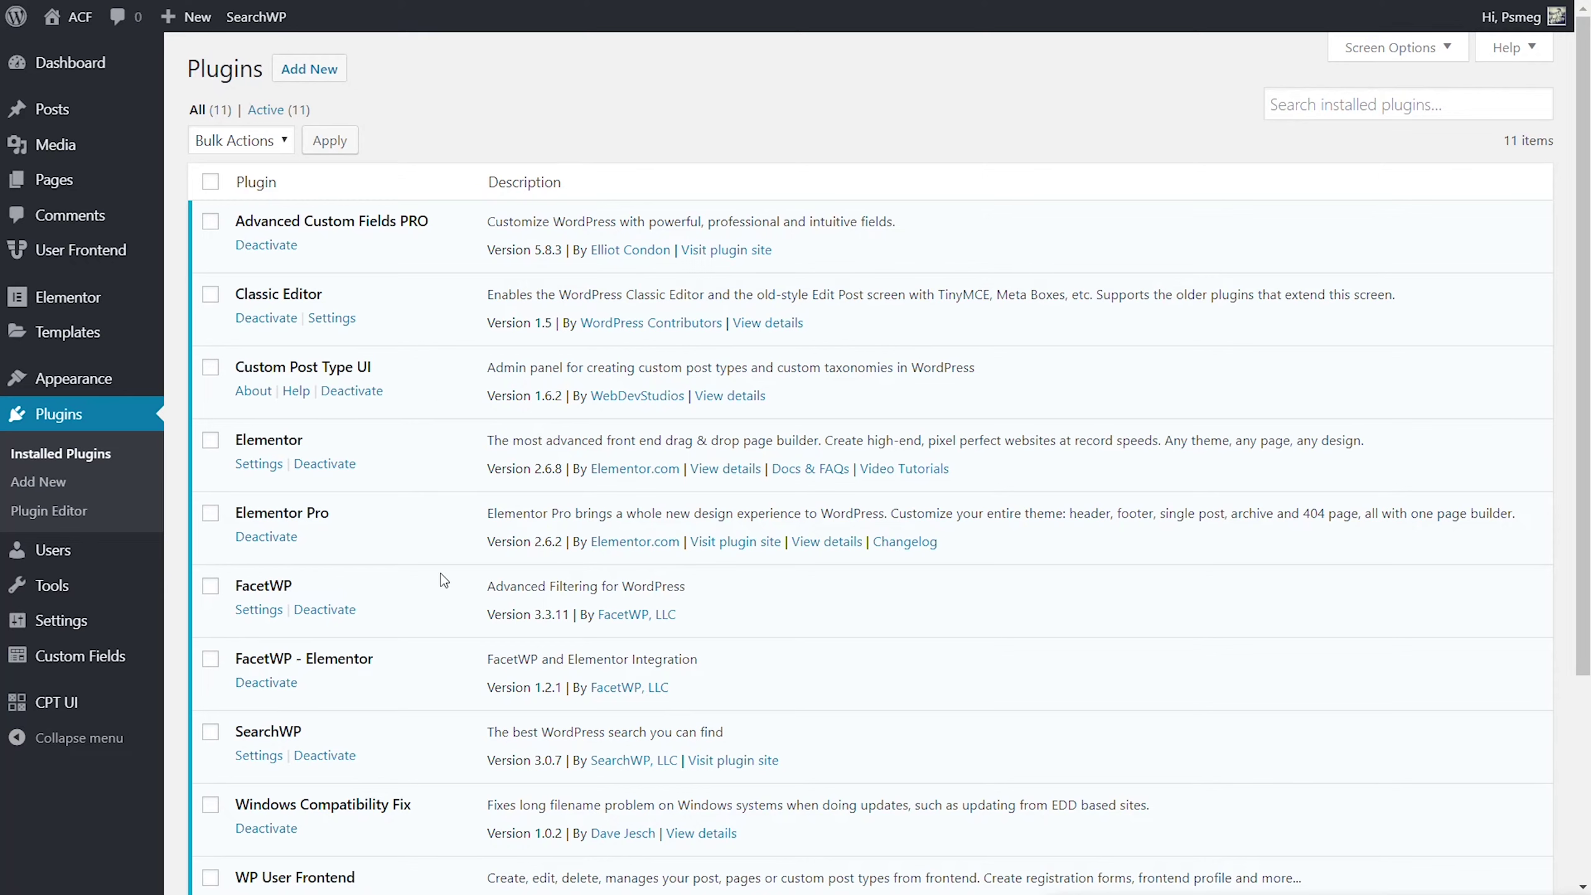
Step: Start a new custom post type with the slug business, plural label Businesses and singular label Business
{"action": "scroll", "coordinate": [445, 581], "scroll_direction": "down", "scroll_amount": 2}
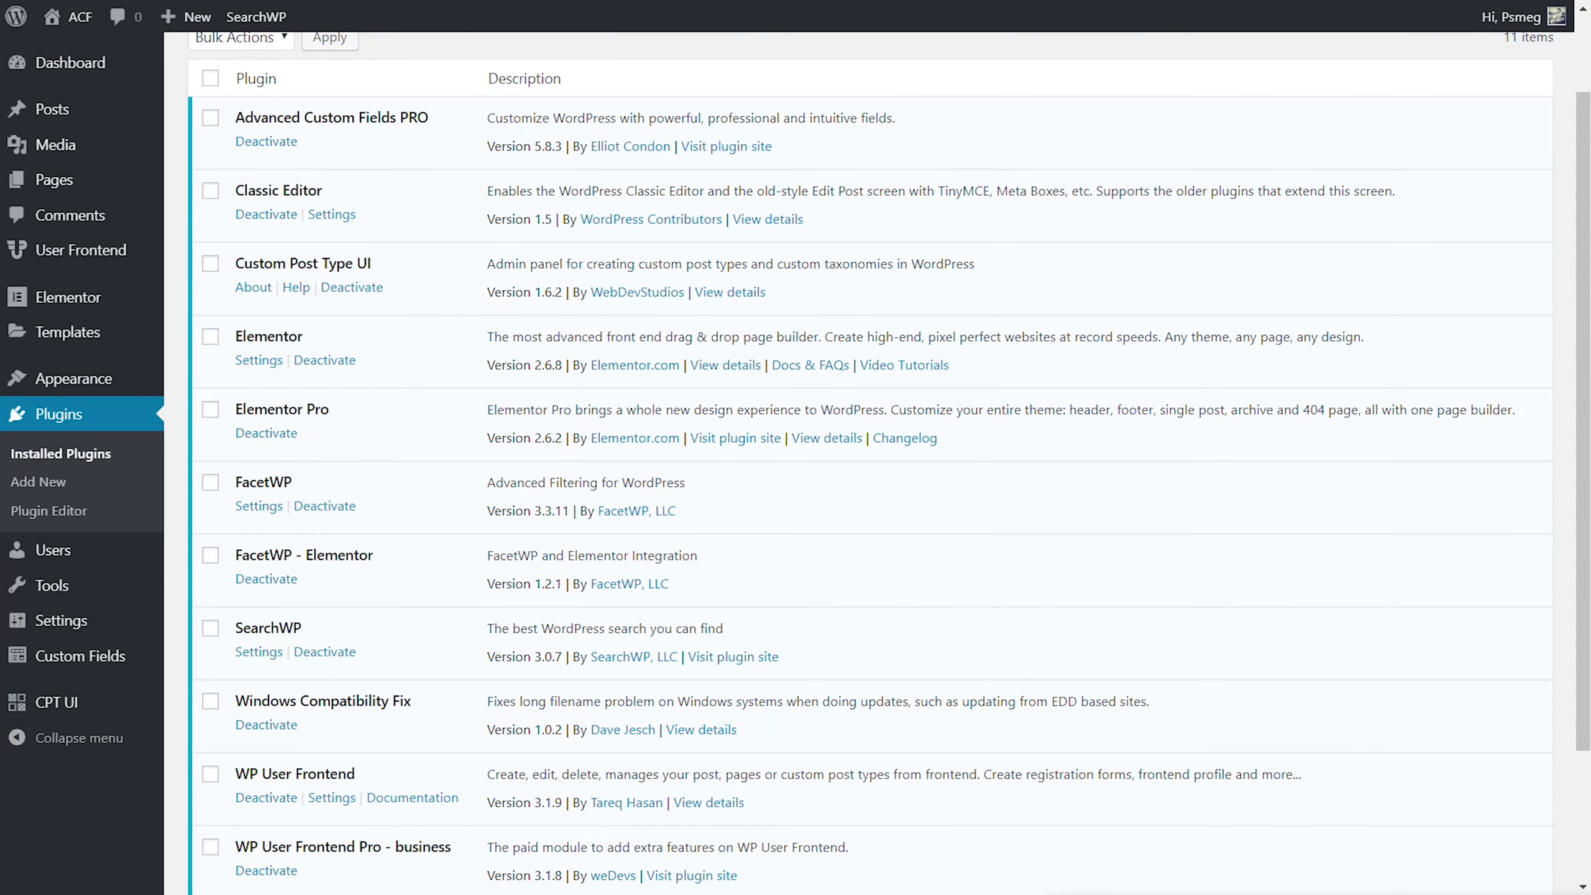
{"action": "scroll", "coordinate": [1082, 706], "scroll_direction": "down", "scroll_amount": 3}
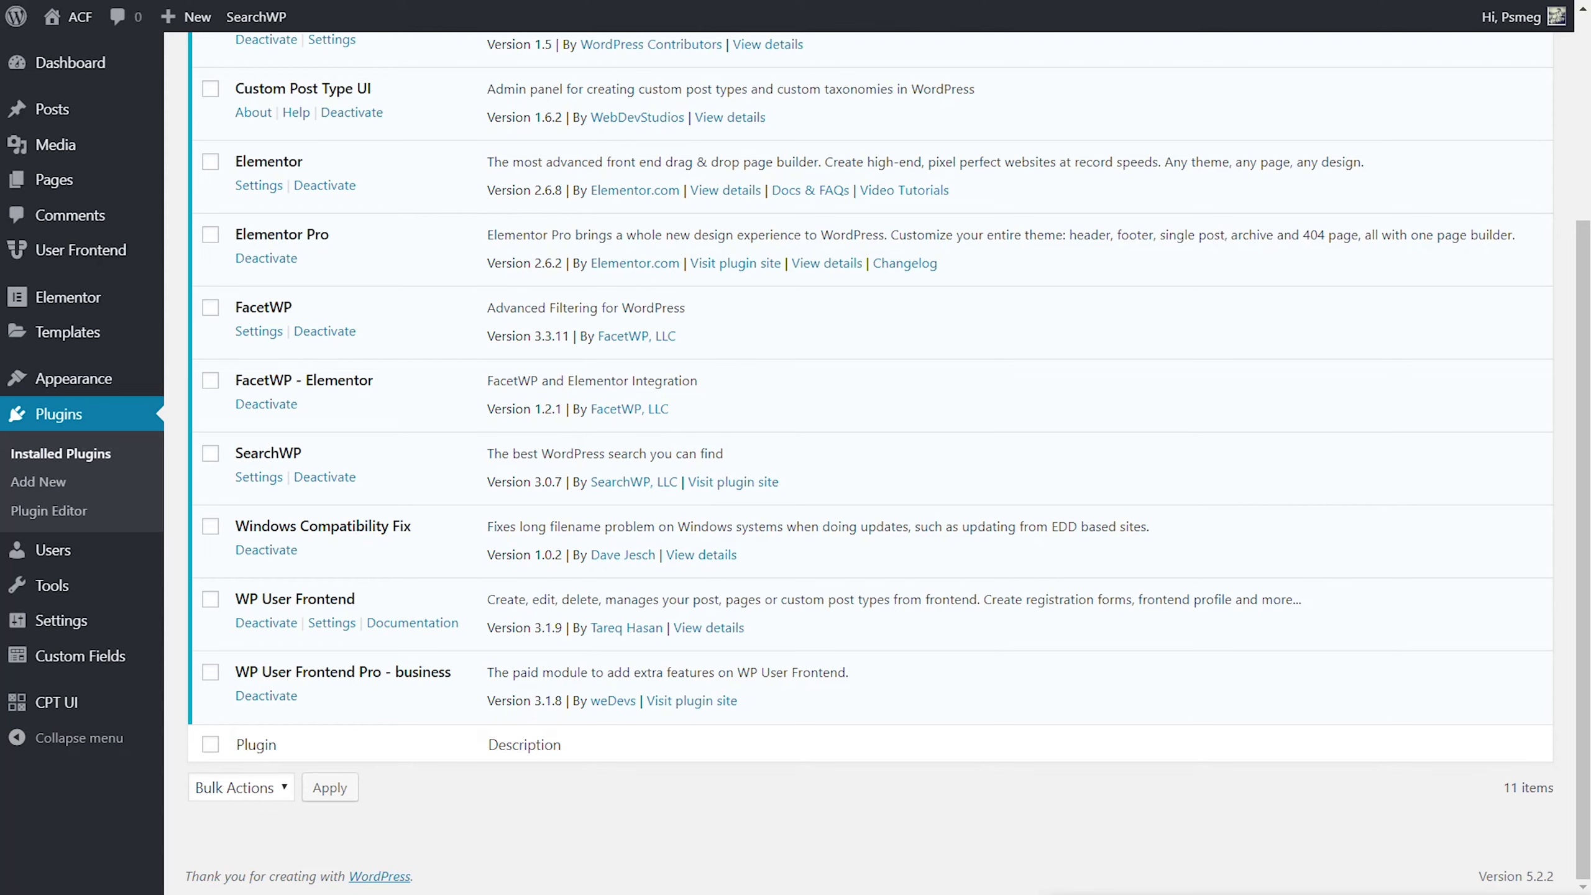
{"action": "mouse_move", "coordinate": [62, 707]}
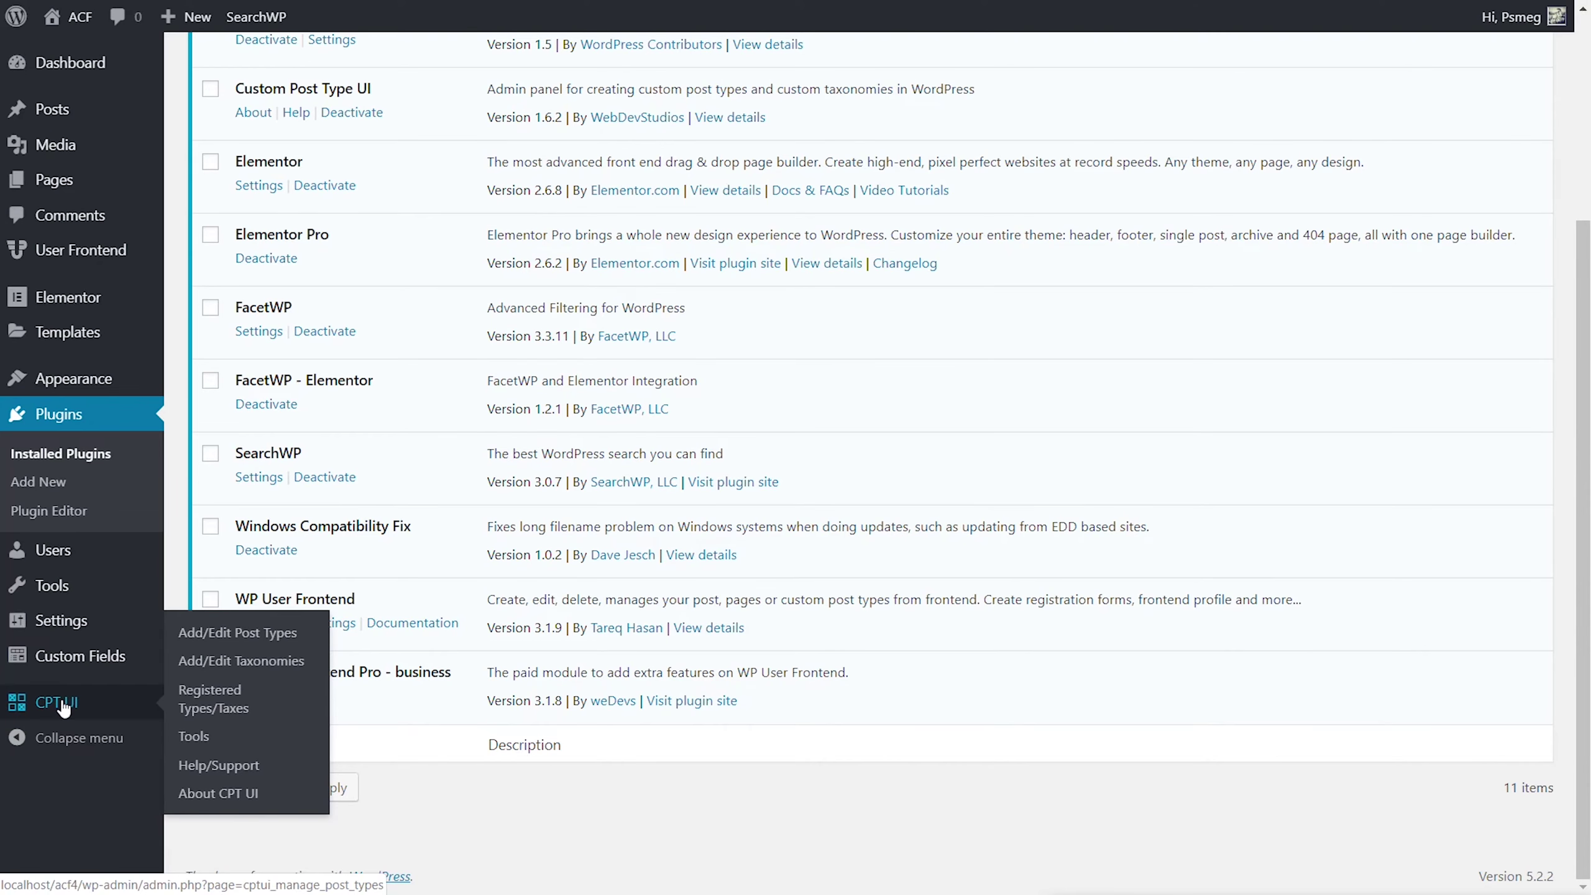
{"action": "left_click", "coordinate": [209, 644]}
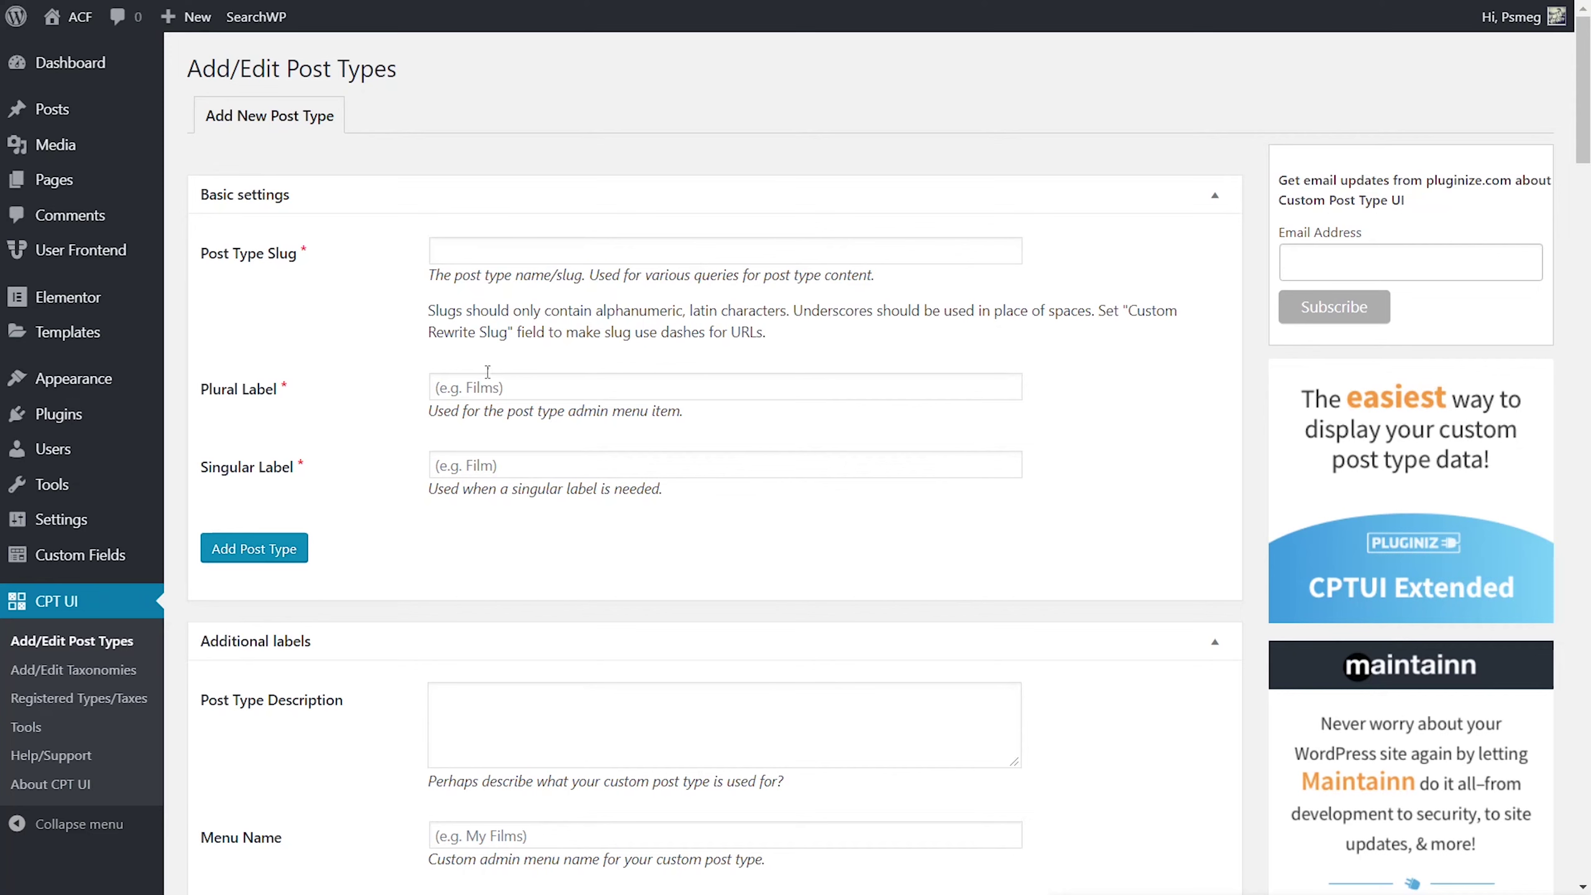
{"action": "left_click", "coordinate": [539, 254]}
{"action": "type", "text": "business"}
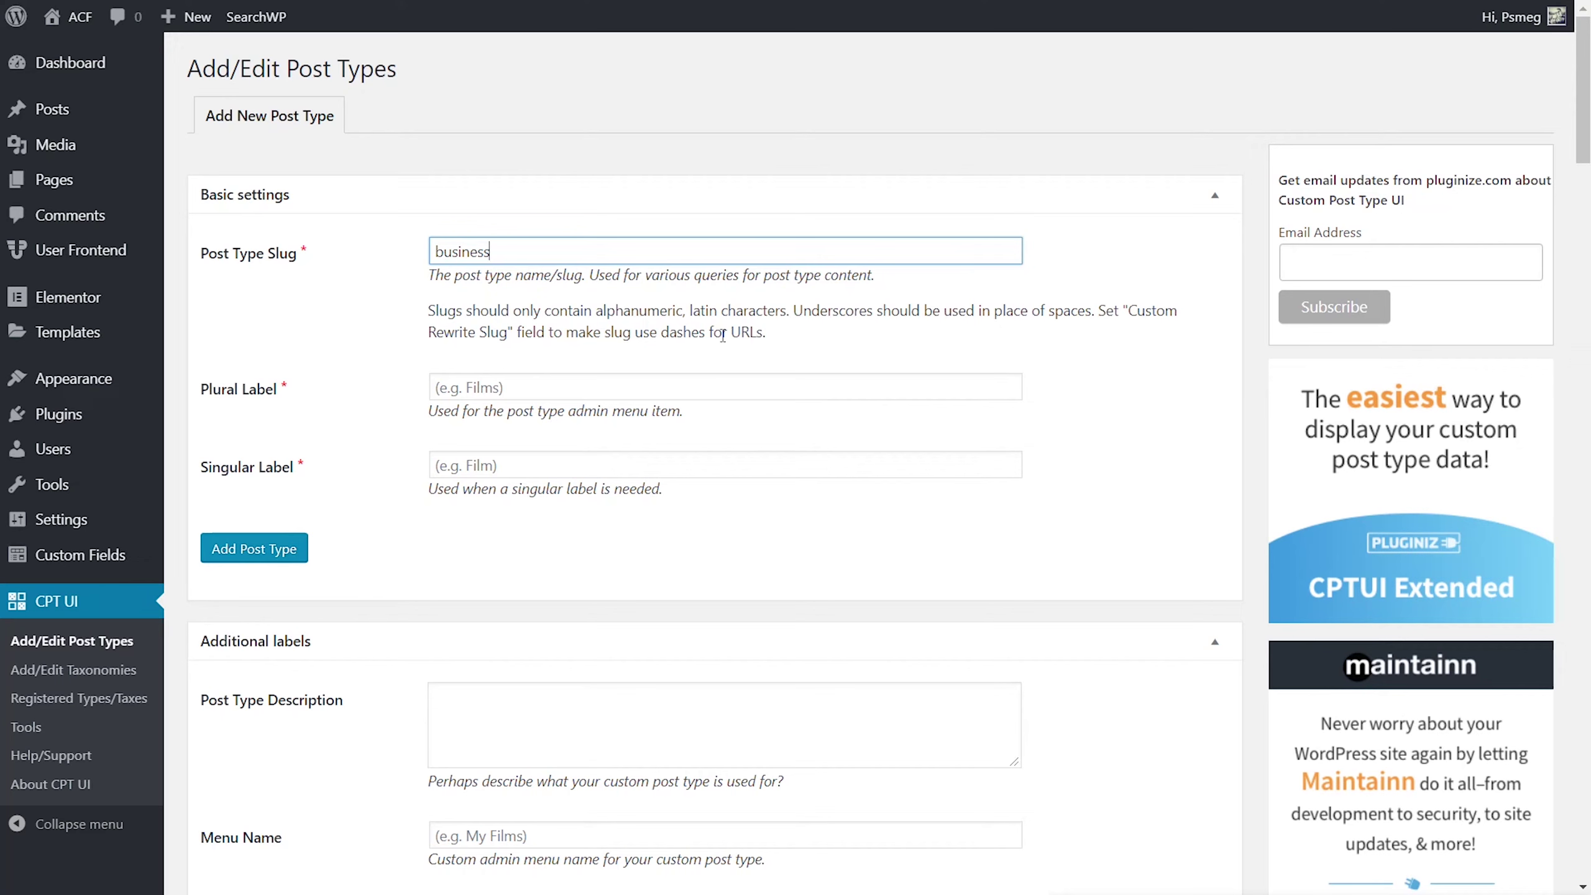
{"action": "left_click", "coordinate": [532, 383]}
{"action": "type", "text": "Businesses"}
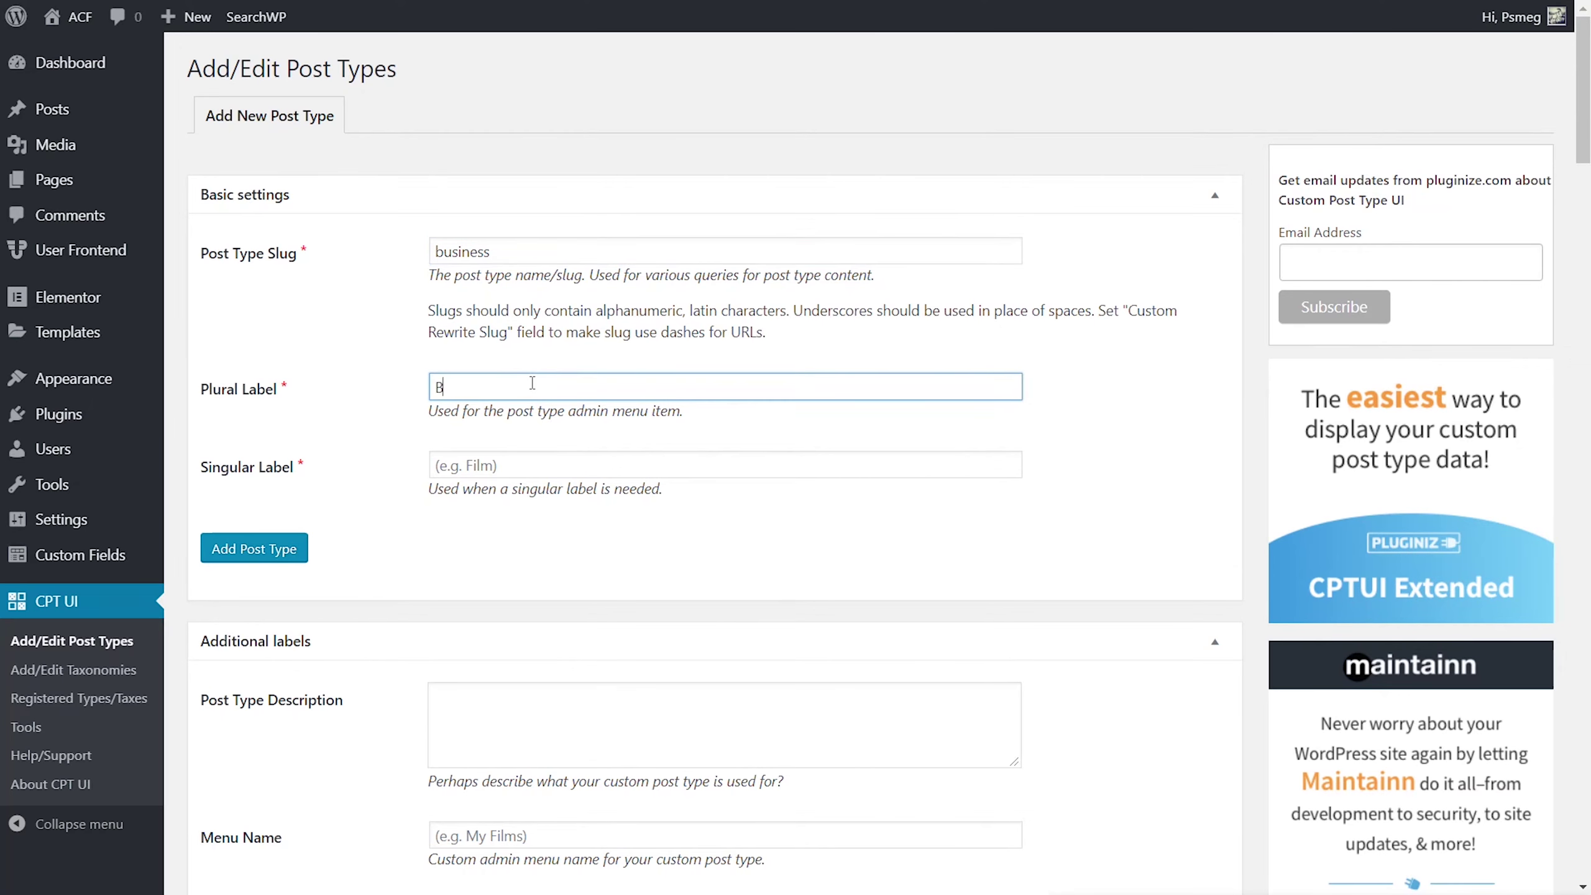
{"action": "left_click", "coordinate": [522, 462]}
{"action": "type", "text": "Business"}
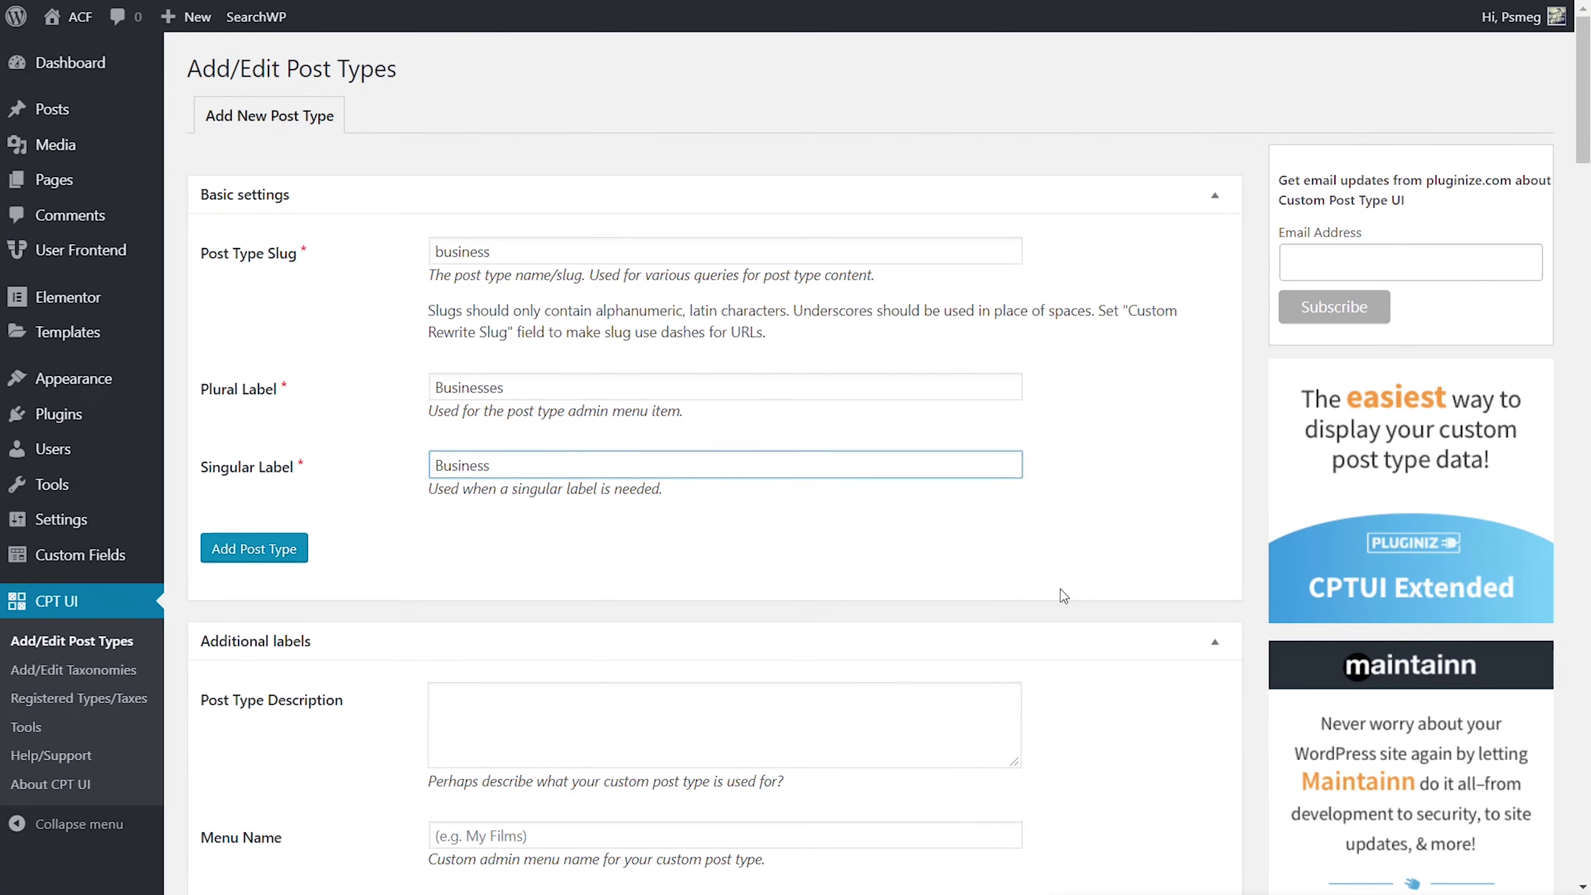
Step: Set the Hierarchical option of the new post type to True
{"action": "scroll", "coordinate": [1060, 589], "scroll_direction": "down", "scroll_amount": 6}
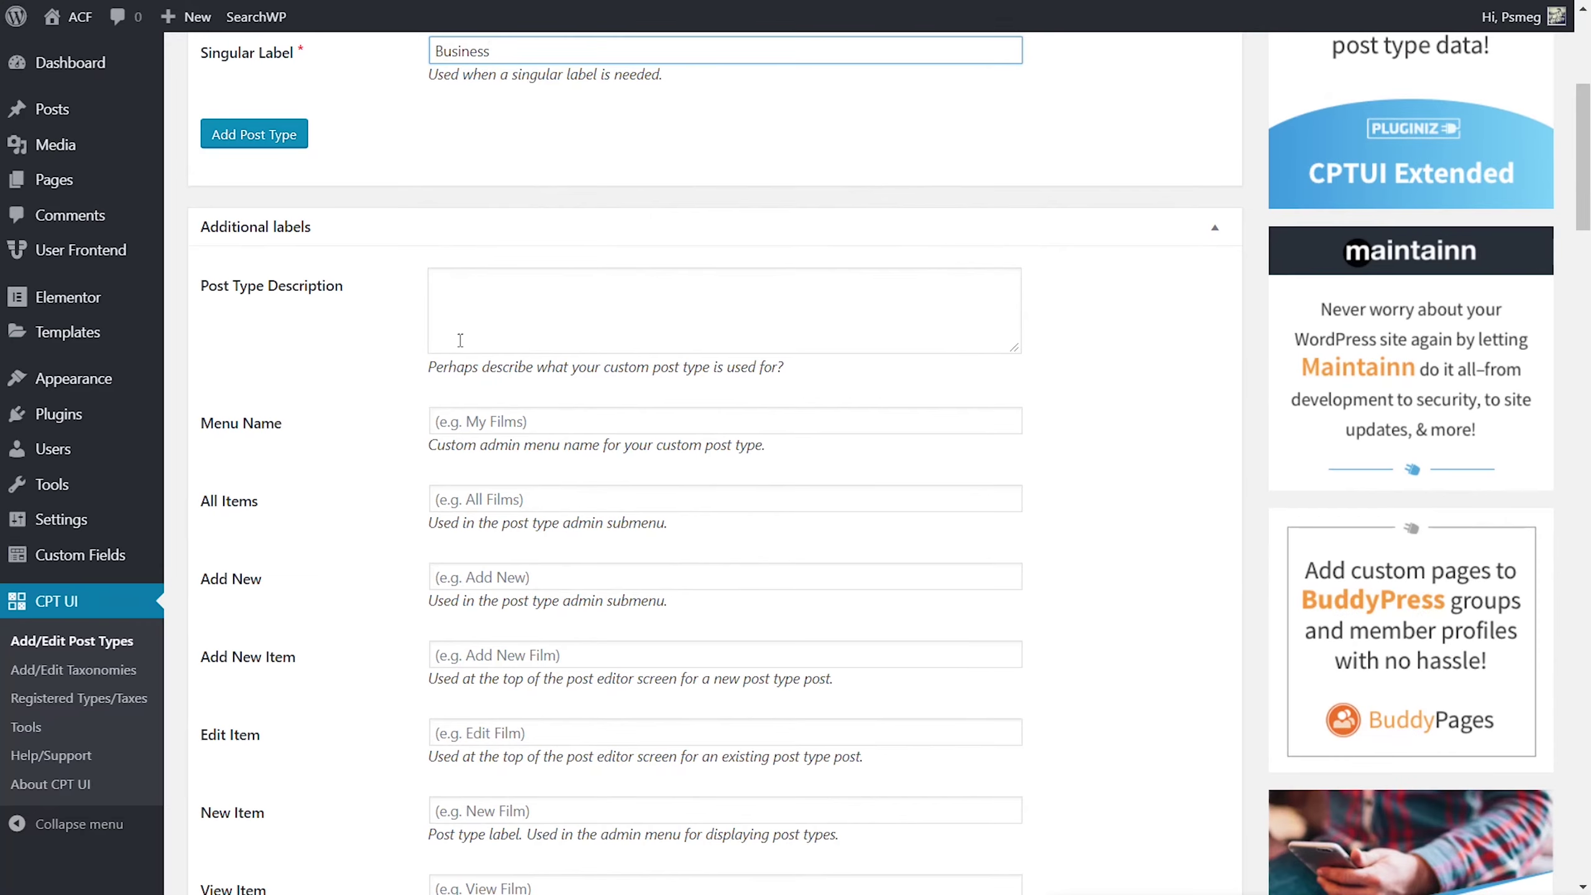
{"action": "scroll", "coordinate": [564, 401], "scroll_direction": "down", "scroll_amount": 9}
{"action": "scroll", "coordinate": [613, 360], "scroll_direction": "down", "scroll_amount": 12}
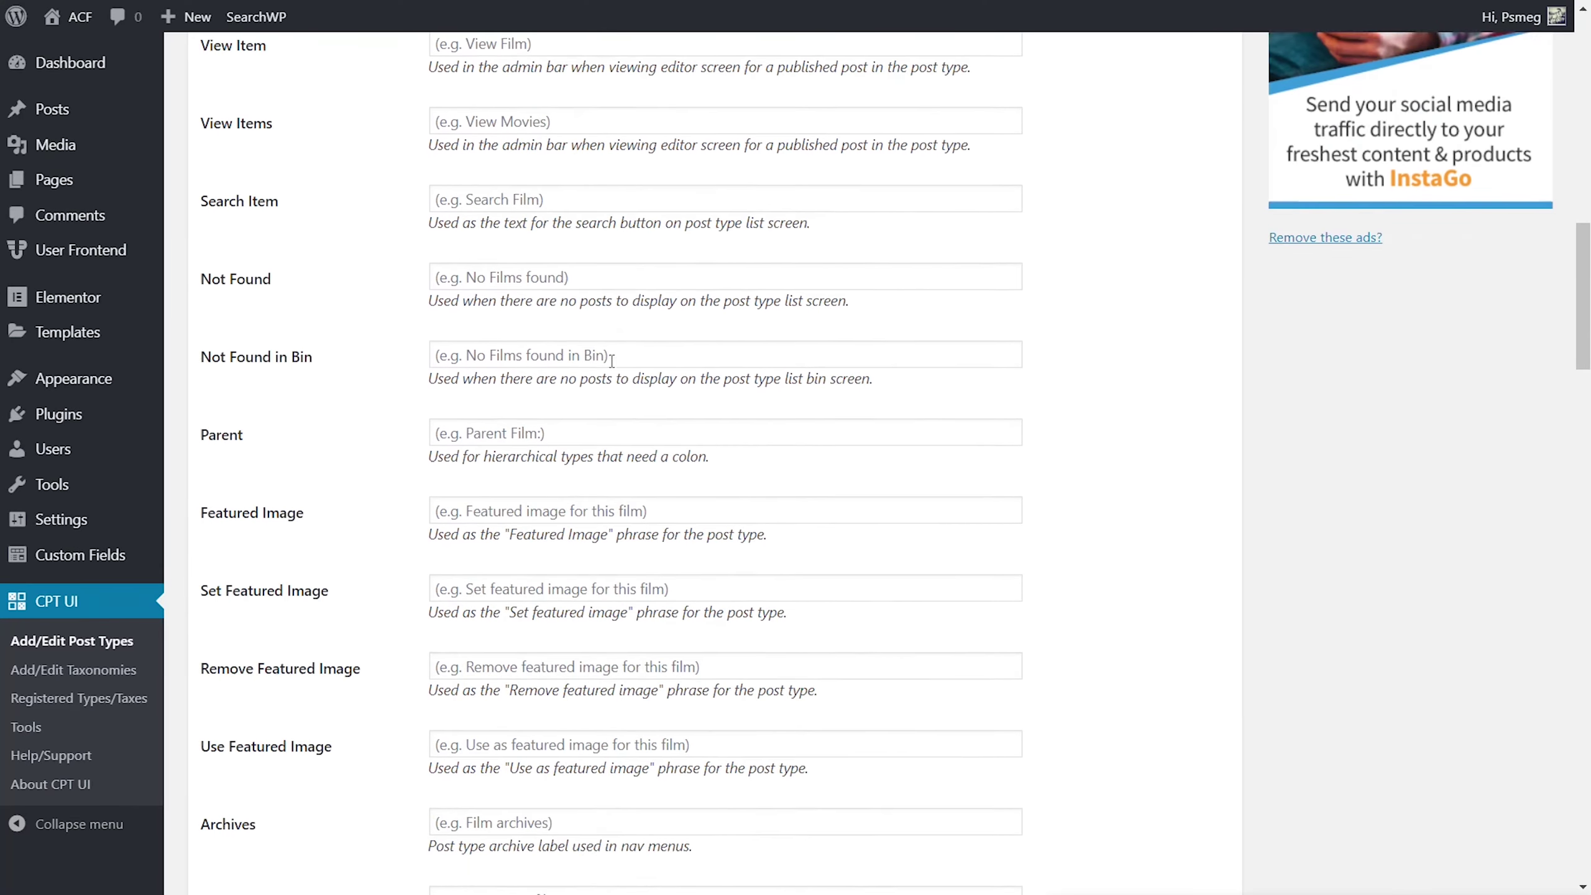
{"action": "scroll", "coordinate": [612, 361], "scroll_direction": "down", "scroll_amount": 10}
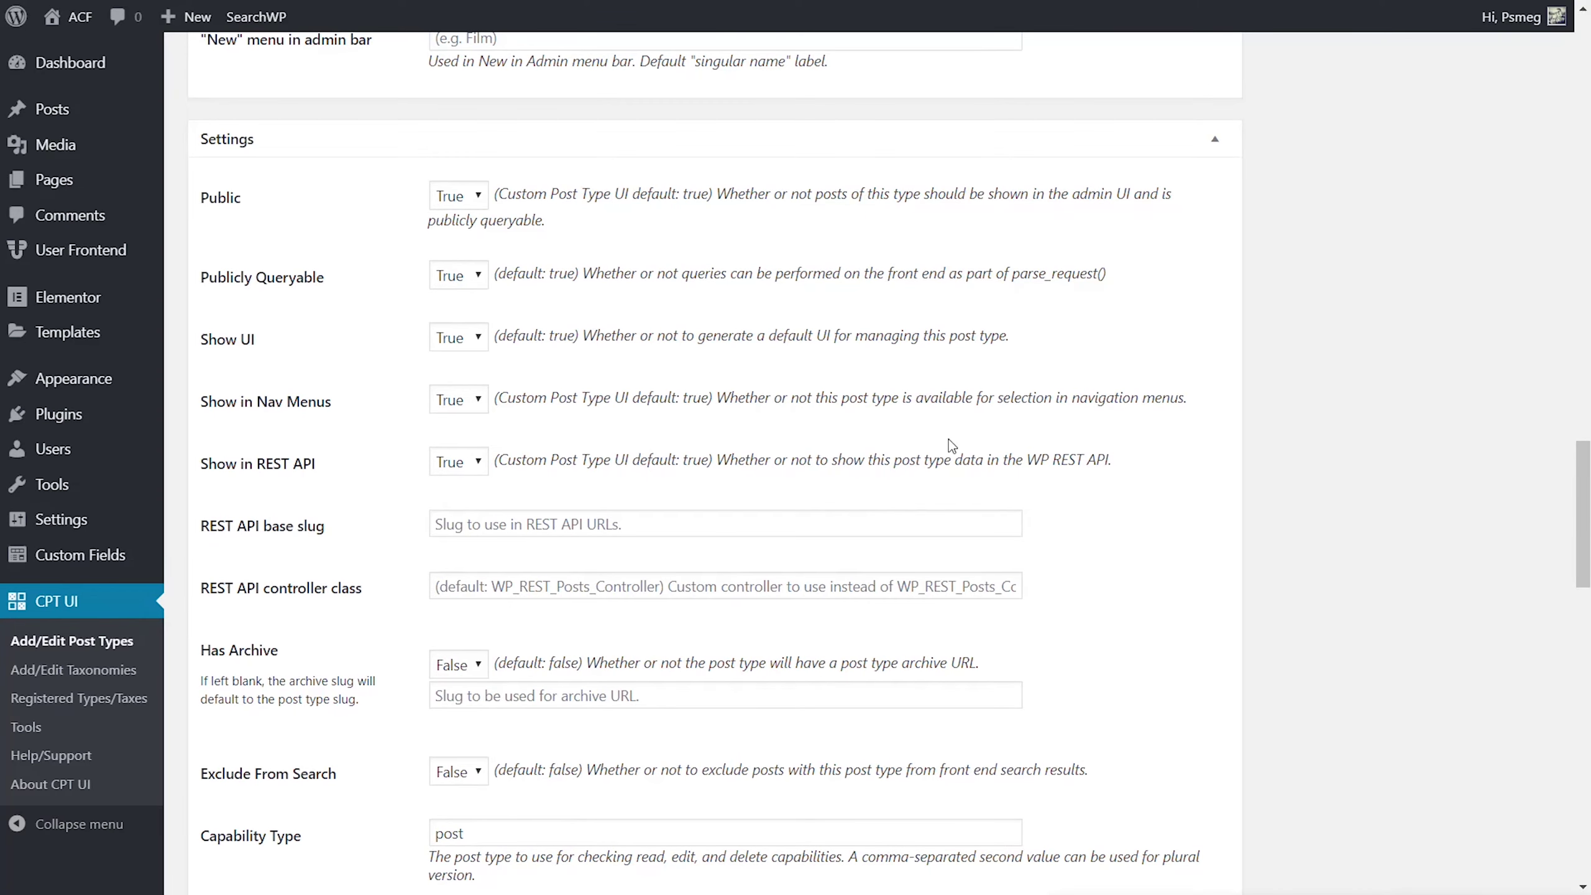
{"action": "scroll", "coordinate": [1163, 678], "scroll_direction": "down", "scroll_amount": 5}
{"action": "scroll", "coordinate": [1163, 679], "scroll_direction": "down", "scroll_amount": 1}
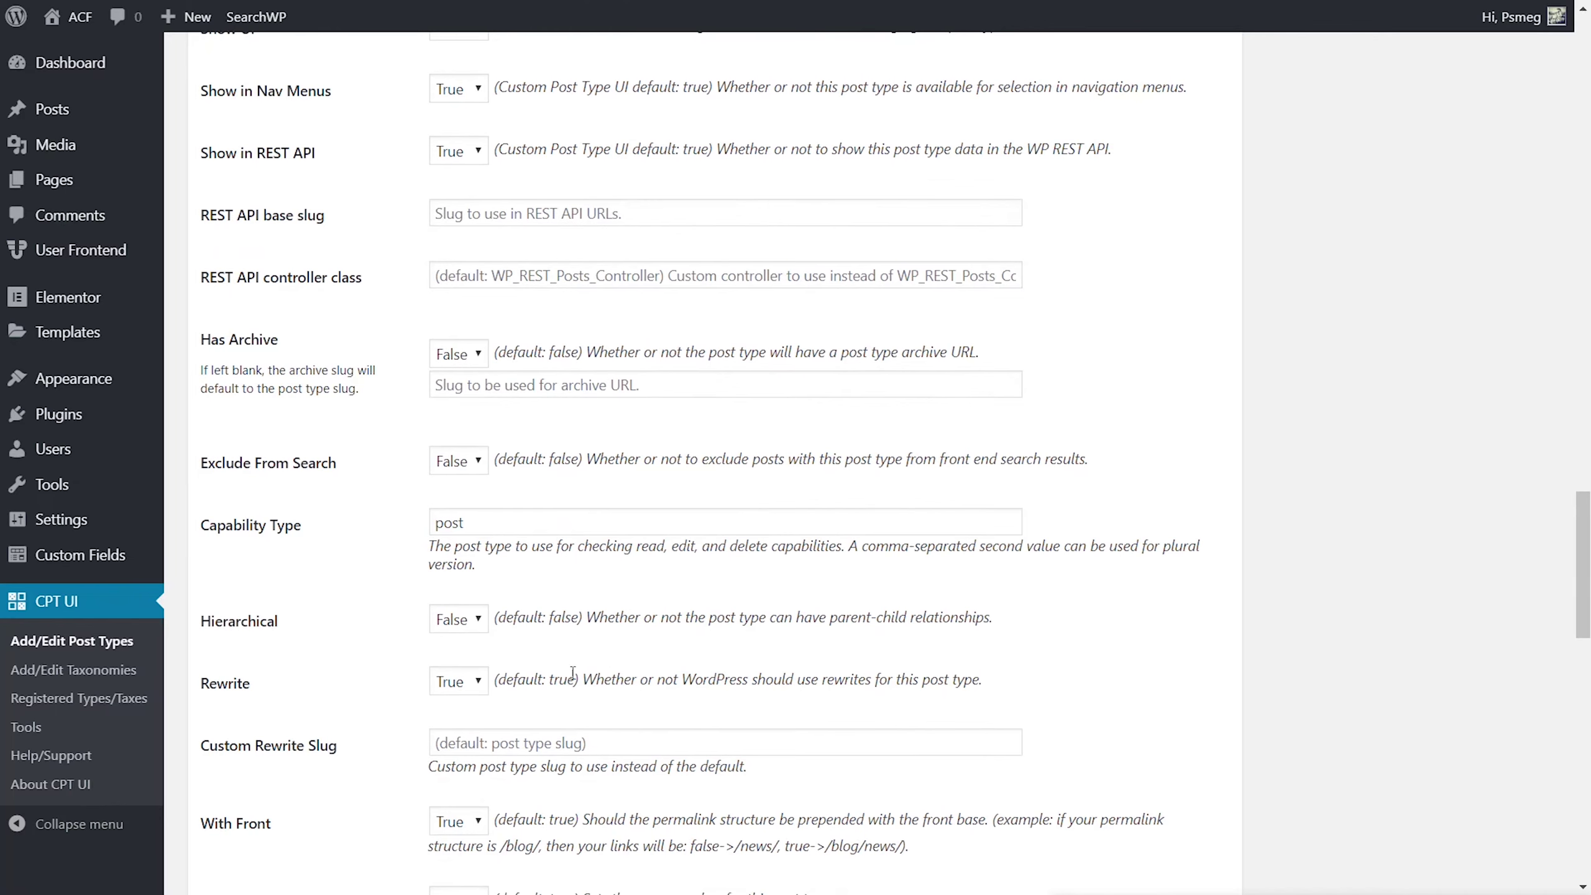
{"action": "left_click", "coordinate": [481, 627]}
{"action": "left_click", "coordinate": [471, 664]}
Step: Set the post type's menu position to 2 and its menu icon to dashicons-building
{"action": "scroll", "coordinate": [1135, 662], "scroll_direction": "down", "scroll_amount": 2}
{"action": "scroll", "coordinate": [1135, 662], "scroll_direction": "down", "scroll_amount": 4}
{"action": "left_click", "coordinate": [498, 760]}
{"action": "type", "text": "2"}
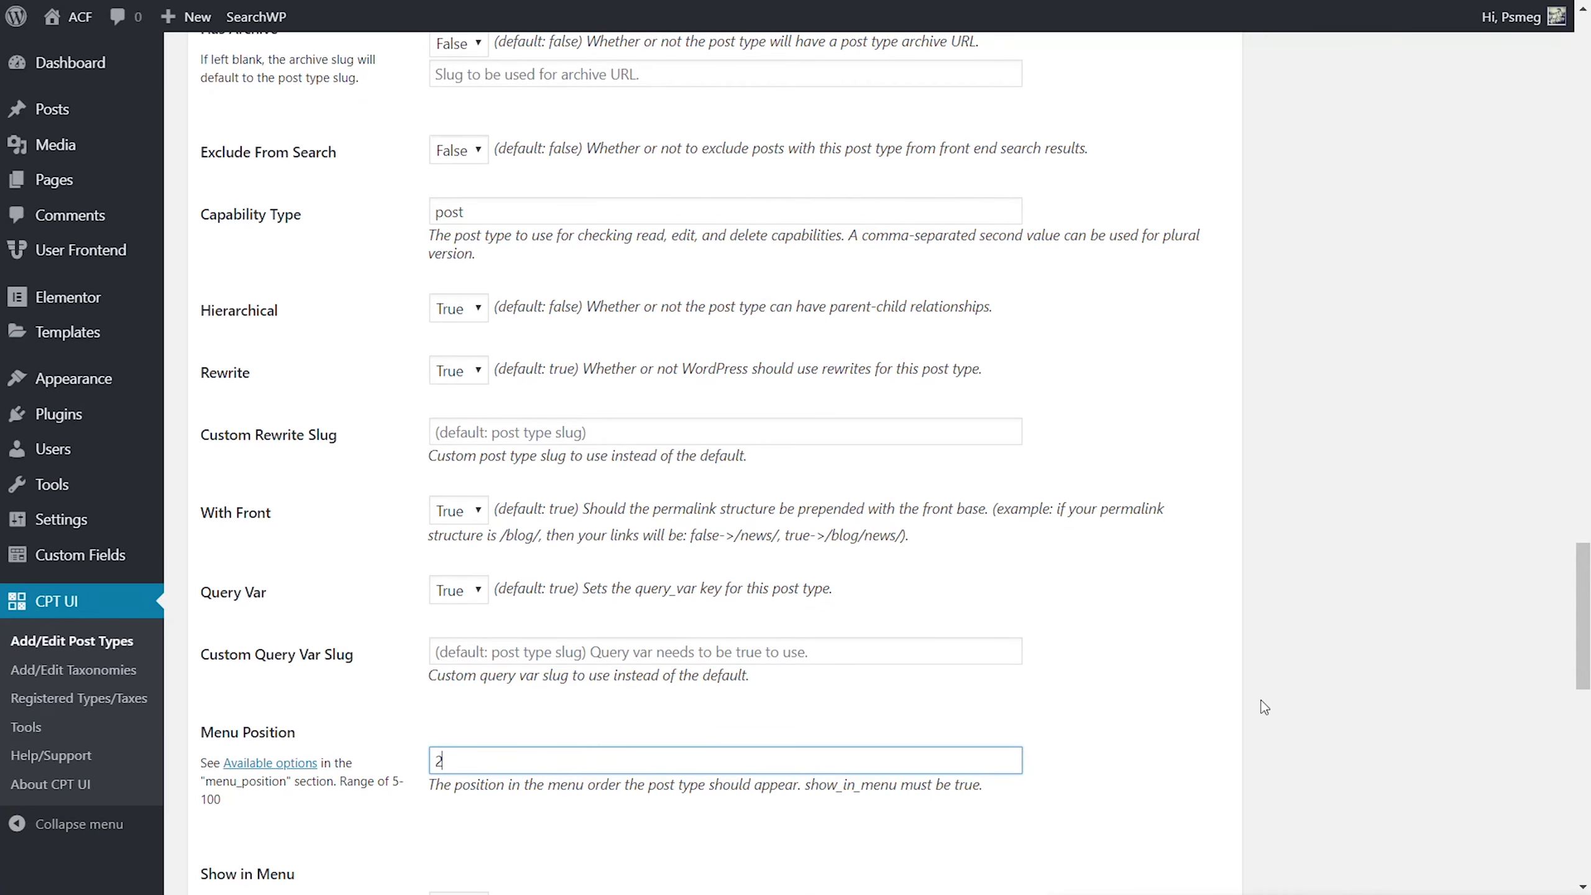
{"action": "scroll", "coordinate": [1252, 705], "scroll_direction": "down", "scroll_amount": 5}
{"action": "scroll", "coordinate": [1248, 697], "scroll_direction": "down", "scroll_amount": 2}
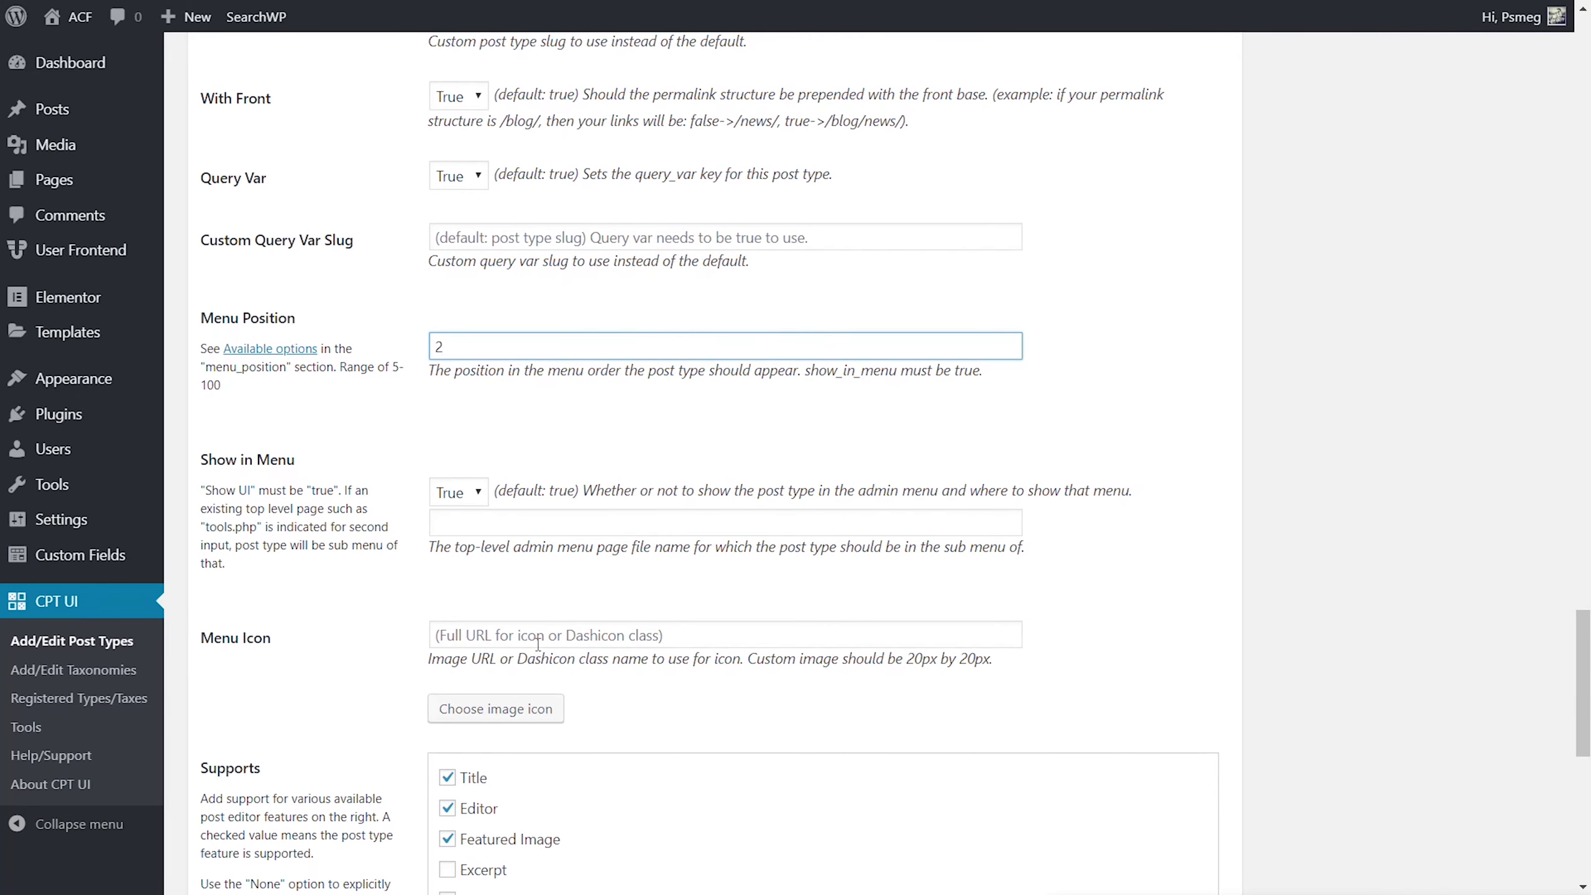
{"action": "scroll", "coordinate": [719, 649], "scroll_direction": "down", "scroll_amount": 2}
{"action": "left_click", "coordinate": [575, 529]}
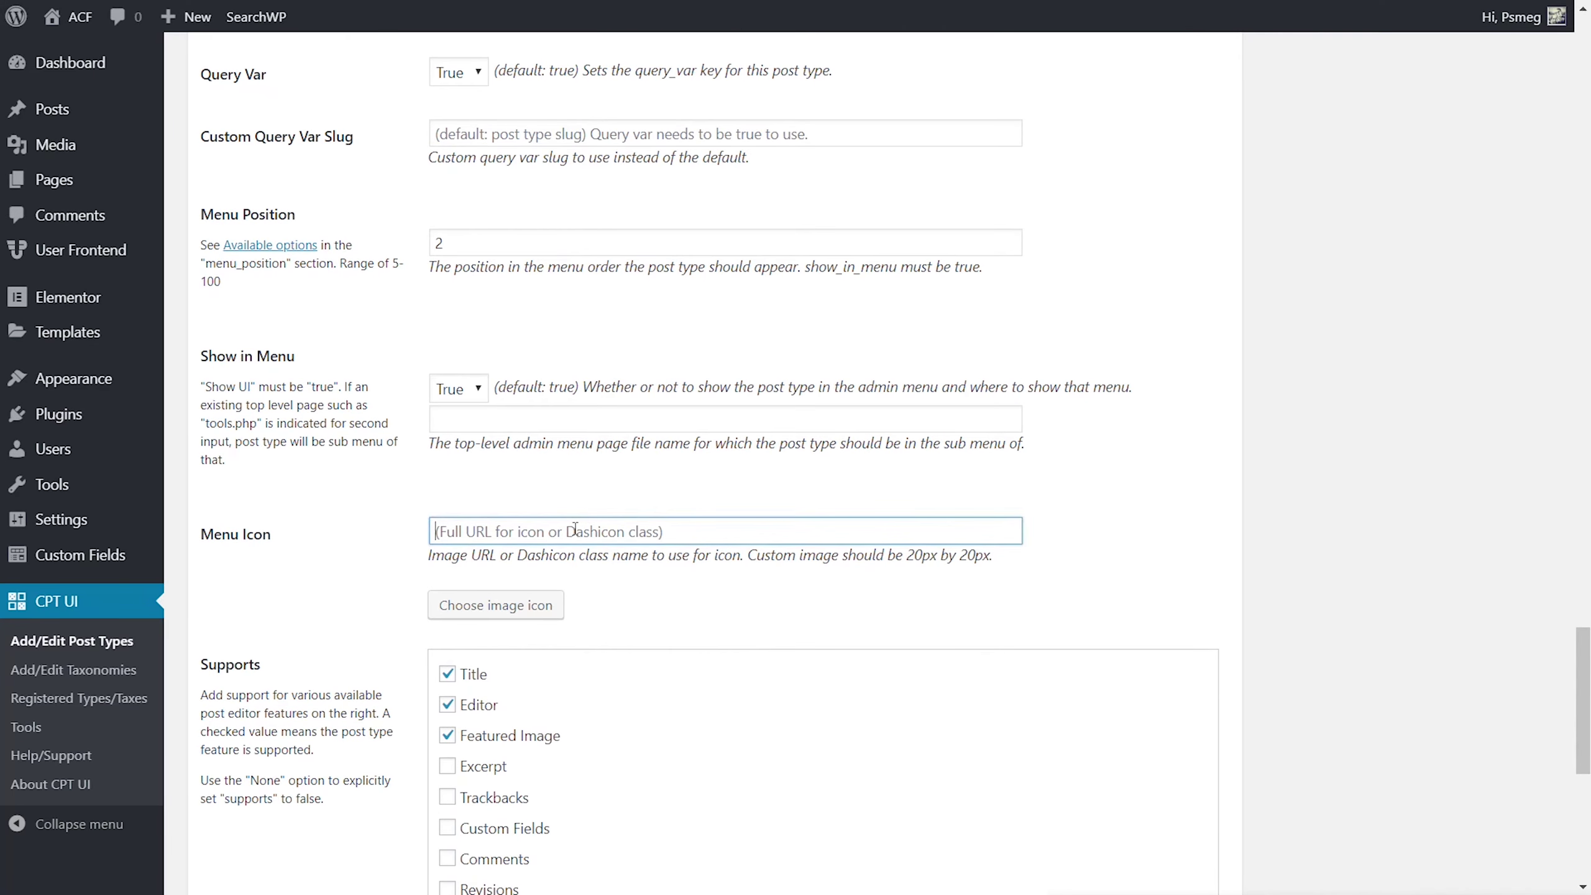
{"action": "type", "text": "dashicons-building"}
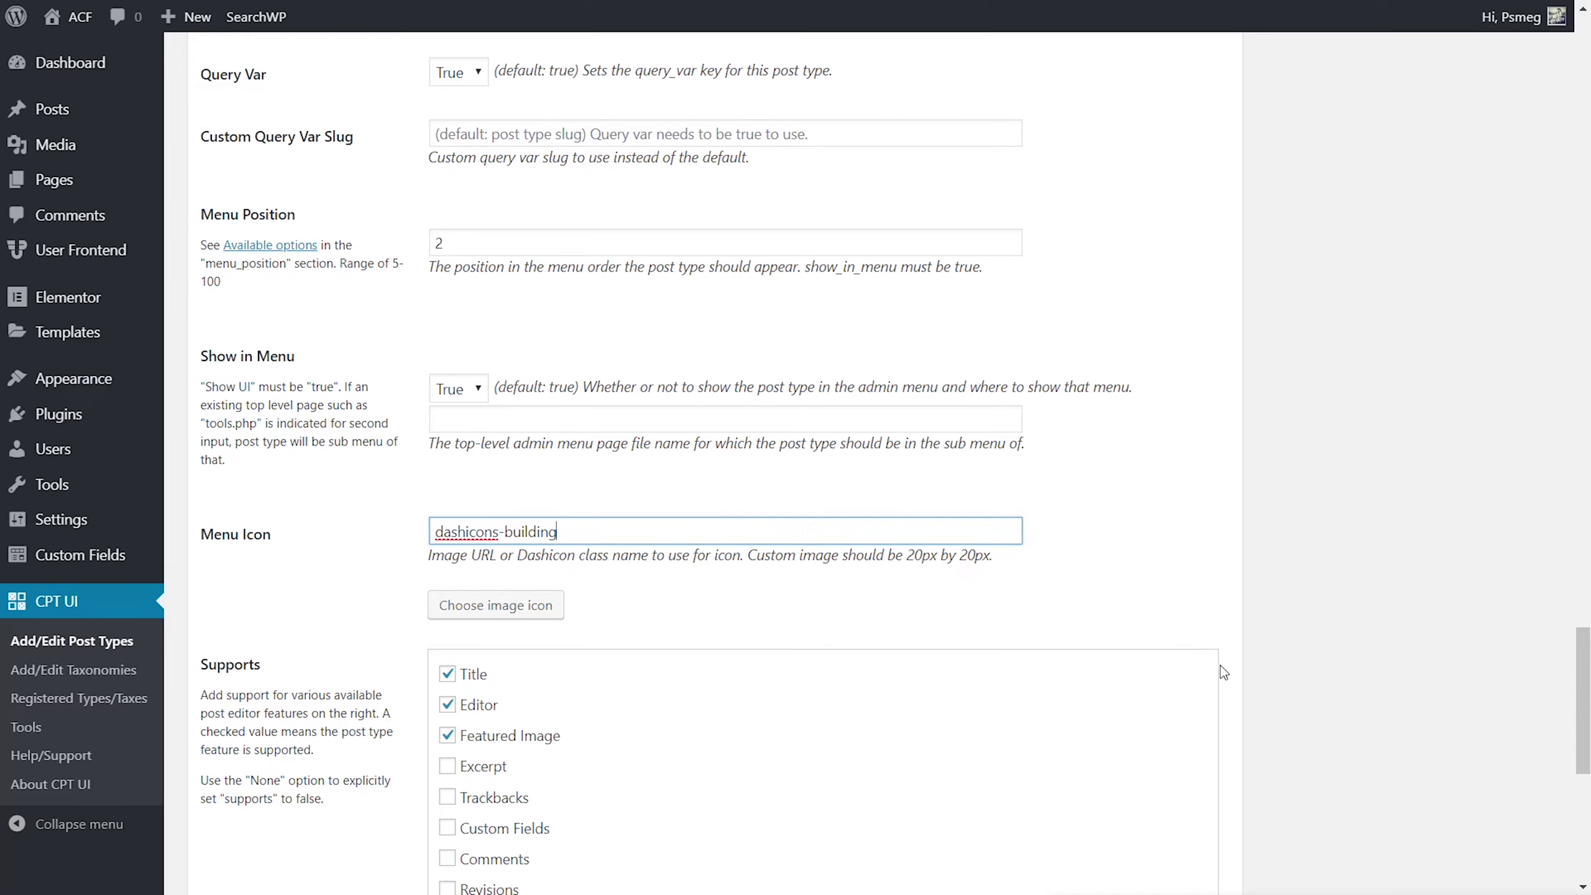
Step: Add the completed business post type and check the Businesses entries in the admin navigation
{"action": "scroll", "coordinate": [1254, 670], "scroll_direction": "down", "scroll_amount": 5}
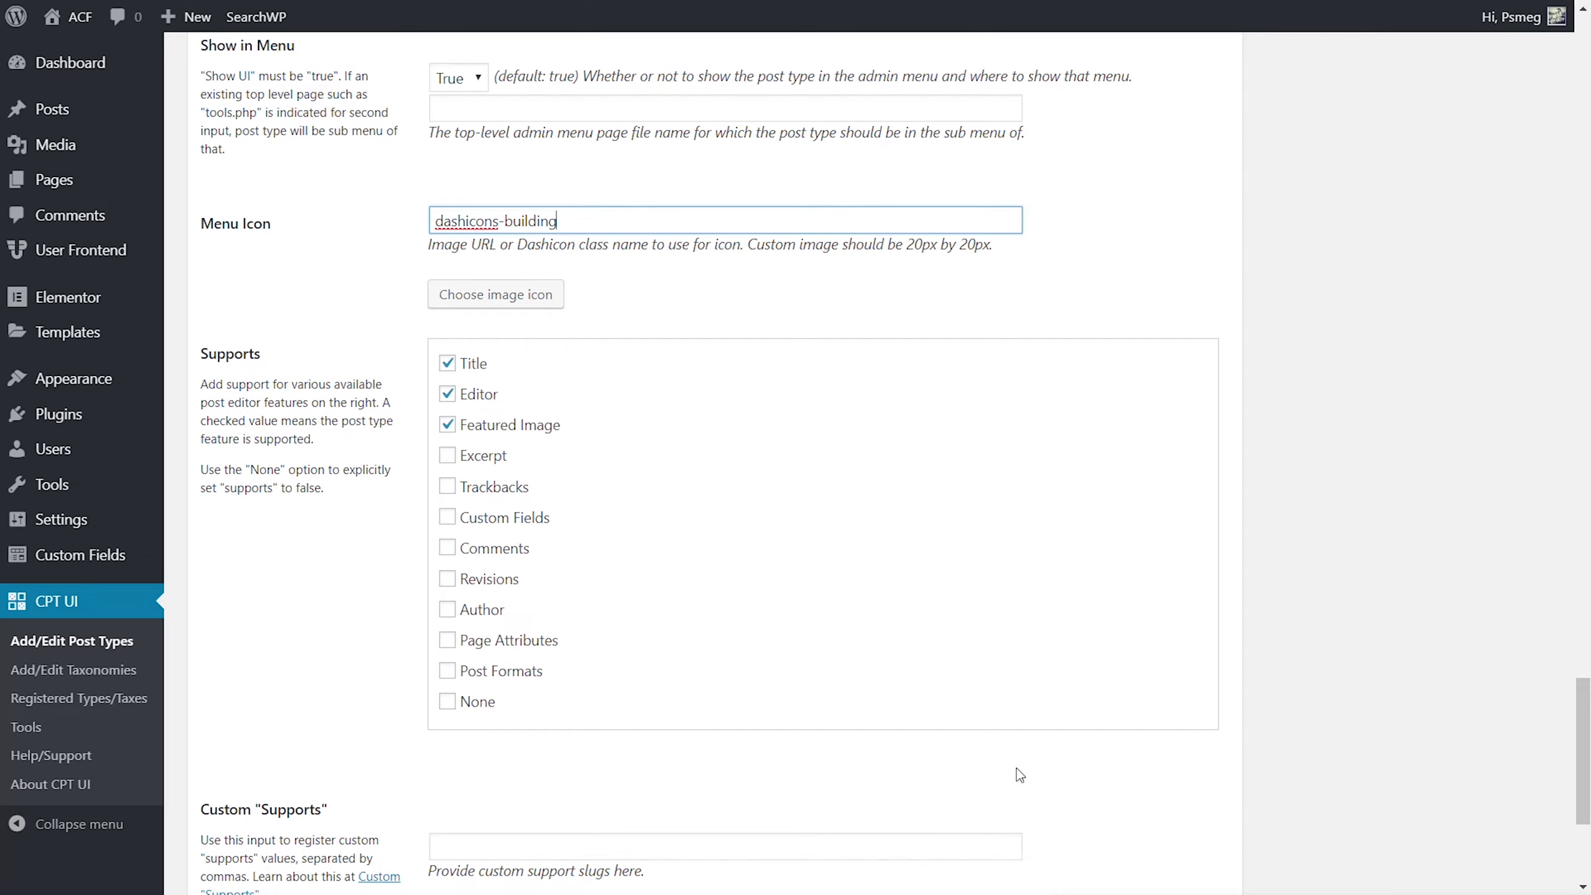
{"action": "scroll", "coordinate": [736, 569], "scroll_direction": "up", "scroll_amount": 20}
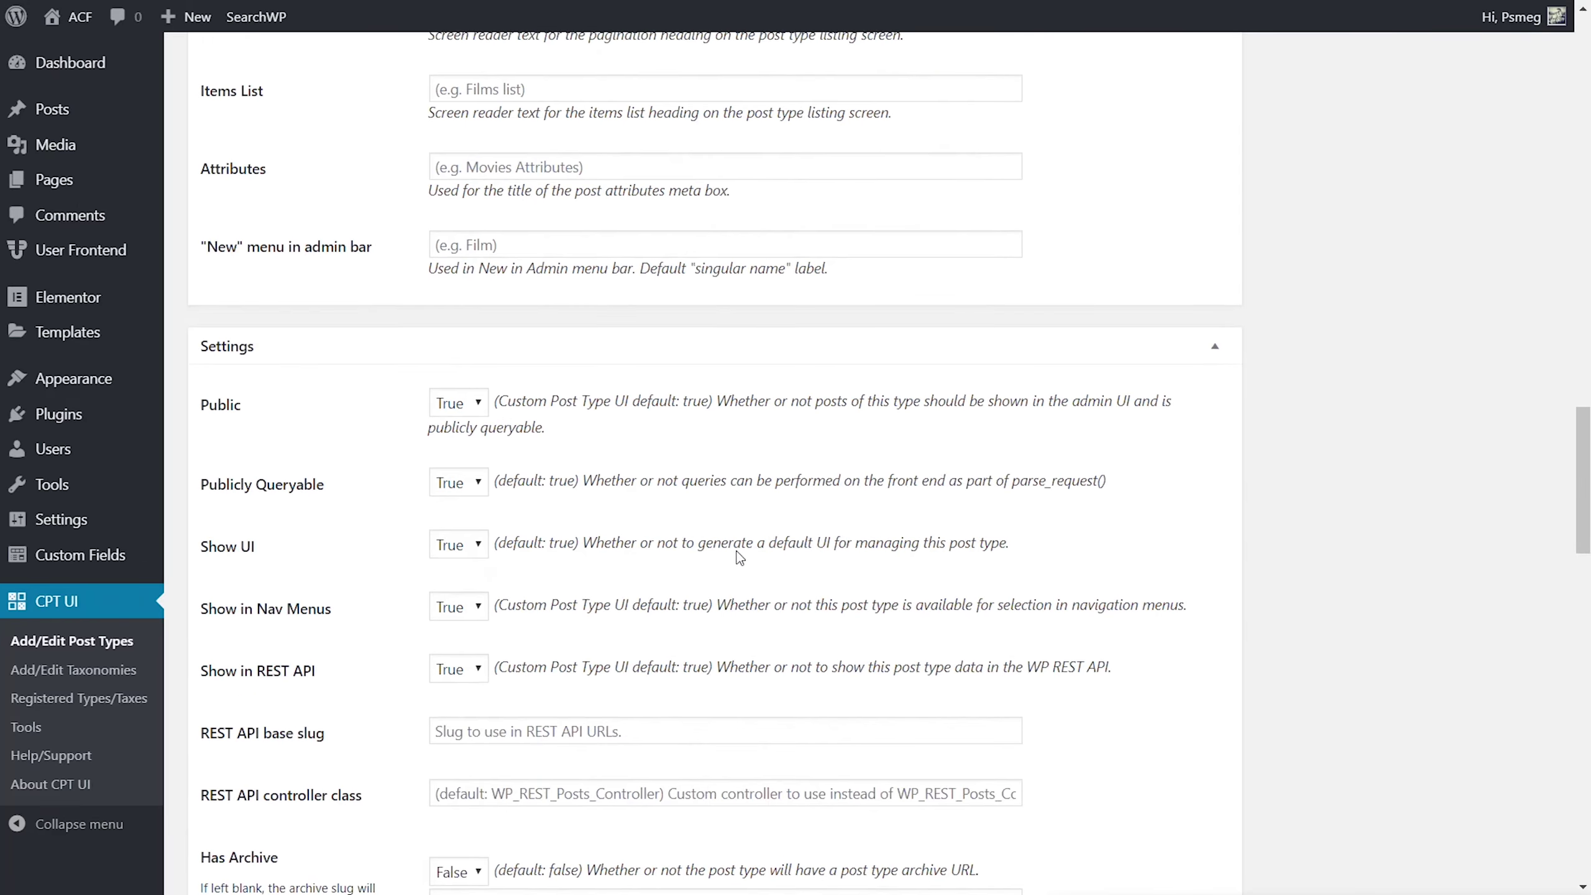
{"action": "scroll", "coordinate": [739, 546], "scroll_direction": "up", "scroll_amount": 10}
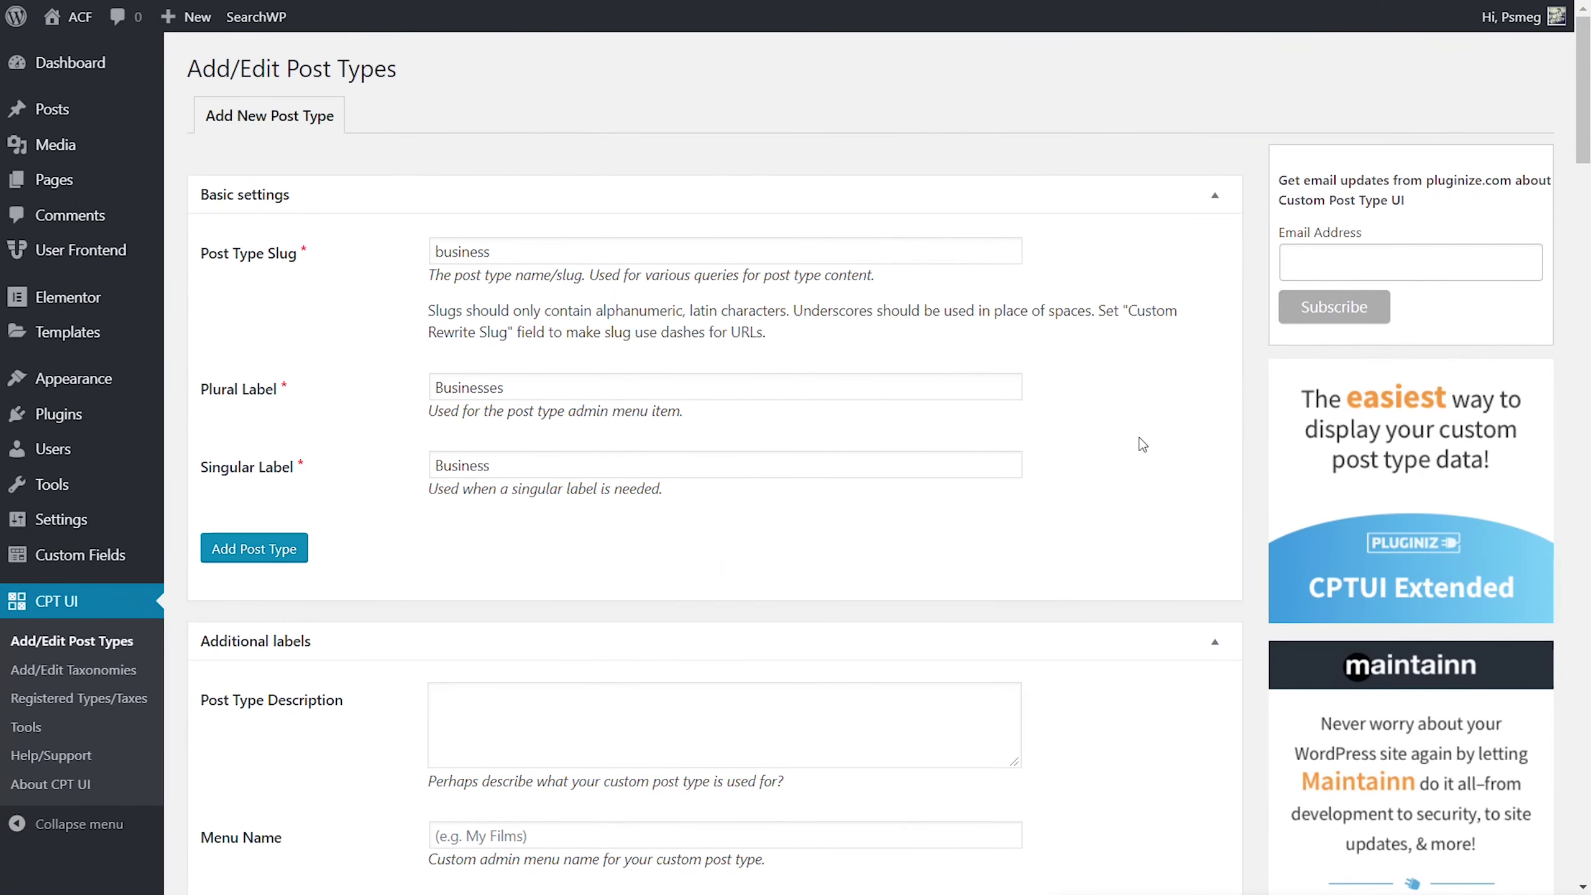
{"action": "left_click", "coordinate": [295, 554]}
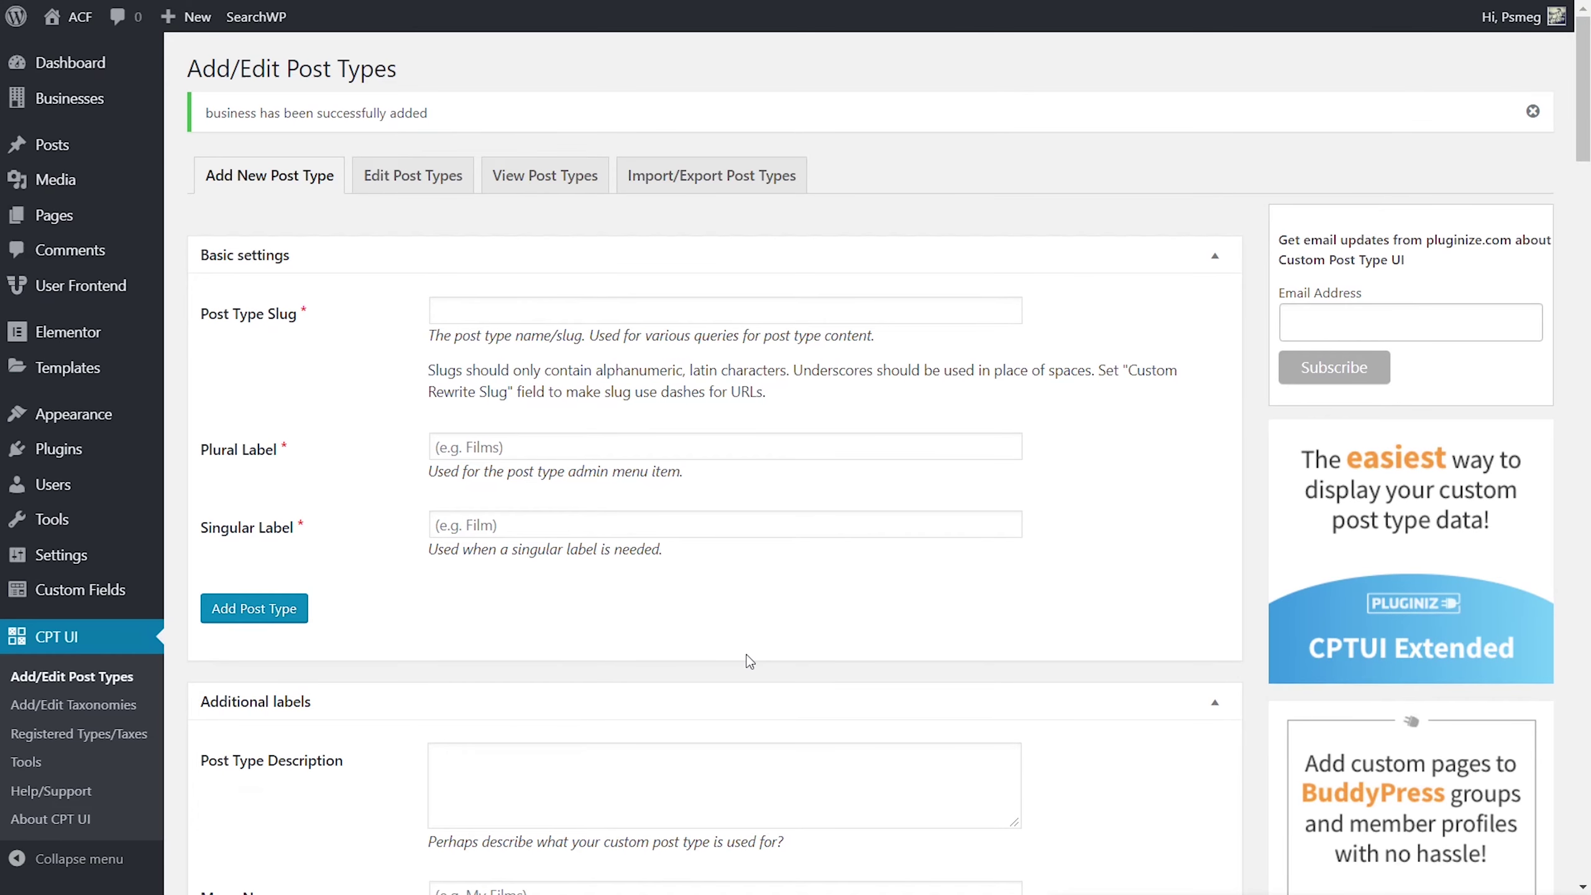
{"action": "mouse_move", "coordinate": [99, 103]}
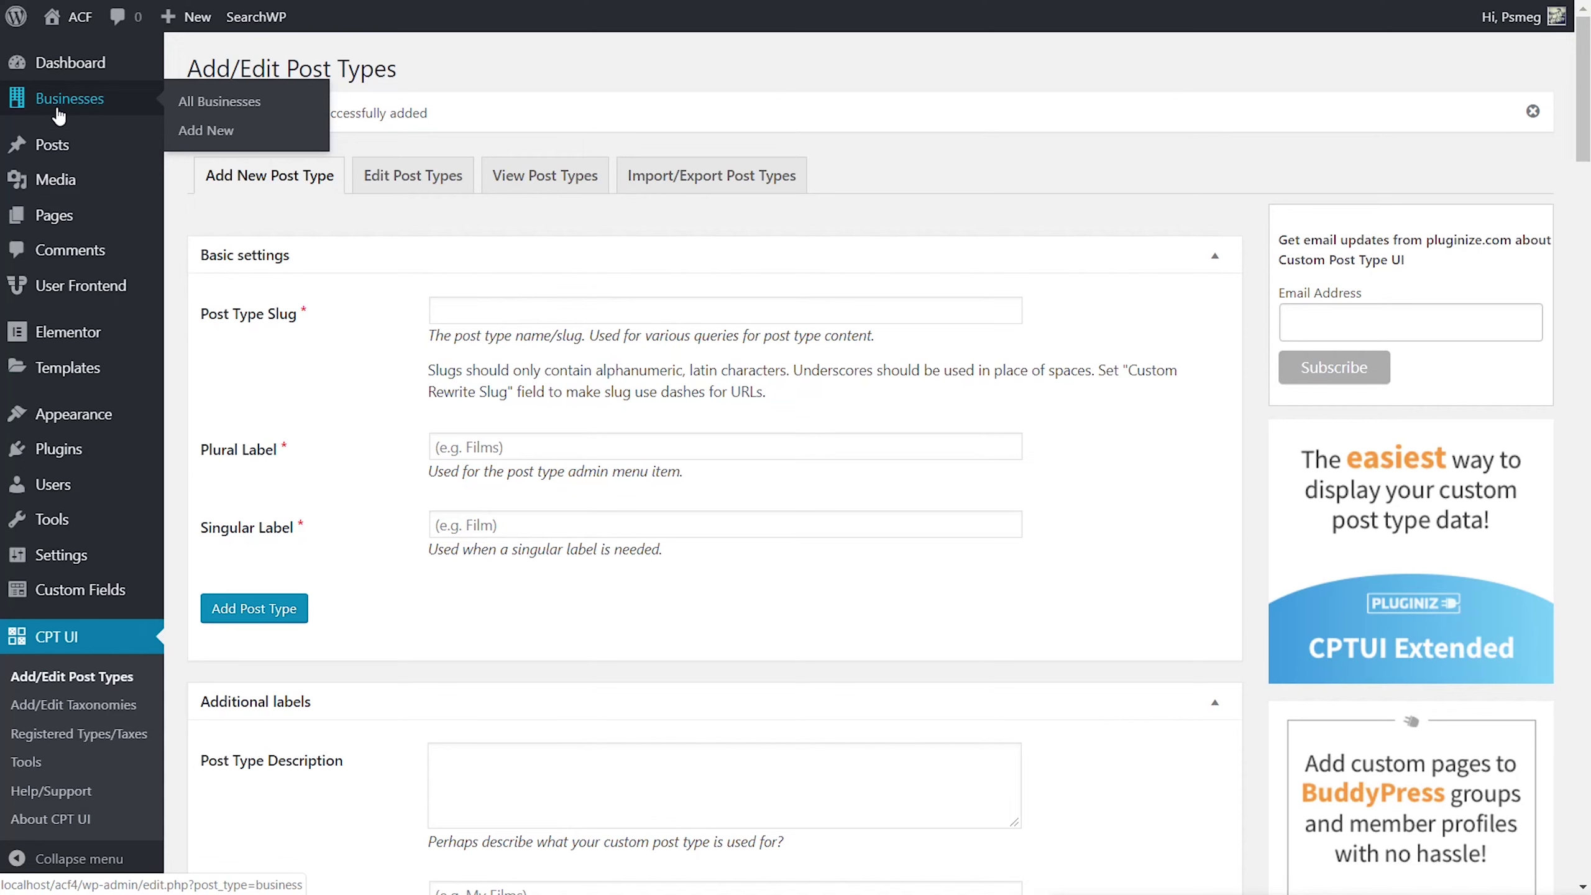
Step: Start a new custom taxonomy with the slug business_type
{"action": "left_click", "coordinate": [60, 706]}
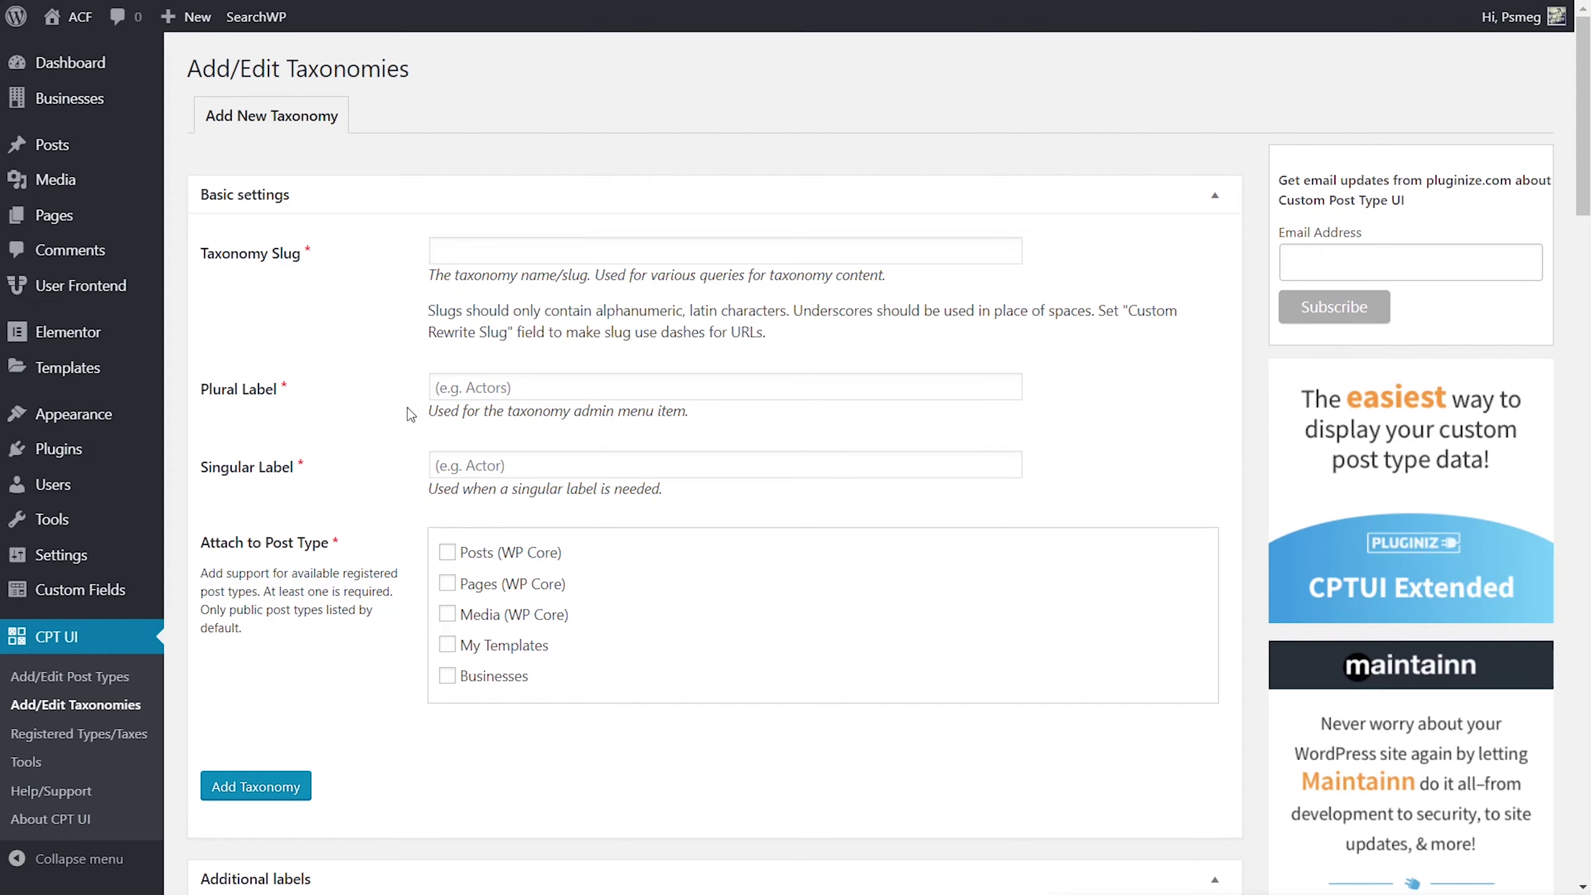
{"action": "left_click", "coordinate": [755, 263]}
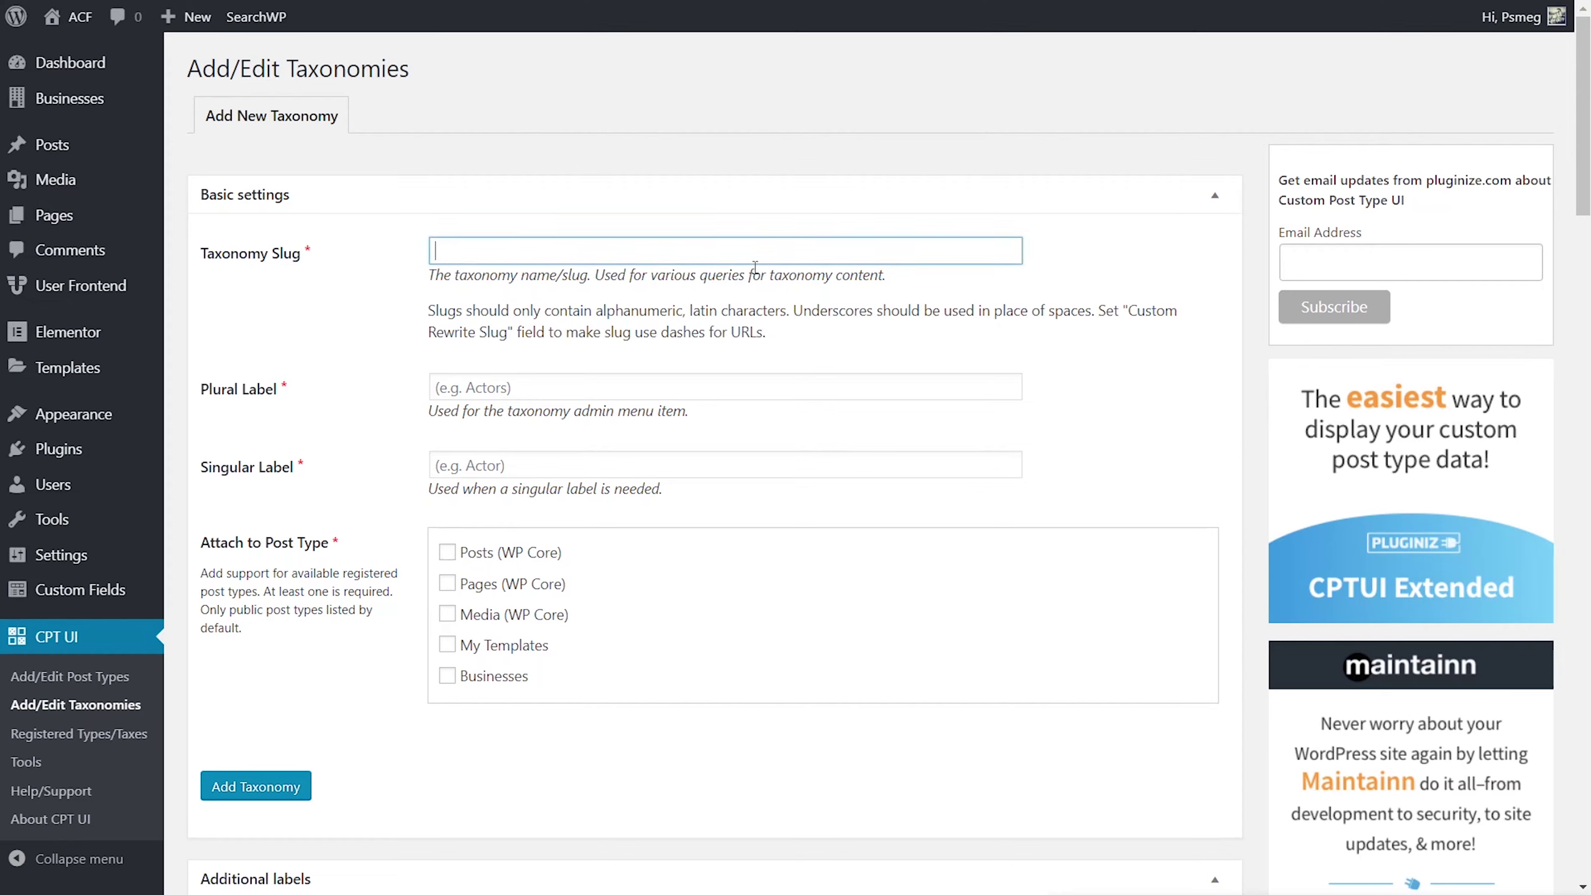
{"action": "type", "text": "business_tupe"}
{"action": "key", "text": "BackSpace"}
{"action": "key", "text": "BackSpace"}
{"action": "key", "text": "BackSpace"}
{"action": "type", "text": "ype"}
Step: Set the taxonomy's plural and singular labels to Business Type and attach it to the Businesses post type
{"action": "left_click", "coordinate": [553, 381]}
{"action": "type", "text": "Busi"}
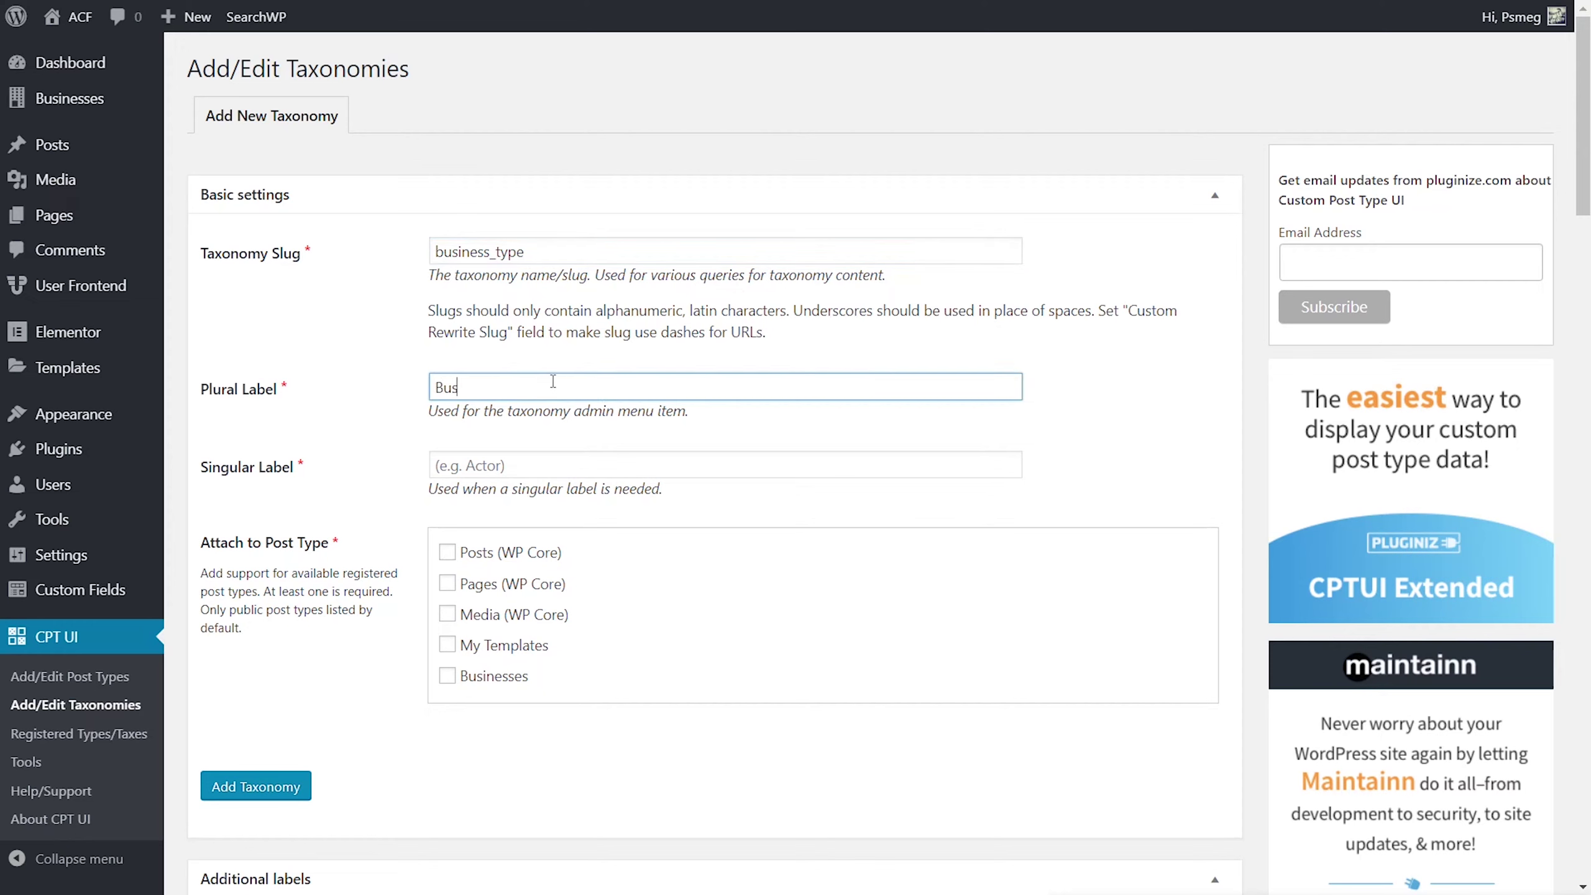
{"action": "left_click_drag", "start_coordinate": [527, 390], "coordinate": [440, 397]}
{"action": "key", "text": "ctrl+c"}
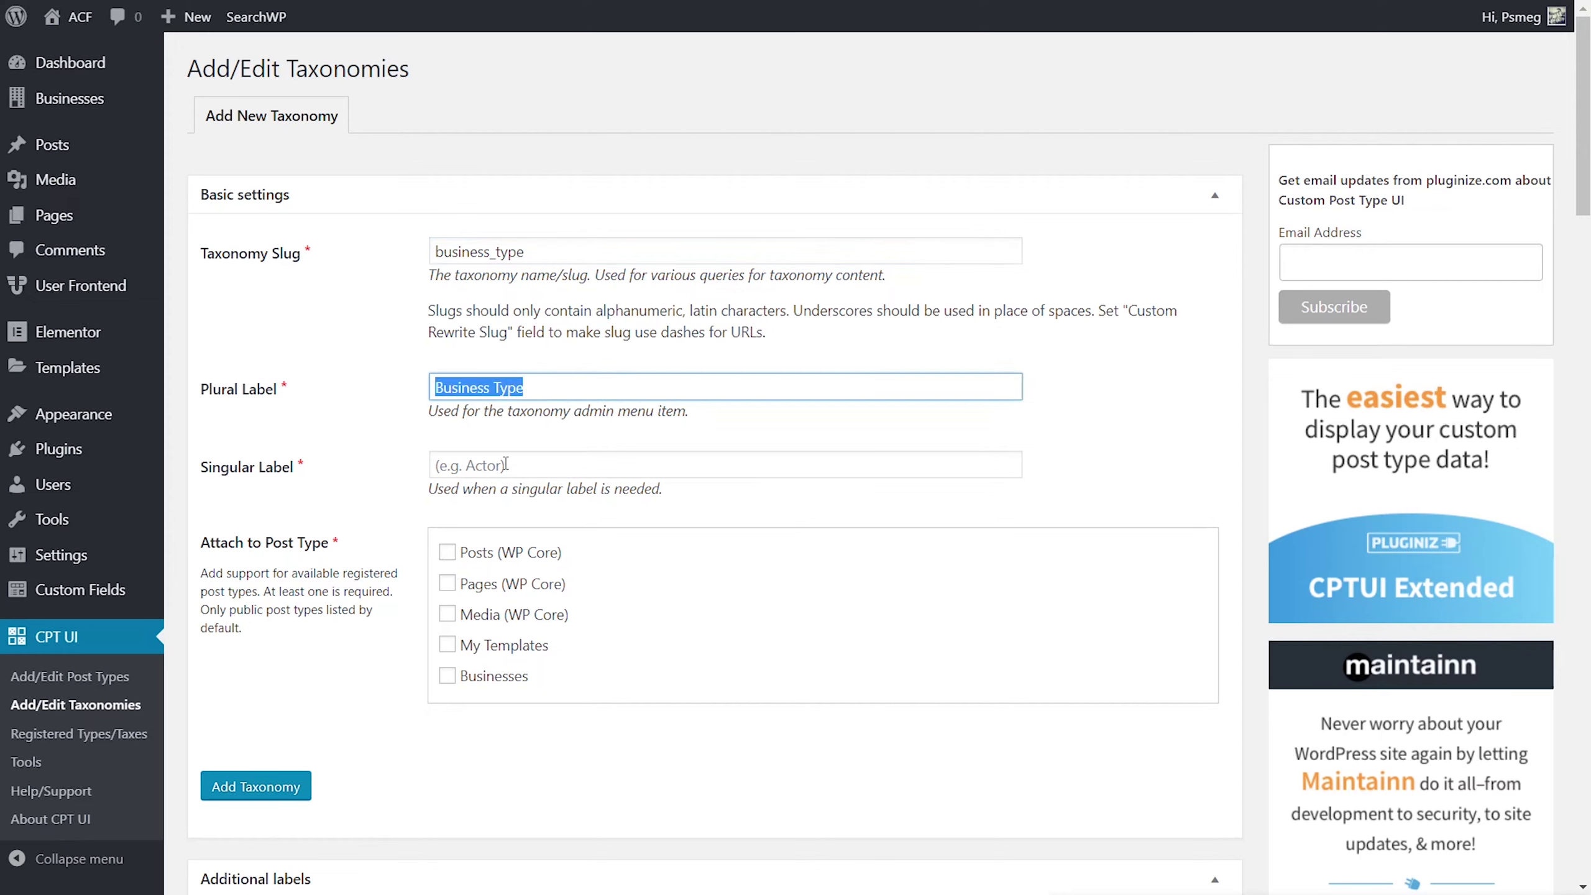
{"action": "left_click", "coordinate": [505, 463]}
{"action": "key", "text": "ctrl+v"}
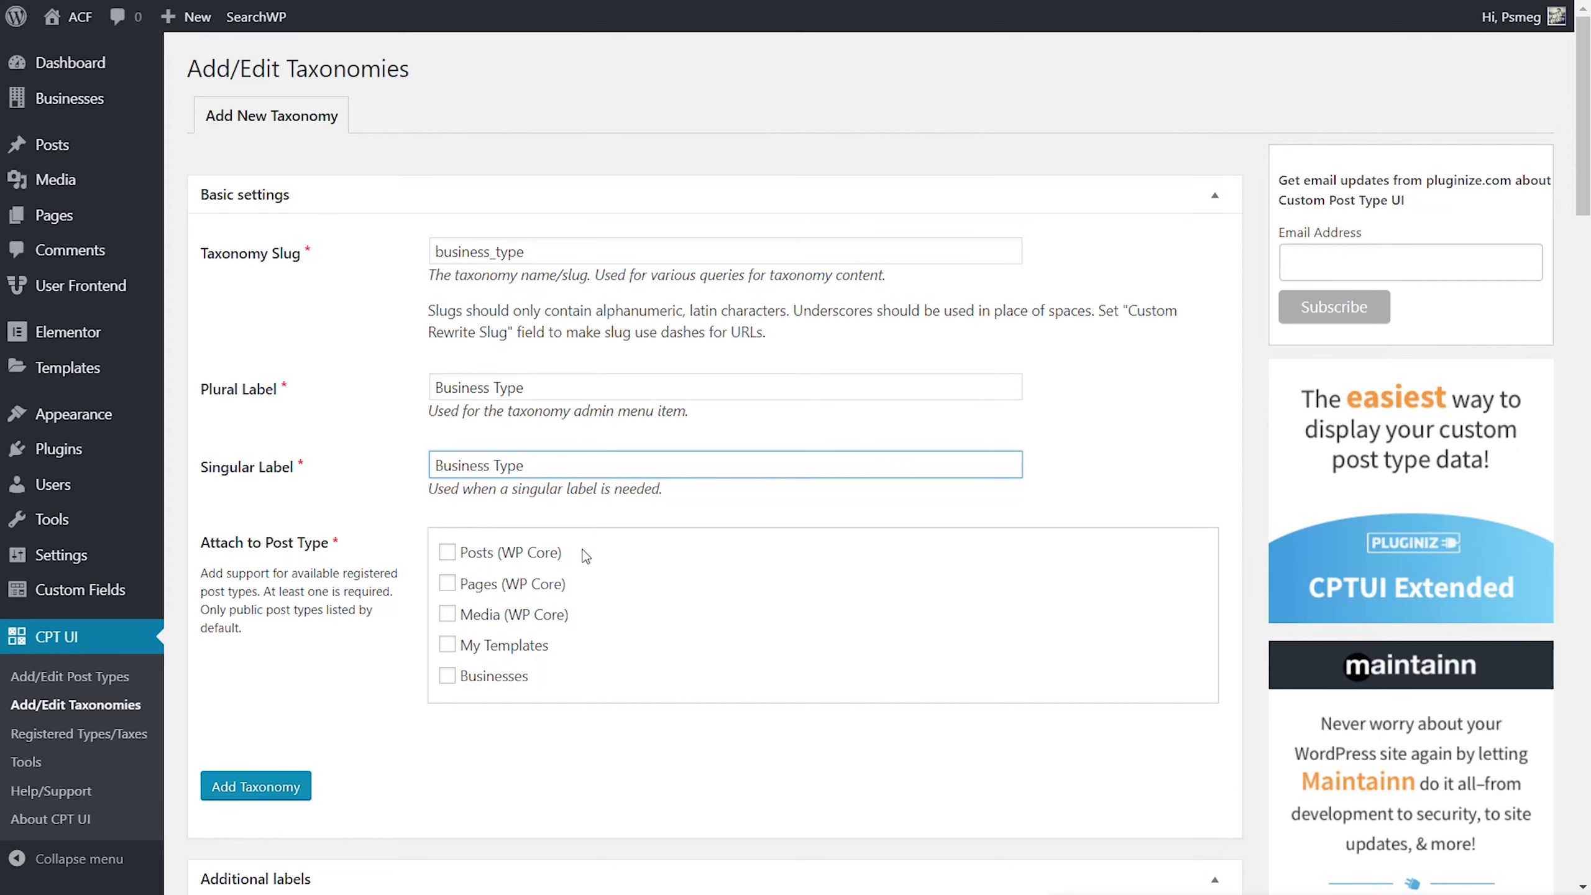
{"action": "left_click", "coordinate": [485, 689]}
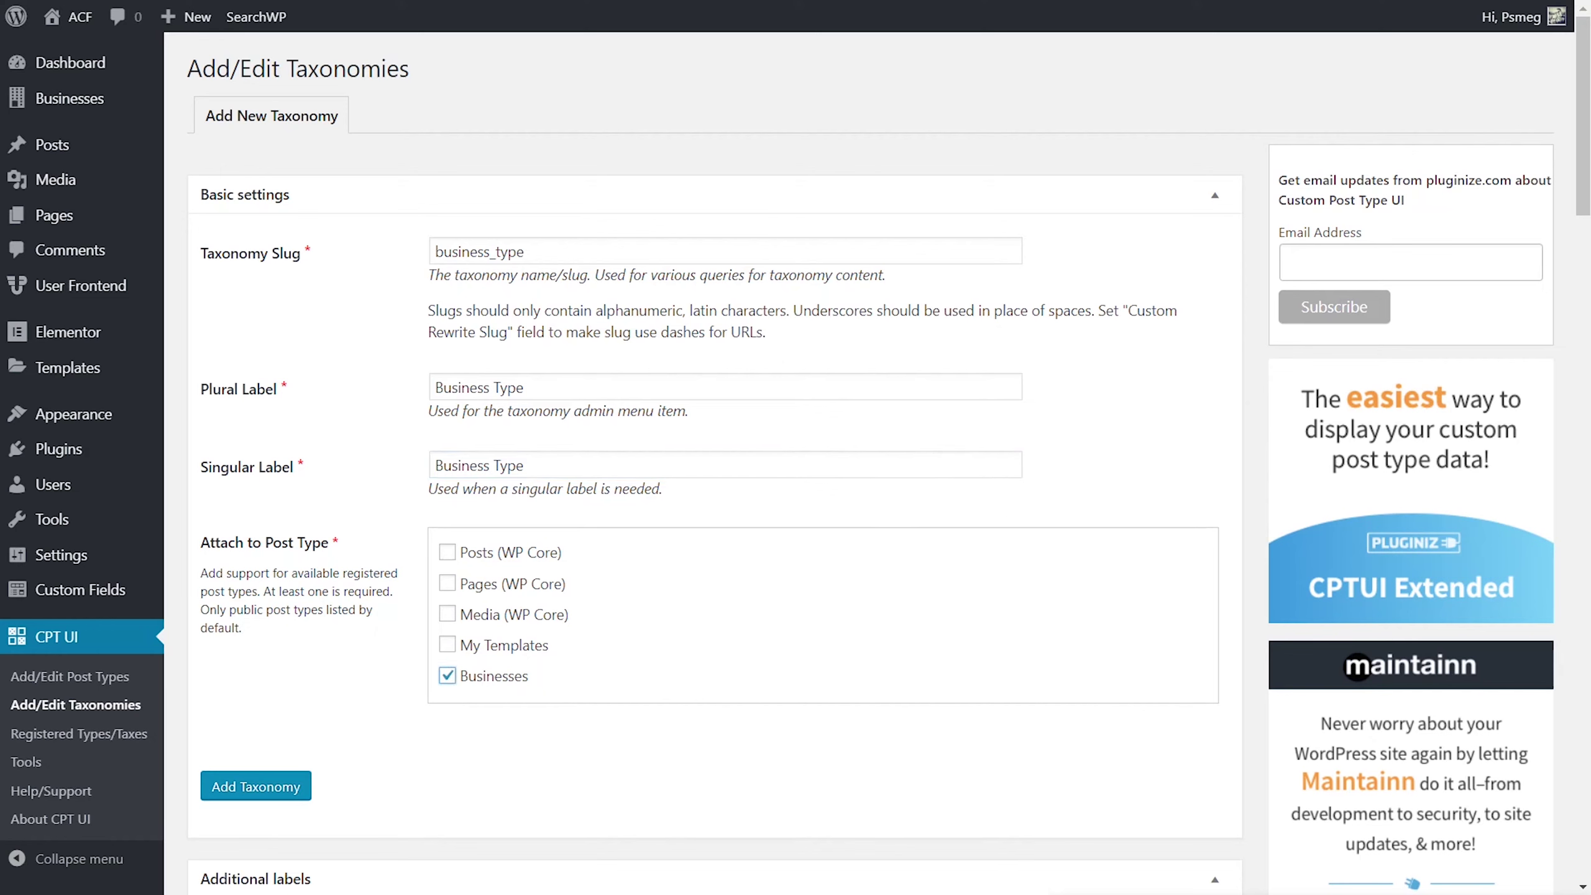
Step: Set the taxonomy's Hierarchical option to True and add the taxonomy
{"action": "scroll", "coordinate": [742, 617], "scroll_direction": "down", "scroll_amount": 15}
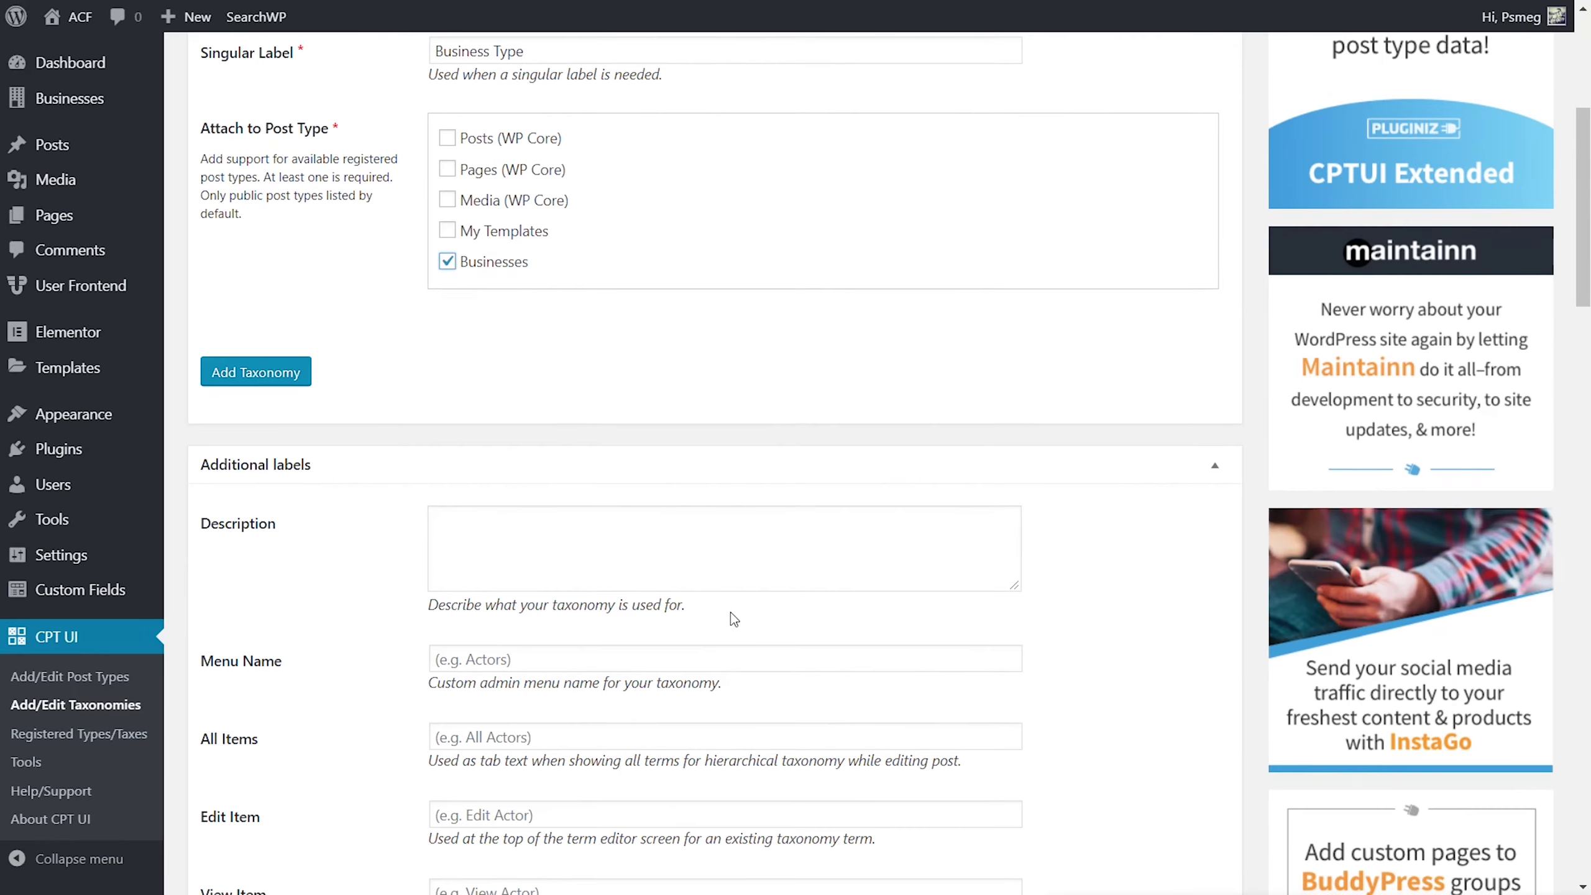
{"action": "scroll", "coordinate": [731, 613], "scroll_direction": "down", "scroll_amount": 17}
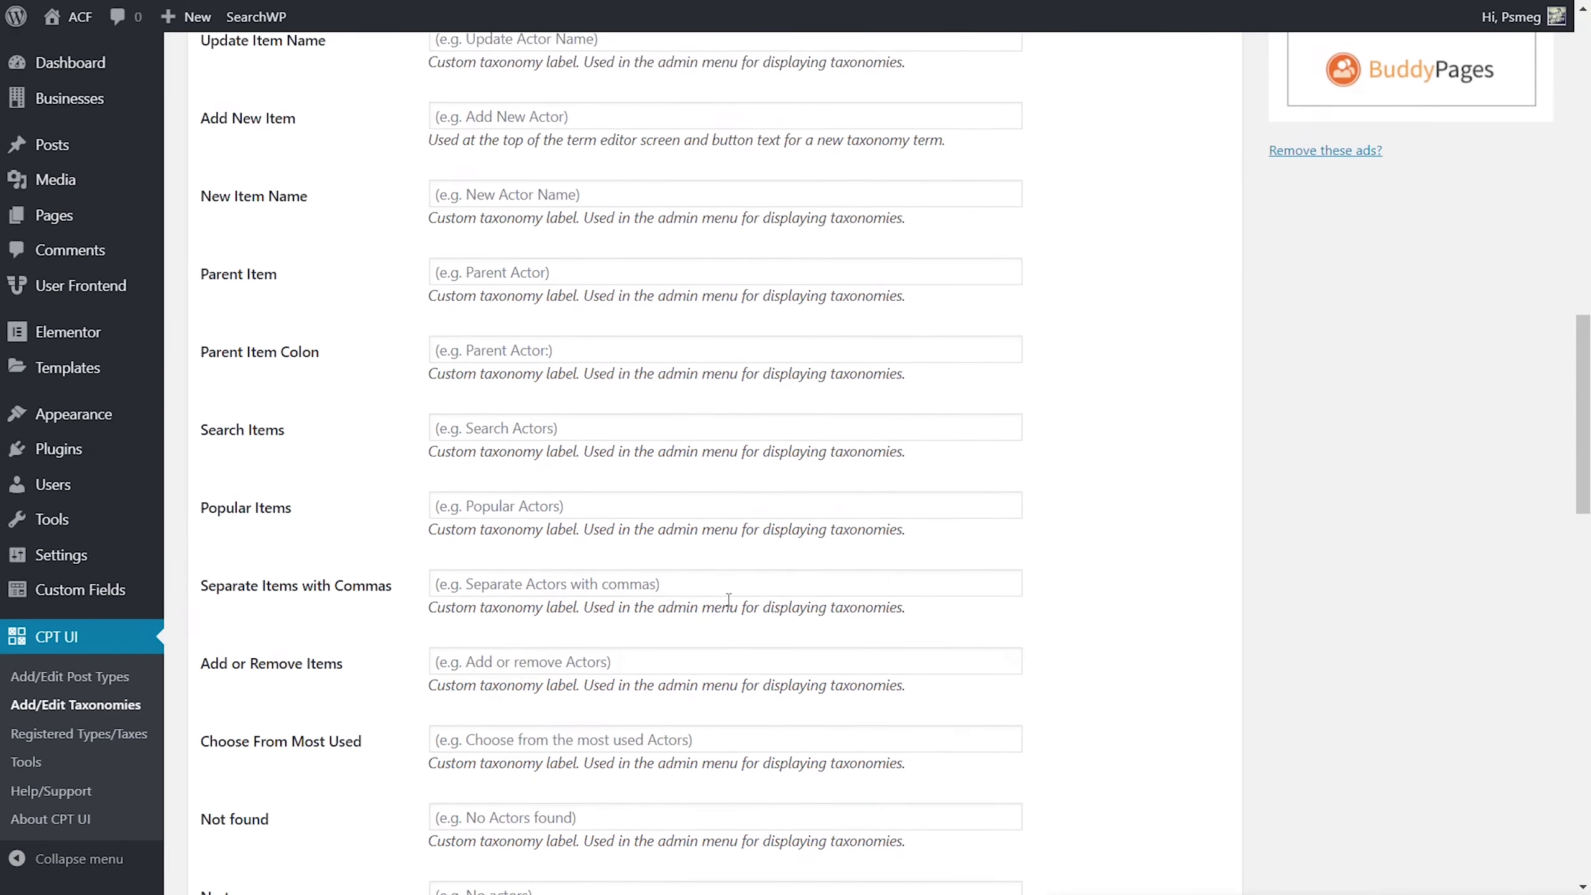
{"action": "scroll", "coordinate": [728, 602], "scroll_direction": "down", "scroll_amount": 6}
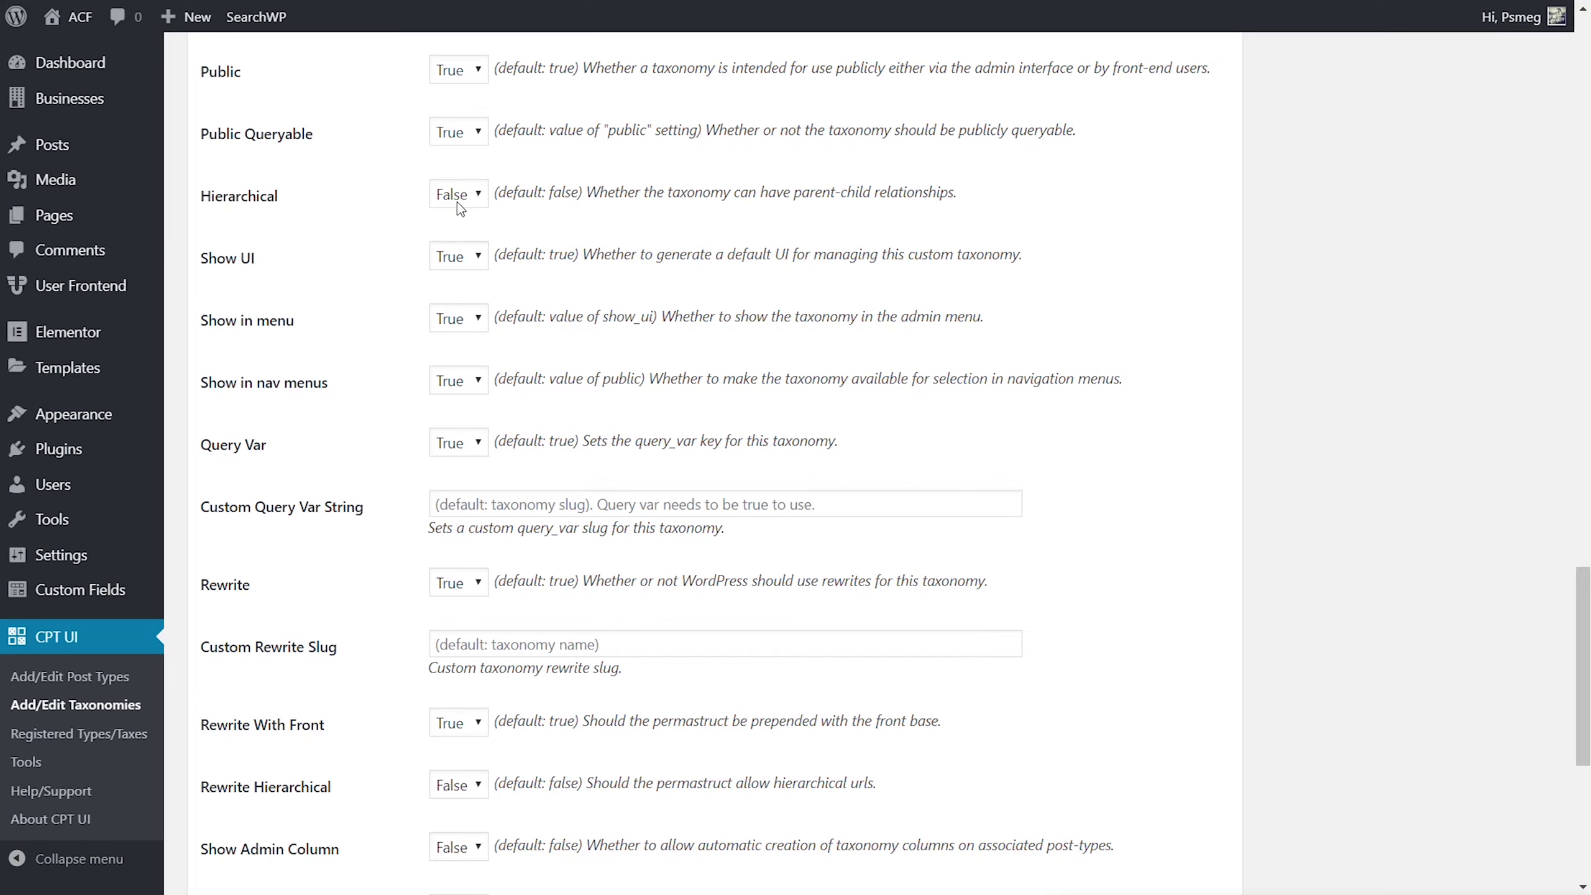
{"action": "left_click", "coordinate": [457, 240]}
{"action": "scroll", "coordinate": [1294, 571], "scroll_direction": "down", "scroll_amount": 5}
{"action": "scroll", "coordinate": [1296, 574], "scroll_direction": "down", "scroll_amount": 3}
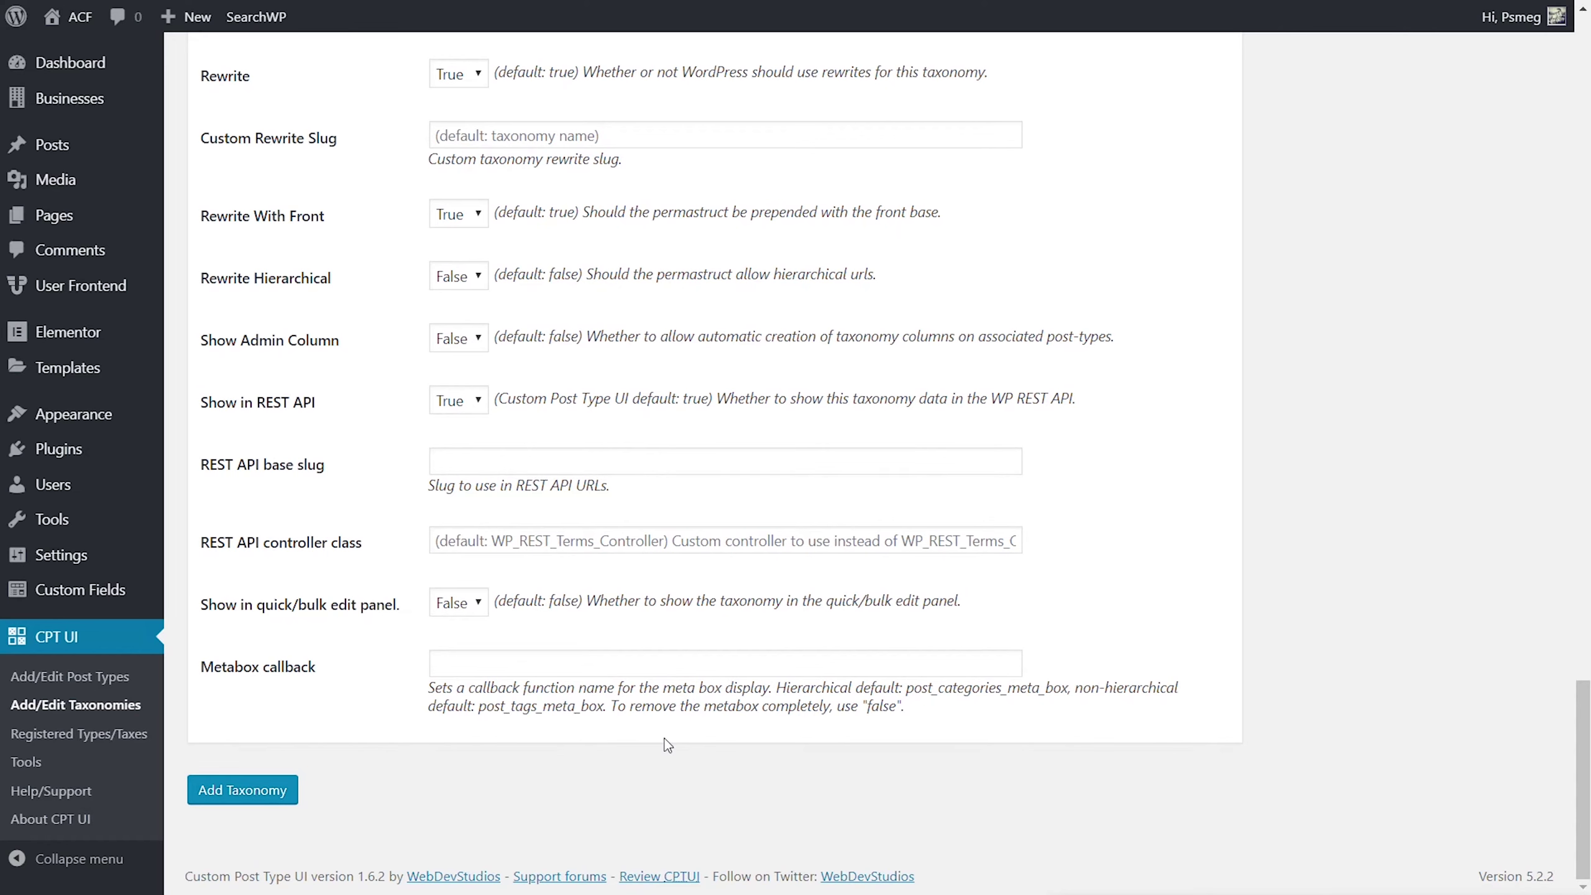
{"action": "left_click", "coordinate": [262, 801]}
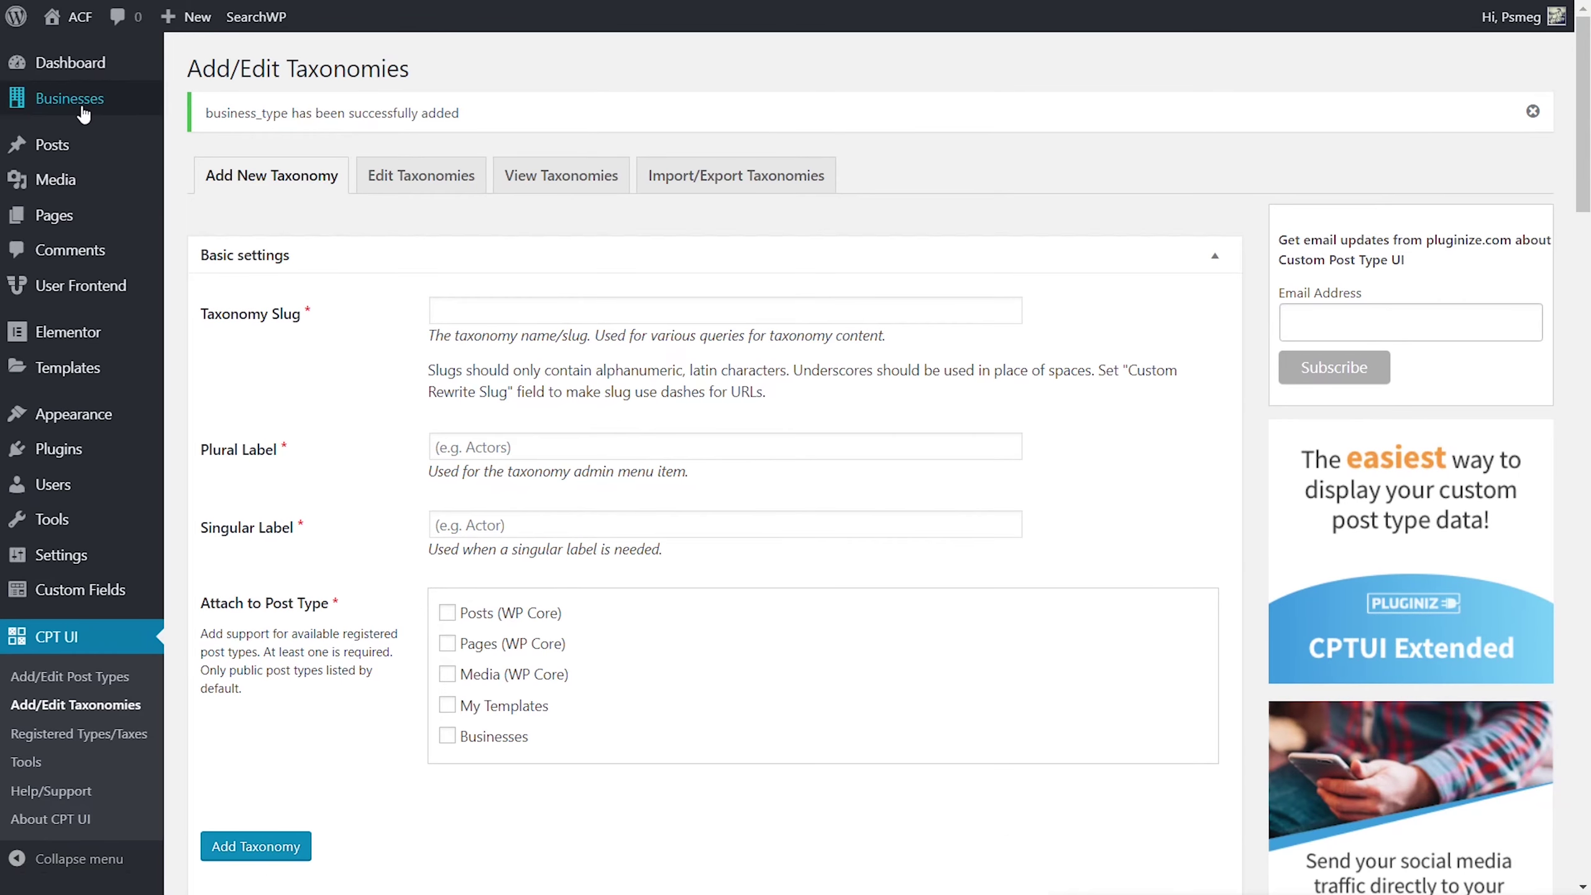
Step: Open a new Business entry and review its editor, including the Business Type, Business Location and Featured Image sections
{"action": "mouse_move", "coordinate": [84, 114]}
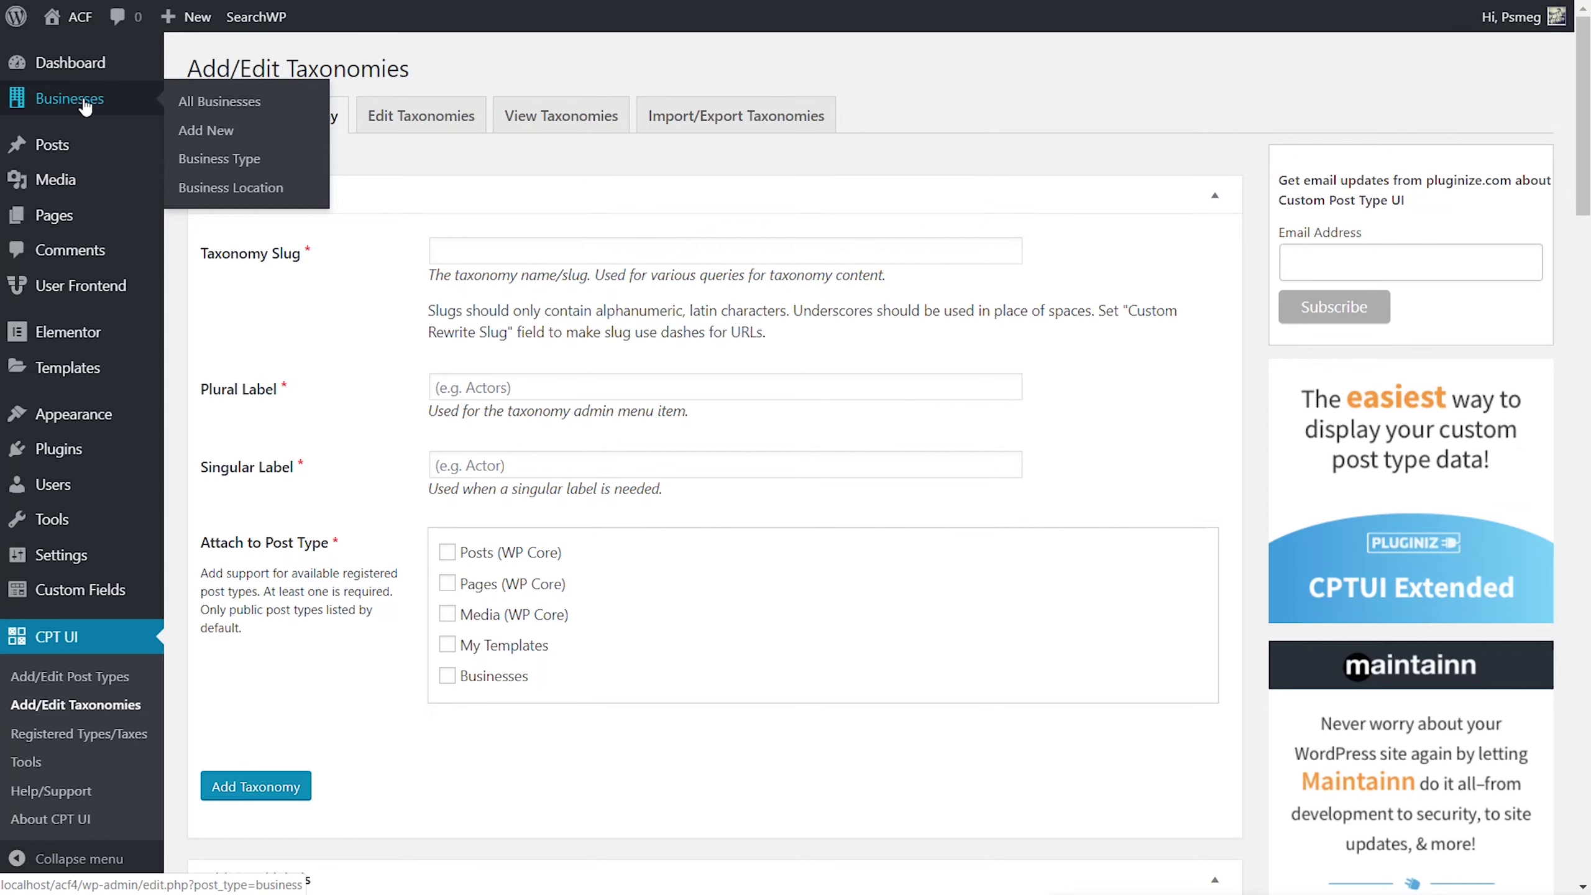
{"action": "left_click", "coordinate": [213, 133]}
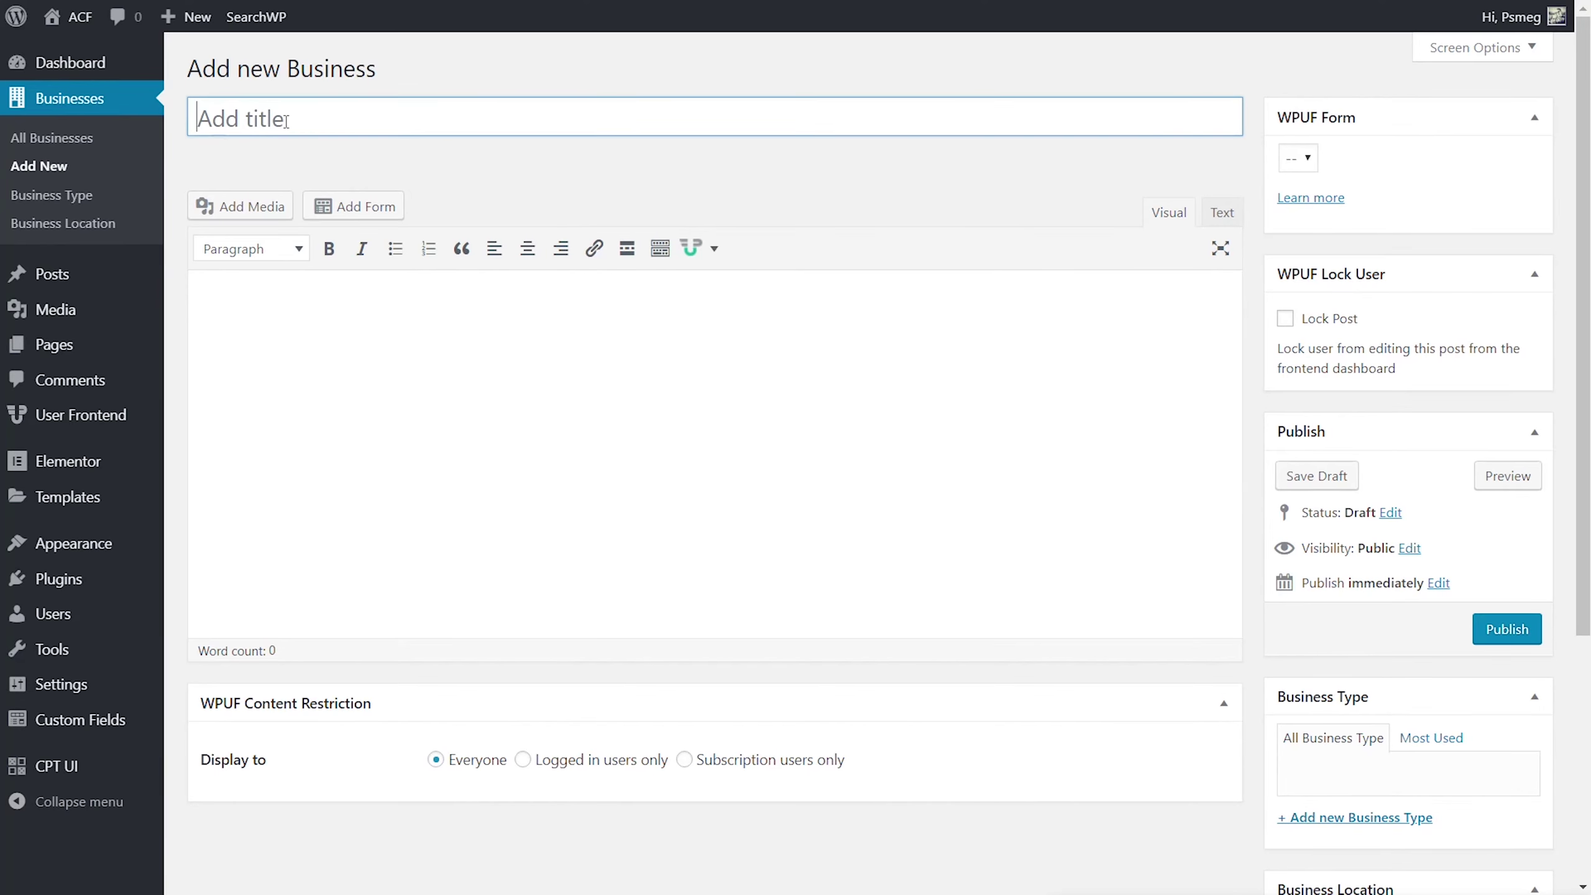
{"action": "left_click", "coordinate": [326, 366]}
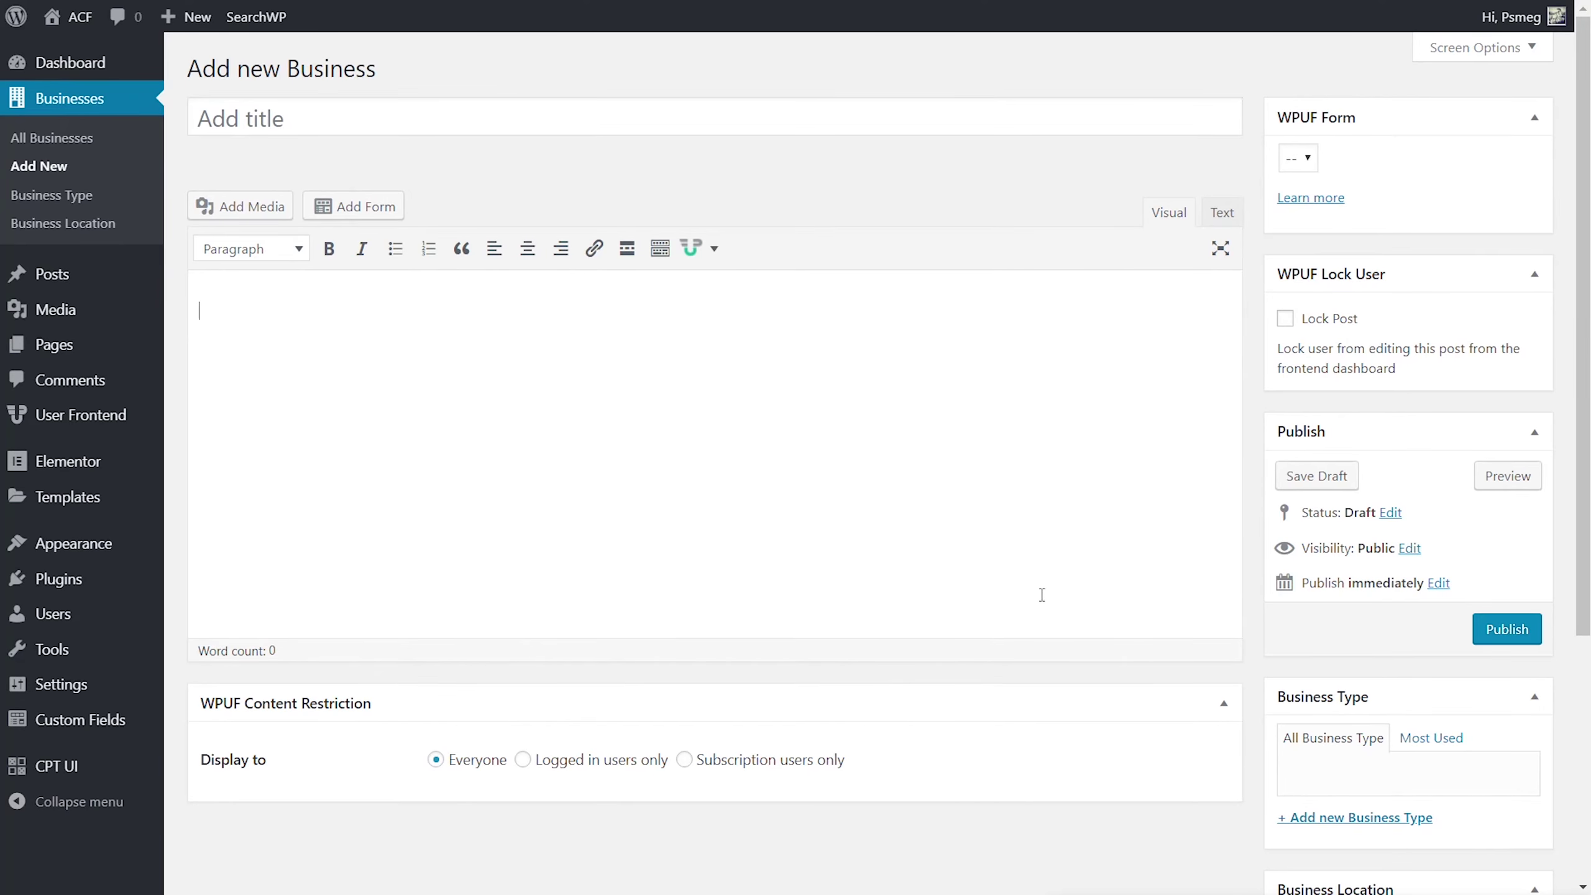
{"action": "scroll", "coordinate": [1193, 768], "scroll_direction": "down", "scroll_amount": 5}
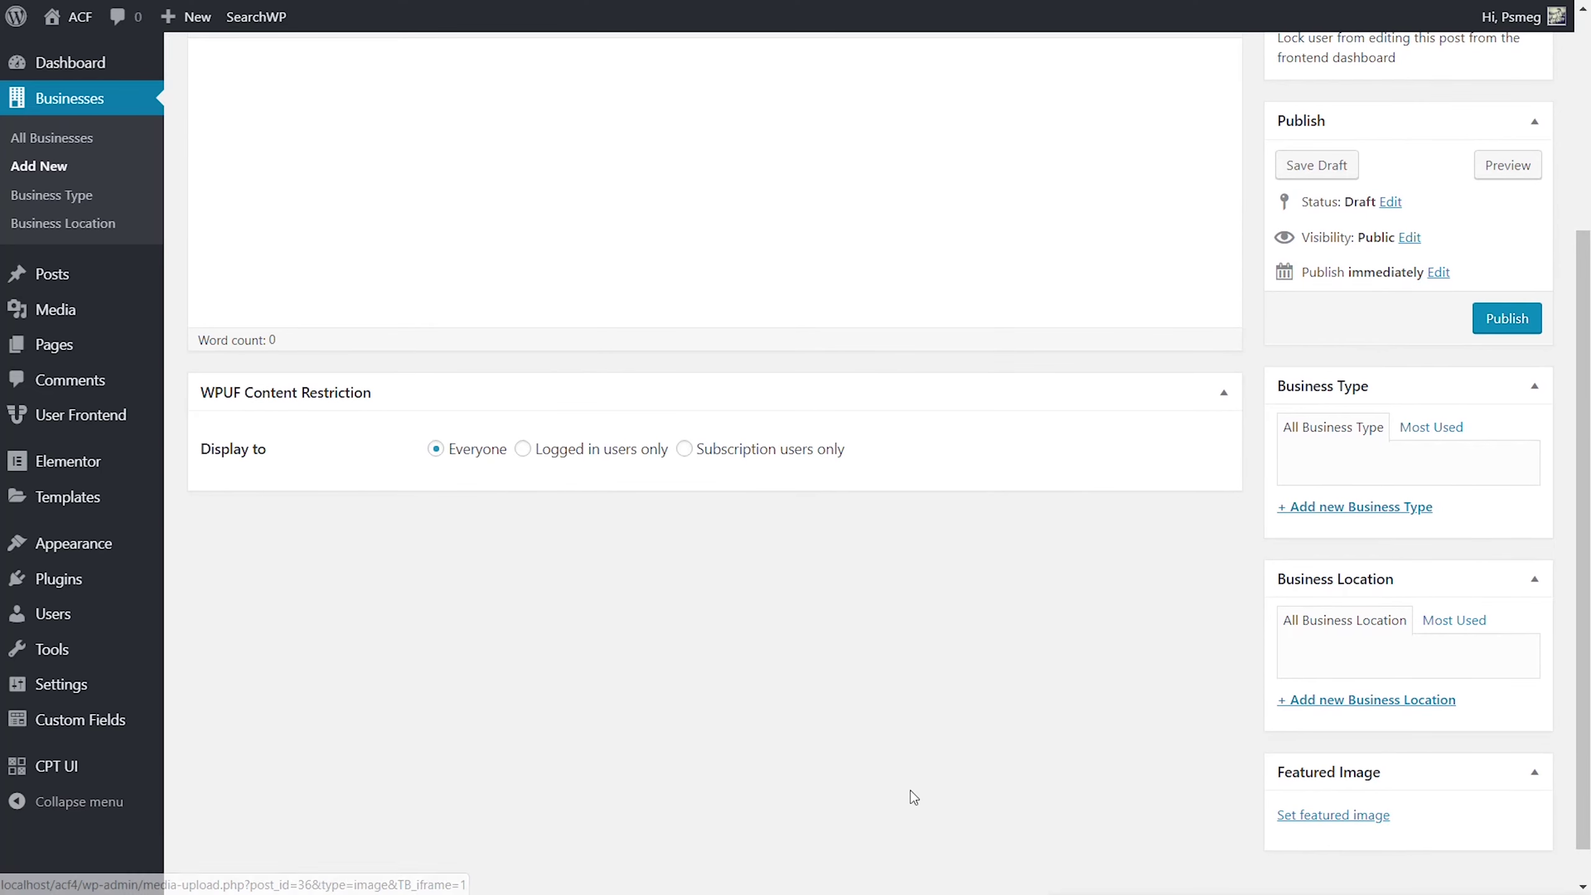
Step: Start a new custom field group for the business listings
{"action": "scroll", "coordinate": [913, 796], "scroll_direction": "up", "scroll_amount": 5}
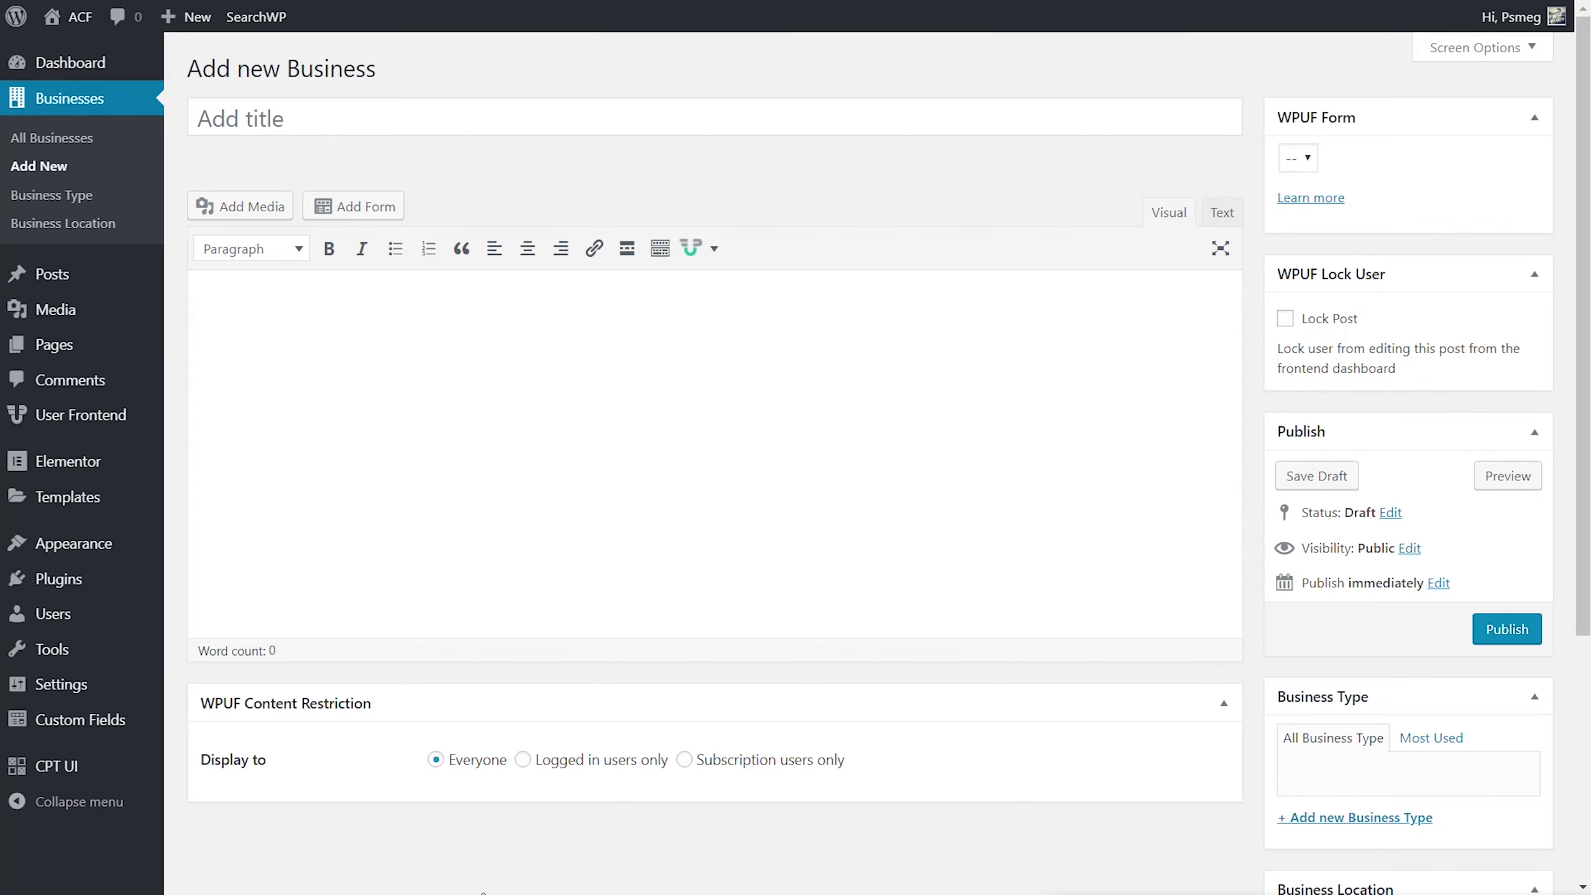
{"action": "mouse_move", "coordinate": [109, 728]}
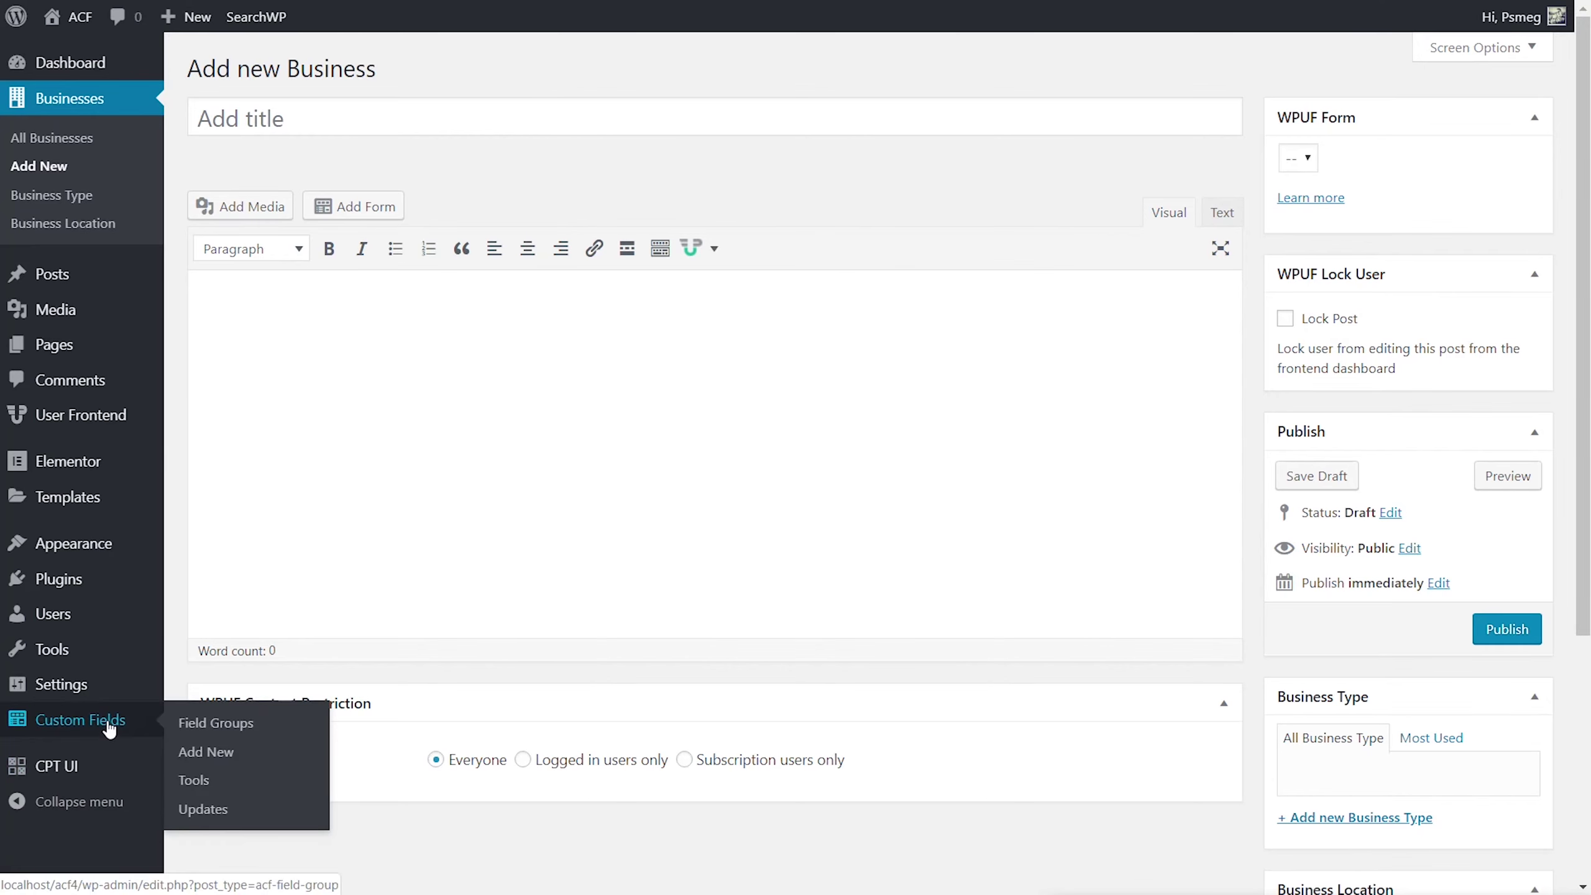
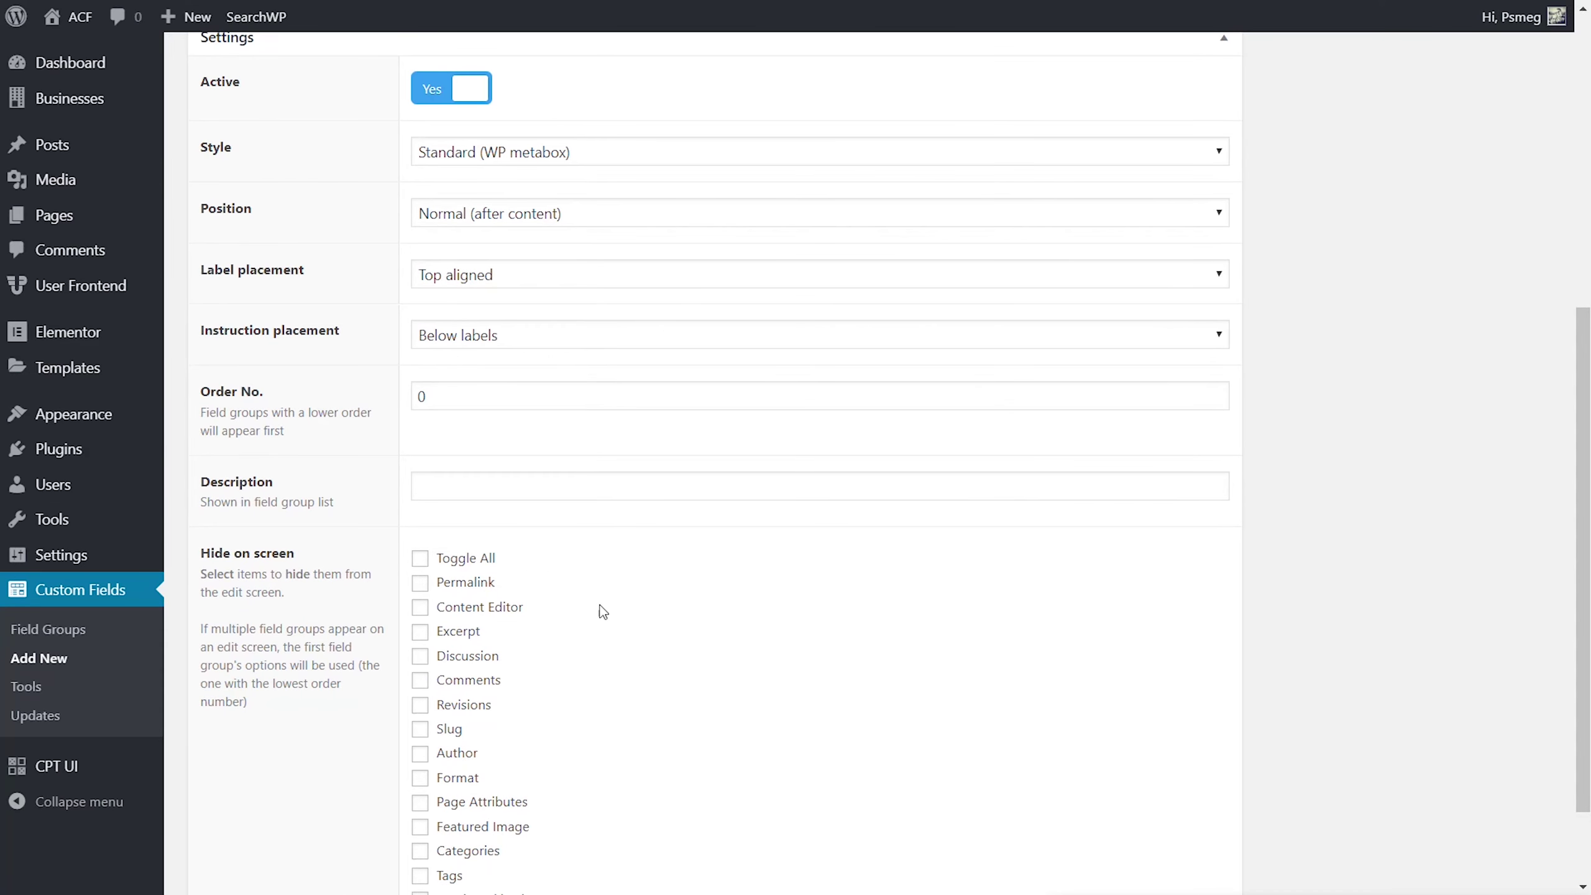
{"action": "scroll", "coordinate": [602, 608], "scroll_direction": "down", "scroll_amount": 2}
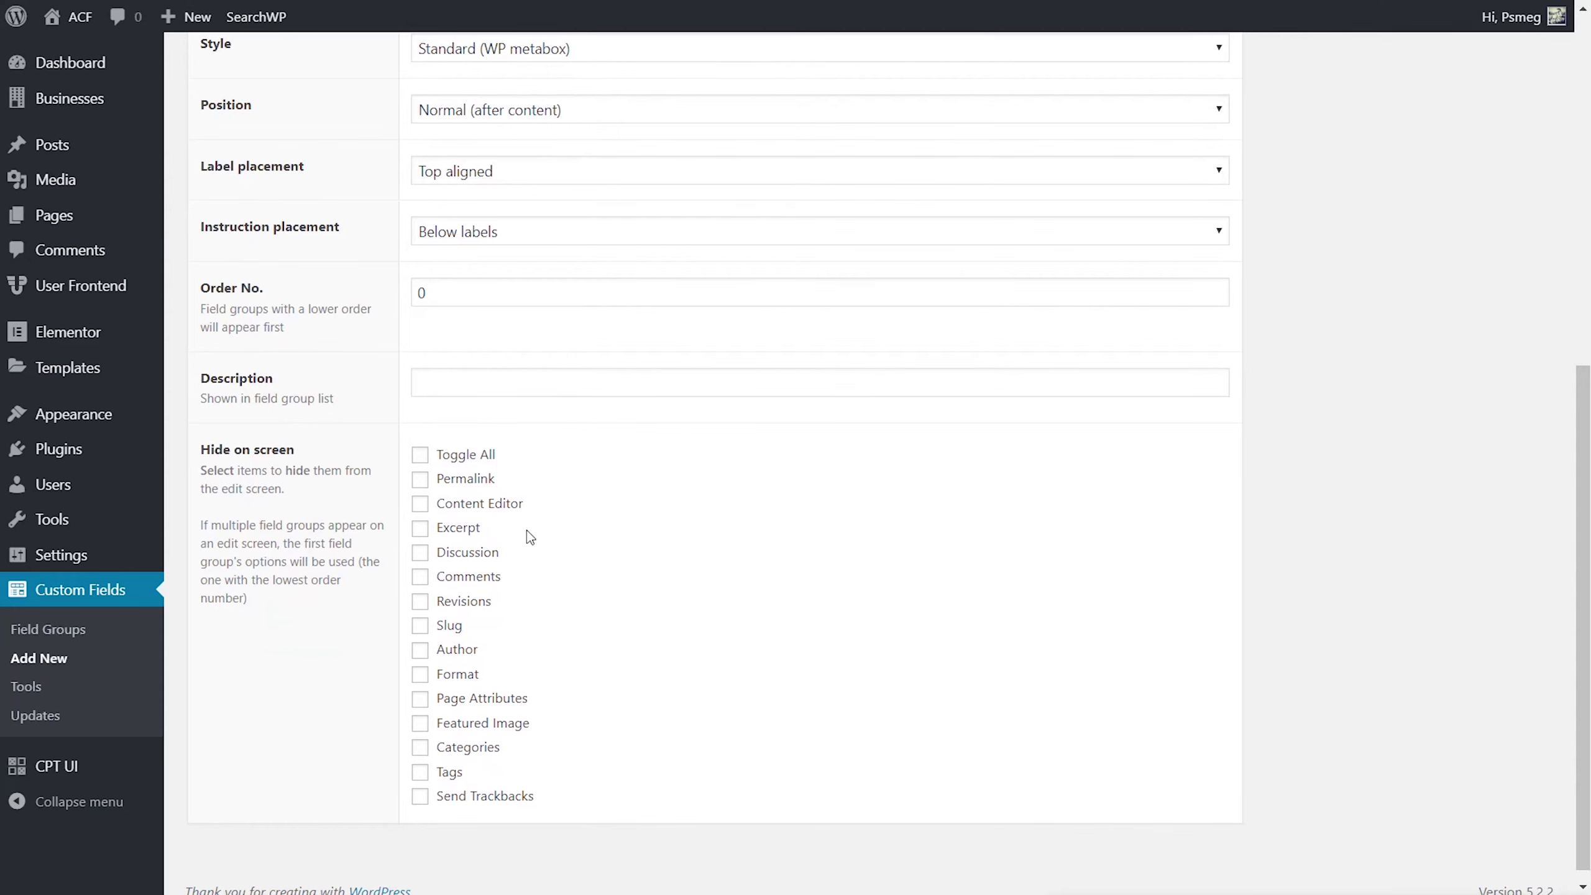
{"action": "left_click", "coordinate": [465, 511]}
{"action": "left_click", "coordinate": [463, 532]}
{"action": "left_click", "coordinate": [458, 530]}
{"action": "left_click", "coordinate": [454, 505]}
{"action": "scroll", "coordinate": [1344, 607], "scroll_direction": "up", "scroll_amount": 5}
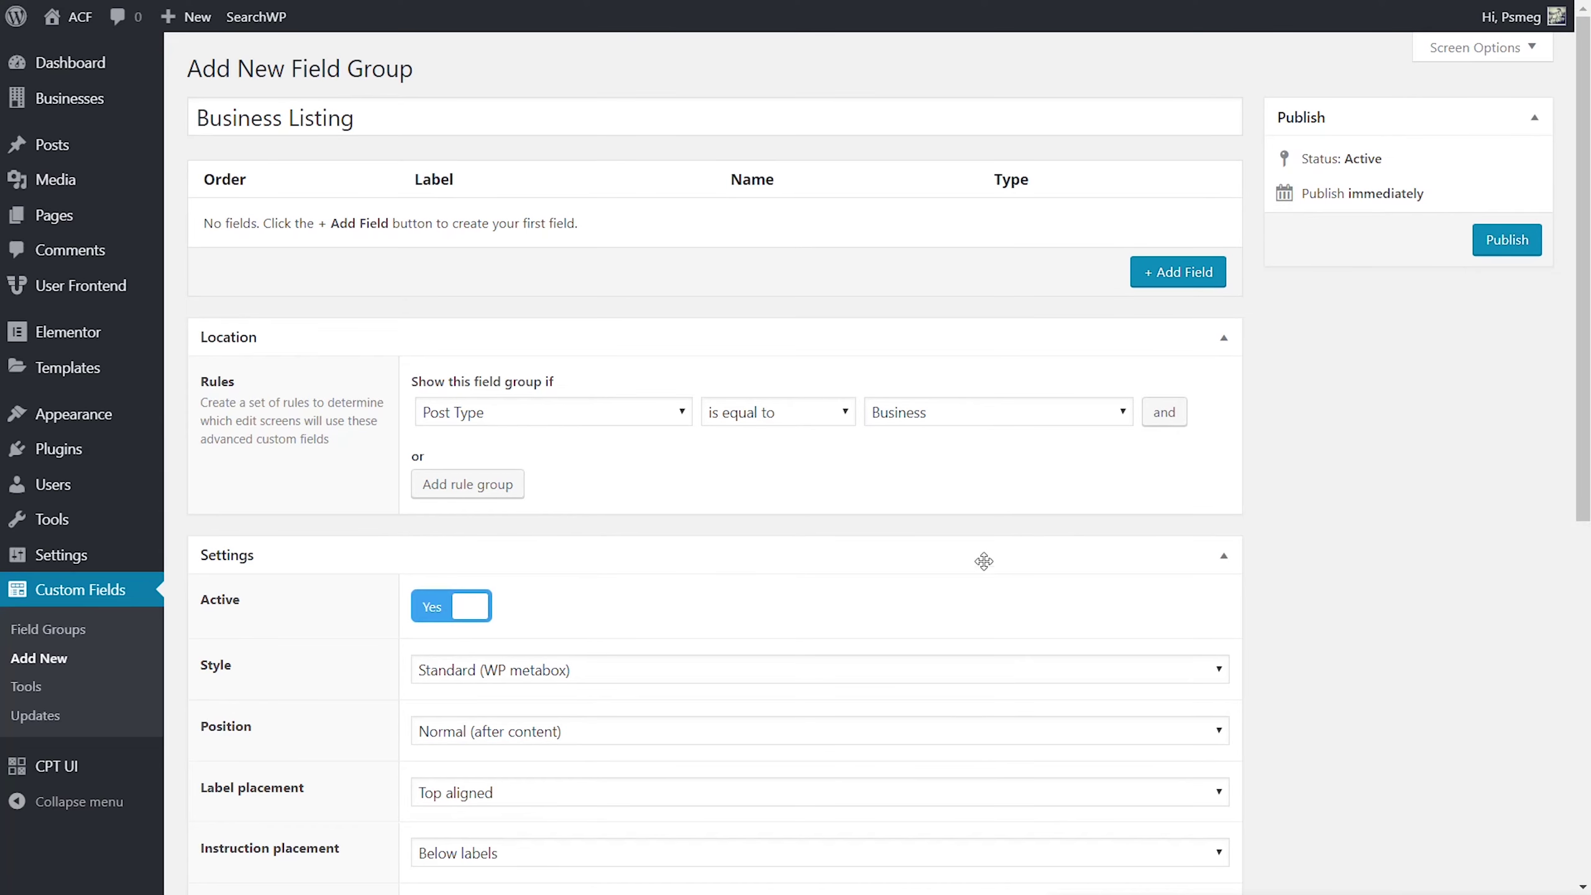
Step: Add a first text field labelled Business Address, with the field name business_address, to the Business Listing field group
{"action": "left_click", "coordinate": [1178, 272]}
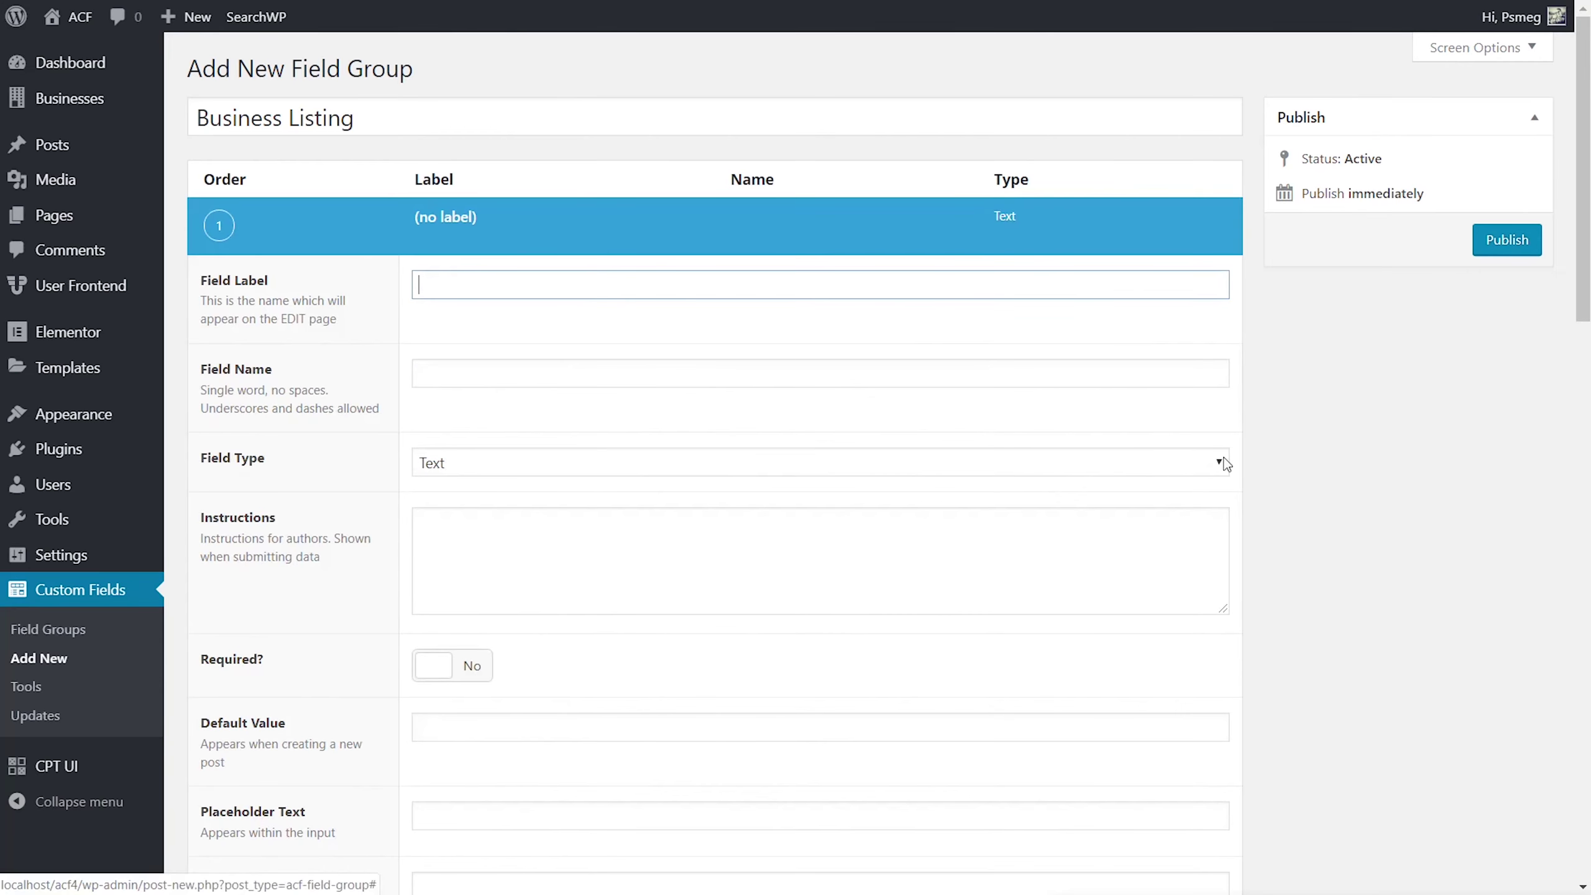
{"action": "scroll", "coordinate": [466, 566], "scroll_direction": "down", "scroll_amount": 5}
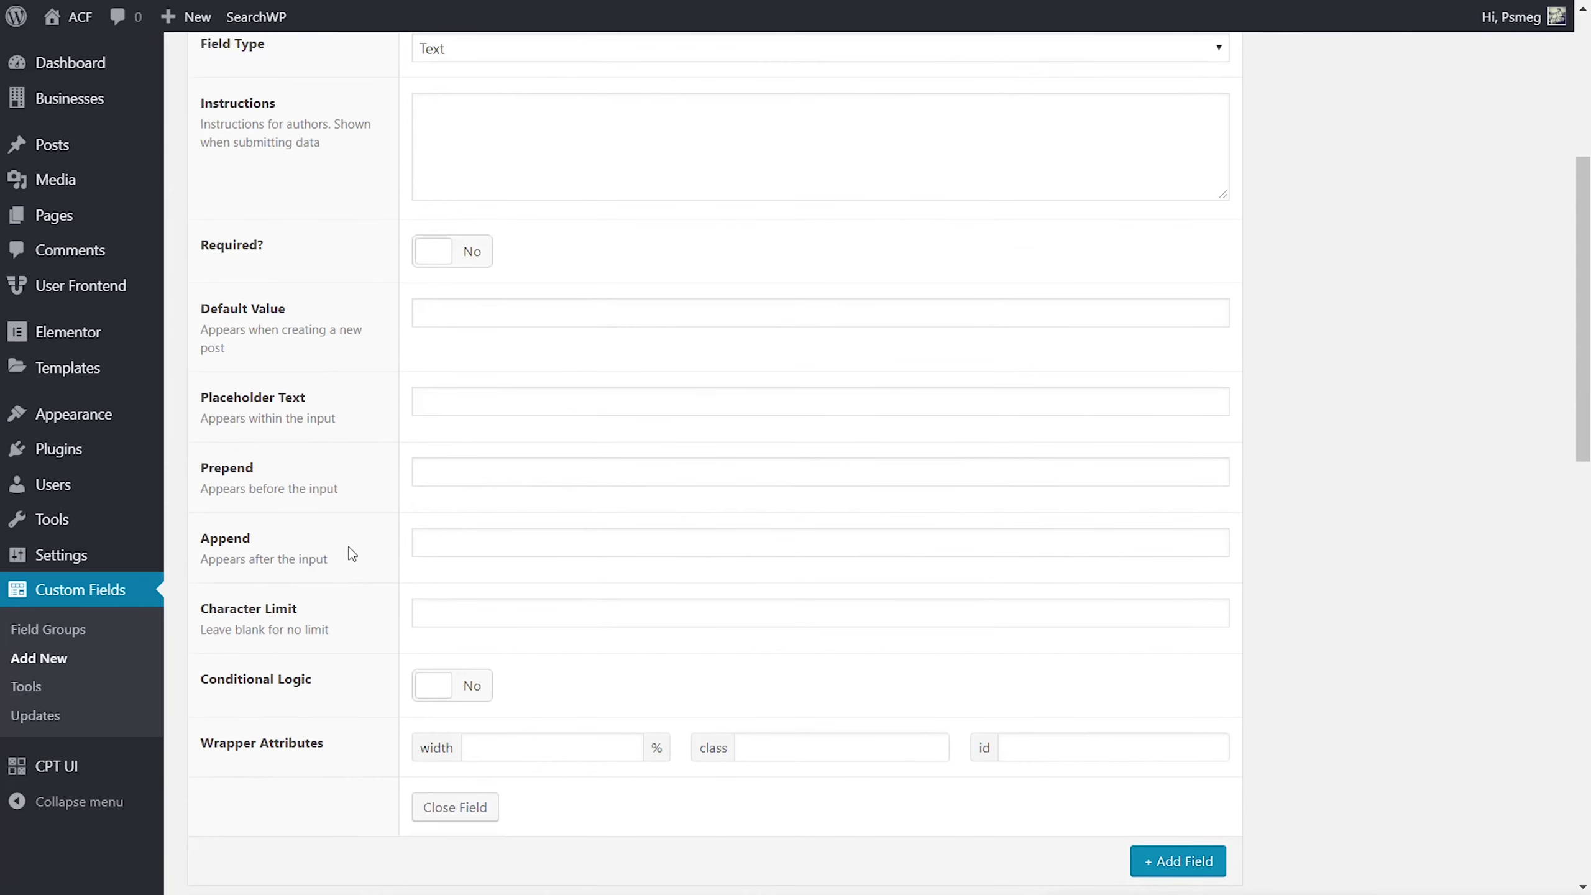
{"action": "scroll", "coordinate": [348, 551], "scroll_direction": "up", "scroll_amount": 5}
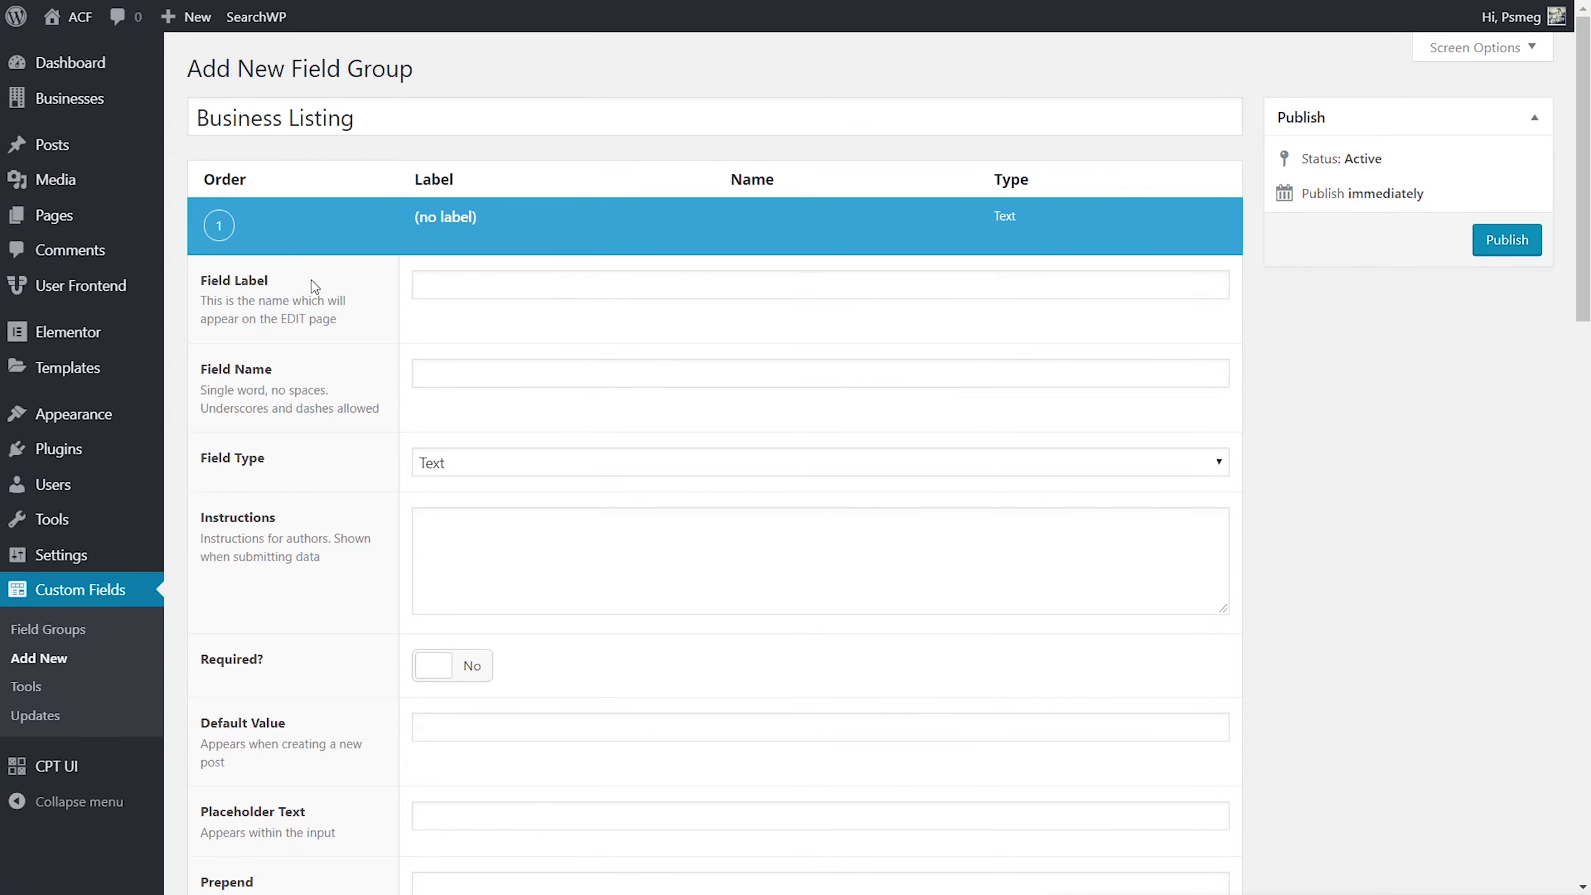
{"action": "left_click", "coordinate": [591, 289]}
{"action": "type", "text": "Business Address"}
{"action": "left_click", "coordinate": [515, 372]}
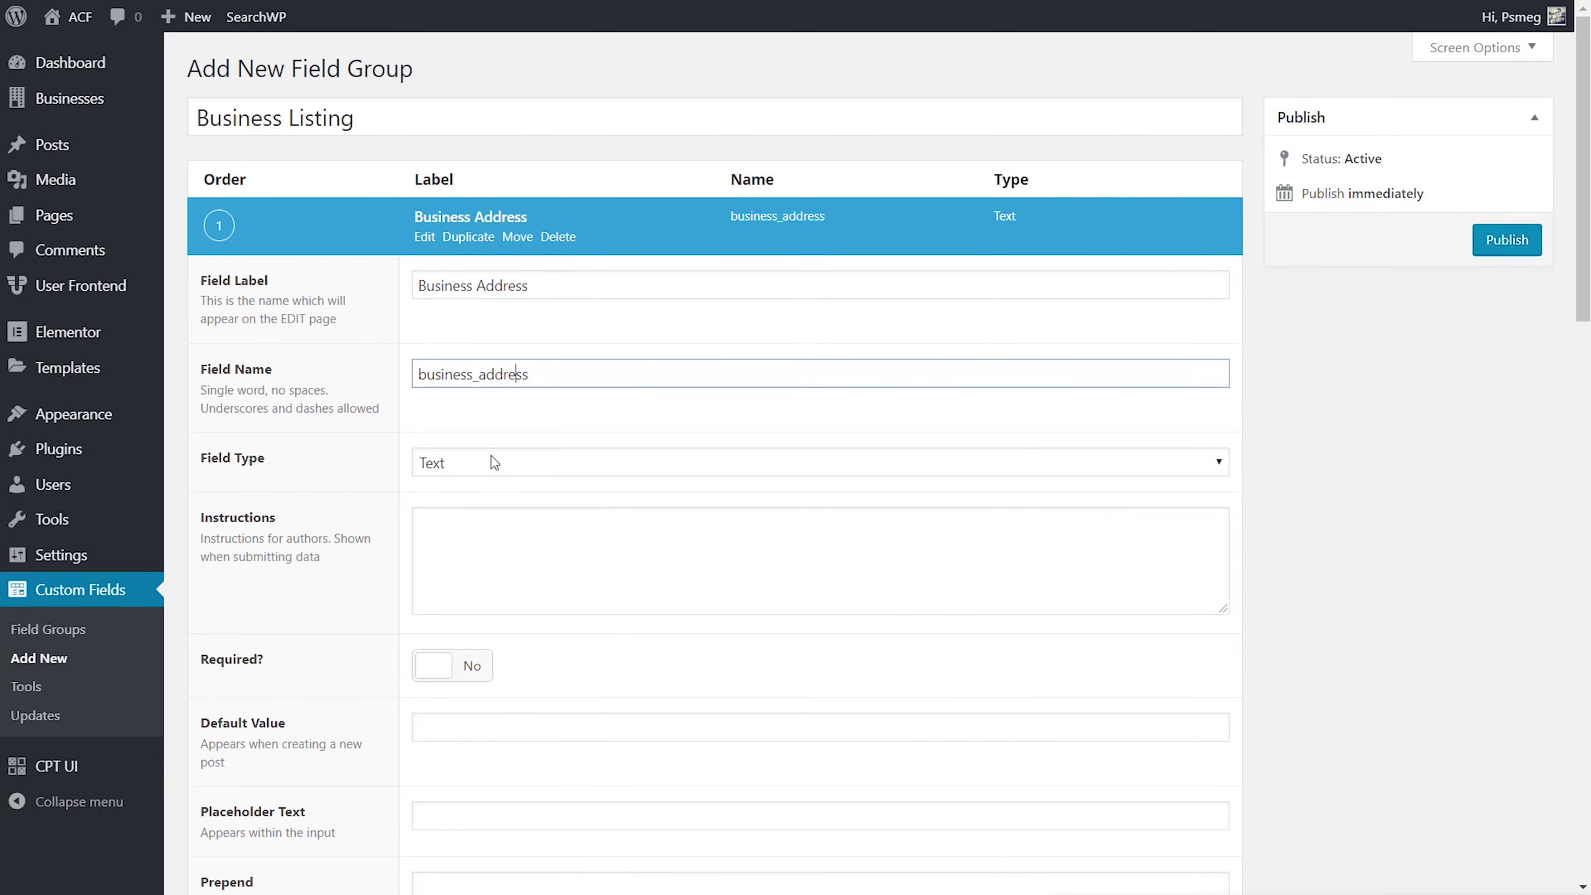
Step: Make the Business Address field required and collapse its settings
{"action": "scroll", "coordinate": [1314, 597], "scroll_direction": "down", "scroll_amount": 5}
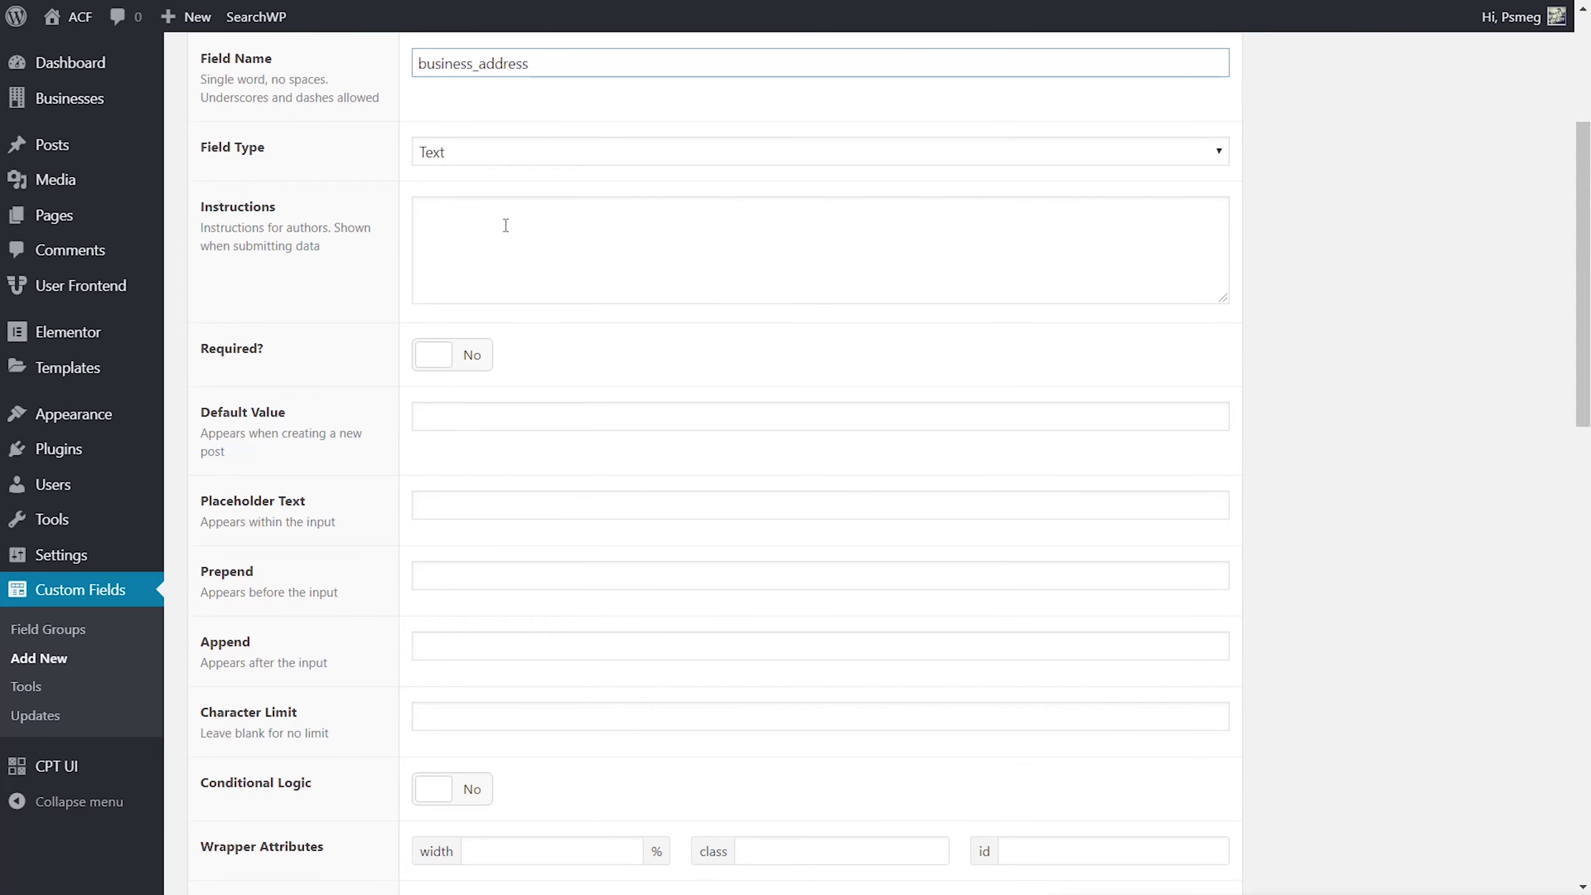
{"action": "left_click", "coordinate": [488, 356]}
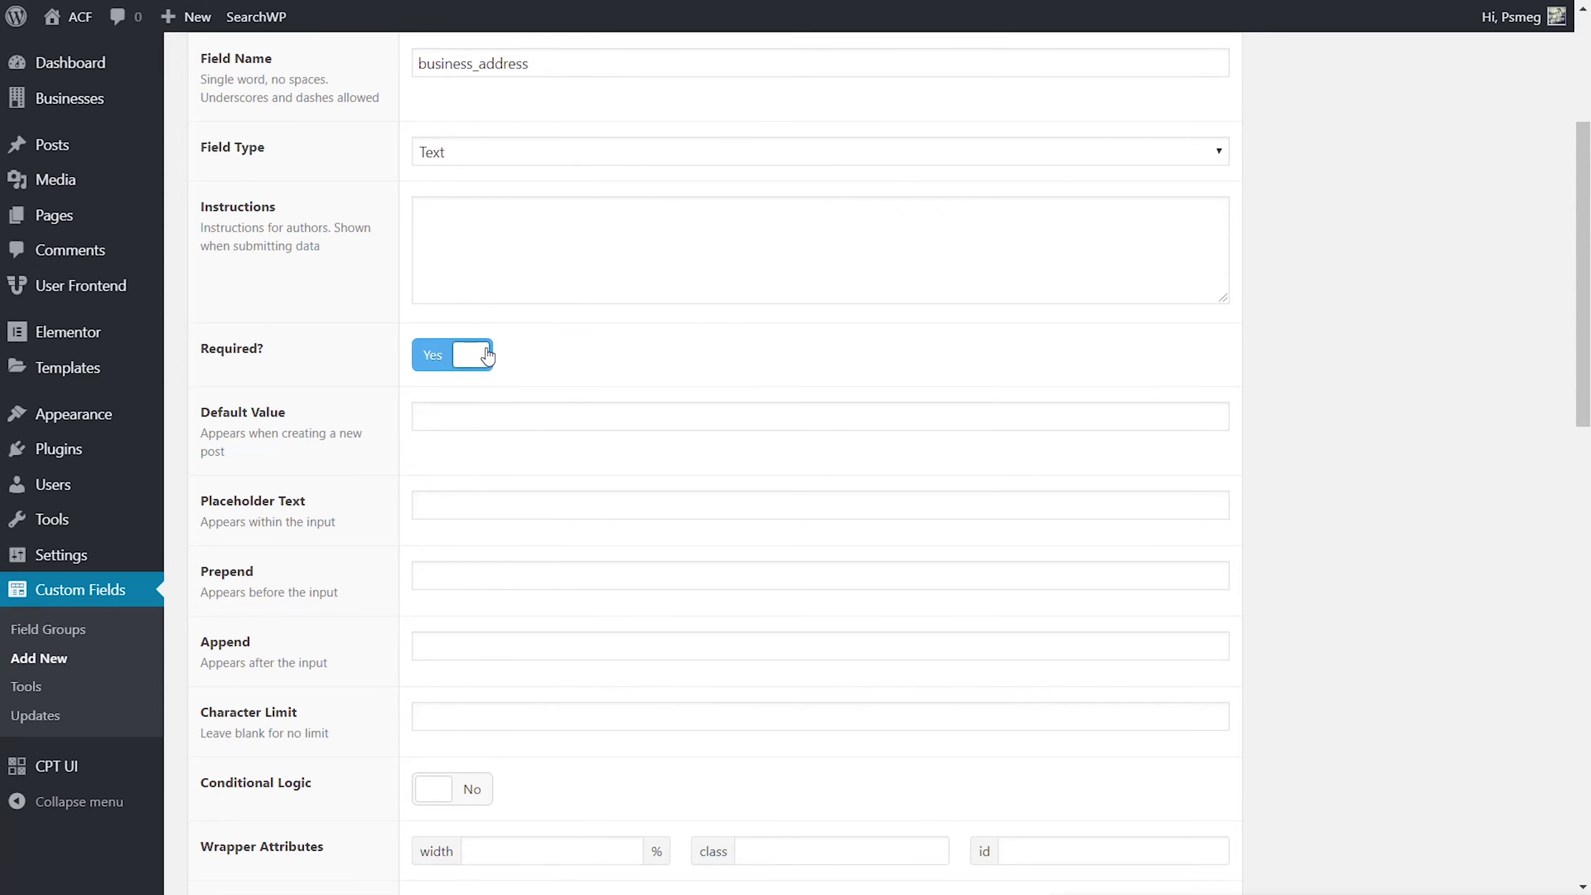
{"action": "scroll", "coordinate": [564, 339], "scroll_direction": "up", "scroll_amount": 5}
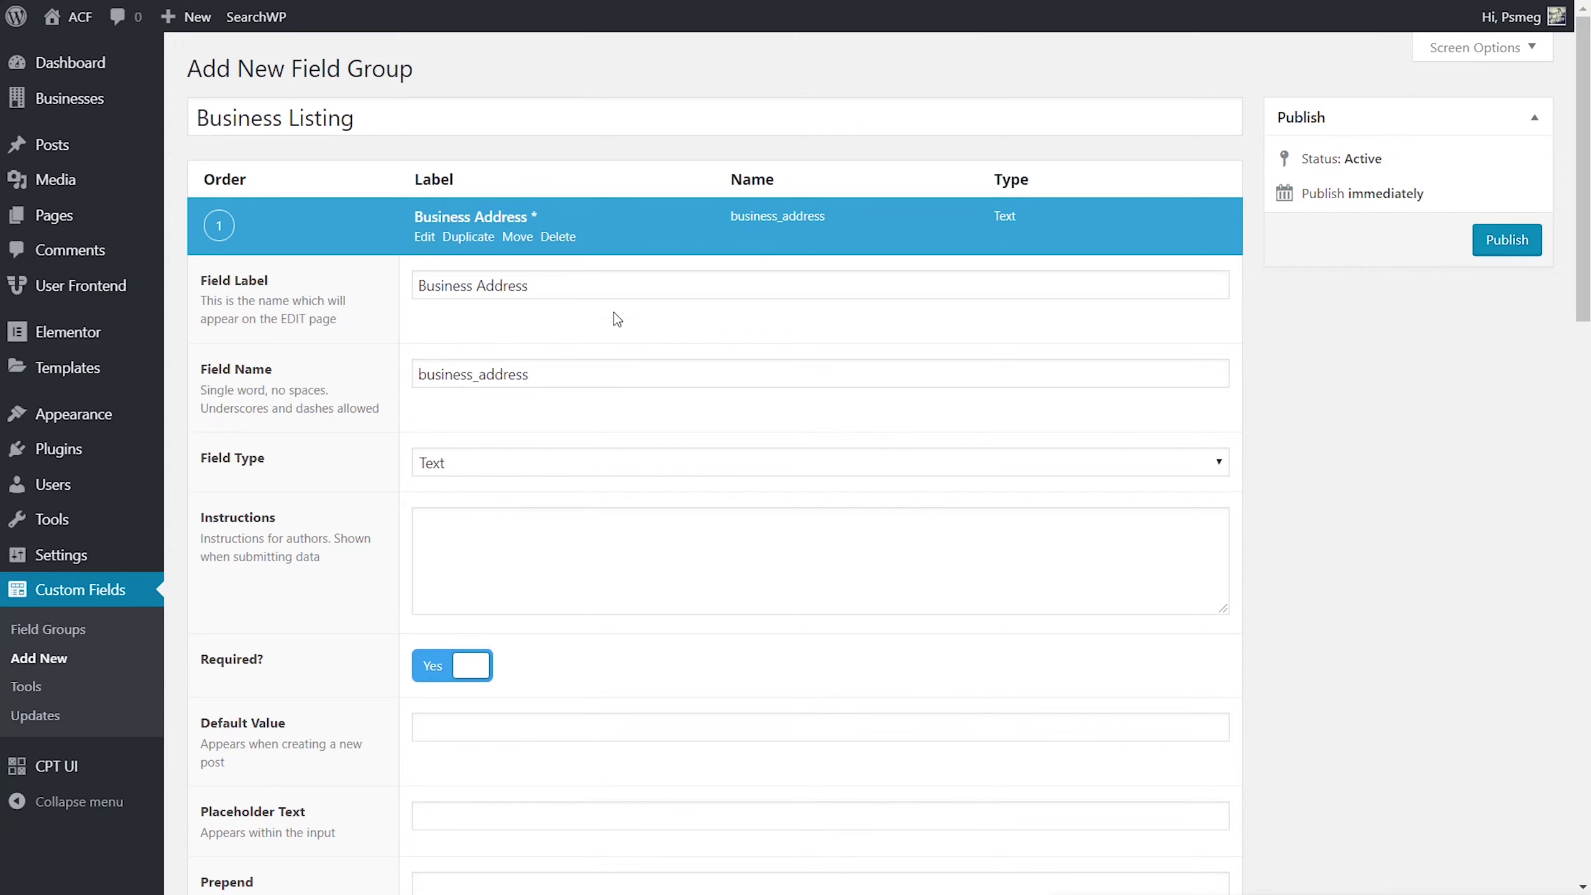
{"action": "left_click", "coordinate": [470, 216]}
Step: Add an optional text field labelled Business Strapline, with the field name business_strapline, and start a third field
{"action": "left_click", "coordinate": [1176, 277]}
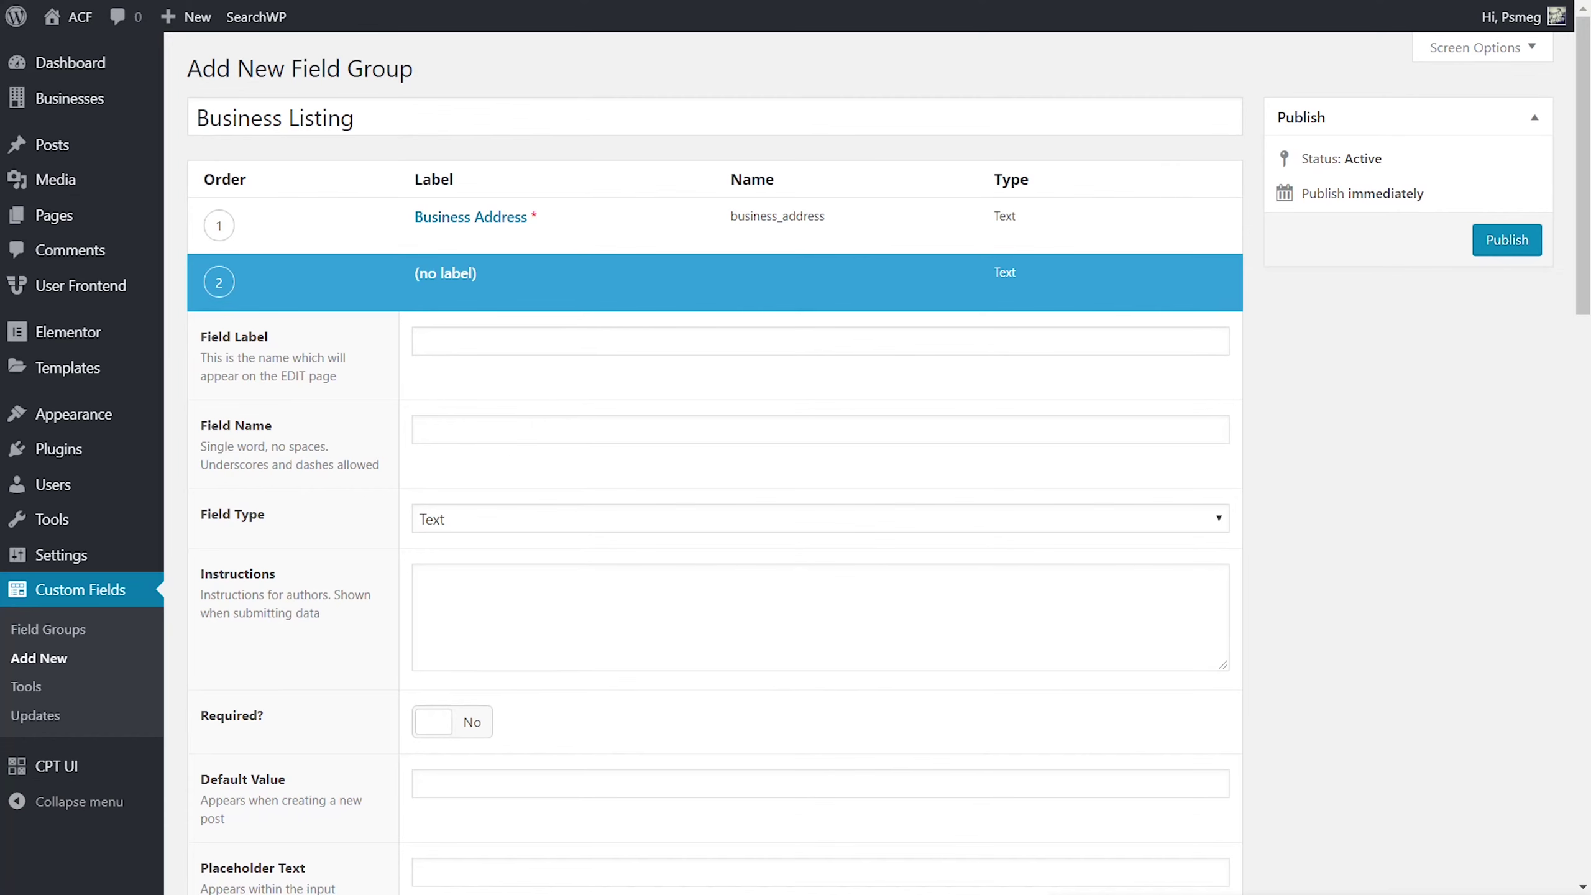
{"action": "left_click", "coordinate": [476, 341]}
{"action": "type", "text": "Business Strapline"}
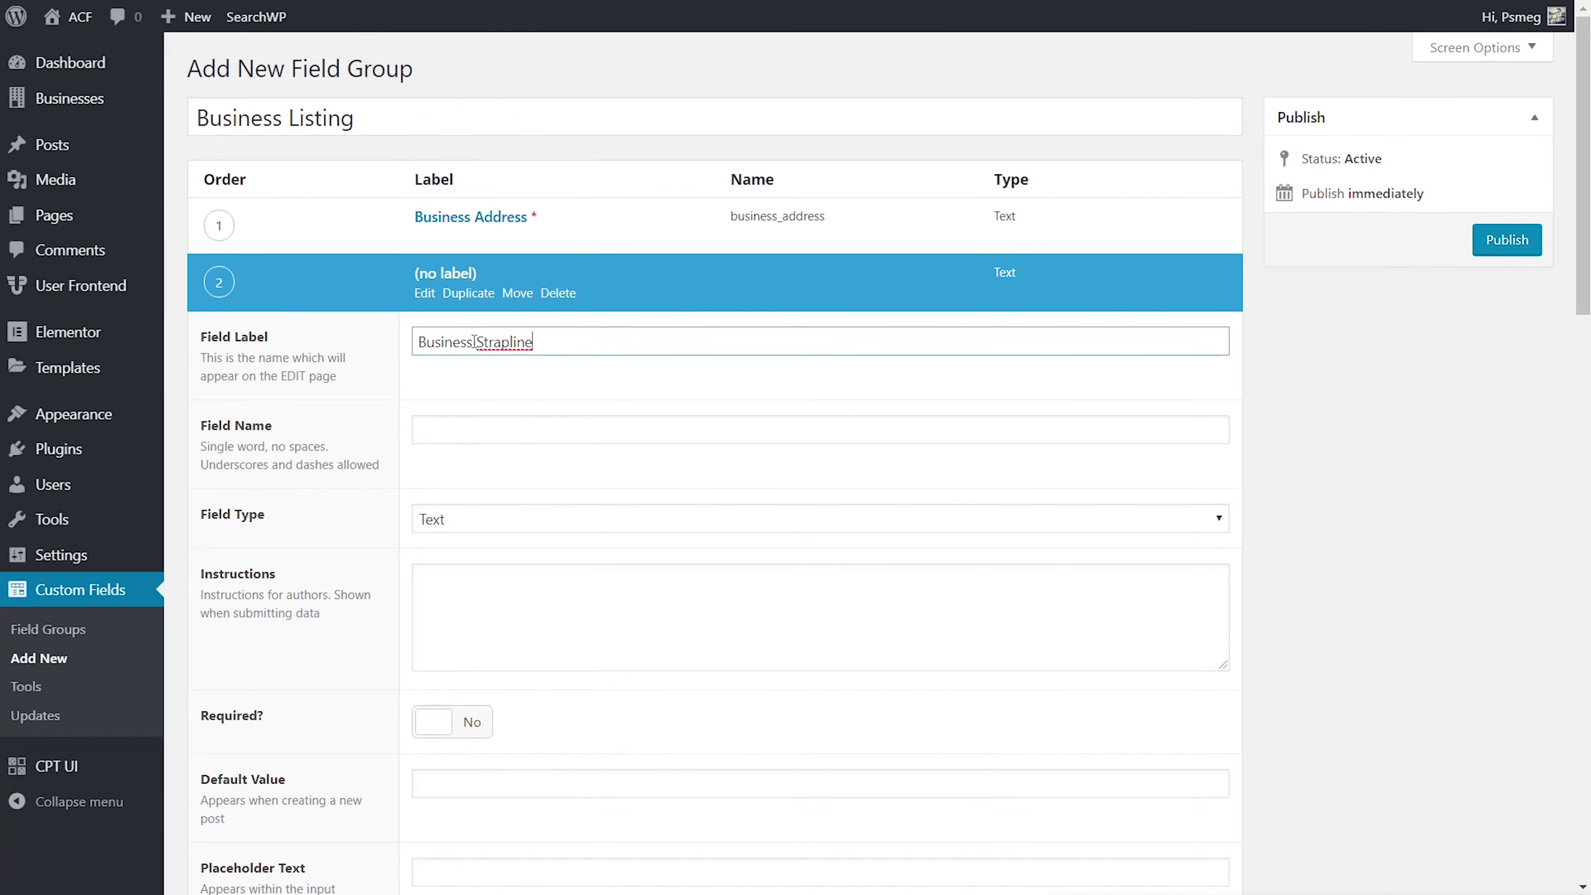
{"action": "left_click", "coordinate": [511, 425]}
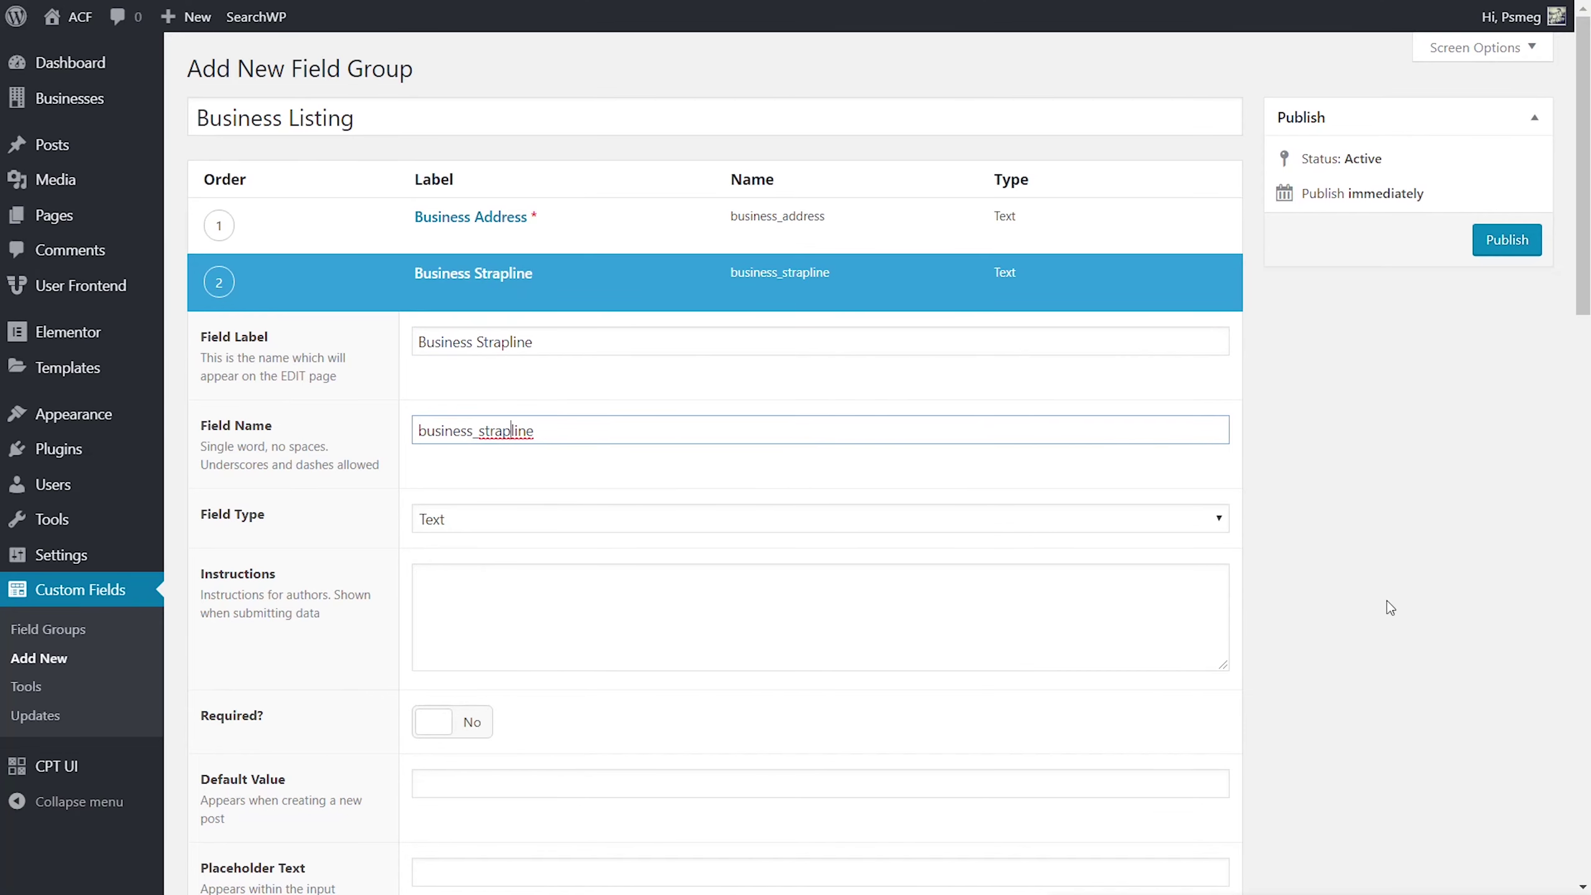
{"action": "left_click", "coordinate": [467, 276]}
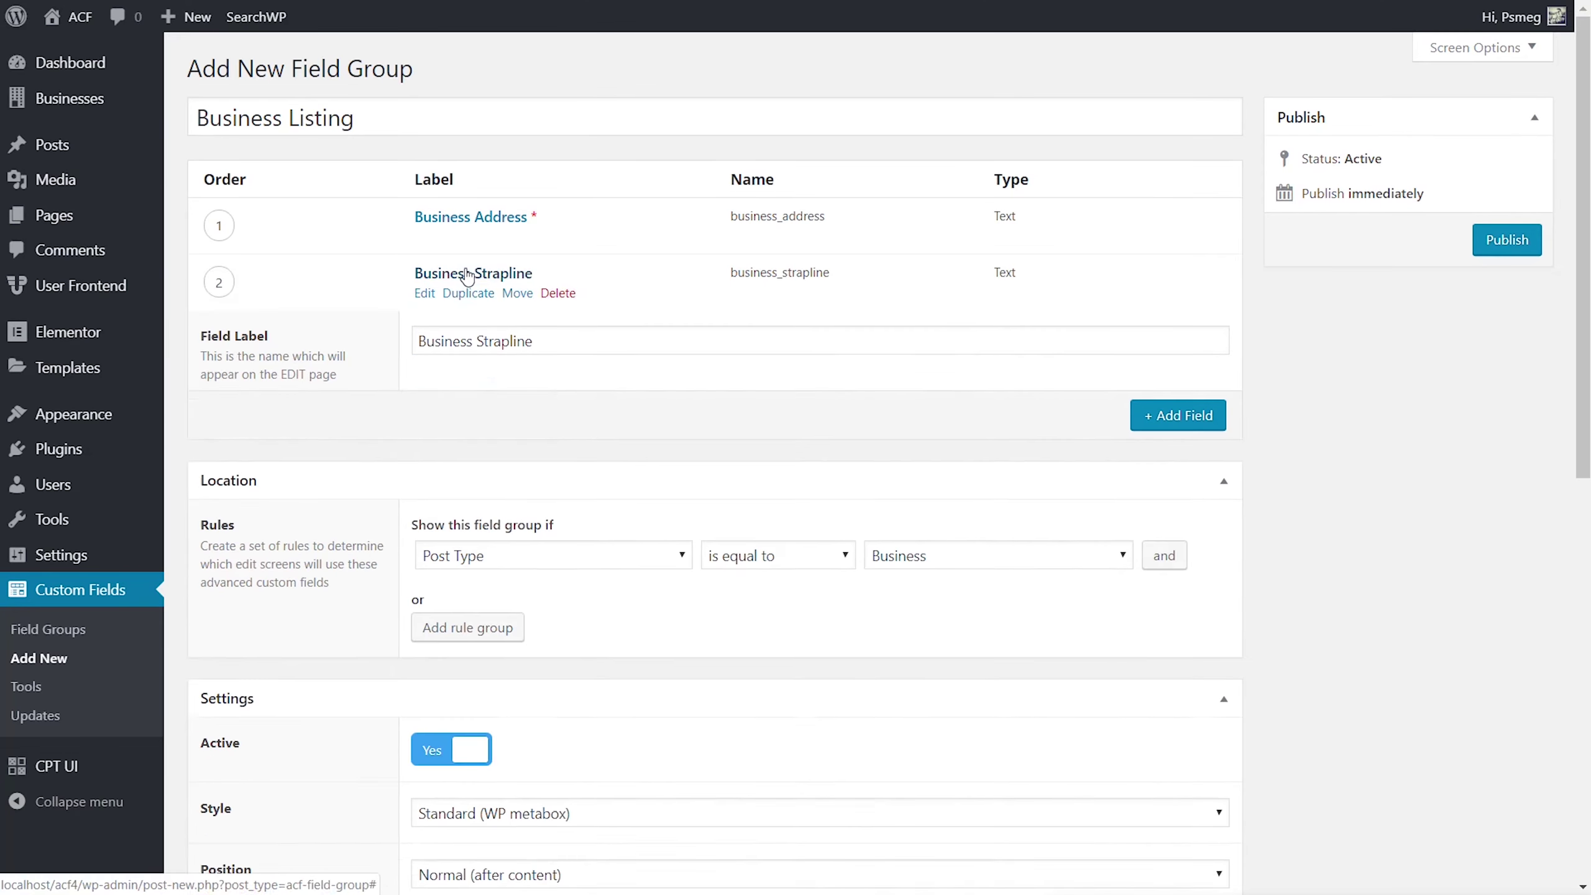
{"action": "left_click", "coordinate": [1177, 335]}
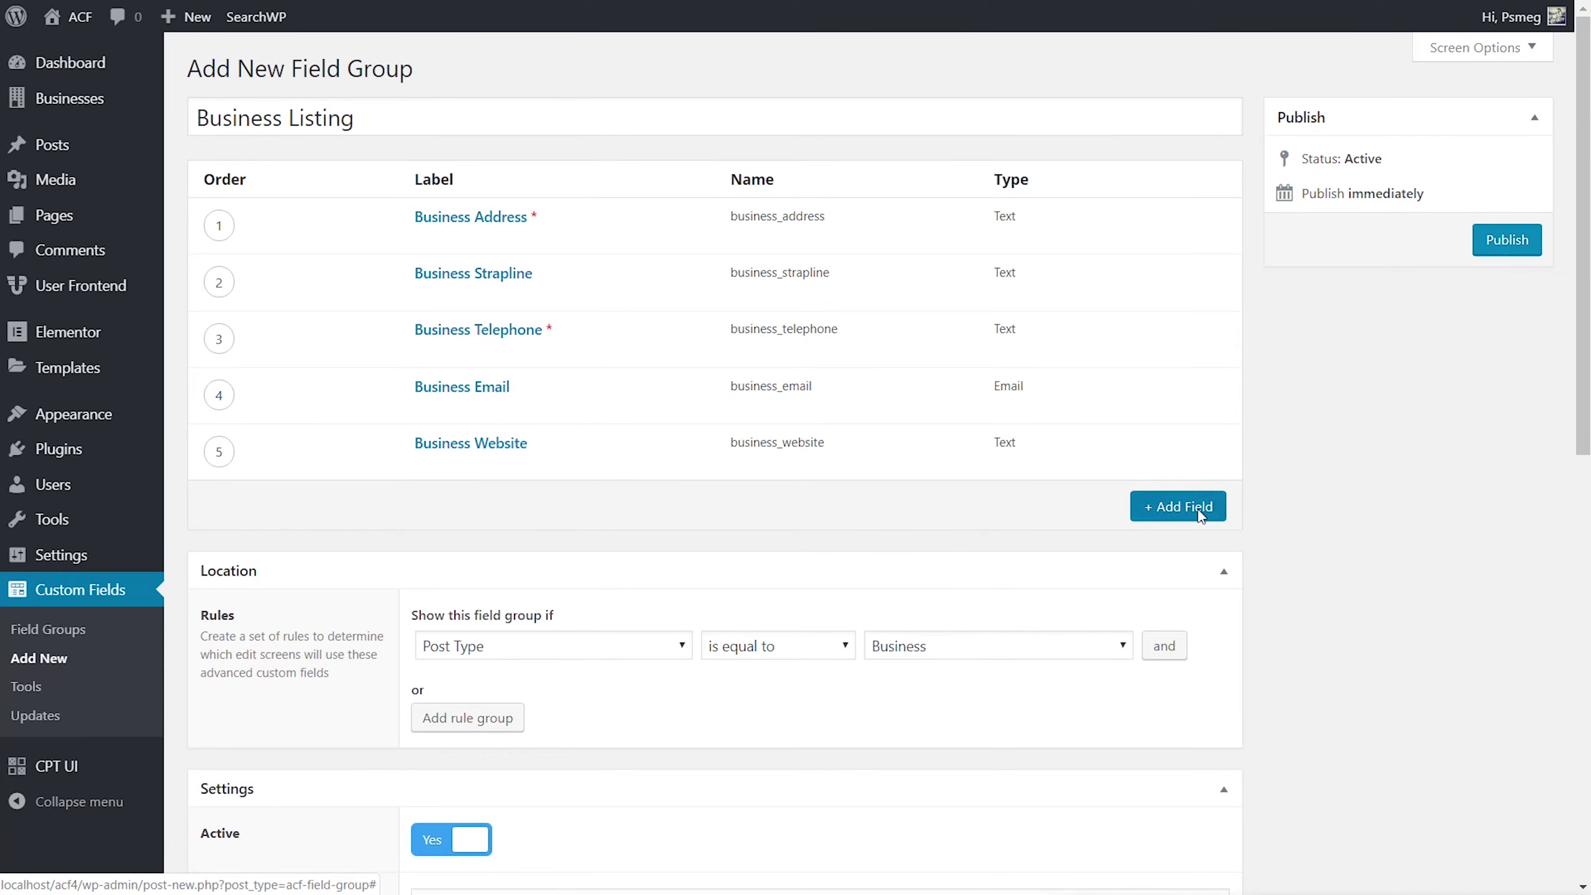
Step: Add a field labelled Business Gallery, named business_gallery, and set its field type to Gallery
{"action": "left_click", "coordinate": [1178, 506]}
{"action": "type", "text": "Business Gallery"}
{"action": "left_click", "coordinate": [494, 648]}
{"action": "scroll", "coordinate": [1077, 651], "scroll_direction": "down", "scroll_amount": 3}
{"action": "left_click", "coordinate": [575, 540]}
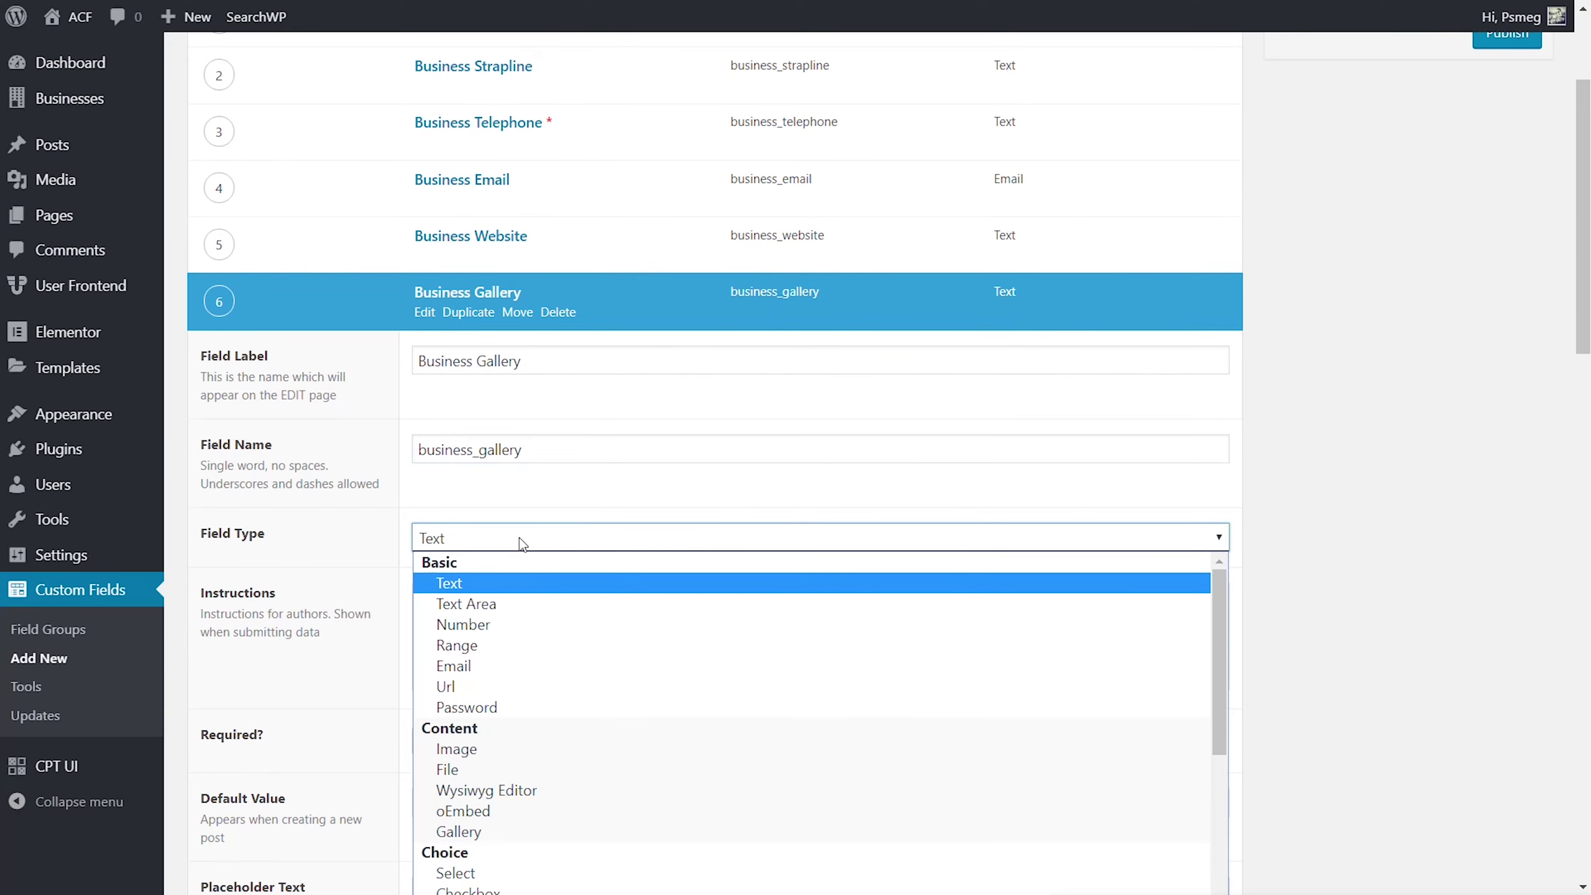
{"action": "scroll", "coordinate": [579, 667], "scroll_direction": "down", "scroll_amount": 3}
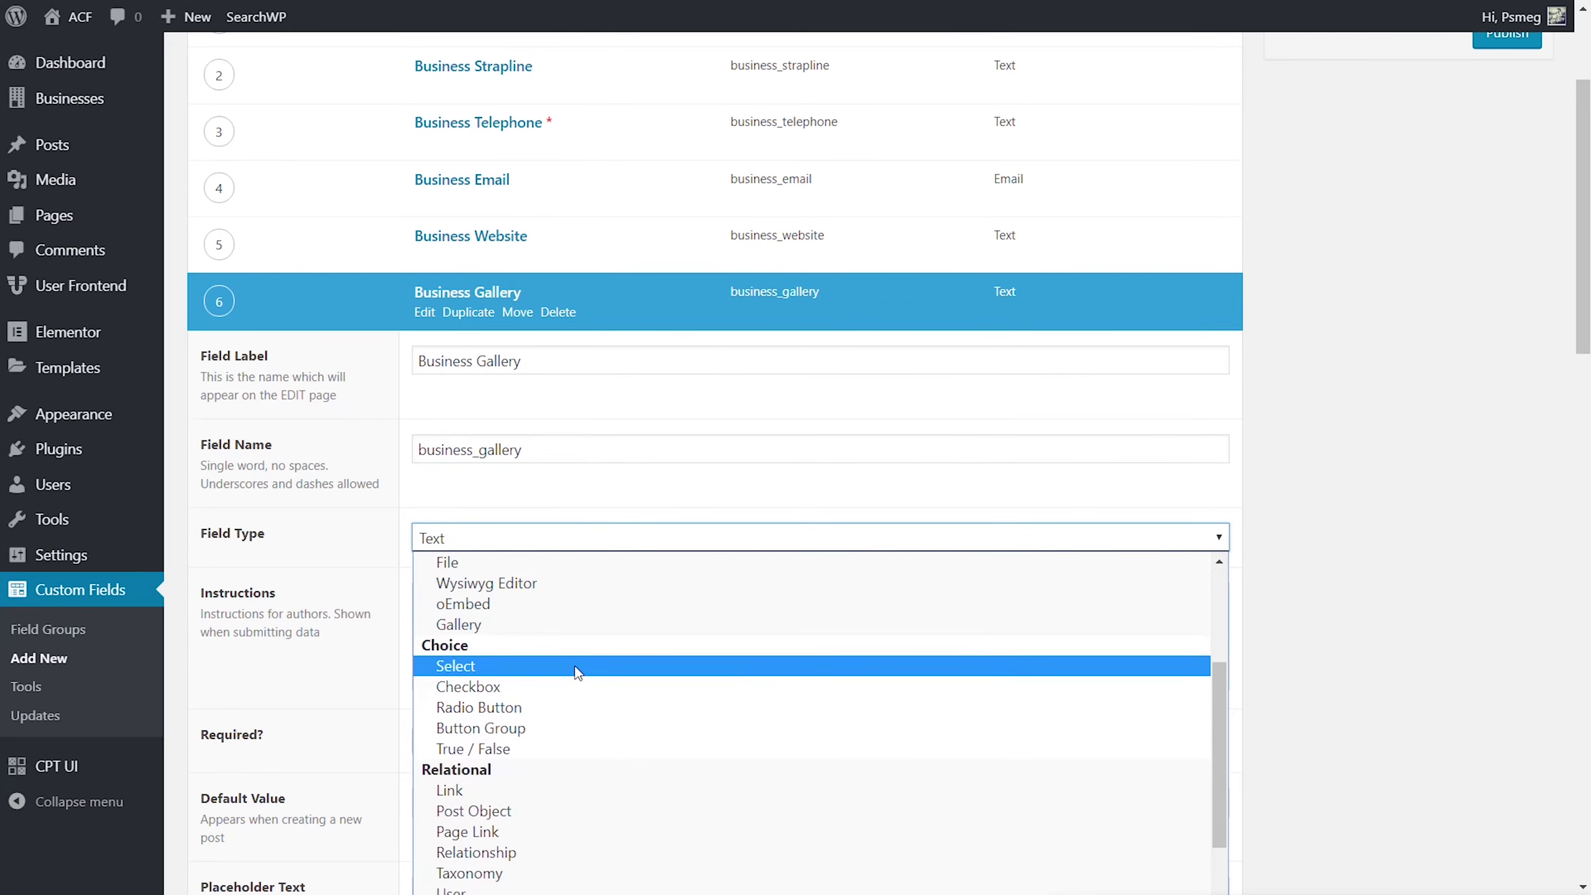
{"action": "left_click", "coordinate": [563, 623]}
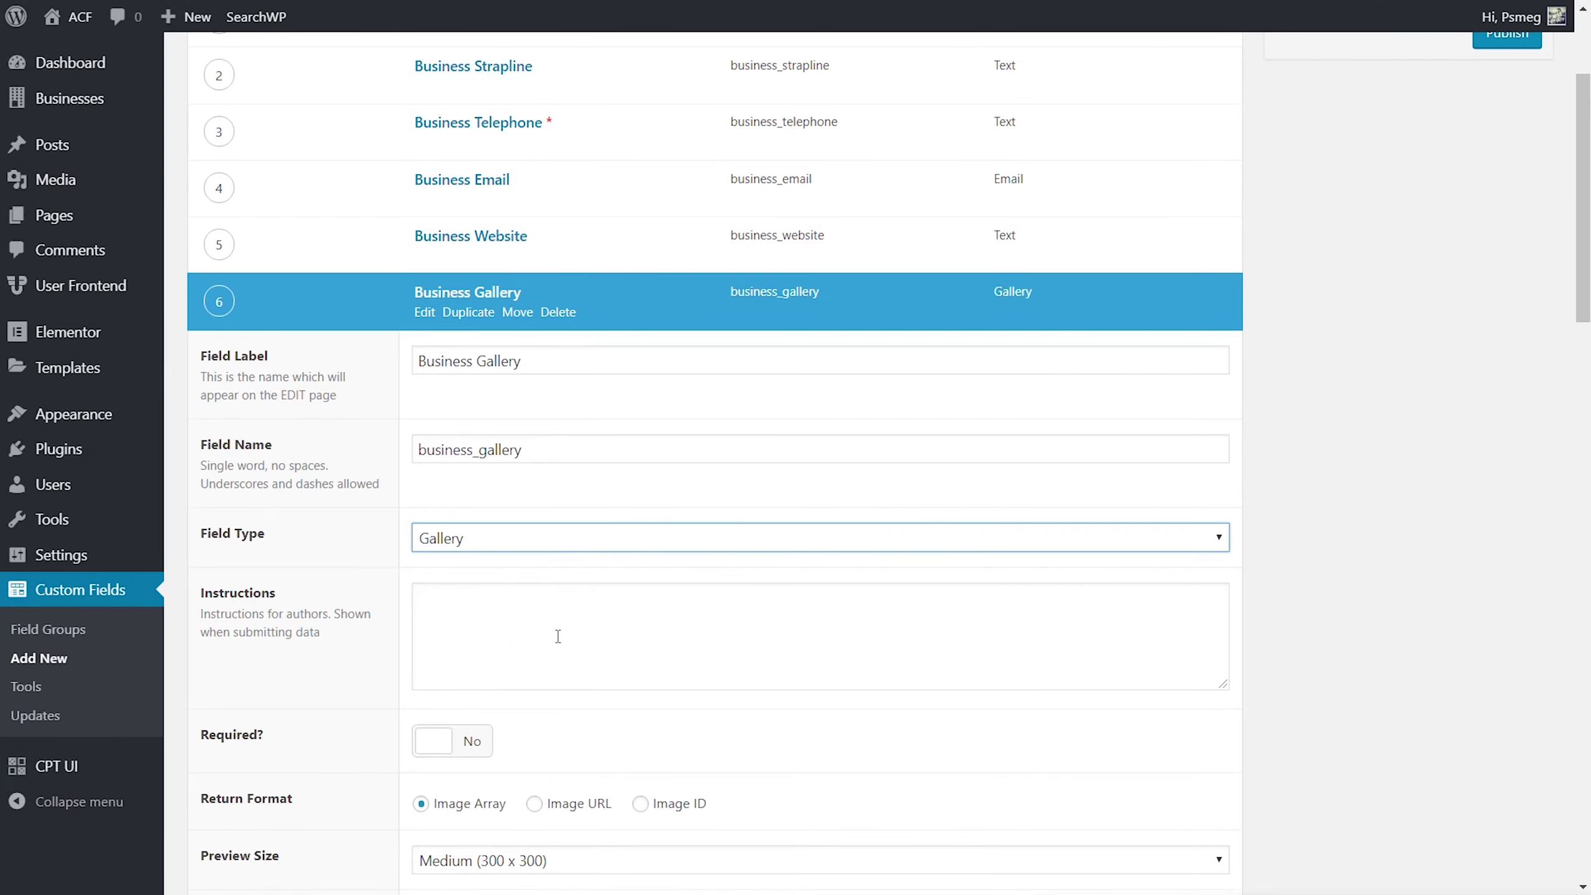
Step: Limit the gallery field's library to Uploaded to post and set its allowed file types to jpeg,jpg,gif,png
{"action": "scroll", "coordinate": [1353, 550], "scroll_direction": "down", "scroll_amount": 3}
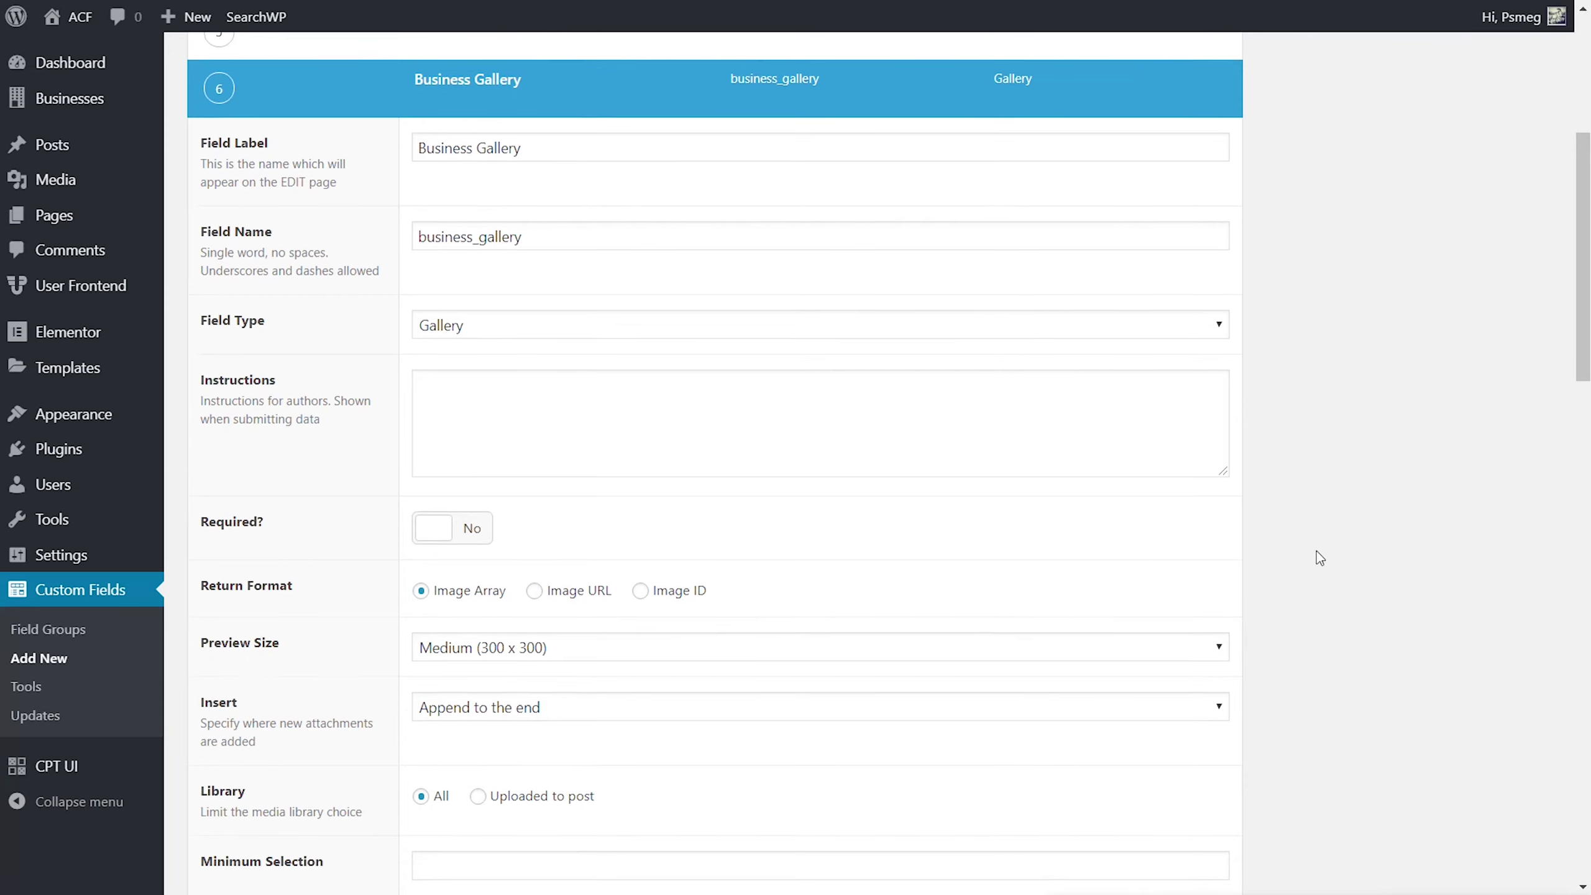
{"action": "scroll", "coordinate": [1315, 554], "scroll_direction": "down", "scroll_amount": 3}
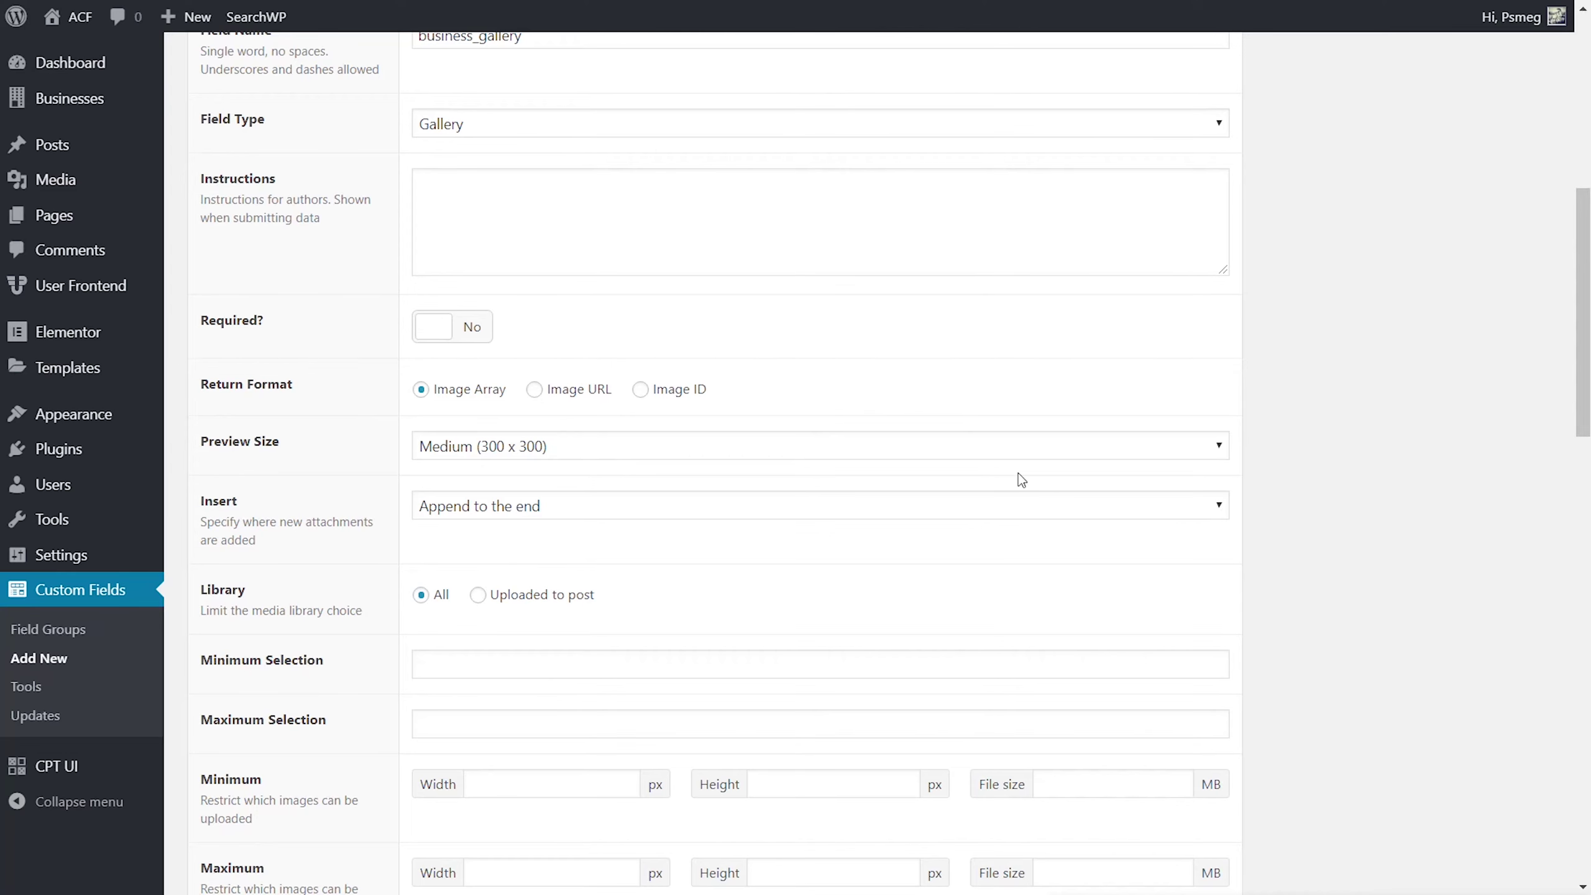
{"action": "scroll", "coordinate": [1369, 474], "scroll_direction": "down", "scroll_amount": 3}
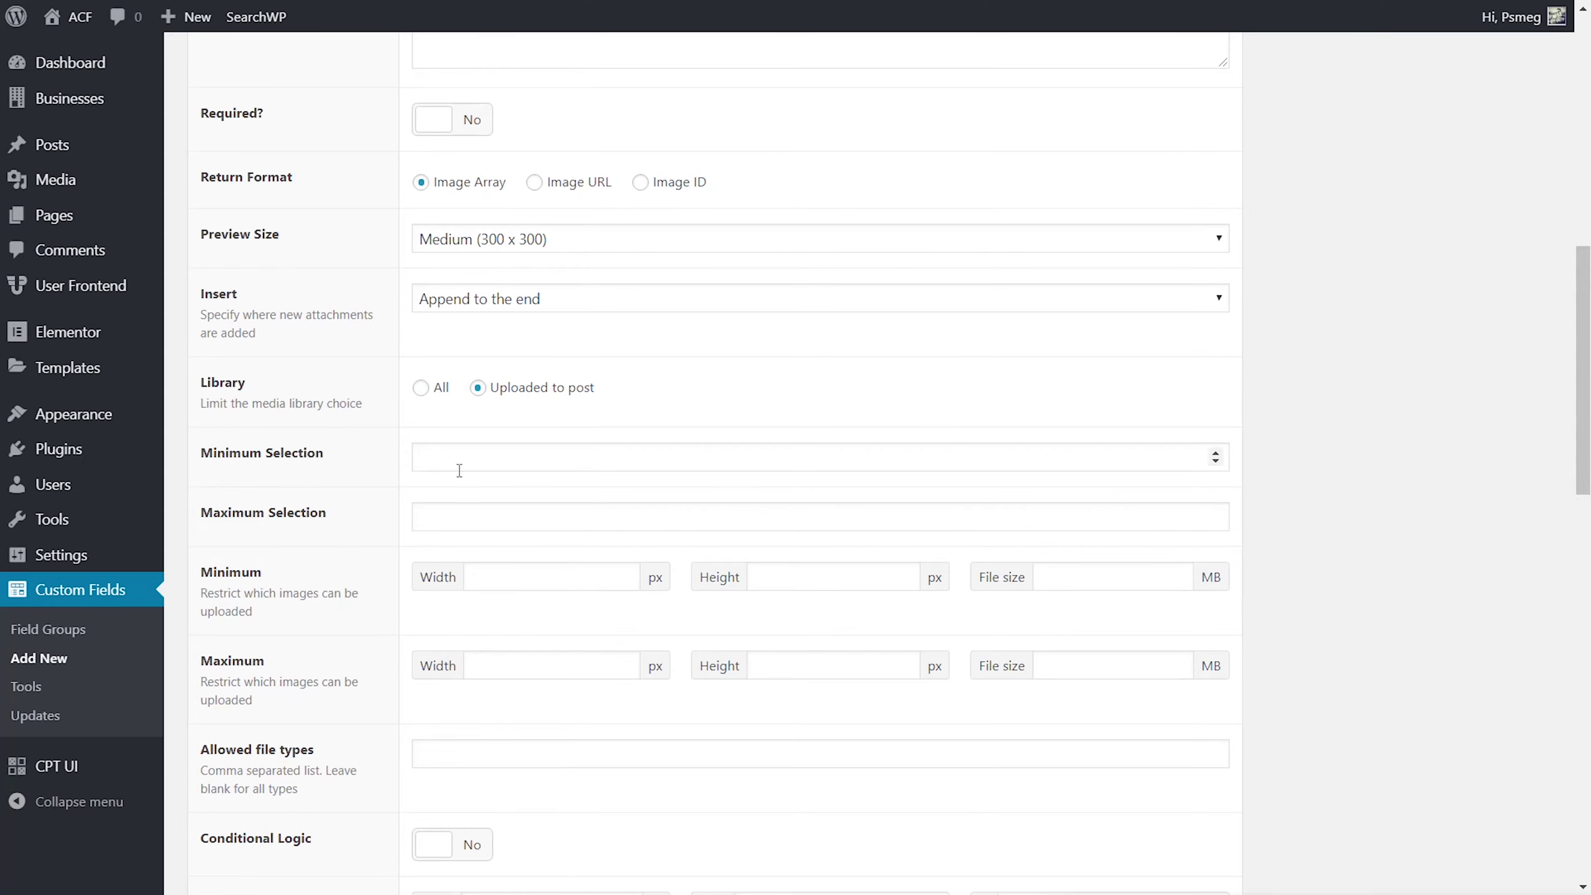
{"action": "scroll", "coordinate": [573, 733], "scroll_direction": "down", "scroll_amount": 2}
{"action": "left_click", "coordinate": [489, 652]}
{"action": "type", "text": "jpeg,jpg,gif,png"}
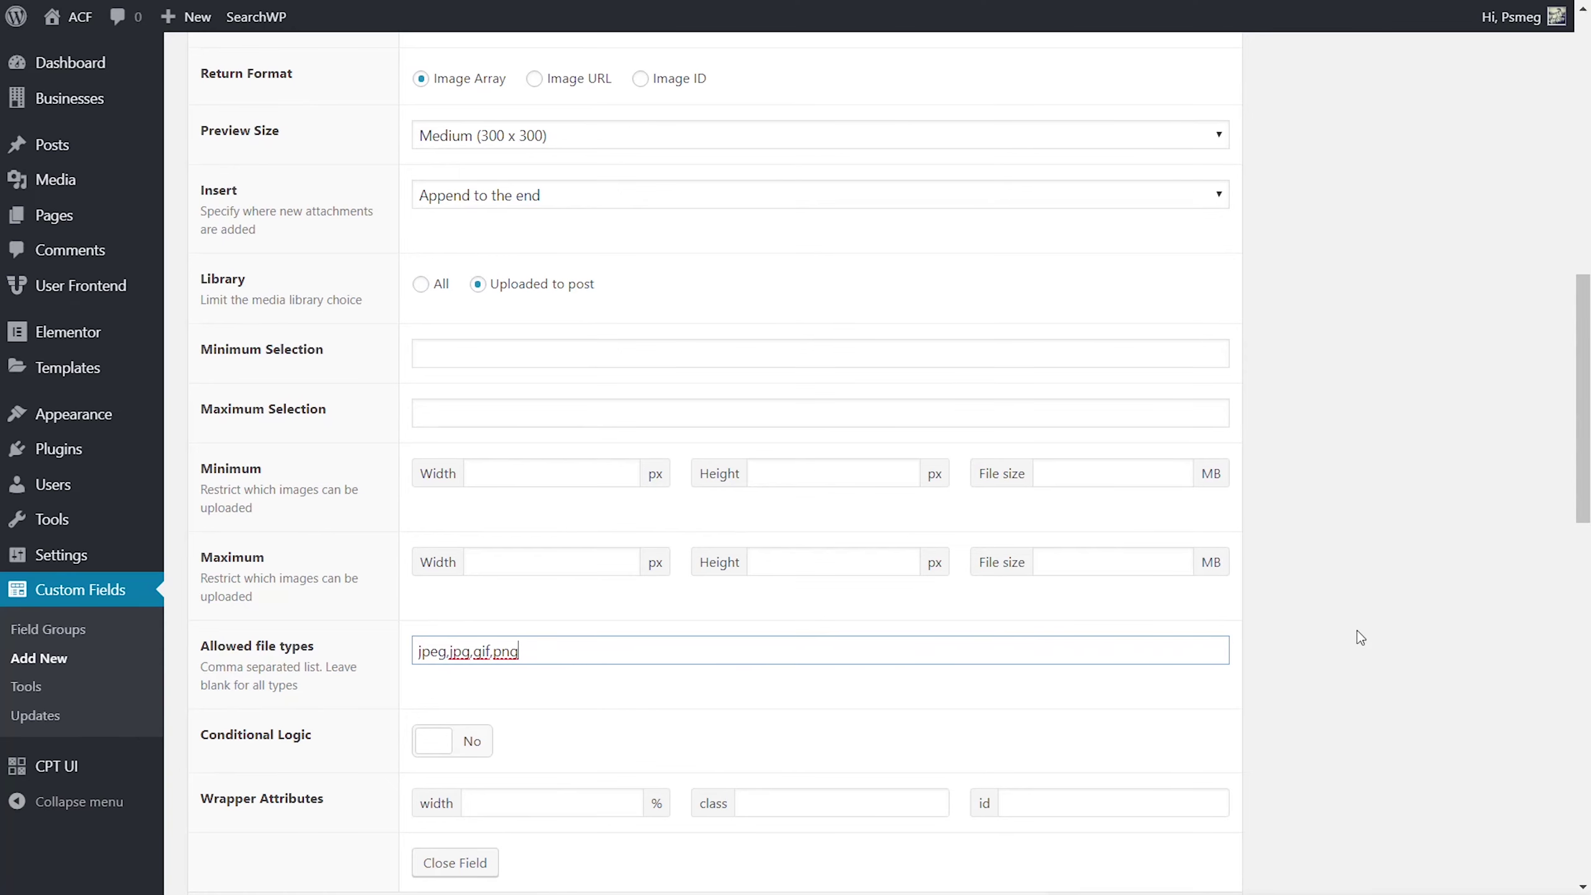
Step: Check the location rule and settings of the Business Listing field group, and publish it
{"action": "scroll", "coordinate": [1358, 630], "scroll_direction": "down", "scroll_amount": 3}
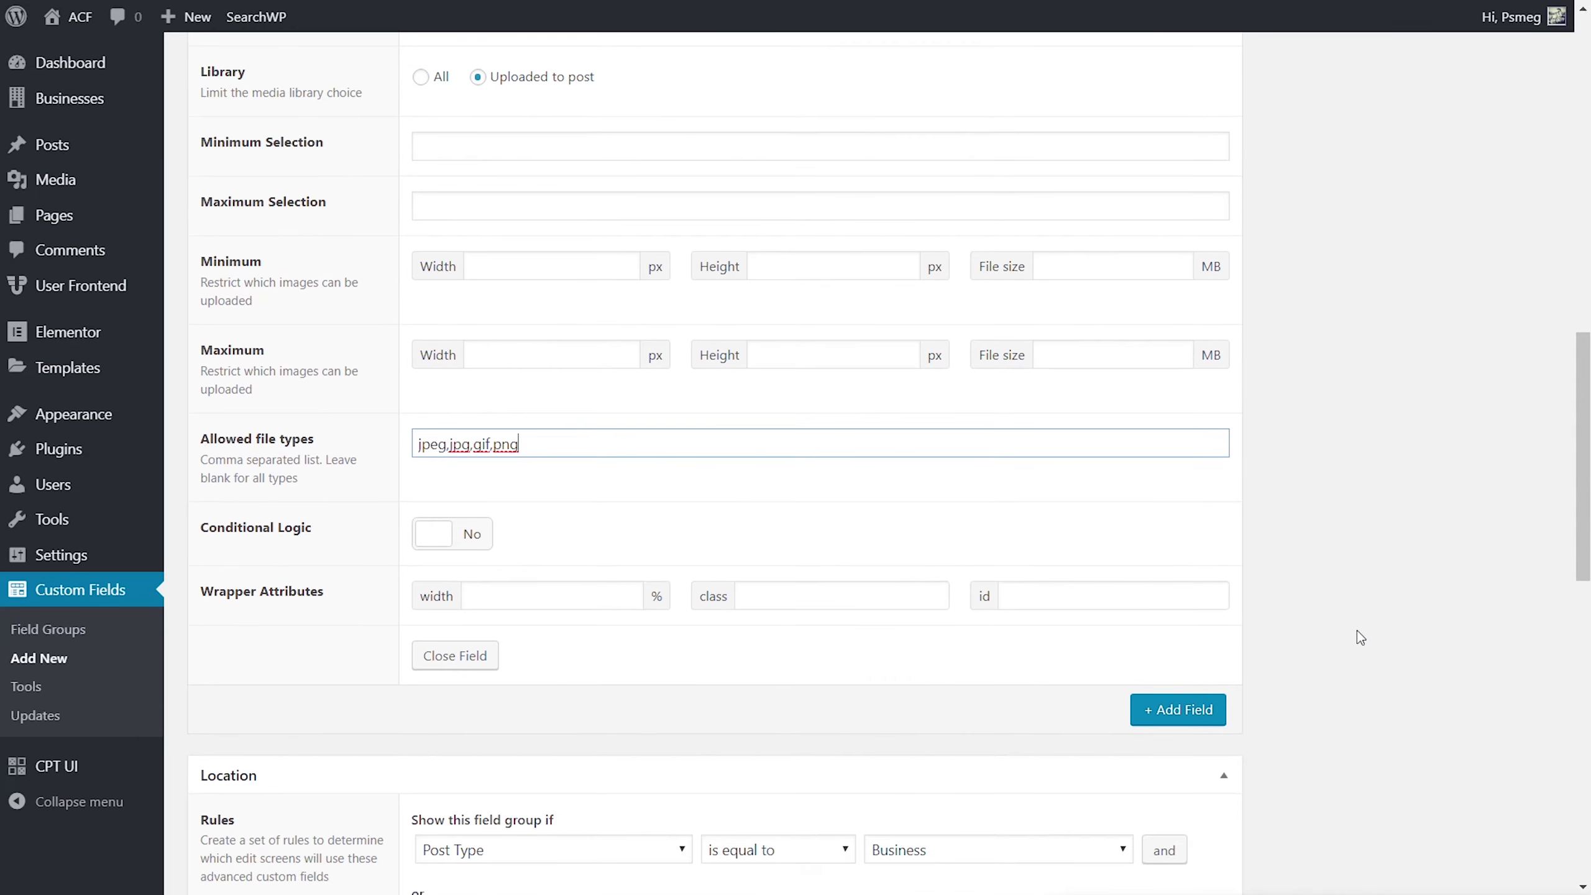
{"action": "scroll", "coordinate": [1357, 626], "scroll_direction": "up", "scroll_amount": 15}
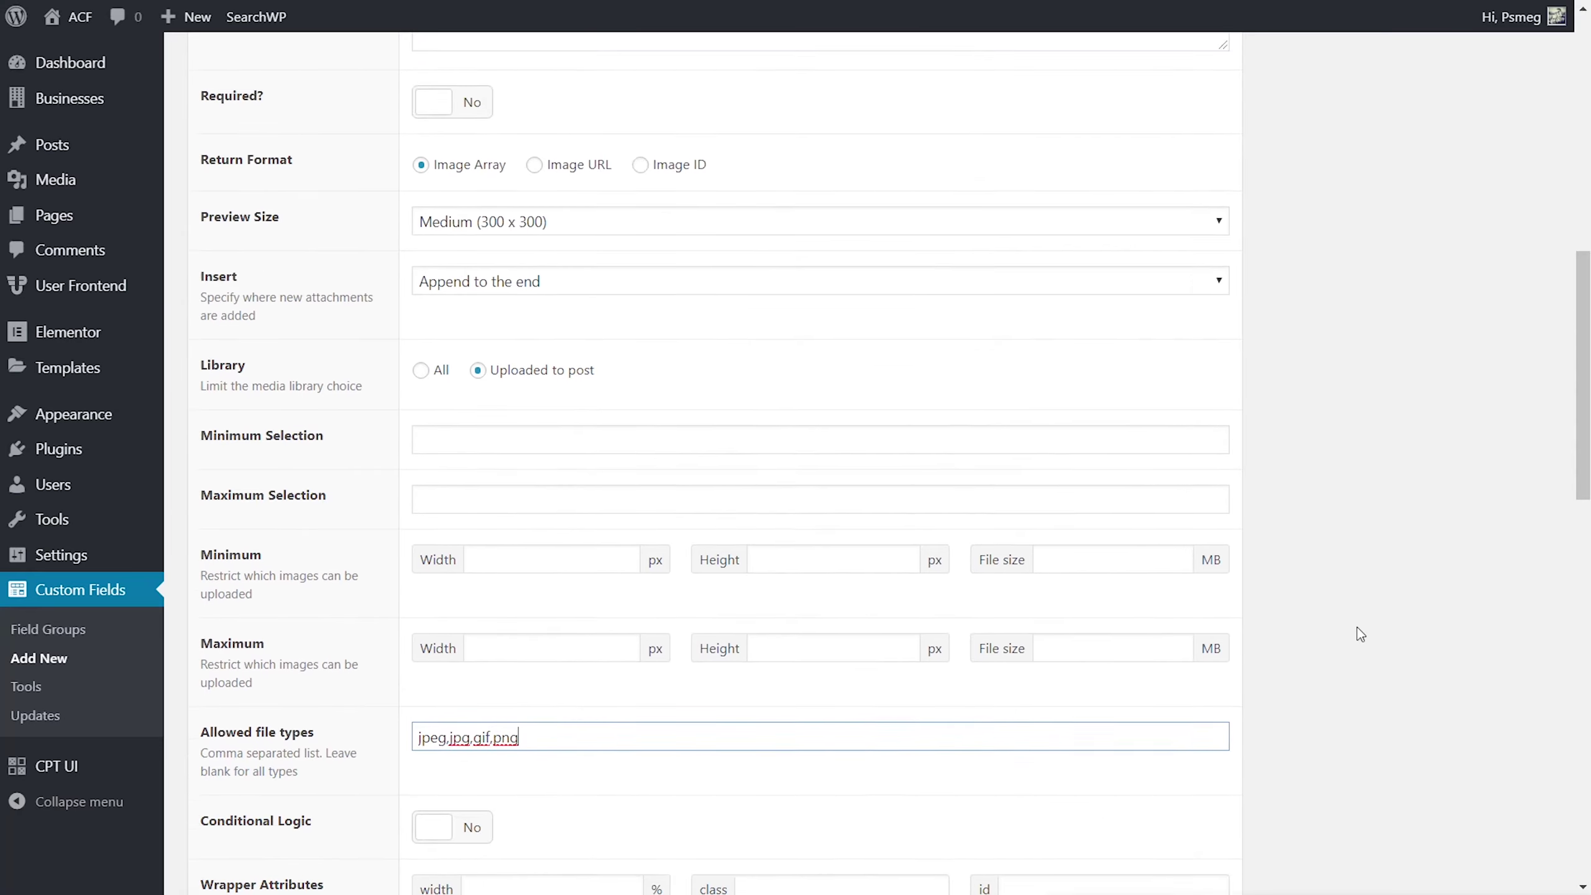
{"action": "scroll", "coordinate": [1357, 592], "scroll_direction": "down", "scroll_amount": 20}
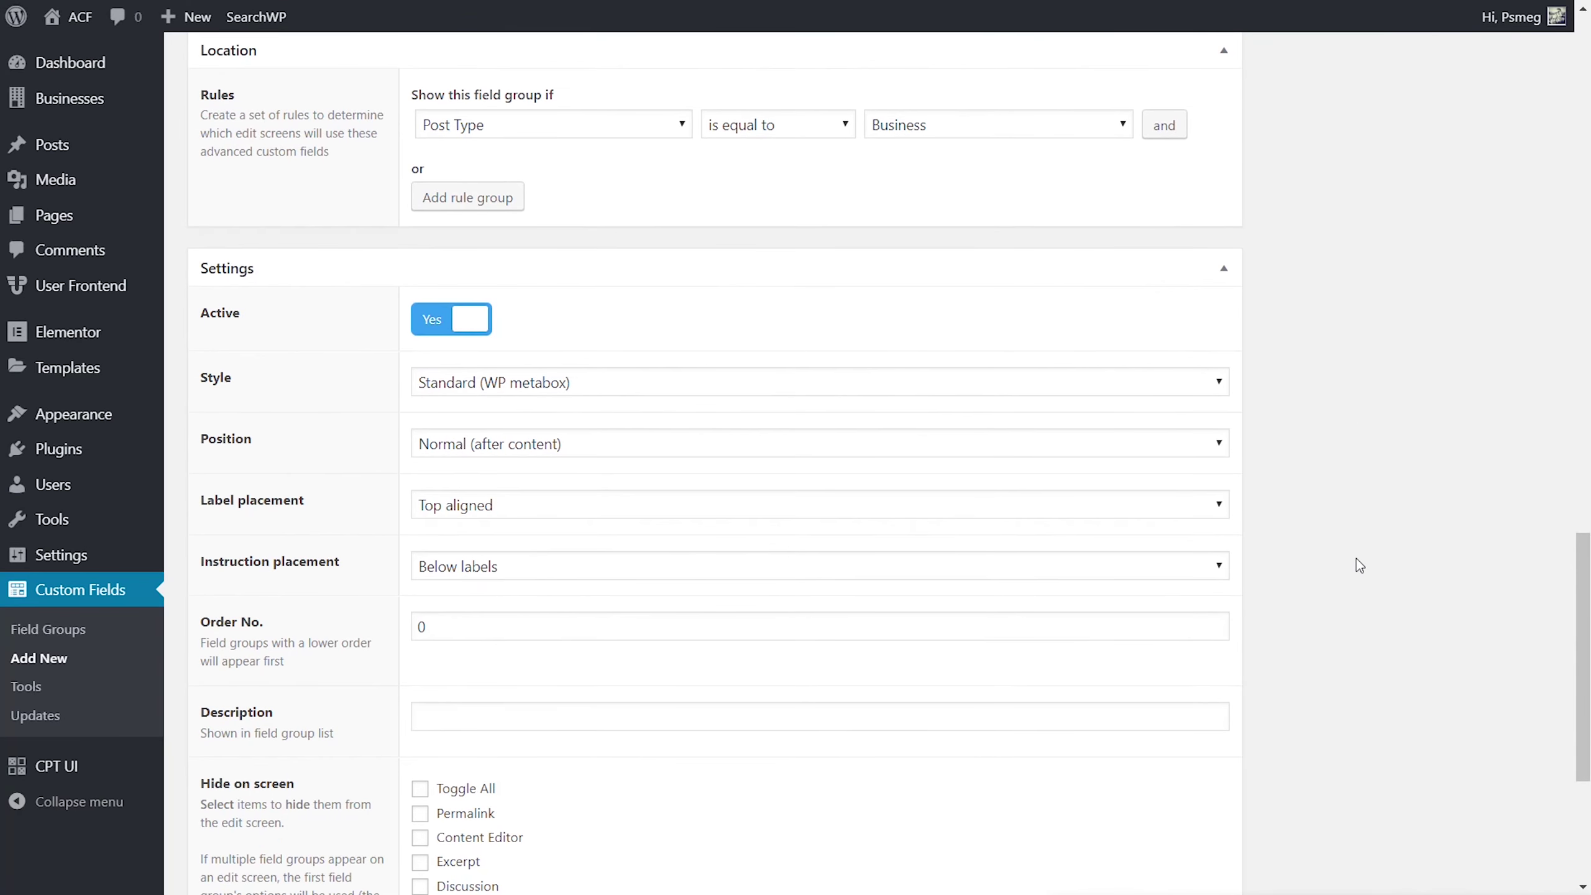
{"action": "scroll", "coordinate": [1357, 558], "scroll_direction": "down", "scroll_amount": 2}
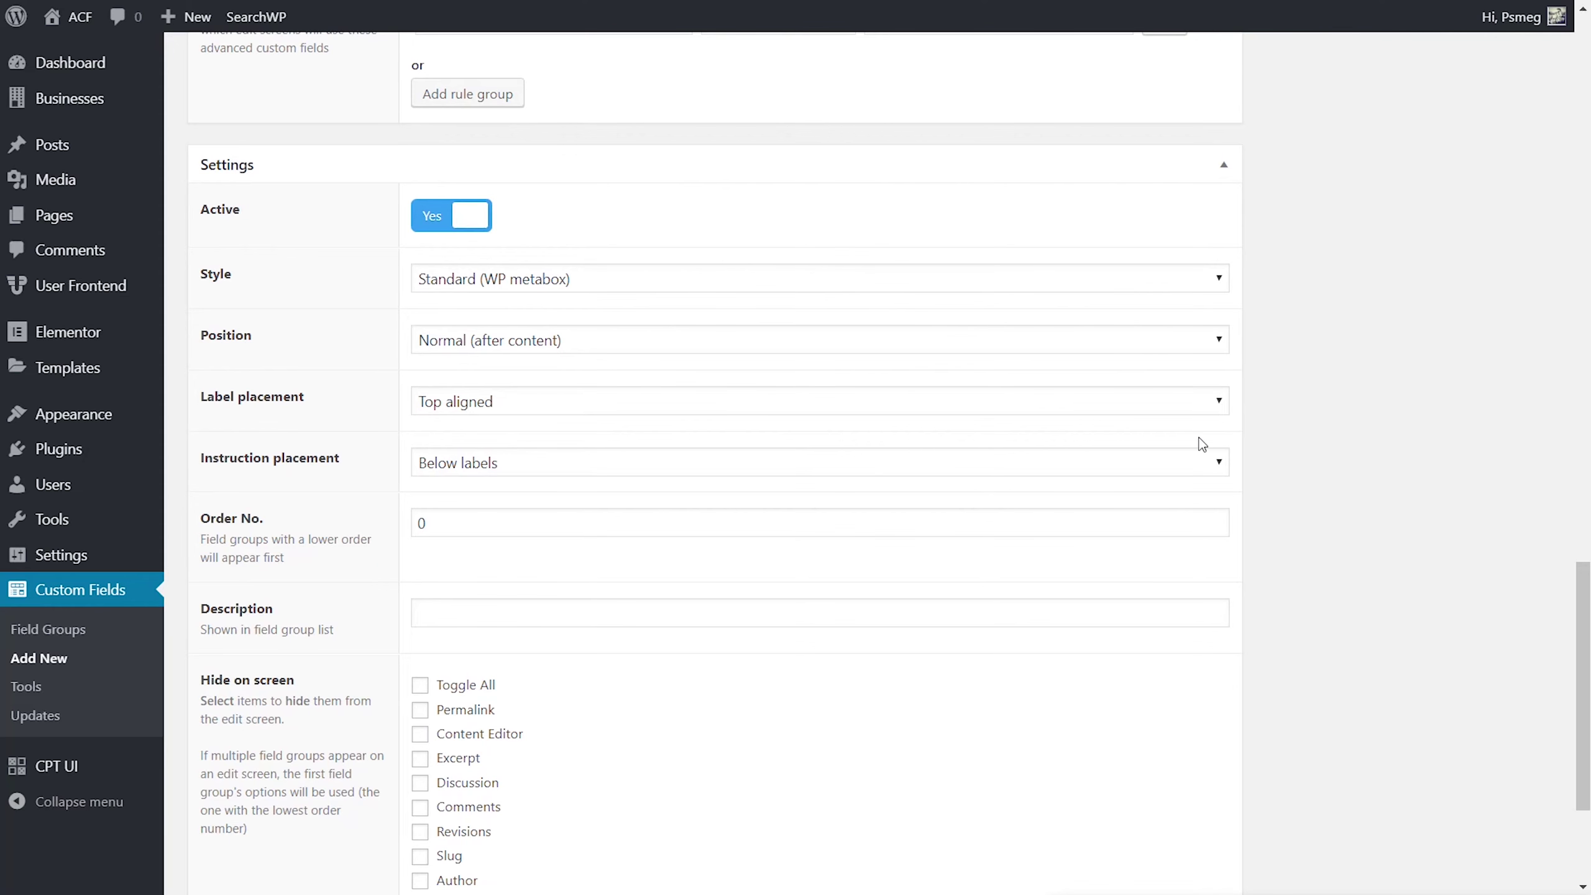
{"action": "scroll", "coordinate": [1201, 423], "scroll_direction": "up", "scroll_amount": 20}
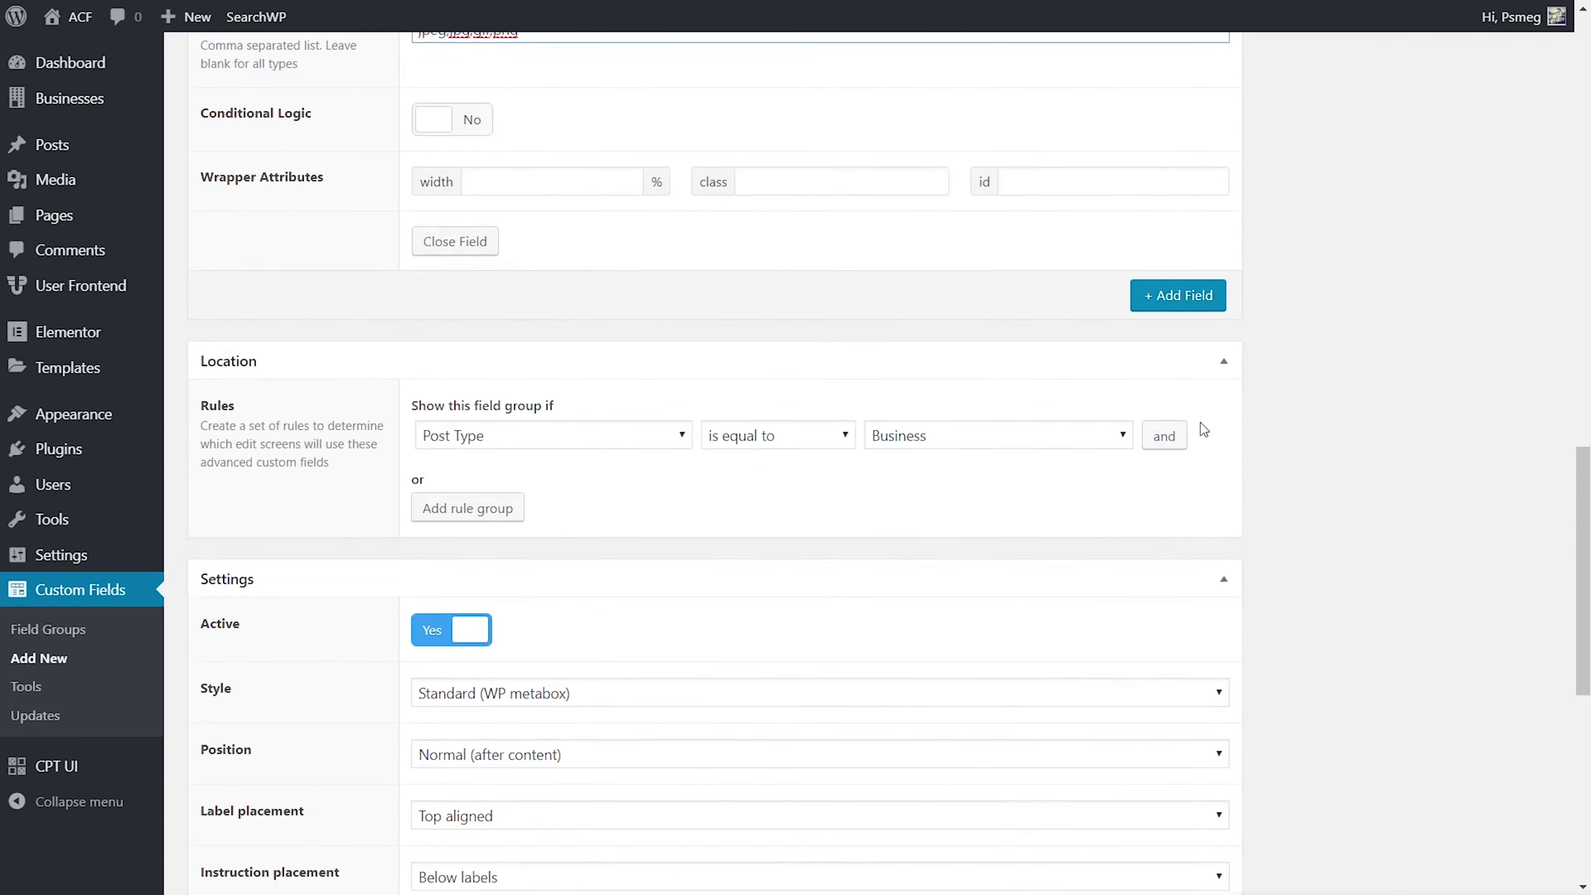
{"action": "scroll", "coordinate": [1223, 405], "scroll_direction": "up", "scroll_amount": 13}
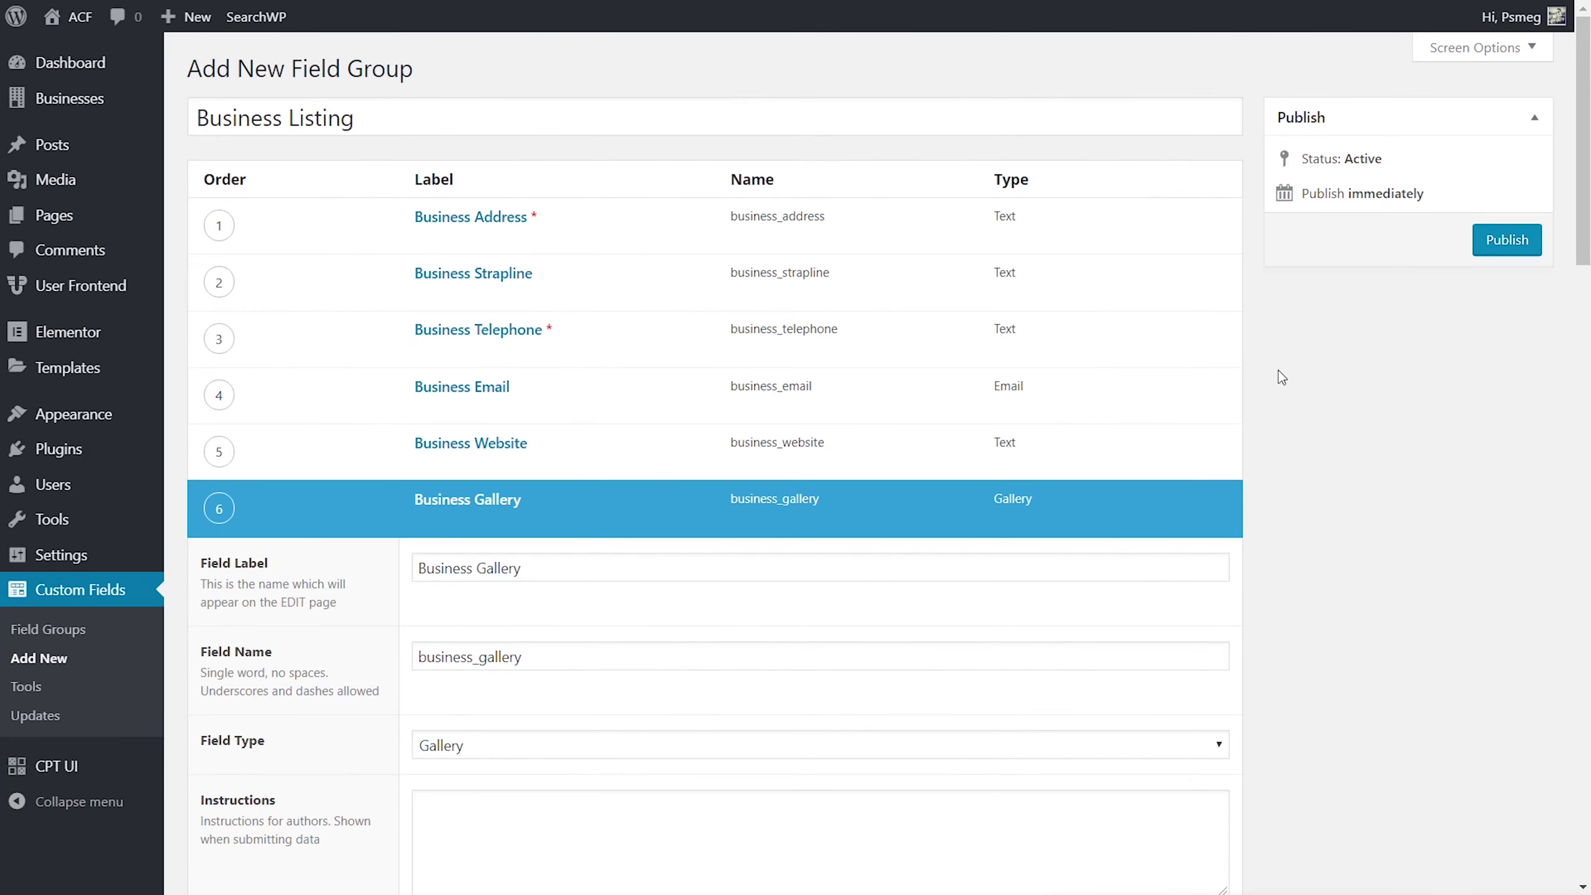
{"action": "left_click", "coordinate": [1508, 248]}
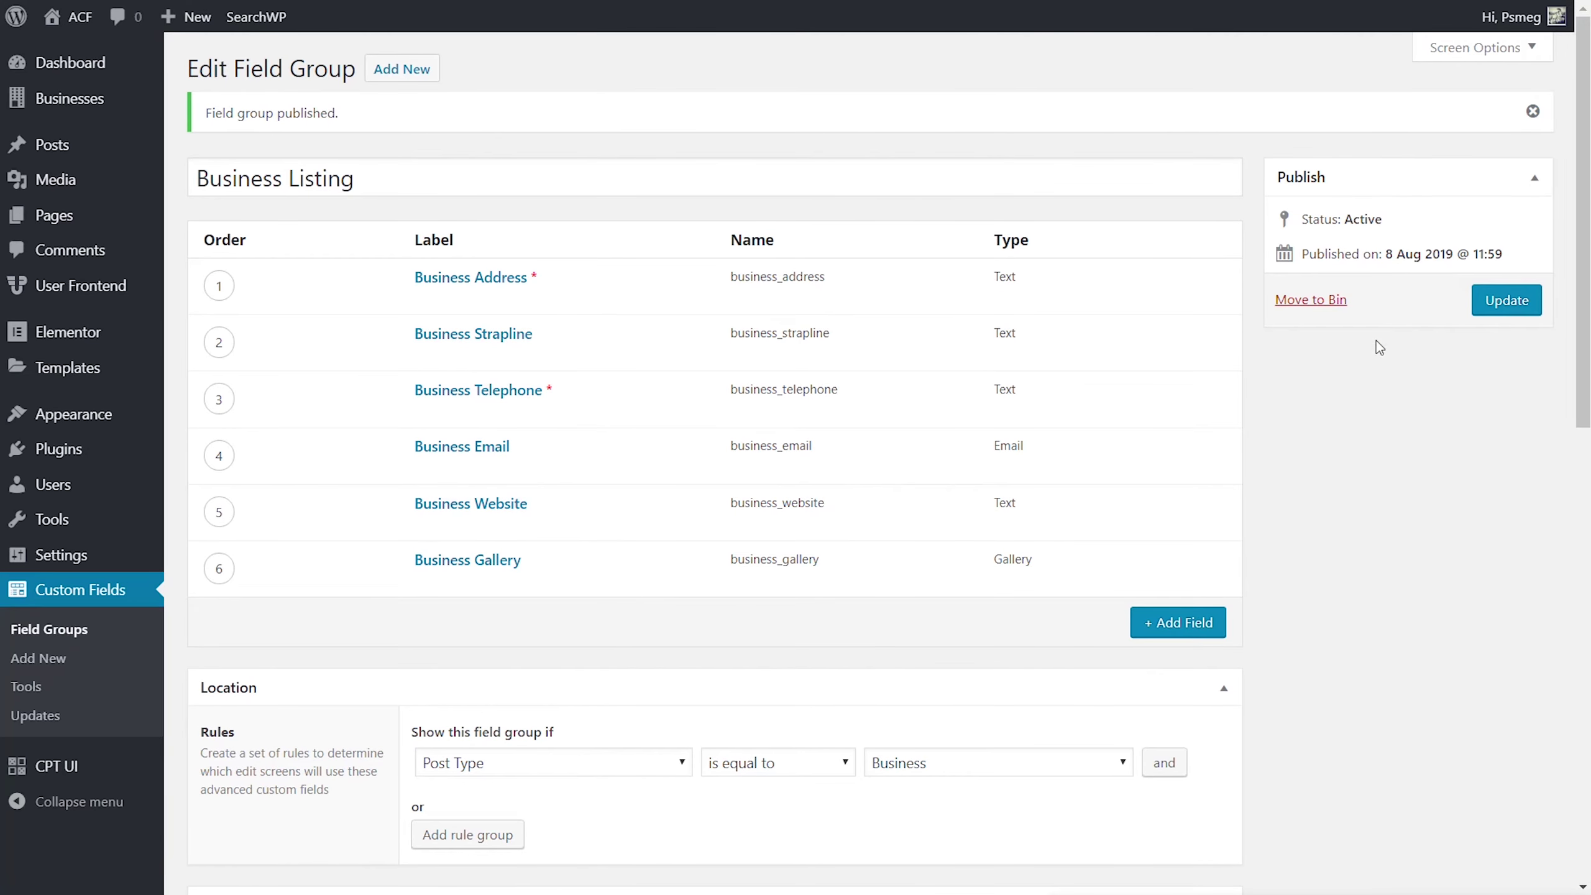
Step: Open a new Business entry and review its Business Listing fields, down to the Business Gallery
{"action": "mouse_move", "coordinate": [70, 107]}
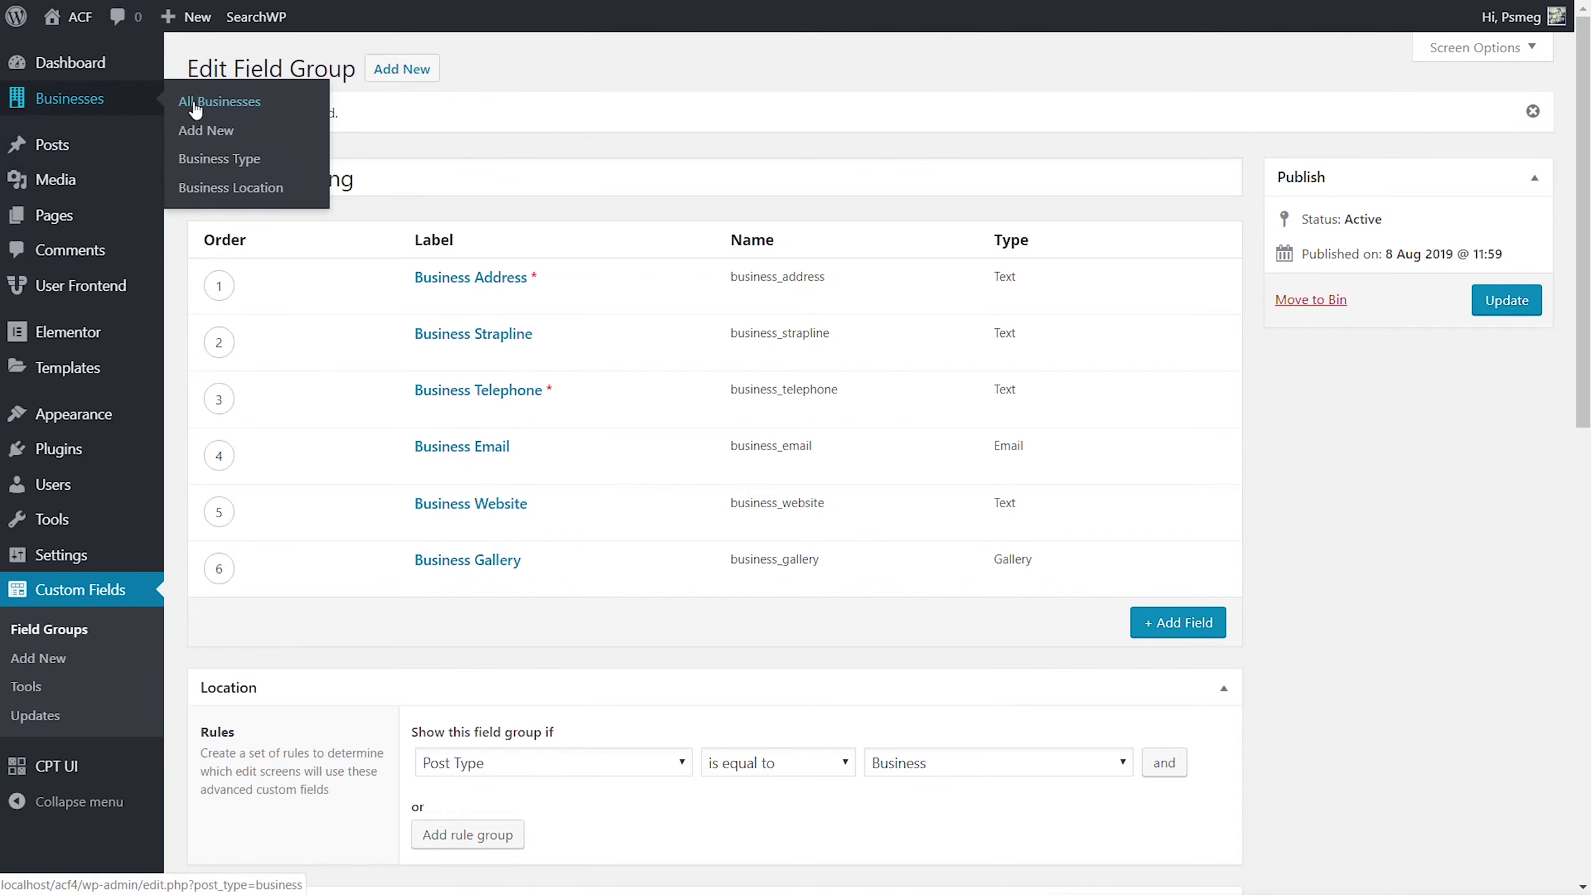
{"action": "left_click", "coordinate": [200, 133]}
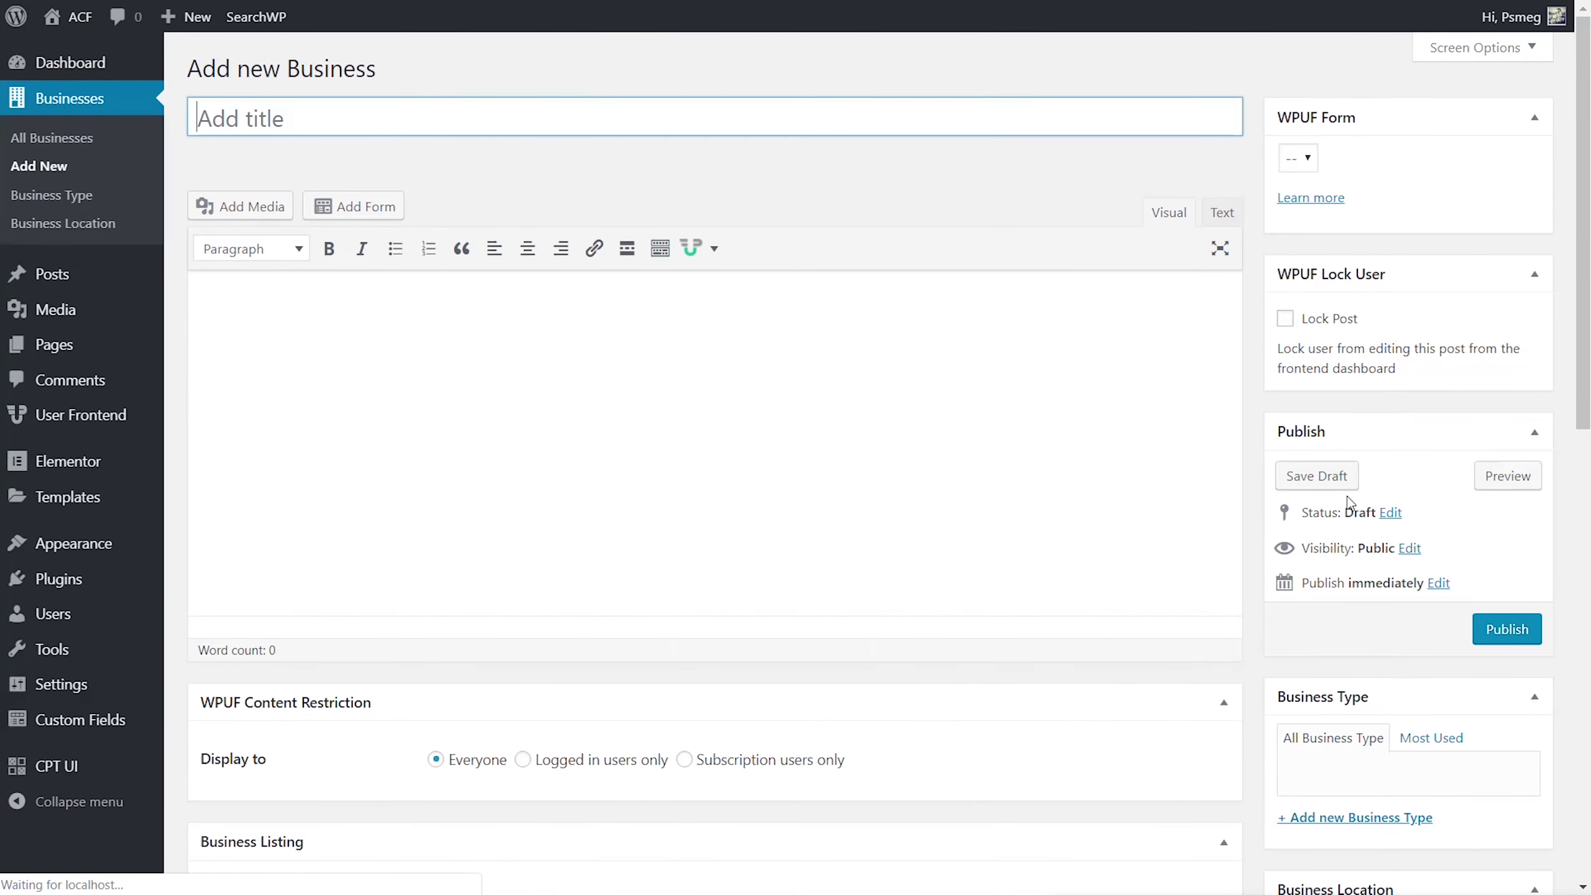
{"action": "scroll", "coordinate": [1075, 740], "scroll_direction": "down", "scroll_amount": 12}
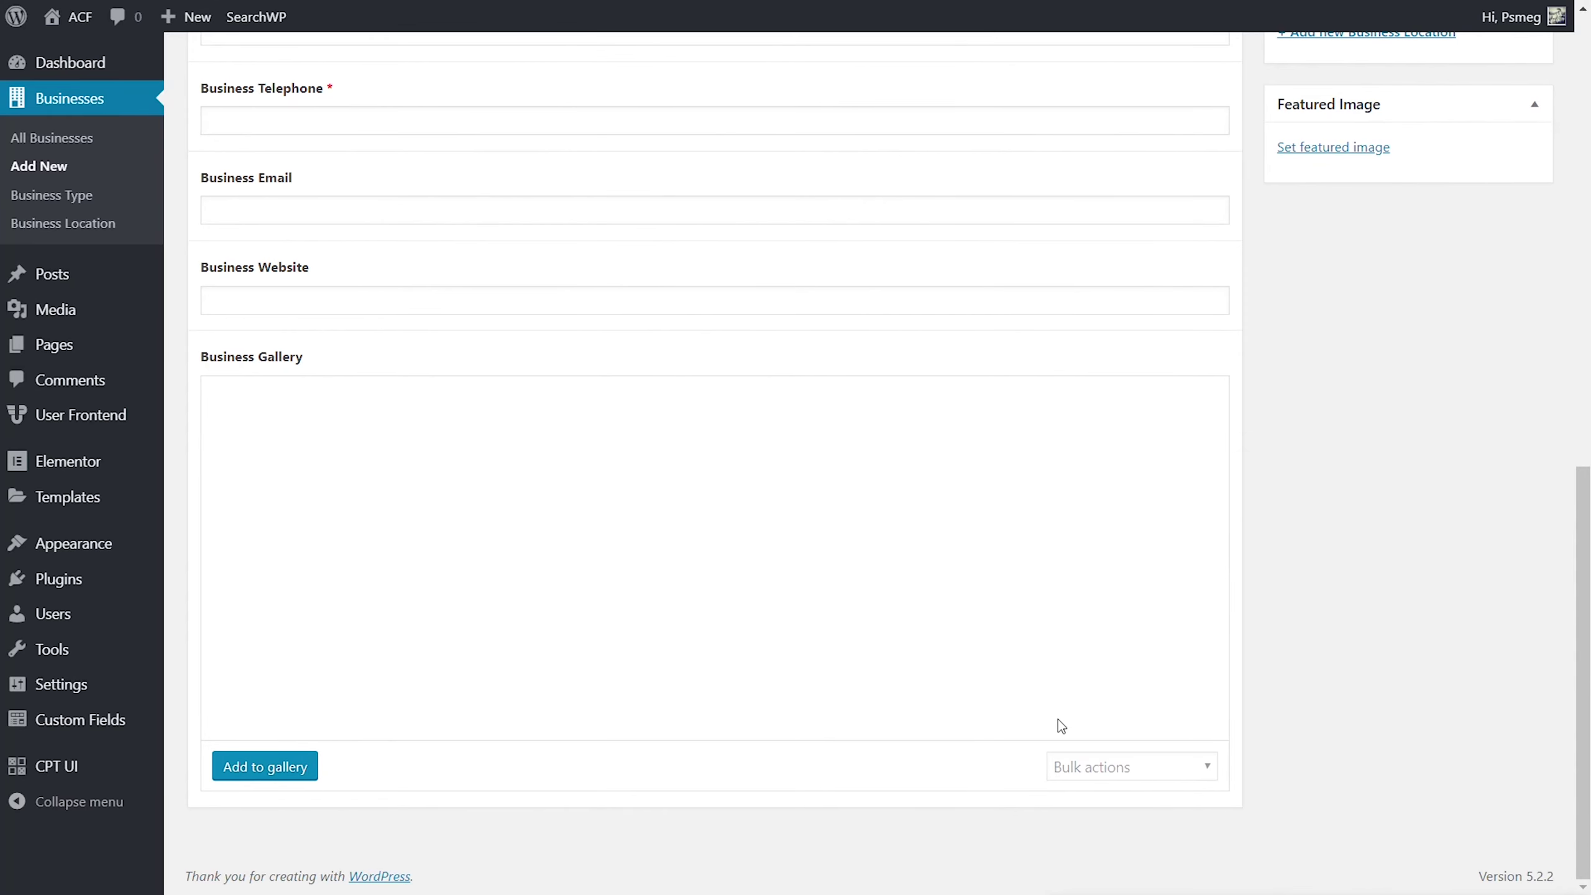
{"action": "scroll", "coordinate": [1059, 726], "scroll_direction": "up", "scroll_amount": 12}
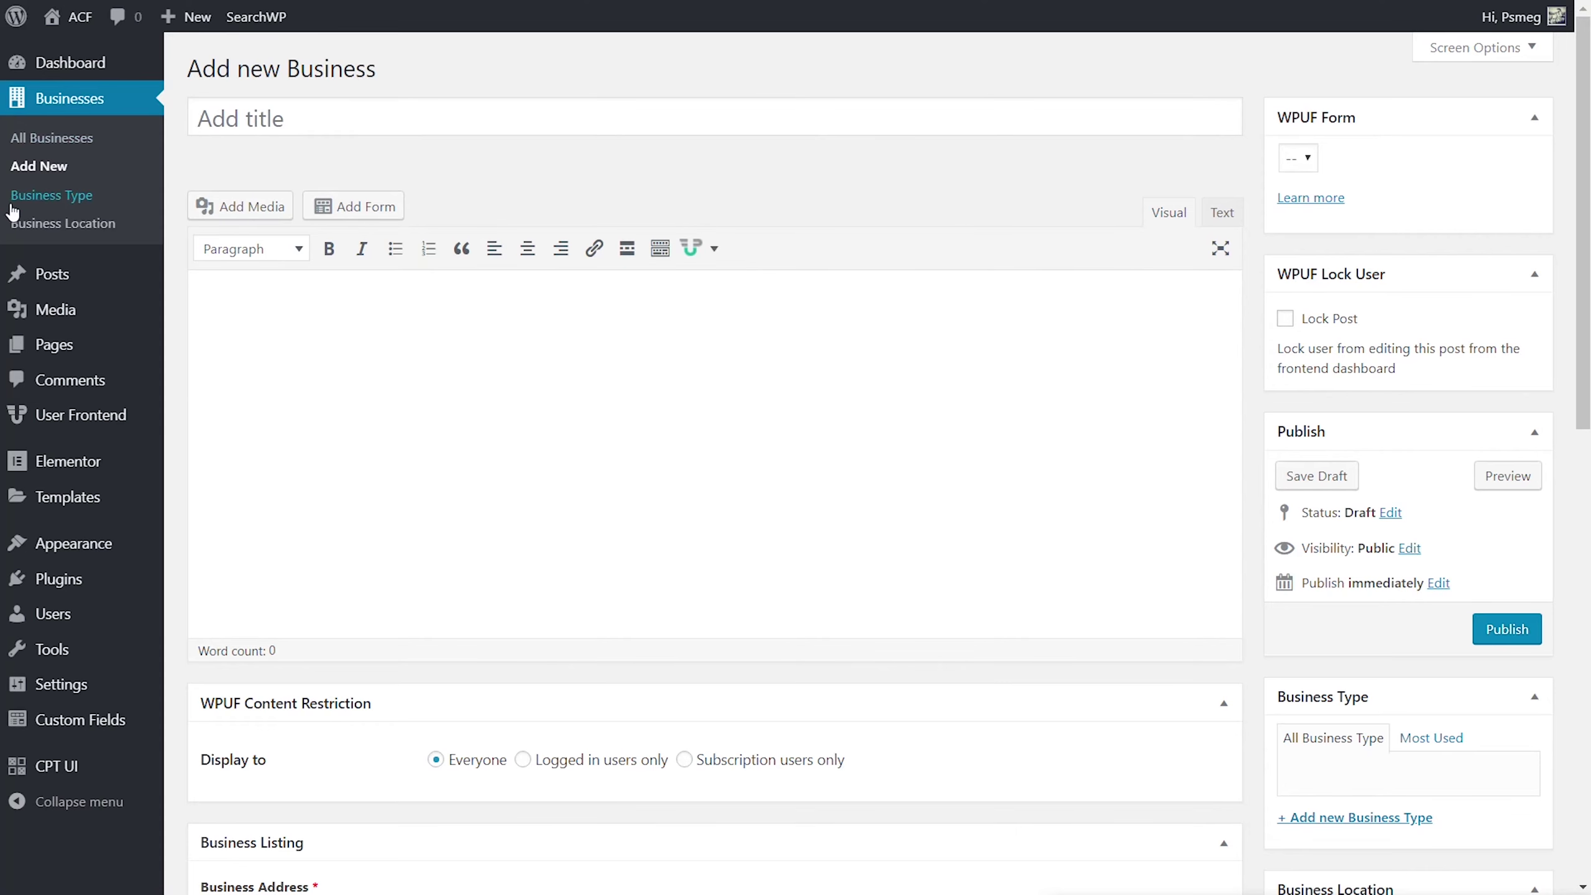
Step: Open the Business Type taxonomy and add the terms Art Supplies and Bakery
{"action": "left_click", "coordinate": [63, 202]}
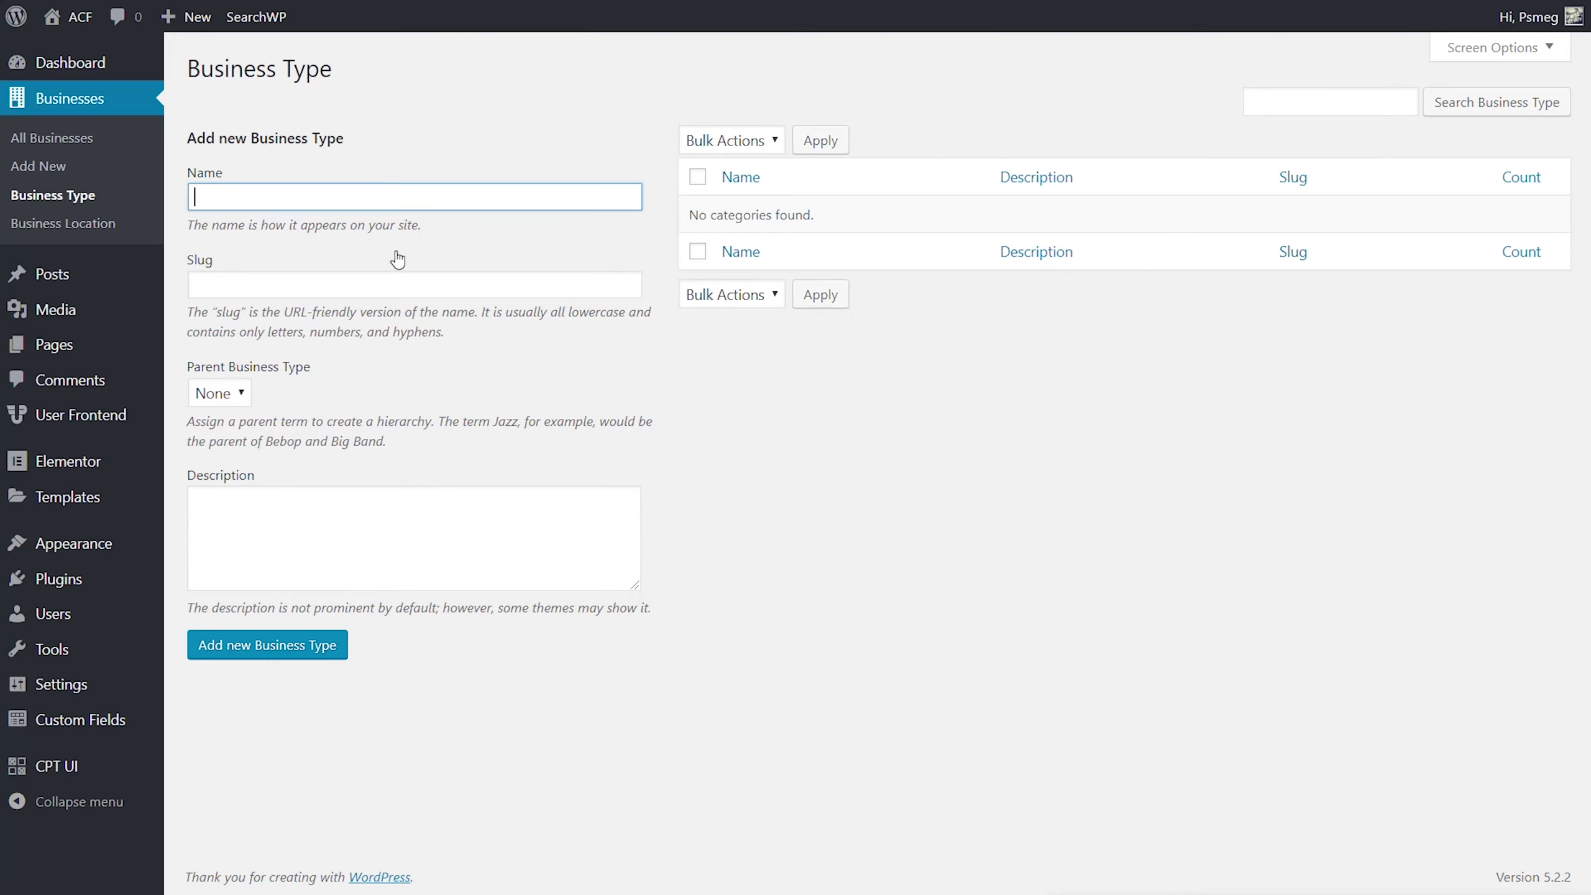
{"action": "type", "text": "Art Supplies"}
{"action": "left_click", "coordinate": [293, 652]}
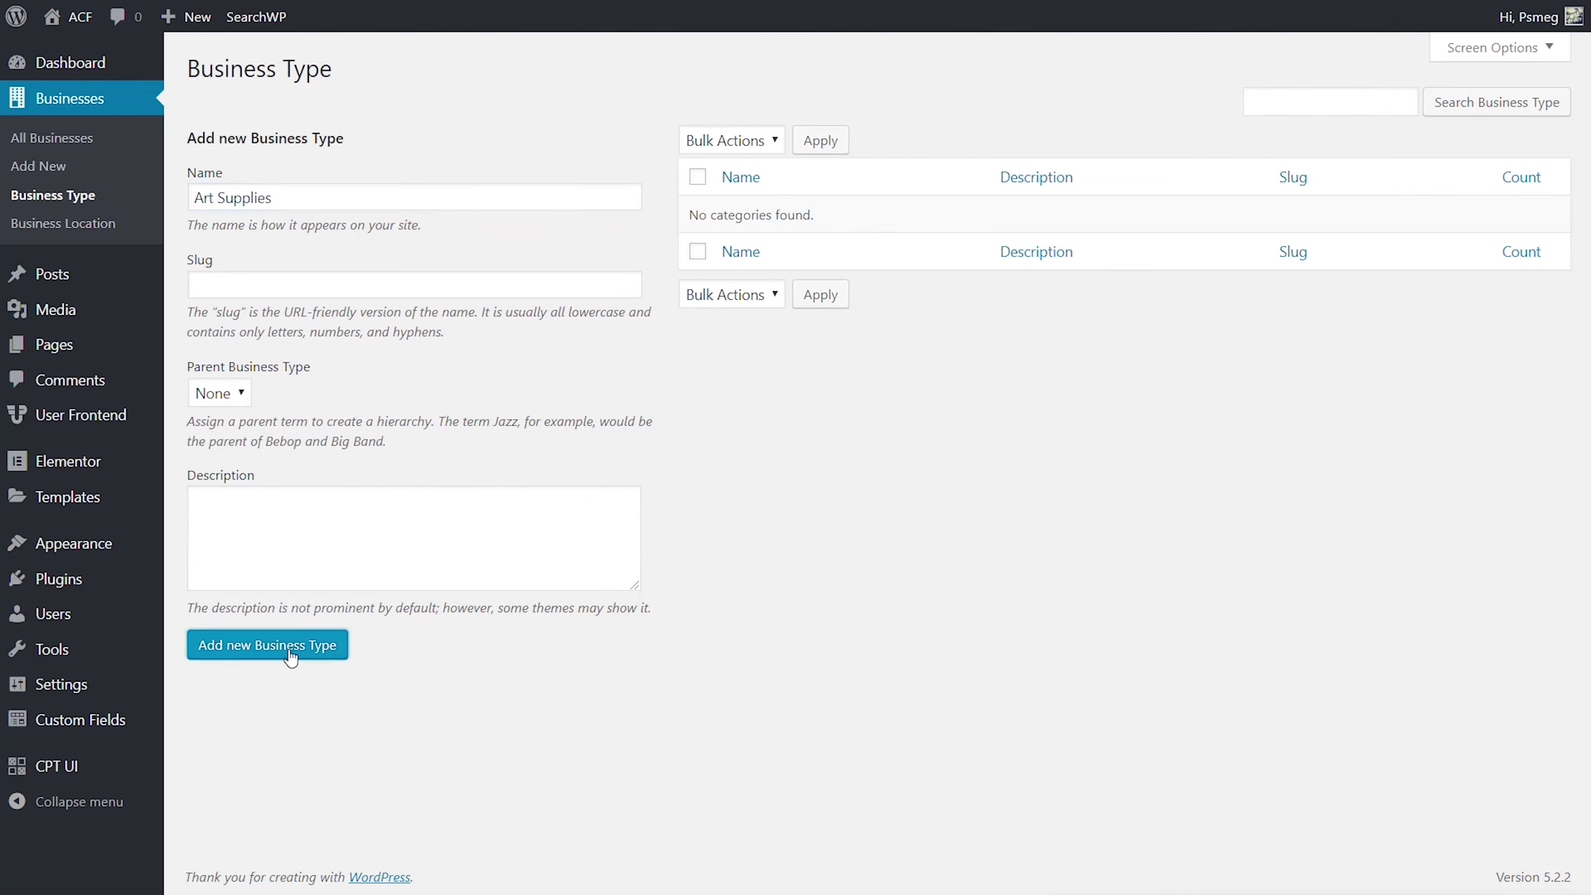
{"action": "left_click", "coordinate": [225, 200]}
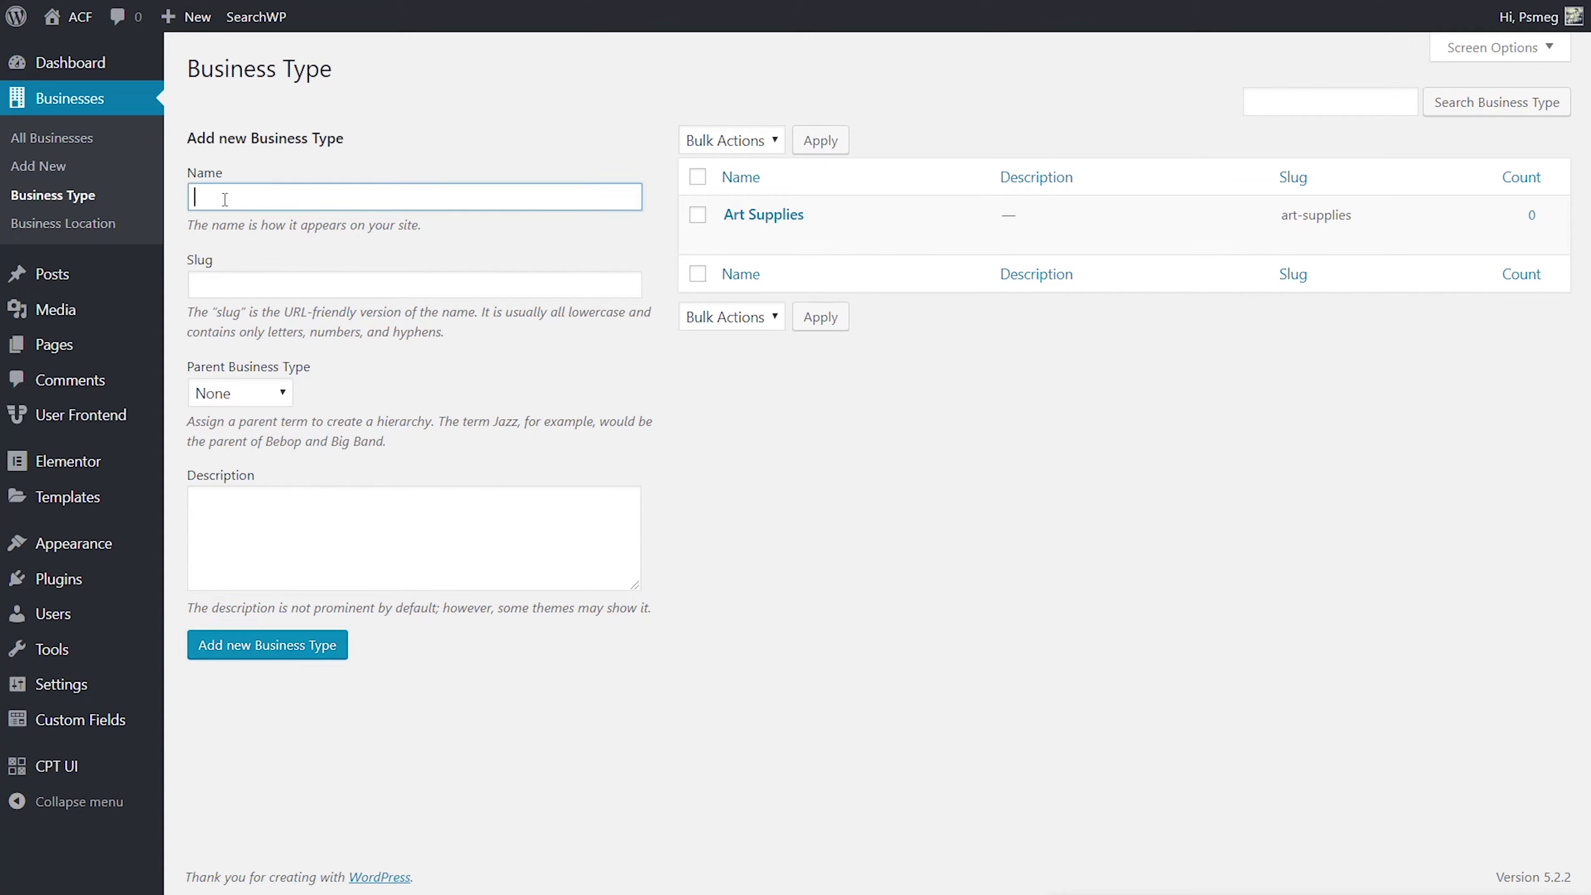
{"action": "type", "text": "Bakery"}
{"action": "left_click", "coordinate": [266, 645]}
Step: Add a third business type named Web Design
{"action": "left_click", "coordinate": [253, 200]}
{"action": "type", "text": "Web SDe"}
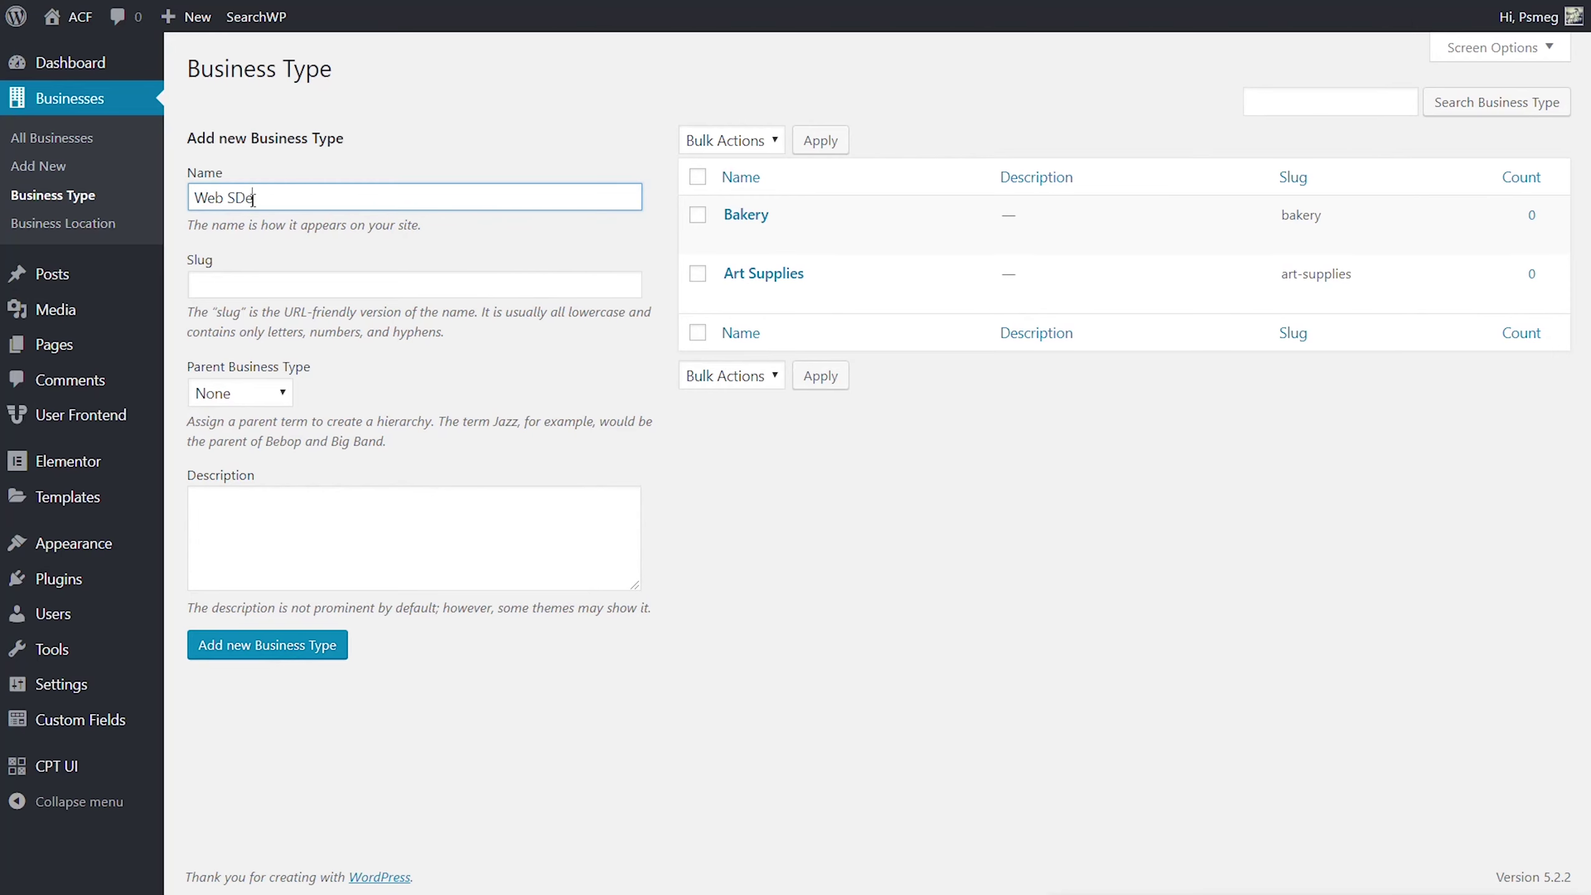
{"action": "key", "text": "BackSpace"}
{"action": "key", "text": "BackSpace"}
{"action": "key", "text": "BackSpace"}
{"action": "type", "text": "Design"}
{"action": "left_click", "coordinate": [247, 652]}
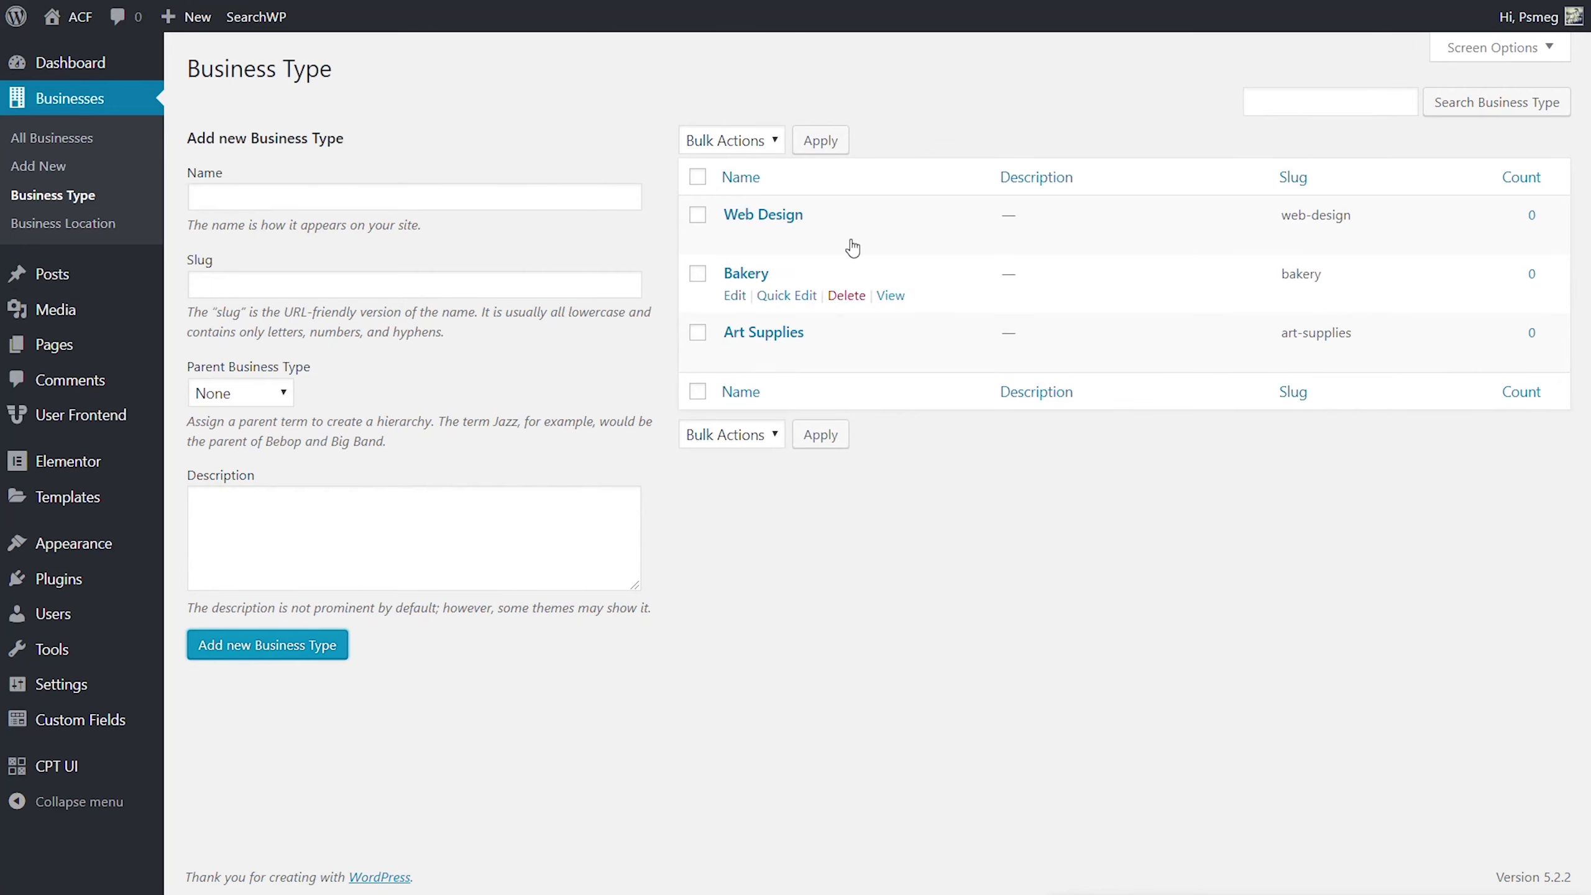
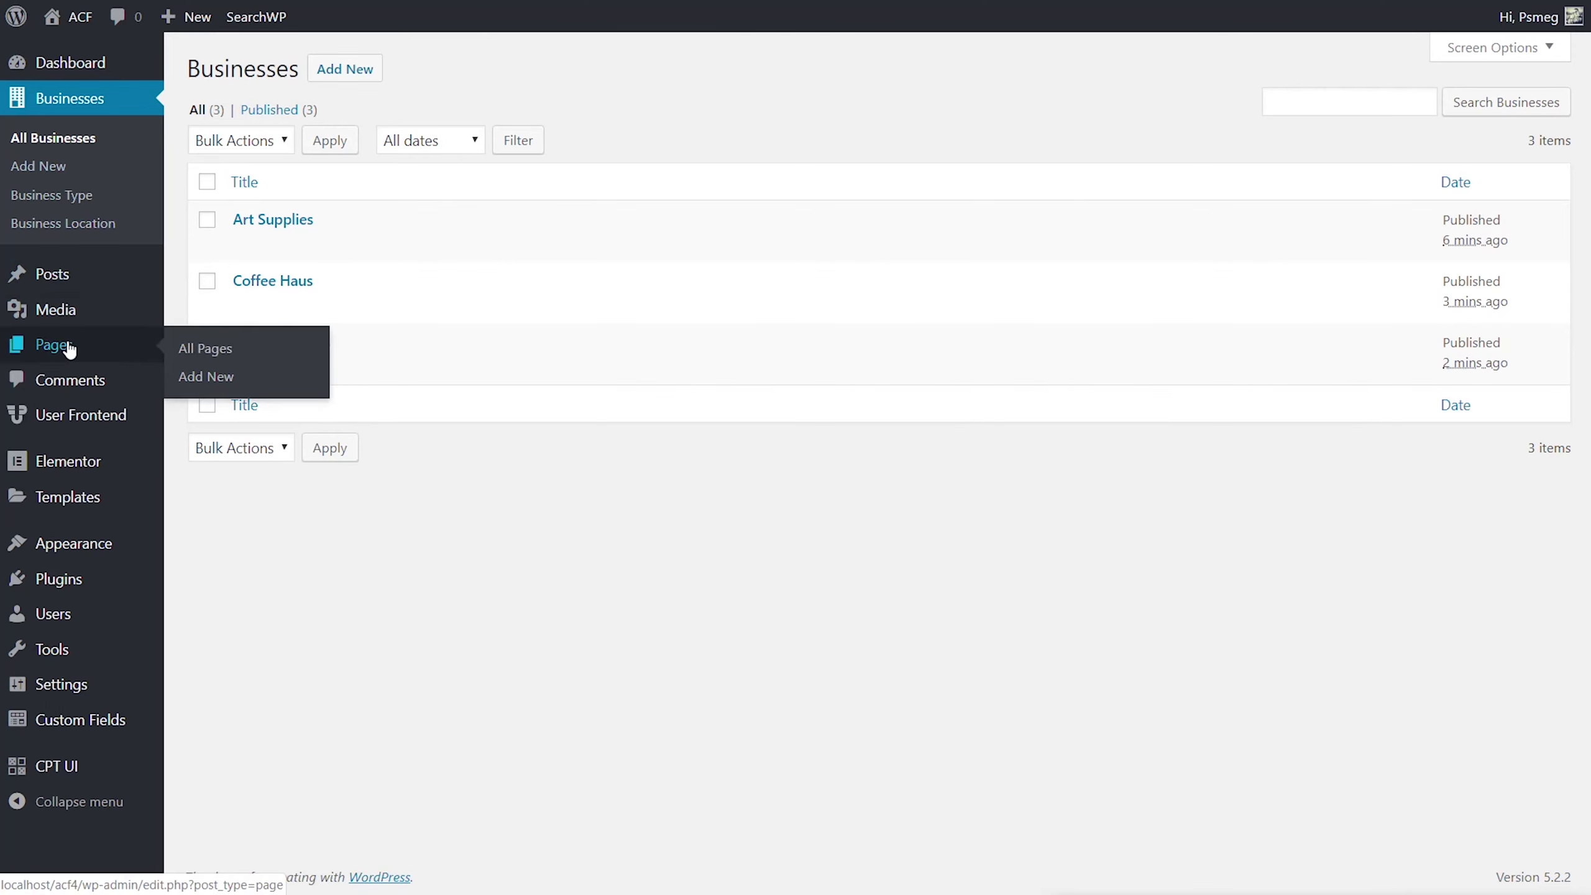
Step: Open the Business Listing page for editing in Elementor and hide its page title
{"action": "left_click", "coordinate": [239, 355]}
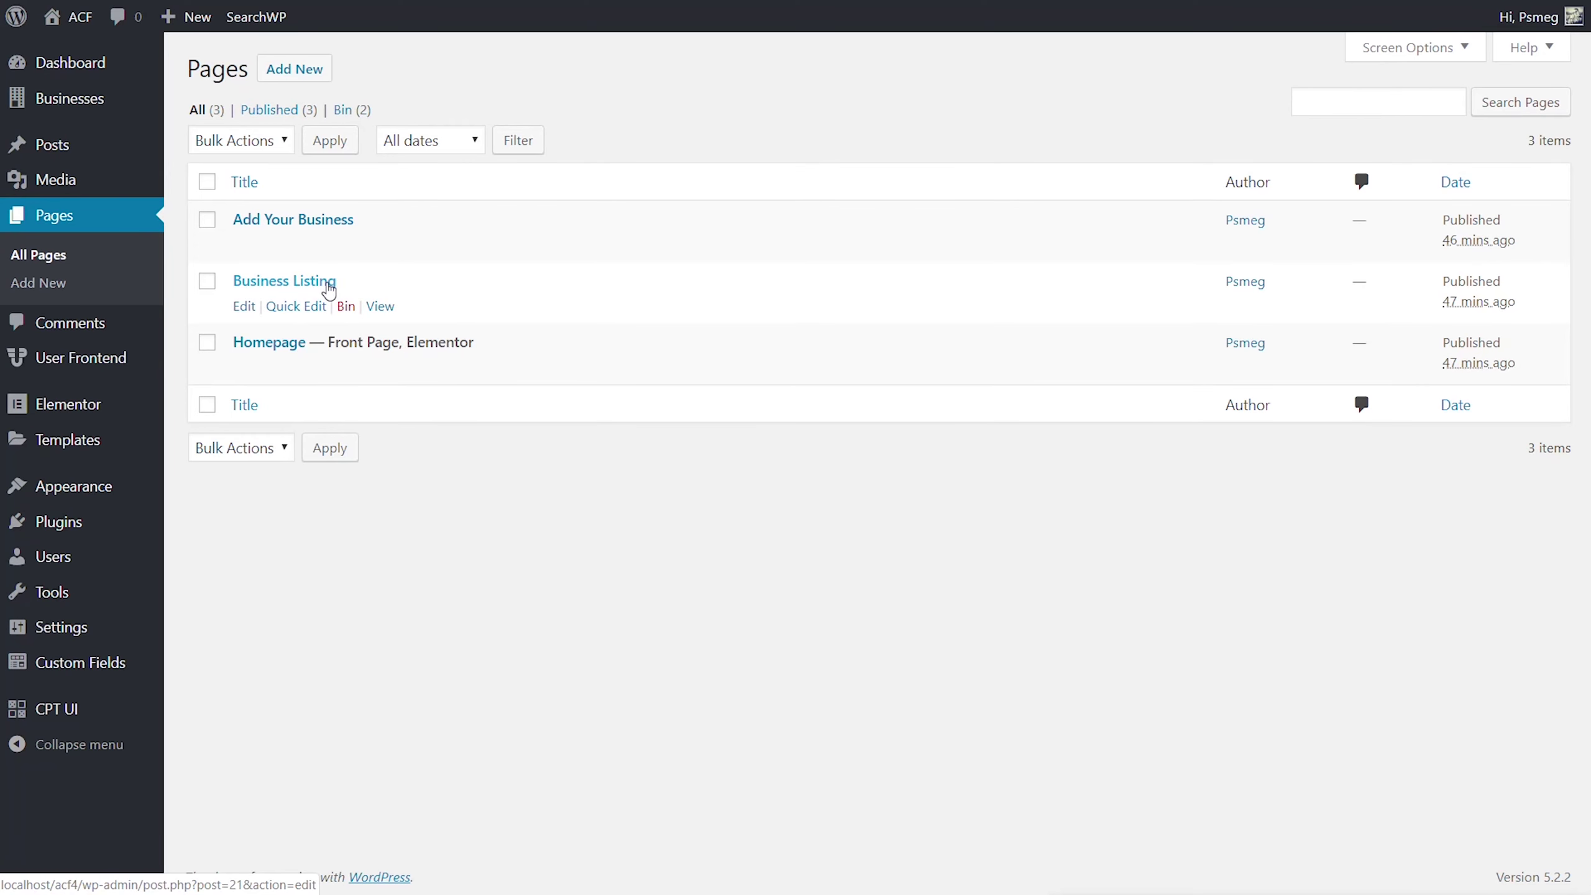
{"action": "left_click", "coordinate": [328, 286]}
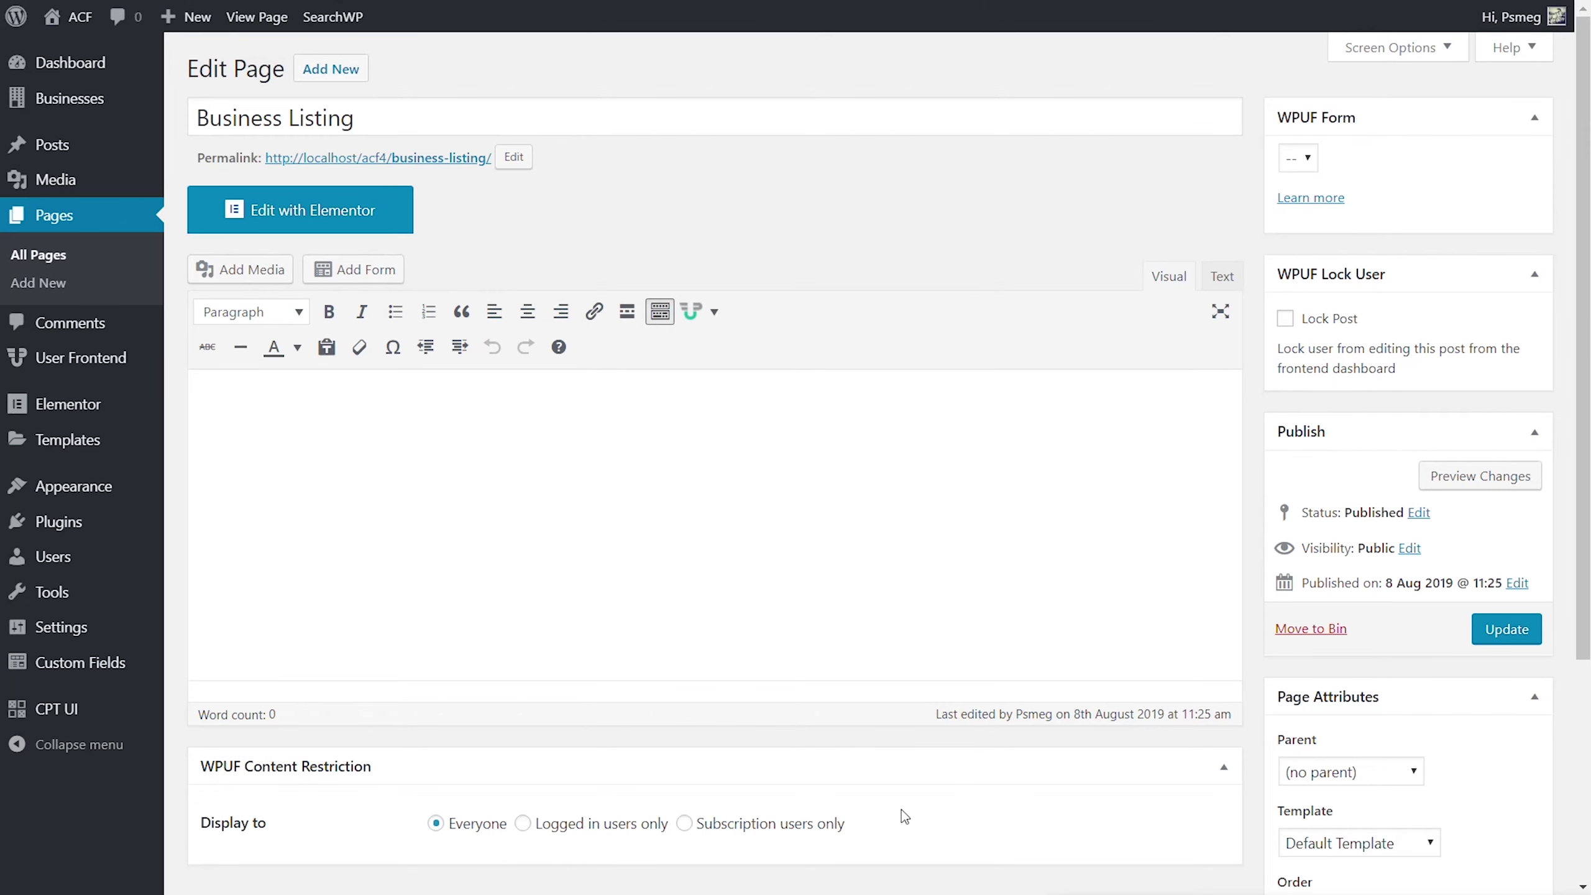
{"action": "left_click", "coordinate": [356, 225]}
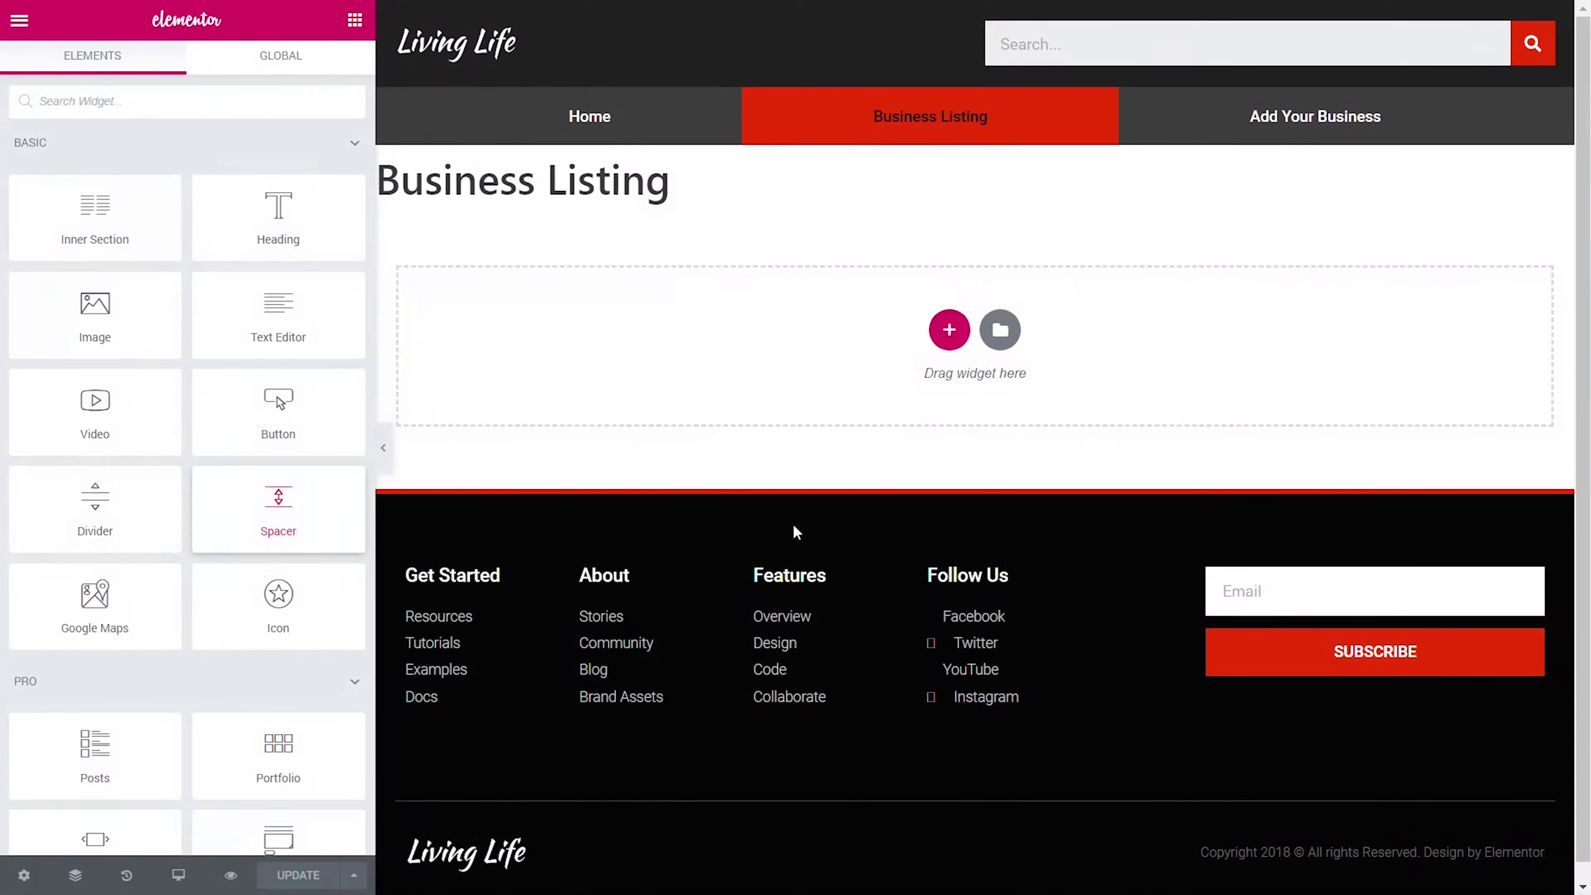
{"action": "left_click", "coordinate": [25, 875]}
{"action": "left_click", "coordinate": [329, 466]}
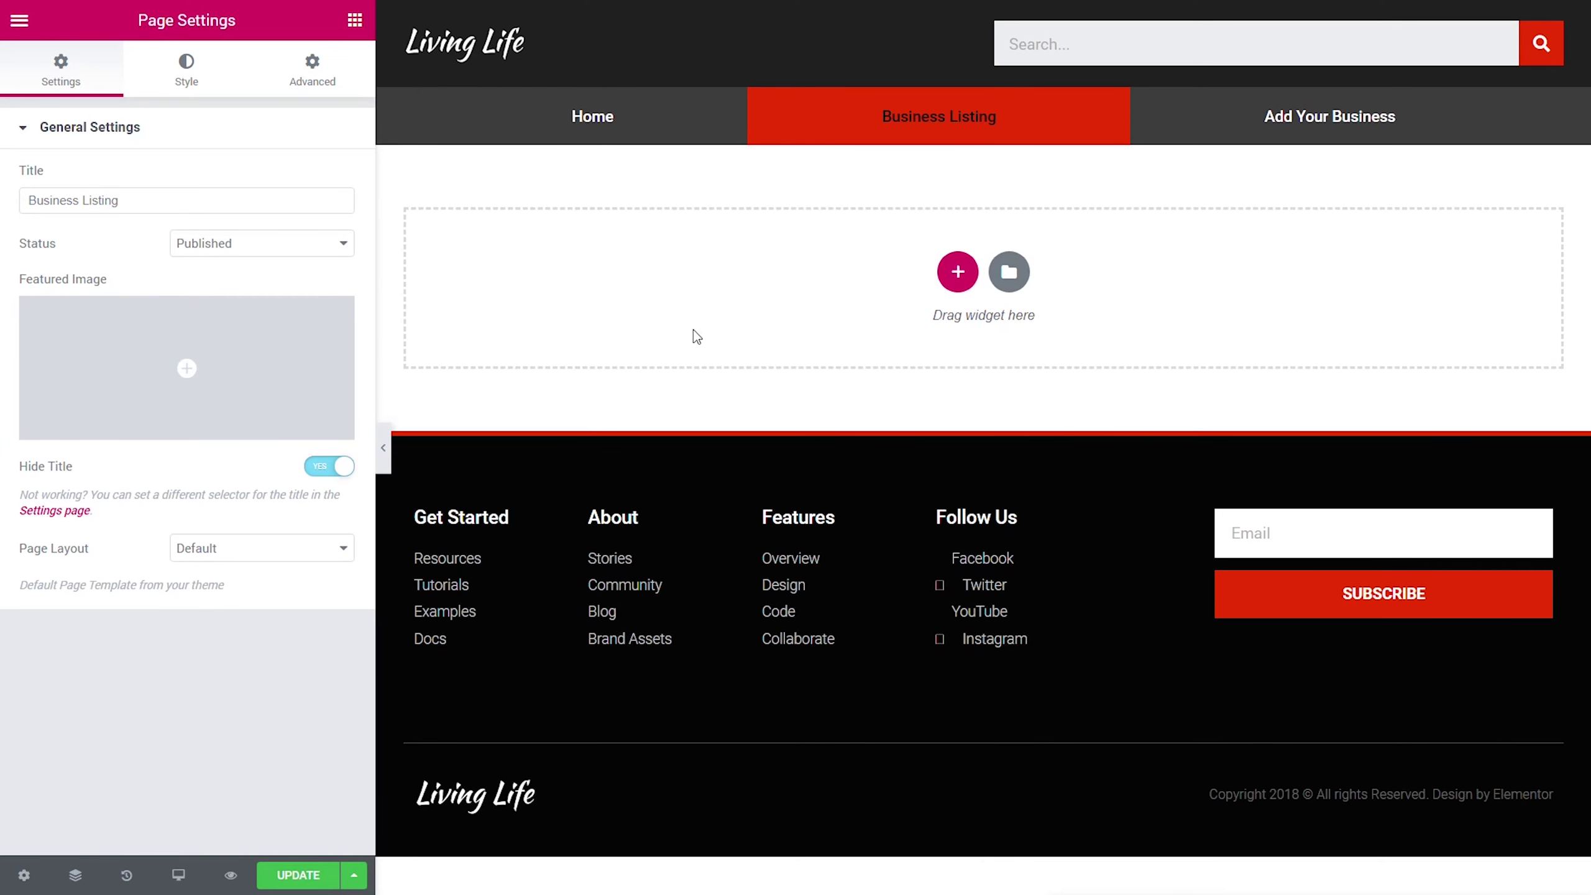
Step: Insert a Posts widget into the empty content area of the Business Listing page
{"action": "left_click", "coordinate": [355, 20]}
{"action": "scroll", "coordinate": [296, 705], "scroll_direction": "down", "scroll_amount": 2}
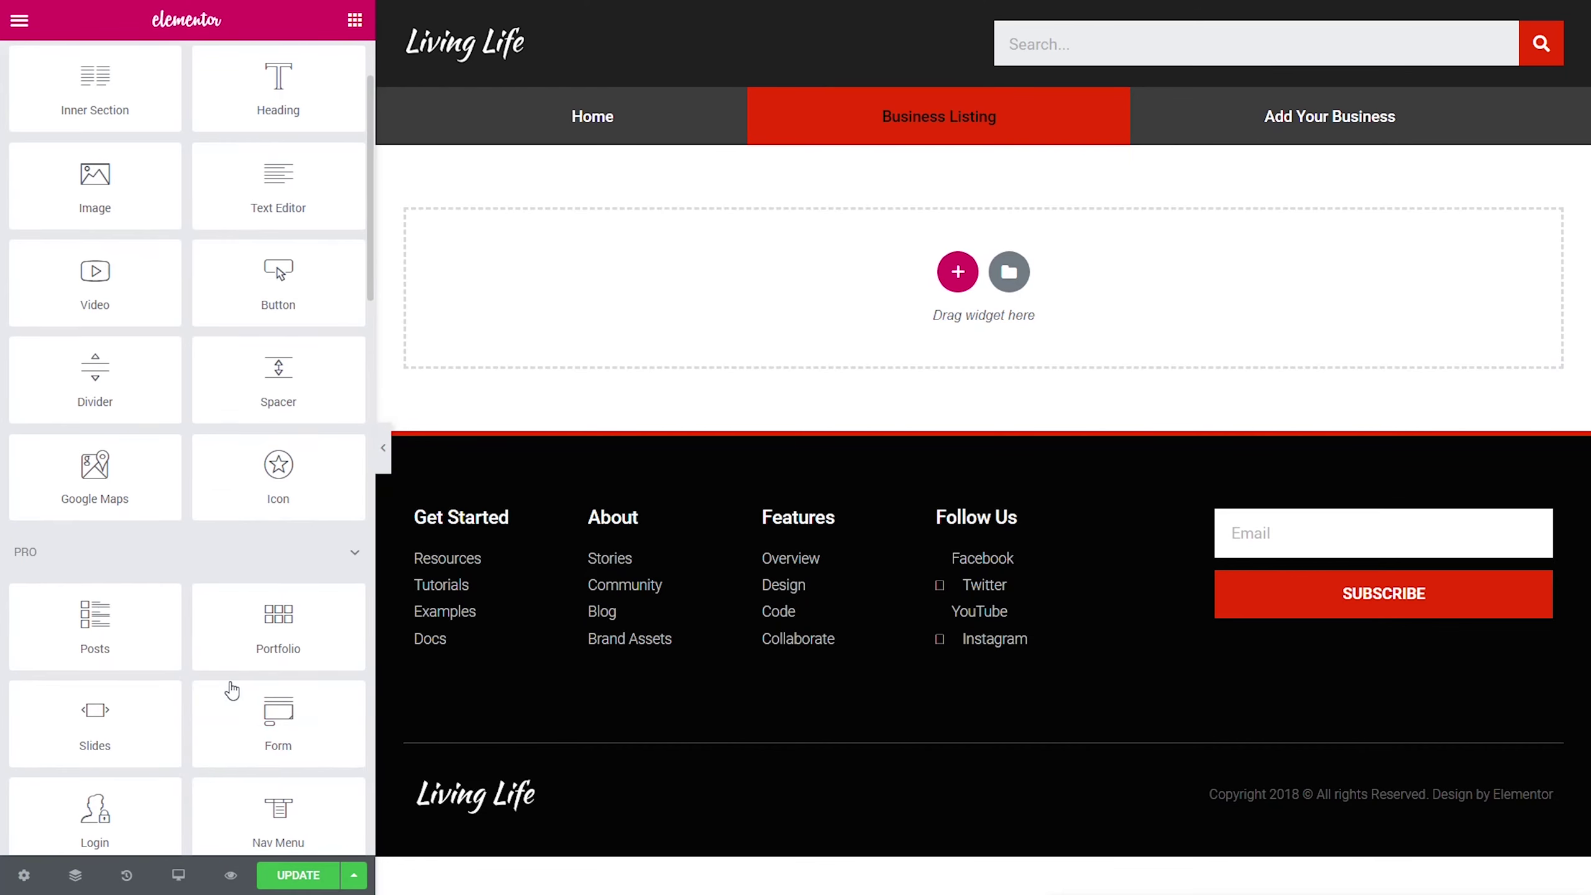
{"action": "left_click_drag", "start_coordinate": [105, 620], "coordinate": [611, 285]}
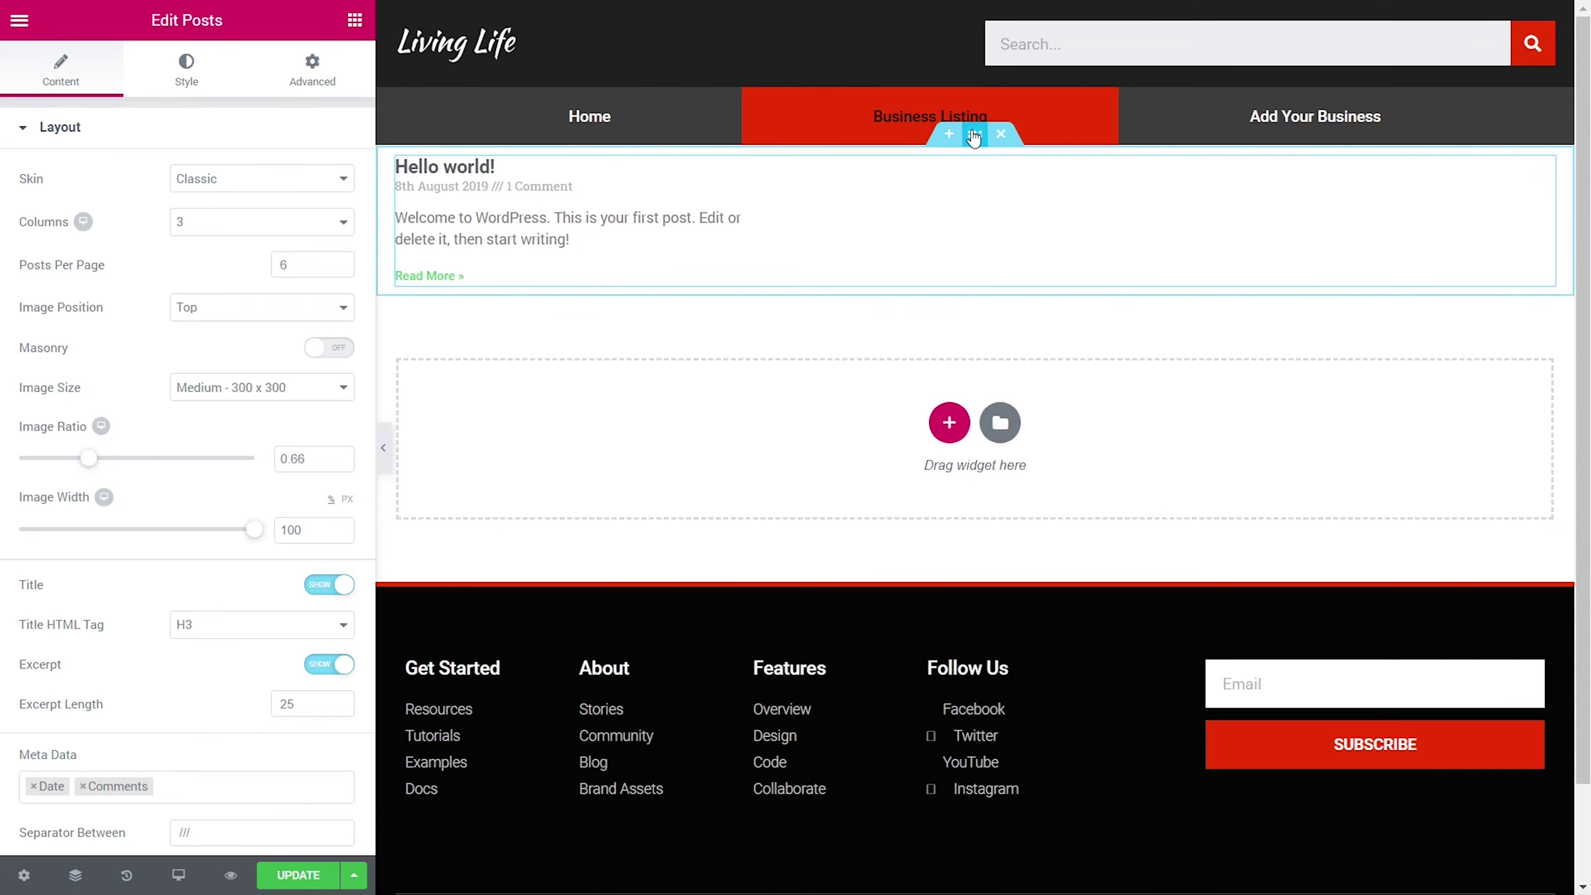
Step: Unlink the padding of the section holding the Posts widget and set its top and bottom padding to 50 px
{"action": "left_click", "coordinate": [975, 133]}
{"action": "left_click", "coordinate": [312, 70]}
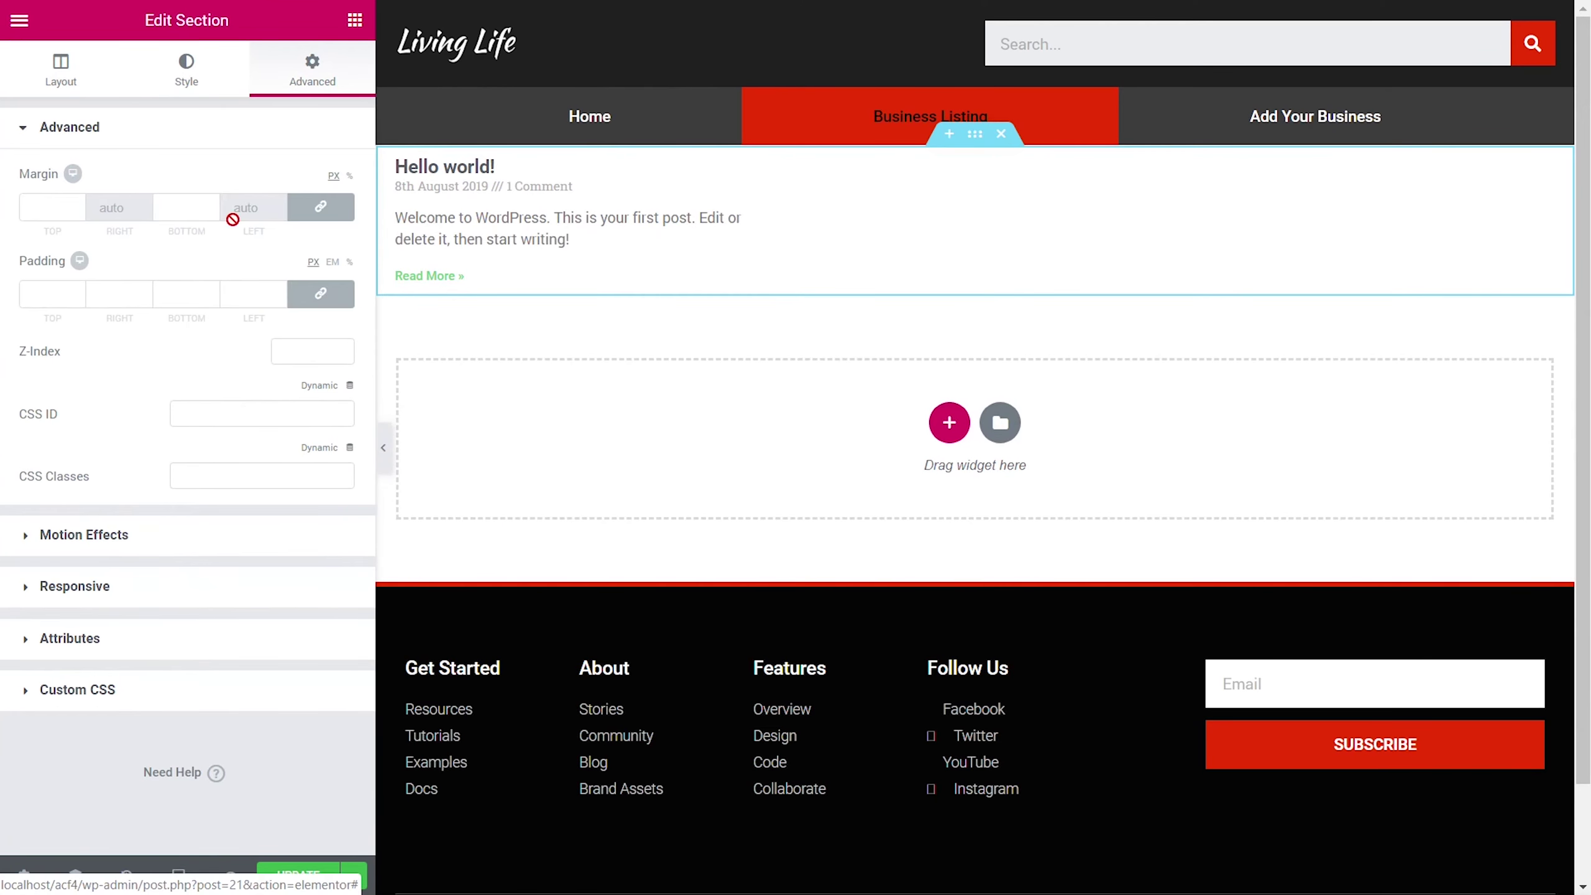
{"action": "left_click", "coordinate": [44, 294]}
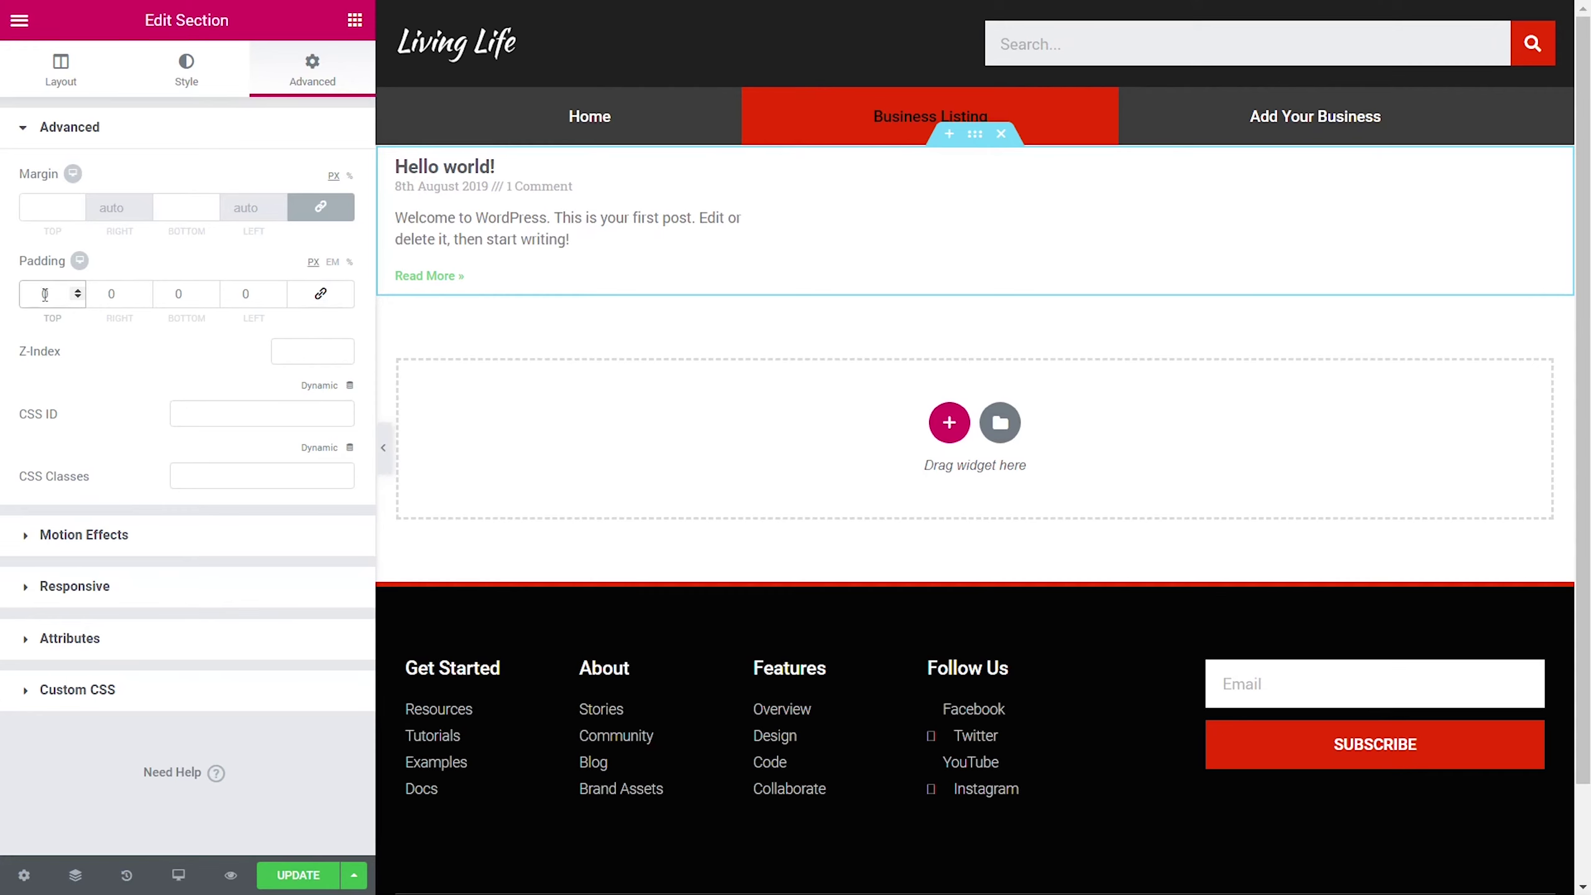
{"action": "type", "text": "5"}
{"action": "left_click", "coordinate": [176, 294]}
{"action": "type", "text": "5"}
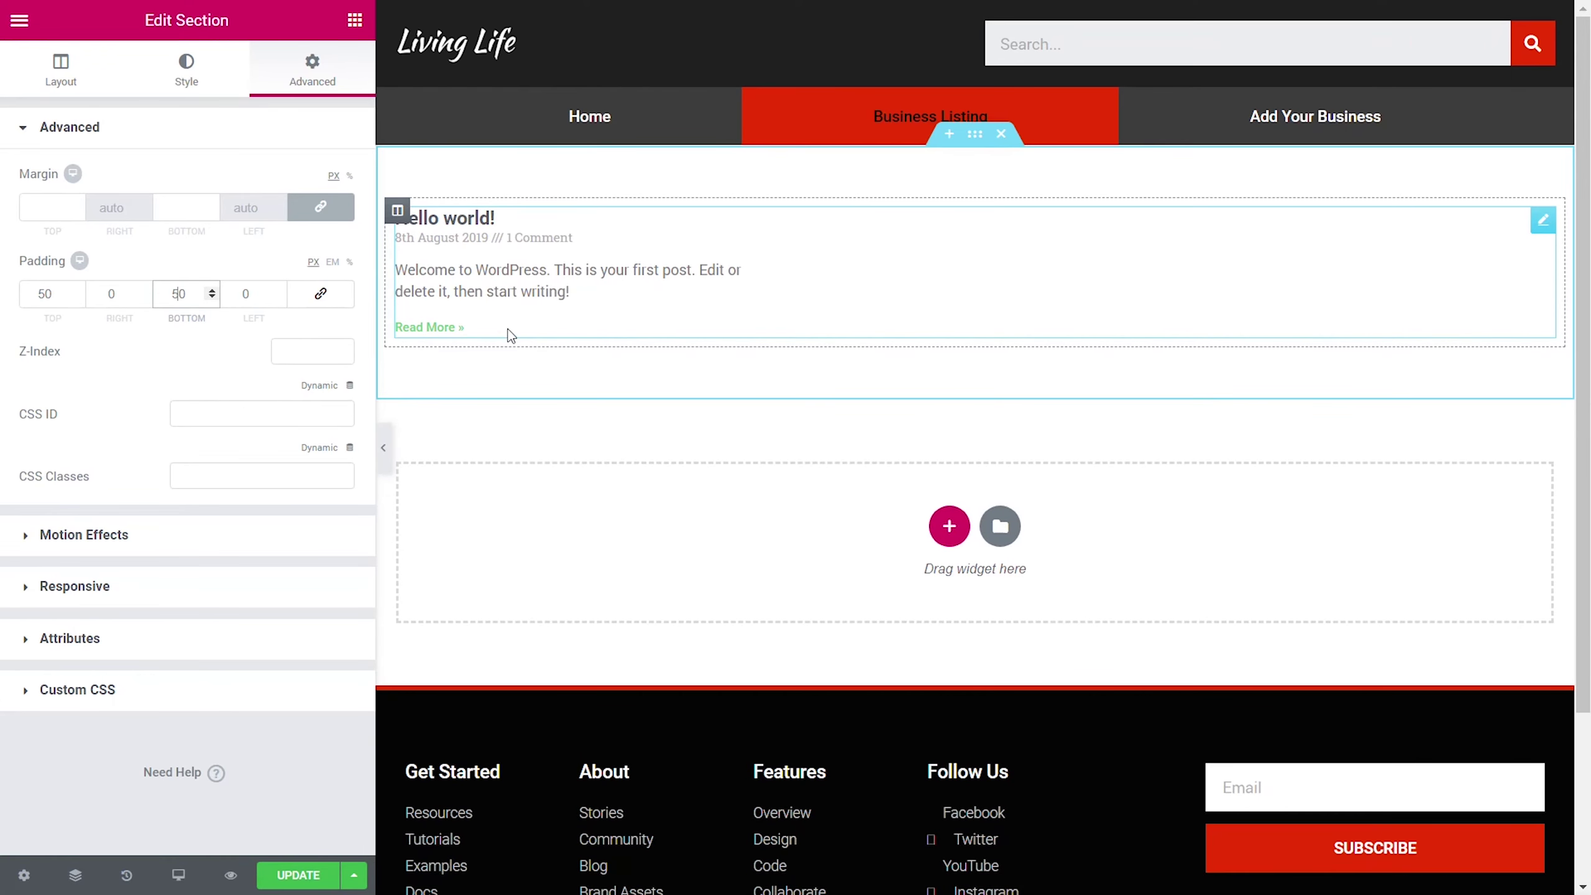
Step: Set the Posts widget's query source to Businesses
{"action": "left_click", "coordinate": [1543, 219]}
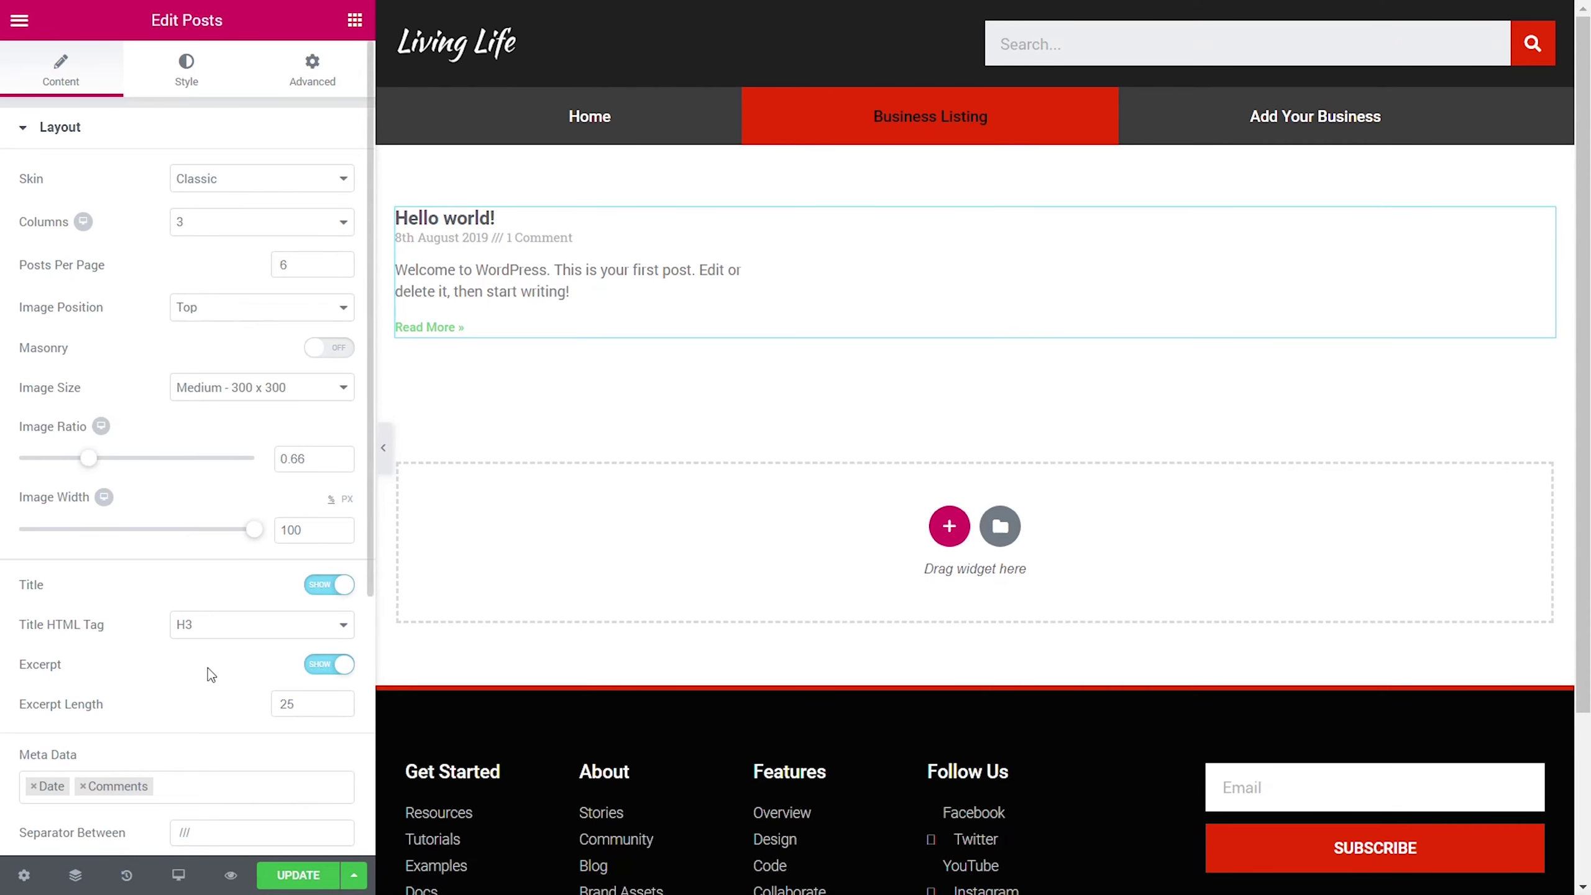
{"action": "scroll", "coordinate": [207, 673], "scroll_direction": "down", "scroll_amount": 5}
{"action": "left_click", "coordinate": [58, 663]}
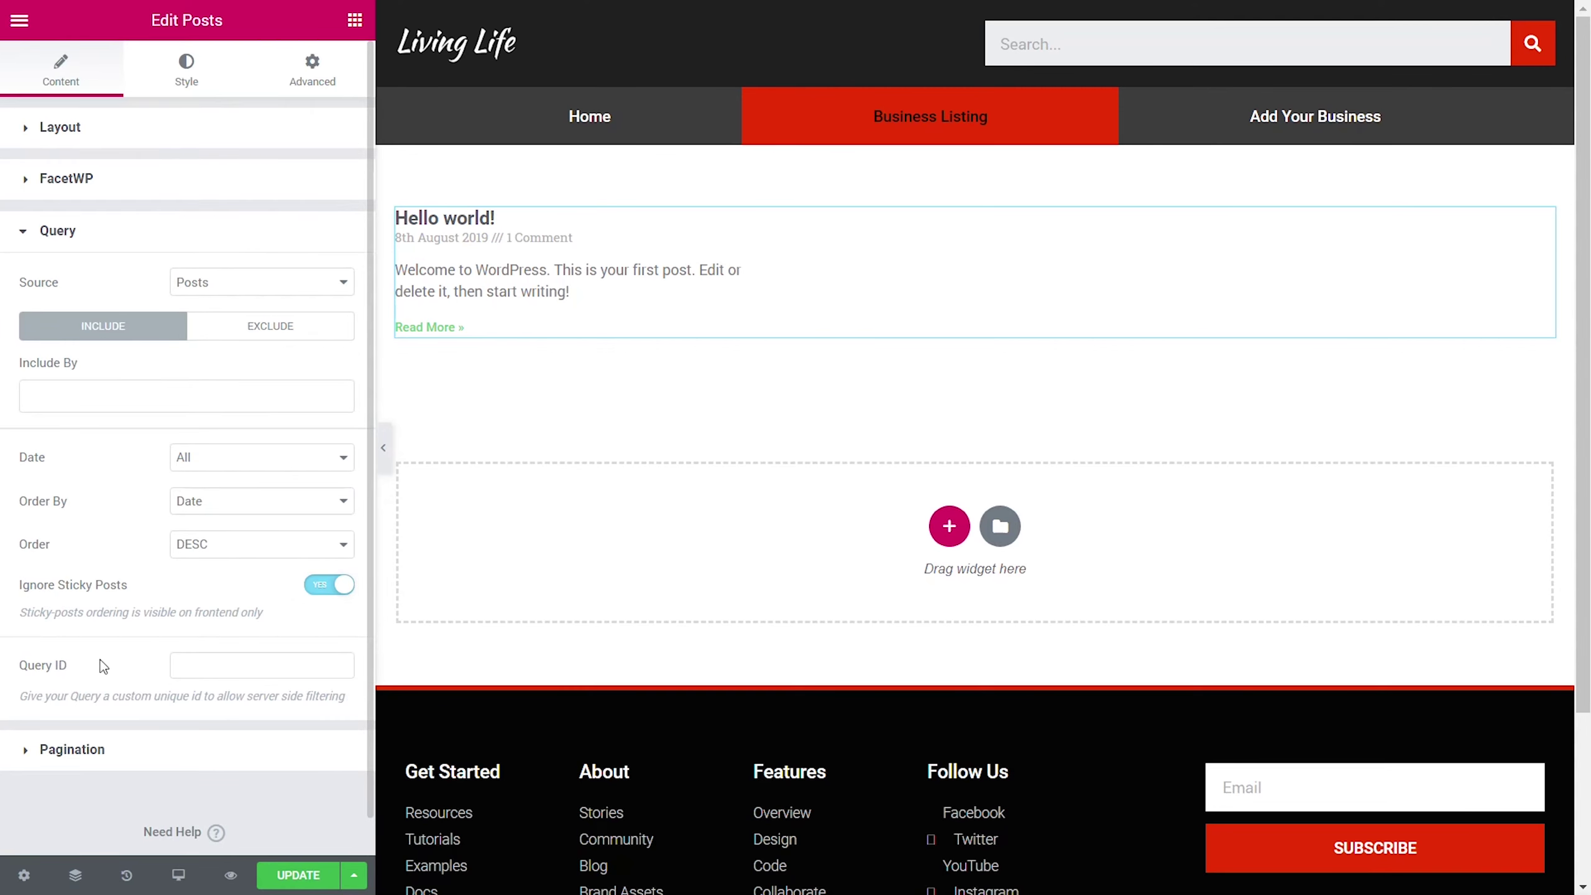
{"action": "left_click", "coordinate": [248, 289]}
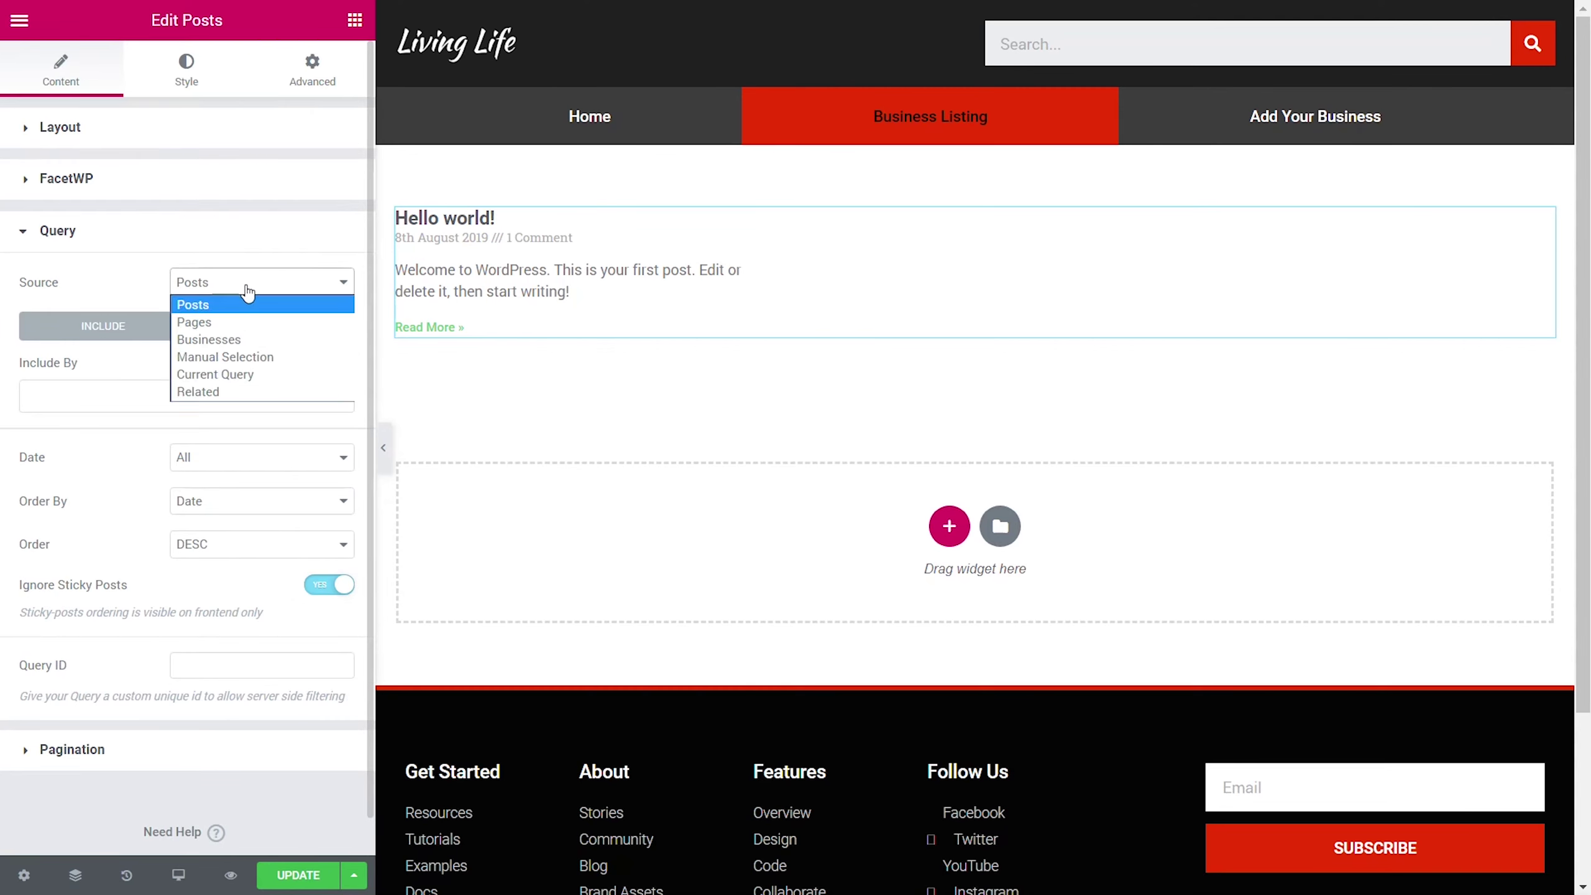
{"action": "left_click", "coordinate": [245, 342]}
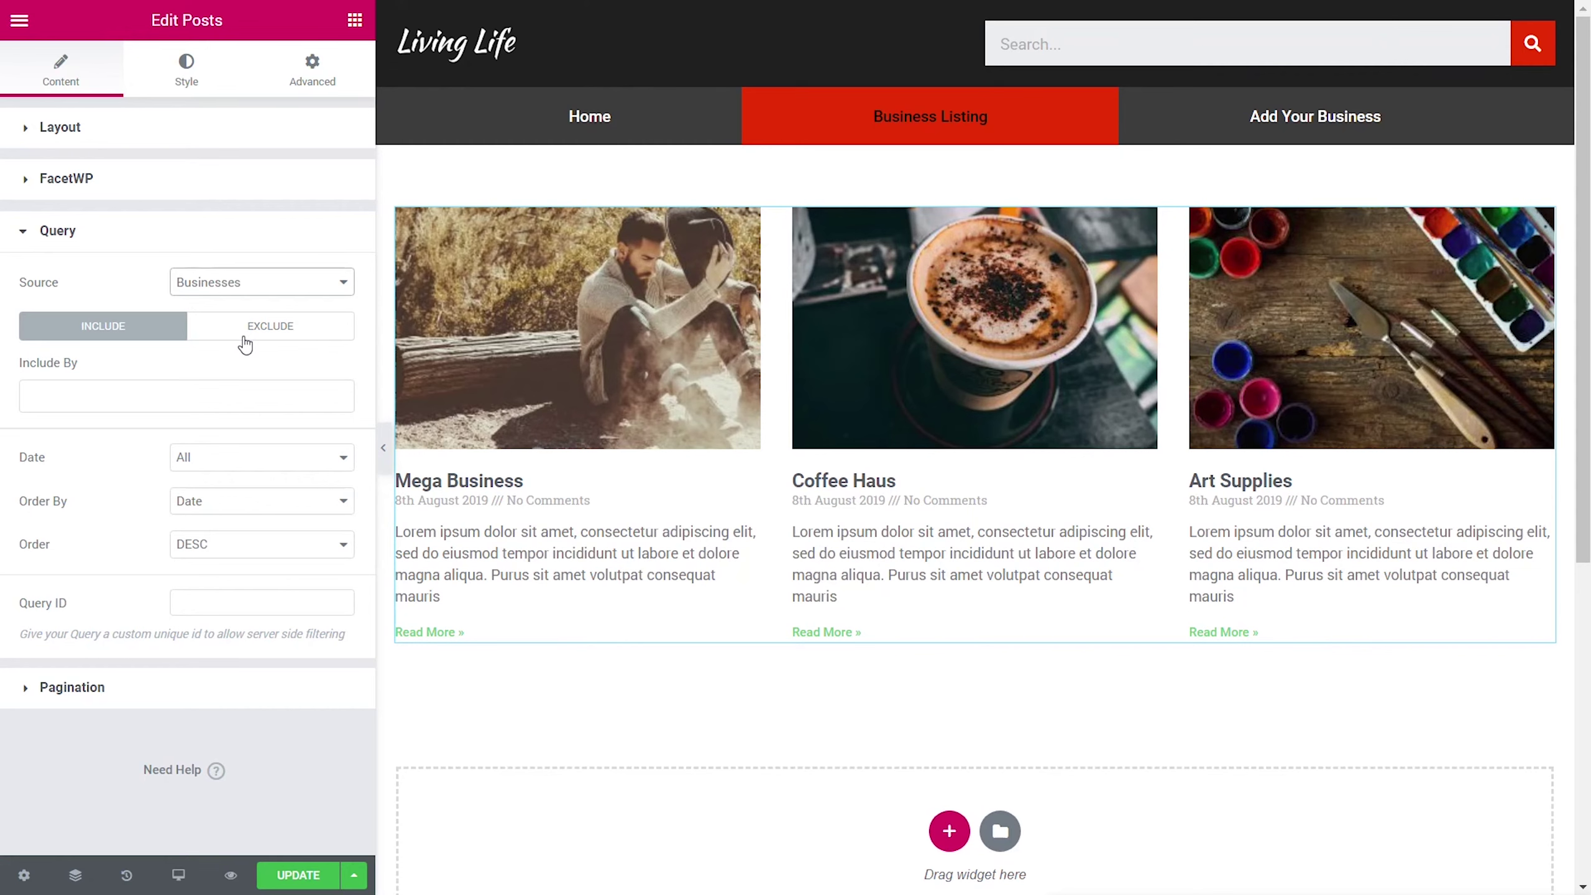
Step: Switch the Posts widget's layout skin to Cards
{"action": "left_click", "coordinate": [59, 130]}
{"action": "left_click", "coordinate": [309, 189]}
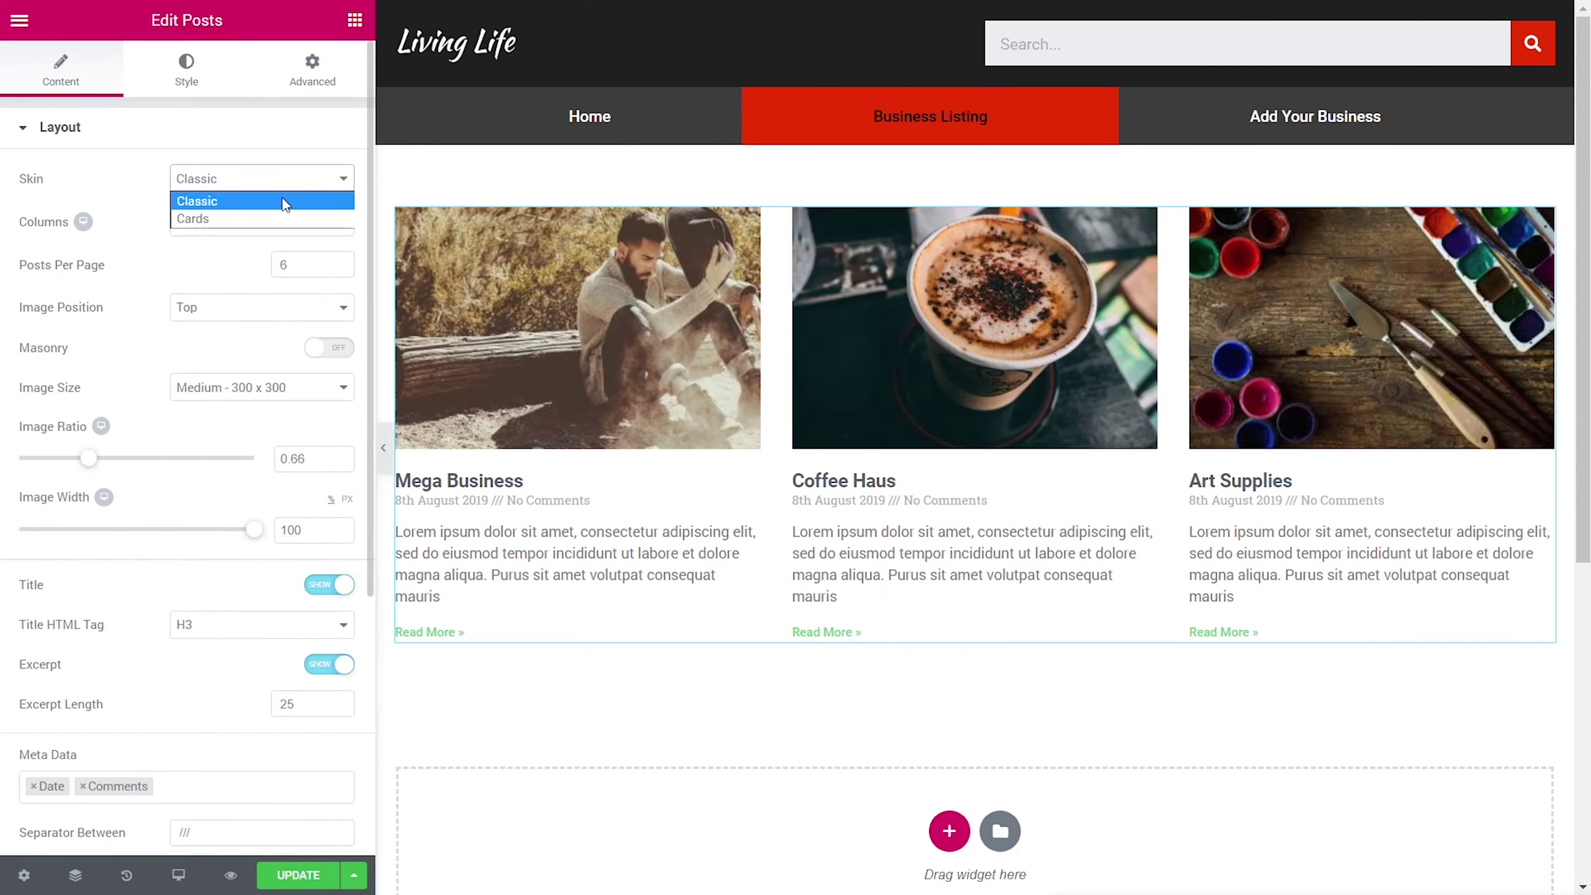
{"action": "left_click", "coordinate": [258, 218]}
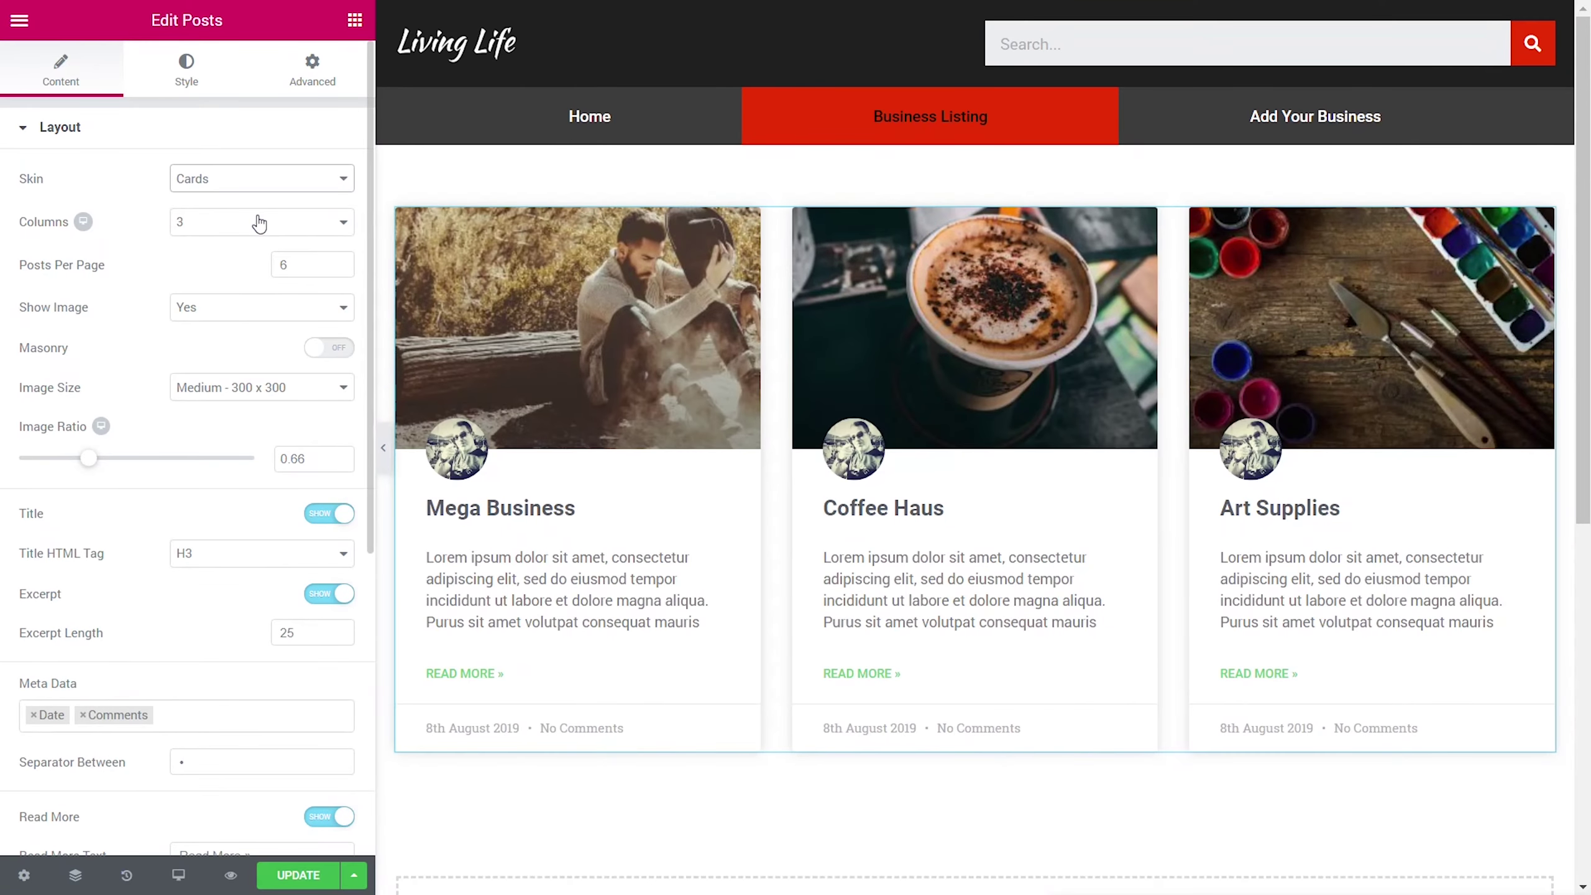
Step: Remove the Date and Comments meta data from the cards and hide their Read More, Badge and Avatar
{"action": "scroll", "coordinate": [163, 615], "scroll_direction": "down", "scroll_amount": 4}
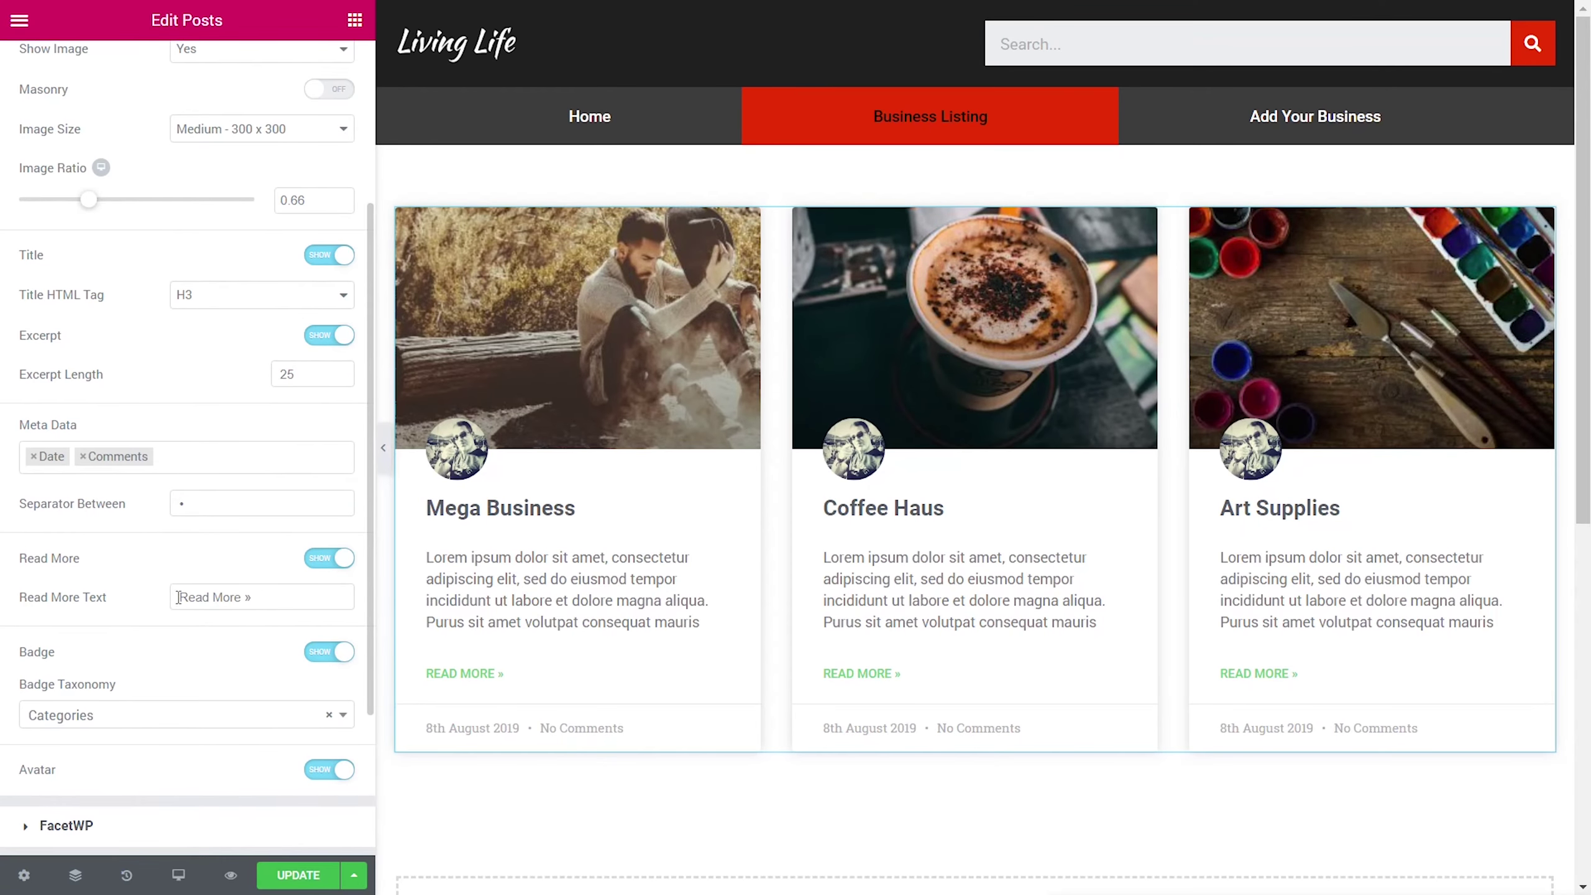
{"action": "left_click", "coordinate": [83, 456]}
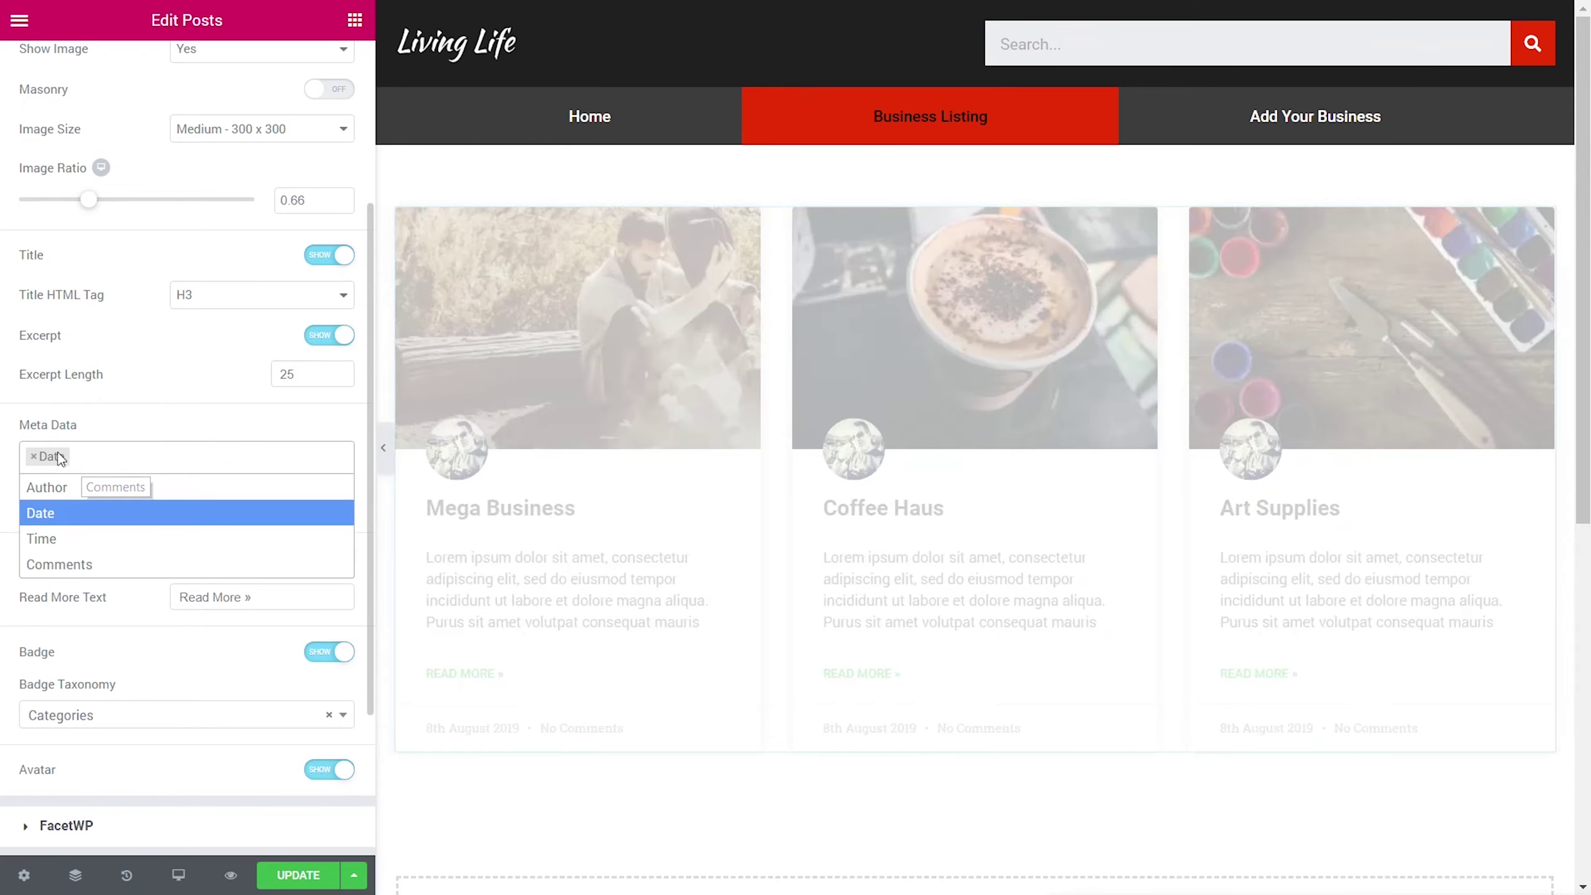
{"action": "left_click", "coordinate": [33, 456]}
{"action": "left_click", "coordinate": [238, 375]}
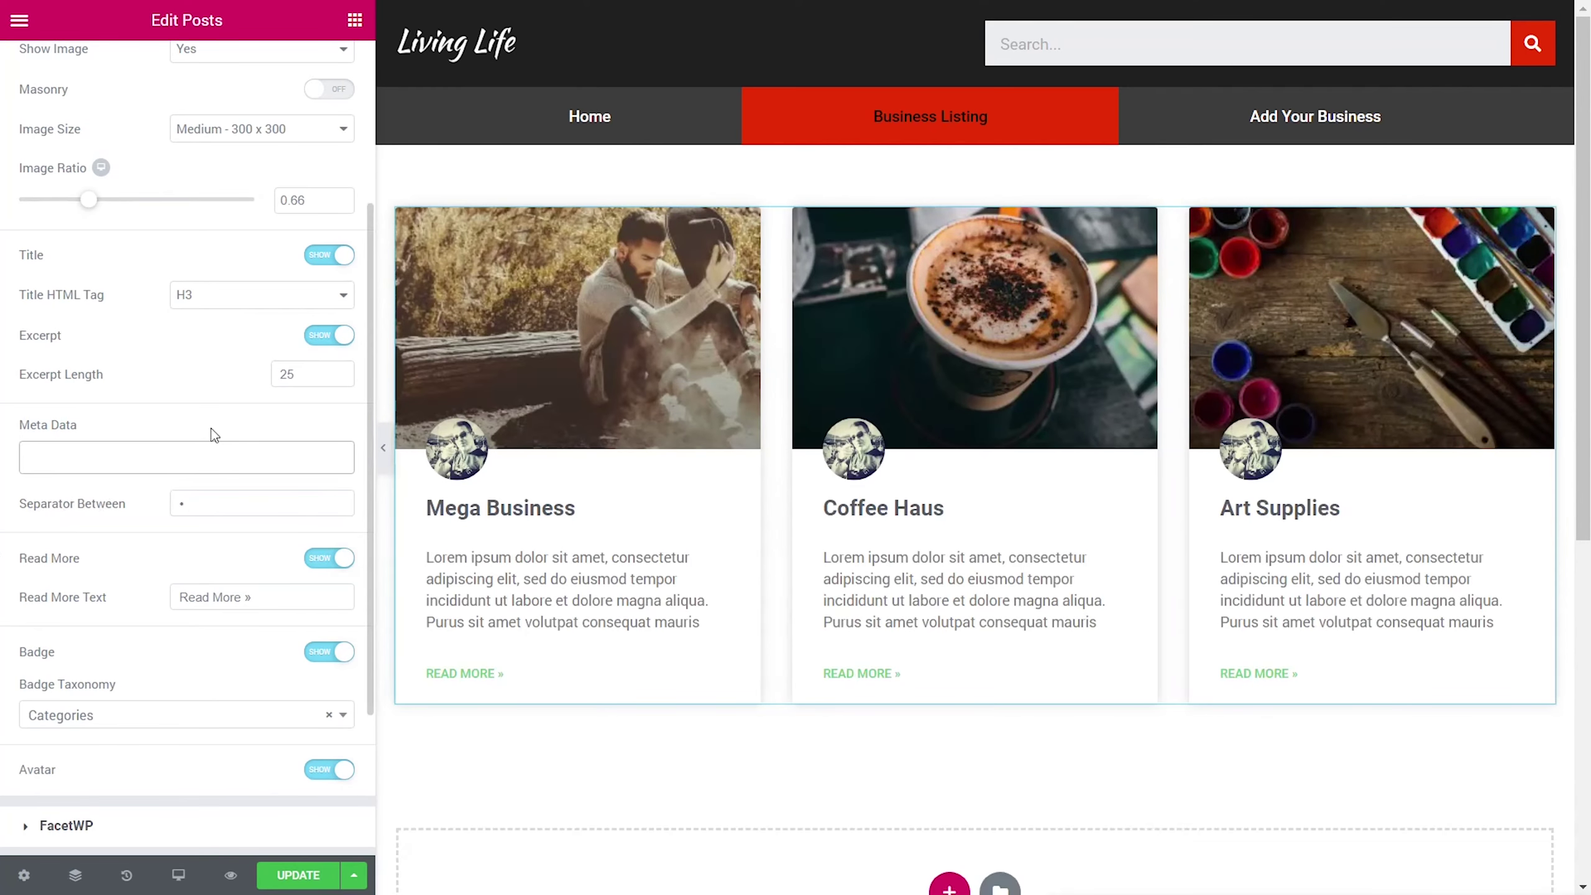
{"action": "left_click", "coordinate": [323, 557]}
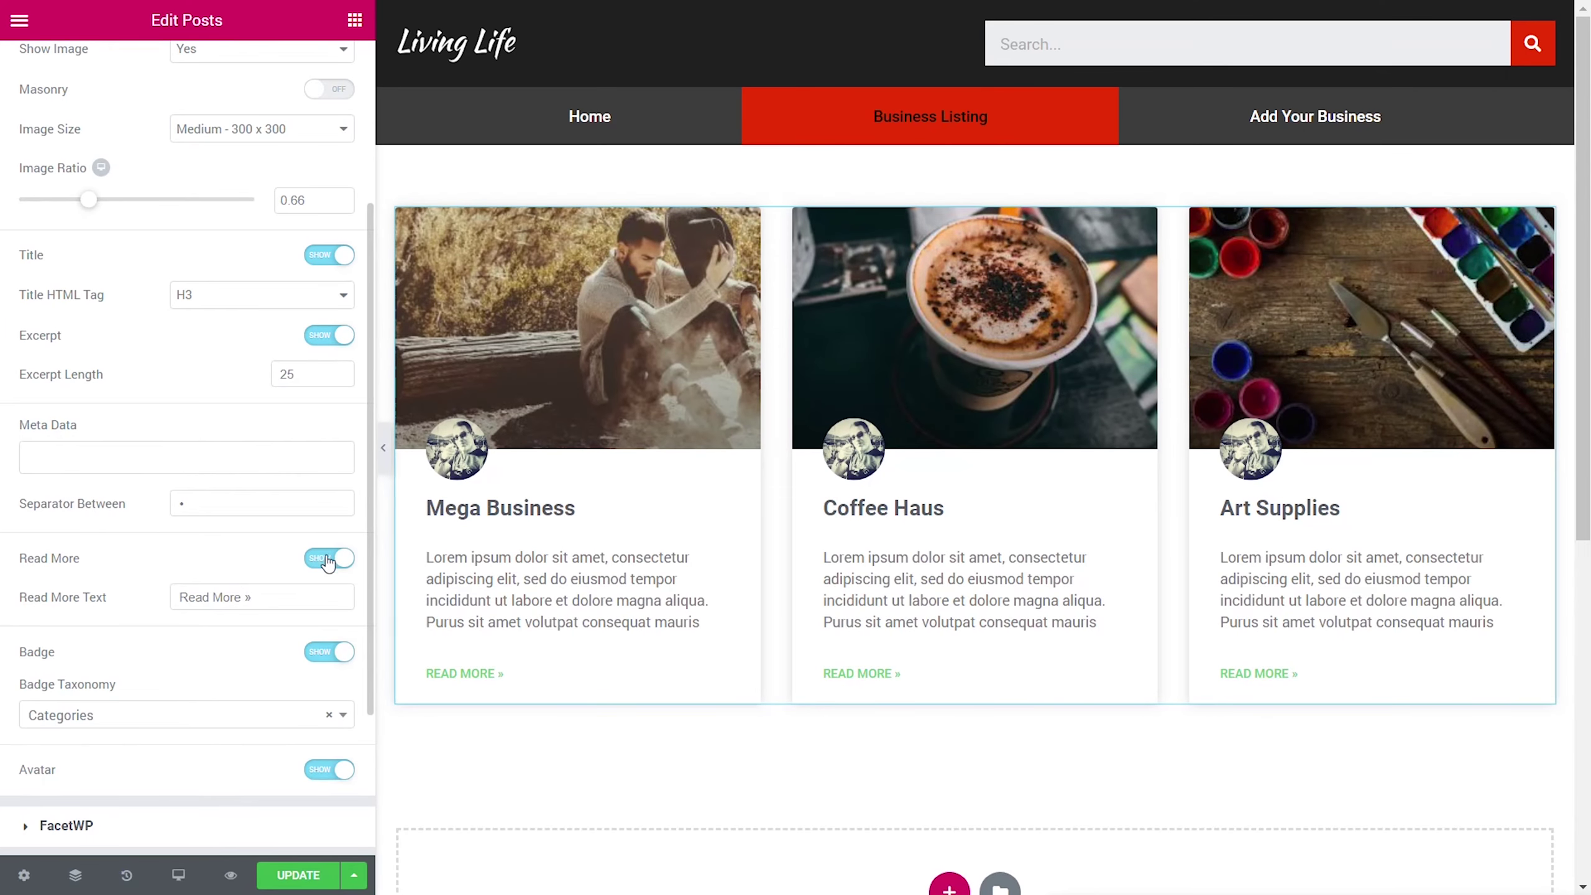
{"action": "left_click", "coordinate": [315, 611]}
{"action": "left_click", "coordinate": [321, 664]}
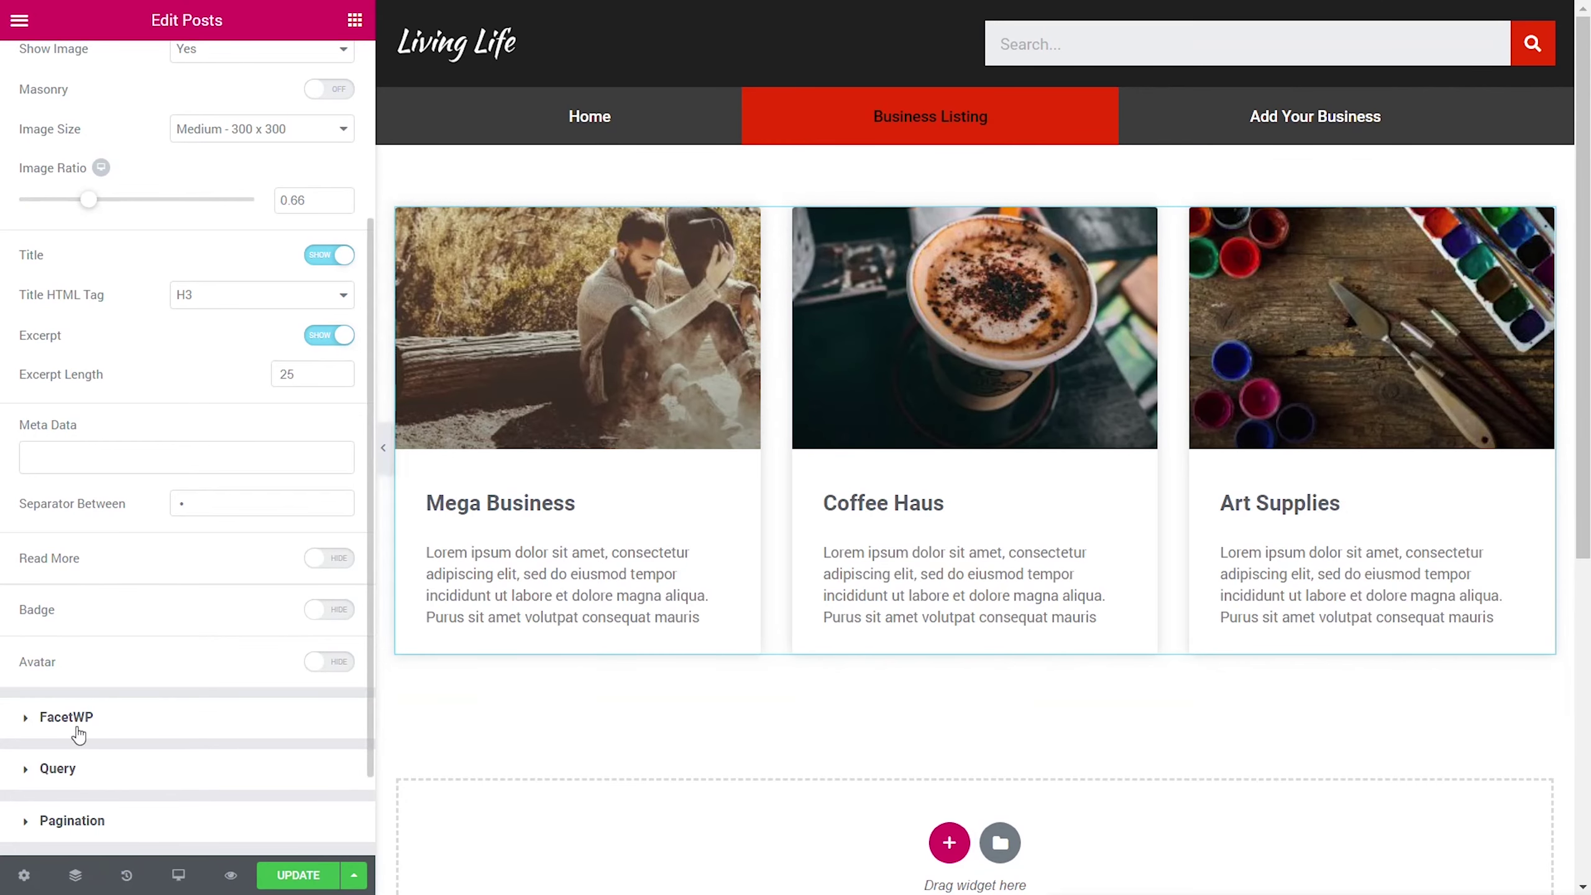
Step: Enable FacetWP for the Posts widget, then update the Business Listing page and exit to the dashboard
{"action": "left_click", "coordinate": [79, 734]}
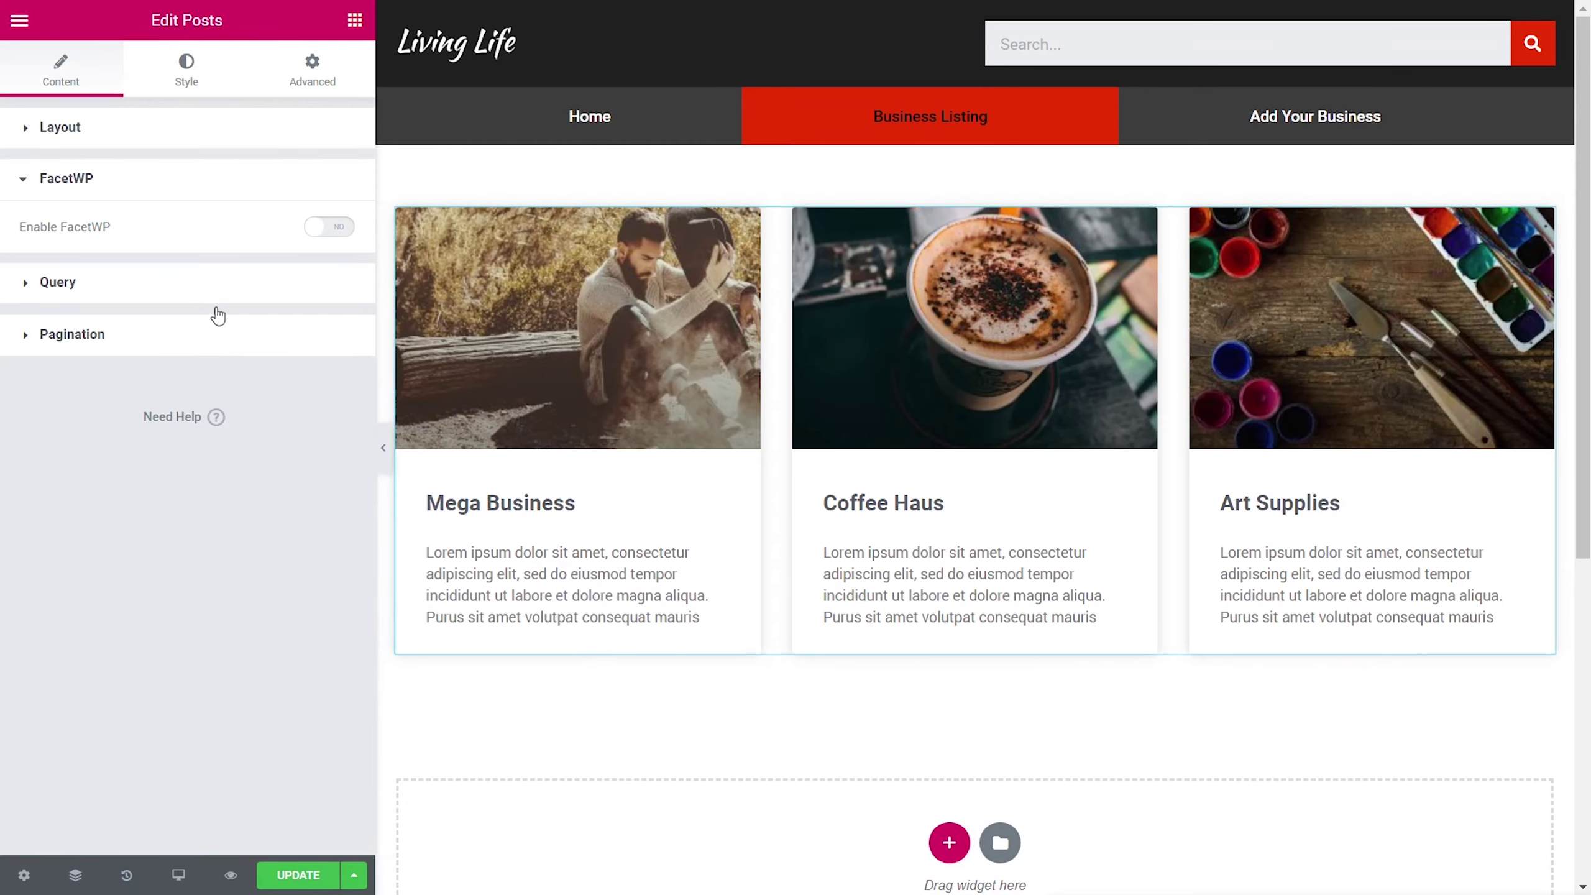
{"action": "left_click", "coordinate": [335, 227]}
{"action": "left_click", "coordinate": [289, 880]}
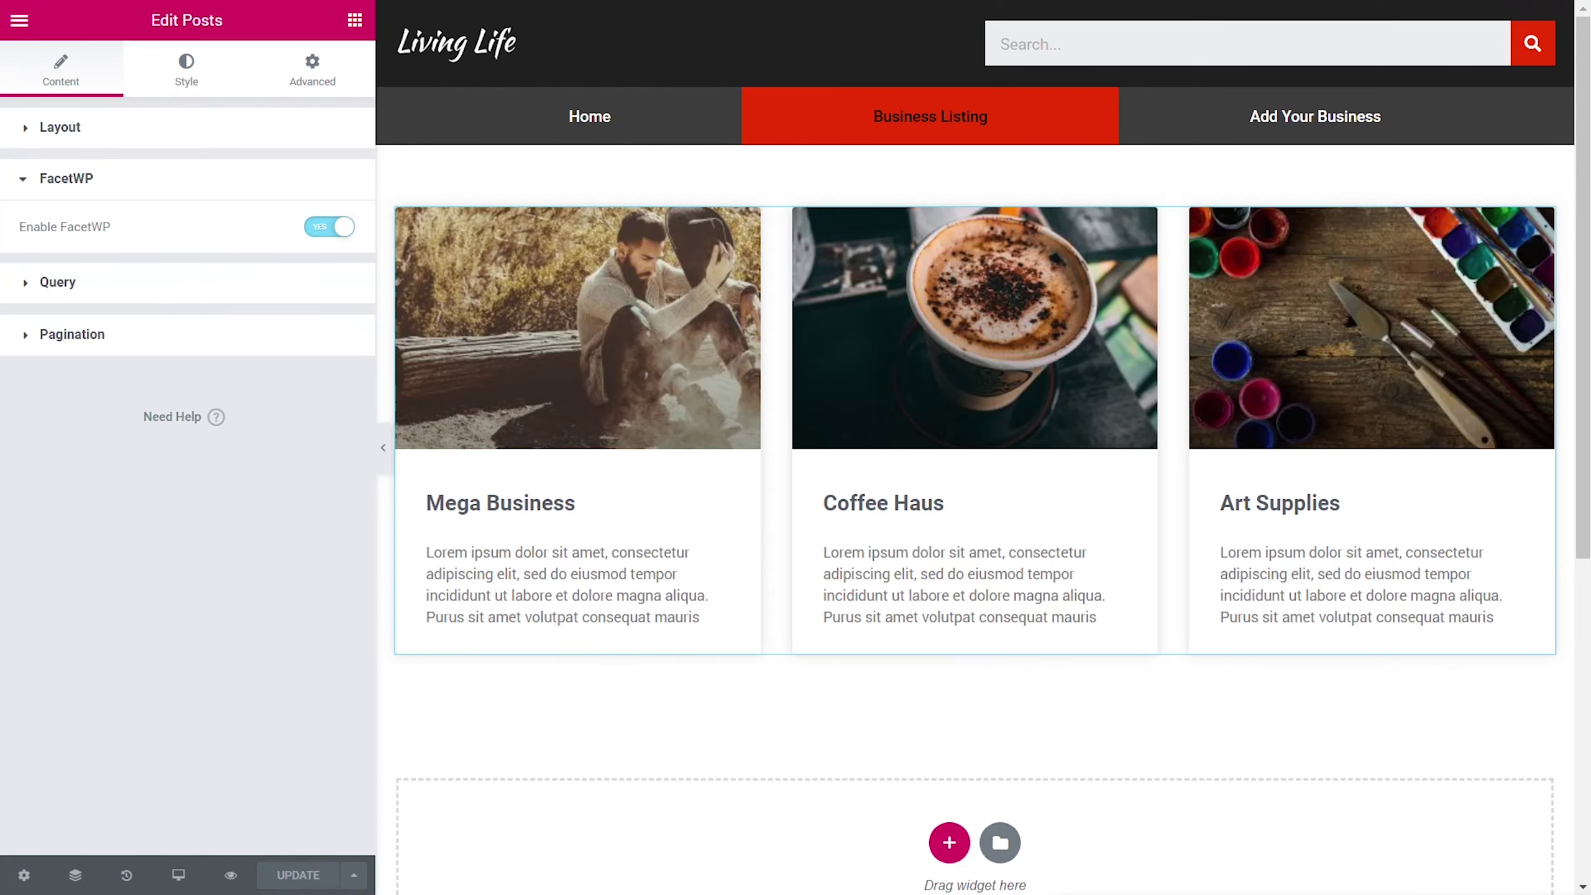
{"action": "left_click", "coordinate": [19, 20]}
{"action": "left_click", "coordinate": [128, 560]}
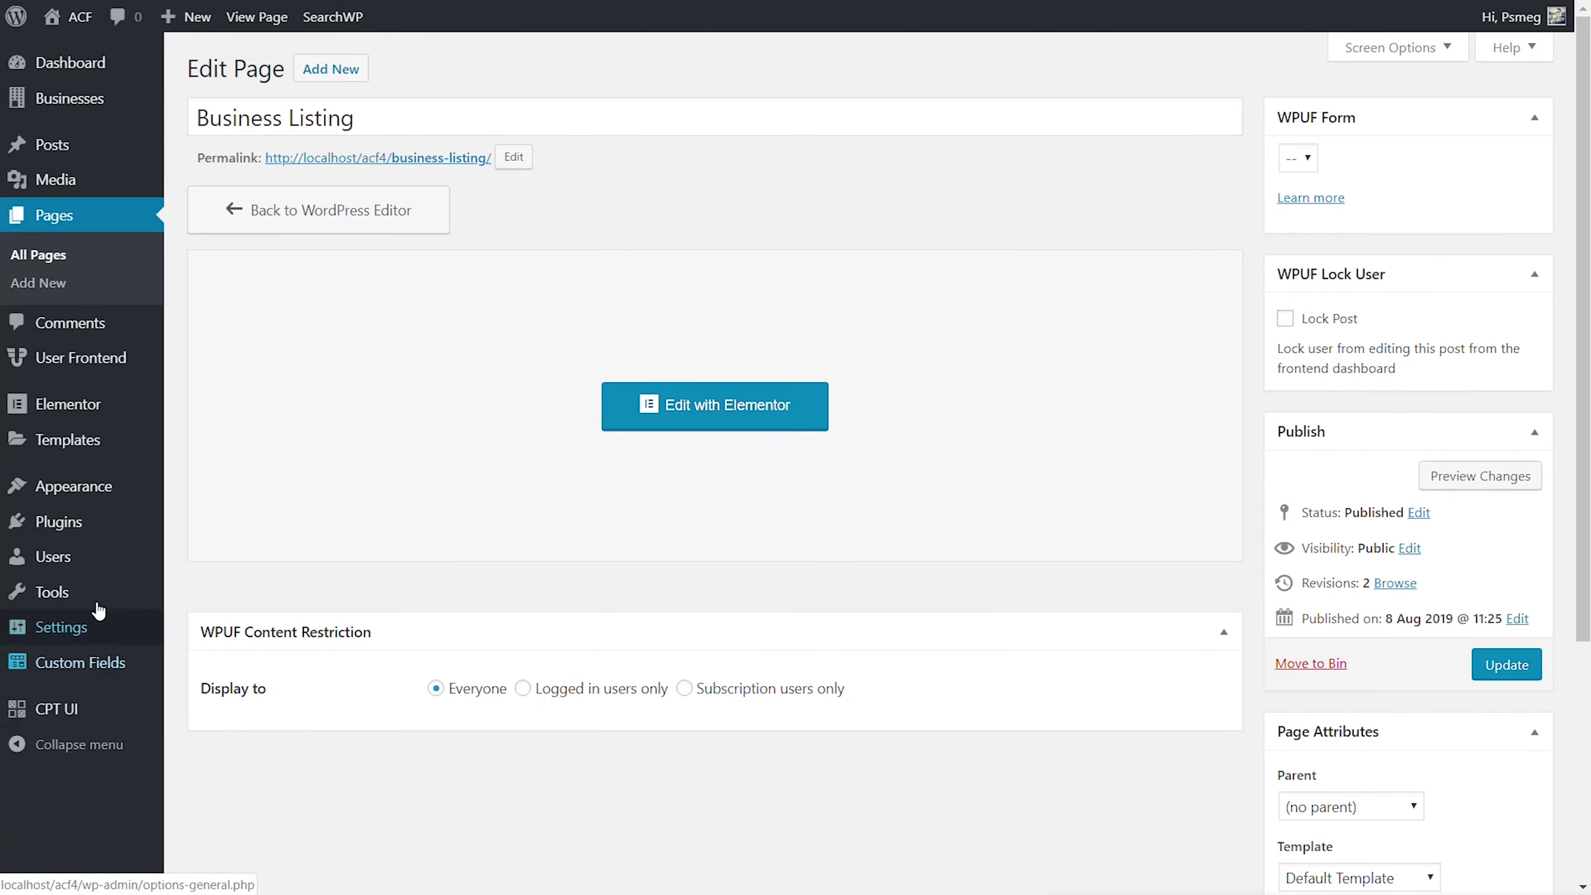
Step: Search the plugin directory for "ele custom skin", then install and activate Elementor Custom Skin
{"action": "mouse_move", "coordinate": [162, 530]}
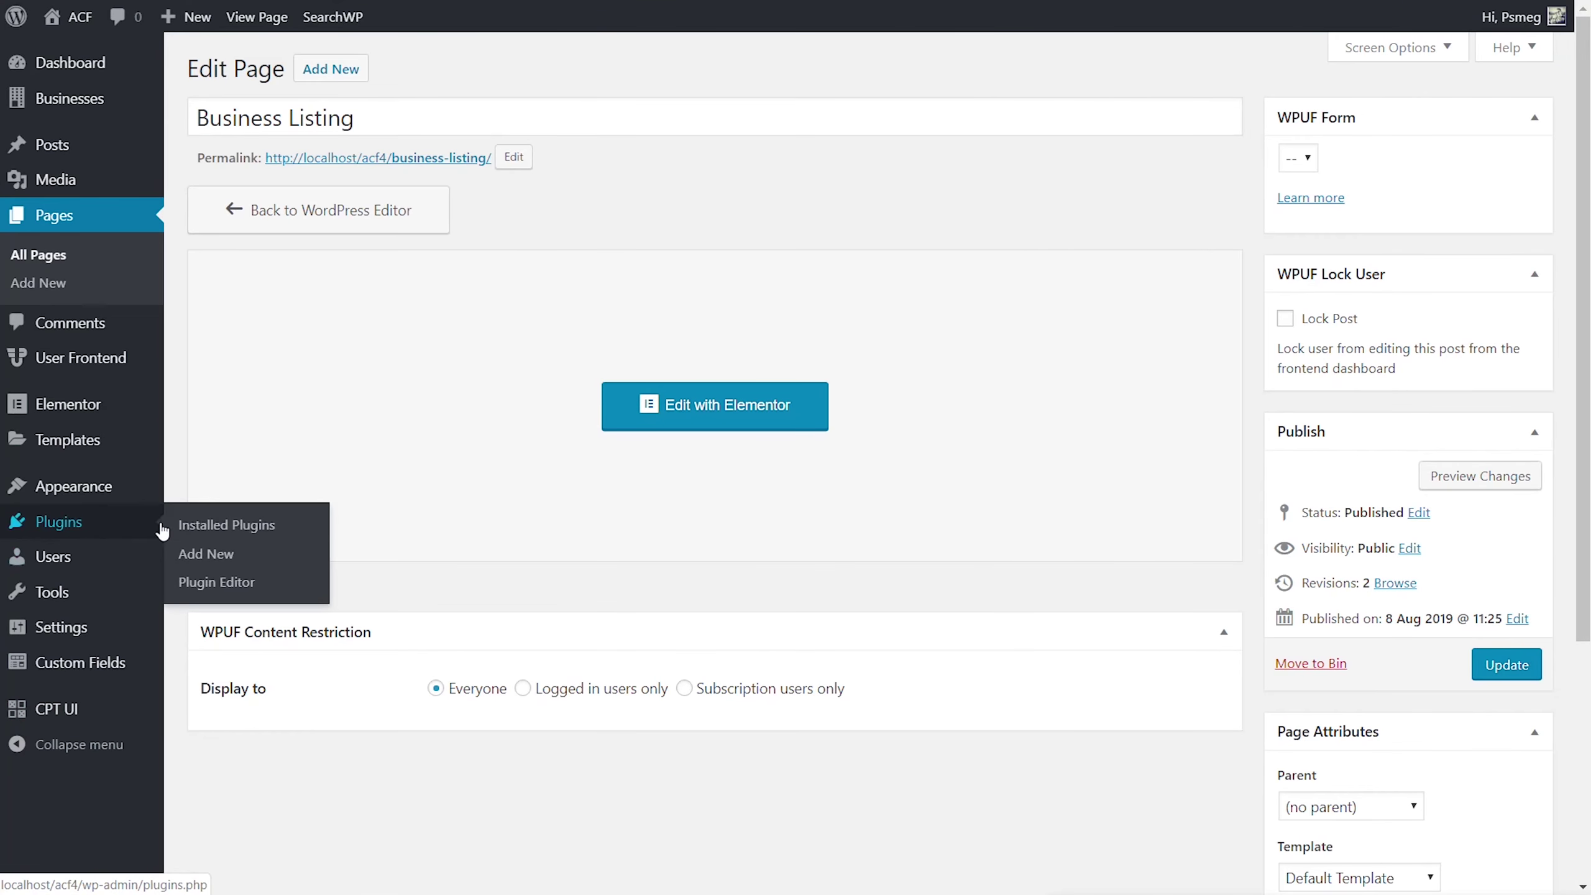
{"action": "left_click", "coordinate": [224, 555]}
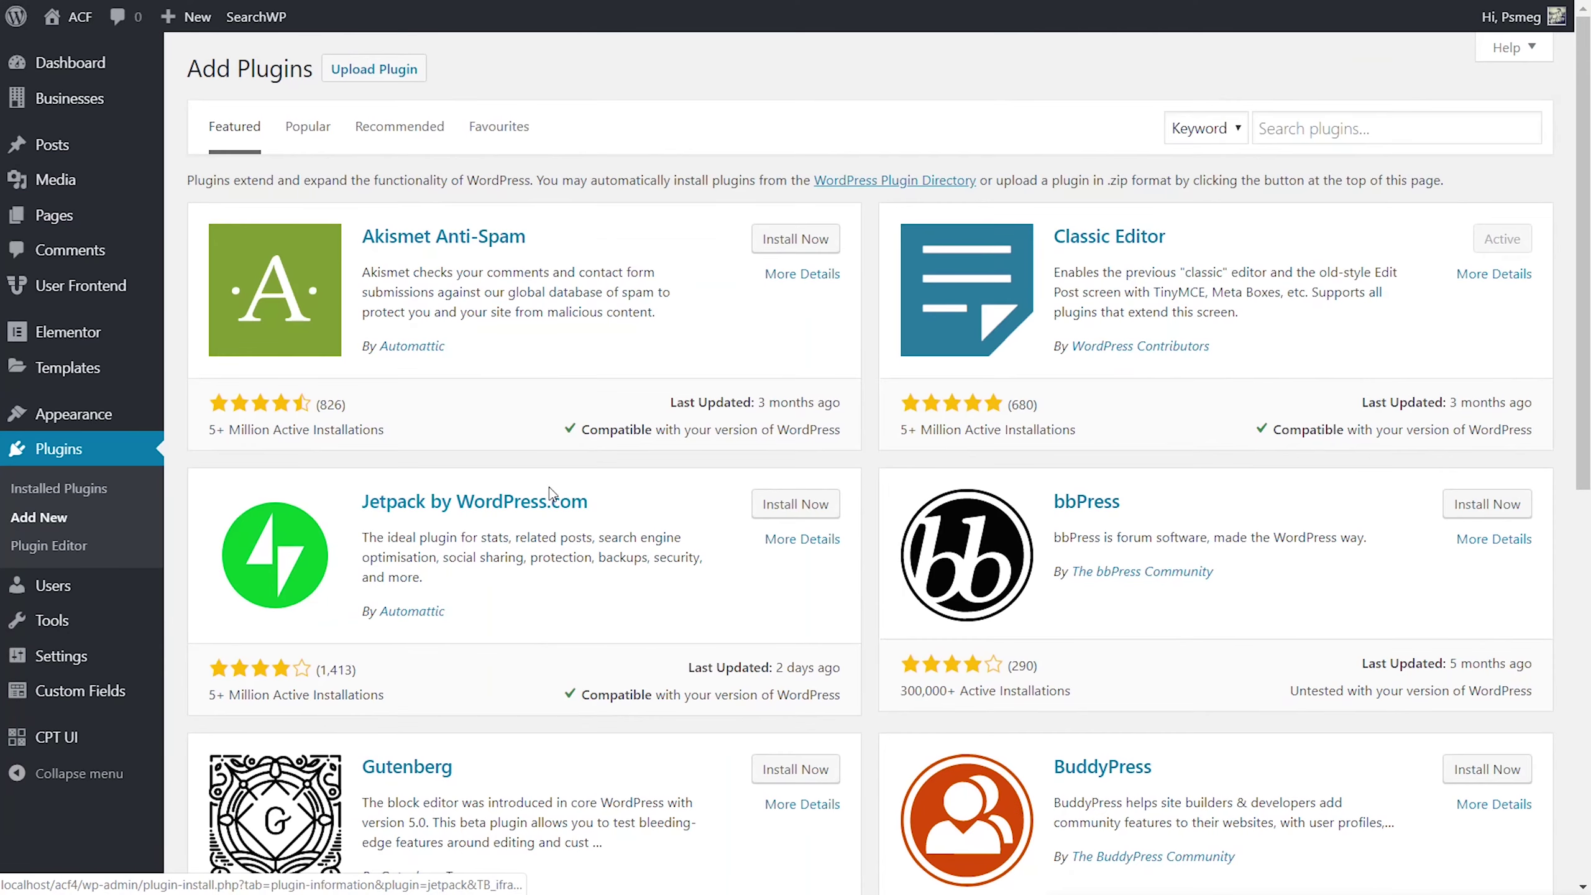
{"action": "left_click", "coordinate": [1326, 131]}
{"action": "type", "text": "ele custom skin"}
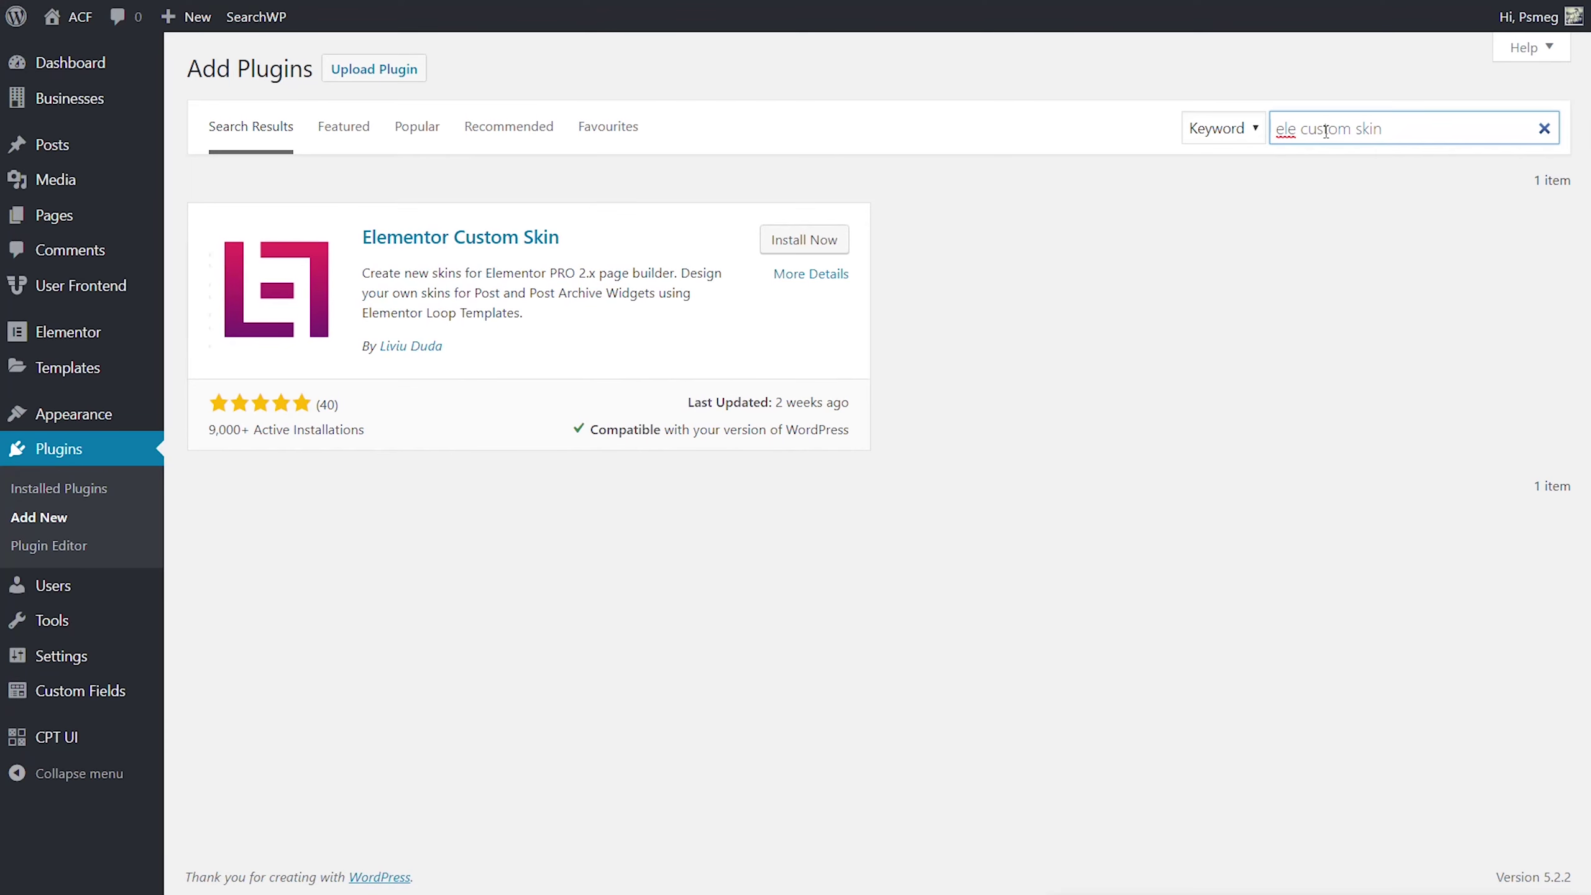
{"action": "left_click", "coordinate": [814, 244]}
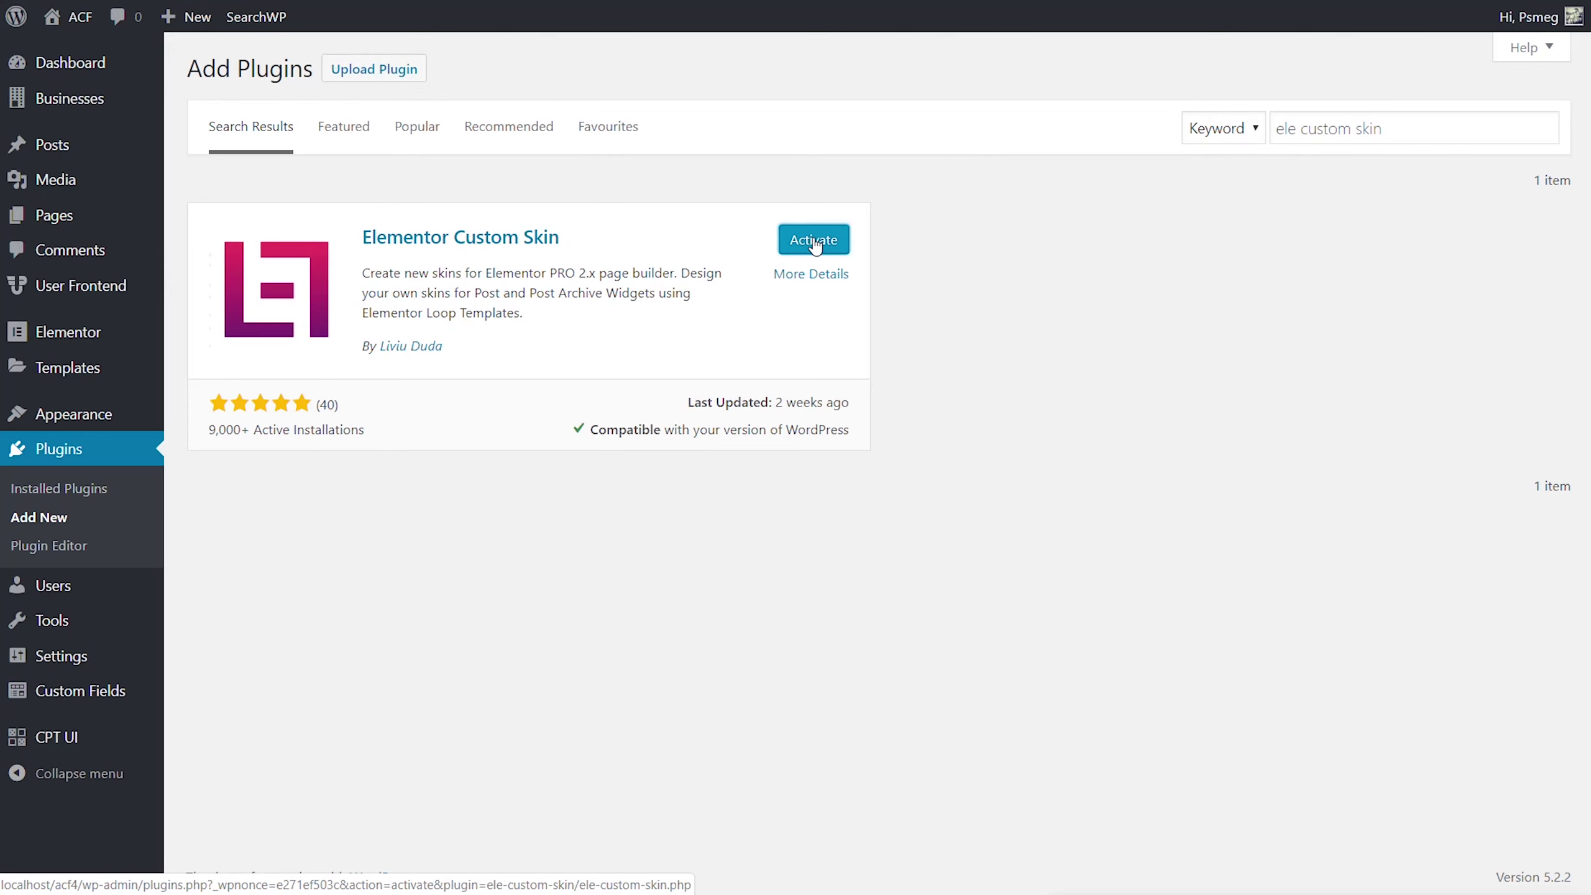
{"action": "left_click", "coordinate": [815, 242]}
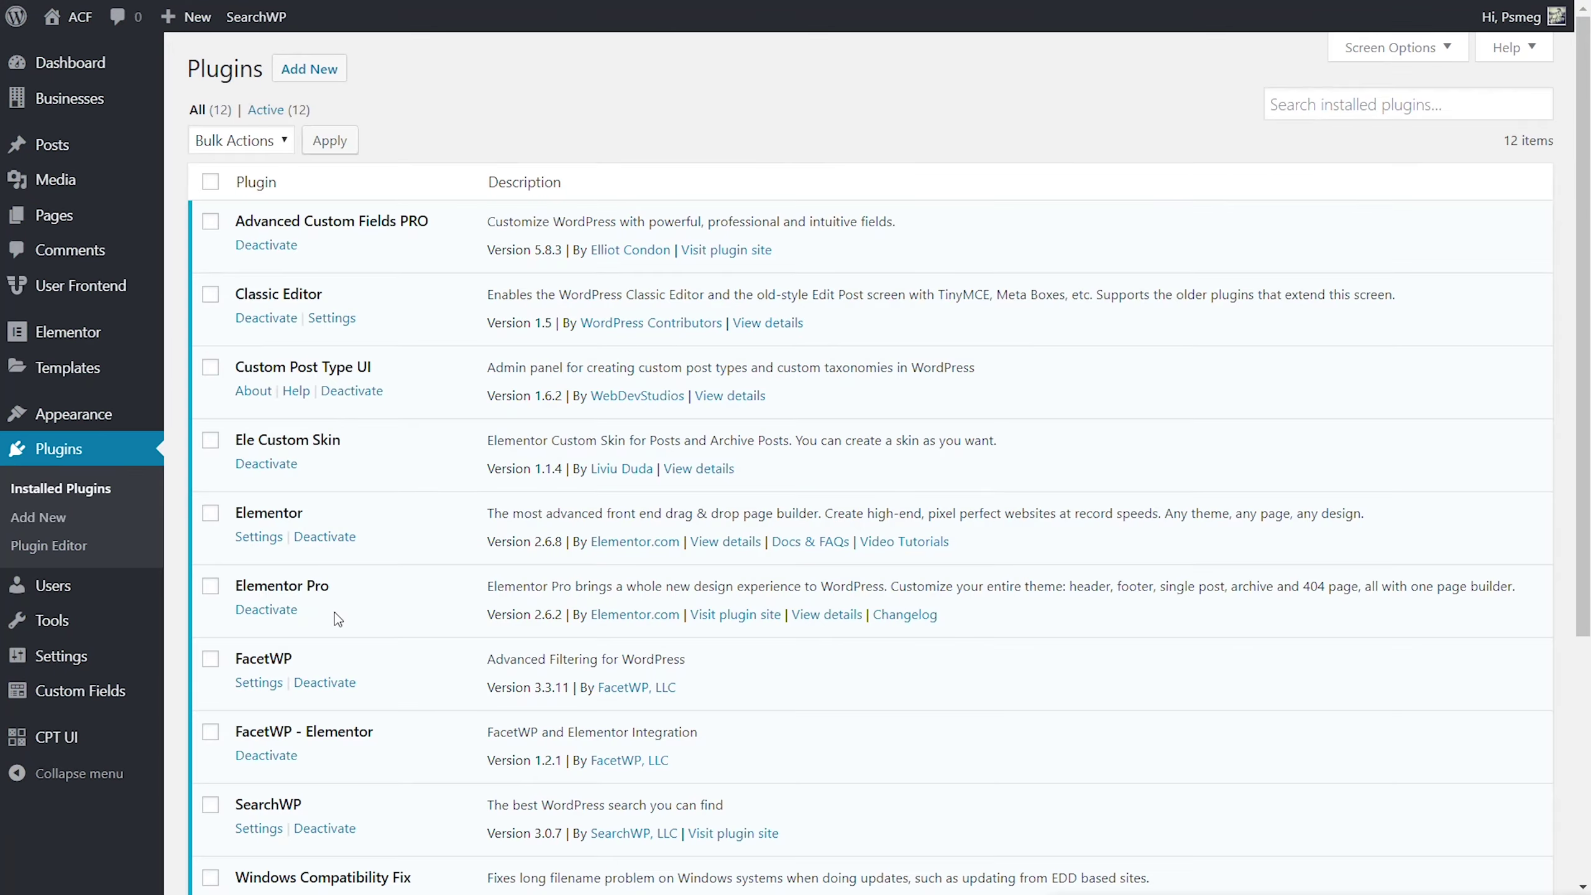
Step: Open the Loop templates in the Theme Builder
{"action": "mouse_move", "coordinate": [68, 368]}
{"action": "left_click", "coordinate": [210, 425]}
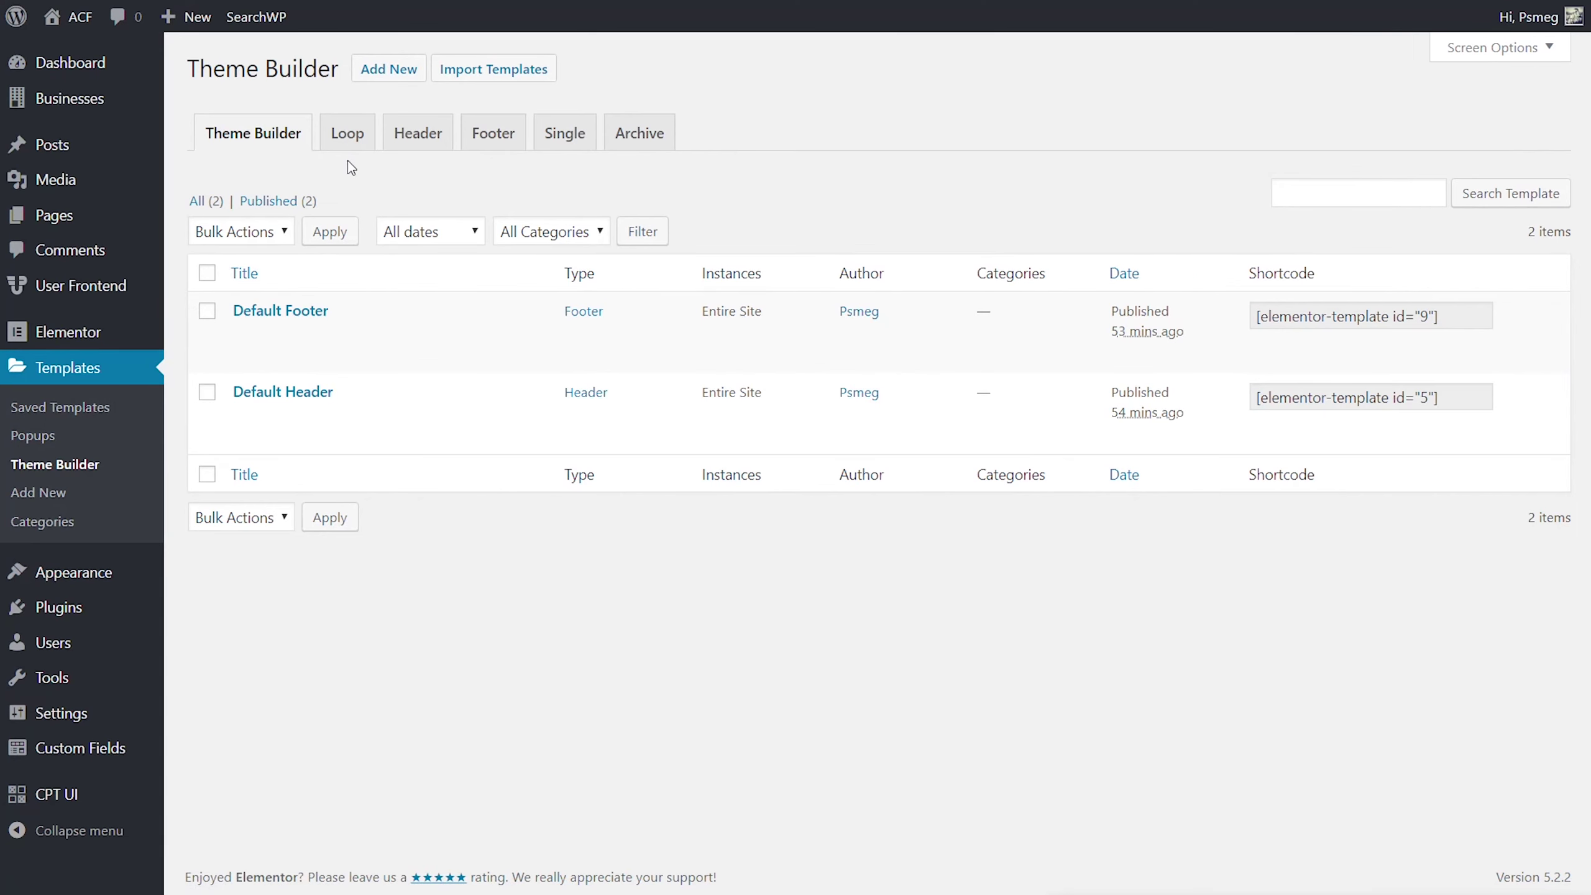
{"action": "left_click", "coordinate": [347, 134]}
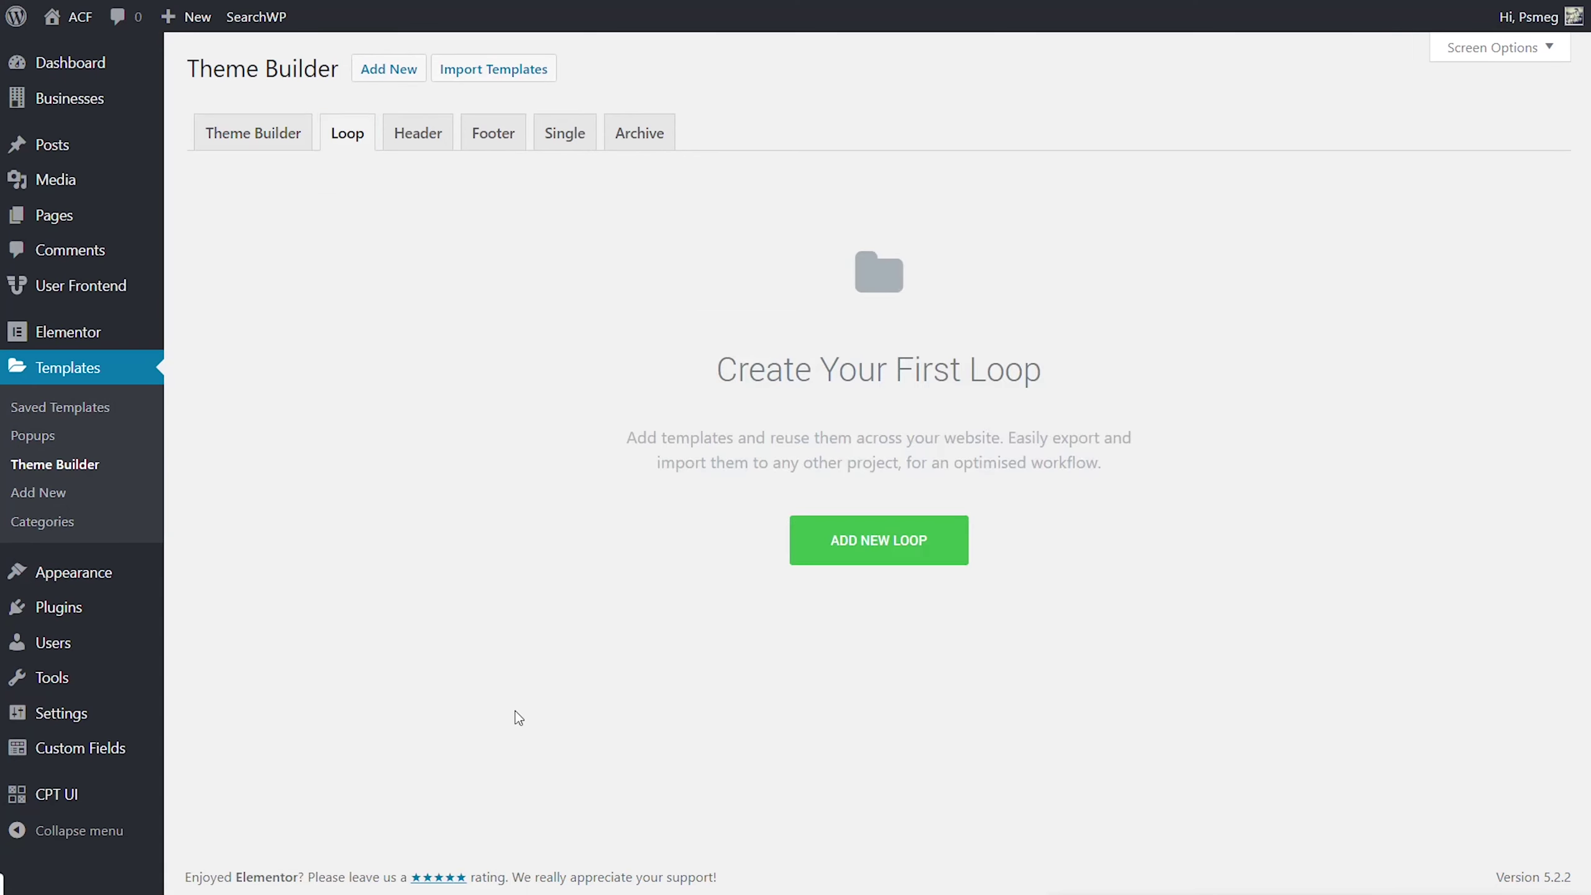
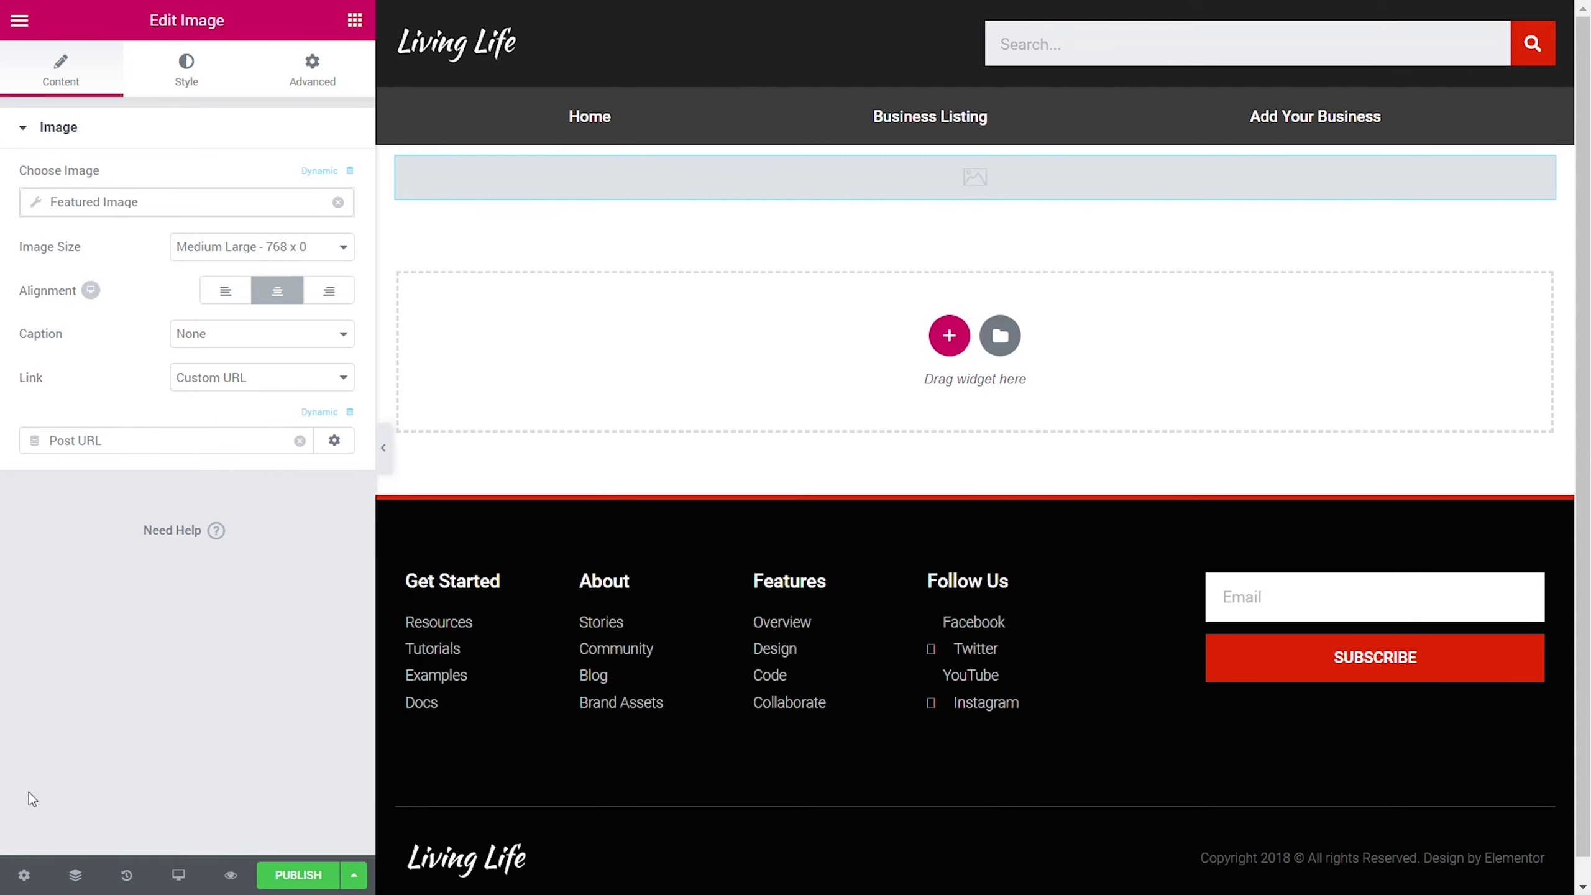
Step: Set the loop's dynamic content preview to the Business entry Art Supplies and apply the preview
{"action": "left_click", "coordinate": [23, 875]}
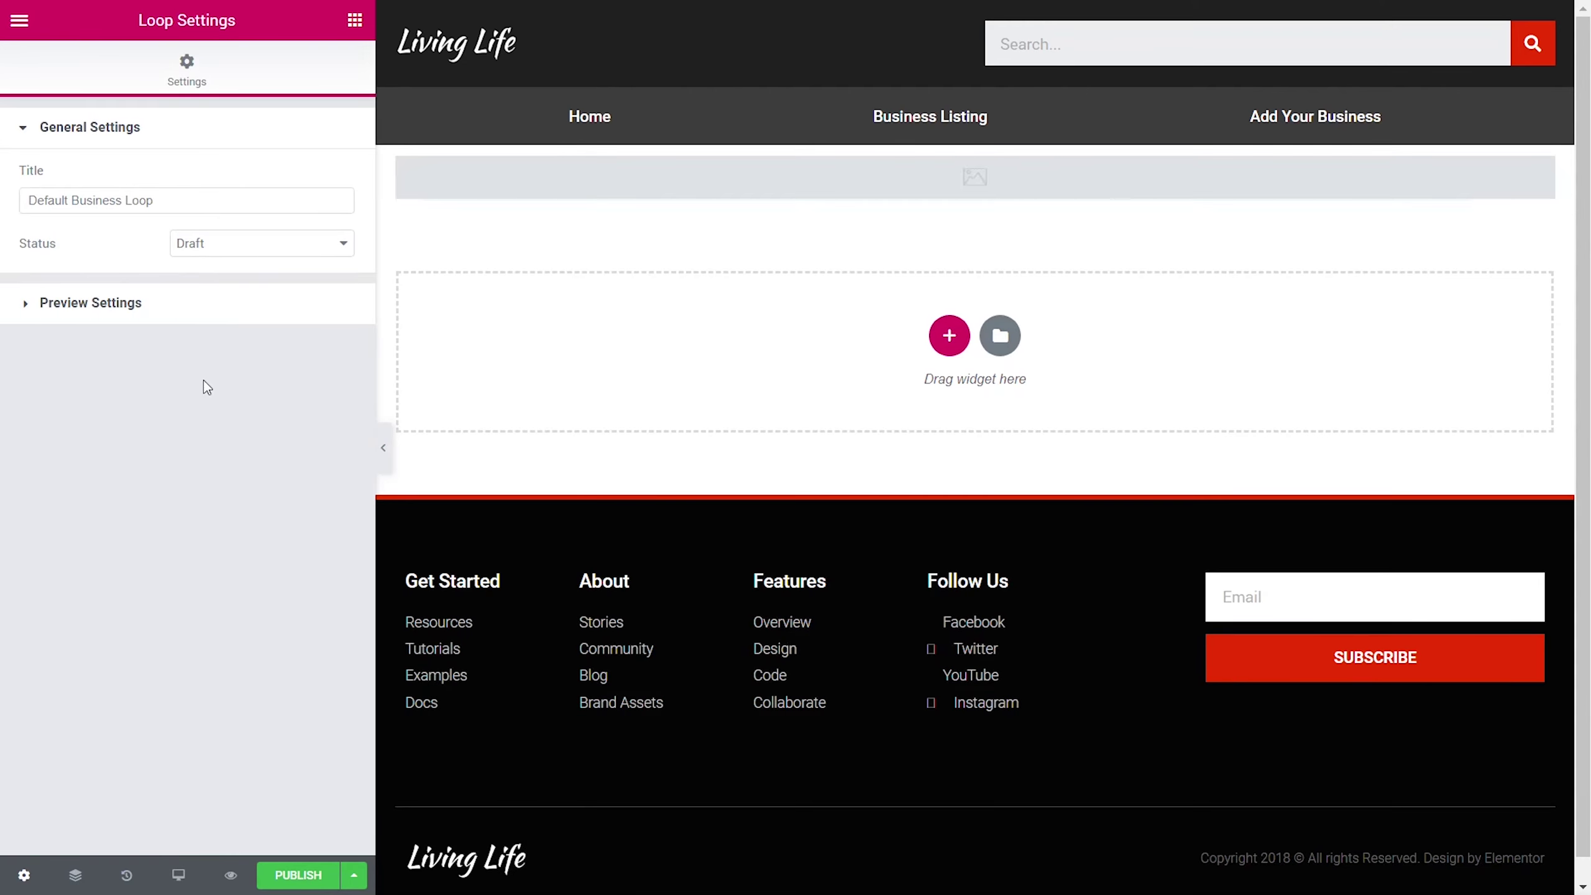
{"action": "left_click", "coordinate": [126, 317]}
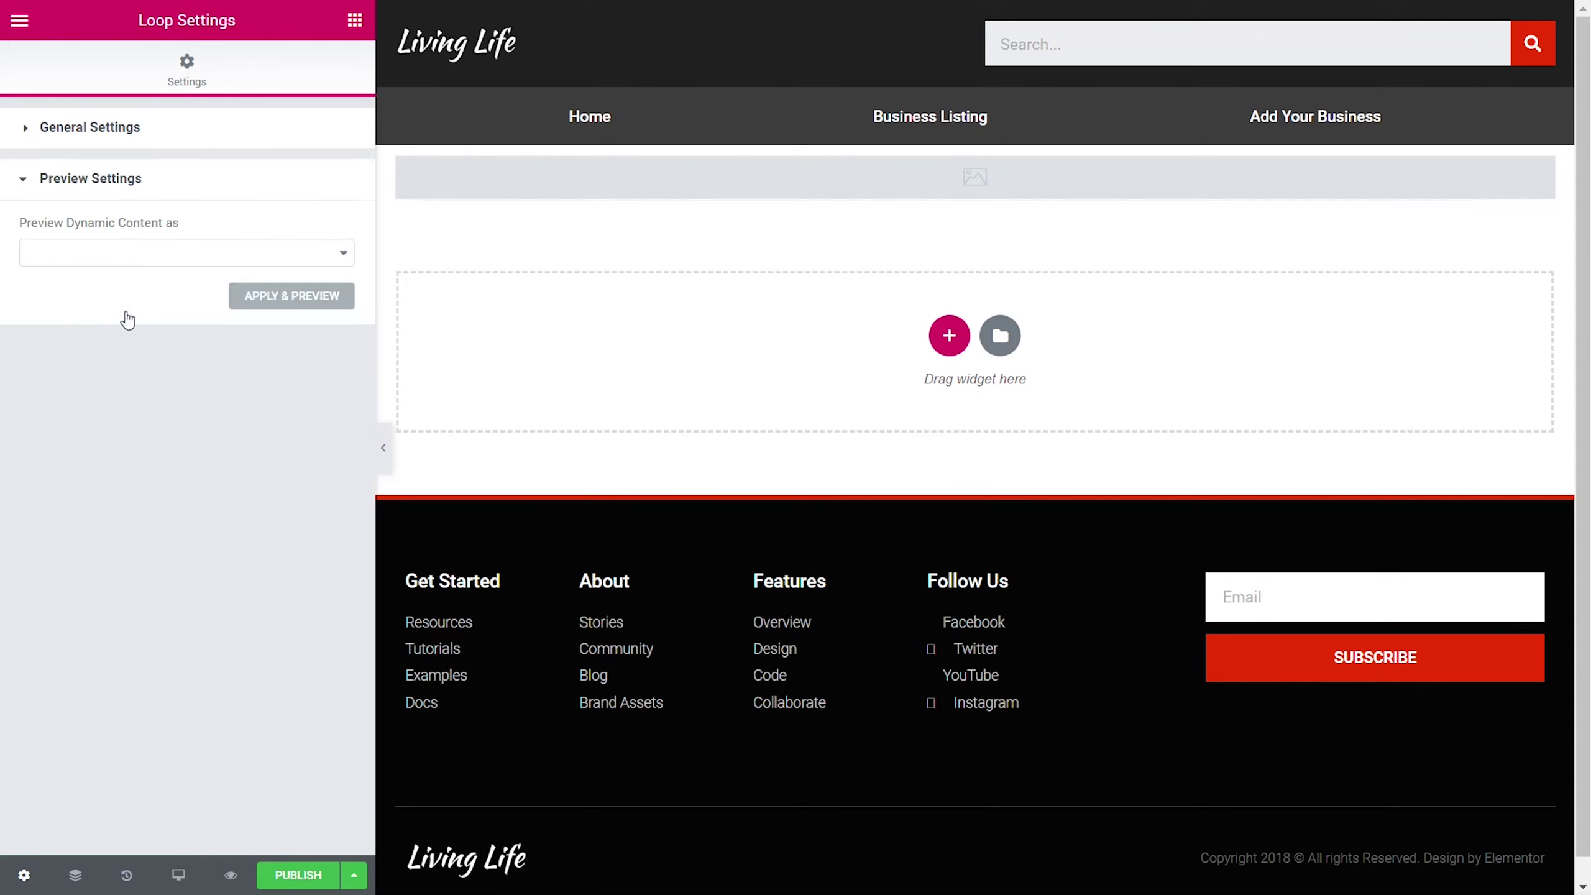
{"action": "left_click", "coordinate": [120, 256]}
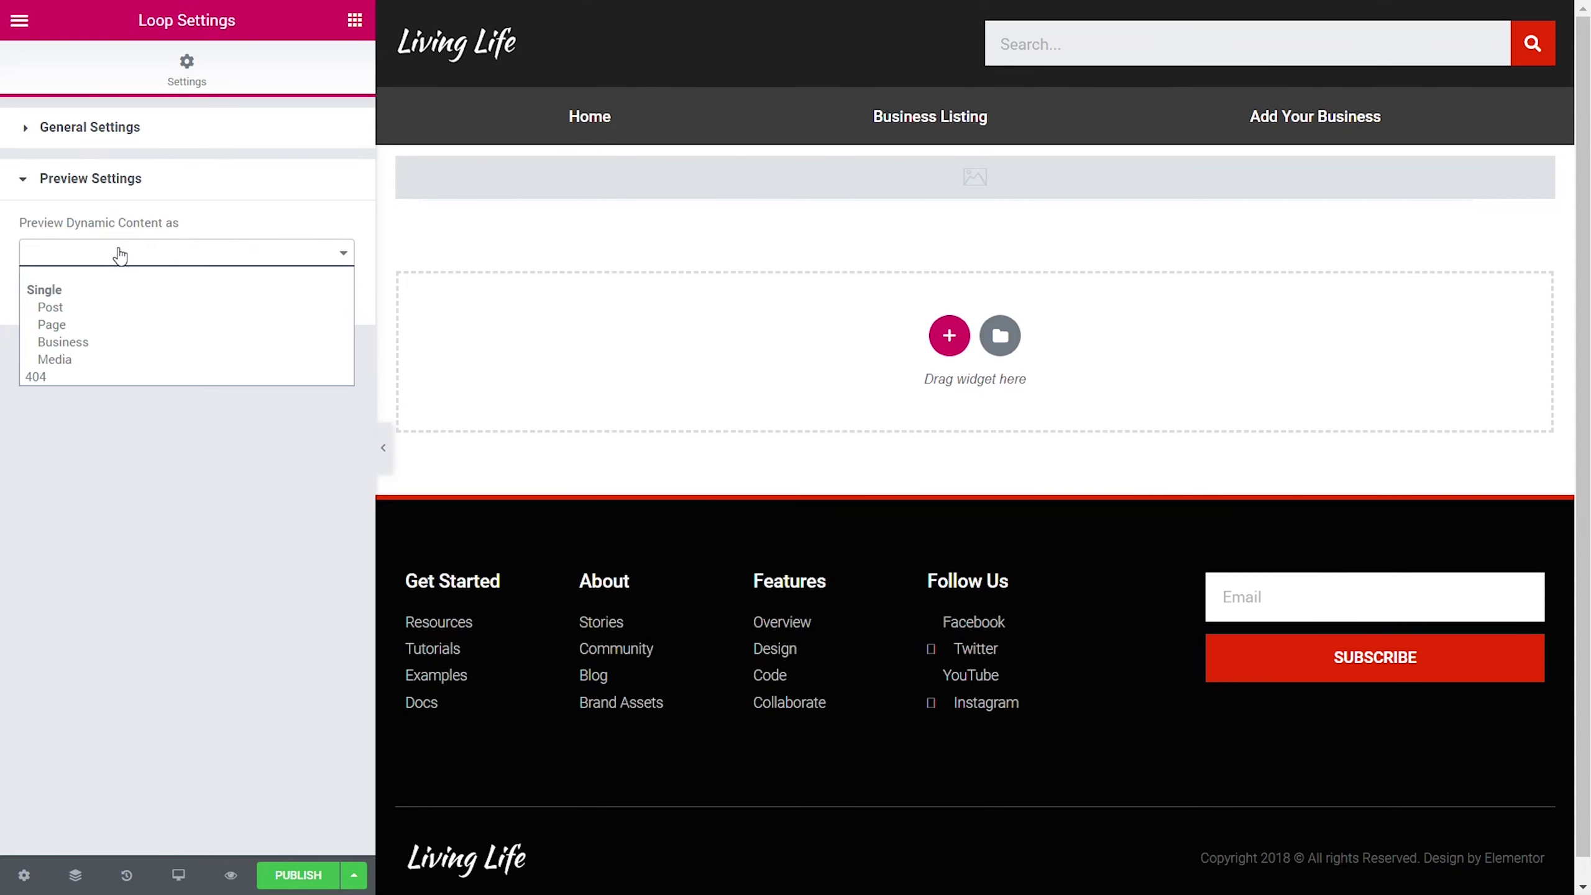
{"action": "left_click", "coordinate": [81, 352]}
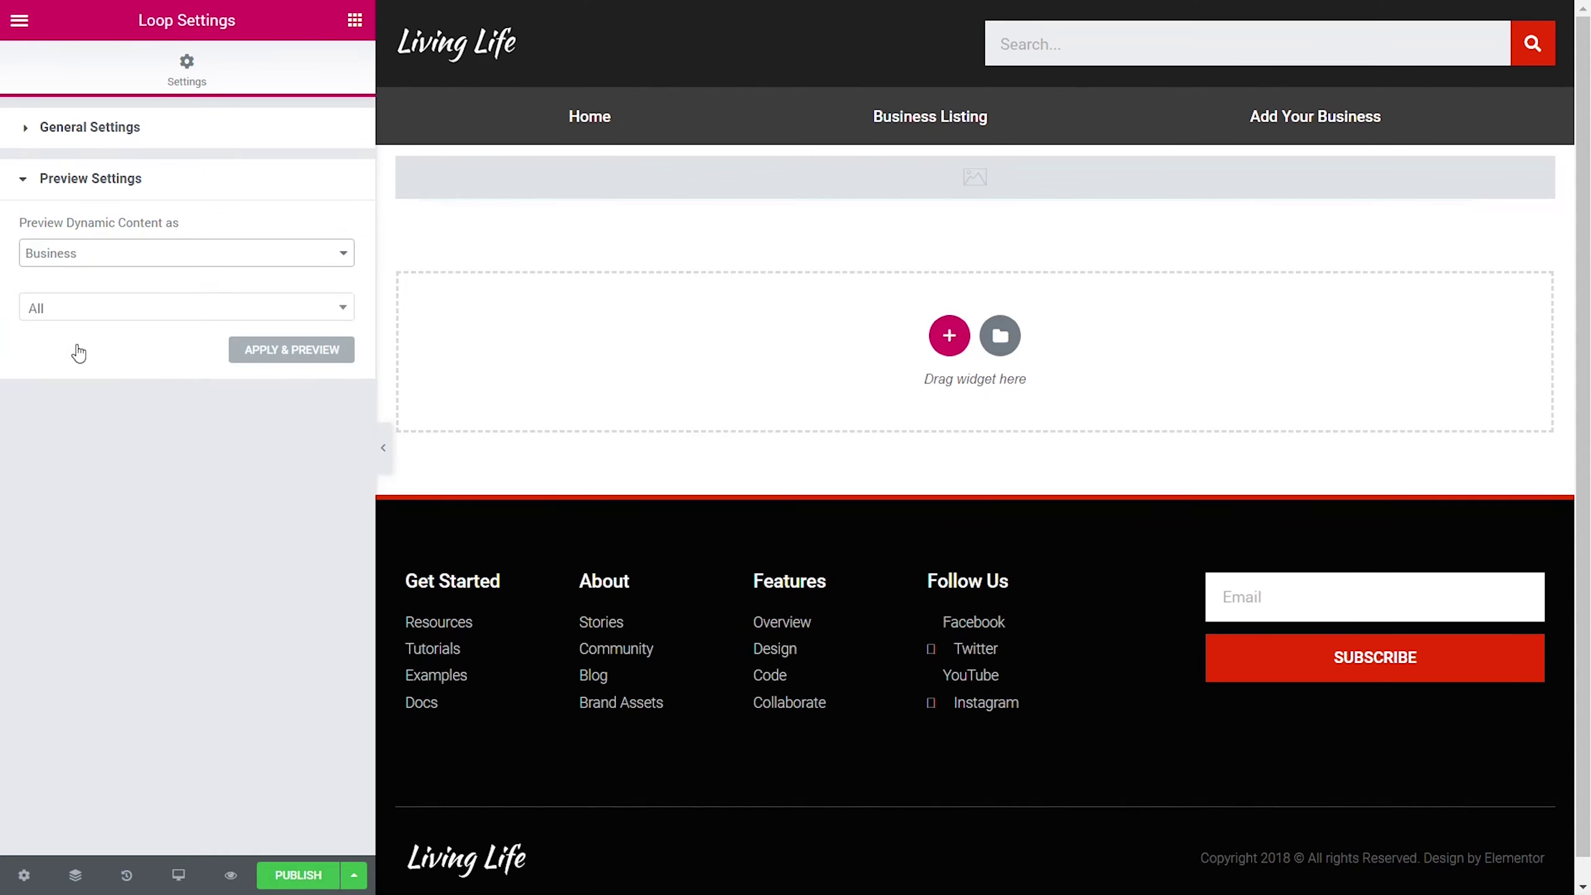
{"action": "left_click", "coordinate": [129, 311]}
{"action": "type", "text": "art"}
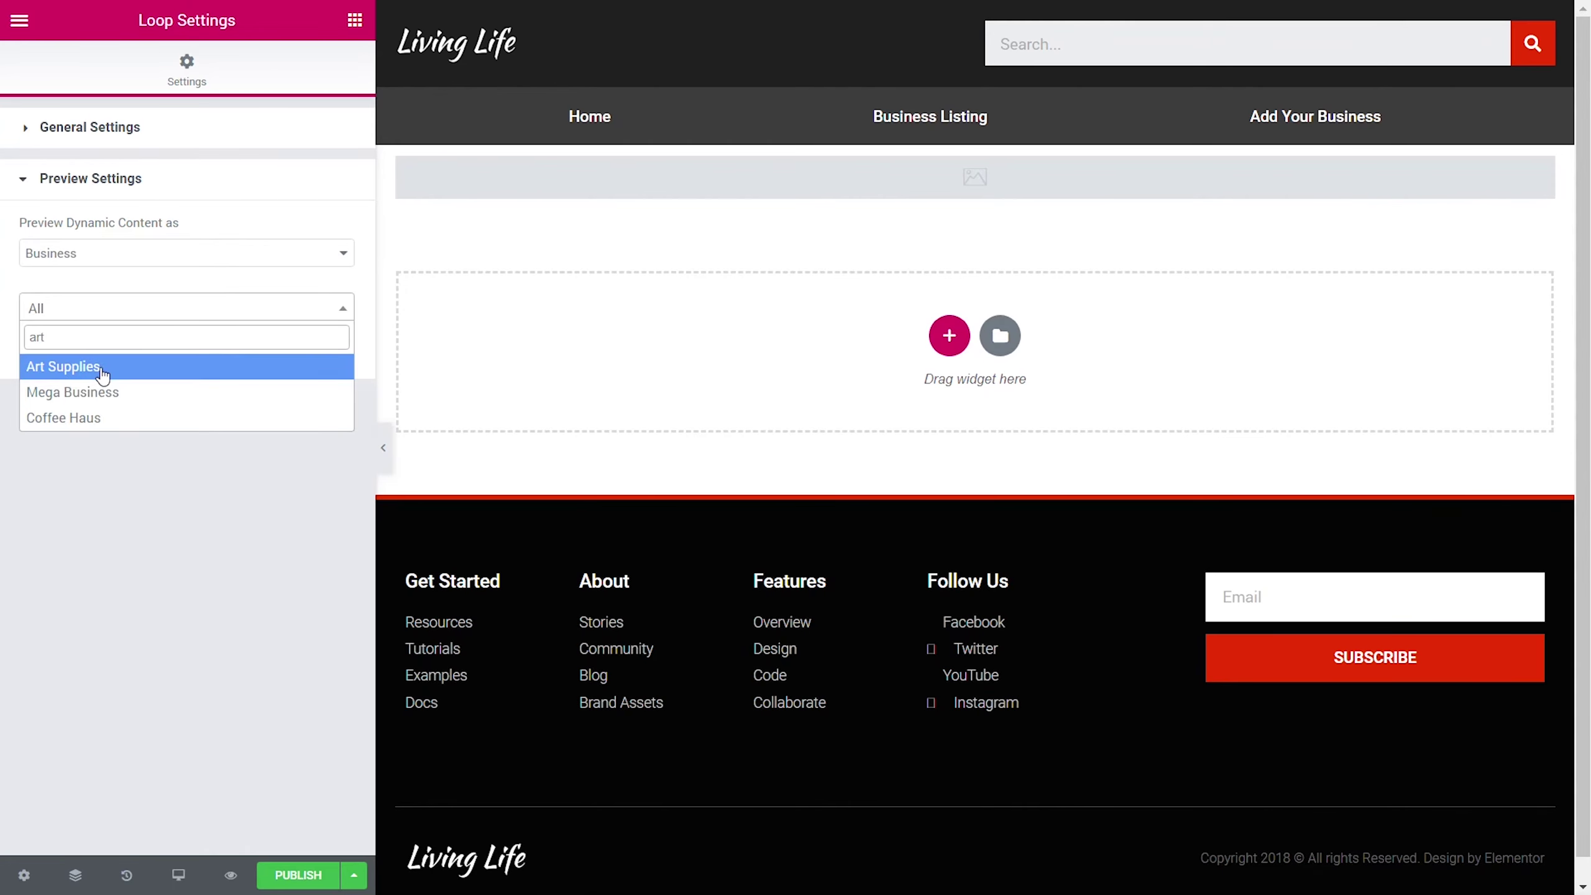
{"action": "left_click", "coordinate": [98, 367]}
{"action": "left_click", "coordinate": [288, 364]}
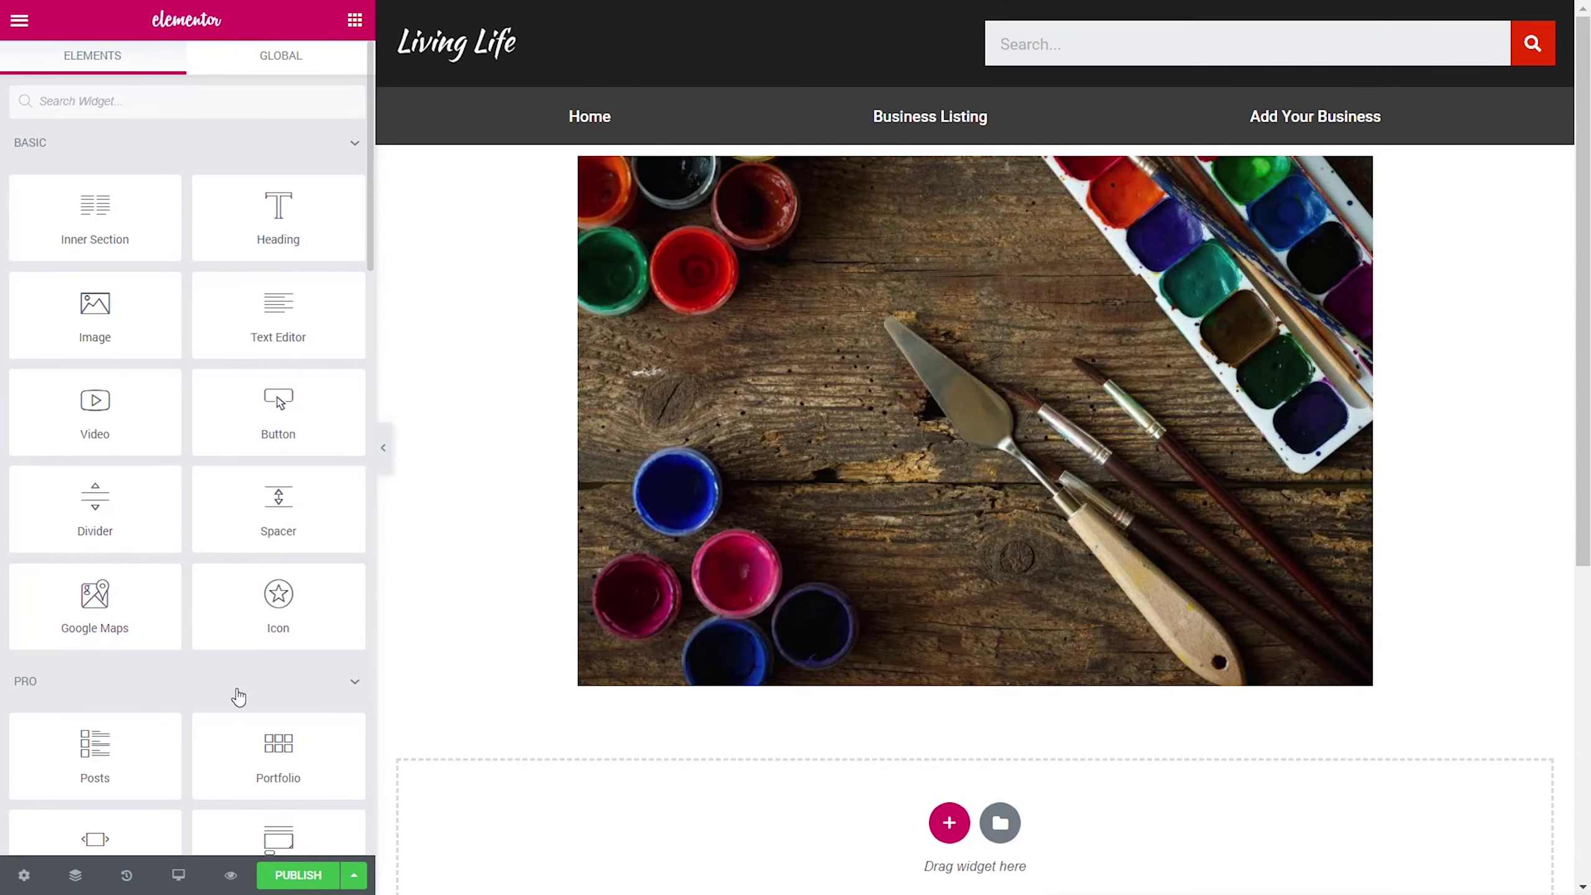
{"action": "left_click", "coordinate": [1156, 345]}
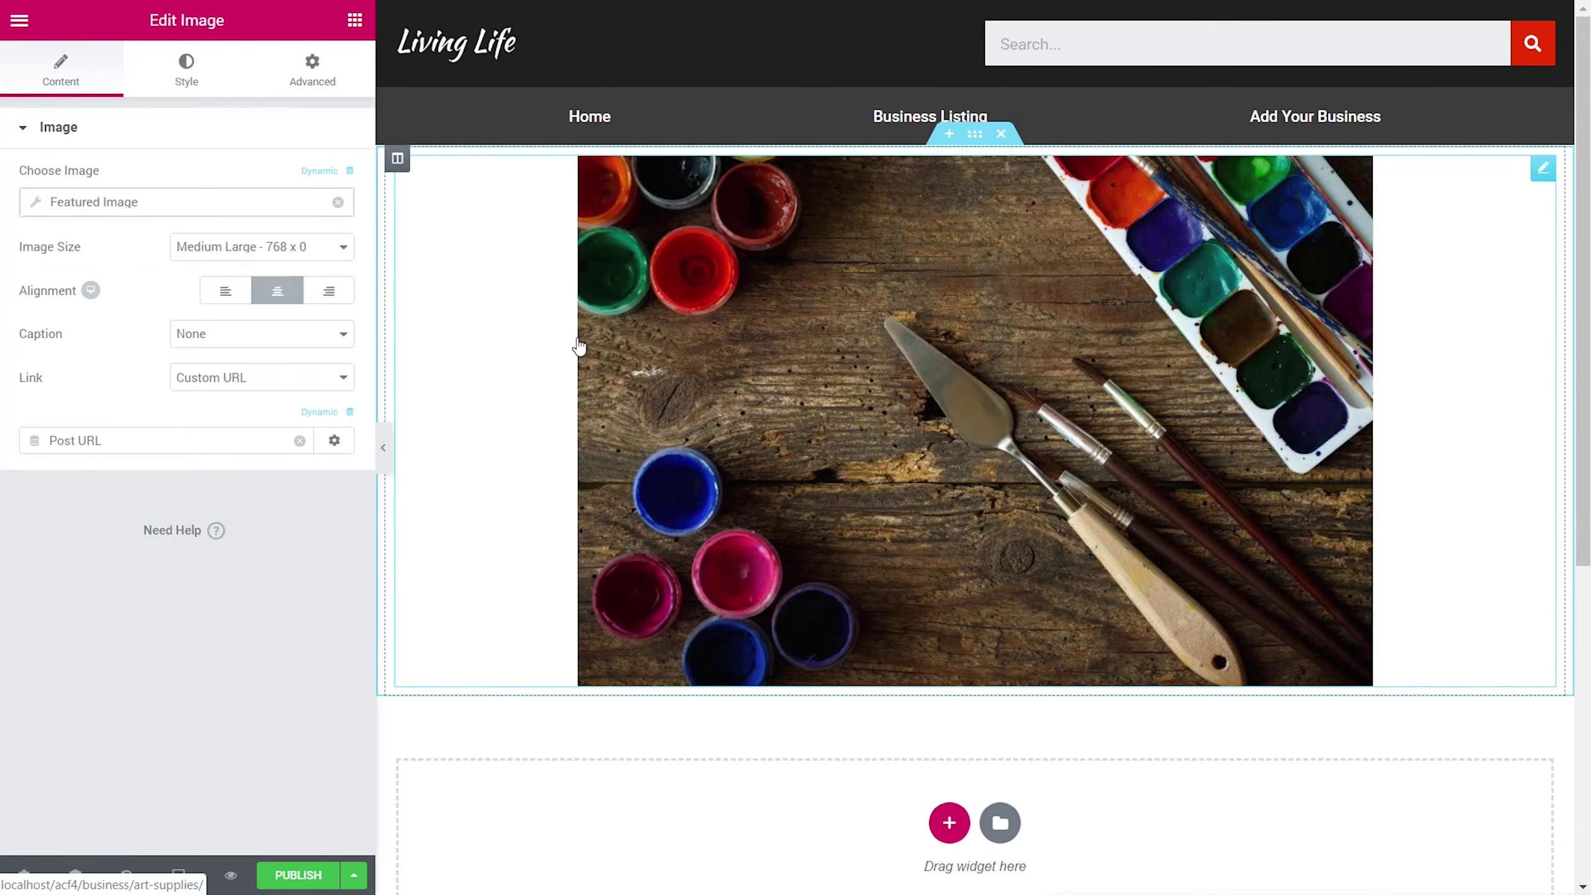
{"action": "left_click", "coordinate": [312, 259]}
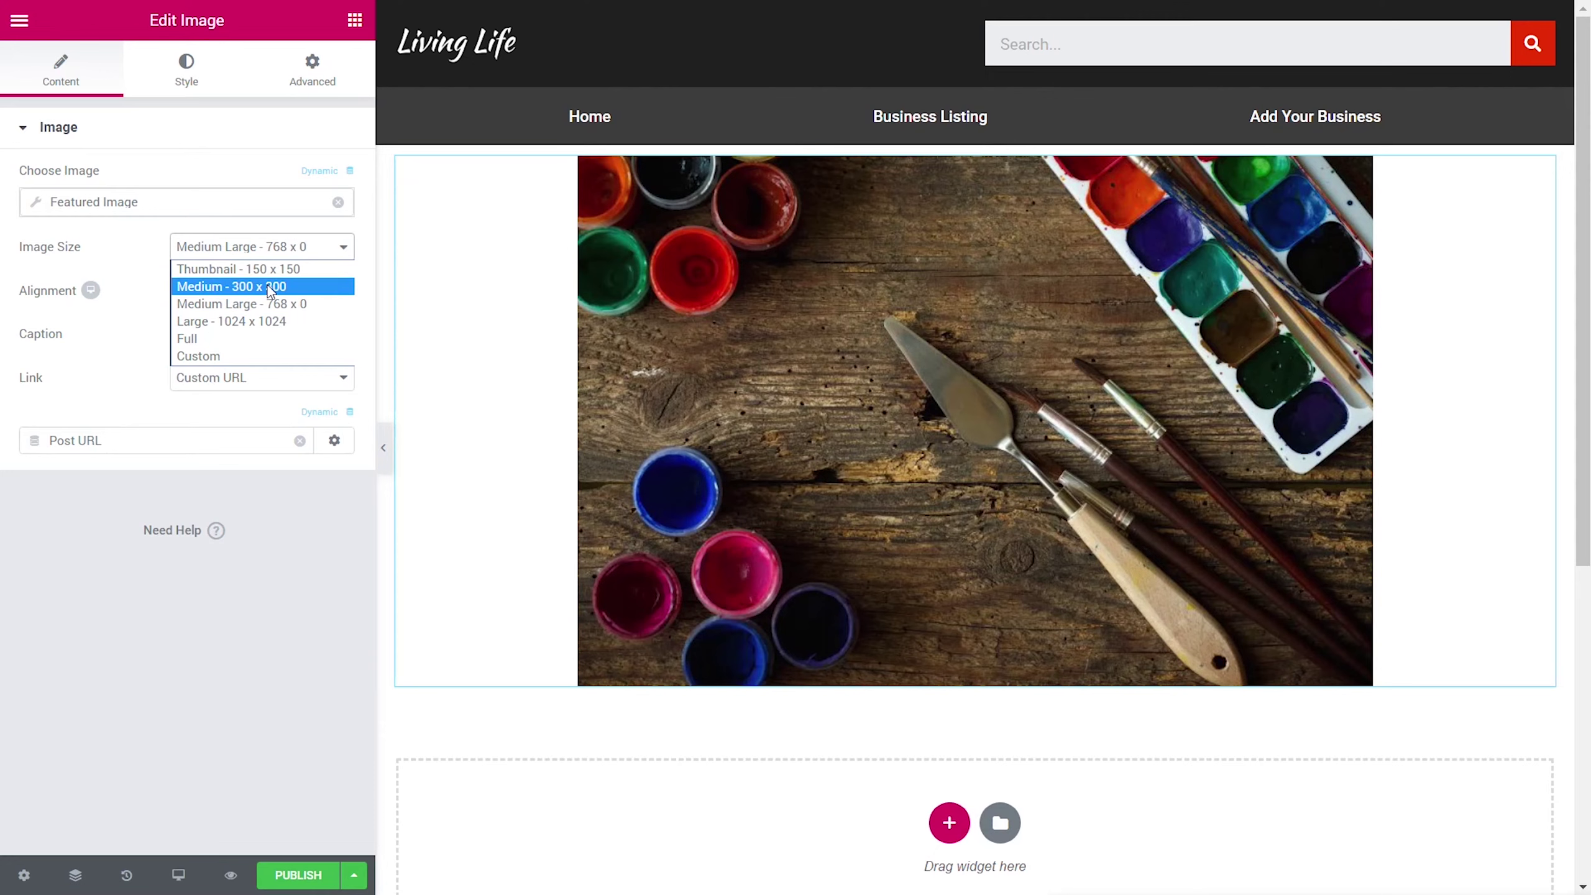
{"action": "left_click", "coordinate": [189, 703]}
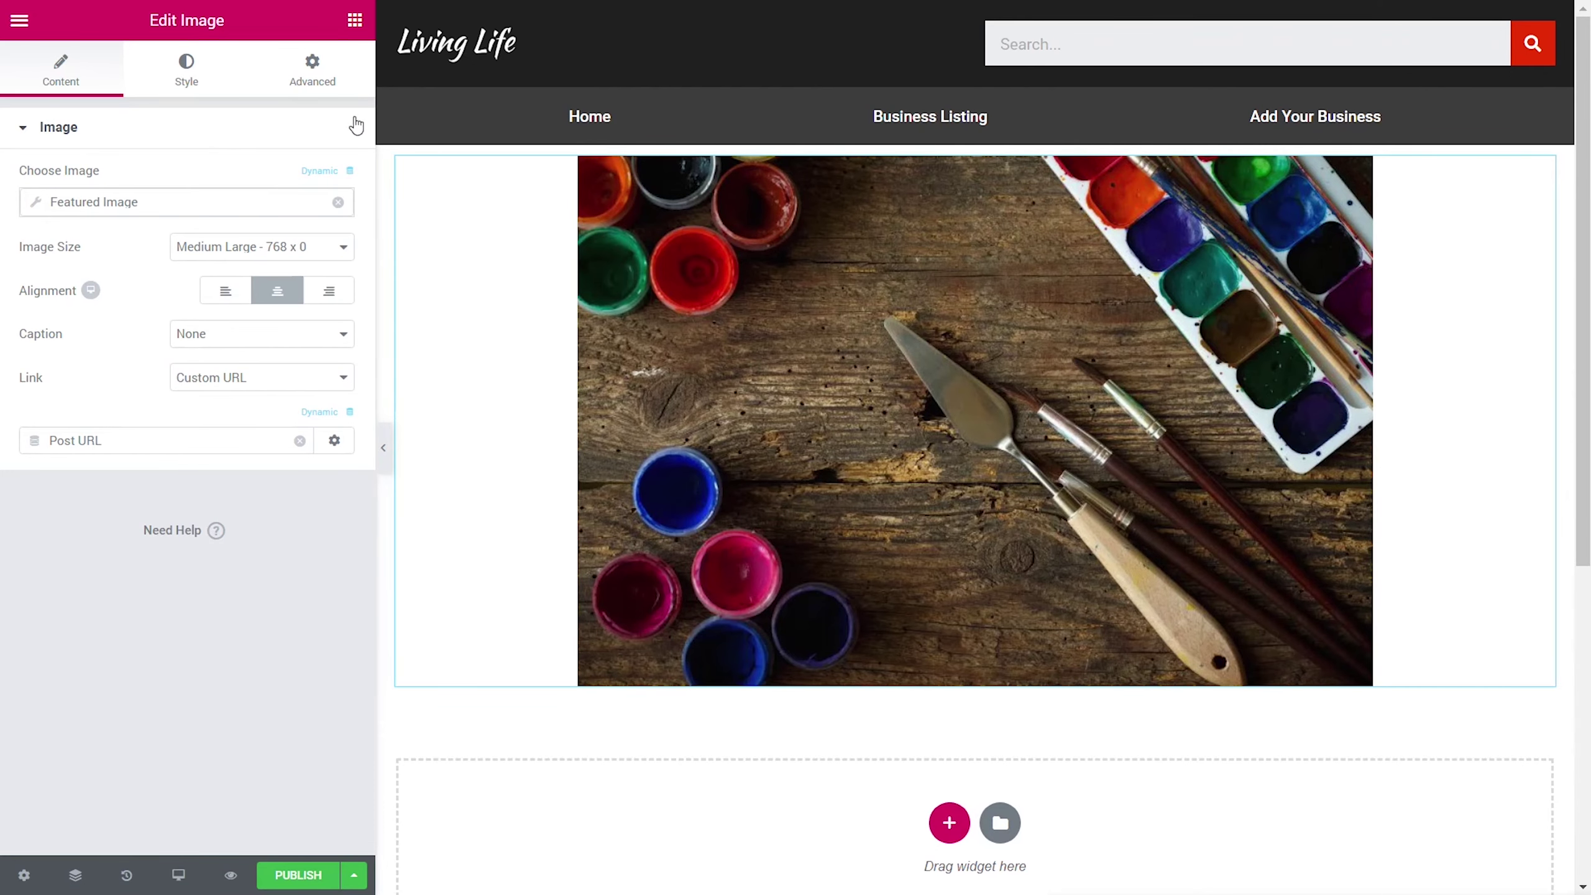
Step: Add a Heading widget below the featured image and set its title to the dynamic Post Title
{"action": "left_click", "coordinate": [354, 20]}
{"action": "left_click_drag", "start_coordinate": [269, 207], "coordinate": [635, 662]}
{"action": "left_click", "coordinate": [334, 171]}
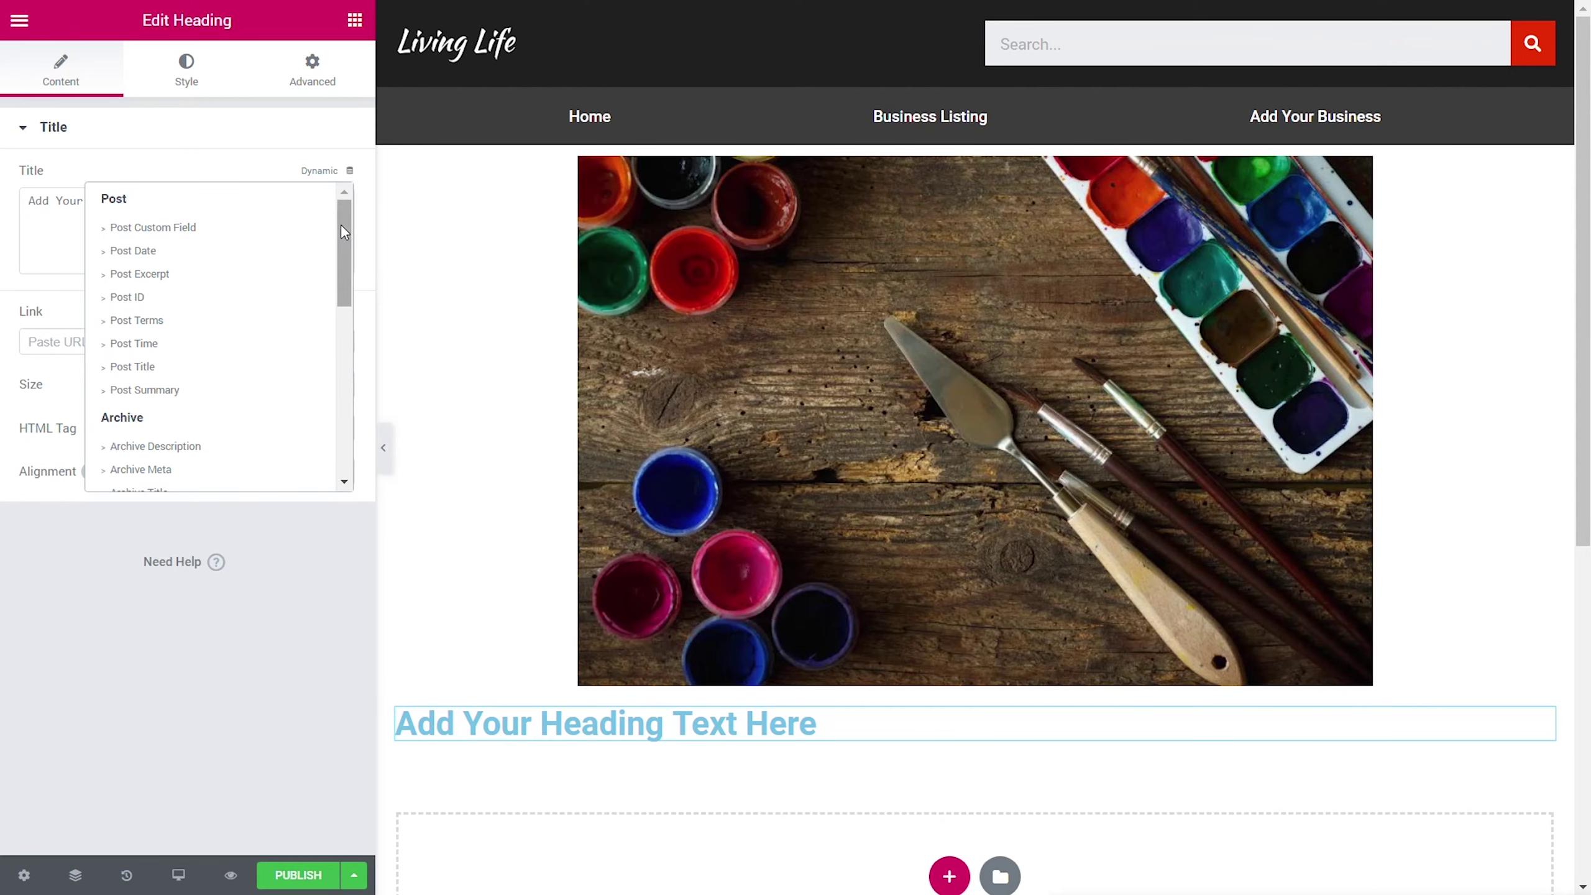
{"action": "mouse_move", "coordinate": [341, 228]}
{"action": "left_mouse_down"}
{"action": "mouse_move", "coordinate": [340, 250]}
{"action": "mouse_move", "coordinate": [345, 223]}
{"action": "left_mouse_up"}
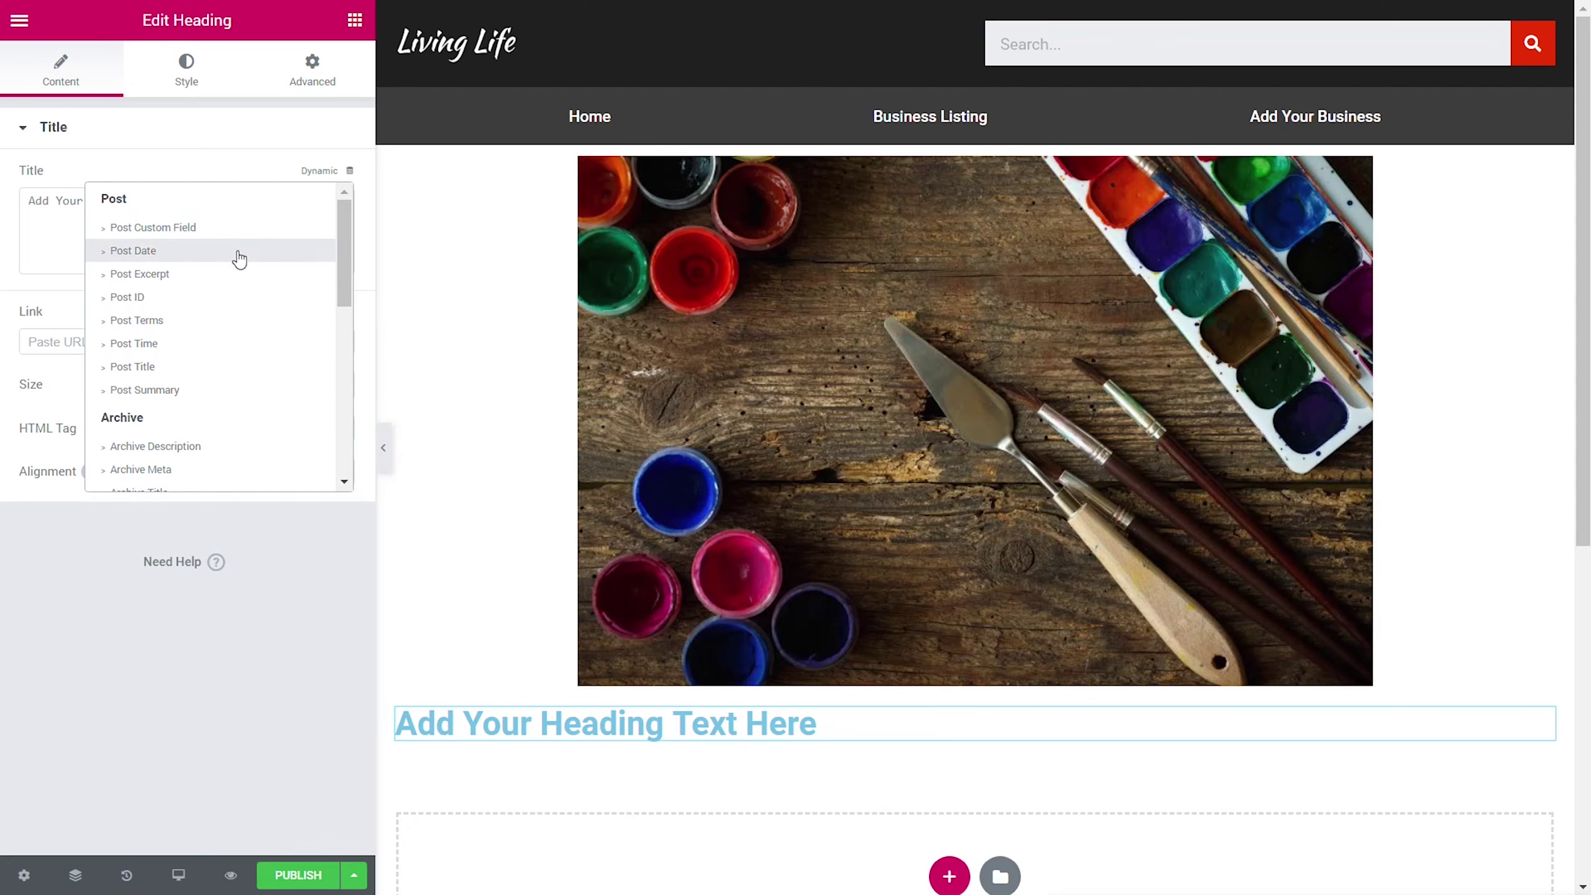
{"action": "left_click", "coordinate": [177, 366]}
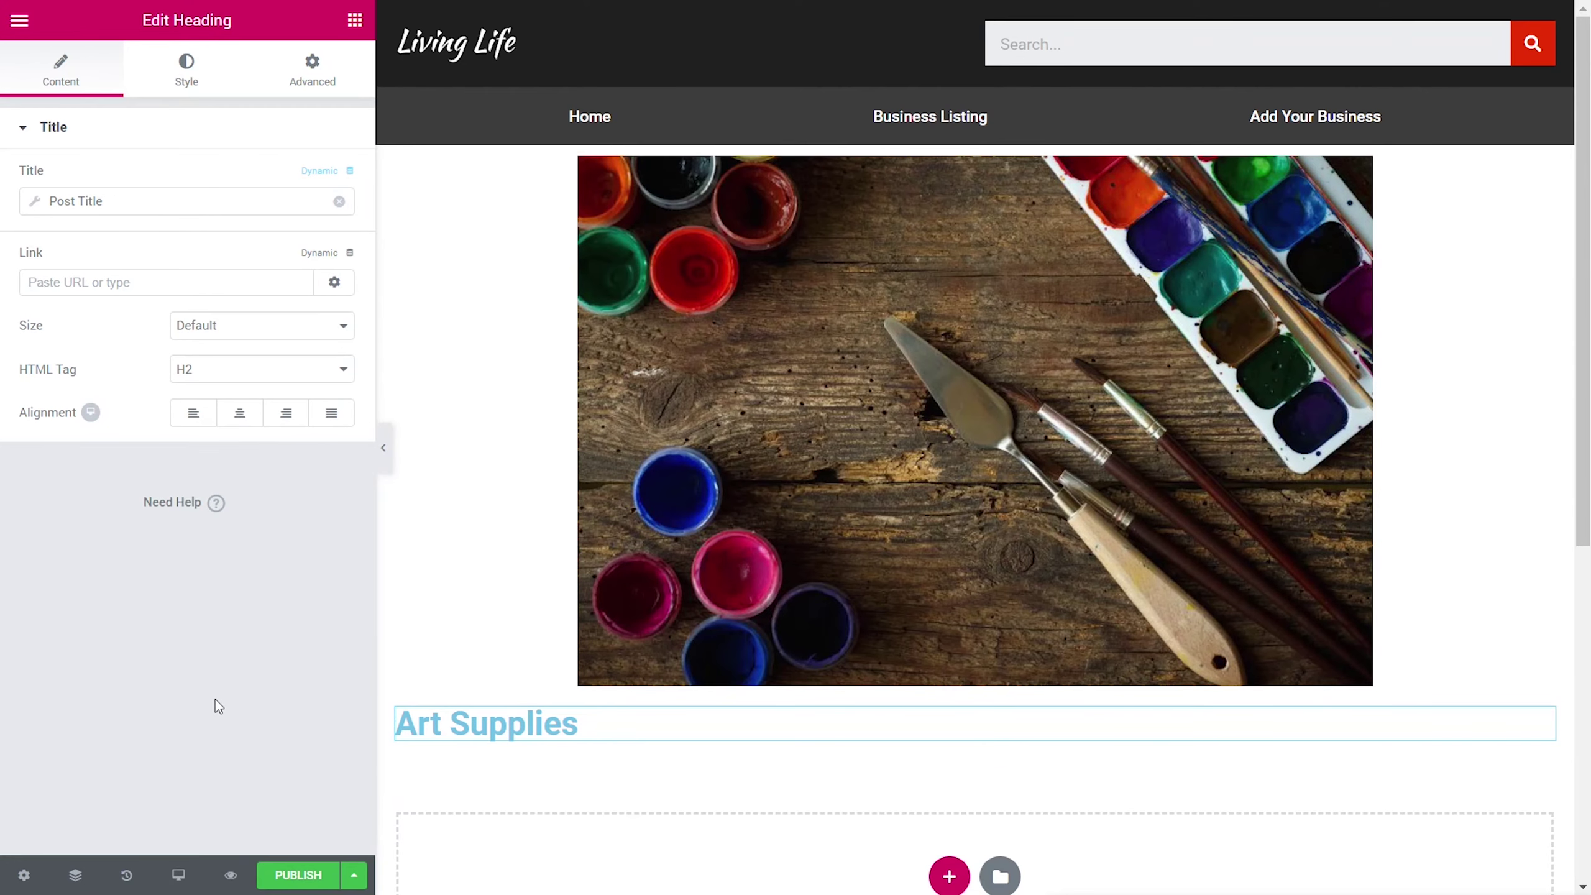
Step: Add a two-column Inner Section below the post title heading
{"action": "left_click", "coordinate": [354, 21]}
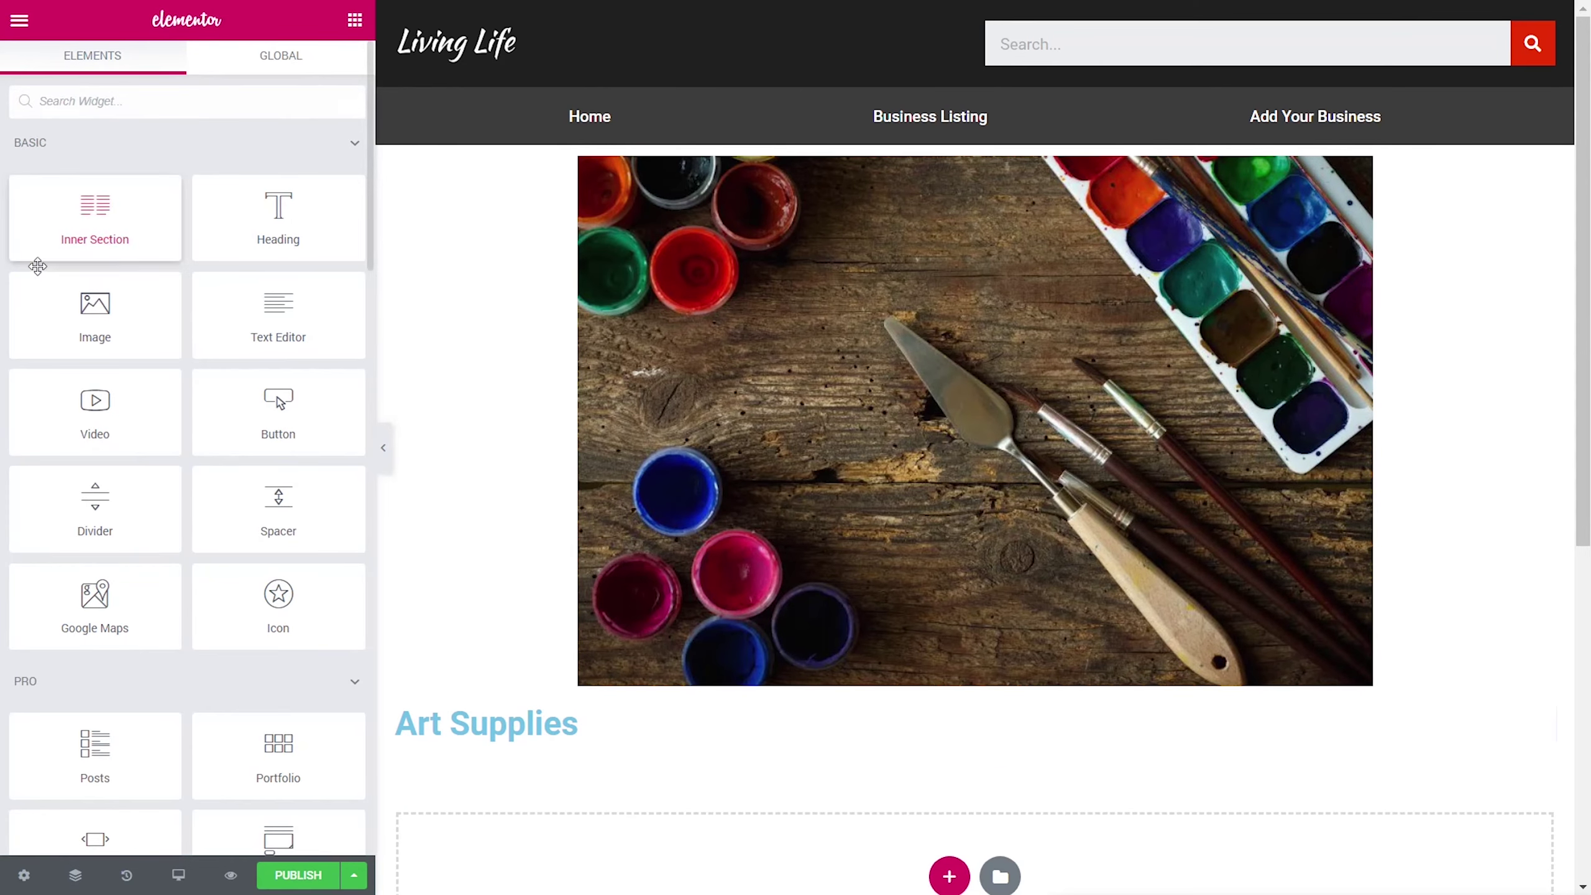
{"action": "left_click_drag", "start_coordinate": [77, 215], "coordinate": [551, 755]}
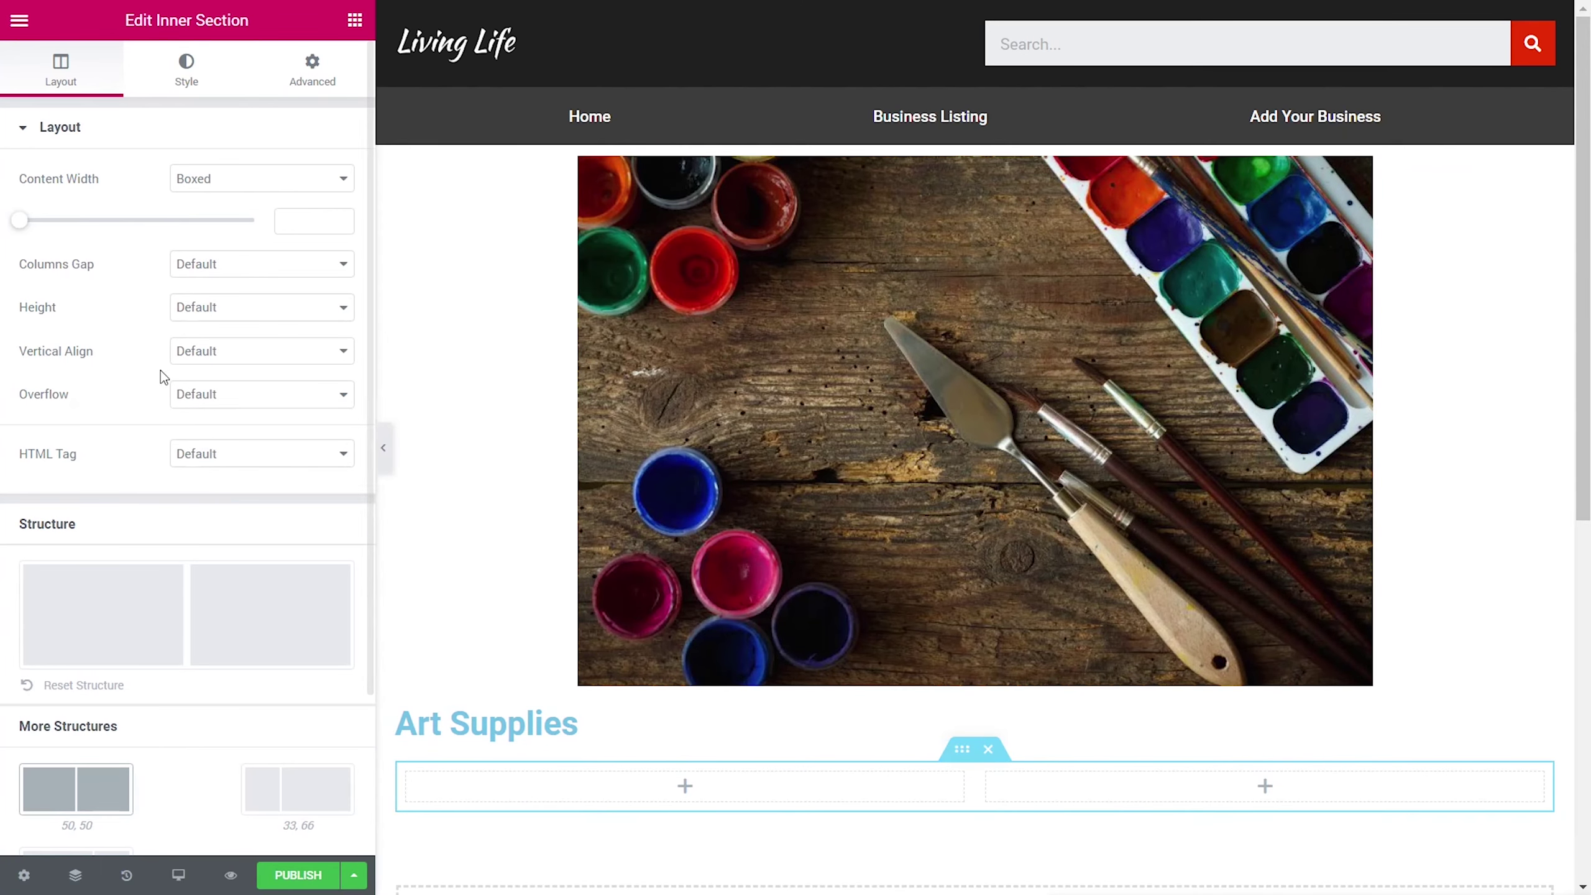
{"action": "left_click", "coordinate": [201, 308]}
{"action": "left_click", "coordinate": [202, 269]}
{"action": "left_click", "coordinate": [202, 269]}
{"action": "left_click", "coordinate": [200, 267]}
{"action": "left_click", "coordinate": [219, 304]}
{"action": "left_click", "coordinate": [218, 354]}
{"action": "left_click", "coordinate": [213, 410]}
Step: Add a Text Editor widget to the inner section's first column and replace its placeholder text with "Telephone:"
{"action": "left_click", "coordinate": [489, 797]}
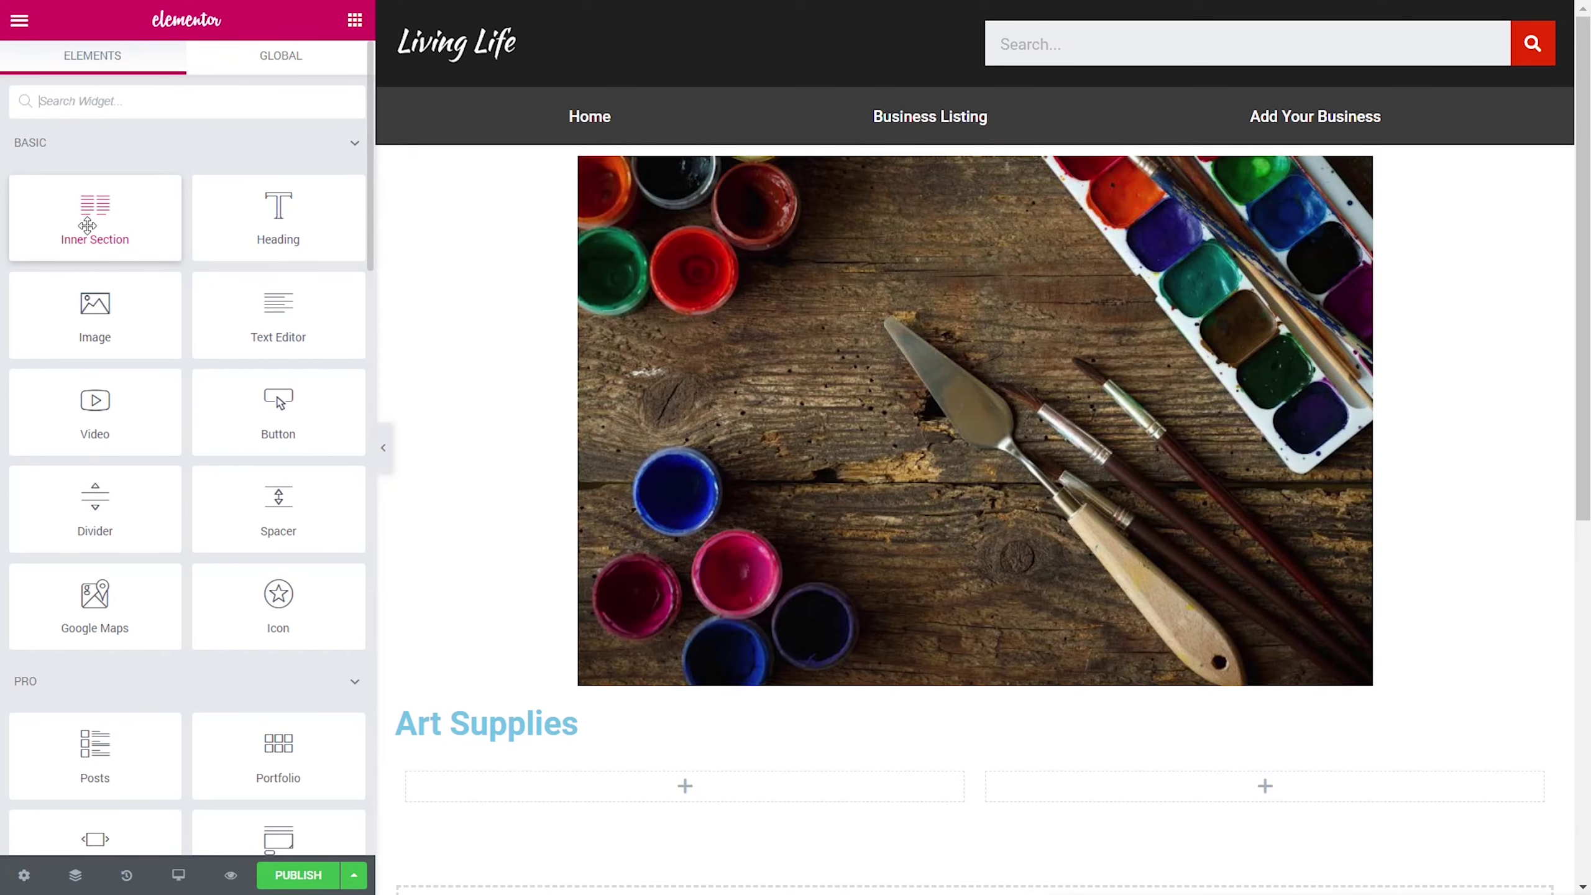
{"action": "left_click_drag", "start_coordinate": [279, 332], "coordinate": [511, 789]}
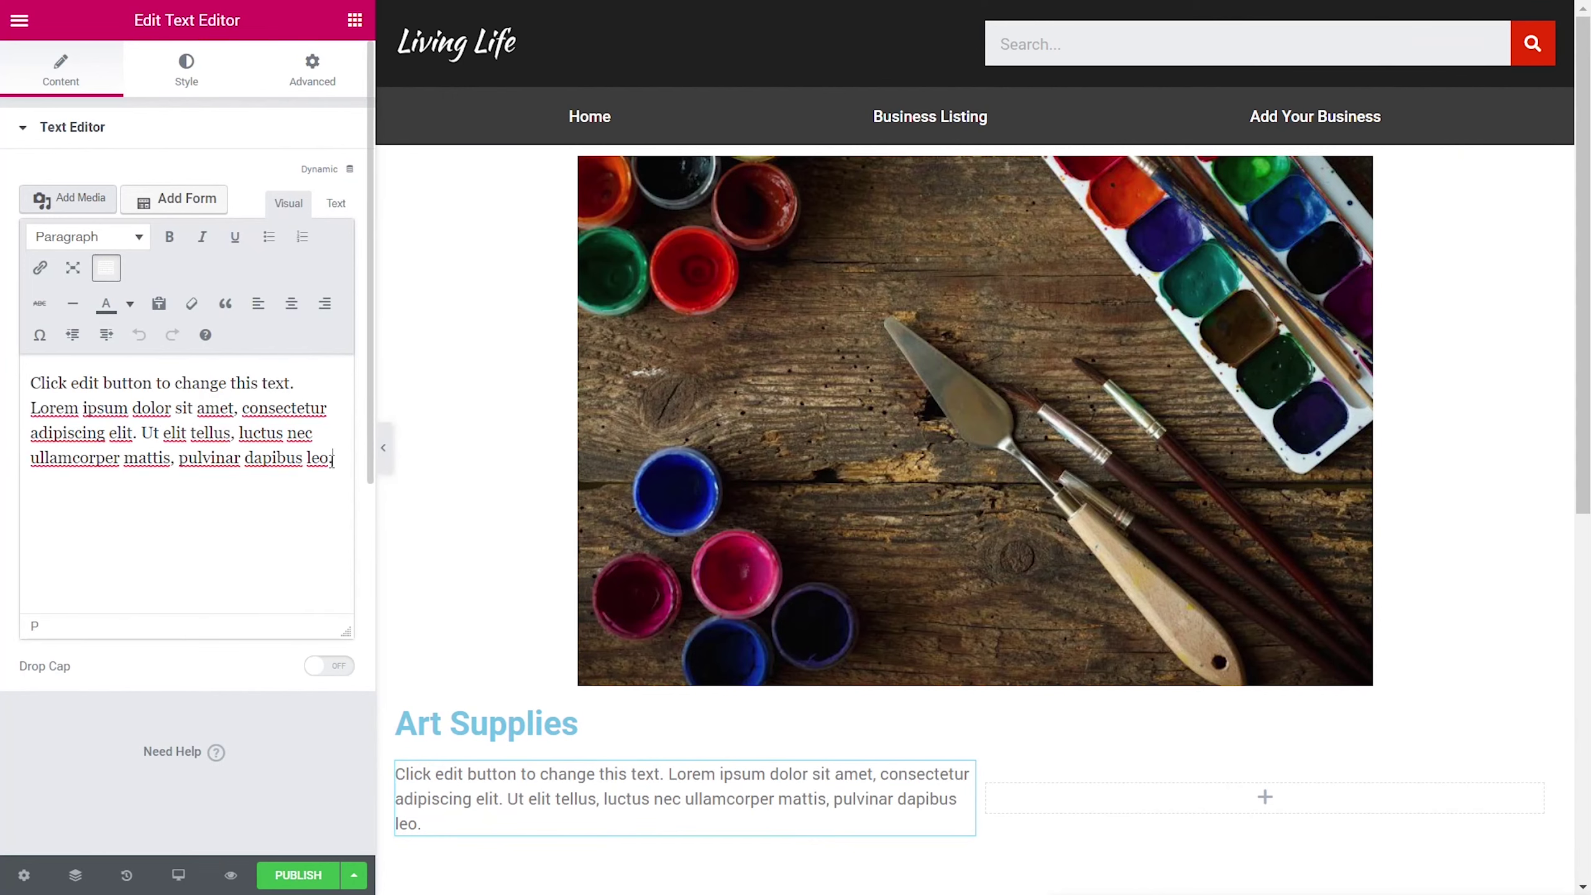
{"action": "left_click_drag", "start_coordinate": [305, 465], "coordinate": [25, 379]}
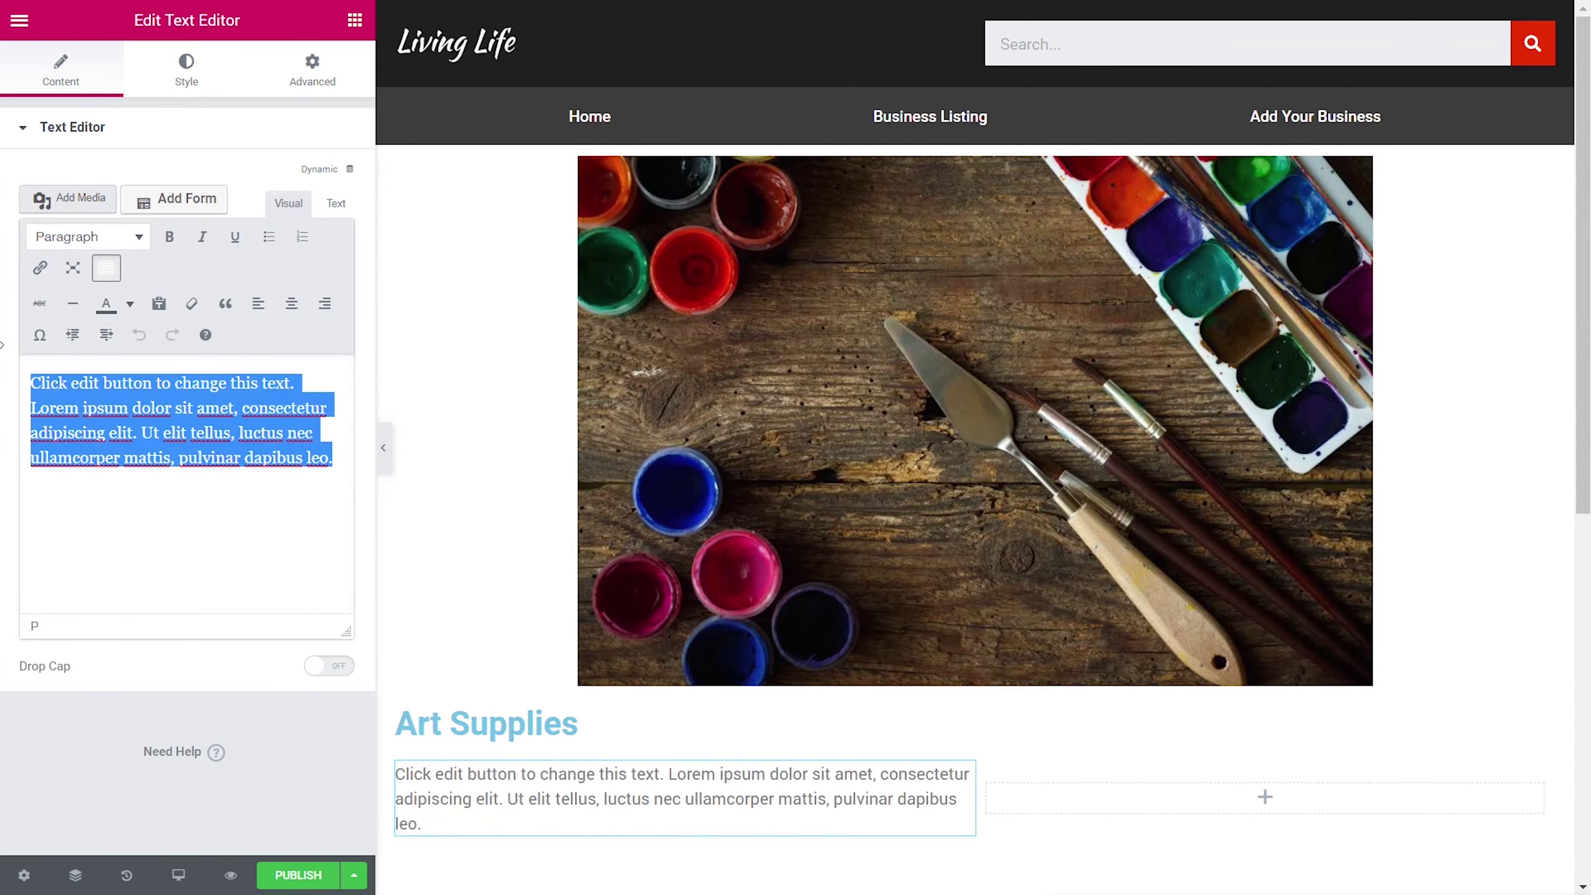
{"action": "type", "text": "Telephone:"}
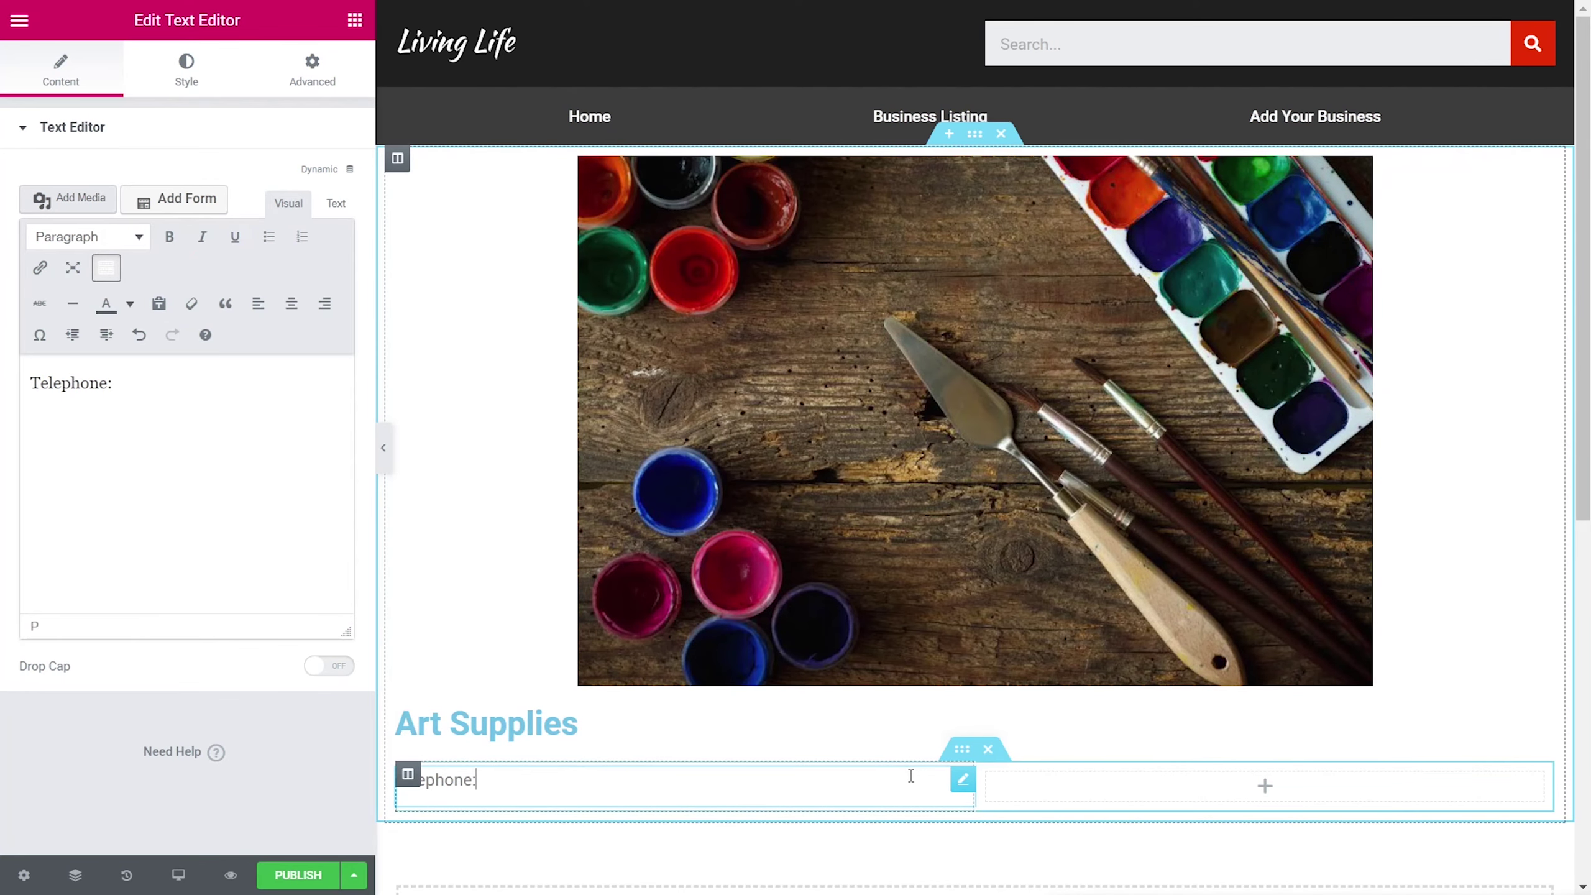
Step: Duplicate the "Telephone:" text widget and move the copy into the inner section's second column
{"action": "right_click", "coordinate": [969, 789]}
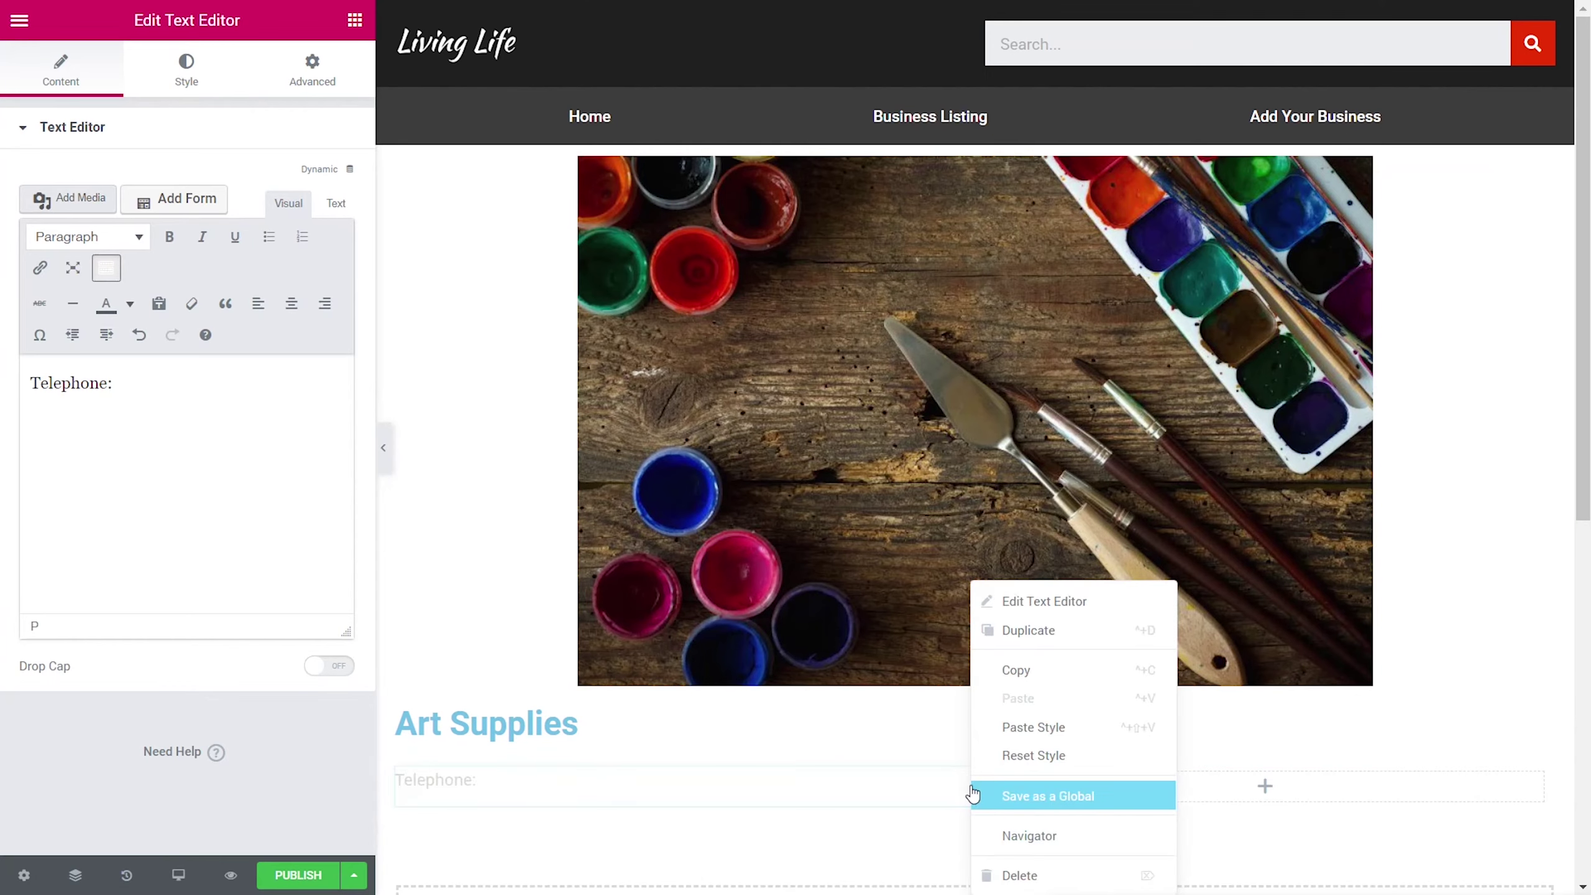
{"action": "left_click", "coordinate": [1021, 630]}
{"action": "left_click_drag", "start_coordinate": [967, 791], "coordinate": [1071, 808]}
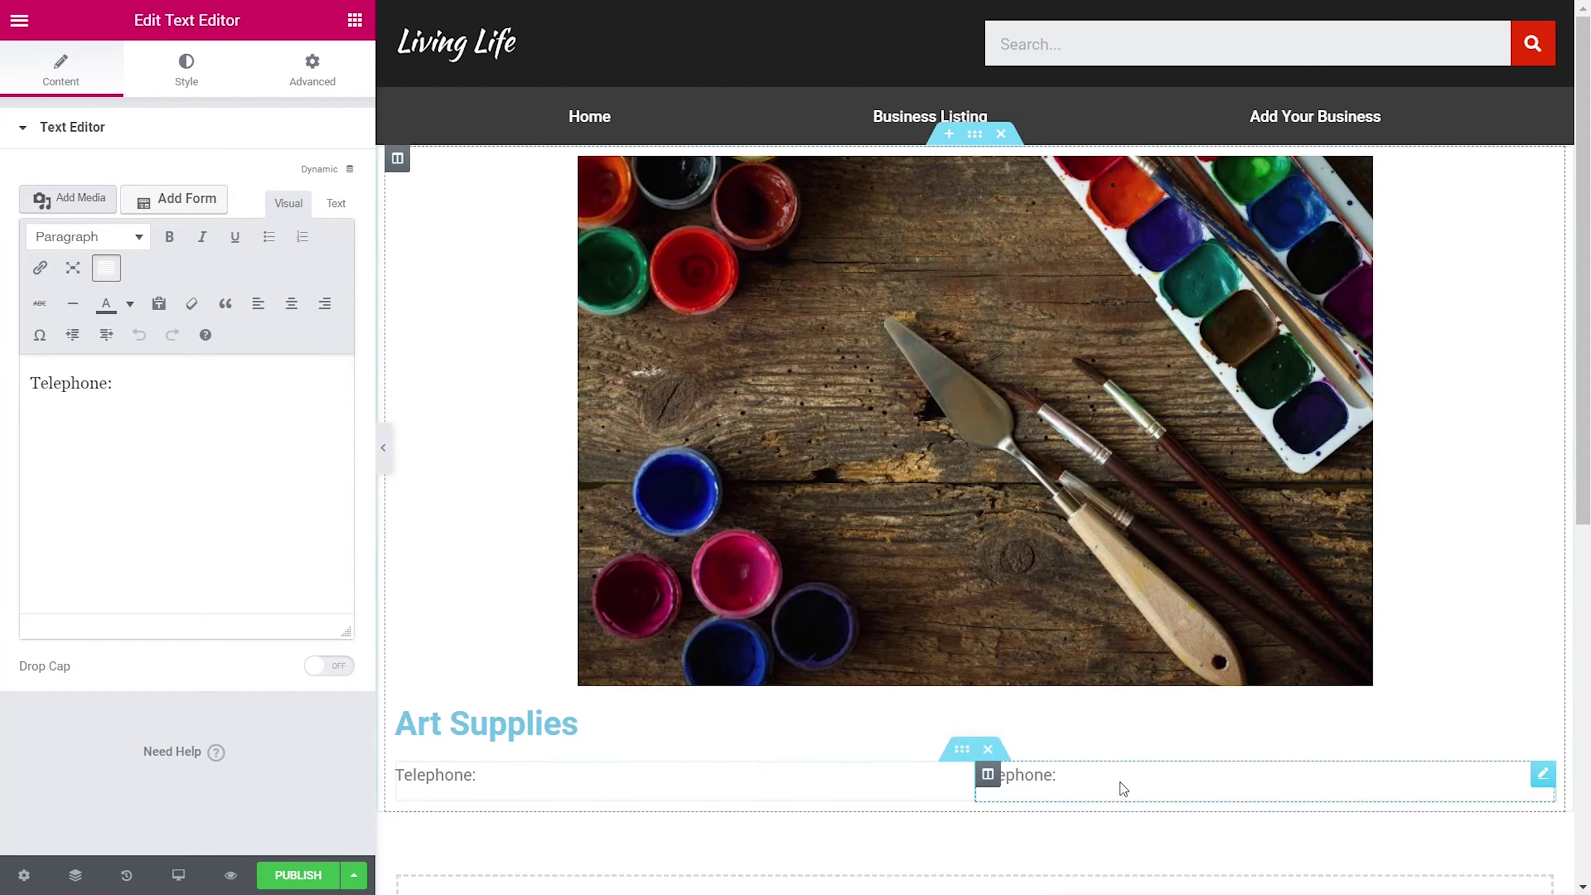
Step: Replace the duplicated widget's text with a dynamic ACF Field using the Business Telephone key
{"action": "left_click_drag", "start_coordinate": [171, 381], "coordinate": [28, 381]}
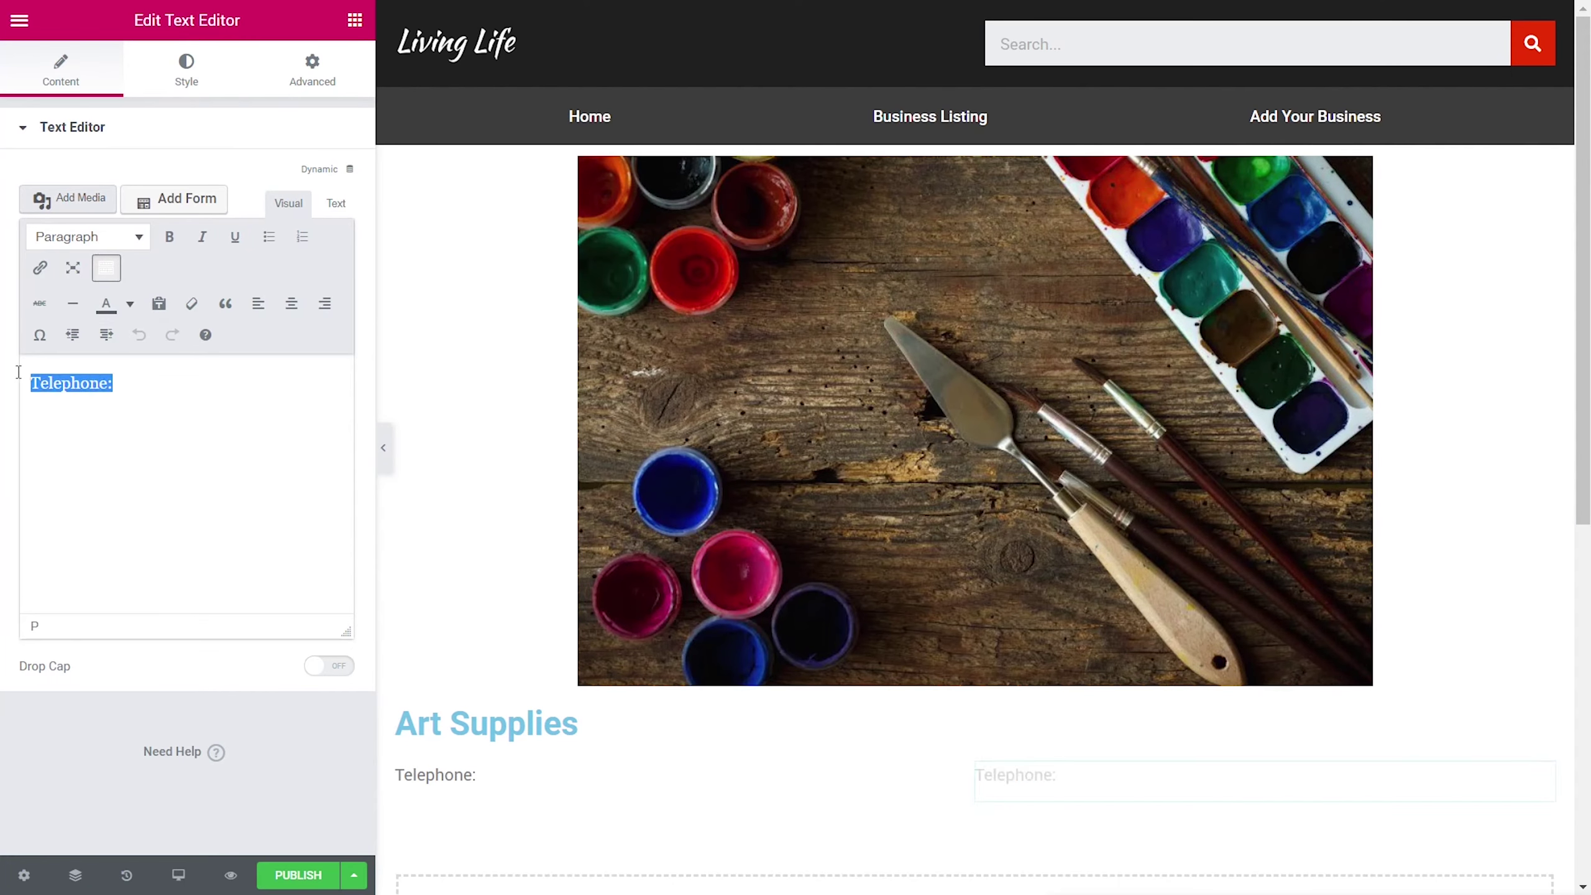
{"action": "key", "text": "BackSpace"}
{"action": "left_click", "coordinate": [352, 173]}
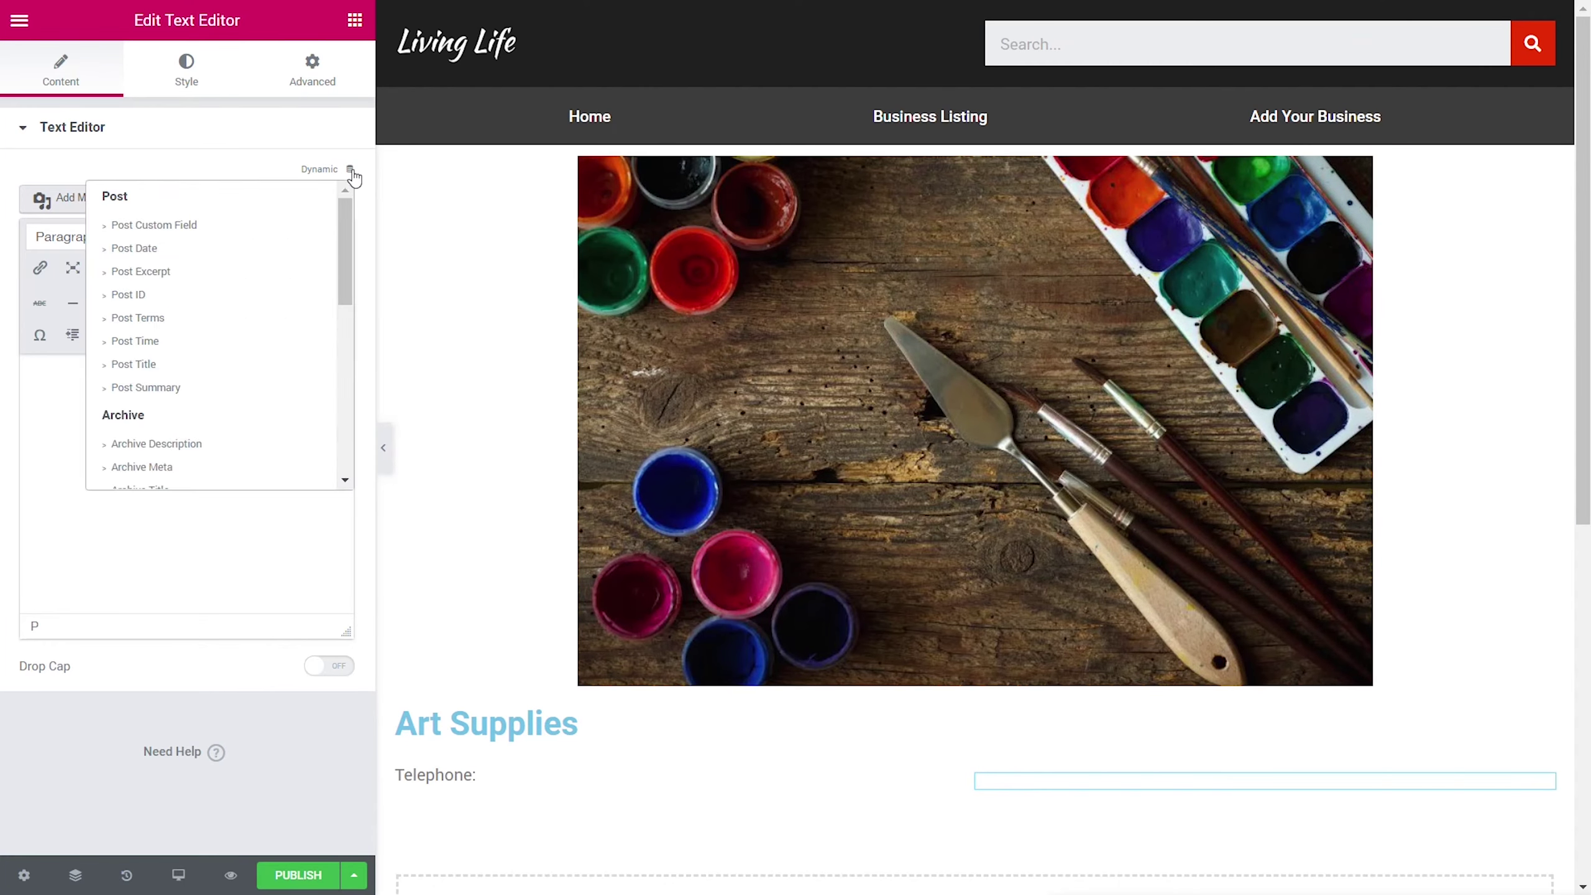
{"action": "left_click_drag", "start_coordinate": [348, 244], "coordinate": [259, 451]}
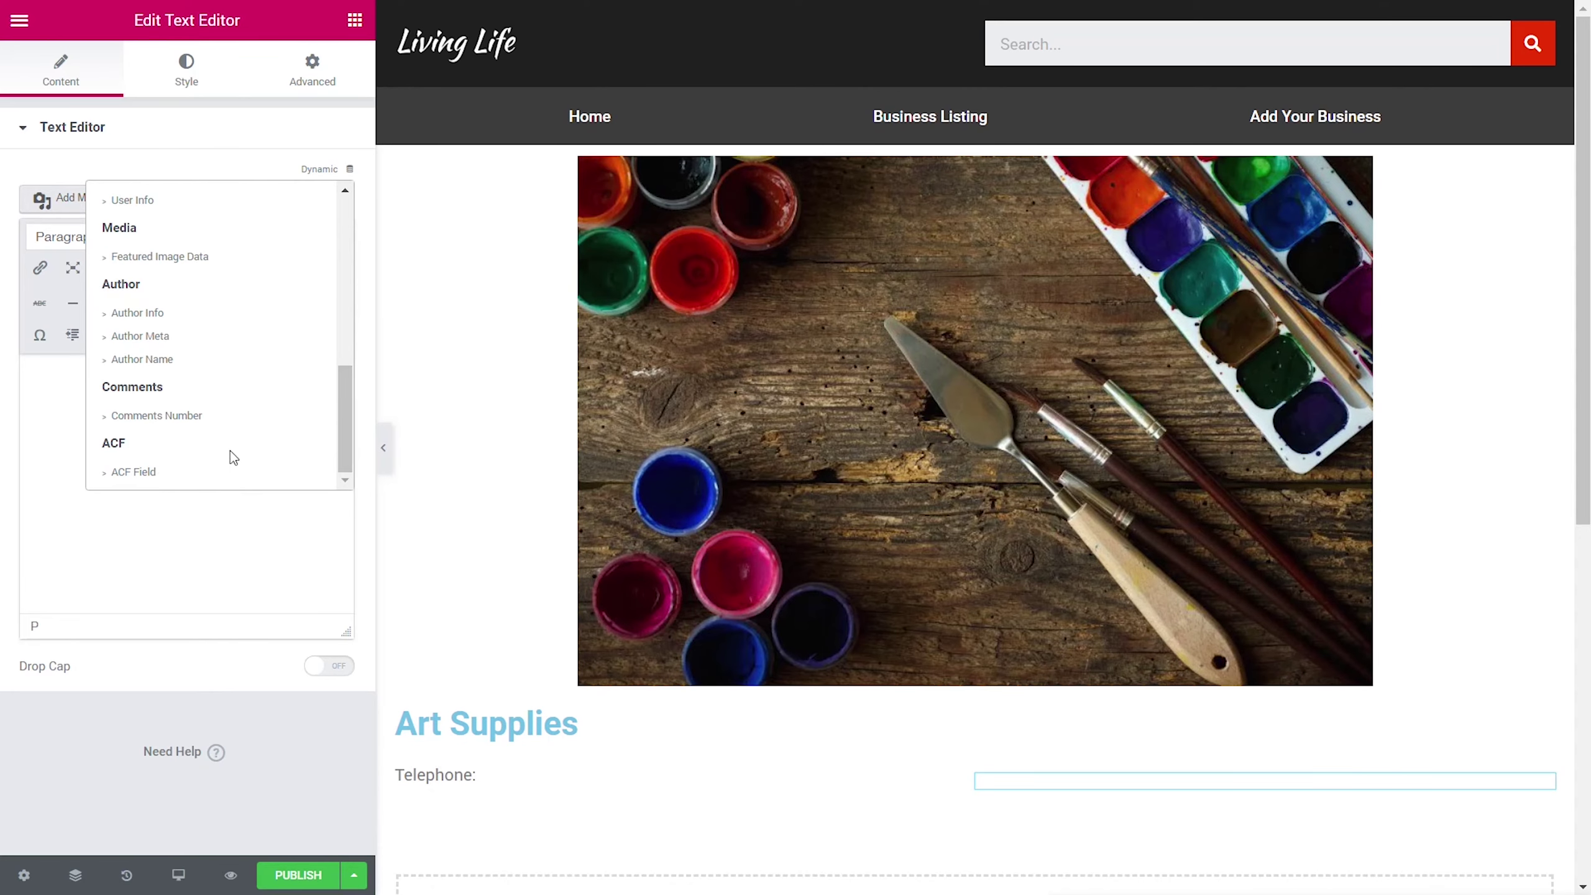
{"action": "left_click", "coordinate": [134, 473]}
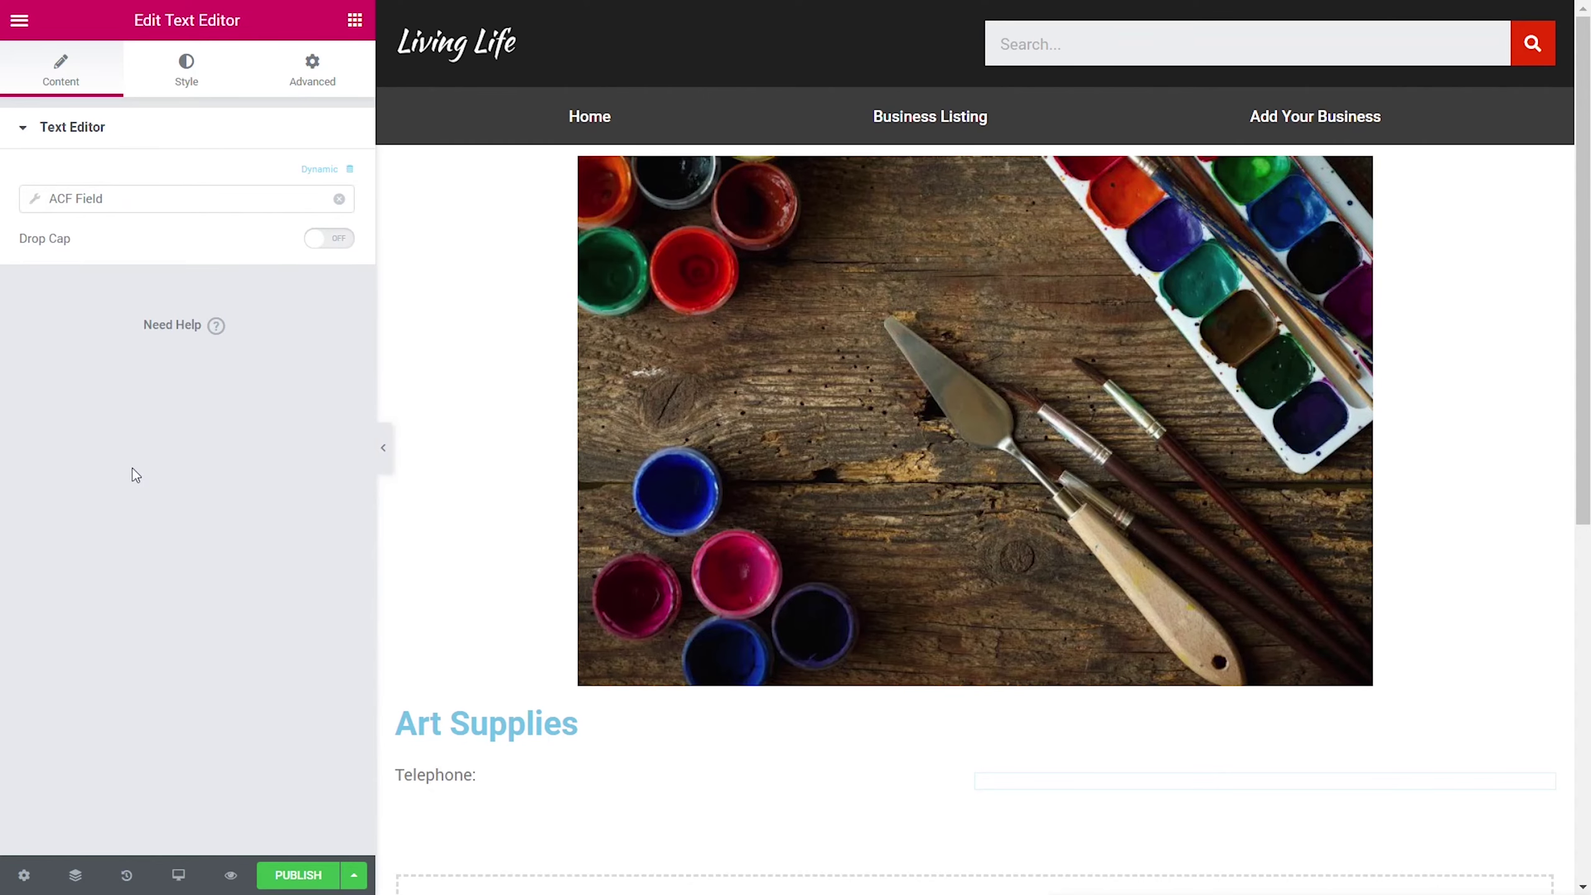
{"action": "left_click", "coordinate": [32, 202]}
{"action": "left_click", "coordinate": [188, 295]}
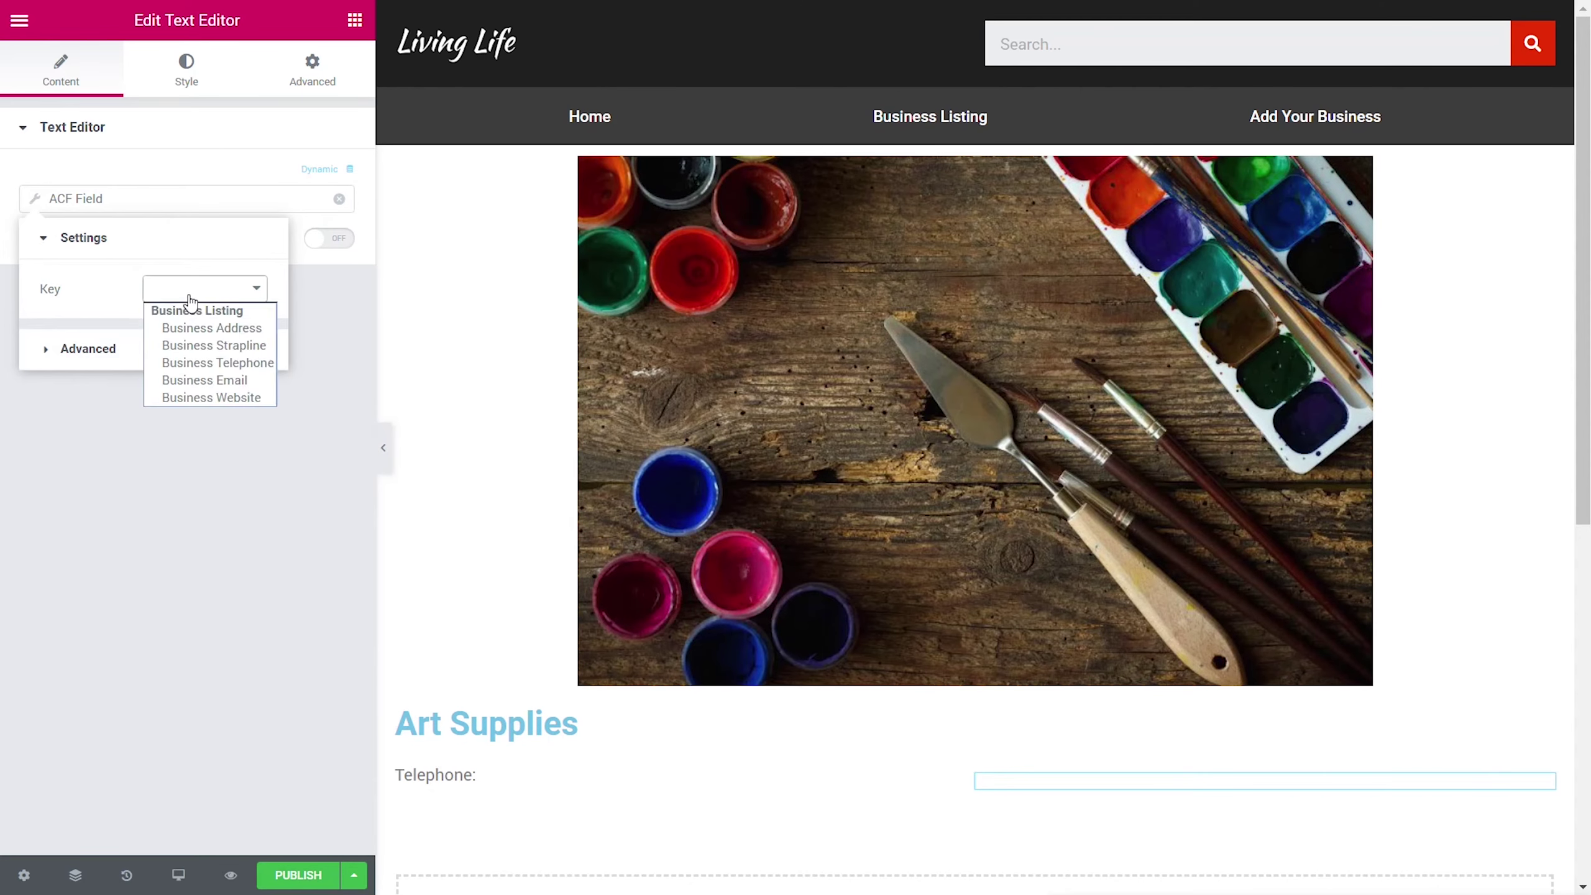
{"action": "left_click", "coordinate": [204, 364]}
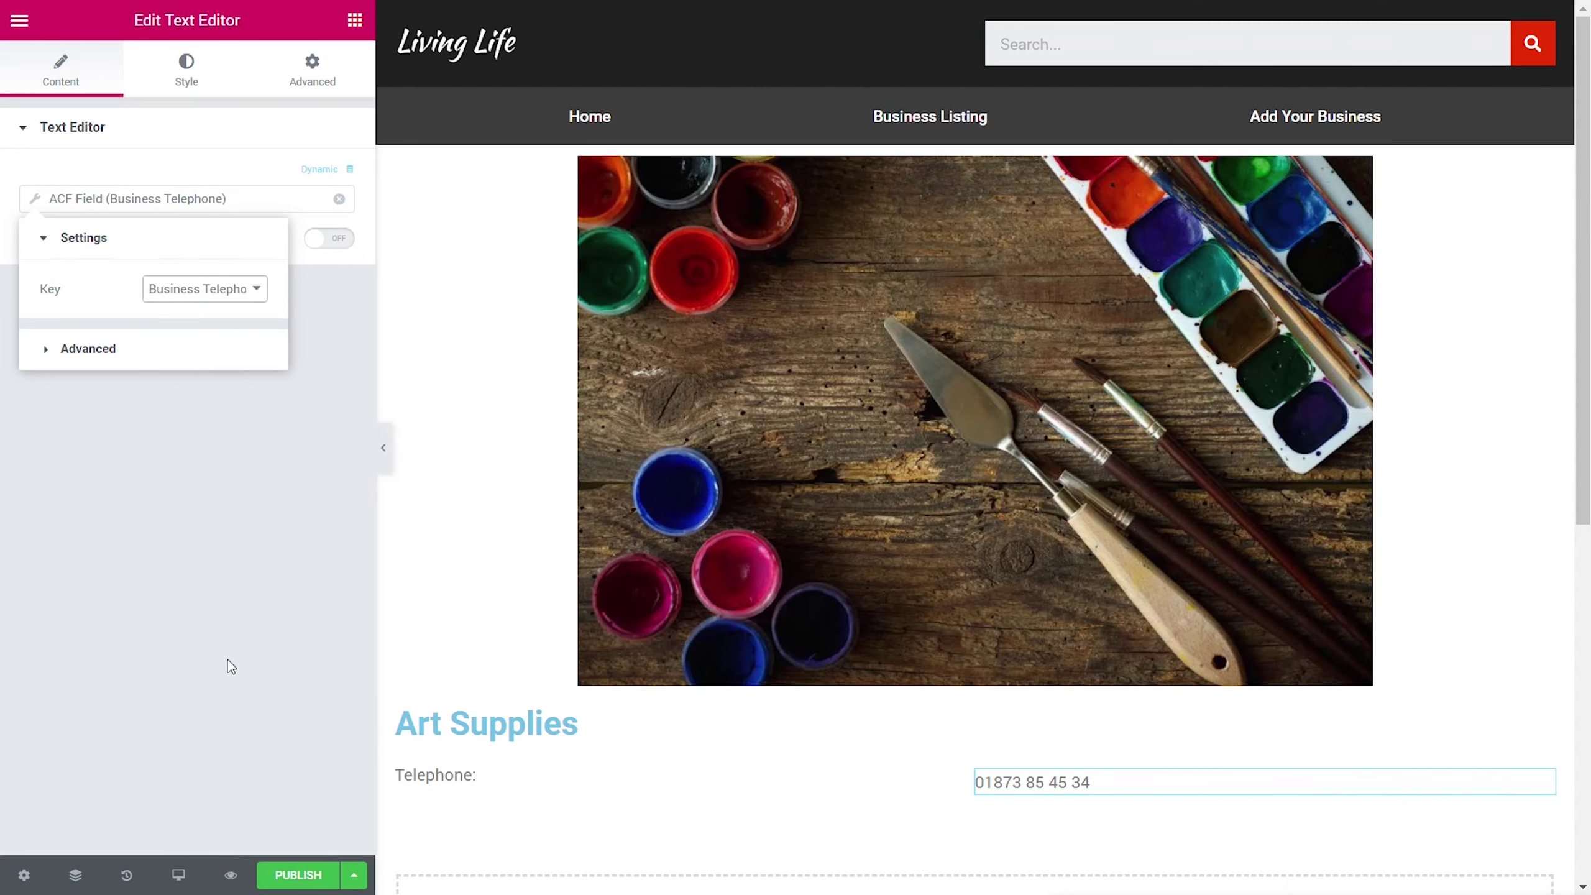
{"action": "left_click", "coordinate": [206, 522]}
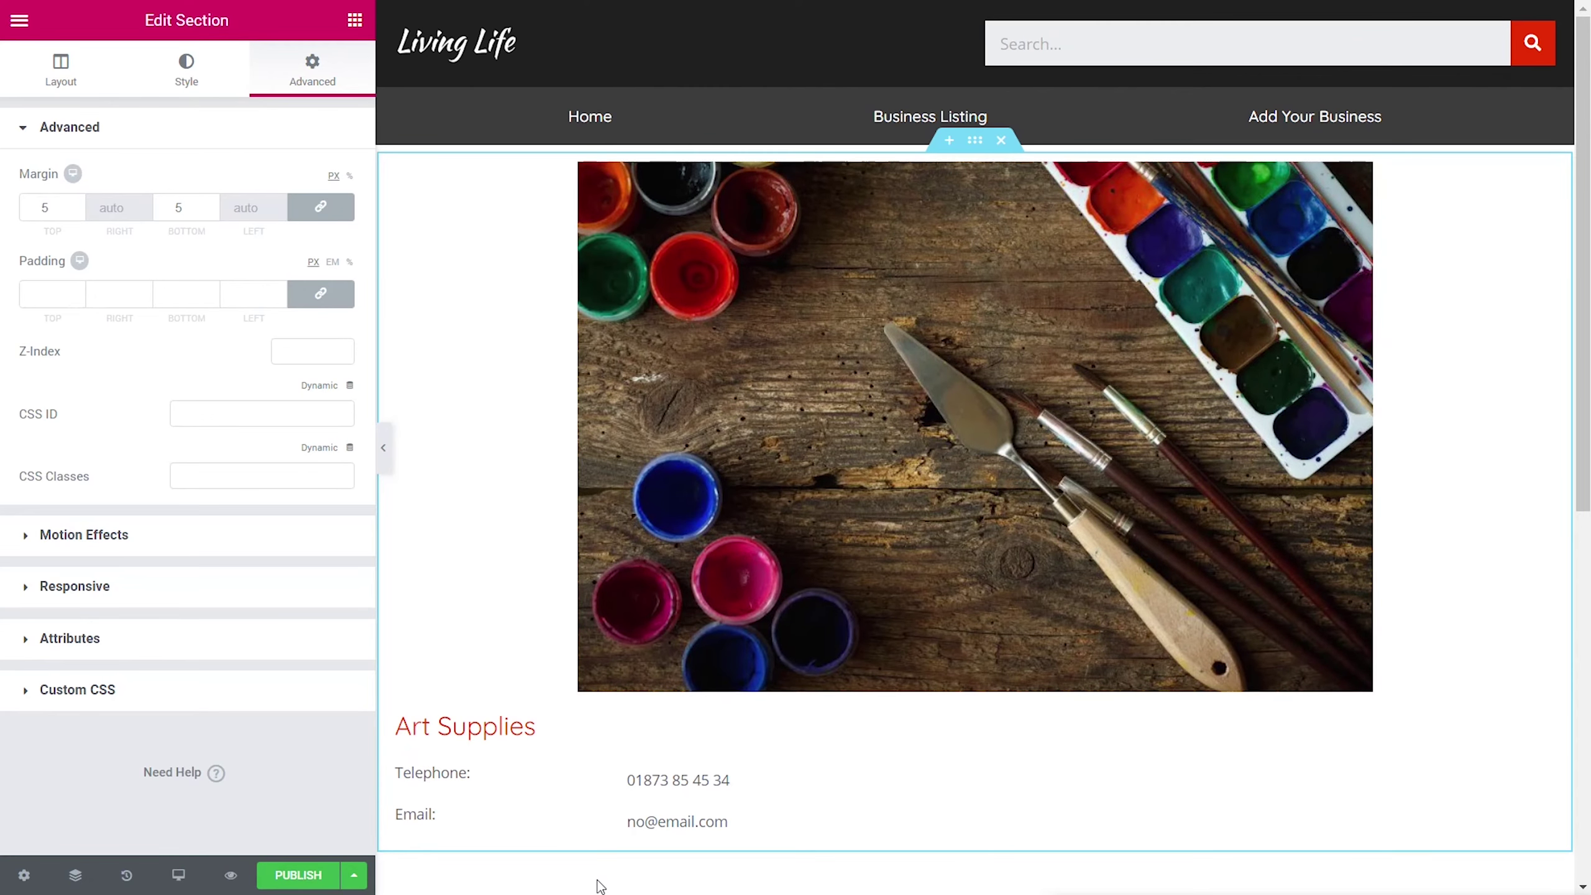
Step: Publish the loop template with an Include Entire Site display condition and exit to the dashboard
{"action": "left_click", "coordinate": [321, 877]}
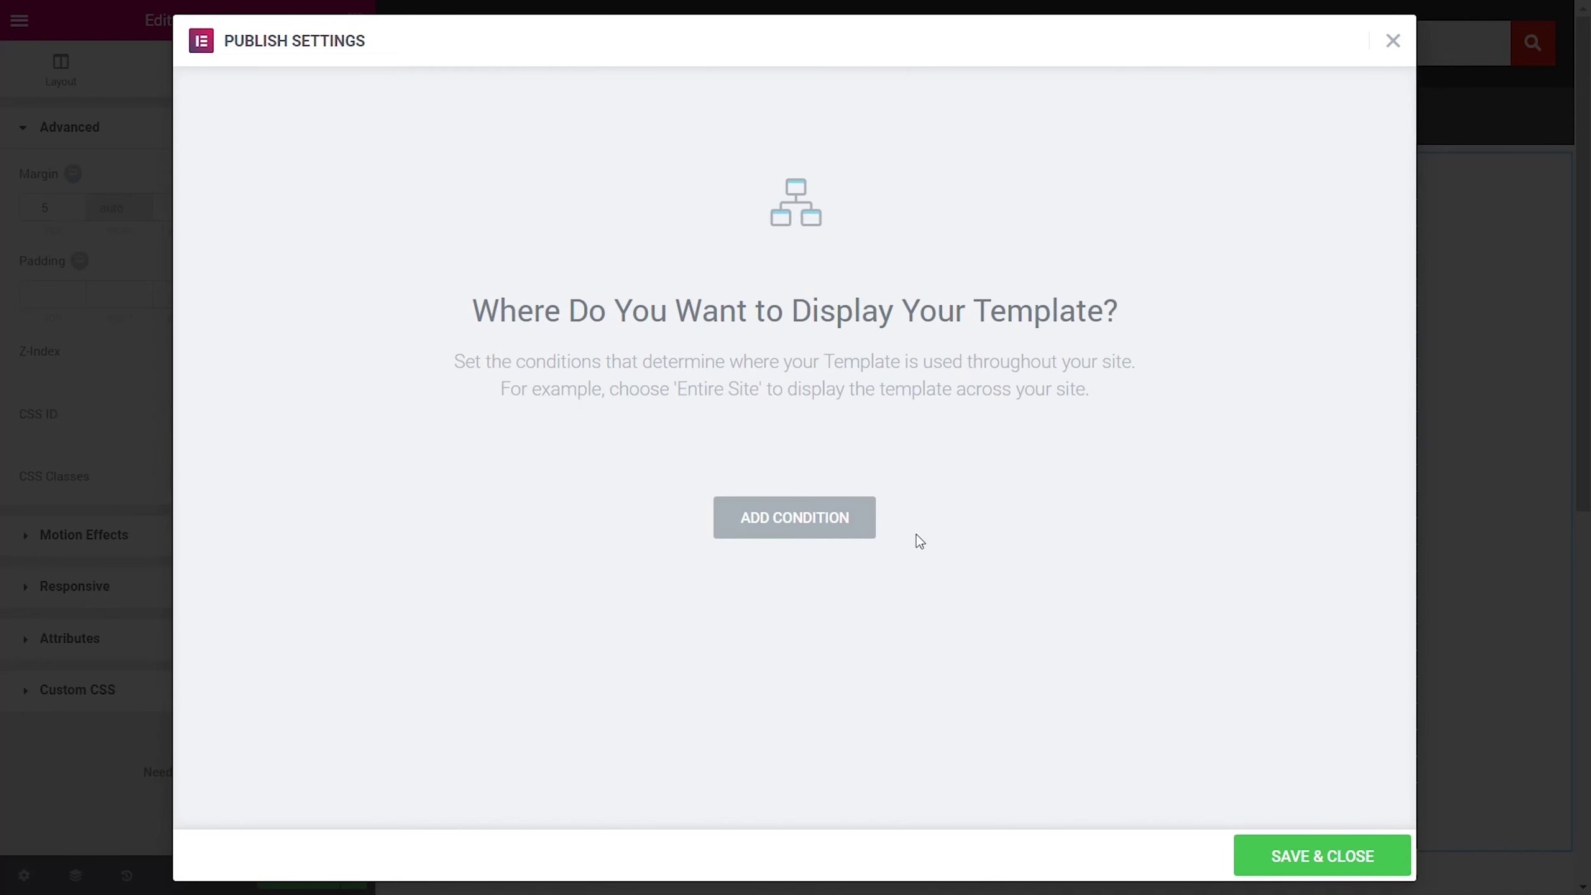
{"action": "left_click", "coordinate": [767, 518]}
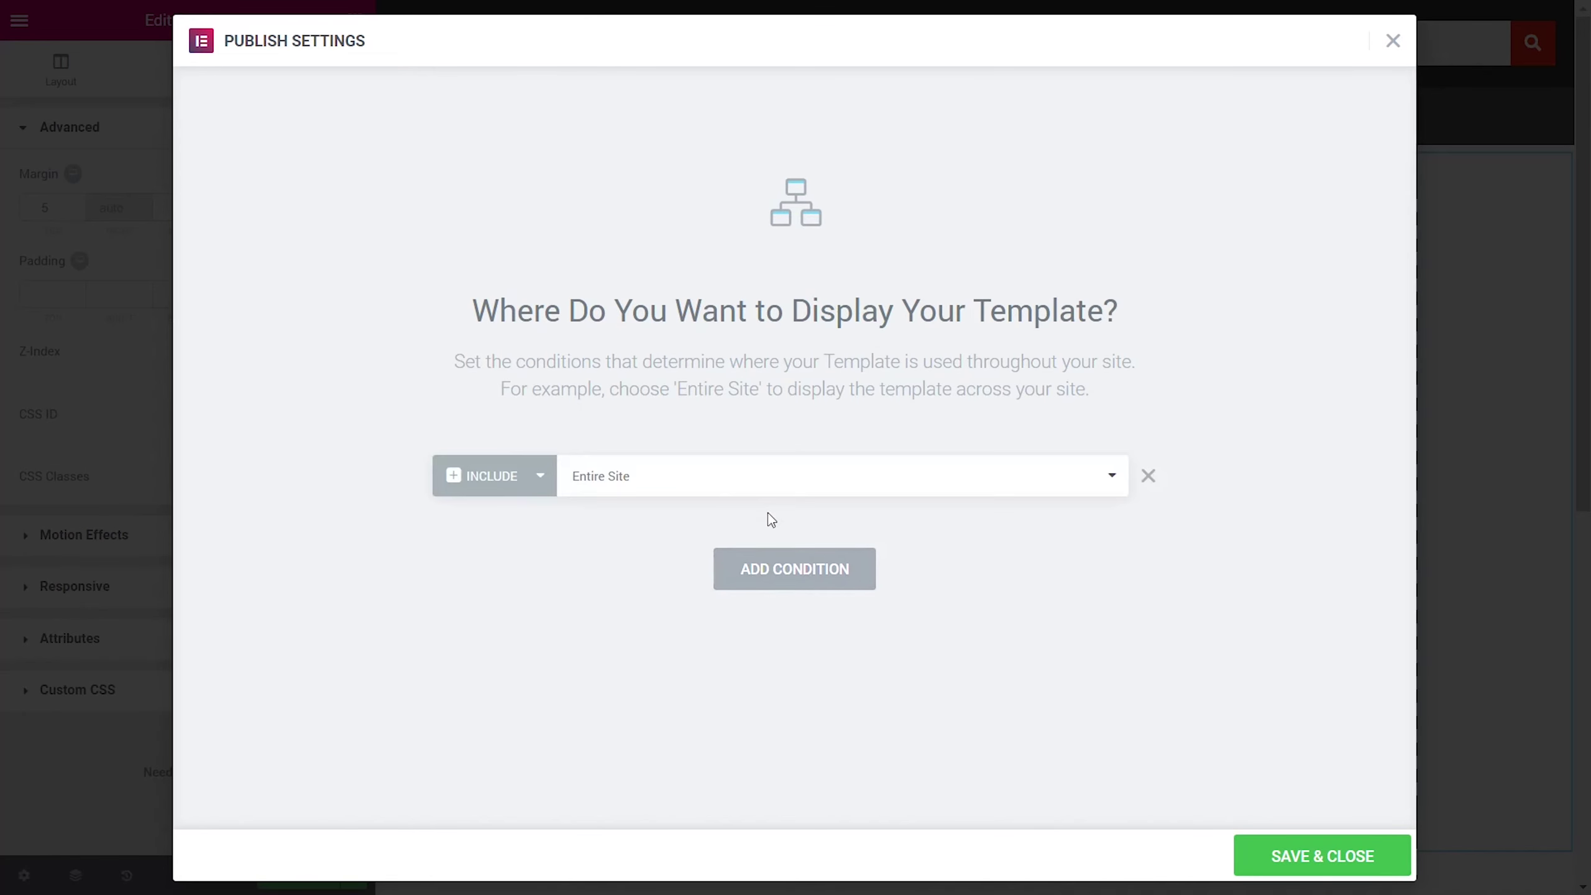
{"action": "left_click", "coordinate": [1045, 476]}
{"action": "left_click", "coordinate": [1262, 545]}
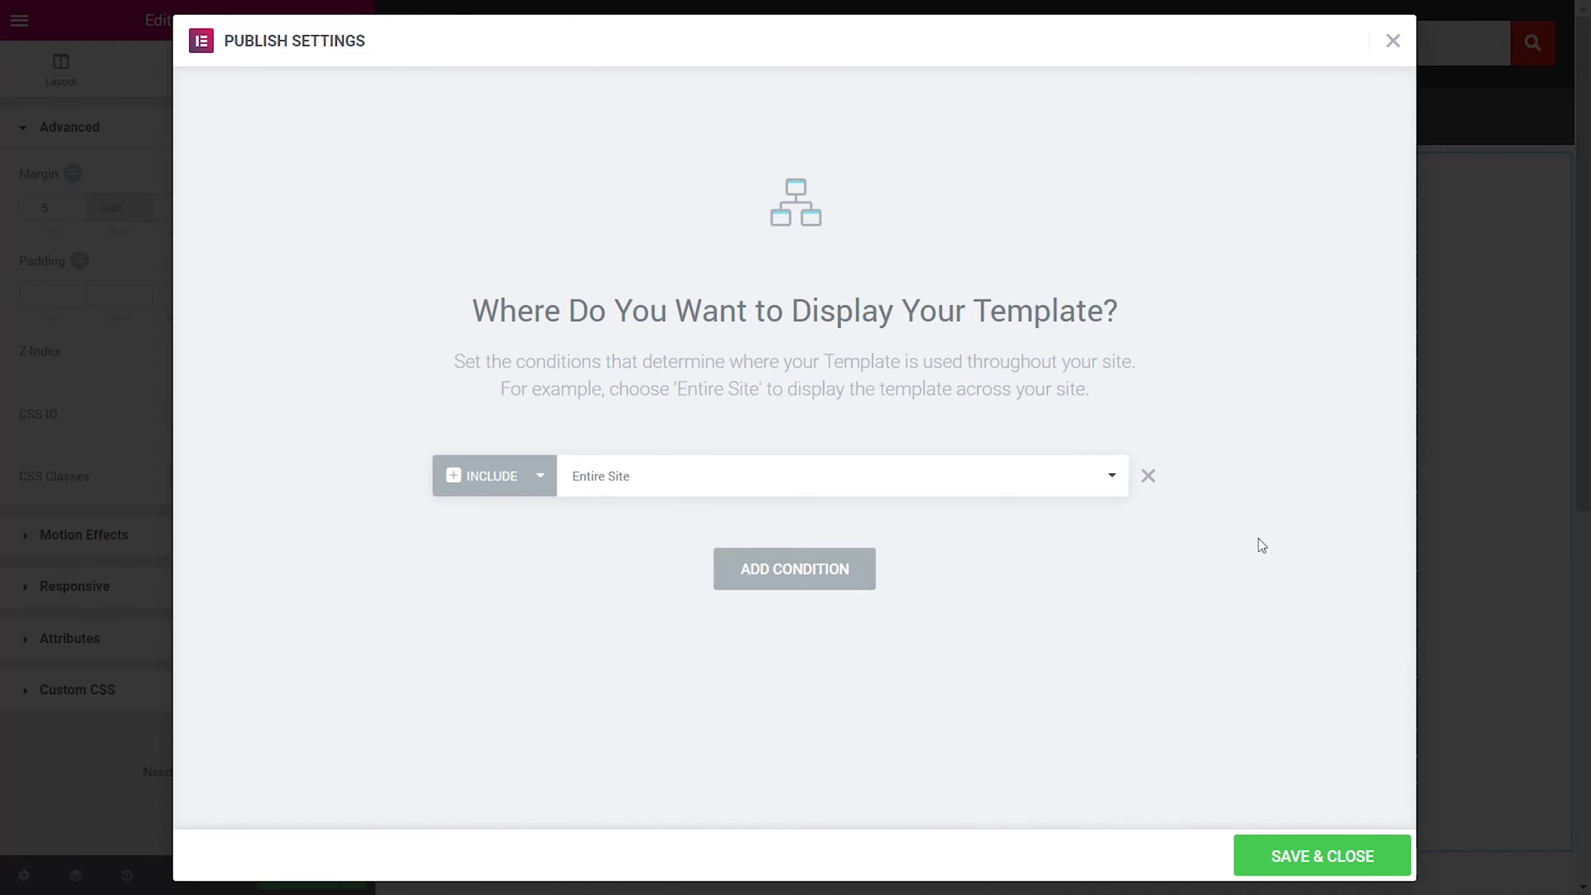
{"action": "left_click", "coordinate": [1343, 853]}
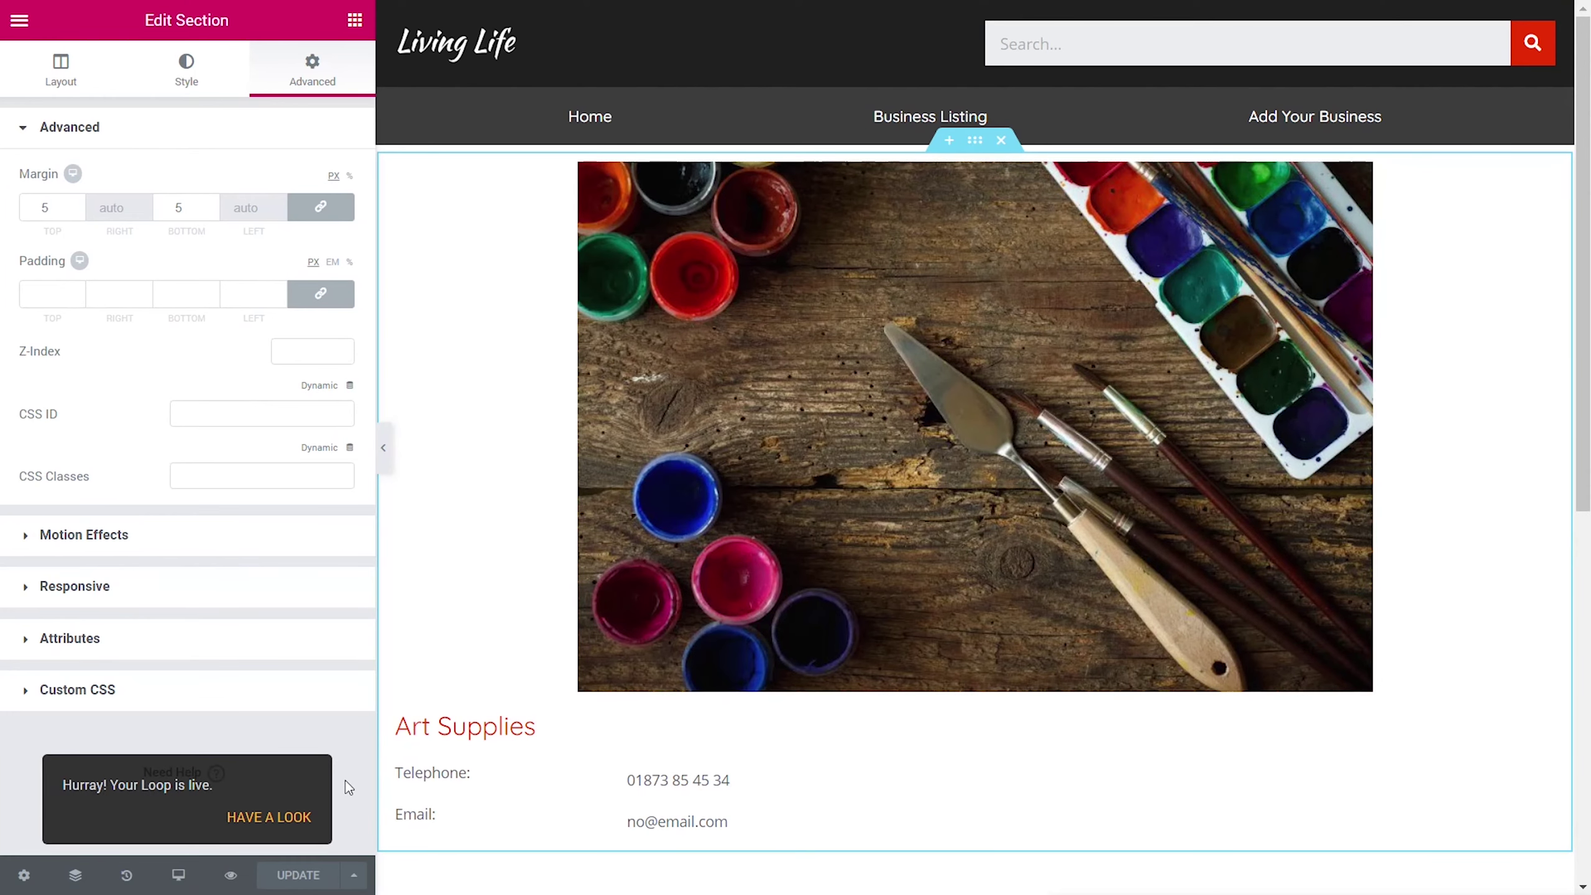
{"action": "left_click", "coordinate": [19, 24]}
{"action": "left_click", "coordinate": [150, 572]}
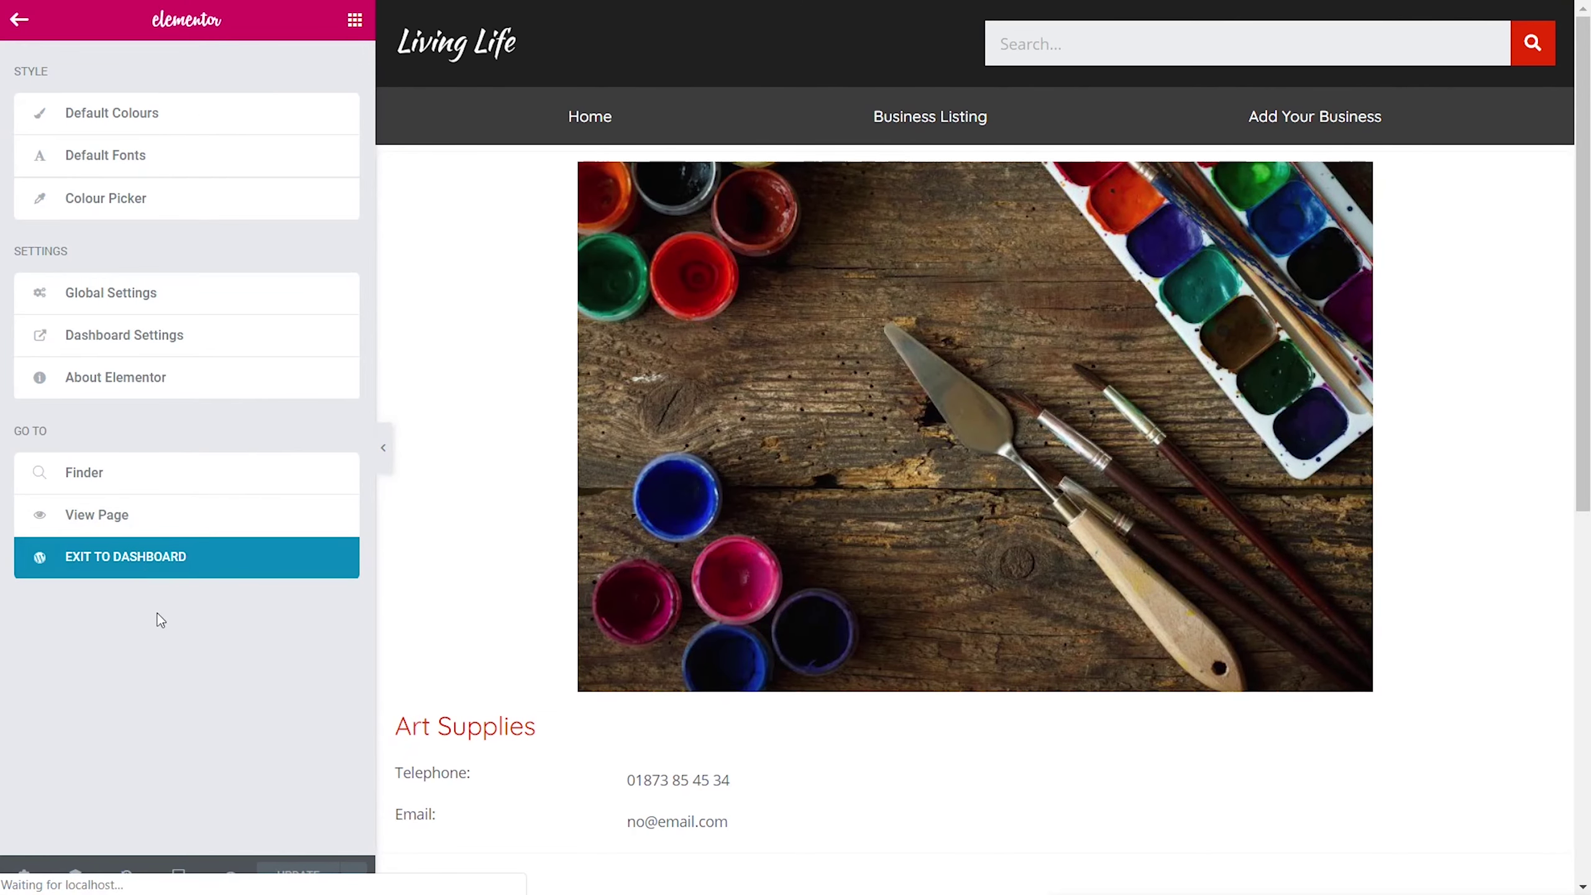
Step: Edit the Business Listing page in Elementor to switch its Posts widget to the custom loop skin, and open the live Art Supplies entry
{"action": "mouse_move", "coordinate": [82, 223]}
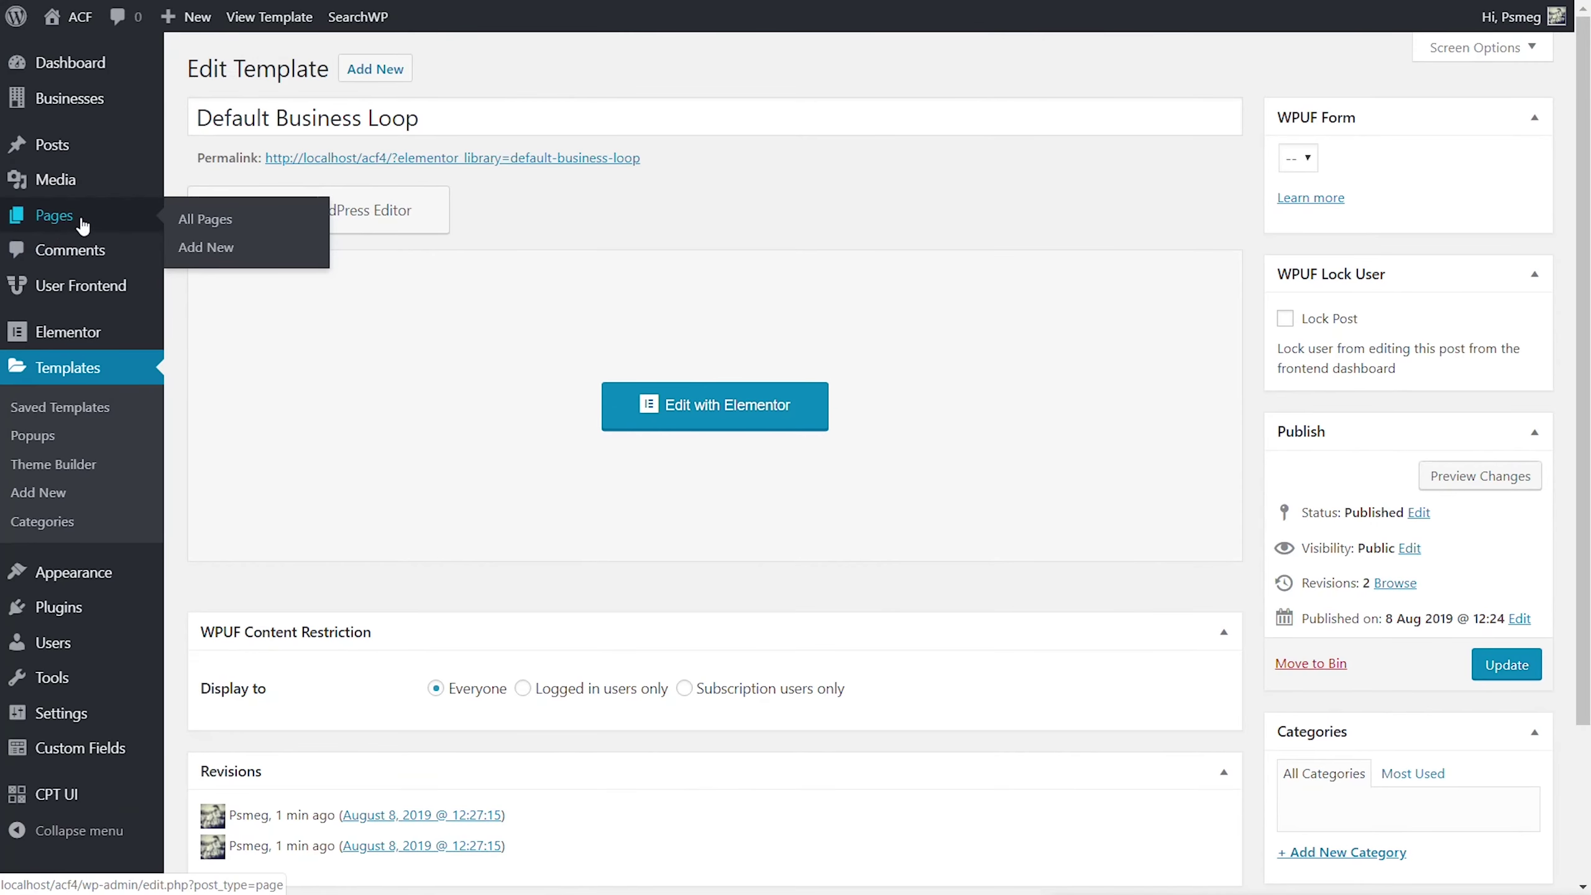
{"action": "left_click", "coordinate": [211, 224]}
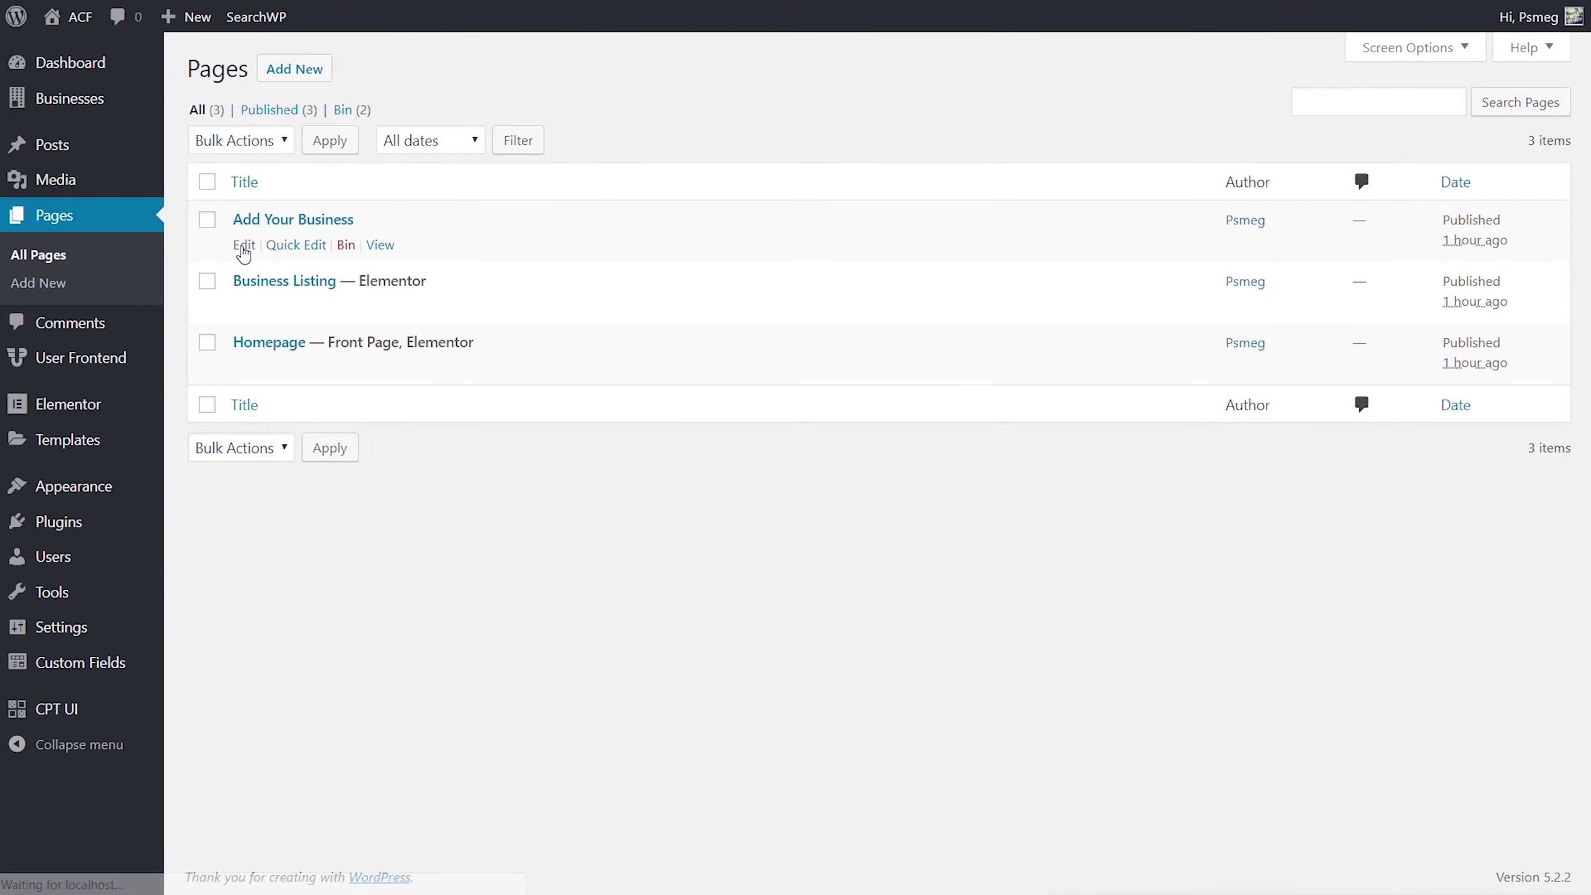
{"action": "left_click", "coordinate": [428, 310]}
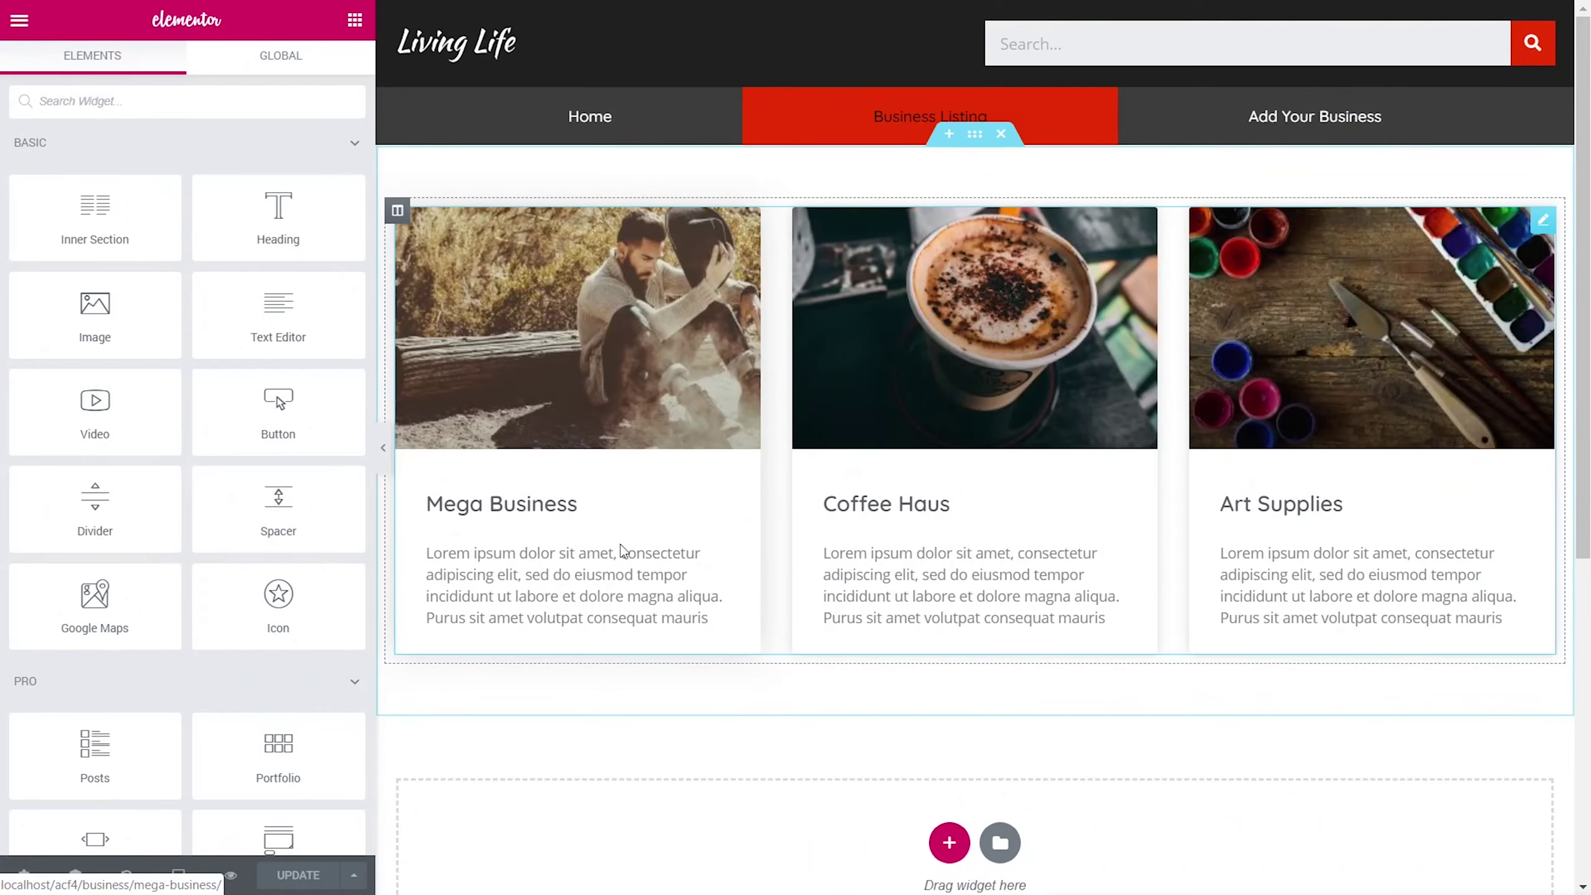
{"action": "left_click", "coordinate": [1527, 233]}
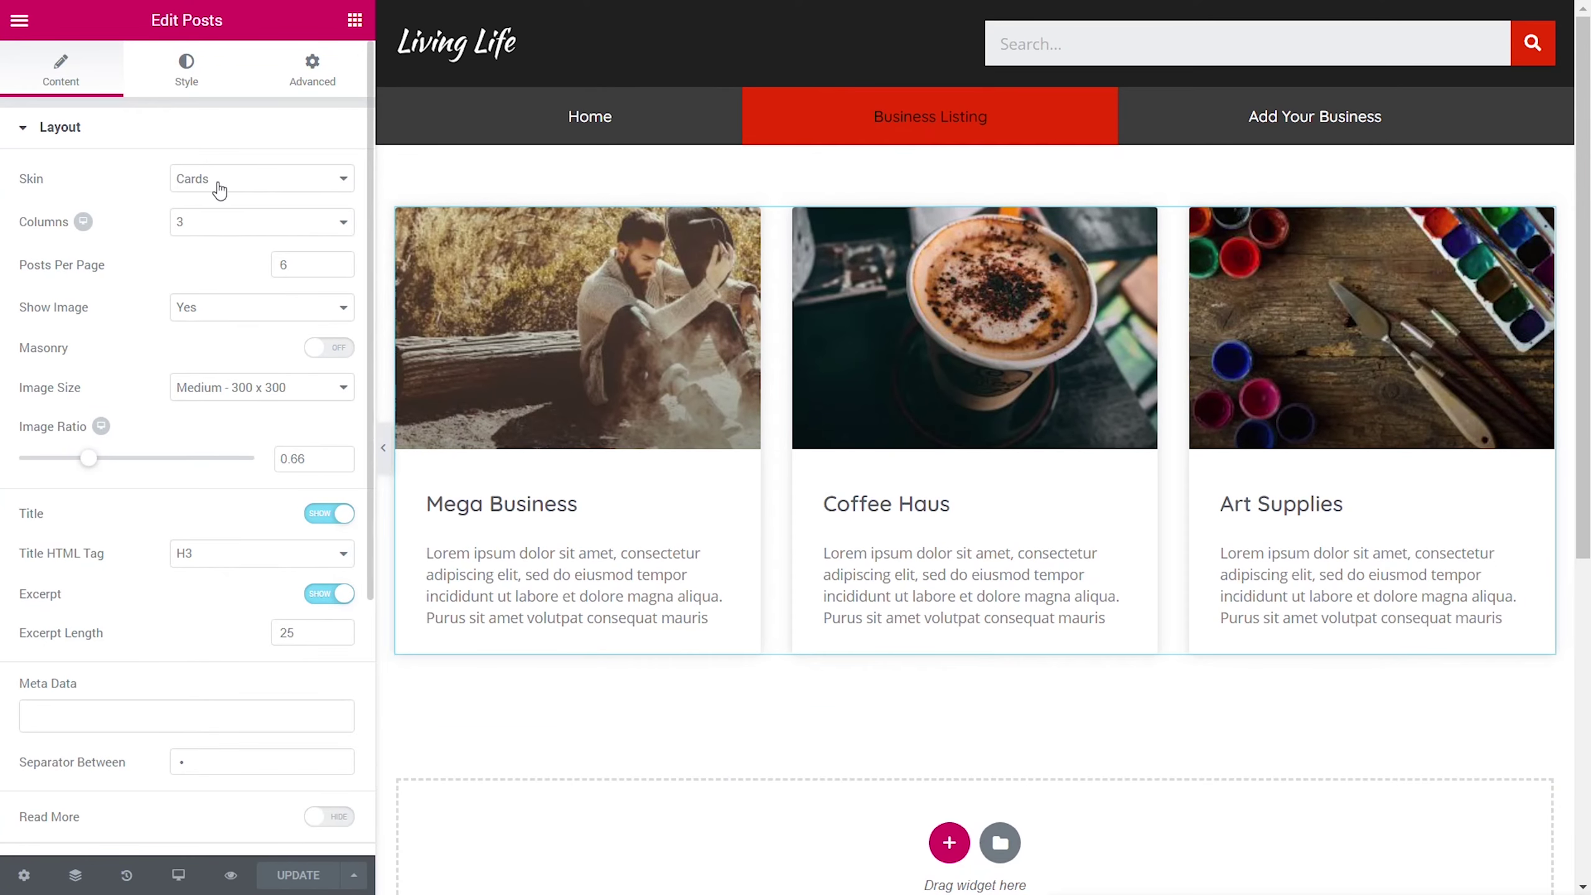
{"action": "left_click", "coordinate": [219, 181]}
{"action": "left_click", "coordinate": [198, 235]}
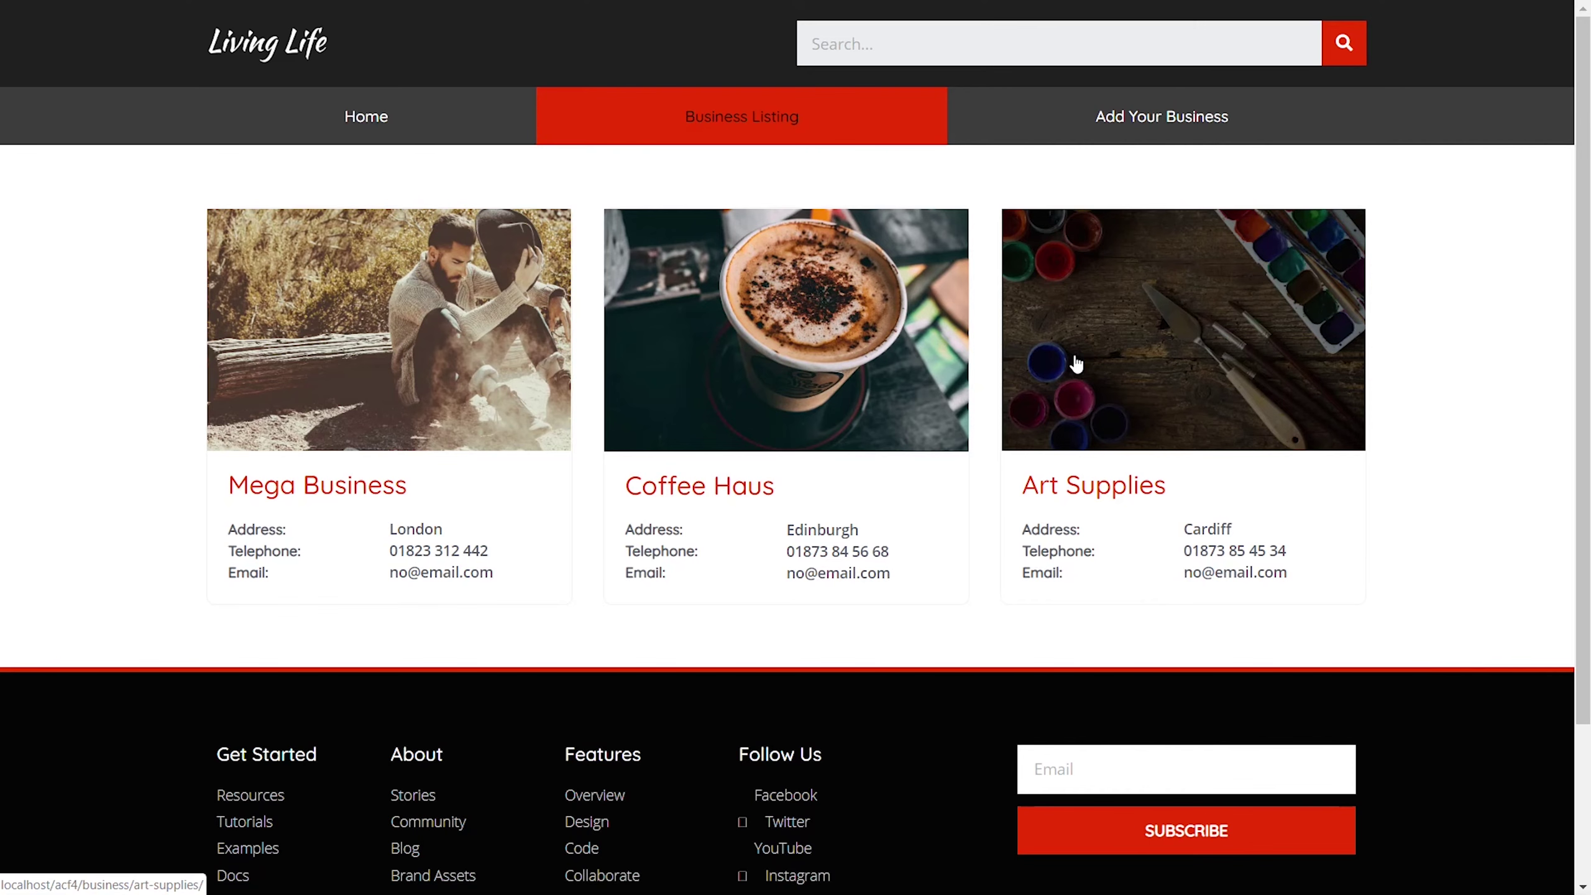
{"action": "left_click", "coordinate": [1076, 363]}
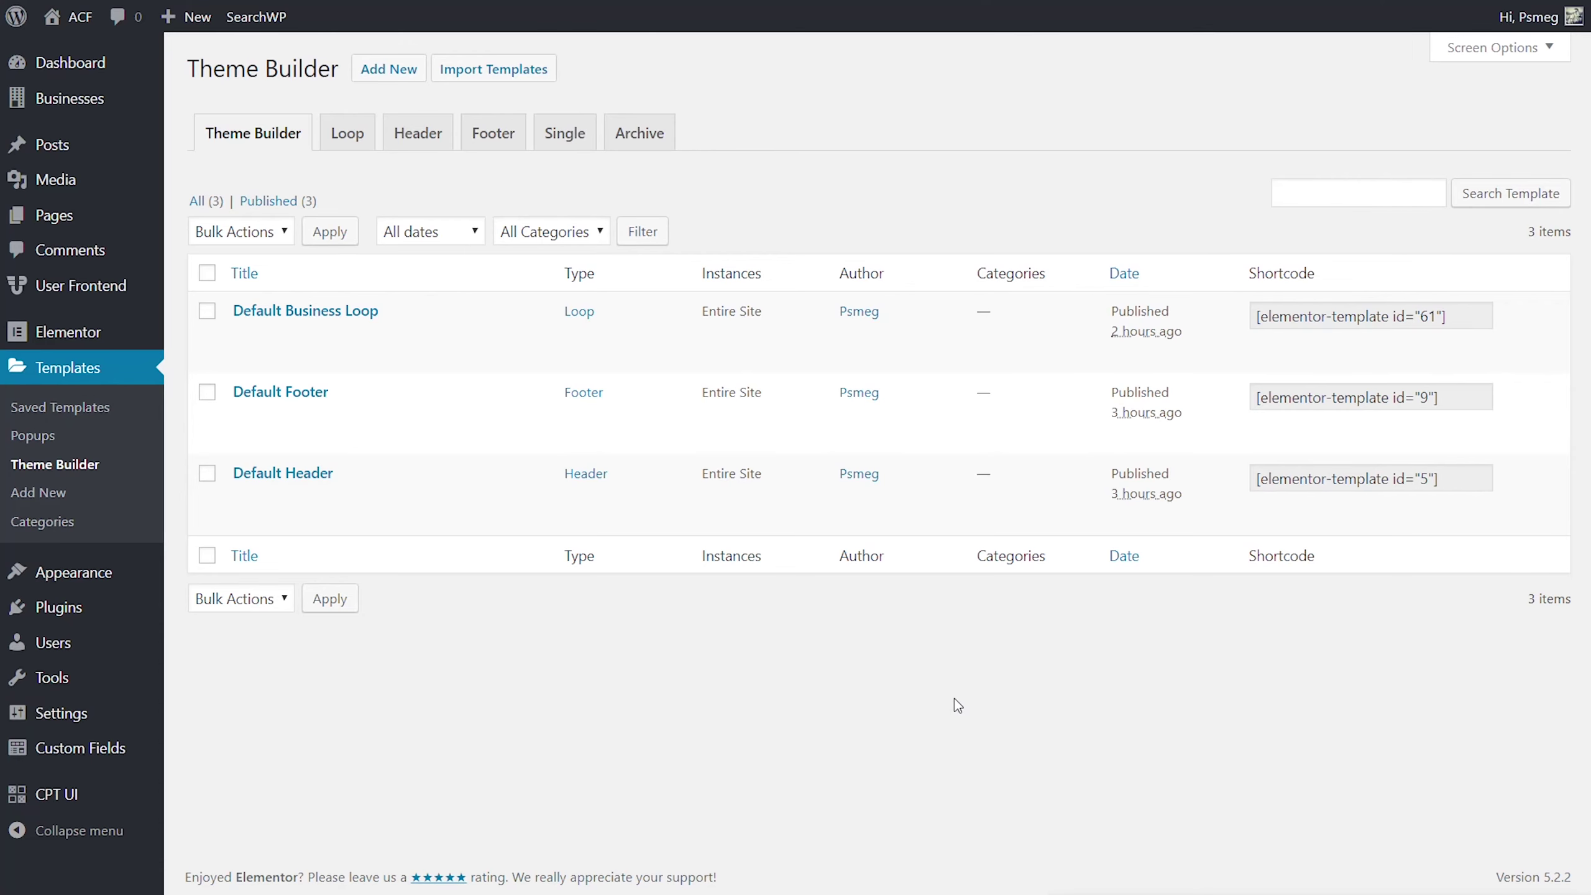
Step: Create a Theme Builder template of type Single for the Business post type, named "Default Business Single"
{"action": "left_click", "coordinate": [554, 141]}
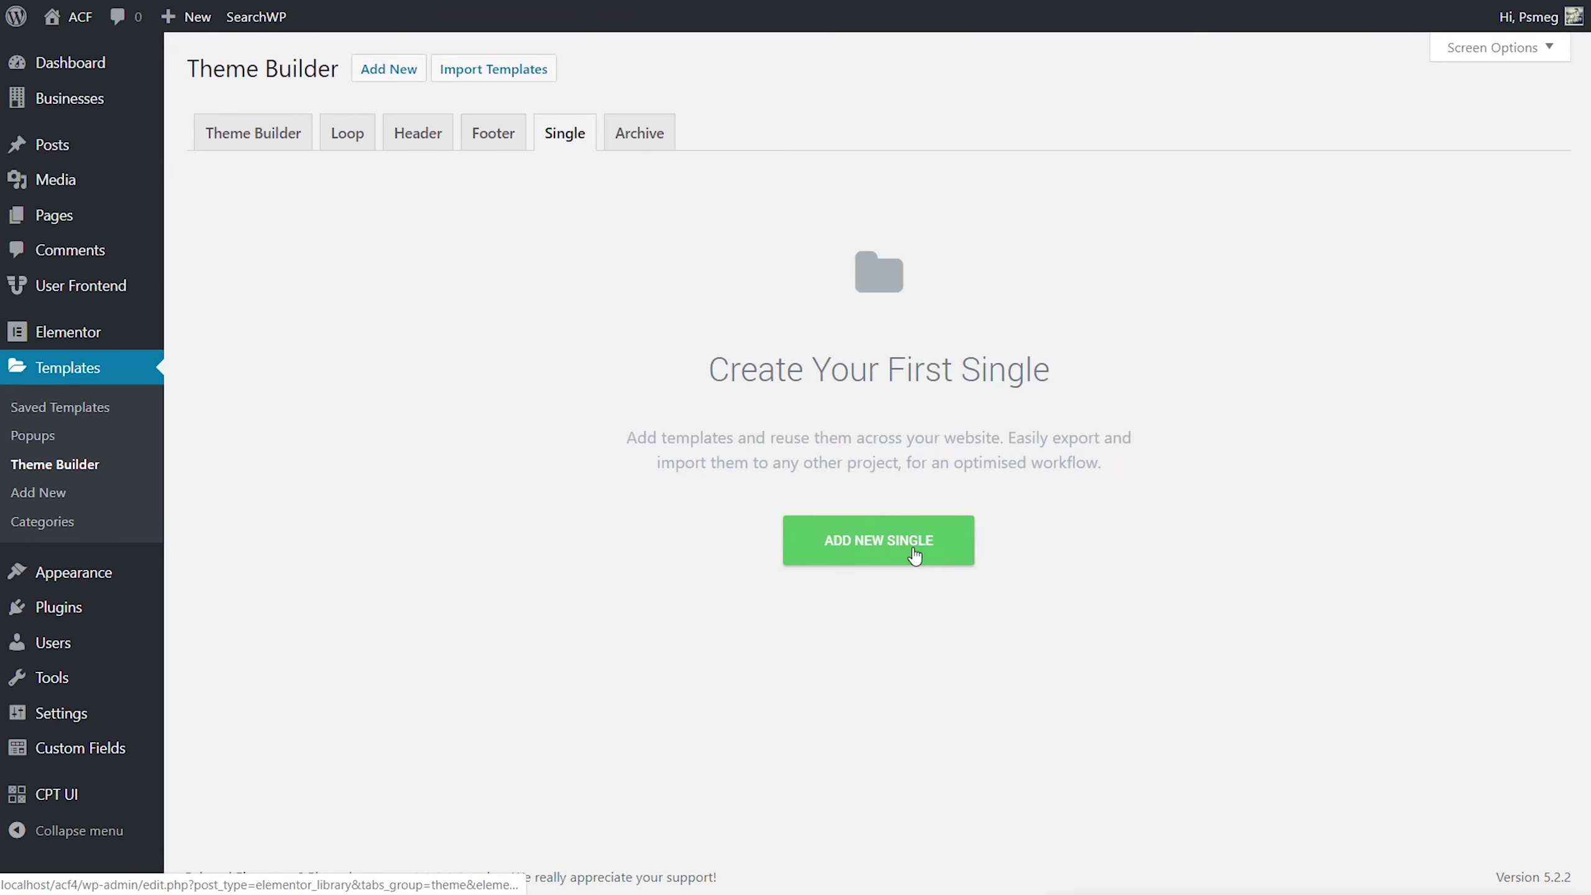
{"action": "left_click", "coordinate": [914, 552]}
{"action": "left_click", "coordinate": [936, 380]}
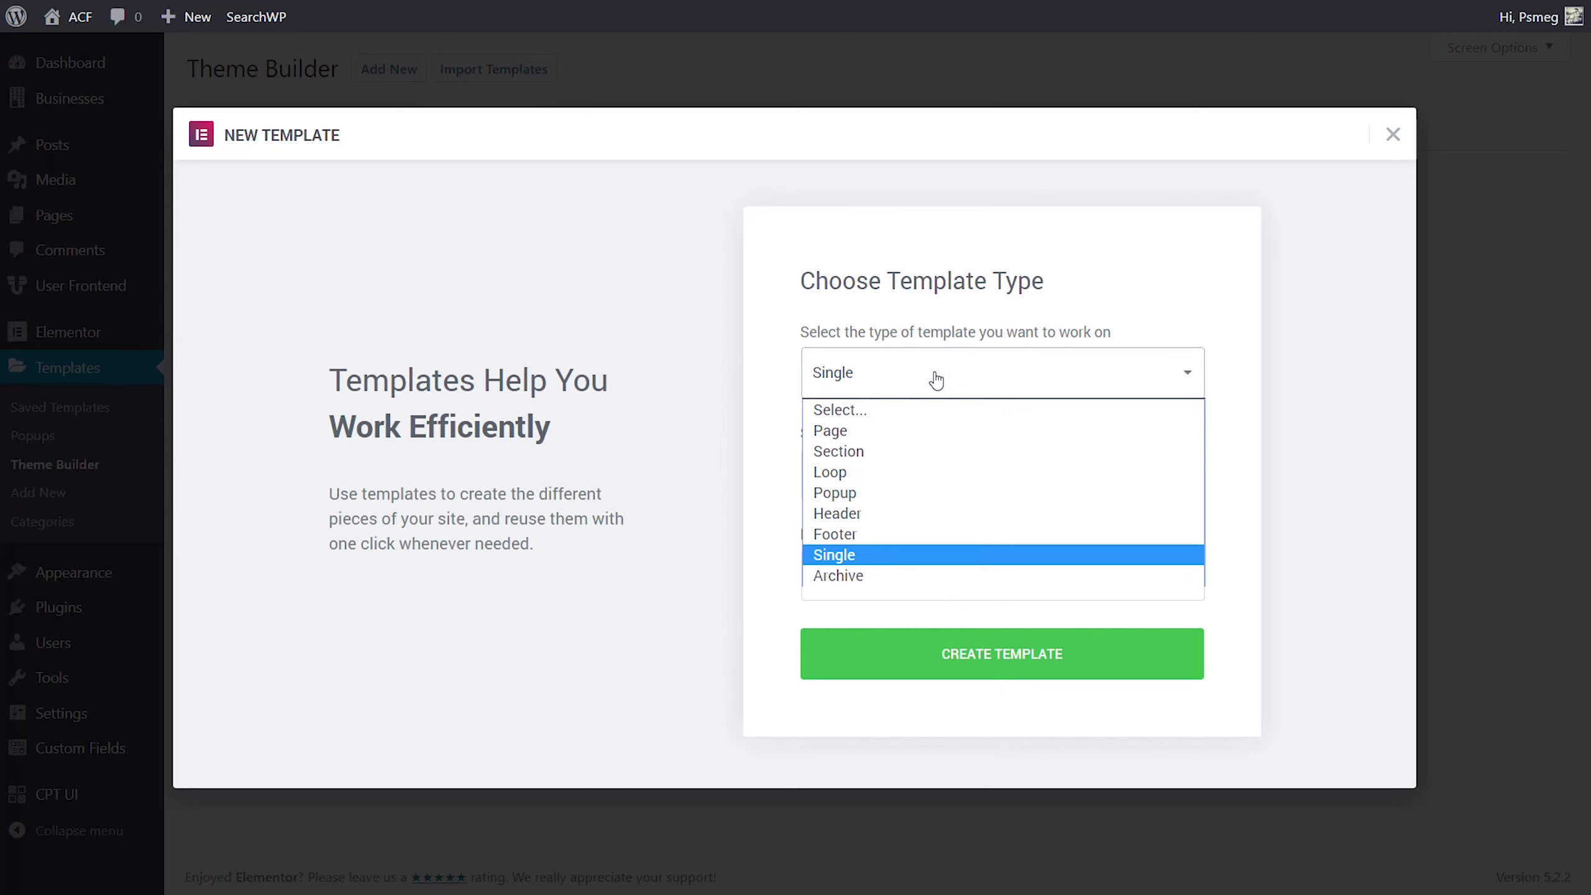
{"action": "left_click", "coordinate": [936, 379]}
{"action": "left_click", "coordinate": [891, 484]}
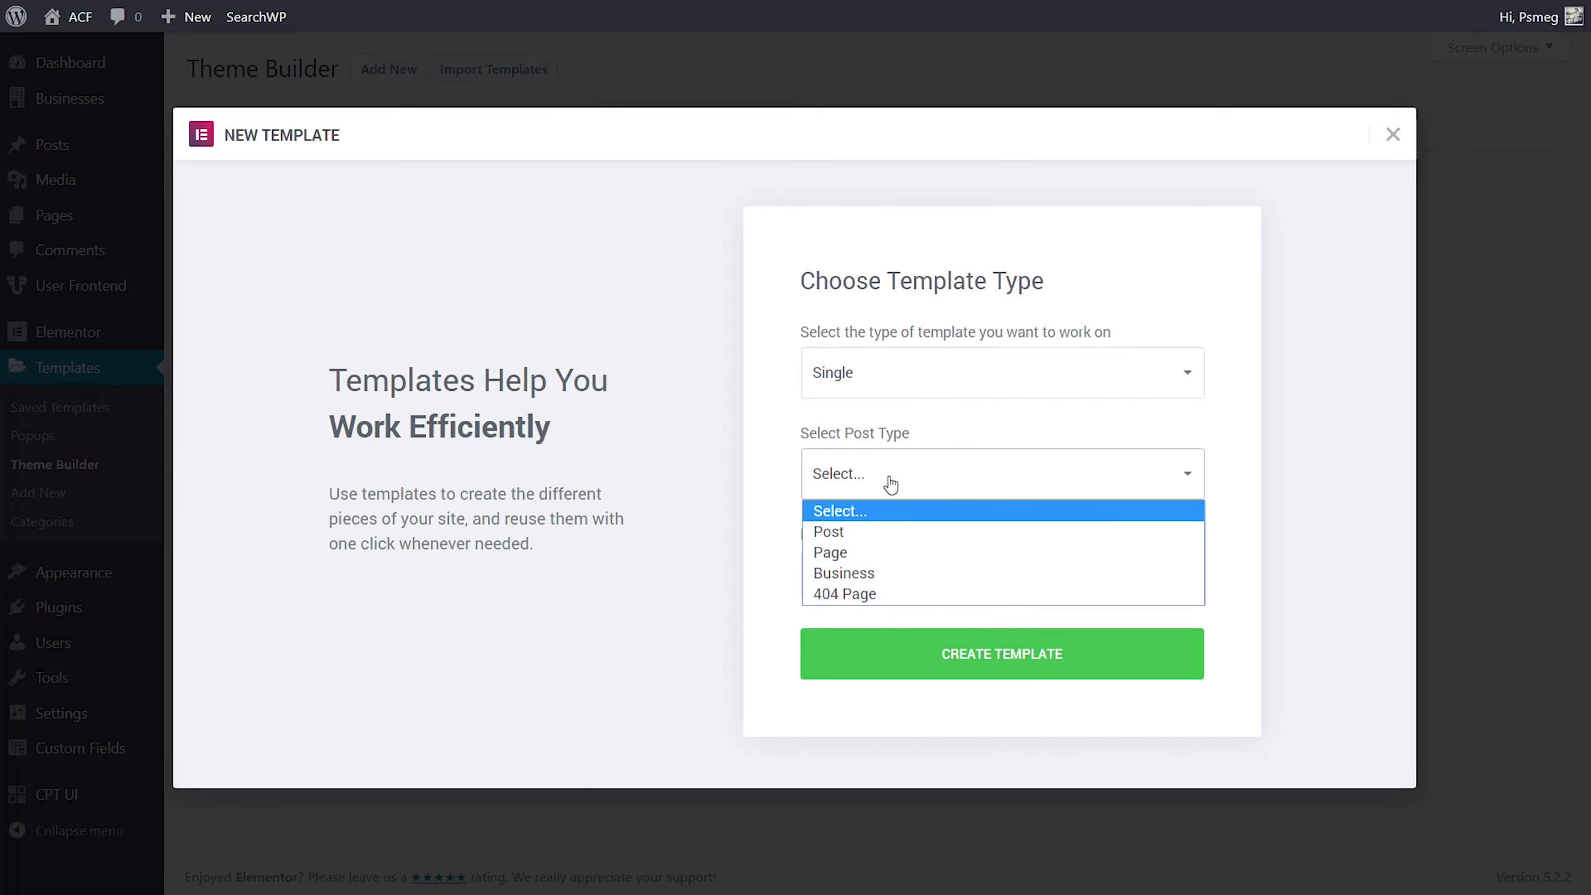
{"action": "left_click", "coordinate": [902, 574]}
{"action": "left_click", "coordinate": [895, 591]}
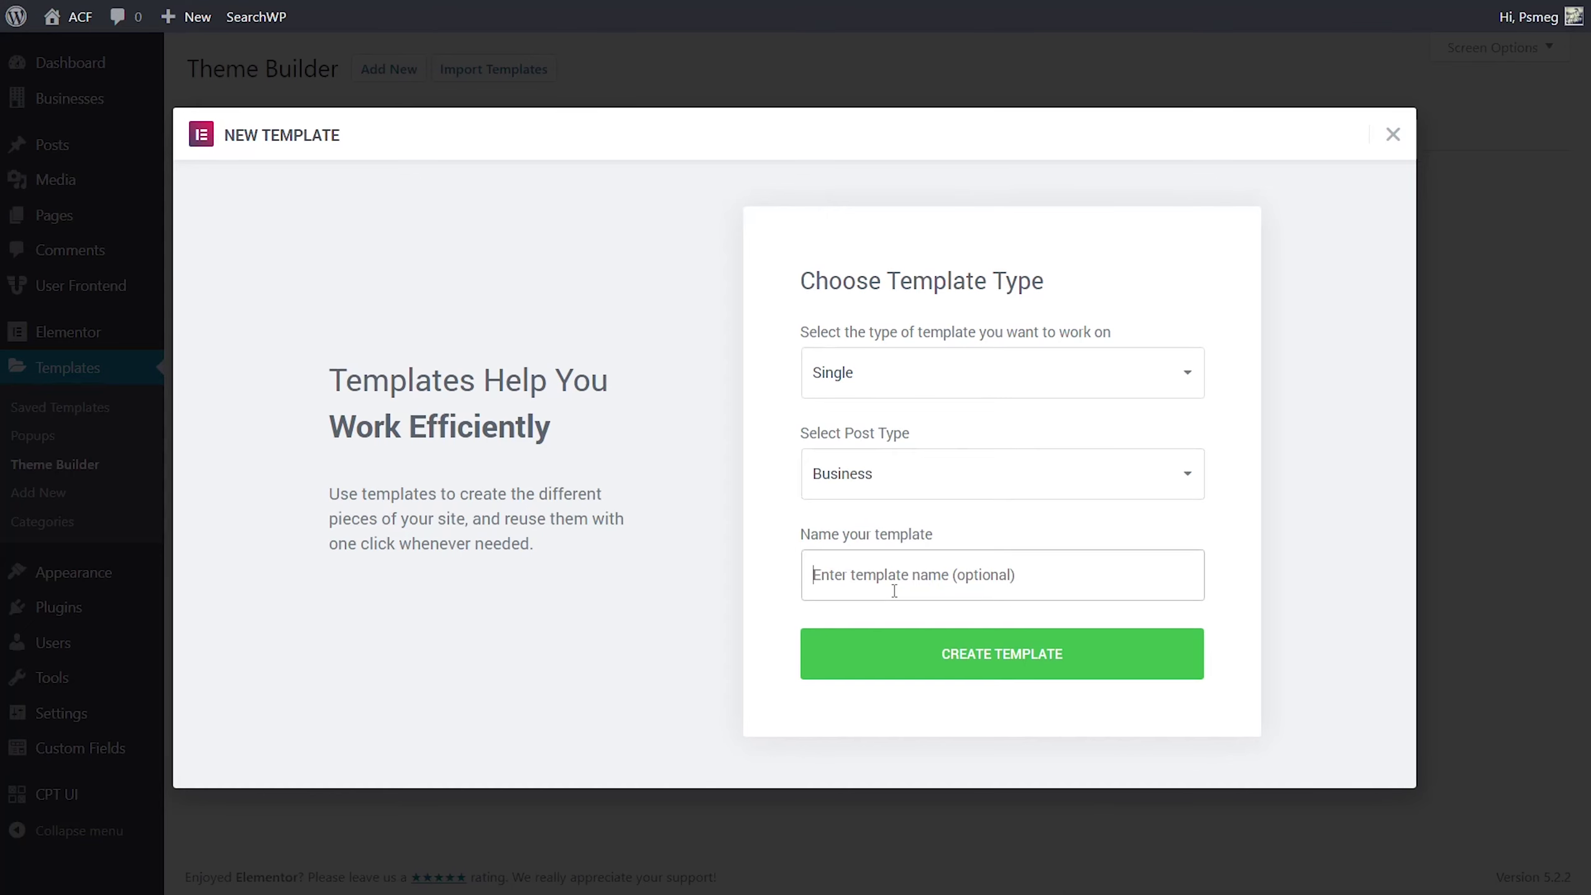
{"action": "type", "text": "Default Bu"}
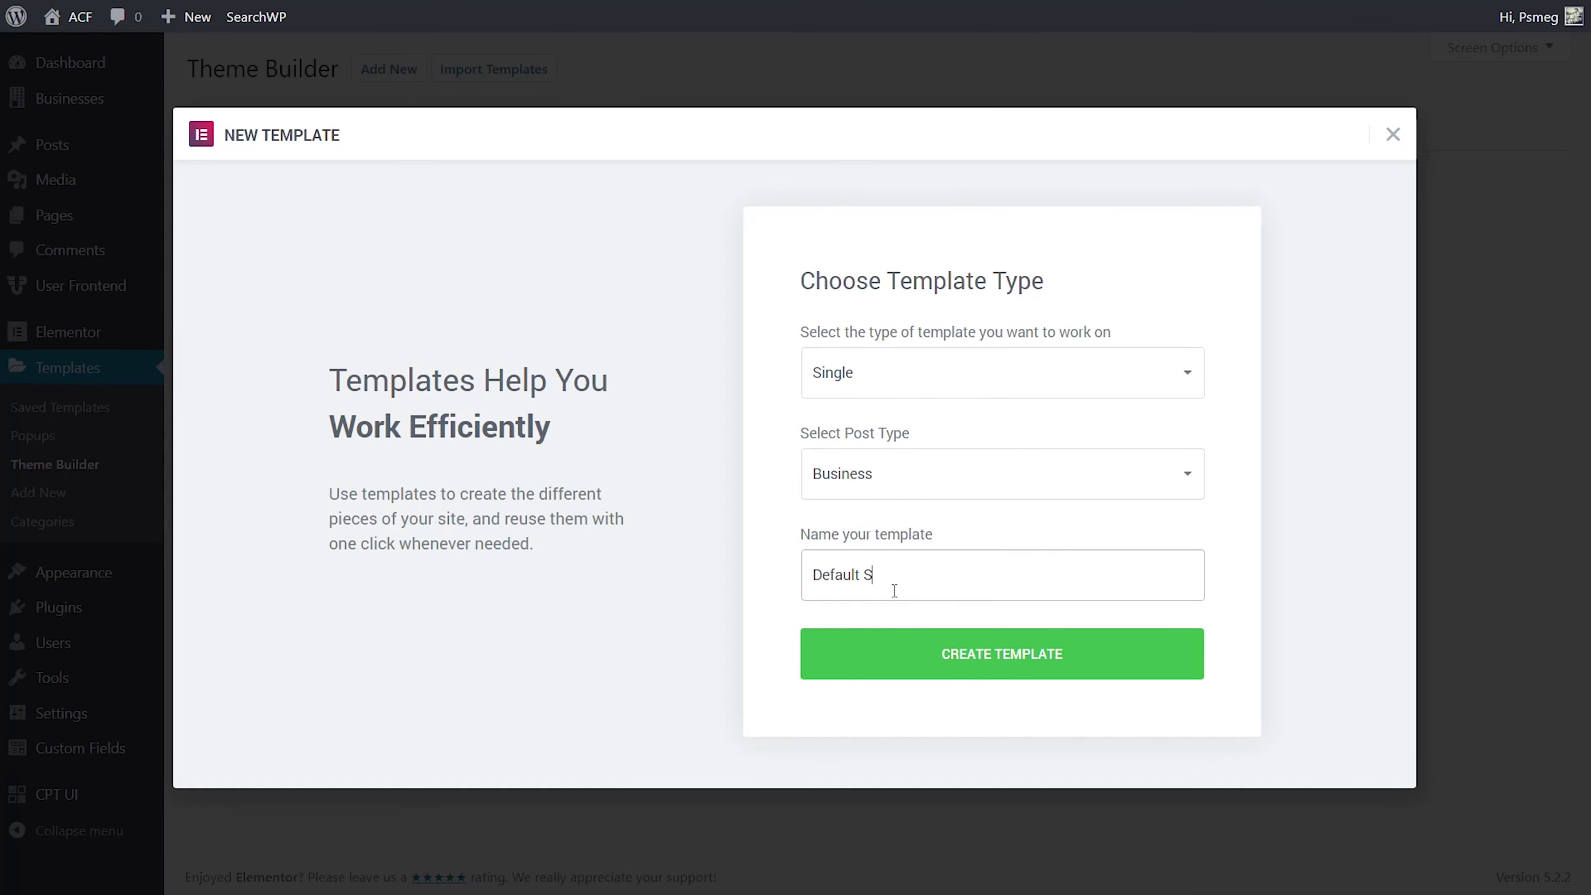
{"action": "type", "text": "siness Single"}
{"action": "left_click", "coordinate": [1010, 660]}
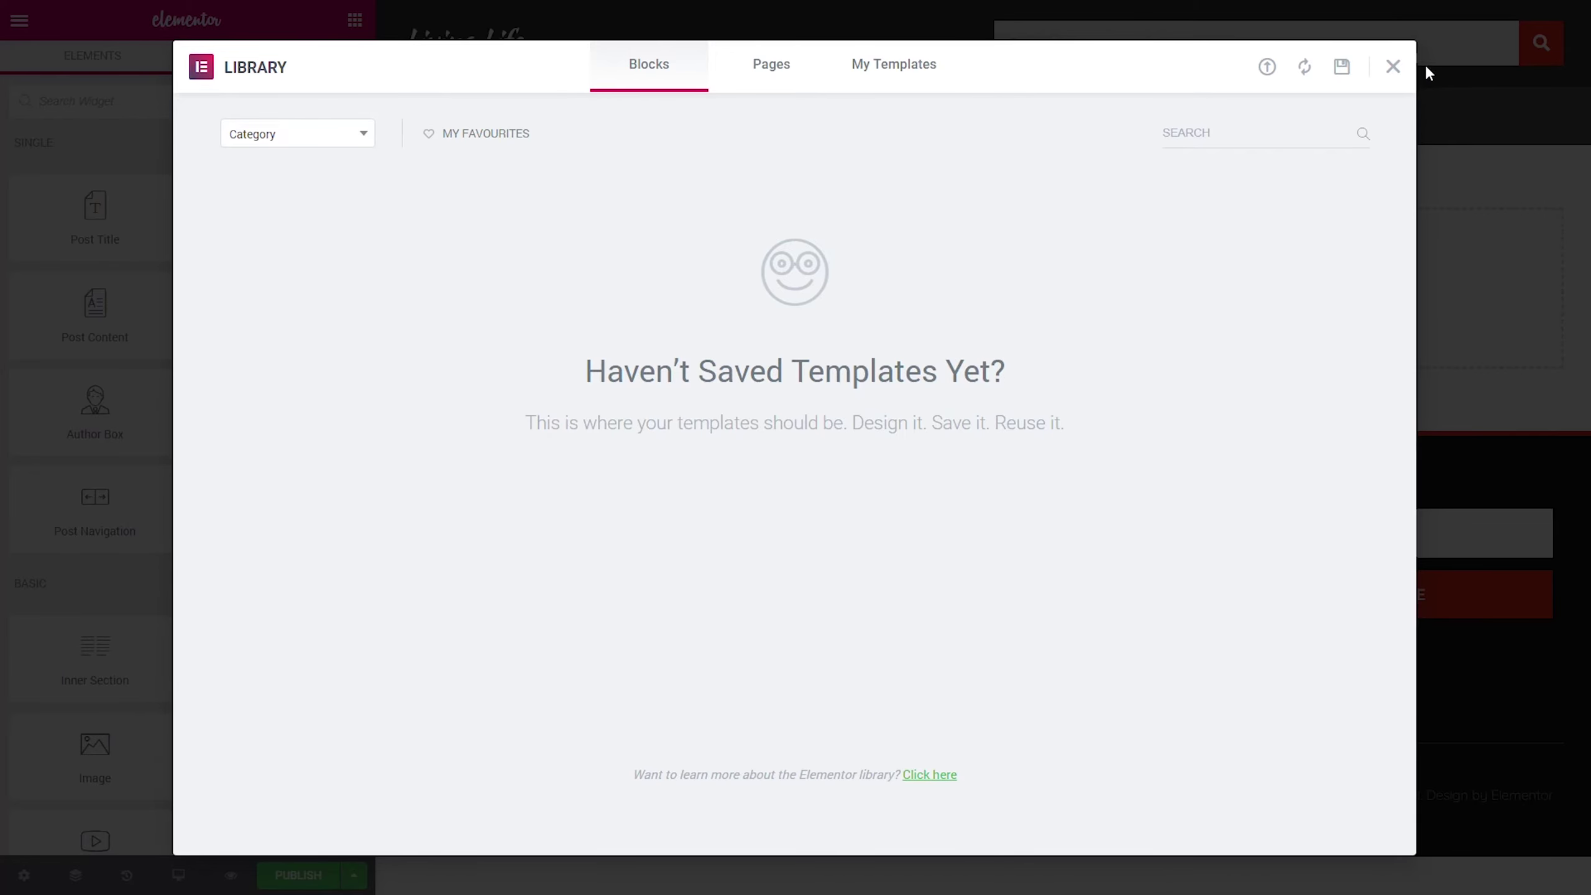
Step: Dismiss the template library and paste the copied hero section into the empty template canvas
{"action": "left_click", "coordinate": [1394, 66]}
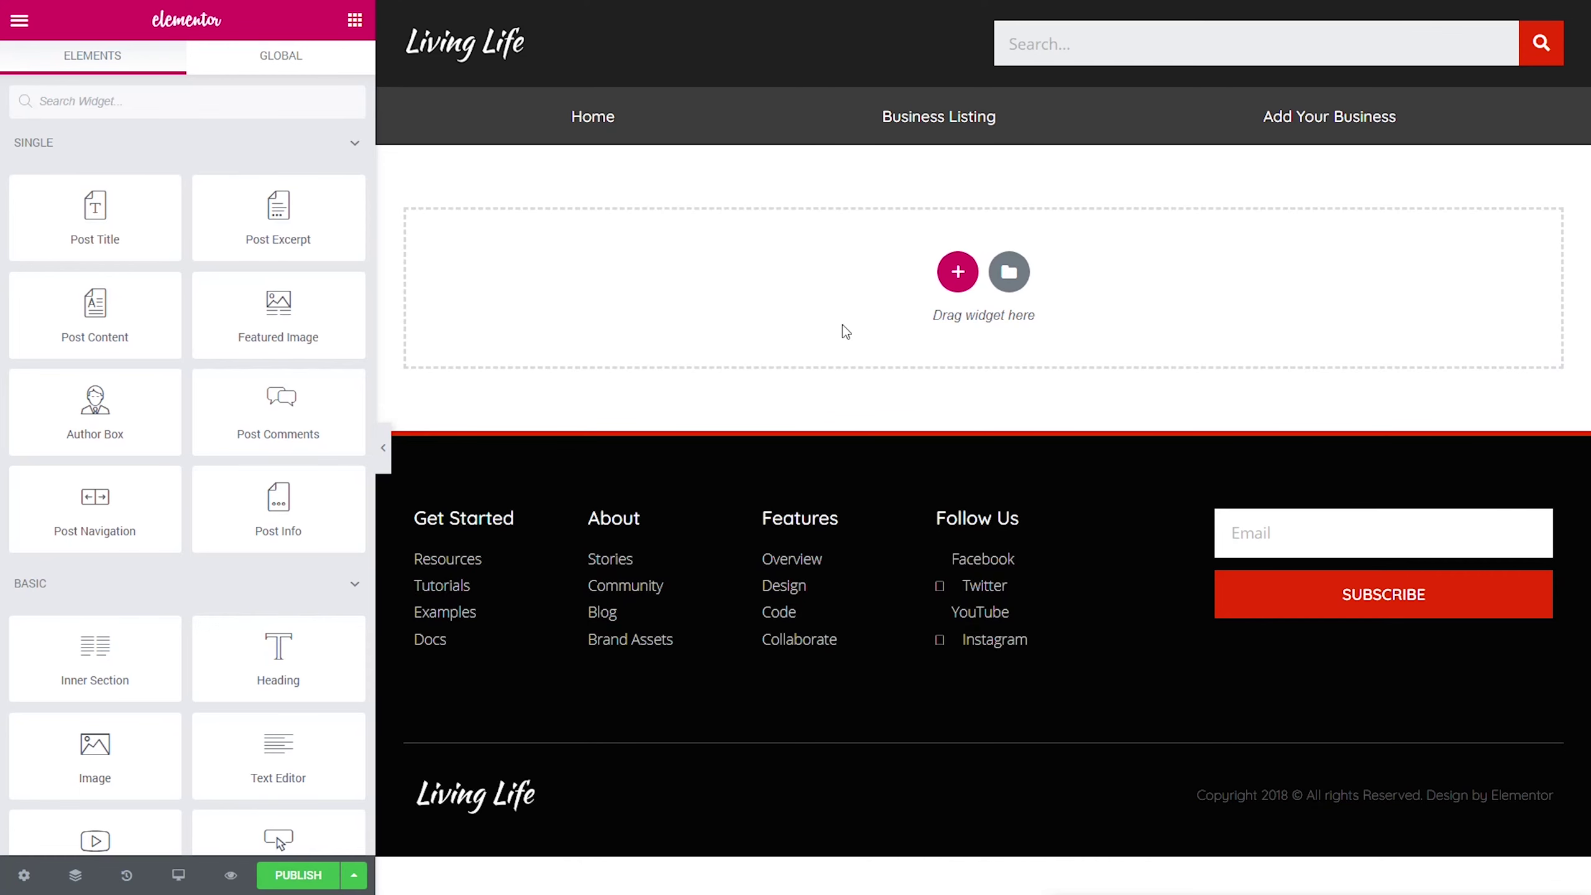
{"action": "right_click", "coordinate": [827, 292]}
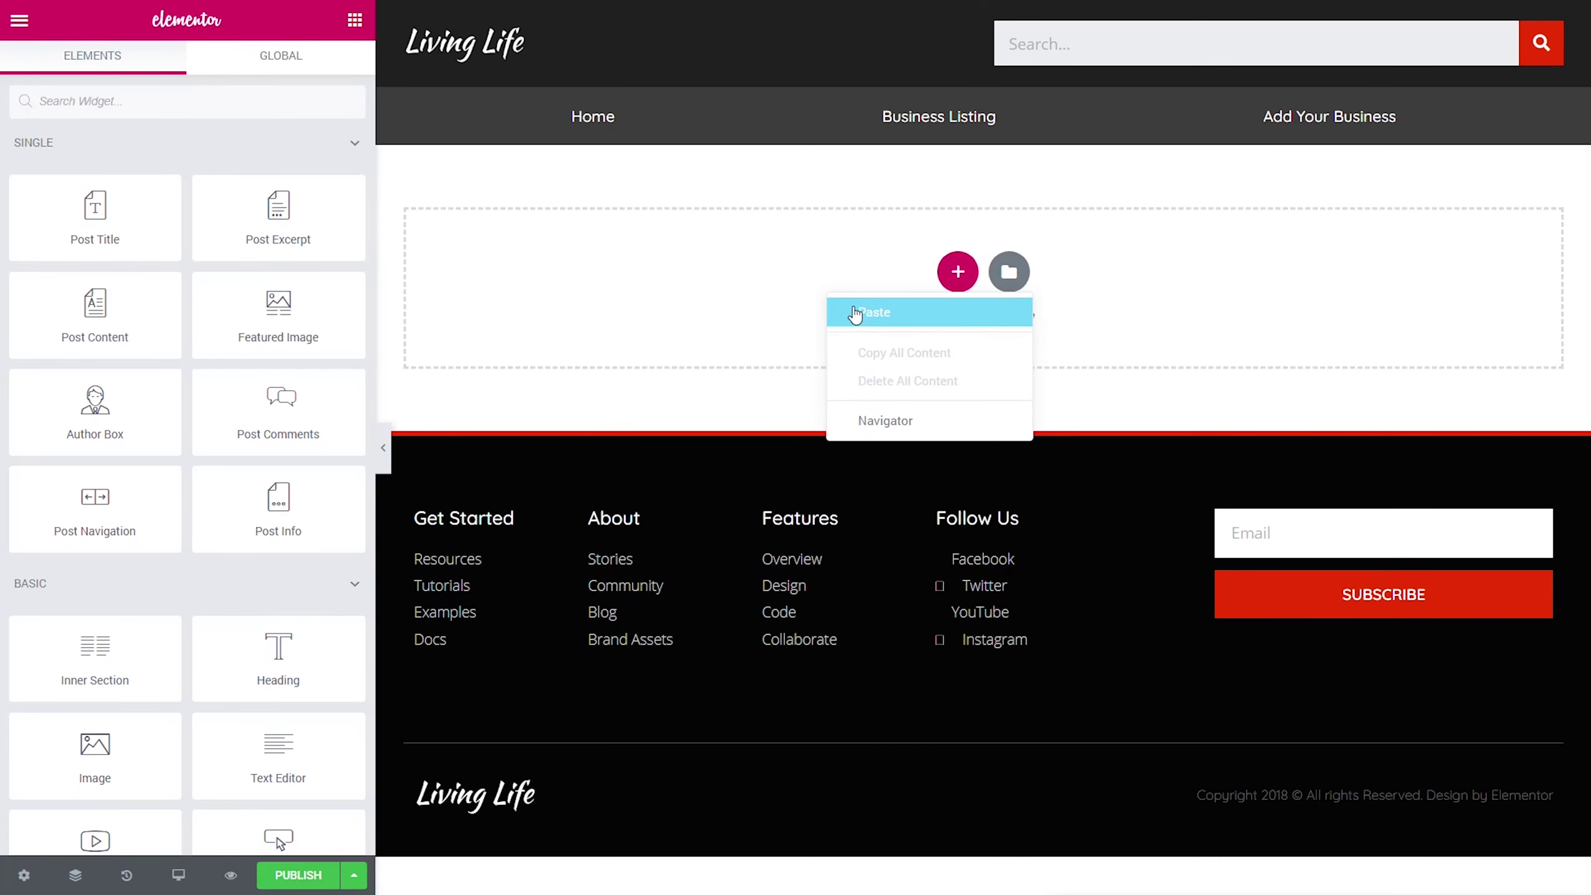
{"action": "left_click", "coordinate": [812, 305]}
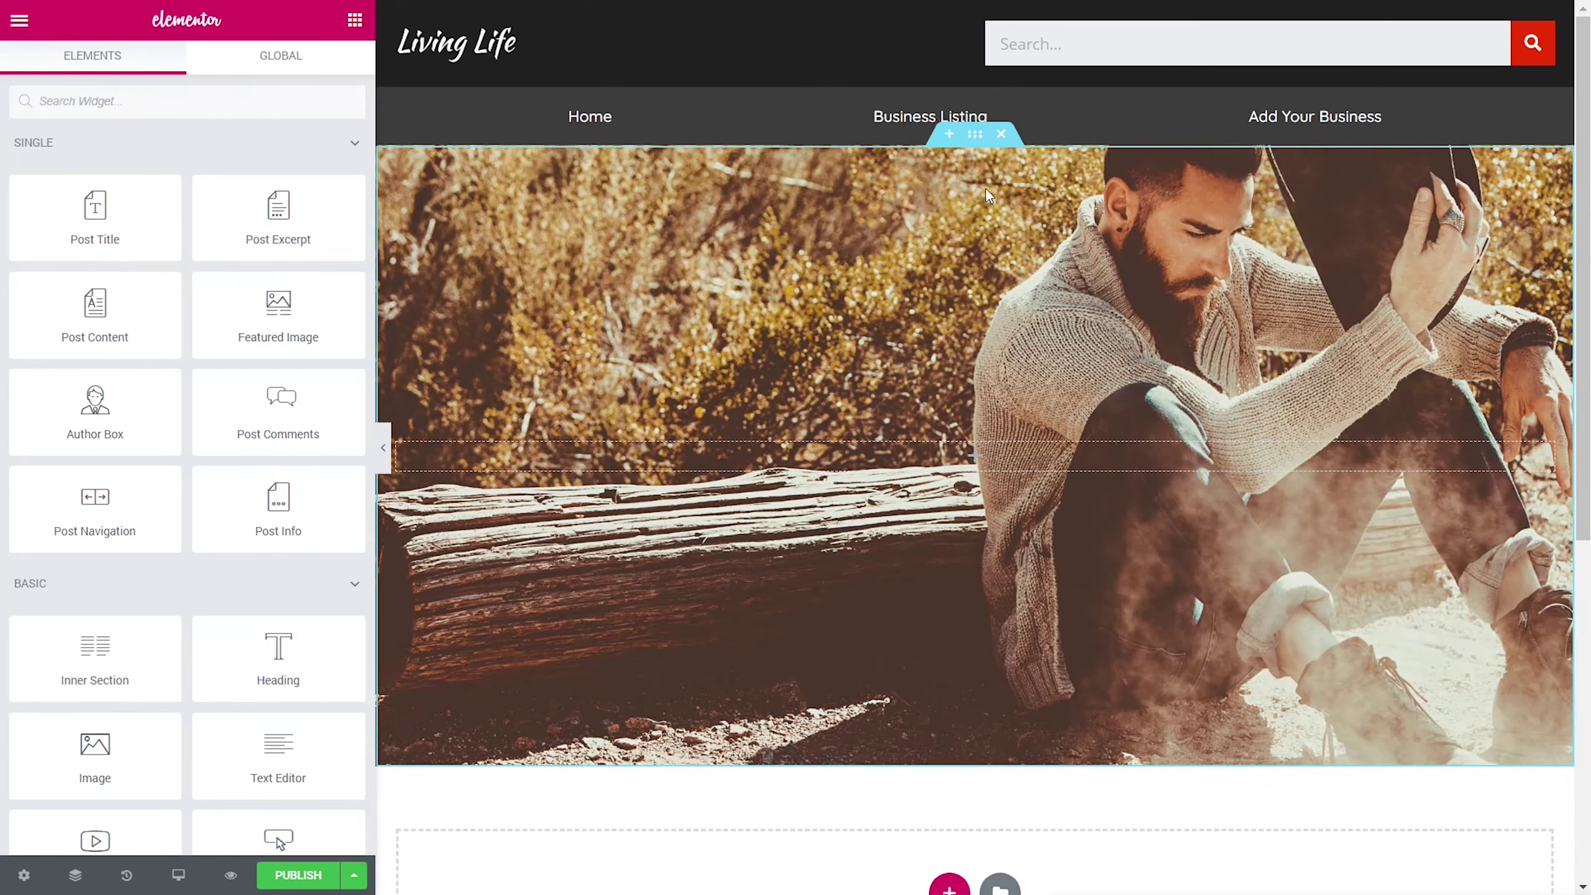
Step: Clear the hero section's background image and reassign it to the post's dynamic Featured Image
{"action": "left_click", "coordinate": [979, 146]}
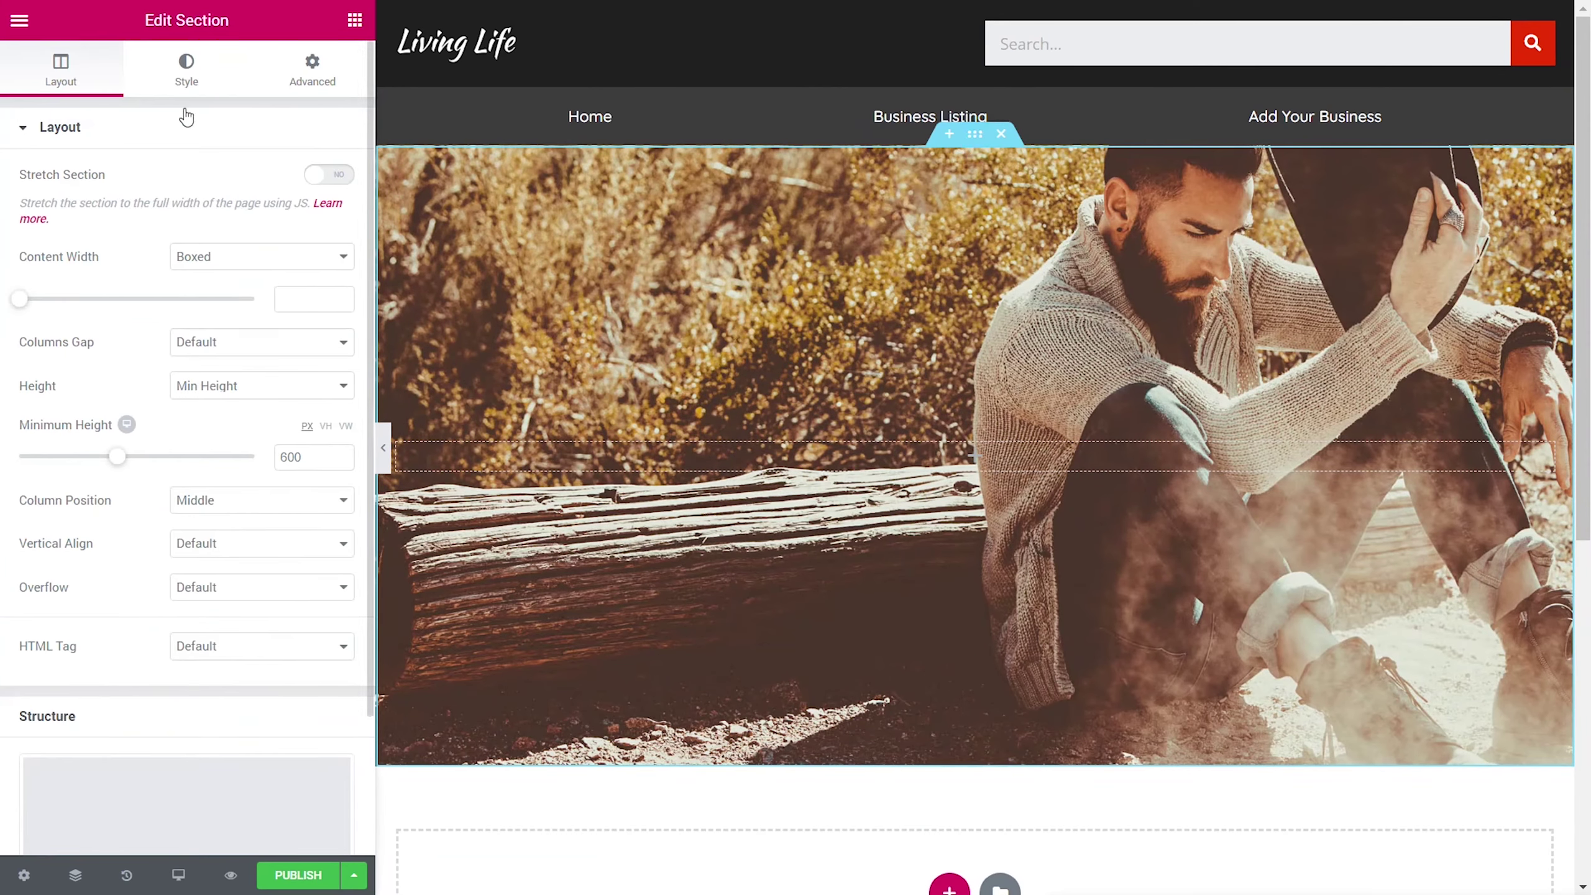
{"action": "left_click", "coordinate": [184, 77]}
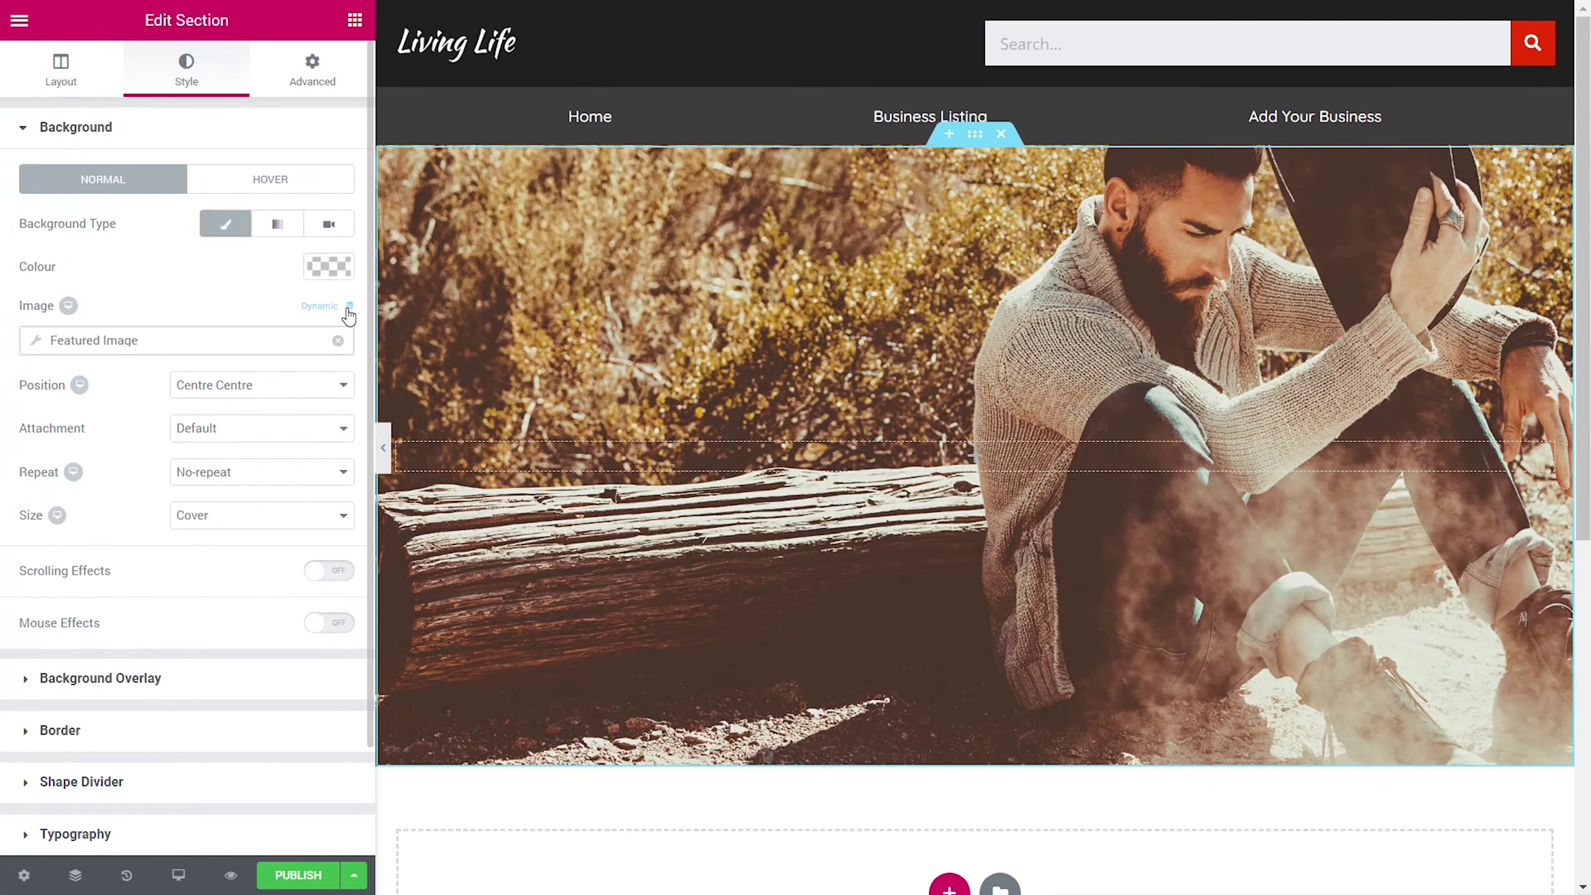
{"action": "left_click", "coordinate": [338, 340]}
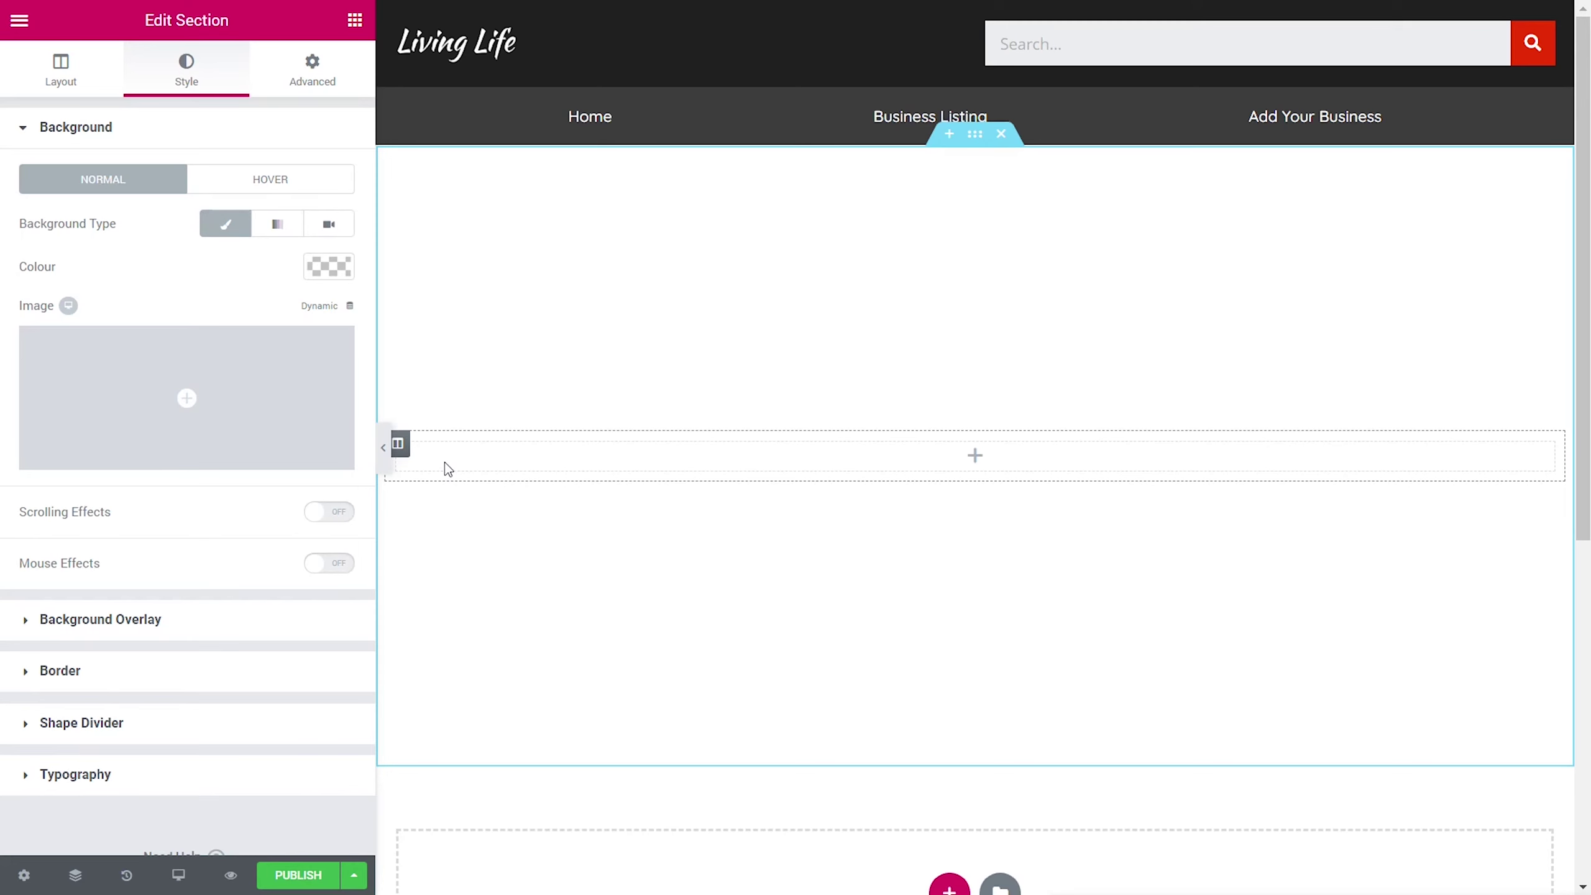
{"action": "left_click", "coordinate": [350, 307]}
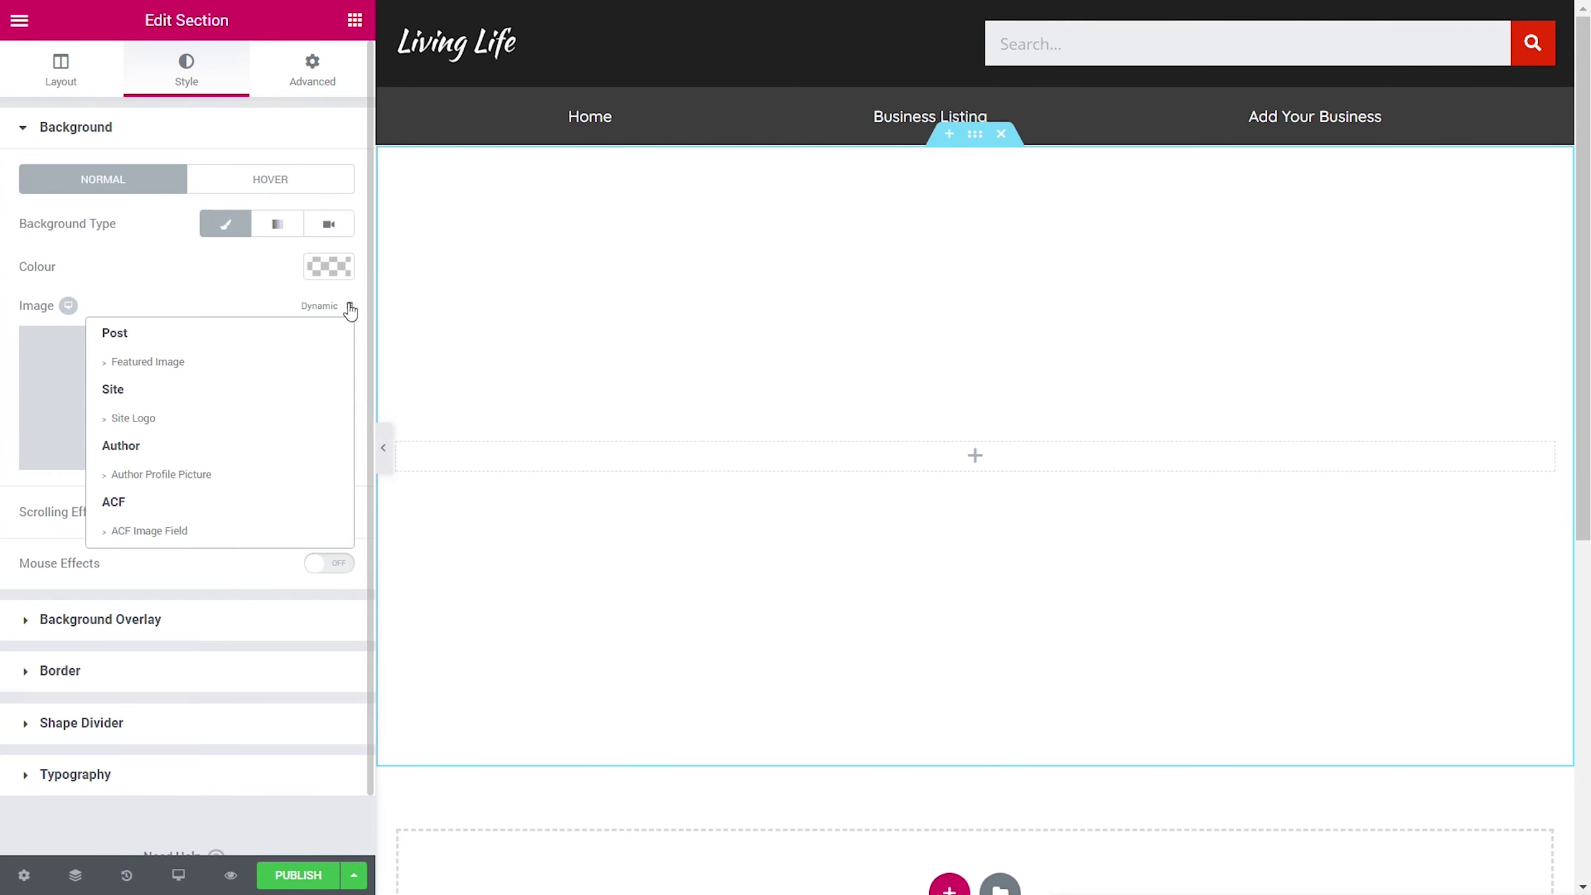
{"action": "left_click", "coordinate": [159, 363]}
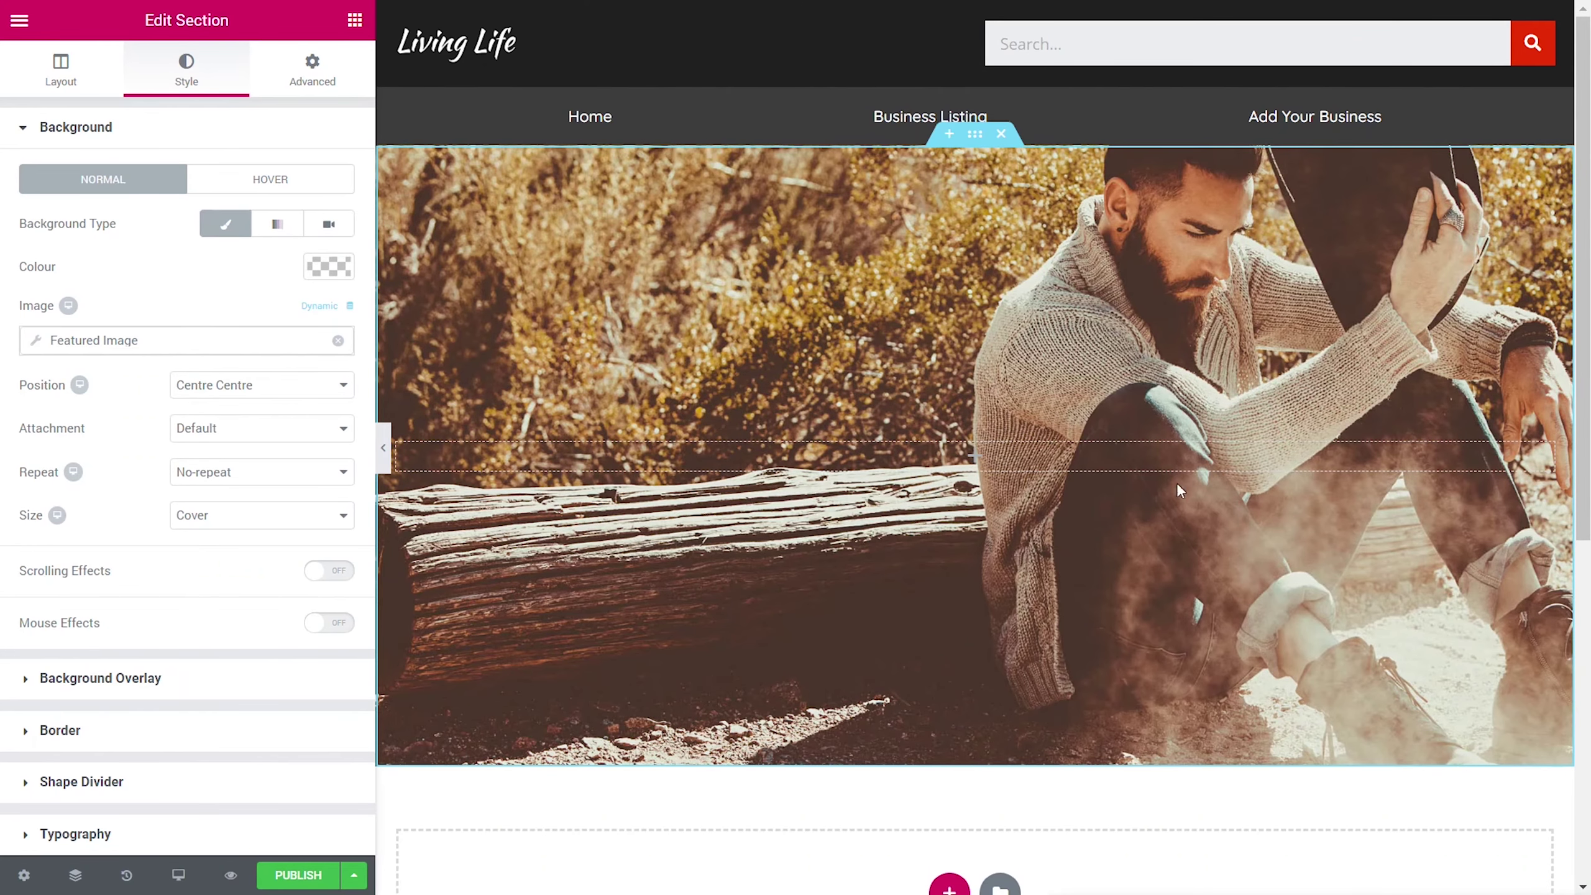
Step: Add a Post Title widget directly below the "Business Details:" heading
{"action": "scroll", "coordinate": [1160, 564], "scroll_direction": "down", "scroll_amount": 3}
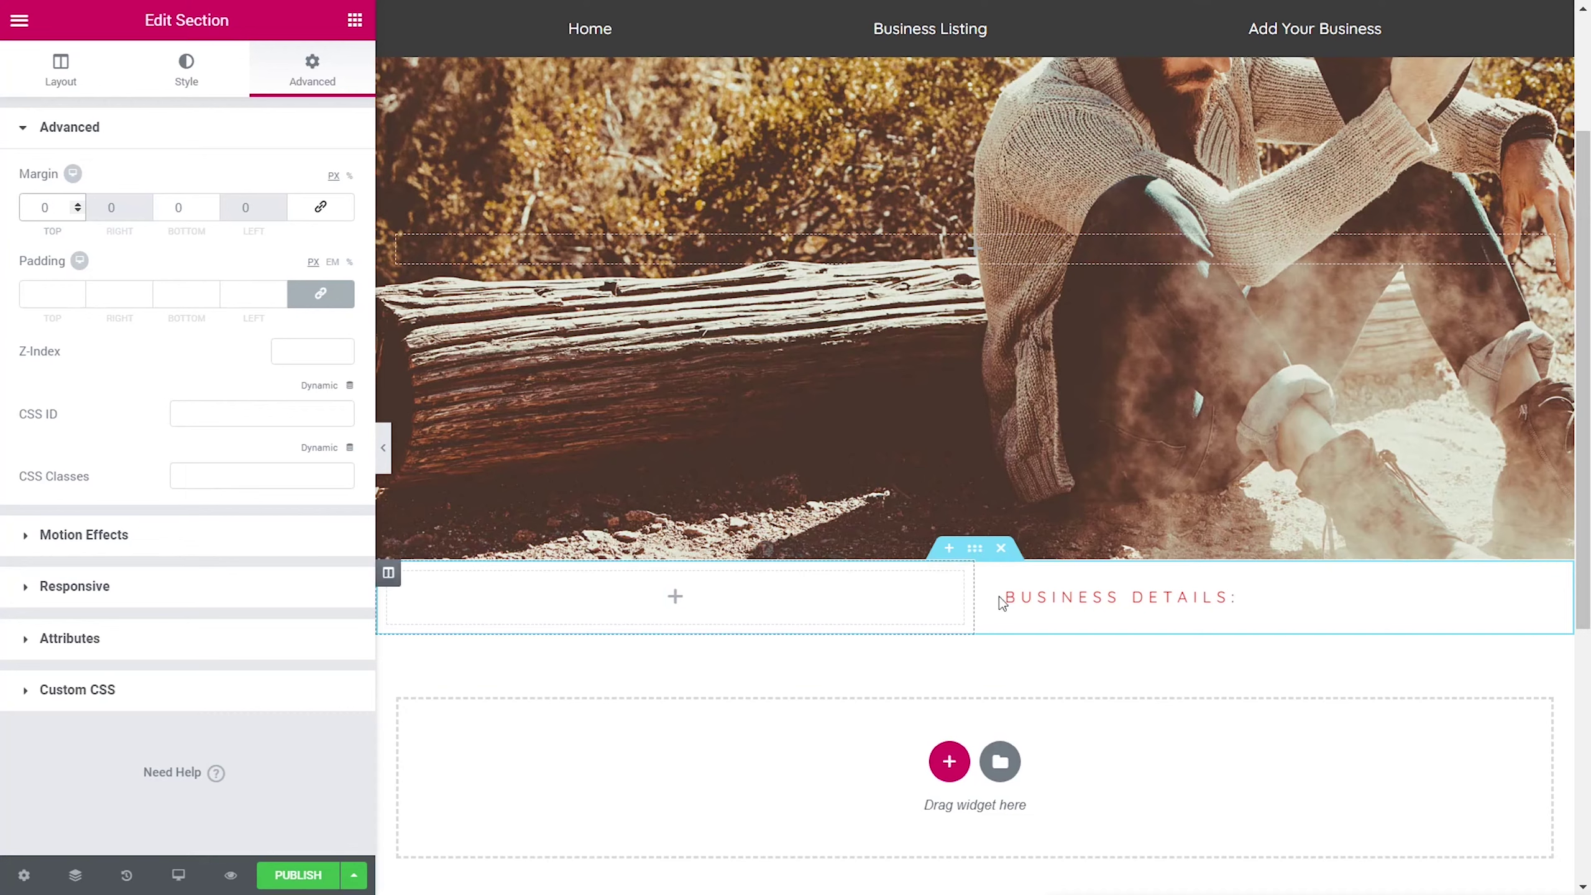
{"action": "left_click", "coordinate": [1378, 597]}
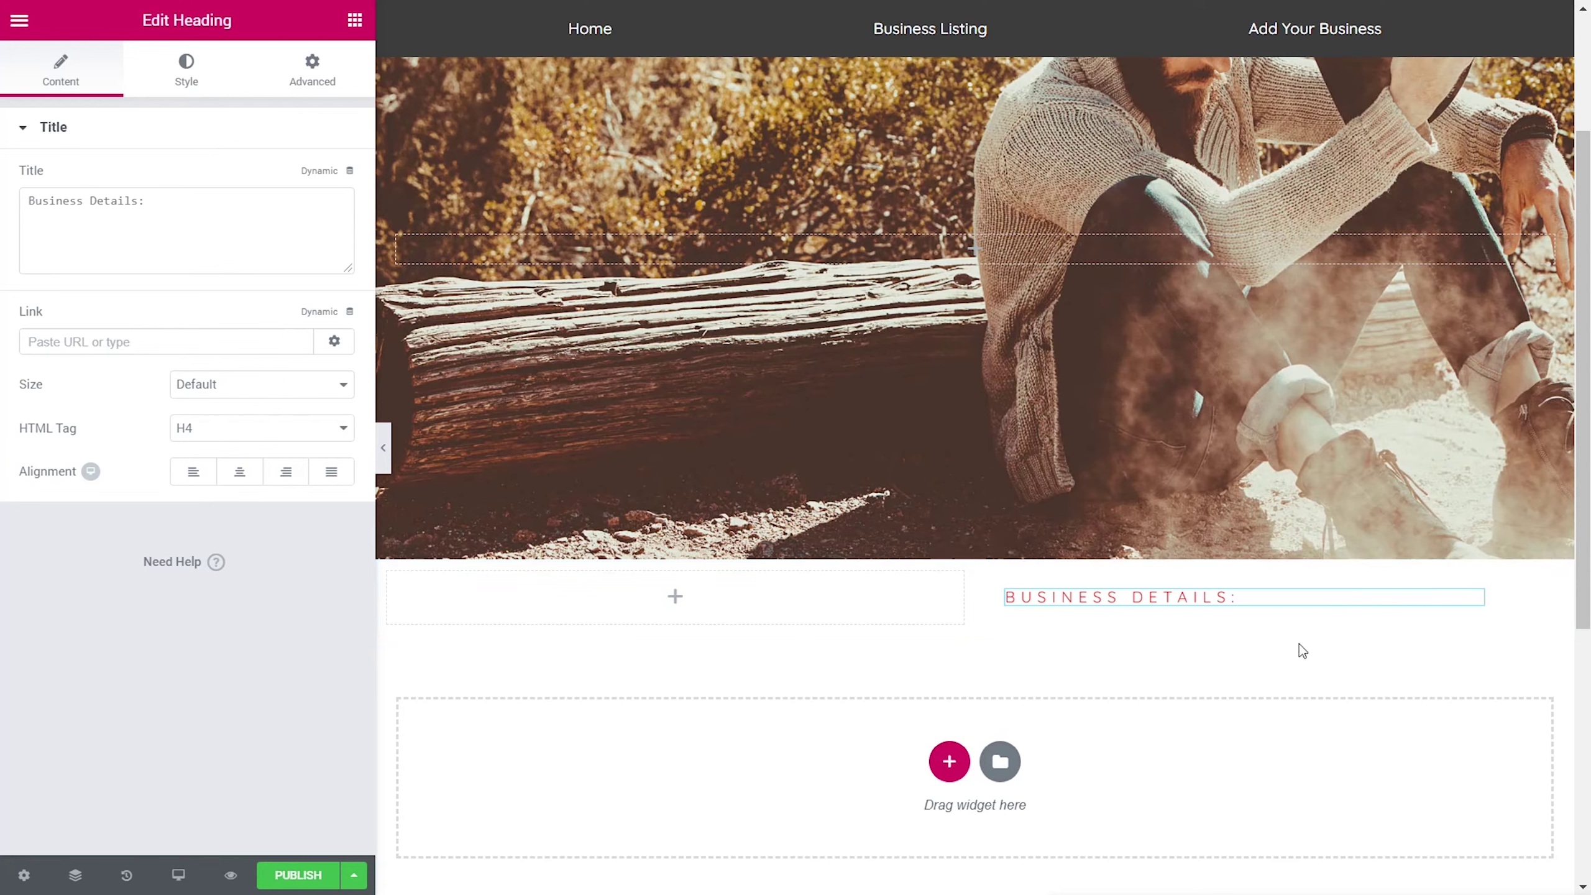
{"action": "left_click", "coordinate": [362, 25]}
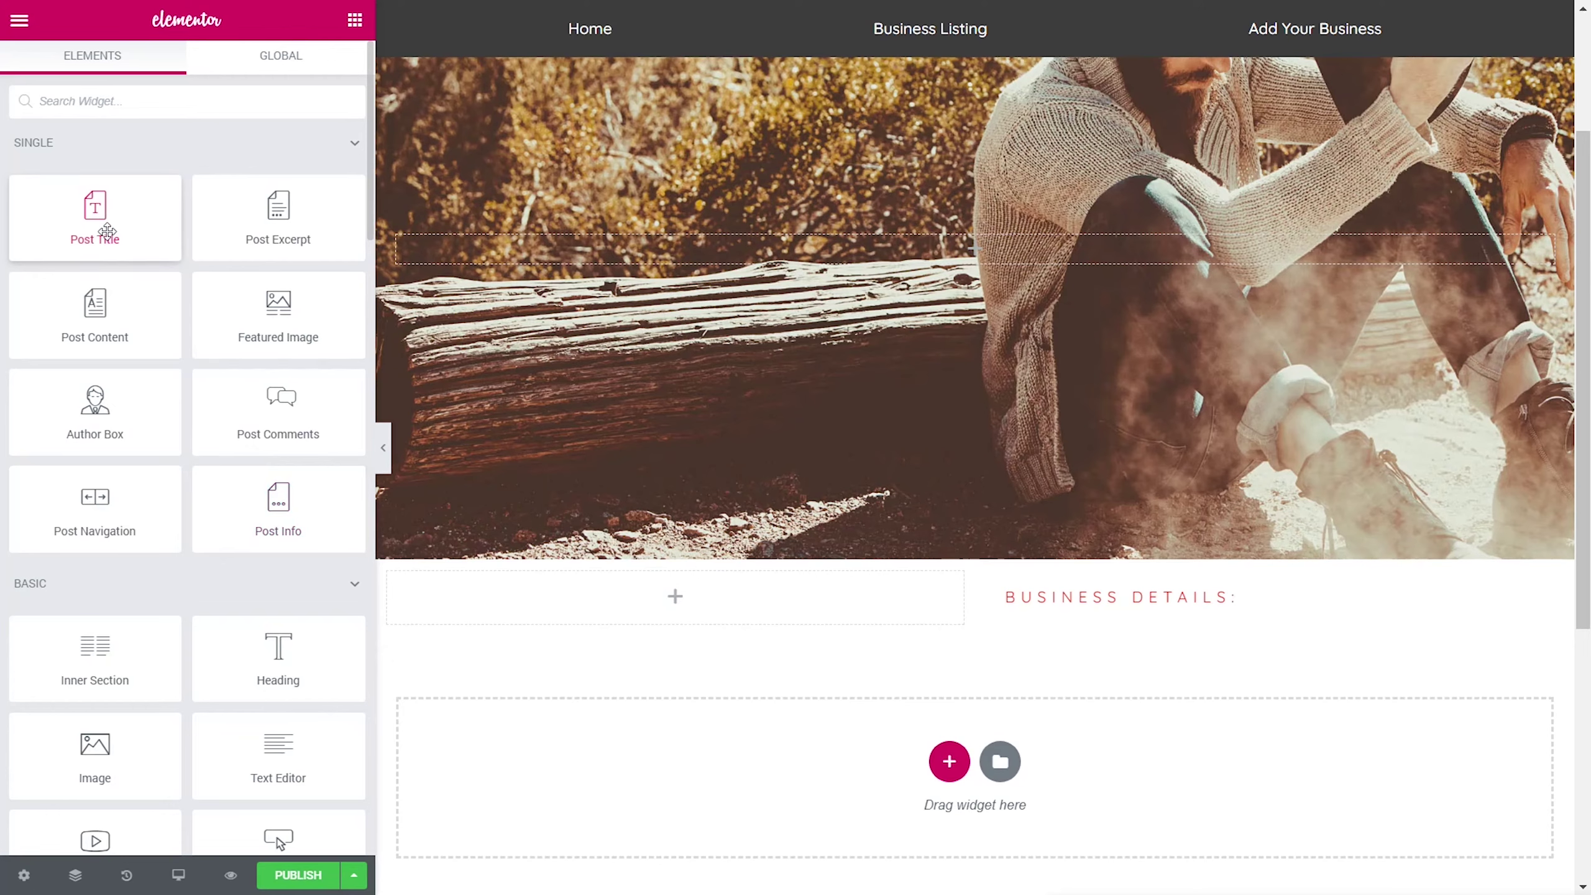
{"action": "left_click_drag", "start_coordinate": [102, 224], "coordinate": [1112, 612]}
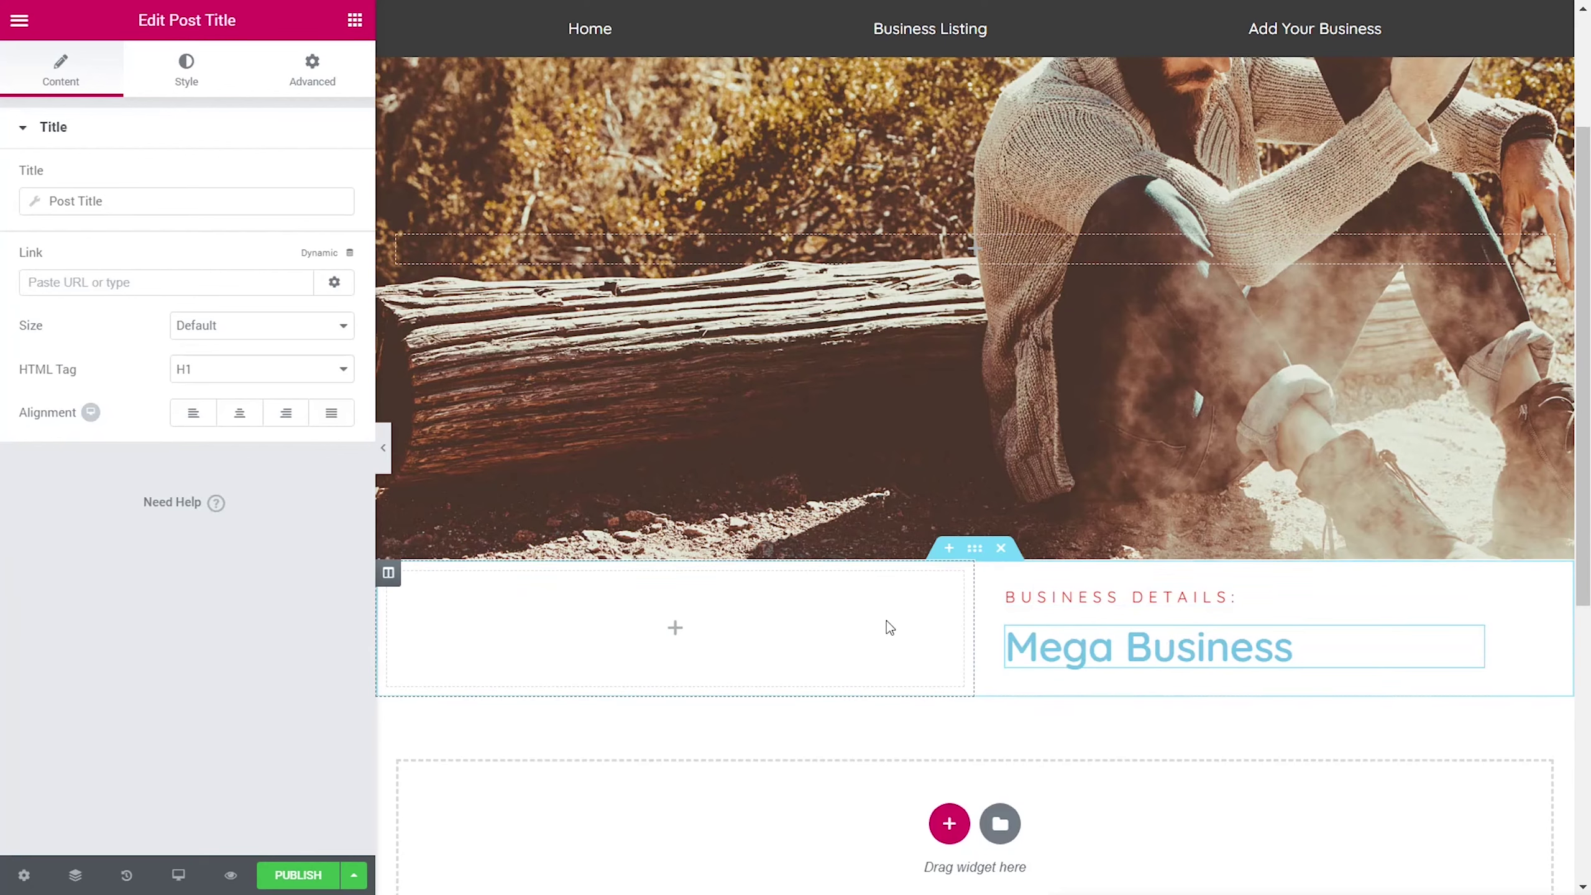
Step: Add a Heading widget below the post title and set its HTML tag to H4
{"action": "left_click", "coordinate": [354, 19]}
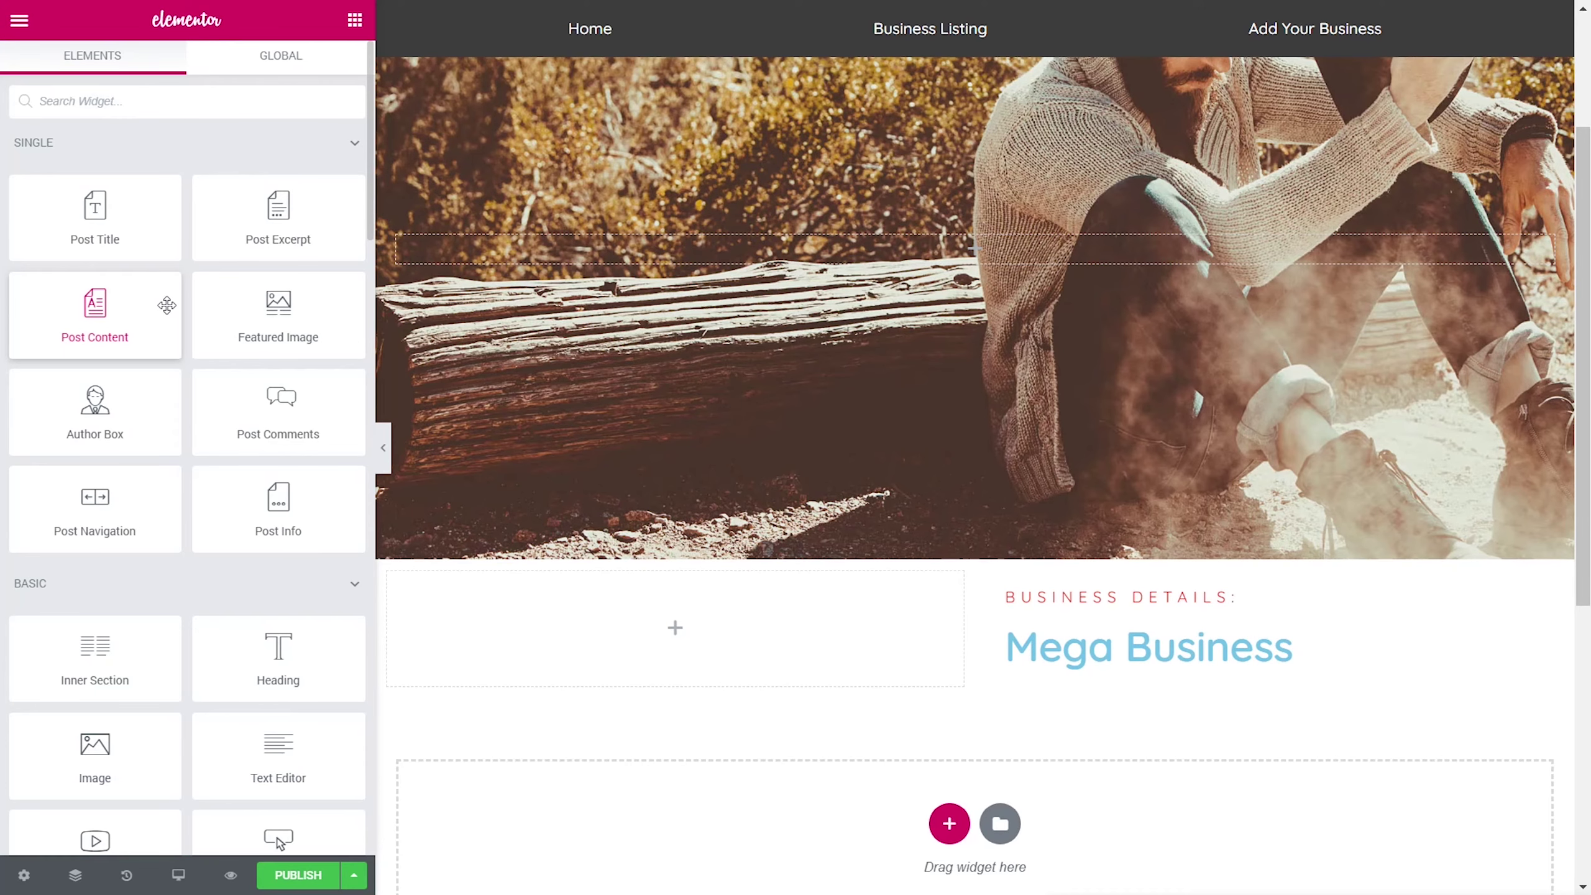
{"action": "scroll", "coordinate": [177, 448], "scroll_direction": "down", "scroll_amount": 2}
{"action": "left_click_drag", "start_coordinate": [279, 523], "coordinate": [1121, 680]}
{"action": "left_click_drag", "start_coordinate": [1122, 676], "coordinate": [1126, 690]}
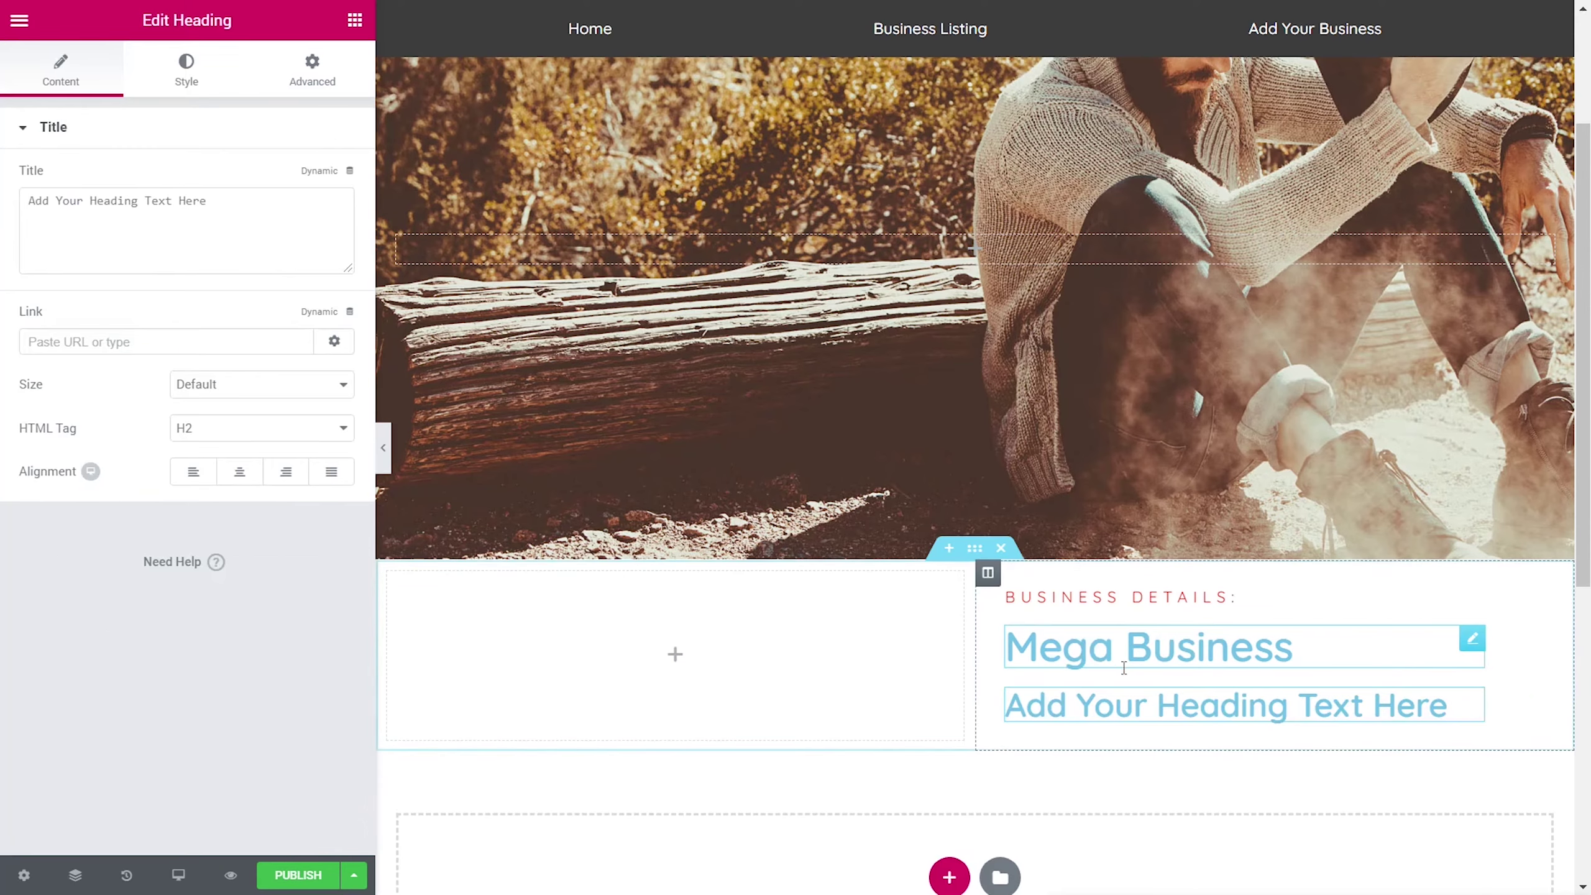
{"action": "left_click", "coordinate": [228, 429]}
{"action": "left_click", "coordinate": [187, 504]}
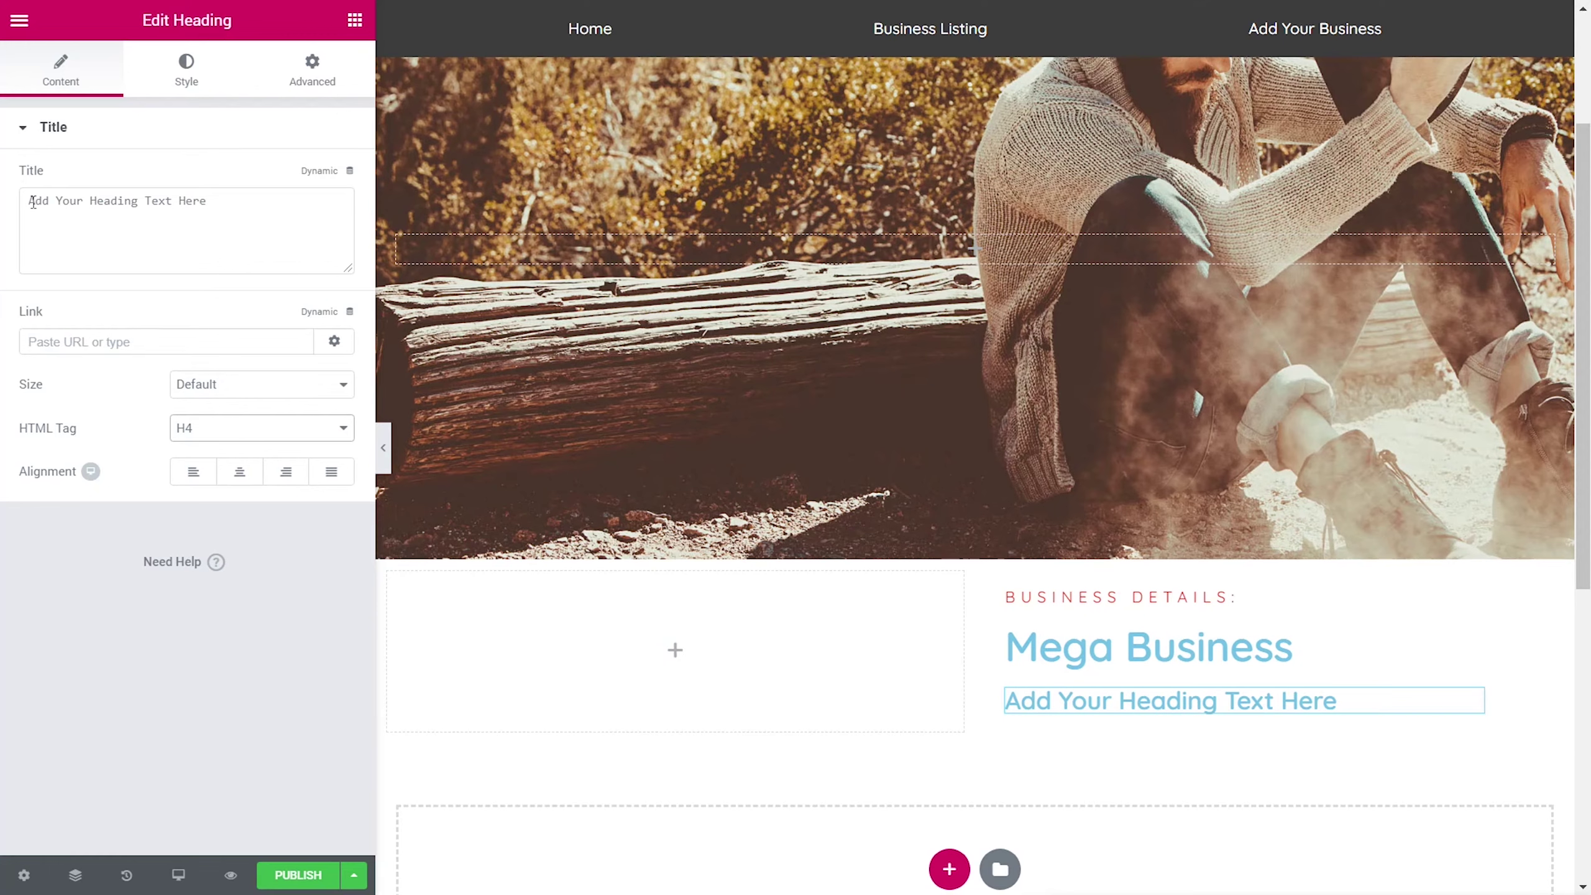
Step: Set the new heading's title to a dynamic ACF Field with the Business Strapline key and paste the copied style onto it
{"action": "left_click", "coordinate": [350, 173]}
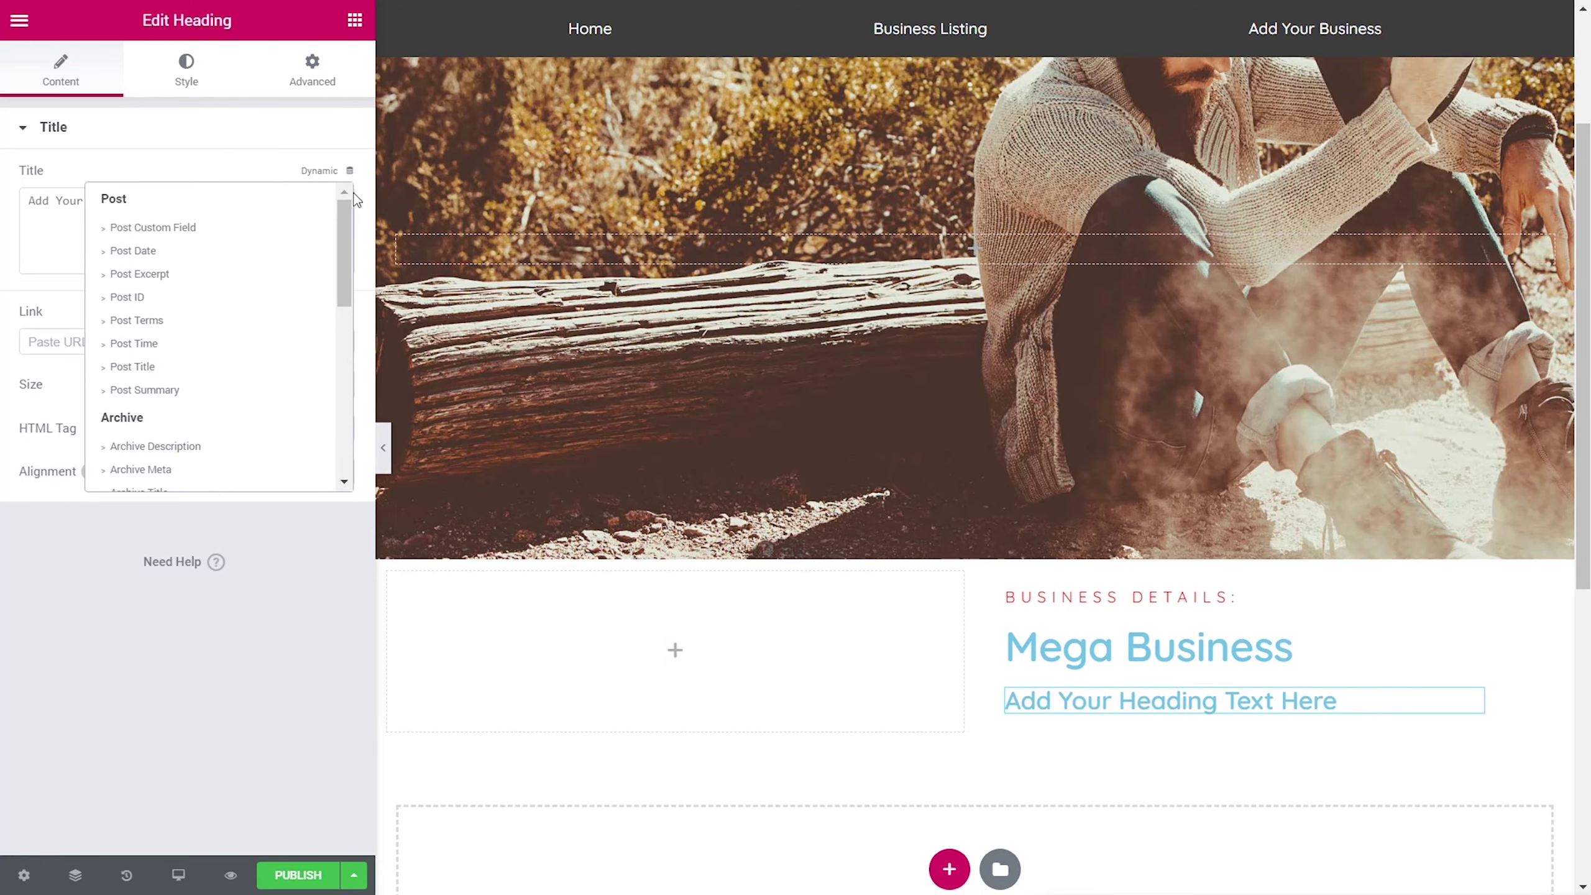
{"action": "left_click_drag", "start_coordinate": [346, 214], "coordinate": [302, 441]}
{"action": "left_click", "coordinate": [153, 483]}
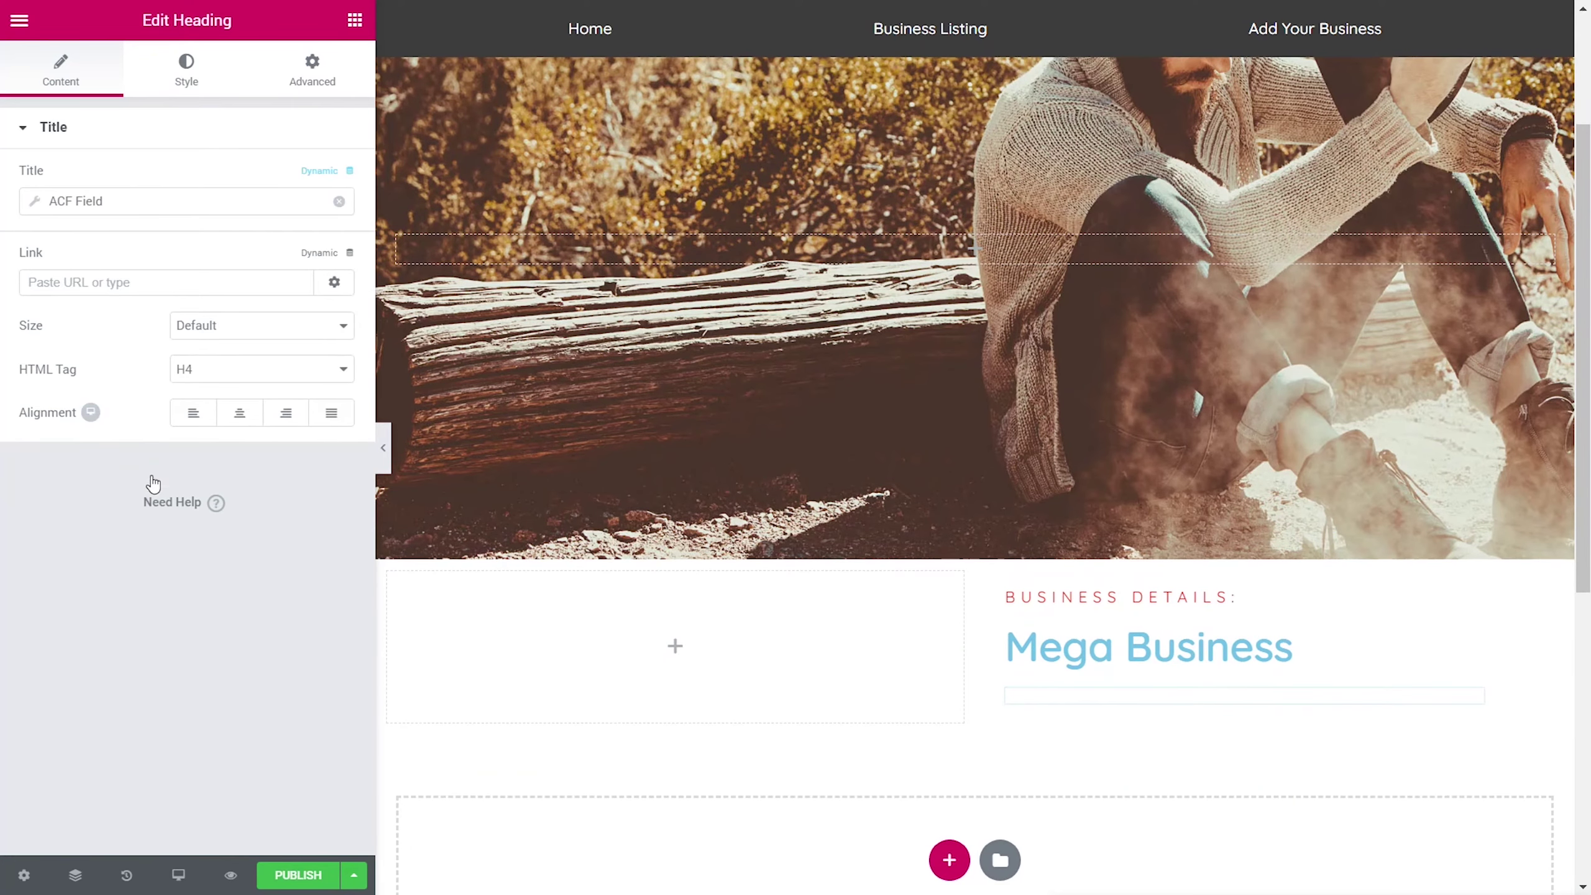
{"action": "left_click", "coordinate": [31, 210]}
{"action": "left_click", "coordinate": [225, 299]}
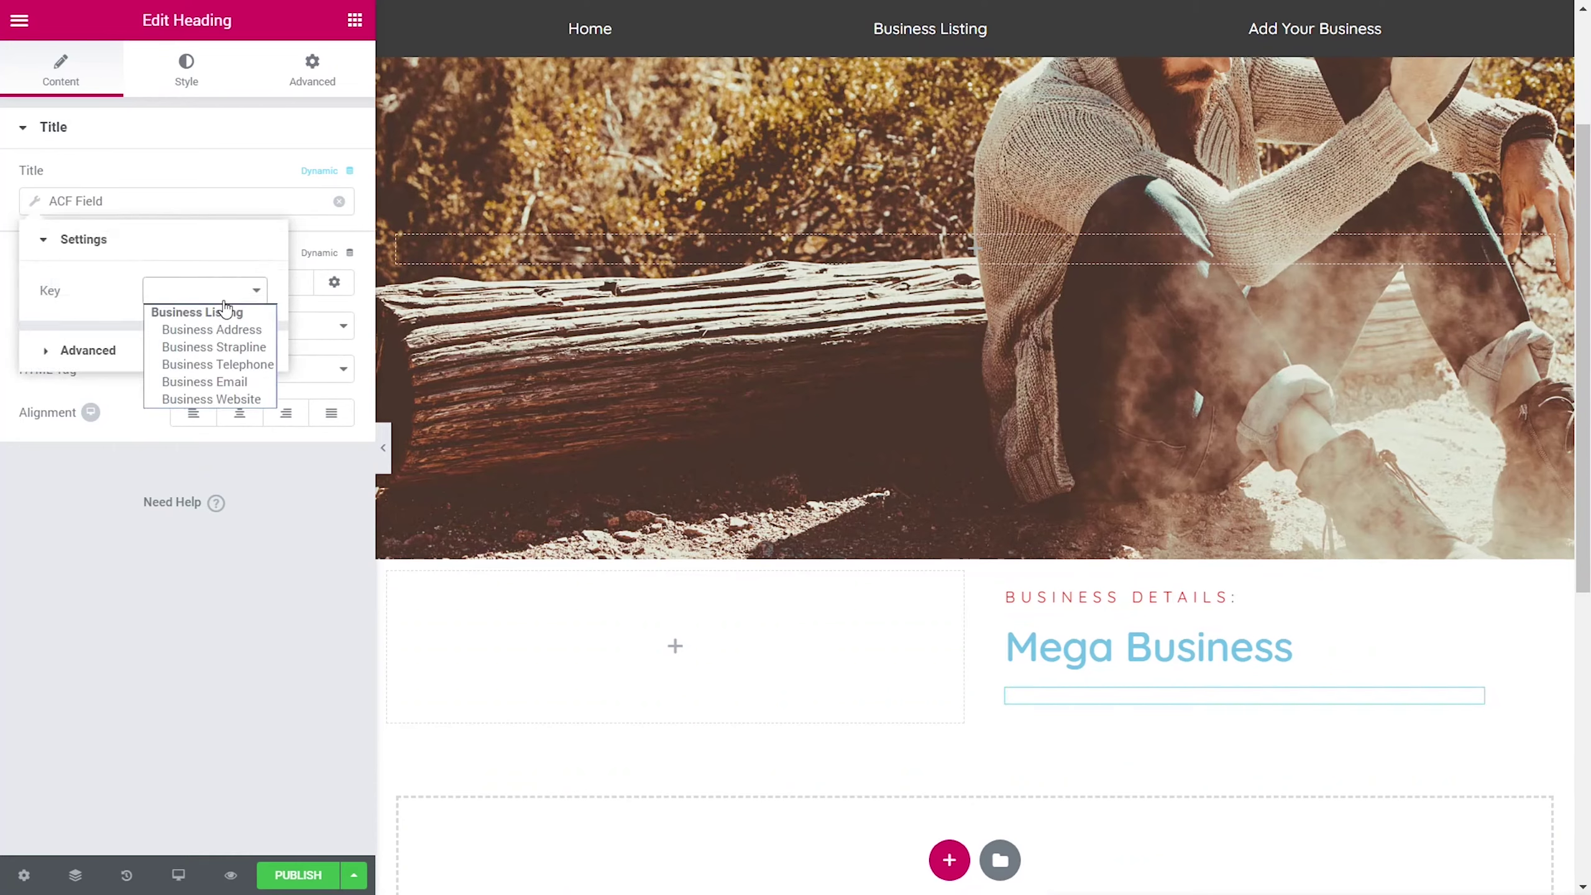
{"action": "left_click", "coordinate": [222, 349]}
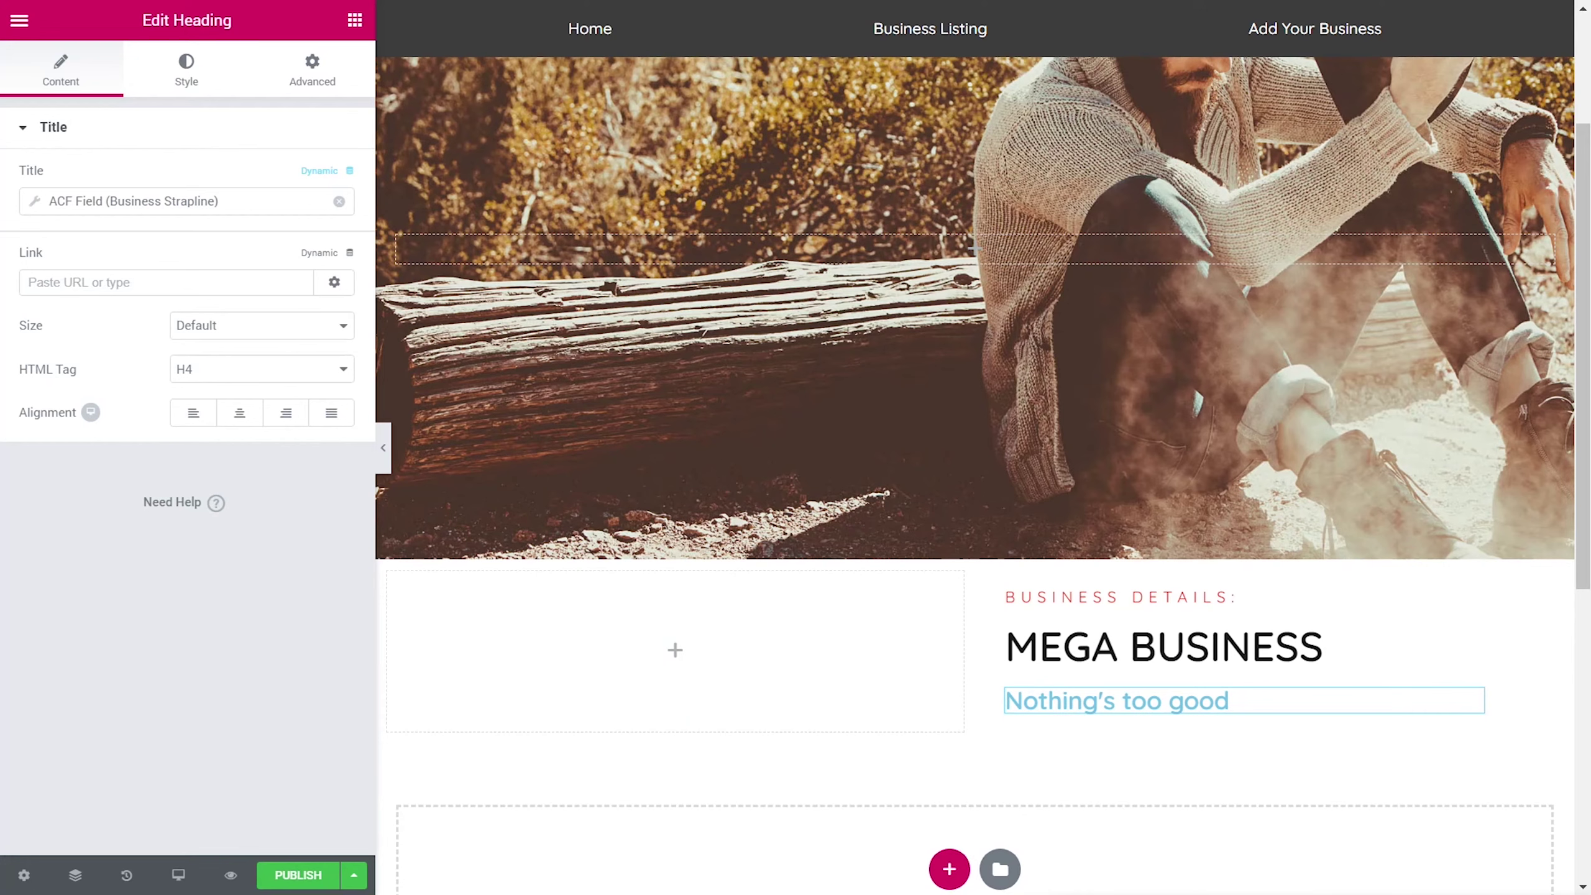
{"action": "right_click", "coordinate": [1145, 699]}
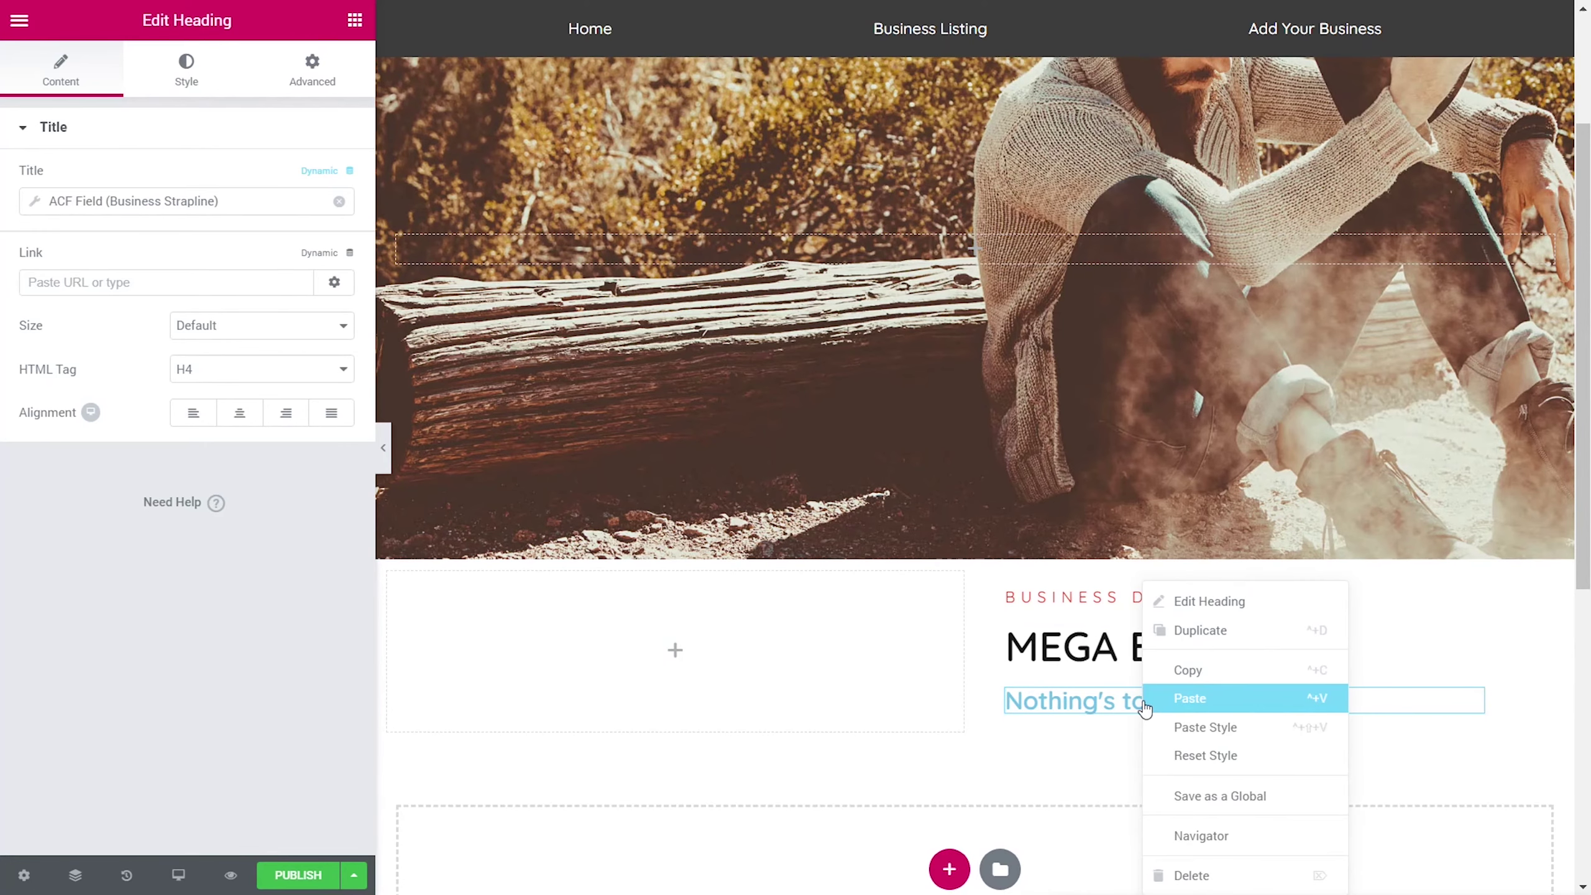
{"action": "left_click", "coordinate": [1224, 728]}
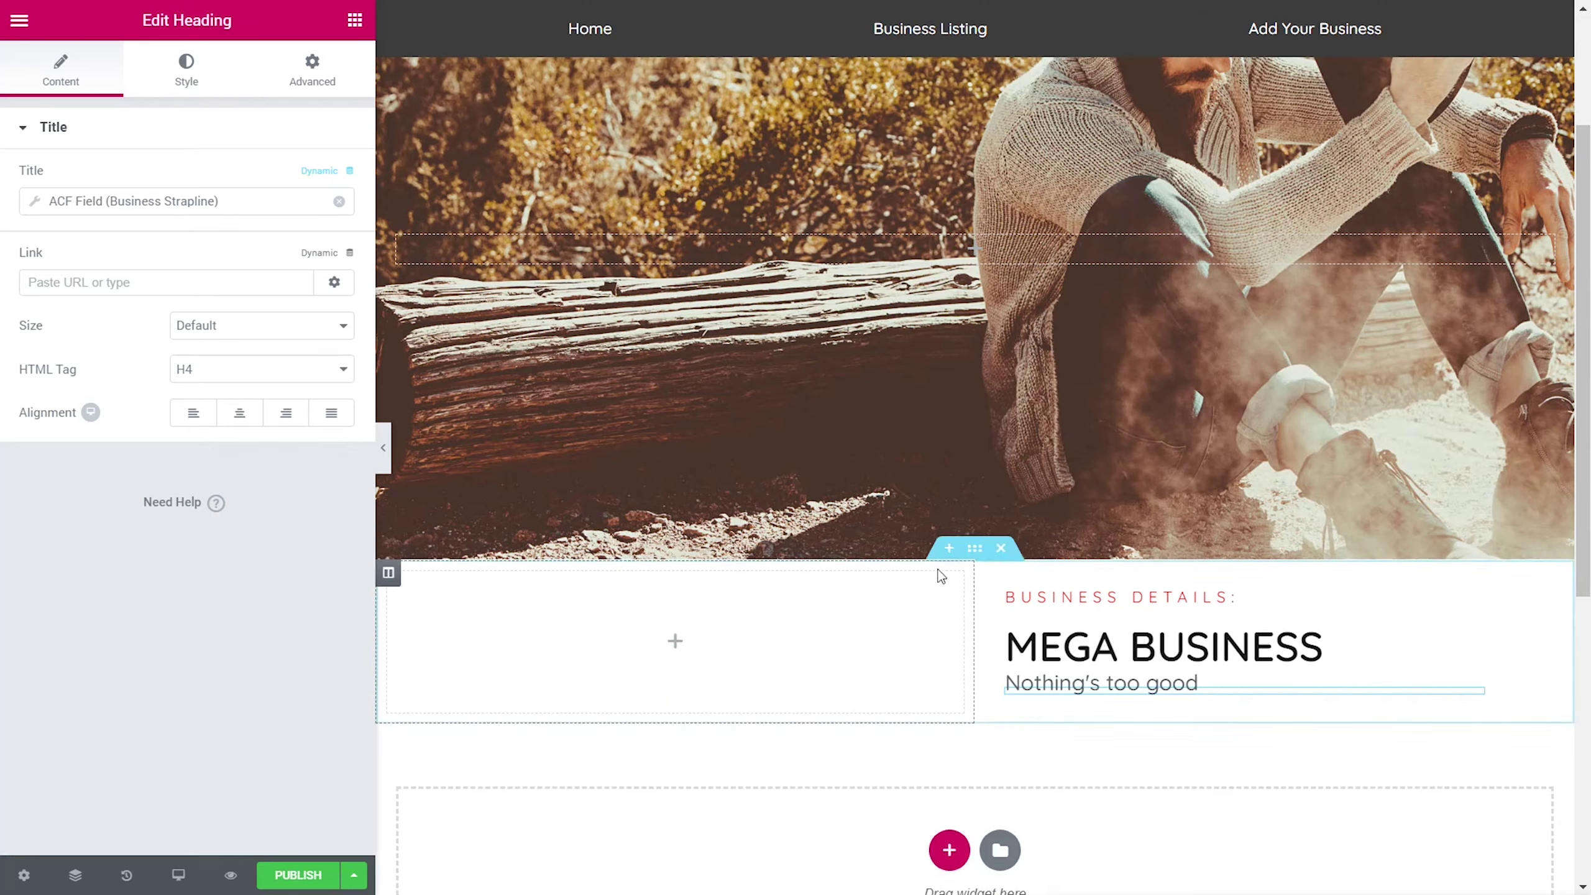
Step: Set the top margin of the business details section to -220 px so it overlaps the hero image
{"action": "left_click", "coordinate": [975, 547]}
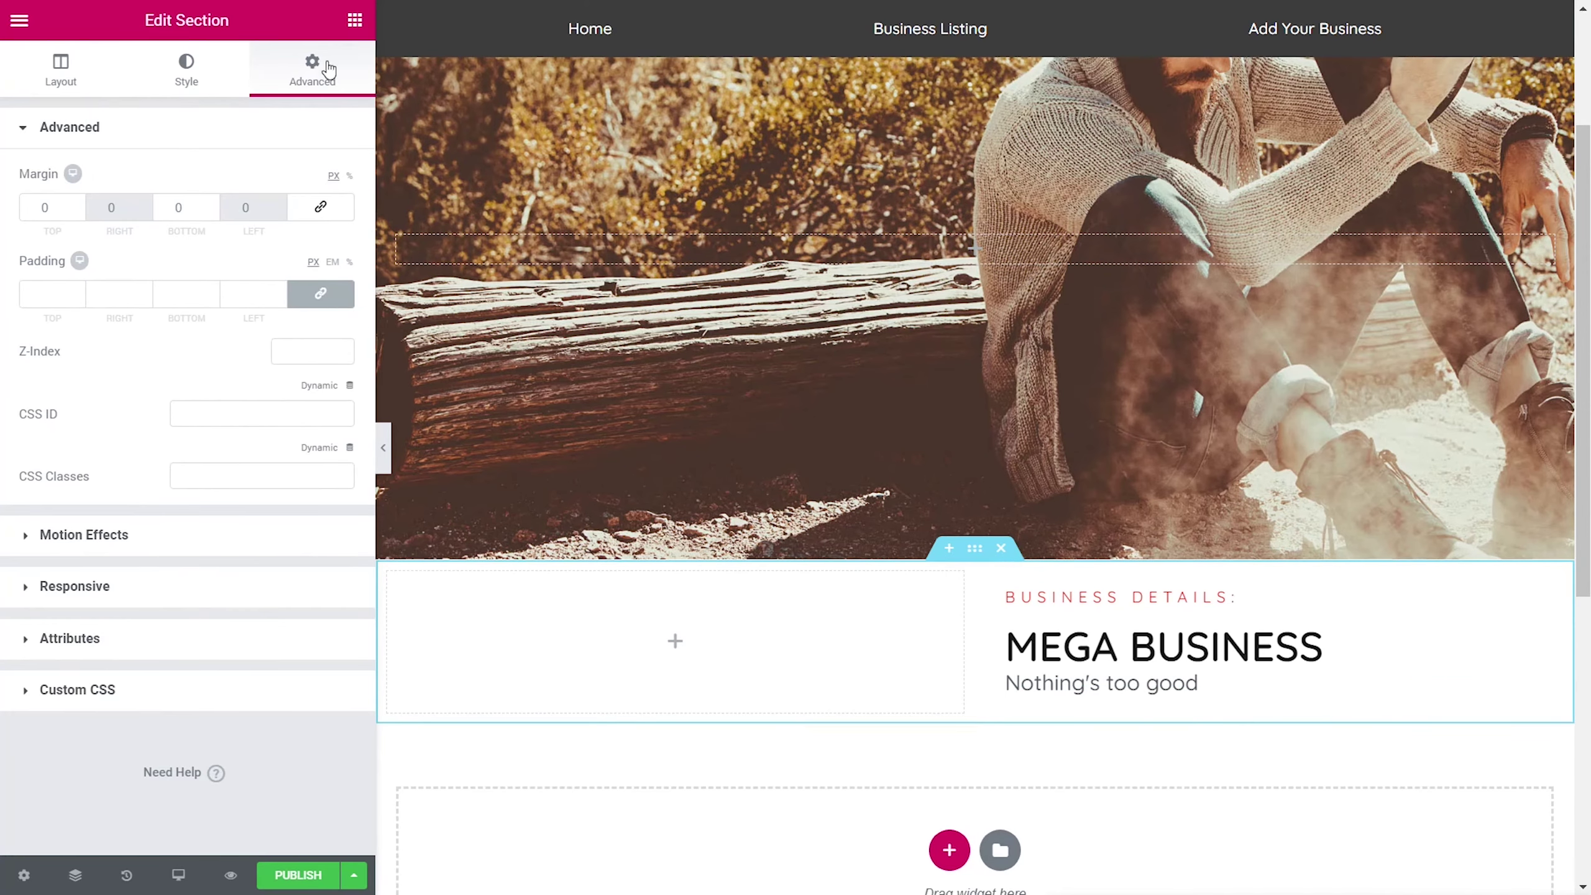
{"action": "left_click", "coordinate": [45, 207]}
{"action": "type", "text": "-200"}
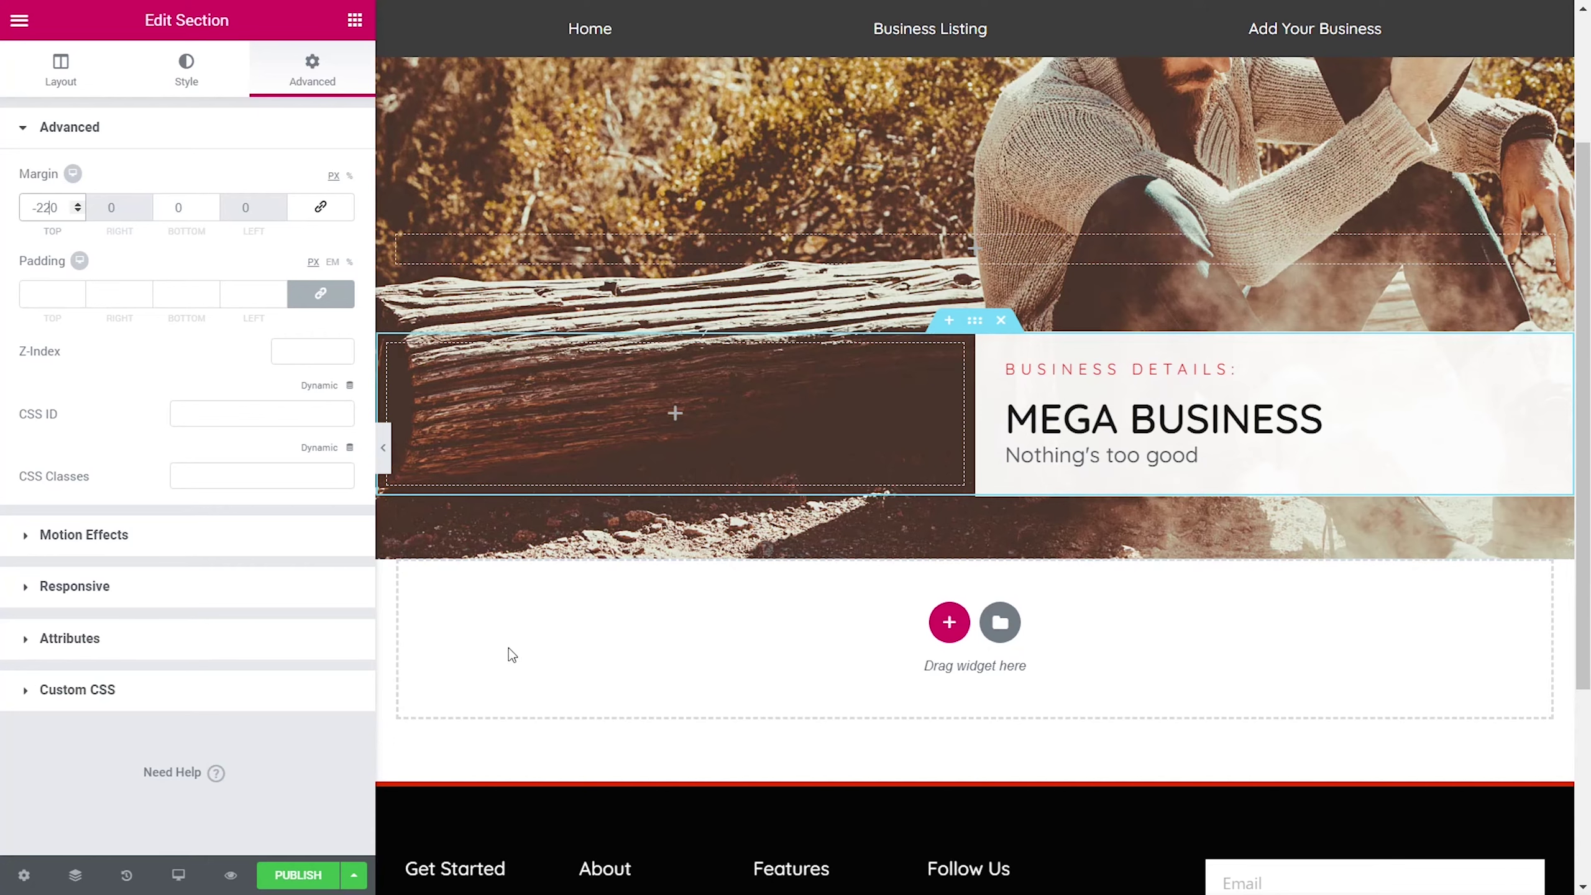
Step: Add a Button widget directly below the business strapline in the business details column
{"action": "left_click", "coordinate": [363, 25]}
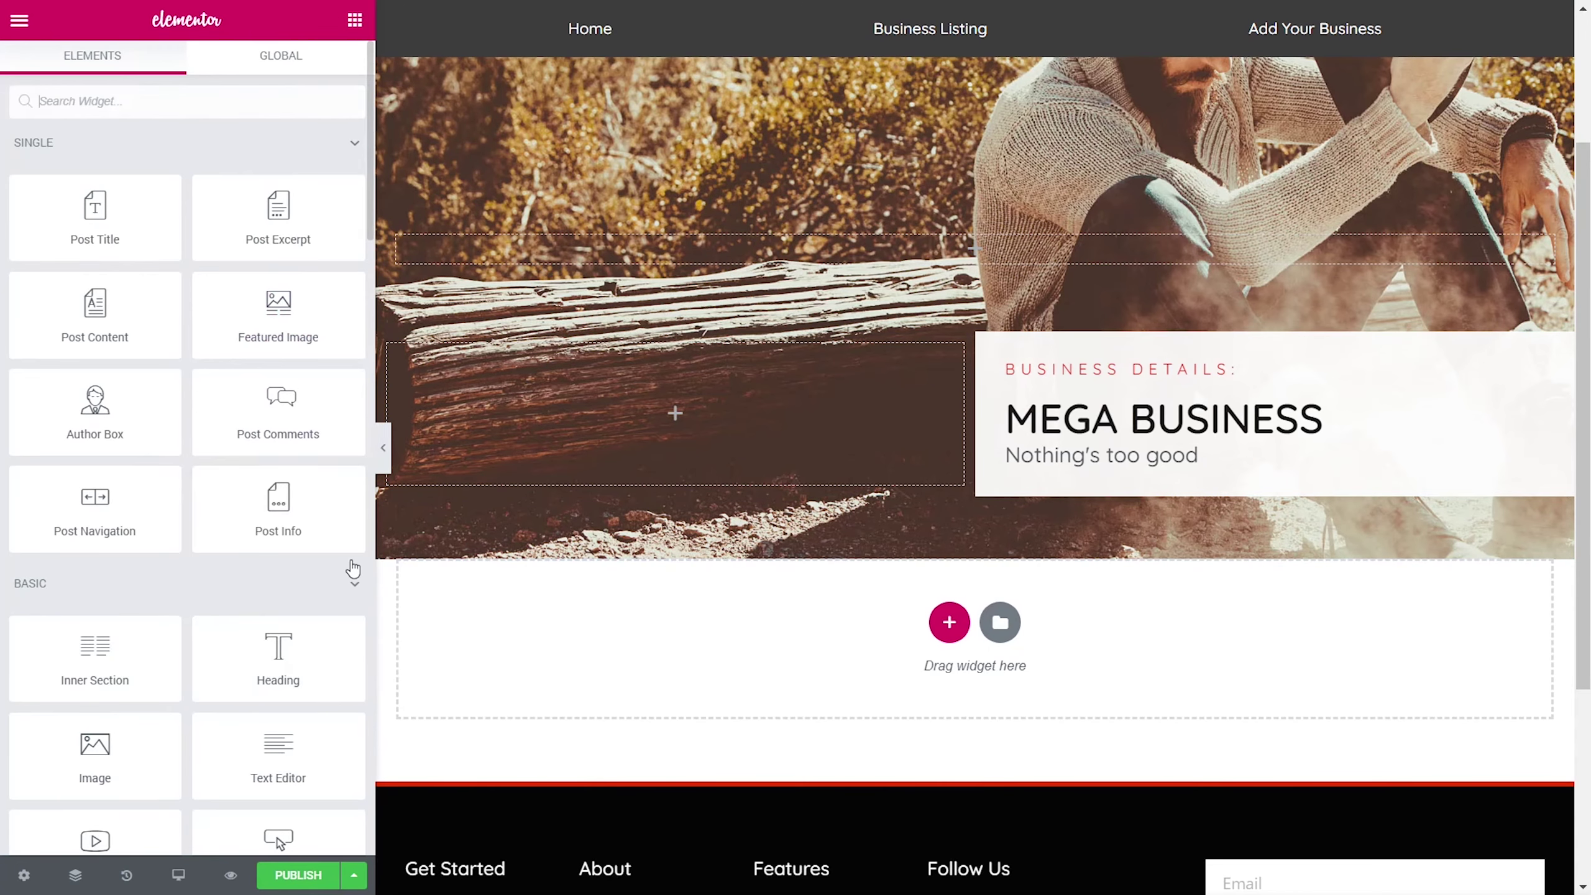
{"action": "scroll", "coordinate": [311, 667], "scroll_direction": "down", "scroll_amount": 2}
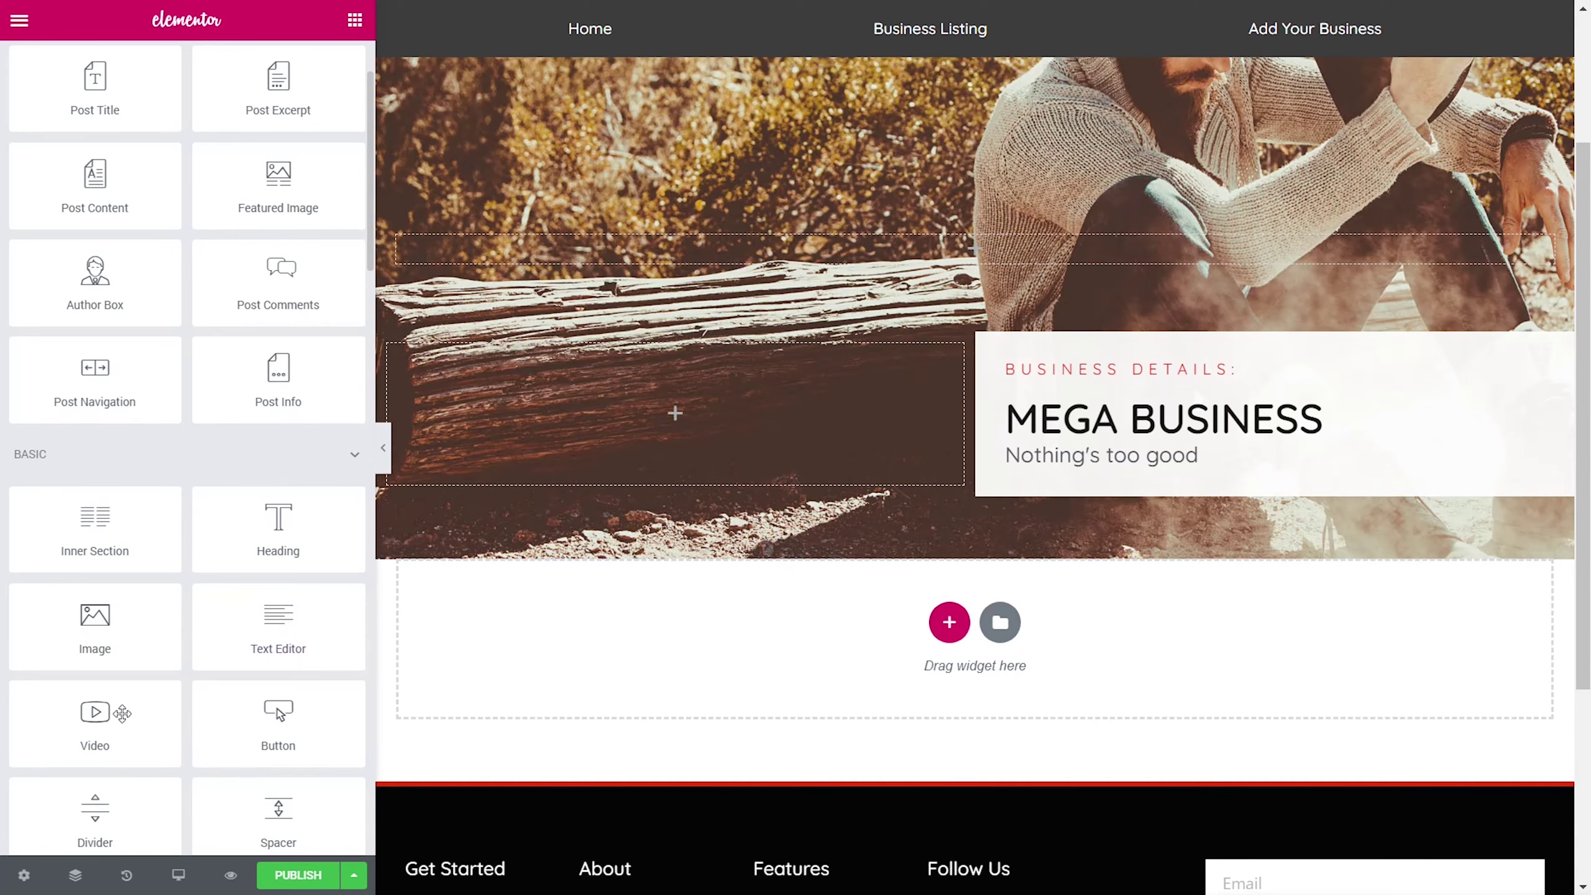
{"action": "scroll", "coordinate": [243, 716], "scroll_direction": "down", "scroll_amount": 1}
{"action": "scroll", "coordinate": [243, 717], "scroll_direction": "up", "scroll_amount": 1}
{"action": "scroll", "coordinate": [243, 716], "scroll_direction": "down", "scroll_amount": 7}
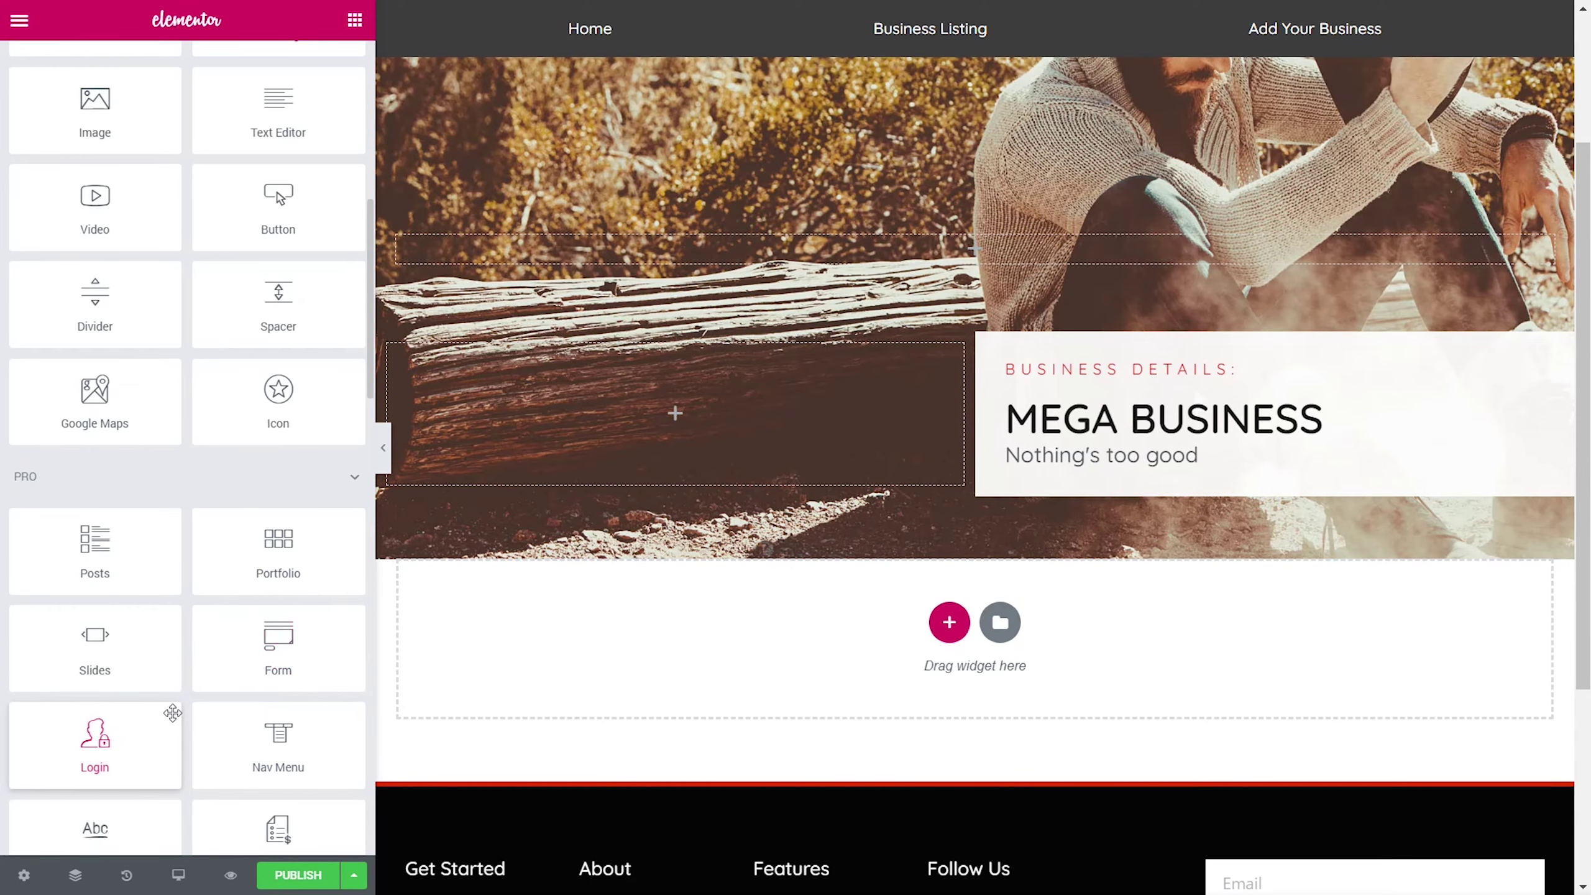
{"action": "scroll", "coordinate": [170, 711], "scroll_direction": "down", "scroll_amount": 3}
{"action": "scroll", "coordinate": [172, 705], "scroll_direction": "up", "scroll_amount": 8}
{"action": "scroll", "coordinate": [188, 695], "scroll_direction": "up", "scroll_amount": 1}
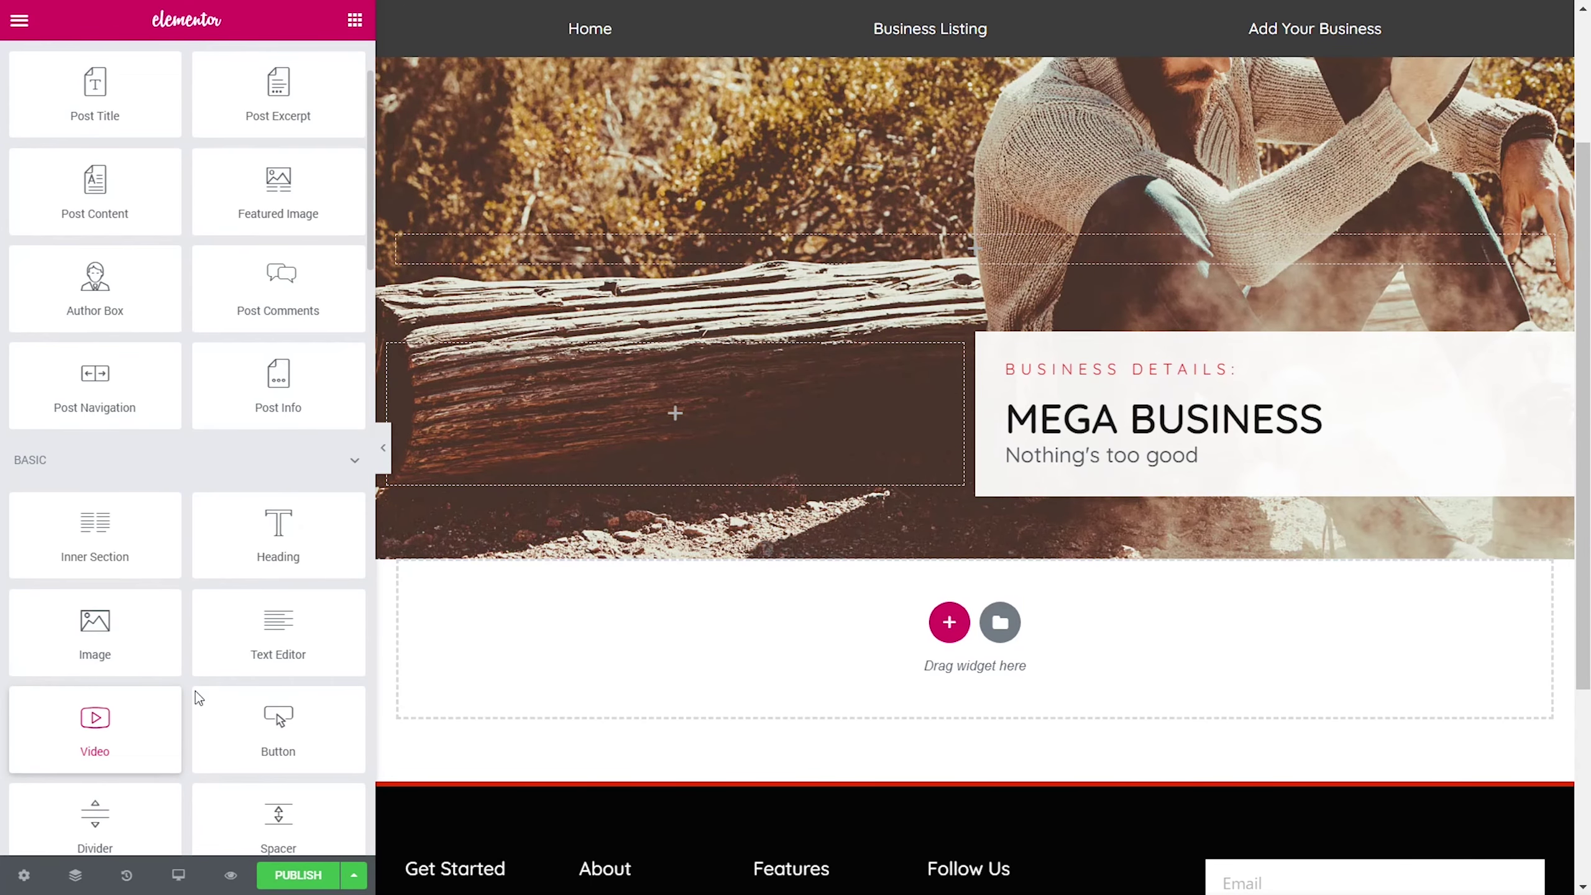
{"action": "scroll", "coordinate": [207, 686], "scroll_direction": "down", "scroll_amount": 2}
{"action": "left_click_drag", "start_coordinate": [263, 478], "coordinate": [1065, 502]}
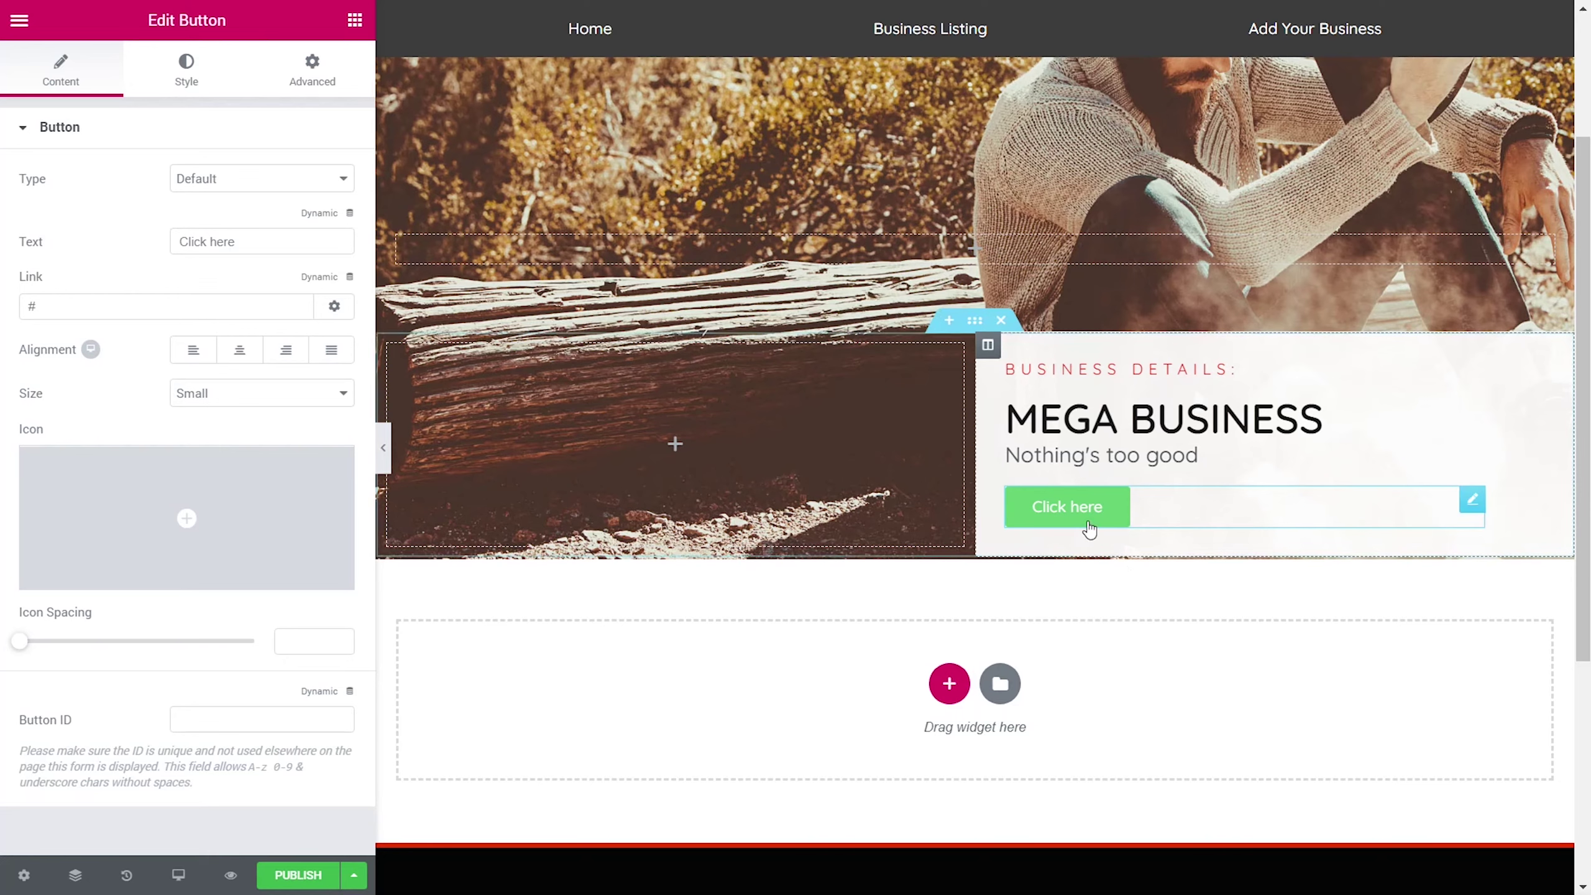
Step: Paste the copied style onto the new button and set its text to "Contact Business"
{"action": "right_click", "coordinate": [1090, 522]}
{"action": "left_click", "coordinate": [1149, 658]}
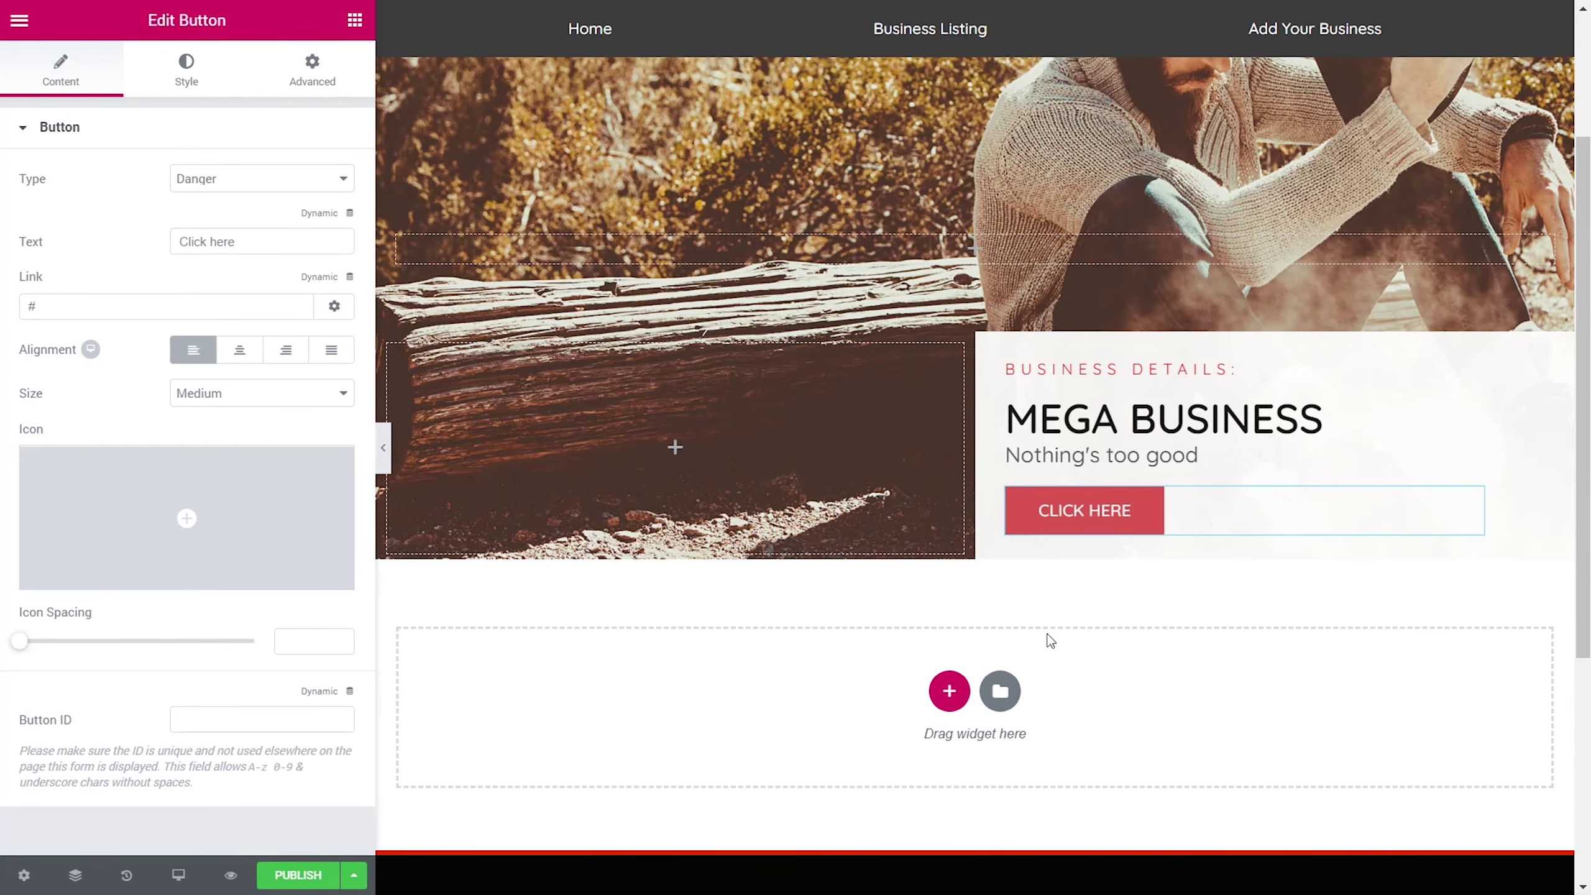
{"action": "left_click_drag", "start_coordinate": [233, 242], "coordinate": [117, 242]}
{"action": "type", "text": "Contact Business"}
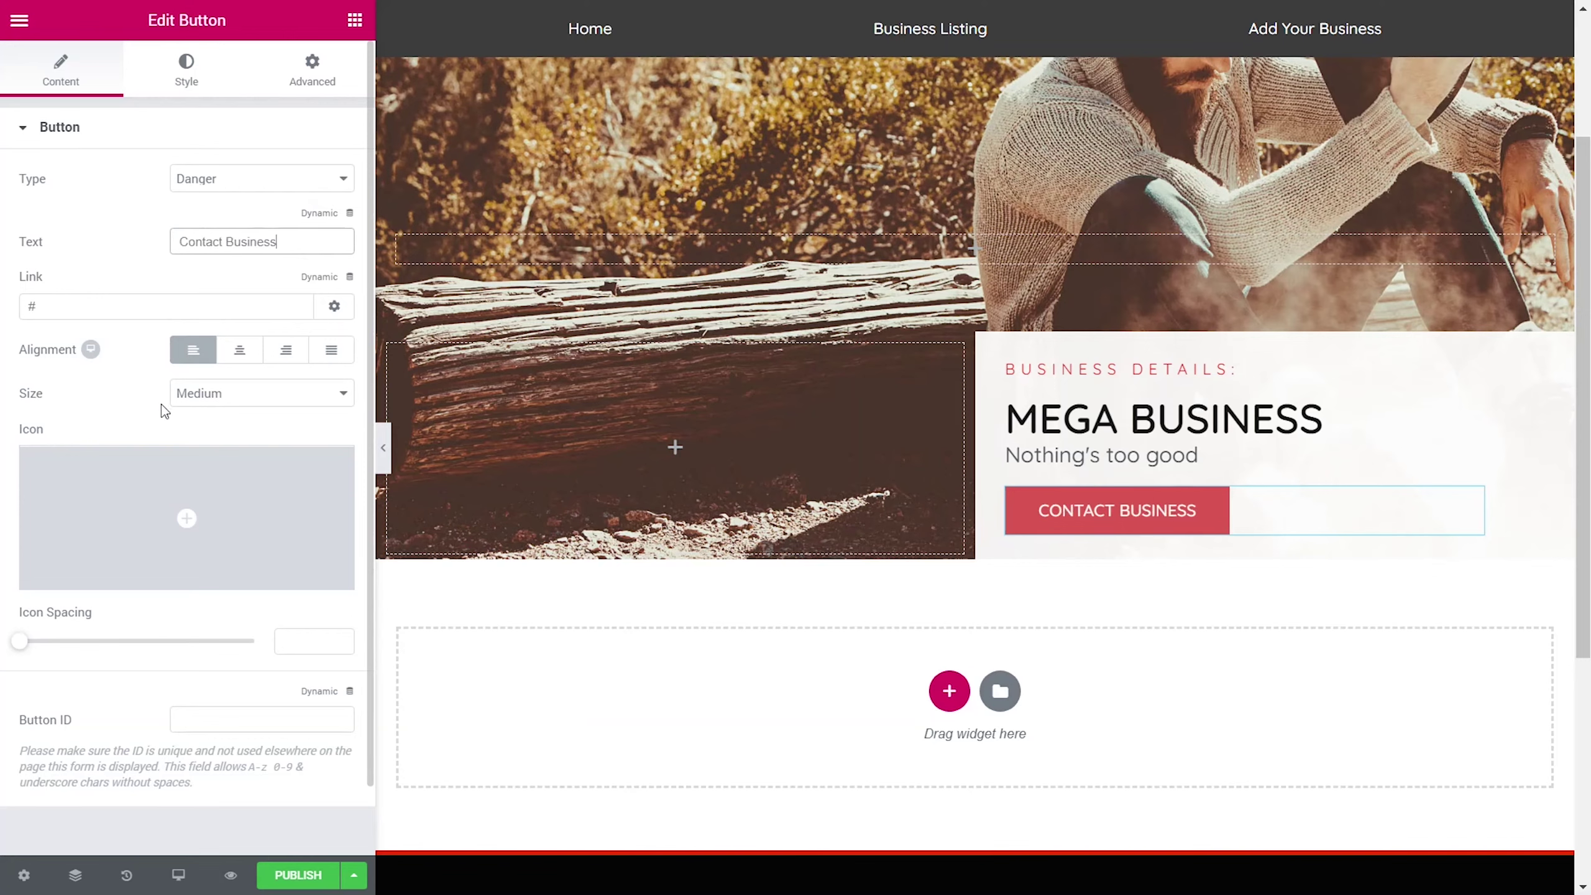
{"action": "mouse_move", "coordinate": [196, 489]}
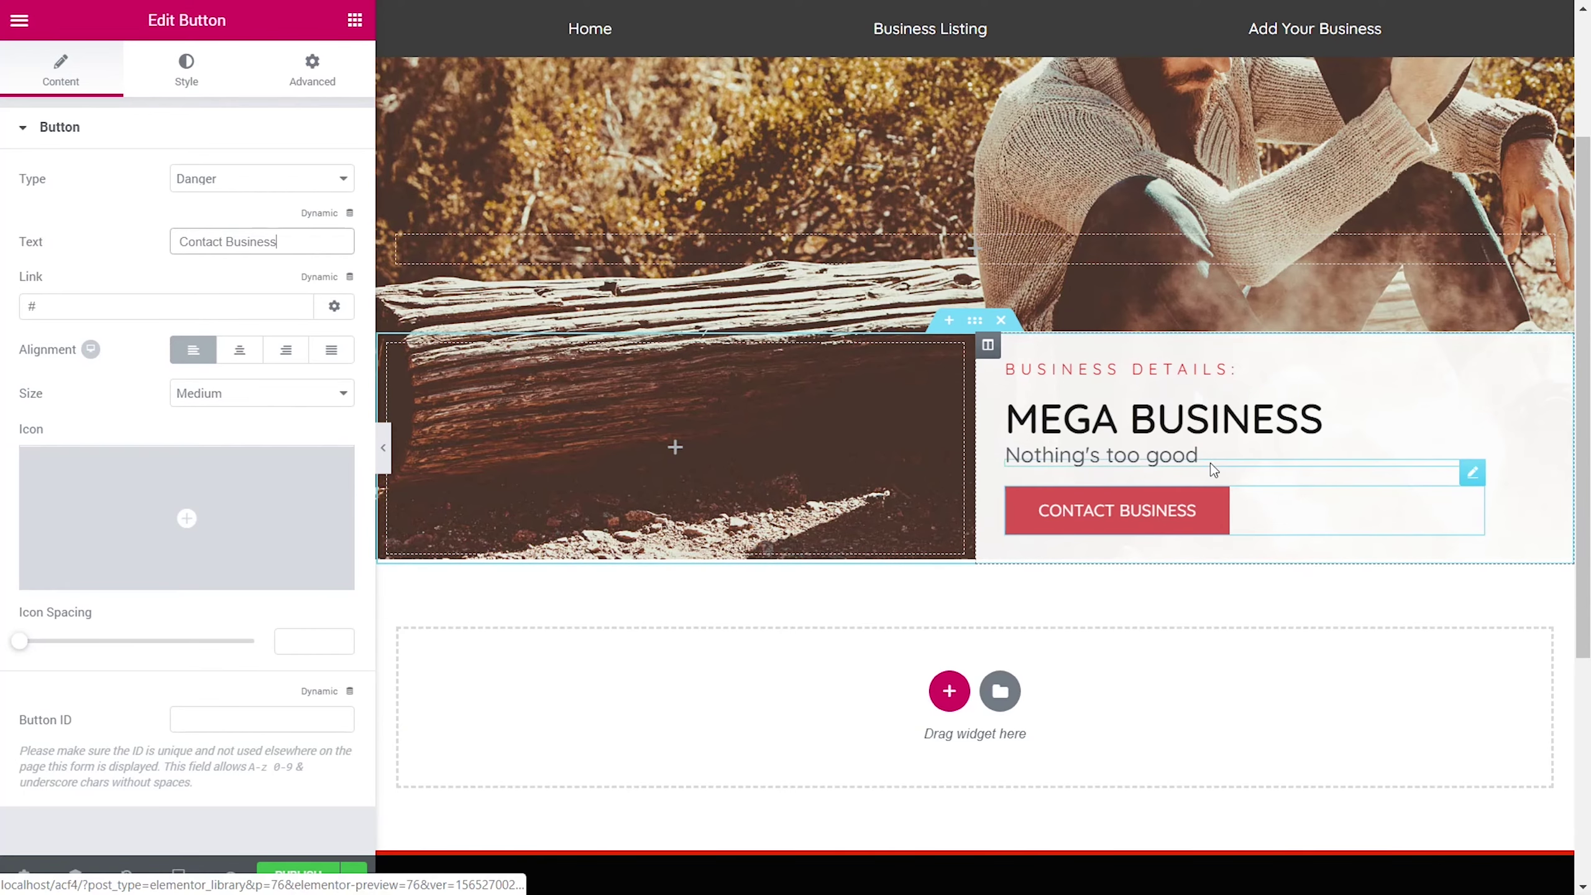
Step: Add a two-column section below the business details, with a wide first column and a narrow second column
{"action": "scroll", "coordinate": [822, 623], "scroll_direction": "down", "scroll_amount": 2}
{"action": "scroll", "coordinate": [822, 628], "scroll_direction": "down", "scroll_amount": 3}
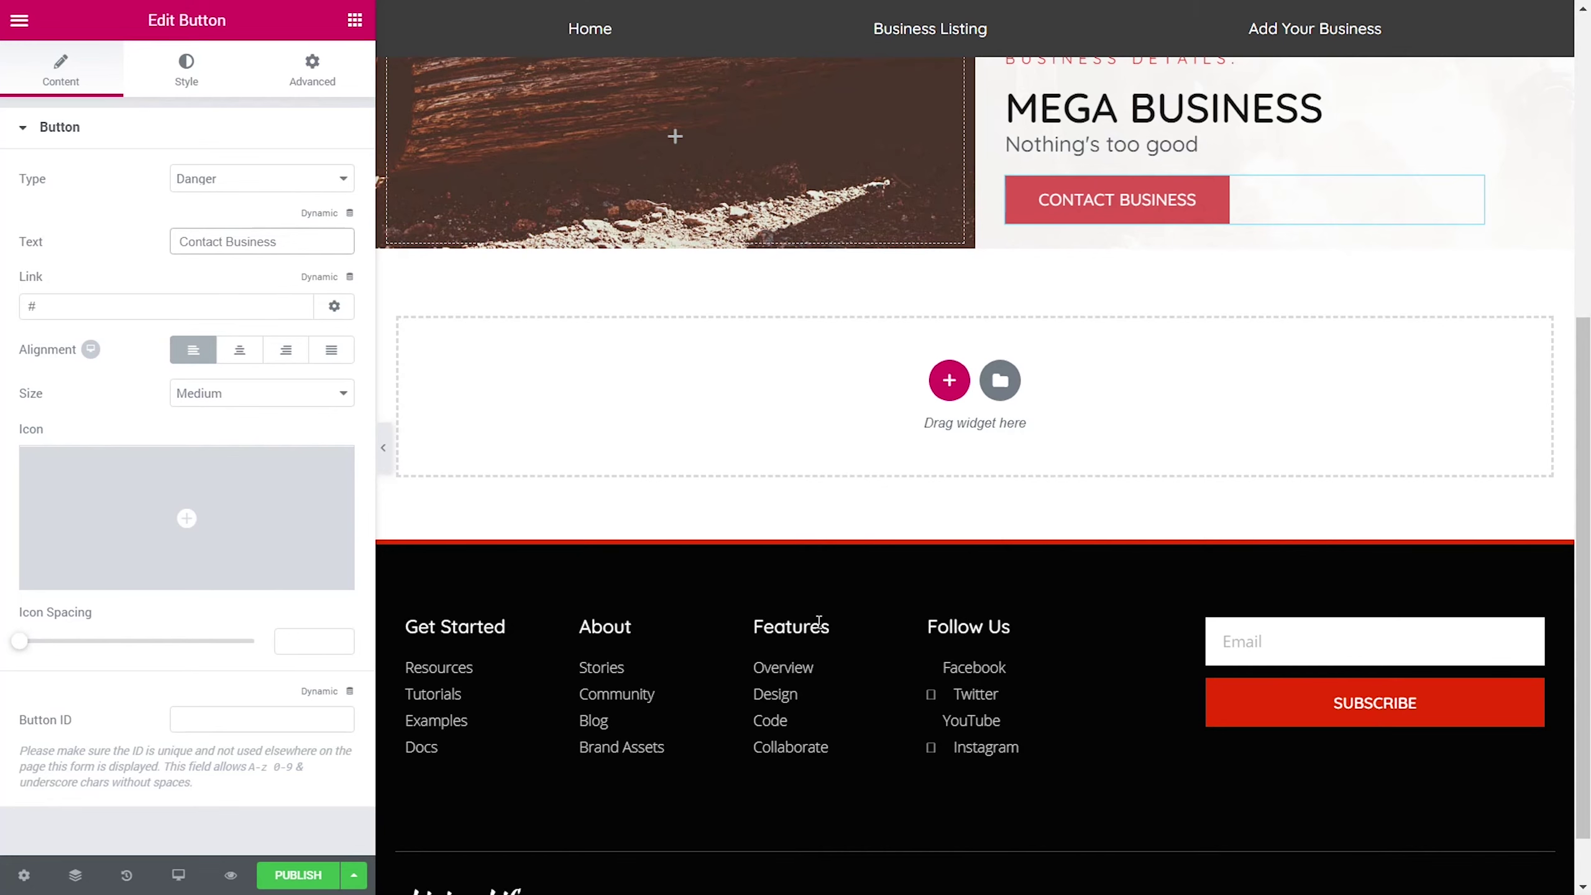
{"action": "left_click", "coordinate": [949, 382]}
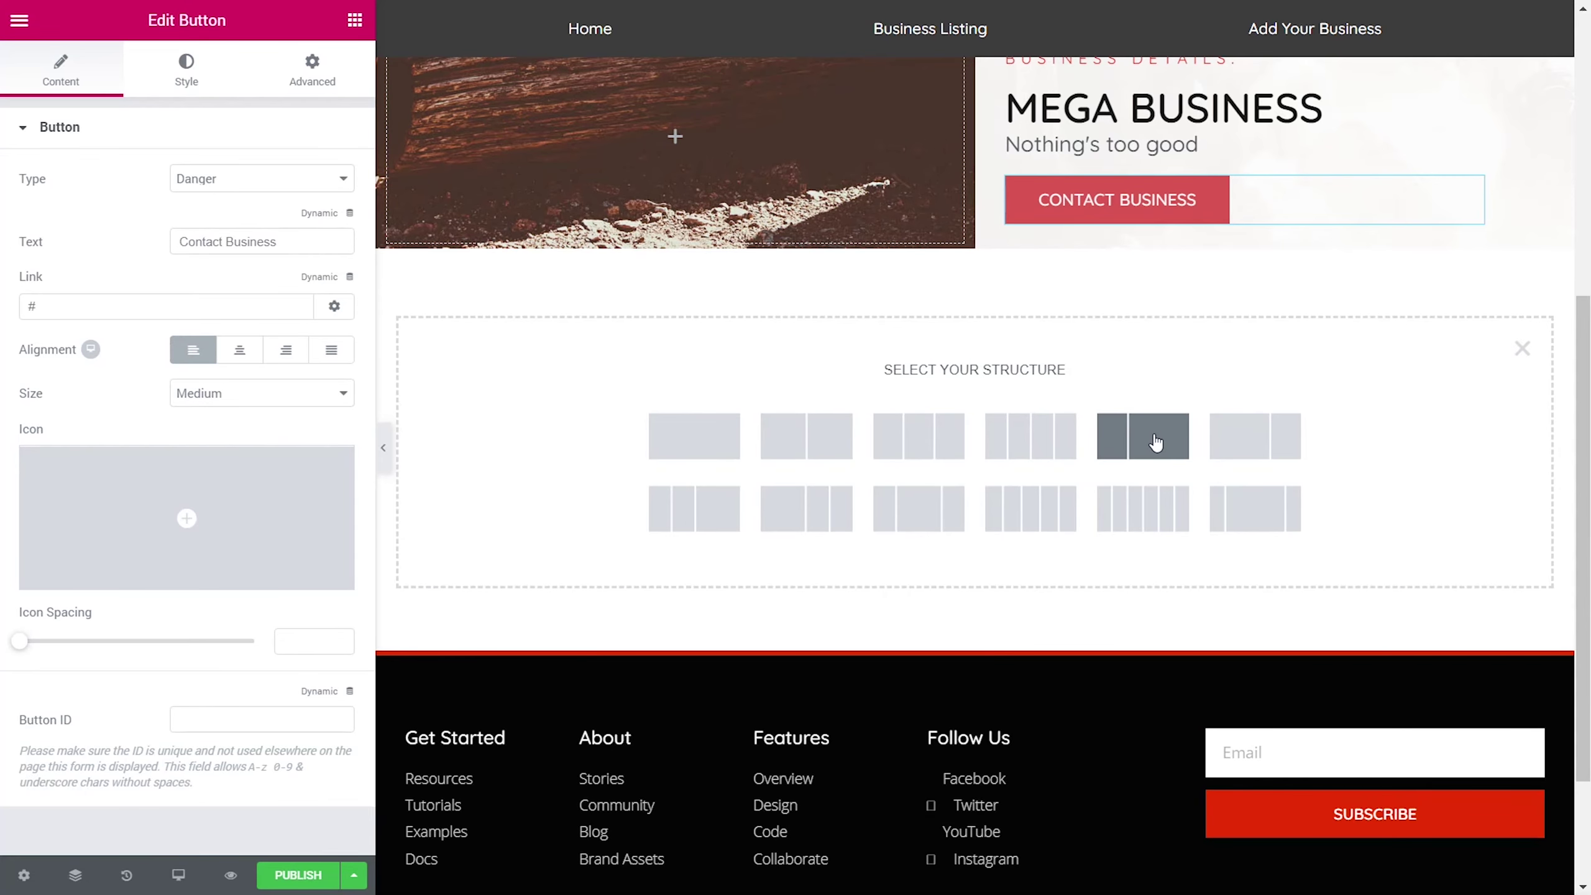
{"action": "left_click", "coordinate": [1251, 438]}
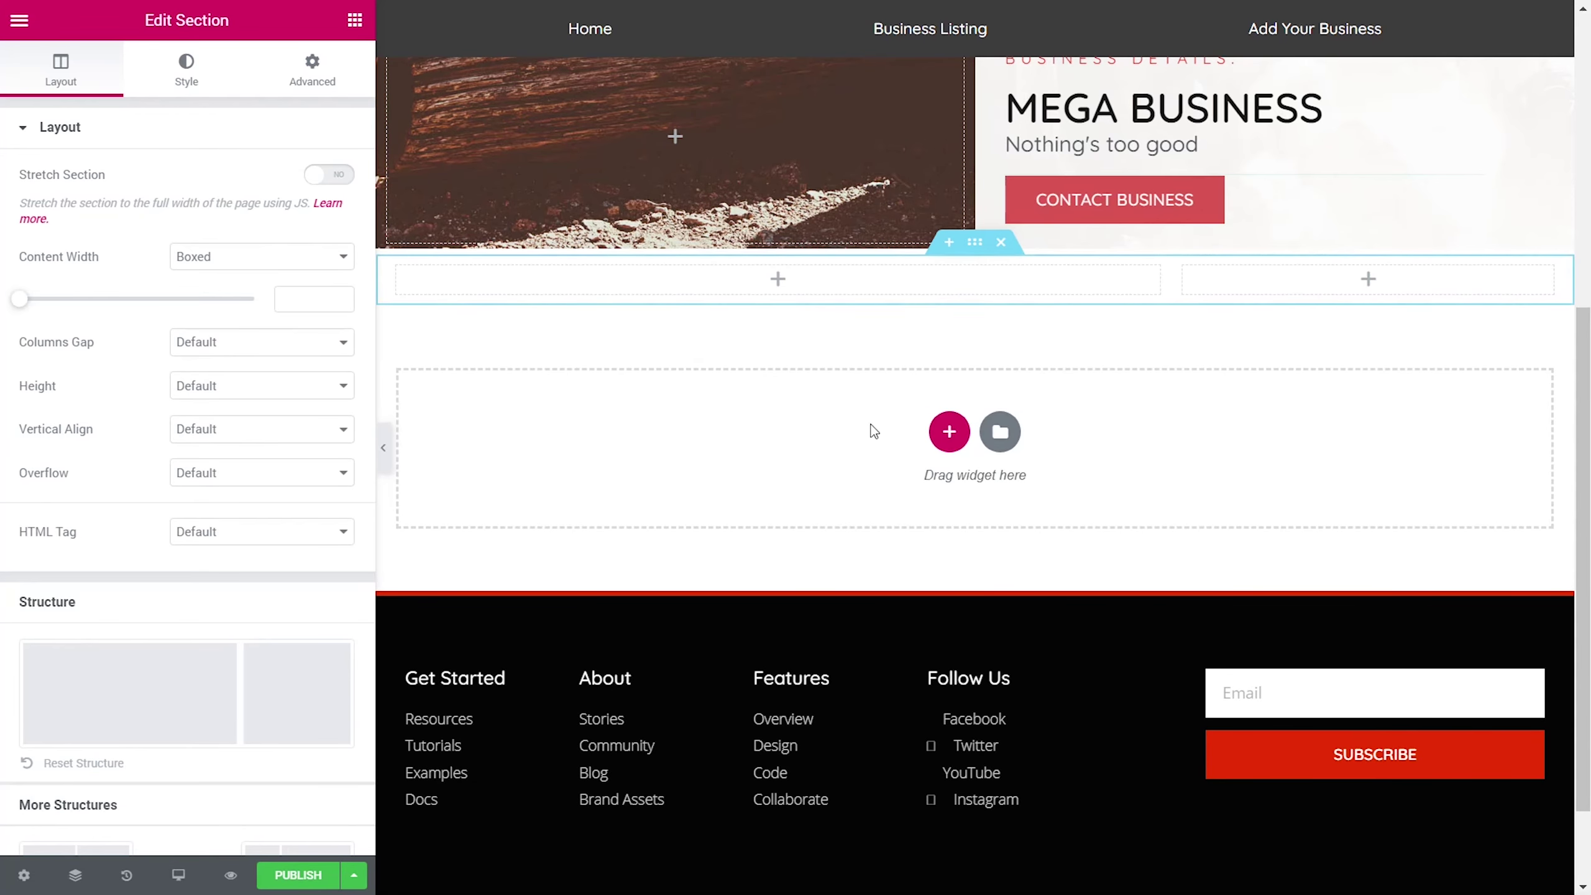
Step: Unlink the new section's padding values and set its top and bottom padding to 50 px
{"action": "left_click", "coordinate": [312, 69]}
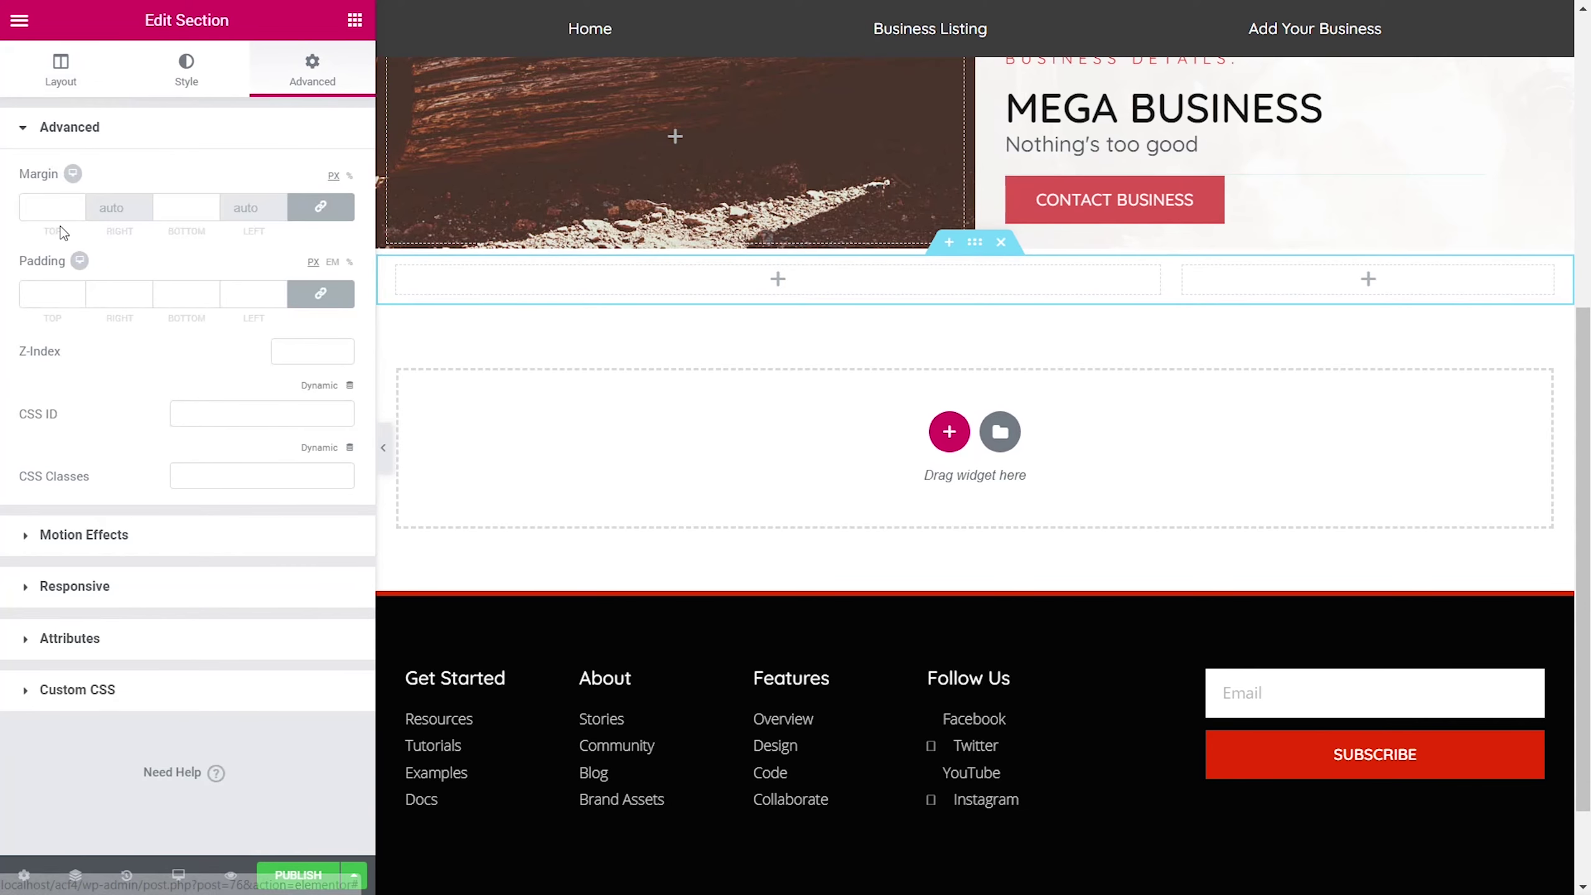
{"action": "left_click", "coordinate": [333, 301]}
{"action": "left_click", "coordinate": [43, 293]}
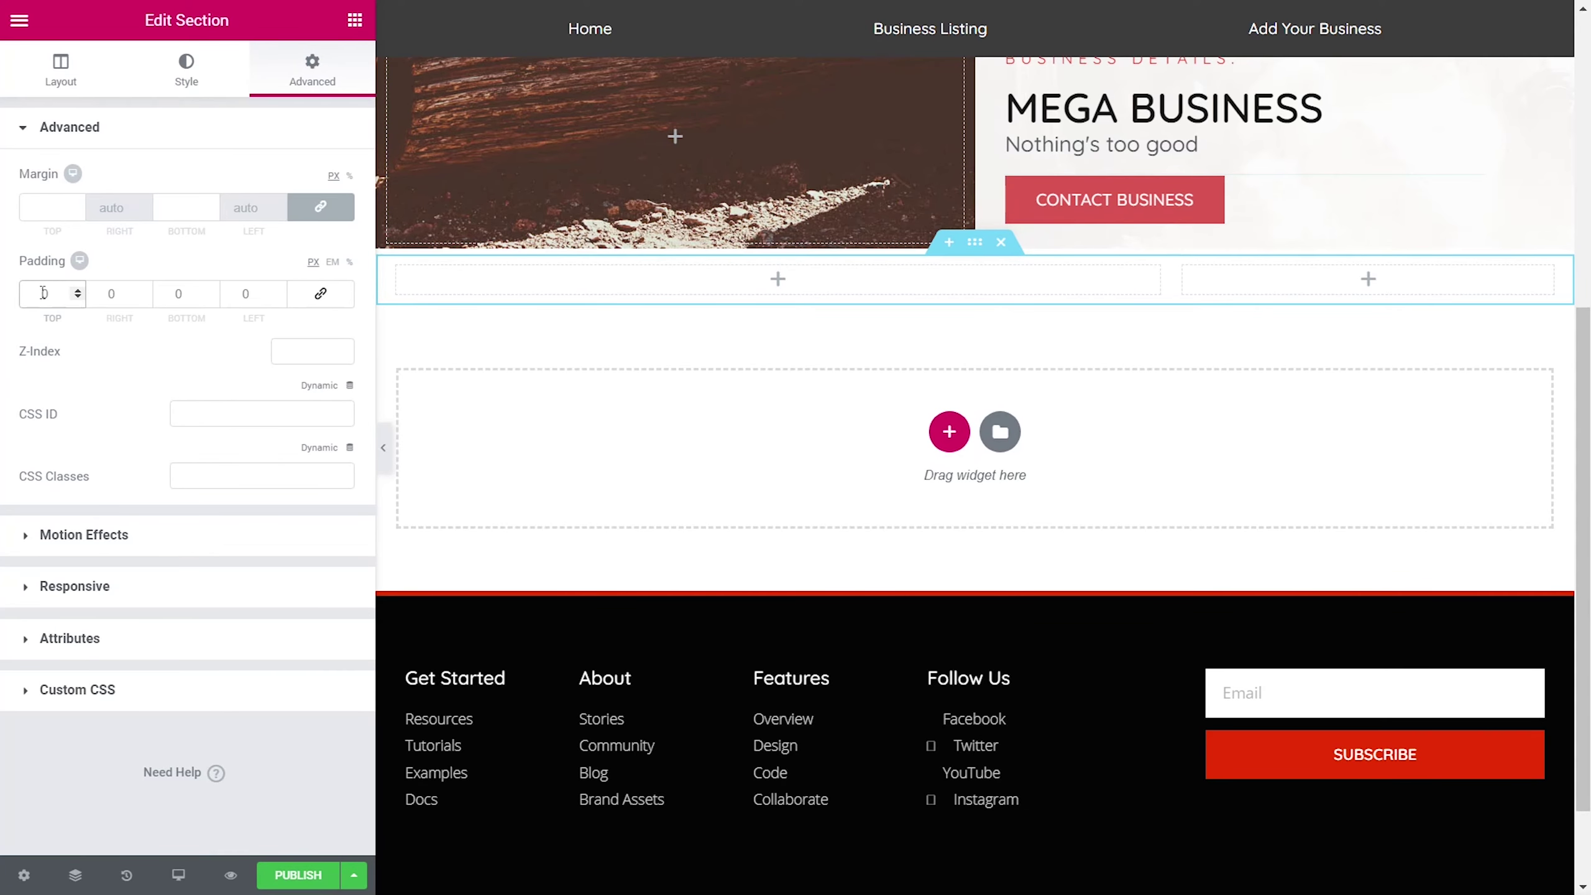
{"action": "type", "text": "50"}
{"action": "key", "text": "Tab"}
{"action": "key", "text": "Tab"}
{"action": "type", "text": "50"}
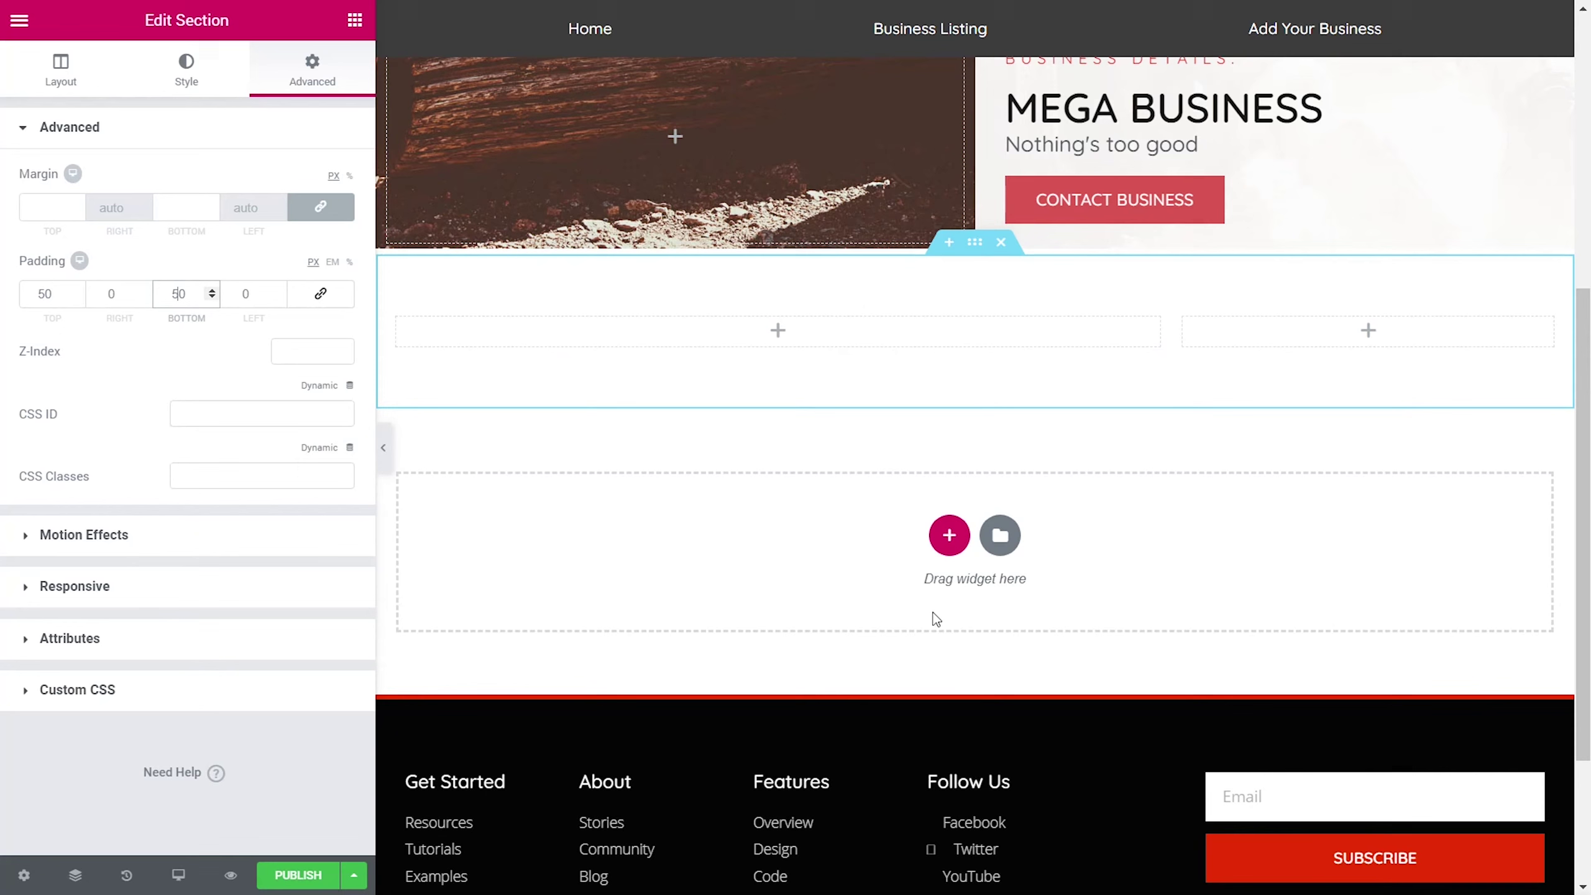
Step: Add a Google Maps widget to the narrow column of the new section
{"action": "left_click", "coordinate": [1285, 329]}
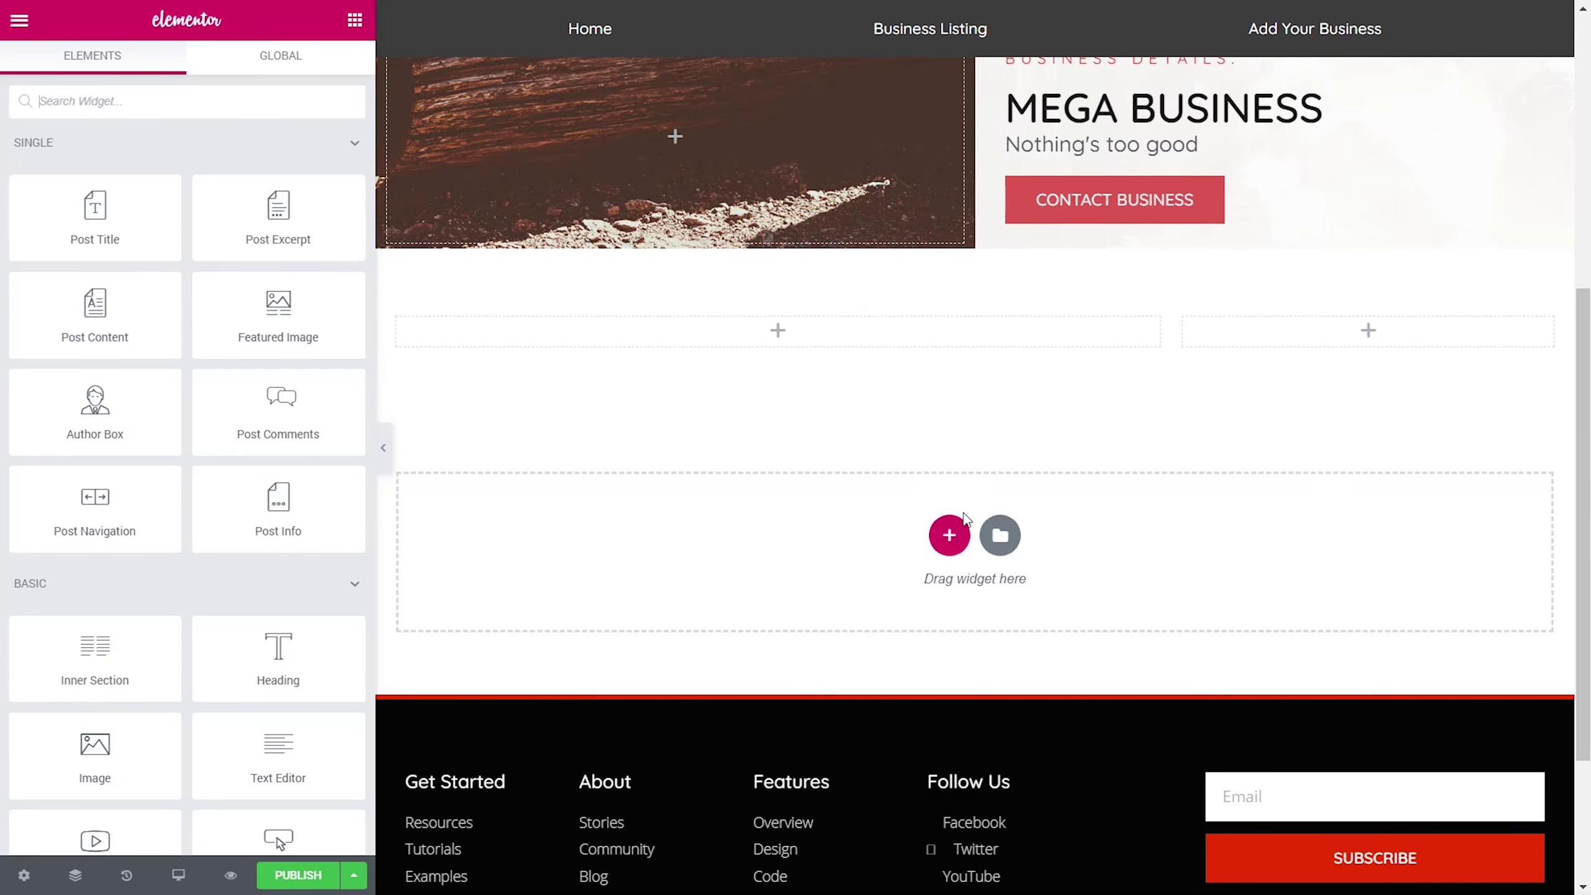
{"action": "scroll", "coordinate": [206, 579], "scroll_direction": "down", "scroll_amount": 6}
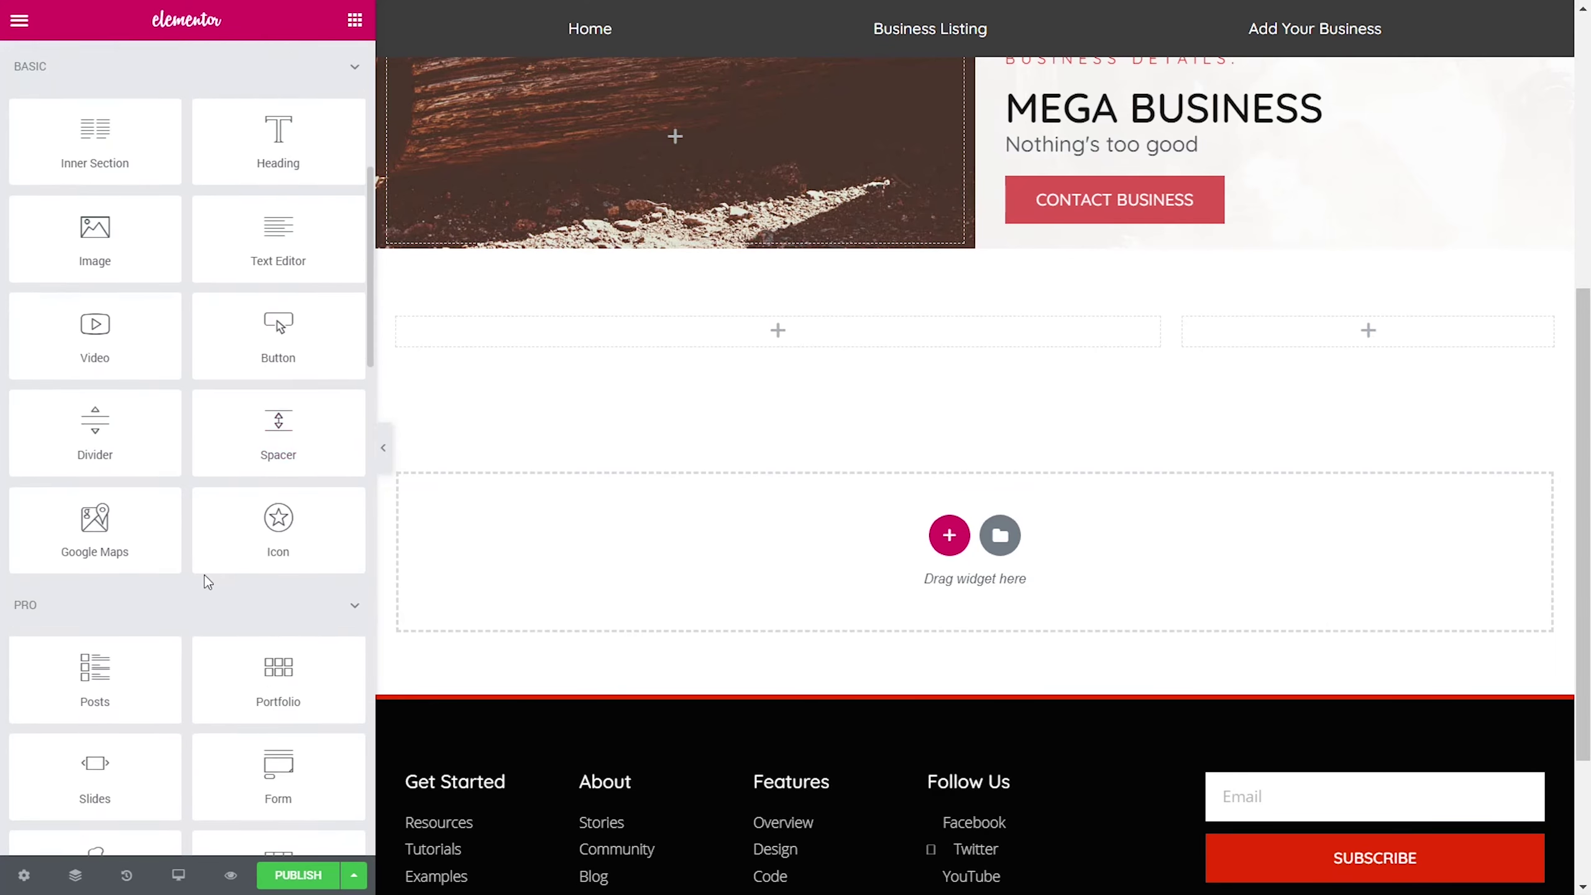
{"action": "scroll", "coordinate": [207, 581], "scroll_direction": "down", "scroll_amount": 2}
{"action": "left_click_drag", "start_coordinate": [94, 392], "coordinate": [1366, 325]}
Step: Set the map's location to a dynamic ACF Field with the Business Address key and paste the copied style onto the map
{"action": "left_click_drag", "start_coordinate": [252, 197], "coordinate": [22, 216]}
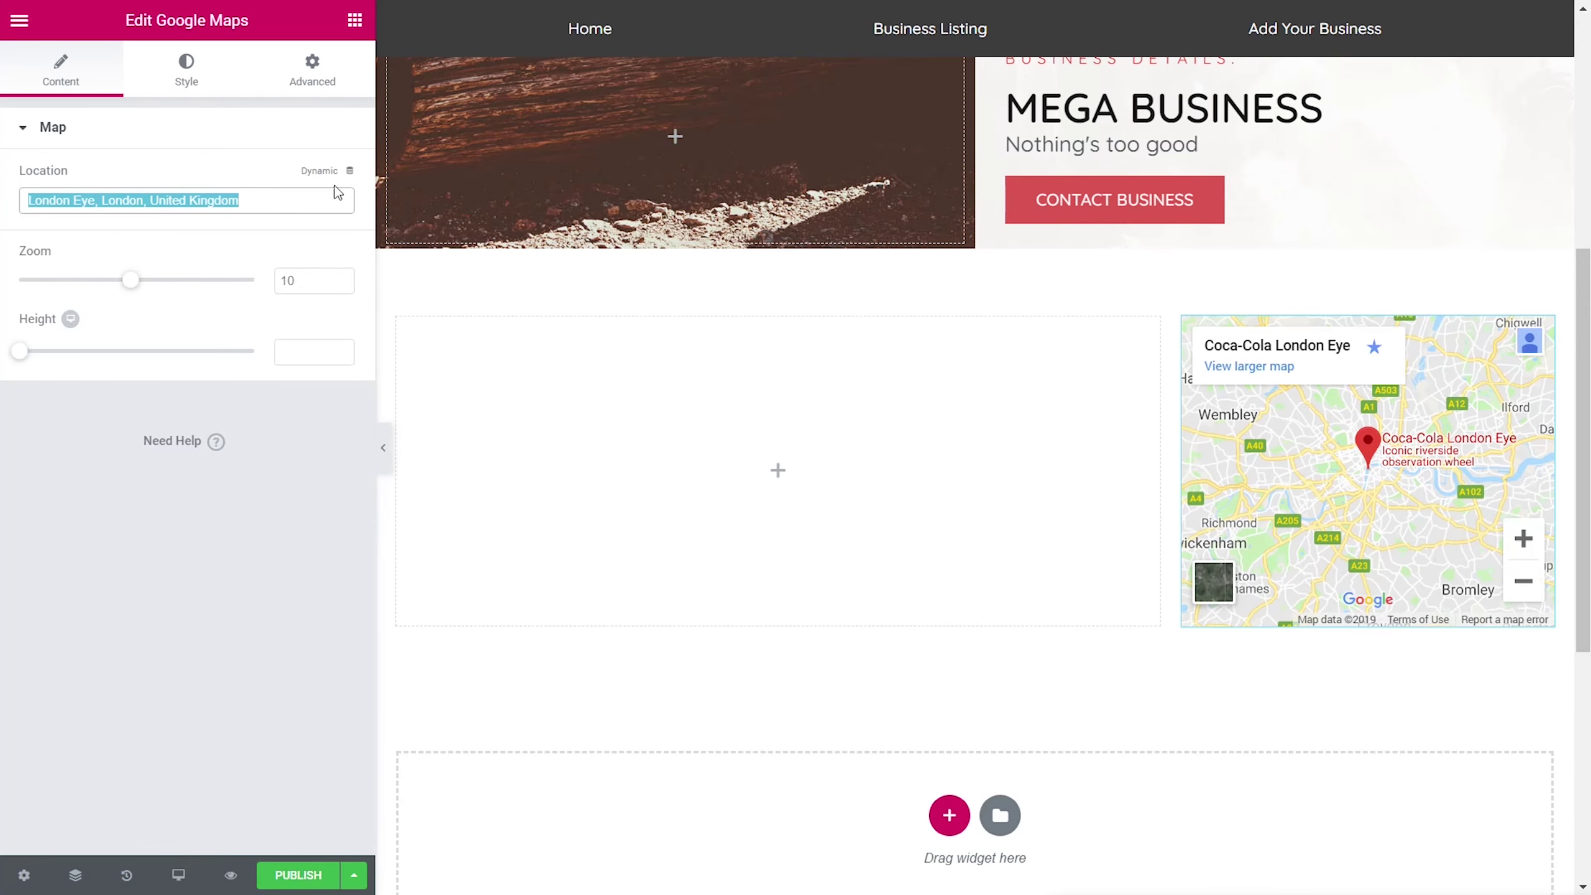
{"action": "left_click", "coordinate": [351, 177]}
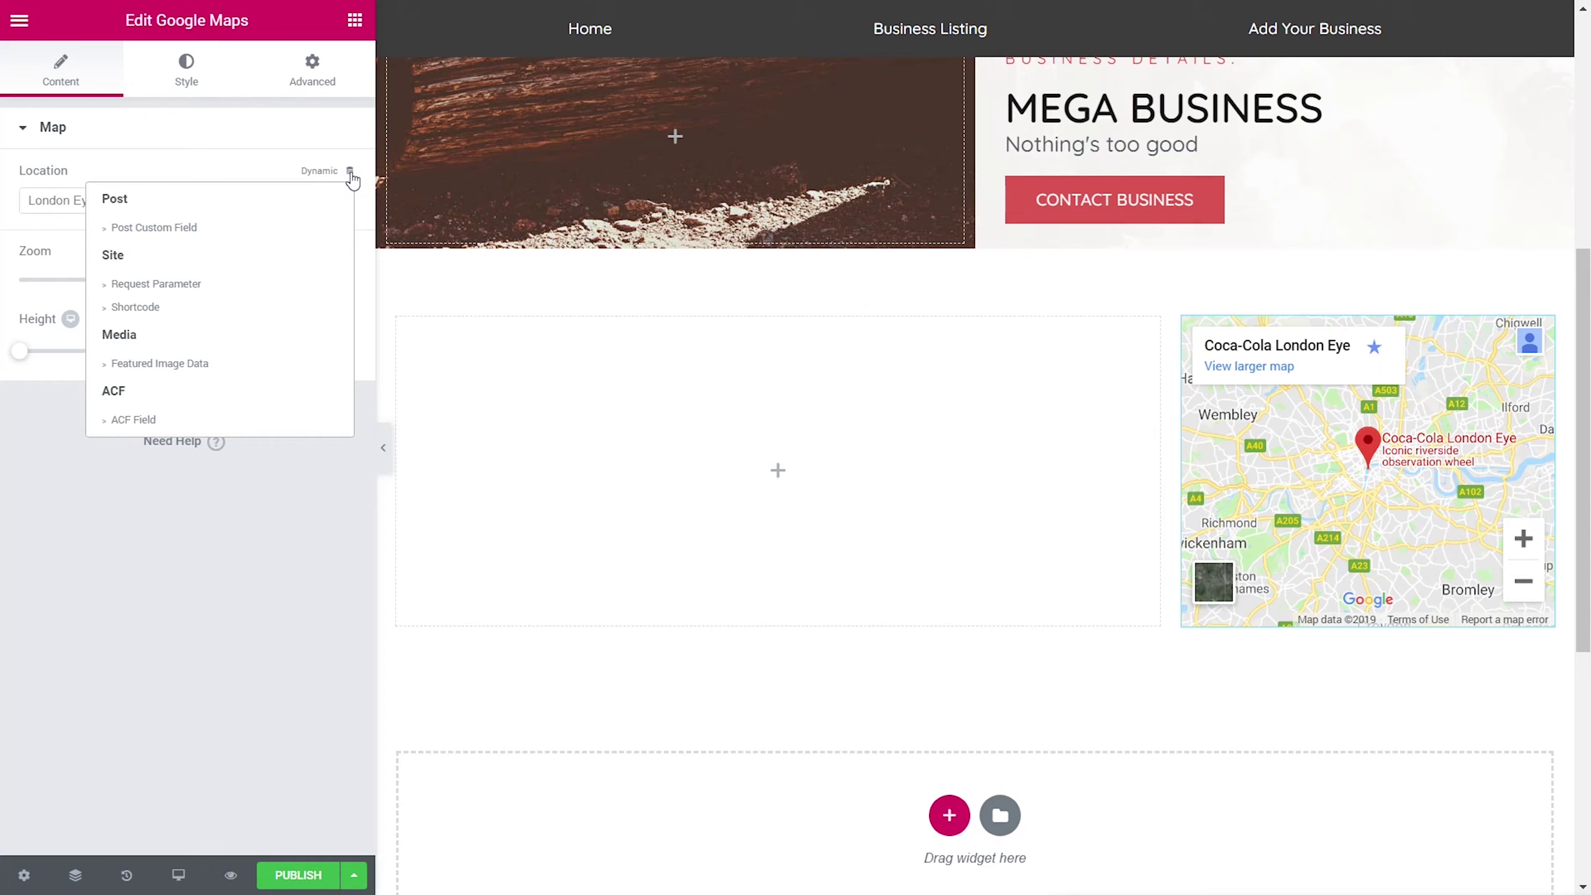
{"action": "left_click", "coordinate": [141, 419]}
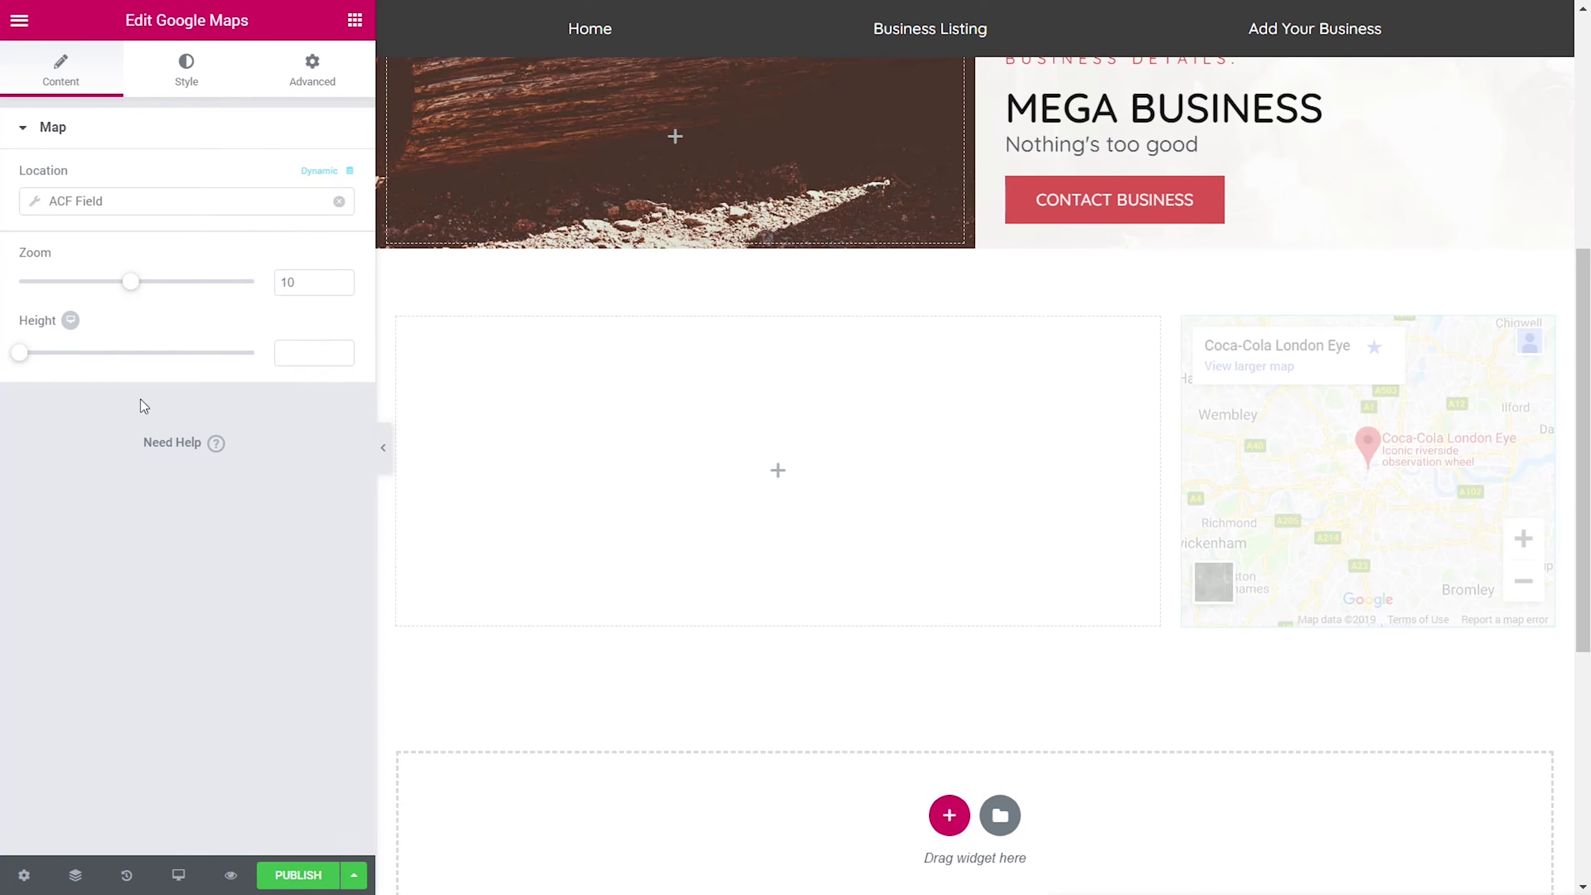
{"action": "left_click", "coordinate": [36, 203]}
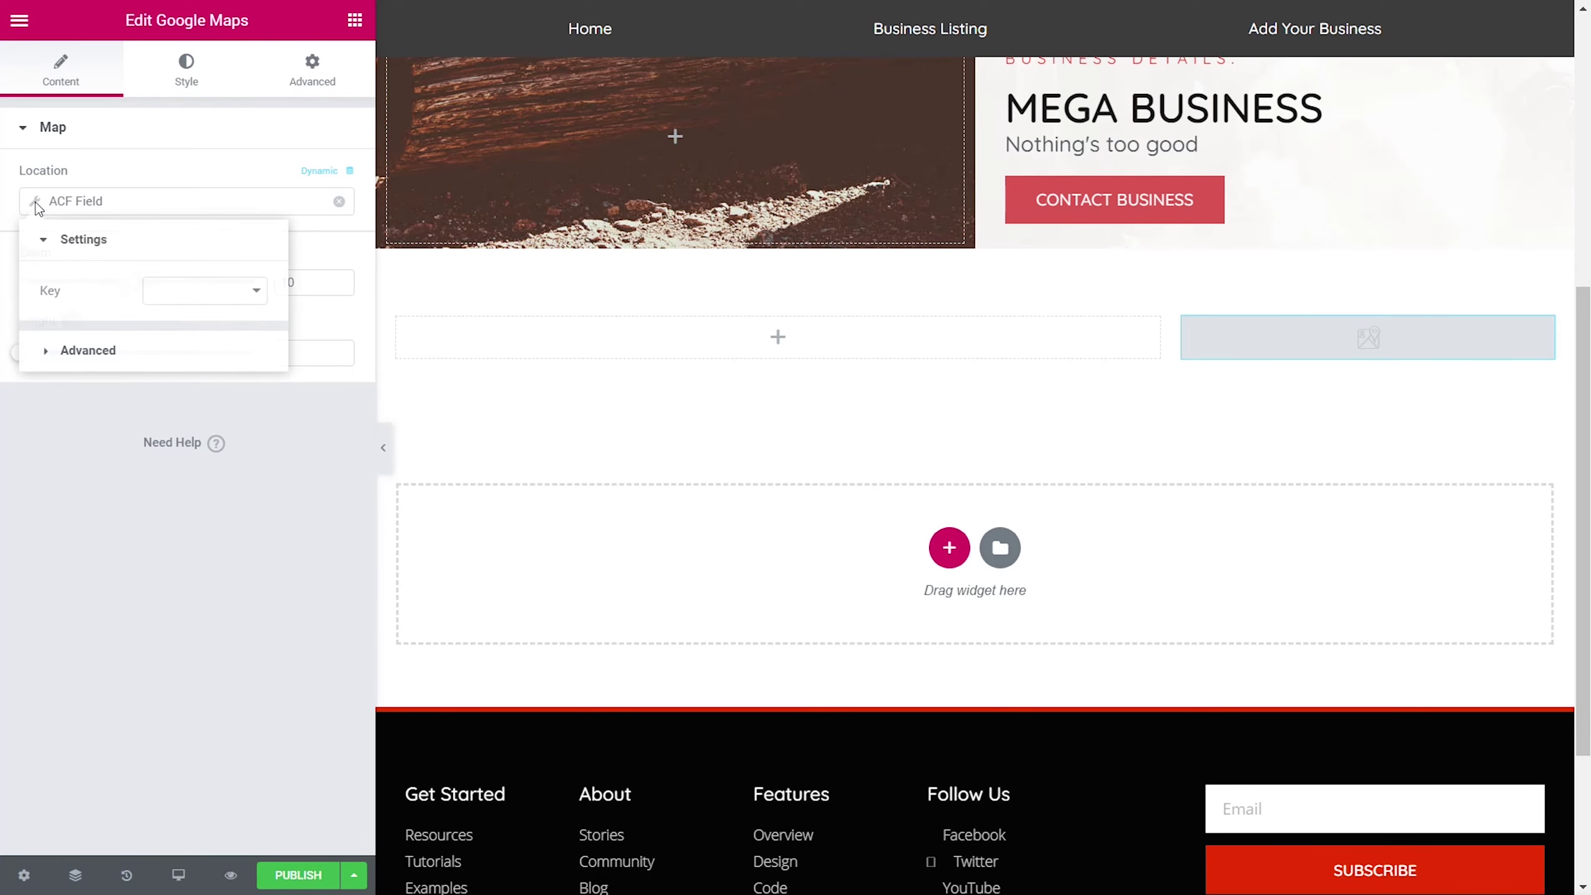
{"action": "left_click", "coordinate": [195, 293]}
{"action": "left_click", "coordinate": [195, 330]}
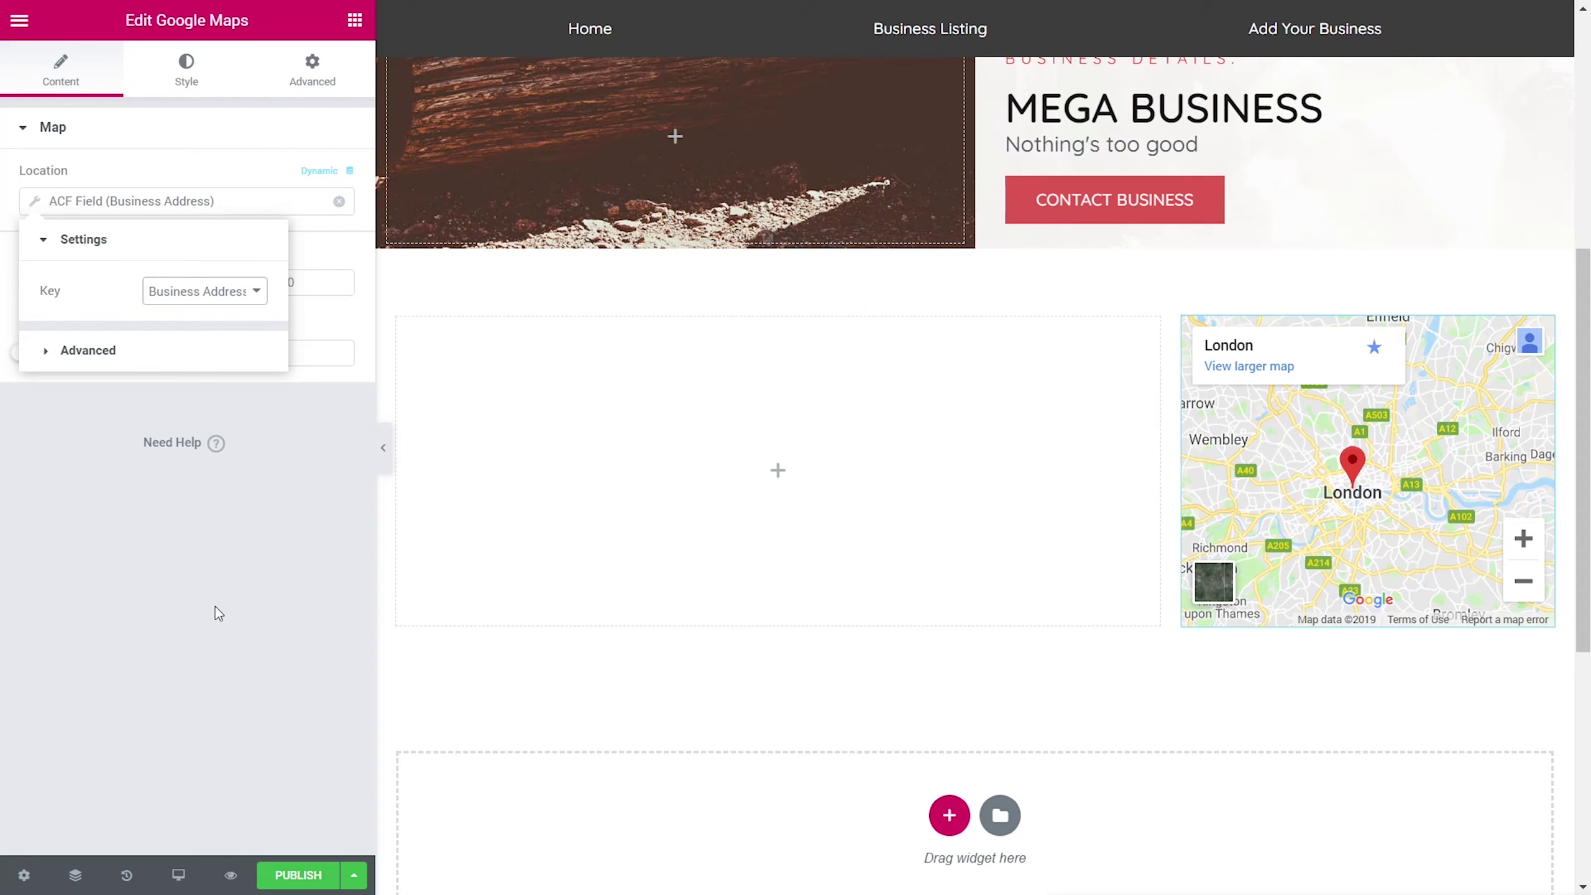
{"action": "left_click", "coordinate": [228, 676]}
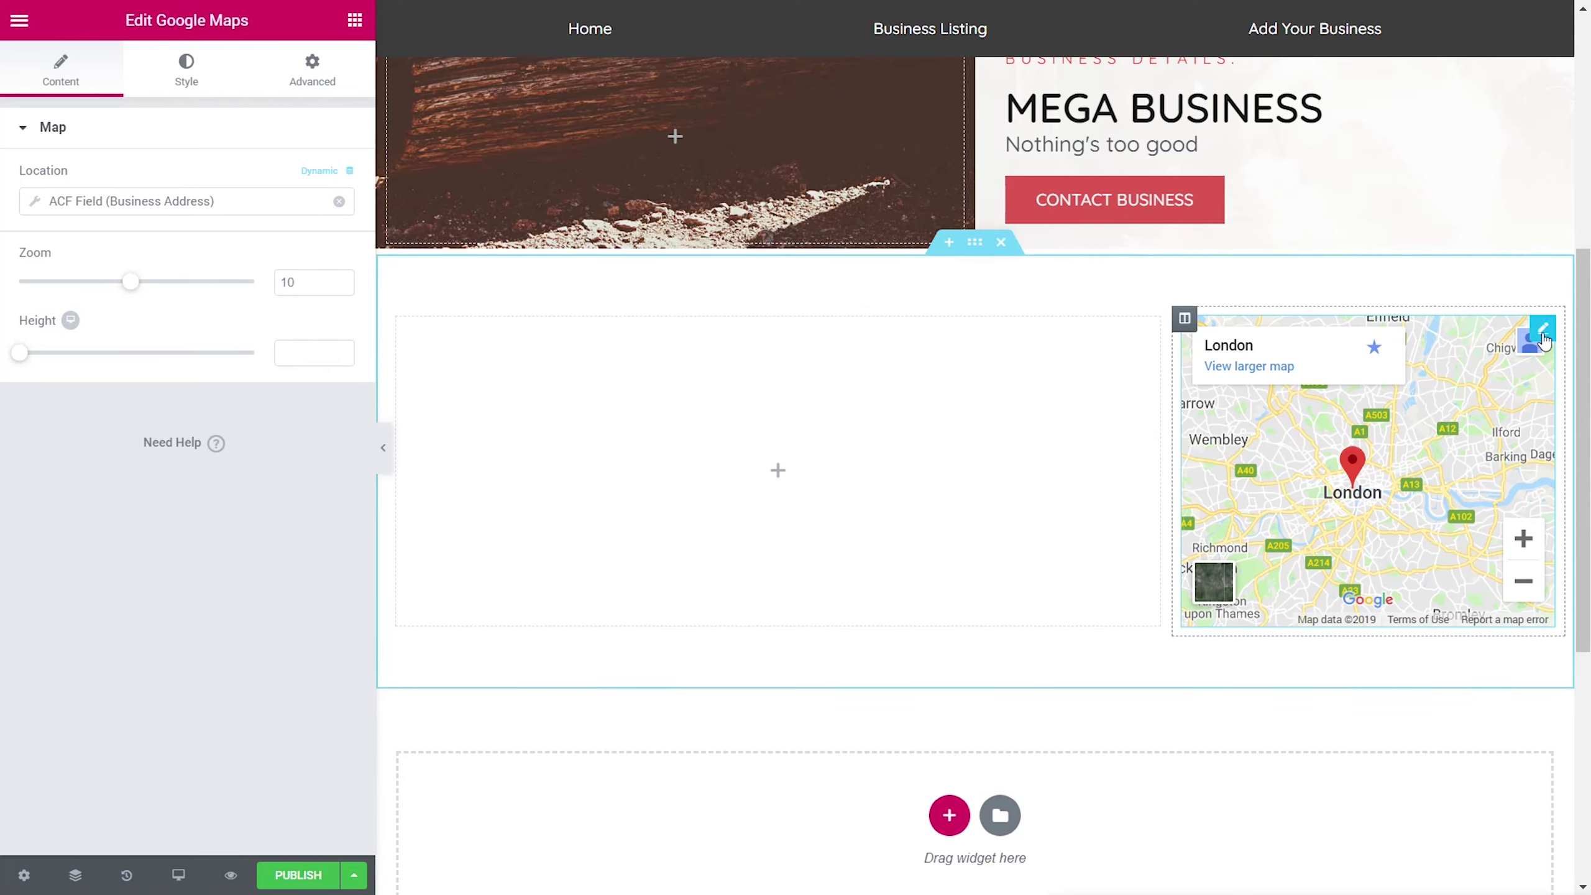
{"action": "right_click", "coordinate": [1544, 342]}
{"action": "left_click", "coordinate": [1485, 476]}
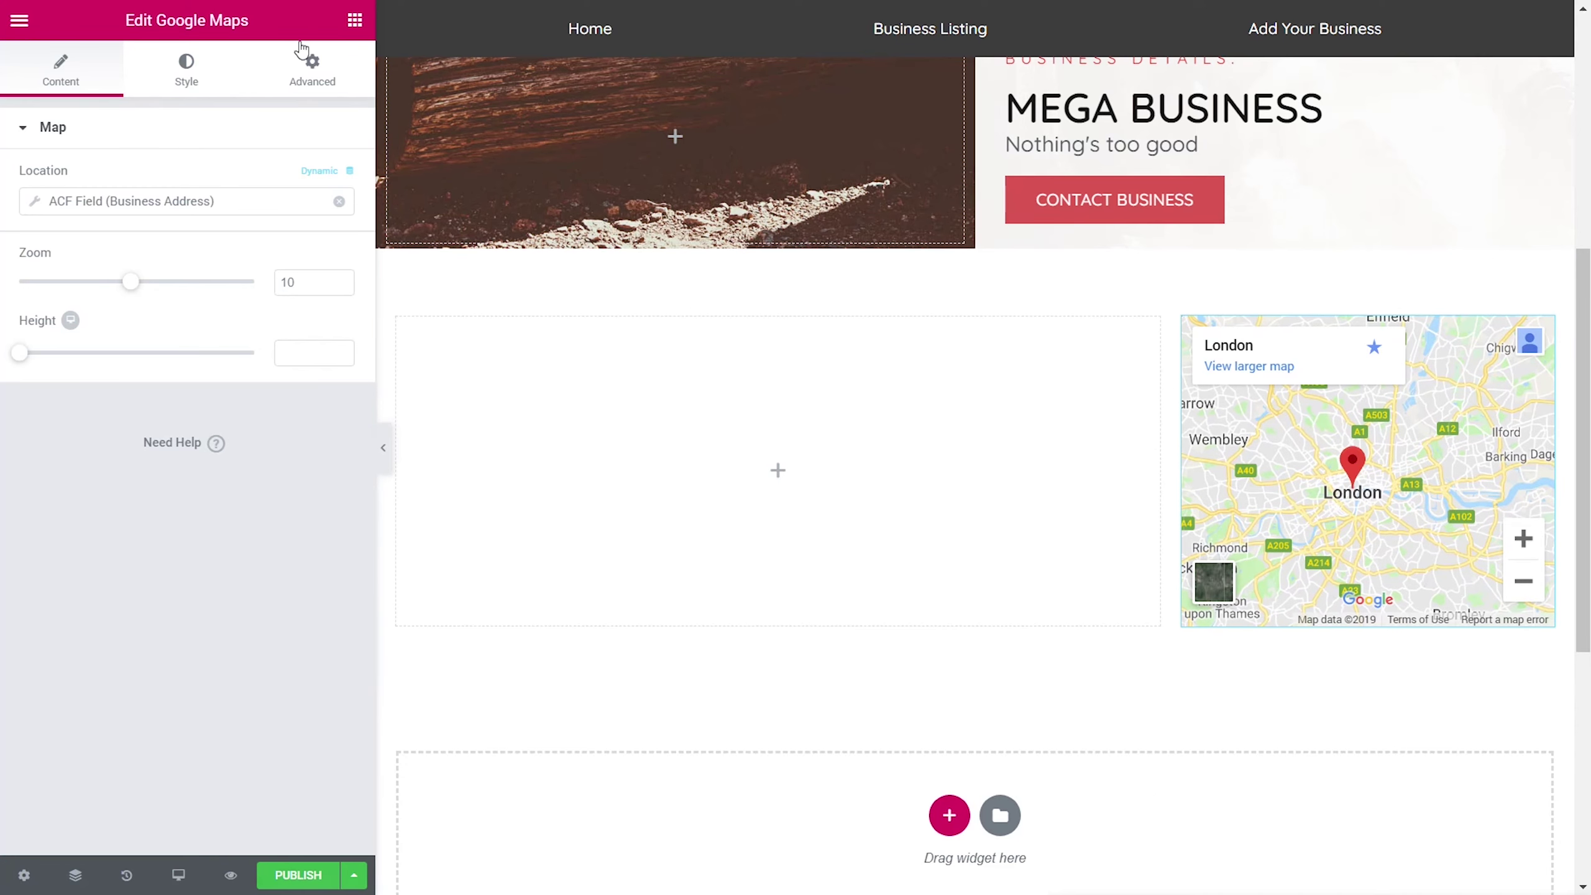
Step: Find the Image Carousel widget by searching for "carous" and add it to the wide column beside the map
{"action": "left_click", "coordinate": [354, 20]}
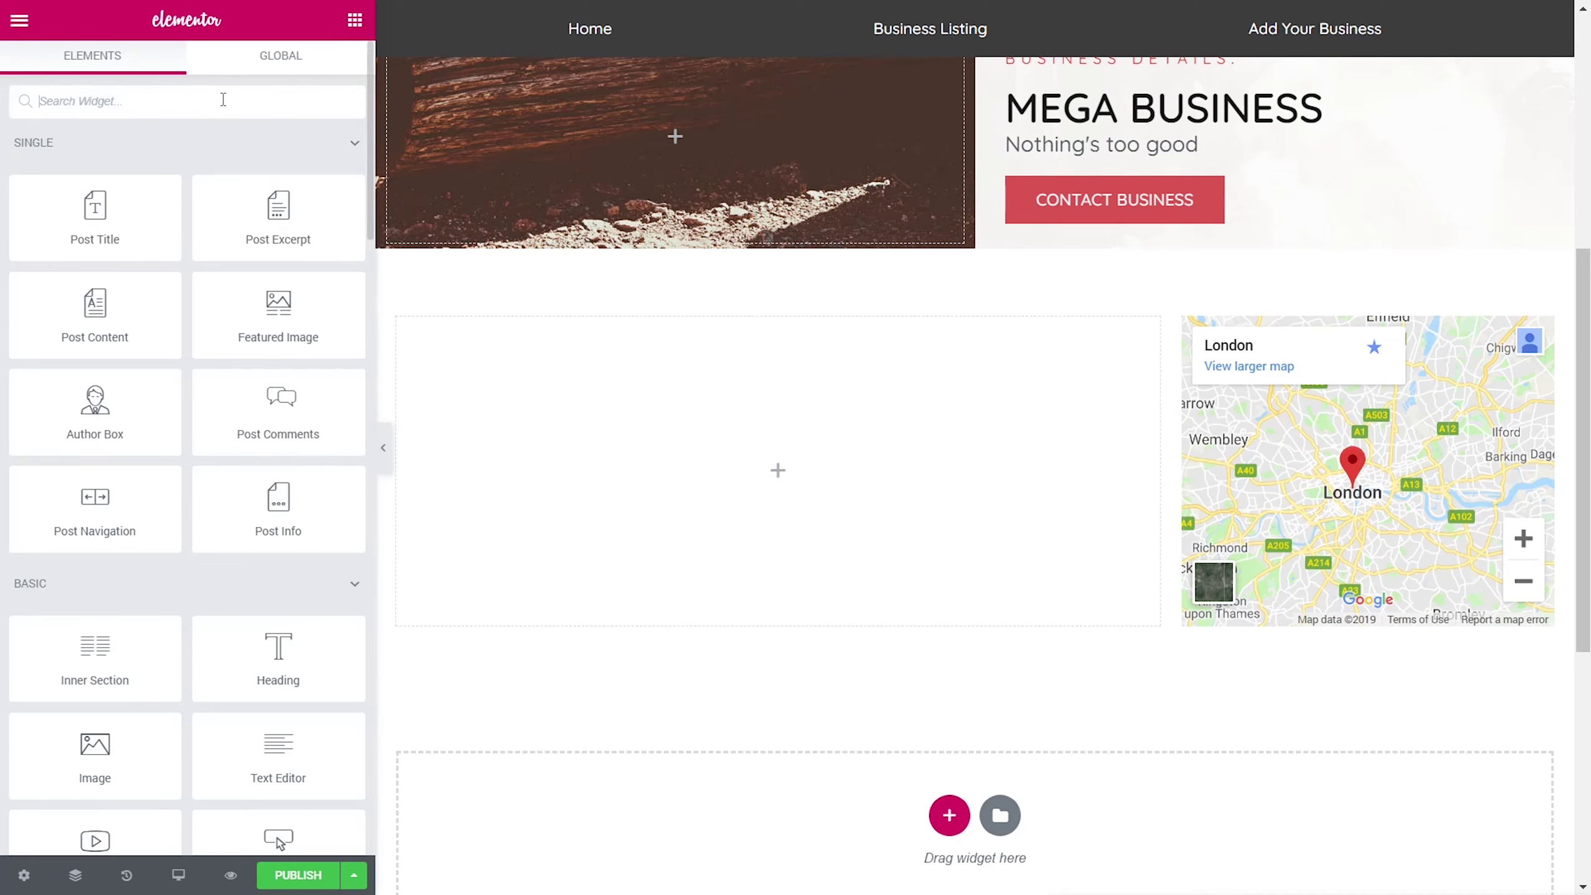
{"action": "left_click", "coordinate": [220, 97]}
{"action": "type", "text": "carous"}
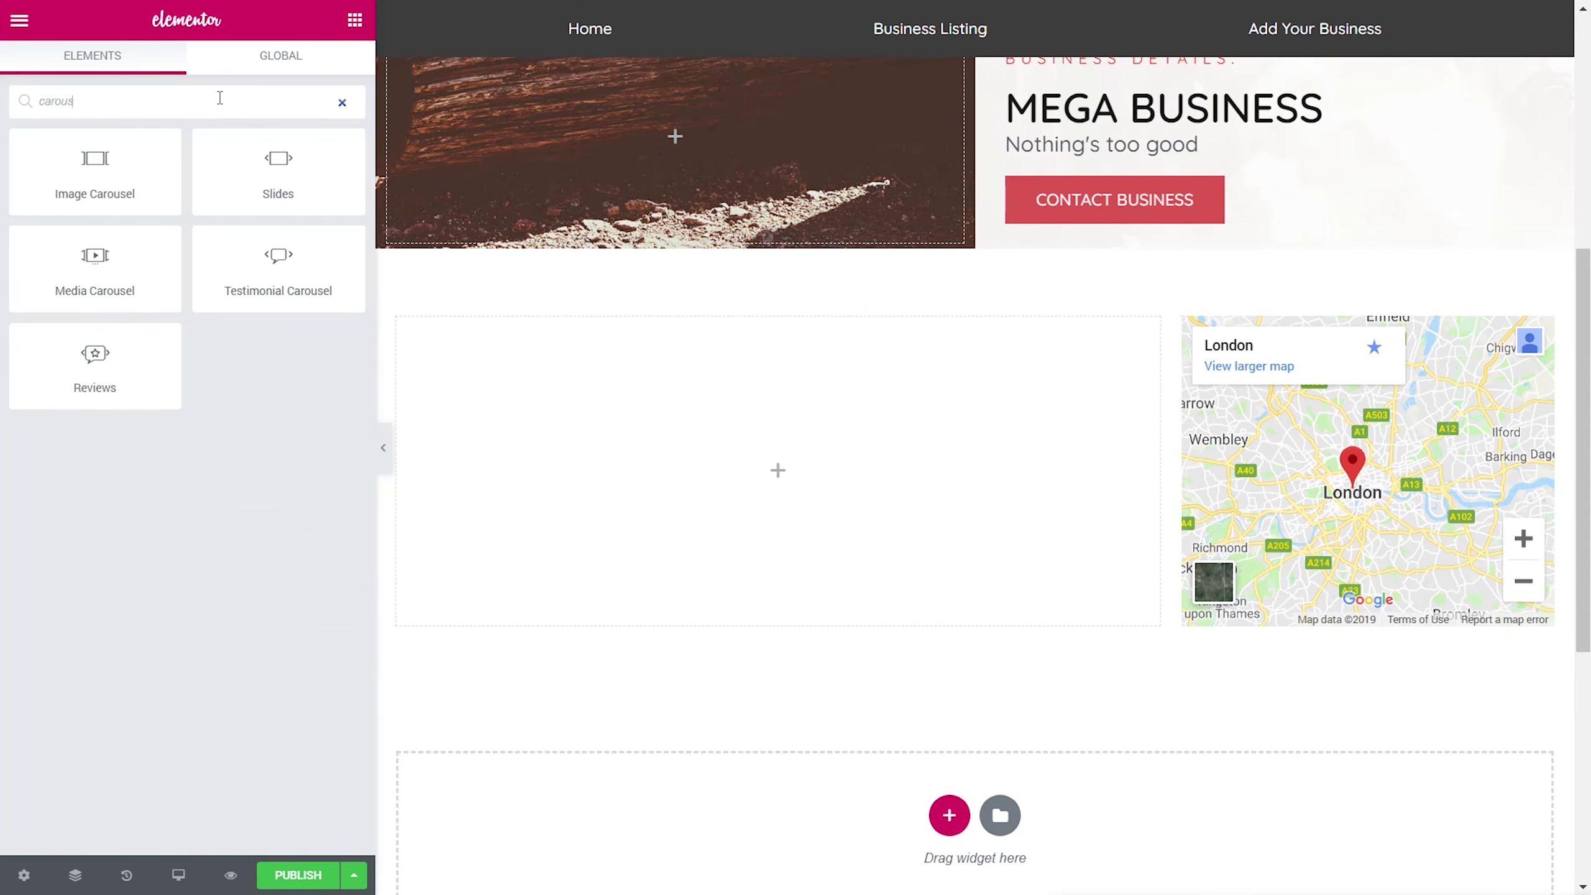
{"action": "left_click_drag", "start_coordinate": [83, 184], "coordinate": [603, 416]}
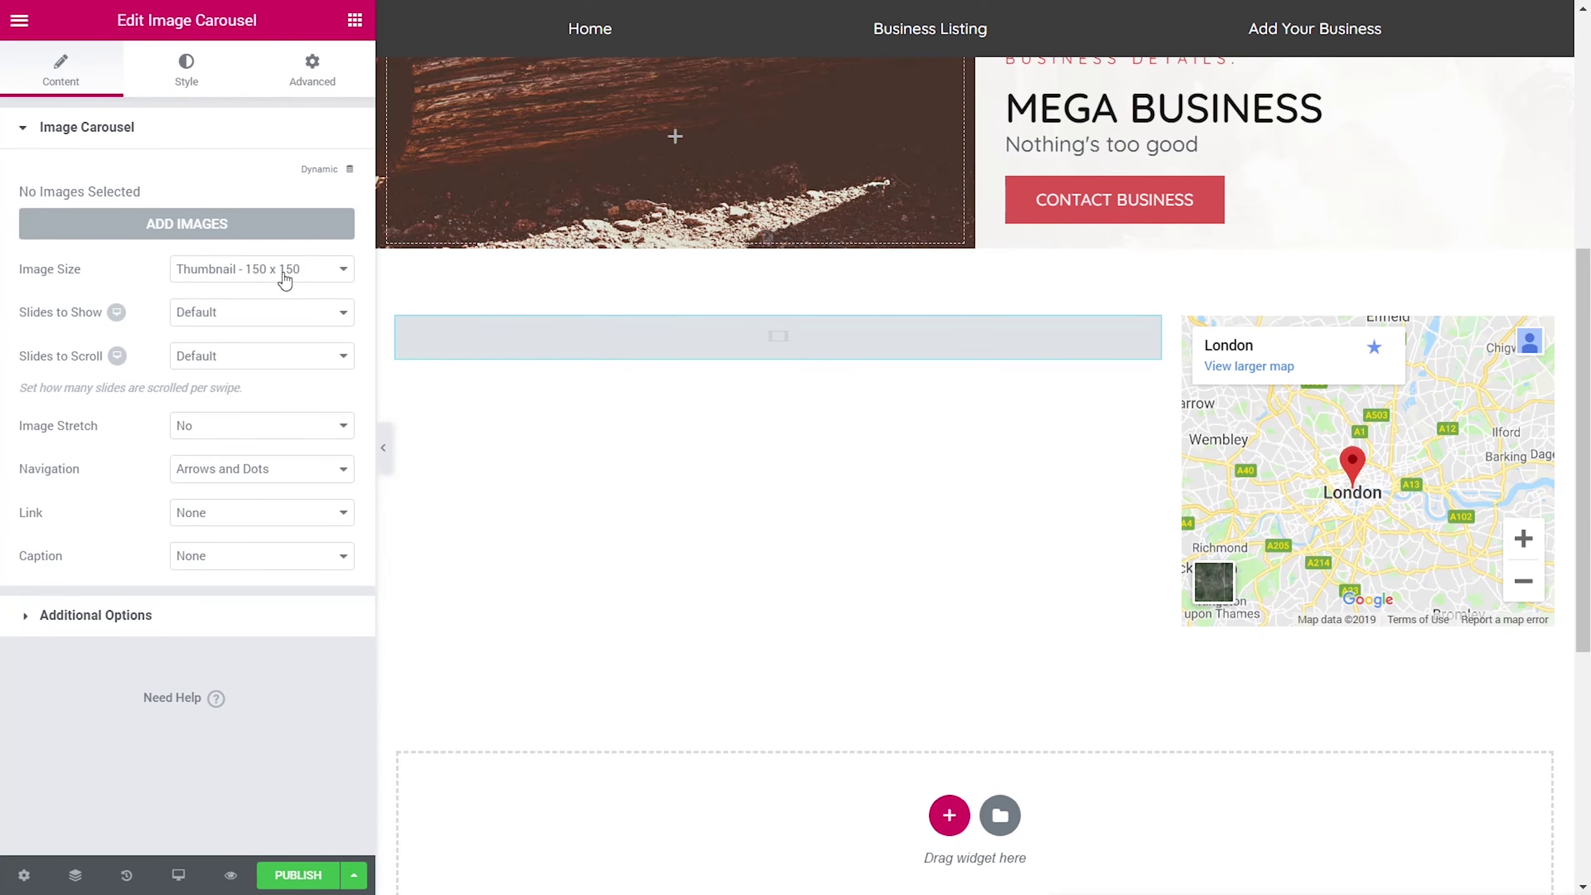
Step: Set the carousel's images to a dynamic ACF Gallery Field with the Business Gallery key
{"action": "left_click", "coordinate": [349, 169]}
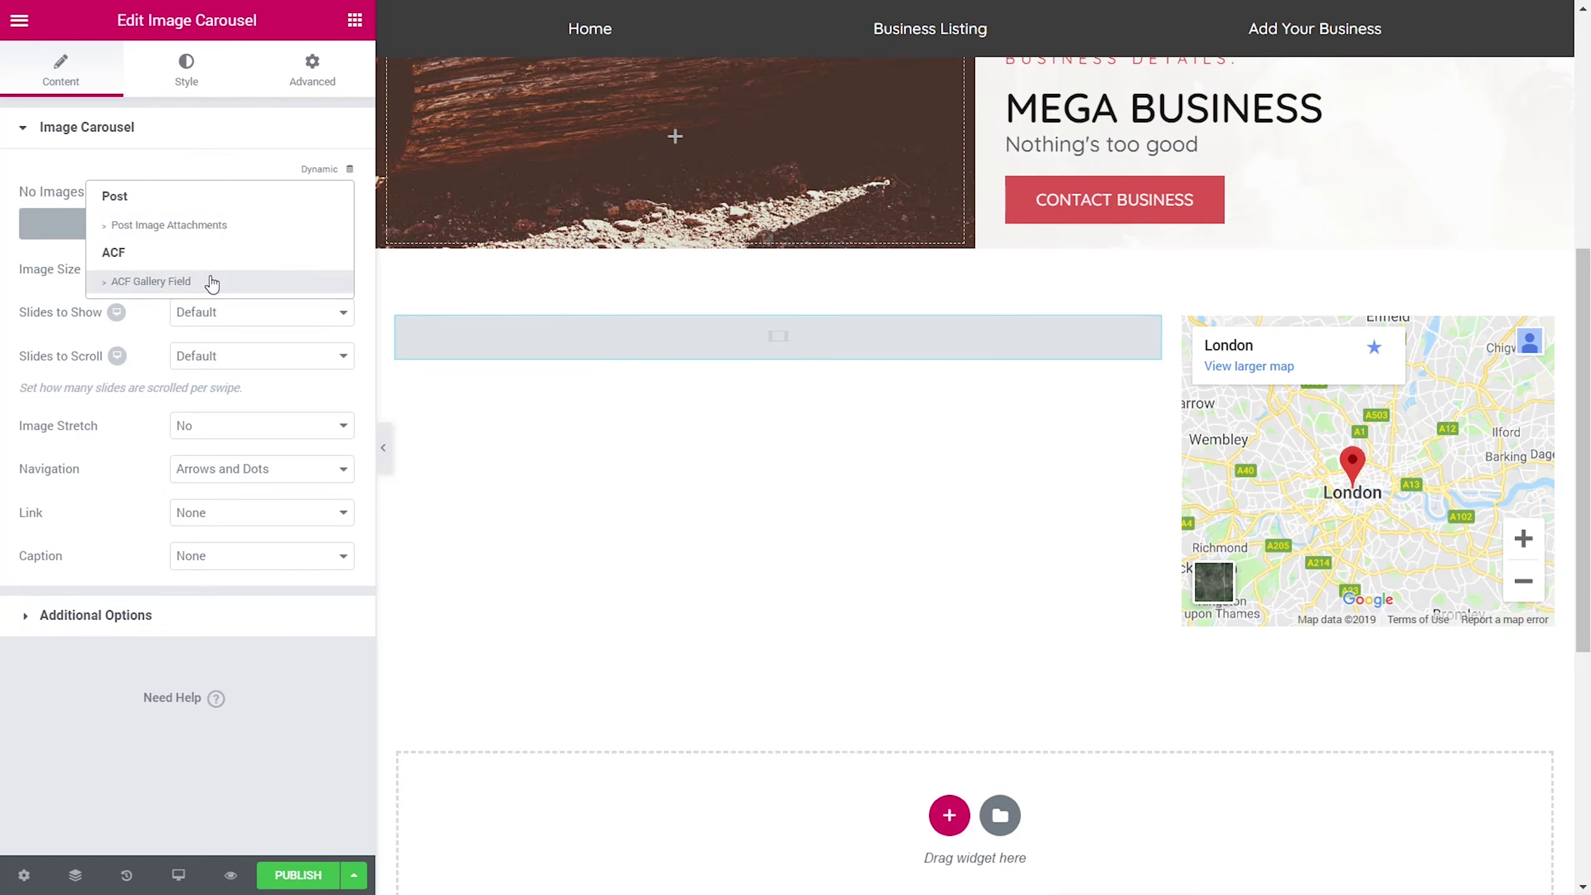
{"action": "left_click", "coordinate": [176, 287]}
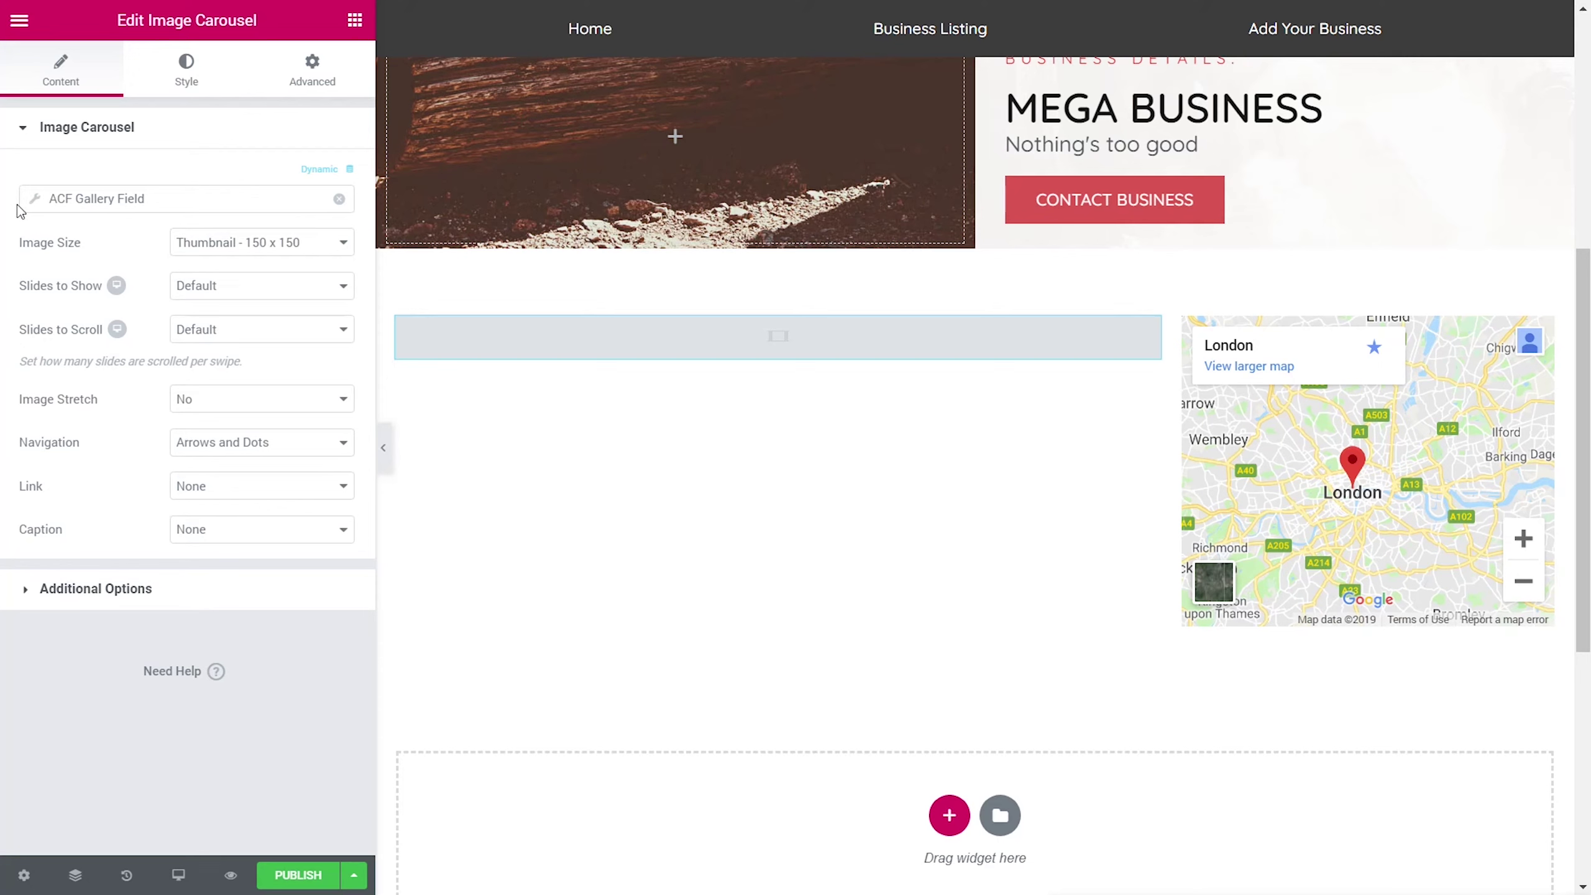
{"action": "left_click", "coordinate": [35, 205]}
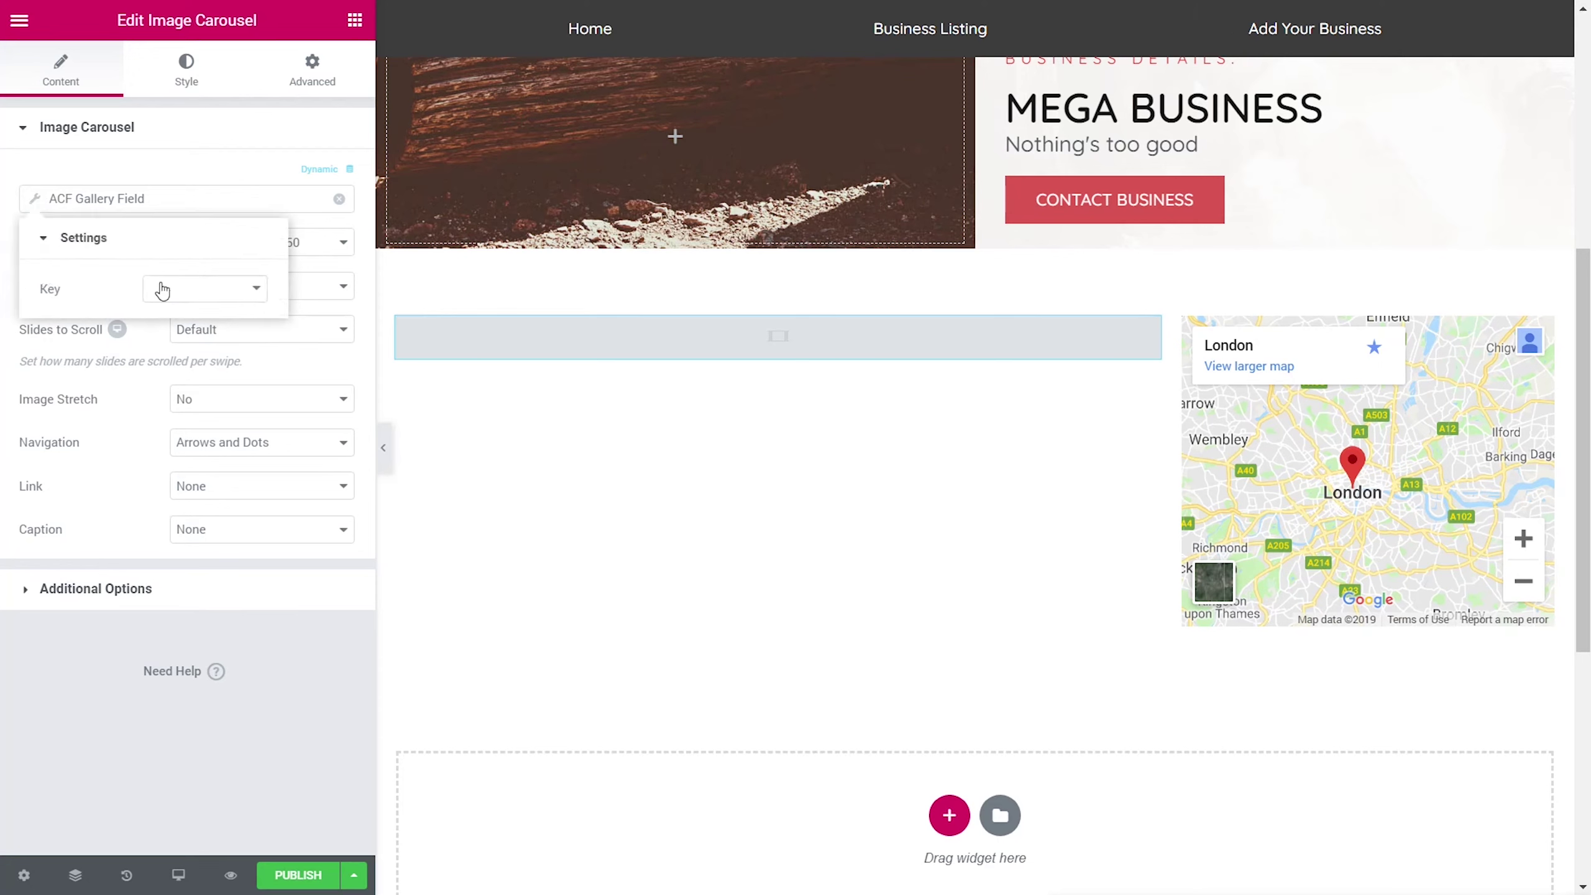
{"action": "left_click", "coordinate": [193, 290]}
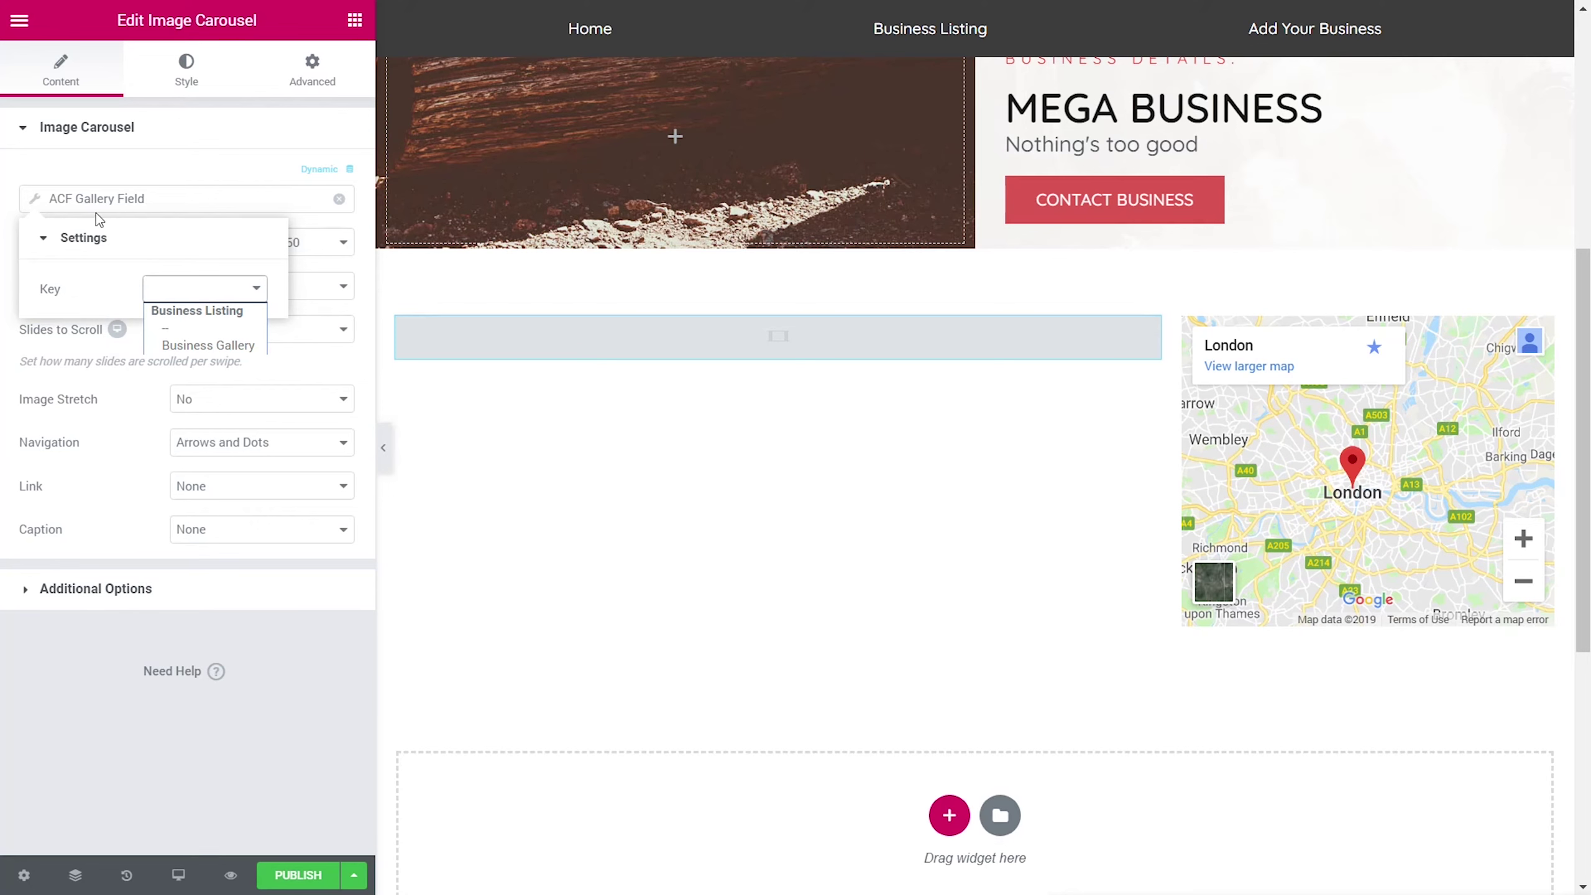
{"action": "left_click", "coordinate": [209, 346]}
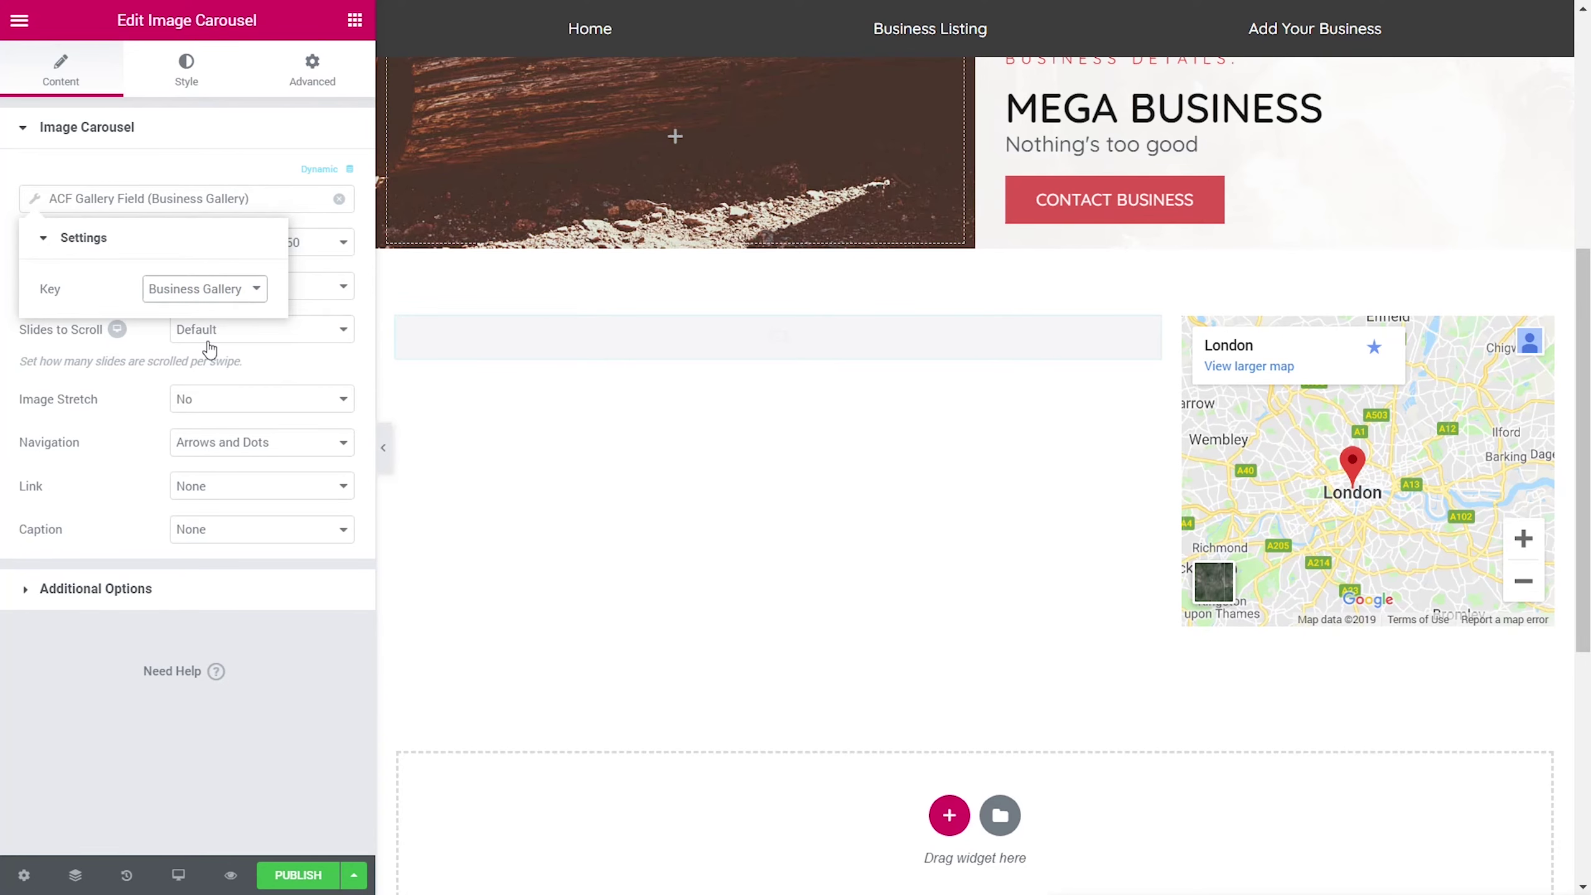
{"action": "left_click", "coordinate": [83, 733]}
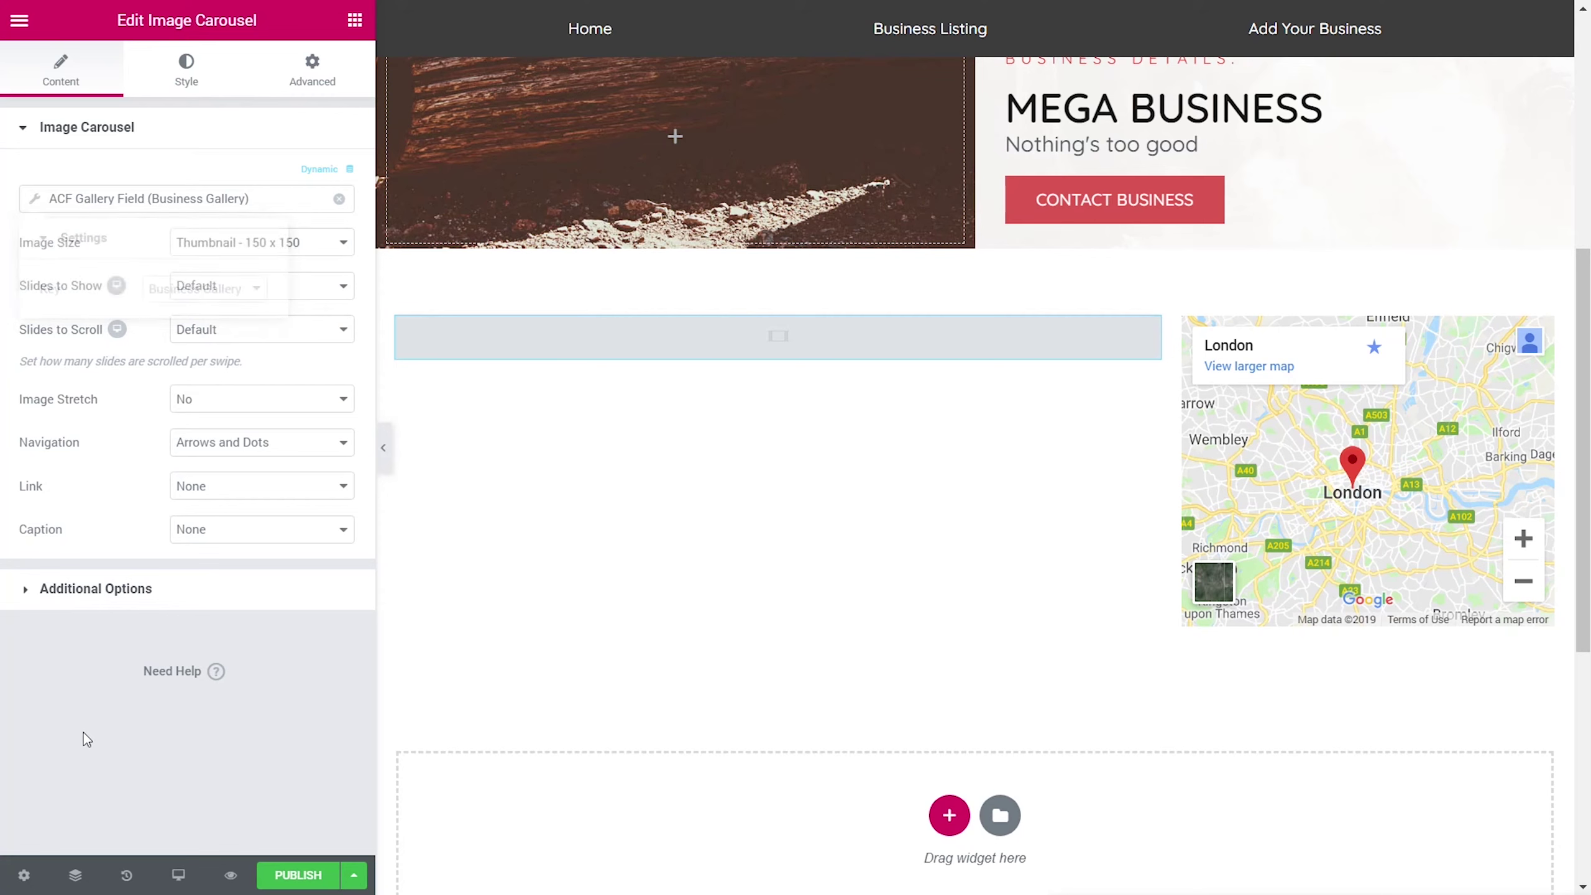
Step: Set the carousel's image size to Medium Large - 768 x 0
{"action": "left_click", "coordinate": [253, 245]}
{"action": "left_click", "coordinate": [259, 285]}
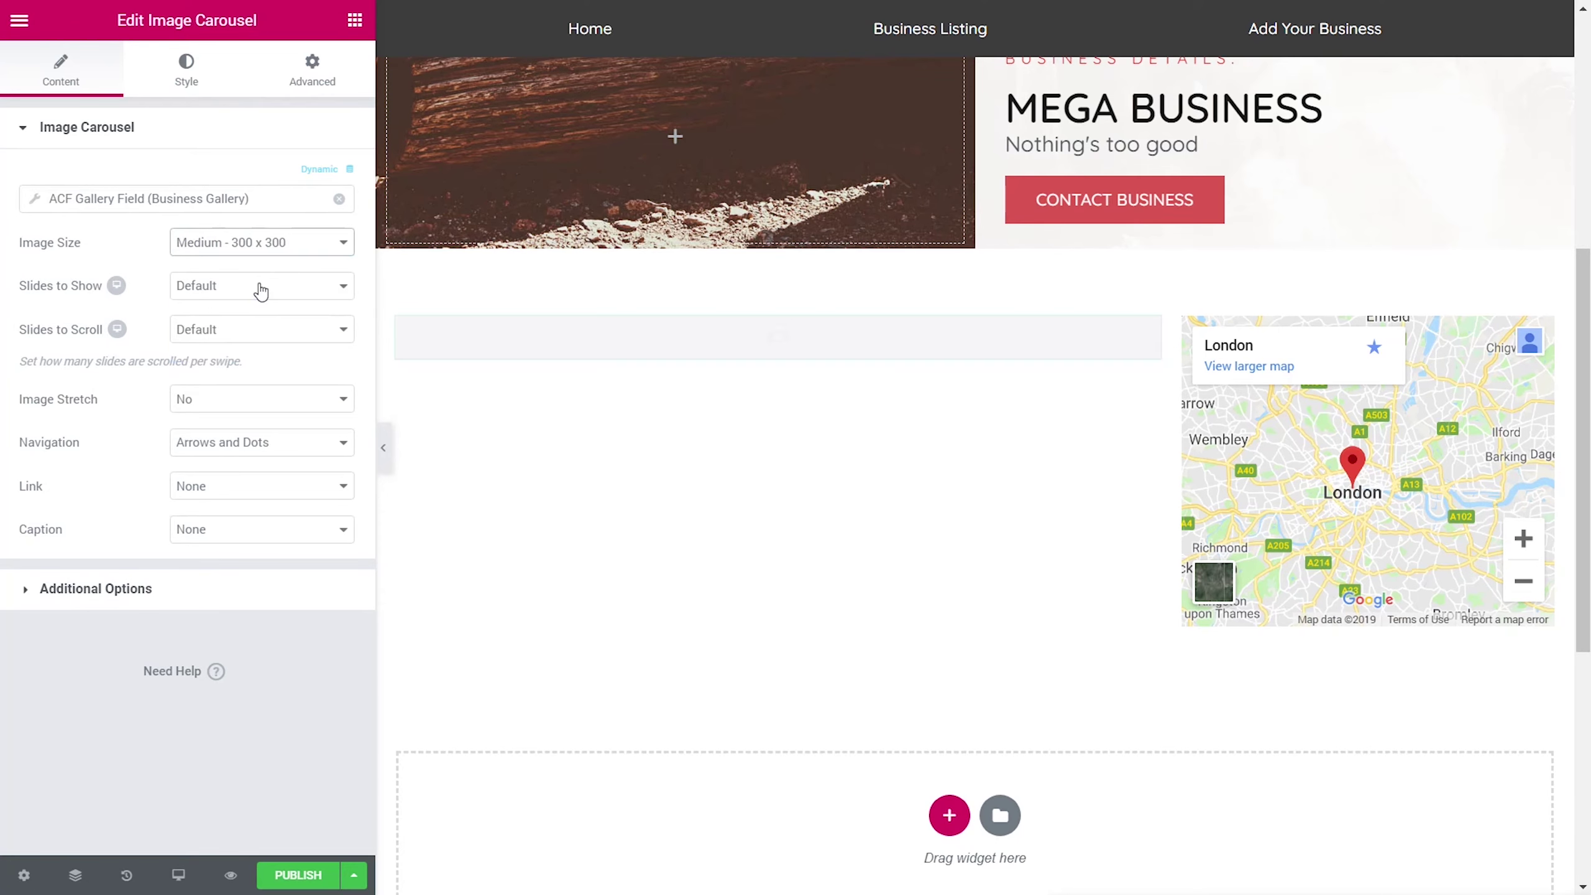
{"action": "left_click", "coordinate": [307, 249]}
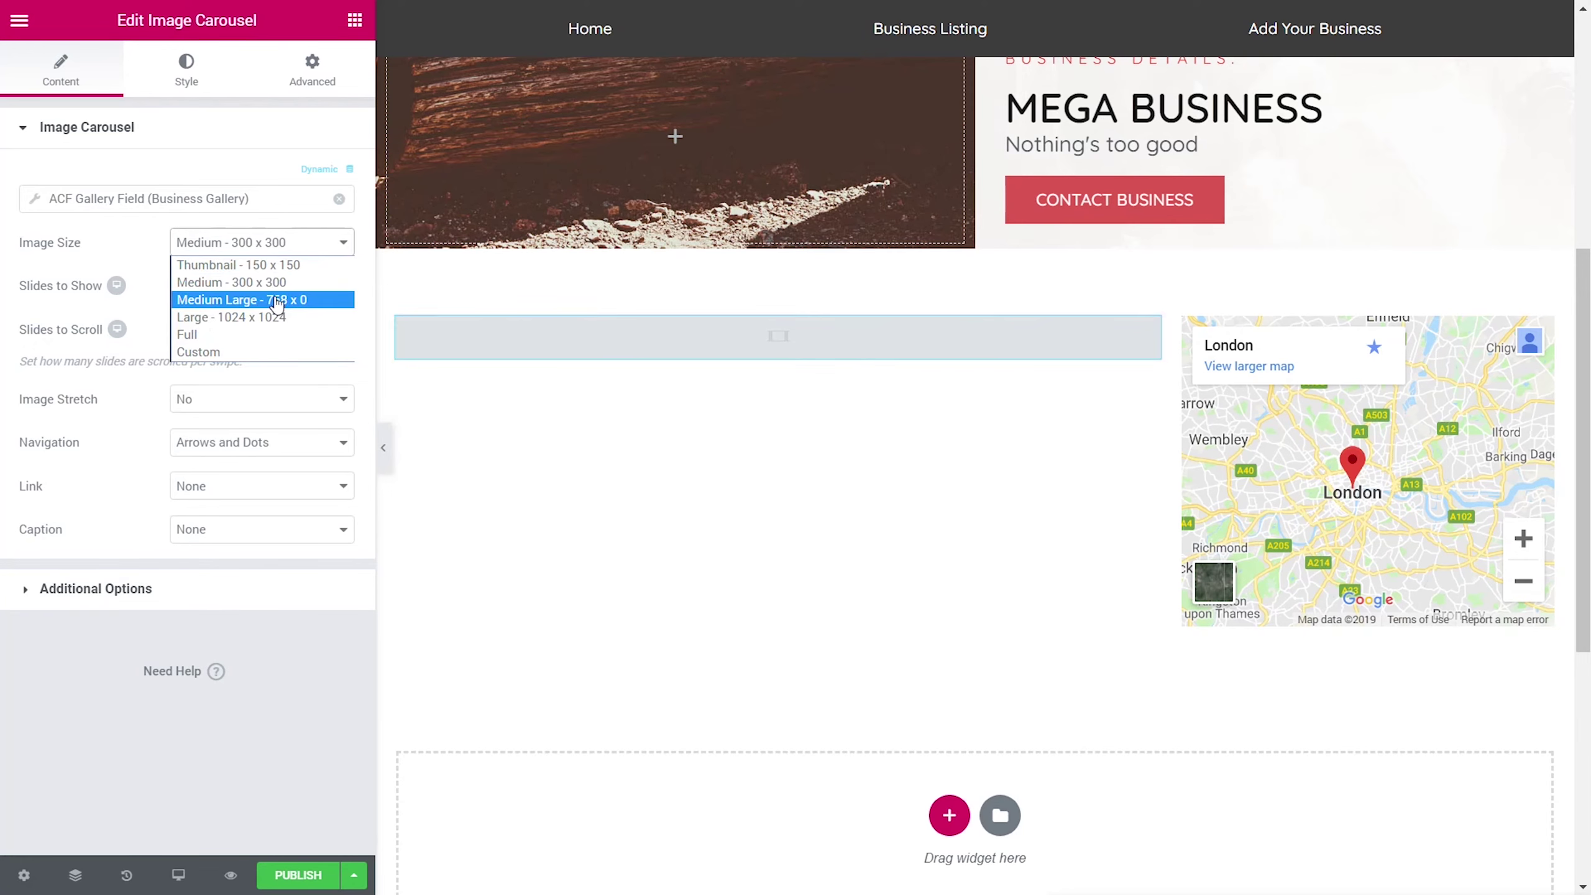
{"action": "left_click", "coordinate": [277, 300]}
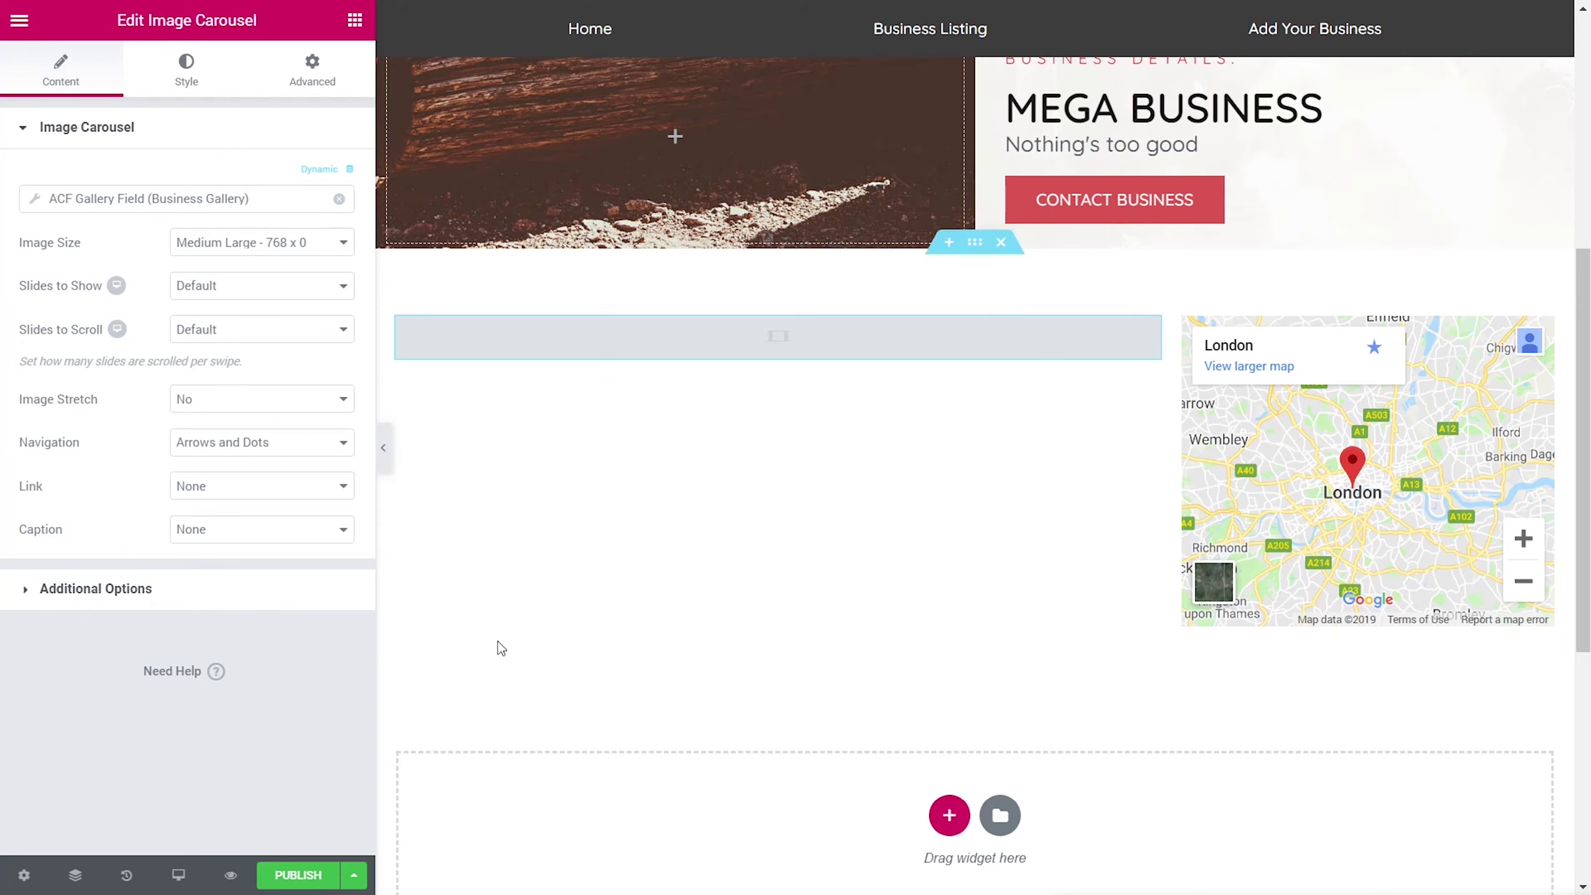
Step: Set the image carousel's slides to show to 1
{"action": "left_click", "coordinate": [311, 291]}
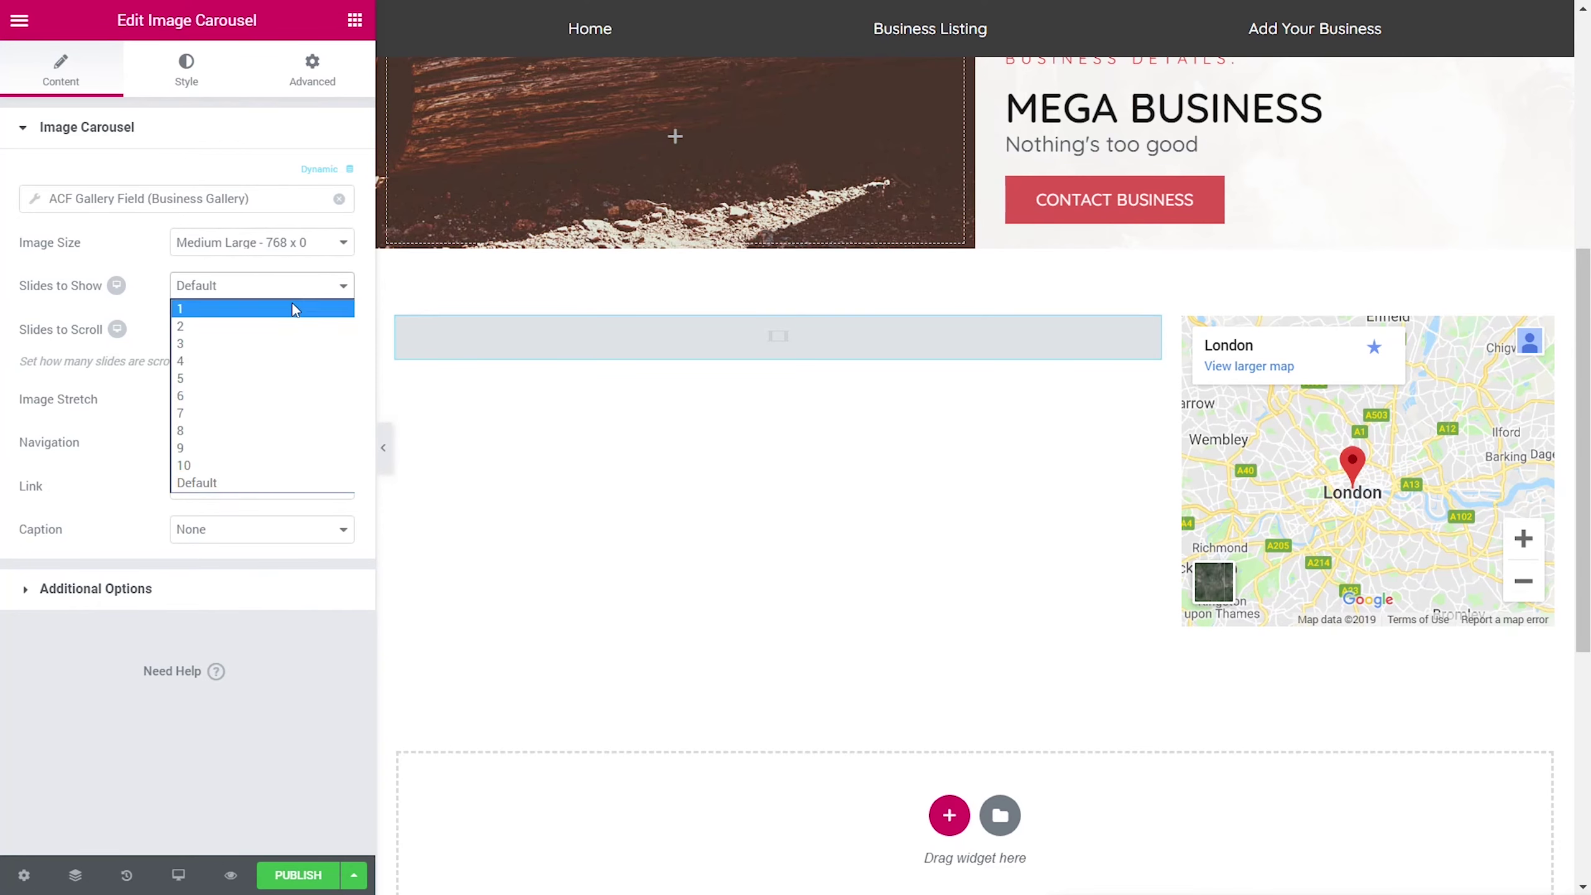
{"action": "left_click", "coordinate": [293, 309]}
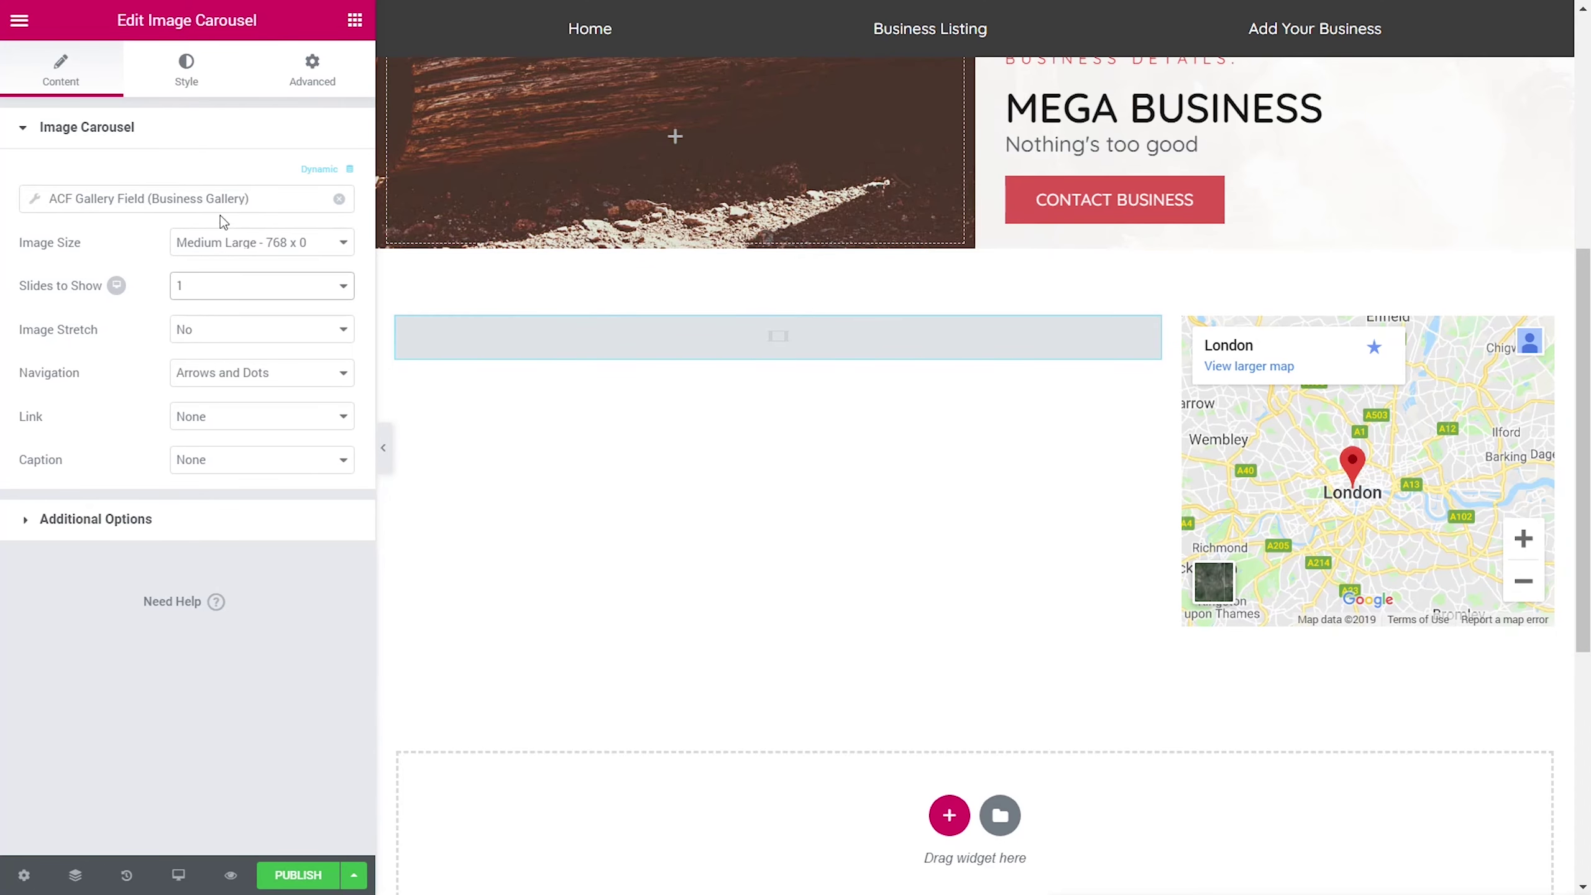
Step: Add a heading reading "Business Details:" below the carousel and paste the copied style onto it
{"action": "left_click", "coordinate": [354, 20]}
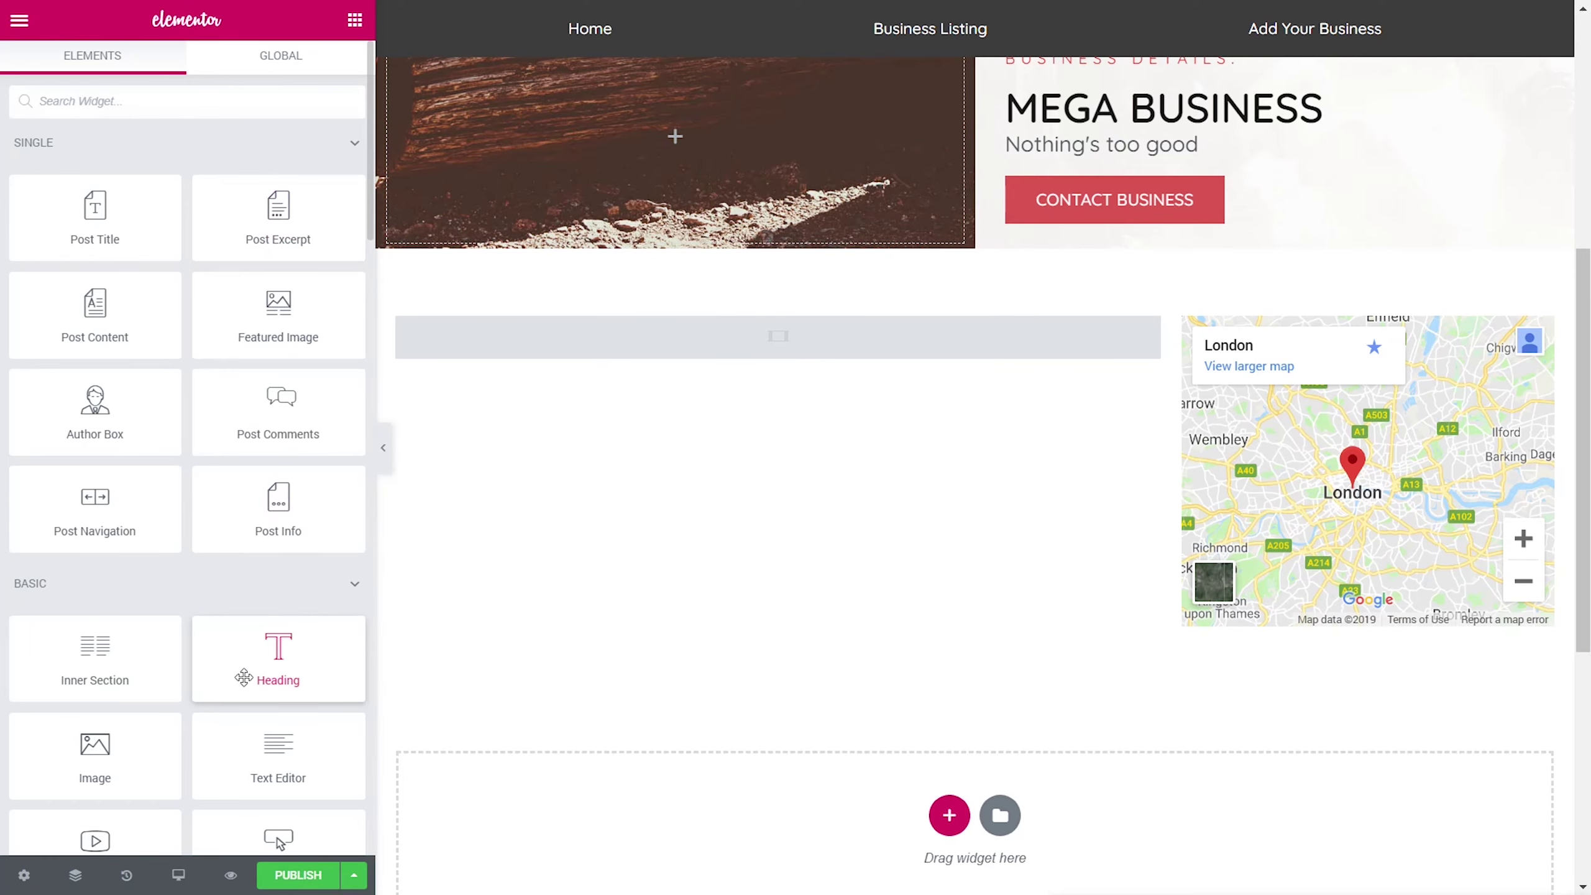
{"action": "left_click_drag", "start_coordinate": [255, 659], "coordinate": [558, 361]}
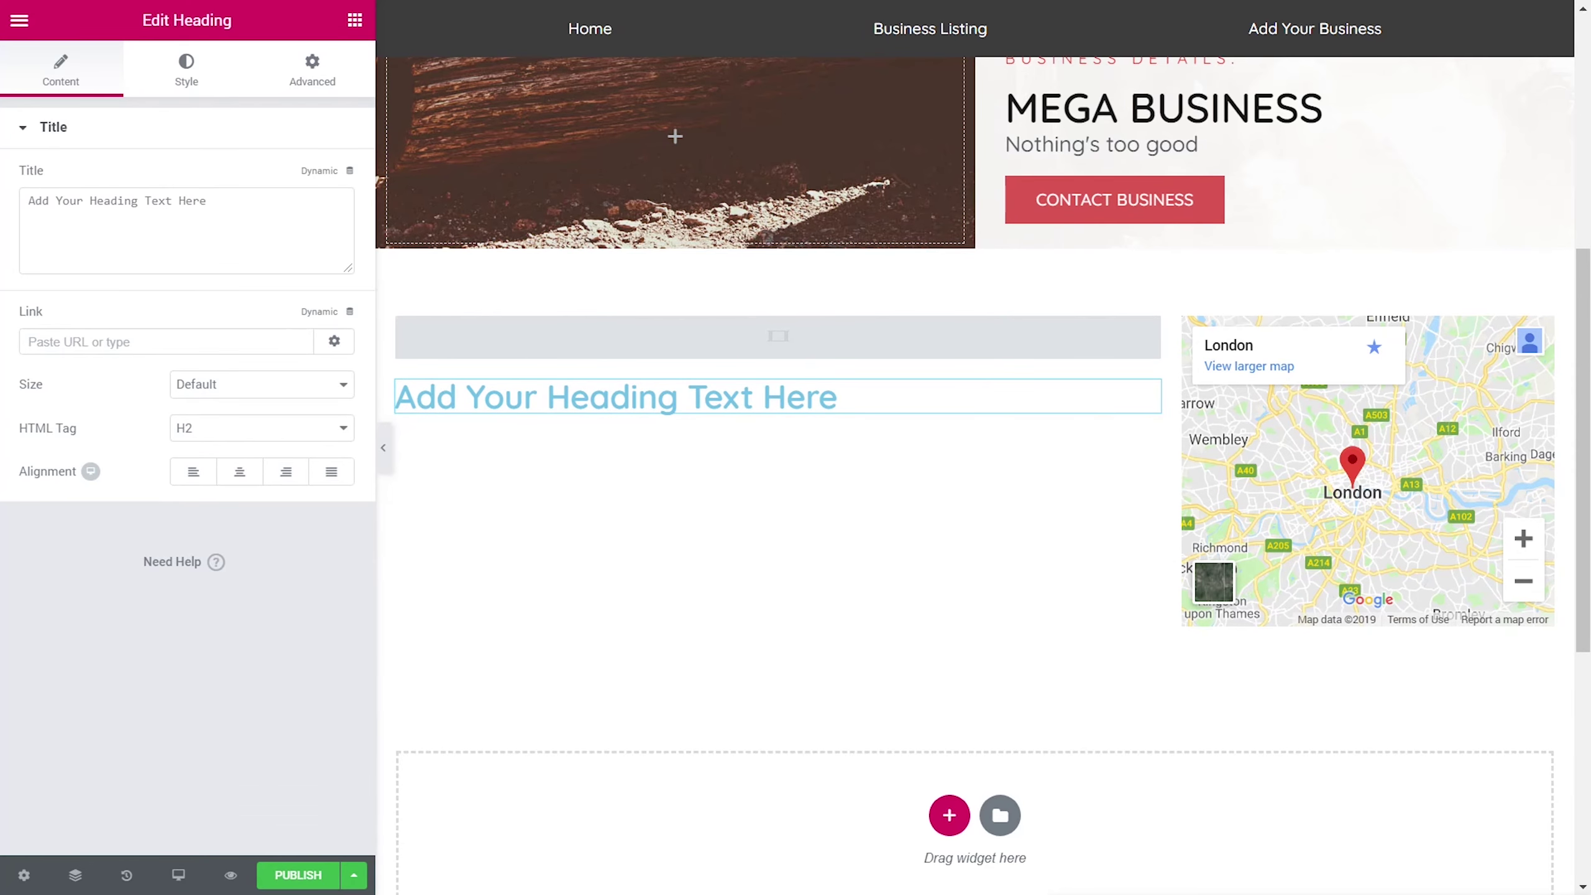
{"action": "right_click", "coordinate": [681, 401]}
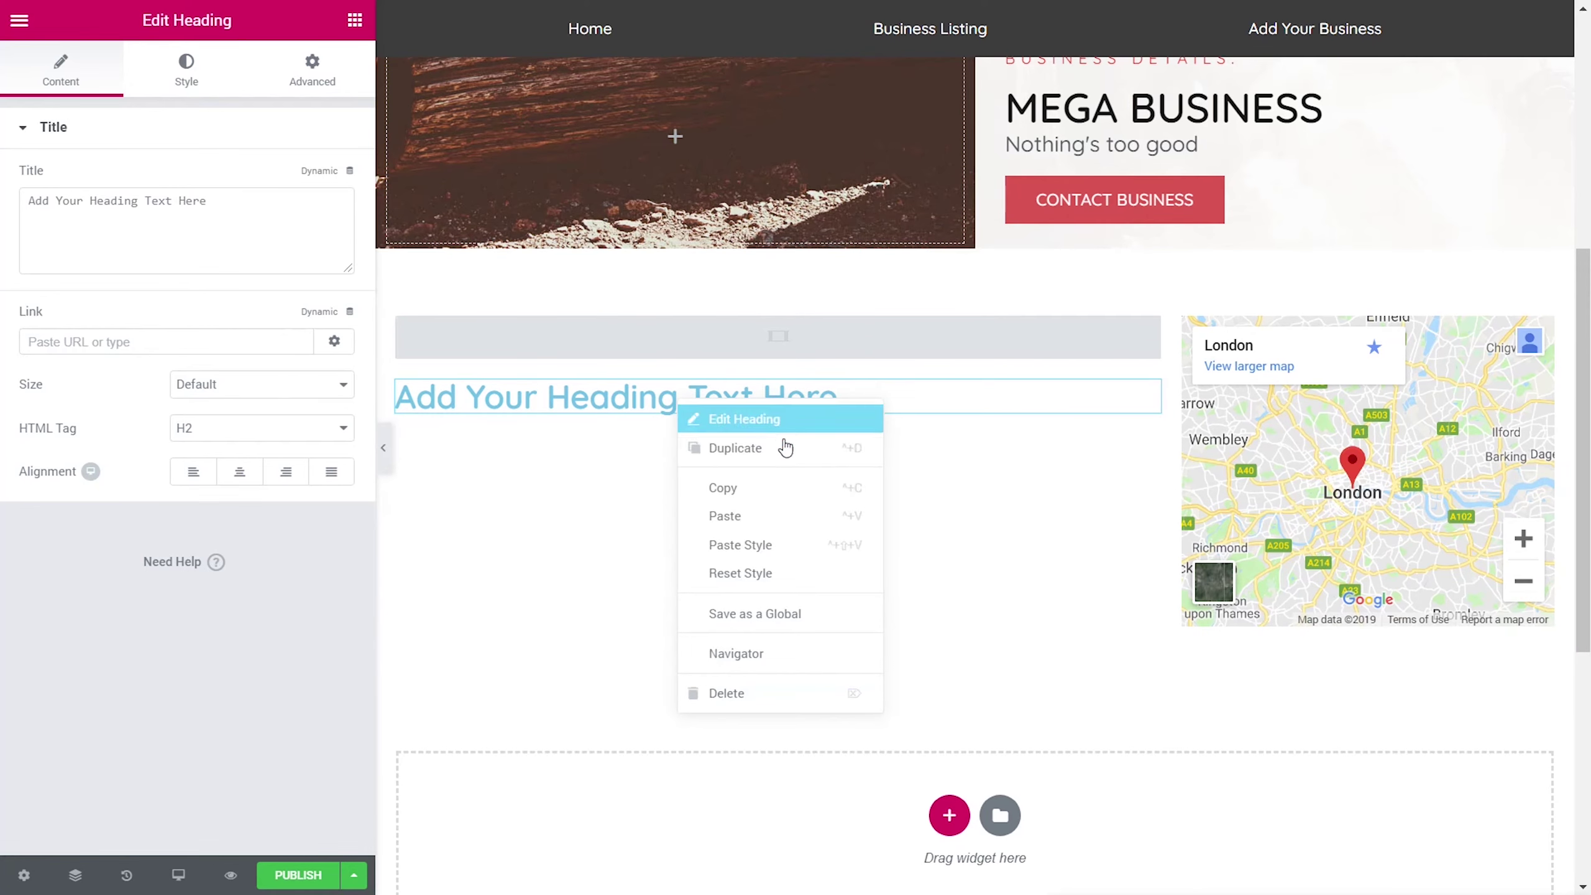
{"action": "left_click", "coordinate": [776, 543]}
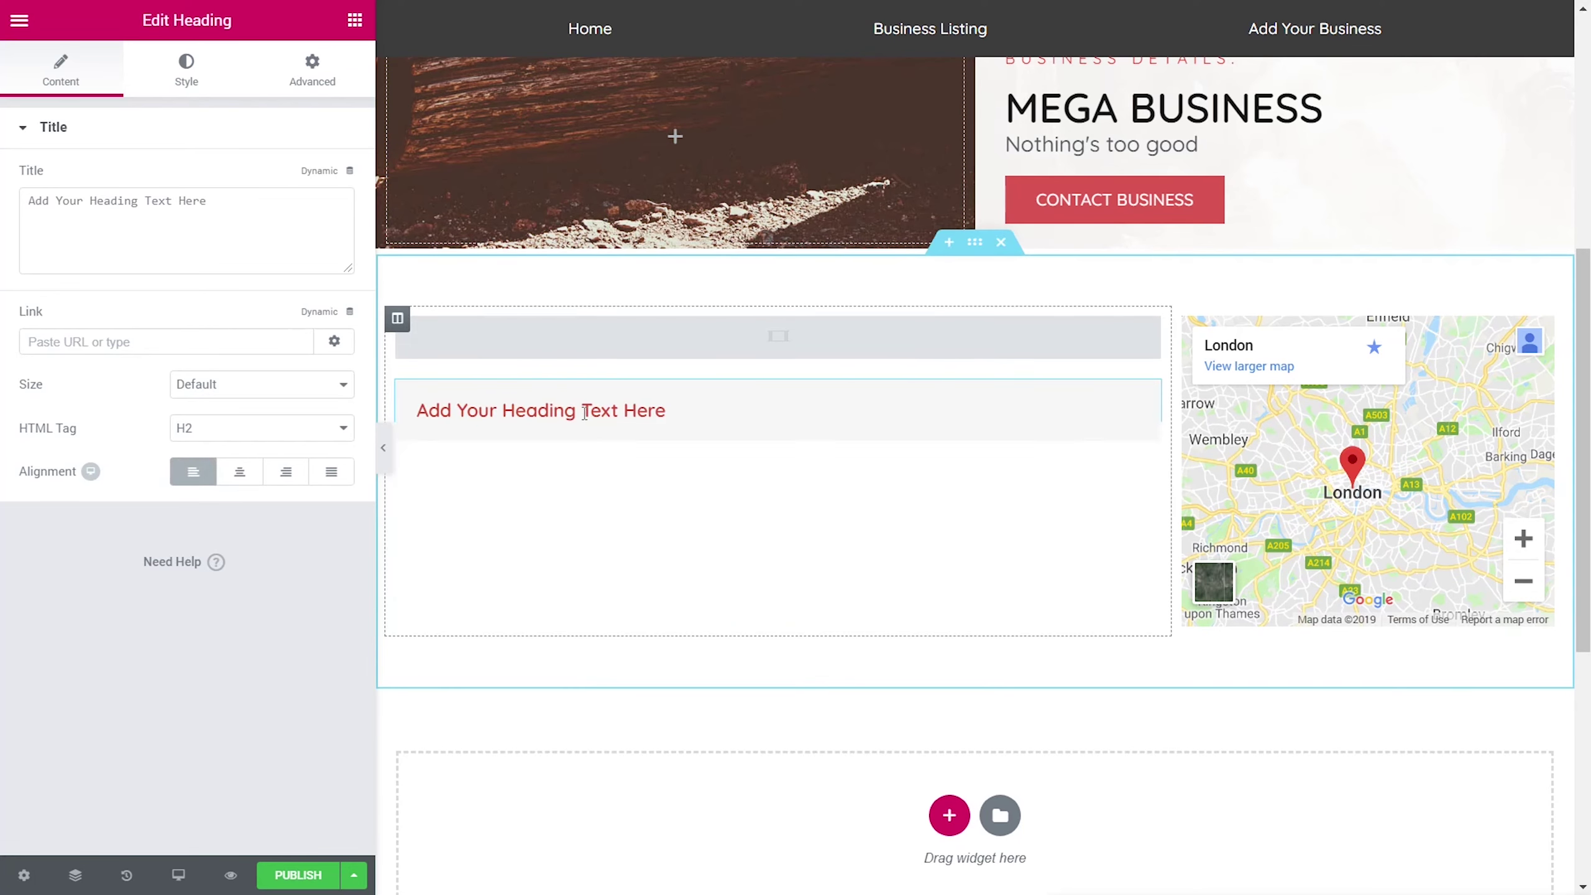
{"action": "left_click_drag", "start_coordinate": [207, 201], "coordinate": [15, 203]}
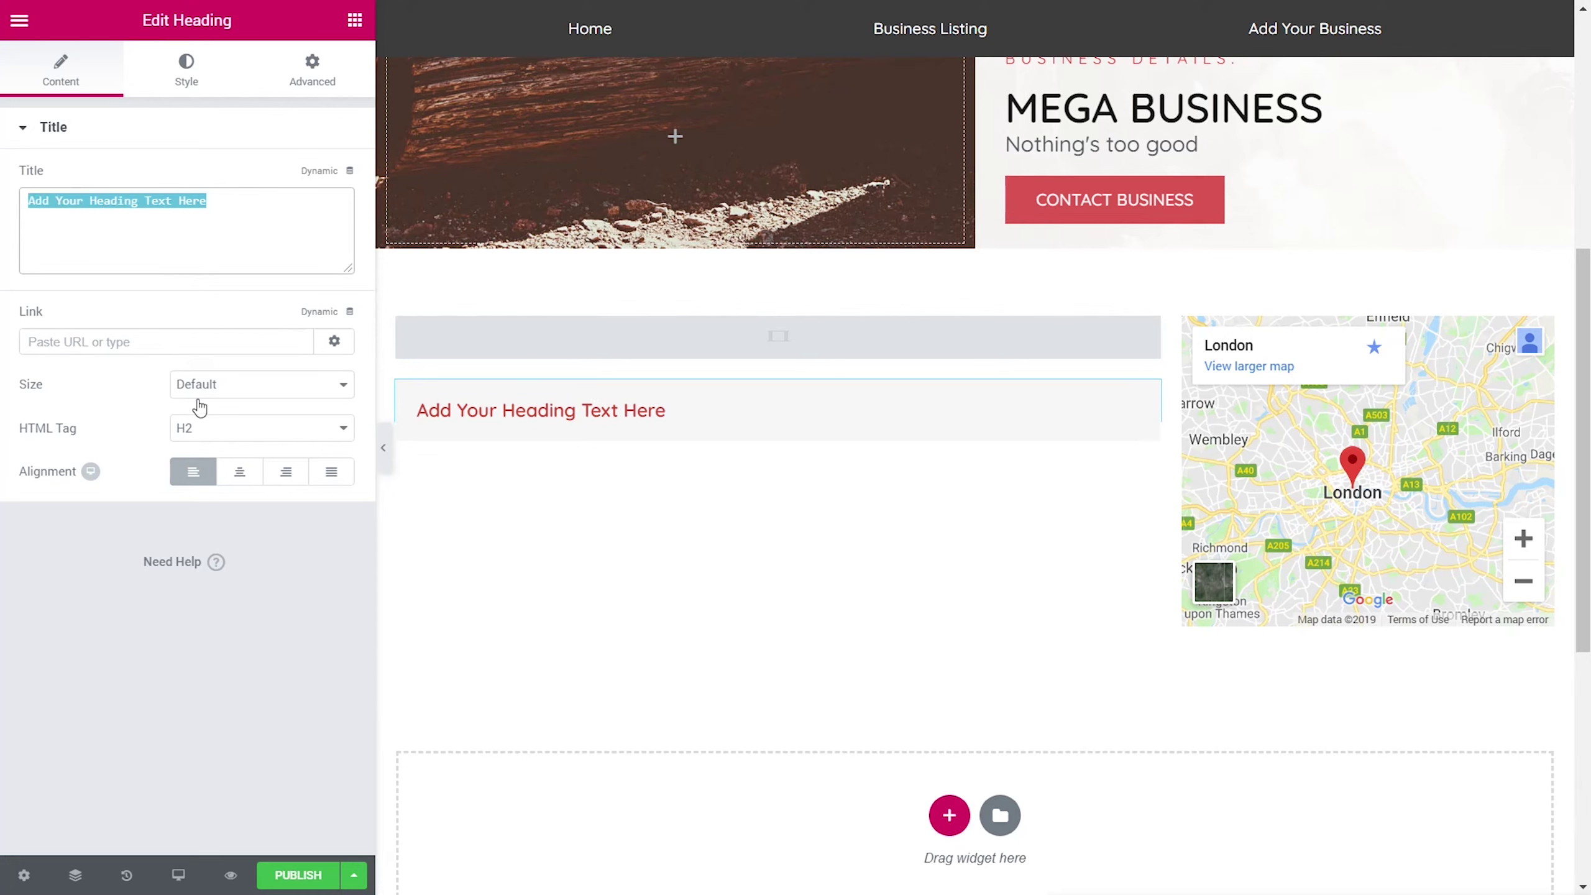
{"action": "type", "text": "Business Details:"}
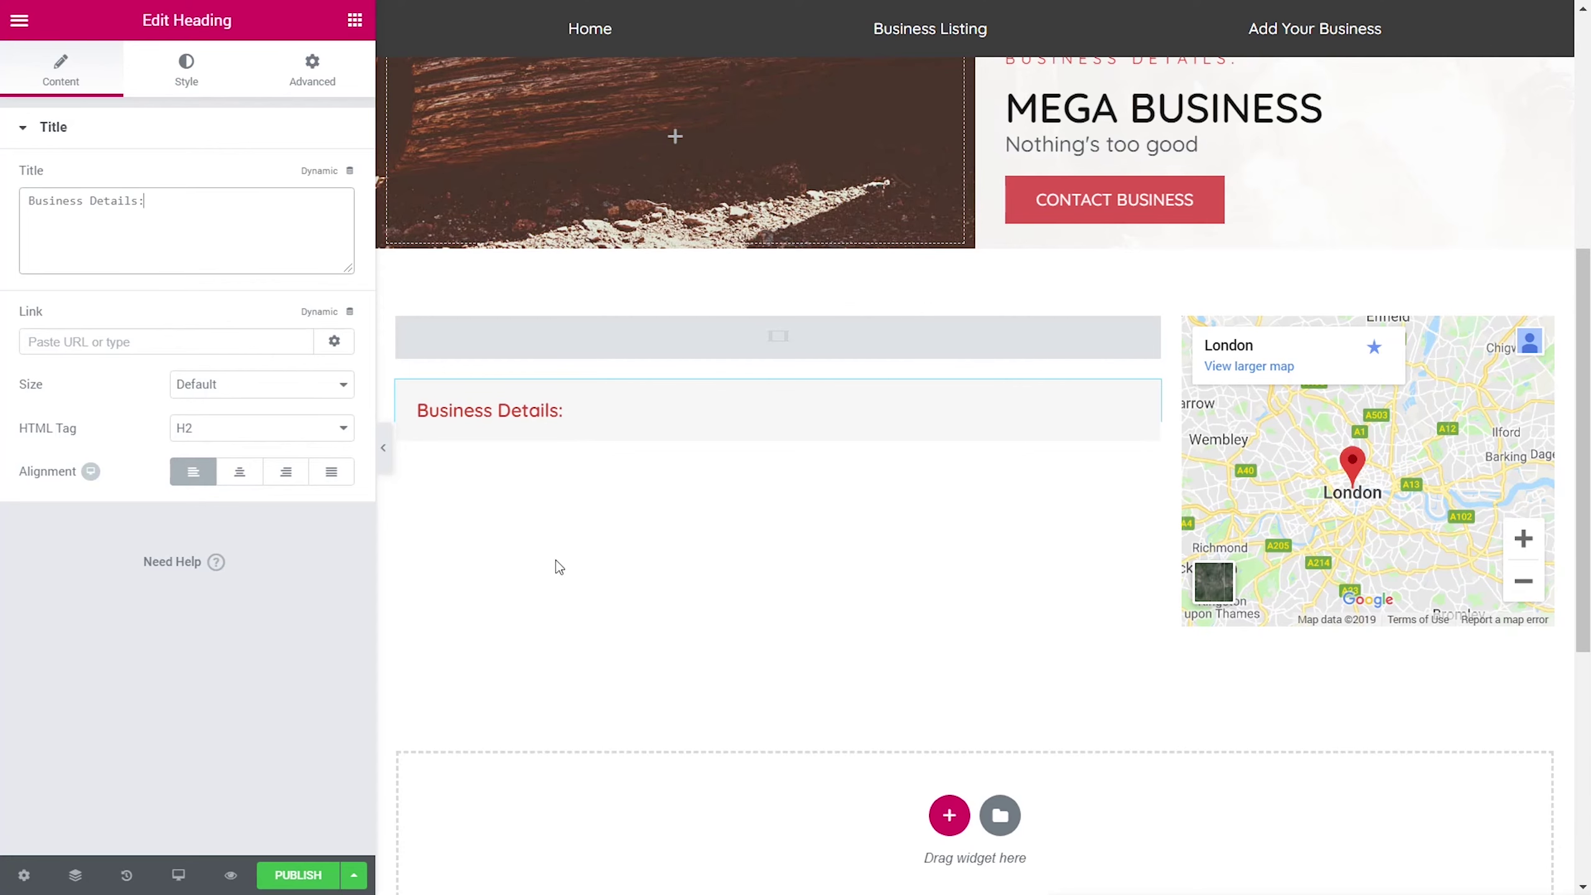
Step: Add a two-column inner section directly below the "Business Details:" heading
{"action": "left_click", "coordinate": [354, 20]}
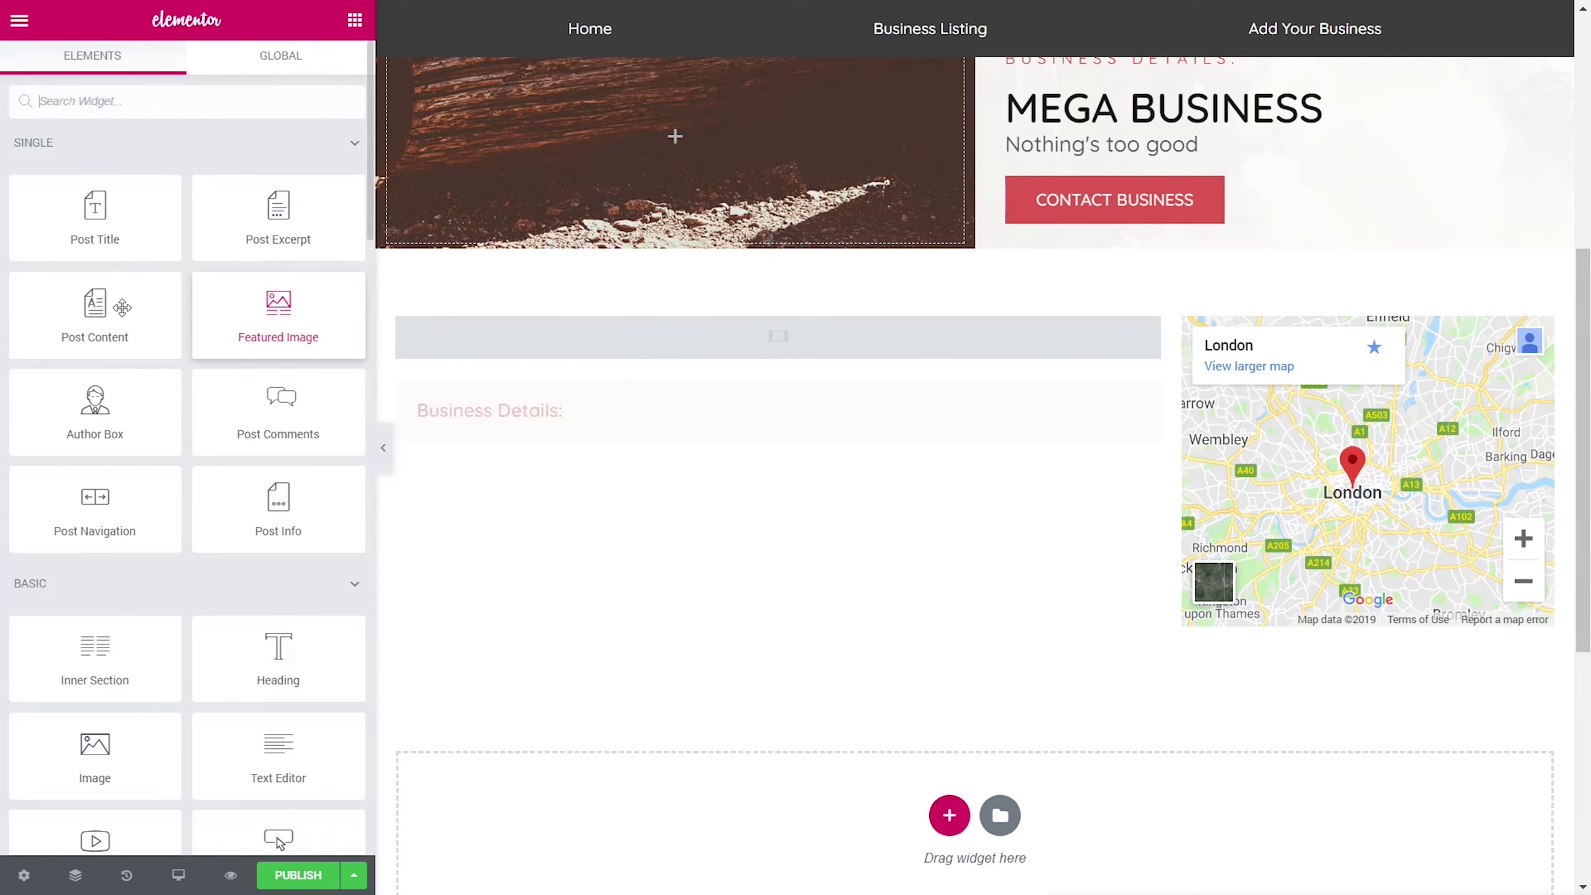
{"action": "scroll", "coordinate": [151, 574], "scroll_direction": "down", "scroll_amount": 2}
{"action": "left_click_drag", "start_coordinate": [97, 527], "coordinate": [498, 439]}
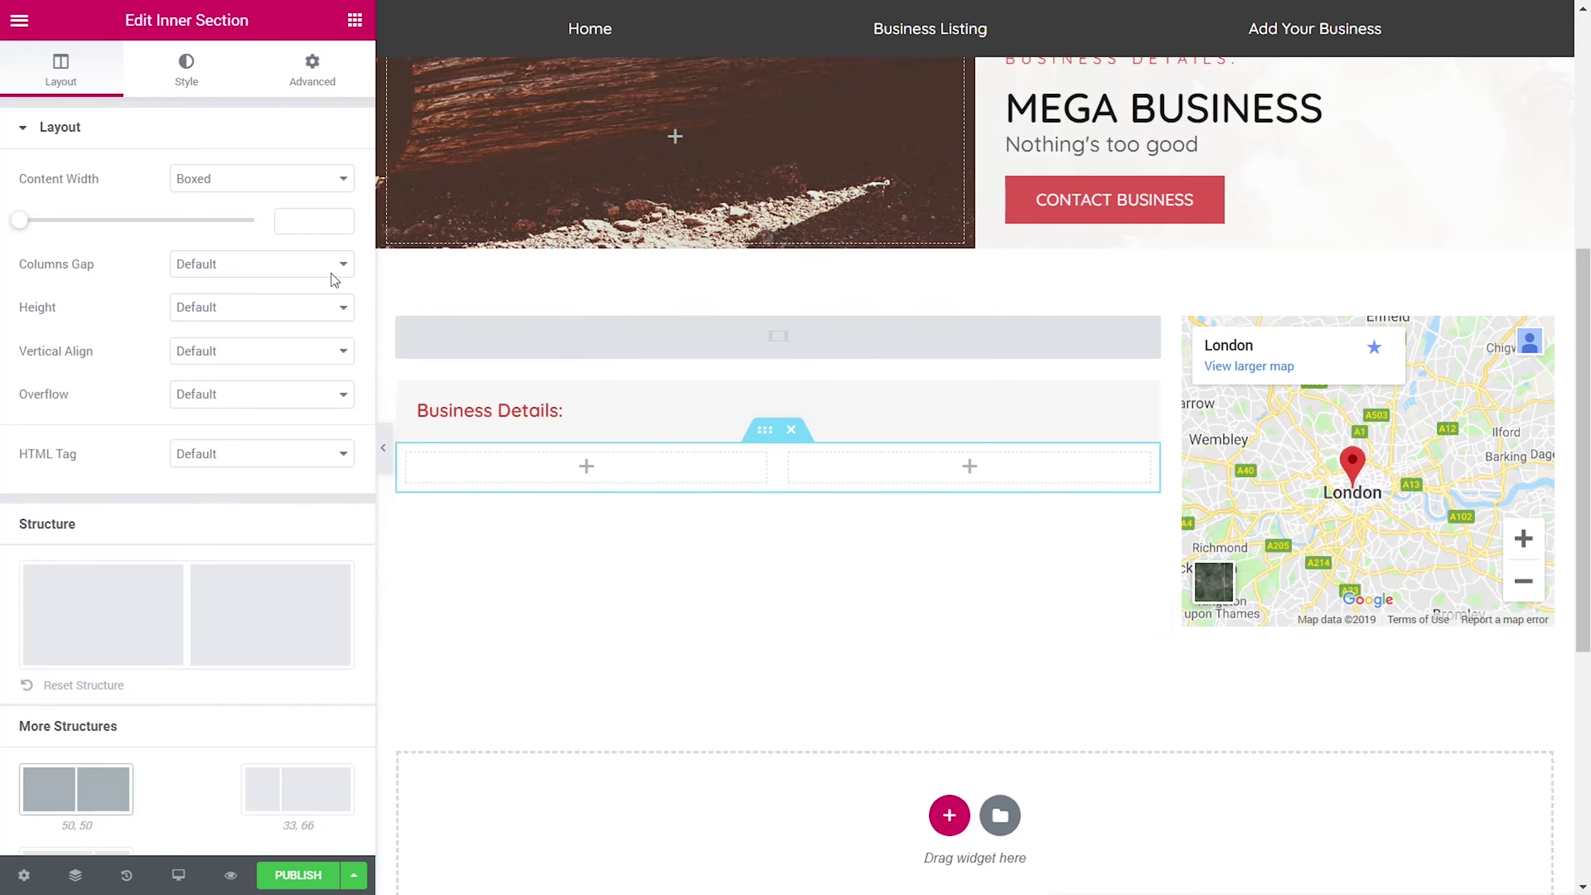
Step: Add a heading reading "Address:" to the inner section's first column and set its HTML tag to H4
{"action": "left_click", "coordinate": [355, 13]}
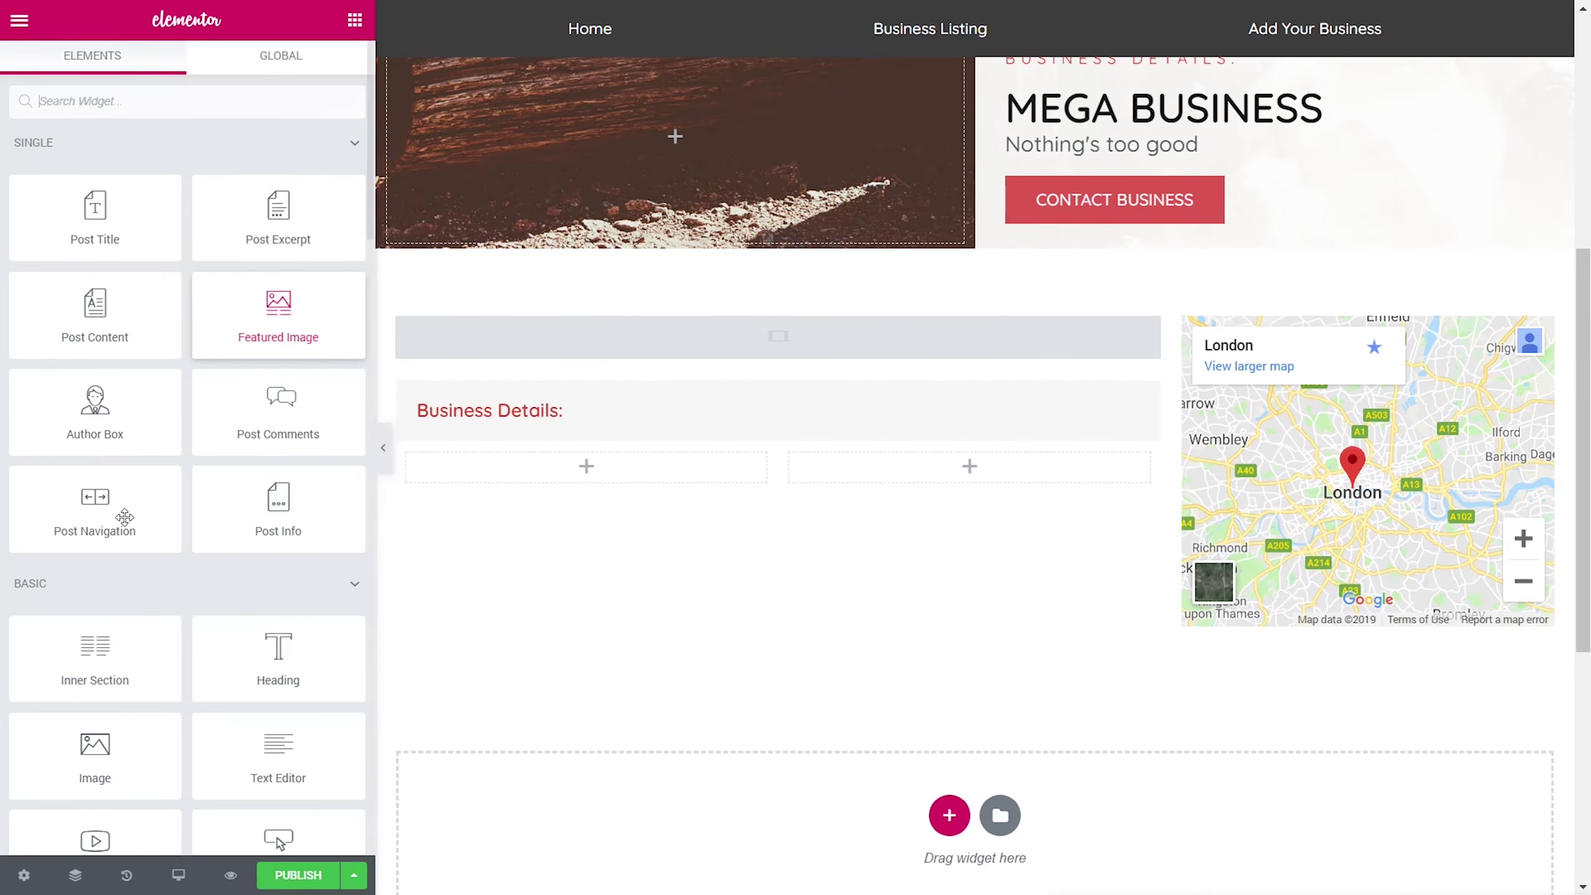
{"action": "left_click_drag", "start_coordinate": [239, 663], "coordinate": [467, 470]}
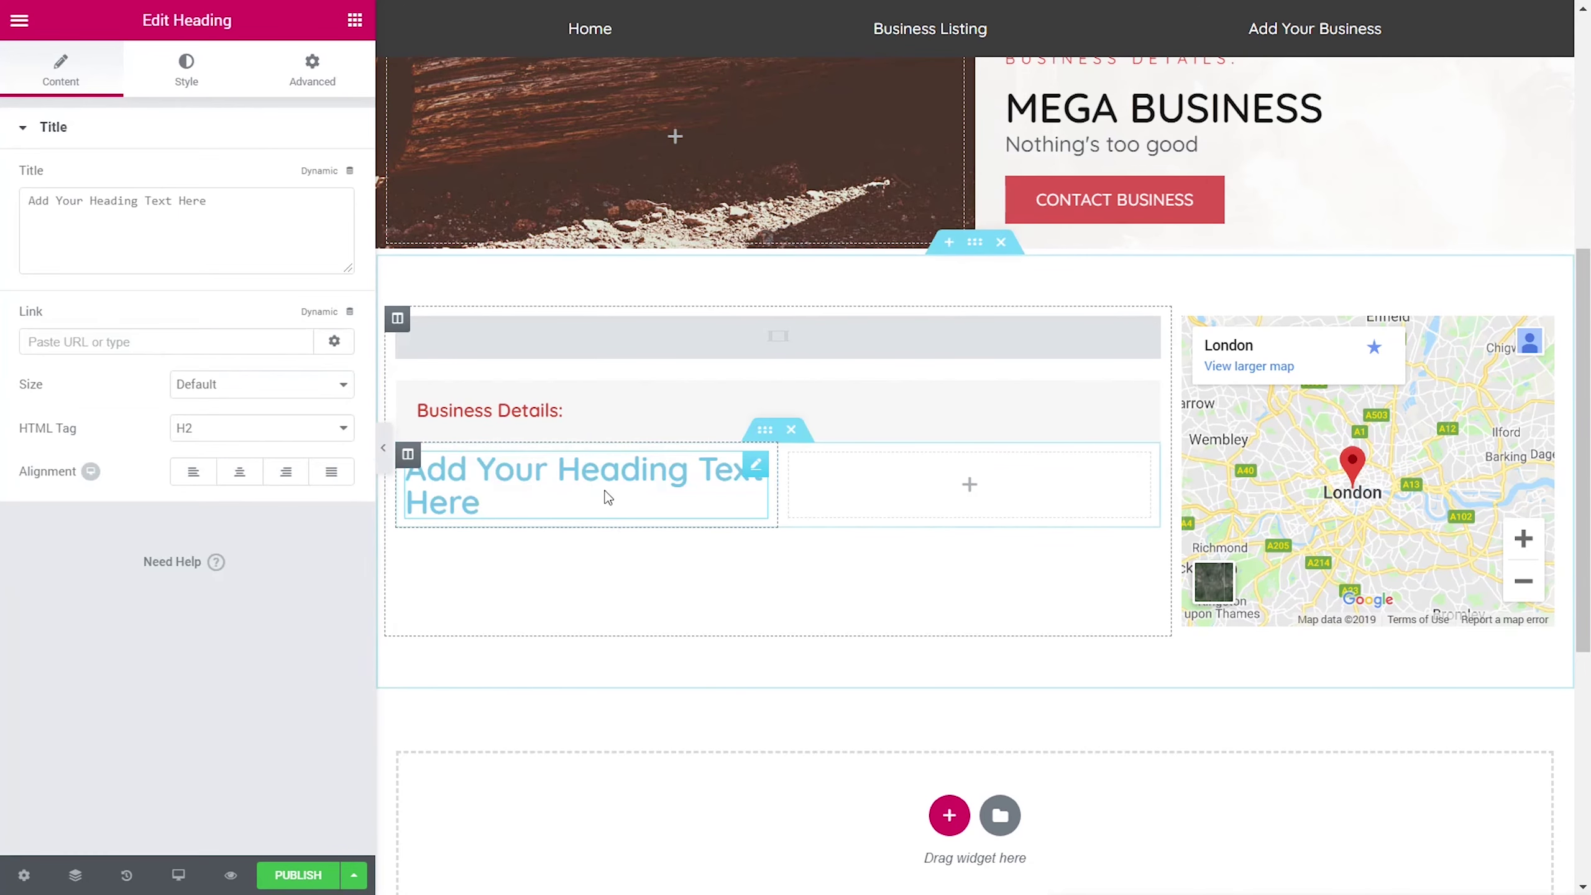
{"action": "left_click_drag", "start_coordinate": [226, 202], "coordinate": [35, 206]}
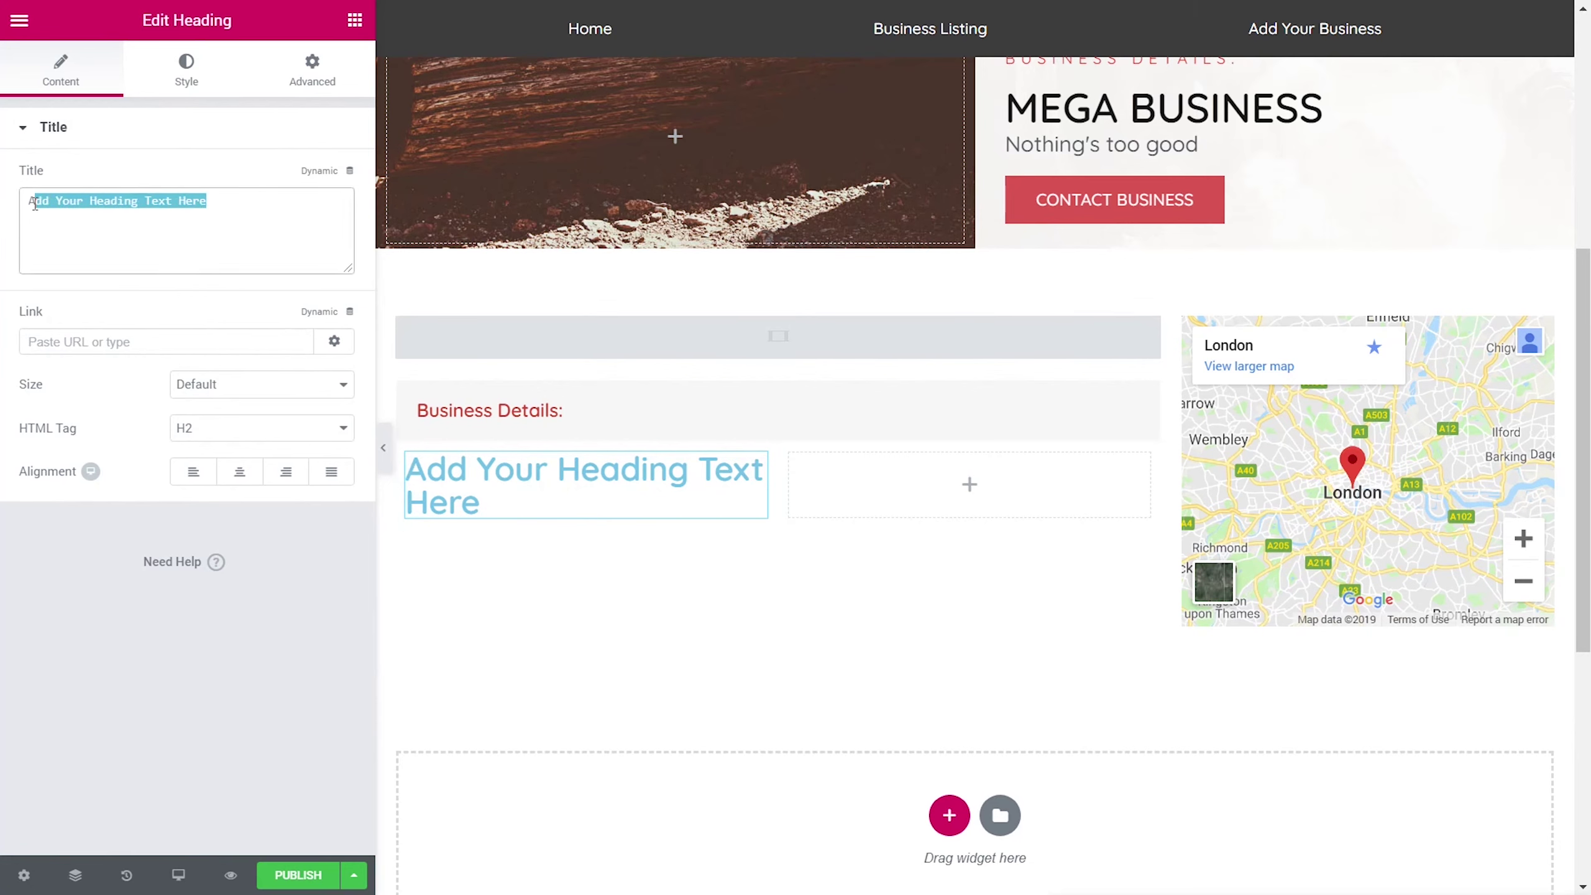
{"action": "type", "text": "ddress:"}
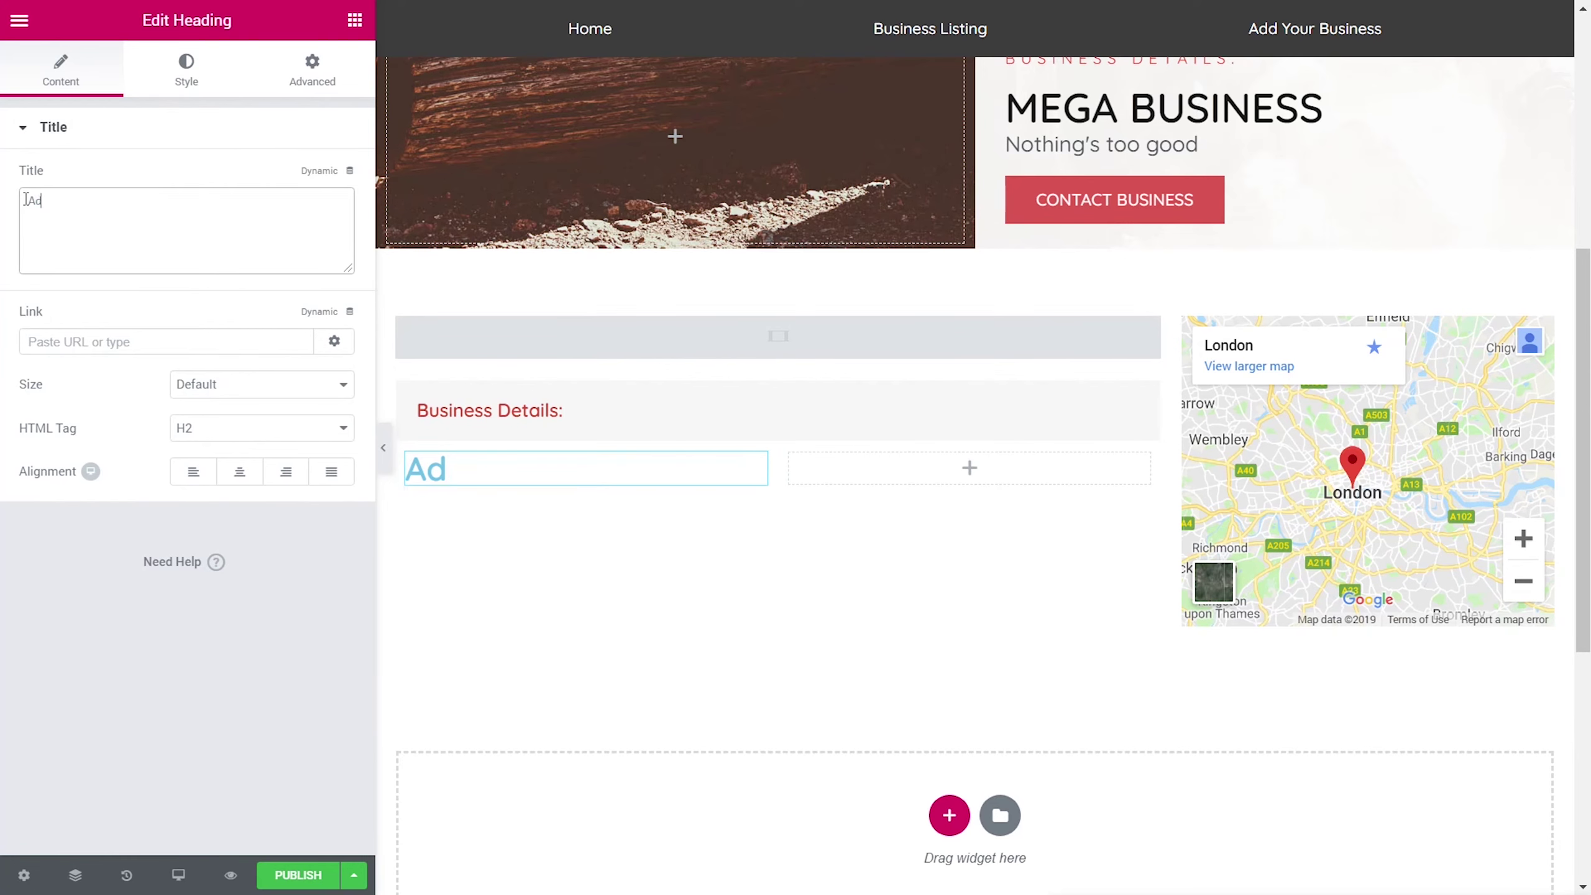
{"action": "left_click", "coordinate": [230, 447]}
{"action": "left_click", "coordinate": [214, 501]}
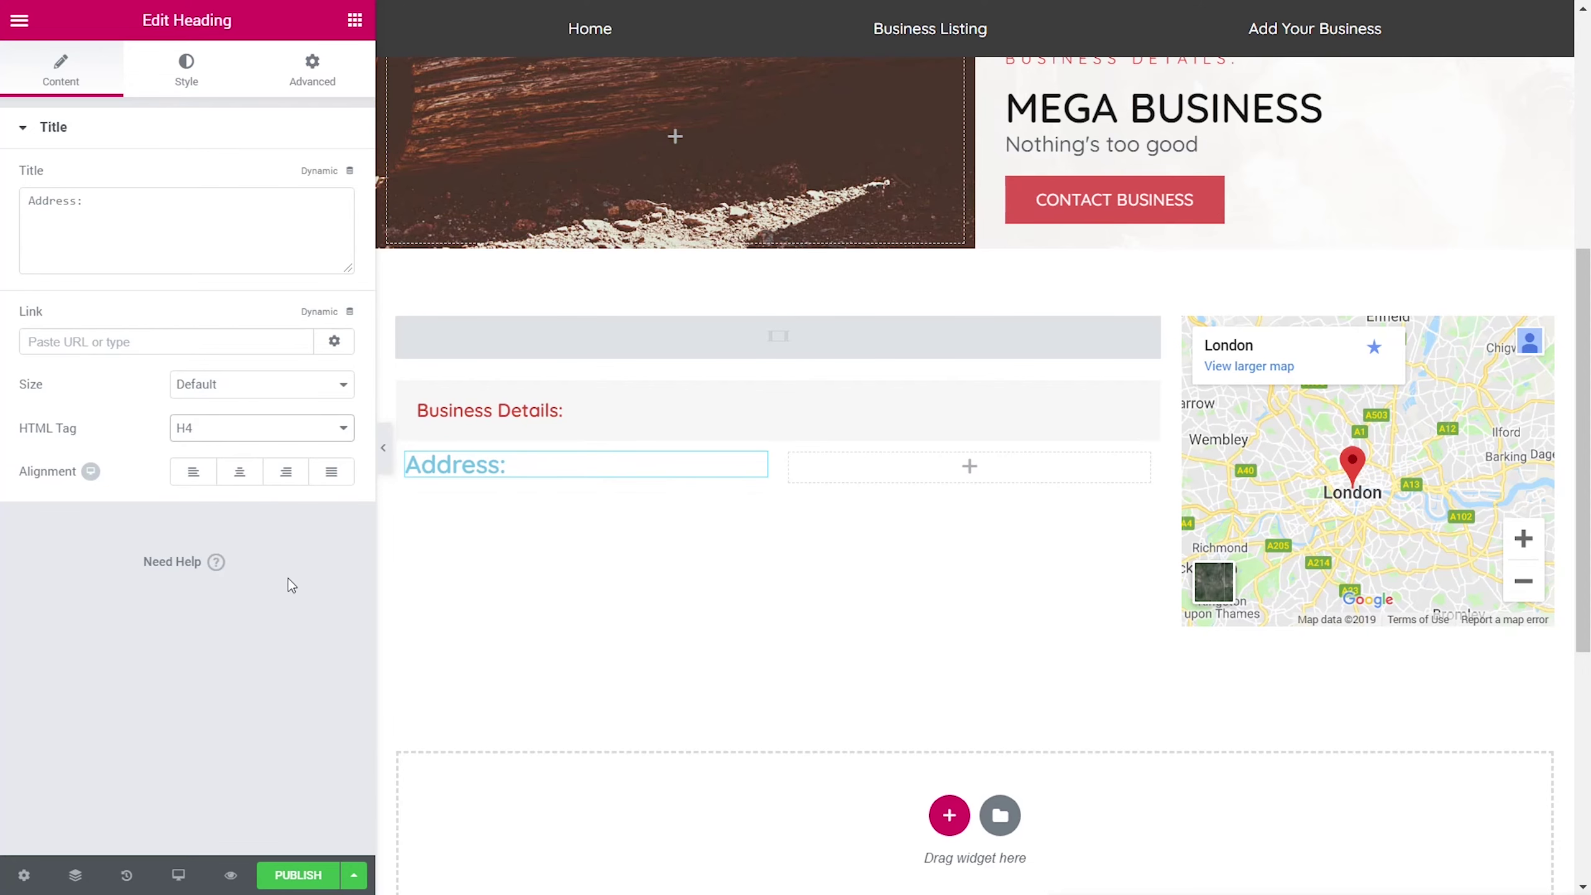
Step: Add a Text Editor widget to the inner section's second column and set its content to a dynamic ACF Field with the Business Address key
{"action": "left_click", "coordinate": [354, 20]}
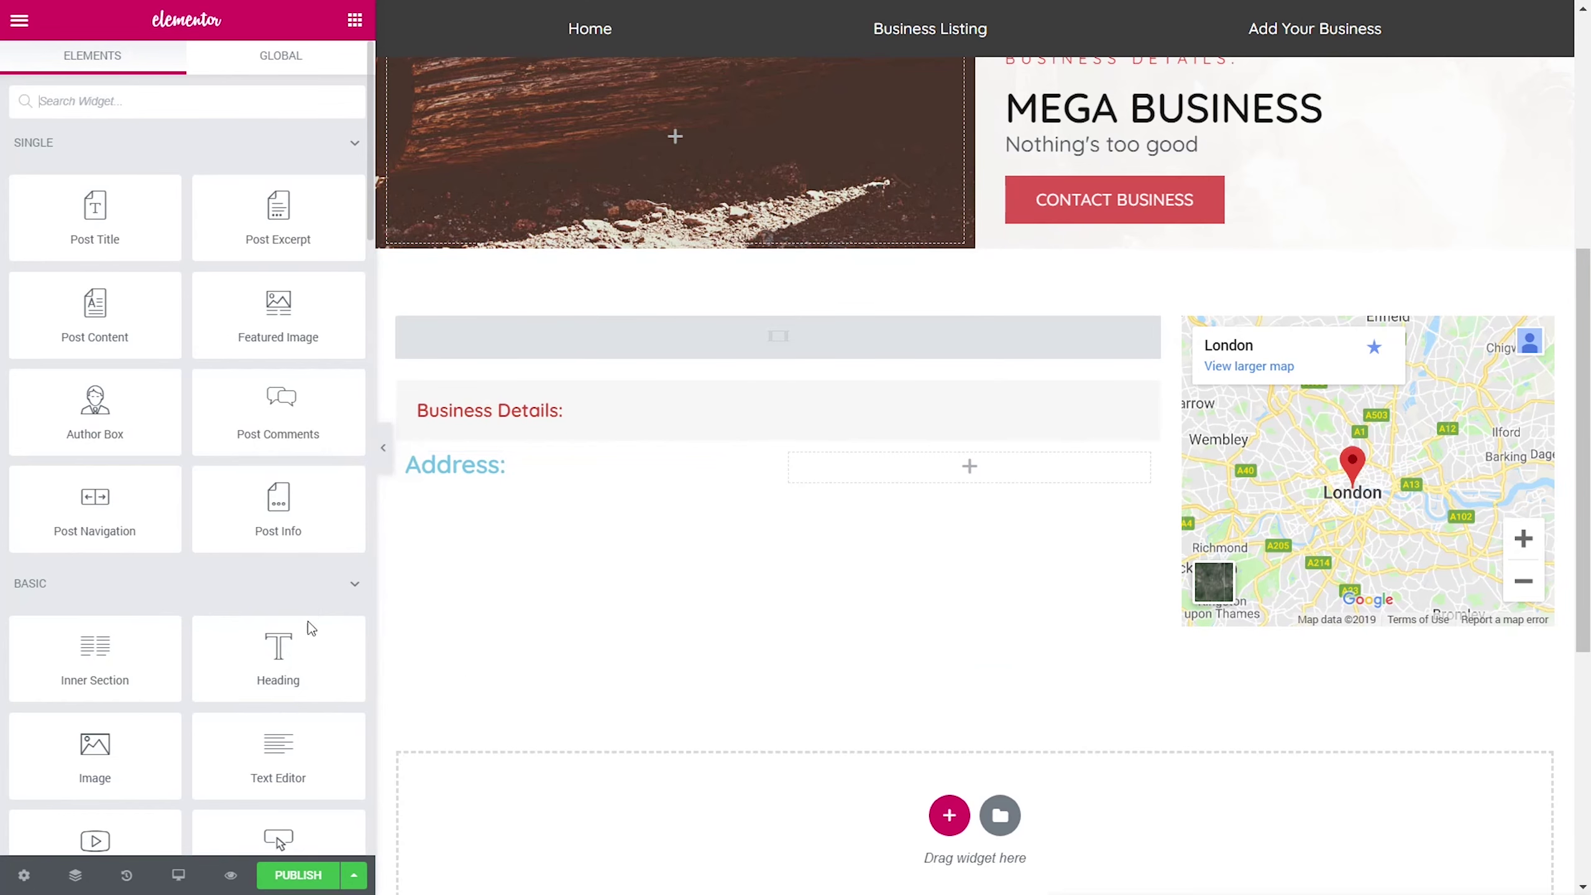
{"action": "scroll", "coordinate": [277, 649], "scroll_direction": "down", "scroll_amount": 2}
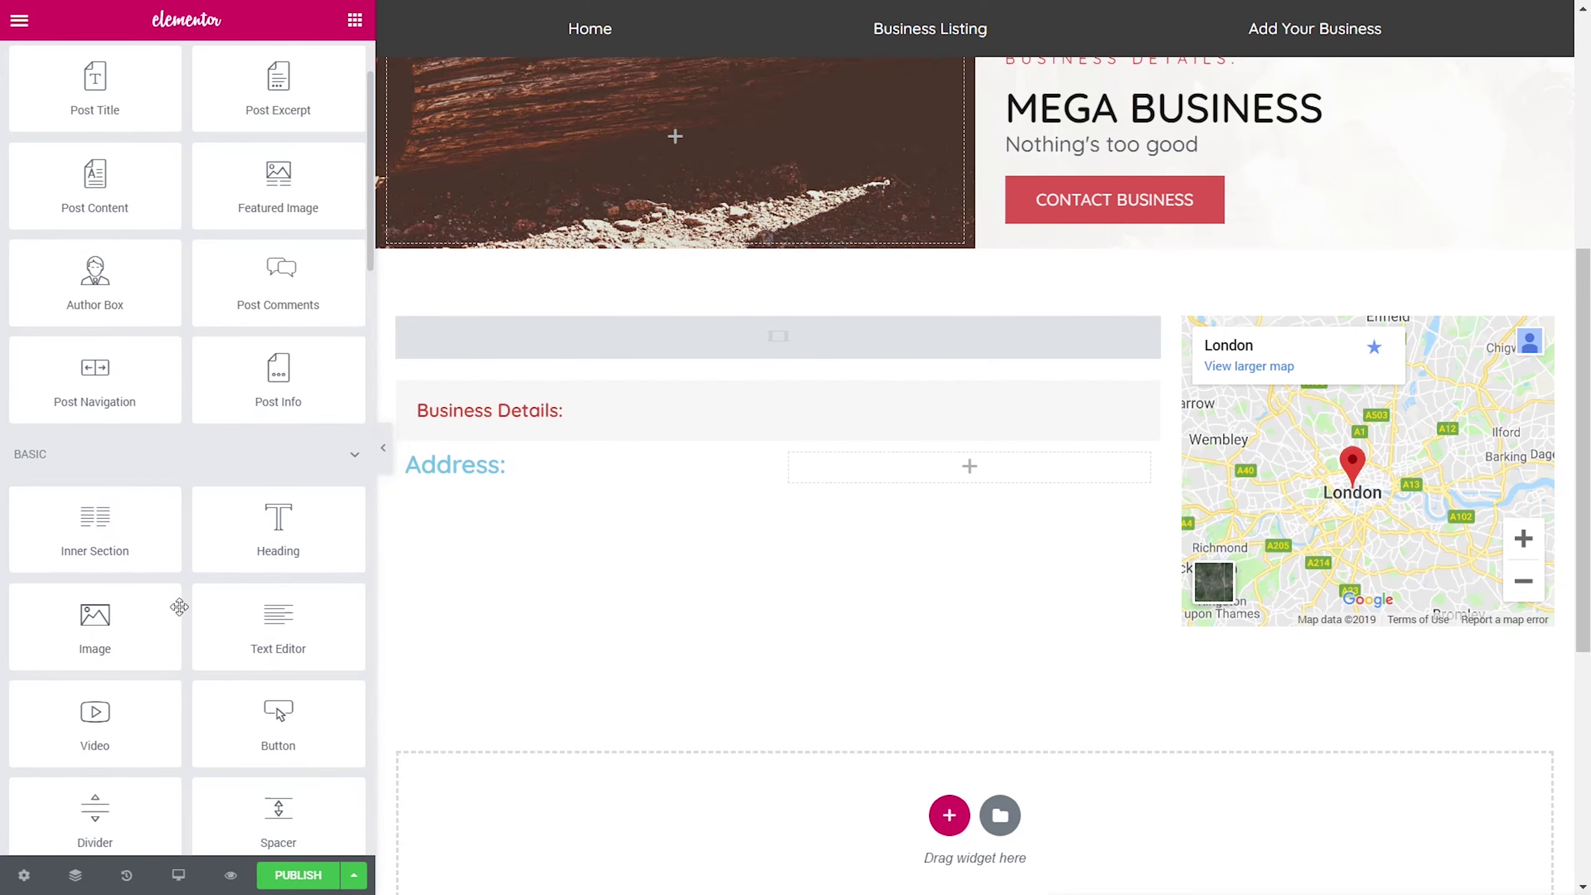
{"action": "left_click_drag", "start_coordinate": [296, 612], "coordinate": [896, 465]}
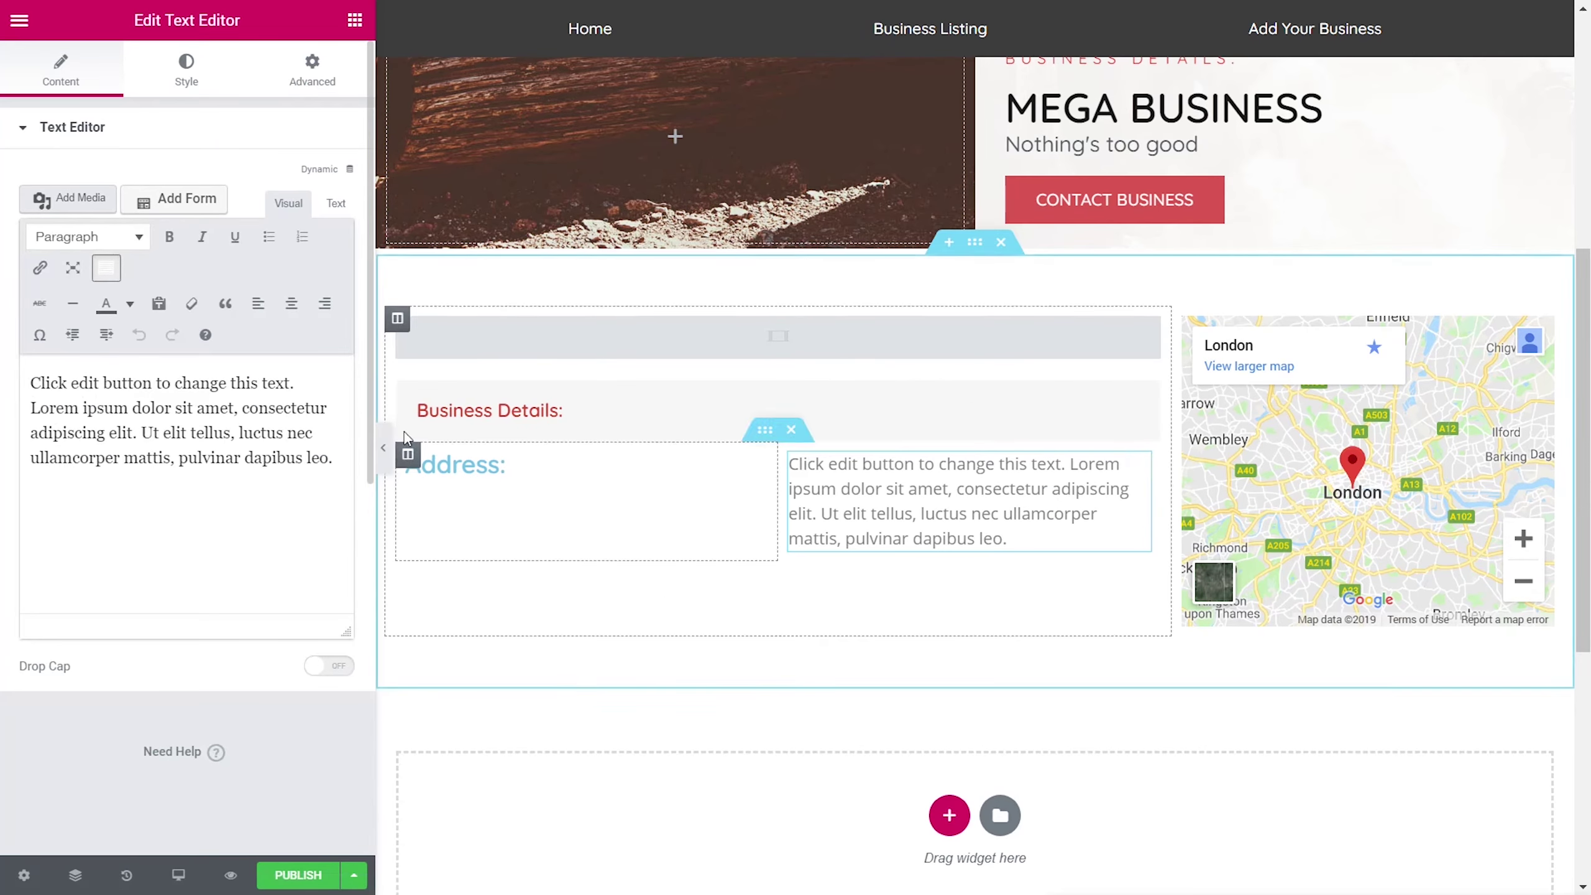
{"action": "left_click", "coordinate": [349, 169]}
{"action": "left_click_drag", "start_coordinate": [354, 278], "coordinate": [348, 439]}
{"action": "left_click", "coordinate": [113, 474]}
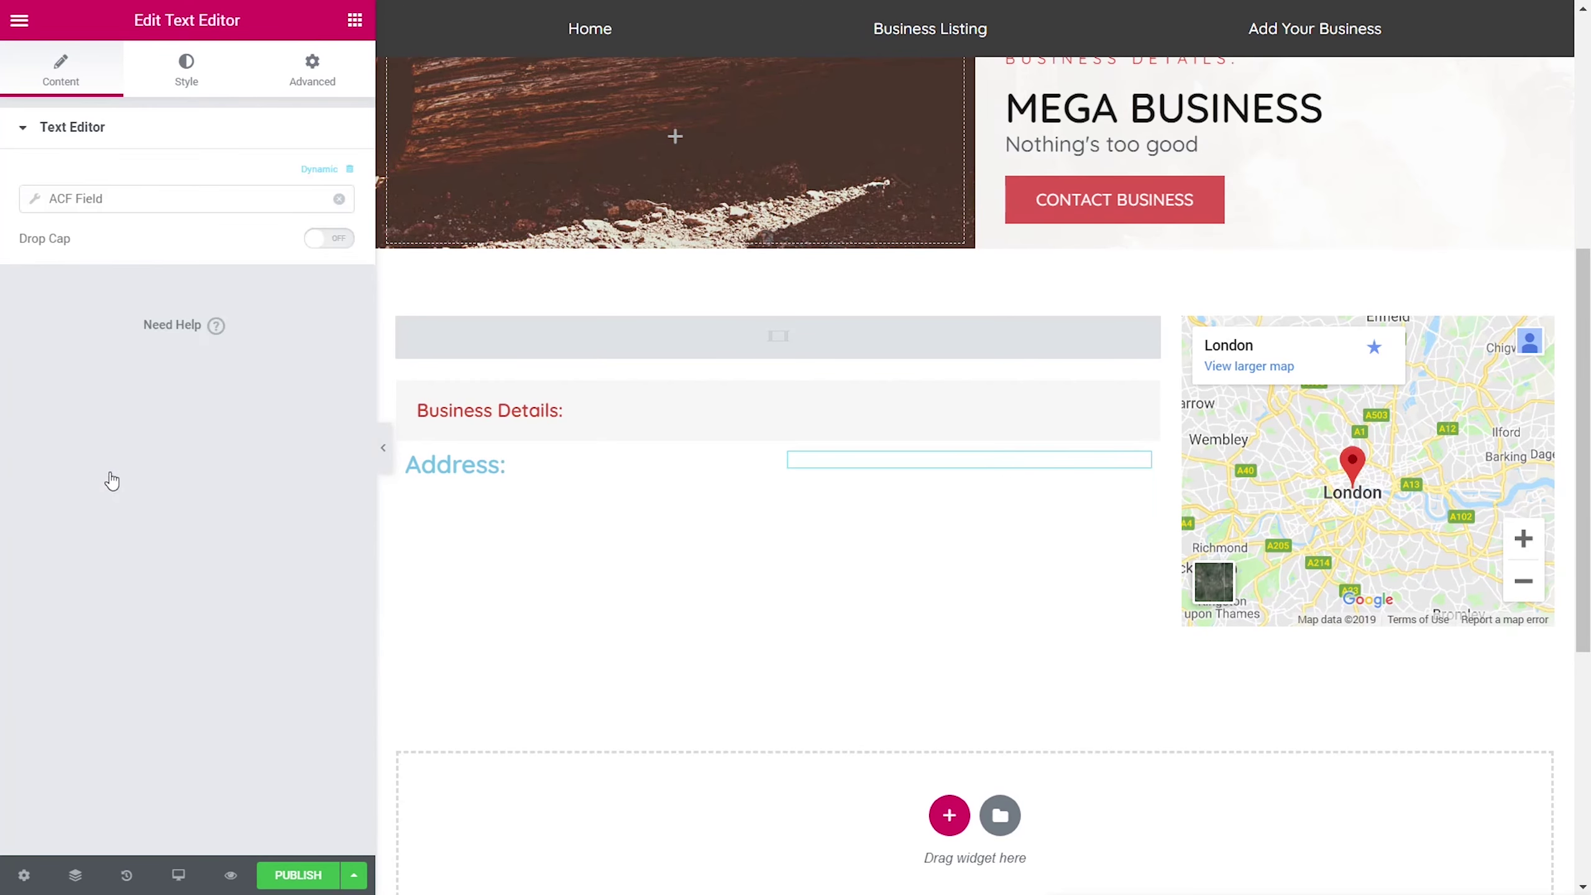
{"action": "left_click", "coordinate": [35, 200]}
{"action": "left_click", "coordinate": [209, 290]}
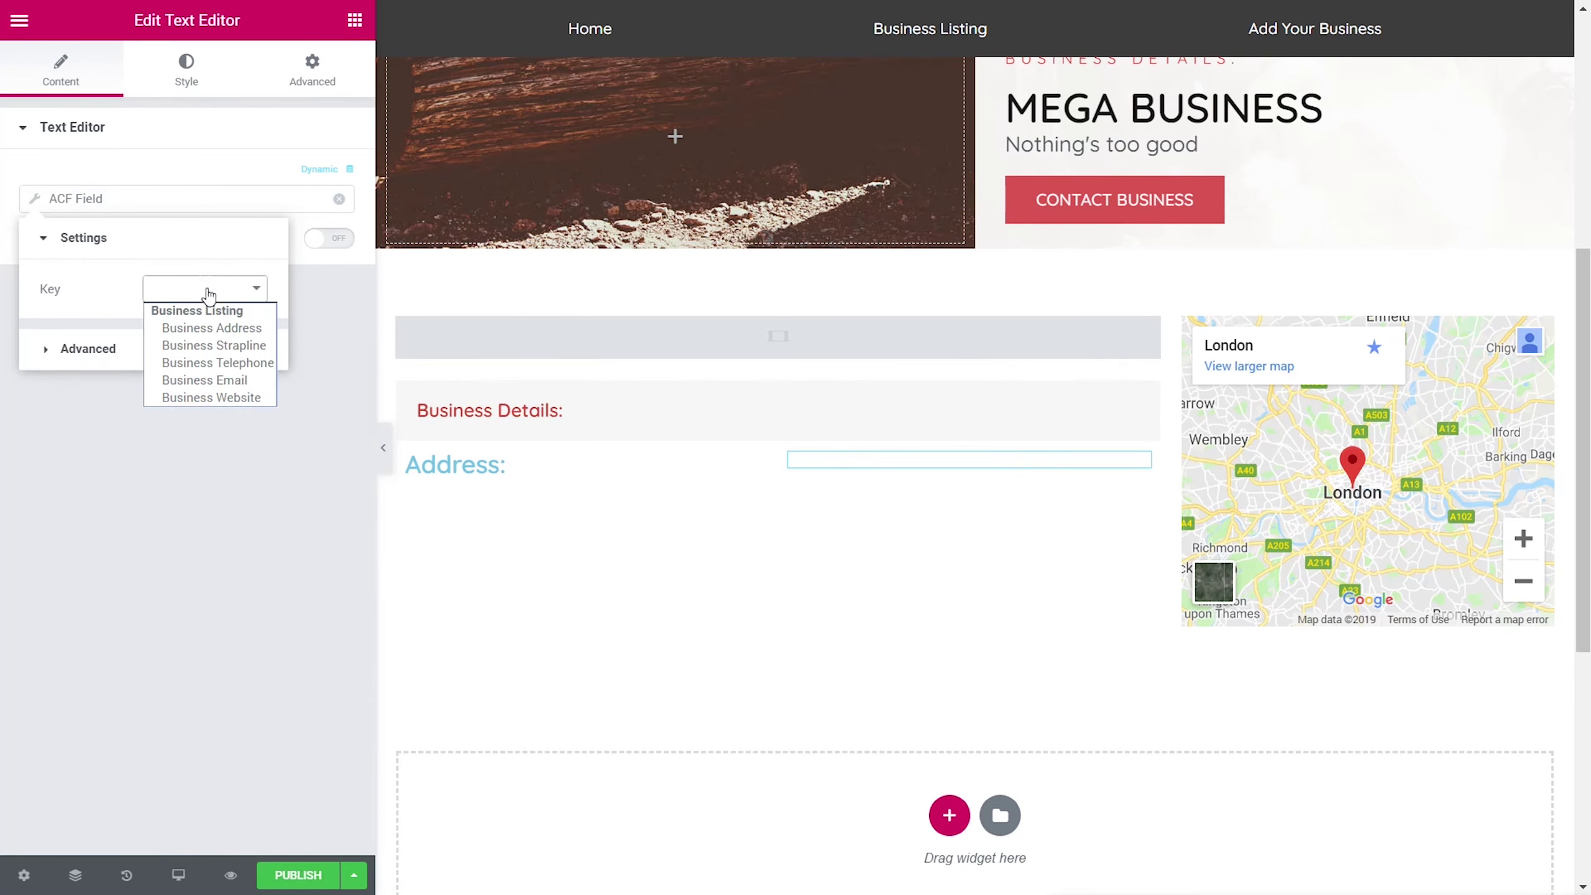
{"action": "left_click", "coordinate": [210, 329]}
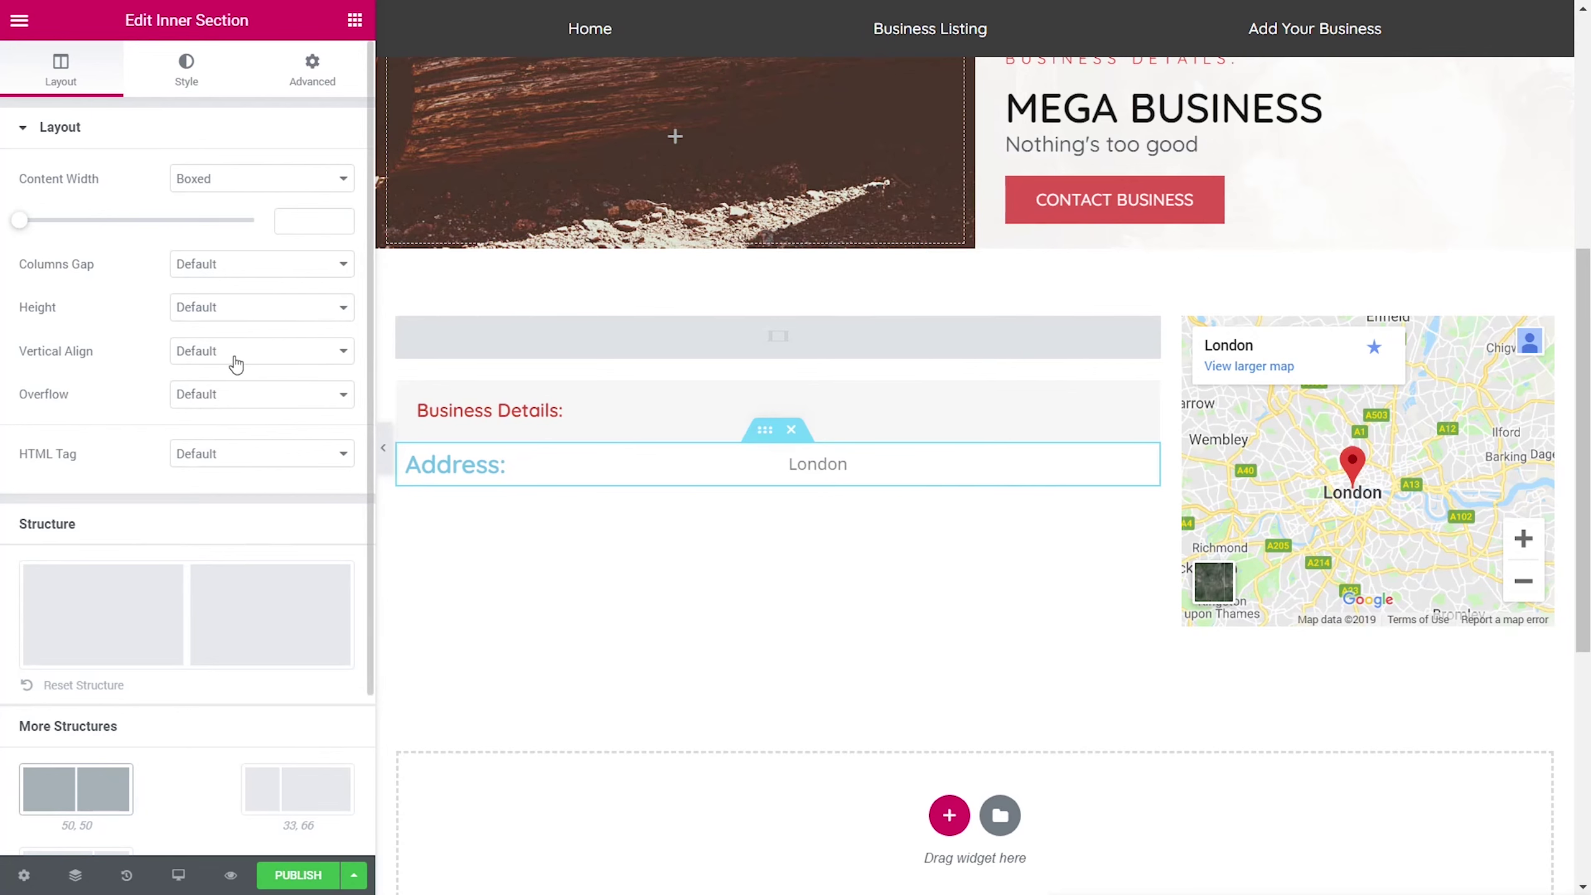
Step: Set the address inner section's vertical alignment to Middle and duplicate the section twice to make three rows
{"action": "left_click", "coordinate": [233, 356]}
{"action": "left_click", "coordinate": [217, 408]}
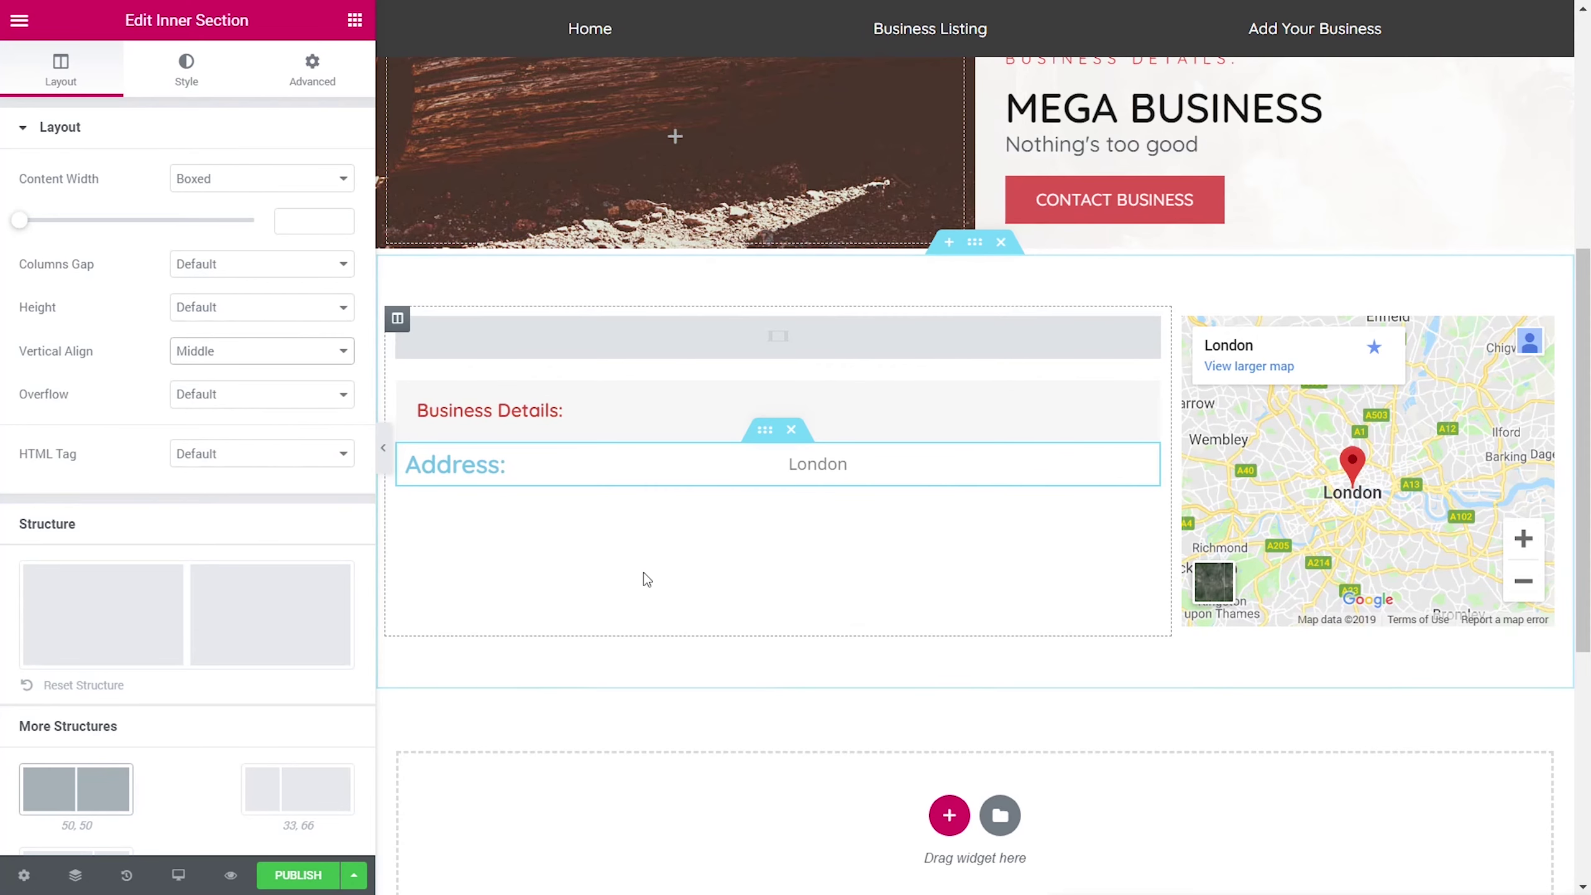
{"action": "right_click", "coordinate": [764, 437]}
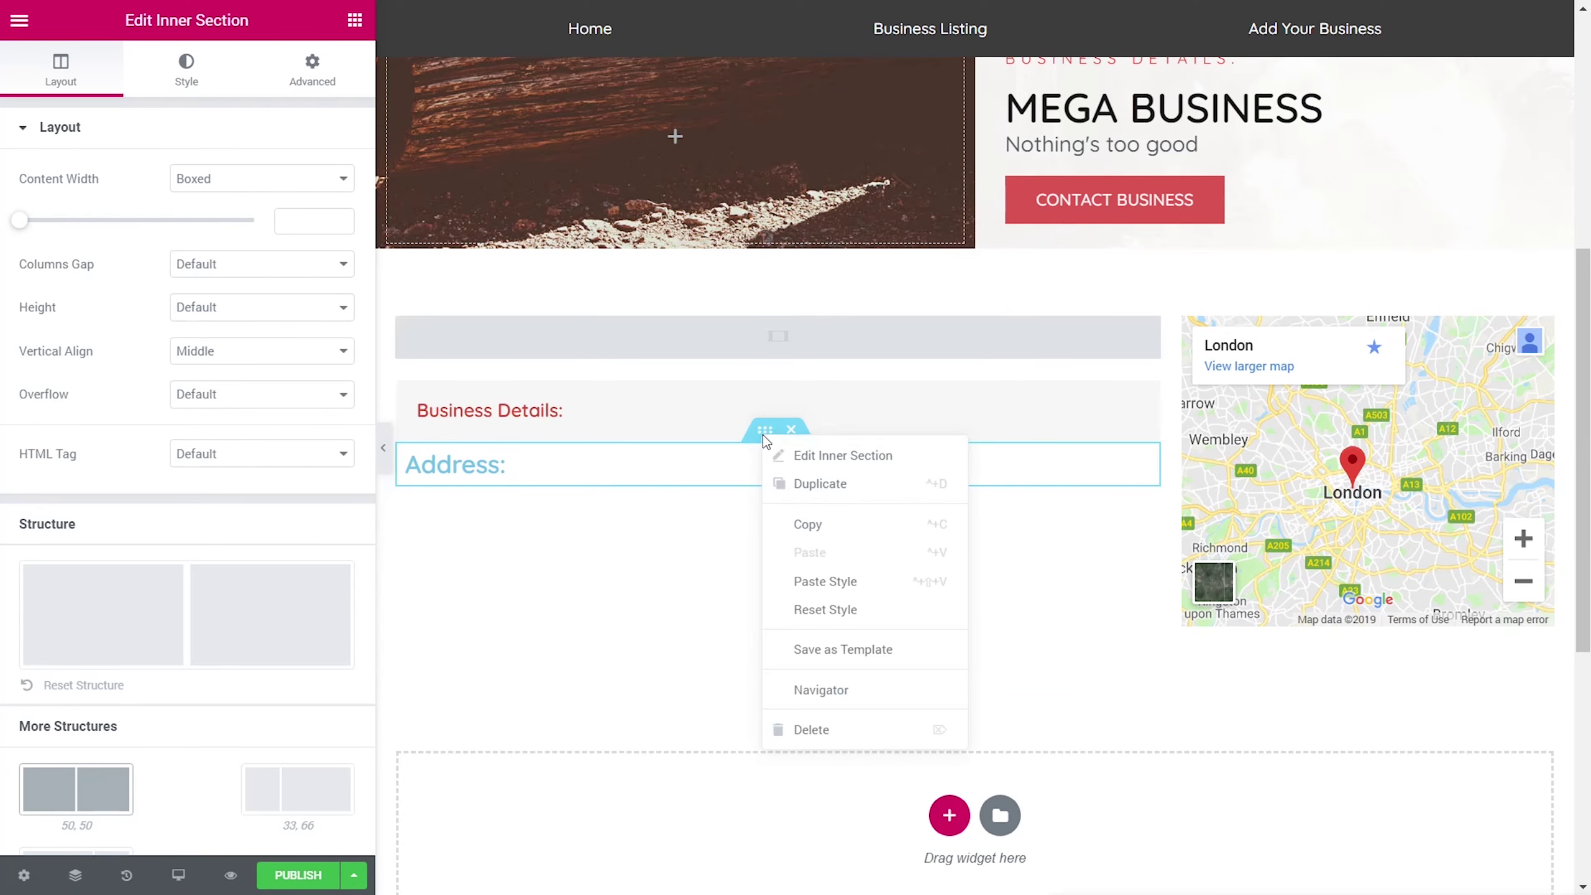
{"action": "left_click", "coordinate": [814, 491]}
{"action": "right_click", "coordinate": [760, 481]}
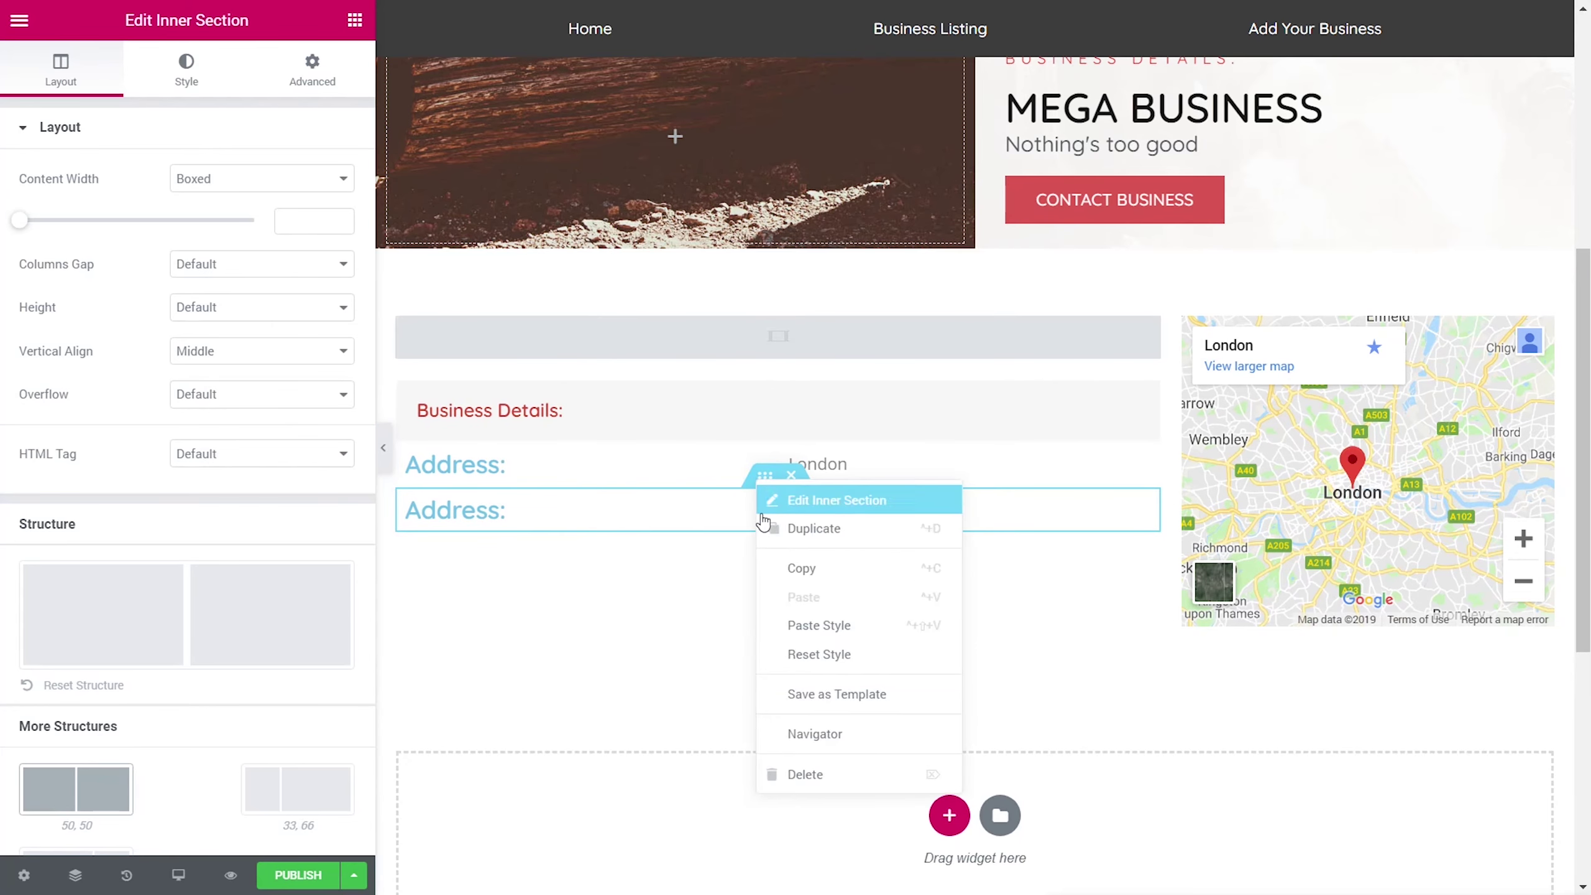
{"action": "left_click", "coordinate": [801, 530]}
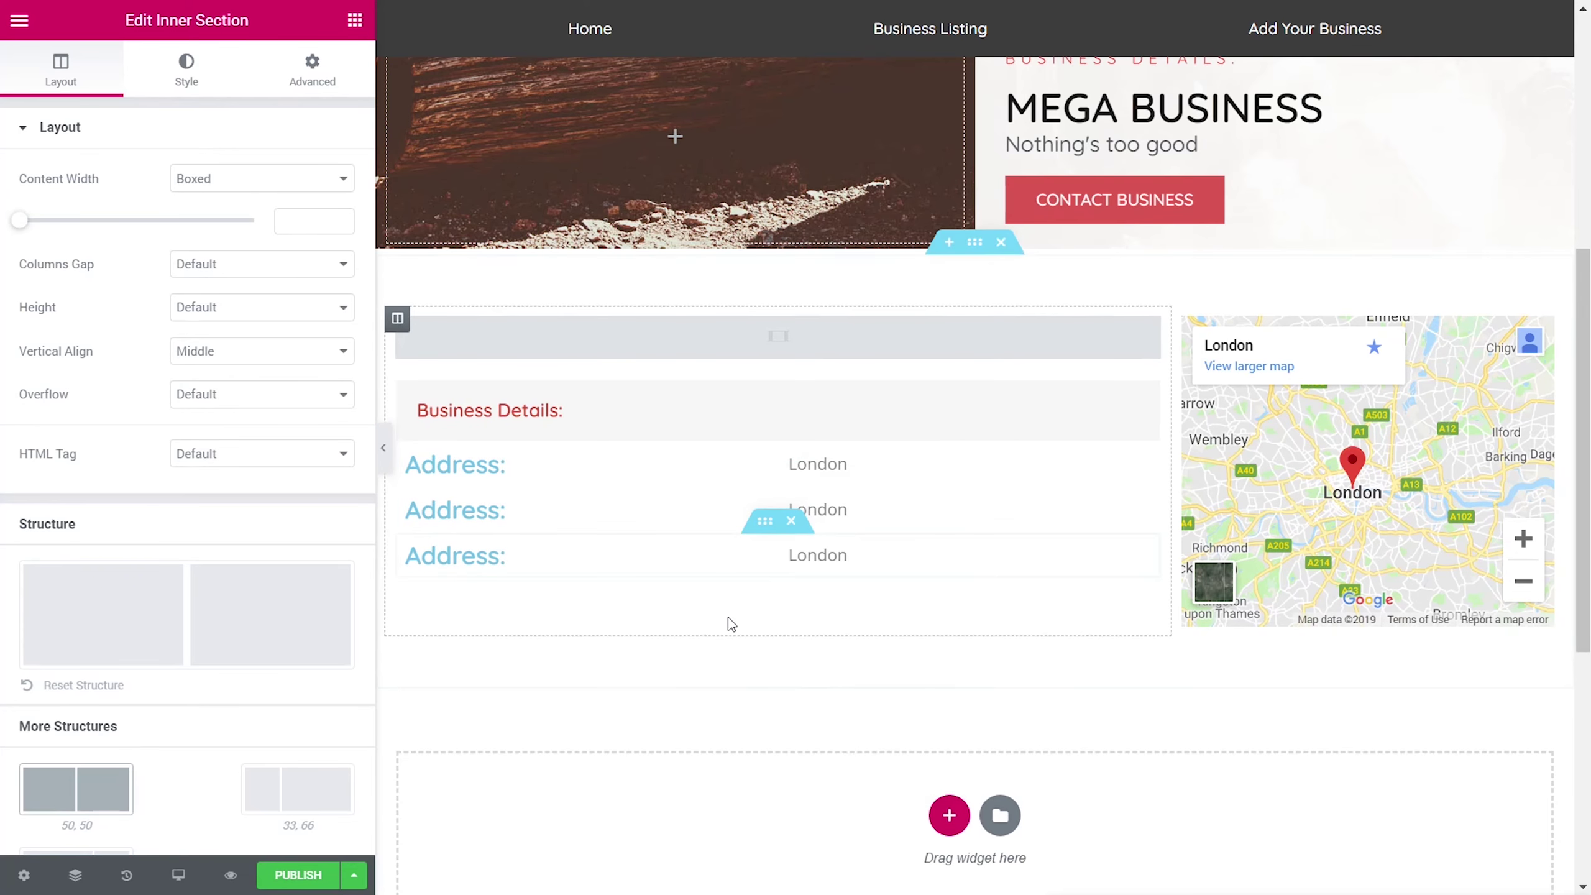
Step: Change the second row's heading text to "Telpehone:"
{"action": "left_click", "coordinate": [501, 513]}
{"action": "left_click", "coordinate": [84, 203]}
{"action": "left_click_drag", "start_coordinate": [76, 202], "coordinate": [27, 201]}
{"action": "type", "text": "Telpehone:"}
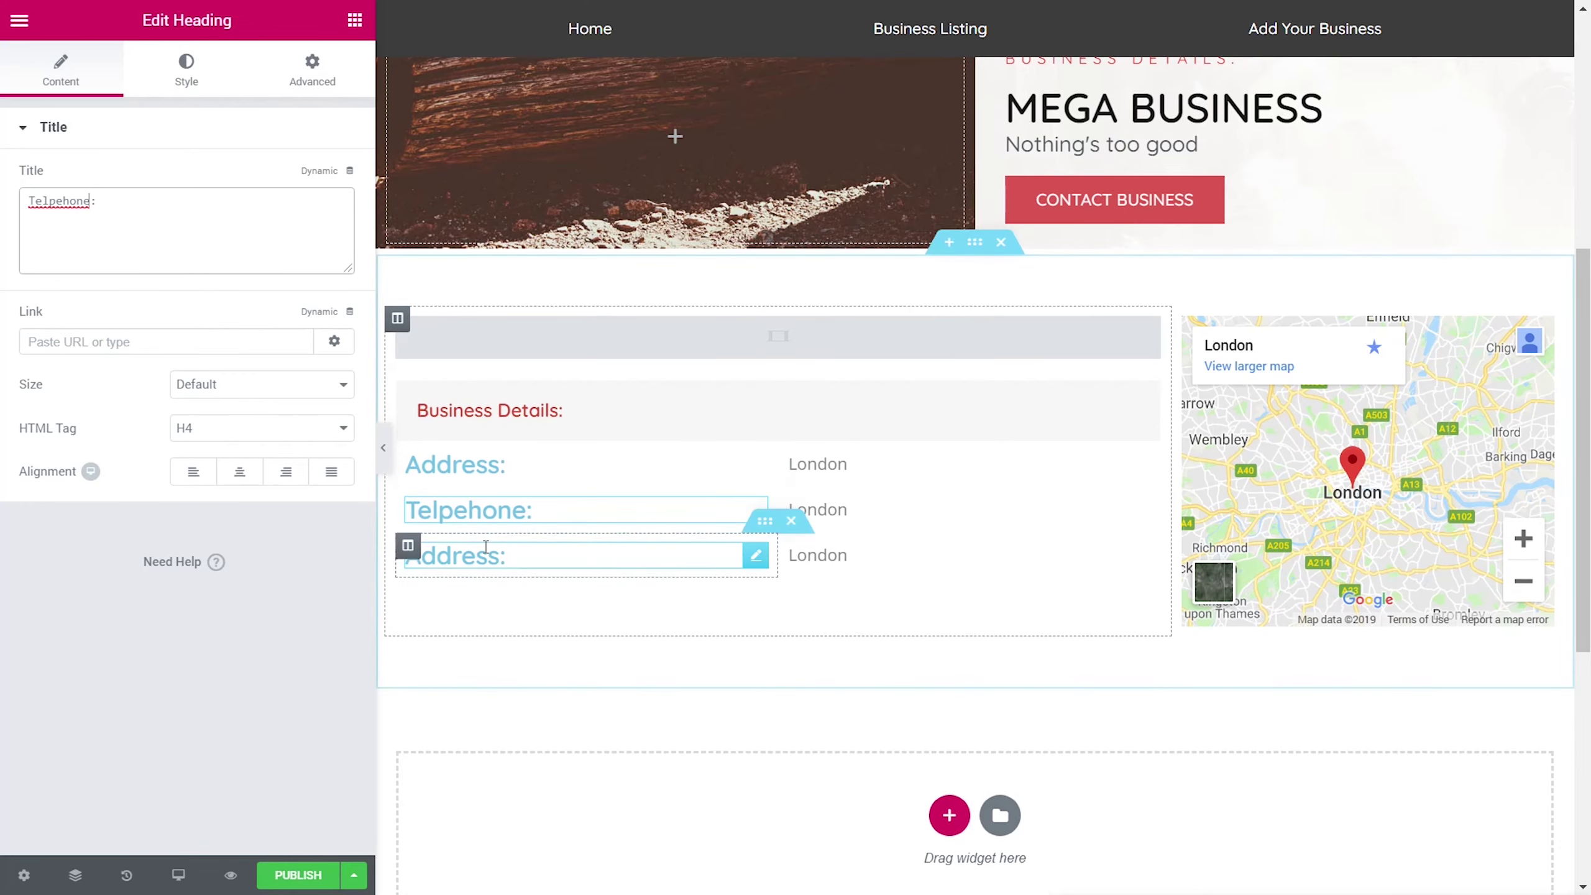
Step: Change the third row's heading text to "Email:"
{"action": "left_click", "coordinate": [690, 555]}
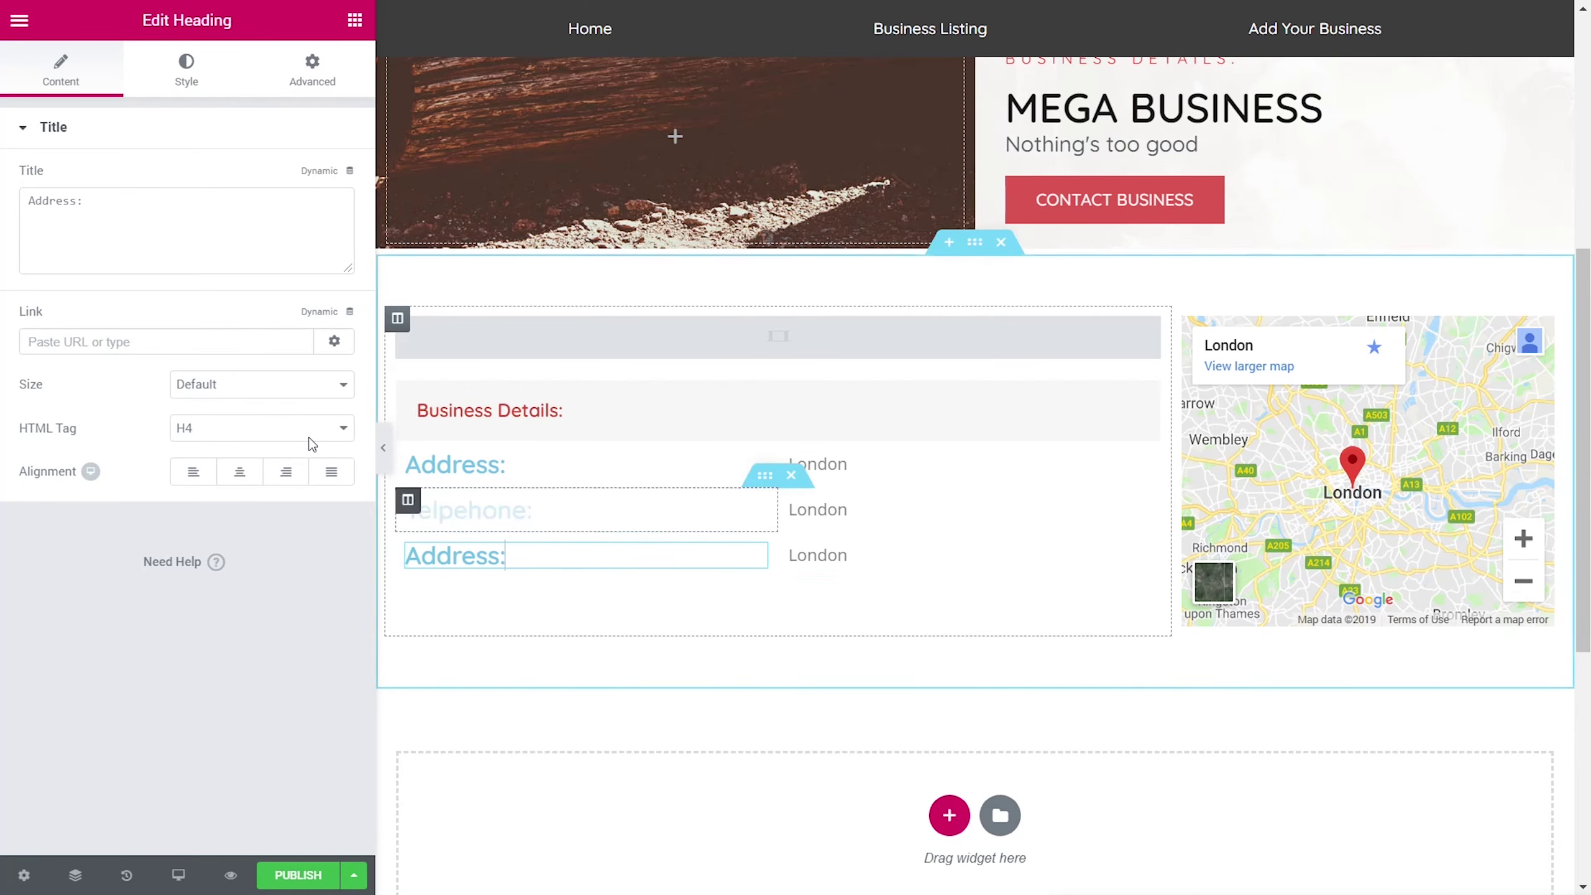
{"action": "left_click", "coordinate": [80, 207]}
{"action": "left_click_drag", "start_coordinate": [80, 208], "coordinate": [6, 208]}
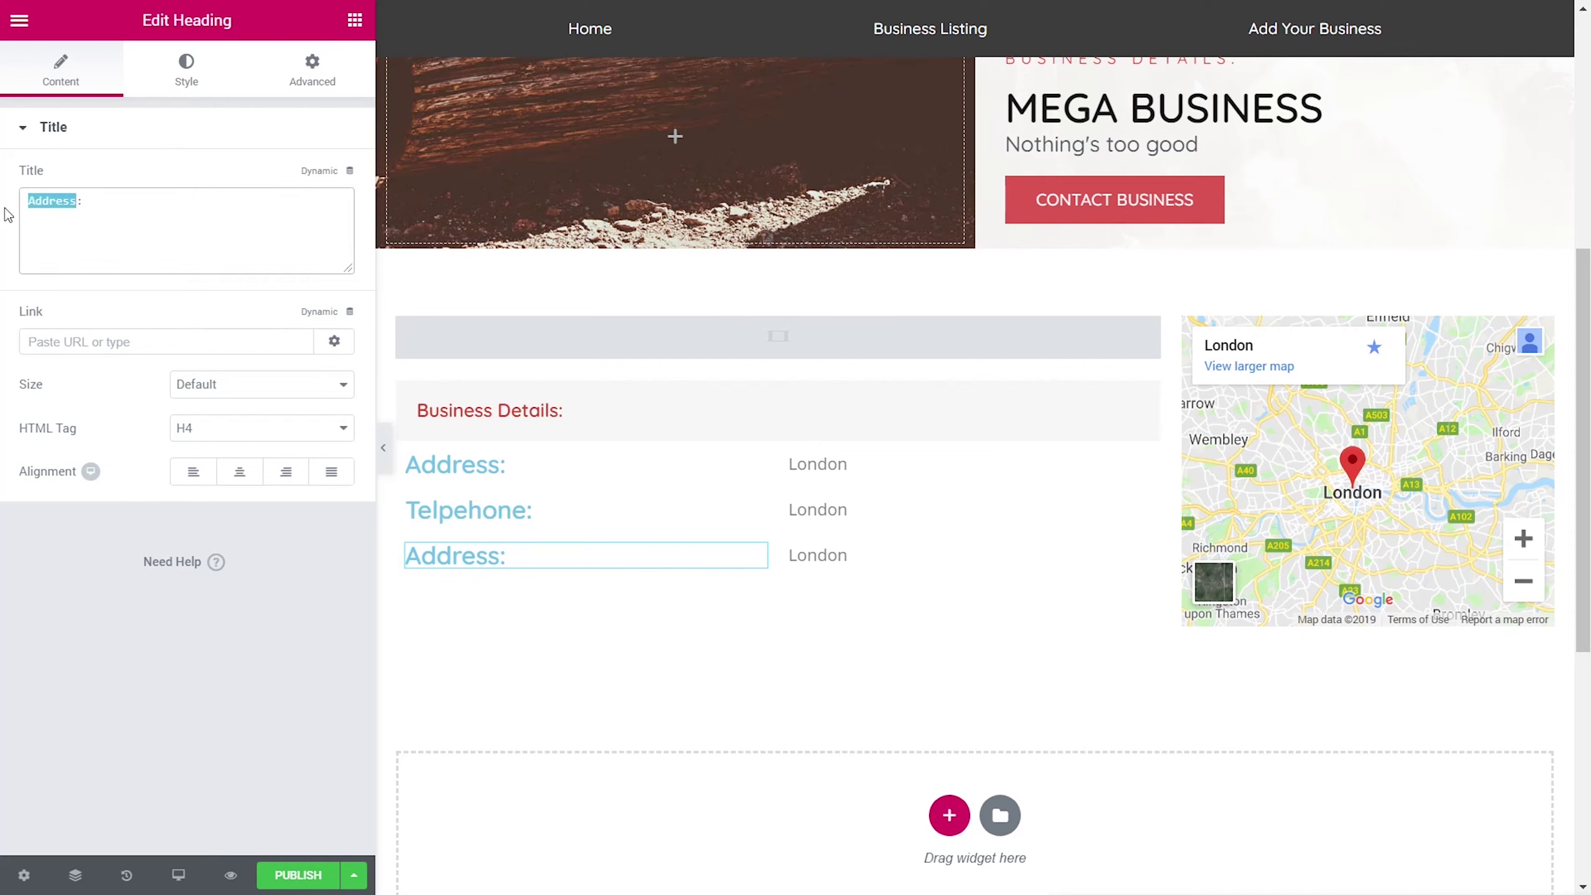
{"action": "type", "text": "Email:"}
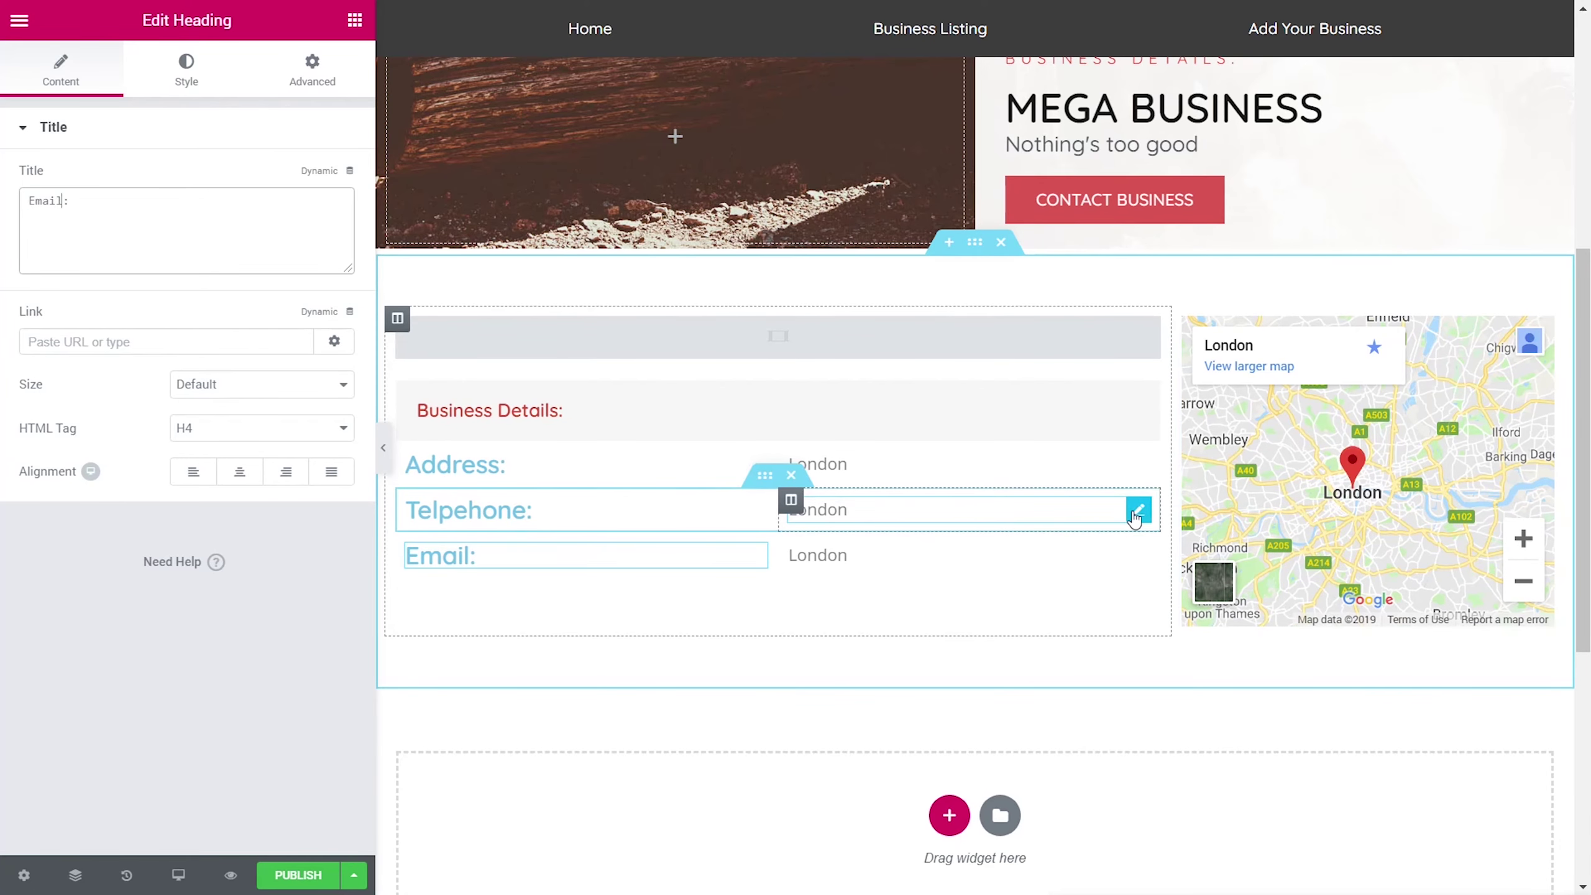
Step: Set the second row's dynamic text to the Business Telephone key of the ACF Field
{"action": "left_click", "coordinate": [1137, 516]}
{"action": "left_click", "coordinate": [36, 200]}
{"action": "left_click", "coordinate": [188, 289]}
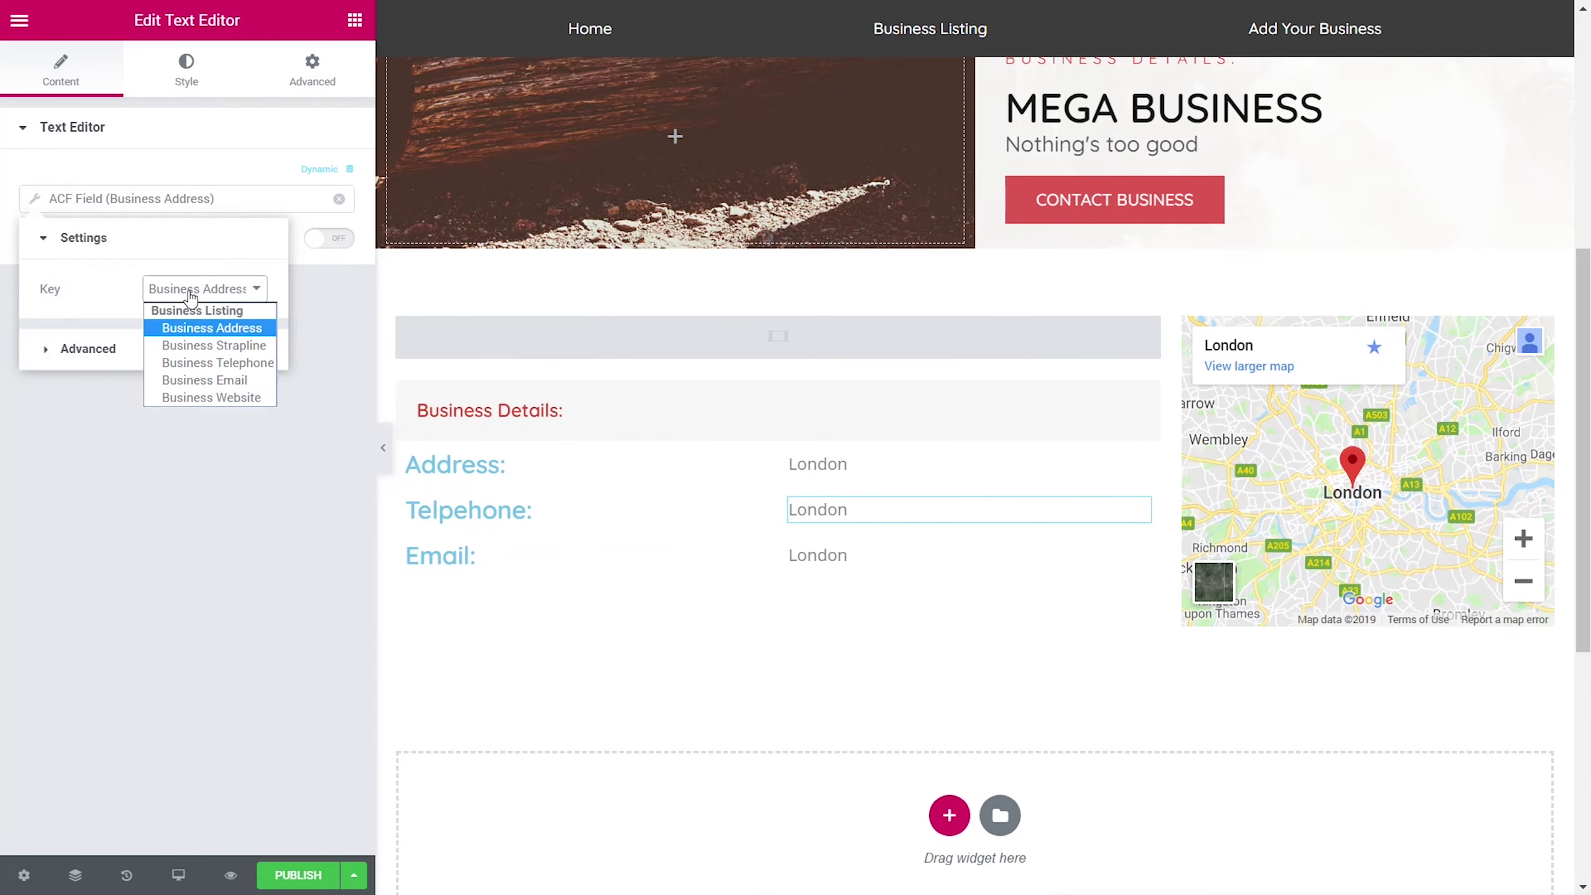
{"action": "left_click", "coordinate": [207, 363]}
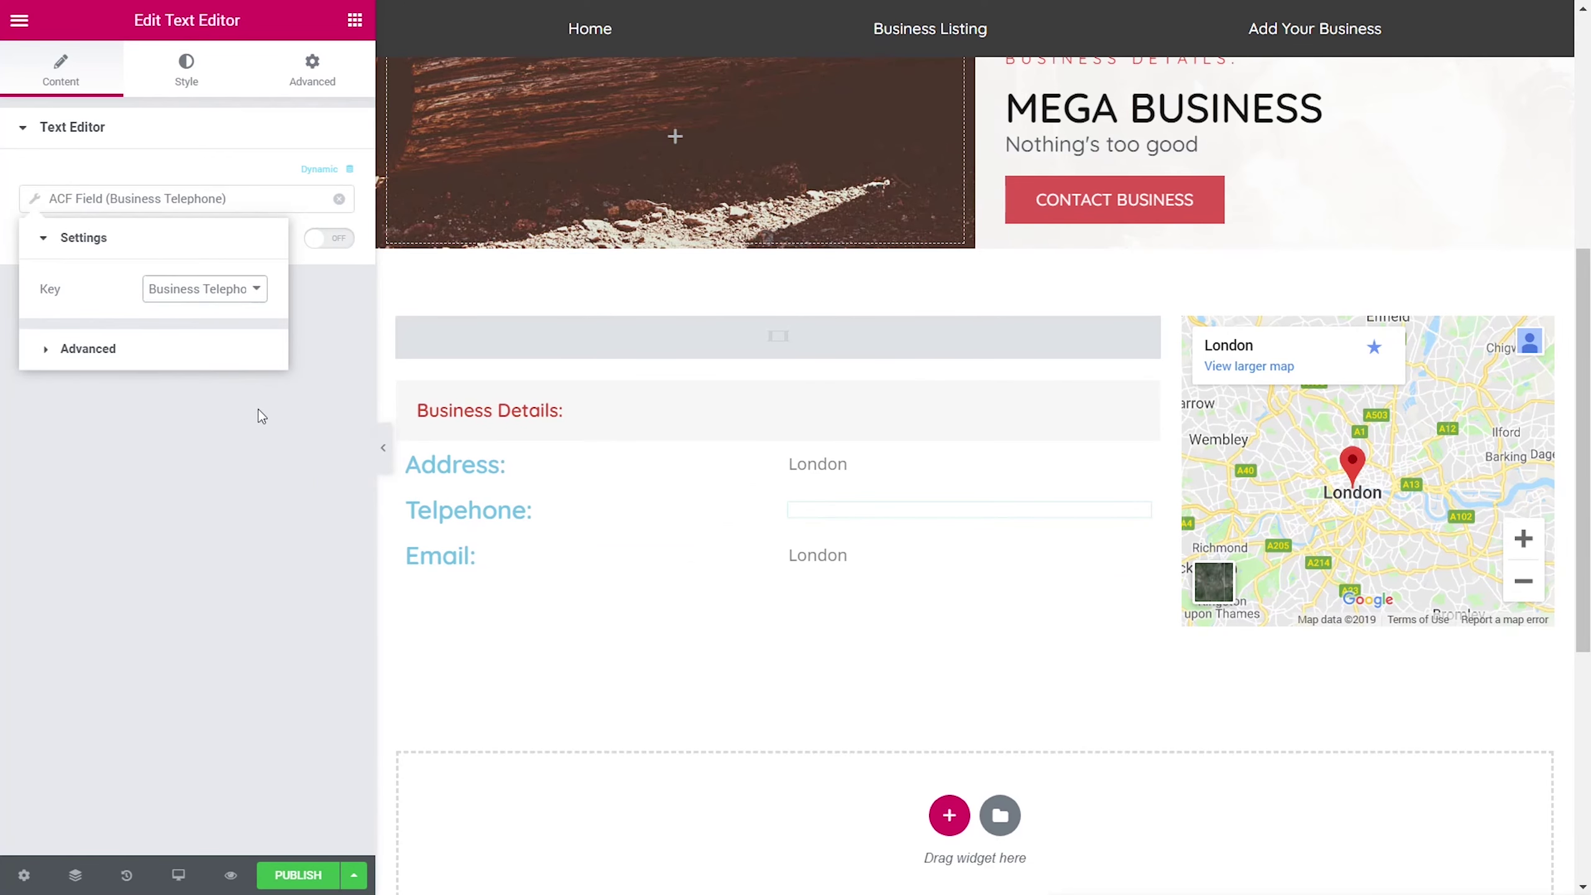
Step: Correct the misspelled second row heading to "Telephone:" using the spelling suggestion
{"action": "left_click", "coordinate": [501, 510]}
{"action": "right_click", "coordinate": [75, 202]}
{"action": "left_click", "coordinate": [126, 220]}
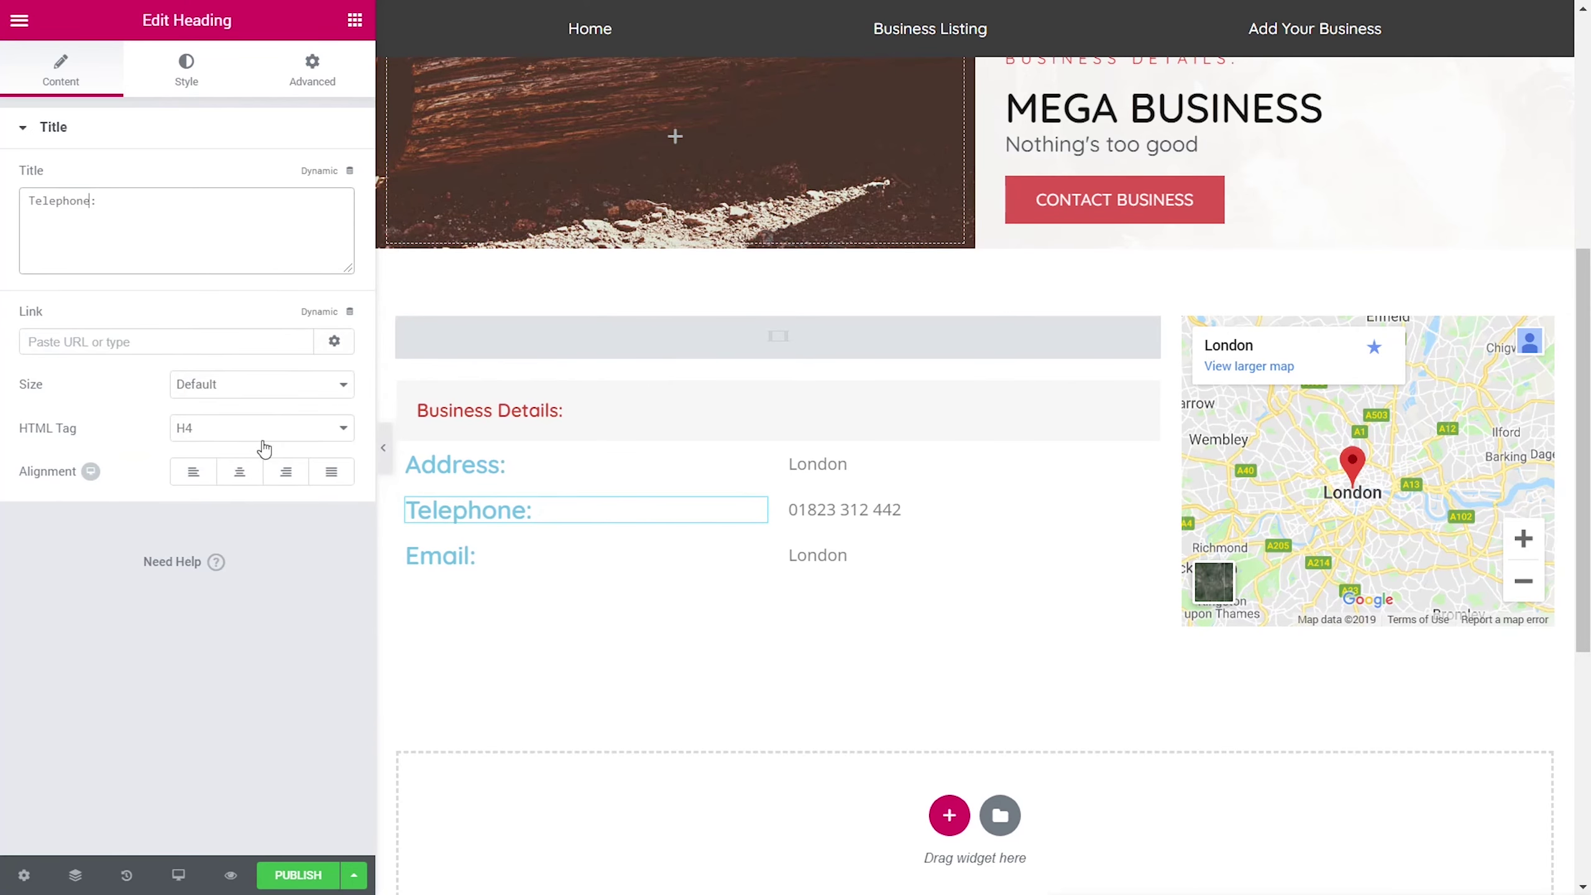
Step: Set the email row's dynamic text to the Business Email key of the ACF Field
{"action": "left_click", "coordinate": [877, 555]}
{"action": "left_click", "coordinate": [36, 199]}
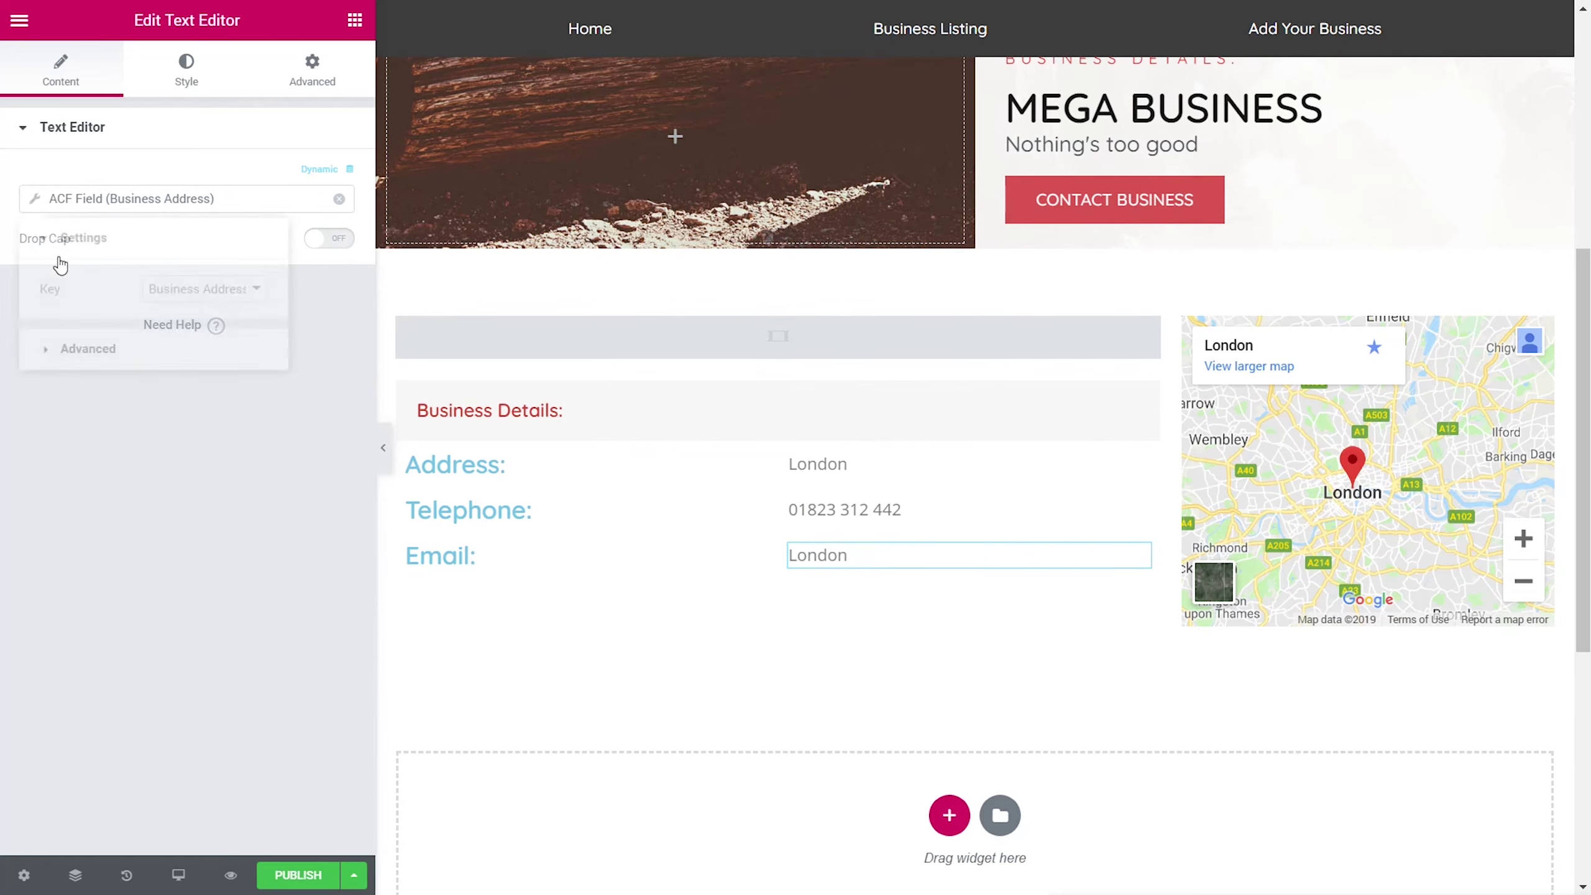
{"action": "left_click", "coordinate": [230, 290]}
{"action": "left_click", "coordinate": [213, 390]}
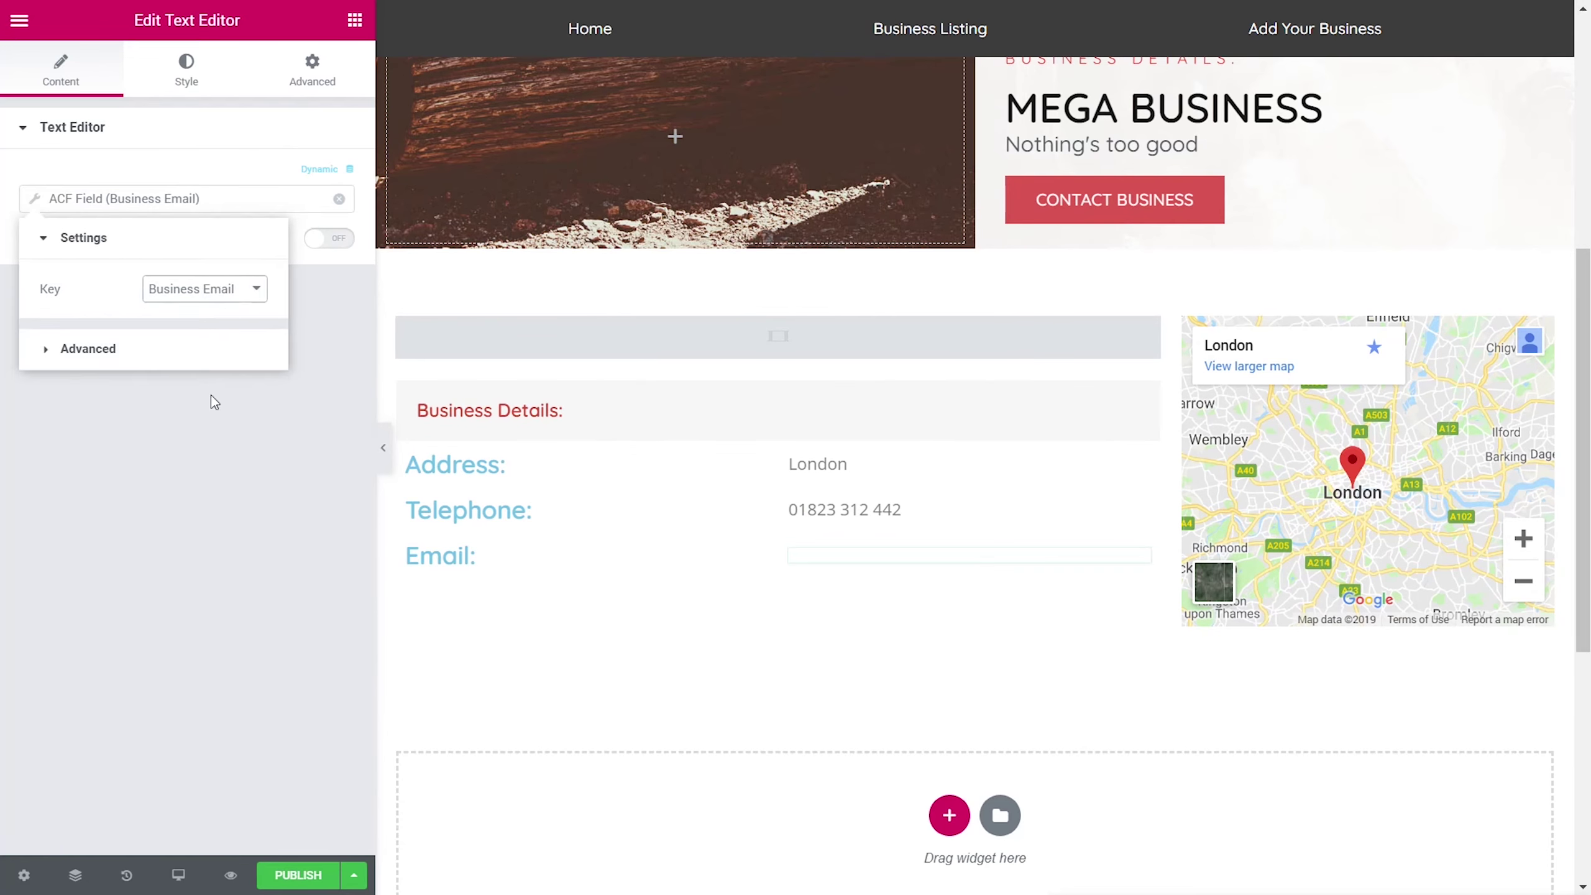
{"action": "left_click", "coordinate": [207, 513]}
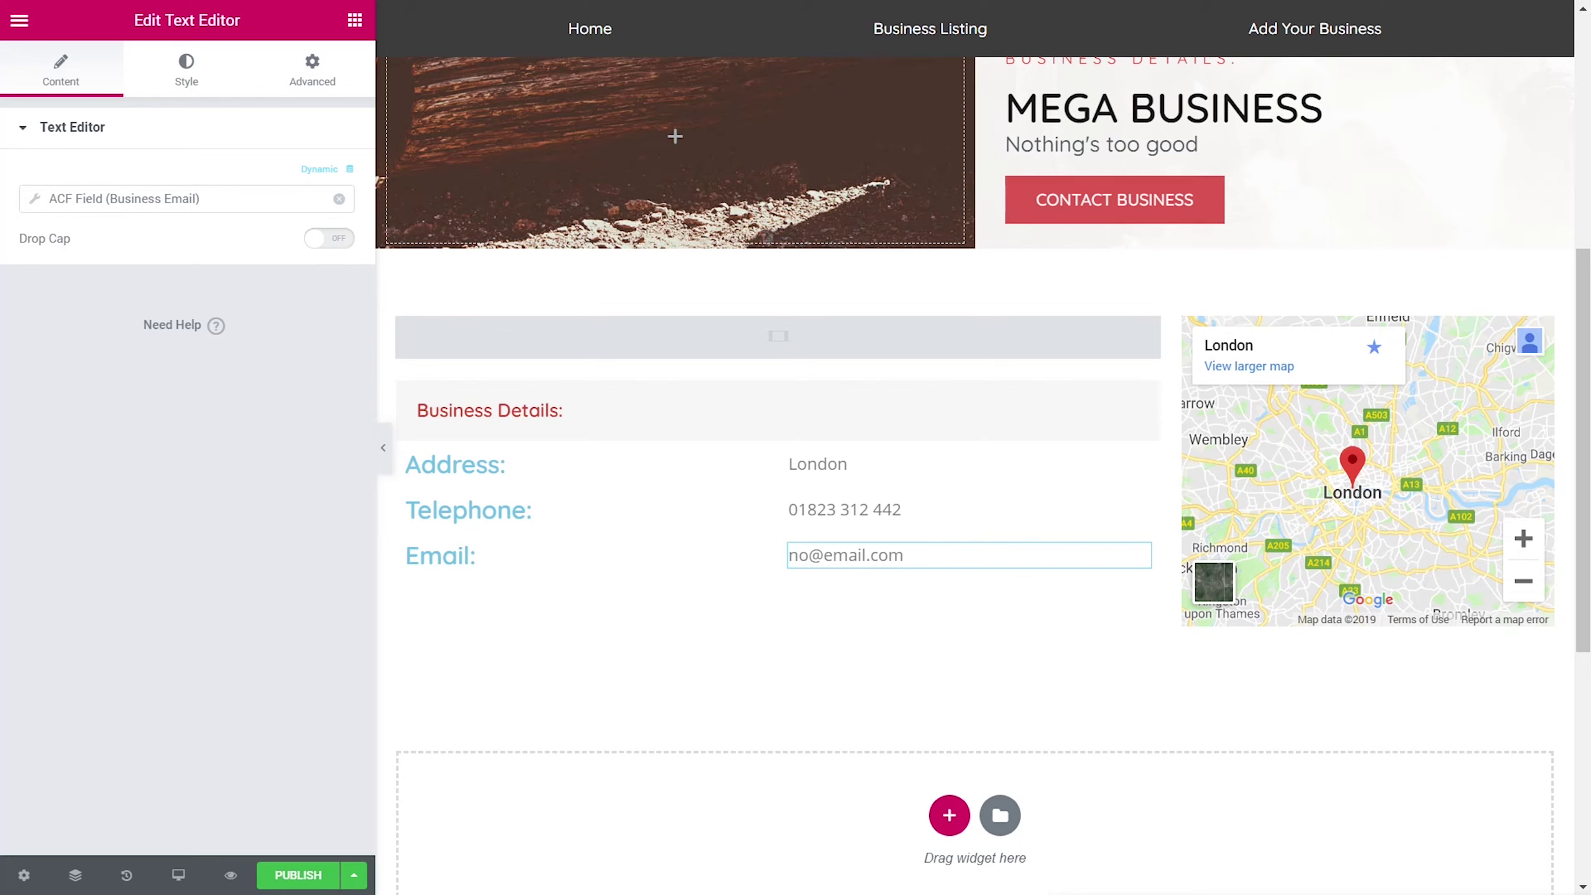
Step: Paste the copied inner section style onto the Address, Telephone and Email rows
{"action": "right_click", "coordinate": [755, 492]}
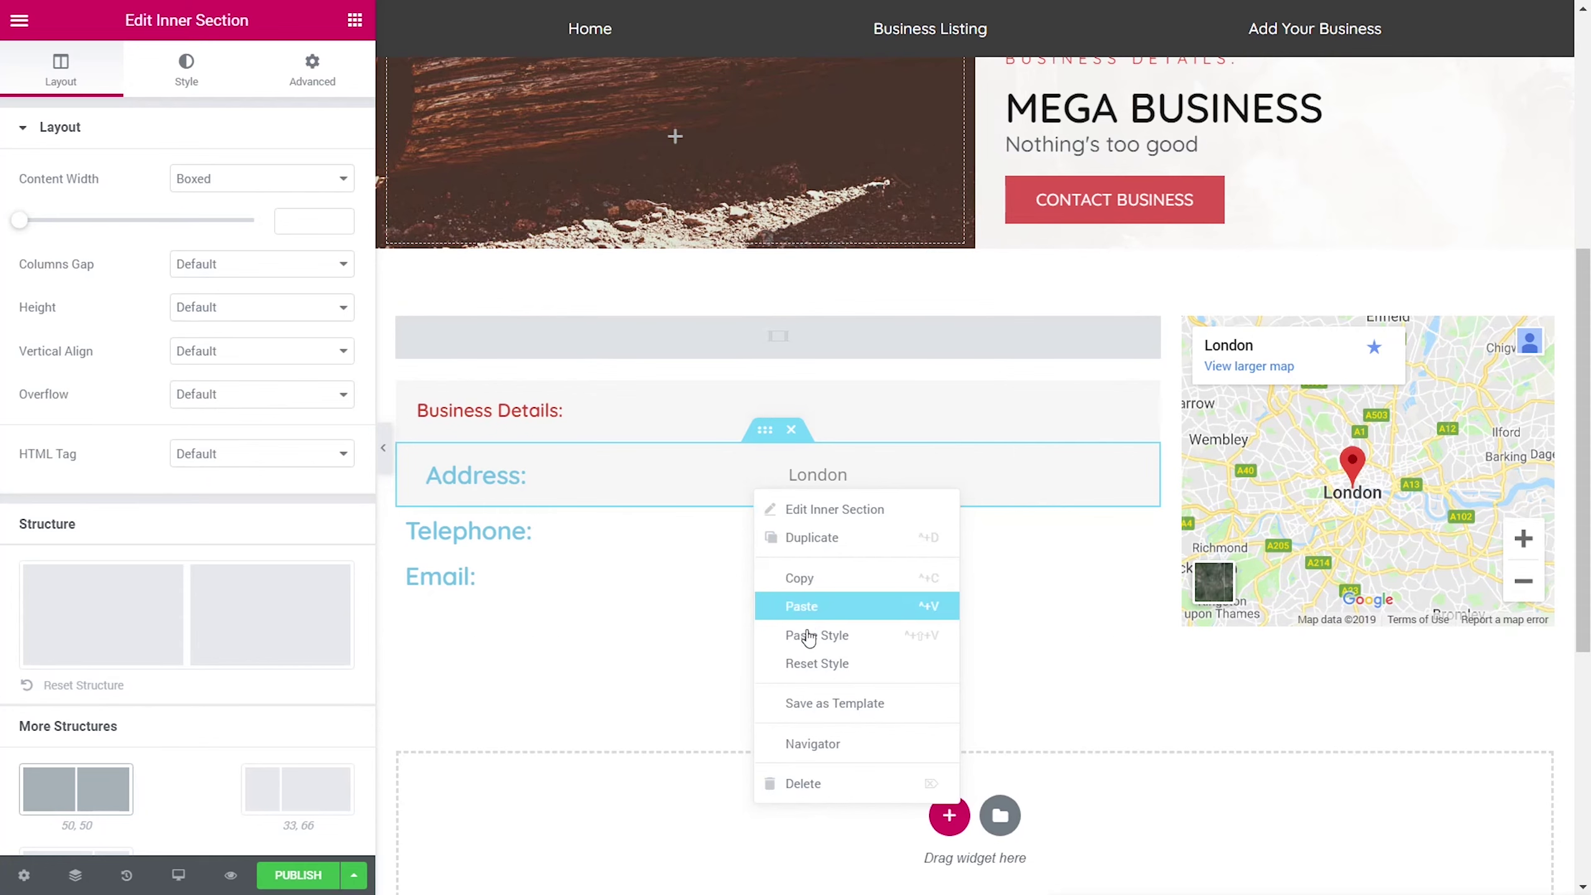
{"action": "left_click", "coordinate": [808, 636]}
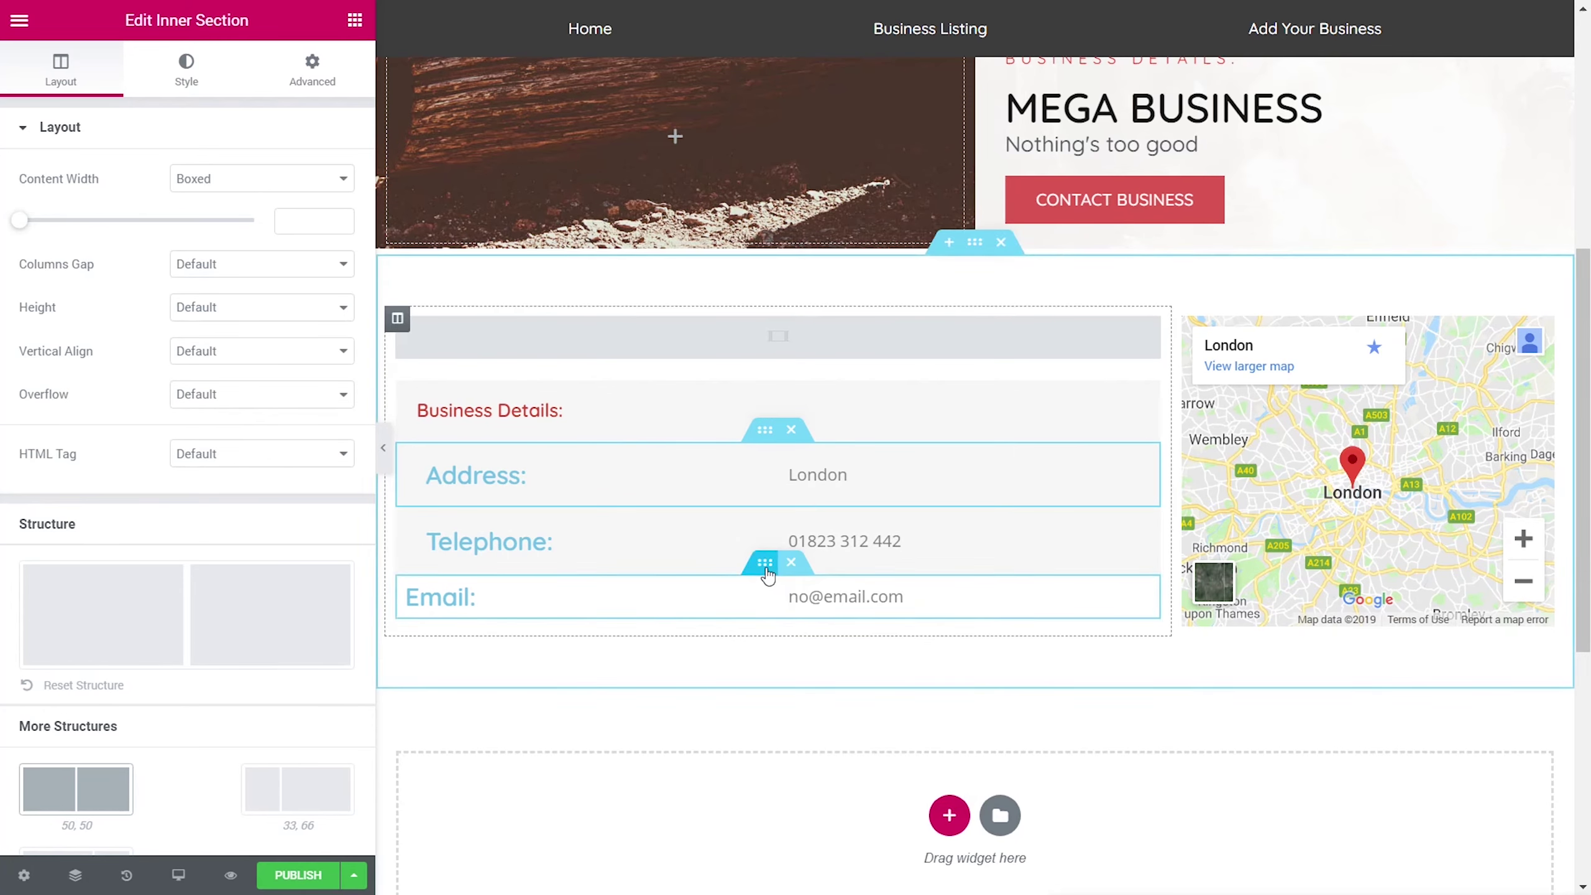
{"action": "right_click", "coordinate": [767, 569]}
{"action": "left_click", "coordinate": [817, 713]}
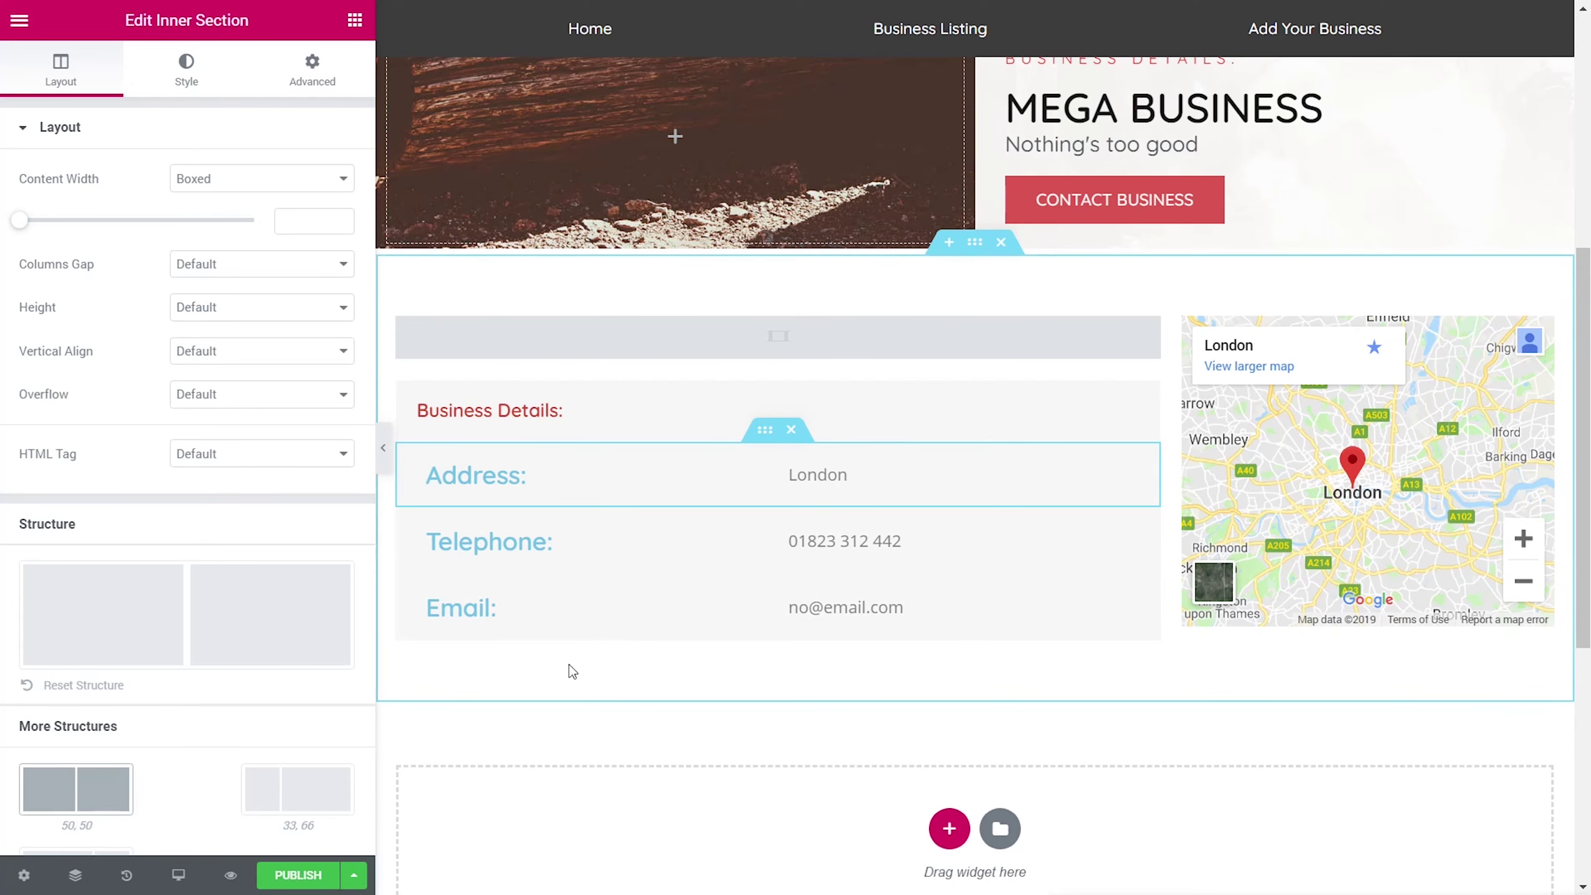
Step: Paste the copied heading style onto the Address:, Telephone: and Email: headings
{"action": "right_click", "coordinate": [488, 480]}
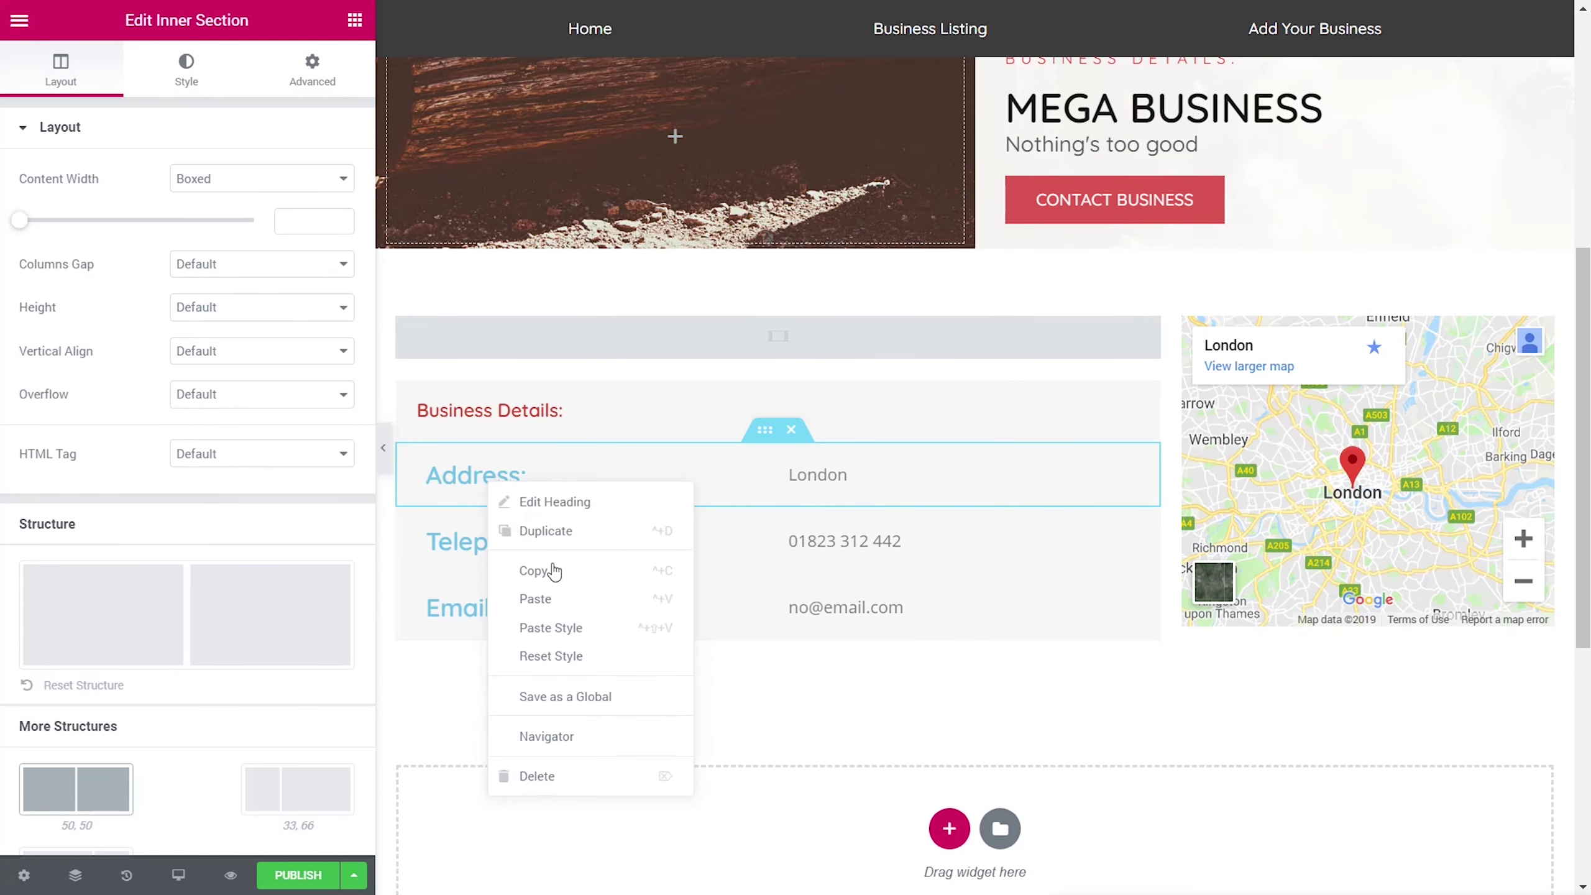
{"action": "left_click", "coordinate": [561, 627]}
{"action": "right_click", "coordinate": [492, 548]}
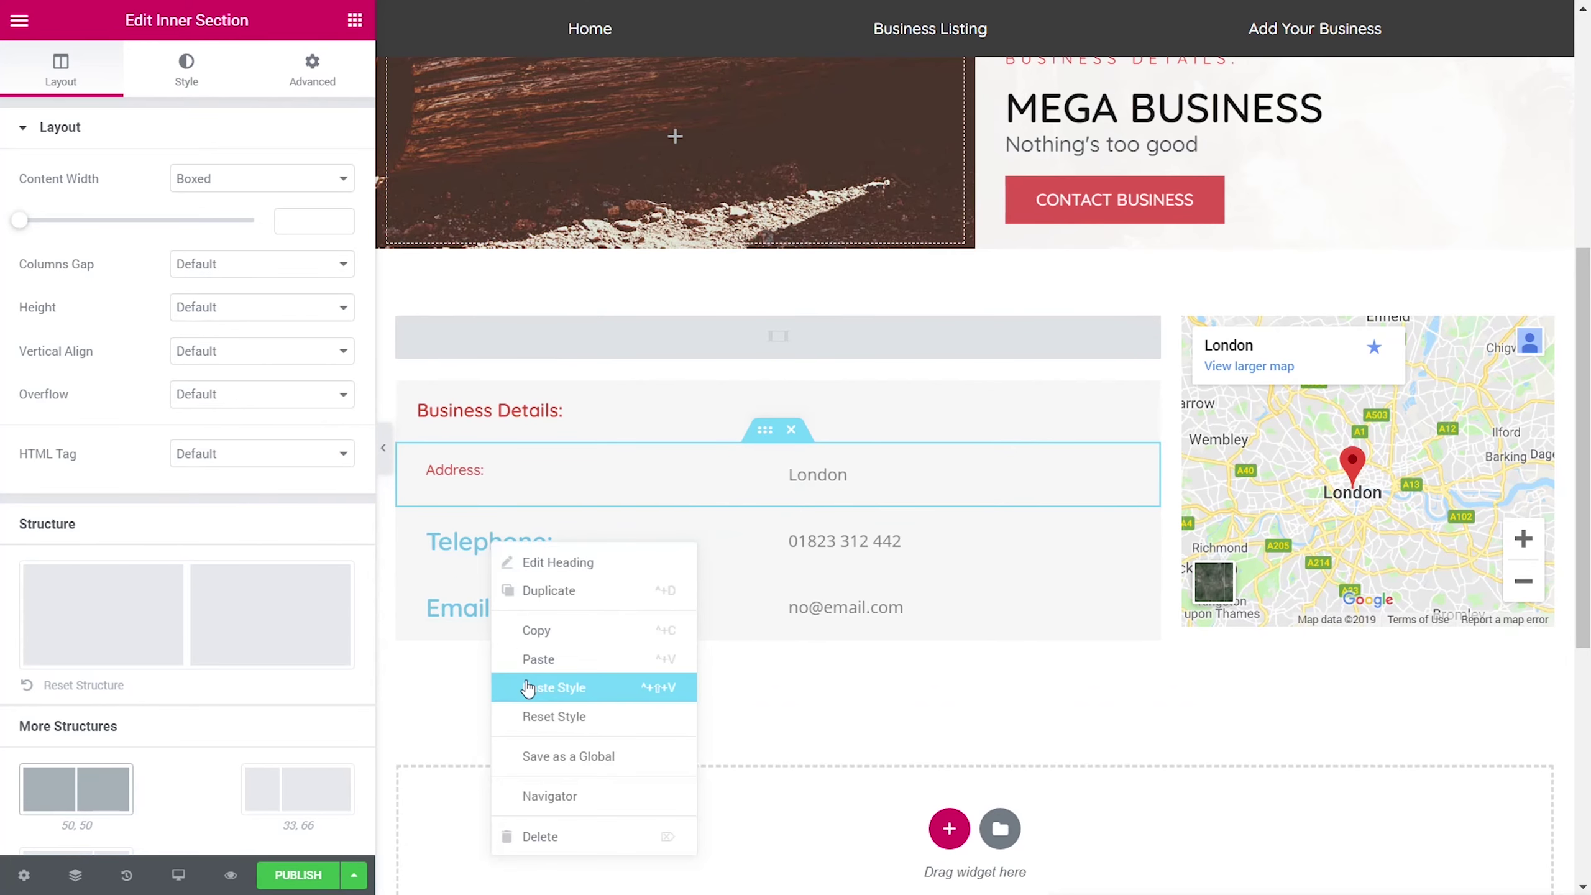
{"action": "left_click", "coordinate": [530, 686]}
{"action": "right_click", "coordinate": [491, 593]}
{"action": "left_click", "coordinate": [525, 729]}
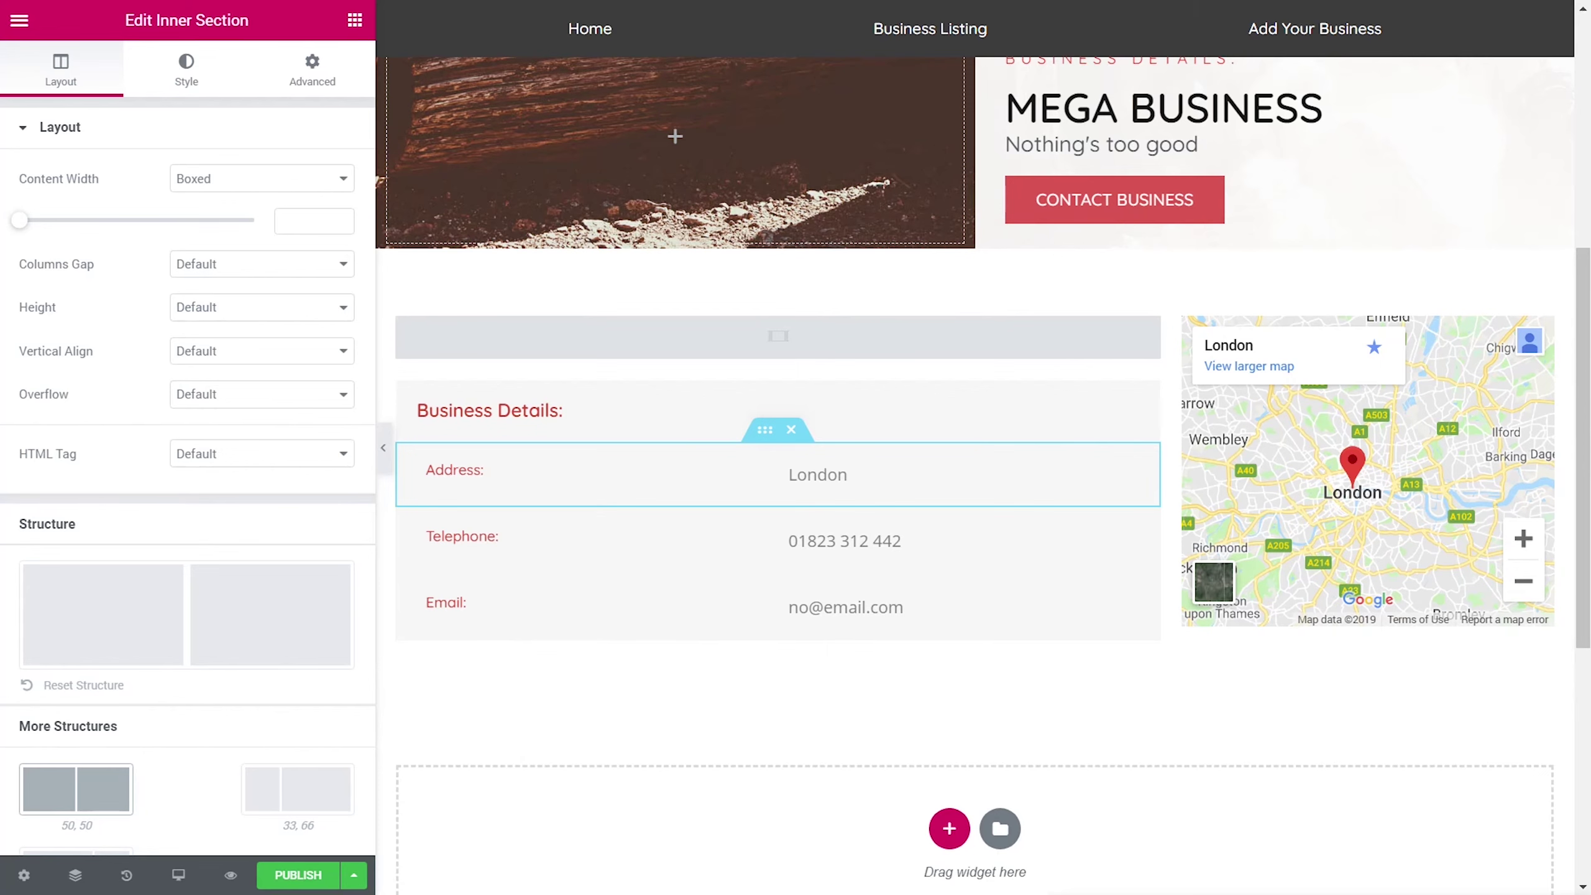
Step: Paste the copied style onto the address, telephone and email value text widgets
{"action": "right_click", "coordinate": [808, 488]}
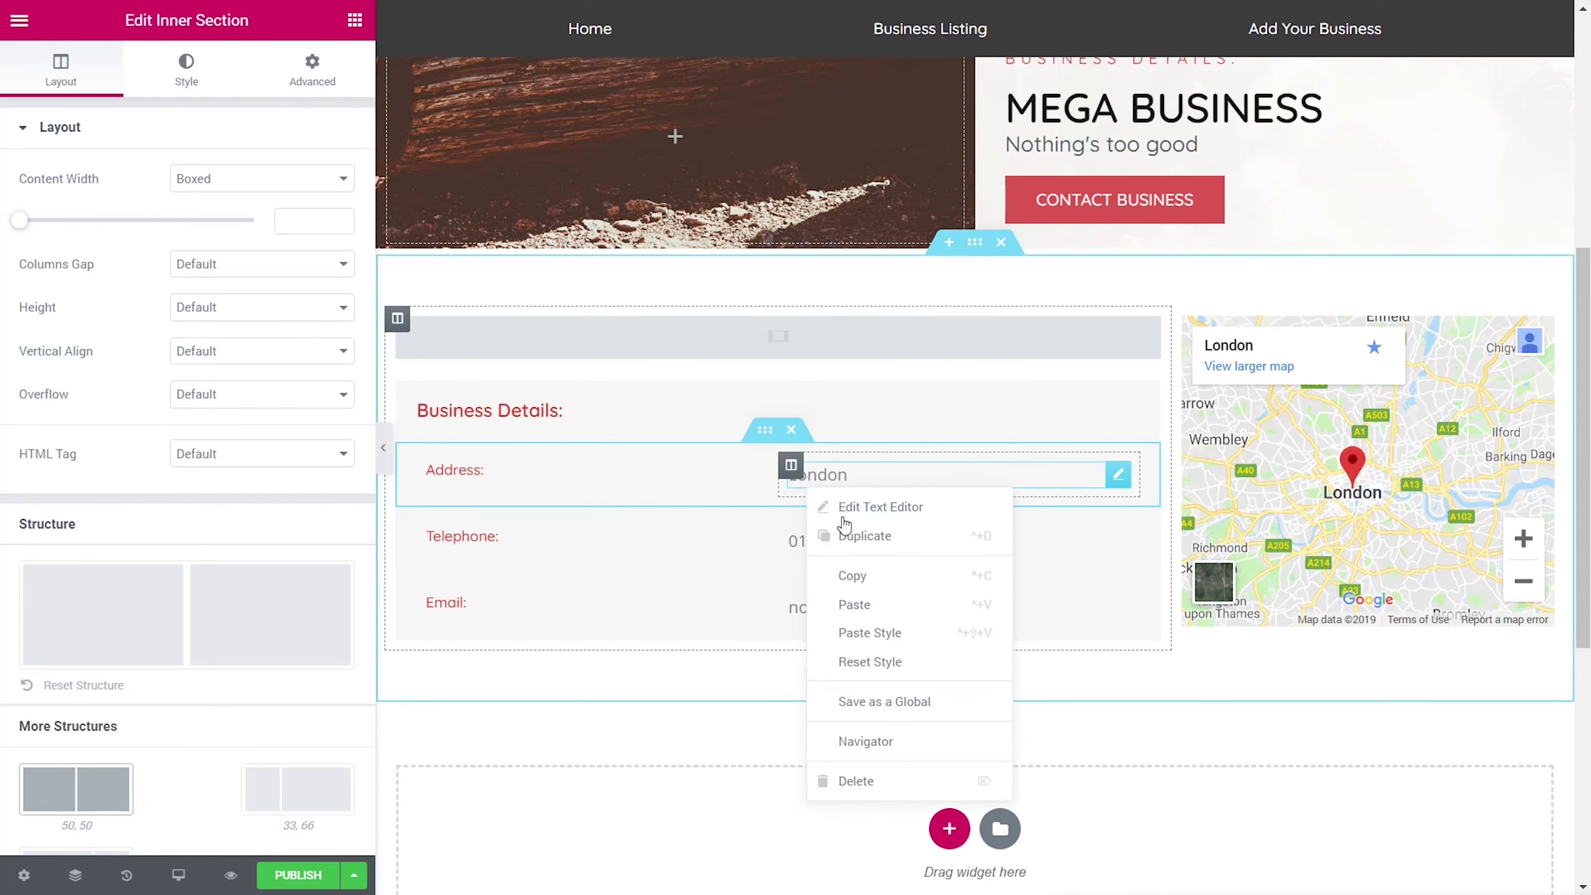
{"action": "left_click", "coordinate": [867, 638]}
{"action": "right_click", "coordinate": [840, 549]}
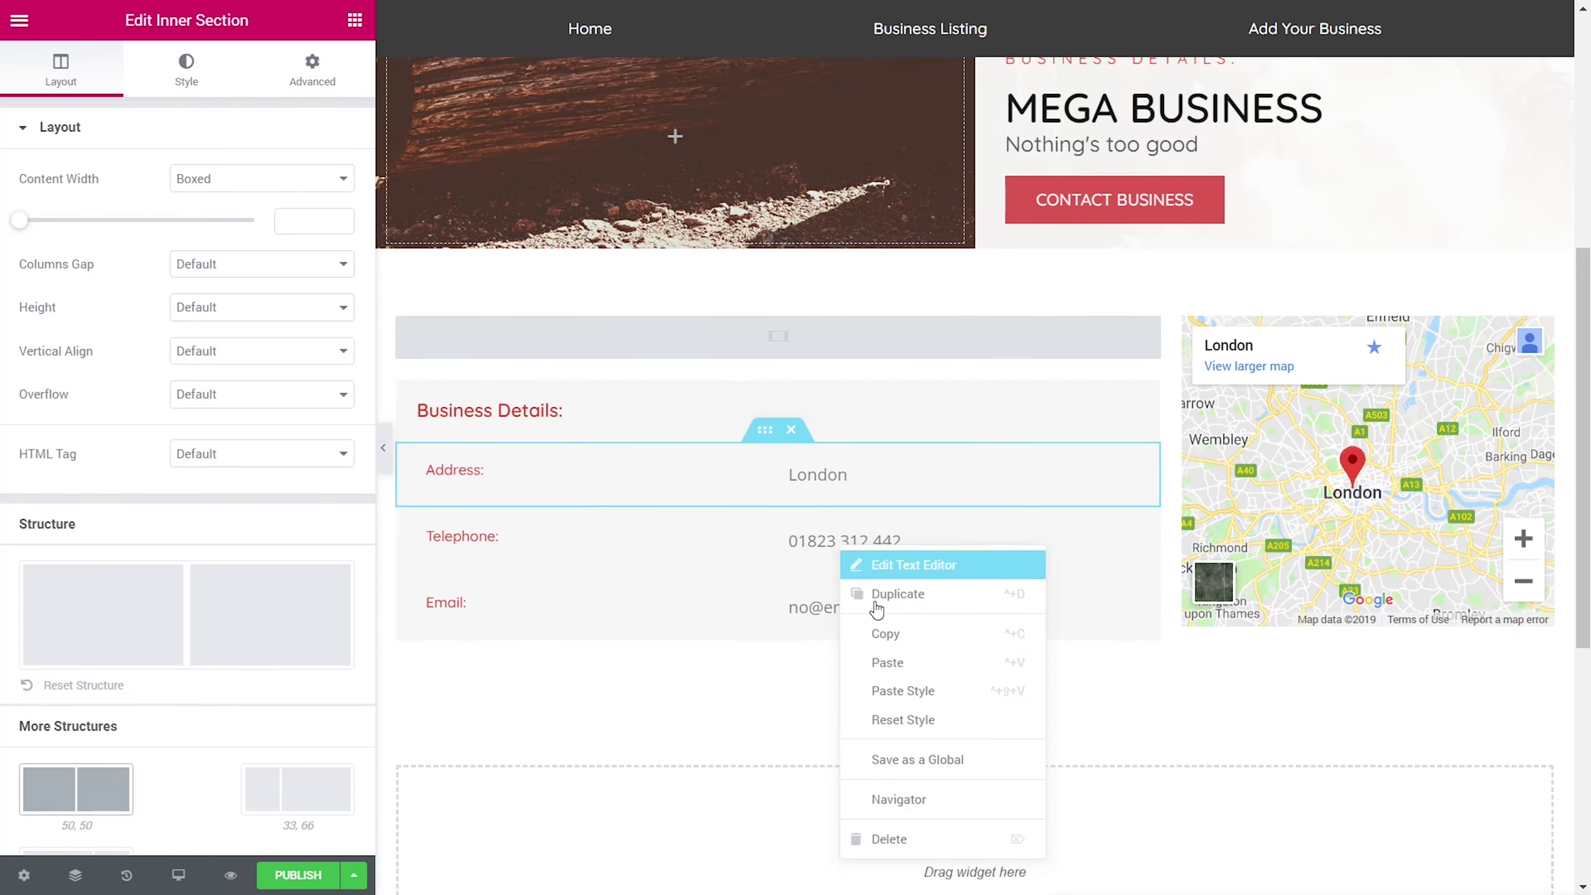
{"action": "left_click", "coordinate": [887, 691]}
{"action": "right_click", "coordinate": [828, 592]}
{"action": "left_click", "coordinate": [874, 700]}
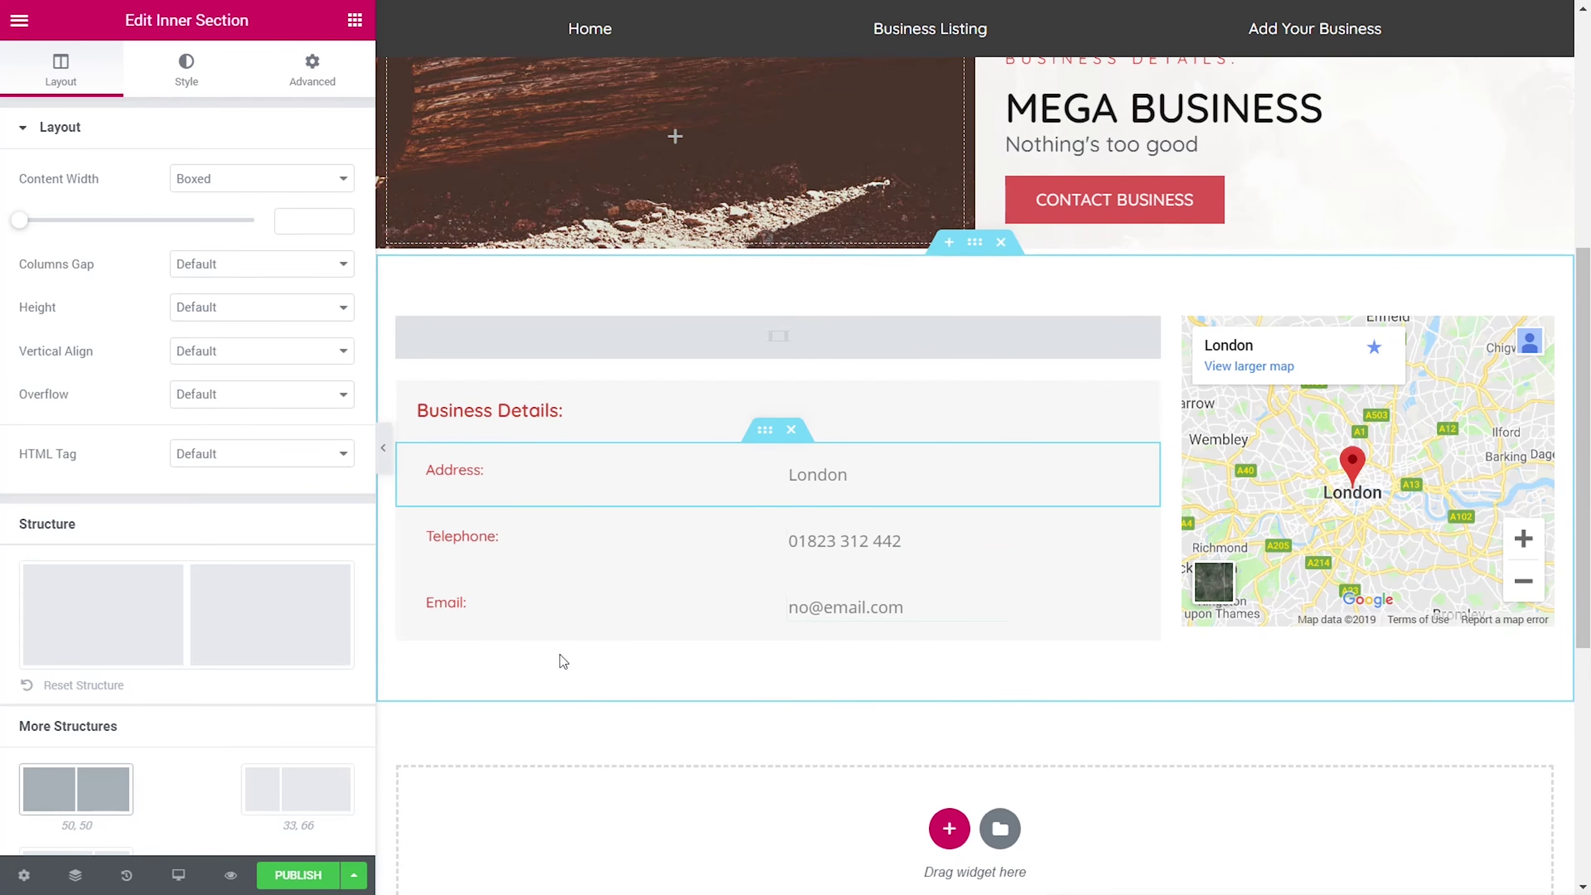
Step: Add a Post Content widget below the Email row and paste the copied style onto it
{"action": "scroll", "coordinate": [988, 680], "scroll_direction": "down", "scroll_amount": 3}
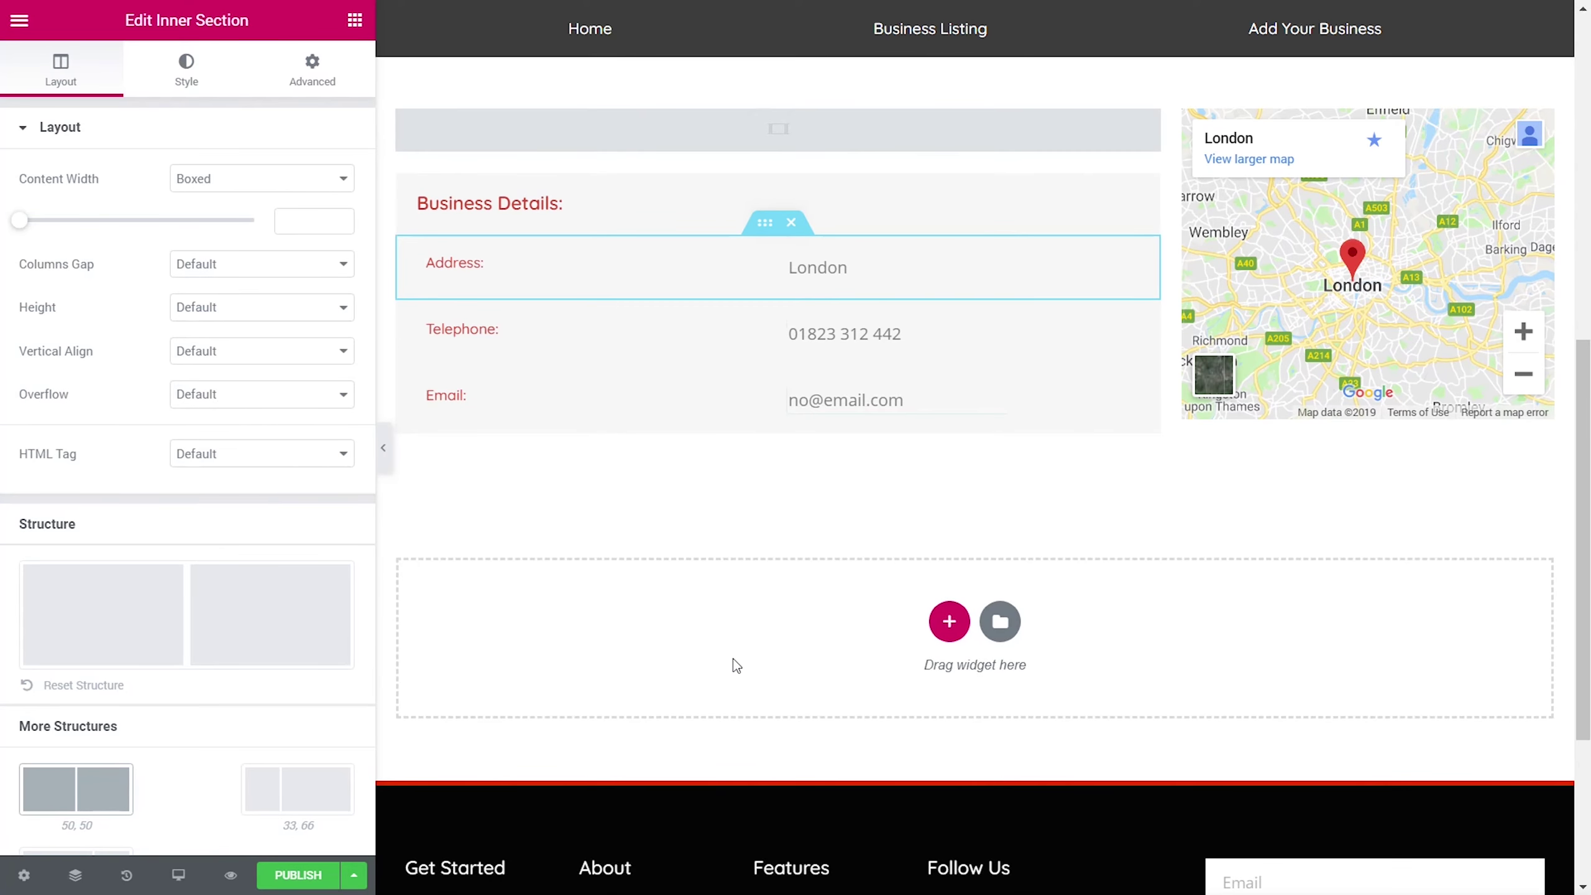
{"action": "left_click", "coordinate": [355, 20]}
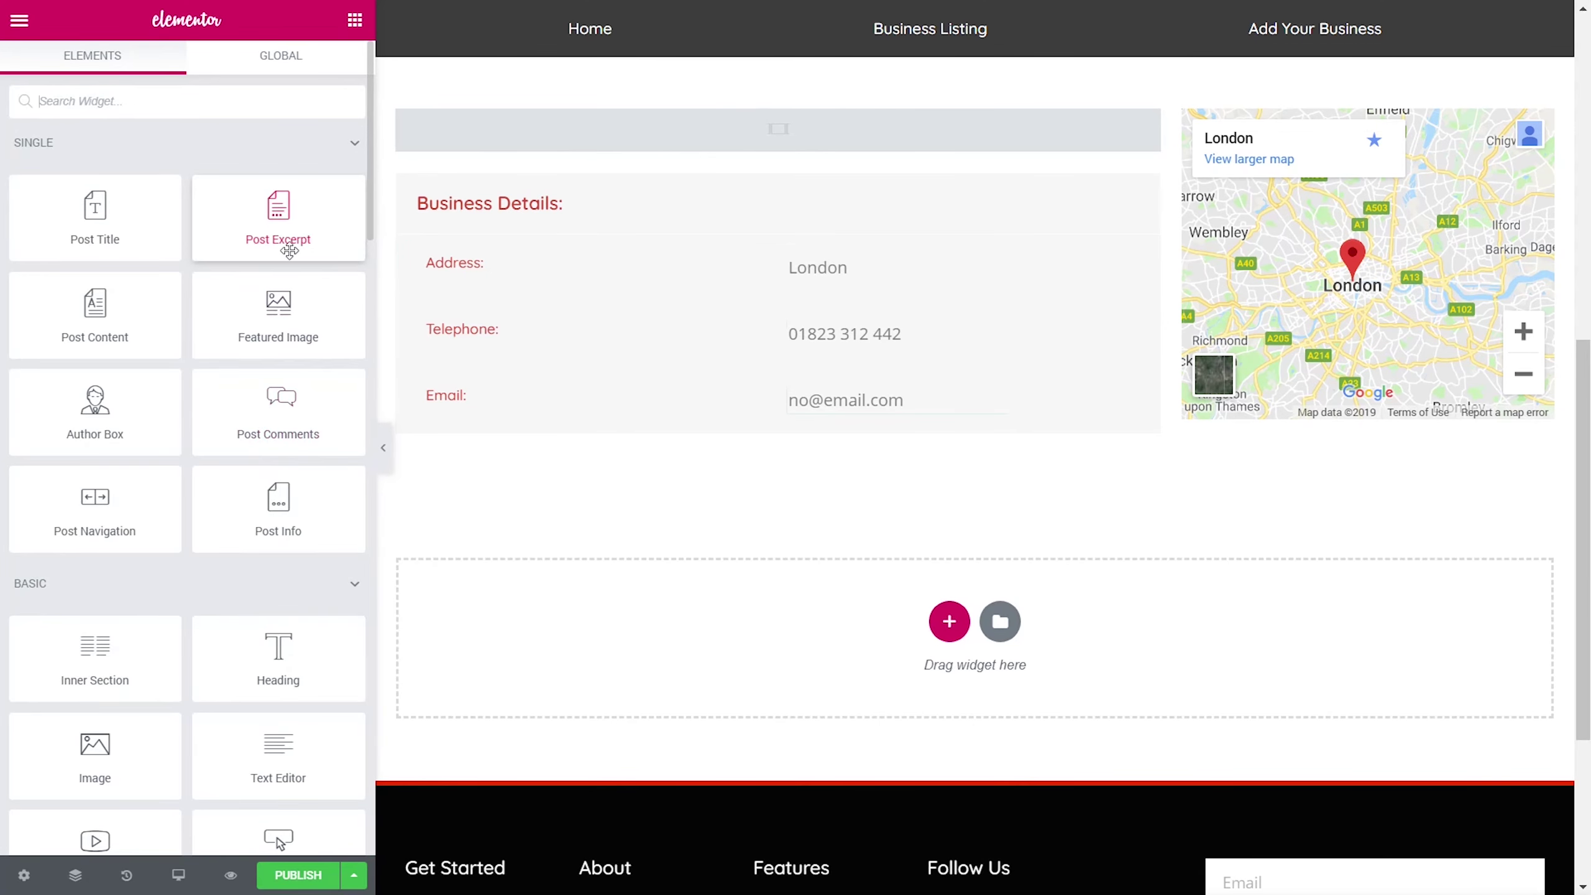
{"action": "left_click_drag", "start_coordinate": [149, 306], "coordinate": [761, 439]}
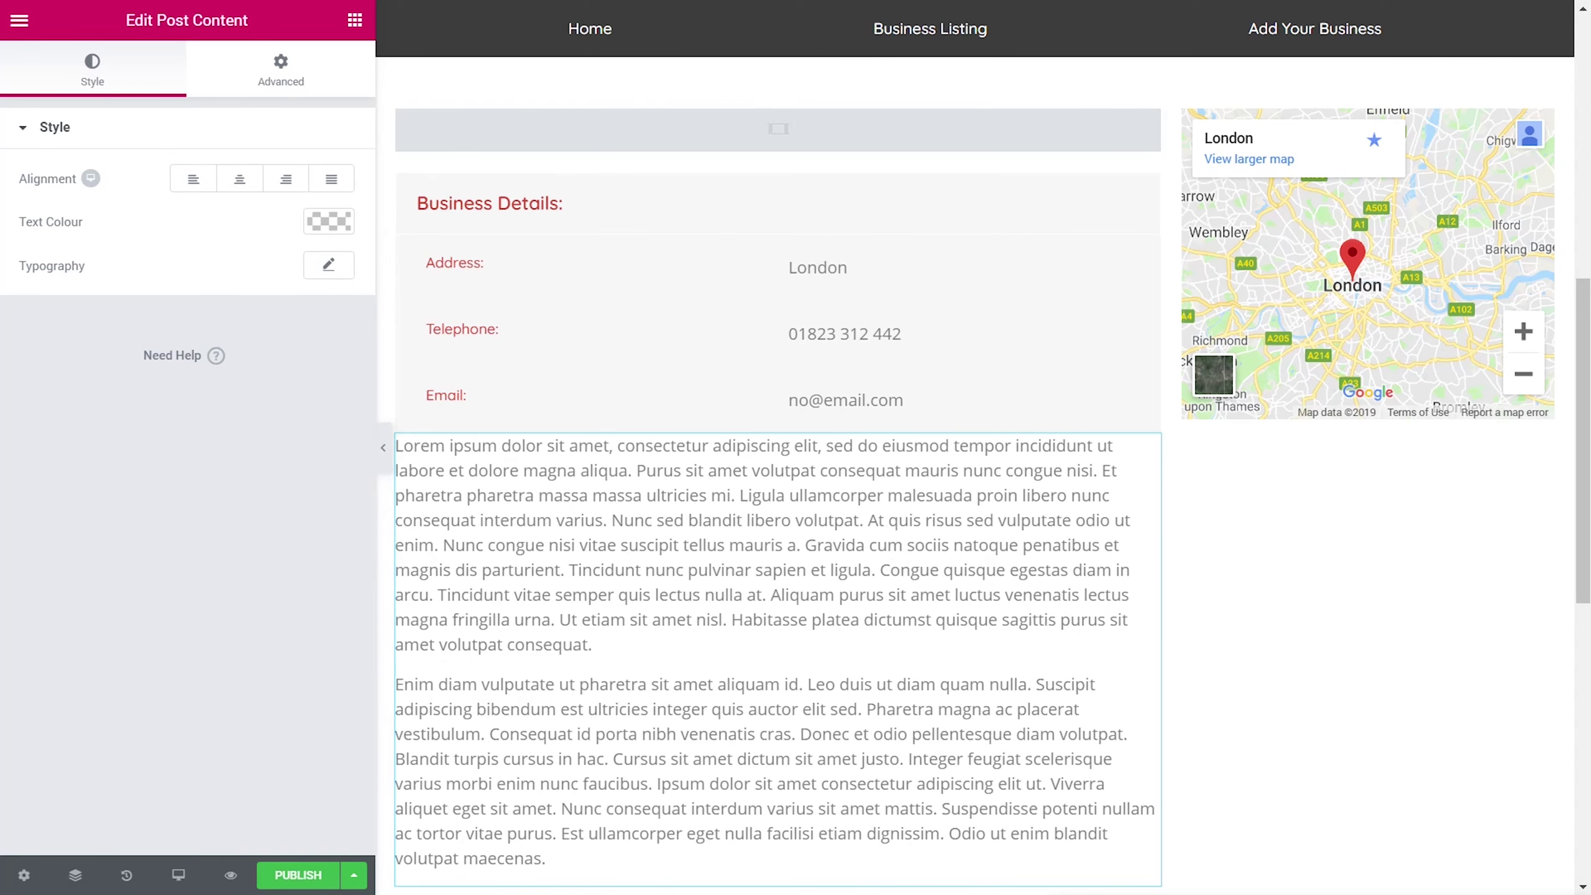
{"action": "right_click", "coordinate": [722, 652]}
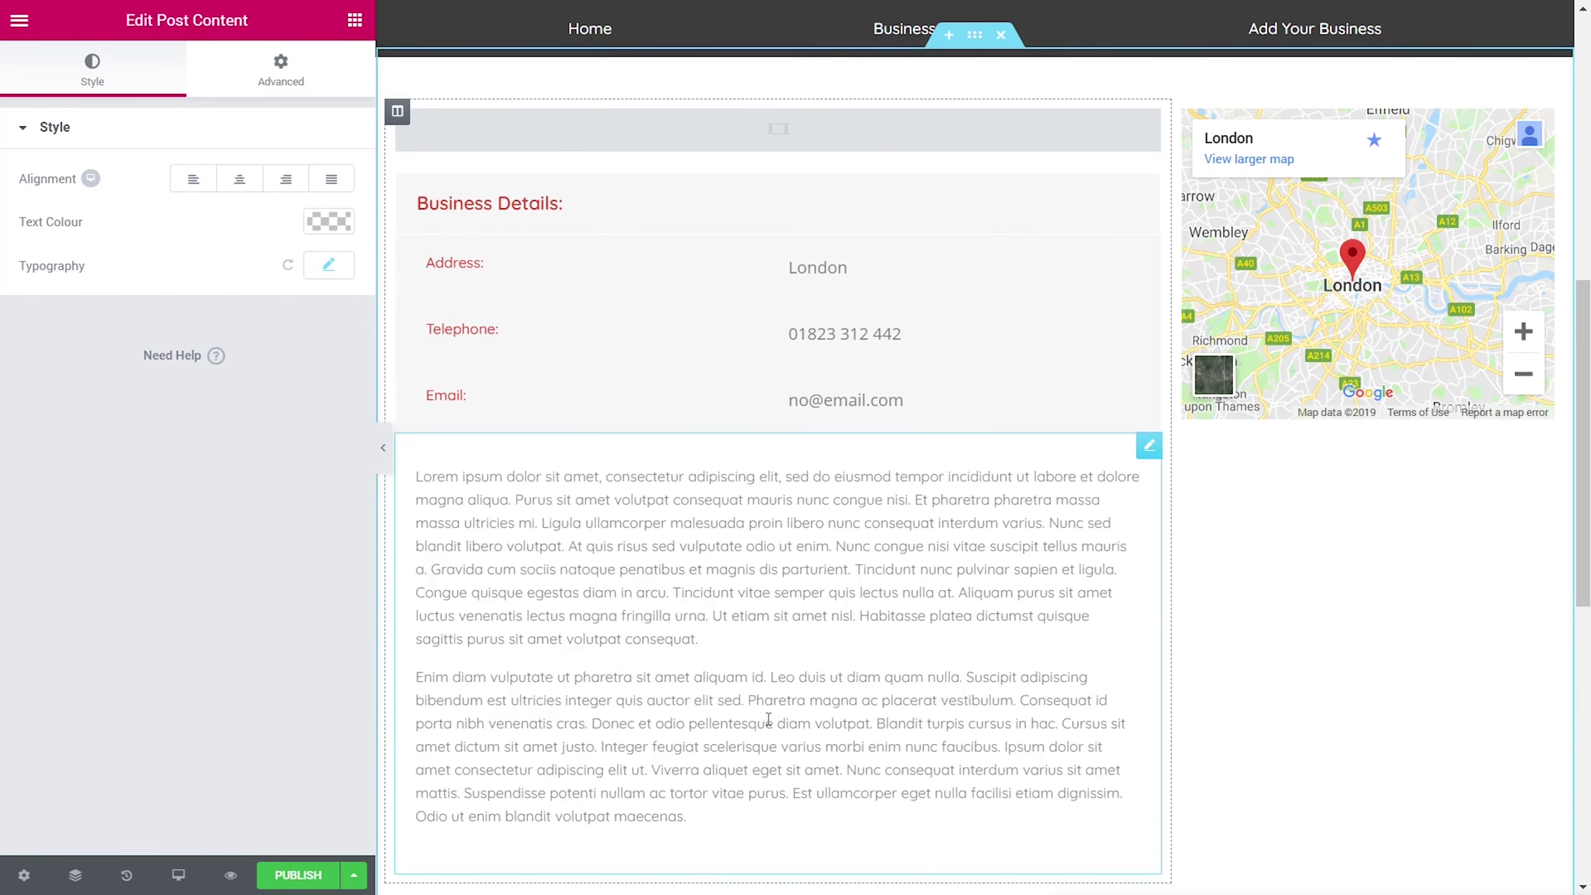
Step: Publish the single template with the display condition Include Businesses, All
{"action": "scroll", "coordinate": [1253, 675], "scroll_direction": "up", "scroll_amount": 6}
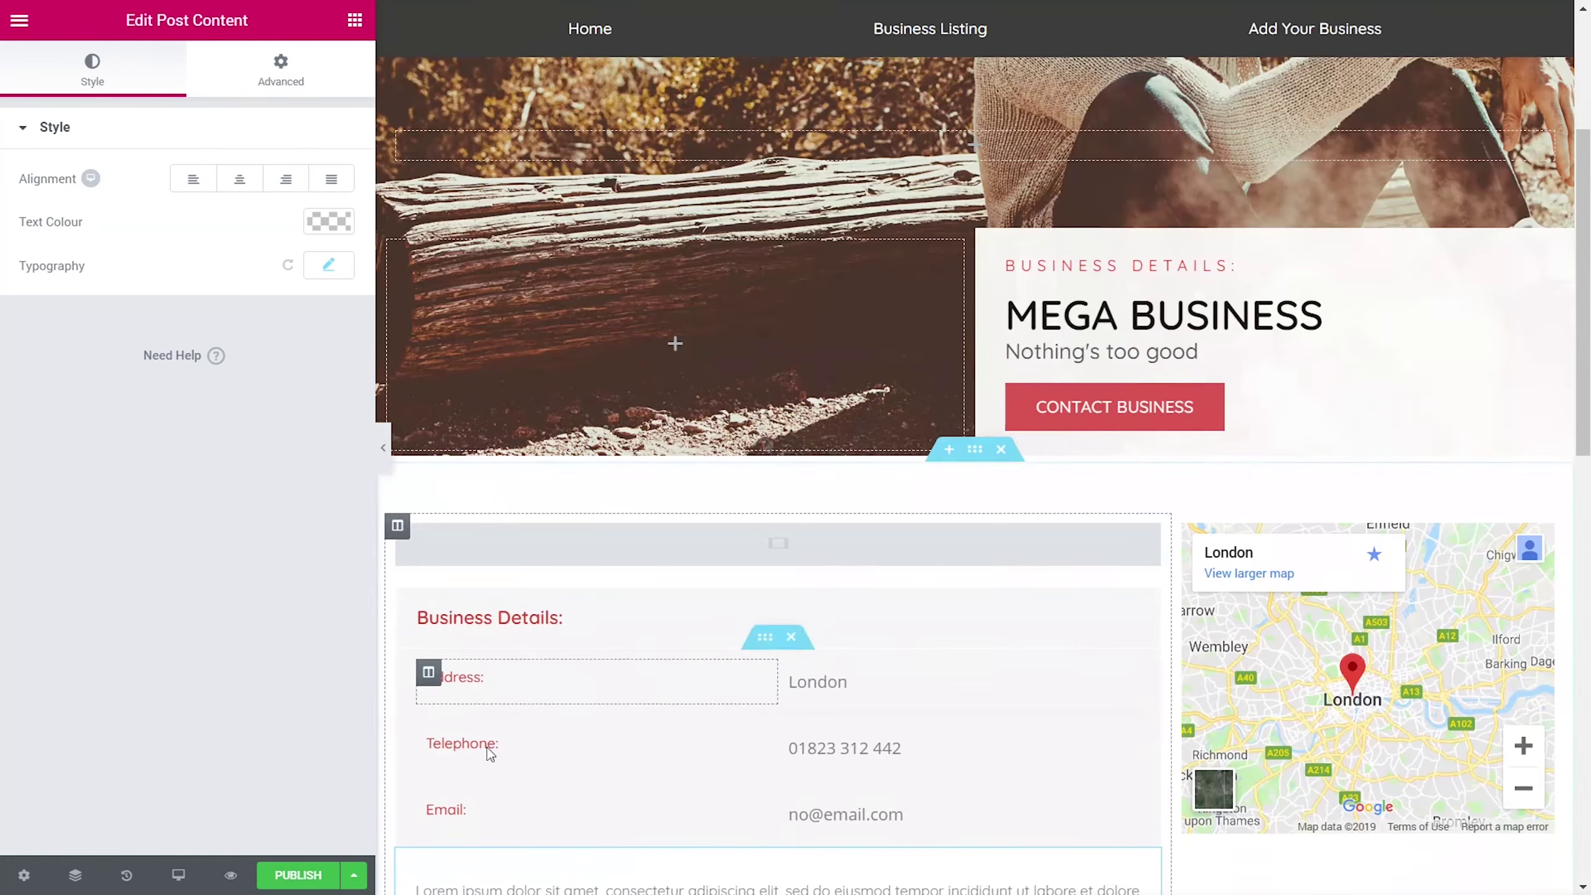
{"action": "left_click", "coordinate": [295, 875]}
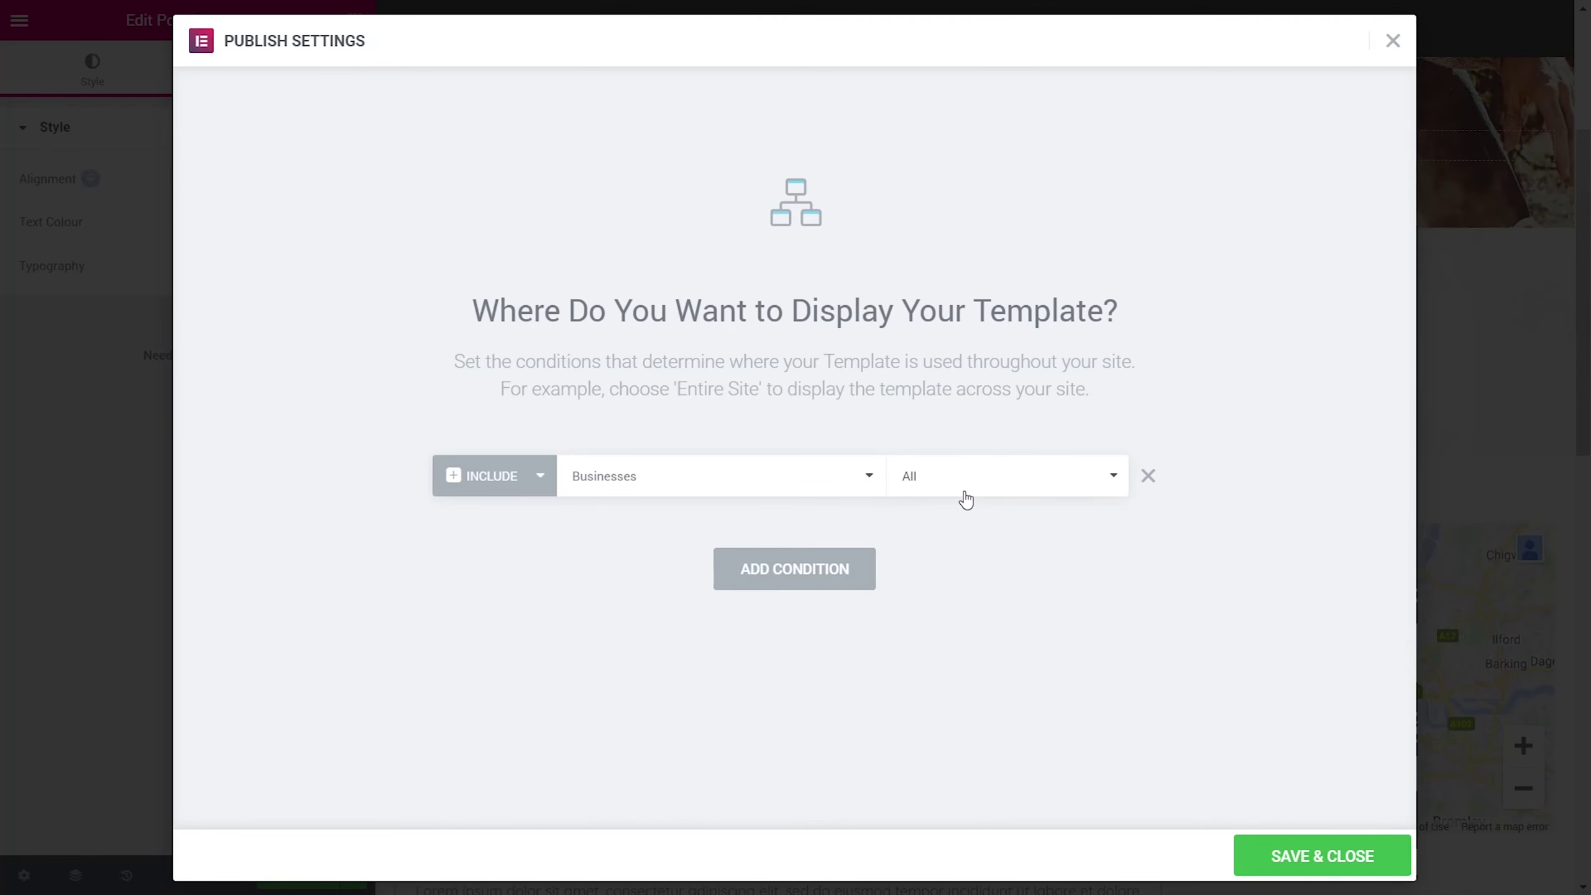
{"action": "left_click", "coordinate": [1356, 856]}
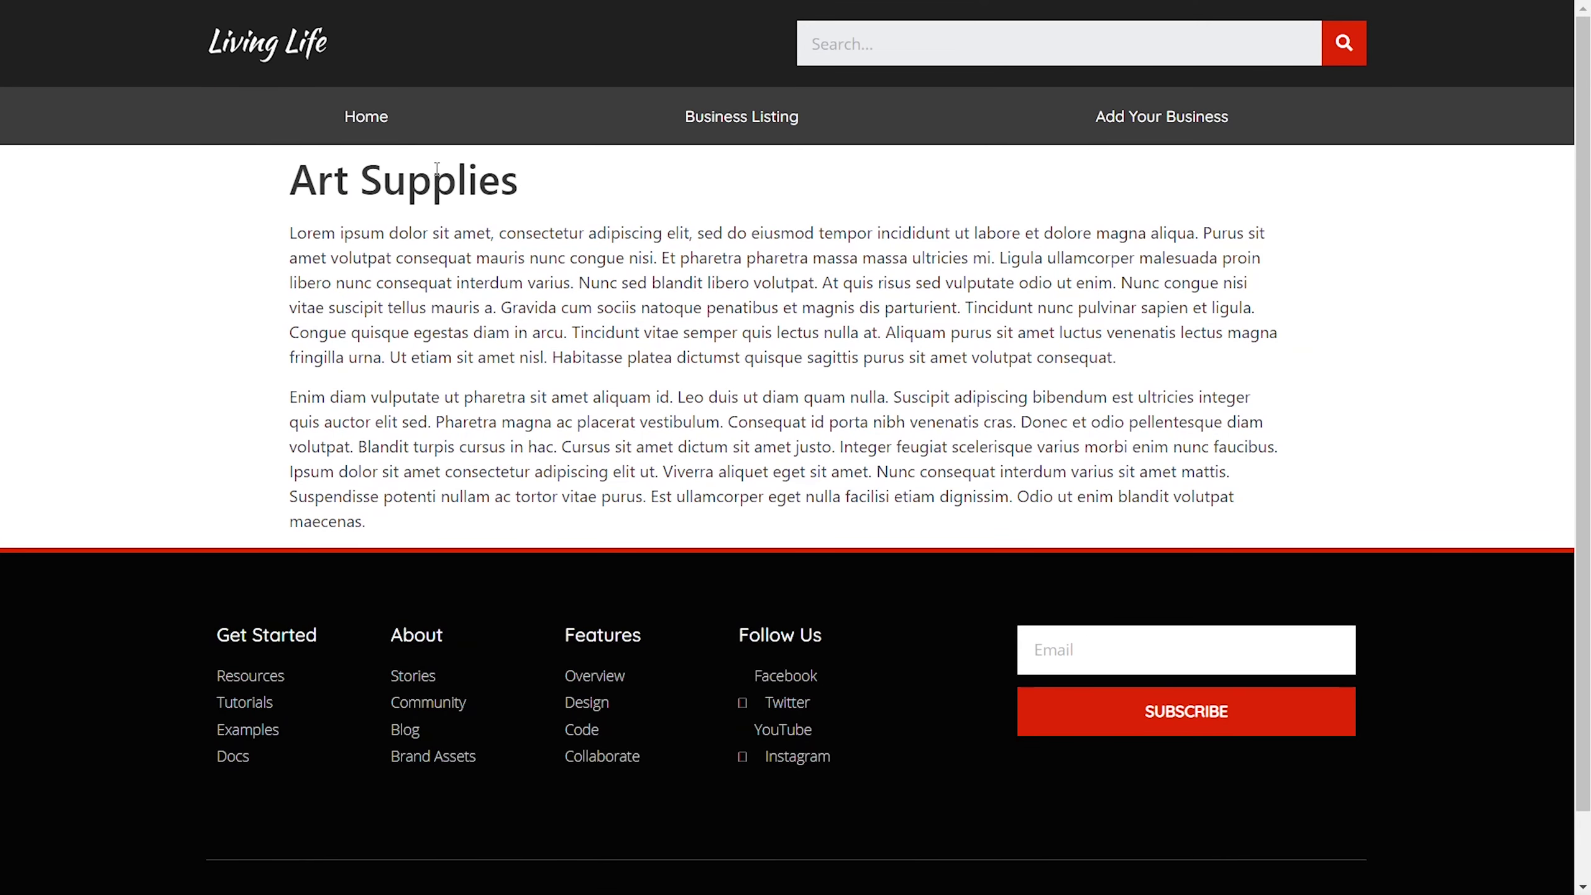
Step: On the live site, open Coffee Haus from the business listing, review its full page, and return to open Mega Business
{"action": "left_click", "coordinate": [758, 132]}
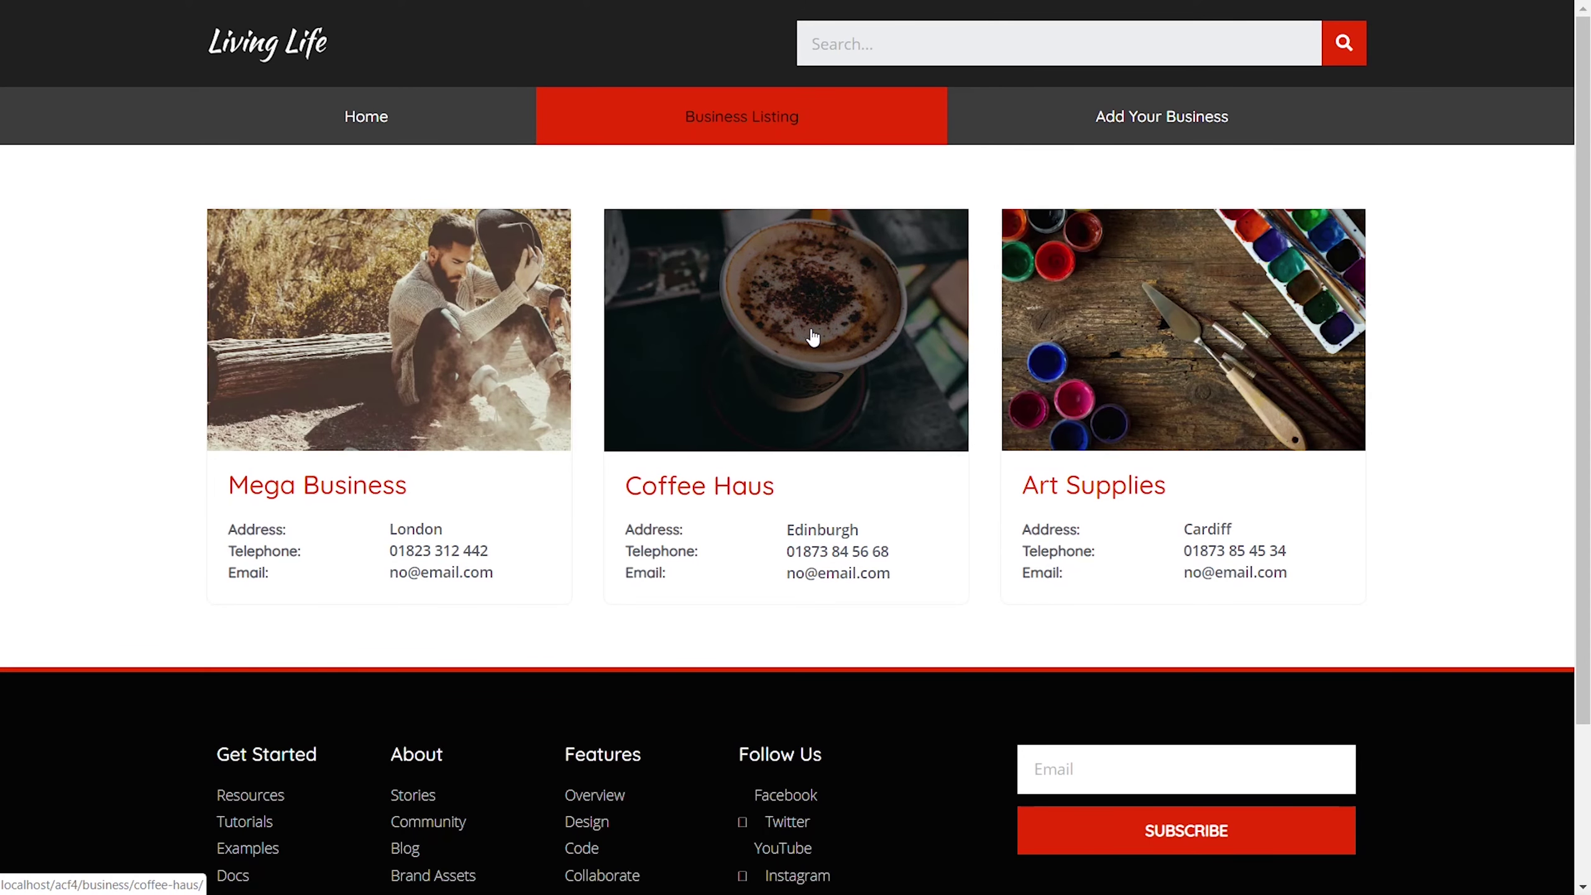
{"action": "left_click", "coordinate": [813, 337]}
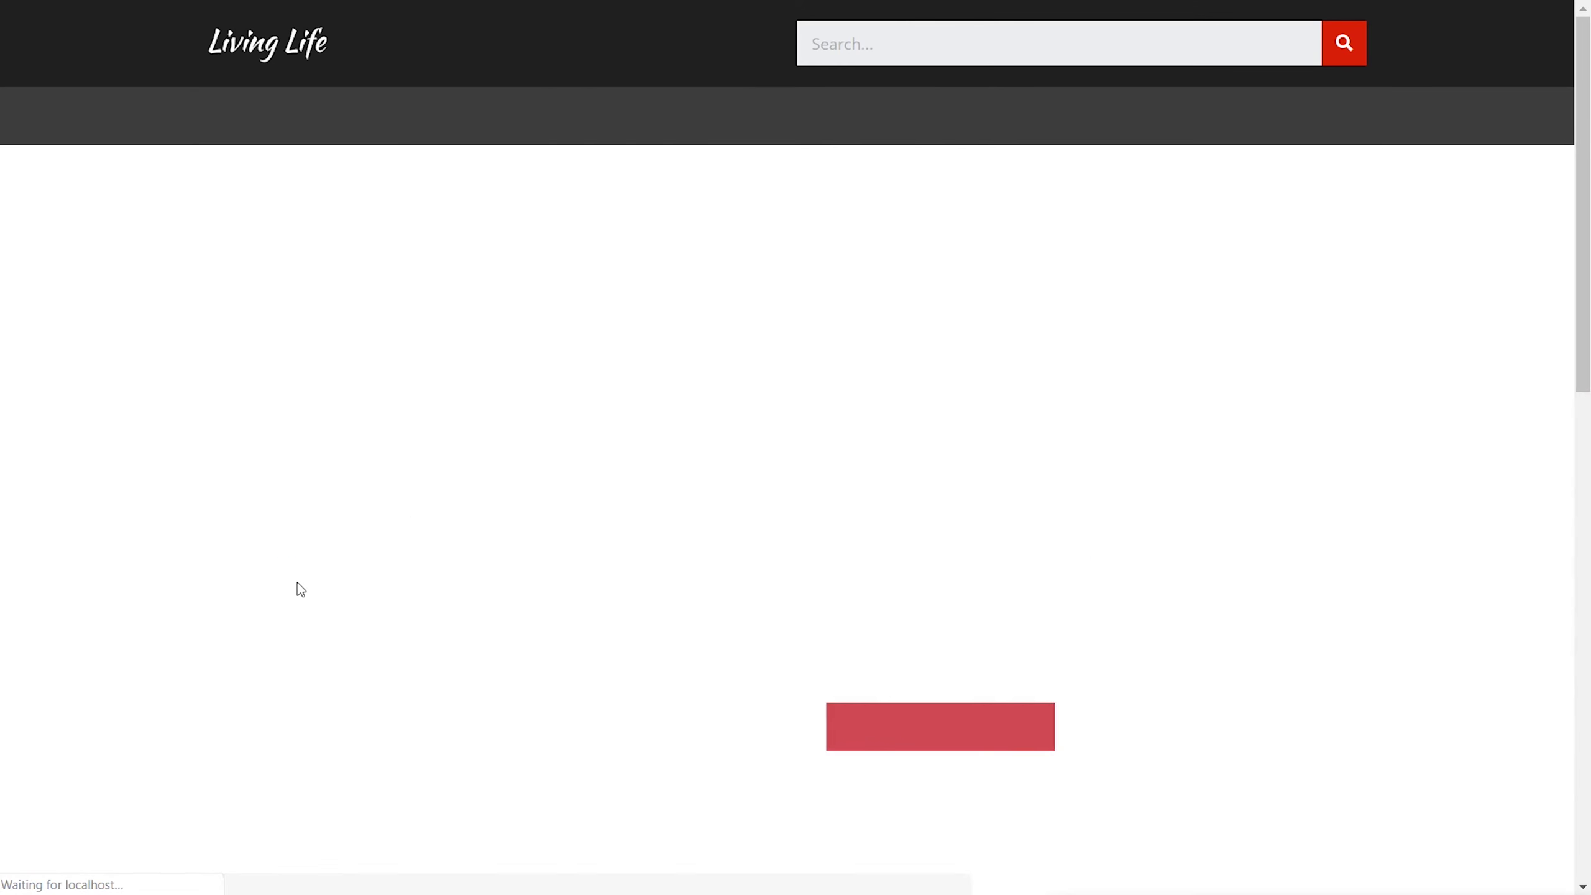
{"action": "scroll", "coordinate": [255, 583], "scroll_direction": "down", "scroll_amount": 15}
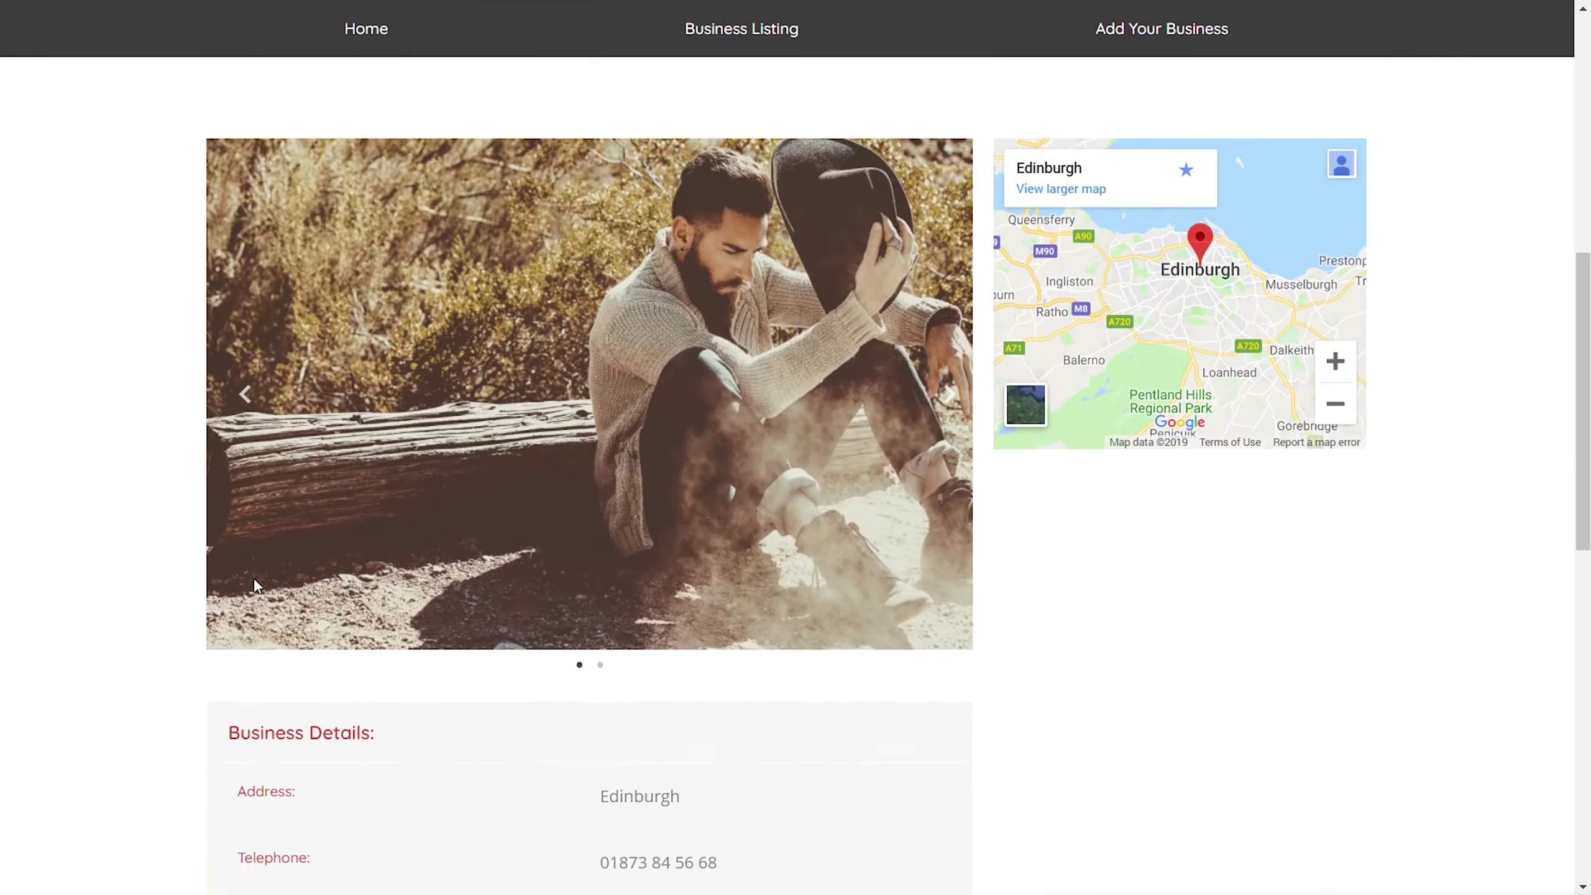
{"action": "scroll", "coordinate": [251, 590], "scroll_direction": "up", "scroll_amount": 10}
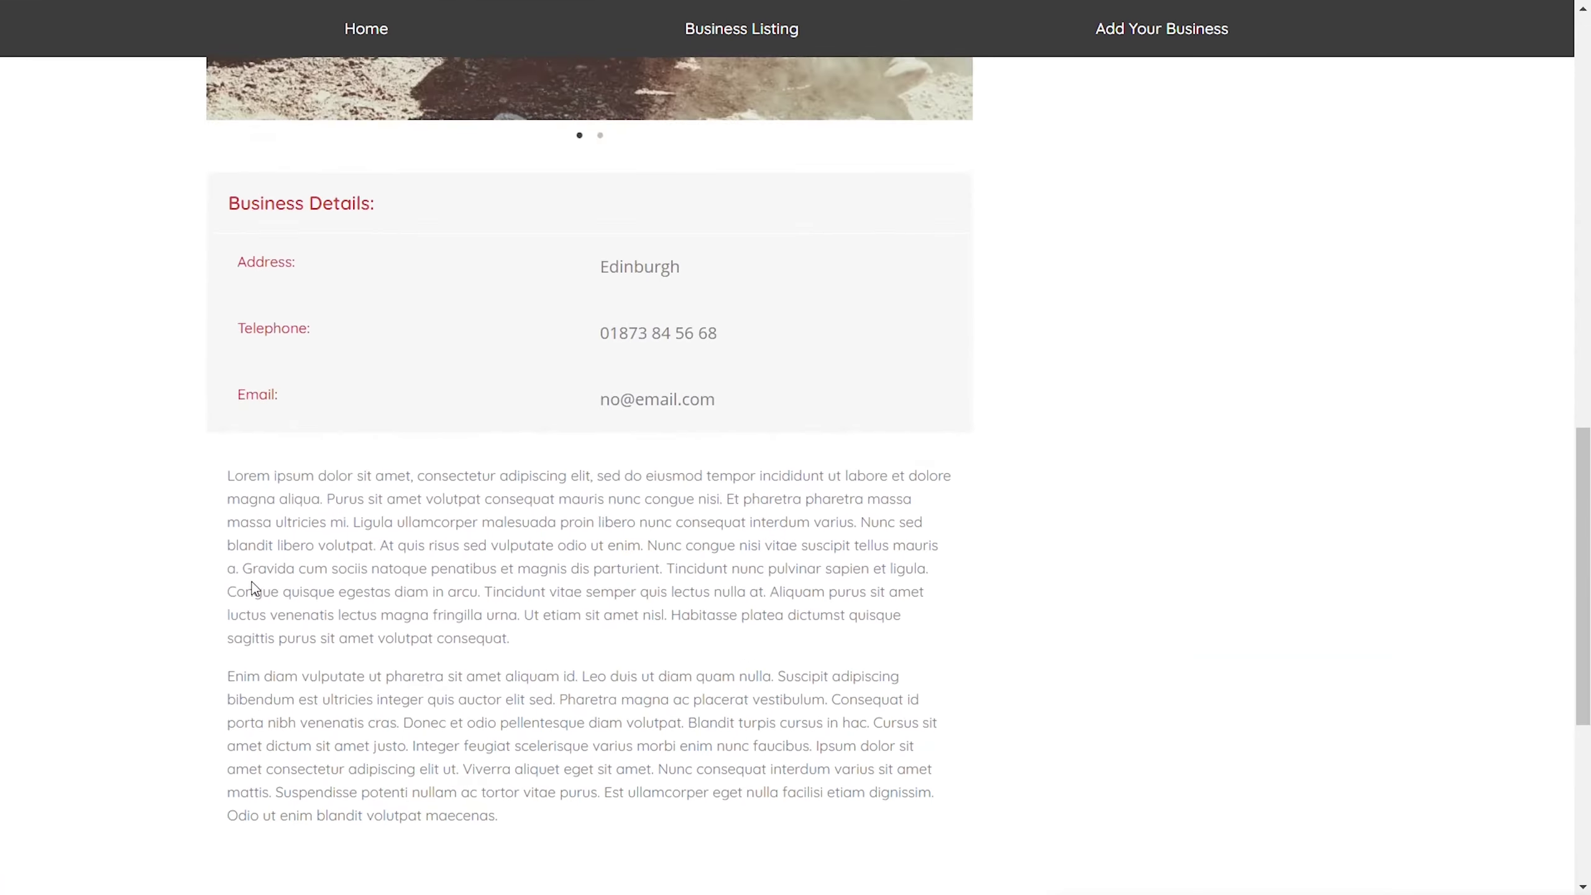
{"action": "scroll", "coordinate": [245, 589], "scroll_direction": "up", "scroll_amount": 8}
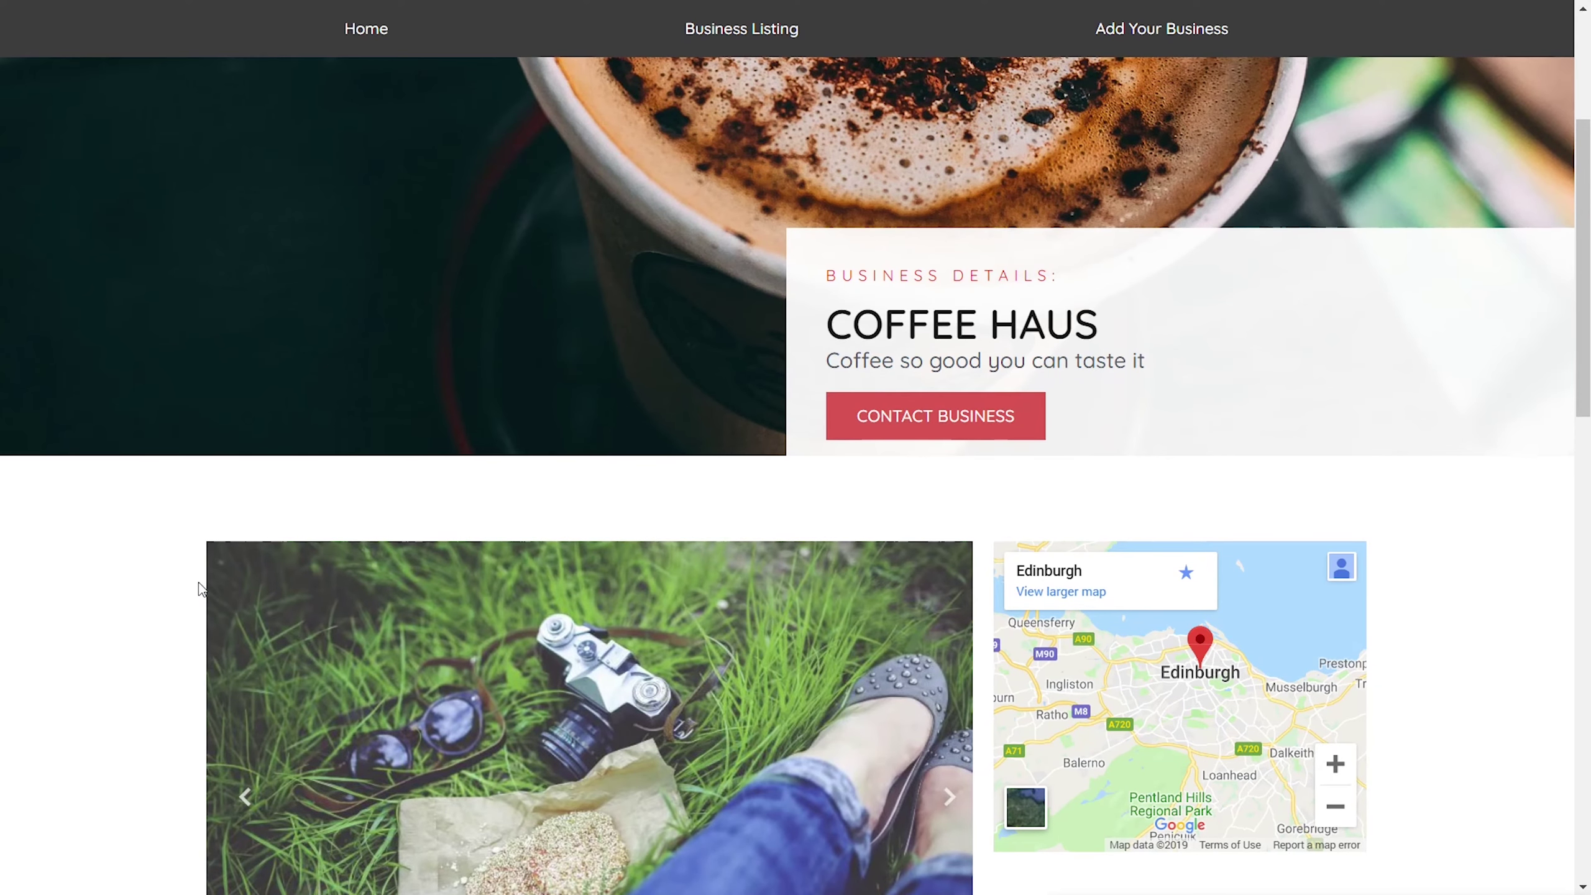
{"action": "scroll", "coordinate": [343, 556], "scroll_direction": "up", "scroll_amount": 5}
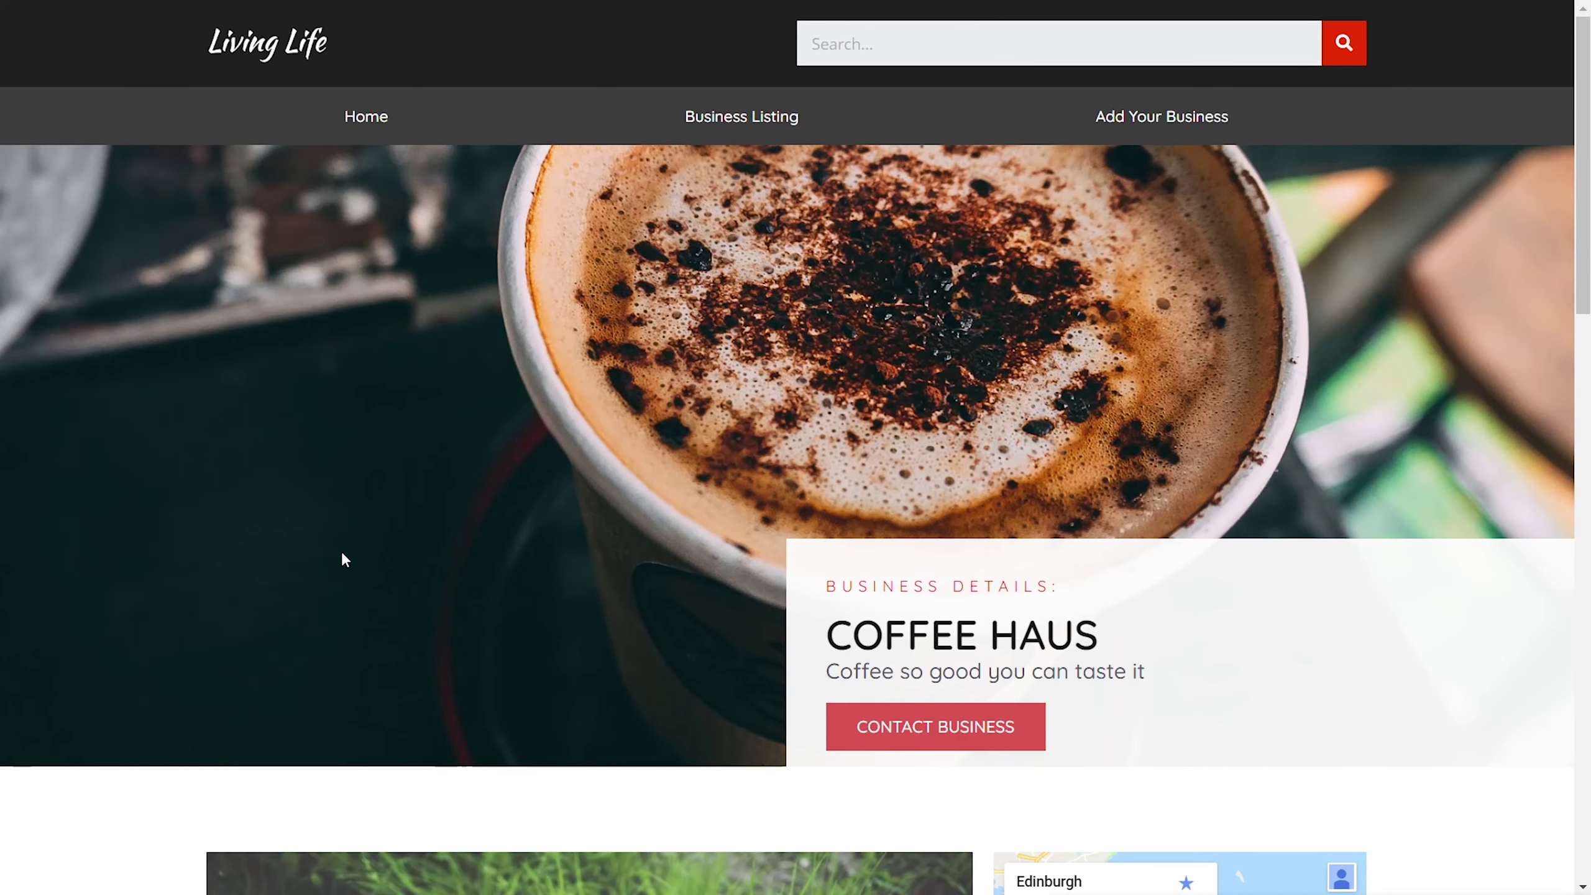
{"action": "scroll", "coordinate": [343, 557], "scroll_direction": "down", "scroll_amount": 5}
{"action": "scroll", "coordinate": [343, 557], "scroll_direction": "up", "scroll_amount": 5}
{"action": "left_click", "coordinate": [757, 114]}
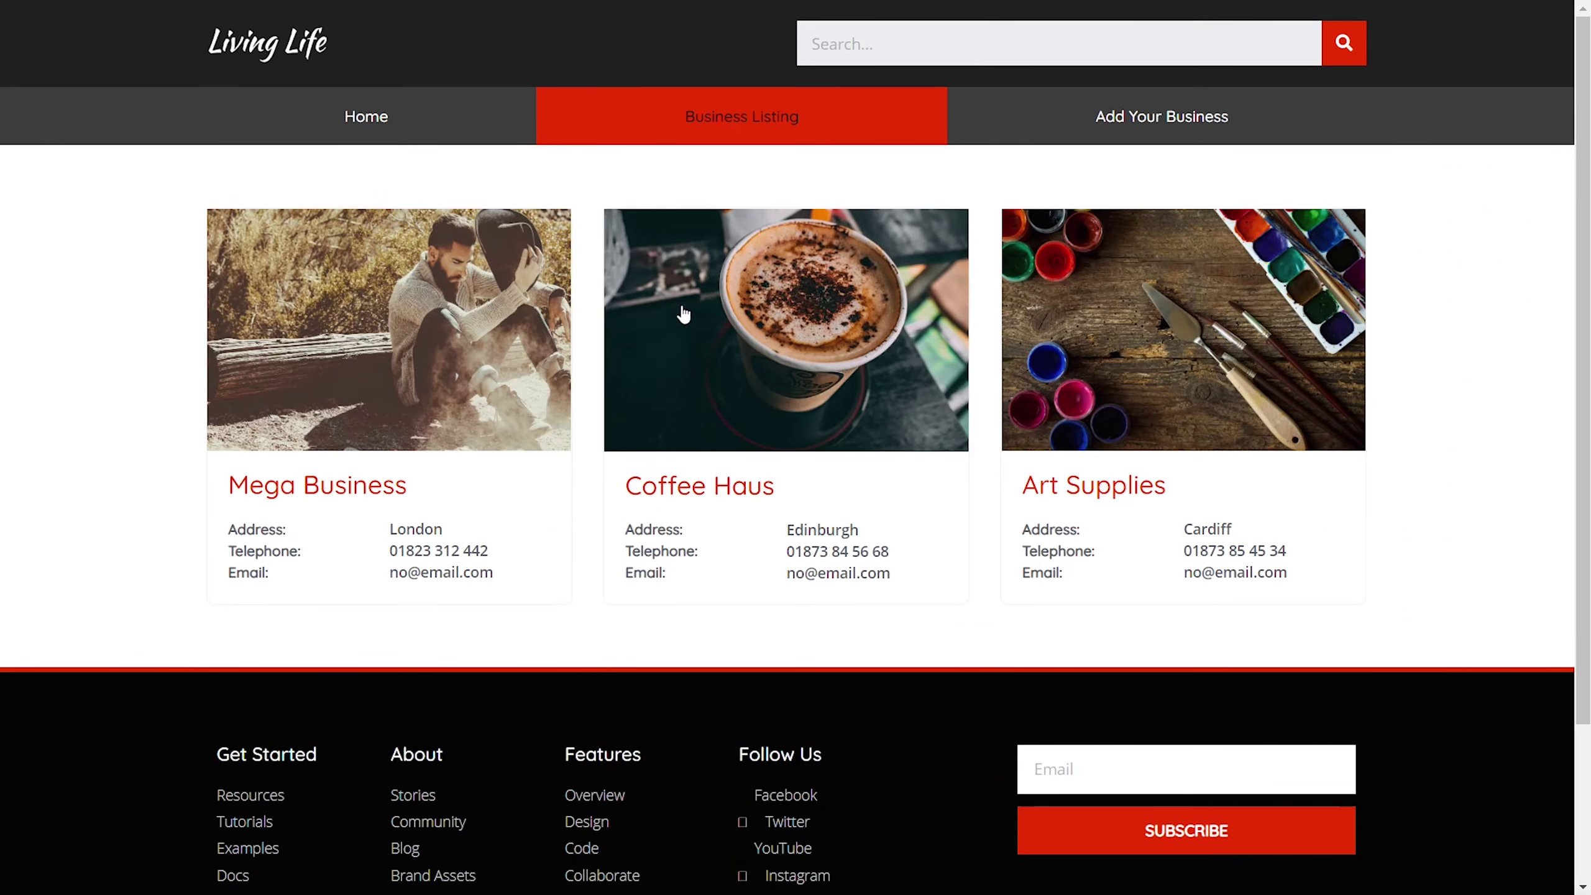
{"action": "left_click", "coordinate": [415, 345]}
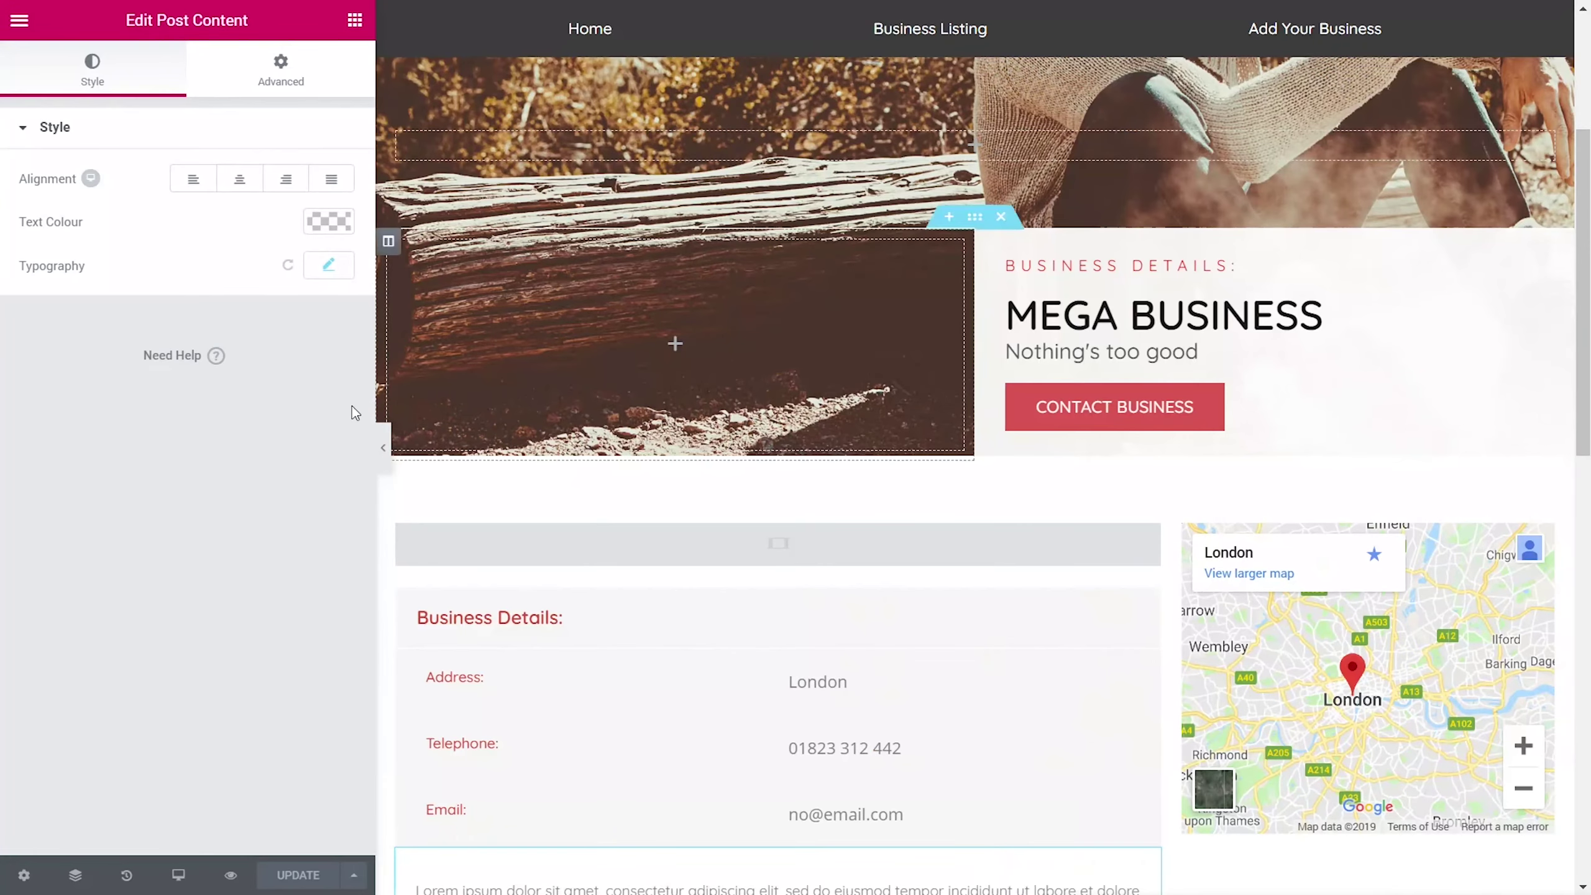
Step: Exit the template editor to the WordPress dashboard and open the FacetWP settings
{"action": "left_click", "coordinate": [21, 20]}
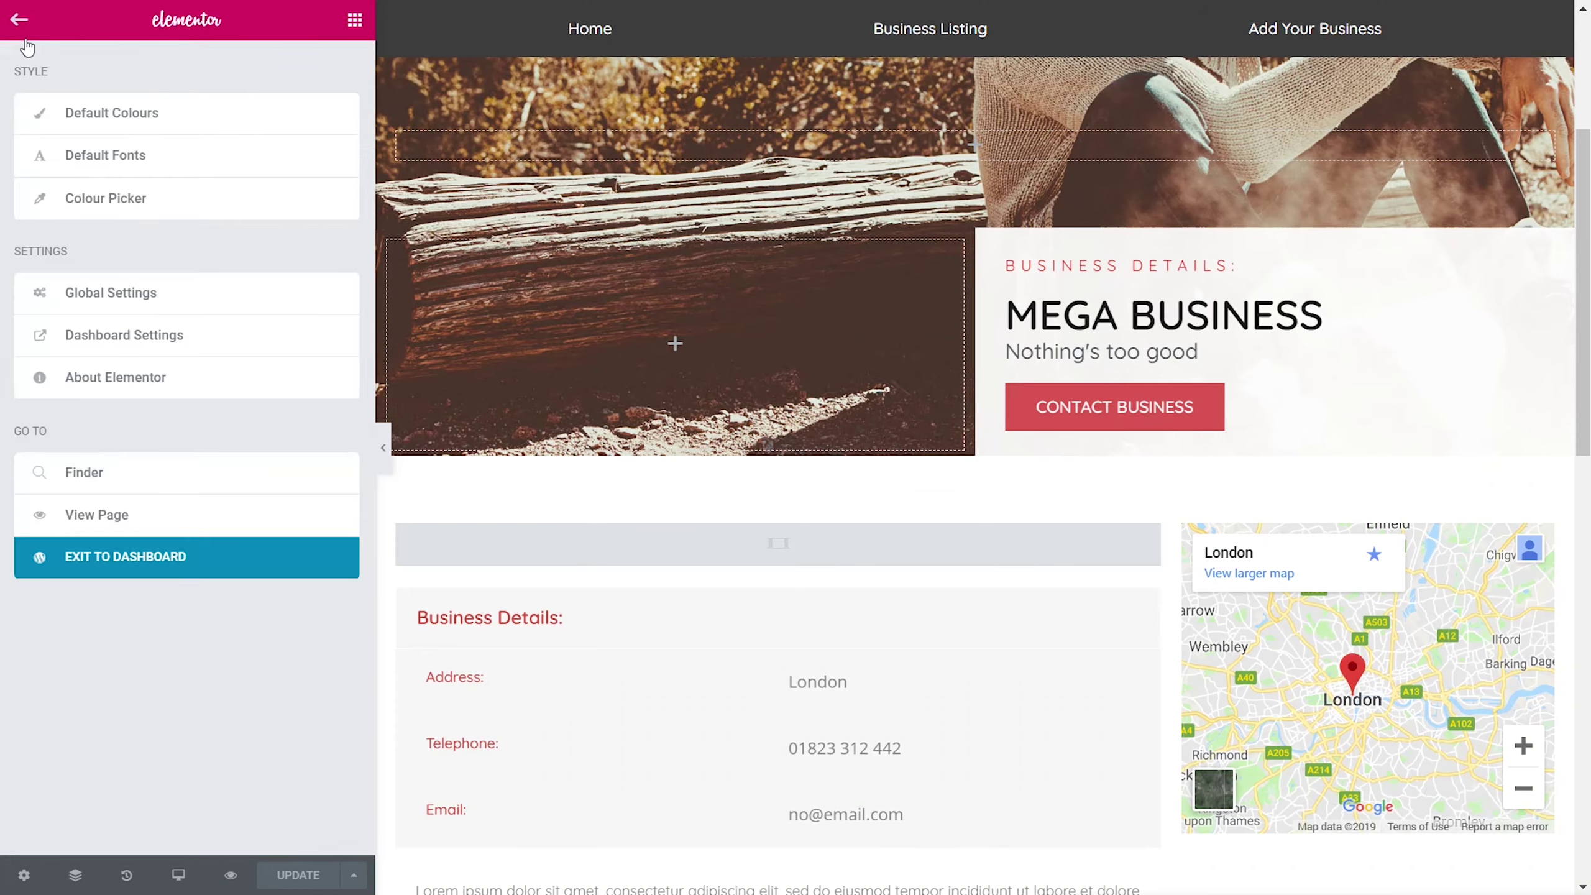
{"action": "left_click", "coordinate": [168, 561]}
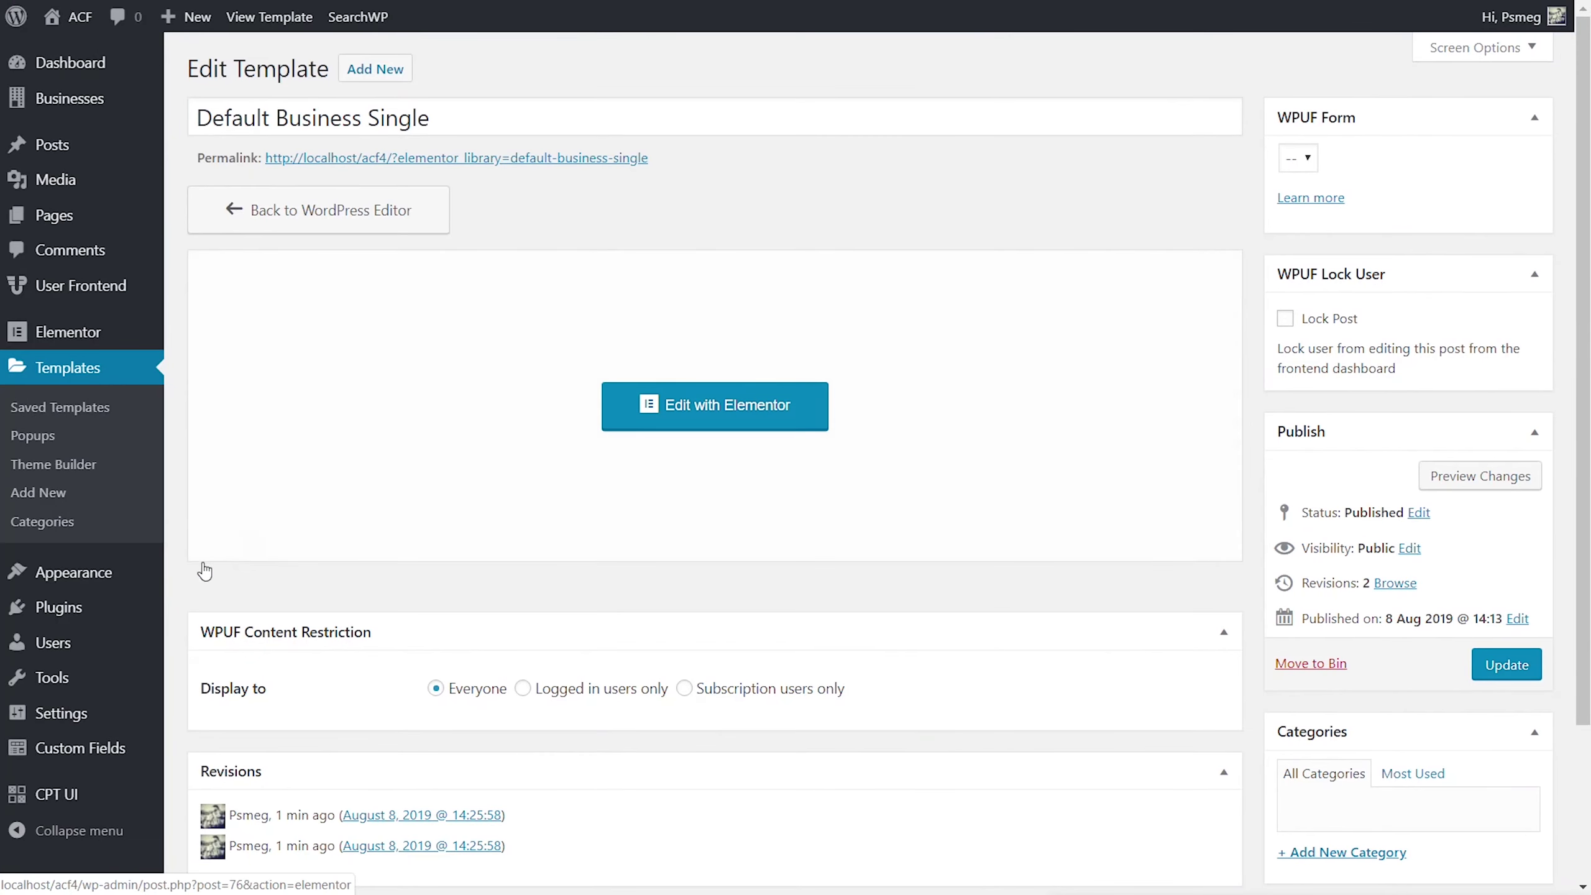
{"action": "mouse_move", "coordinate": [75, 715]}
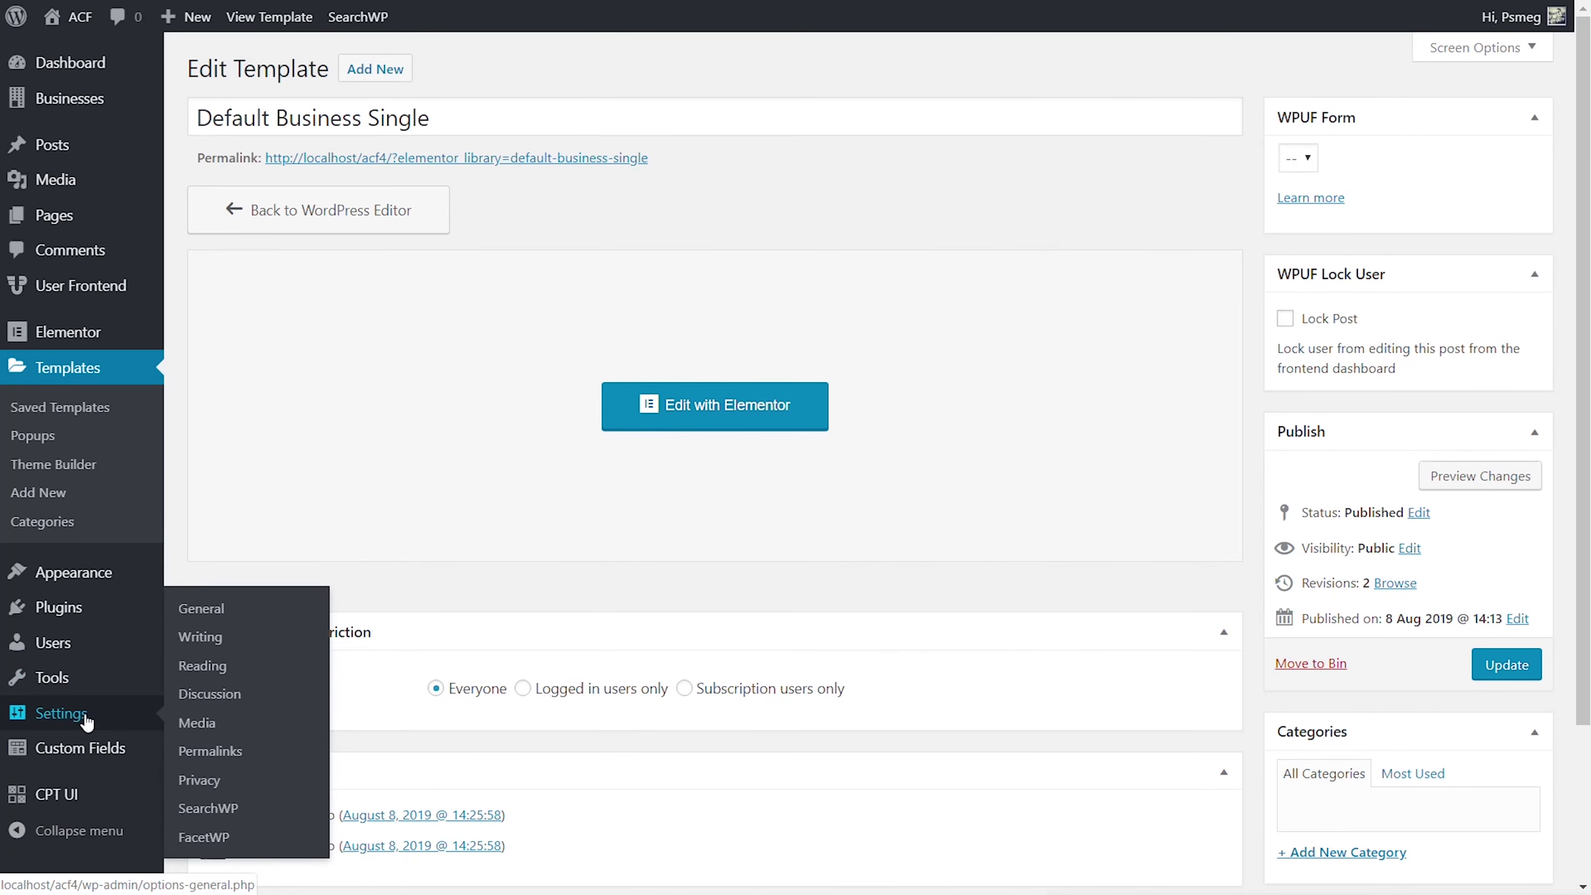
{"action": "left_click", "coordinate": [214, 844]}
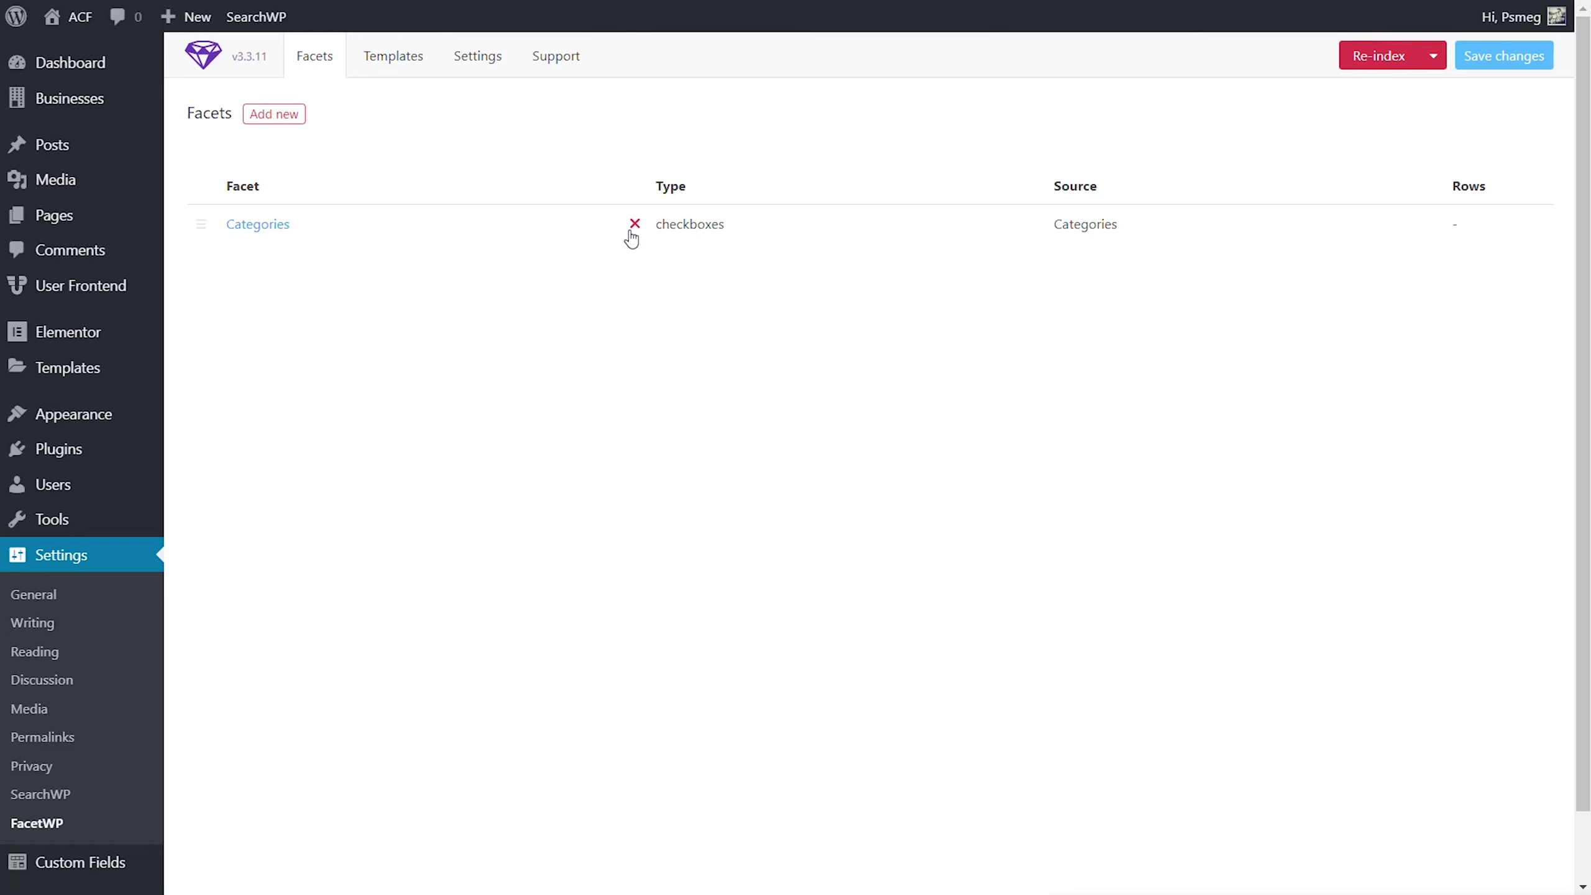
Step: Delete the Categories facet and save the changes to the Business Location facet
{"action": "left_click", "coordinate": [631, 234]}
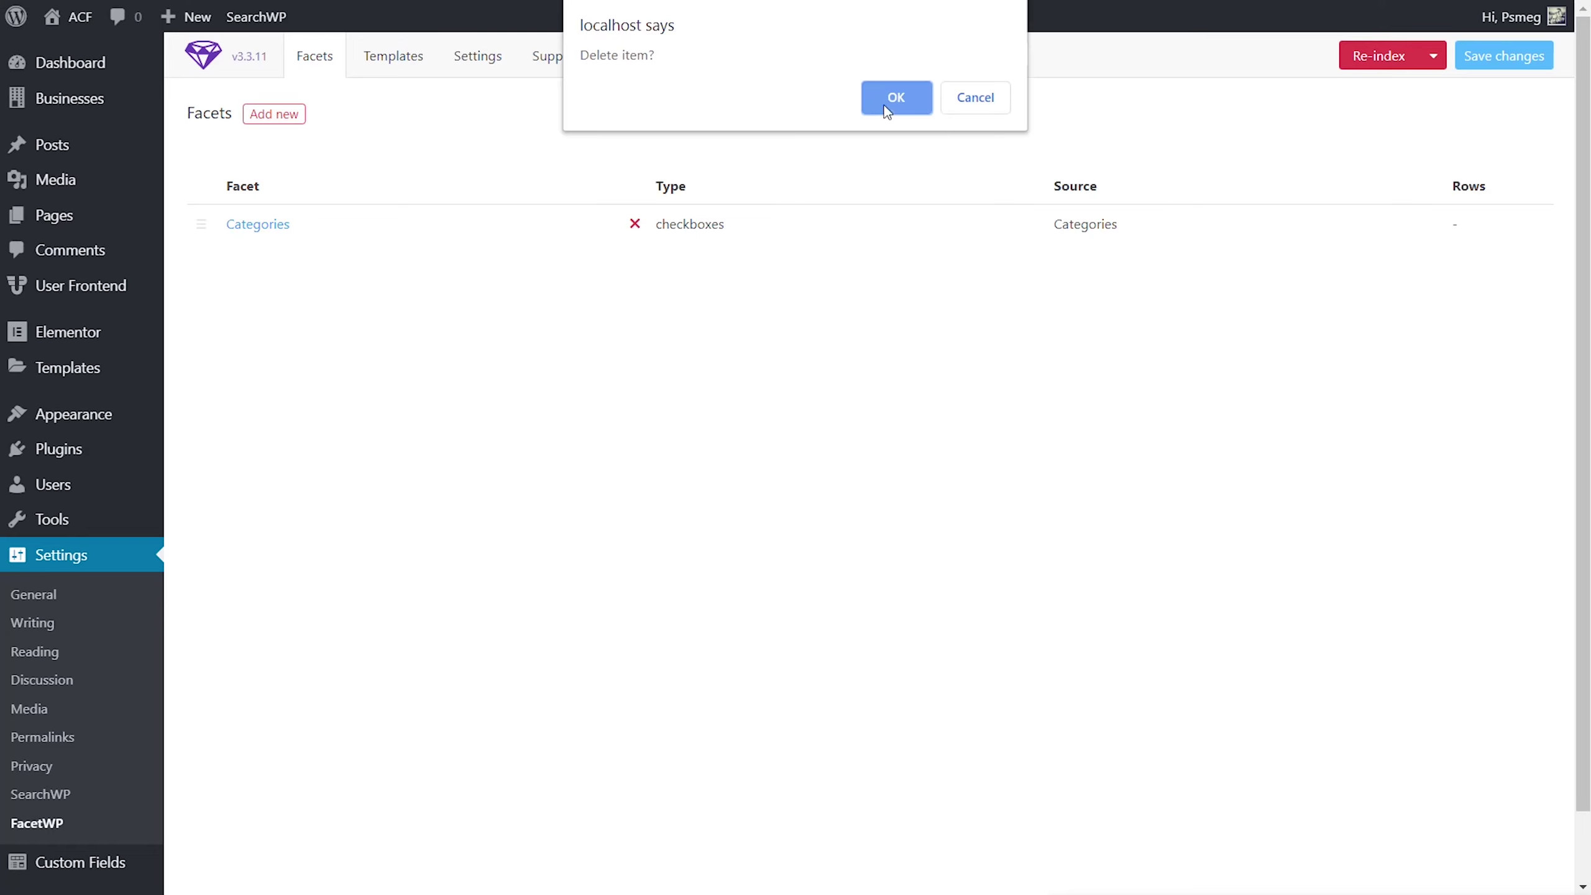
{"action": "left_click", "coordinate": [896, 81]}
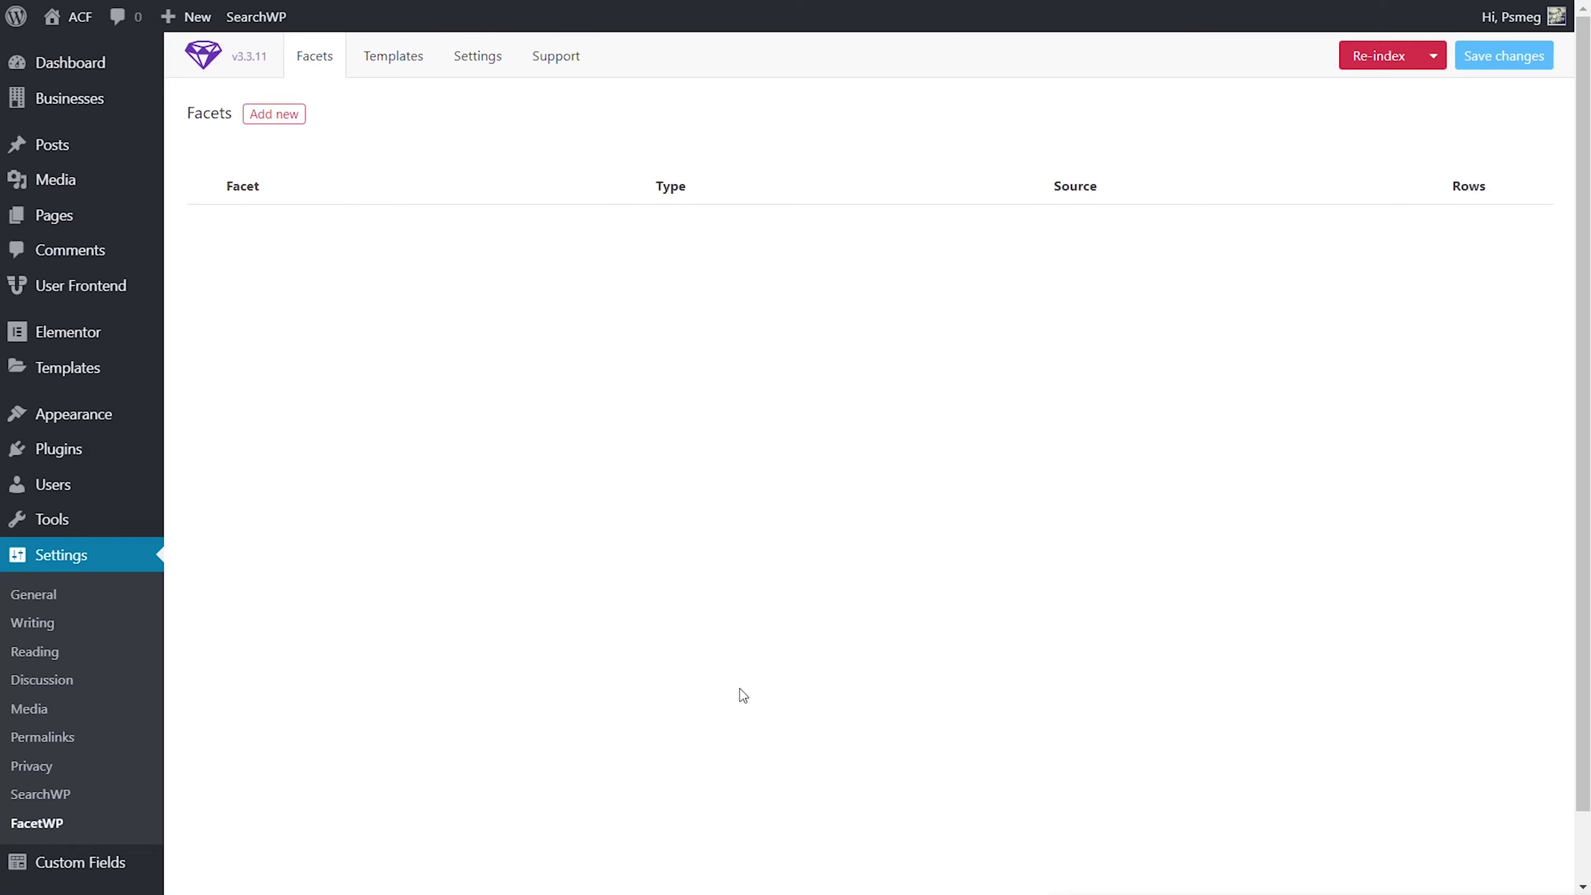
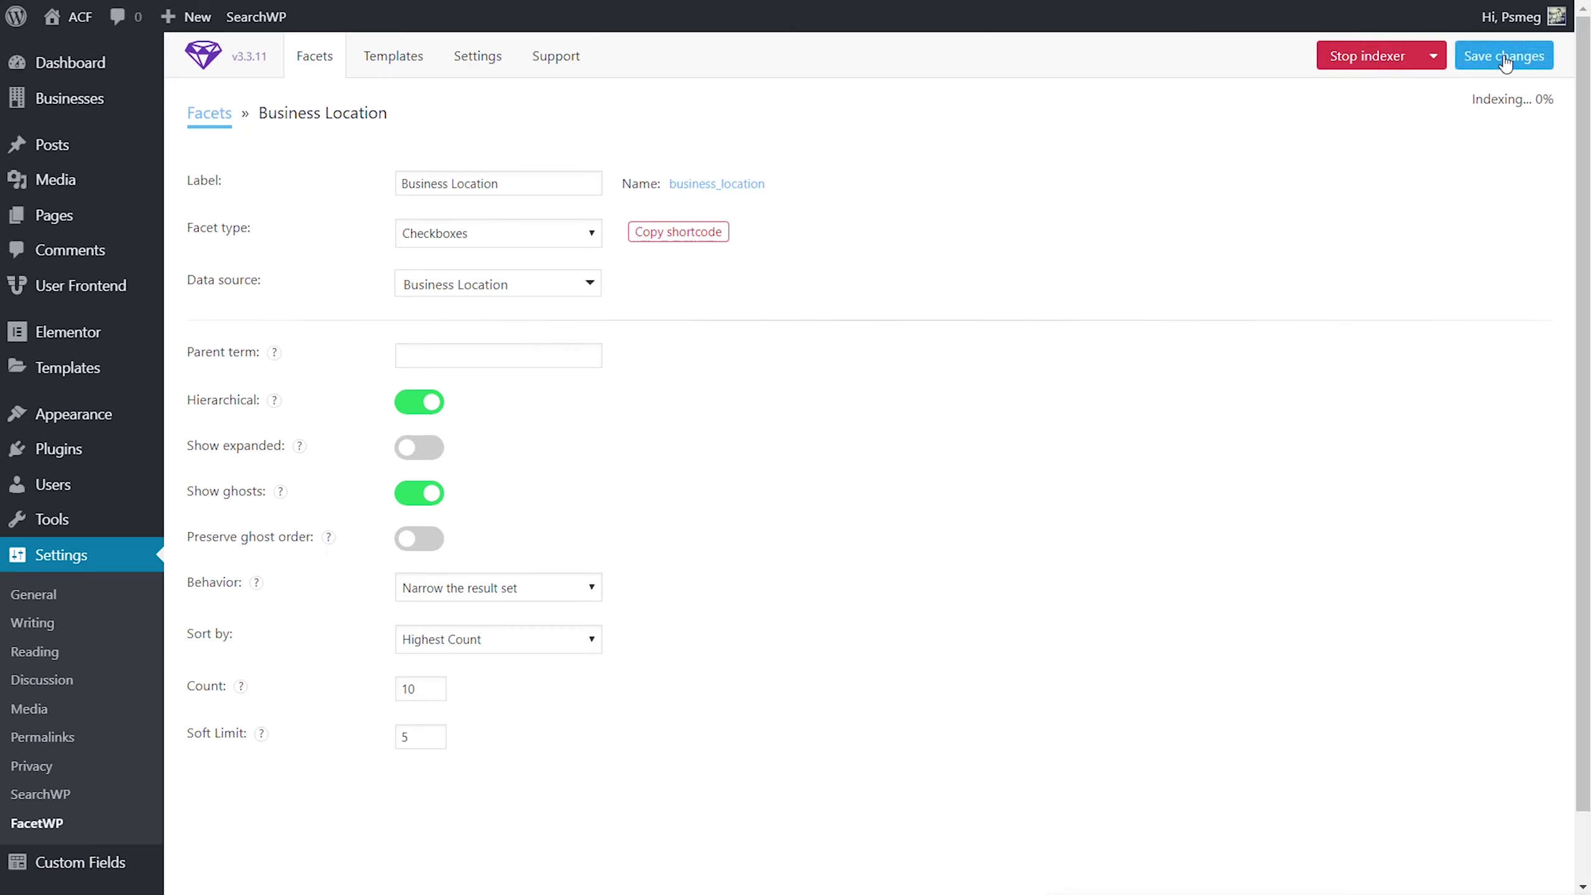
{"action": "left_click", "coordinate": [1506, 63]}
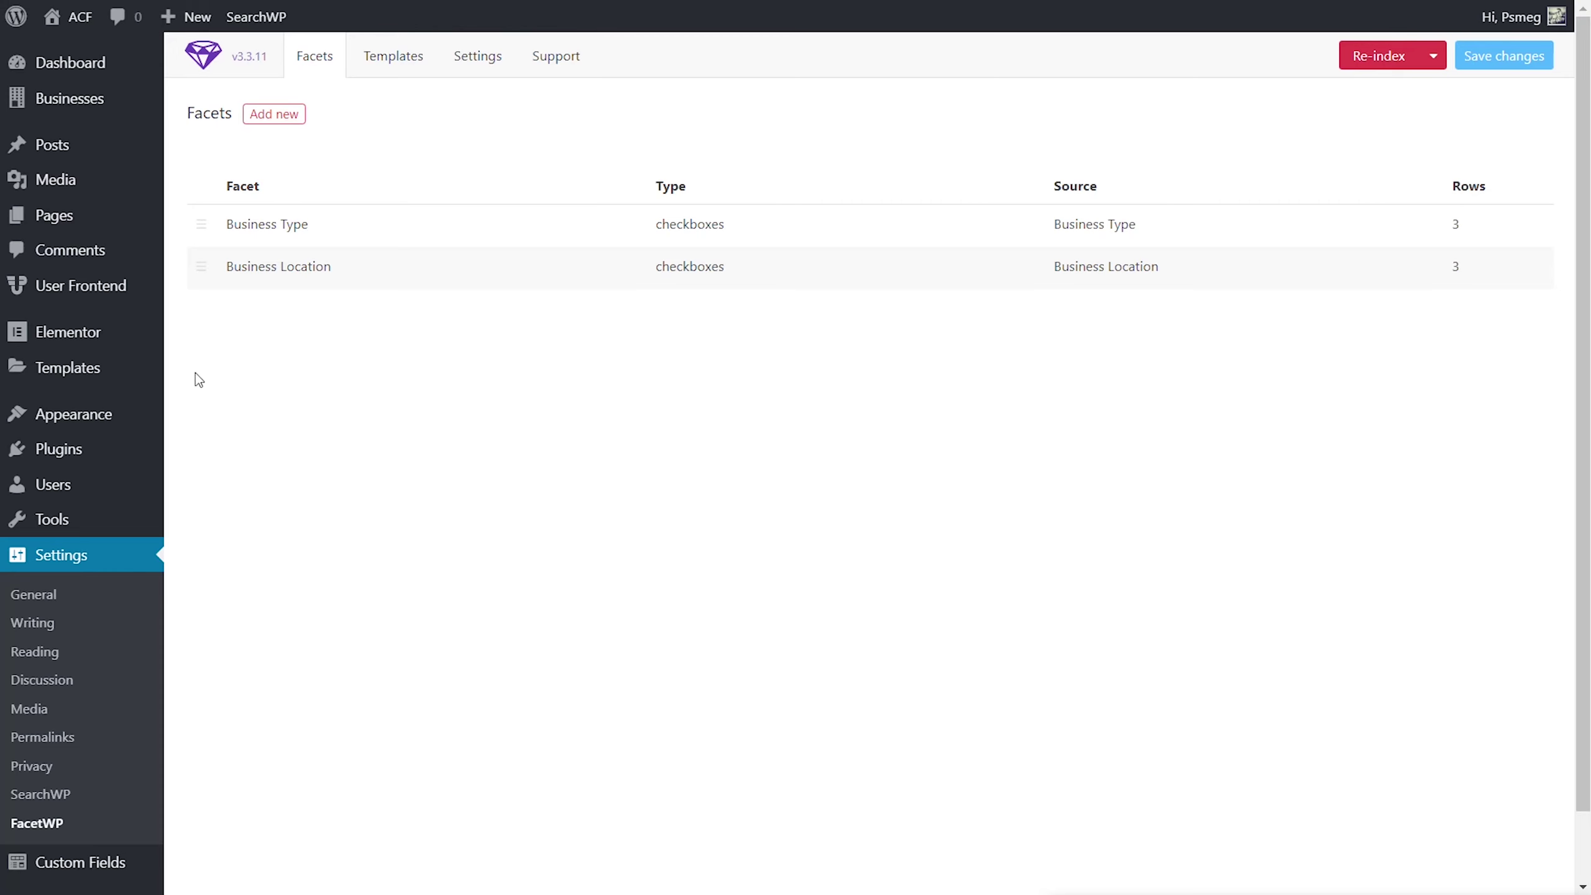
Step: Create a saved template of type Section named Filter Section, and dismiss the block library
{"action": "mouse_move", "coordinate": [126, 380]}
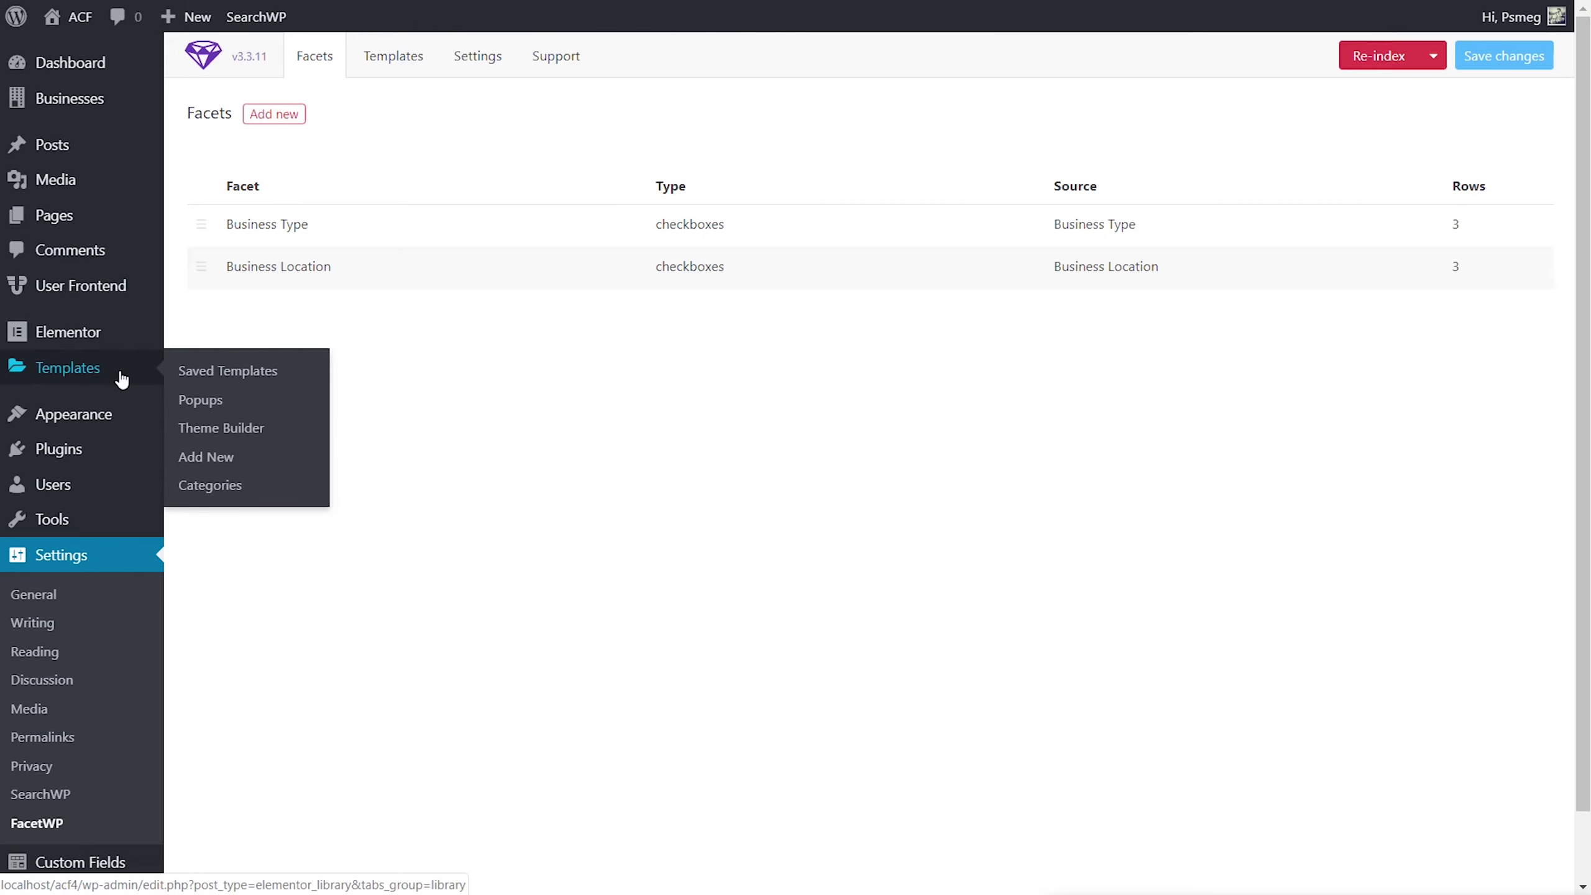
{"action": "left_click", "coordinate": [229, 377]}
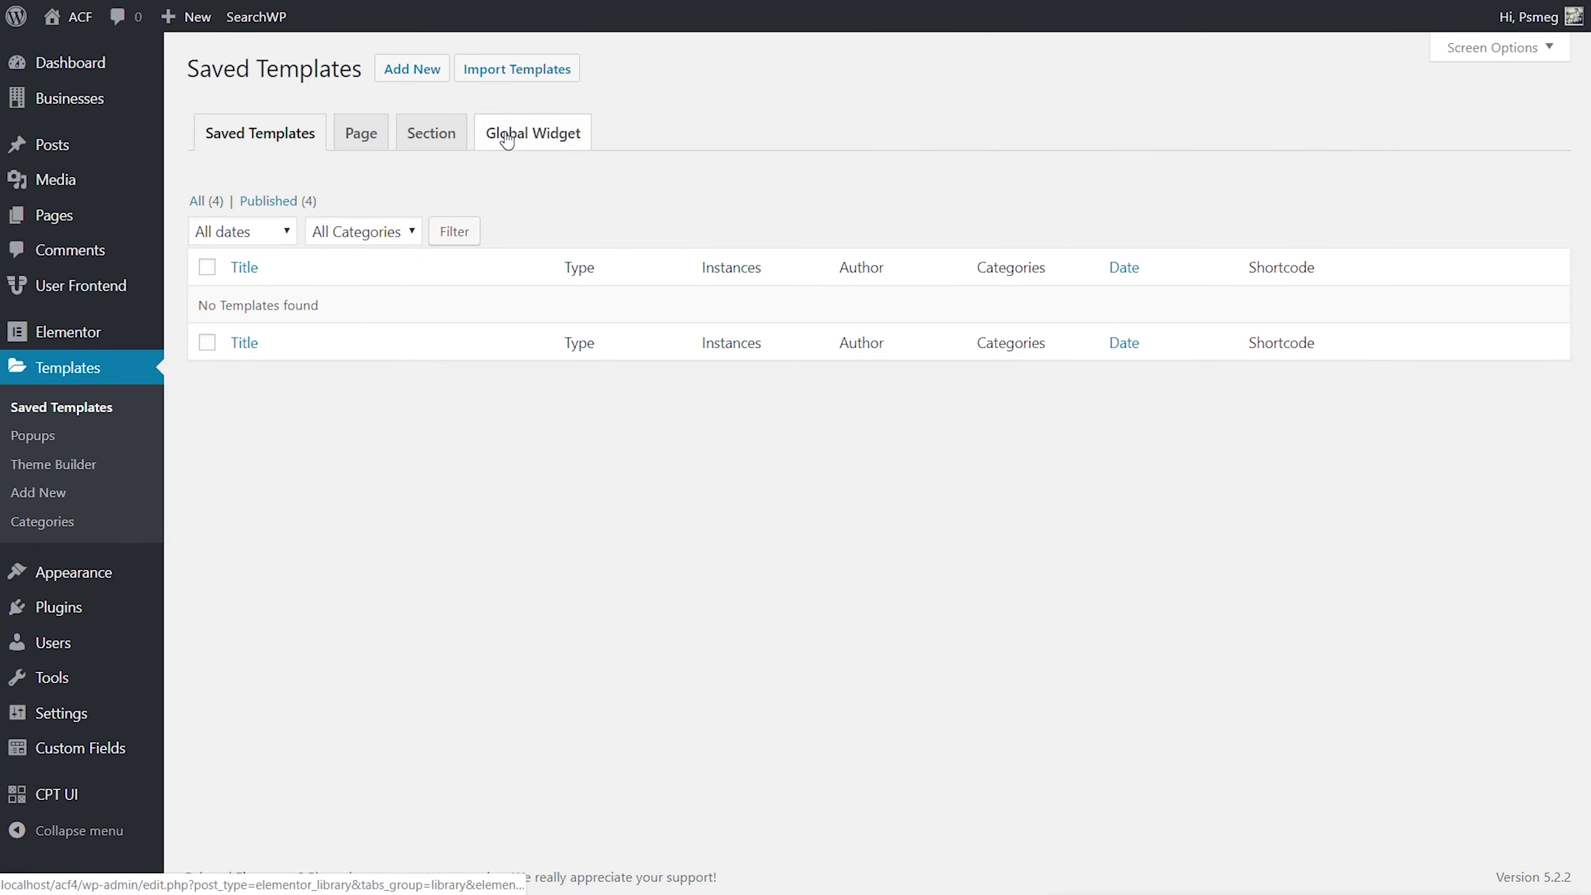
{"action": "left_click", "coordinate": [504, 134]}
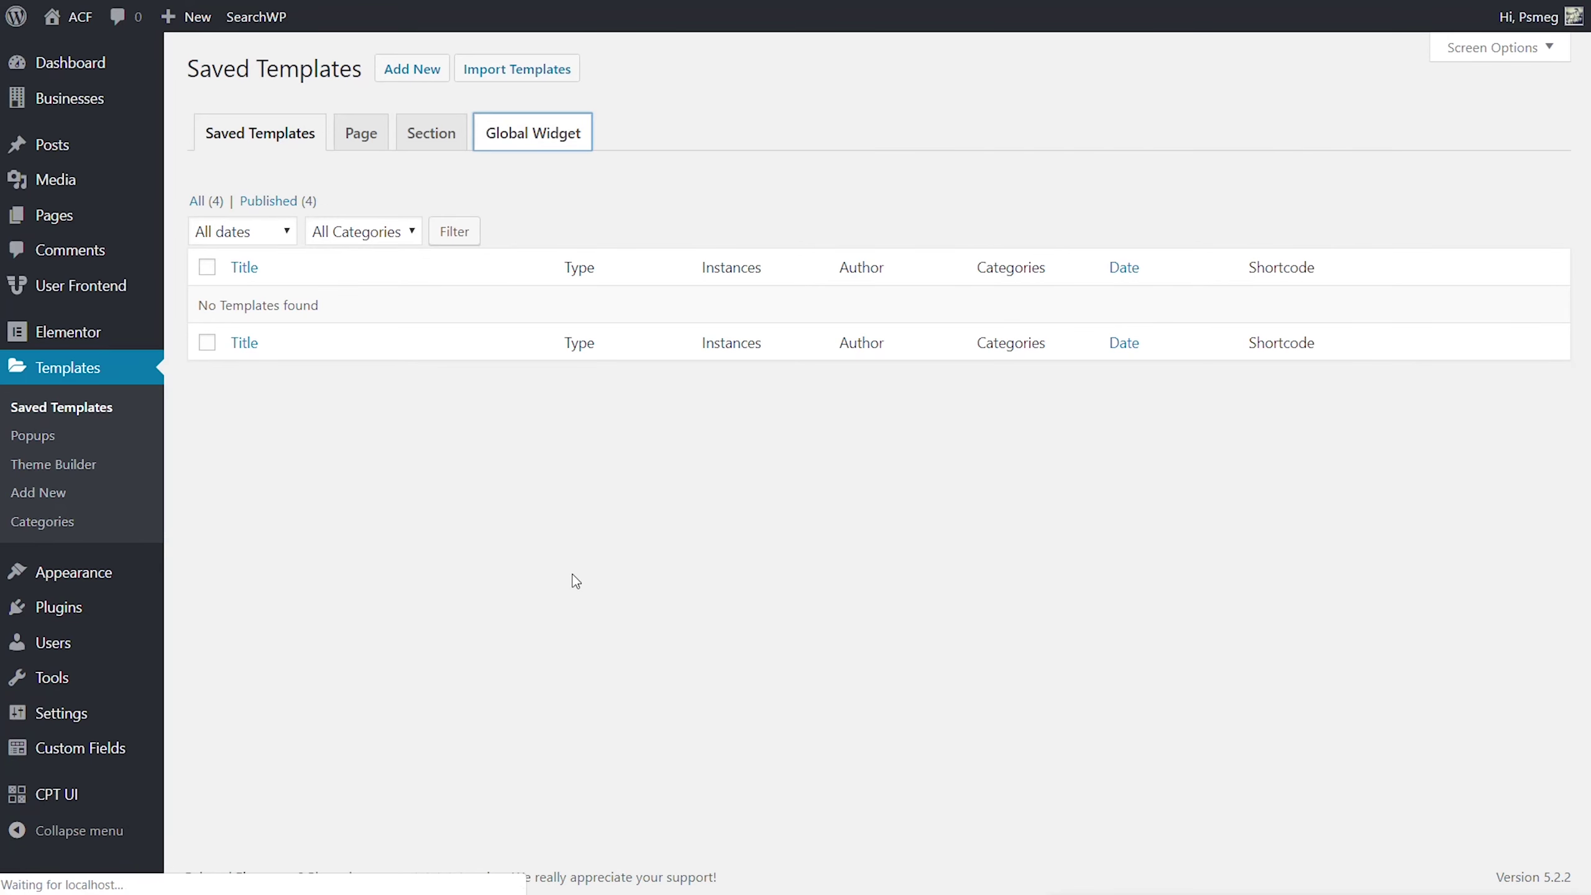
{"action": "left_click", "coordinate": [435, 69]}
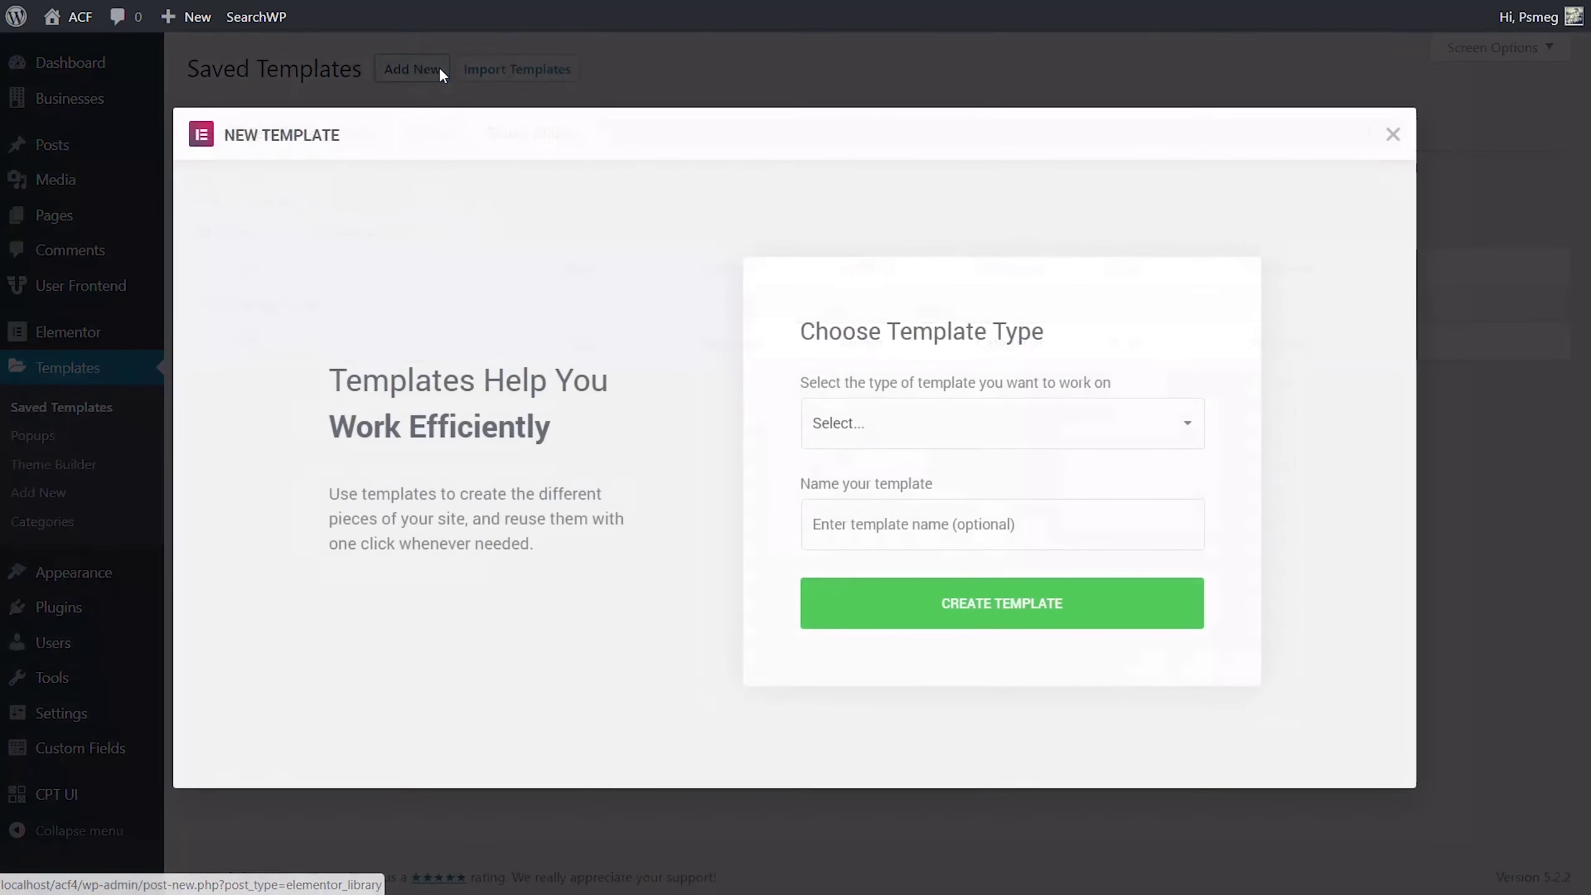
{"action": "left_click", "coordinate": [970, 427]}
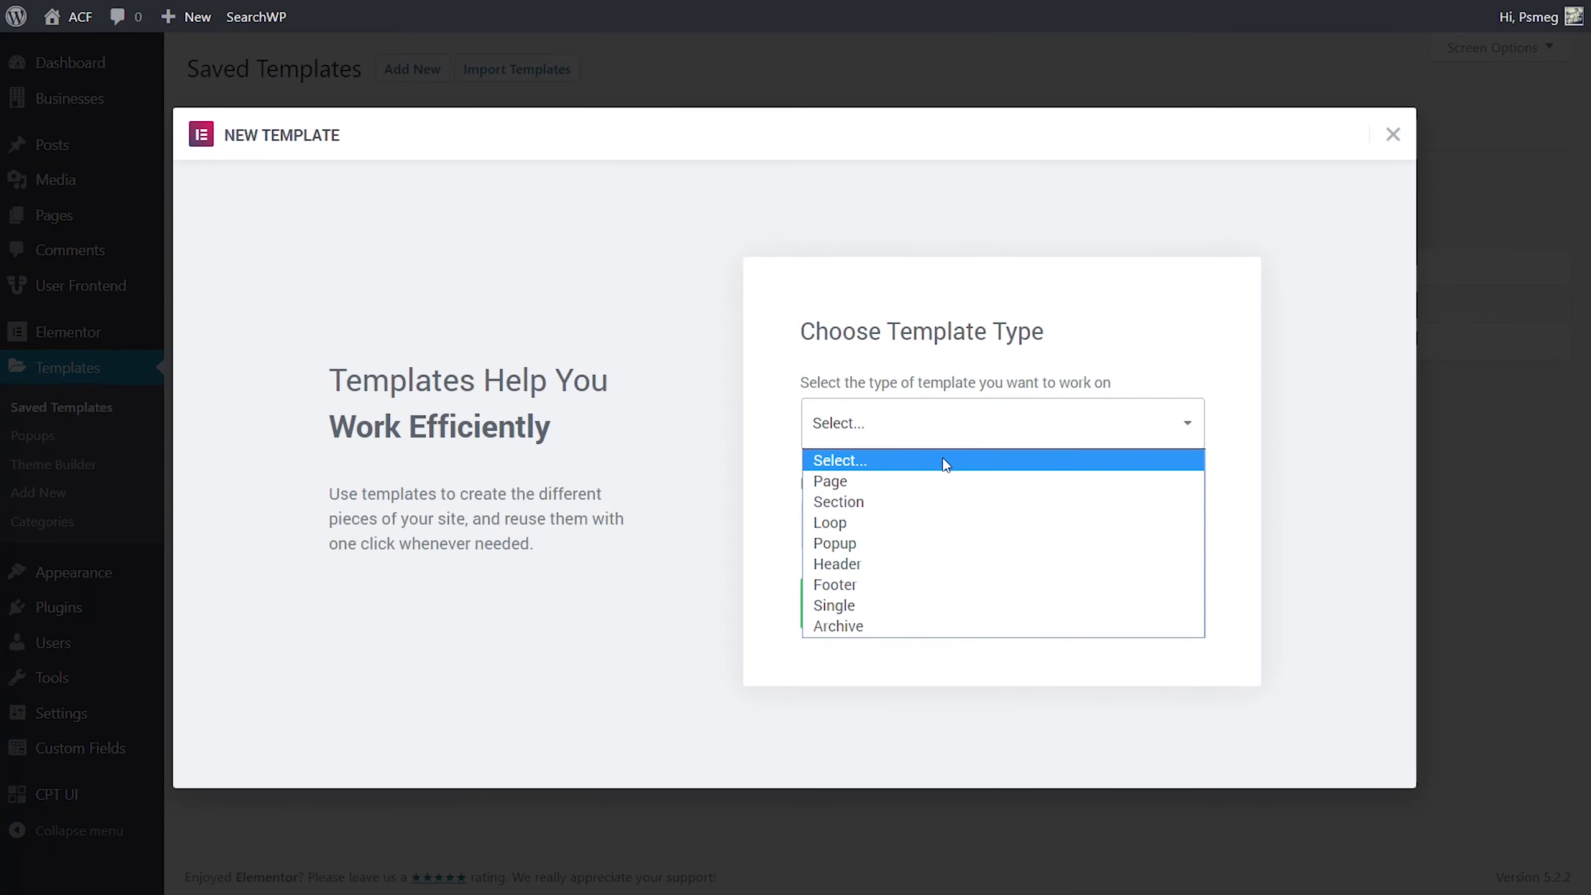
{"action": "left_click", "coordinate": [920, 502]}
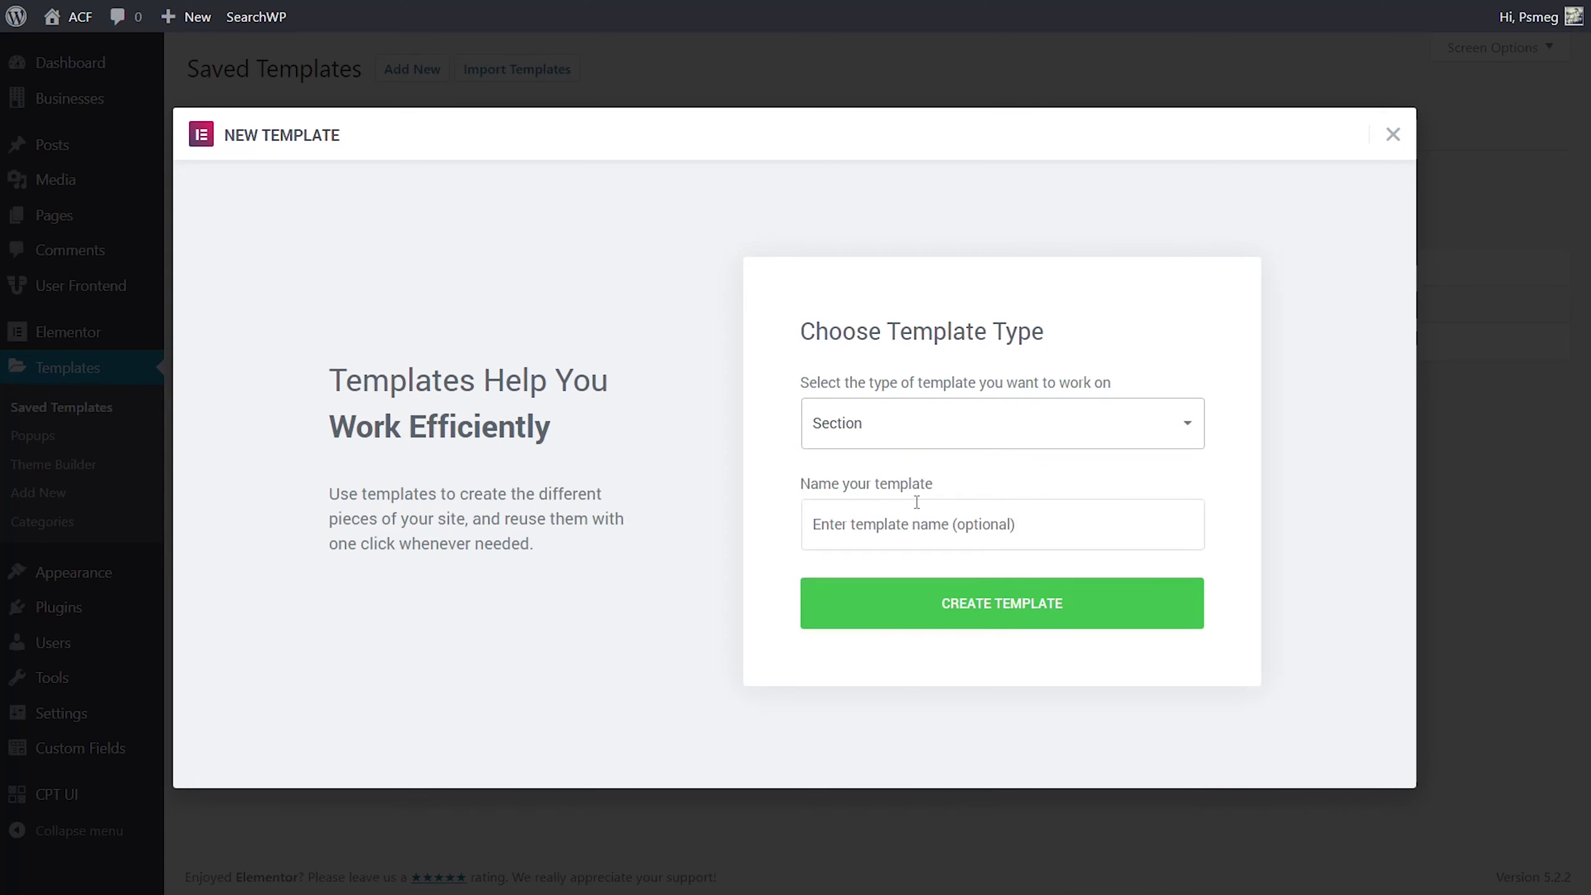
{"action": "left_click", "coordinate": [881, 527]}
{"action": "type", "text": "Filter Sectio"}
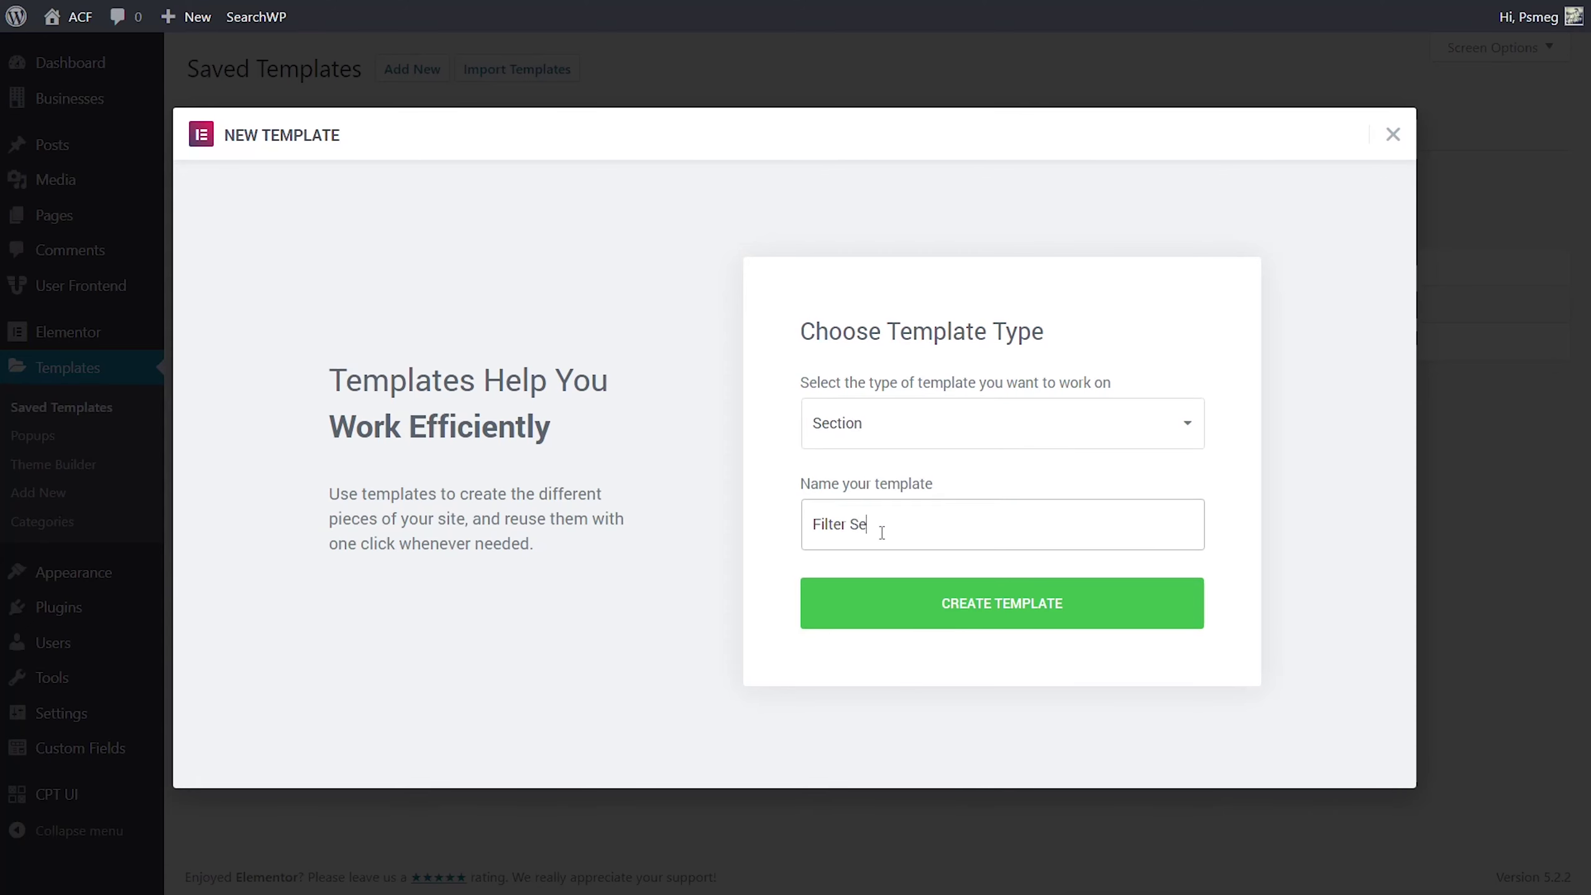
{"action": "type", "text": "n"}
{"action": "left_click", "coordinate": [982, 617]}
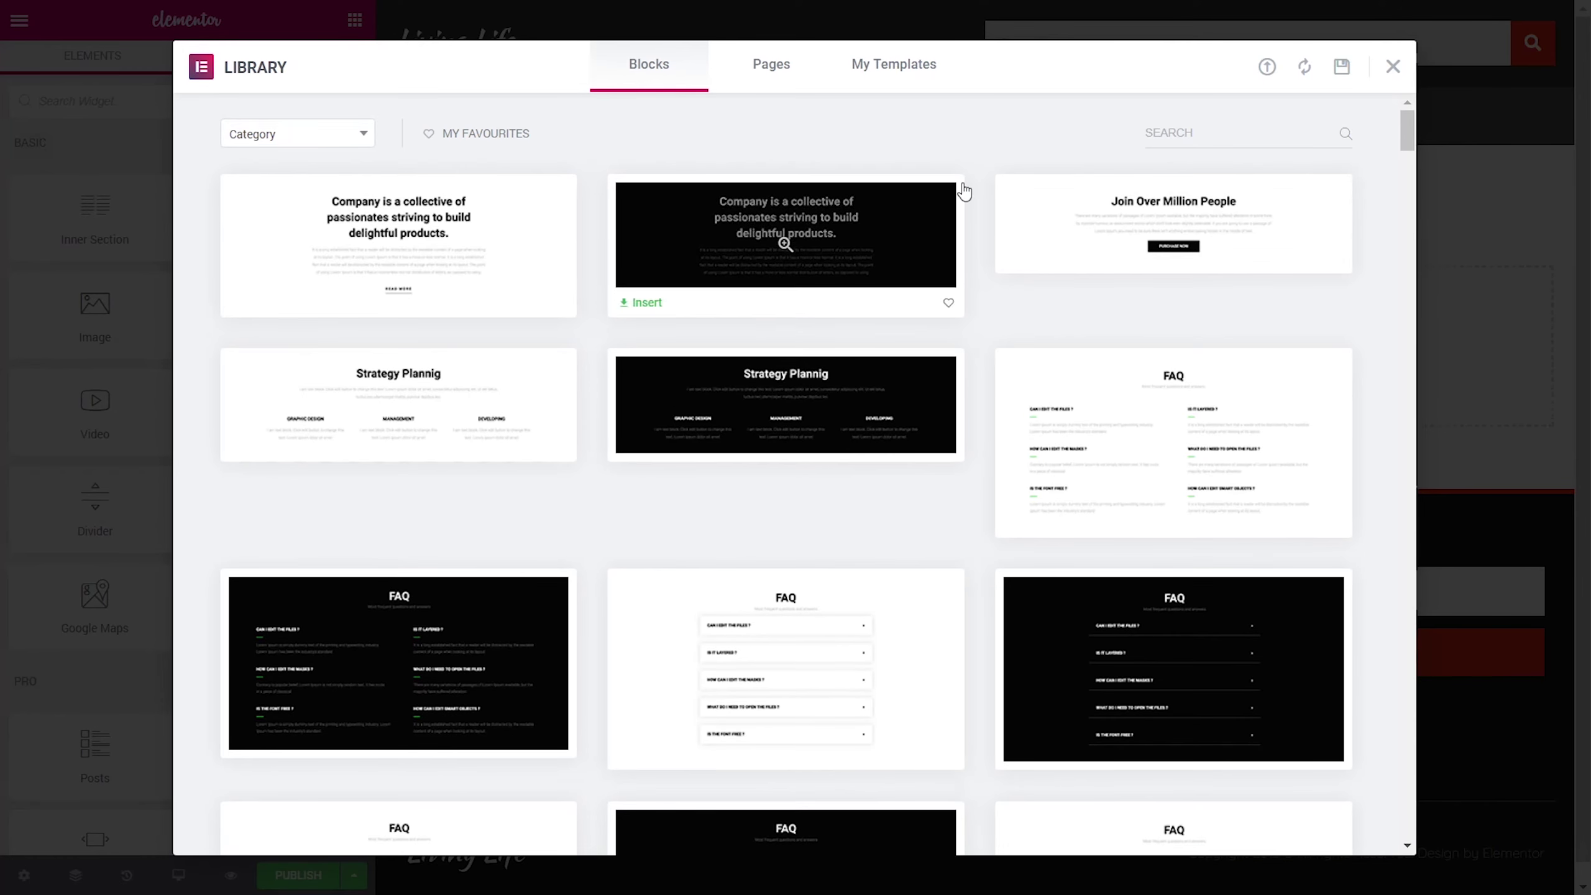
{"action": "left_click", "coordinate": [1392, 68]}
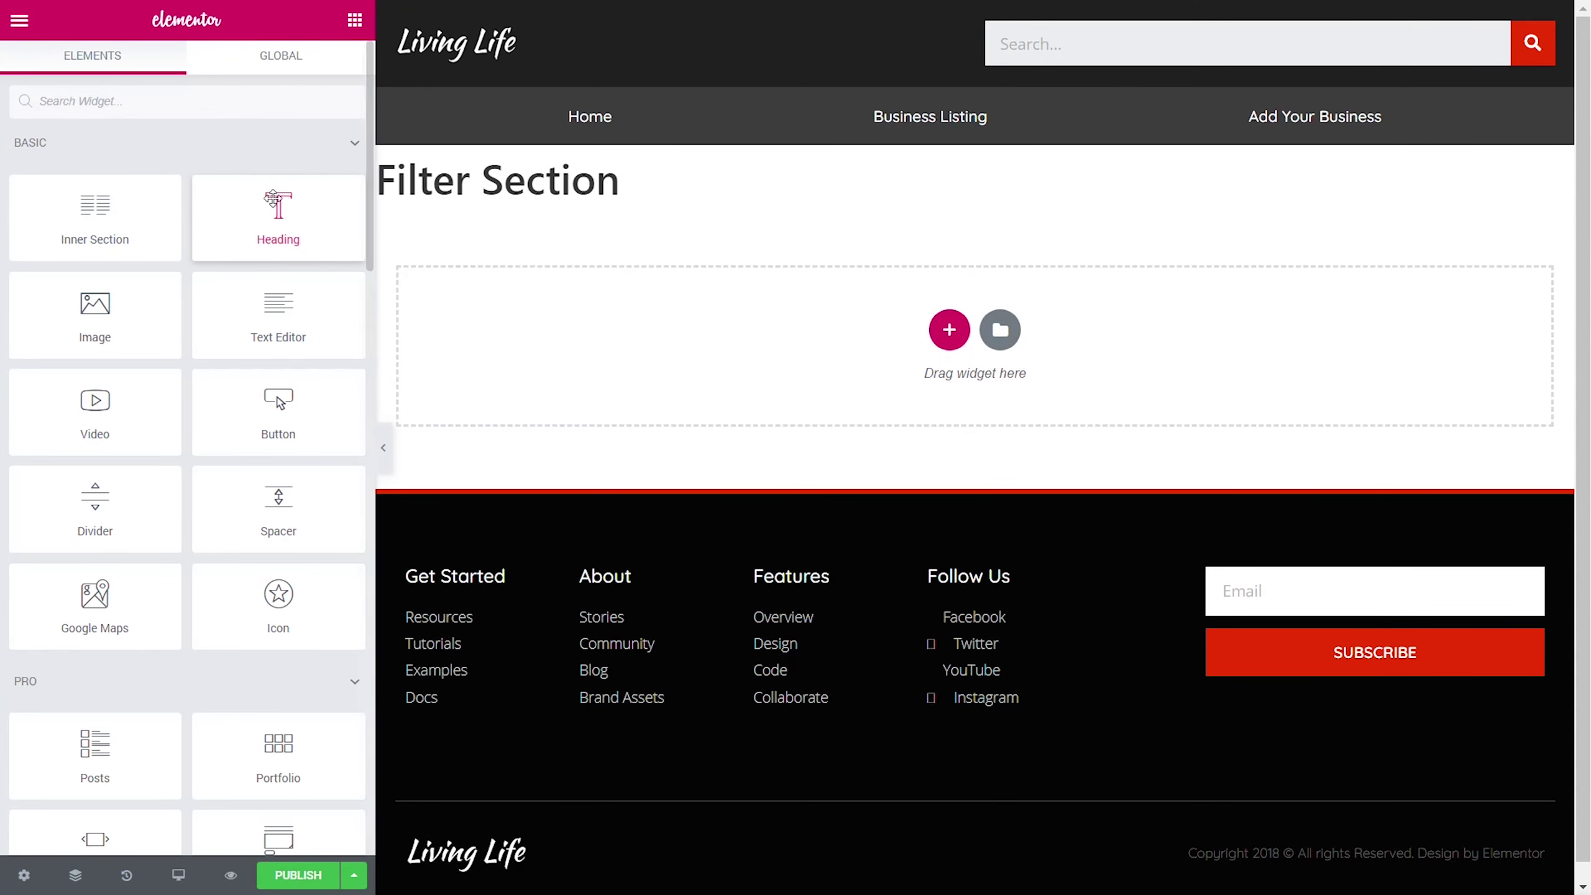
Step: Add a two-column inner section to the template and place a Shortcode widget in its first column
{"action": "left_click_drag", "start_coordinate": [111, 215], "coordinate": [627, 326]}
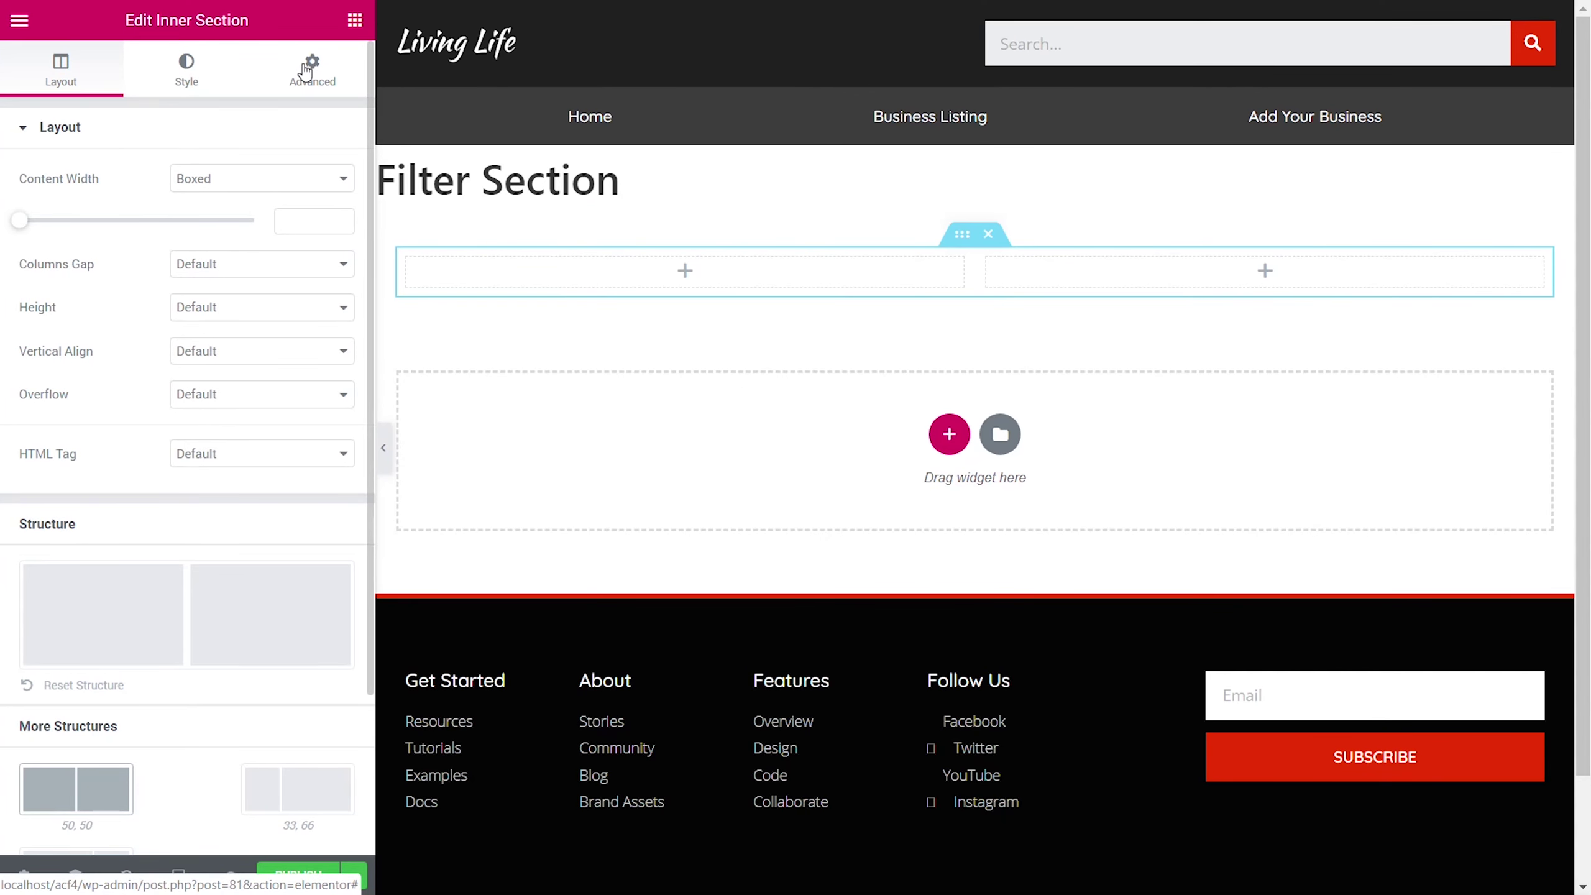
{"action": "left_click", "coordinate": [355, 20]}
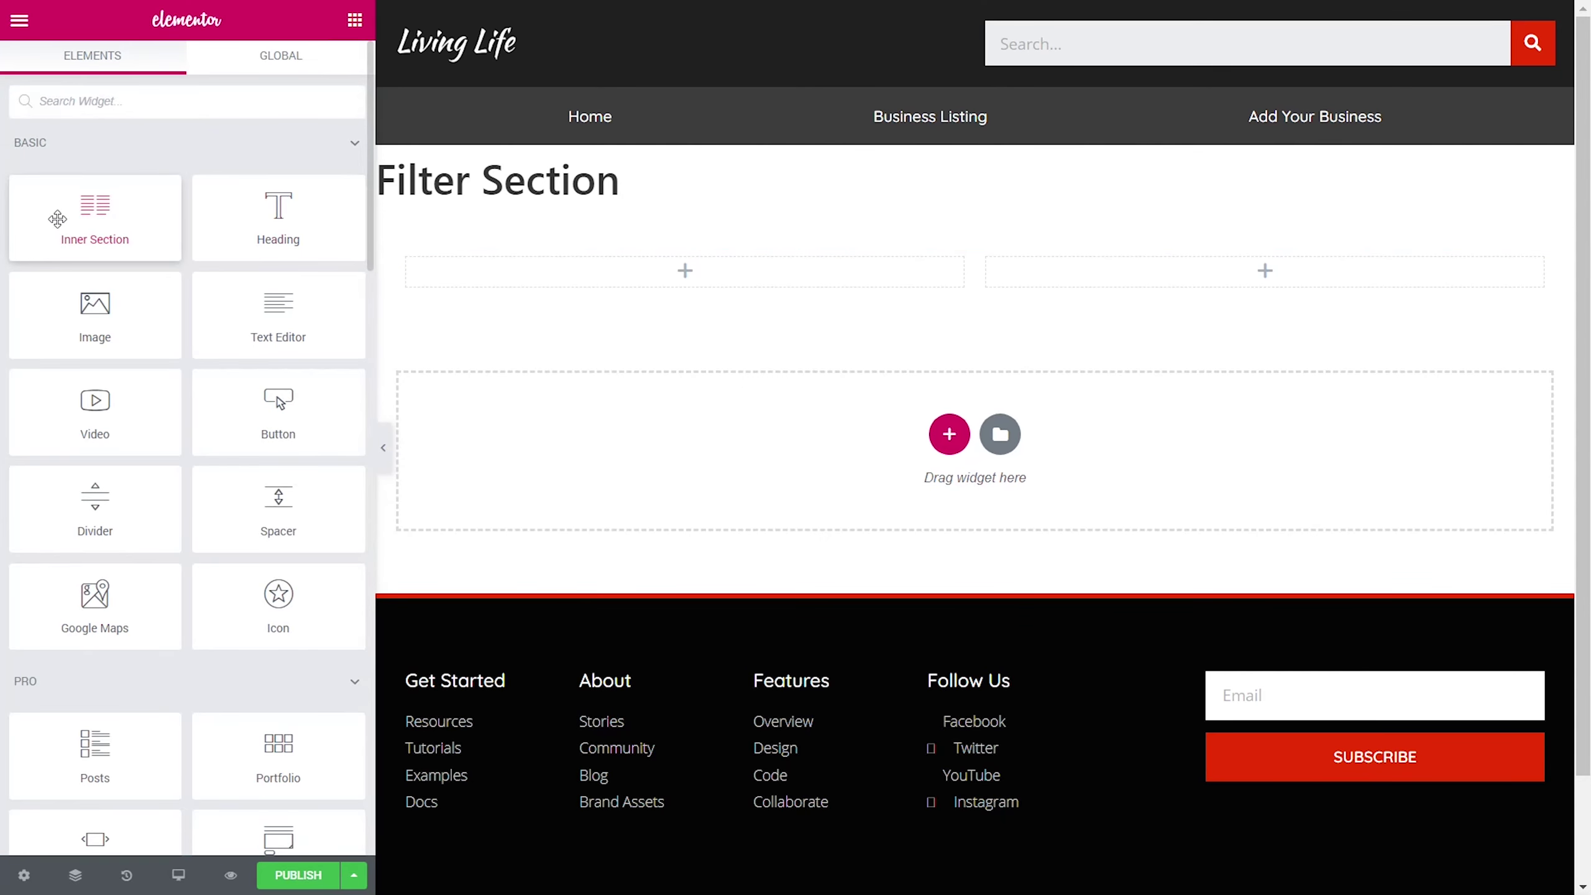
{"action": "left_click", "coordinate": [170, 105]}
{"action": "type", "text": "sho"}
{"action": "left_click_drag", "start_coordinate": [94, 164], "coordinate": [684, 291]}
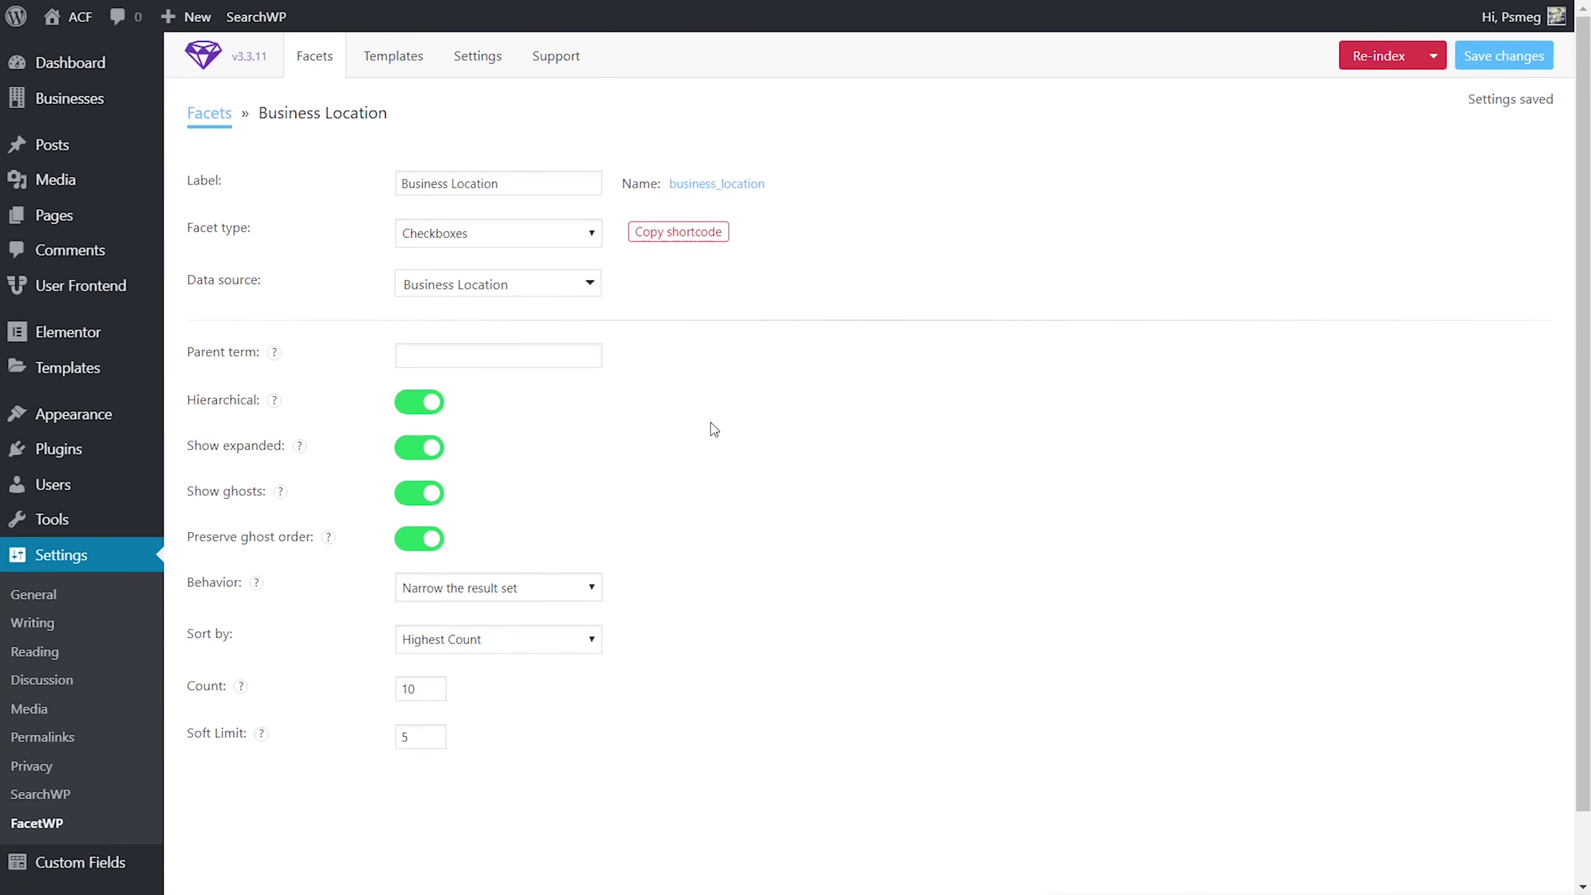
Step: Copy the Business Type facet's shortcode and apply [facetwp facet="business_type"] in the first column's Shortcode widget
{"action": "left_click", "coordinate": [318, 60]}
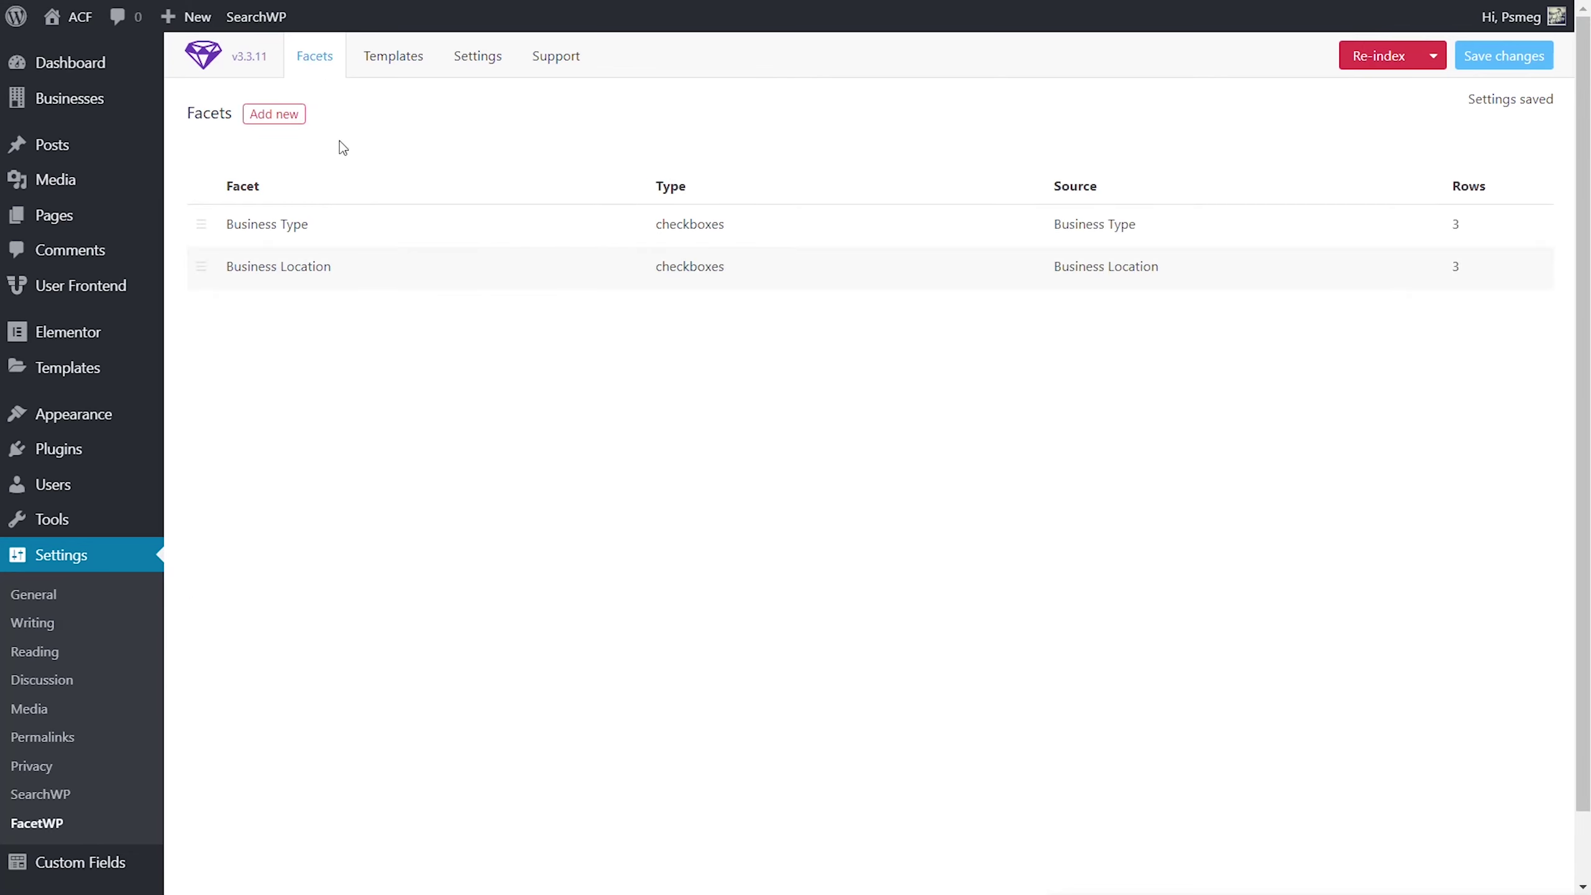
{"action": "left_click", "coordinate": [298, 225]}
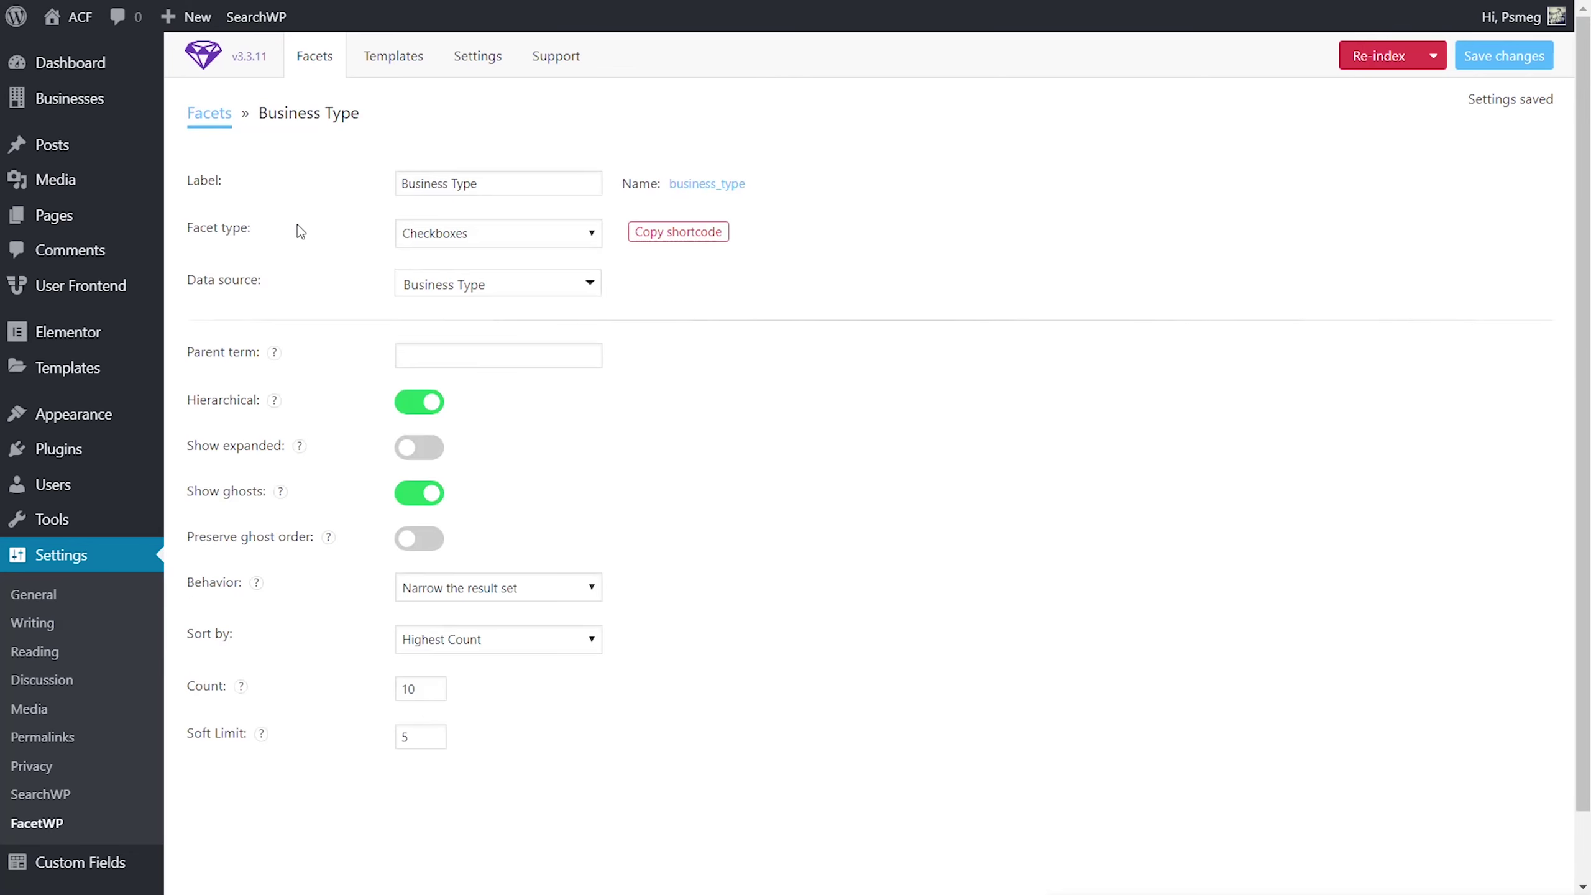
{"action": "left_click", "coordinate": [661, 244]}
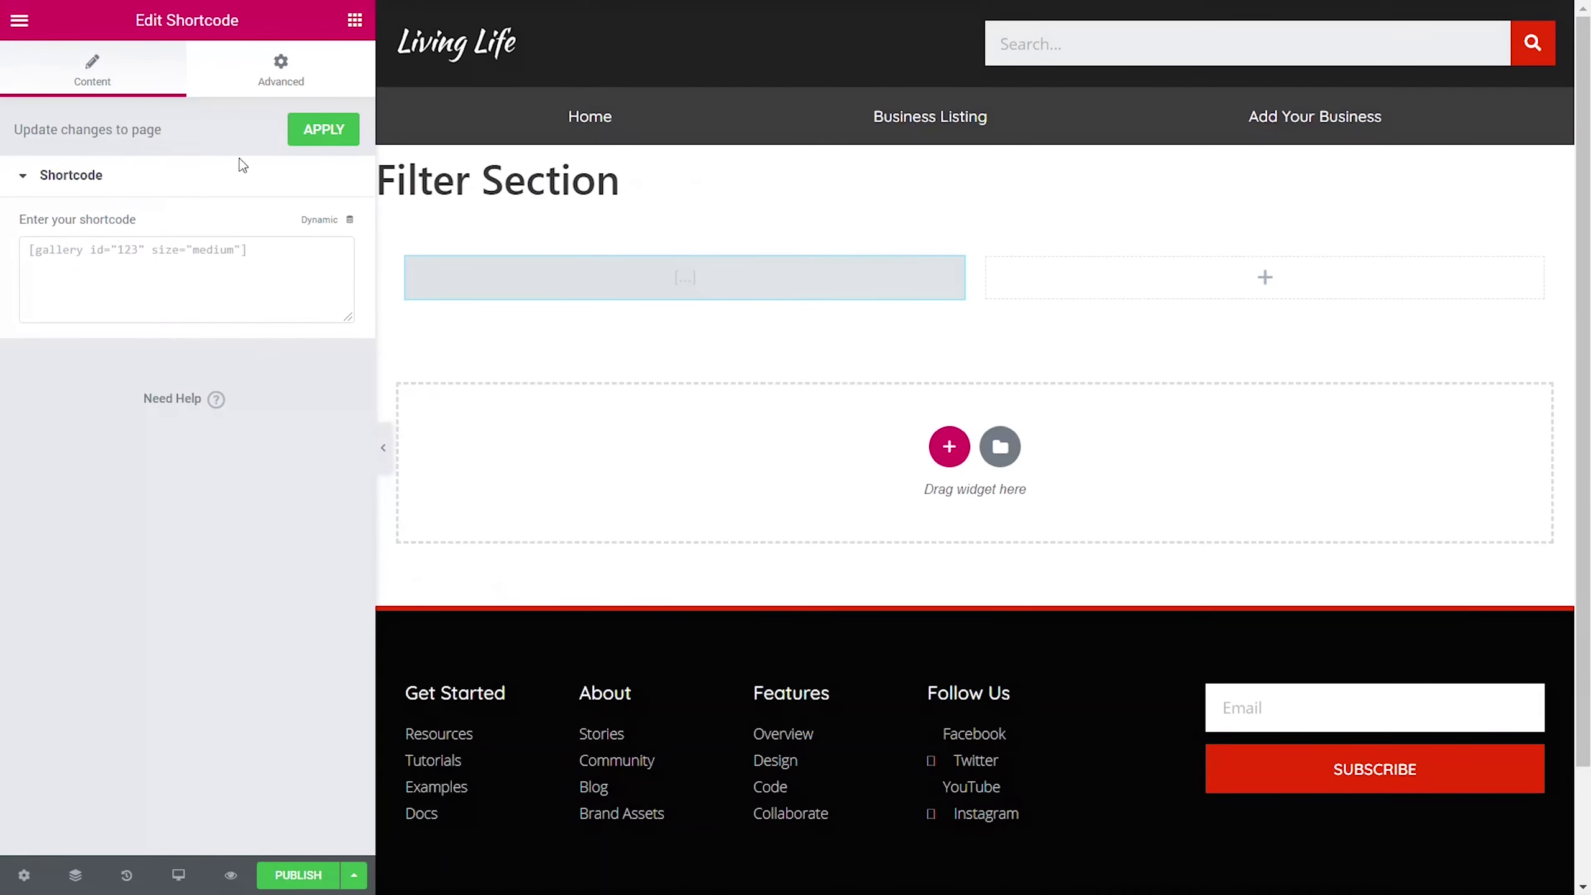
{"action": "left_click", "coordinate": [251, 258]}
{"action": "key", "text": "ctrl+v"}
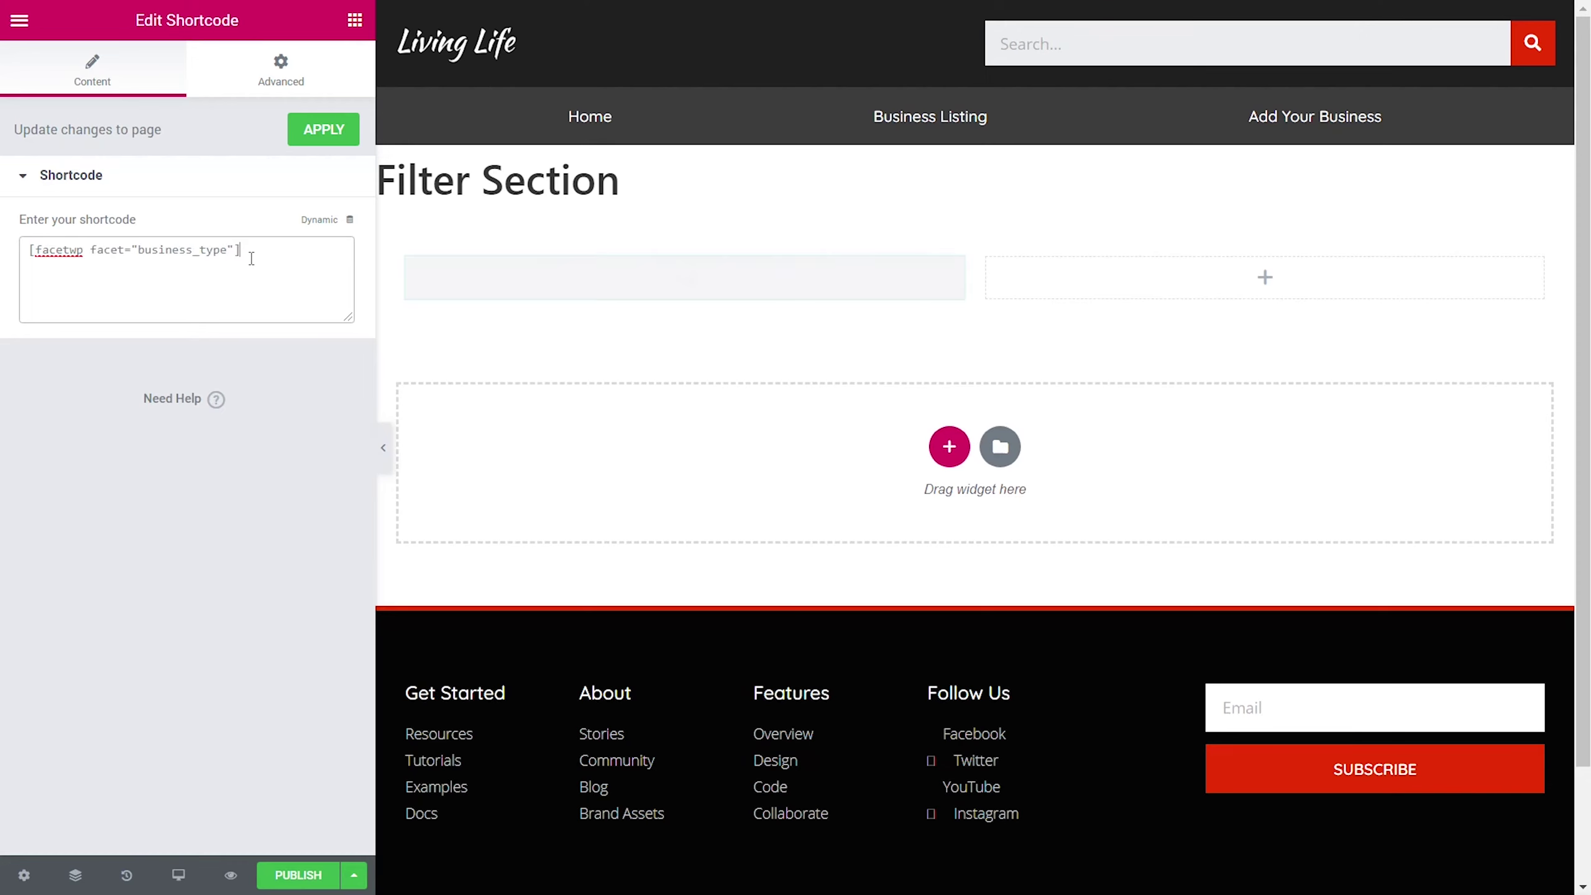
{"action": "left_click", "coordinate": [315, 133]}
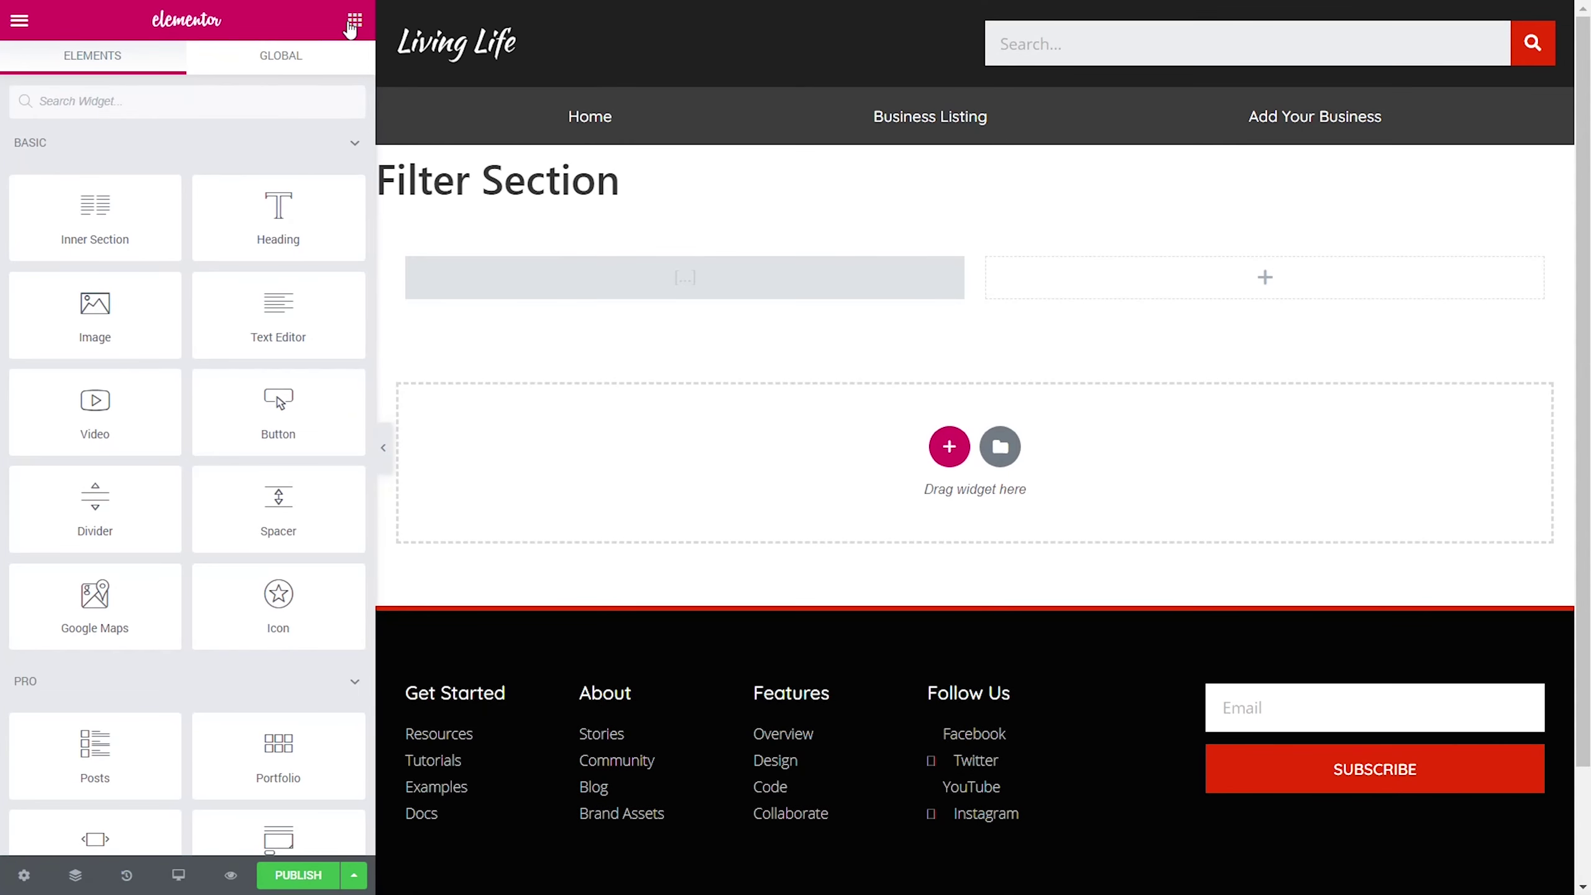
Step: Place another Shortcode widget in the second column of the inner section
{"action": "left_click", "coordinate": [168, 105]}
{"action": "type", "text": "short"}
{"action": "left_click_drag", "start_coordinate": [130, 164], "coordinate": [1187, 301]}
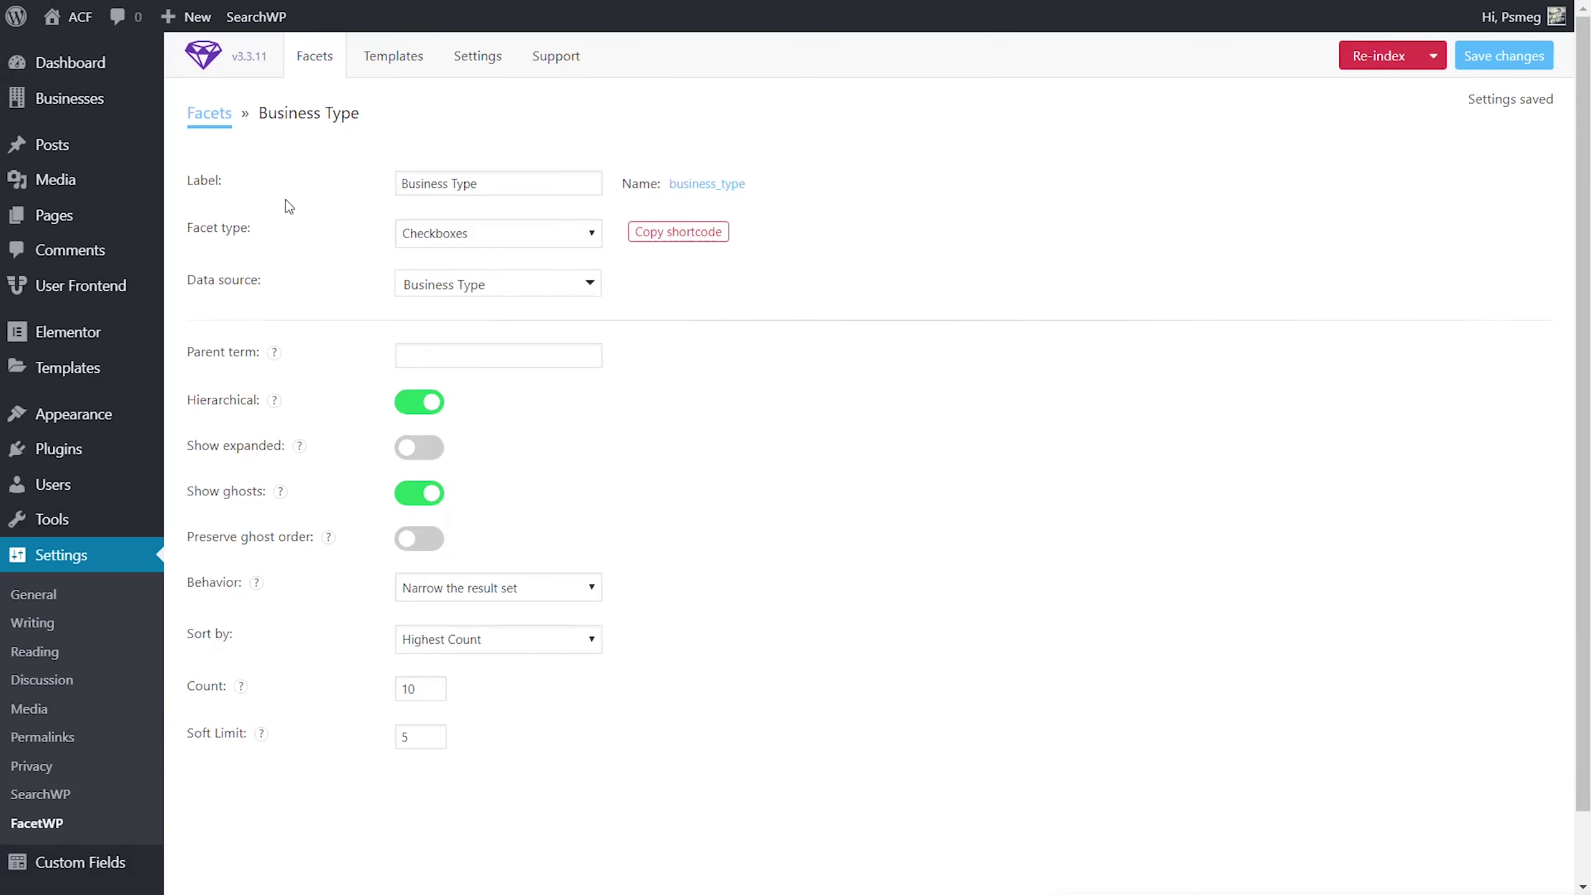
Step: Copy the Business Location facet's shortcode and apply [facetwp facet="business_location"] in the second column's Shortcode widget
{"action": "left_click", "coordinate": [212, 119]}
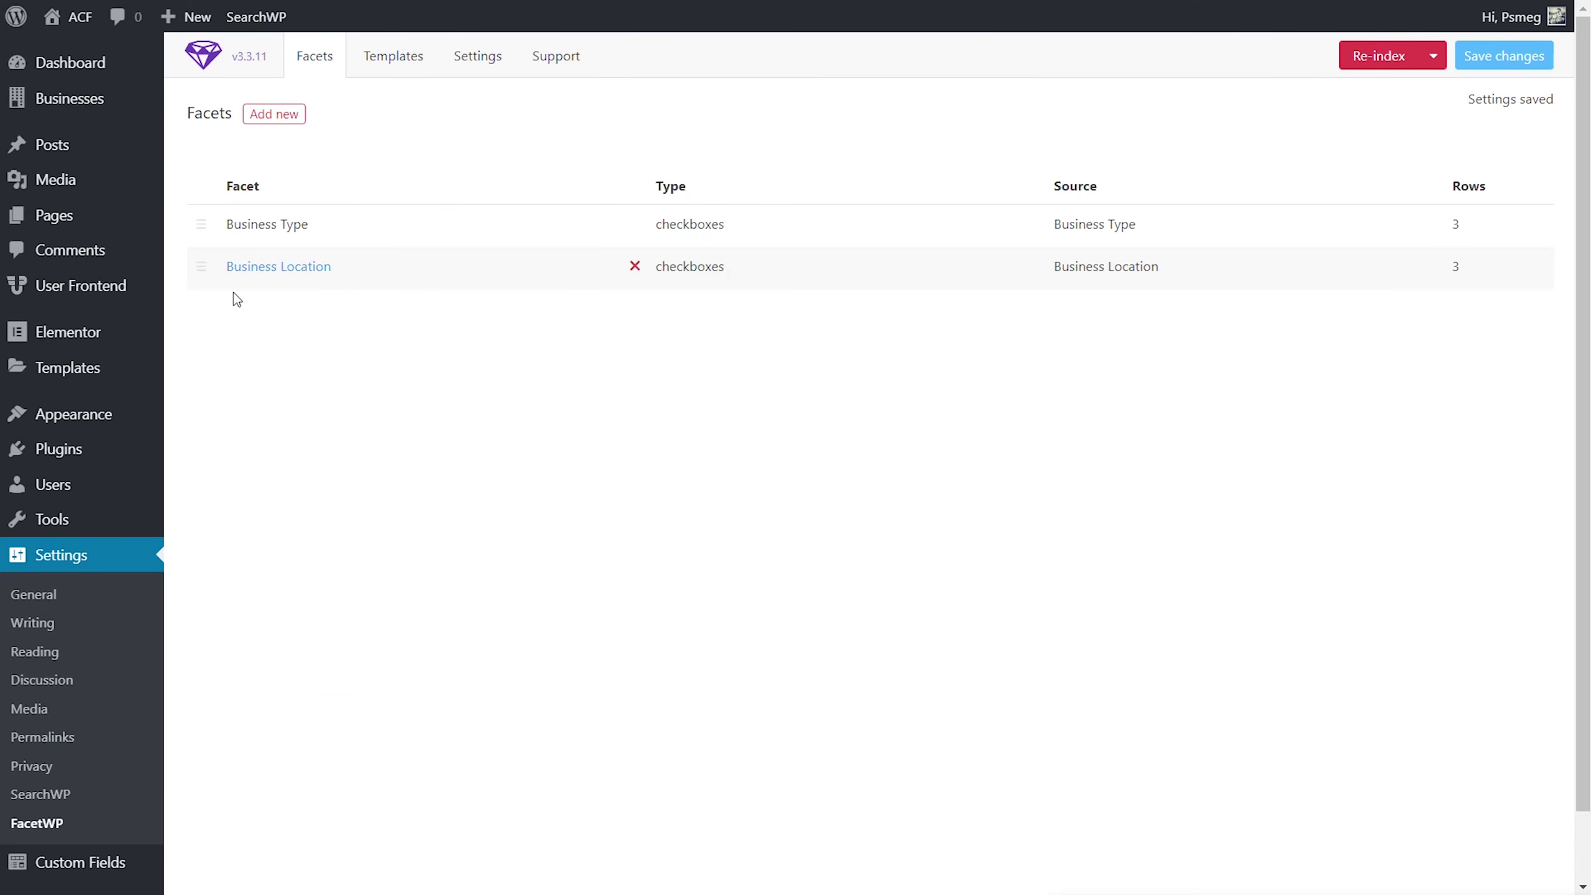
{"action": "left_click", "coordinate": [280, 270]}
{"action": "left_click", "coordinate": [655, 248]}
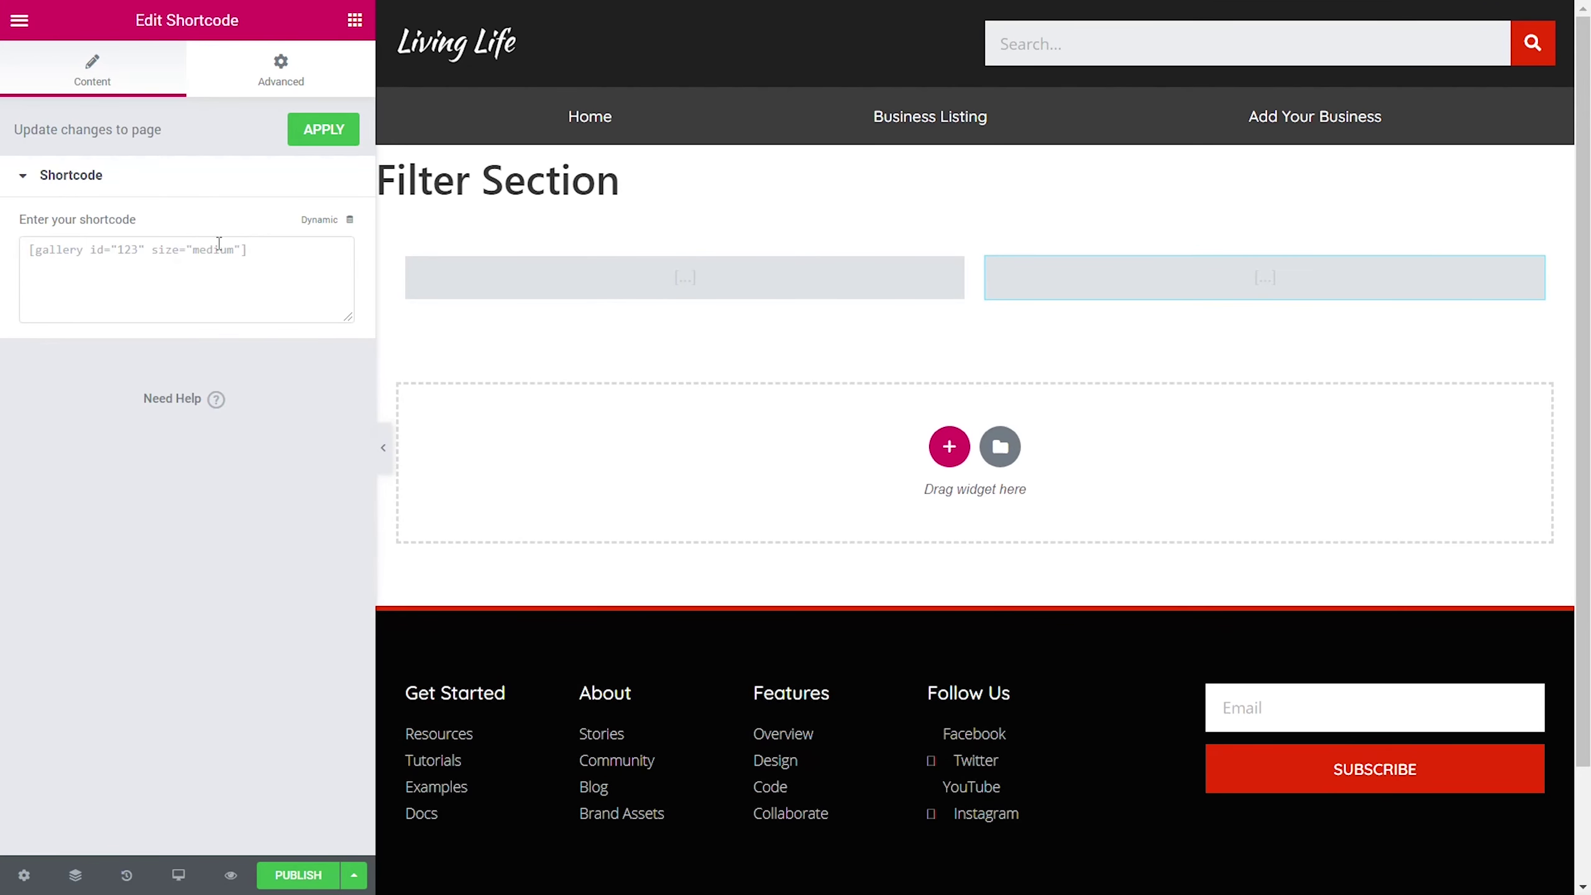
{"action": "left_click", "coordinate": [233, 249]}
{"action": "key", "text": "ctrl+v"}
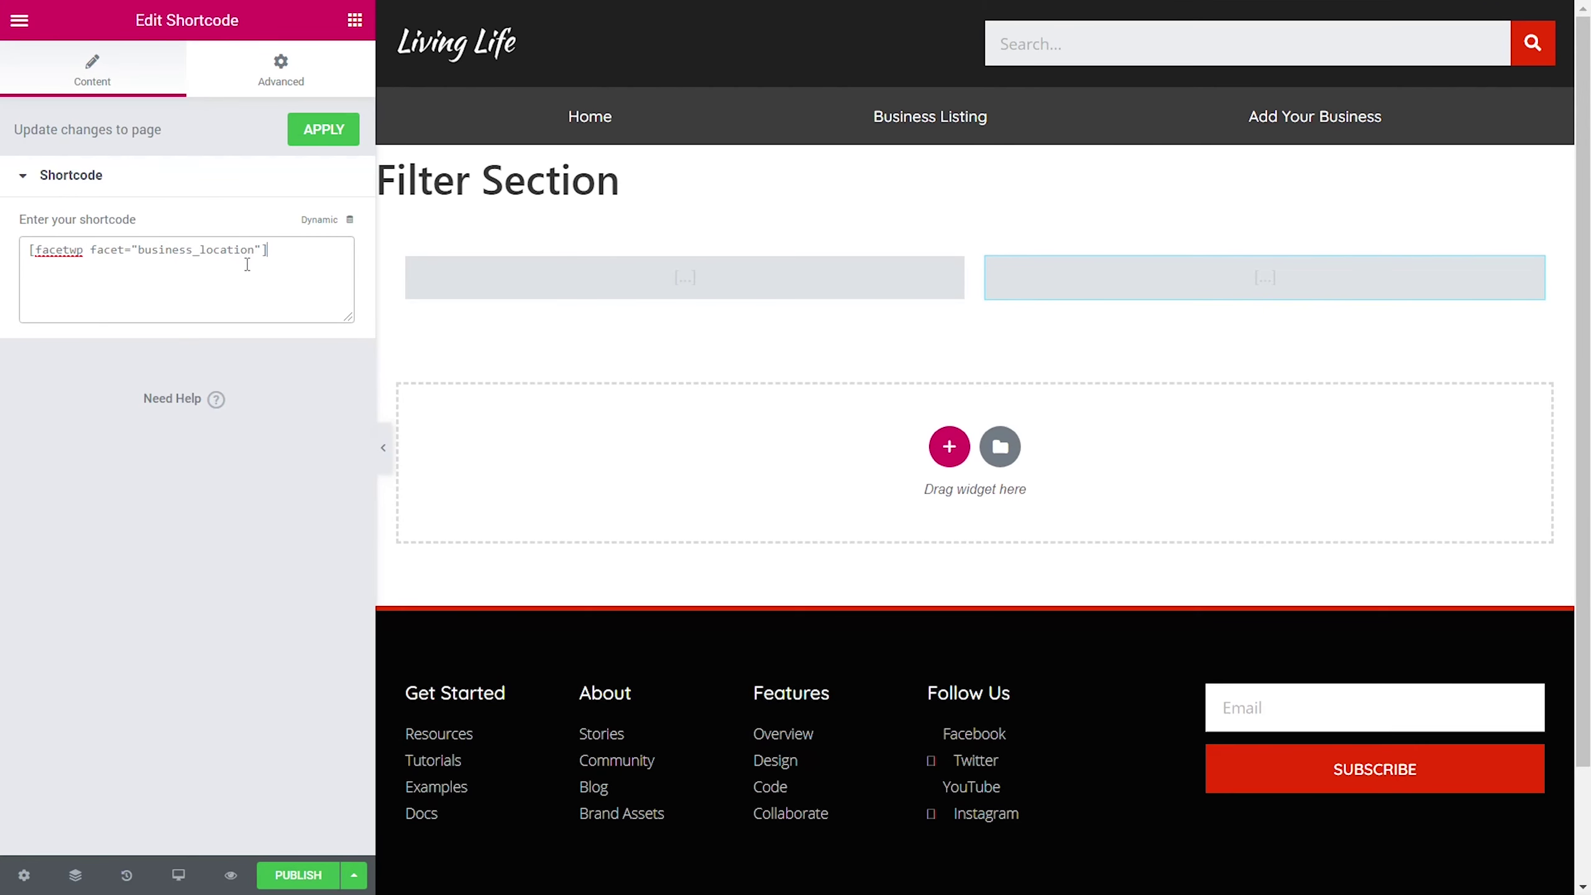
{"action": "left_click", "coordinate": [335, 139]}
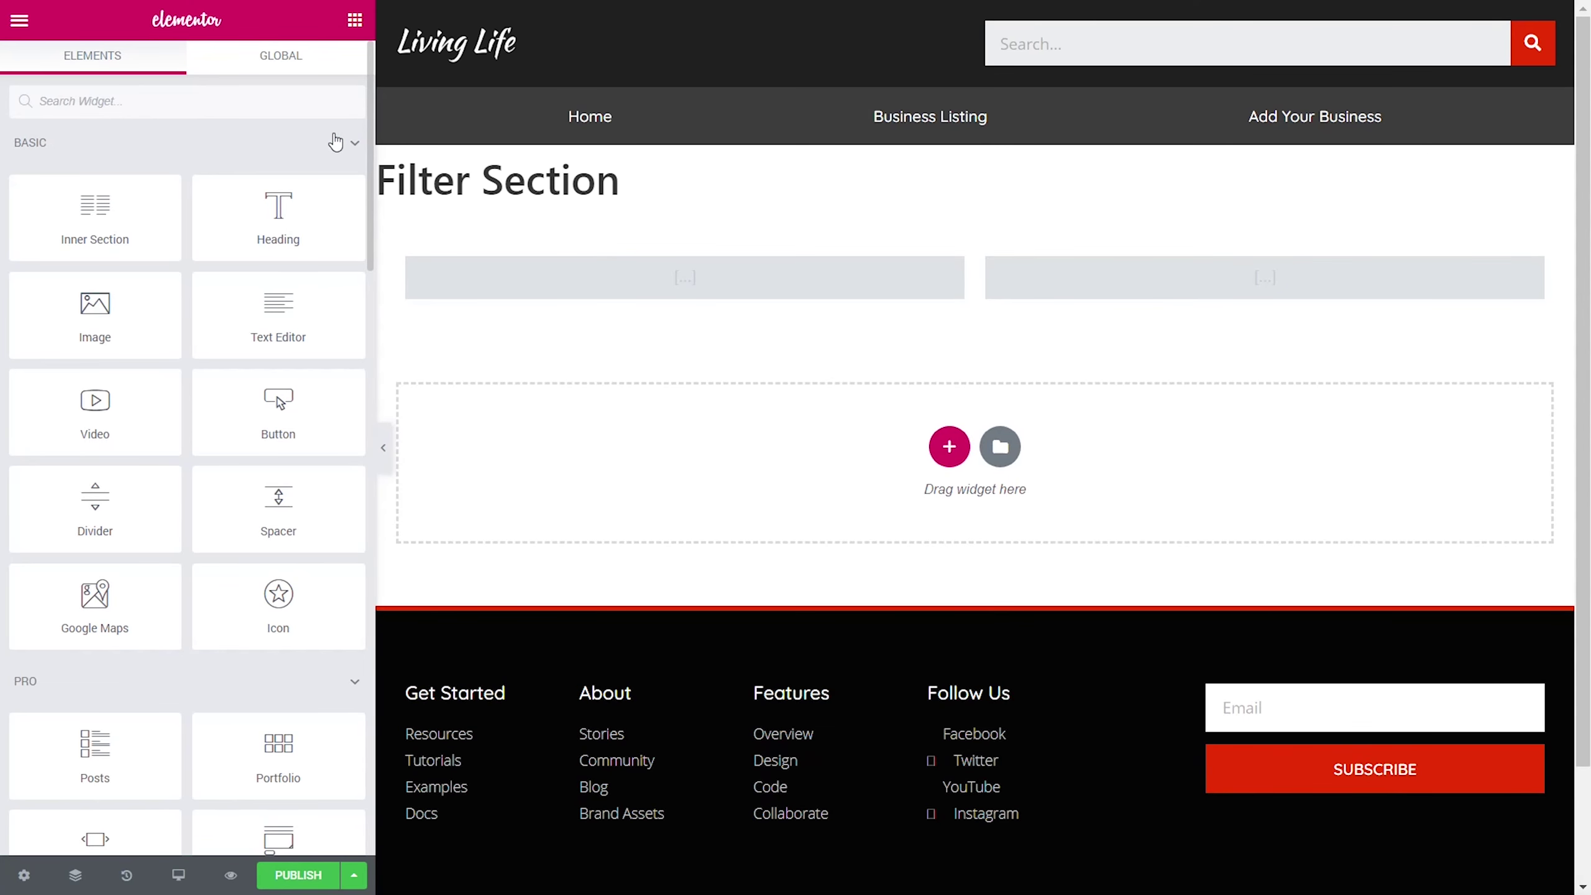
Step: Publish the Filter Section template and exit to the WordPress dashboard
{"action": "left_click", "coordinate": [304, 878]}
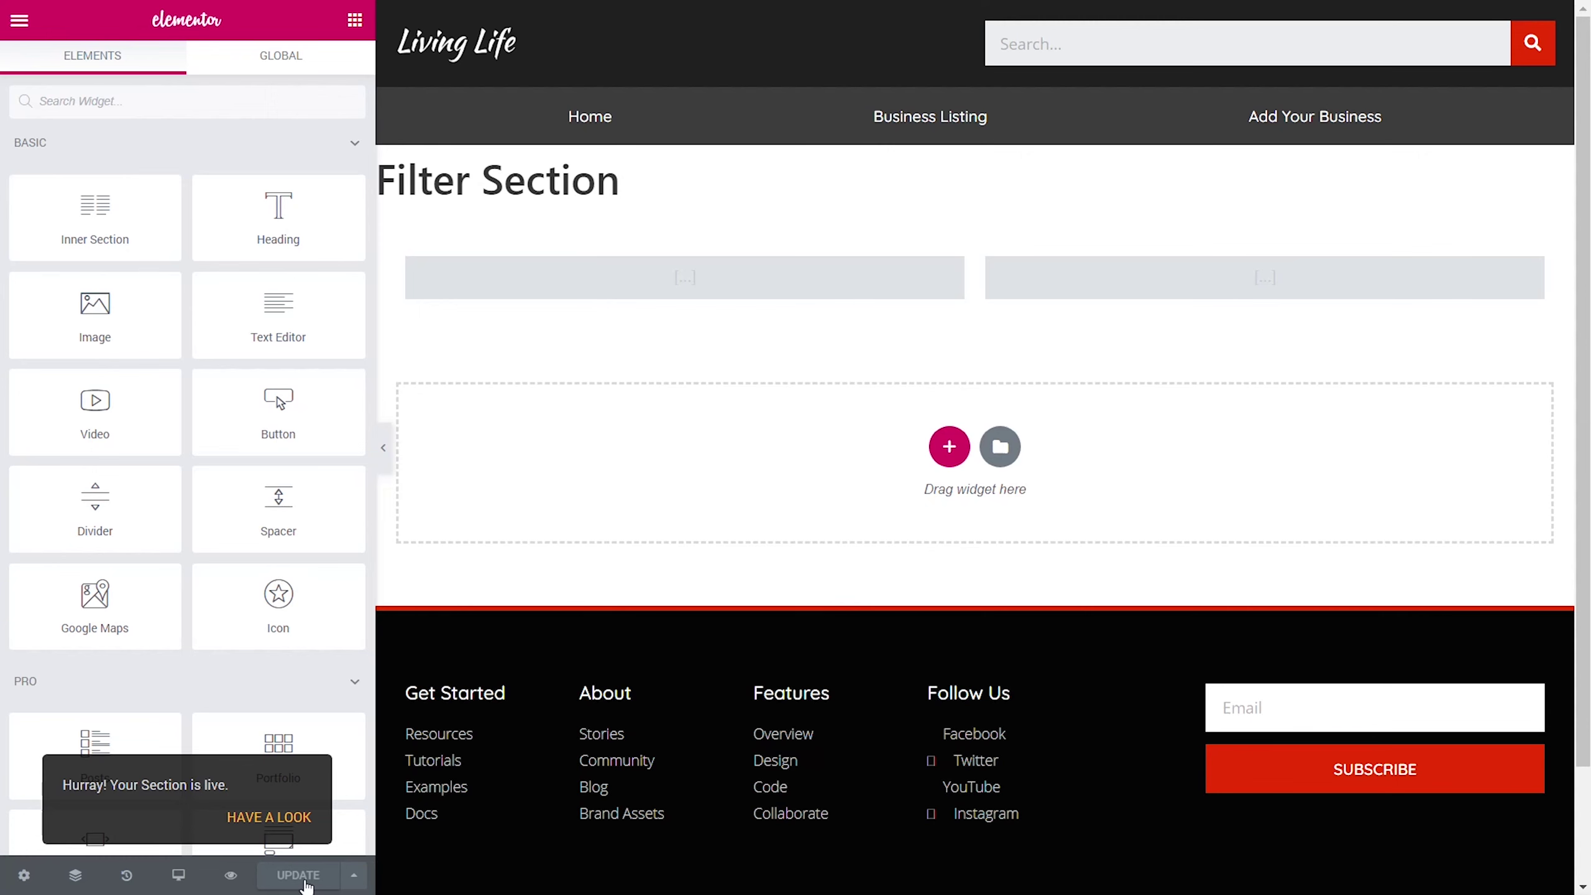
{"action": "left_click", "coordinate": [19, 20]}
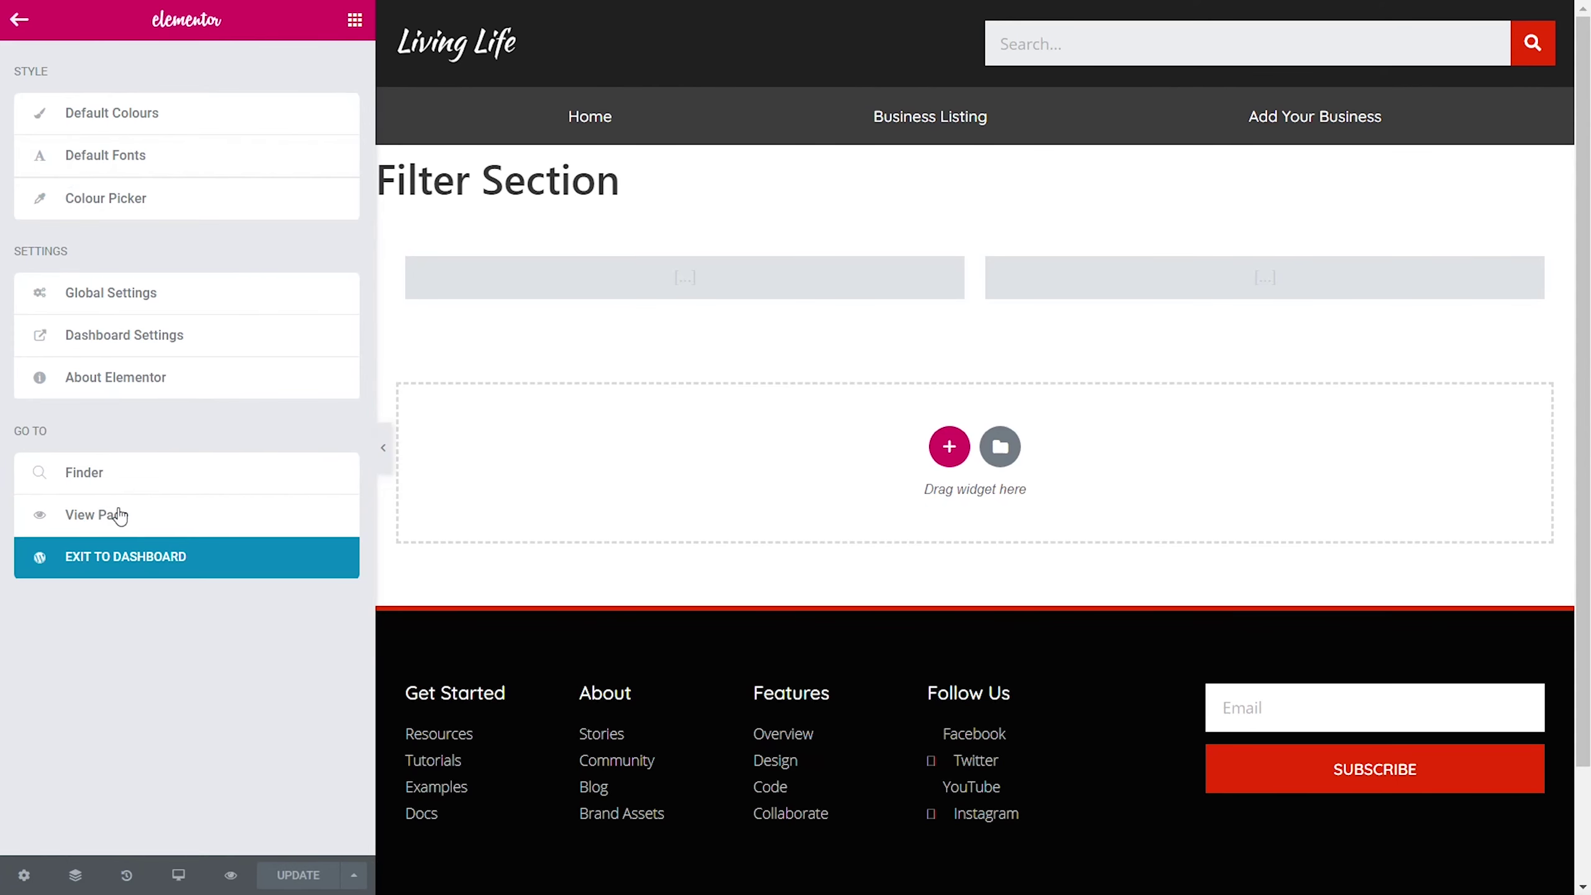
{"action": "left_click", "coordinate": [128, 563]}
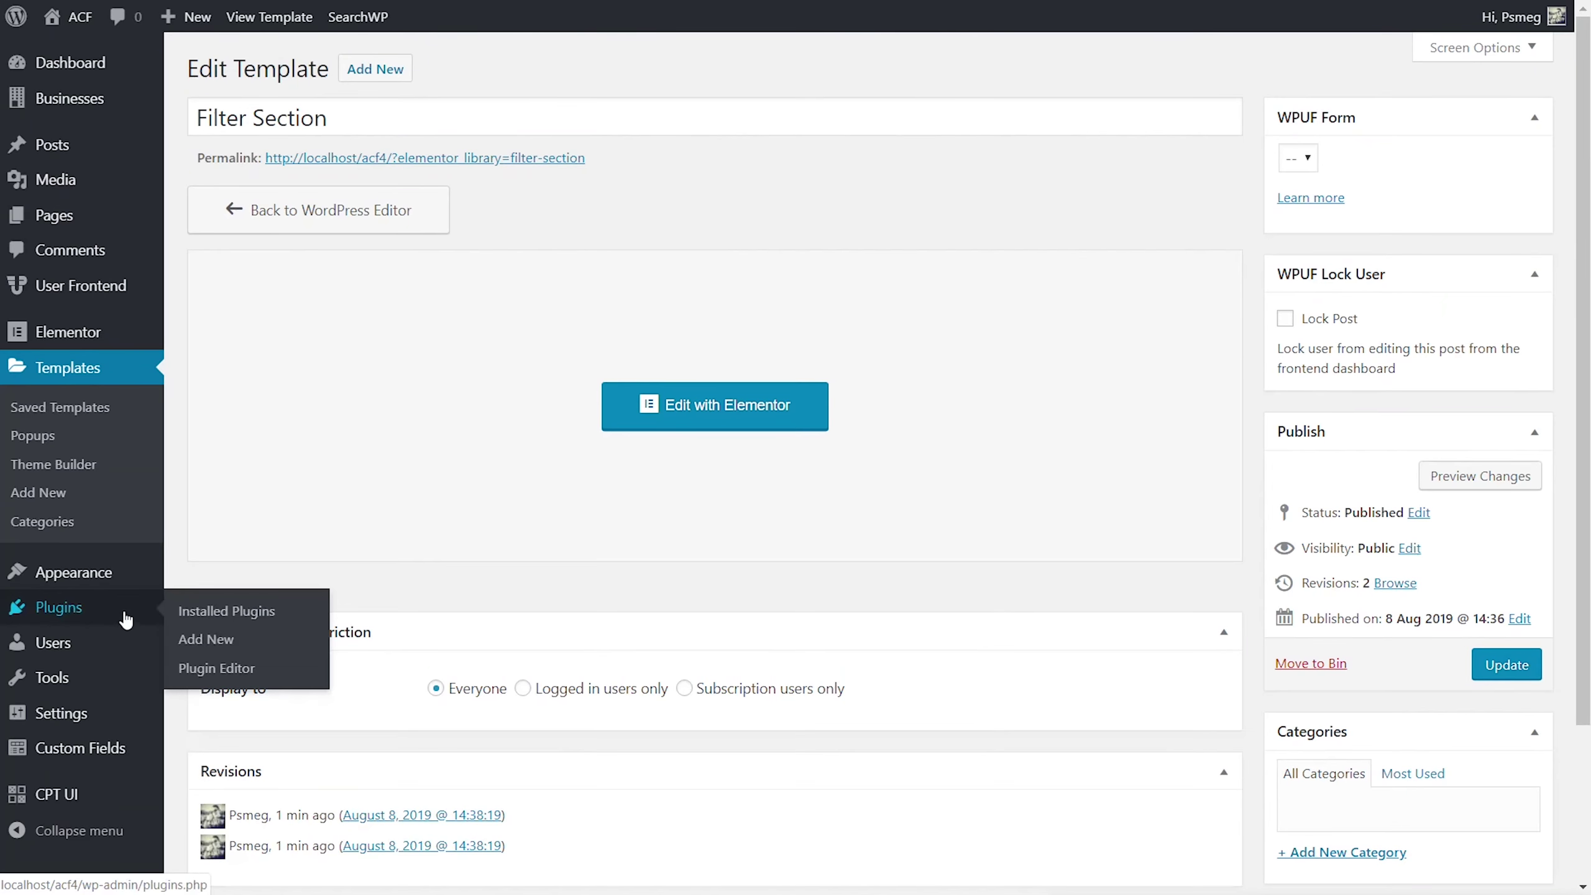
Step: Open the Business Listing page for editing with Elementor
{"action": "mouse_move", "coordinate": [124, 231]}
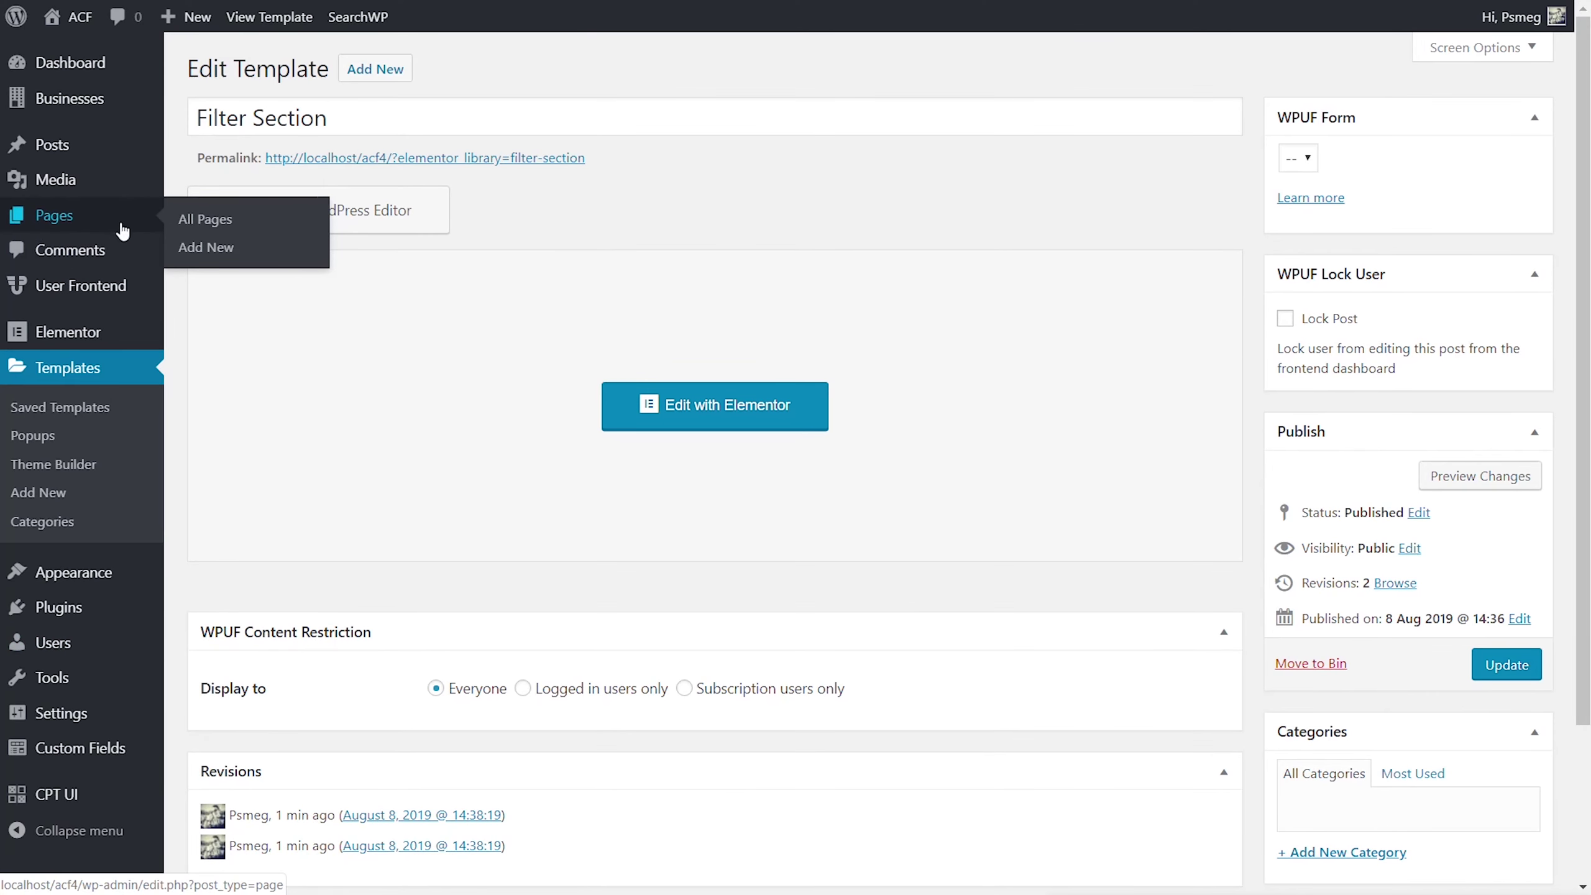
{"action": "left_click", "coordinate": [191, 217]}
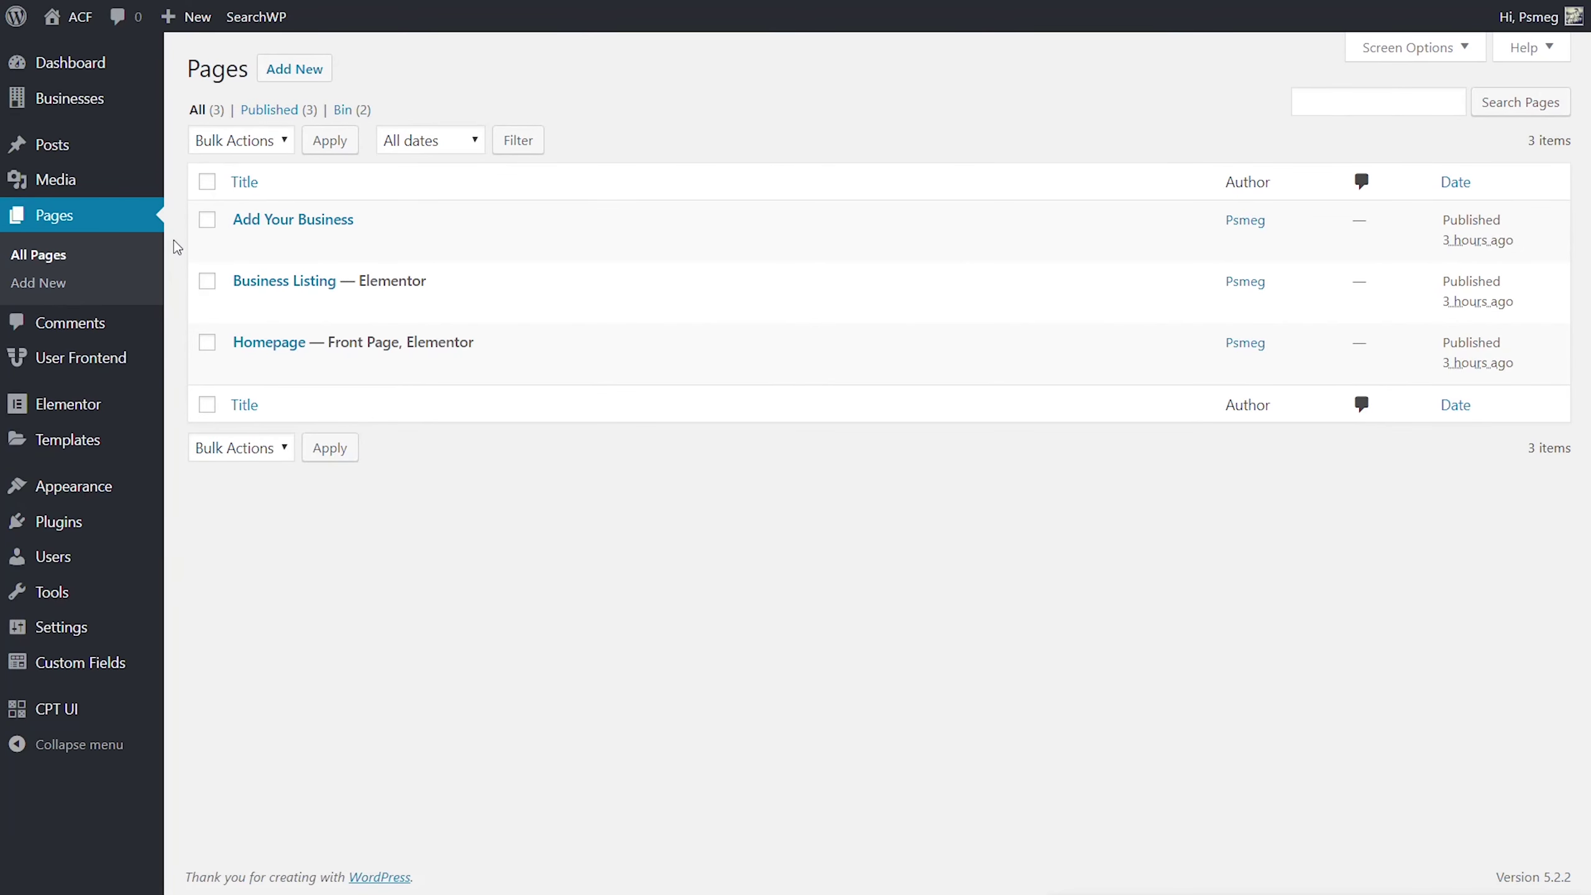
{"action": "mouse_move", "coordinate": [347, 309]}
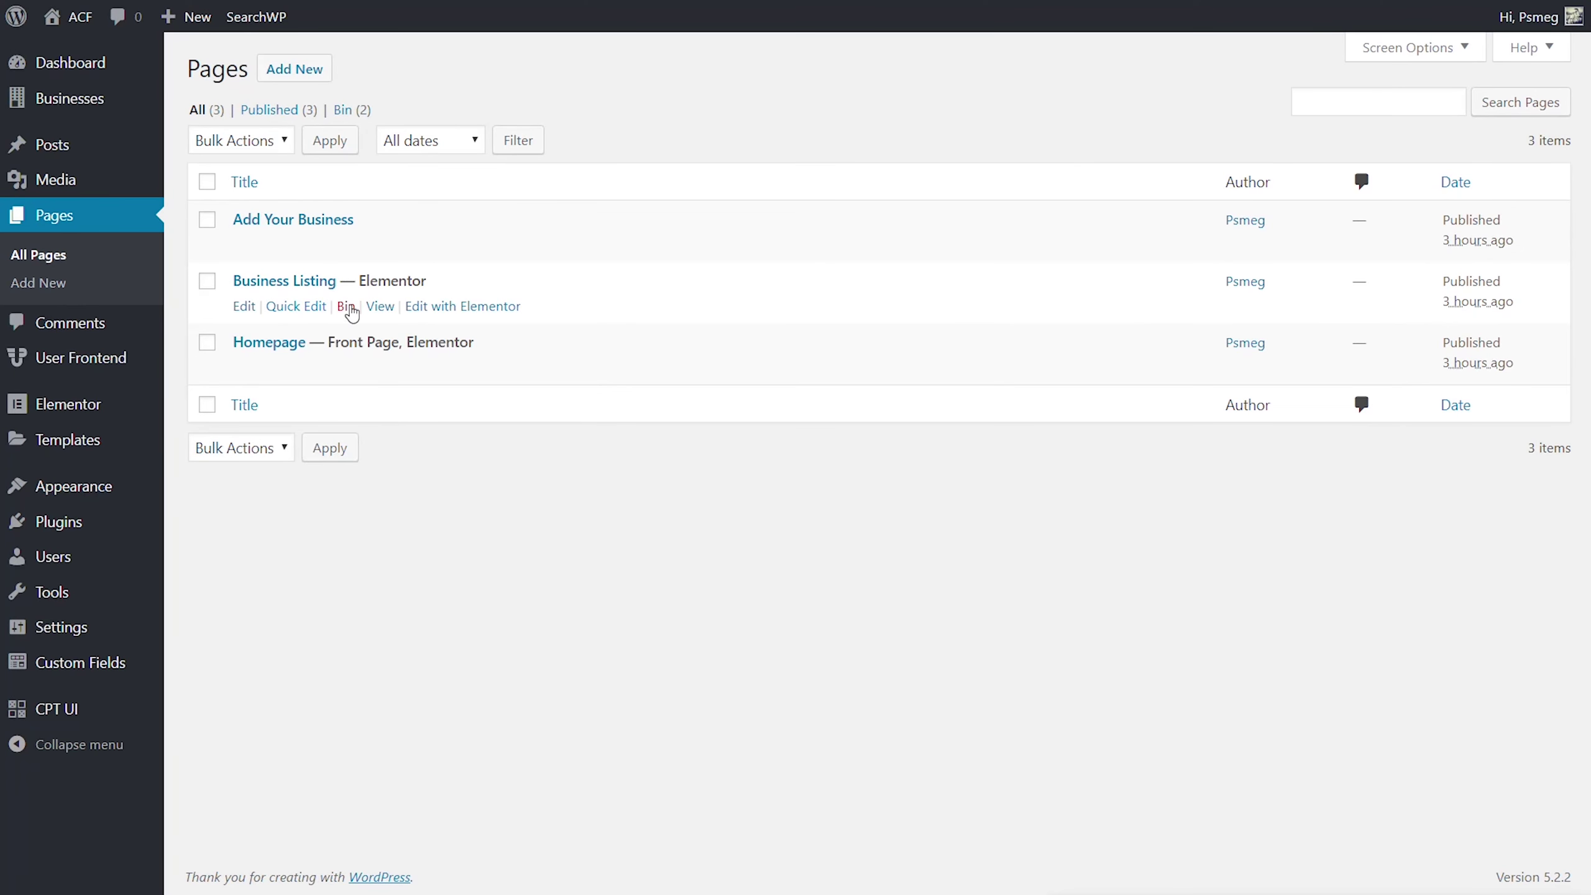
{"action": "left_click", "coordinate": [445, 307]}
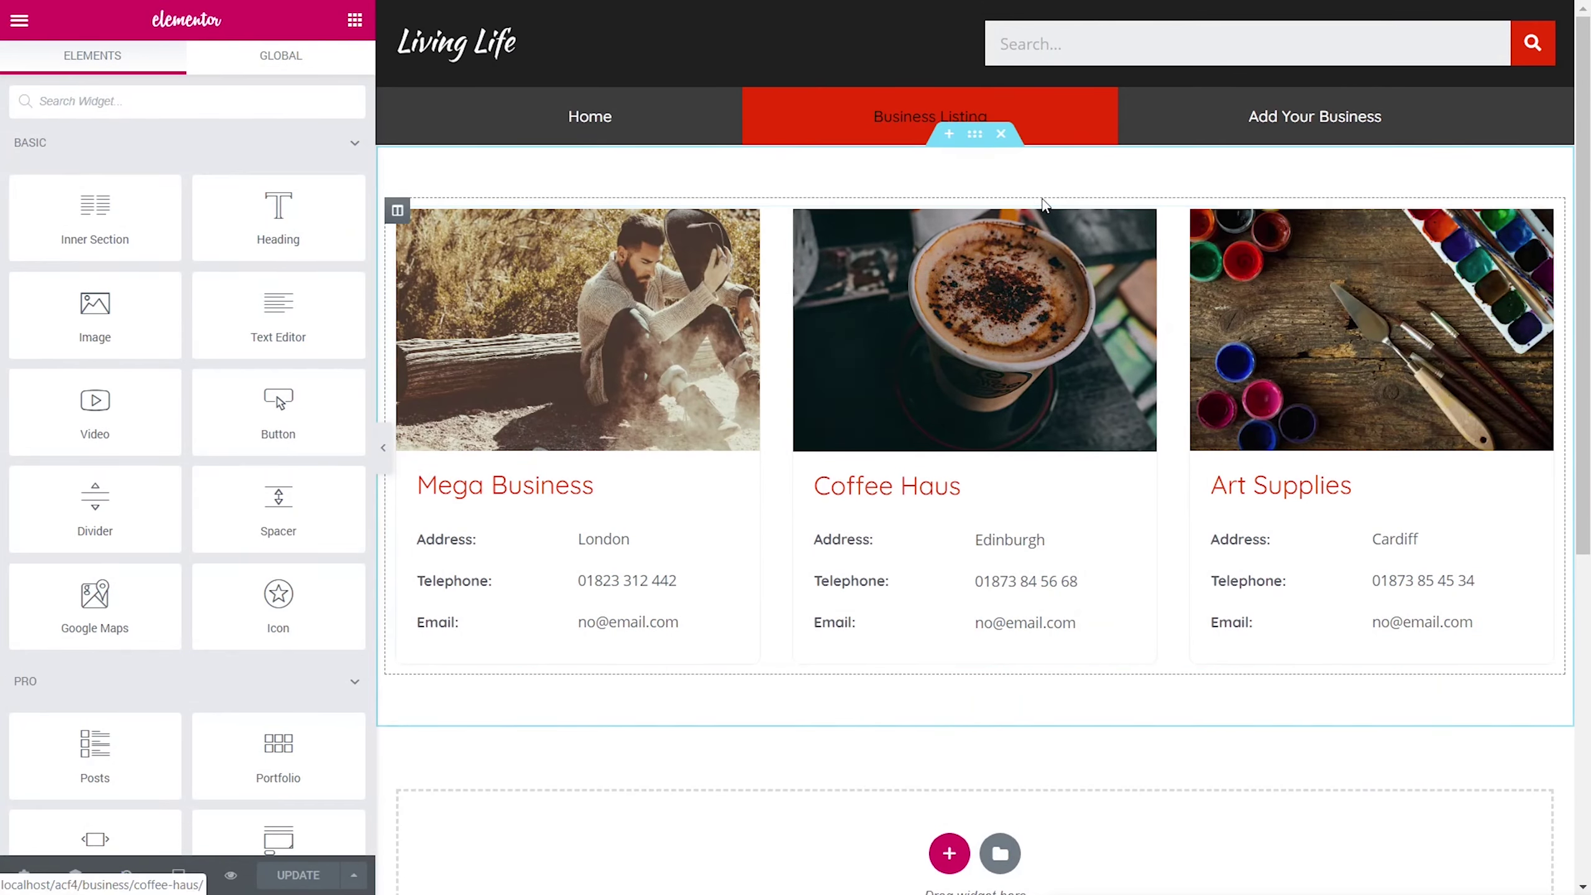
Step: Insert a new single-column section above the business listing grid
{"action": "left_click", "coordinate": [950, 135]}
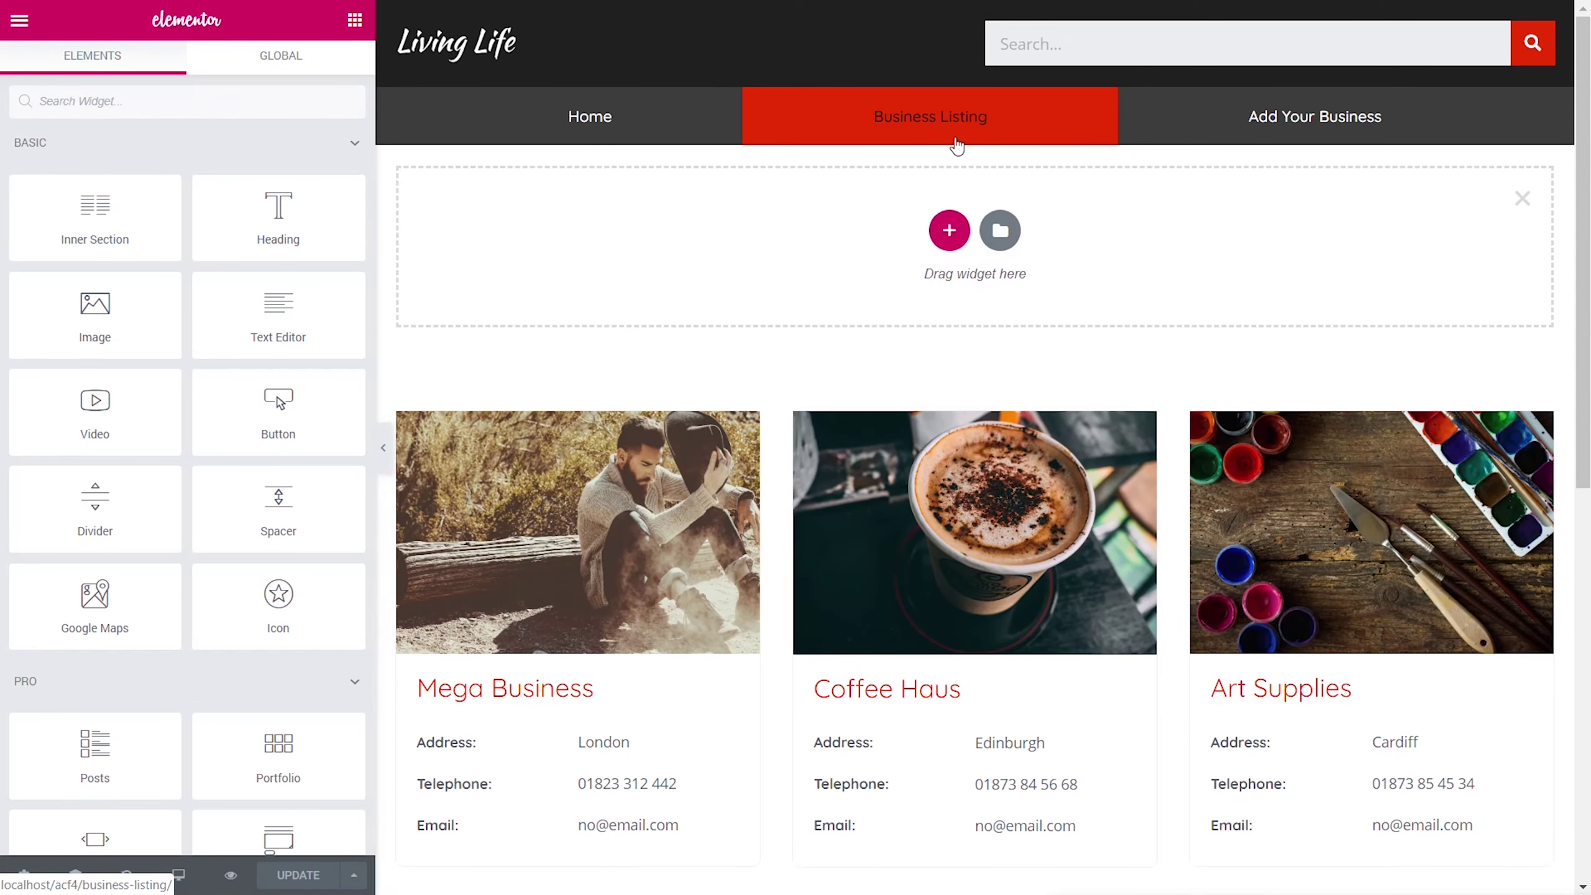
{"action": "left_click", "coordinate": [950, 230]}
{"action": "left_click", "coordinate": [711, 295]}
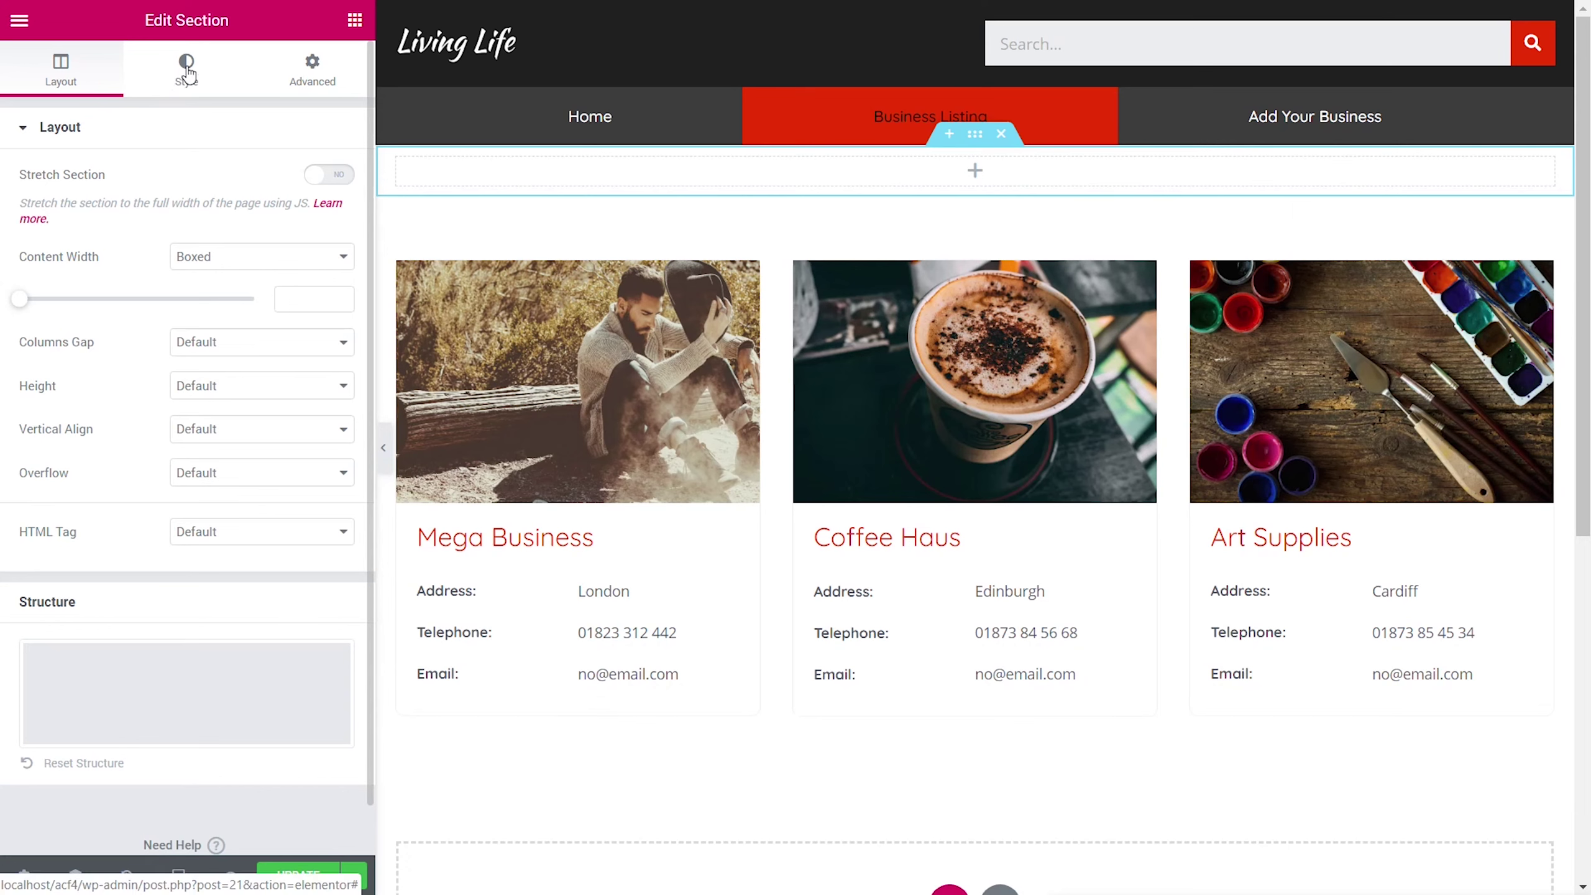
Step: Give the new section a classic background in a very light grey colour
{"action": "left_click", "coordinate": [185, 91]}
{"action": "left_click", "coordinate": [225, 223]}
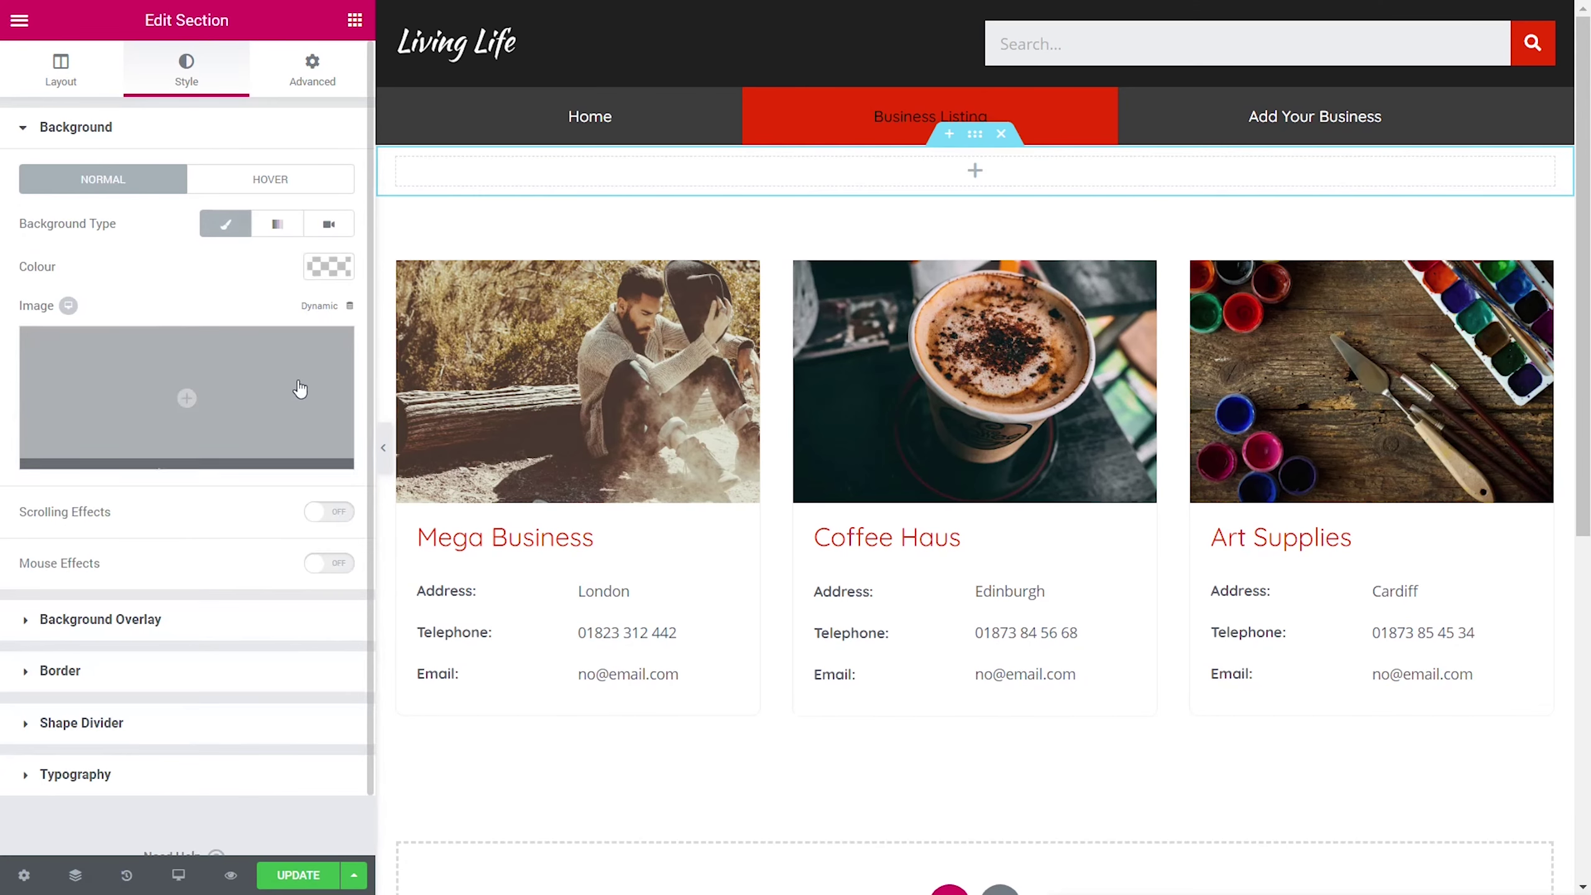
{"action": "left_click", "coordinate": [324, 269]}
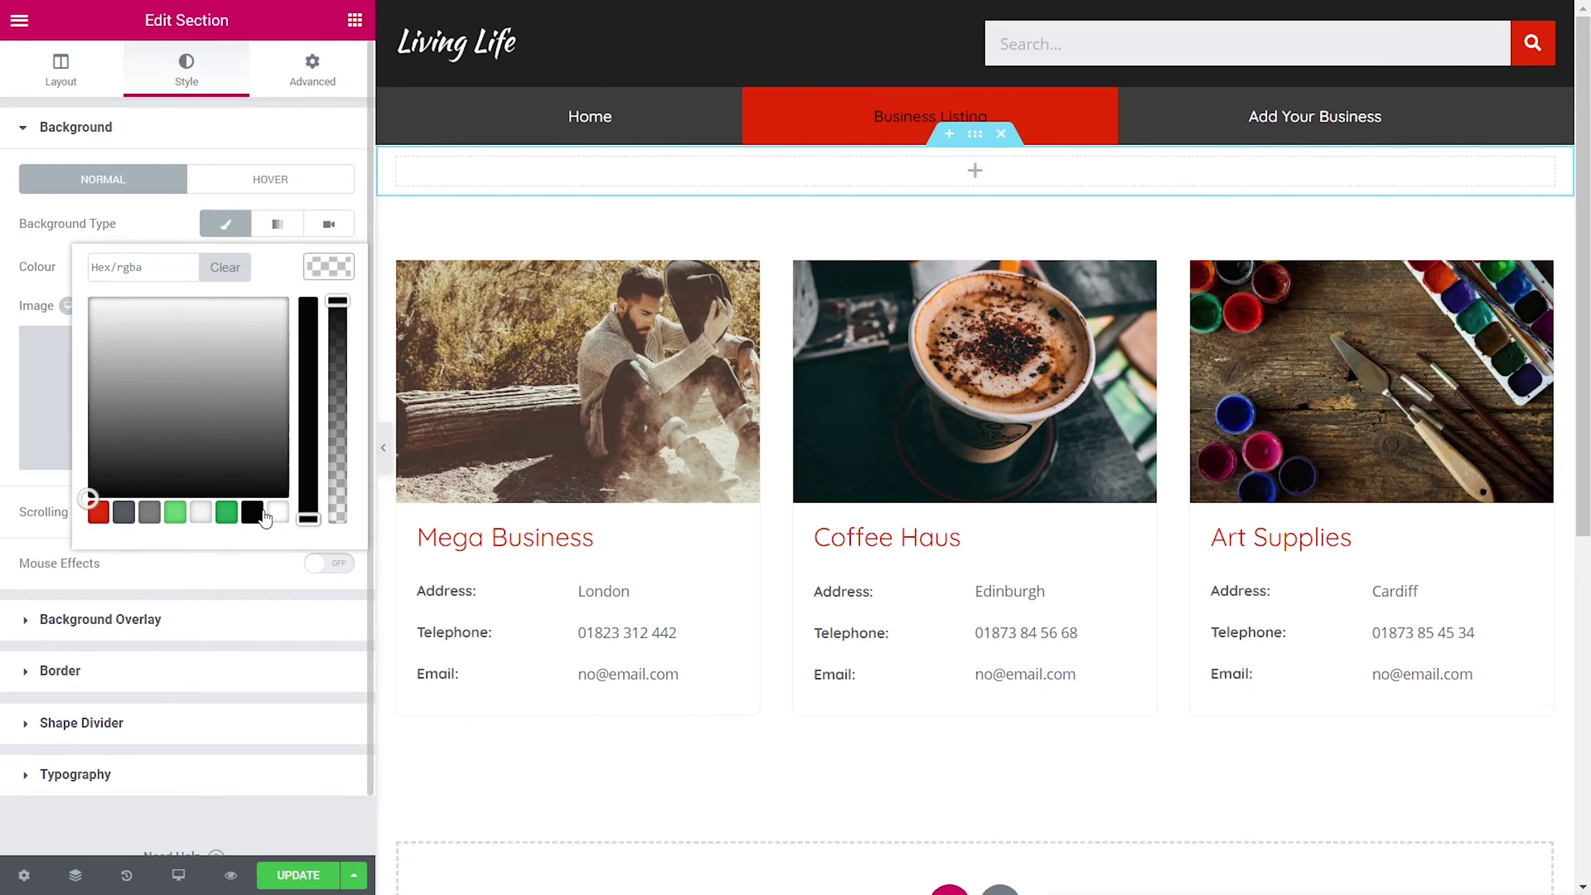
{"action": "mouse_move", "coordinate": [88, 499]}
{"action": "left_mouse_down"}
{"action": "mouse_move", "coordinate": [90, 323]}
{"action": "mouse_move", "coordinate": [57, 304]}
{"action": "left_mouse_up"}
{"action": "left_click", "coordinate": [56, 304]}
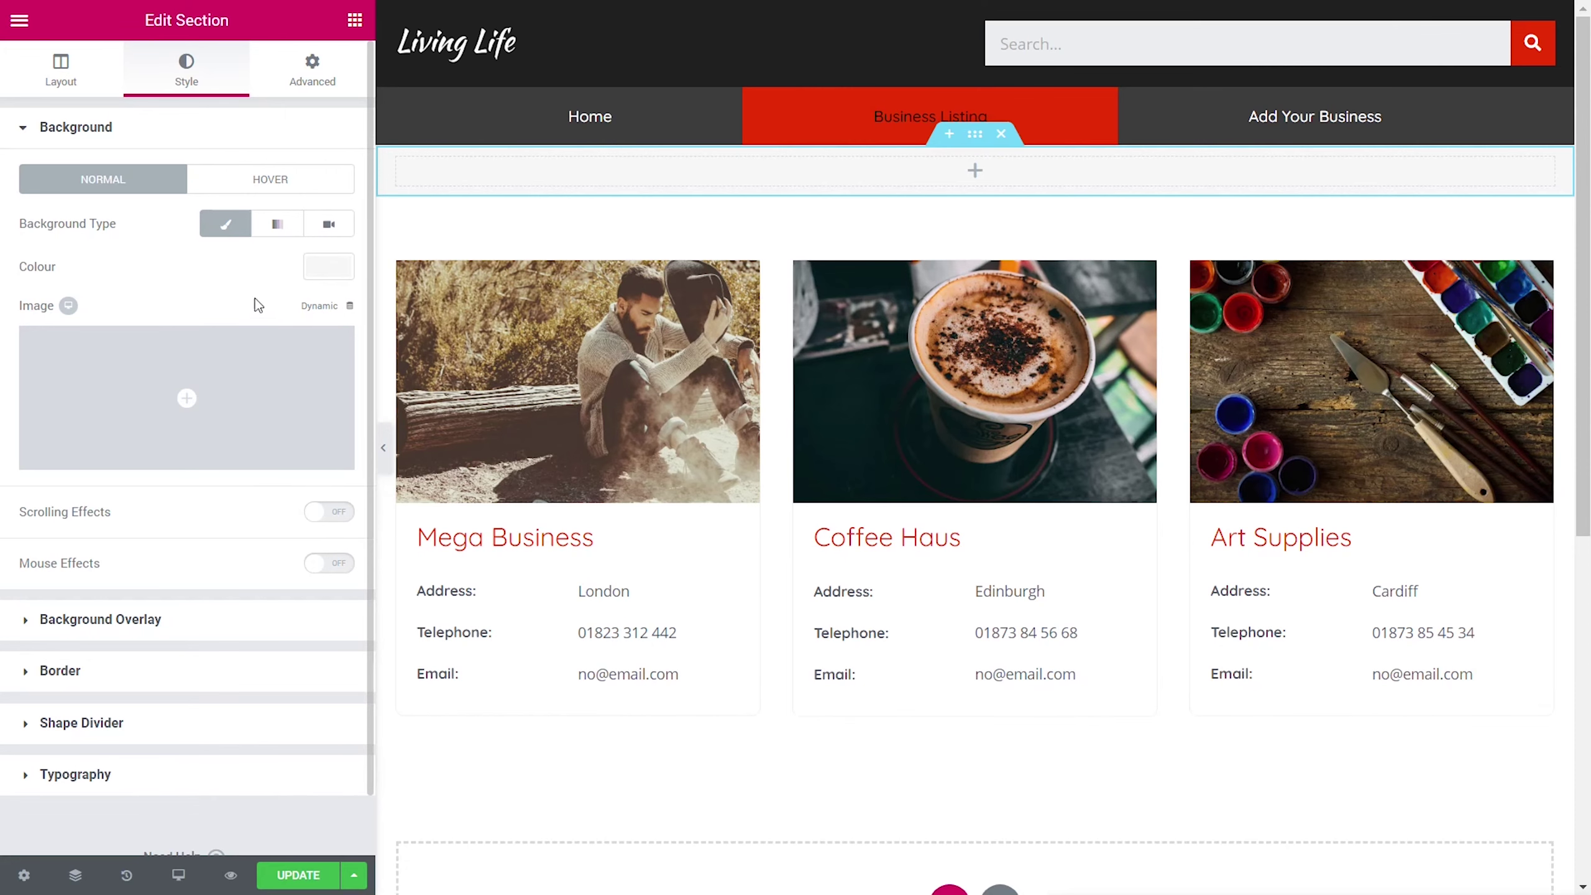
Step: Unlink the section's padding values and set the top and bottom padding to 20 px
{"action": "left_click", "coordinate": [312, 78]}
{"action": "left_click", "coordinate": [352, 298]}
{"action": "left_click", "coordinate": [60, 293]}
{"action": "type", "text": "20"}
{"action": "left_click", "coordinate": [211, 302]}
{"action": "type", "text": "20"}
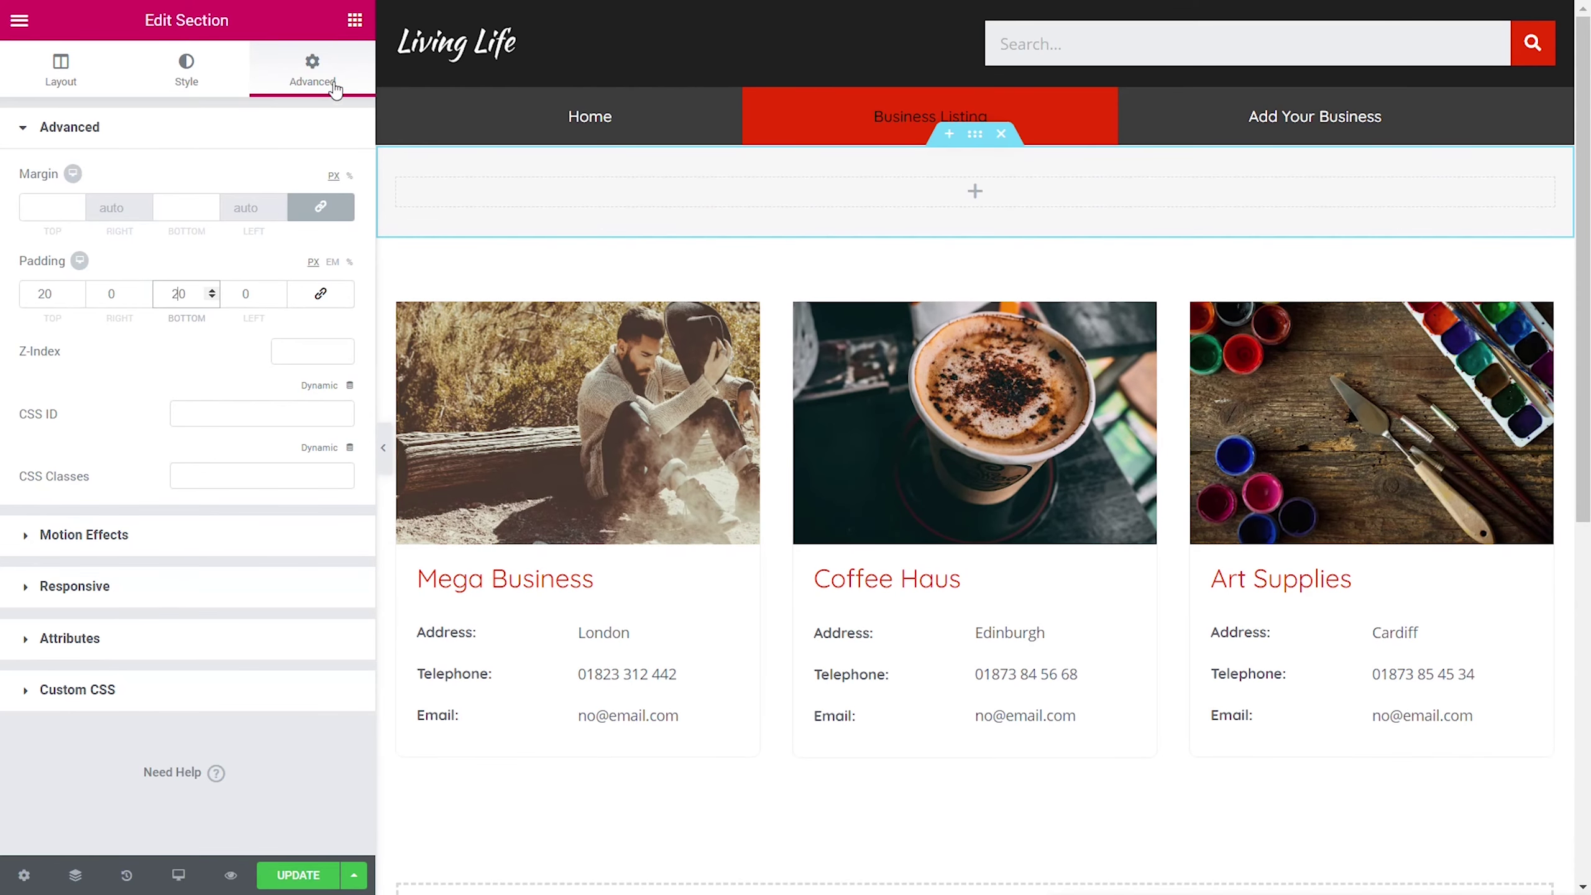
Step: Add a Toggle widget to the new section and title its item "Filters"
{"action": "left_click", "coordinate": [354, 20]}
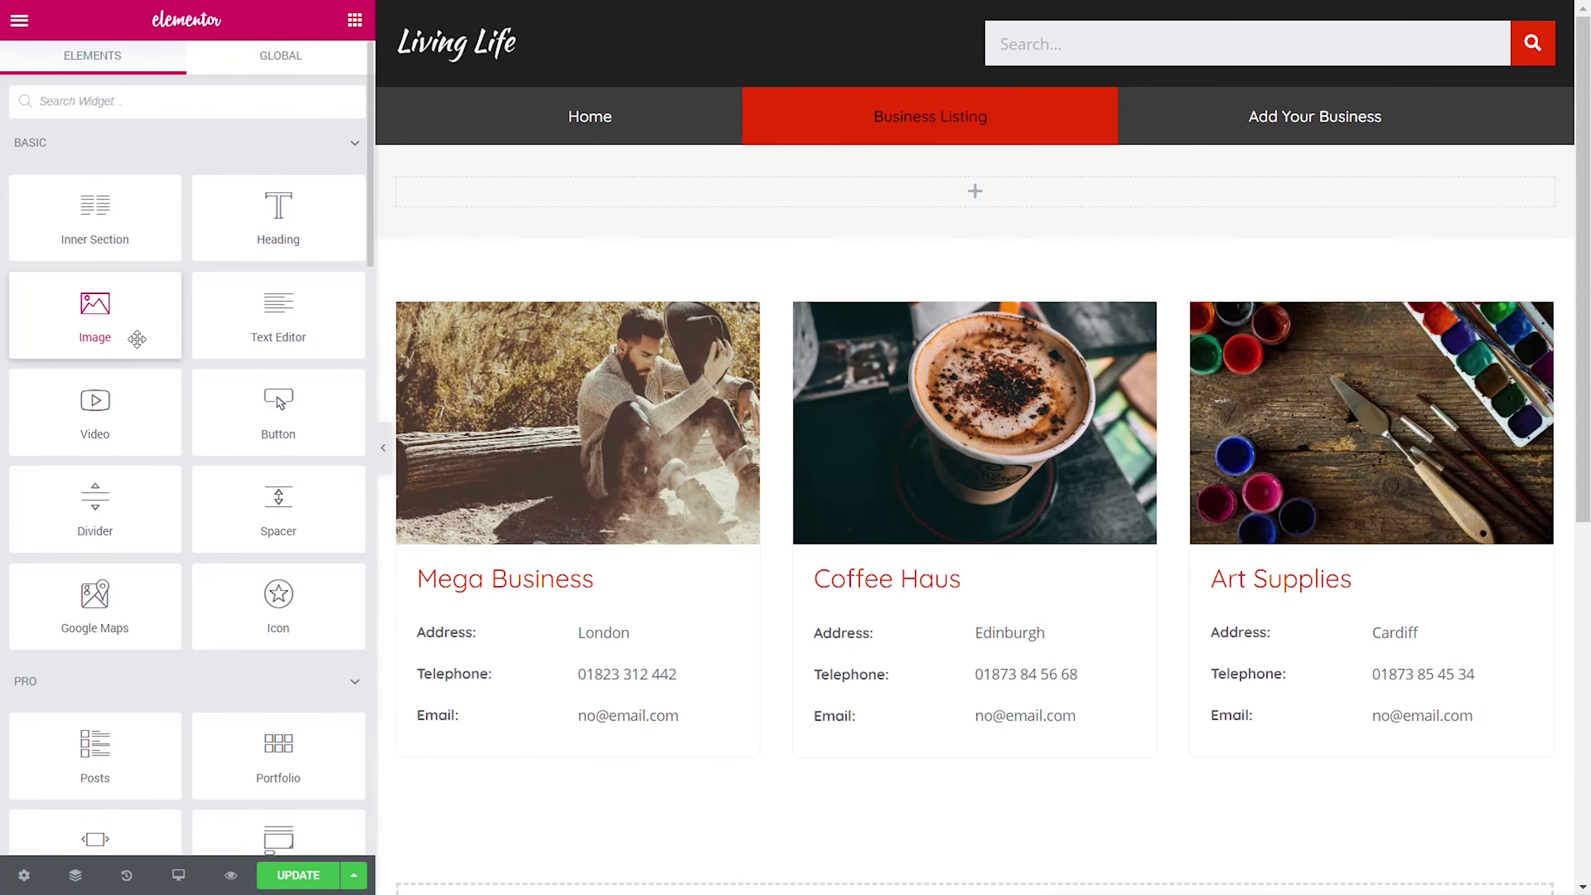
{"action": "scroll", "coordinate": [221, 493], "scroll_direction": "down", "scroll_amount": 15}
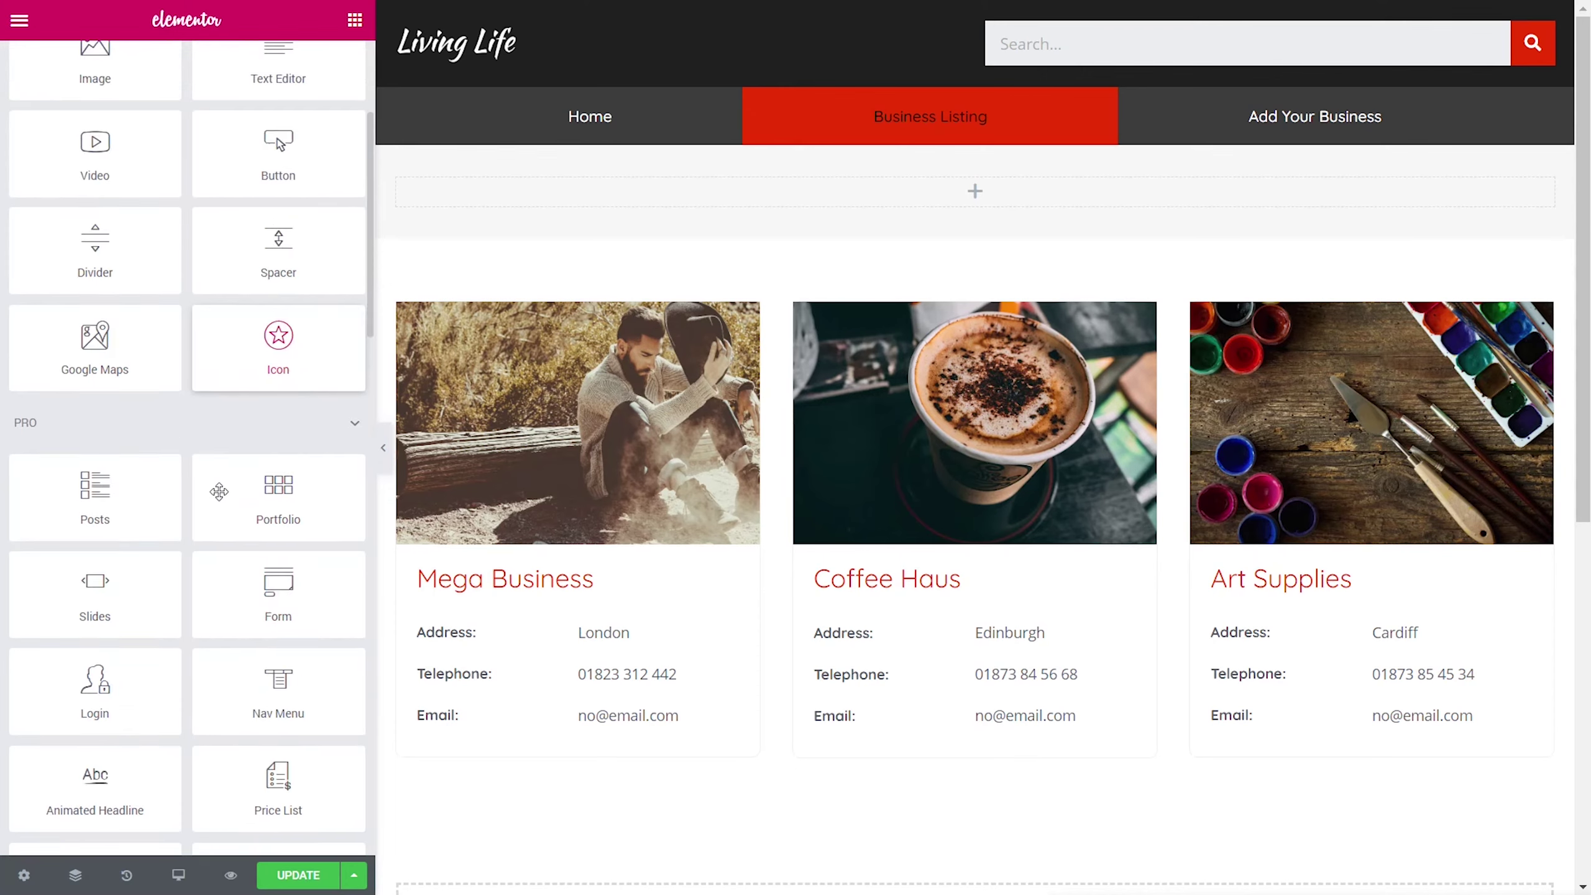
{"action": "scroll", "coordinate": [218, 487], "scroll_direction": "down", "scroll_amount": 10}
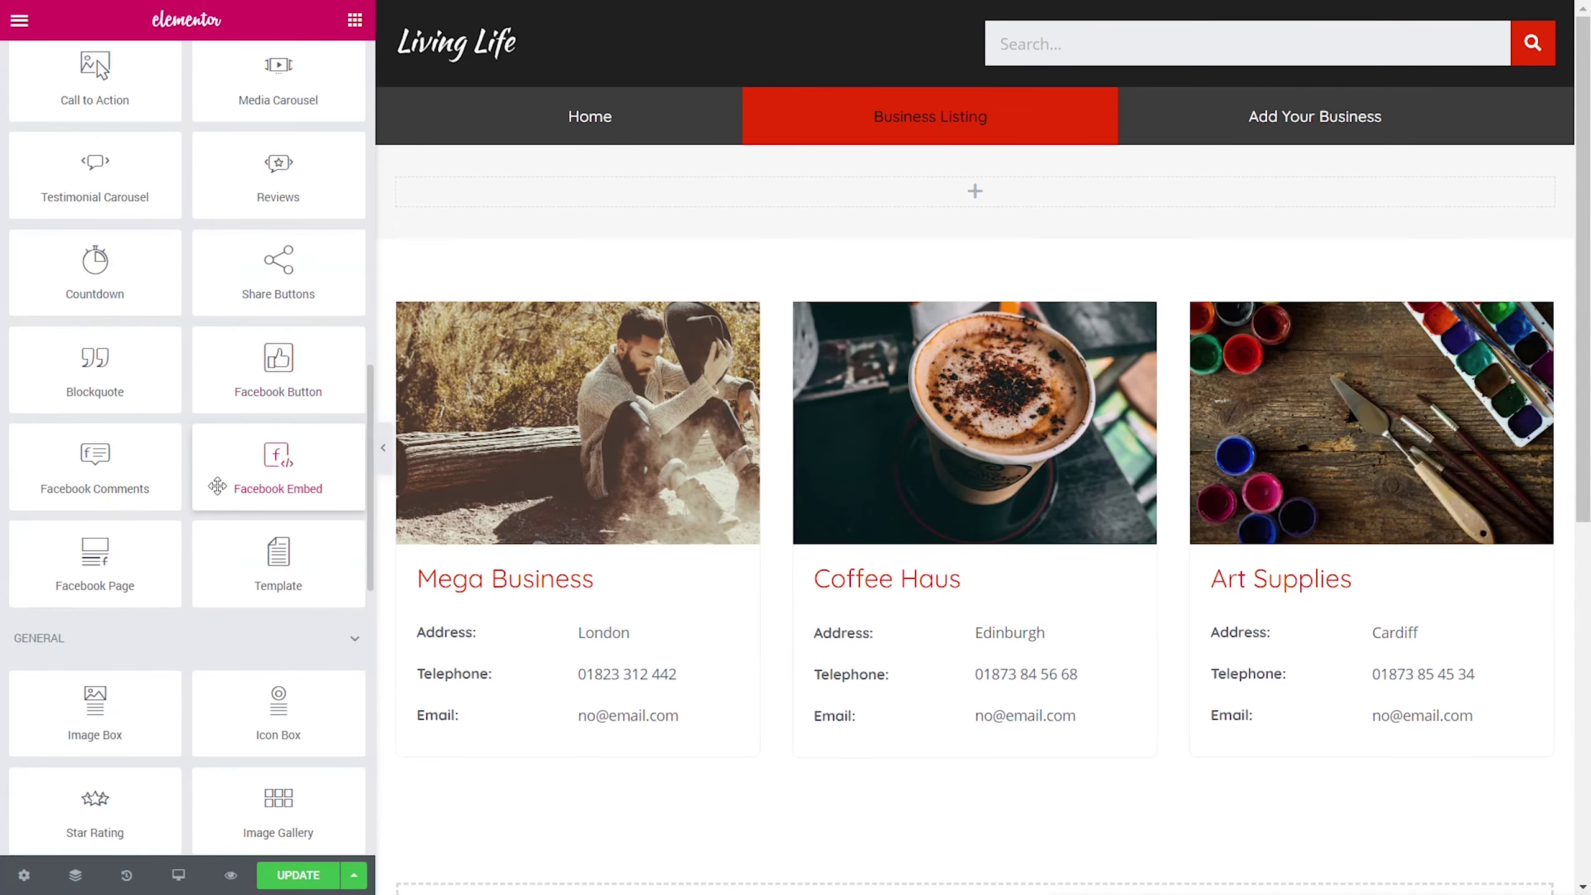
{"action": "left_click_drag", "start_coordinate": [243, 672], "coordinate": [547, 195]}
{"action": "triple_click", "coordinate": [63, 281]}
{"action": "type", "text": "Filters"}
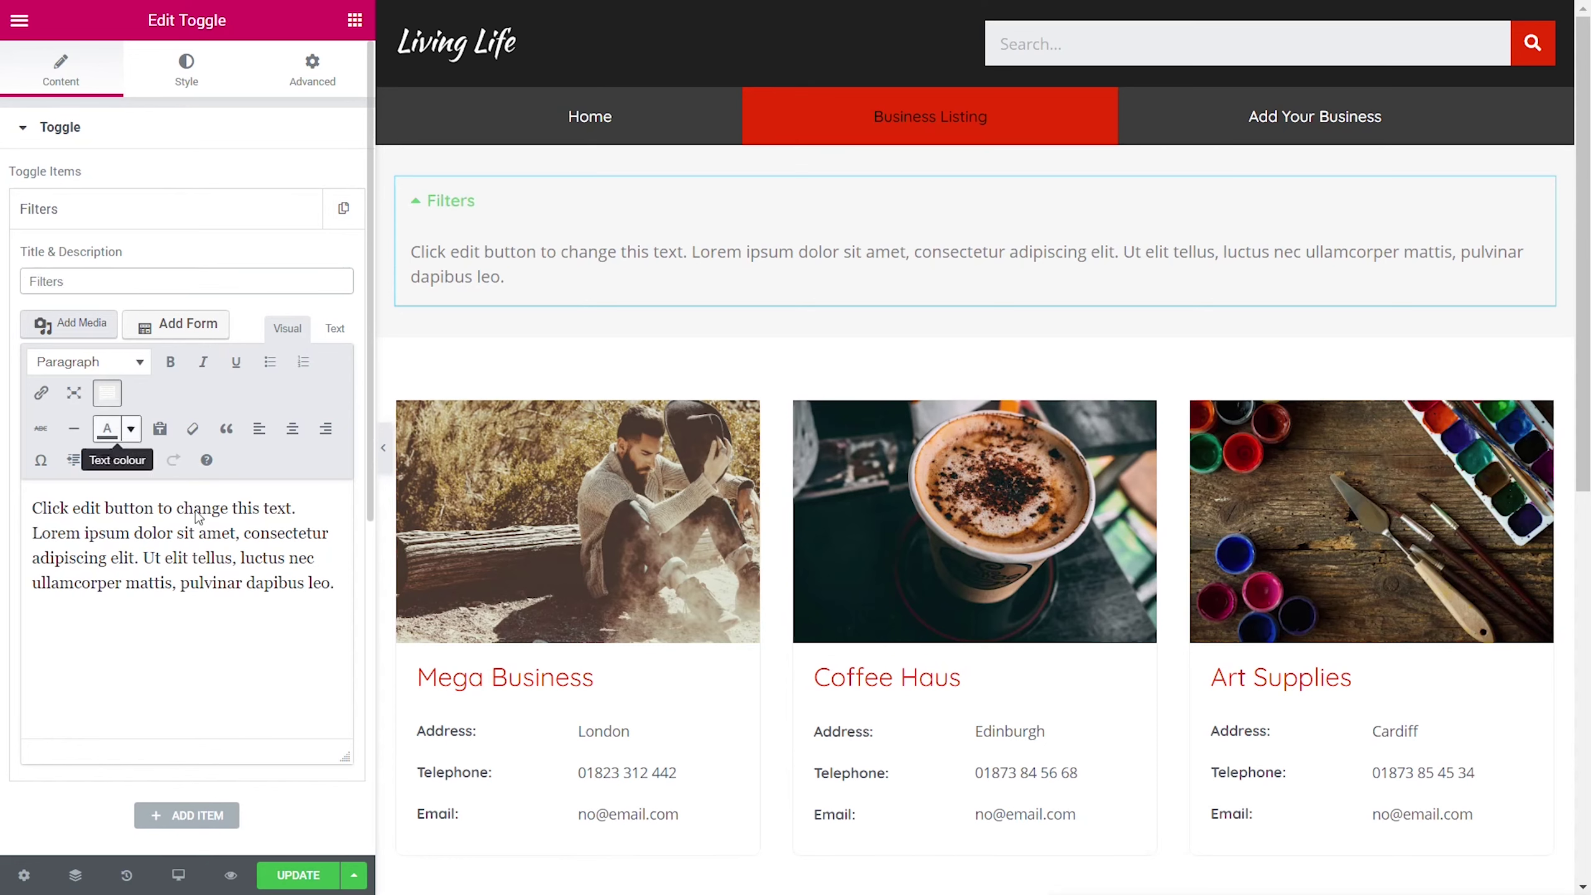
Step: Delete the placeholder description of the Filters toggle item and switch its editor to text mode
{"action": "left_click", "coordinate": [331, 586]}
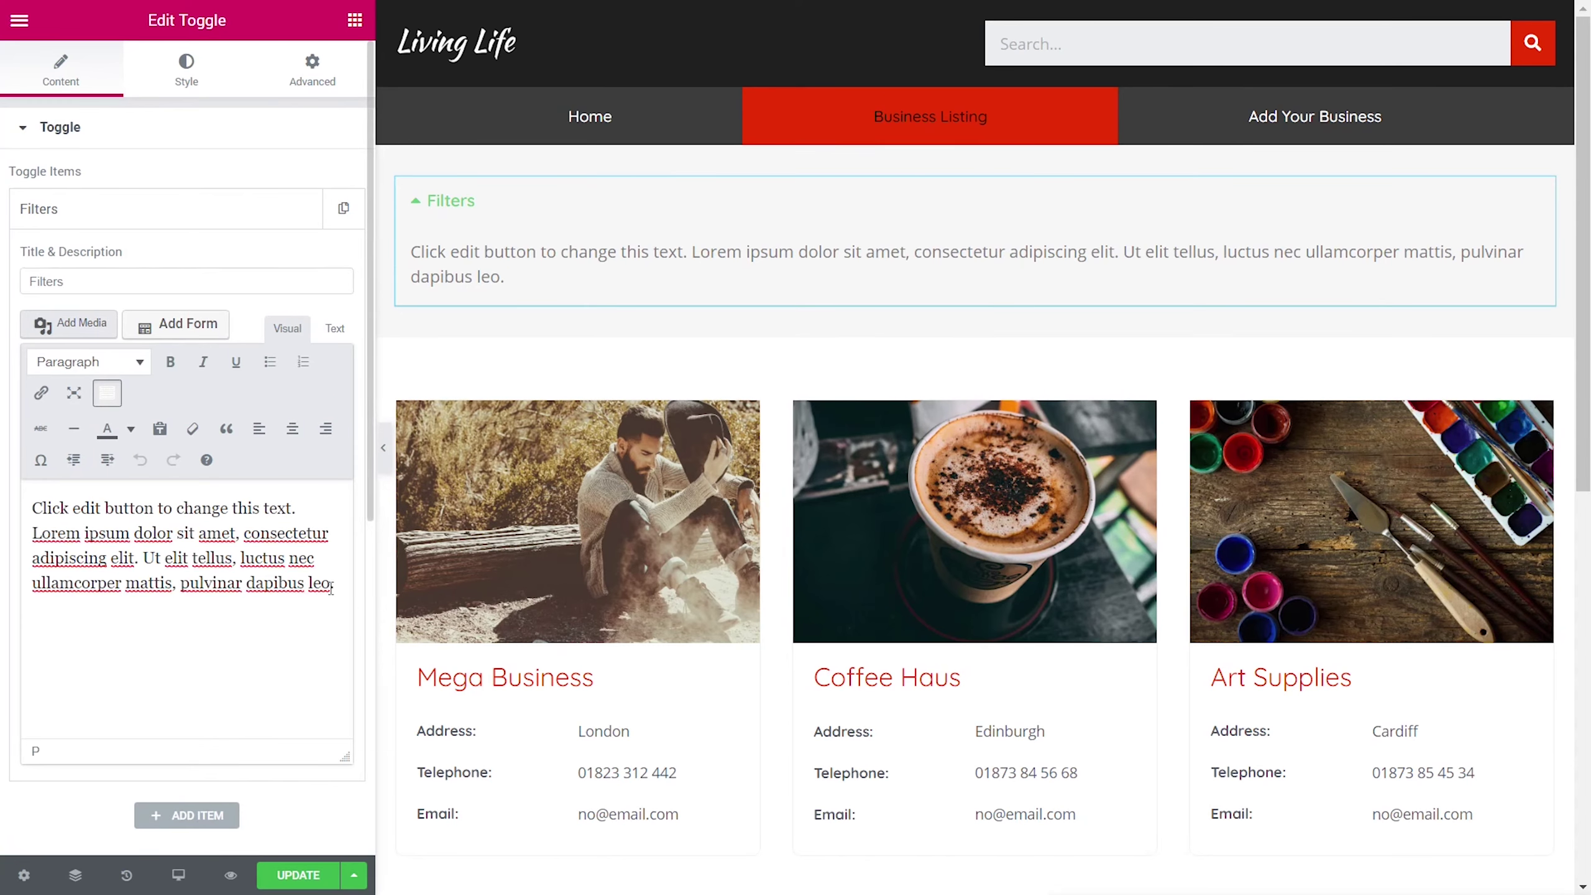
{"action": "left_click_drag", "start_coordinate": [331, 586], "coordinate": [25, 509]}
{"action": "key", "text": "BackSpace"}
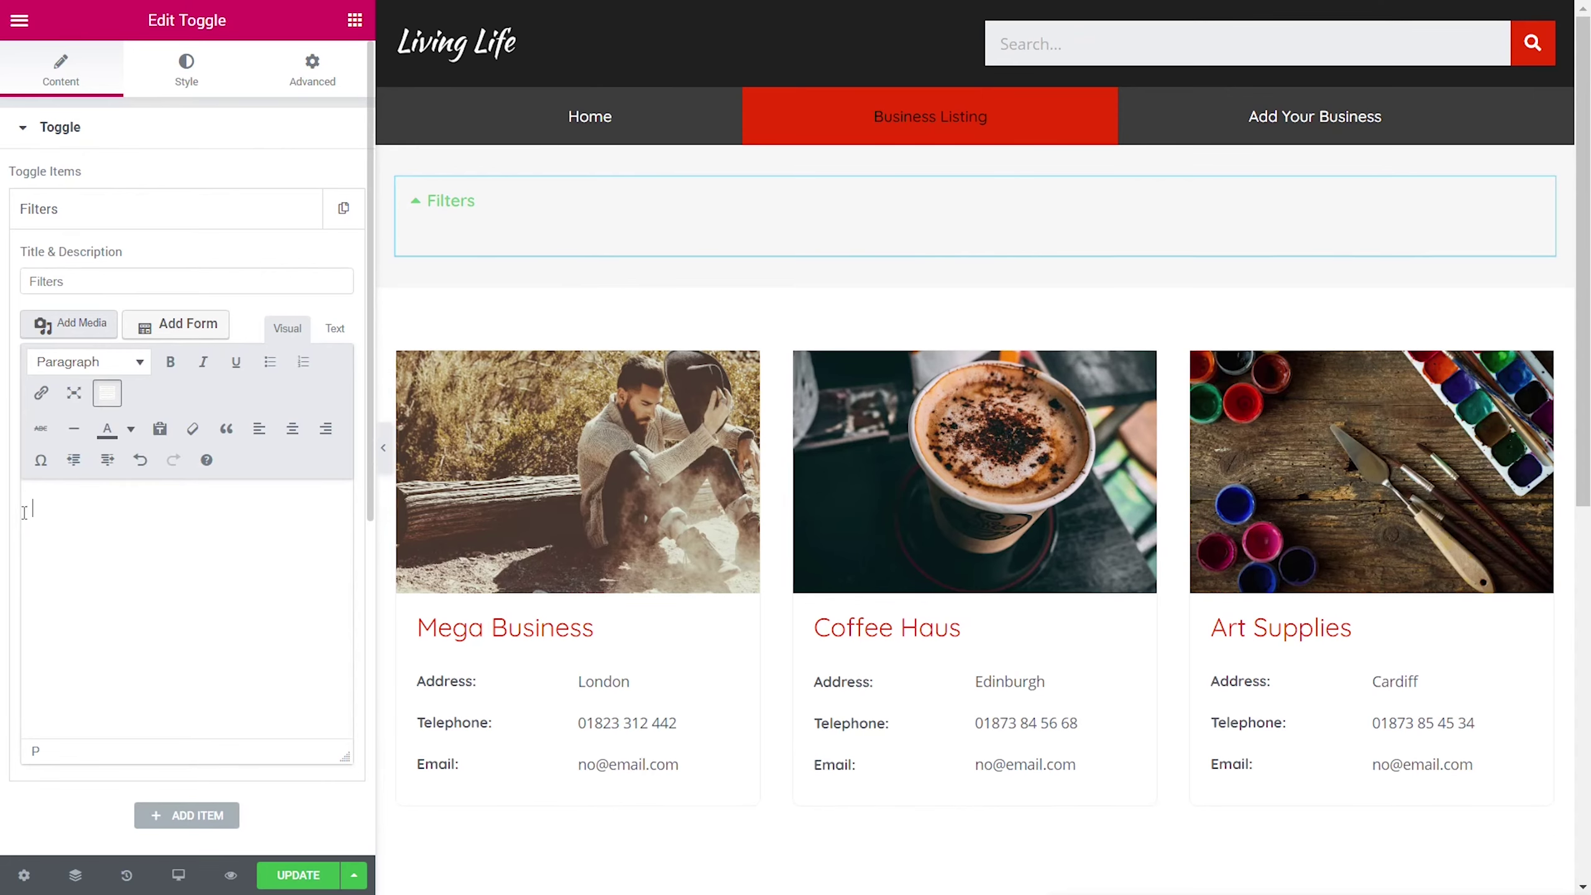
{"action": "left_click", "coordinate": [335, 328]}
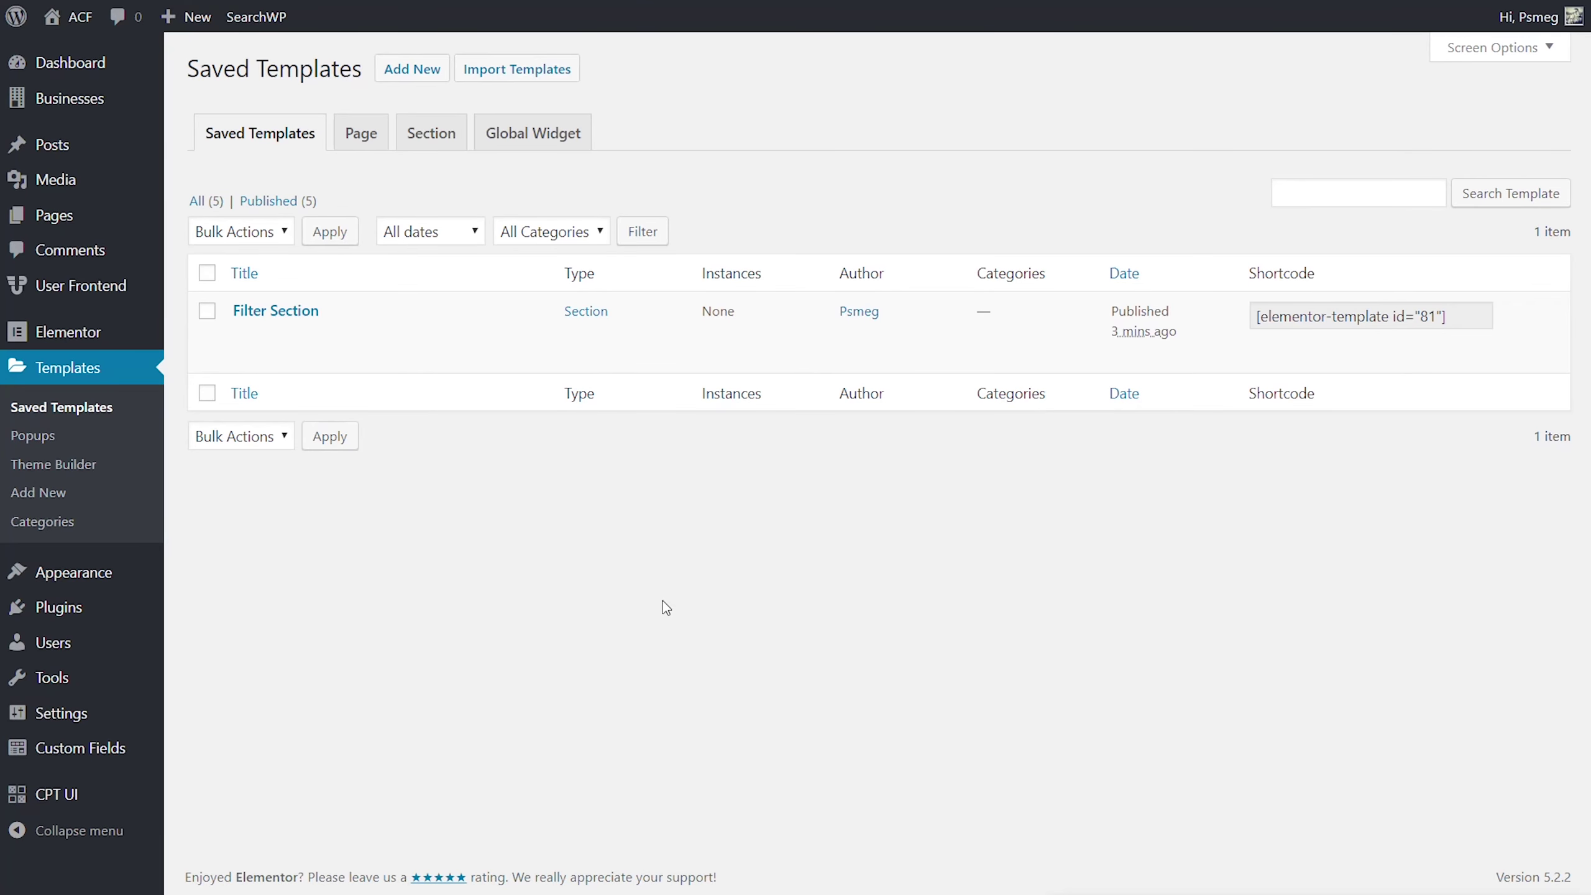
Step: Copy the Filter Section template's shortcode, insert [elementor-template id="81"] as the Filters toggle's description, and update the page
{"action": "mouse_move", "coordinate": [373, 338]}
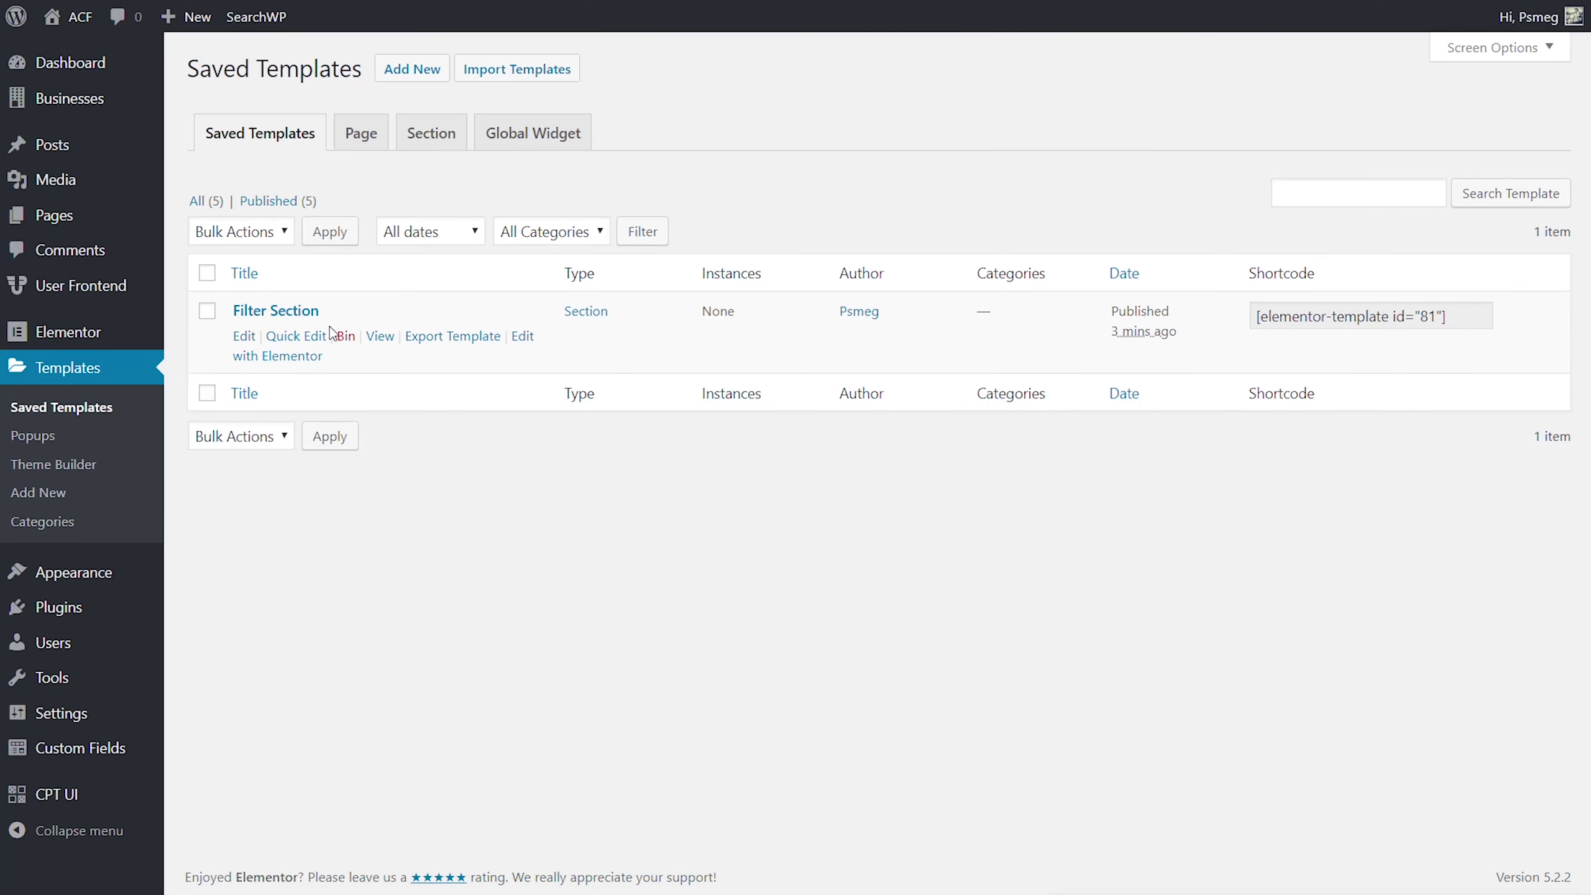
{"action": "left_click", "coordinate": [1430, 321]}
{"action": "key", "text": "ctrl+c"}
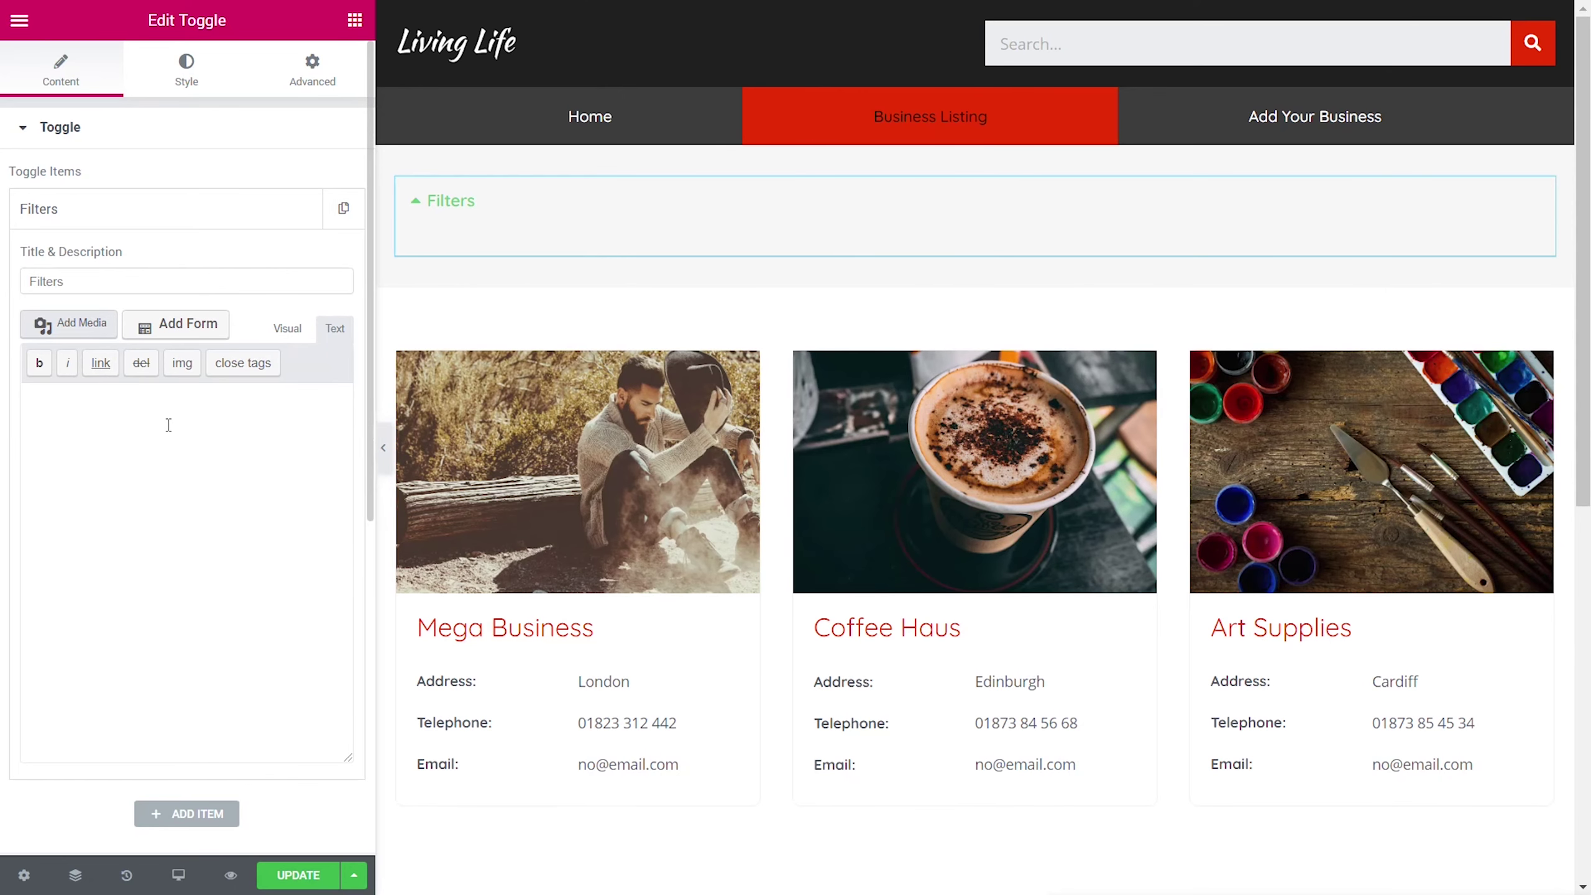
{"action": "left_click", "coordinate": [169, 425]}
{"action": "key", "text": "ctrl+v"}
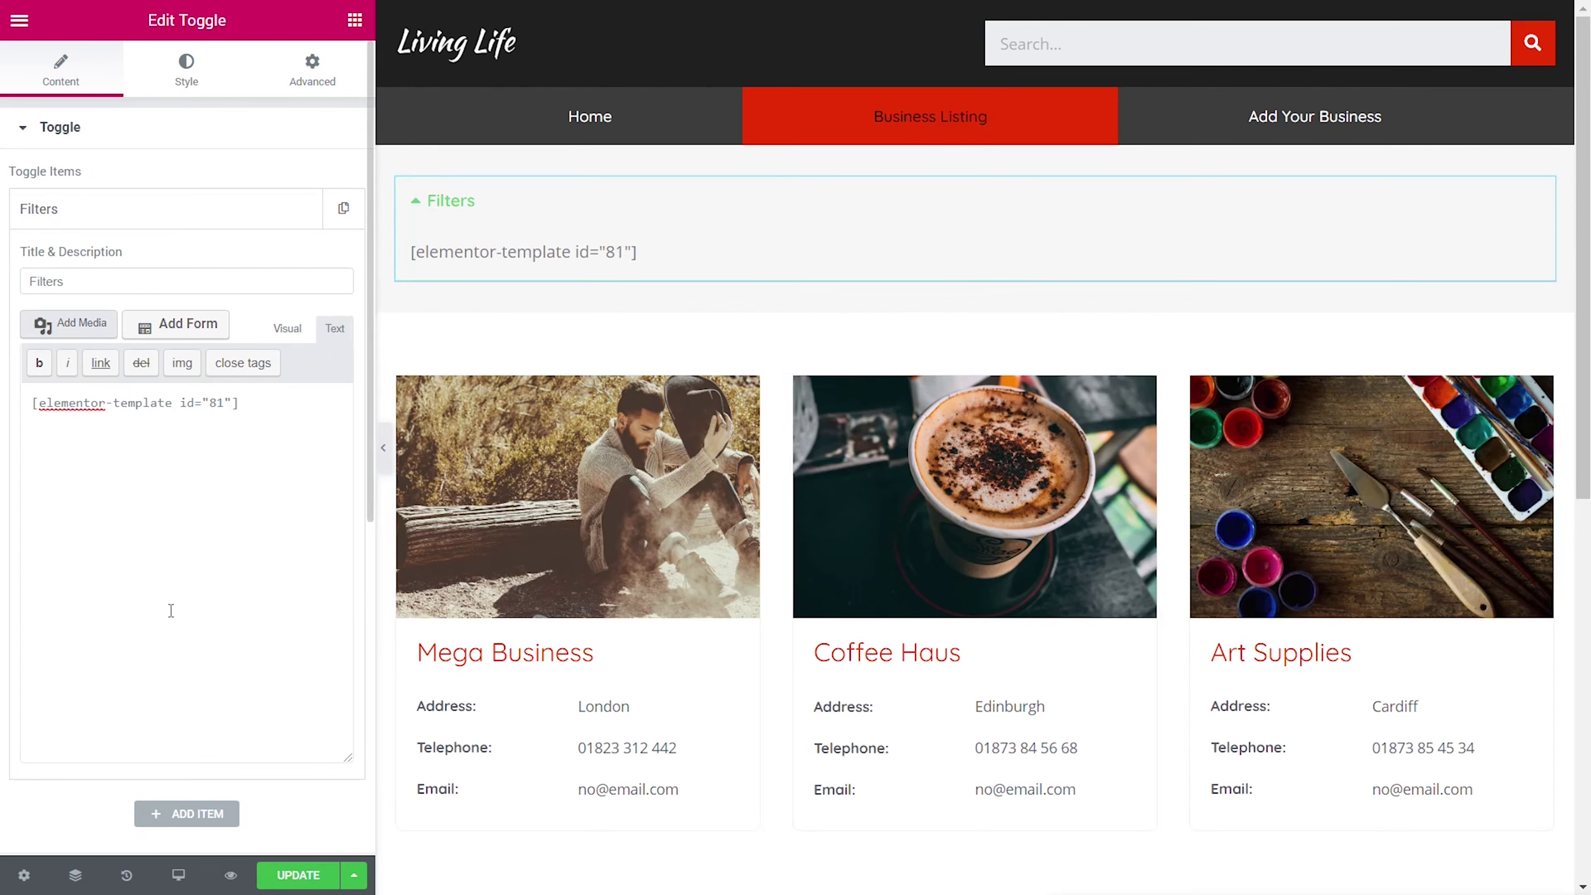
{"action": "left_click", "coordinate": [298, 875]}
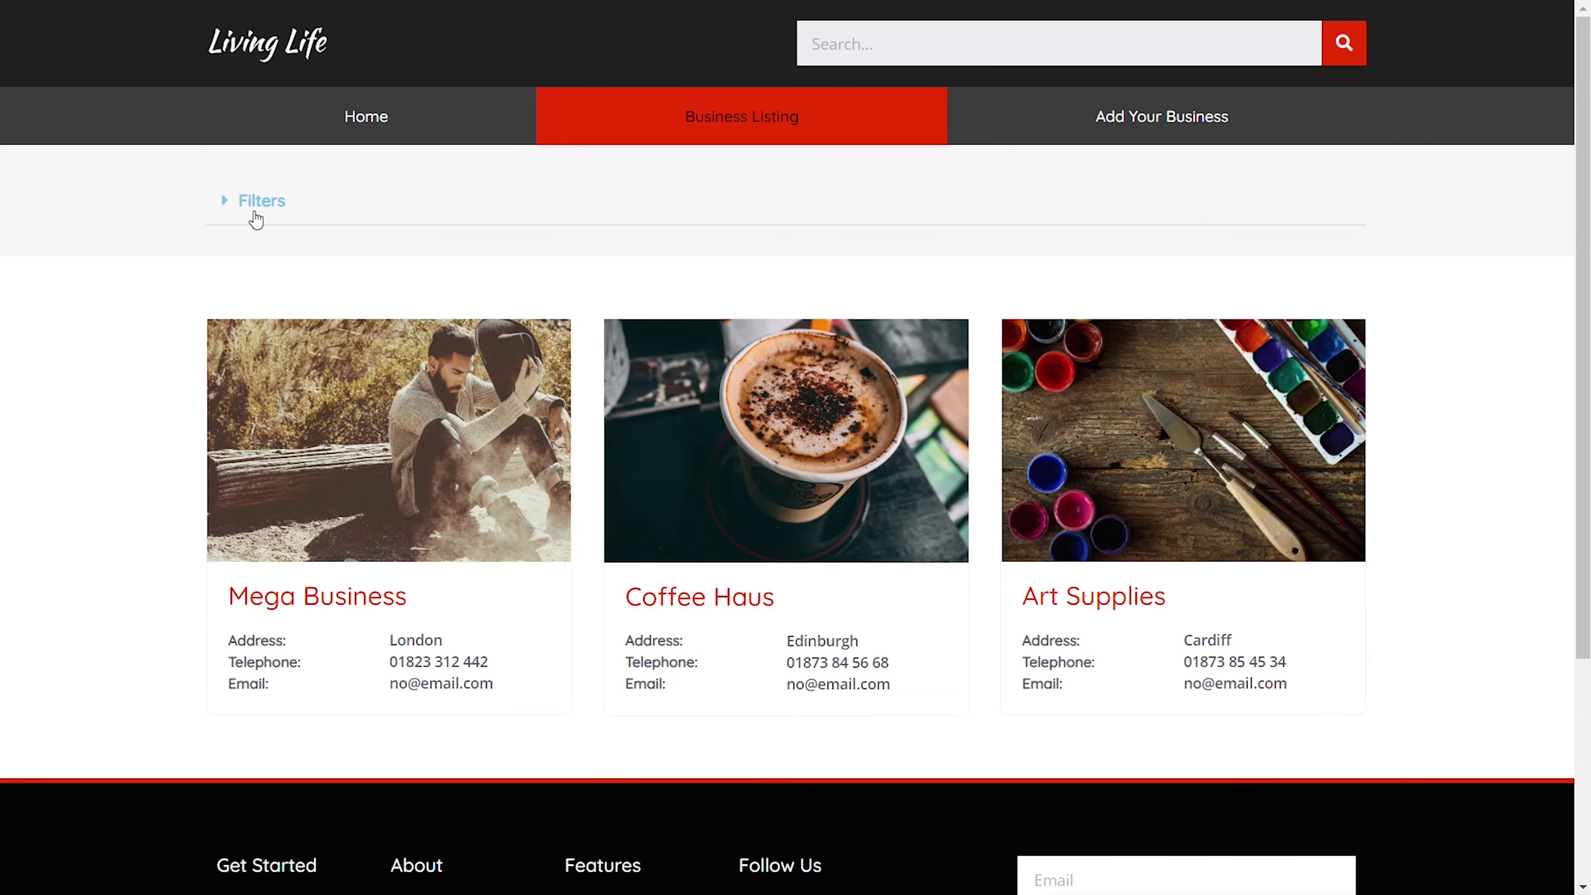
Step: Test the live Business Listing page by expanding and collapsing the Filters toggle and filtering by Art Supplies
{"action": "left_click", "coordinate": [255, 216]}
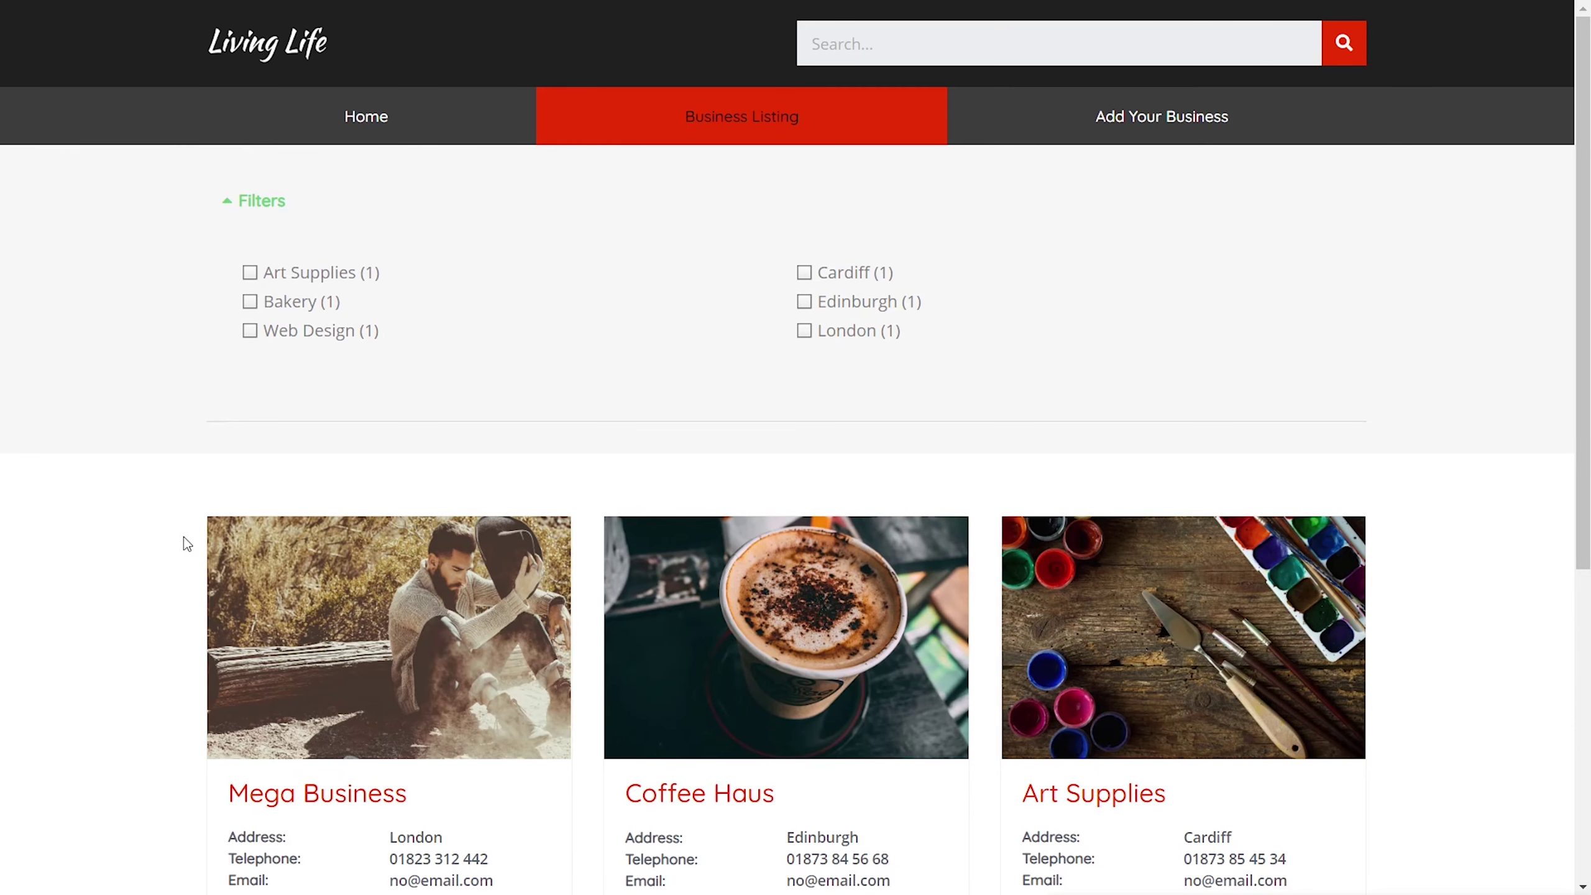
{"action": "left_click", "coordinate": [251, 207]}
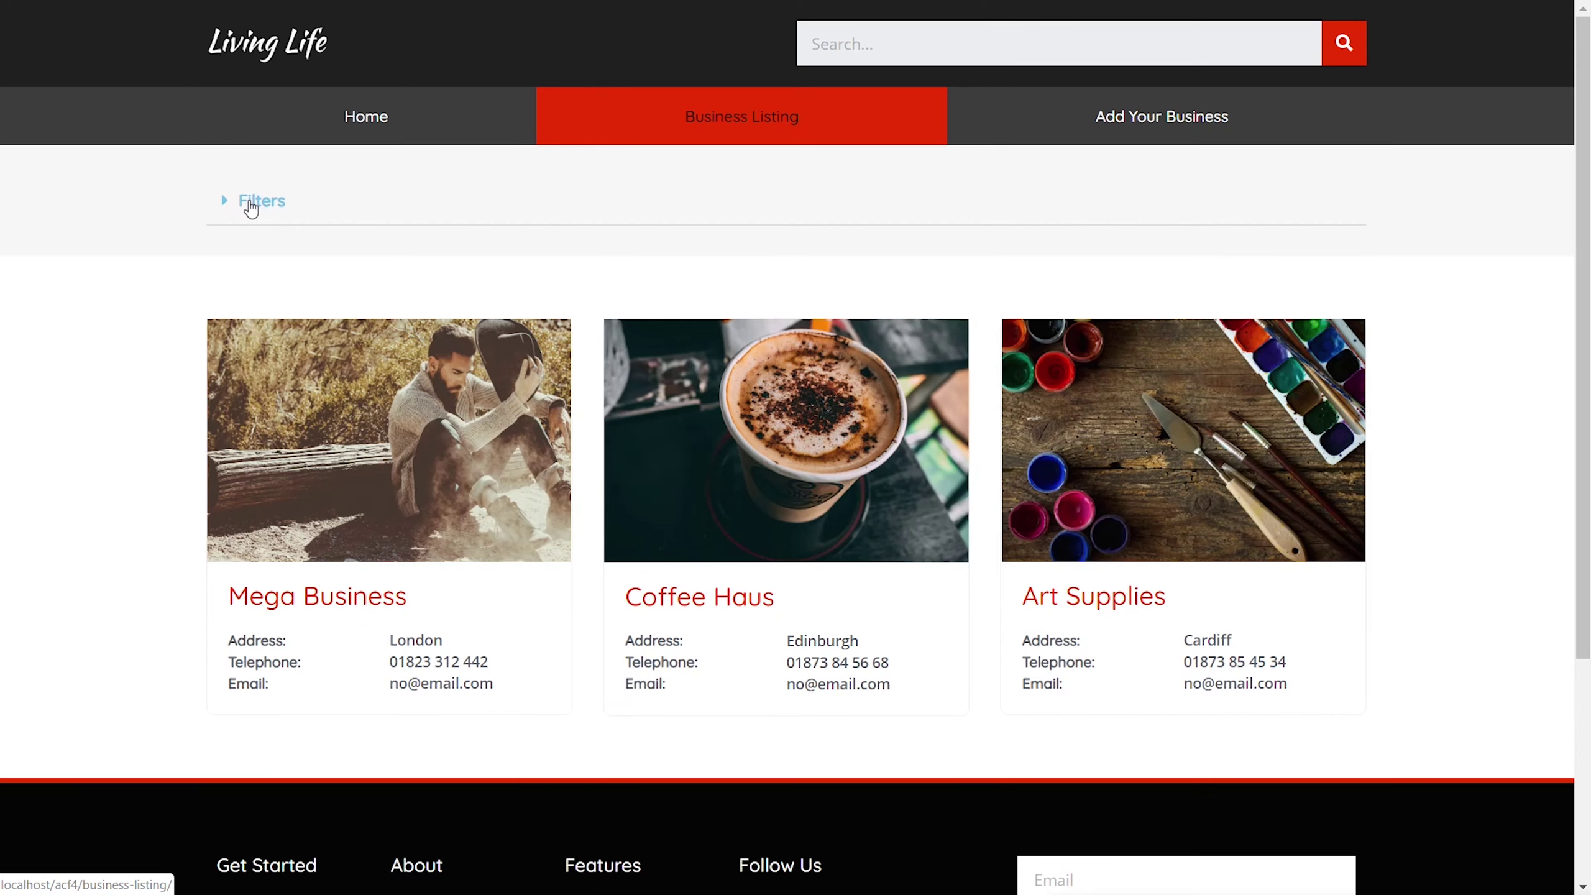
{"action": "left_click", "coordinate": [251, 207]}
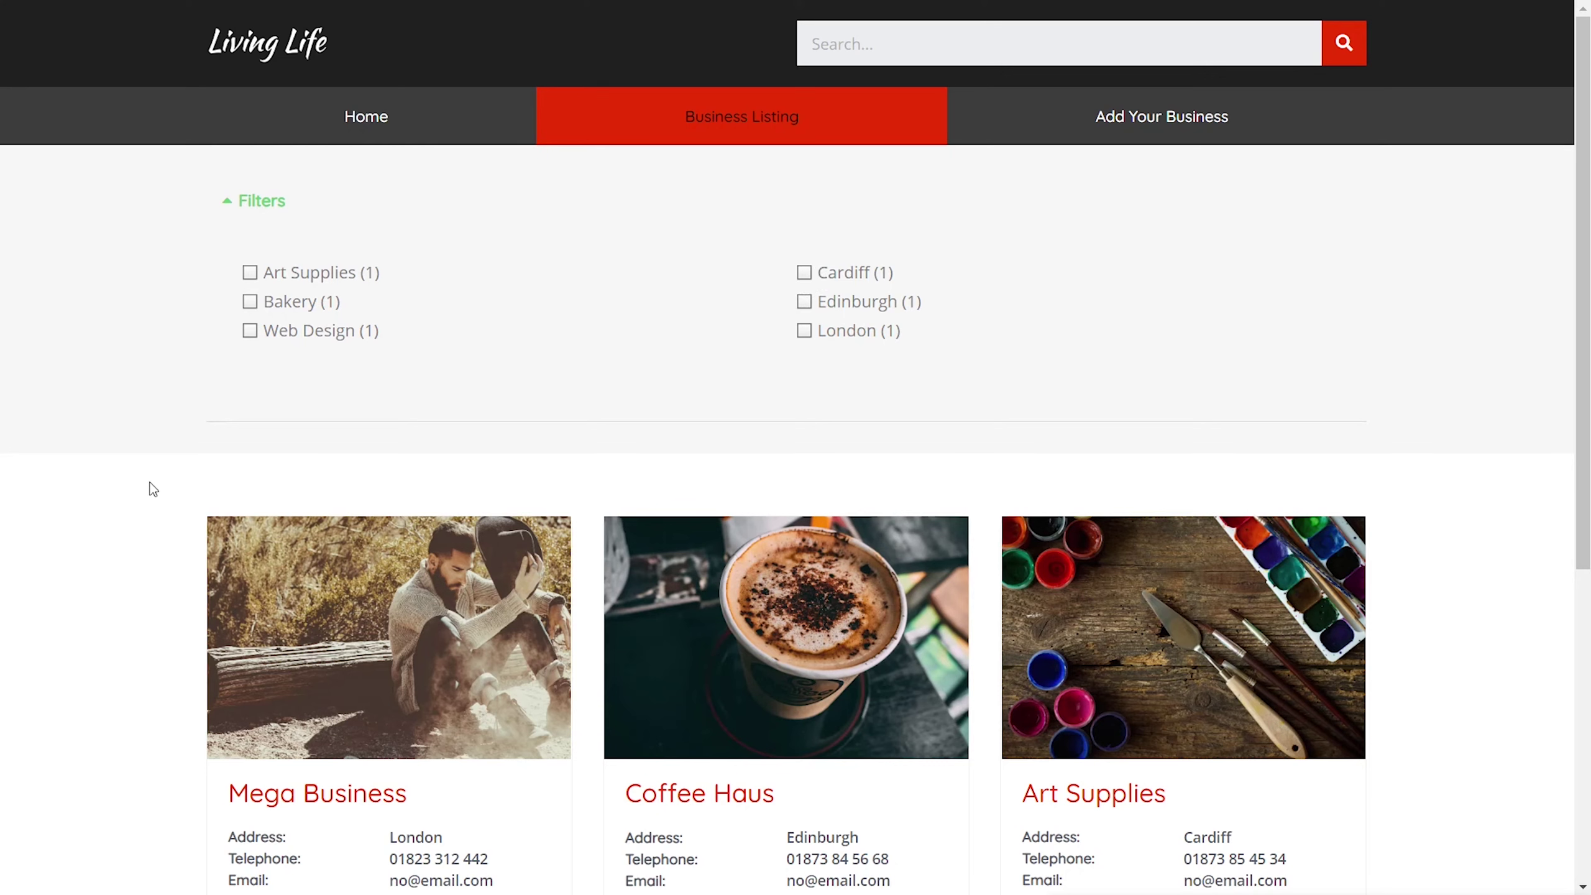
{"action": "left_click", "coordinate": [249, 273]}
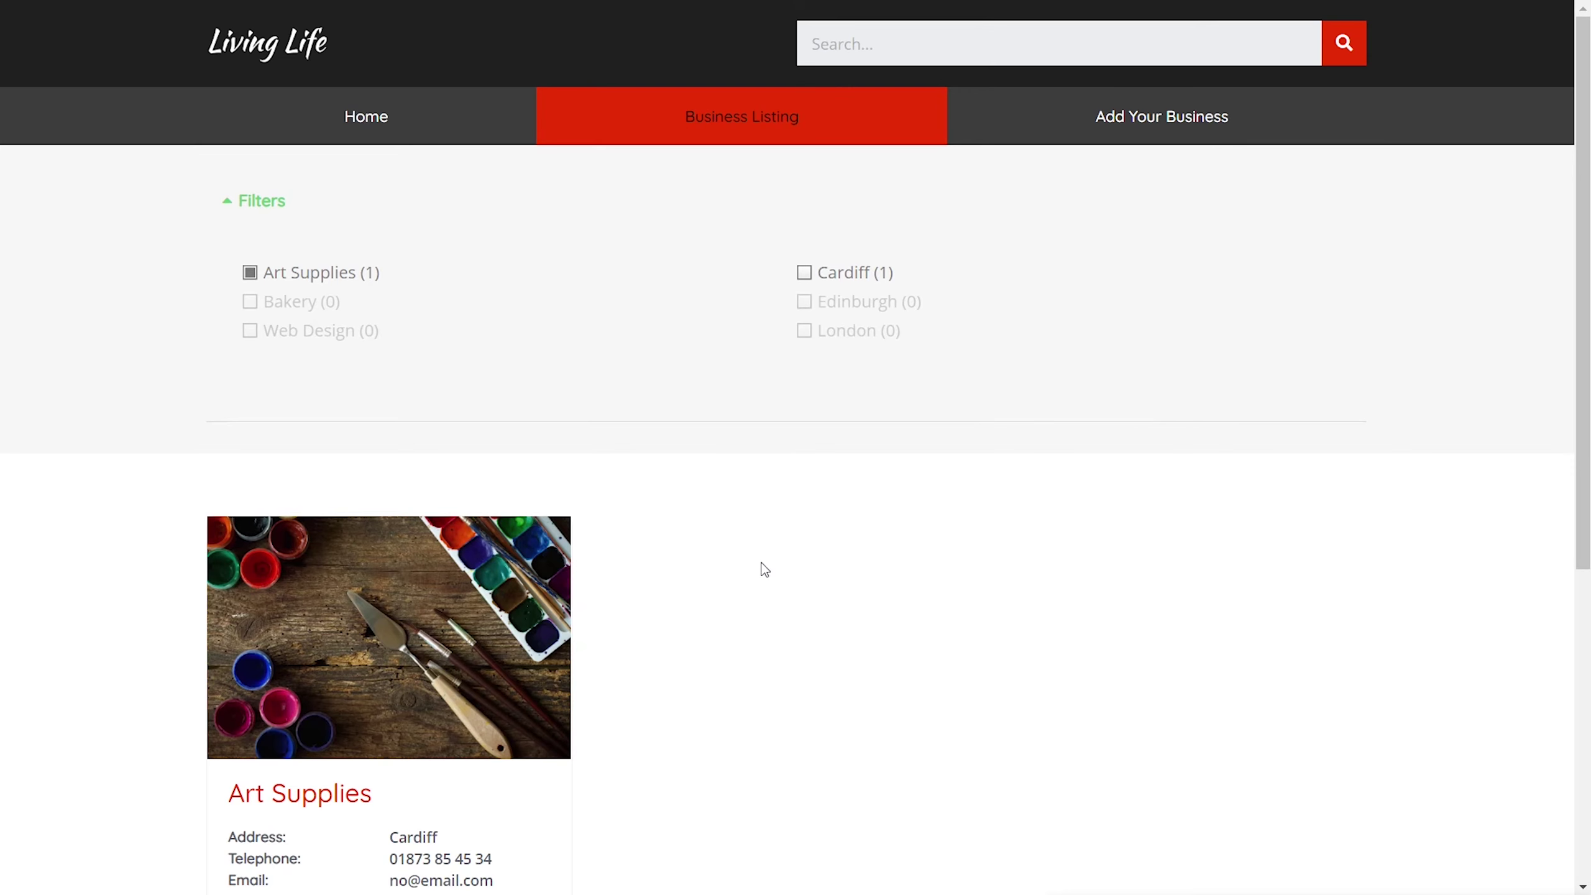
{"action": "left_click", "coordinate": [252, 206]}
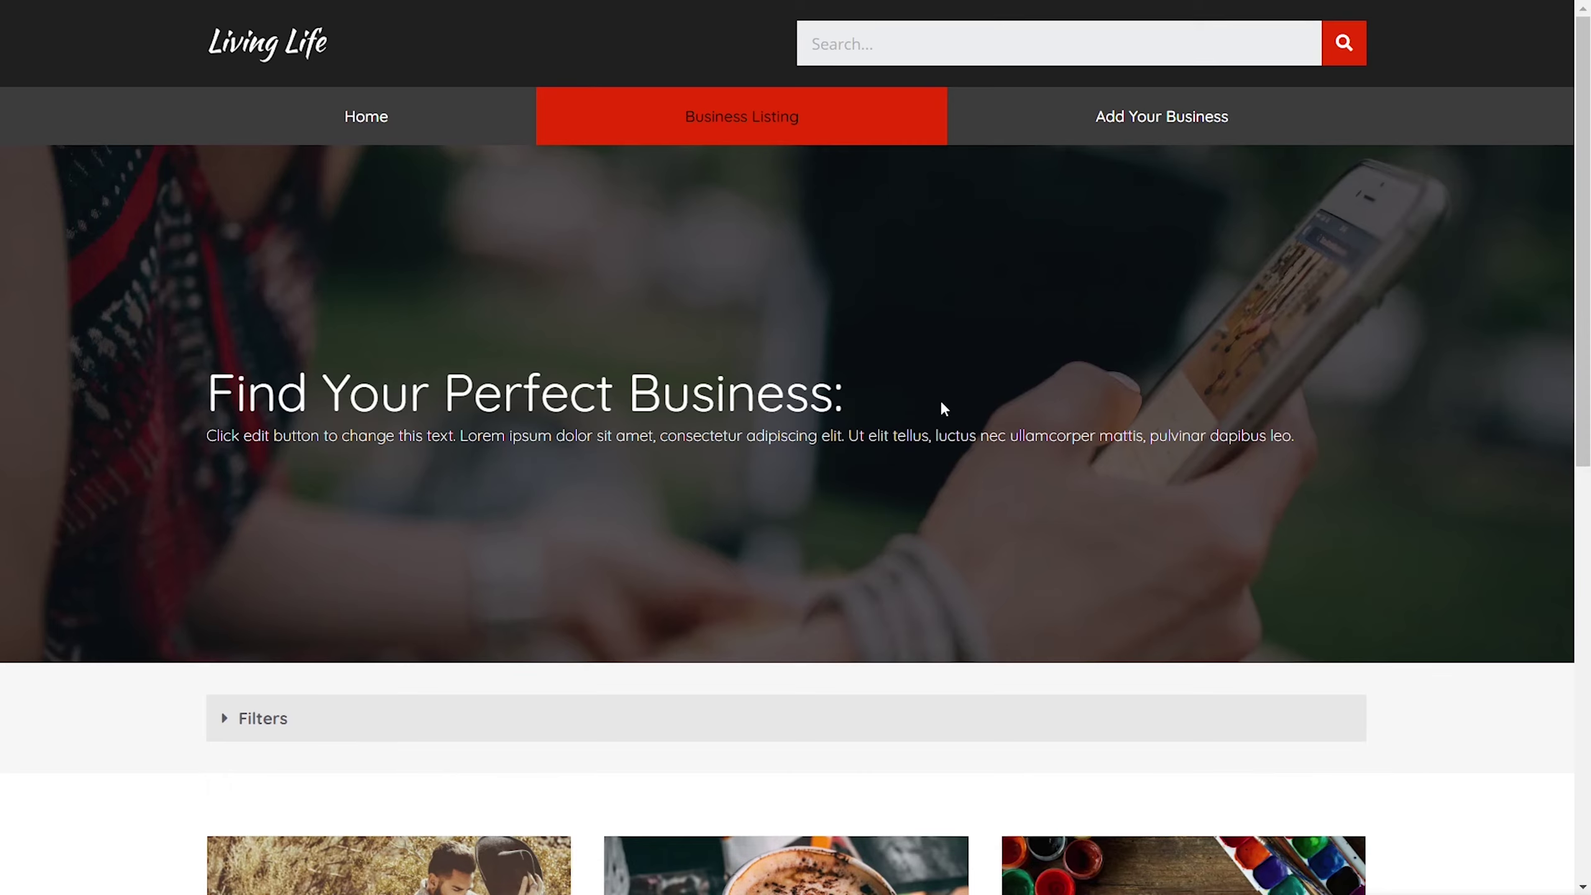
Step: Review the styled Business Listing page with its hero banner, expanding and collapsing the Filters bar above the listings
{"action": "scroll", "coordinate": [944, 408], "scroll_direction": "down", "scroll_amount": 5}
{"action": "left_click", "coordinate": [291, 408]}
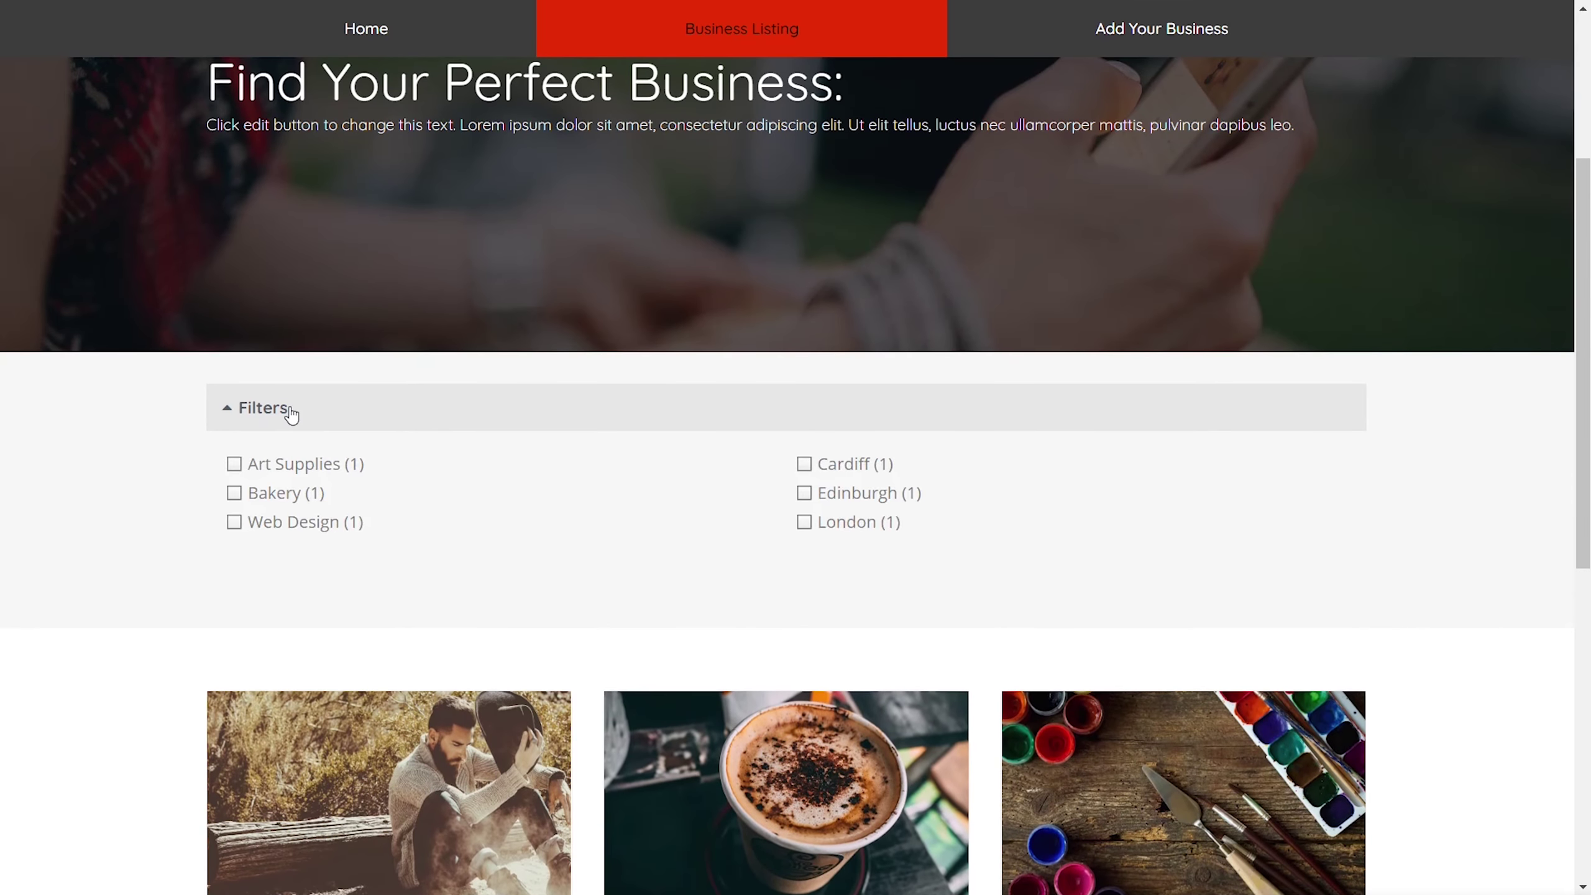
{"action": "left_click", "coordinate": [282, 416]}
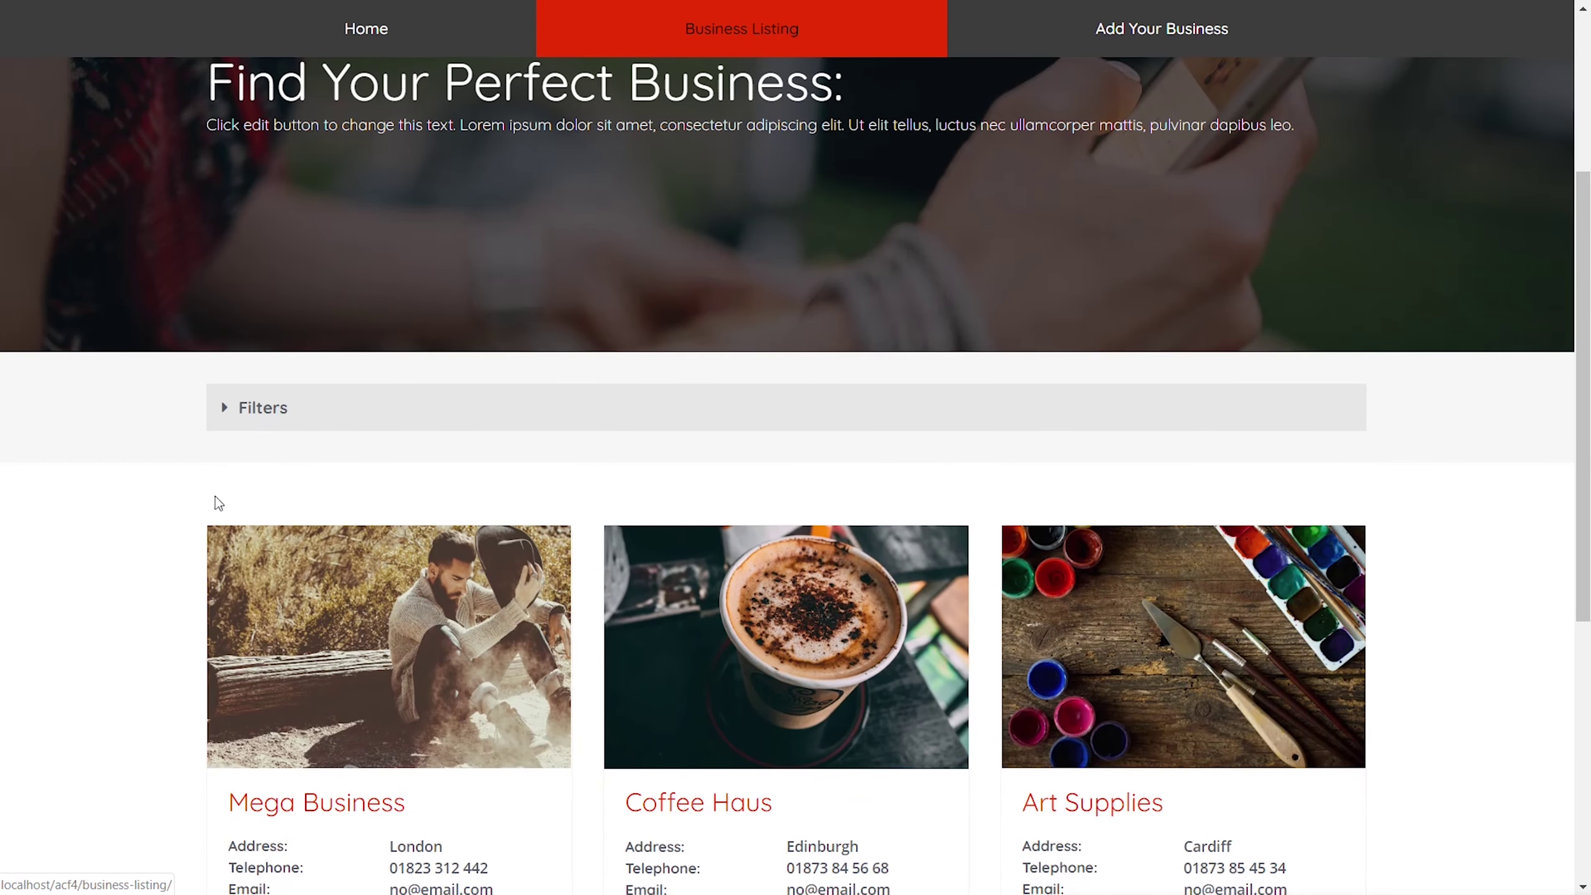
{"action": "scroll", "coordinate": [143, 568], "scroll_direction": "down", "scroll_amount": 7}
{"action": "scroll", "coordinate": [142, 568], "scroll_direction": "up", "scroll_amount": 8}
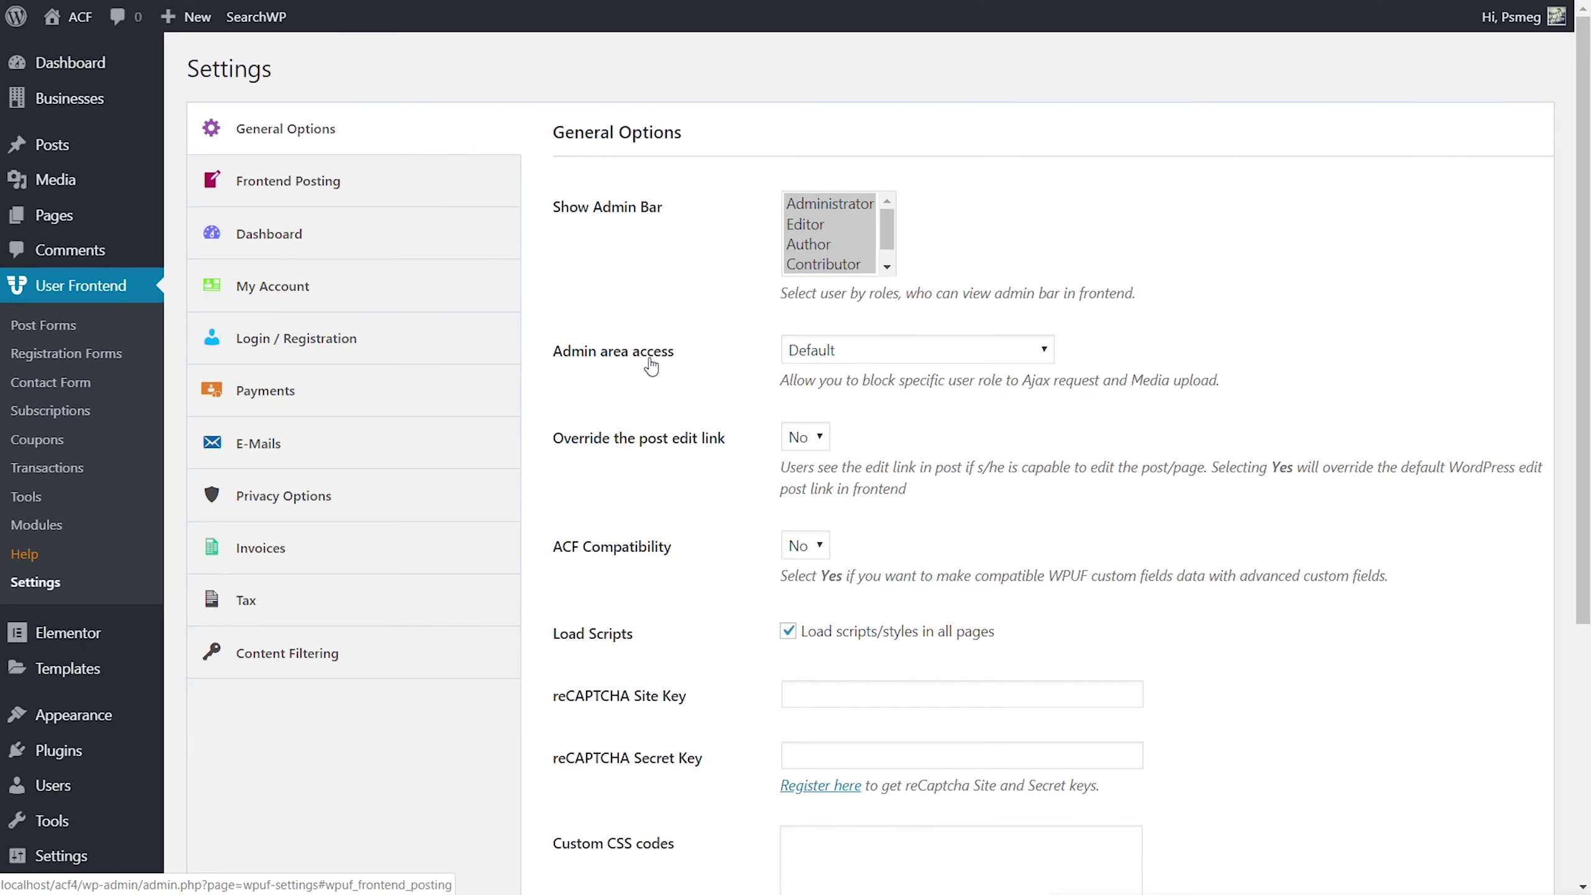
Step: Set ACF Compatibility to Yes in the User Frontend general options and save the settings
{"action": "left_click", "coordinate": [805, 545]}
{"action": "left_click", "coordinate": [814, 574]}
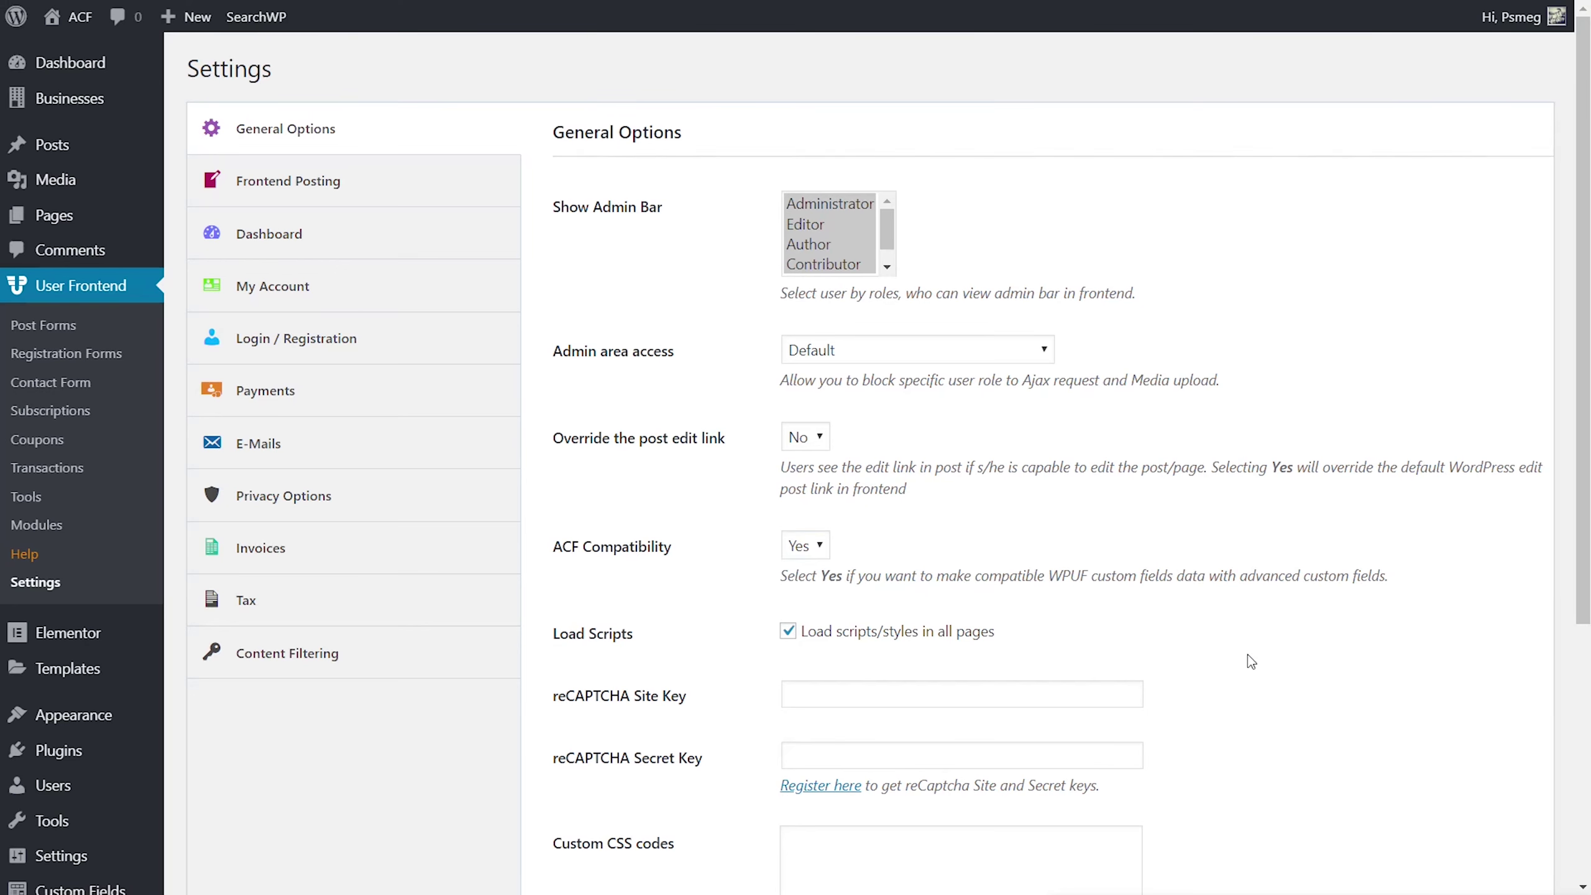
{"action": "scroll", "coordinate": [1251, 657], "scroll_direction": "down", "scroll_amount": 5}
{"action": "left_click", "coordinate": [1414, 735]}
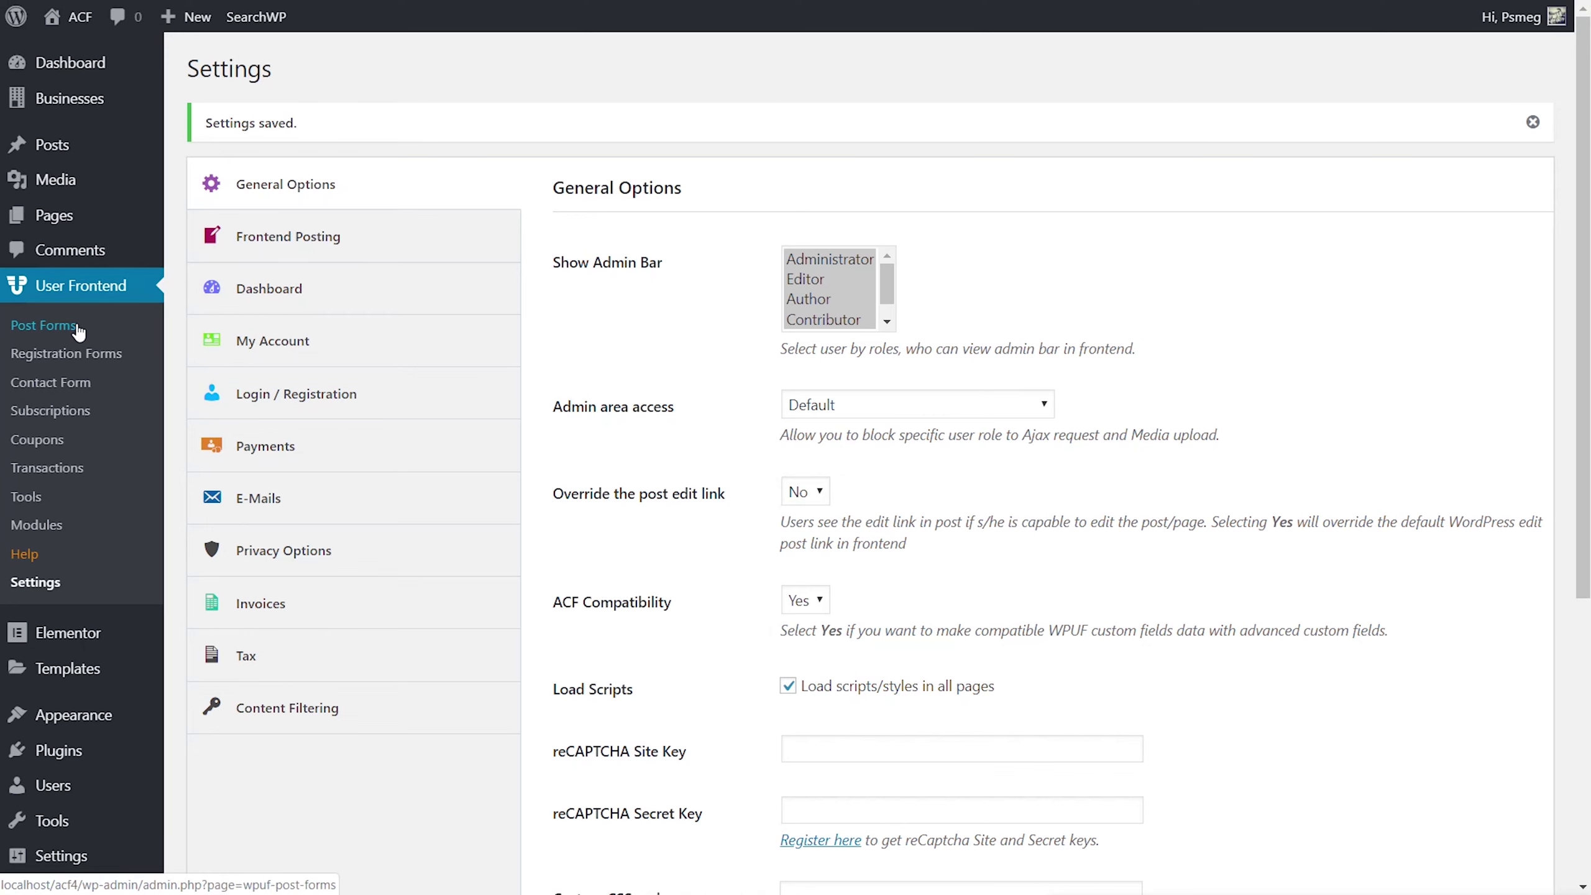
Step: Create a new User Frontend post form from the Blank Form template
{"action": "left_click", "coordinate": [43, 334]}
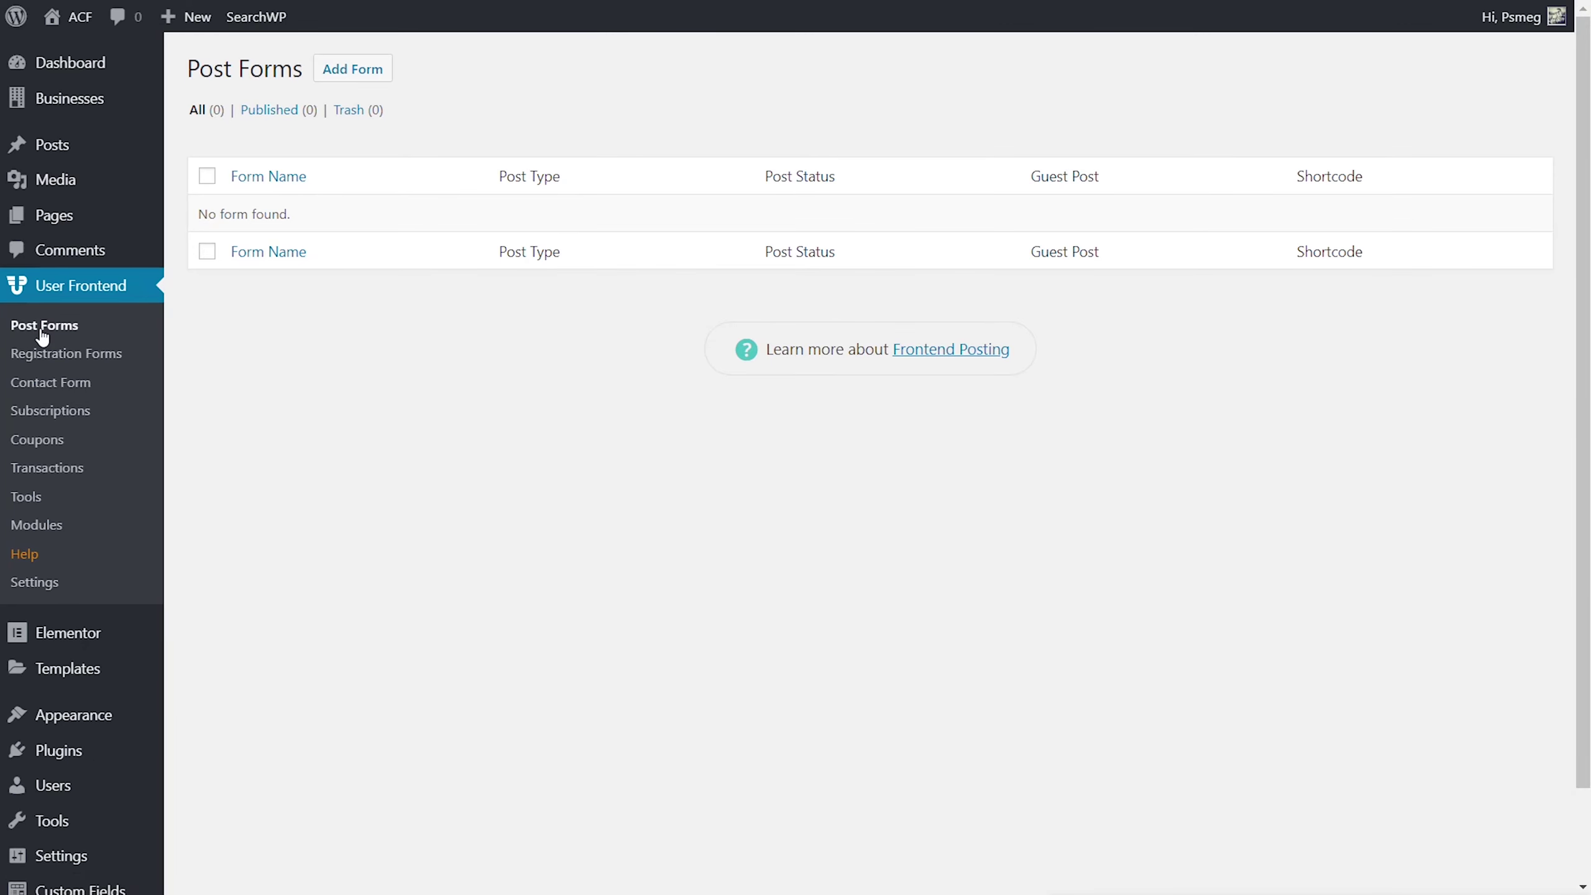
{"action": "left_click", "coordinate": [353, 69]}
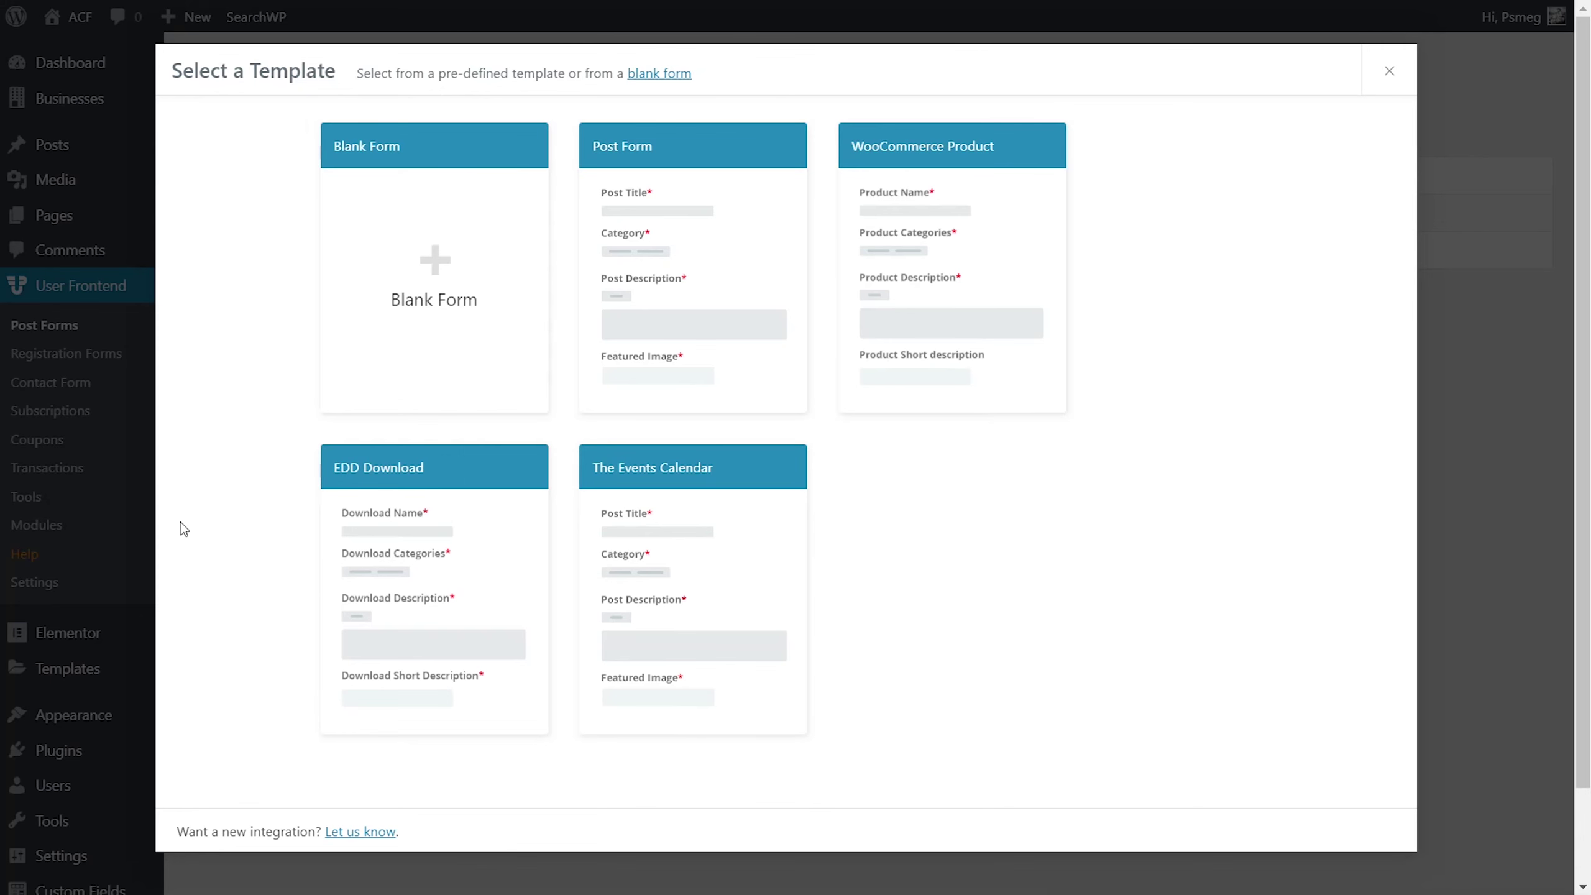
{"action": "mouse_move", "coordinate": [415, 259]}
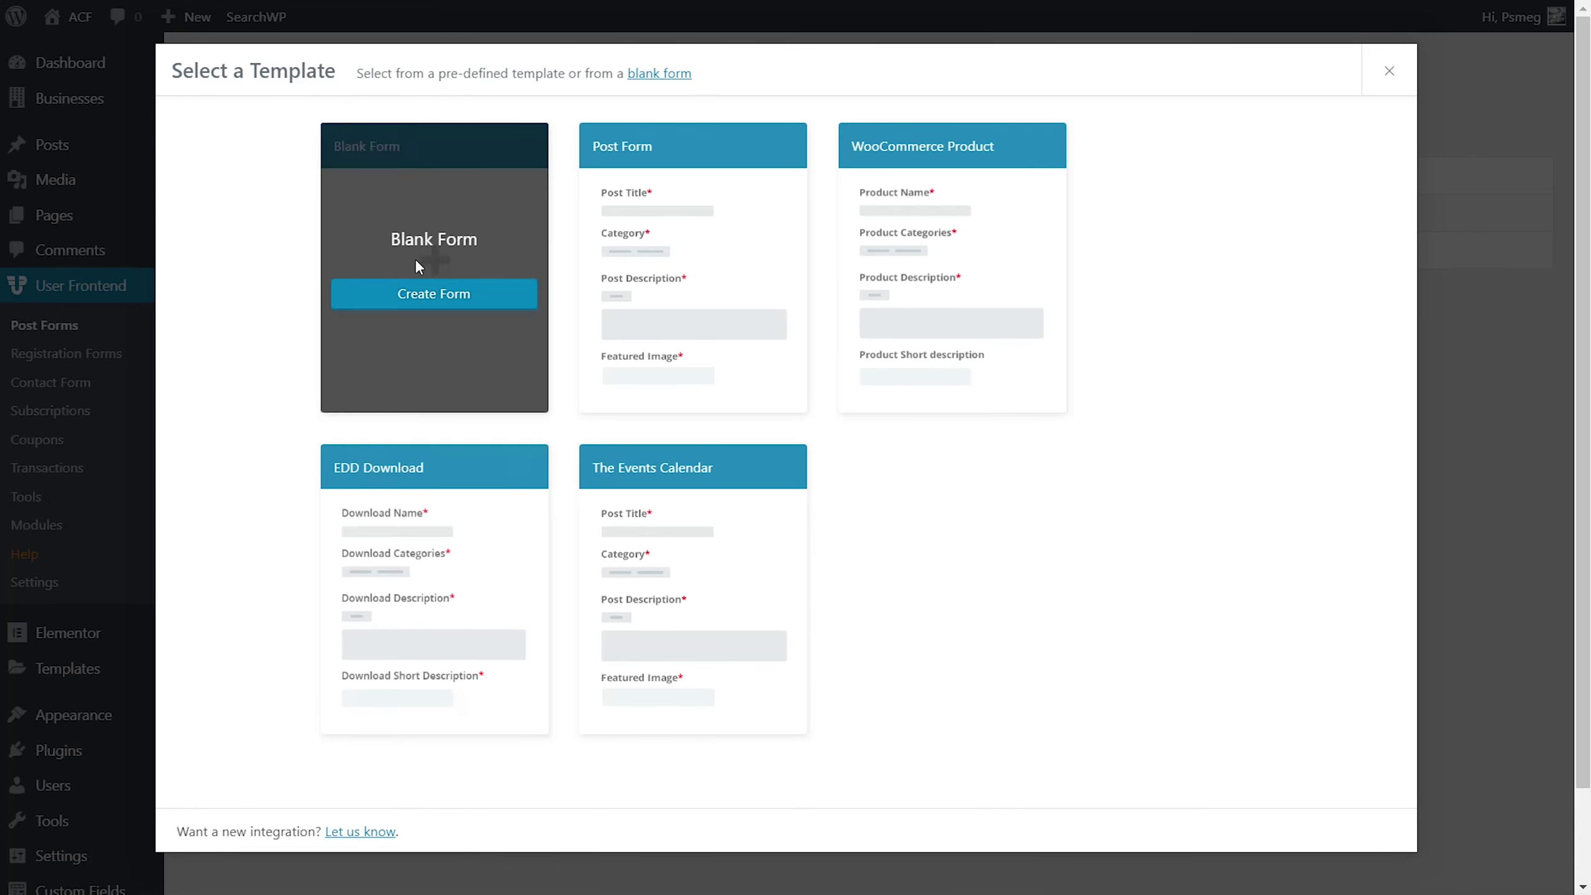
{"action": "left_click", "coordinate": [426, 301]}
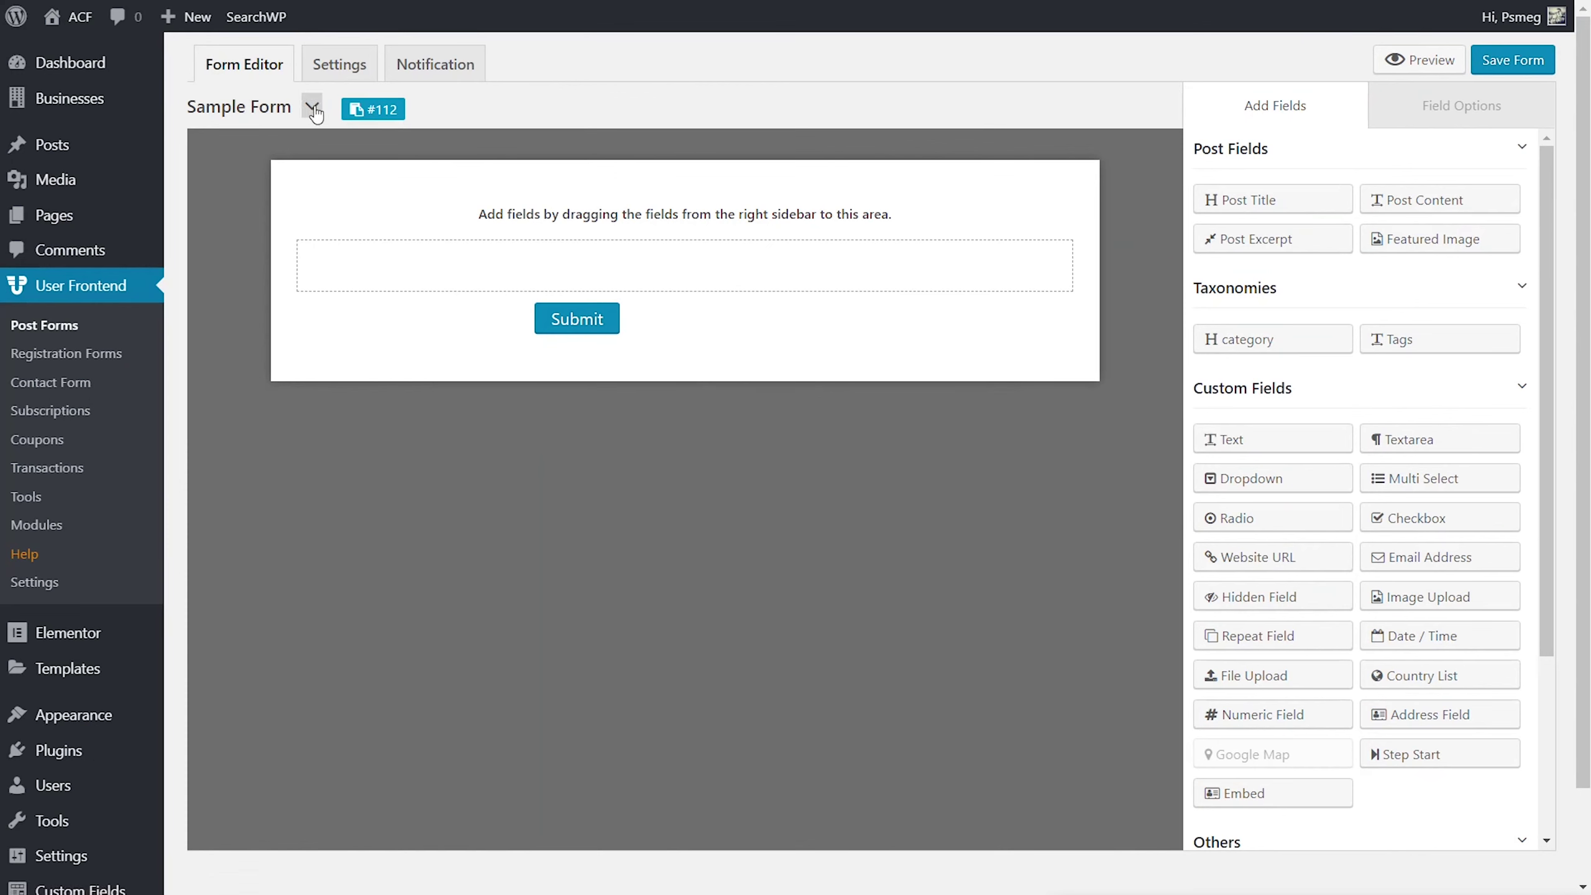
Step: Rename the sample form as "Submit New Business"
{"action": "left_click", "coordinate": [312, 107]}
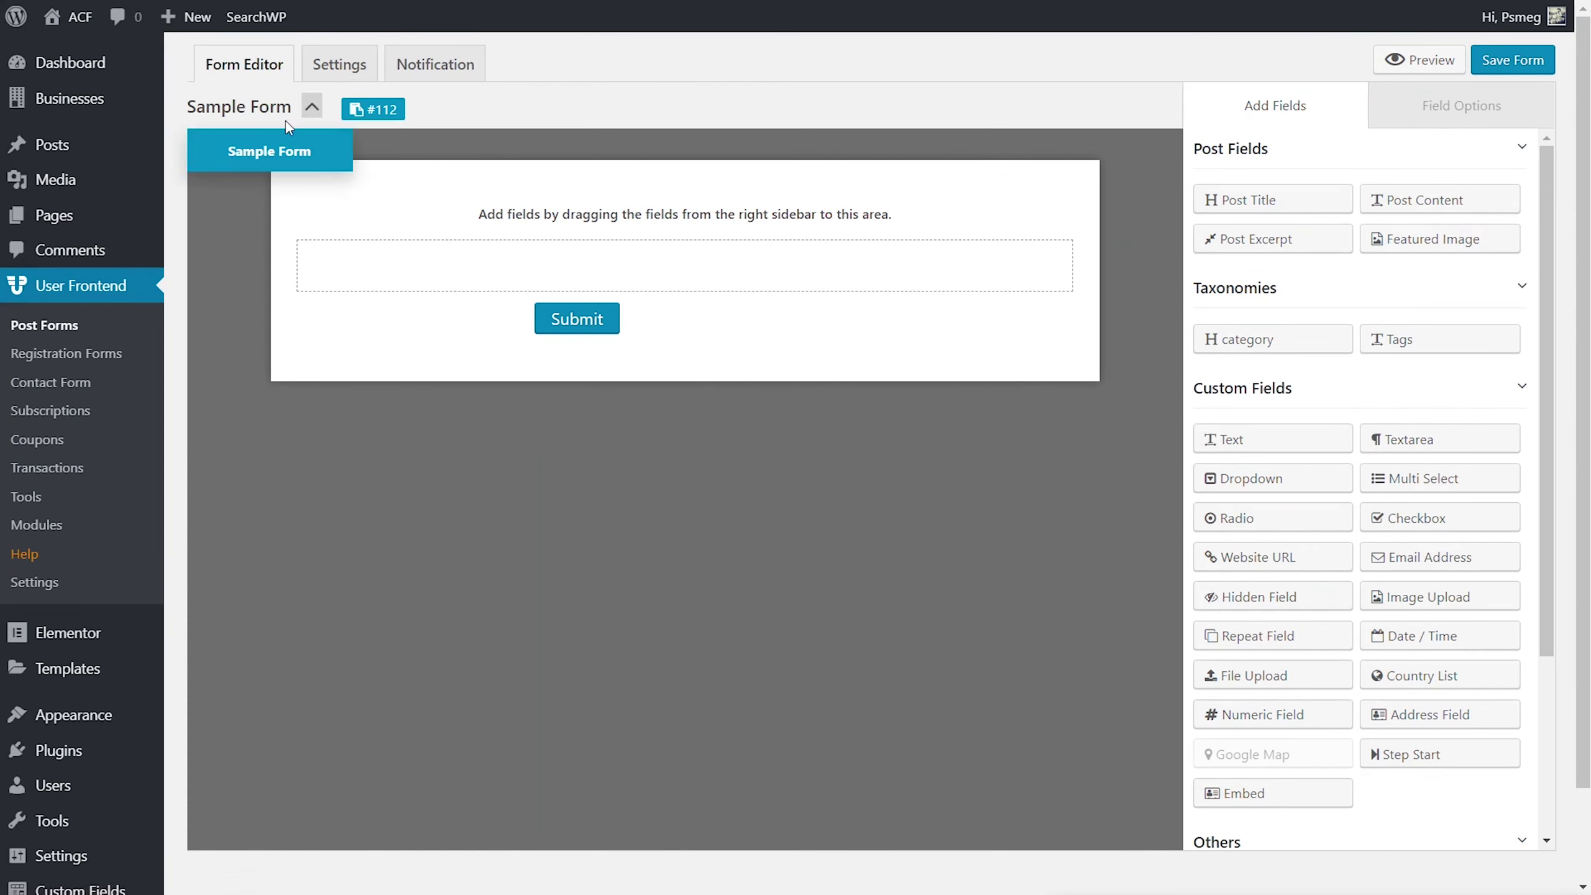
{"action": "left_click", "coordinate": [288, 108]}
{"action": "left_click_drag", "start_coordinate": [291, 108], "coordinate": [182, 105]}
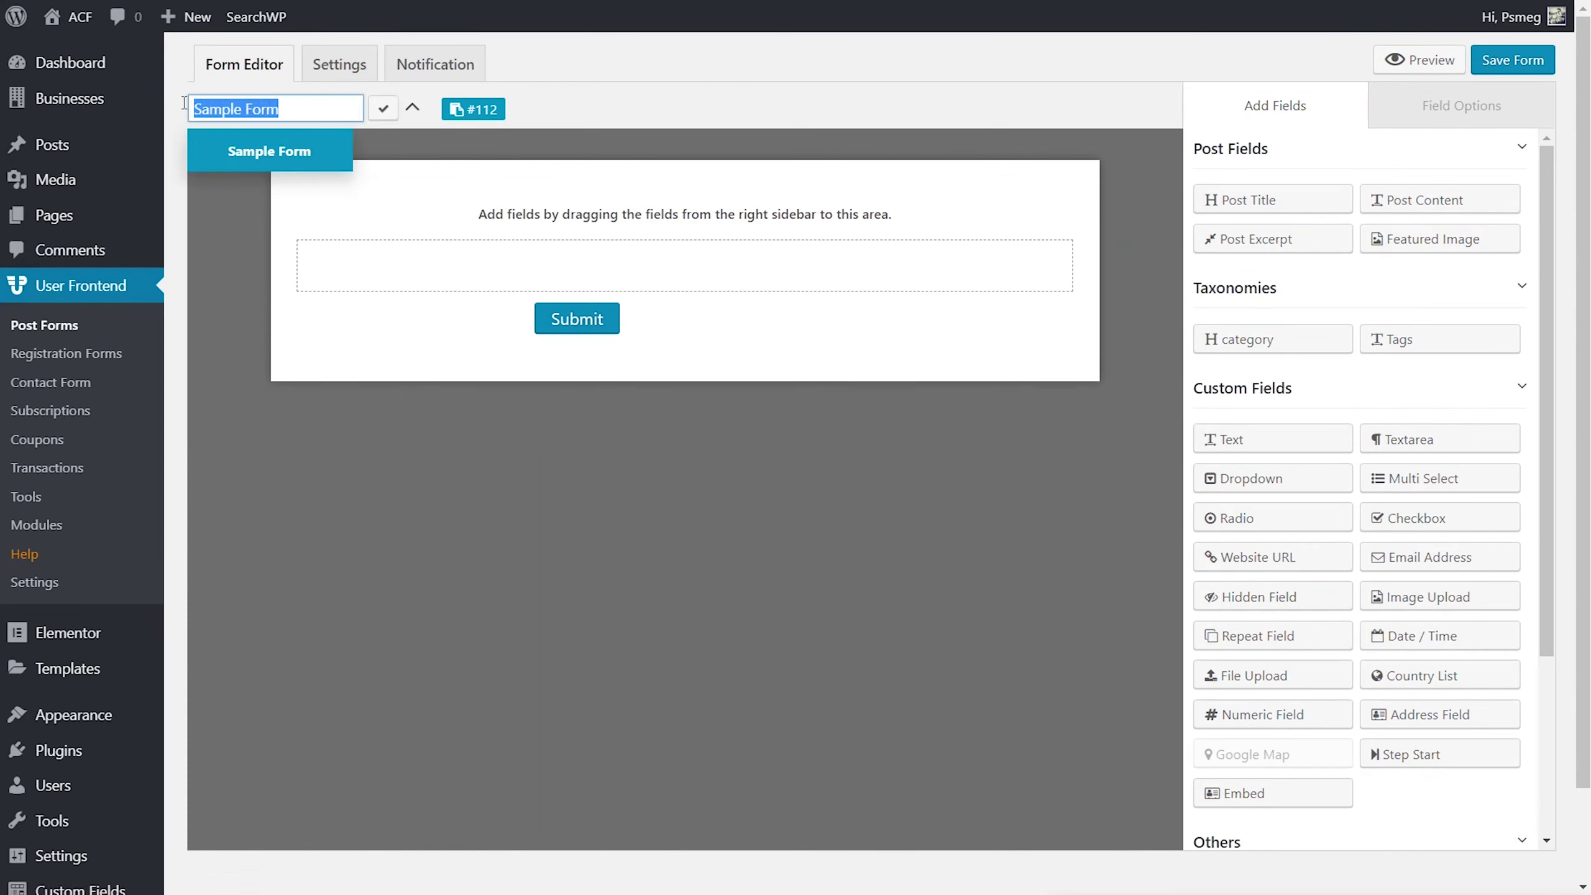
{"action": "type", "text": "Subm"}
{"action": "type", "text": "it "}
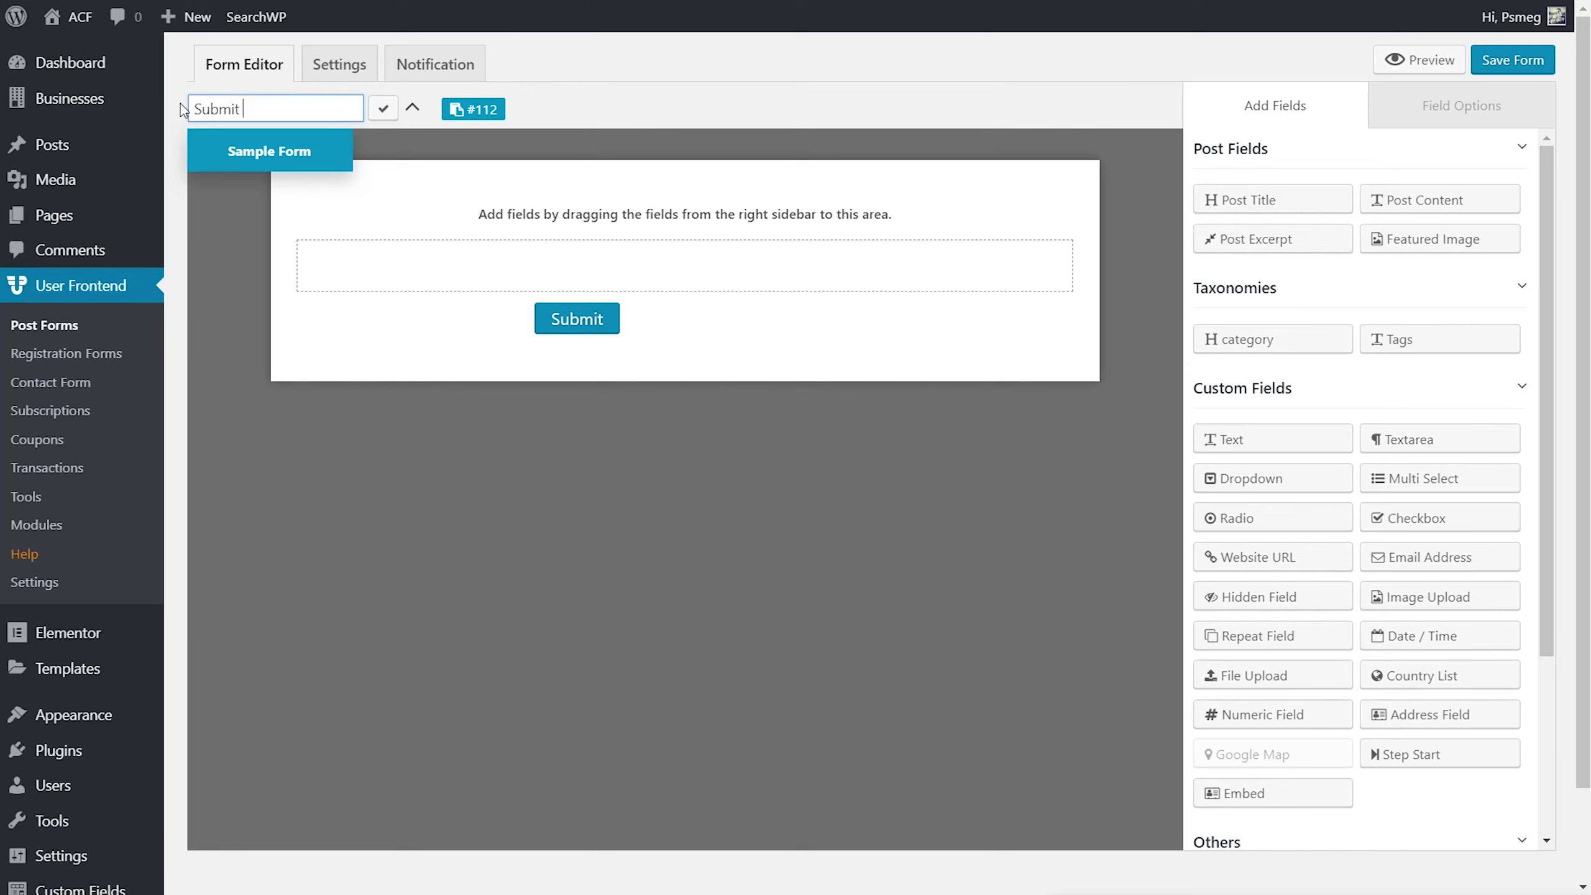
{"action": "type", "text": "New Business"}
{"action": "left_click", "coordinate": [380, 110]}
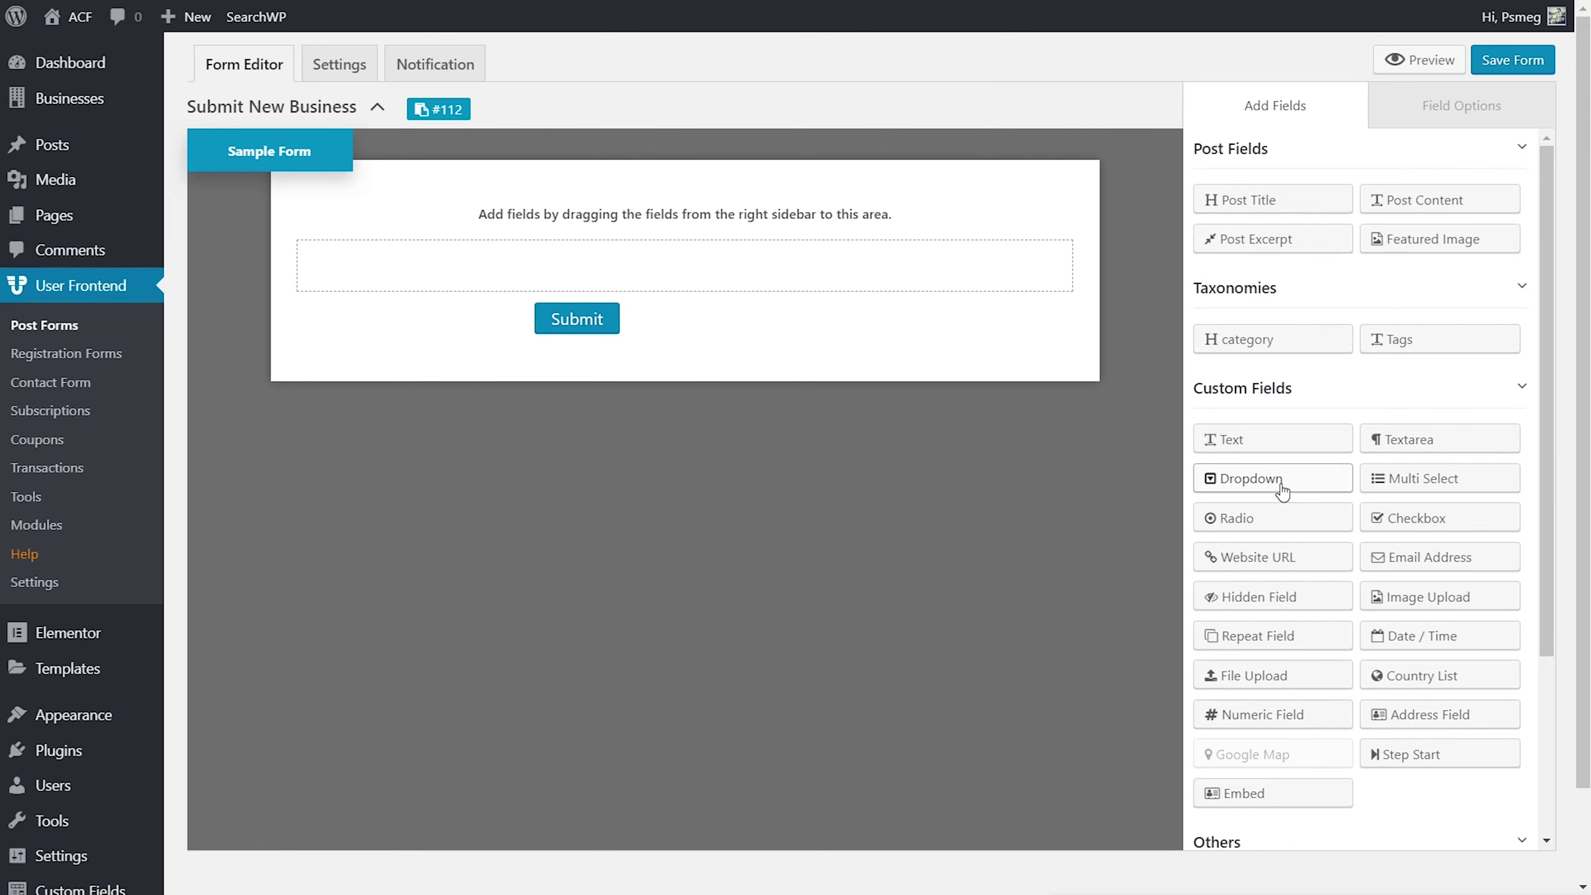
Step: Set the form's post type to business and its post status to Pending Review, and return to the form editor
{"action": "left_click", "coordinate": [339, 75]}
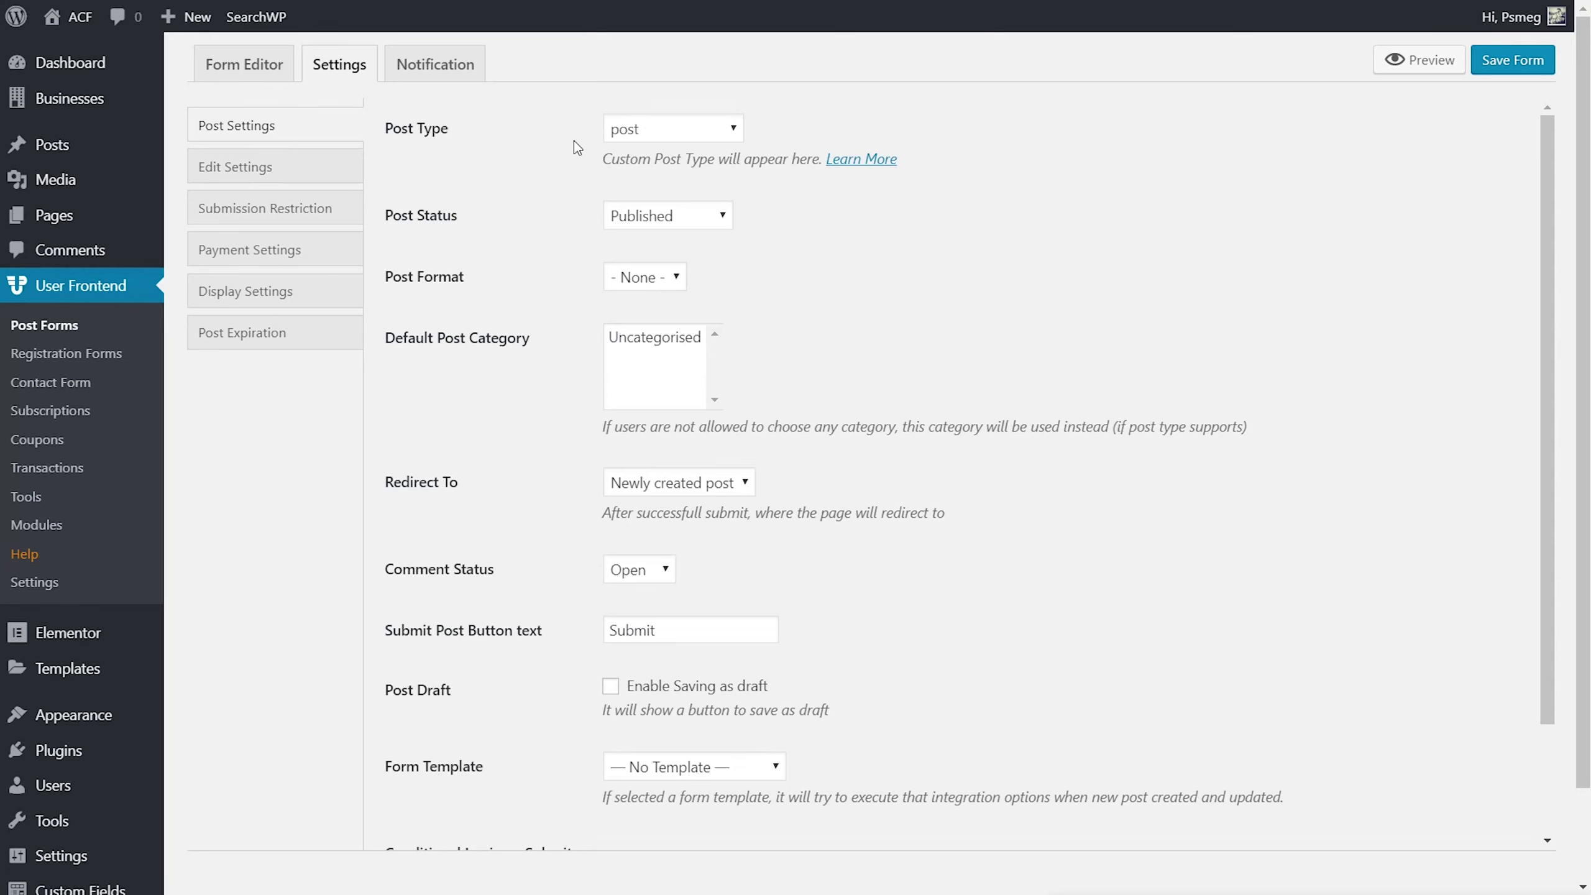
{"action": "left_click", "coordinate": [659, 132]}
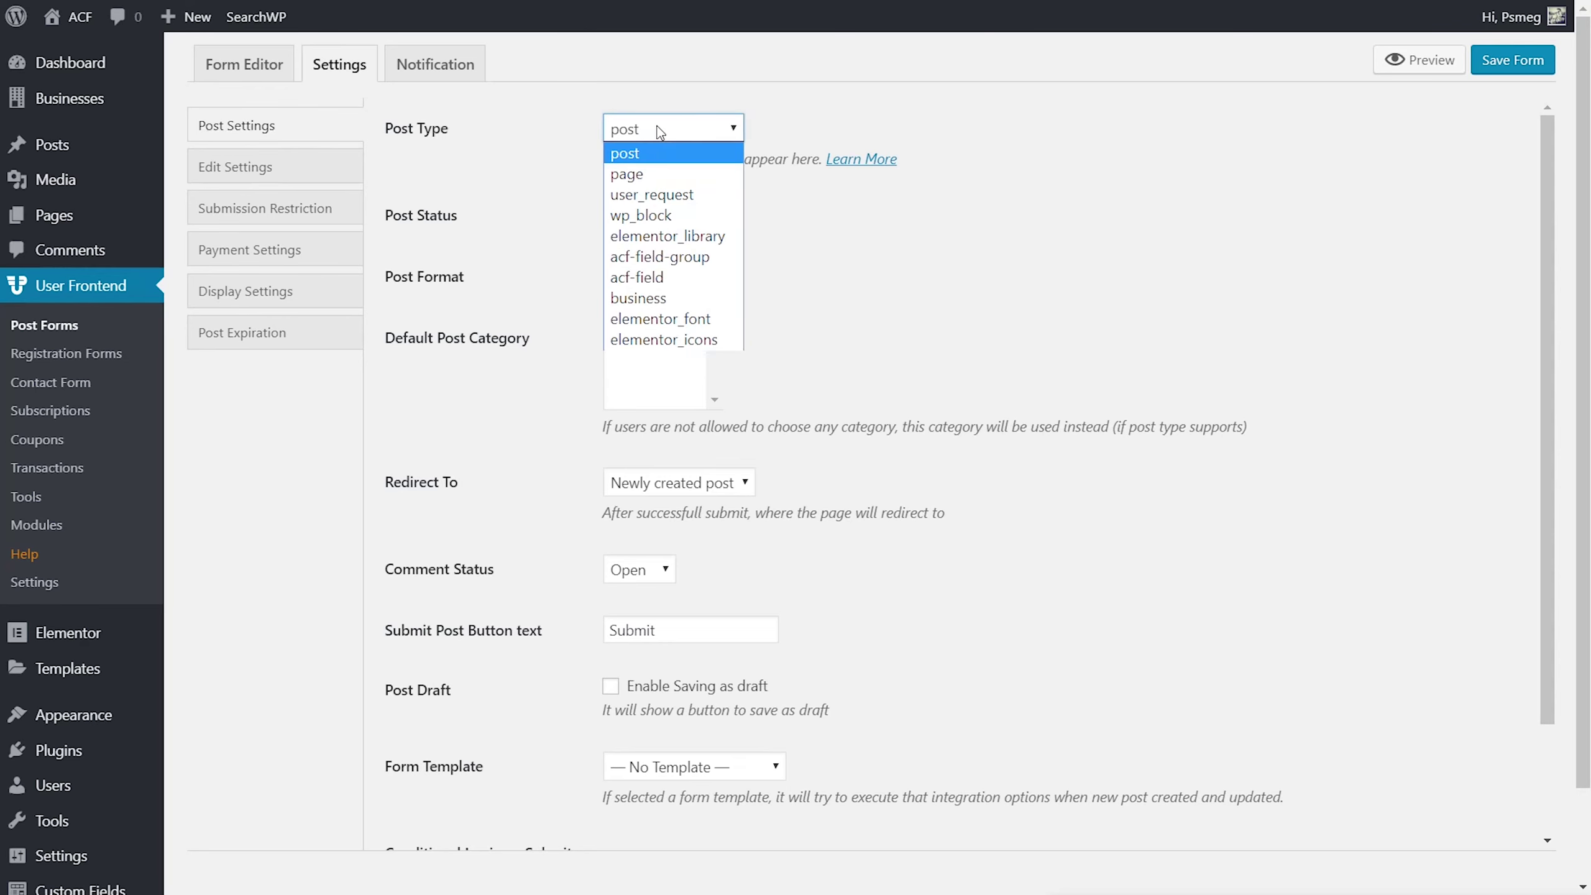
{"action": "left_click", "coordinate": [665, 299]}
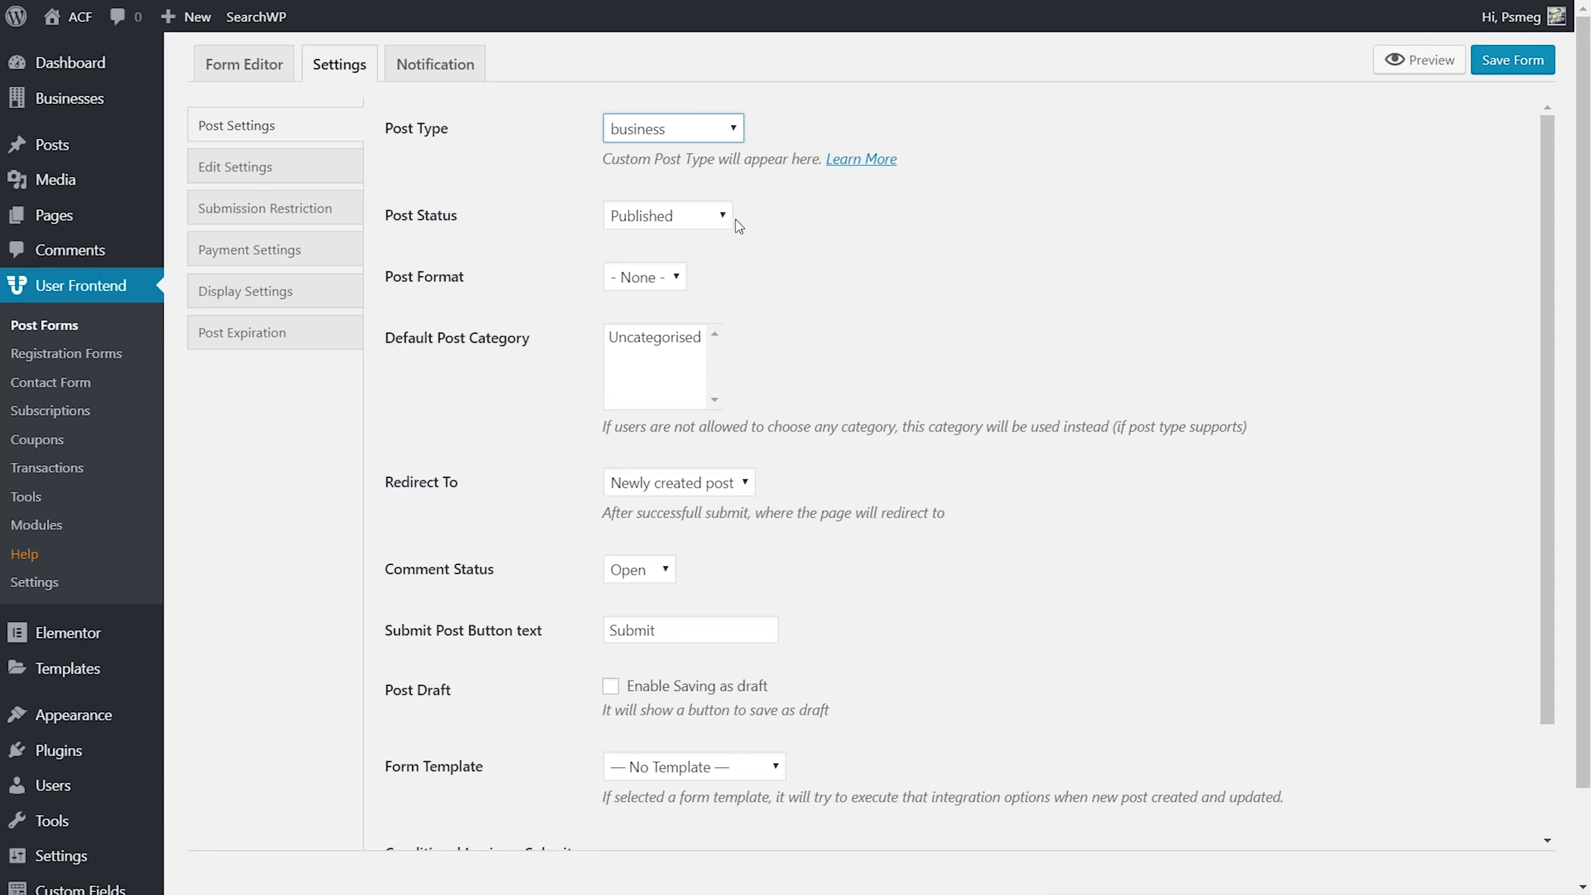
{"action": "left_click", "coordinate": [700, 221]}
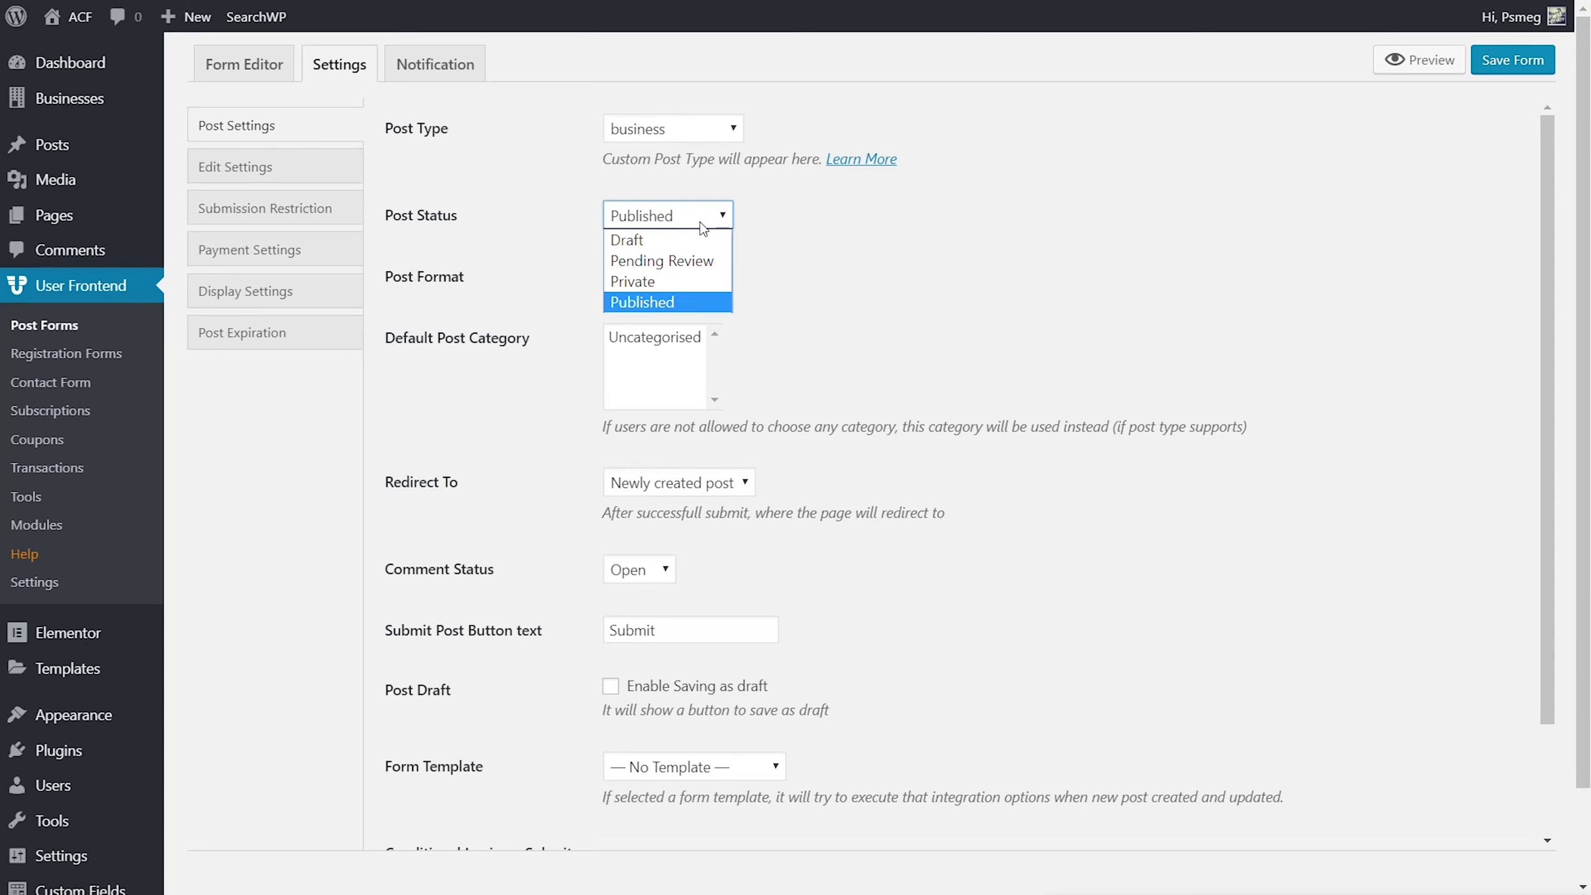
{"action": "left_click", "coordinate": [693, 266]}
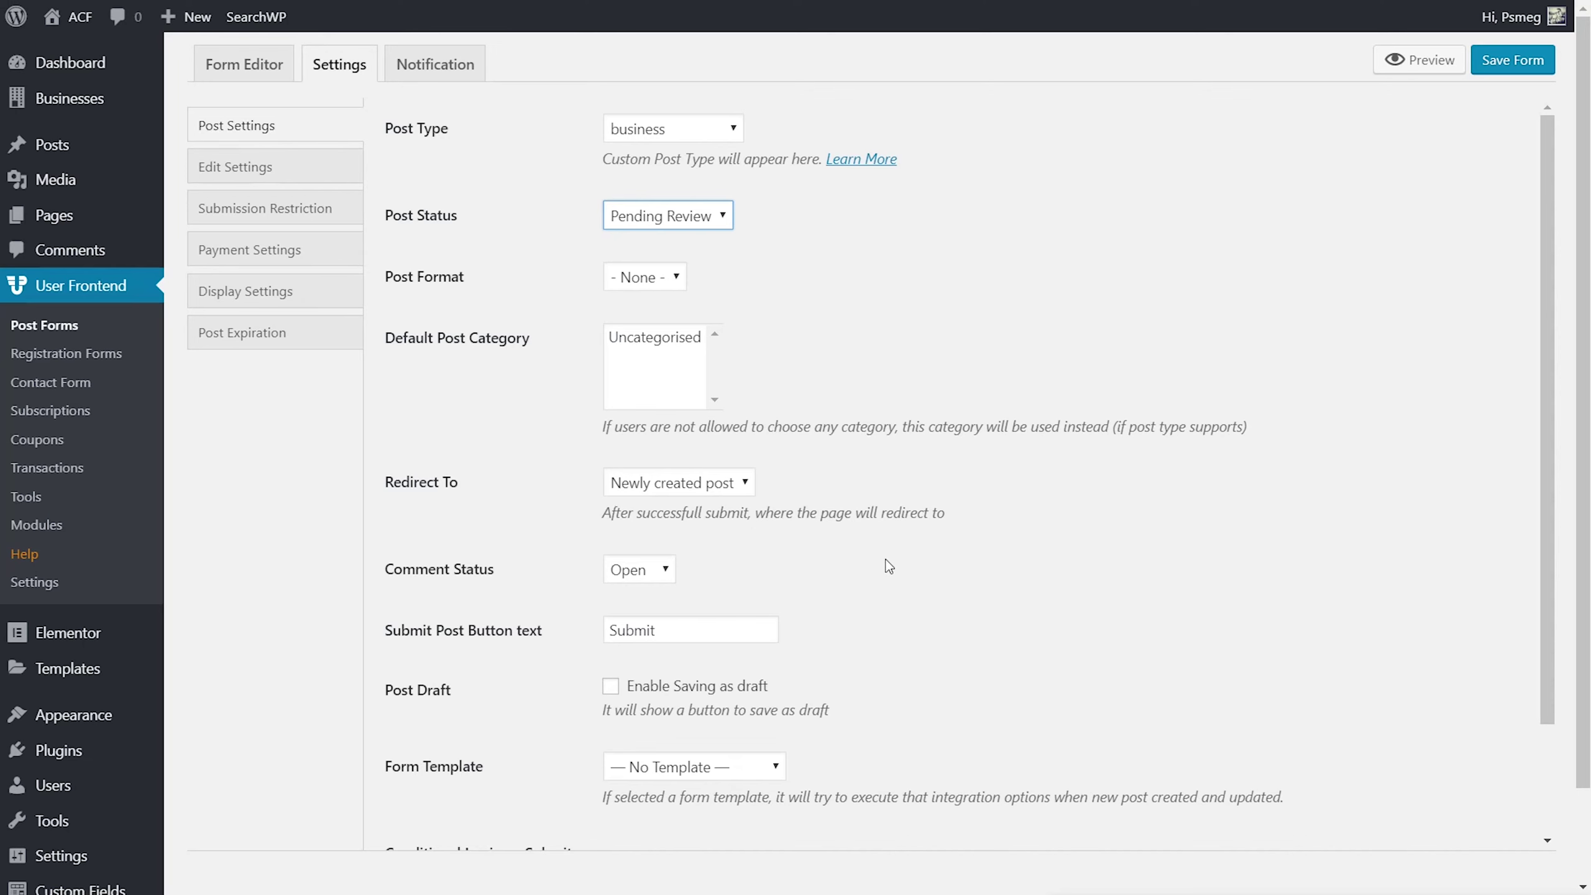
{"action": "left_click", "coordinate": [275, 74]}
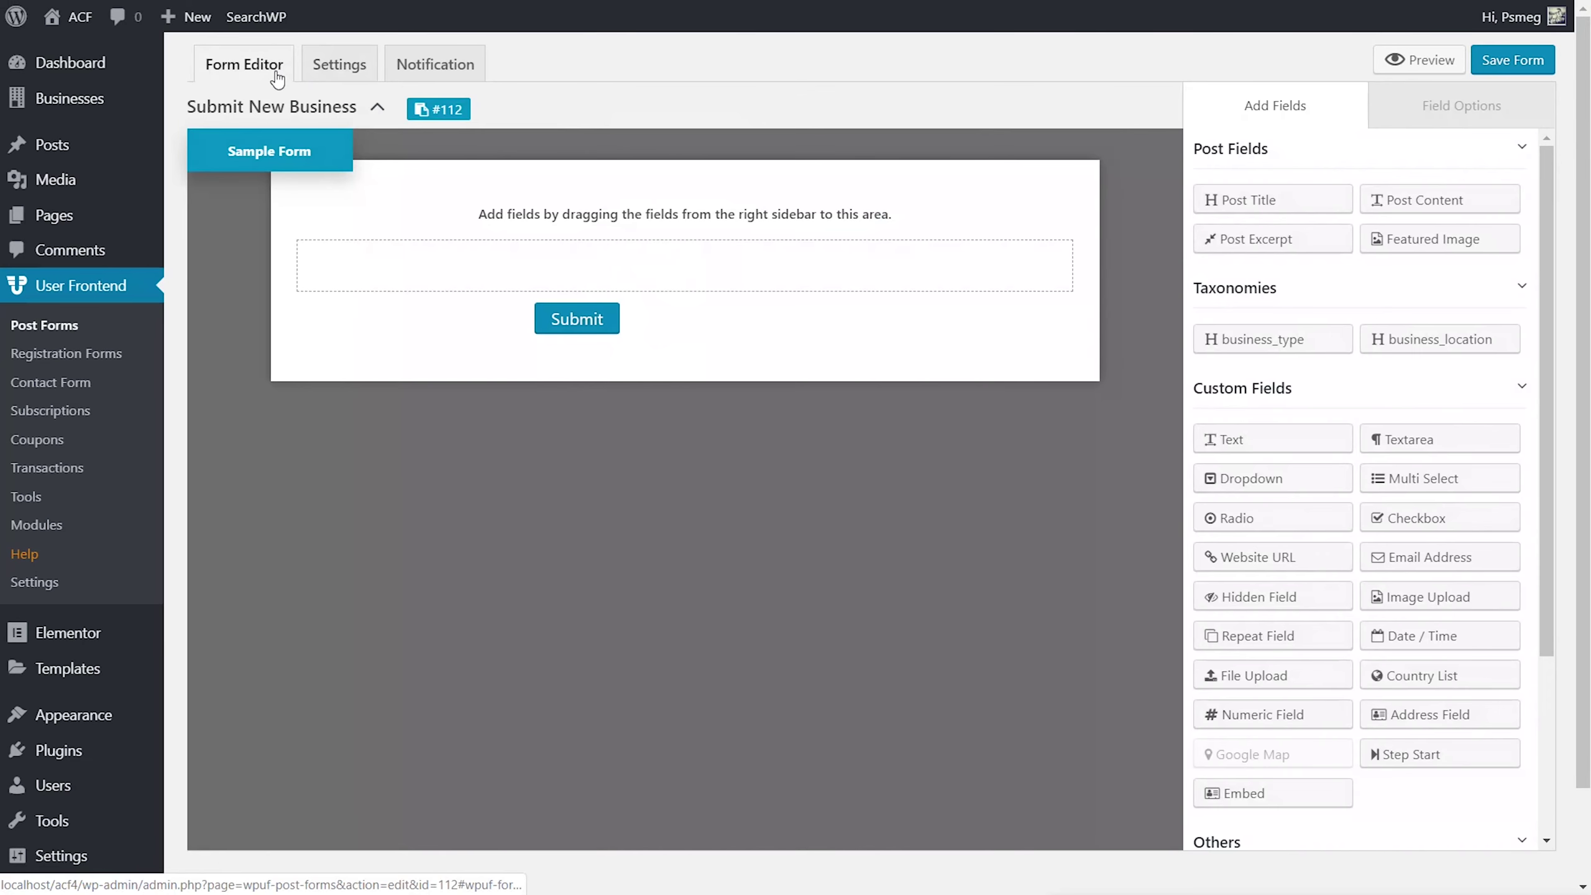
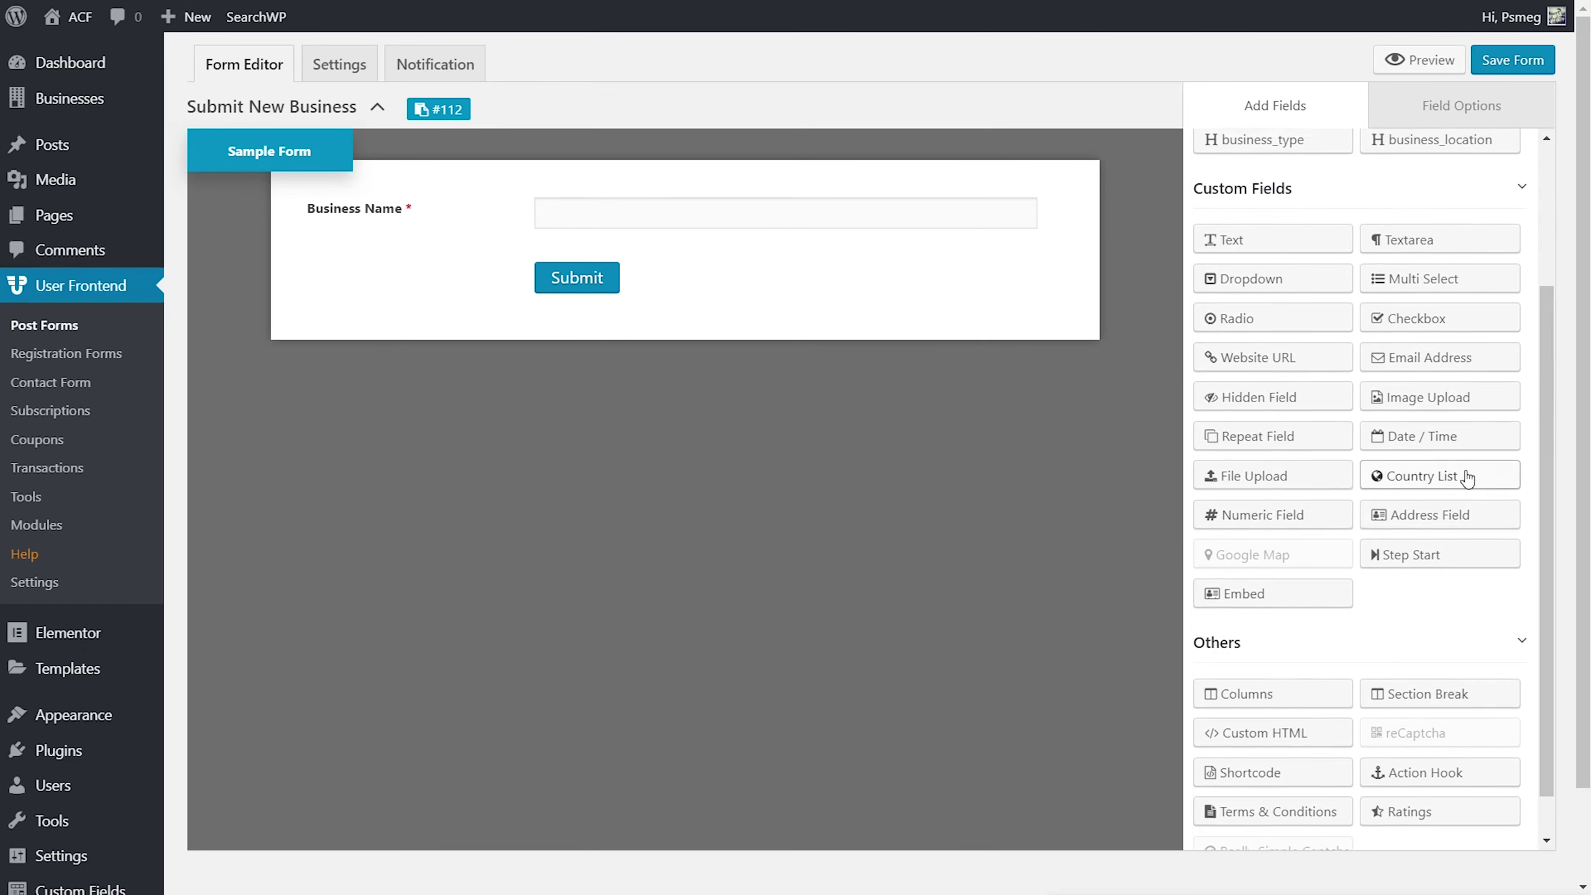
Step: Add a Featured Image field below Business Name, make it required, and check its advanced options
{"action": "left_click_drag", "start_coordinate": [1441, 243], "coordinate": [689, 269]}
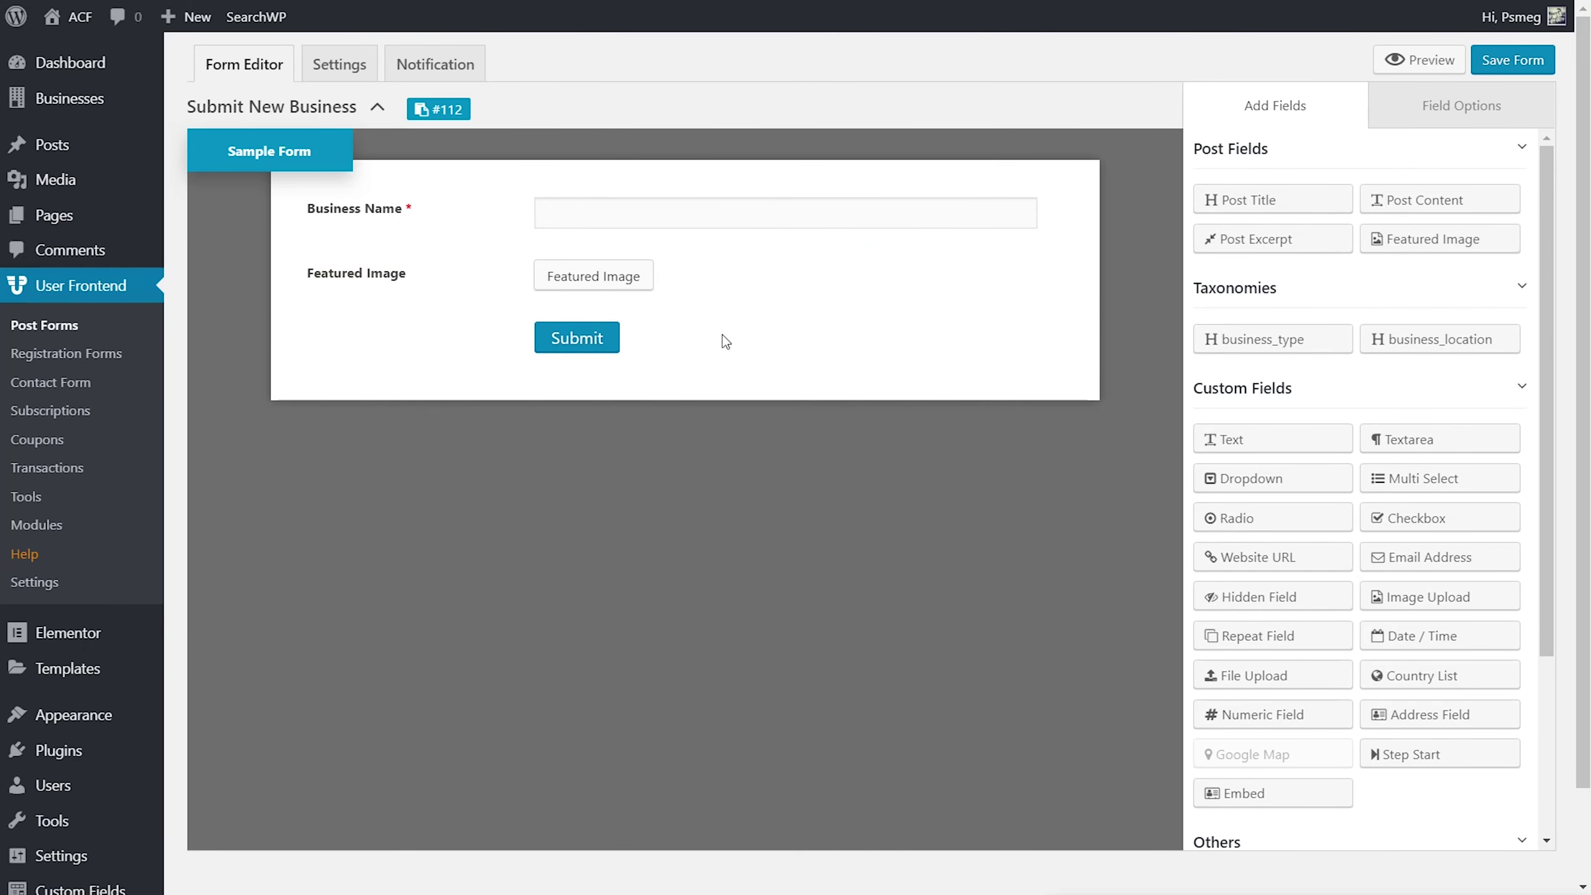
{"action": "left_click", "coordinate": [690, 289]}
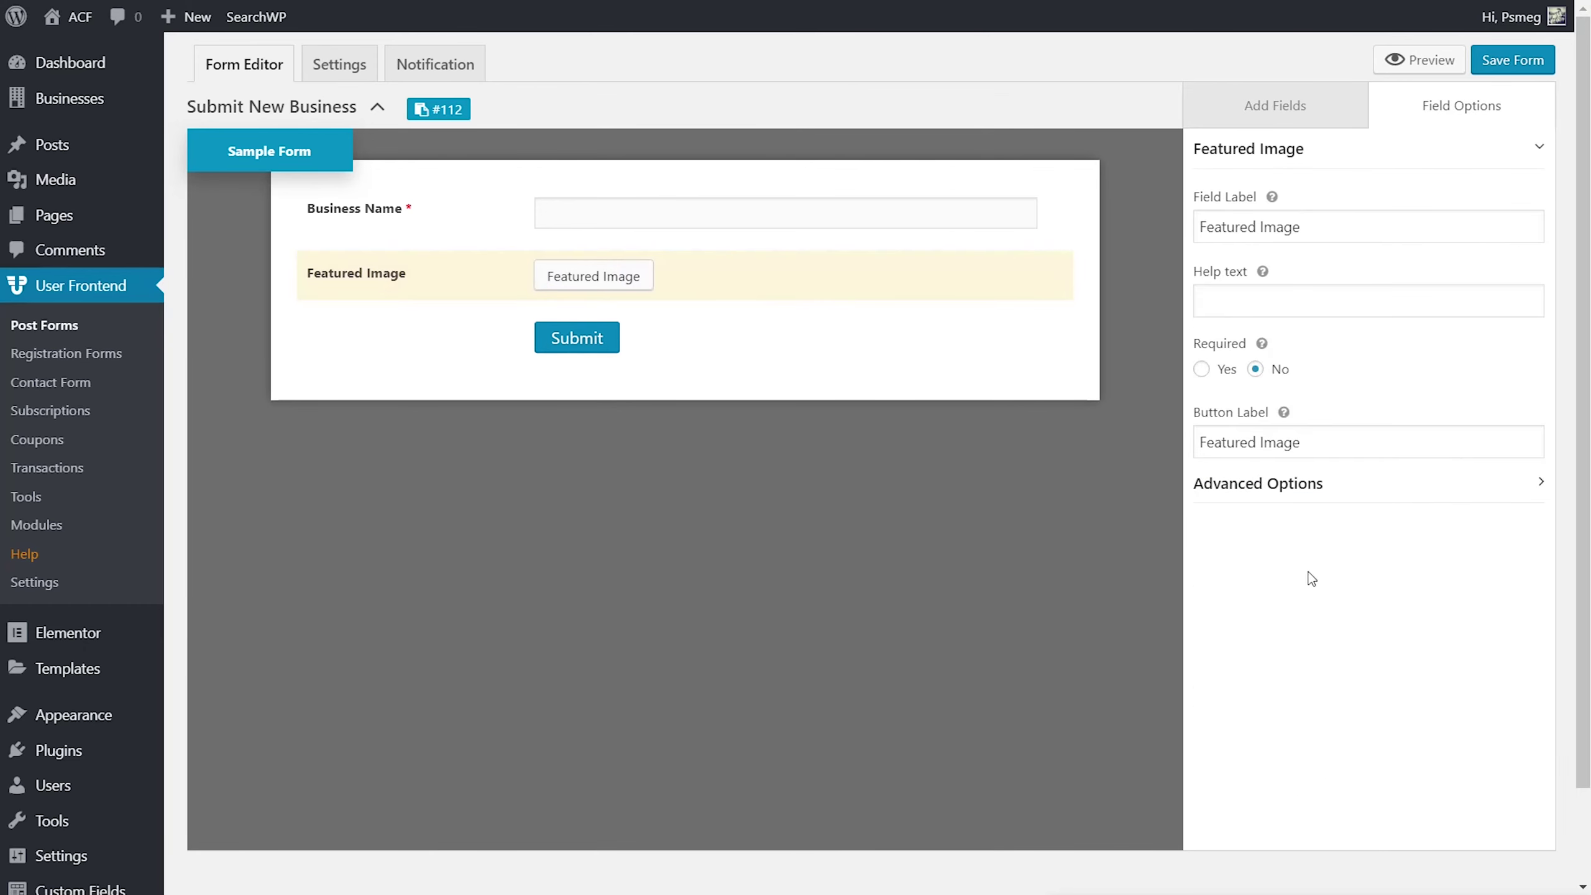
{"action": "left_click", "coordinate": [1201, 368]}
{"action": "left_click", "coordinate": [1272, 493]}
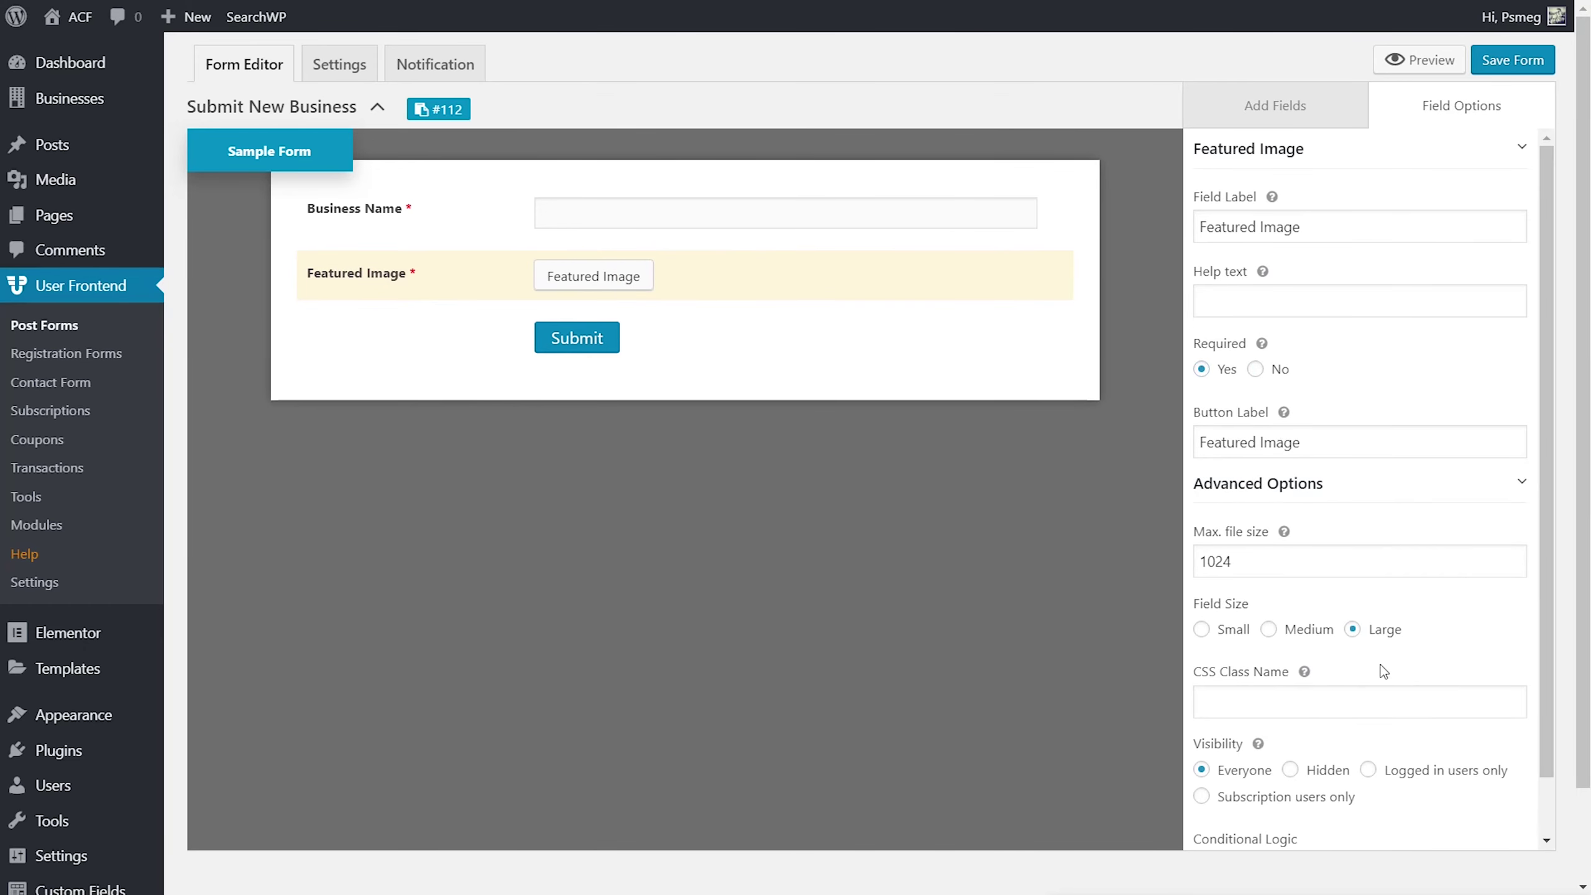
{"action": "scroll", "coordinate": [1328, 611], "scroll_direction": "down", "scroll_amount": 1}
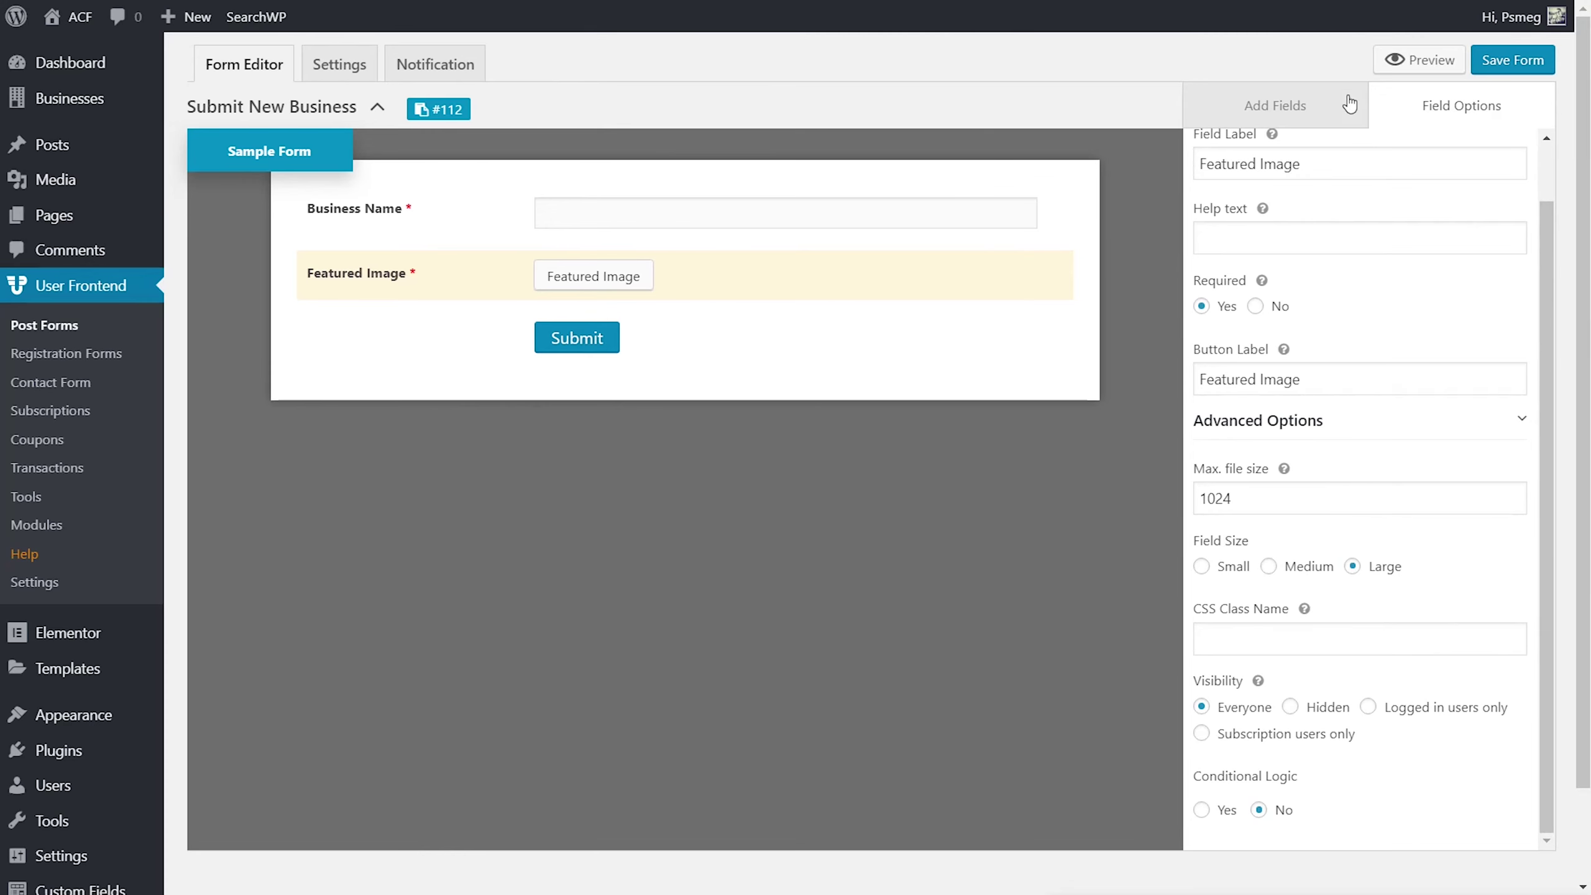
Step: Add a Post Content field below Featured Image, label it "Business Description" and make it required
{"action": "left_click", "coordinate": [1321, 97]}
{"action": "scroll", "coordinate": [1497, 395], "scroll_direction": "up", "scroll_amount": 2}
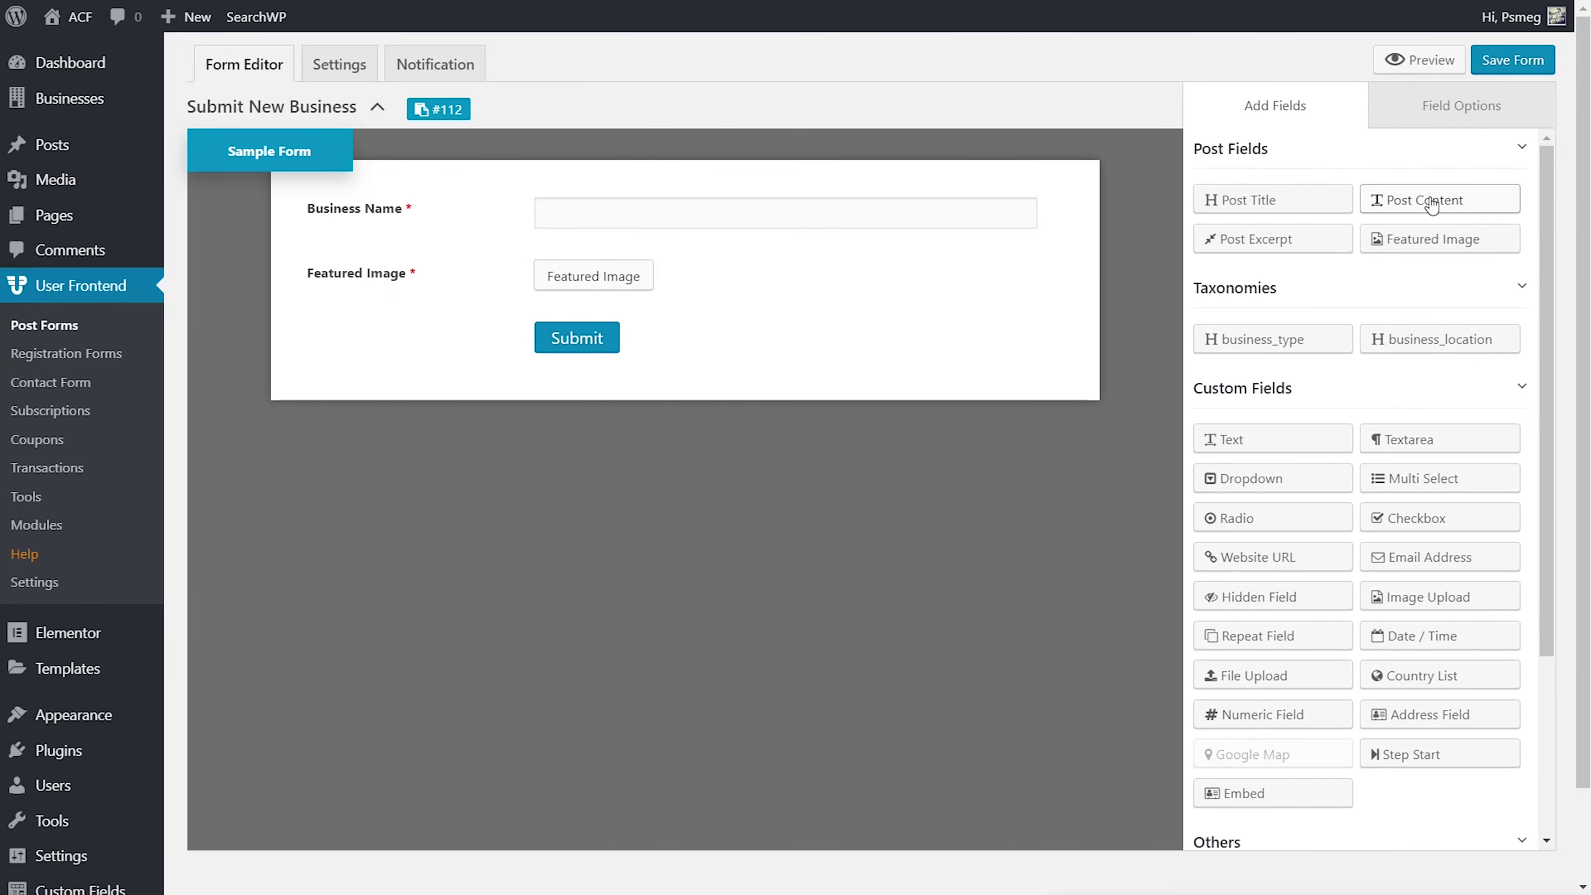
{"action": "left_click_drag", "start_coordinate": [1450, 207], "coordinate": [639, 358]}
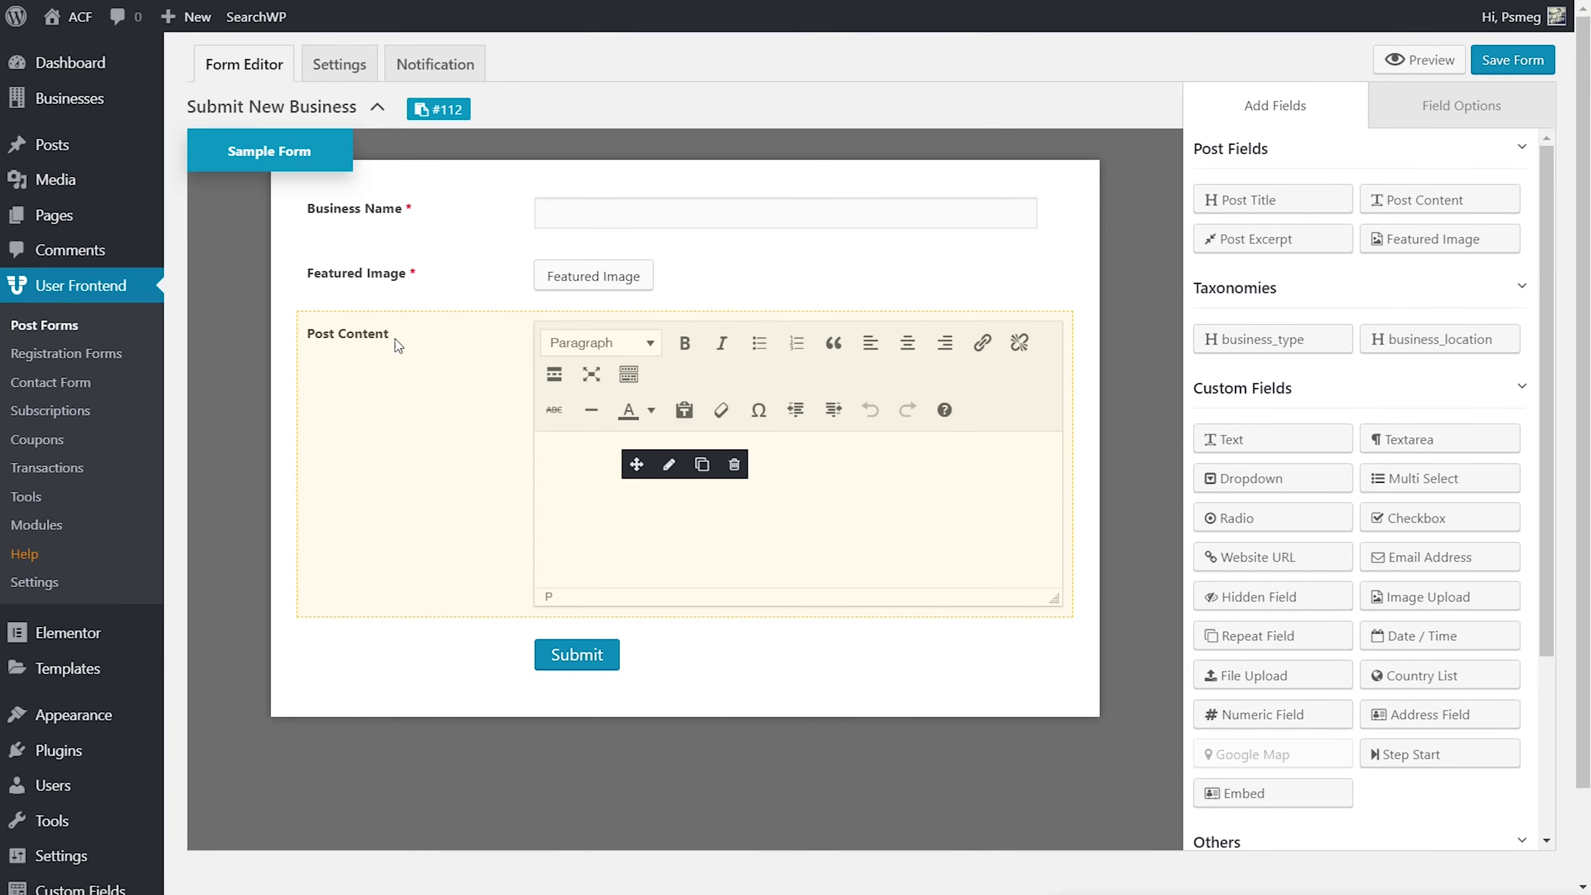
{"action": "left_click", "coordinate": [669, 465]}
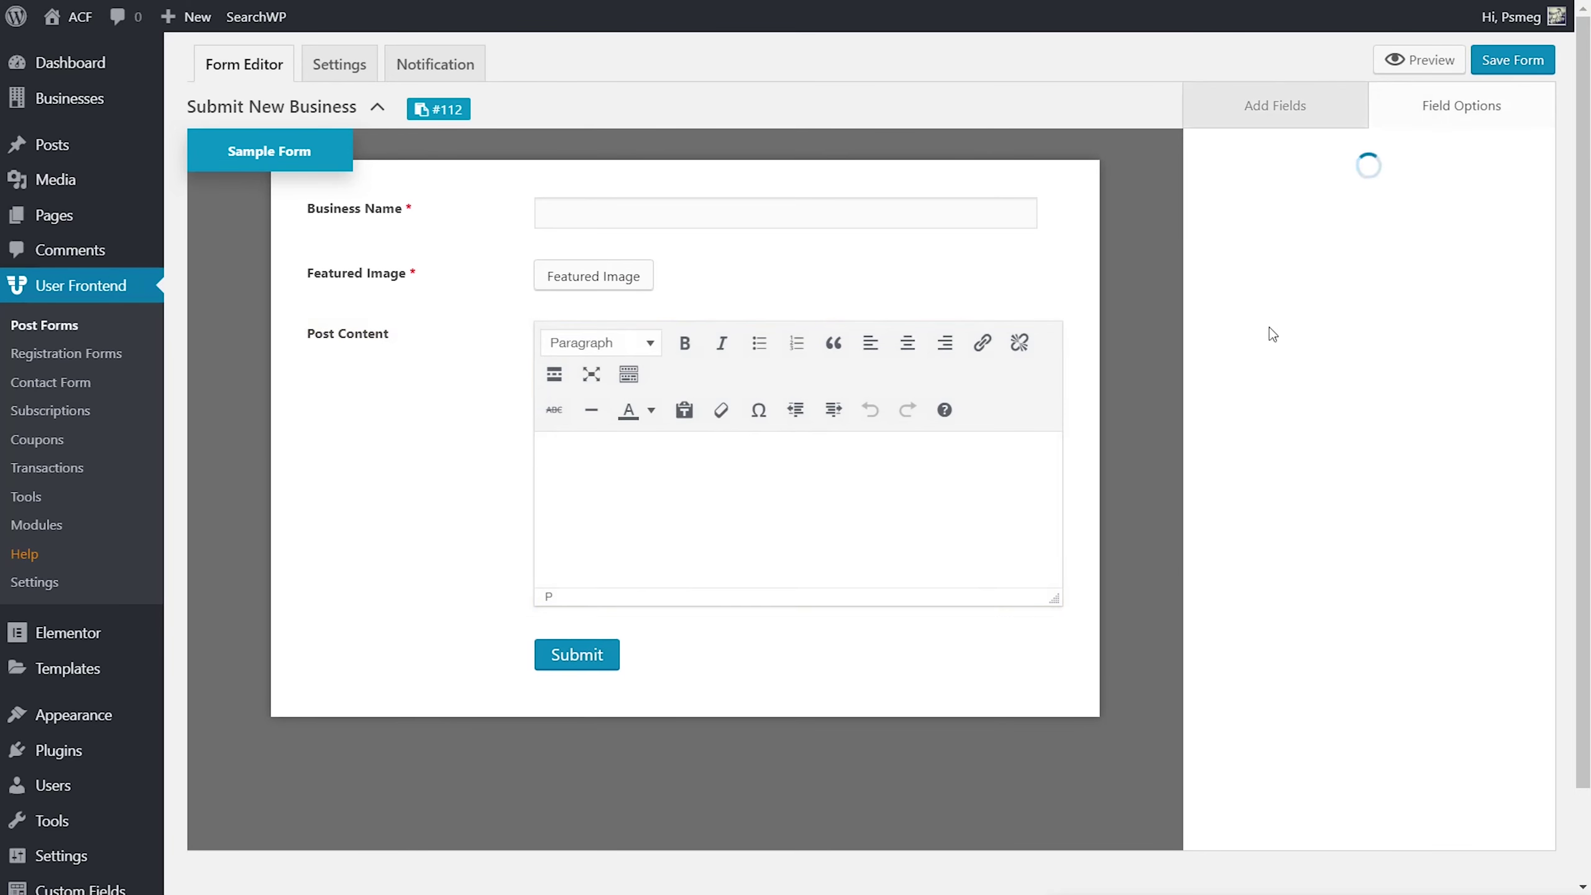
{"action": "left_click_drag", "start_coordinate": [1288, 227], "coordinate": [1184, 243]}
{"action": "type", "text": "Business Description"}
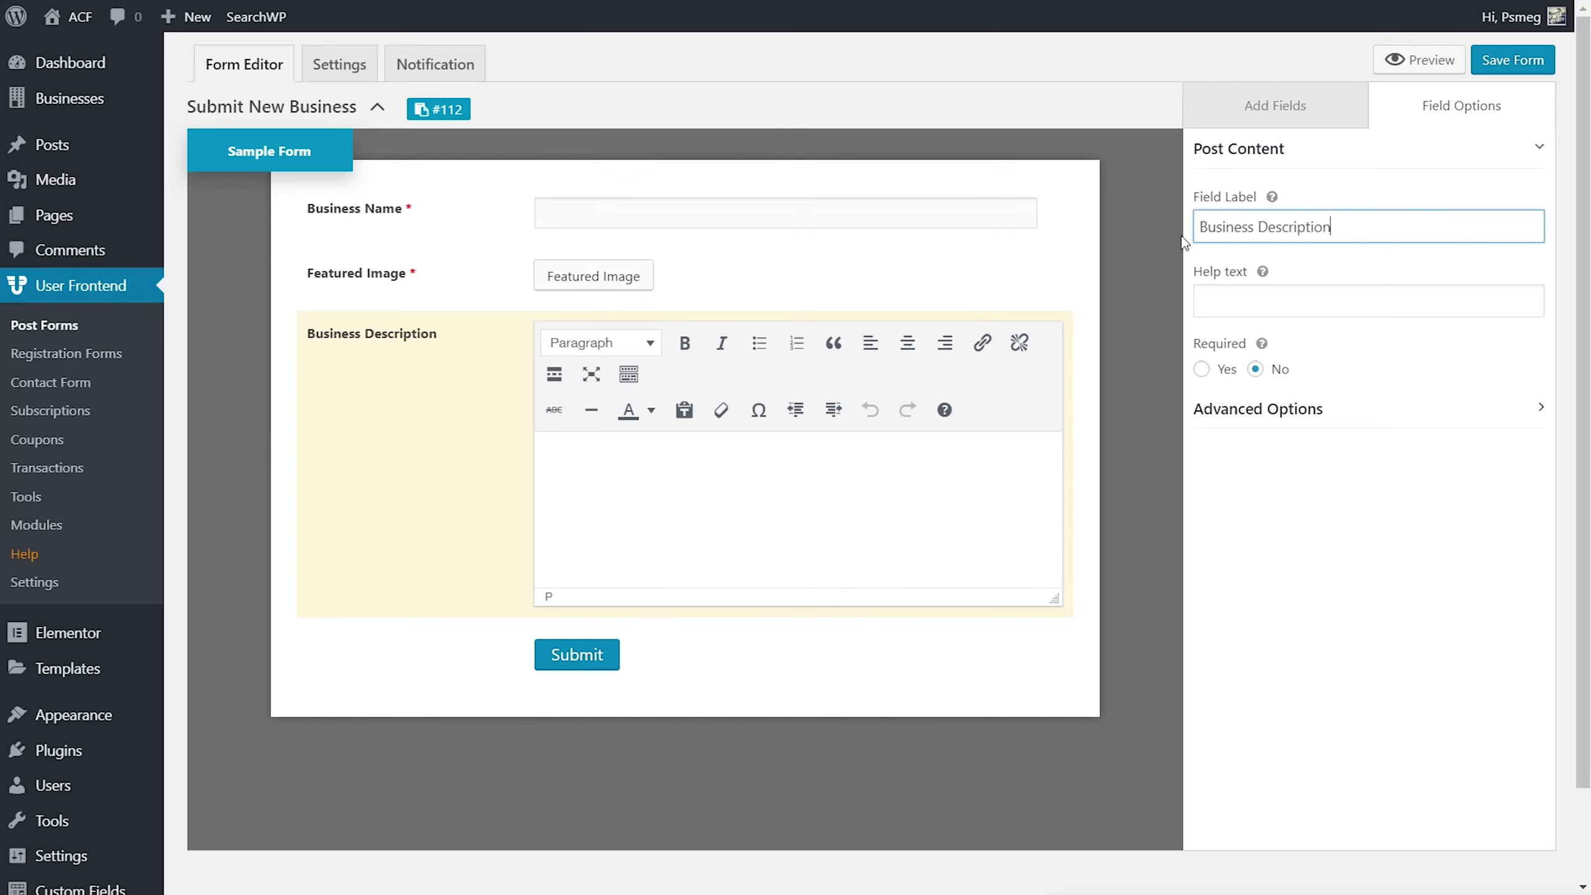
{"action": "key", "text": "Tab"}
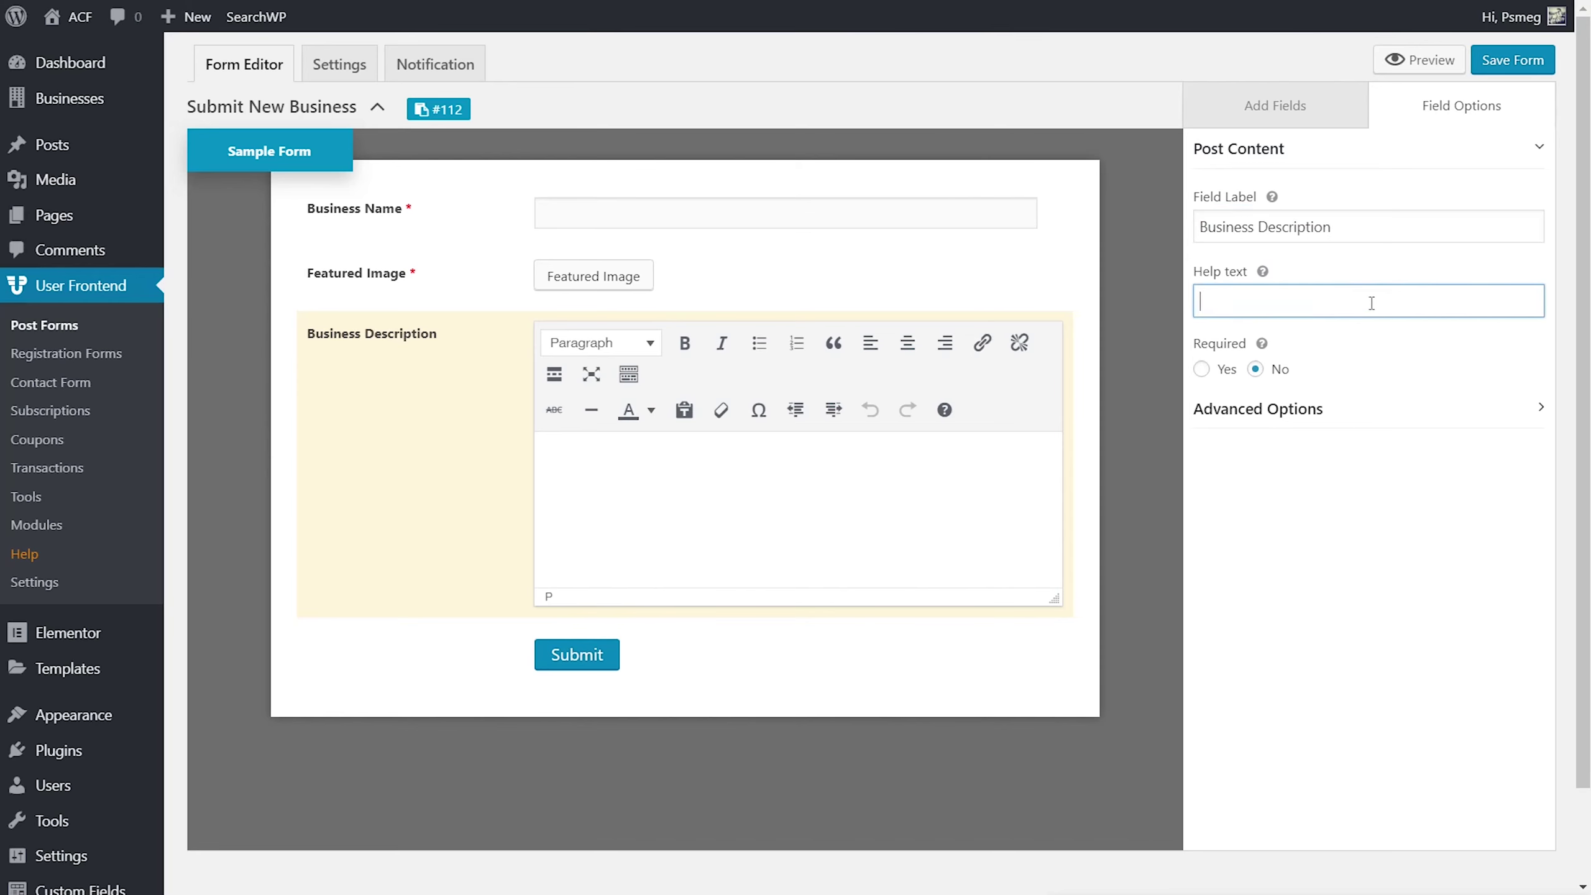
{"action": "left_click", "coordinate": [1203, 371]}
Step: Try the Normal and Teeny Rich textarea types on the Business Description field, finishing on Rich textarea
{"action": "left_click", "coordinate": [1235, 411]}
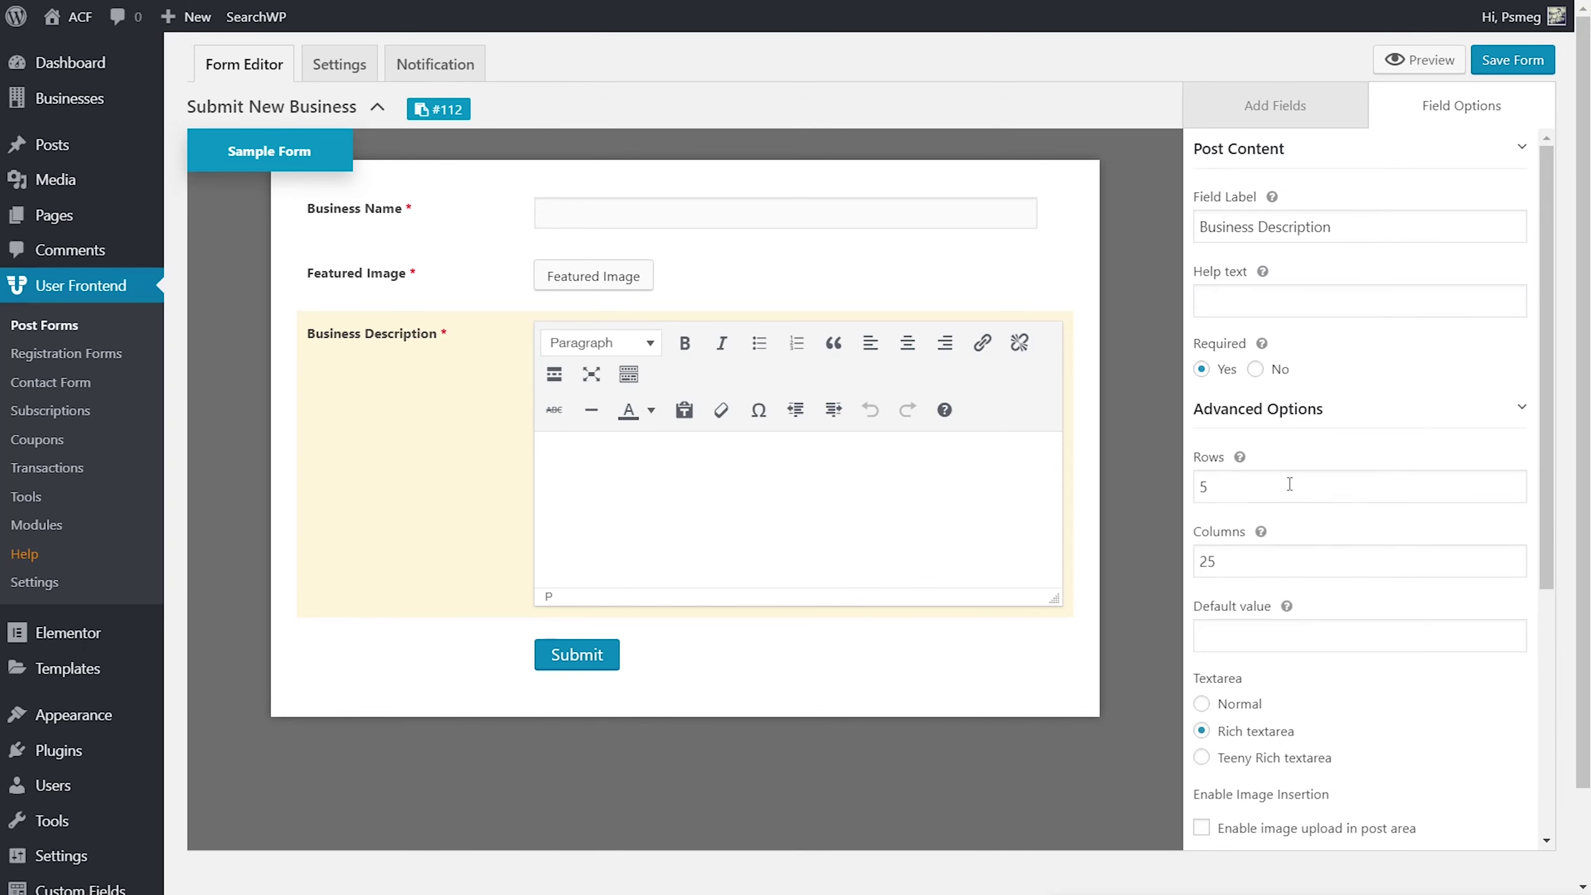
{"action": "scroll", "coordinate": [1399, 576], "scroll_direction": "down", "scroll_amount": 3}
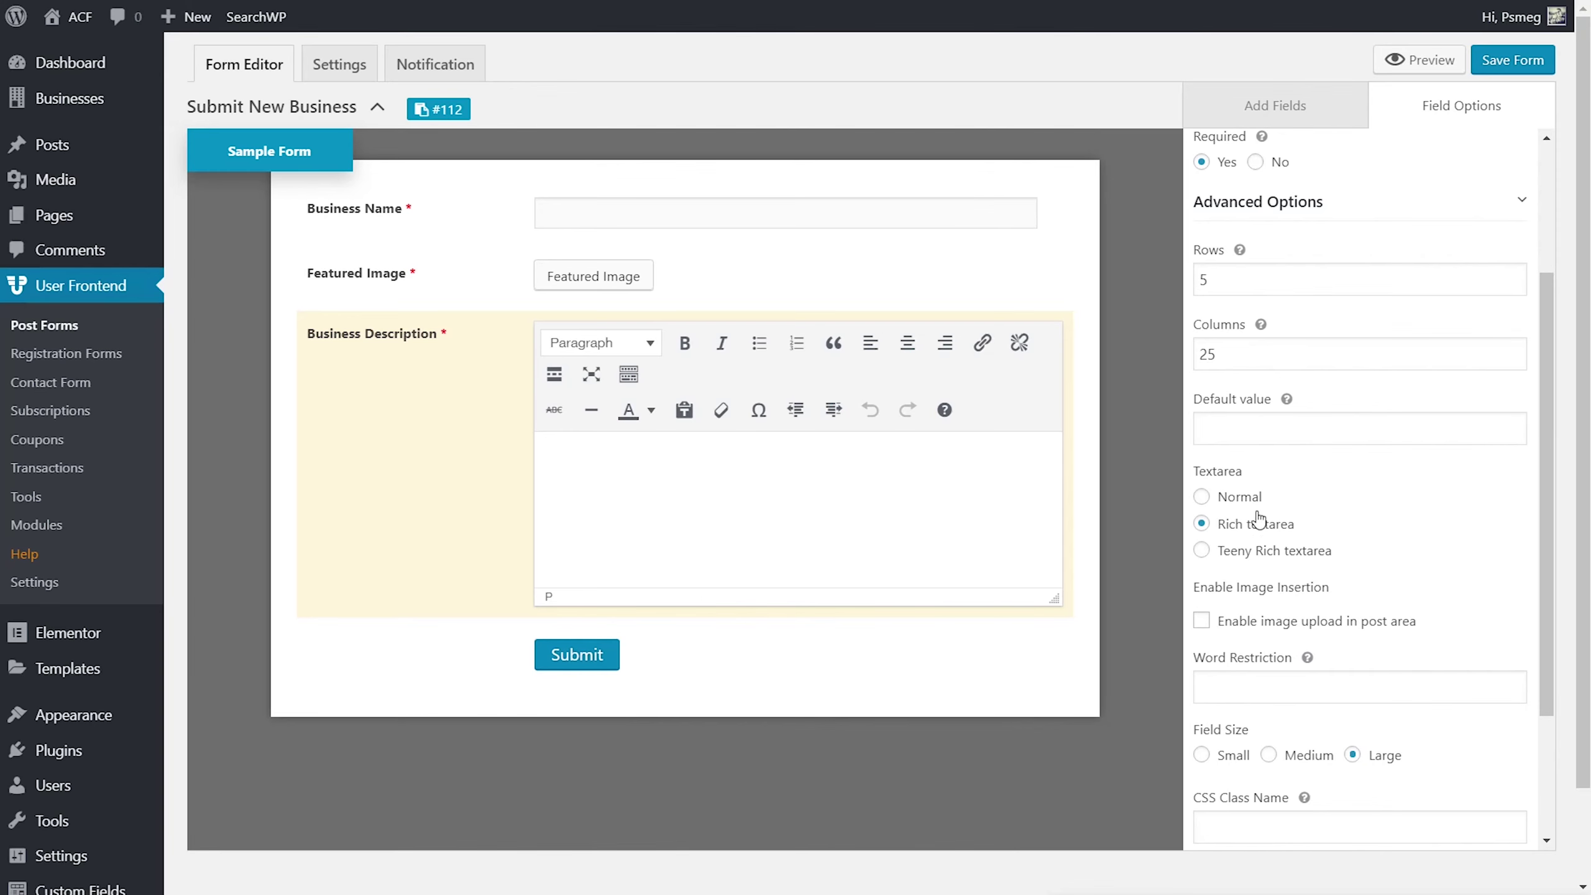
{"action": "left_click", "coordinate": [1239, 499]}
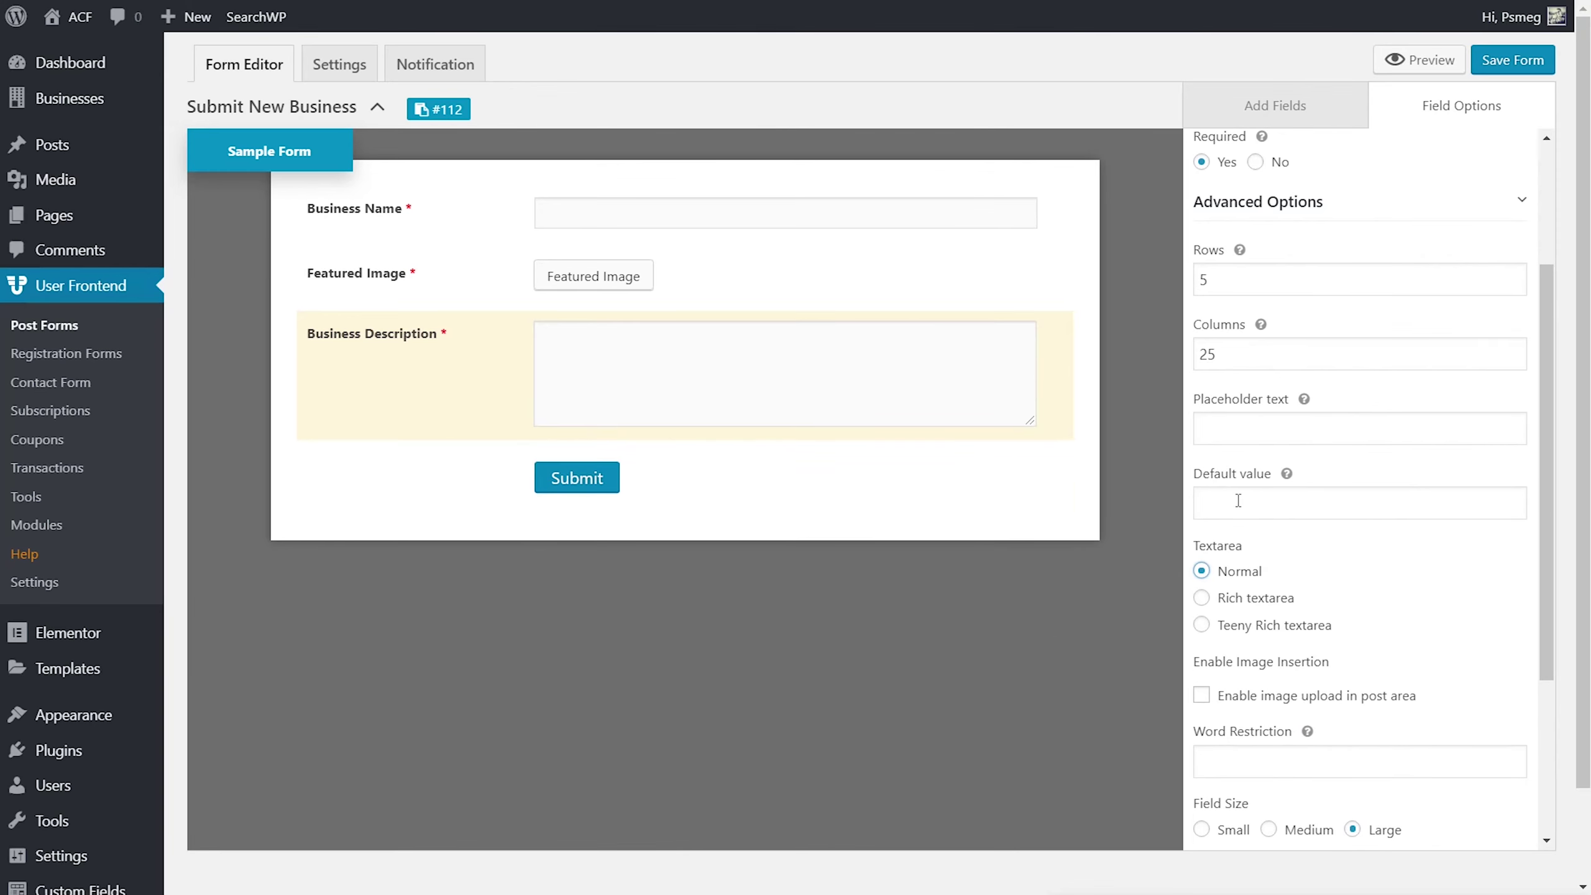
{"action": "left_click", "coordinate": [1262, 599]}
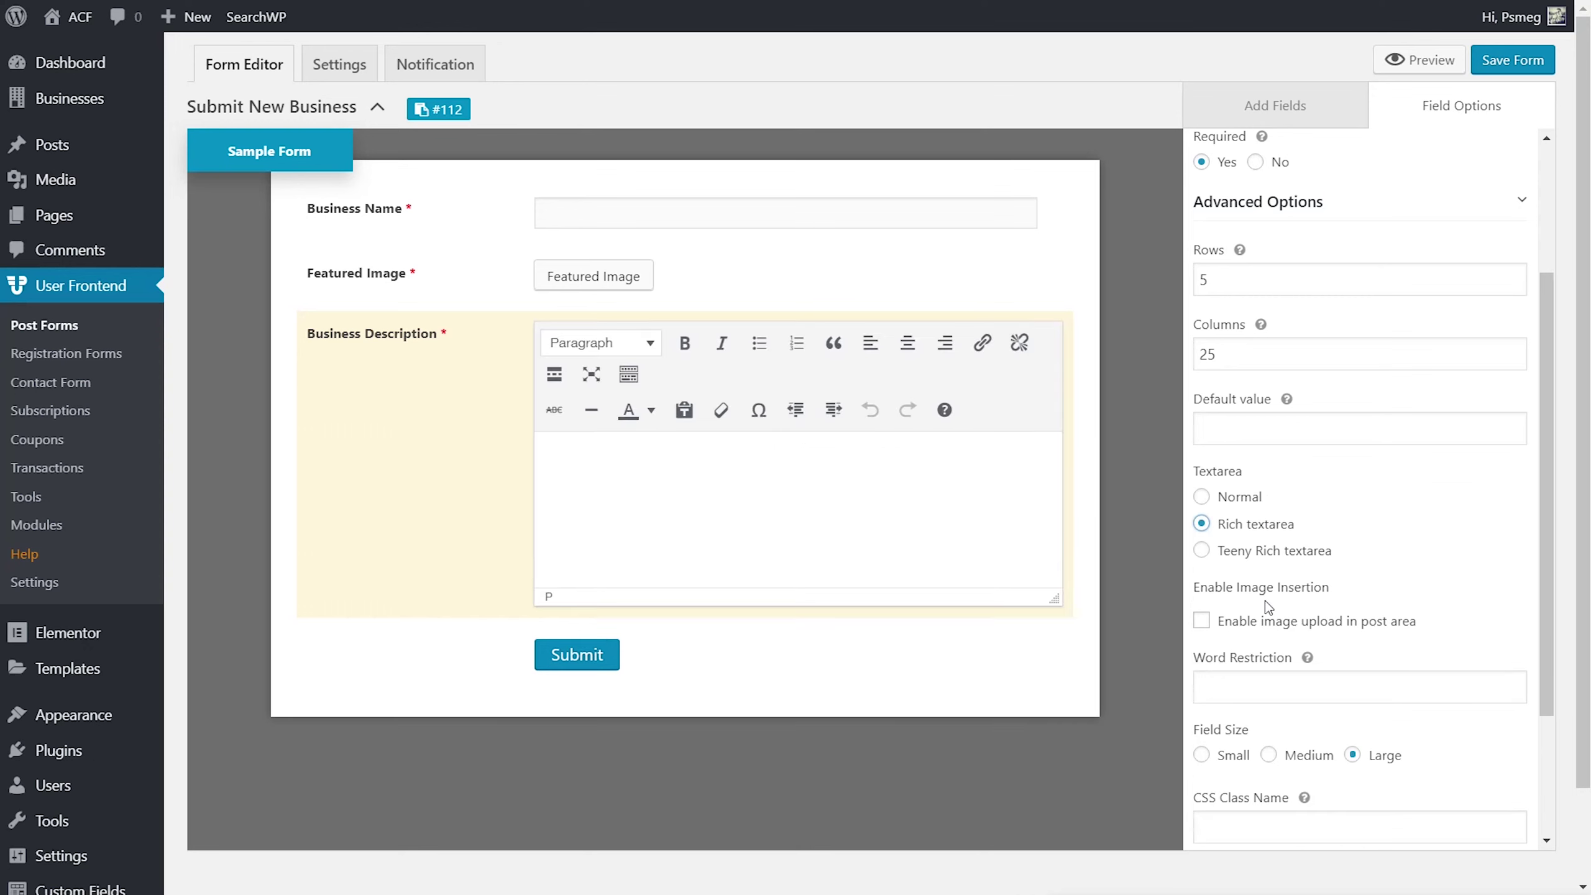
{"action": "left_click", "coordinate": [1252, 551]}
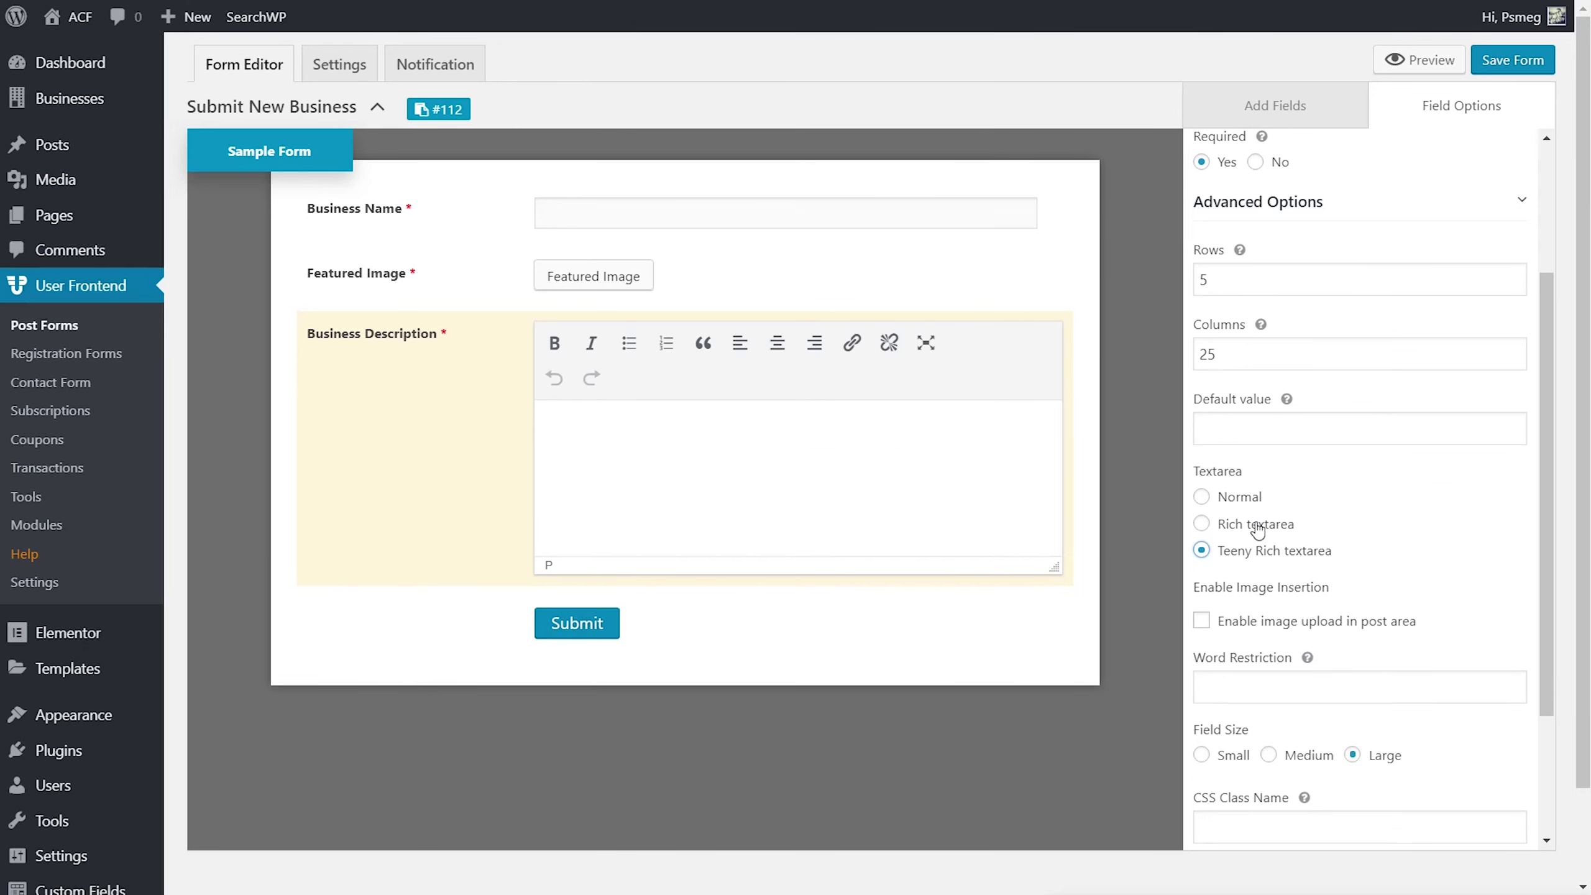
{"action": "left_click", "coordinate": [1257, 526]}
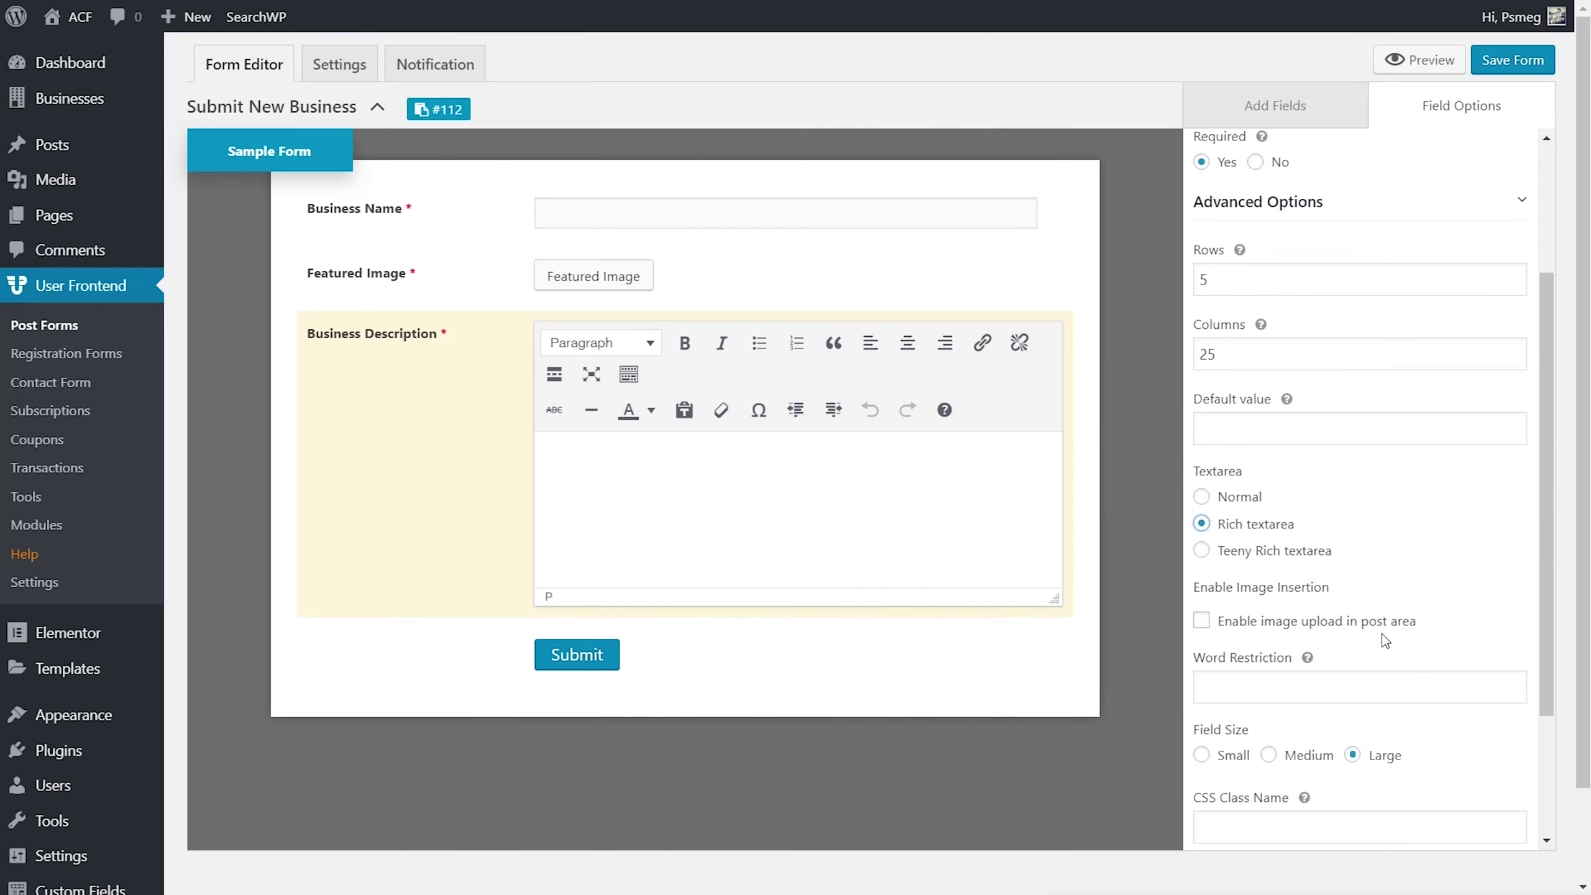
{"action": "scroll", "coordinate": [1382, 634], "scroll_direction": "down", "scroll_amount": 5}
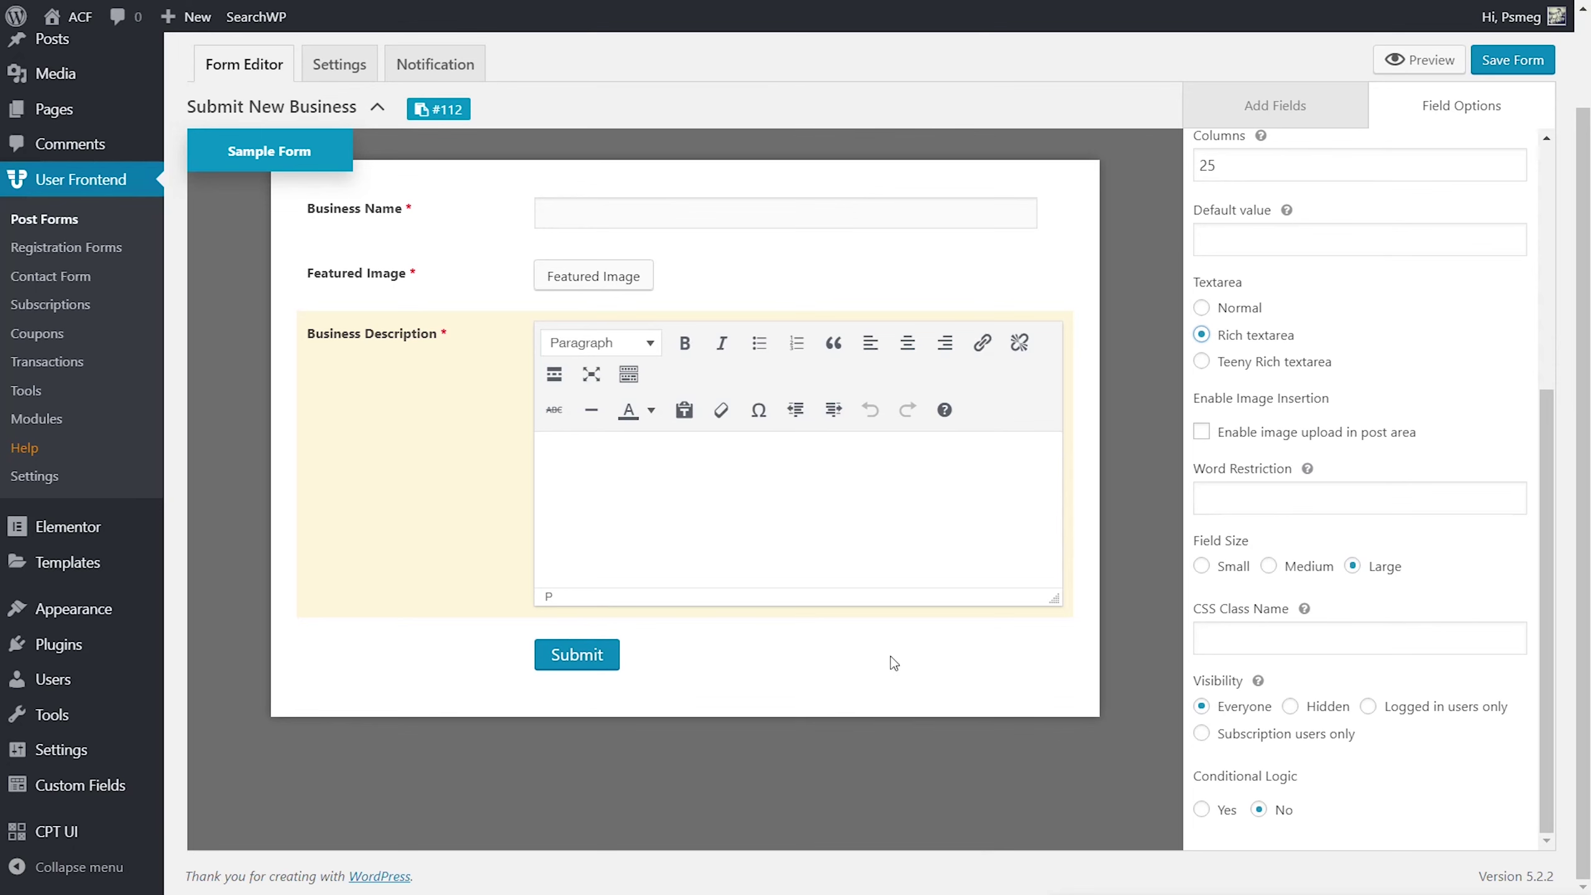
Step: Add a Text custom field below Business Description and label it "Business Address"
{"action": "left_click", "coordinate": [1321, 117]}
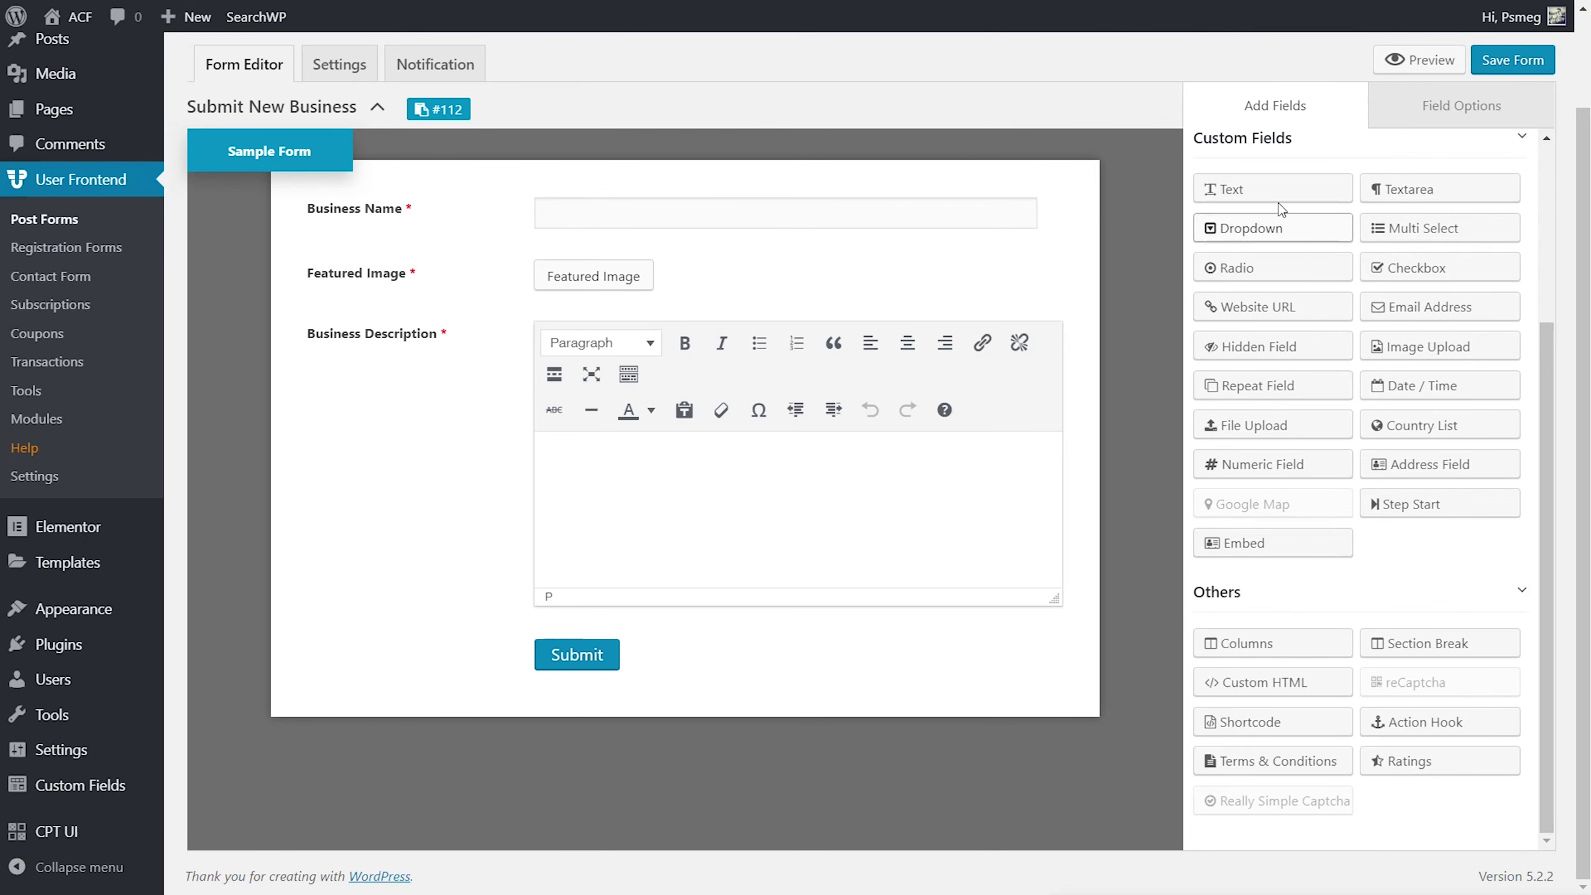
{"action": "left_click_drag", "start_coordinate": [1272, 192], "coordinate": [667, 654]}
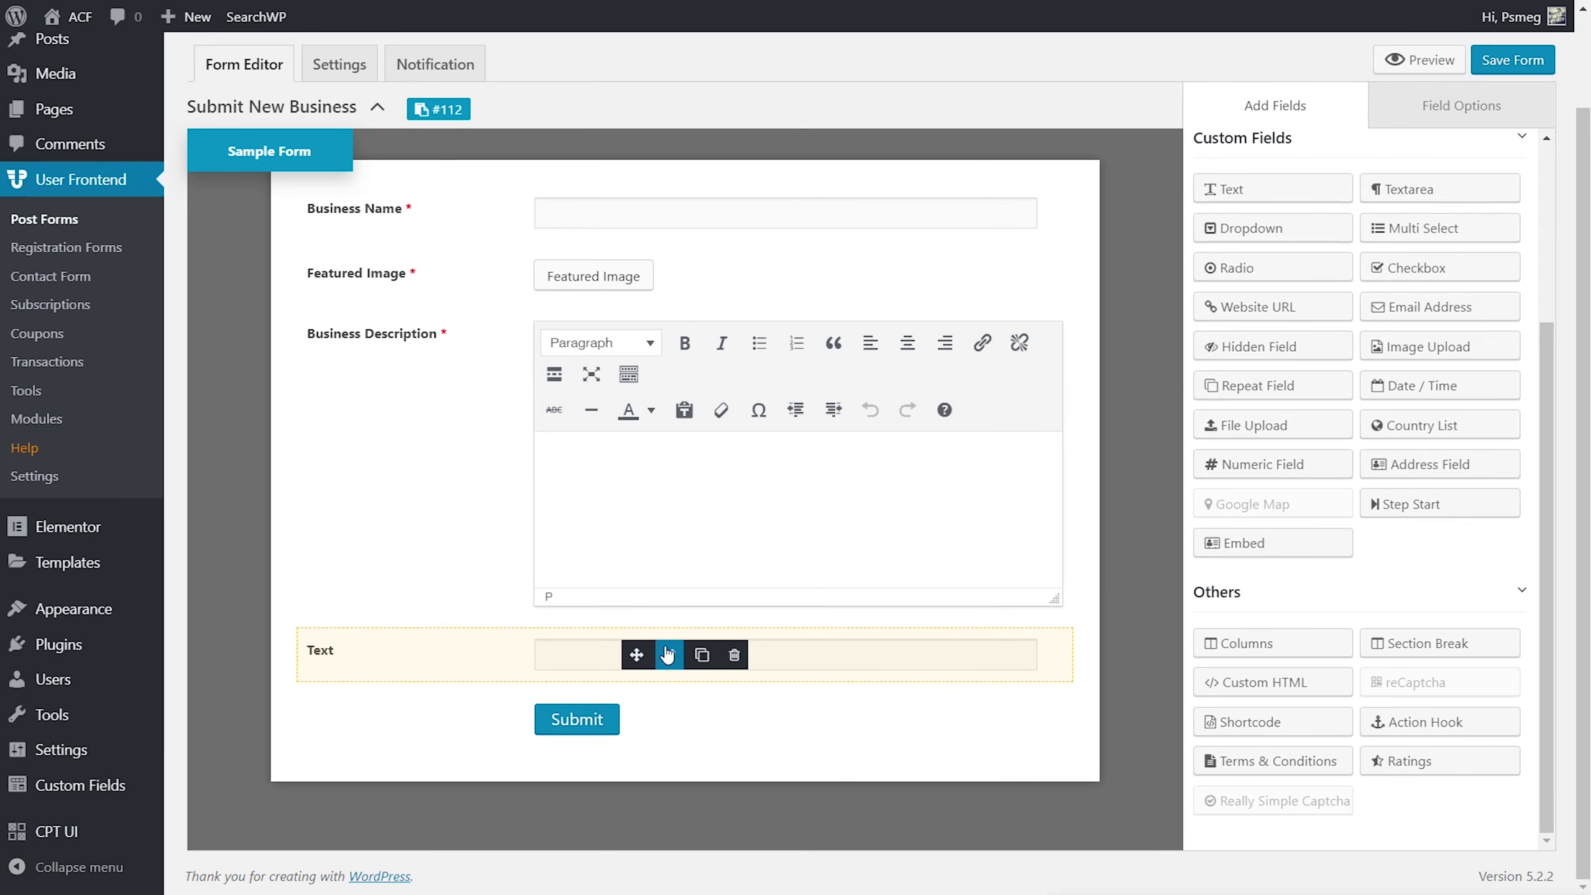
{"action": "left_click", "coordinate": [668, 654]}
{"action": "left_click_drag", "start_coordinate": [1226, 227], "coordinate": [1200, 228]}
{"action": "type", "text": "B"}
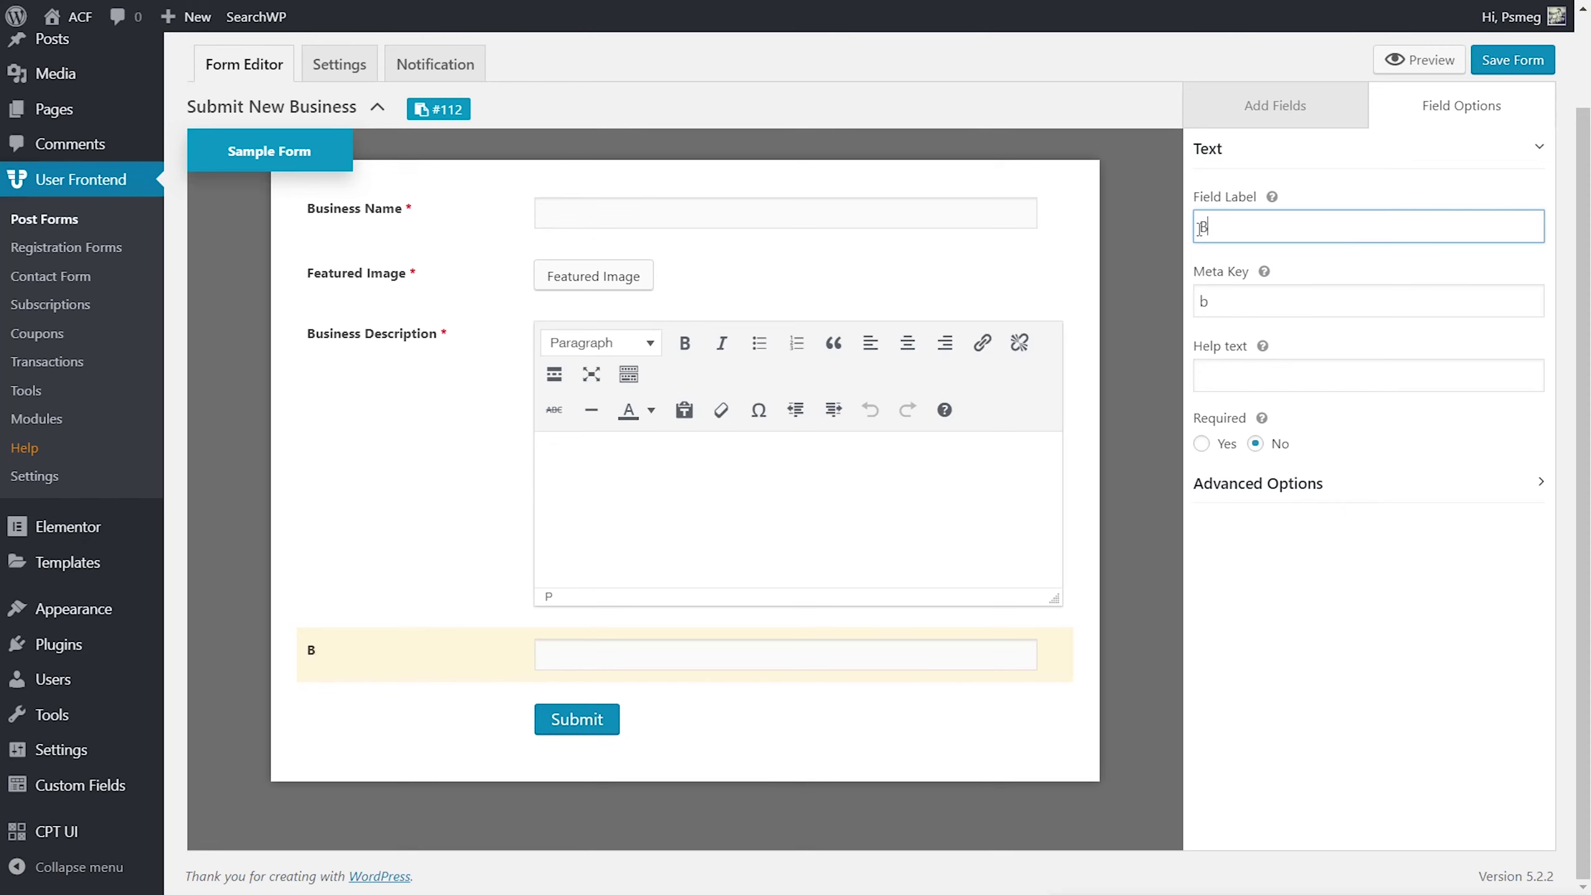
{"action": "type", "text": "usiness Address"}
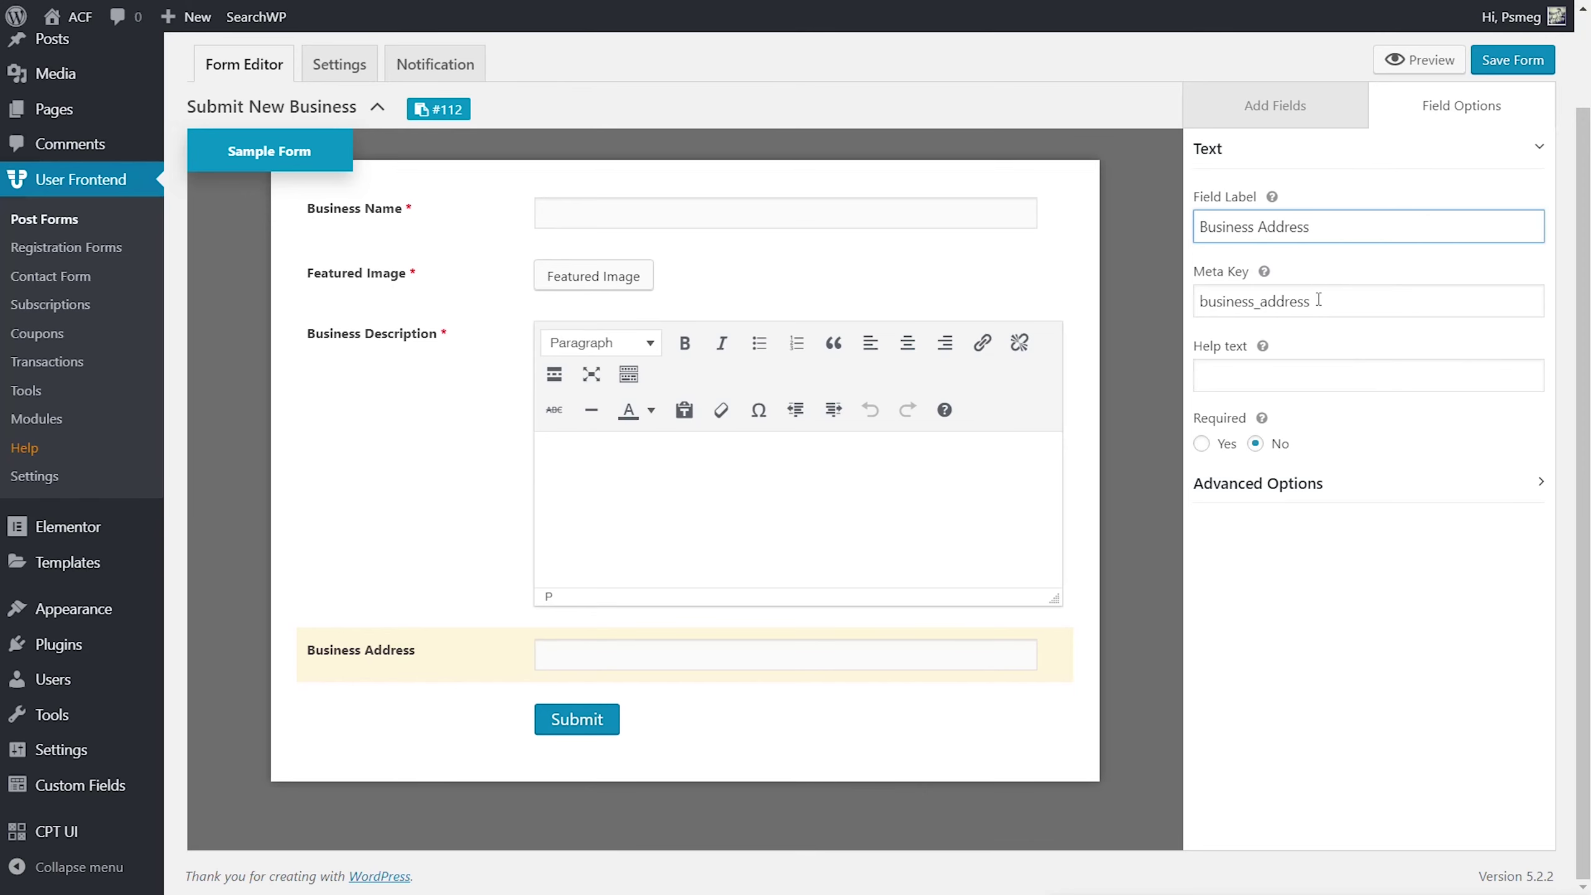
Step: Compare the Business Address meta key with the field names in the Business Listing custom field group
{"action": "left_click_drag", "start_coordinate": [1319, 301], "coordinate": [1185, 325]}
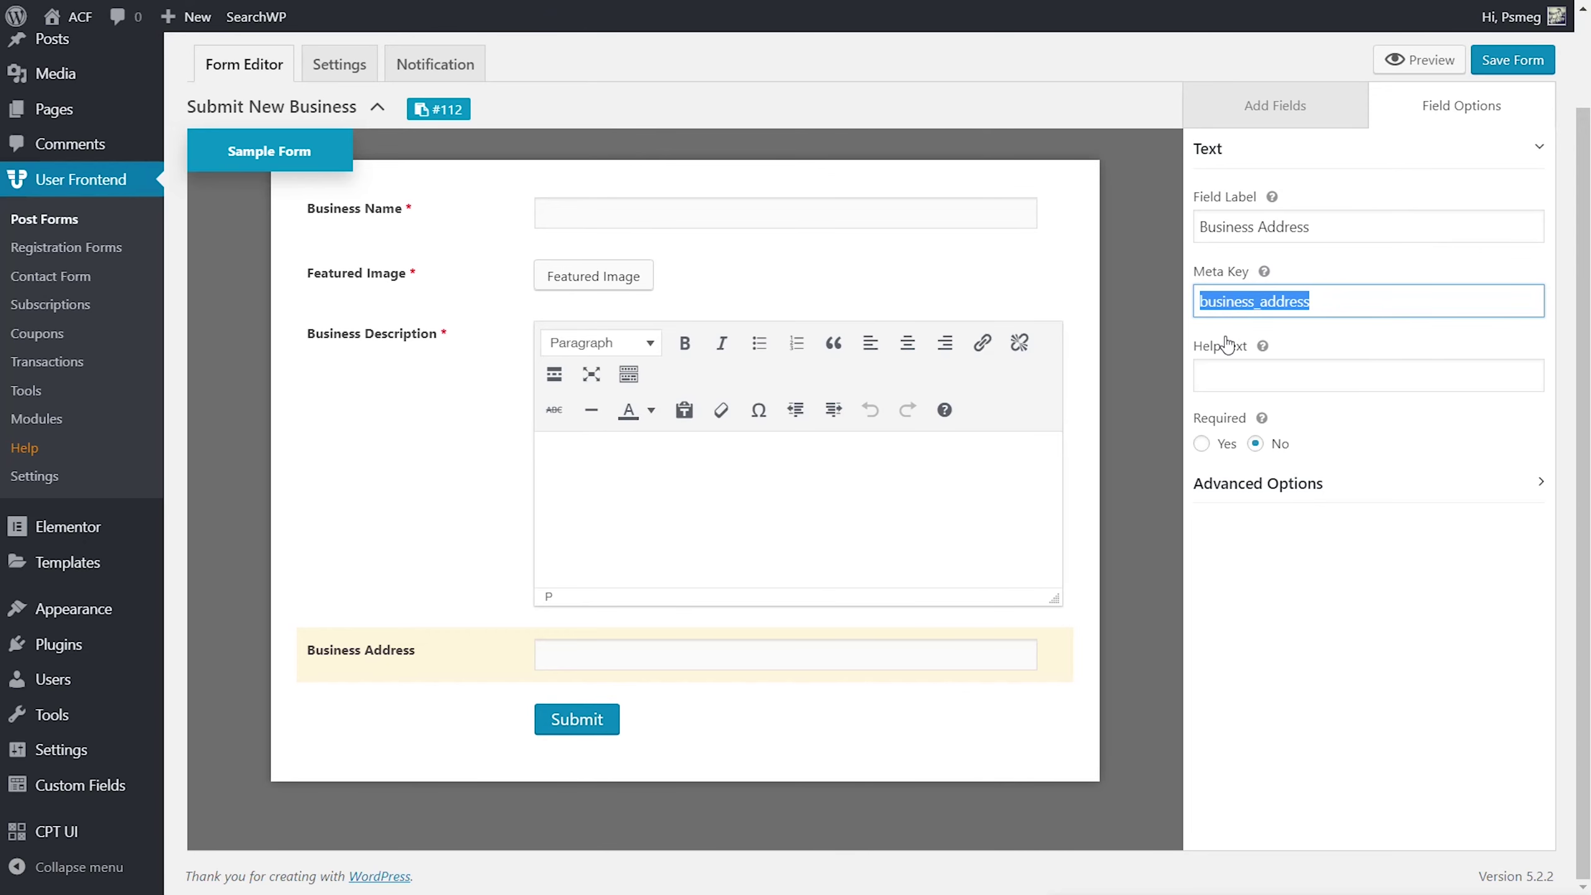
{"action": "left_click", "coordinate": [689, 1]}
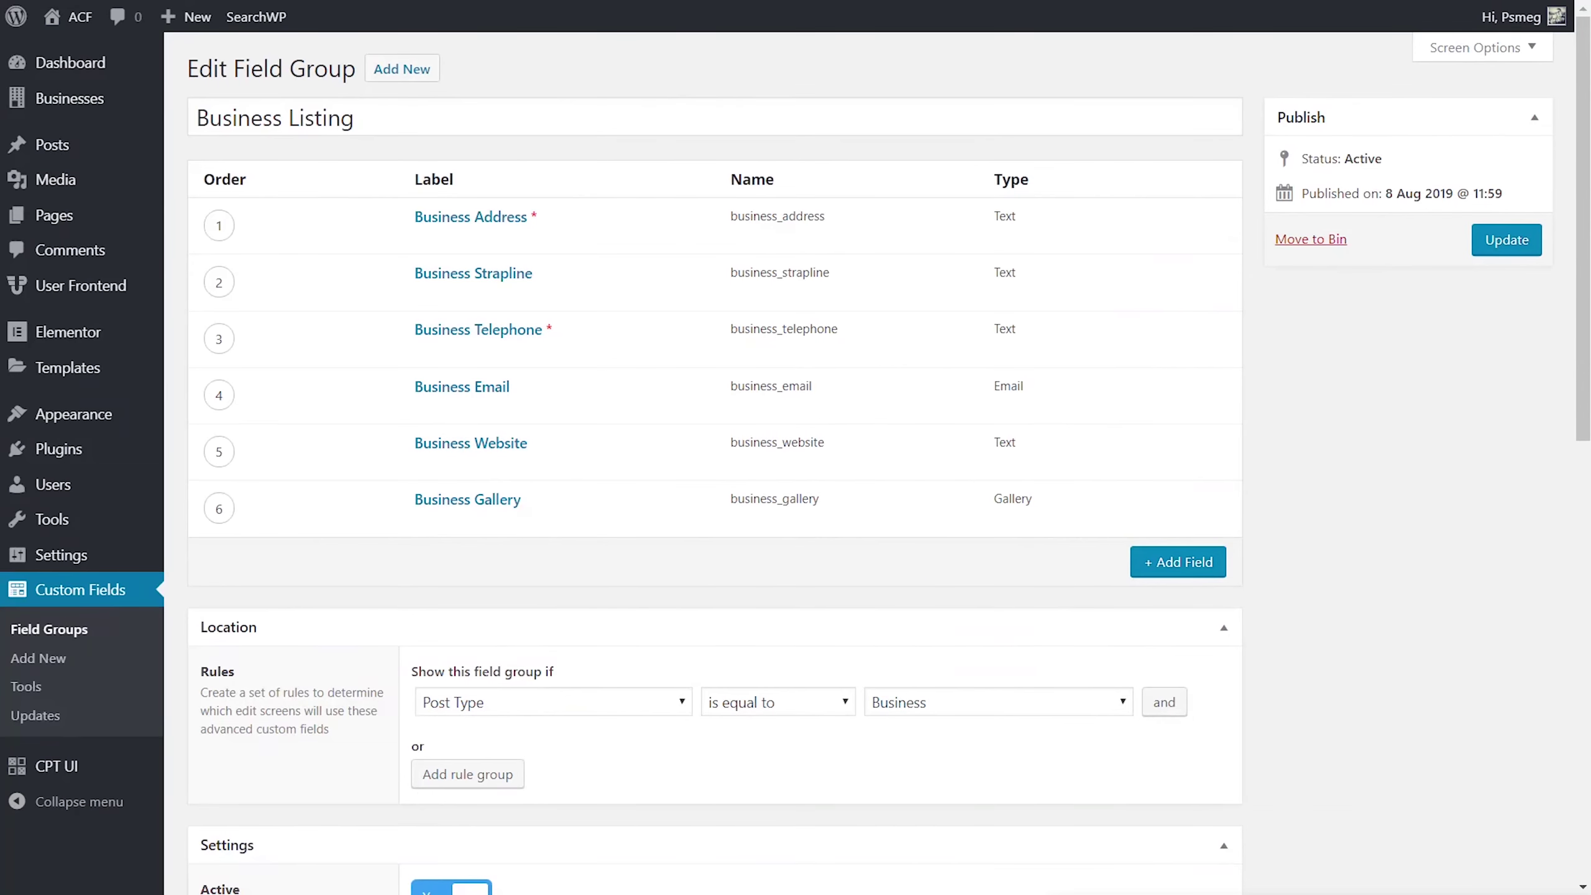
{"action": "left_click_drag", "start_coordinate": [729, 216], "coordinate": [827, 220]}
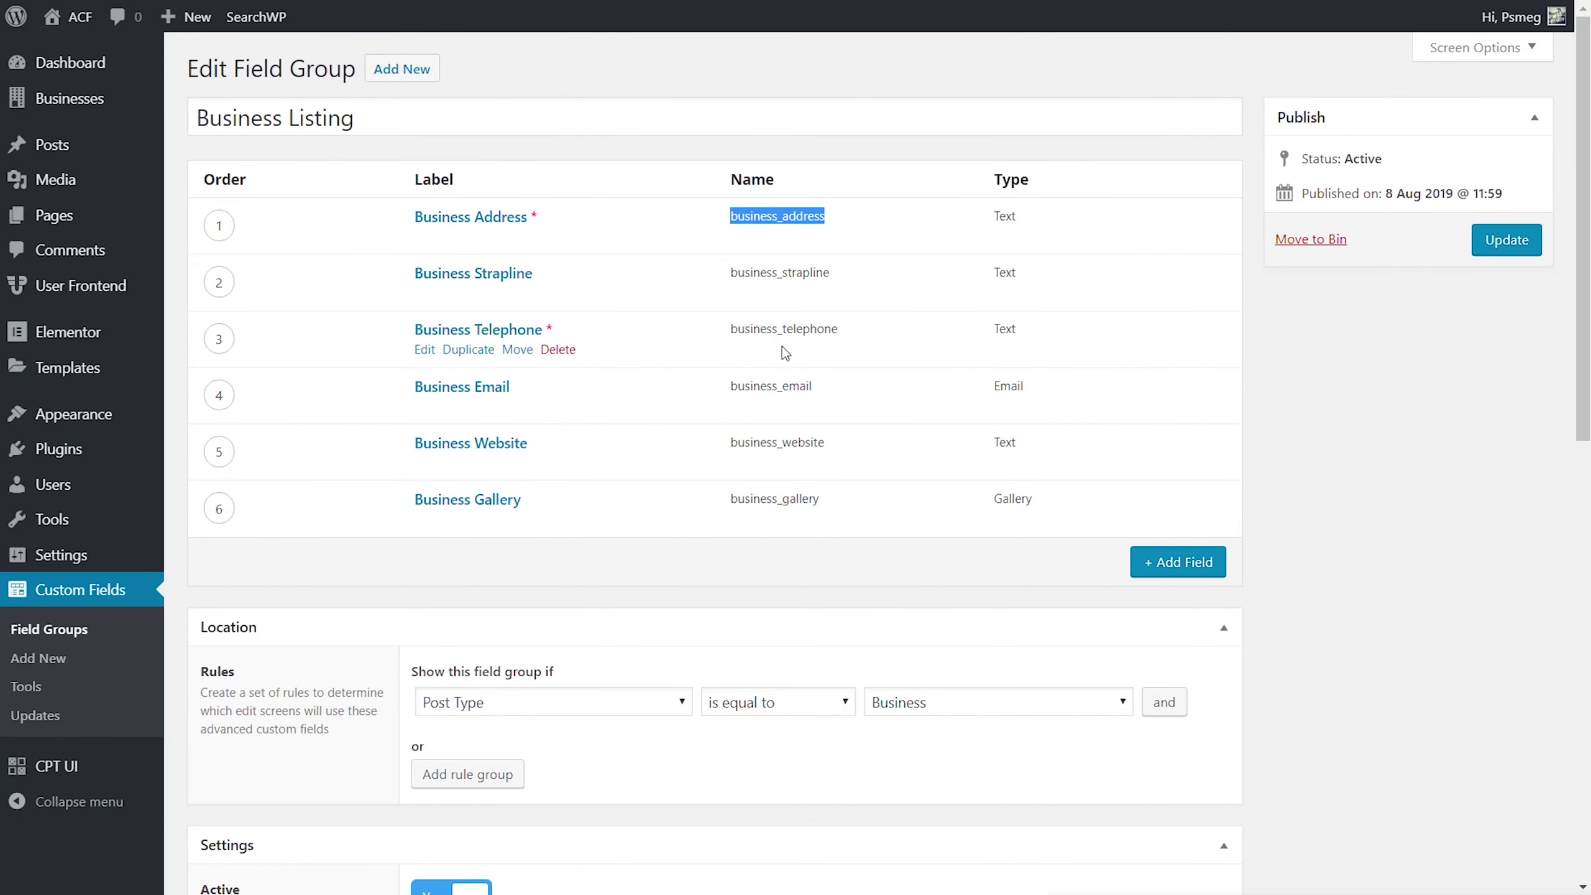
{"action": "left_click_drag", "start_coordinate": [833, 274], "coordinate": [730, 273]}
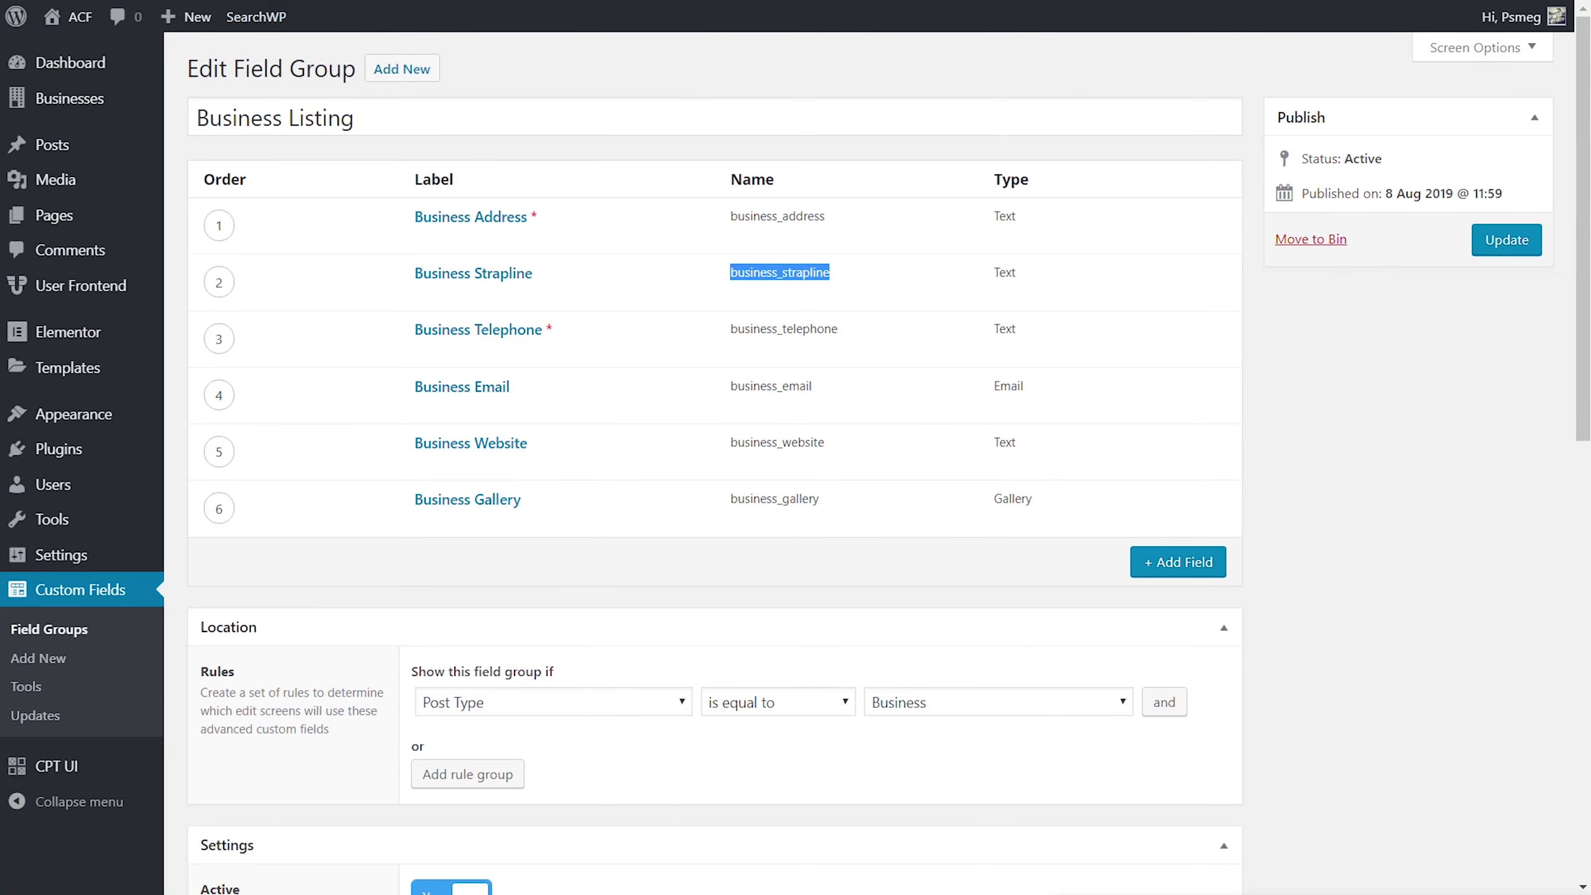
{"action": "left_click", "coordinate": [140, 1]}
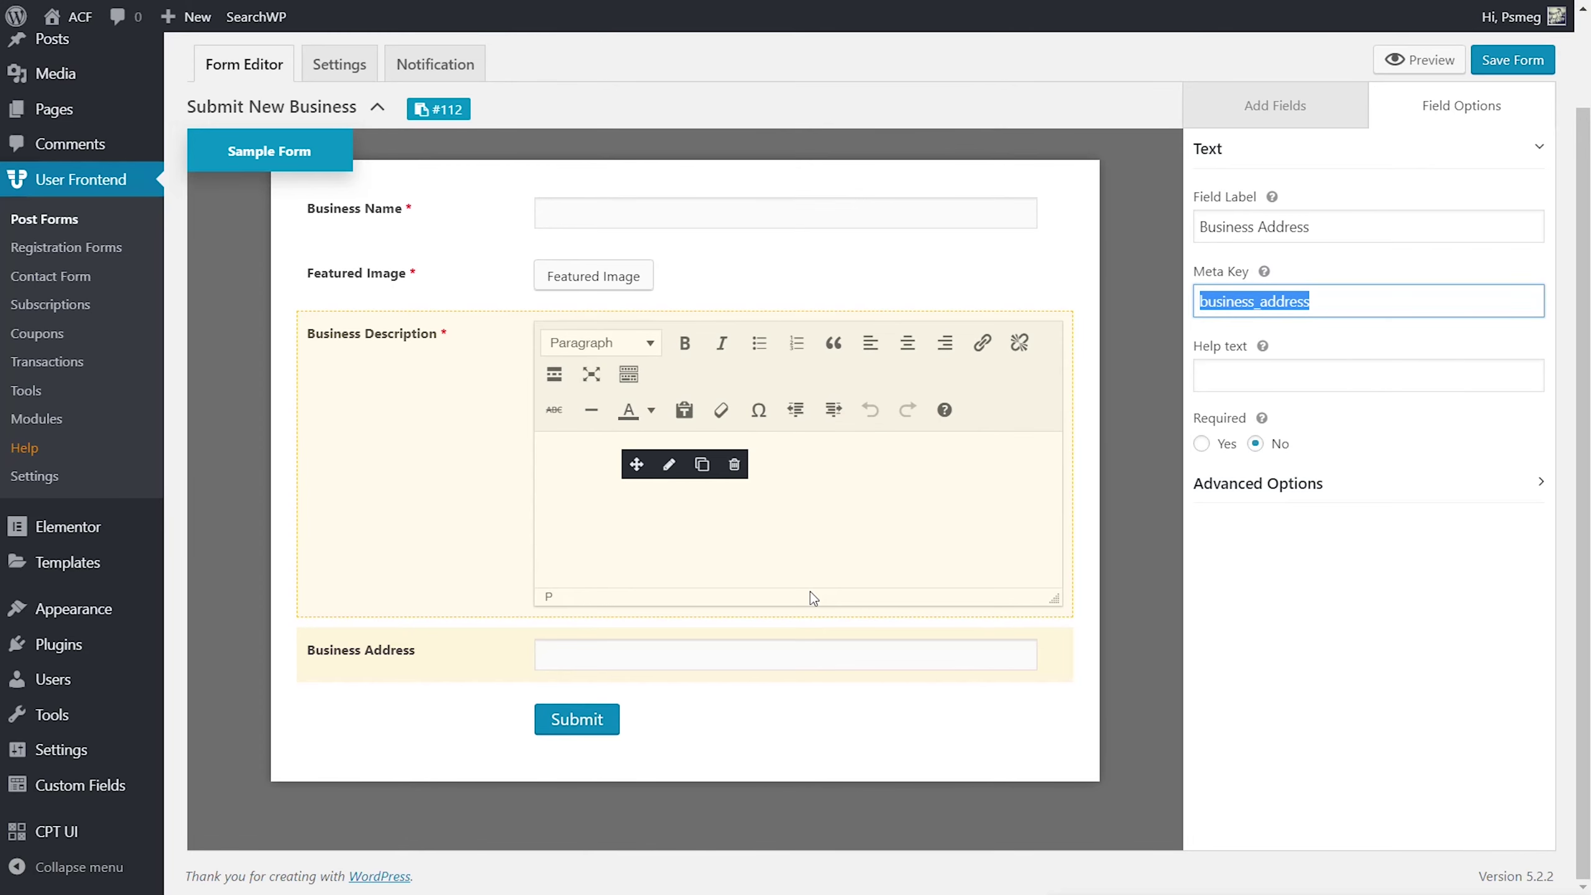
Step: Make the Business Address field required and expand its advanced options down to the post display and visibility settings
{"action": "left_click", "coordinate": [1202, 443]}
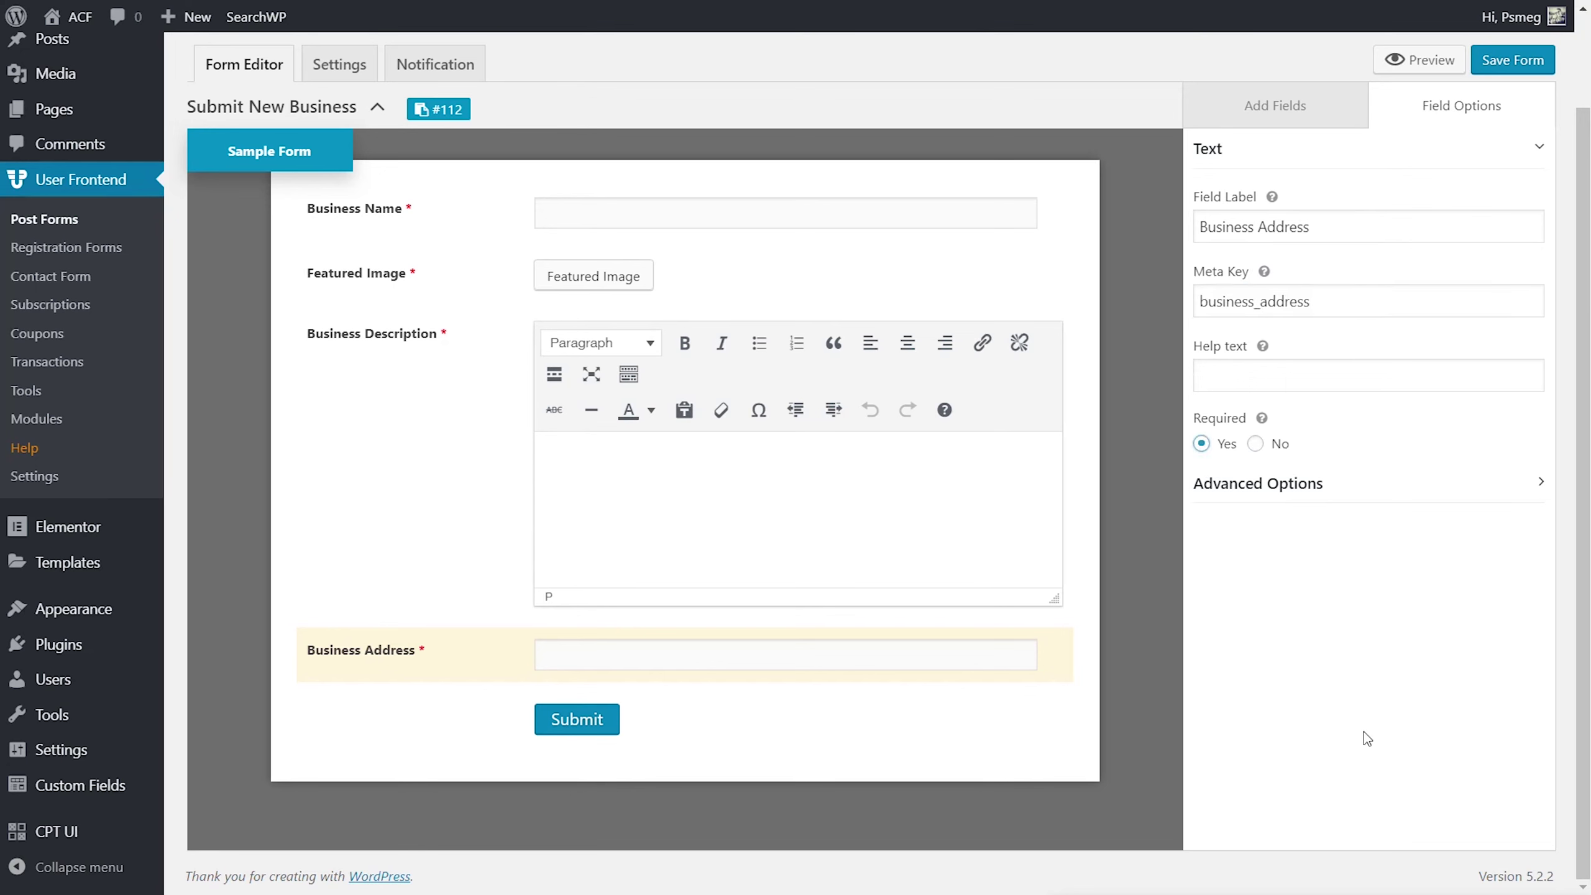
{"action": "left_click", "coordinate": [1315, 488]}
{"action": "scroll", "coordinate": [1403, 705], "scroll_direction": "down", "scroll_amount": 5}
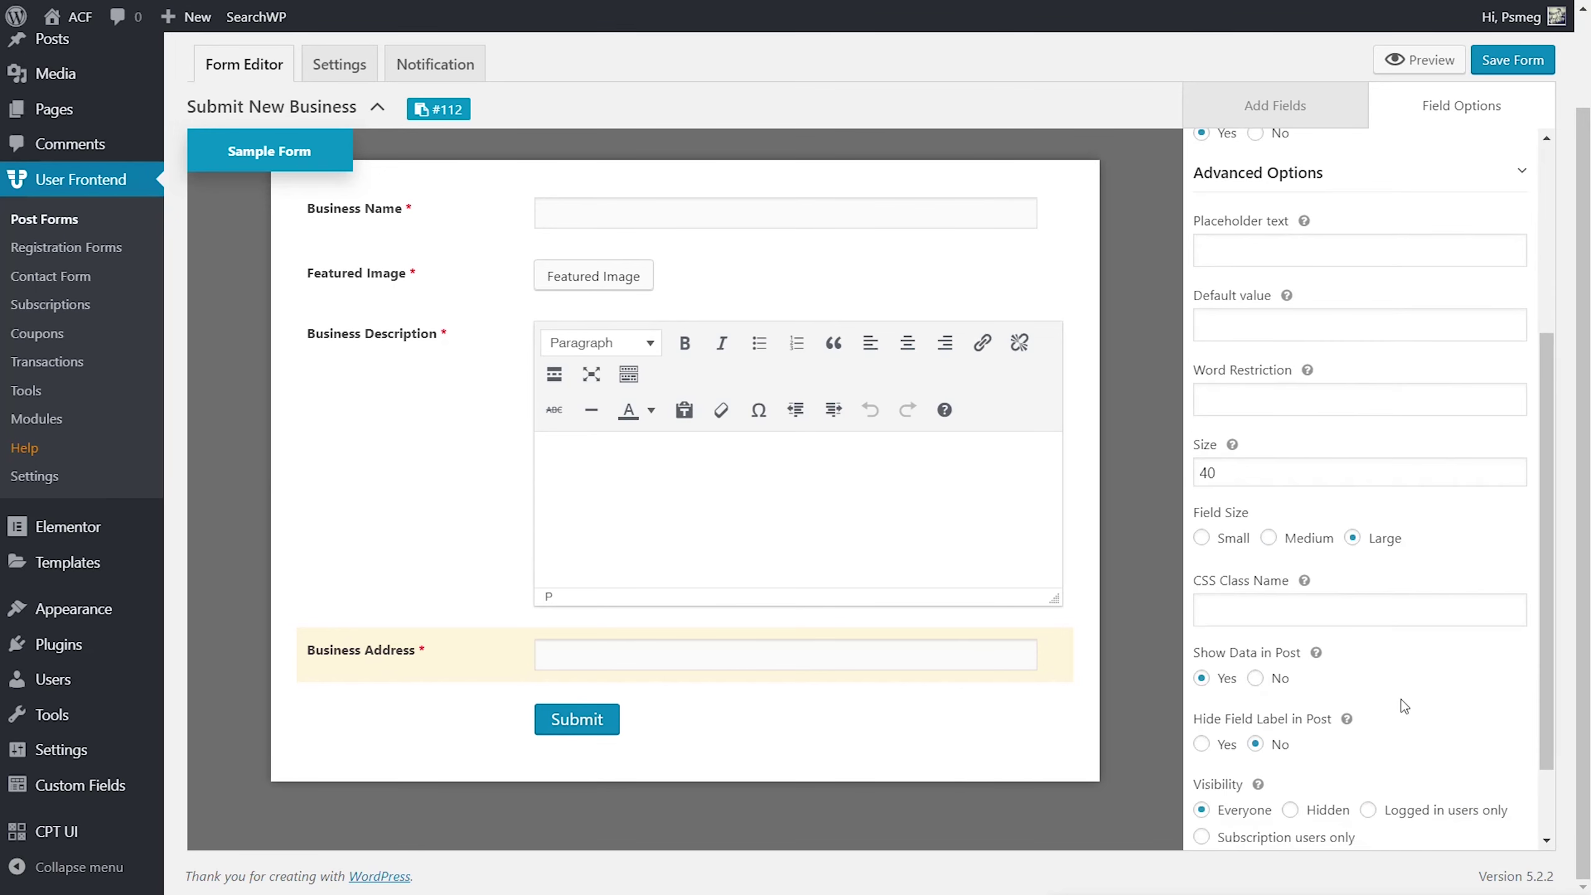
{"action": "scroll", "coordinate": [1451, 780], "scroll_direction": "down", "scroll_amount": 2}
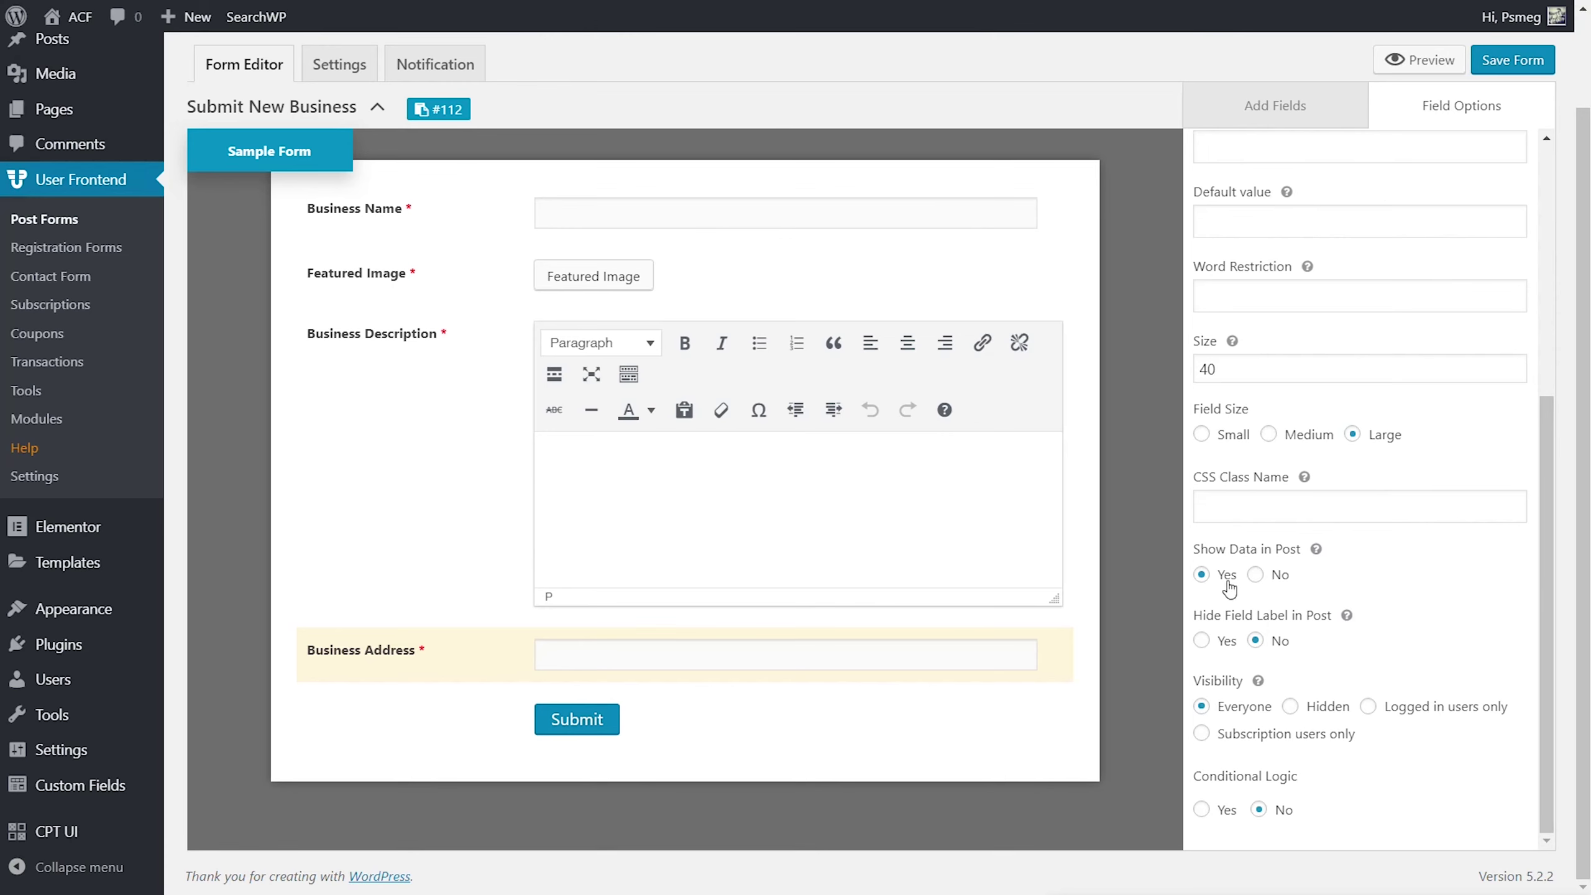
Step: Turn off Show Data in Post for the Business Address field
{"action": "left_click", "coordinate": [1256, 575]}
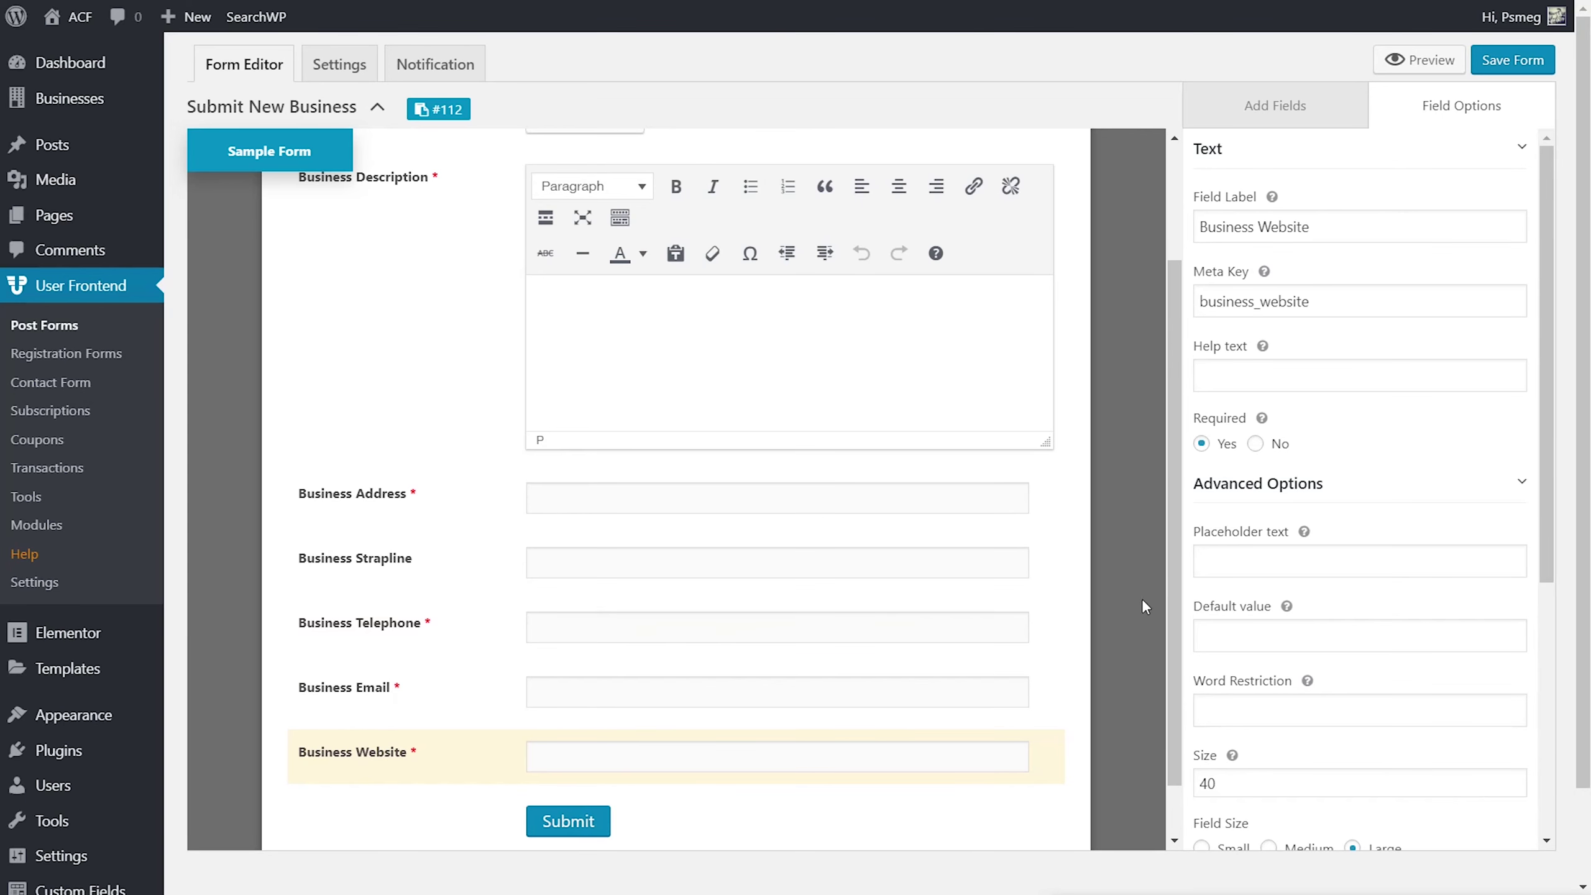
Step: Add an Image Upload custom field below Business Website and open its field options
{"action": "left_click", "coordinate": [1277, 114]}
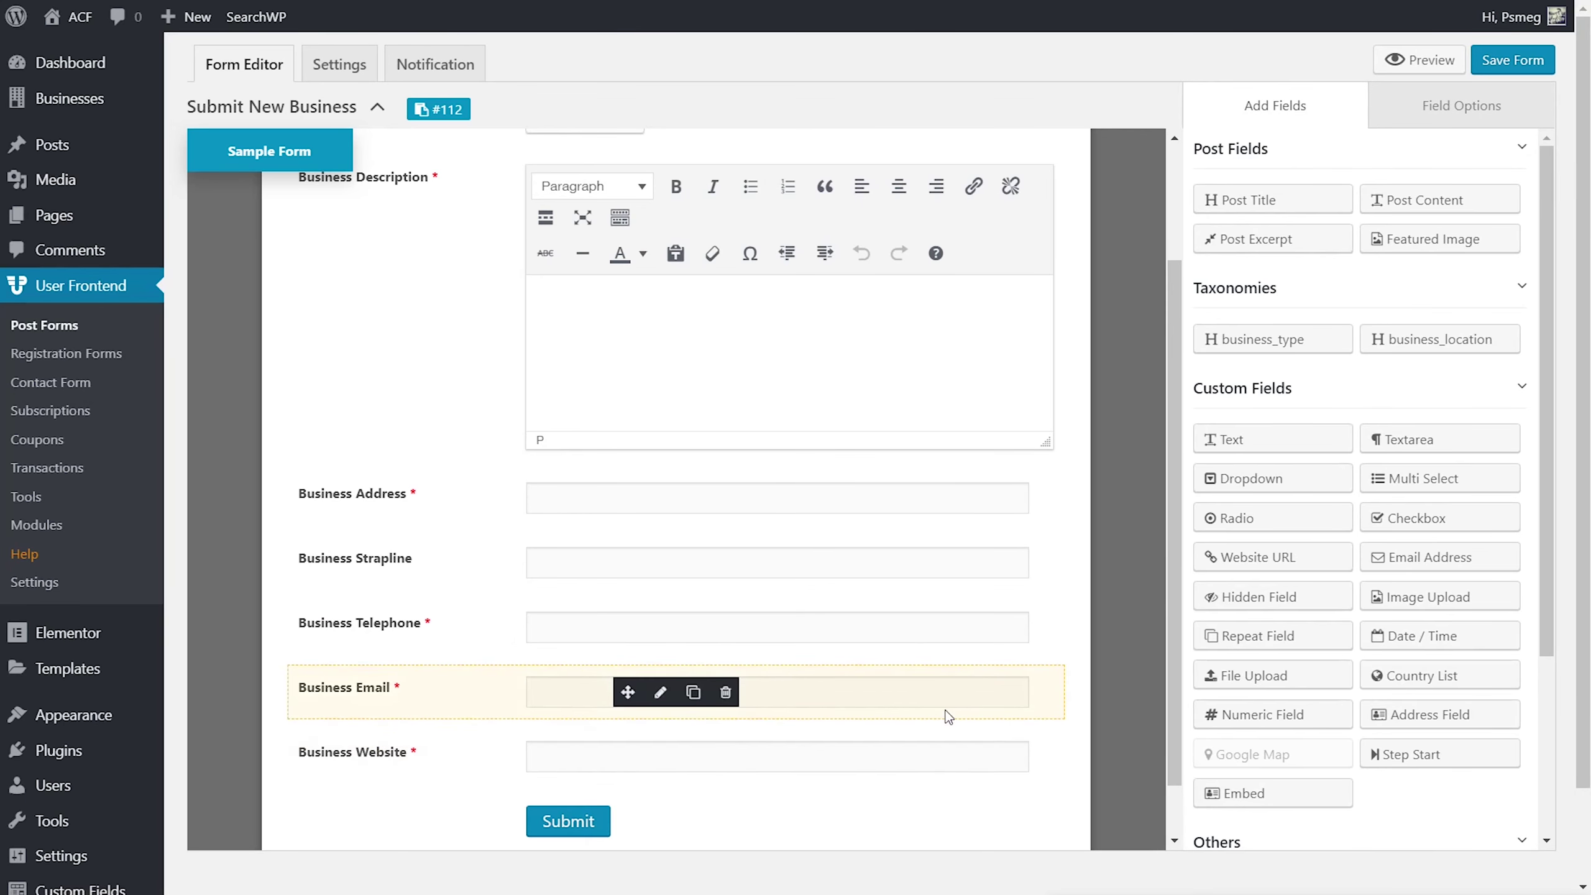
{"action": "scroll", "coordinate": [949, 718], "scroll_direction": "down", "scroll_amount": 1}
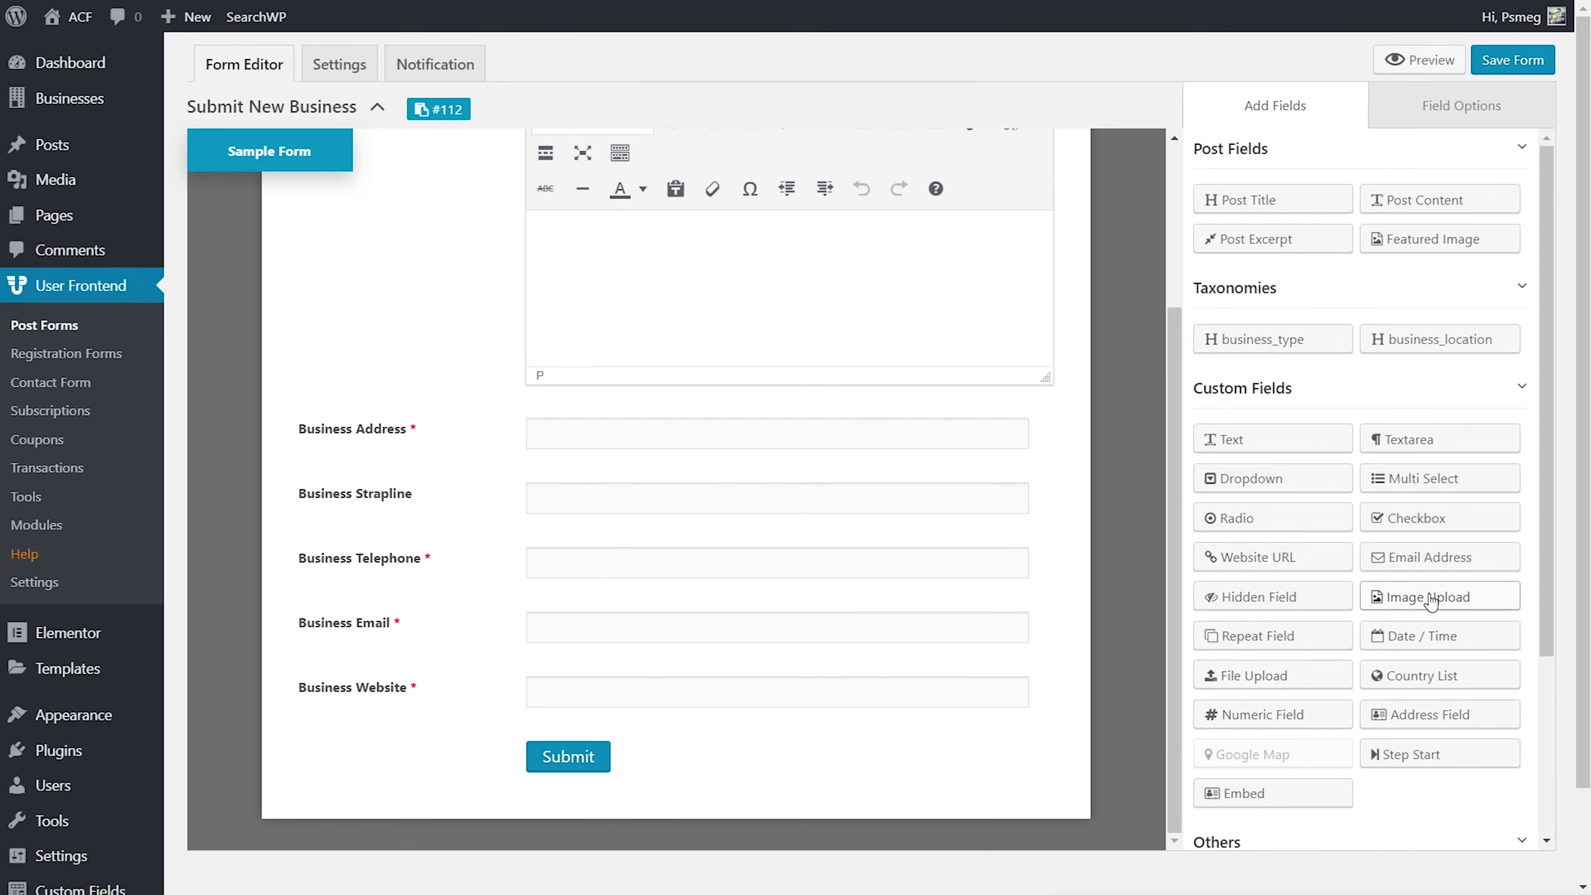
{"action": "left_click_drag", "start_coordinate": [1380, 570], "coordinate": [702, 777]}
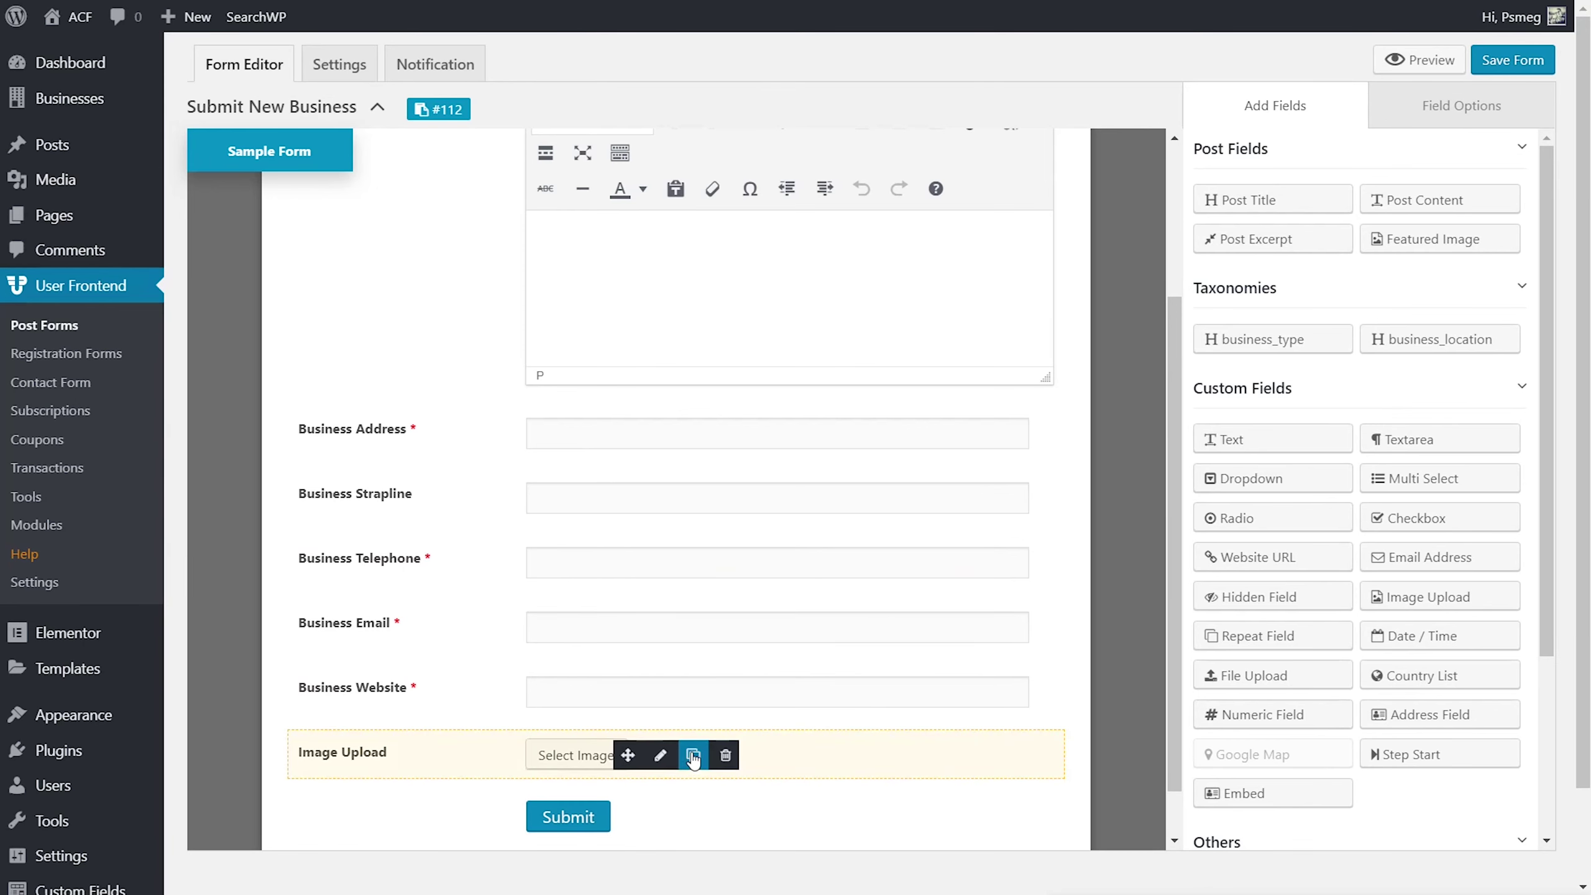
{"action": "left_click", "coordinate": [667, 757]}
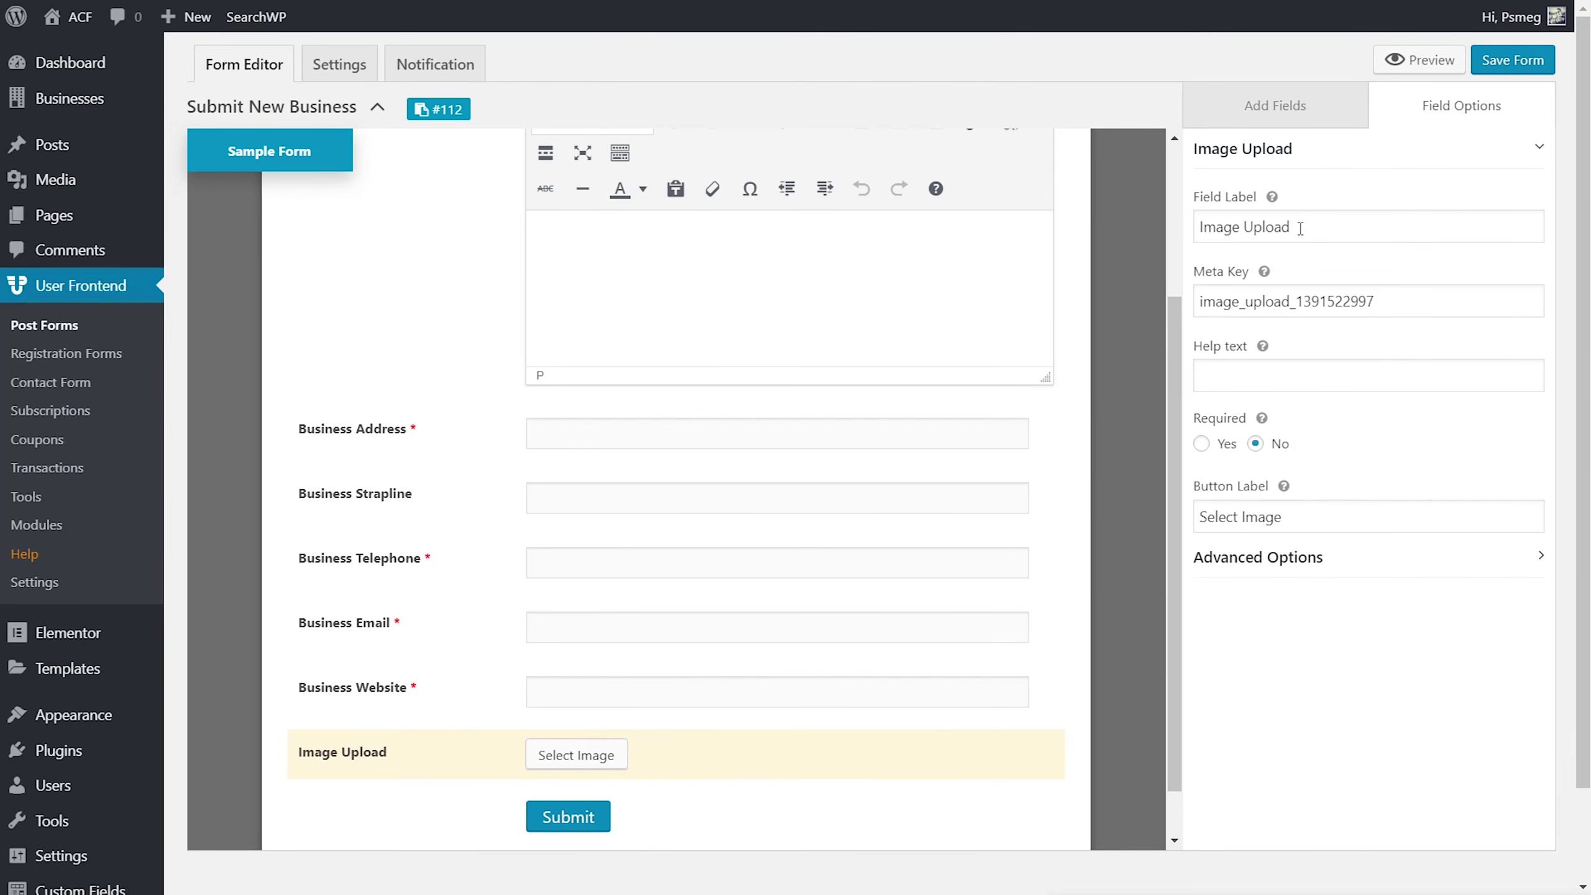
Step: Label the image upload field "Business Gallery" and select its meta key
{"action": "left_click_drag", "start_coordinate": [1305, 227], "coordinate": [1193, 226]}
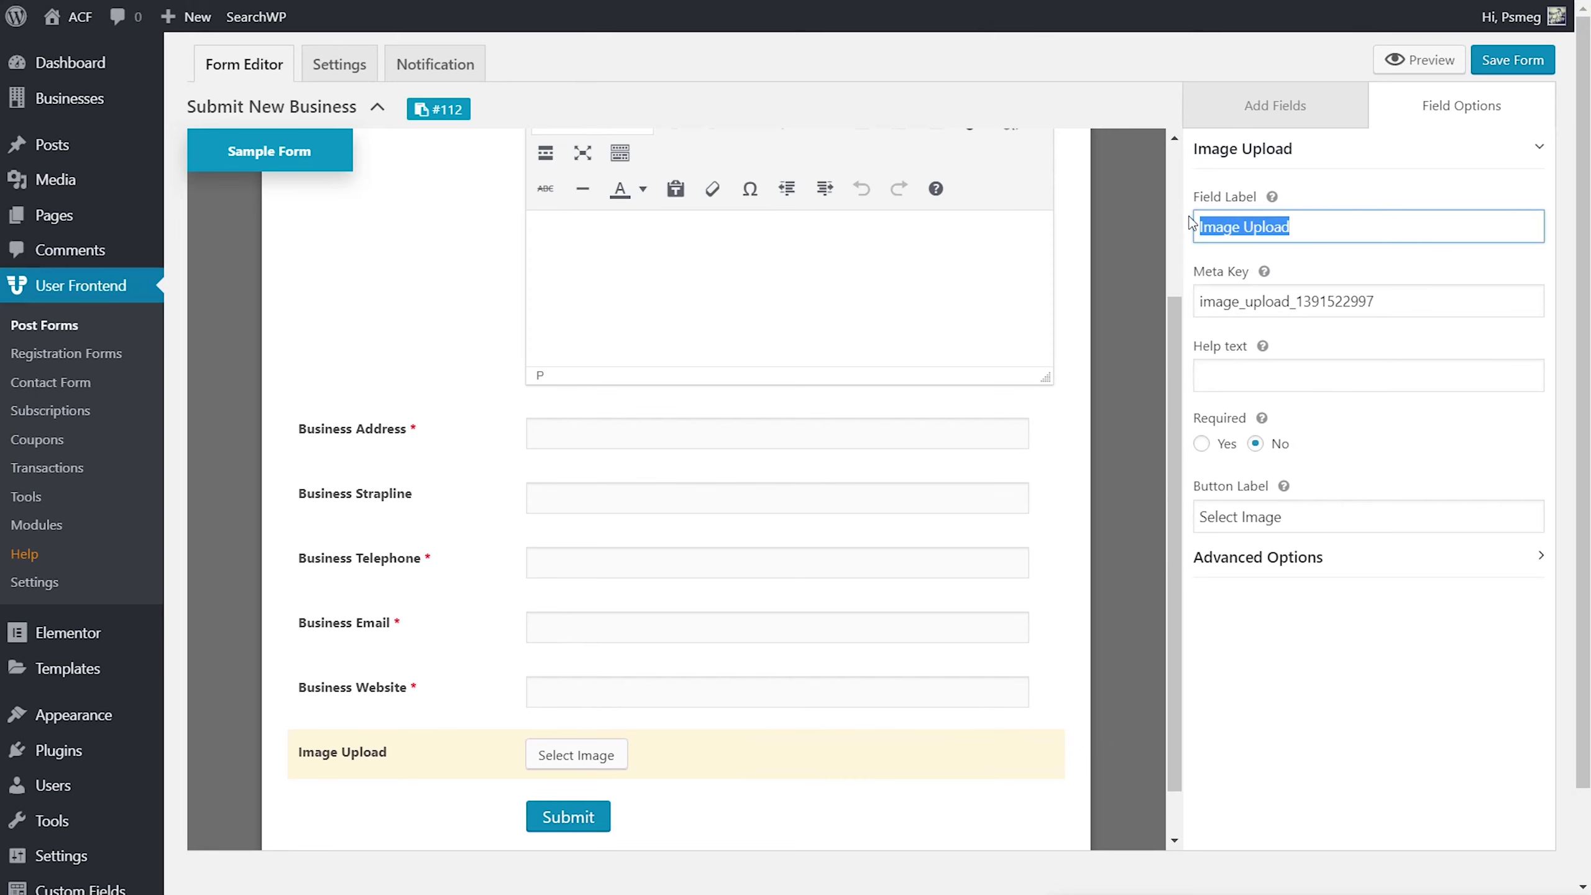
{"action": "type", "text": "Business Gallery"}
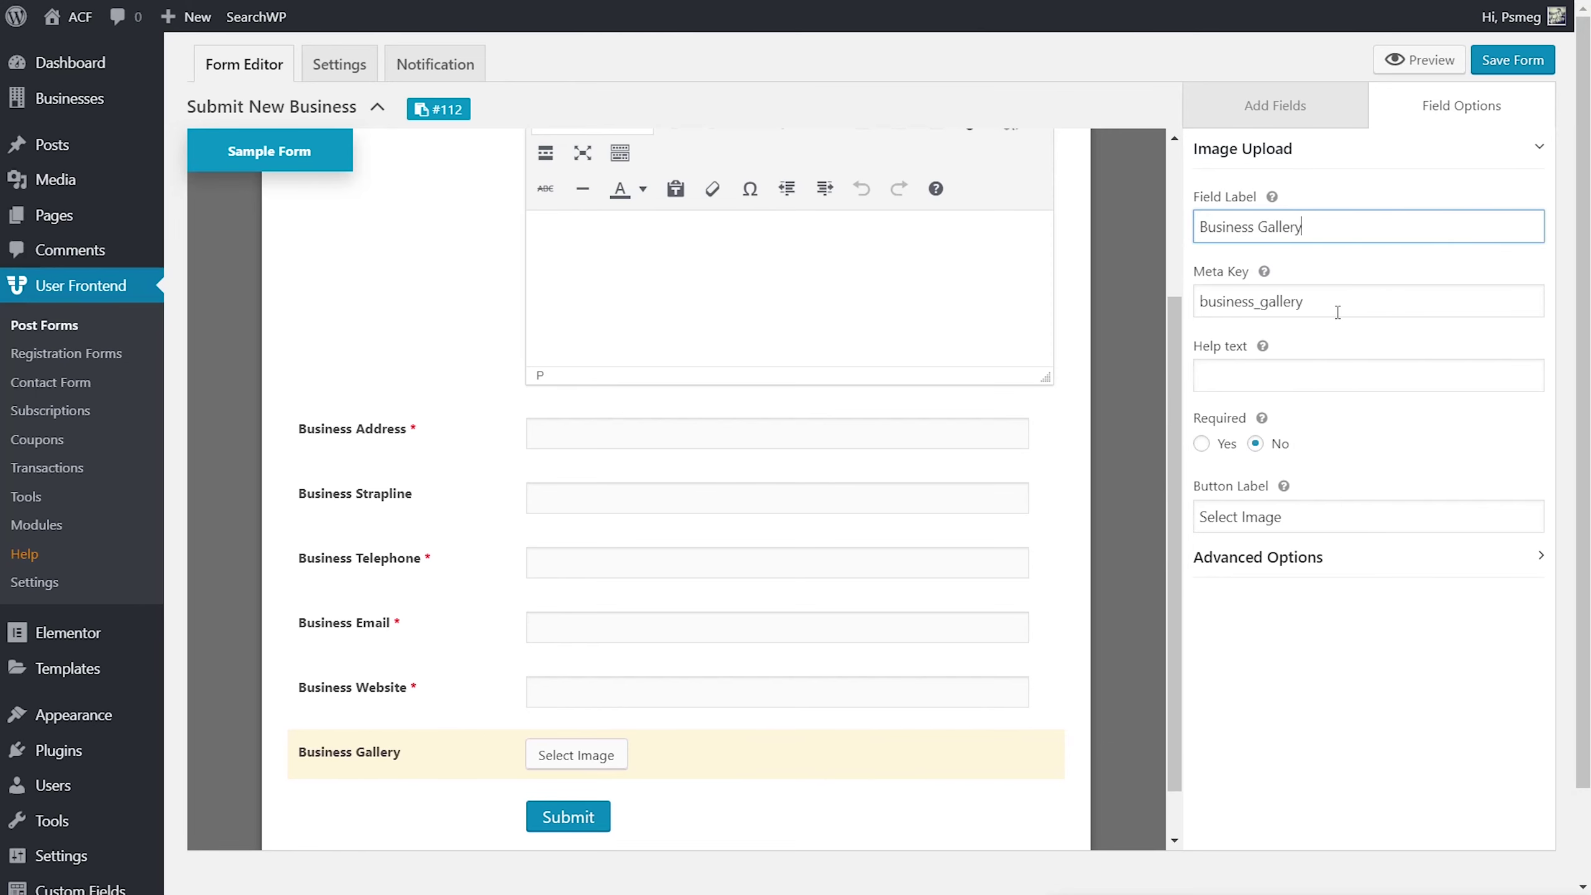
{"action": "left_click_drag", "start_coordinate": [1338, 303], "coordinate": [1197, 296]}
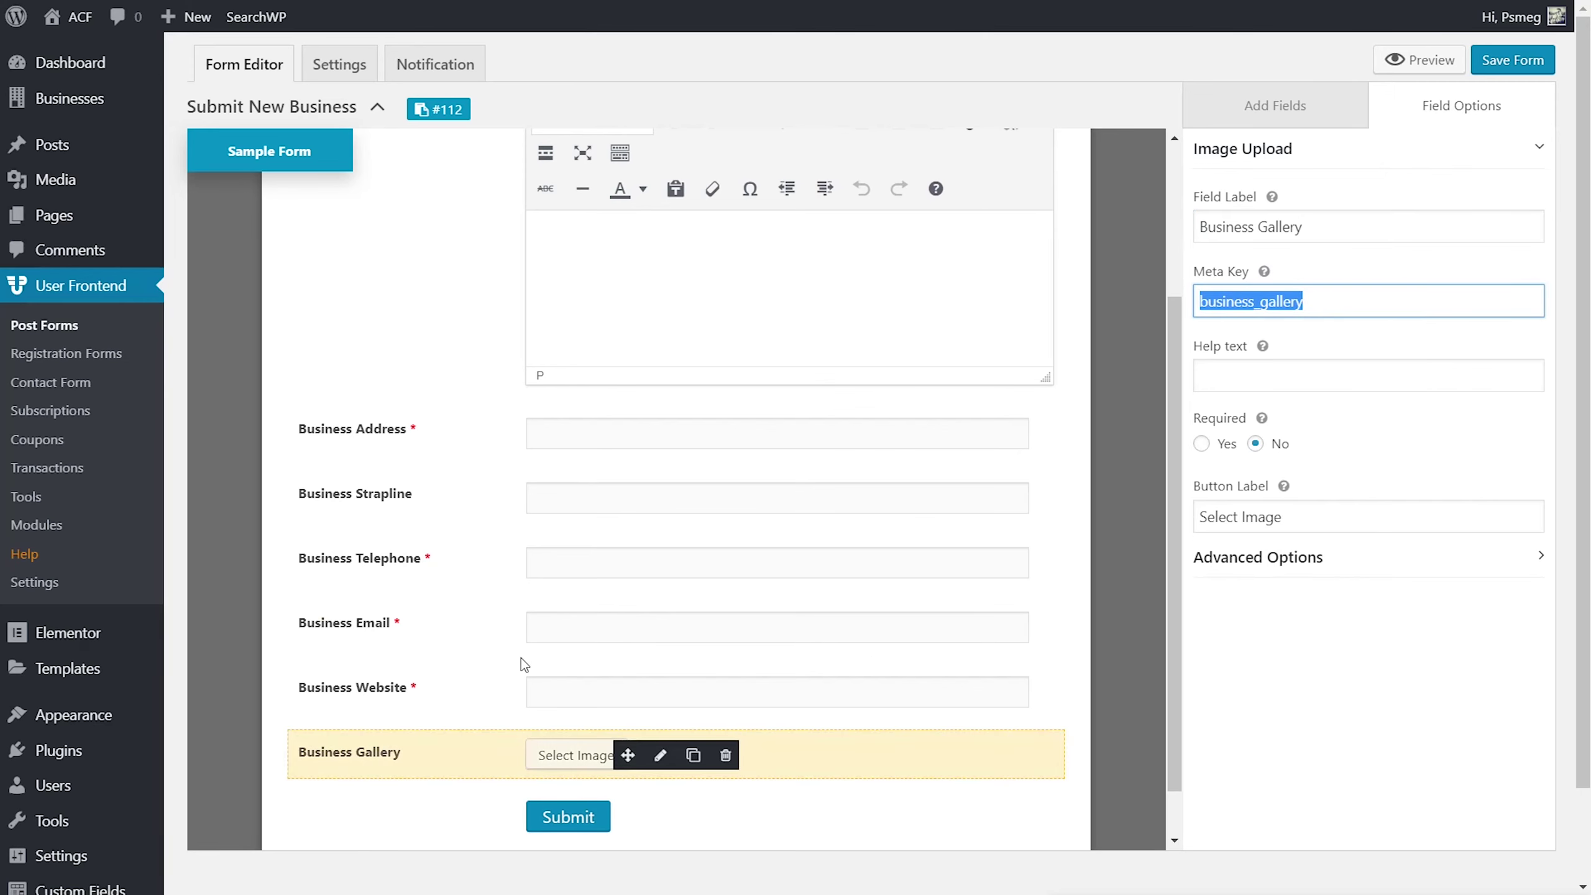
Step: Label the image upload field "Upload Images (max 5)" and set its meta key to business_gallery
{"action": "left_click_drag", "start_coordinate": [1303, 227], "coordinate": [1198, 229]}
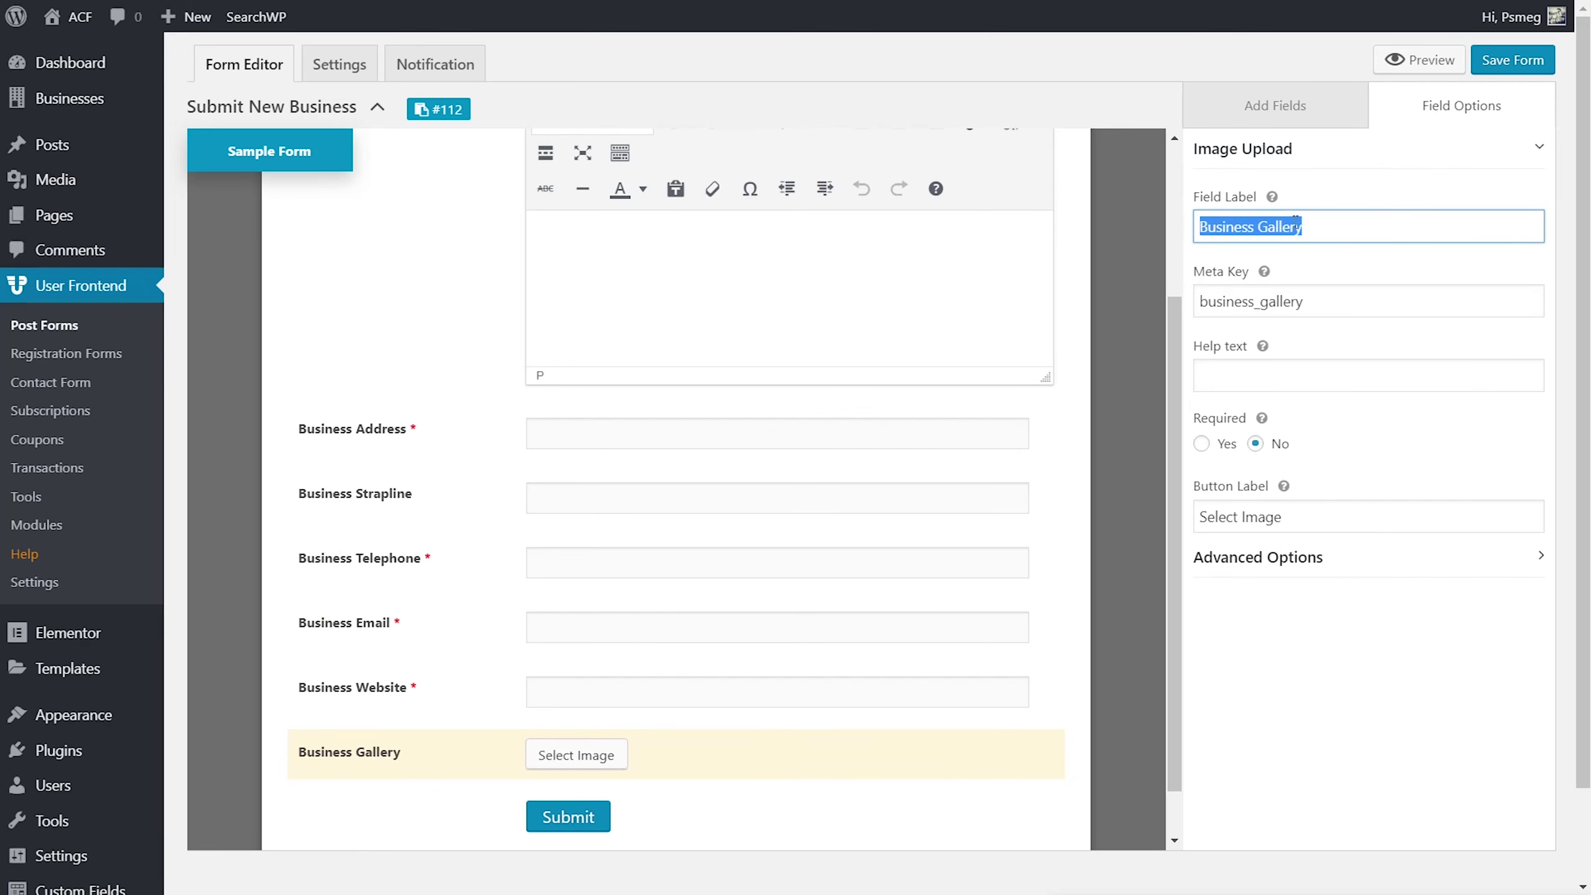
{"action": "type", "text": "Up"}
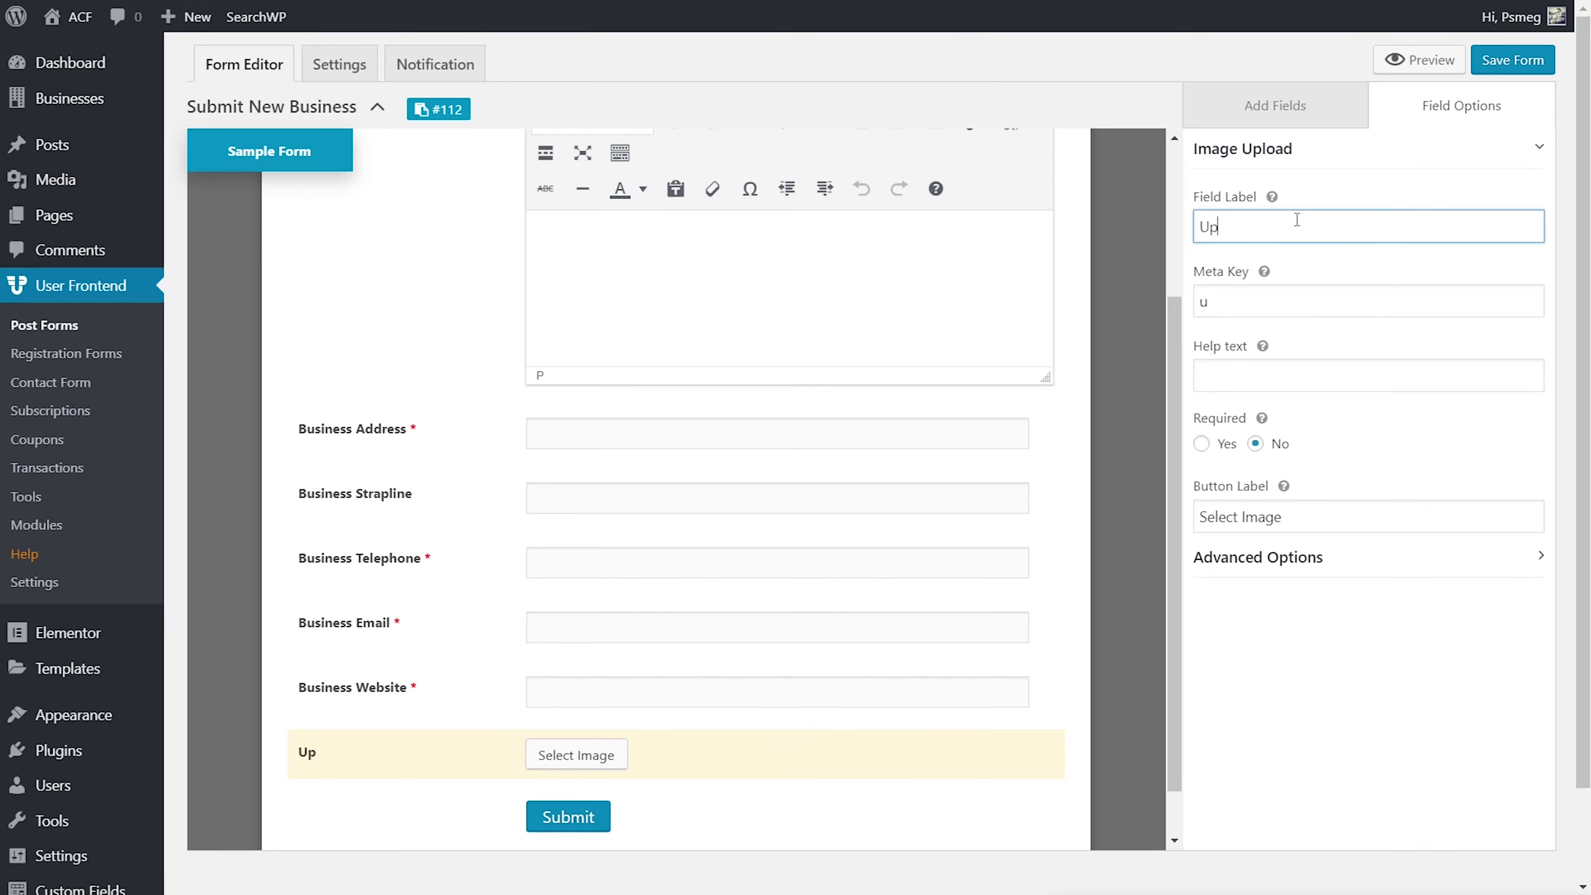
{"action": "type", "text": "load Images (max 5)"}
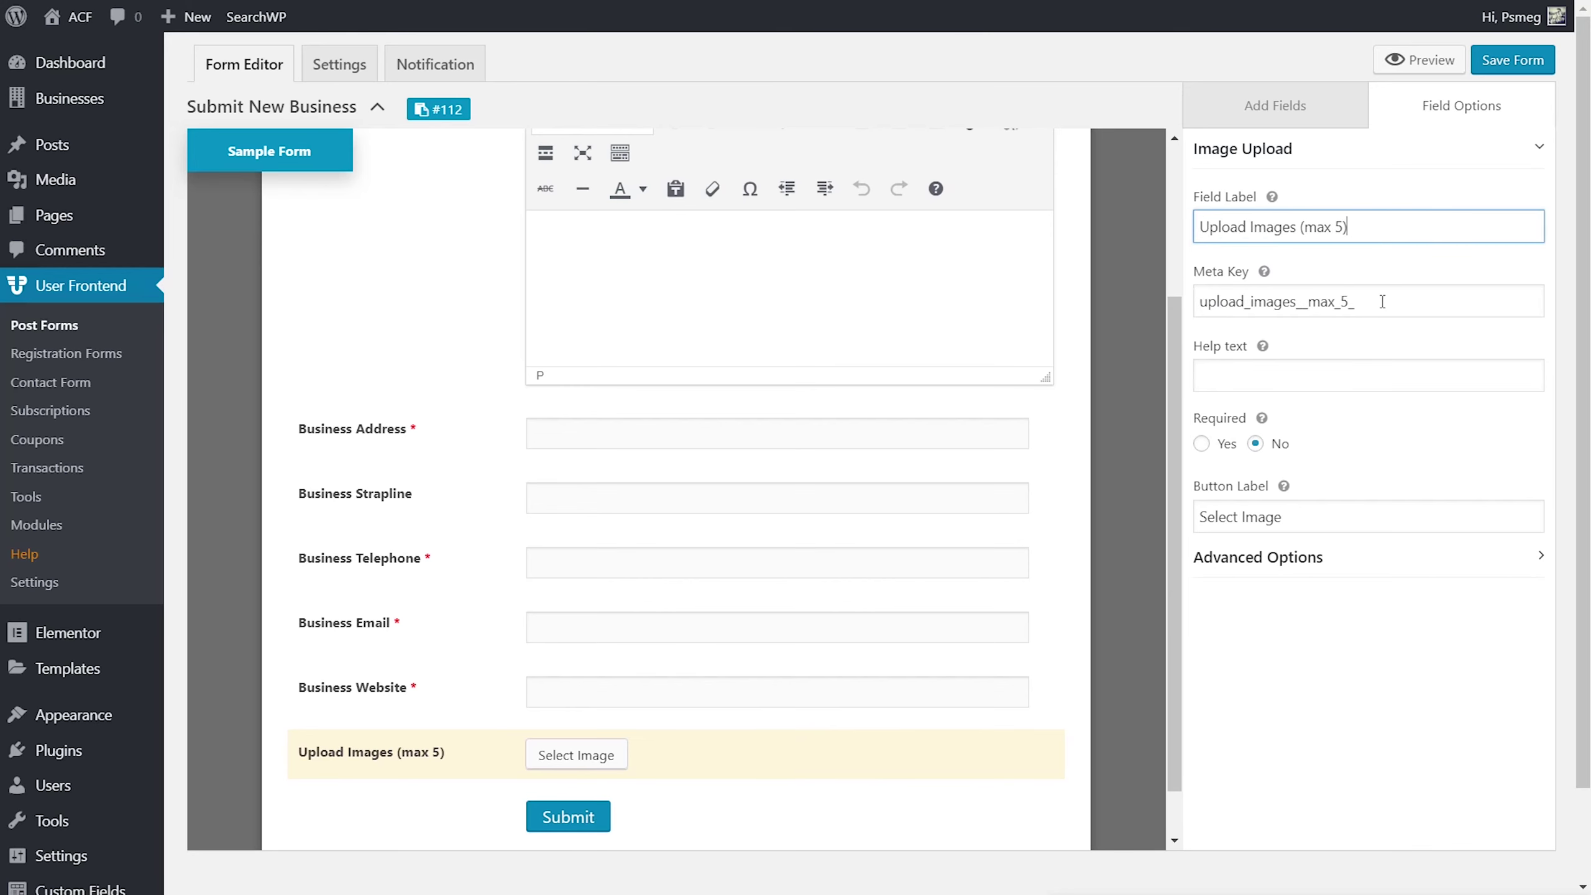
{"action": "key", "text": "Tab"}
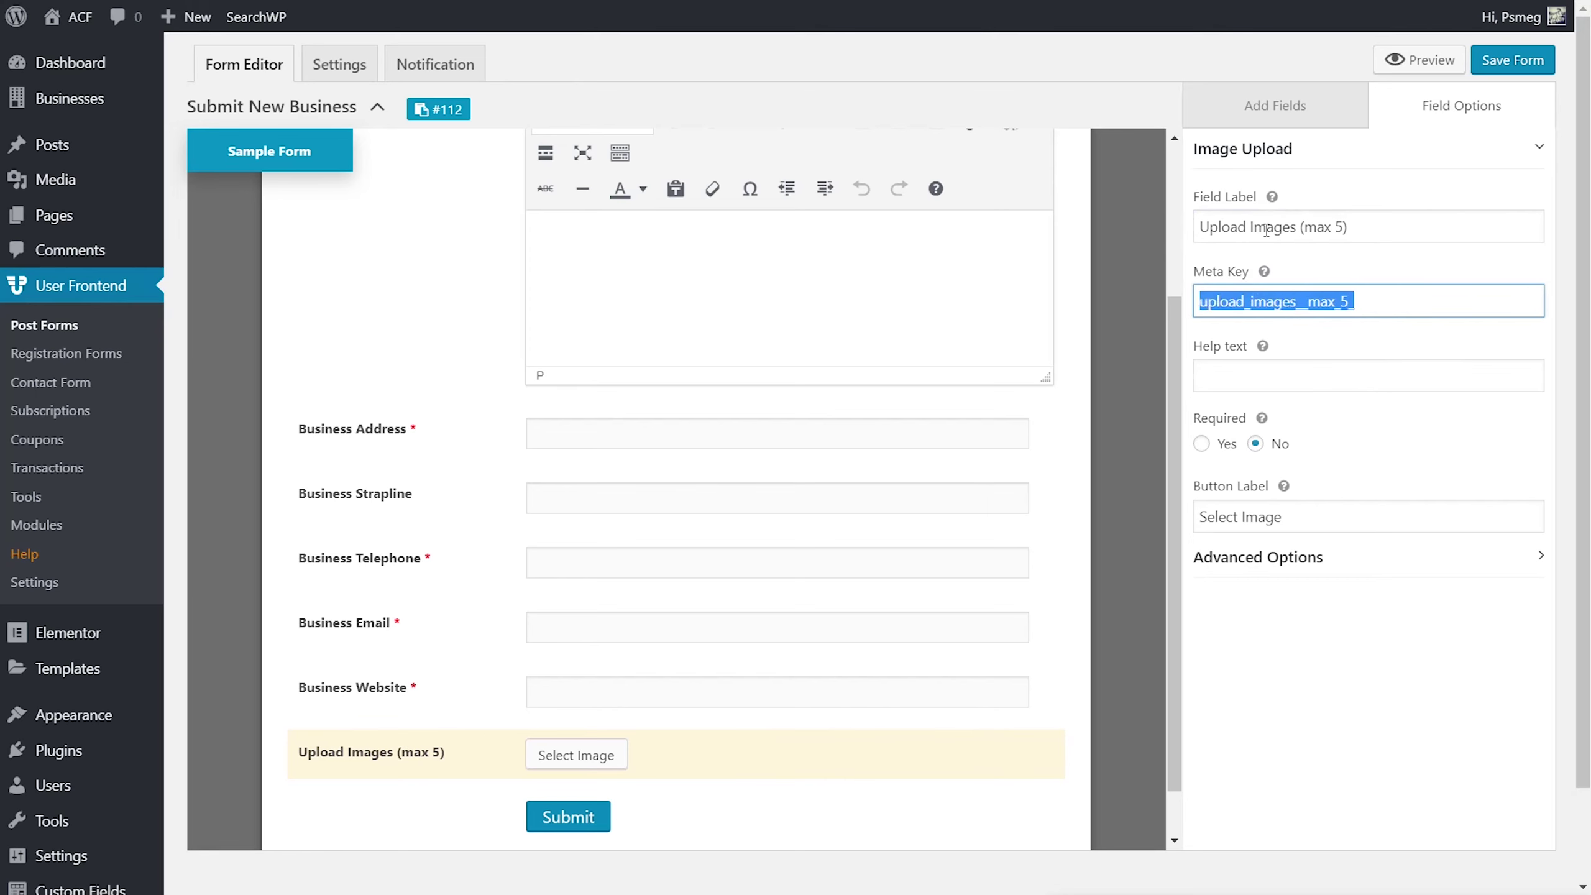
{"action": "type", "text": "bu"}
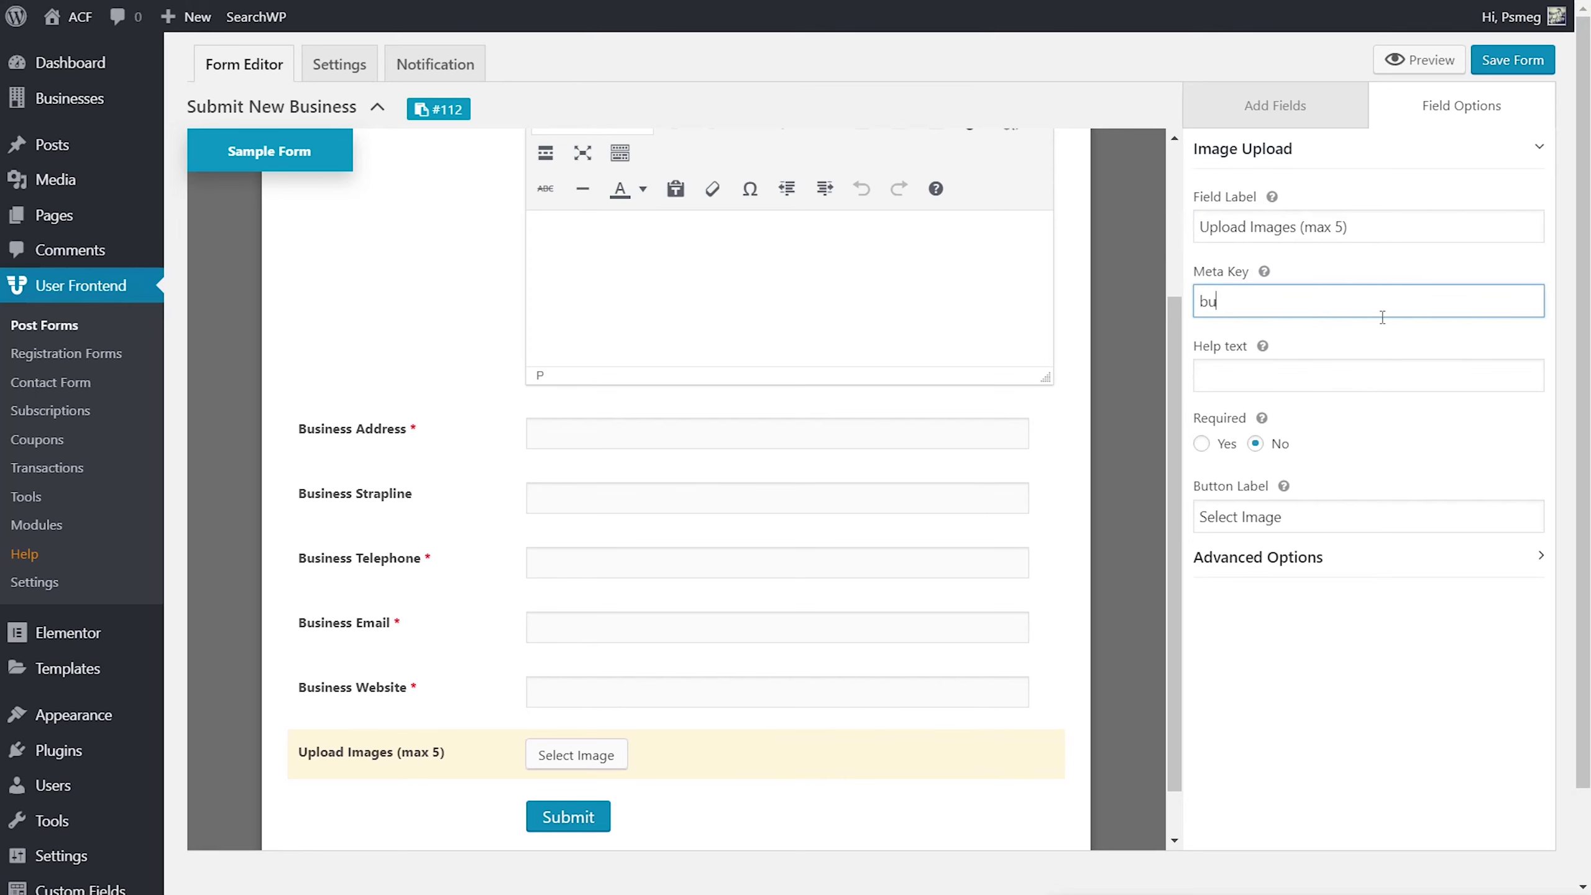
{"action": "type", "text": "siness_gallery"}
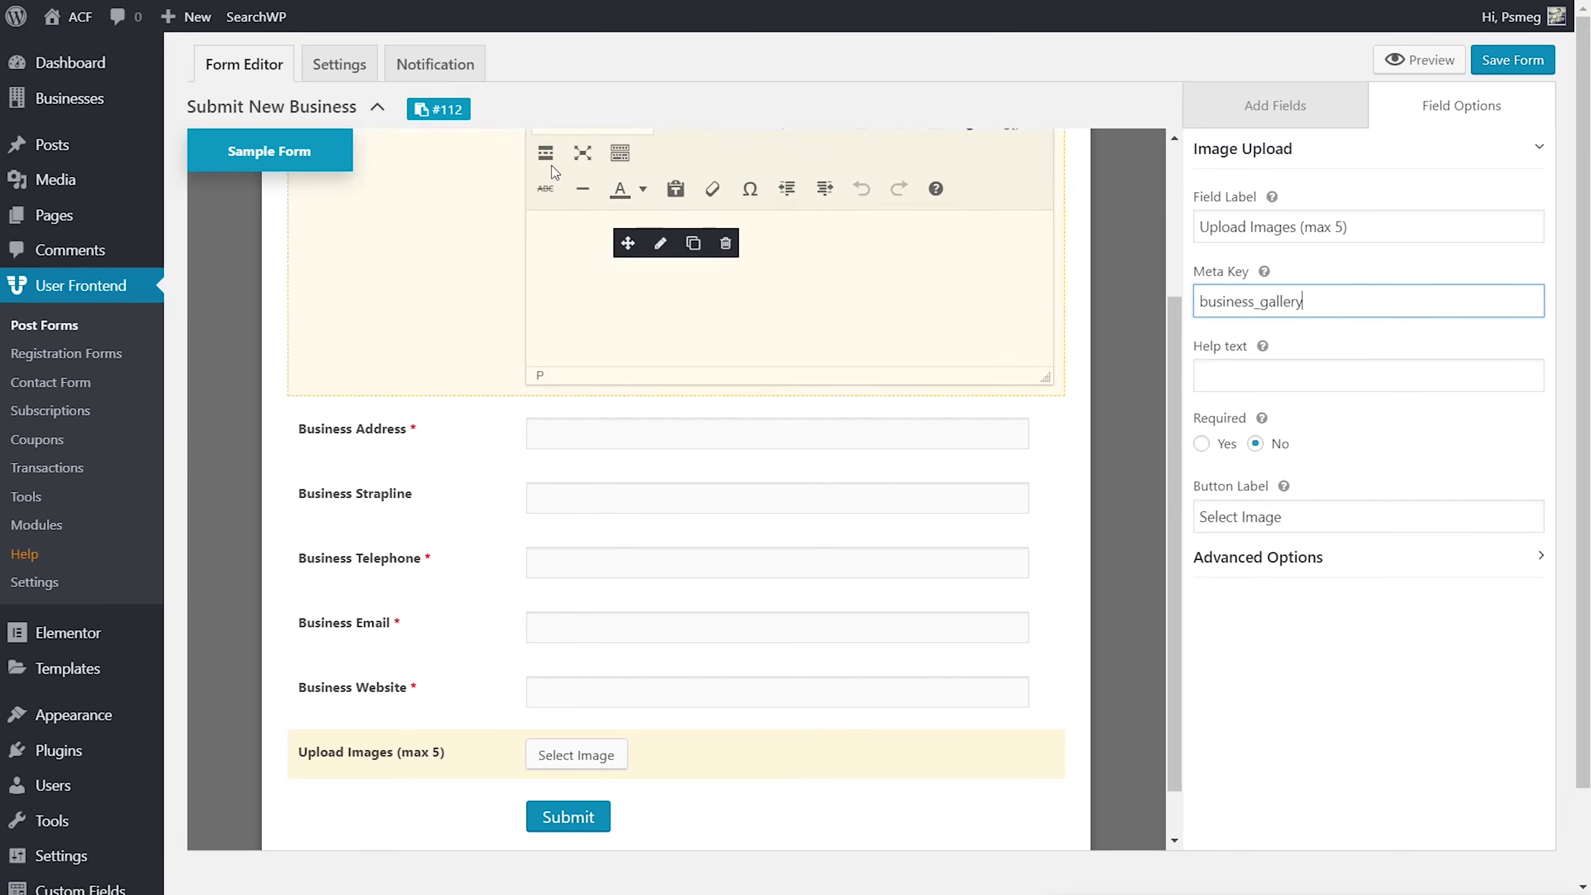
{"action": "left_click", "coordinate": [401, 1]}
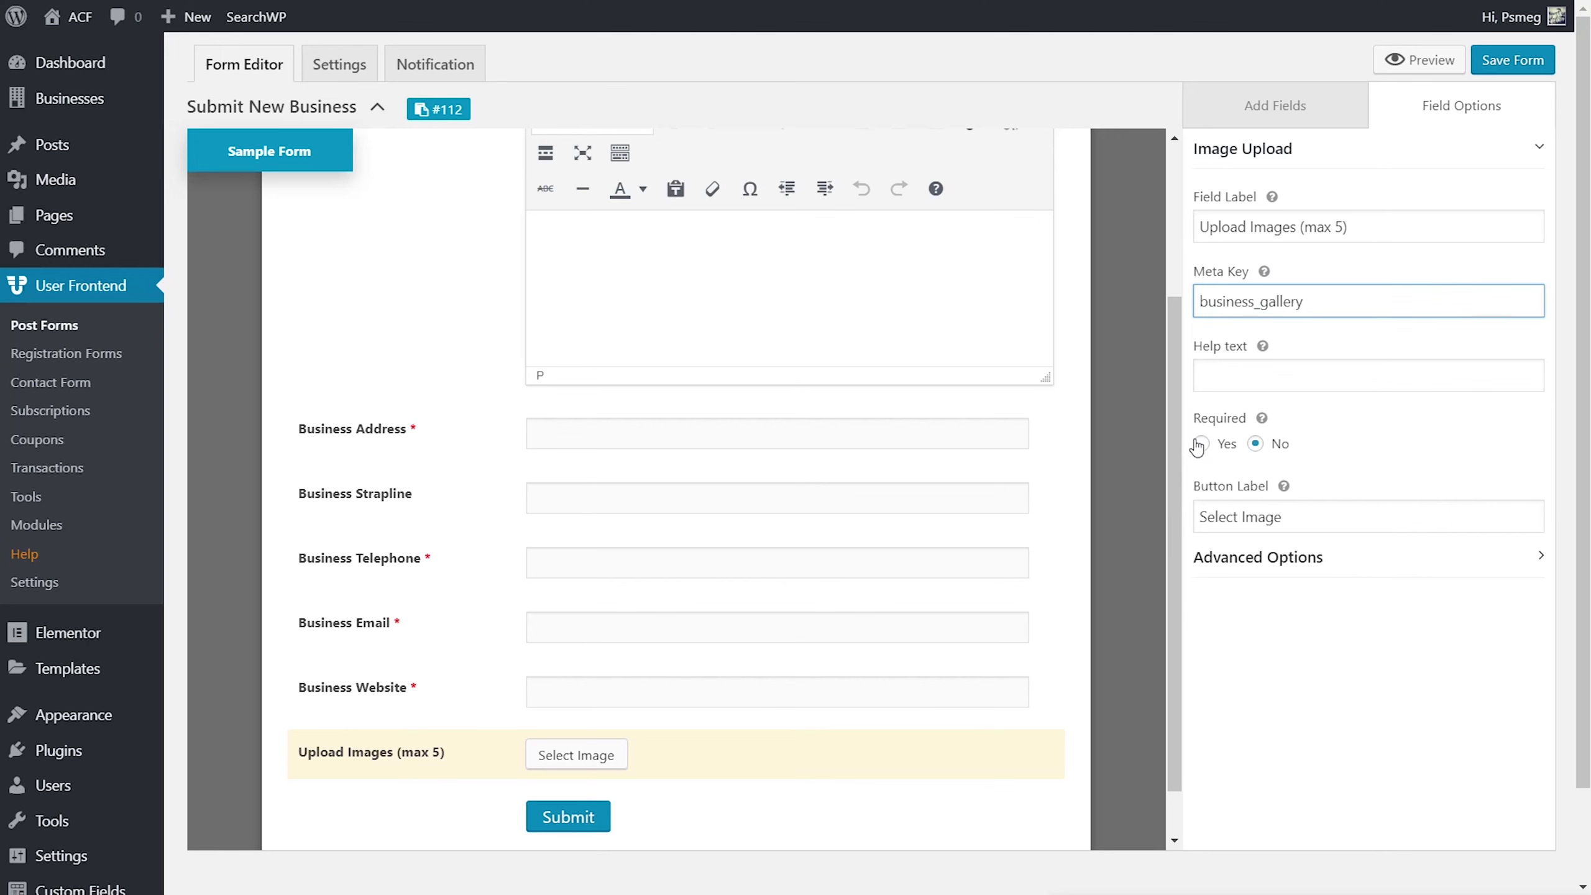
Step: Set the image upload field's maximum file size to 2056 and maximum files to 5, and turn off Show Data in Post
{"action": "left_click", "coordinate": [1306, 557]}
{"action": "scroll", "coordinate": [1406, 580], "scroll_direction": "down", "scroll_amount": 2}
{"action": "scroll", "coordinate": [1406, 580], "scroll_direction": "down", "scroll_amount": 3}
{"action": "double_click", "coordinate": [1255, 362]}
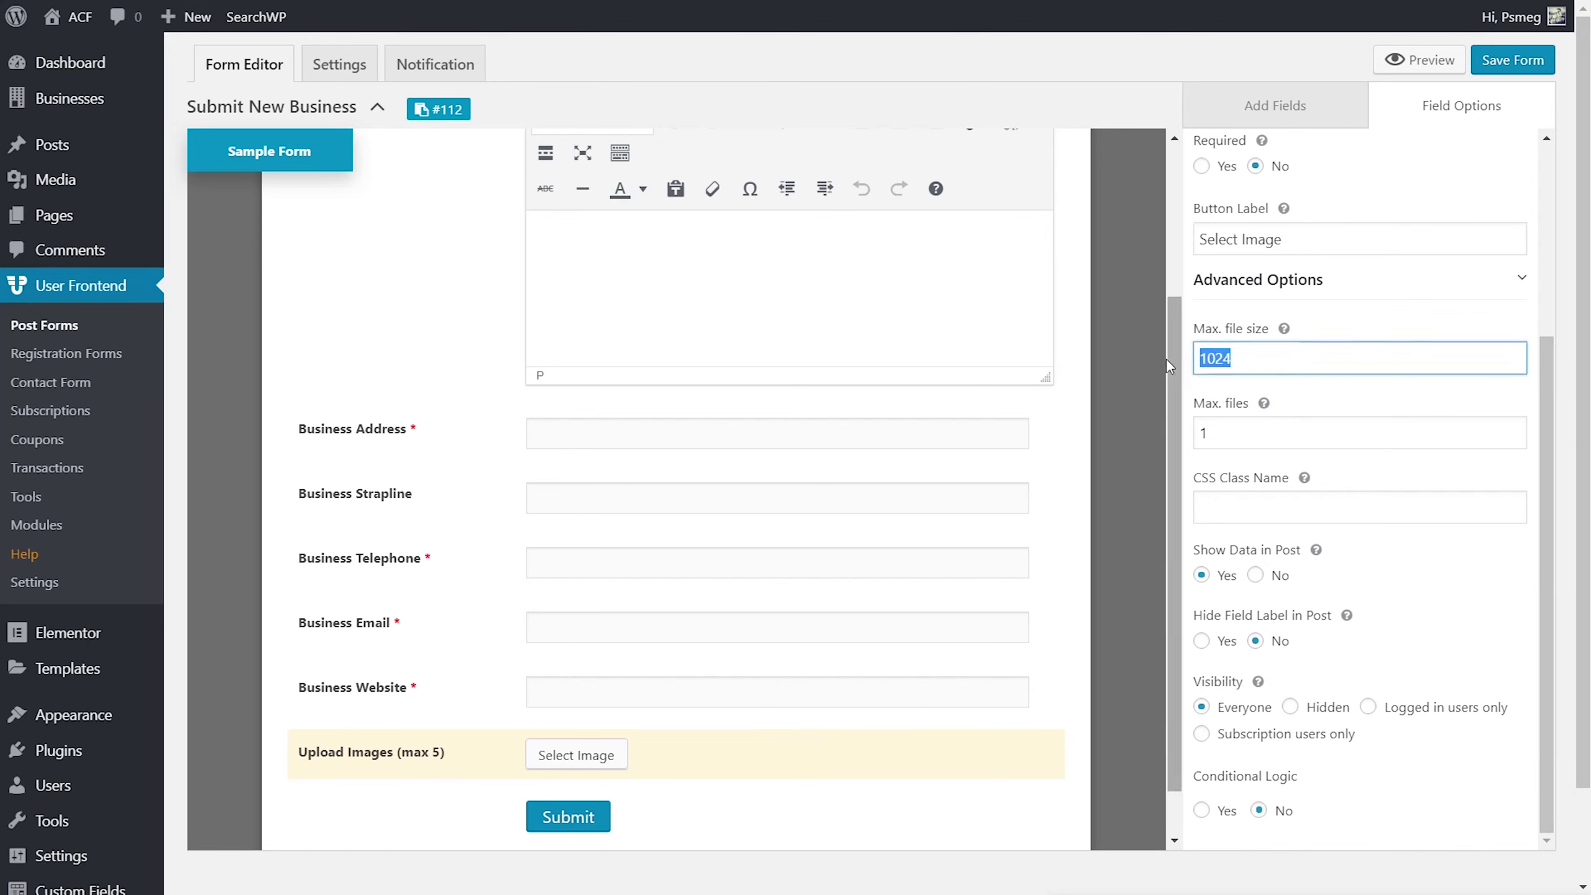
{"action": "type", "text": "201"}
{"action": "key", "text": "BackSpace"}
{"action": "type", "text": "56"}
{"action": "left_click_drag", "start_coordinate": [1221, 441], "coordinate": [1193, 438]}
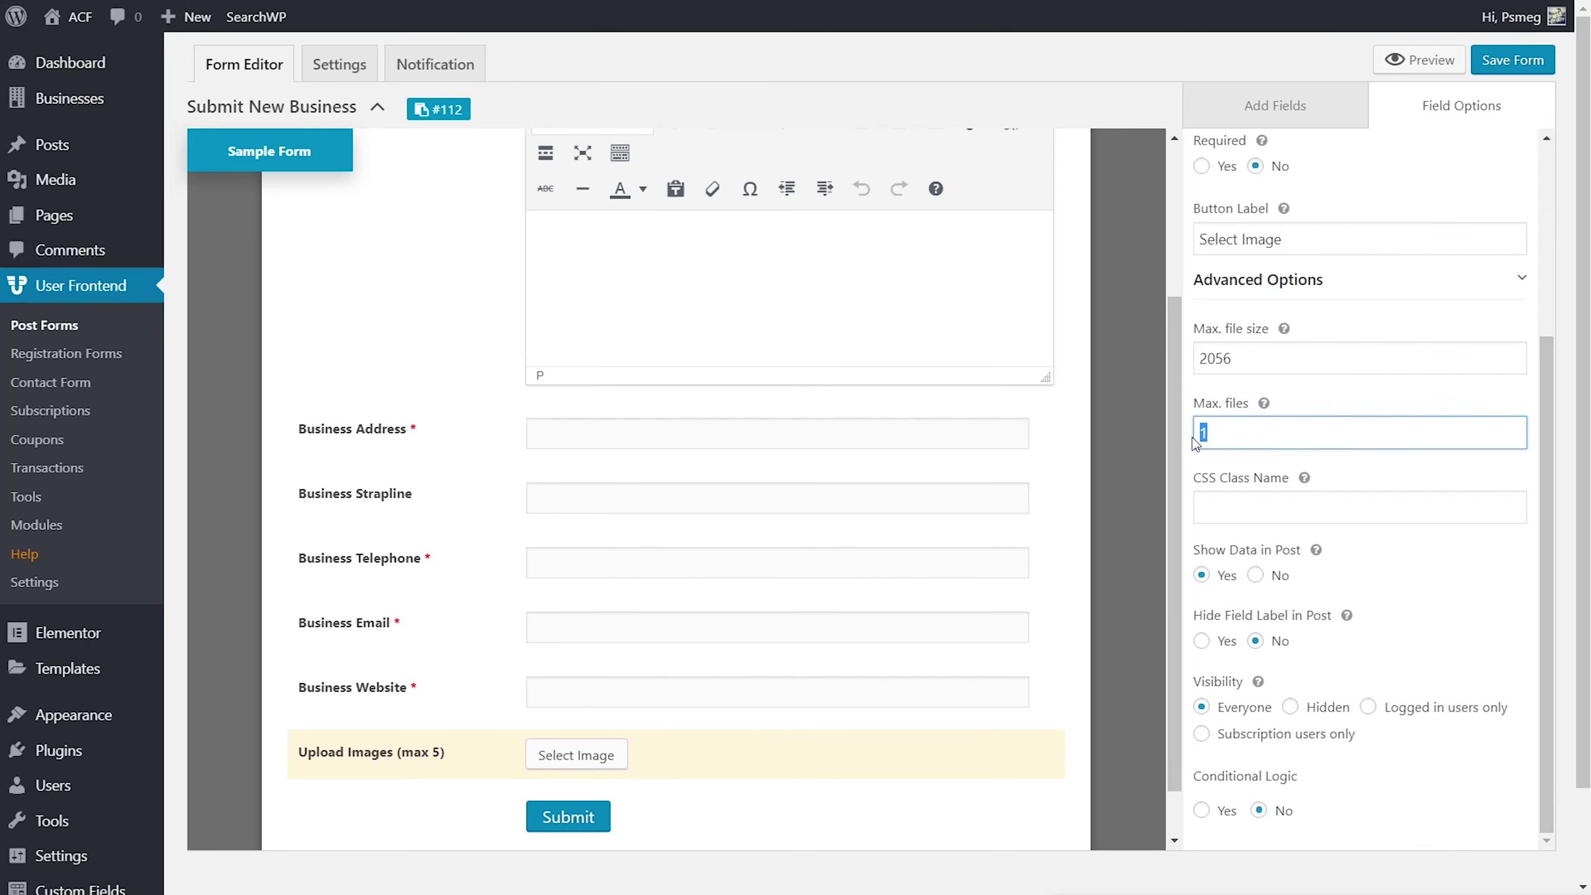
{"action": "type", "text": "5"}
{"action": "left_click", "coordinate": [1256, 576]}
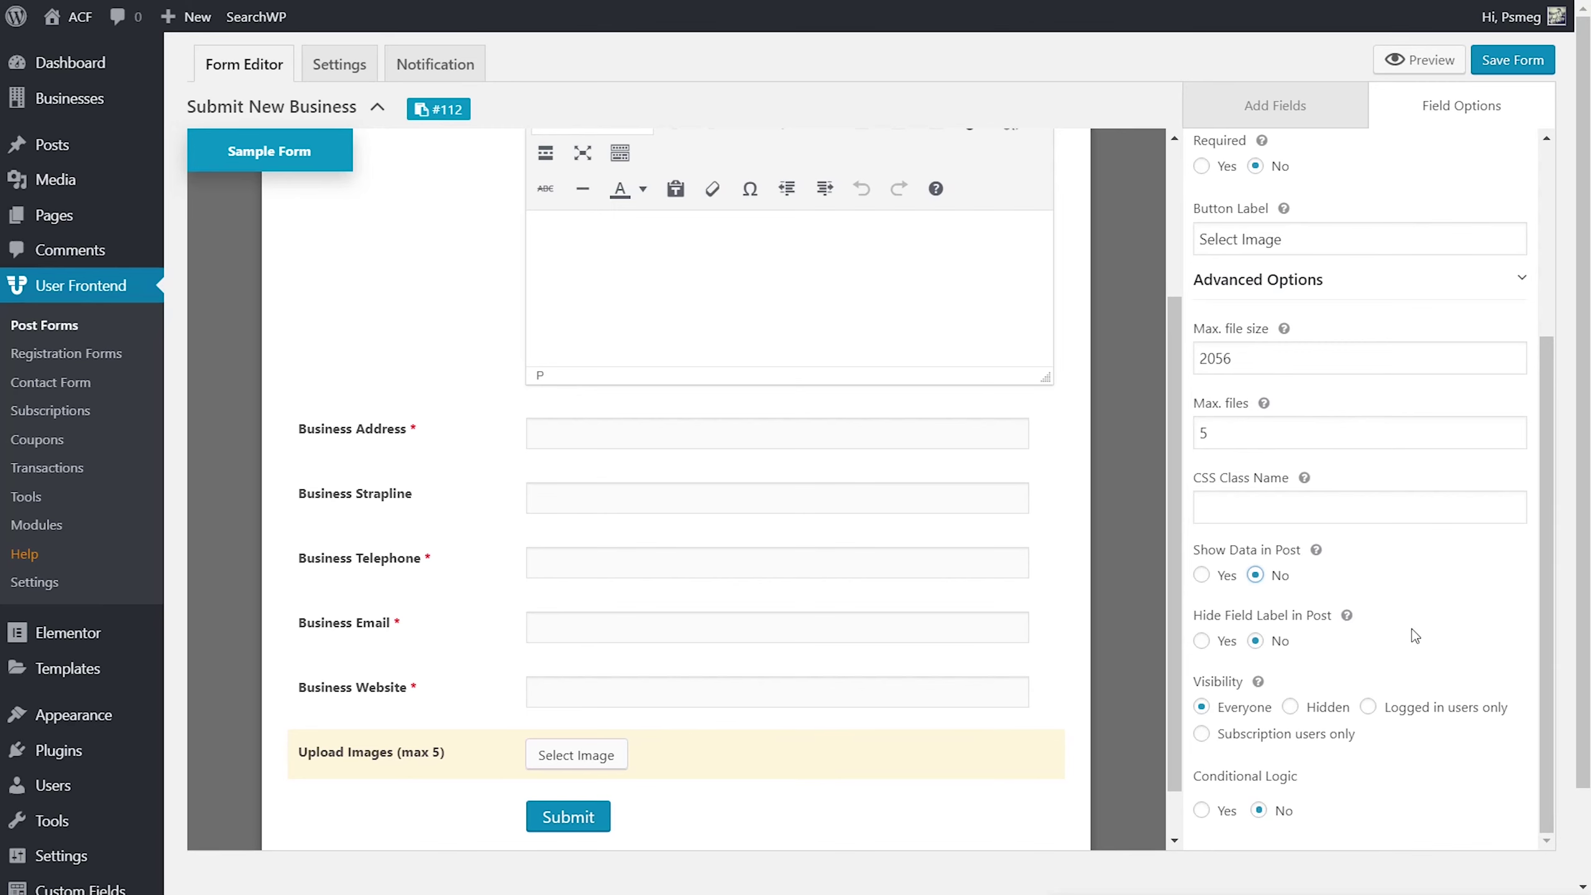
{"action": "scroll", "coordinate": [1413, 629], "scroll_direction": "up", "scroll_amount": 5}
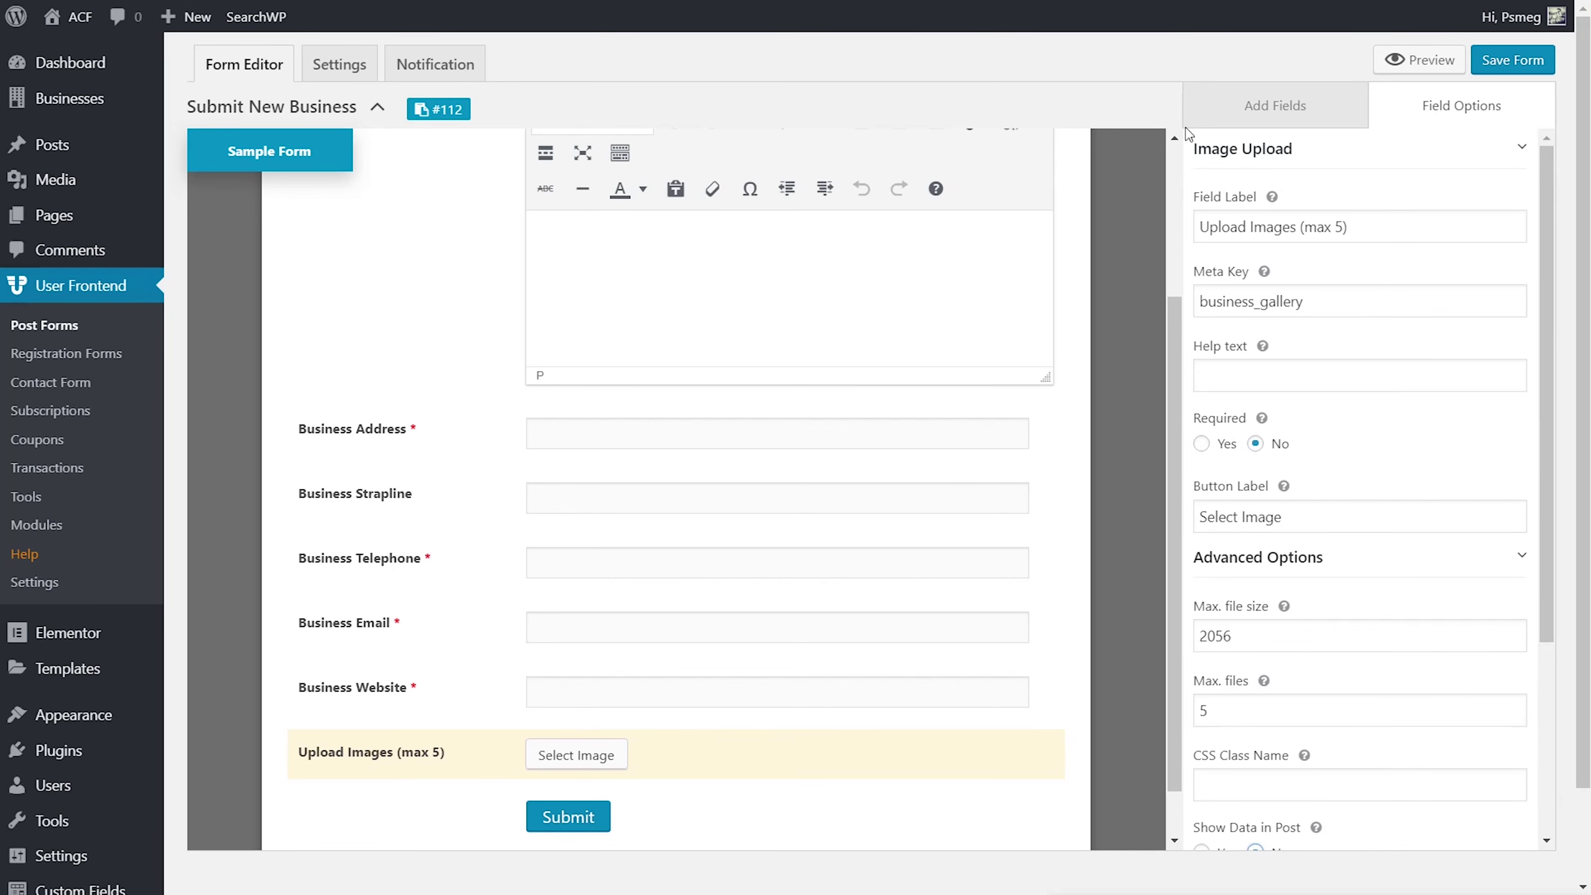
Step: Add the business_type and business_location taxonomy fields below the image upload field
{"action": "left_click", "coordinate": [1237, 108]}
{"action": "scroll", "coordinate": [751, 633], "scroll_direction": "down", "scroll_amount": 1}
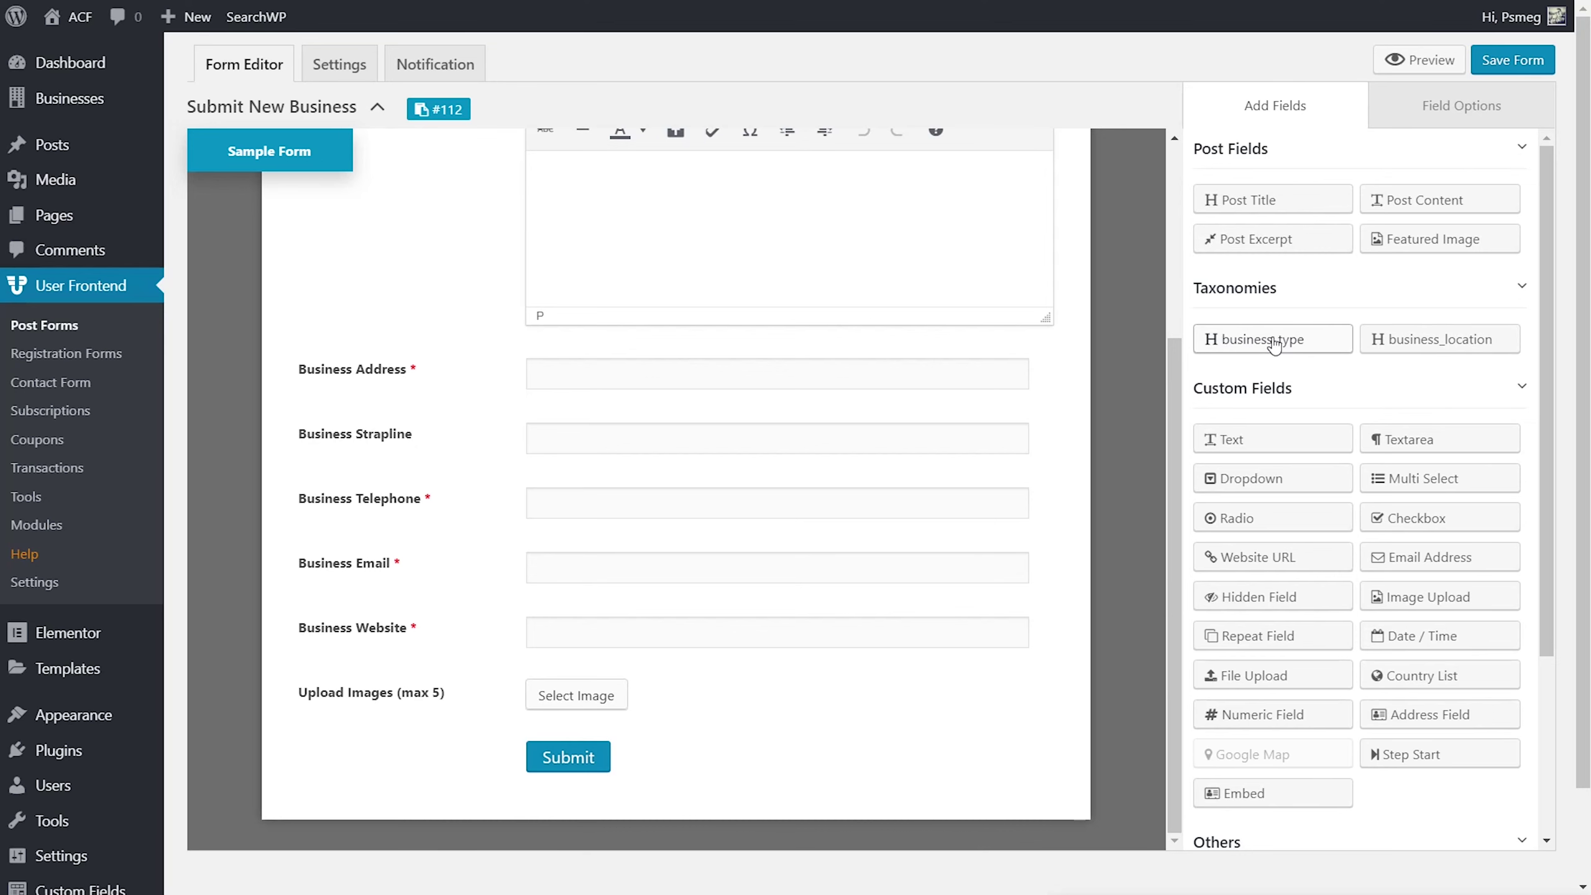
{"action": "left_click_drag", "start_coordinate": [1274, 344], "coordinate": [669, 772]}
{"action": "left_click_drag", "start_coordinate": [1434, 345], "coordinate": [551, 828]}
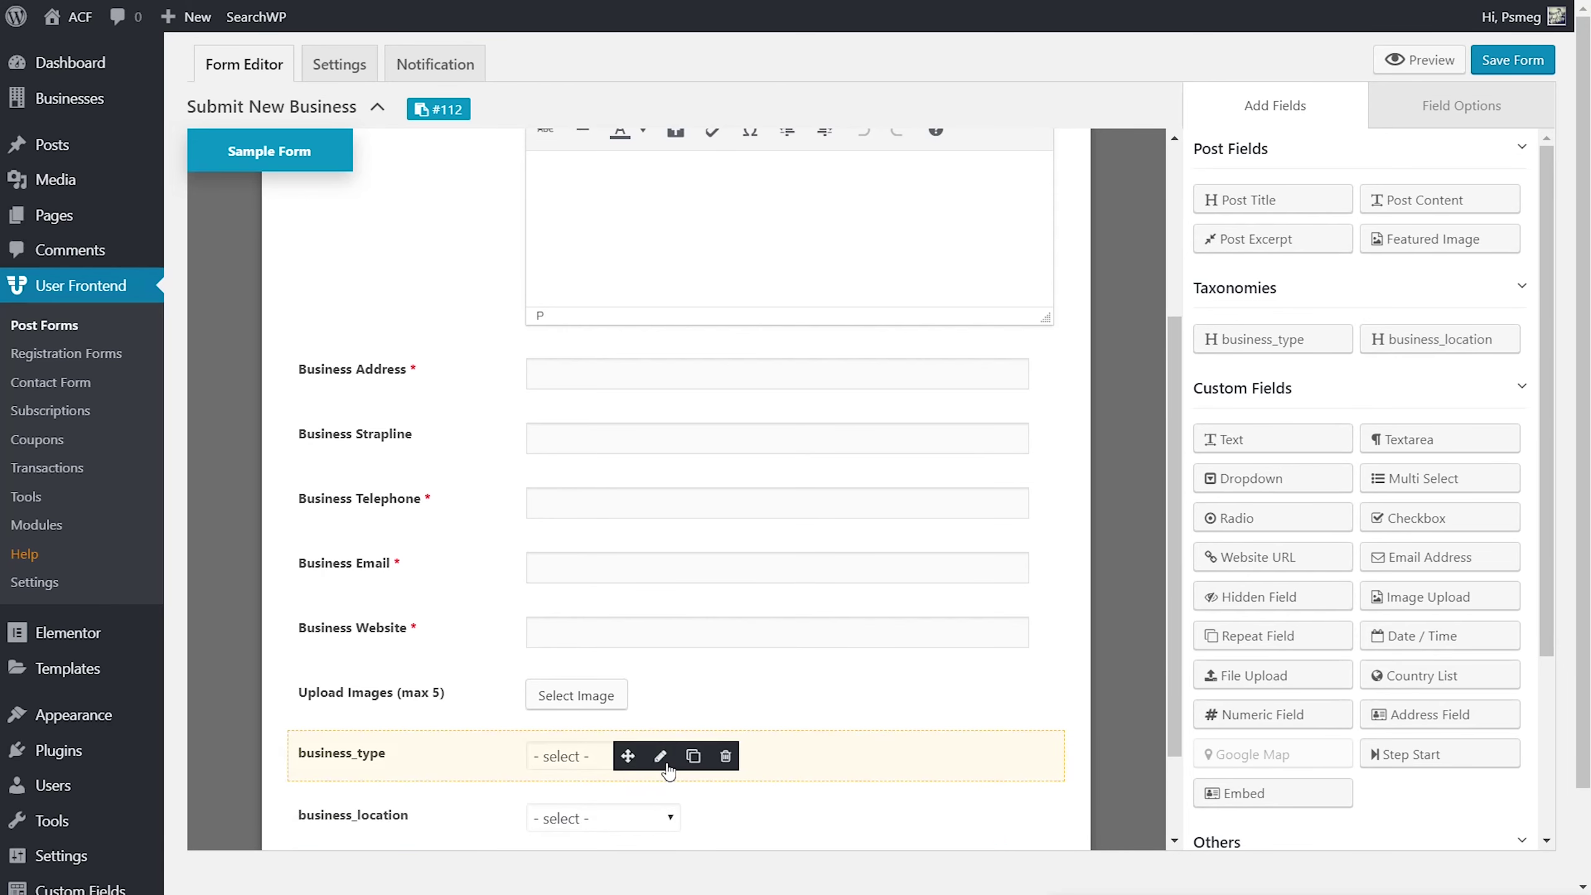
Step: Label the business_type field "Business Type" and make it required
{"action": "left_click", "coordinate": [660, 756]}
{"action": "left_click_drag", "start_coordinate": [1298, 220], "coordinate": [1186, 238]}
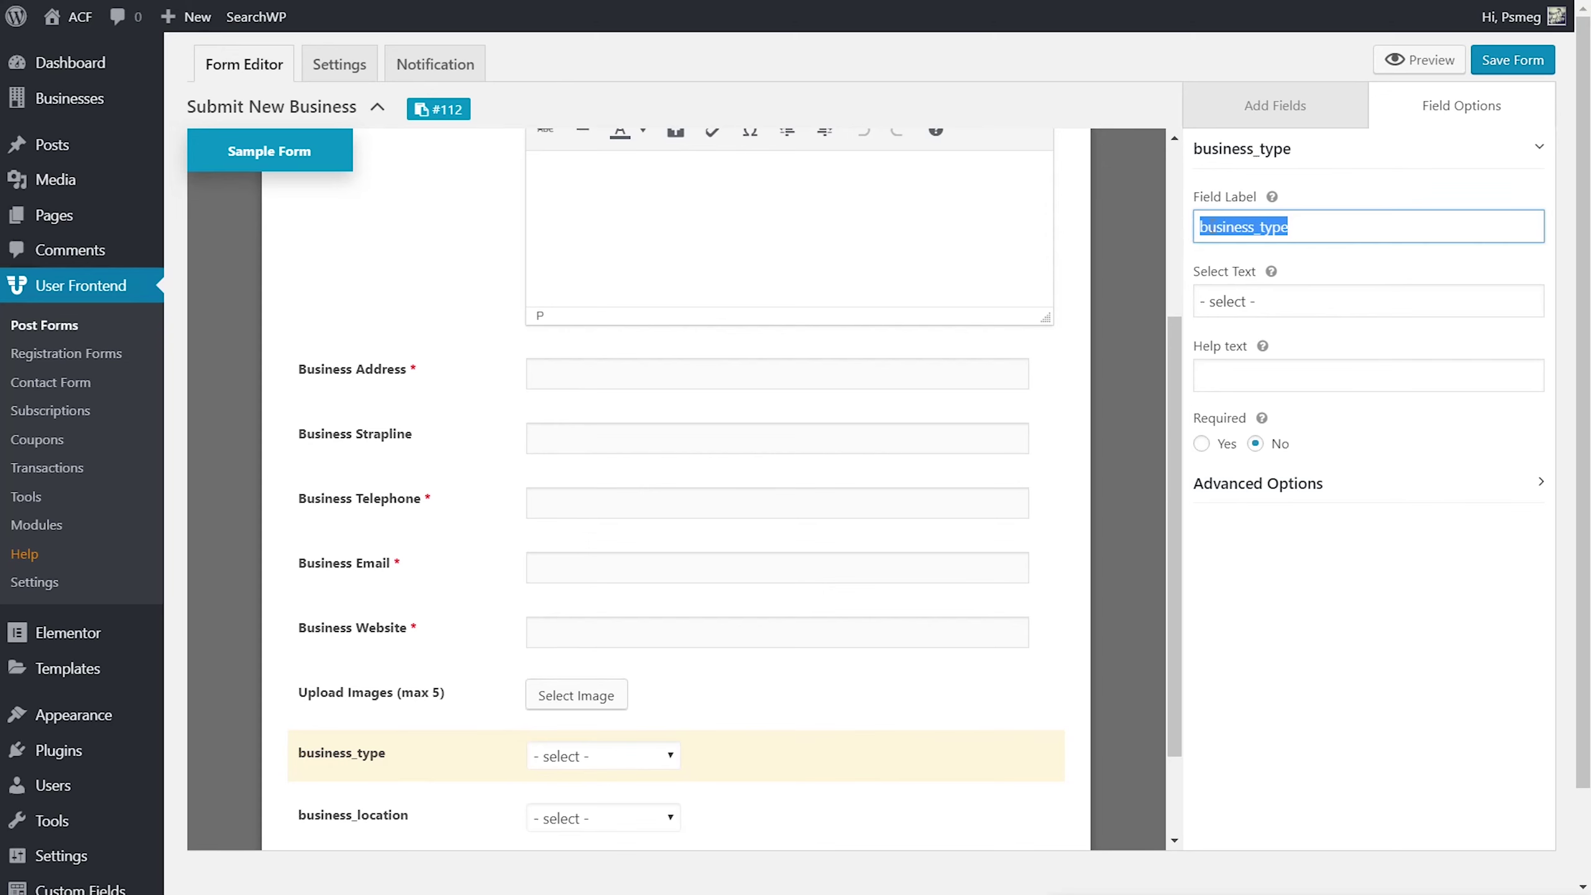
{"action": "type", "text": "Business T"}
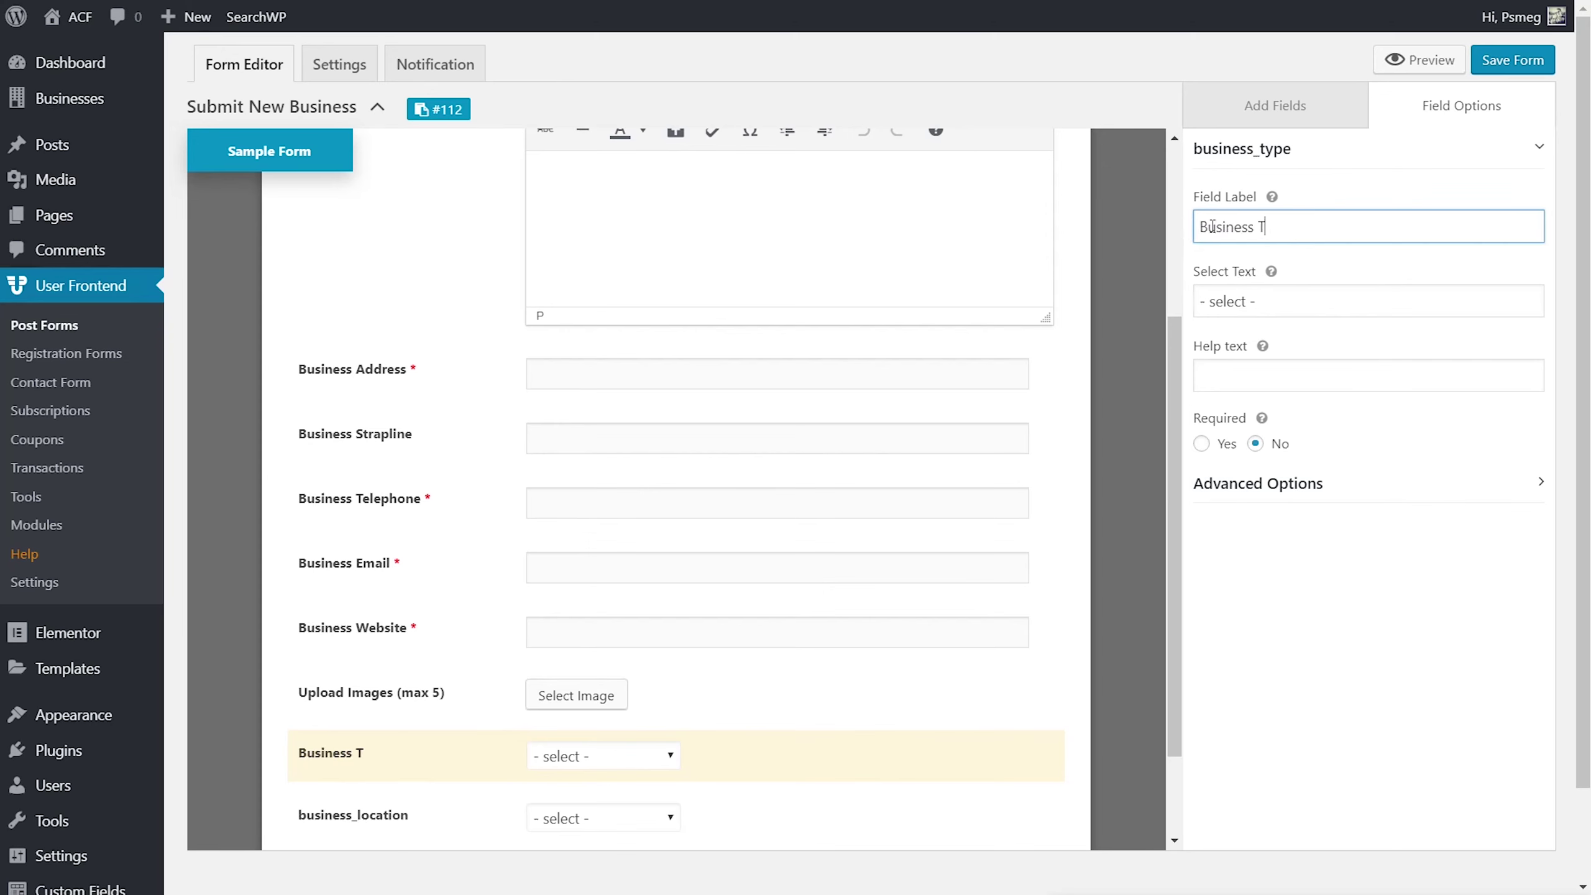
{"action": "type", "text": "ype"}
{"action": "left_click", "coordinate": [1201, 444]}
Step: Review the Business Type field's advanced options, including the available input types, ordering and selection settings
{"action": "left_click", "coordinate": [1326, 497]}
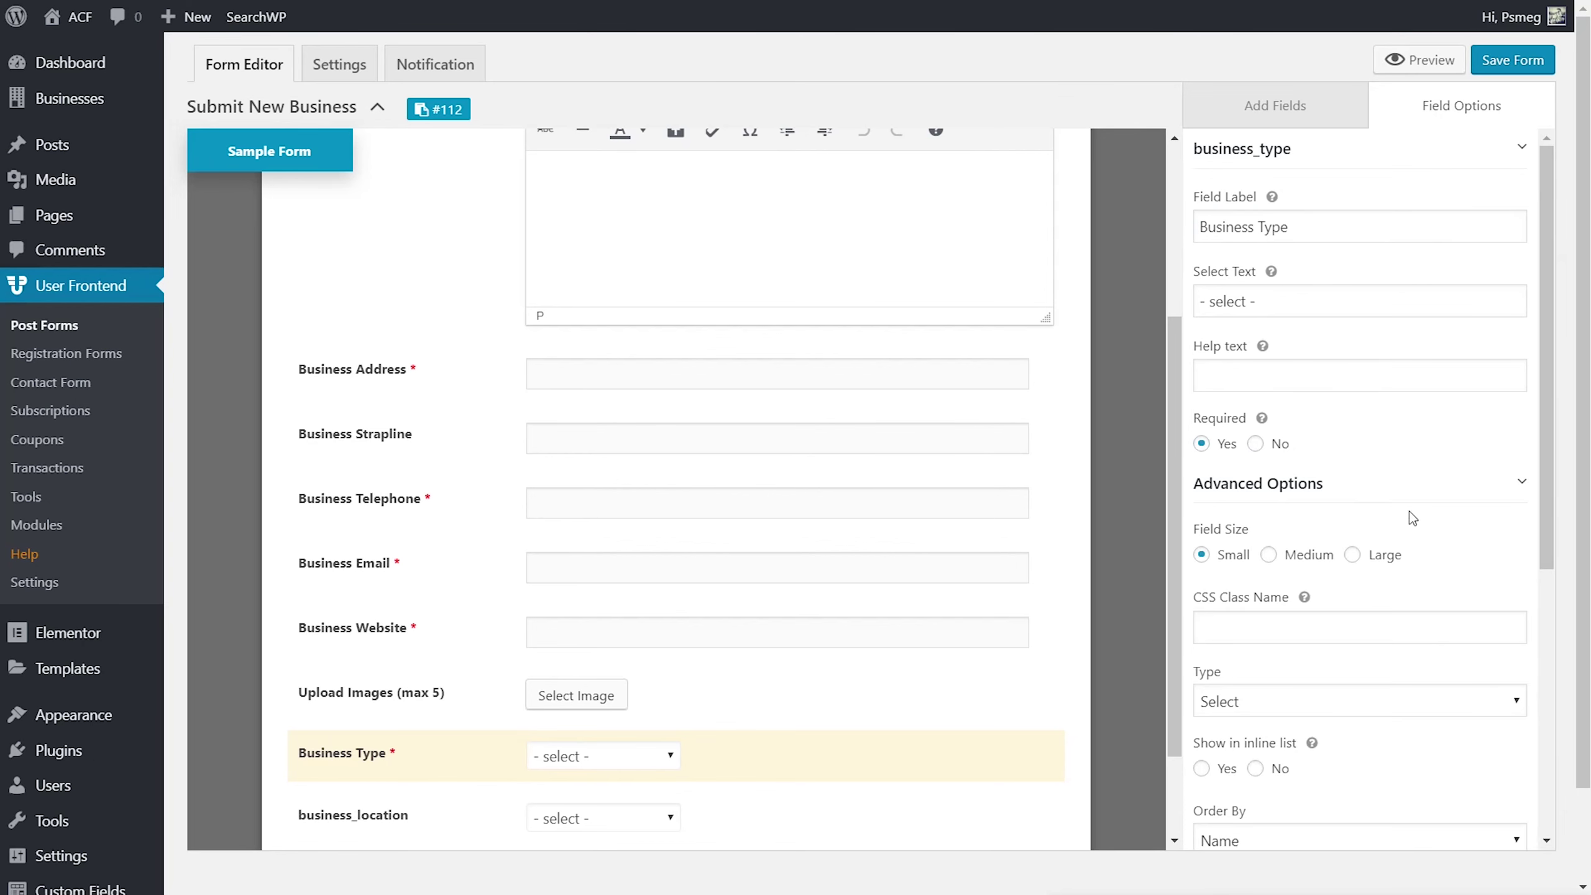
{"action": "scroll", "coordinate": [1467, 617], "scroll_direction": "down", "scroll_amount": 1}
{"action": "scroll", "coordinate": [1468, 617], "scroll_direction": "down", "scroll_amount": 2}
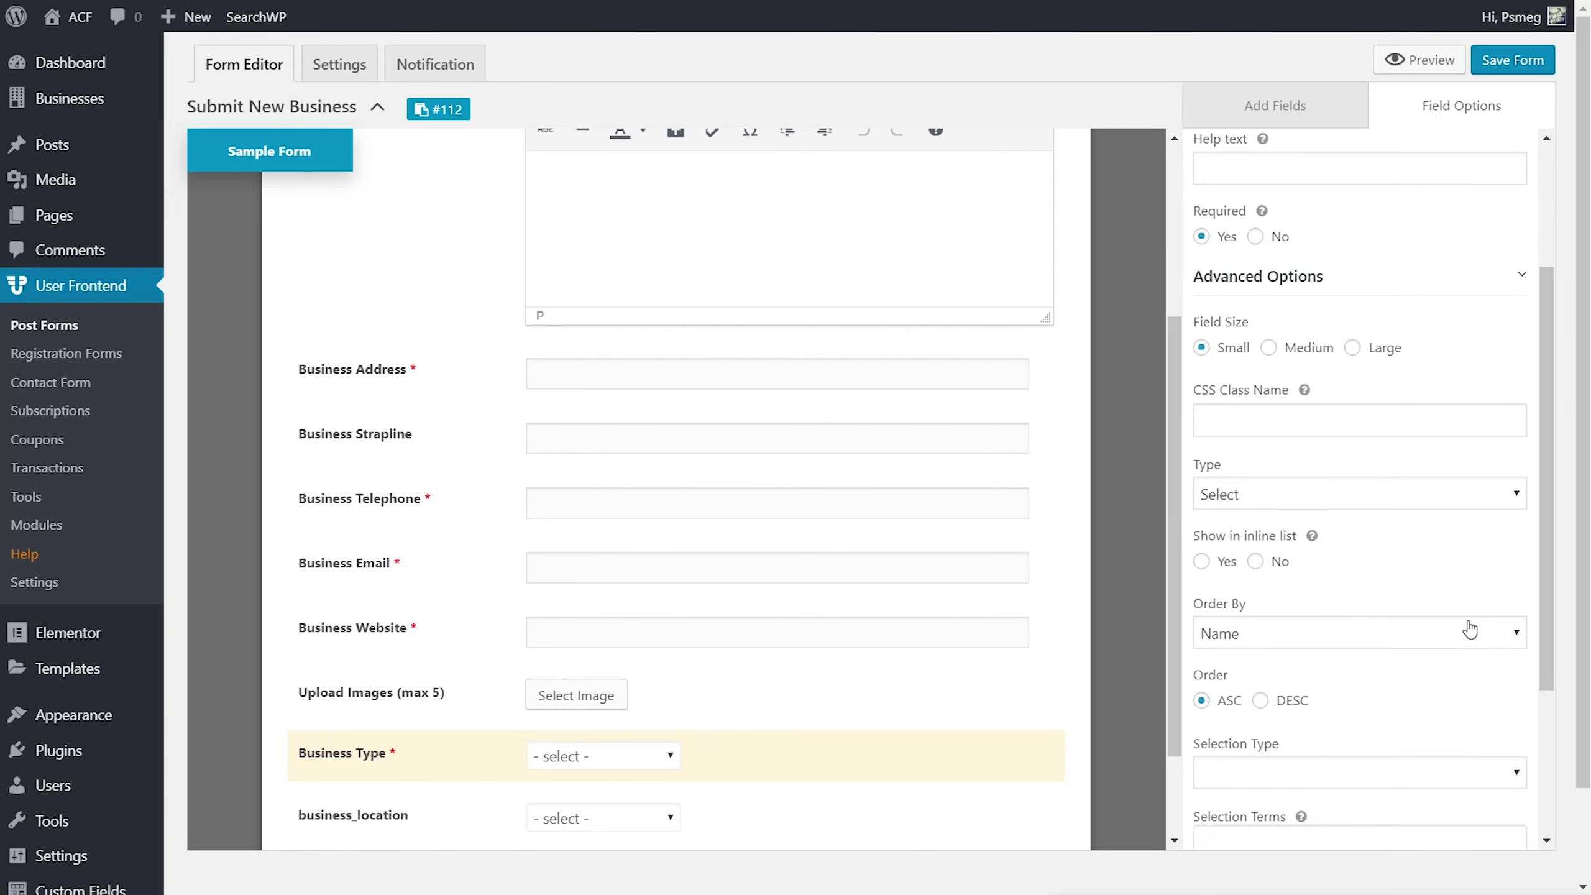
{"action": "left_click", "coordinate": [1357, 502]}
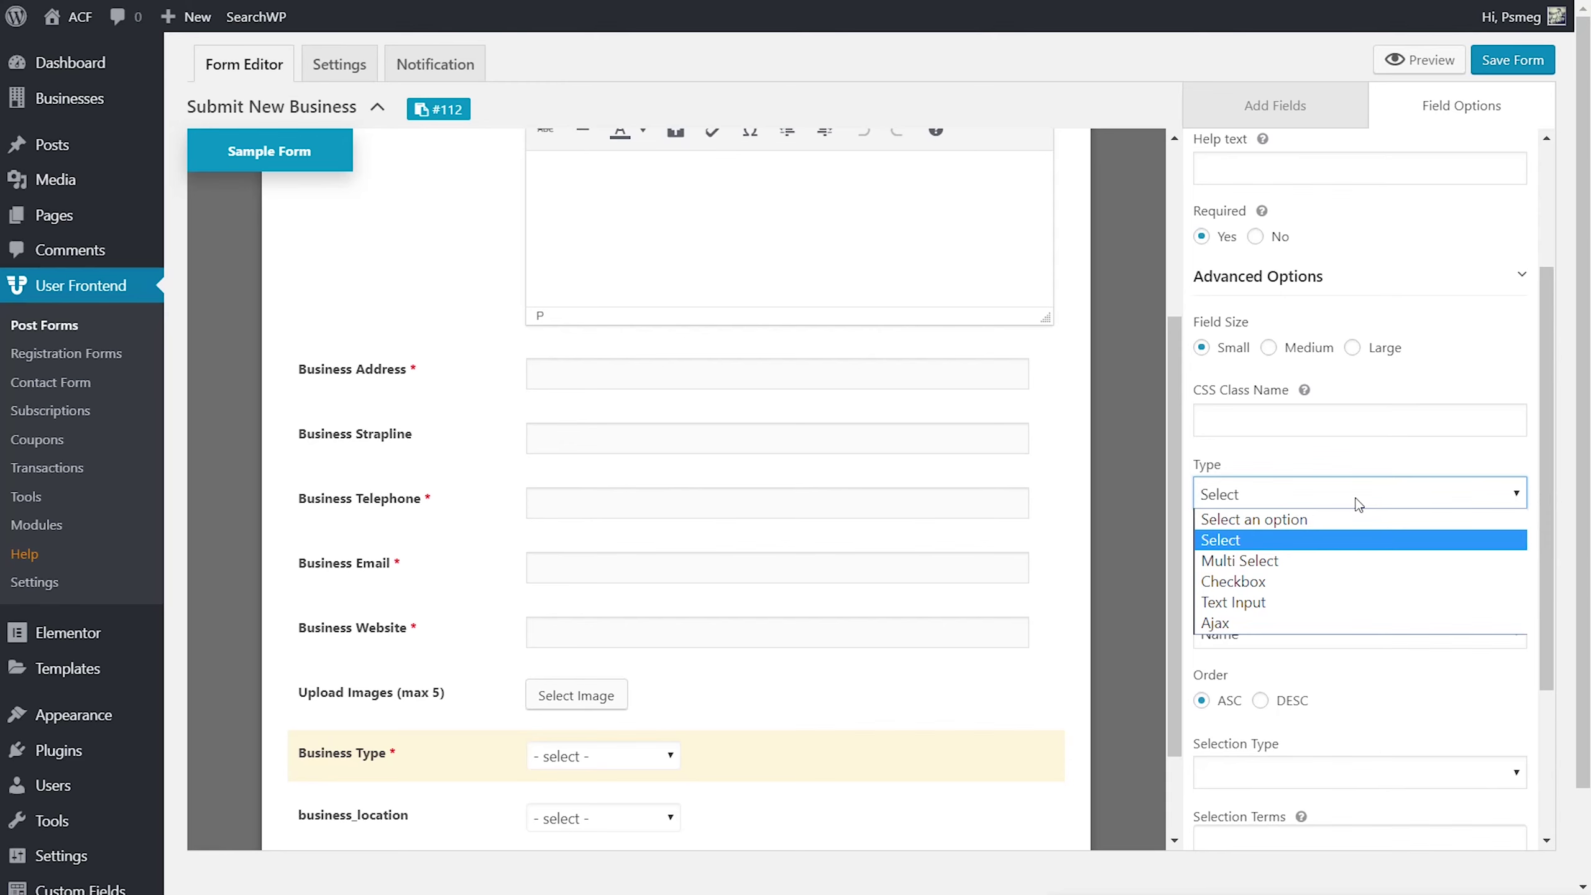
{"action": "left_click", "coordinate": [1357, 505]}
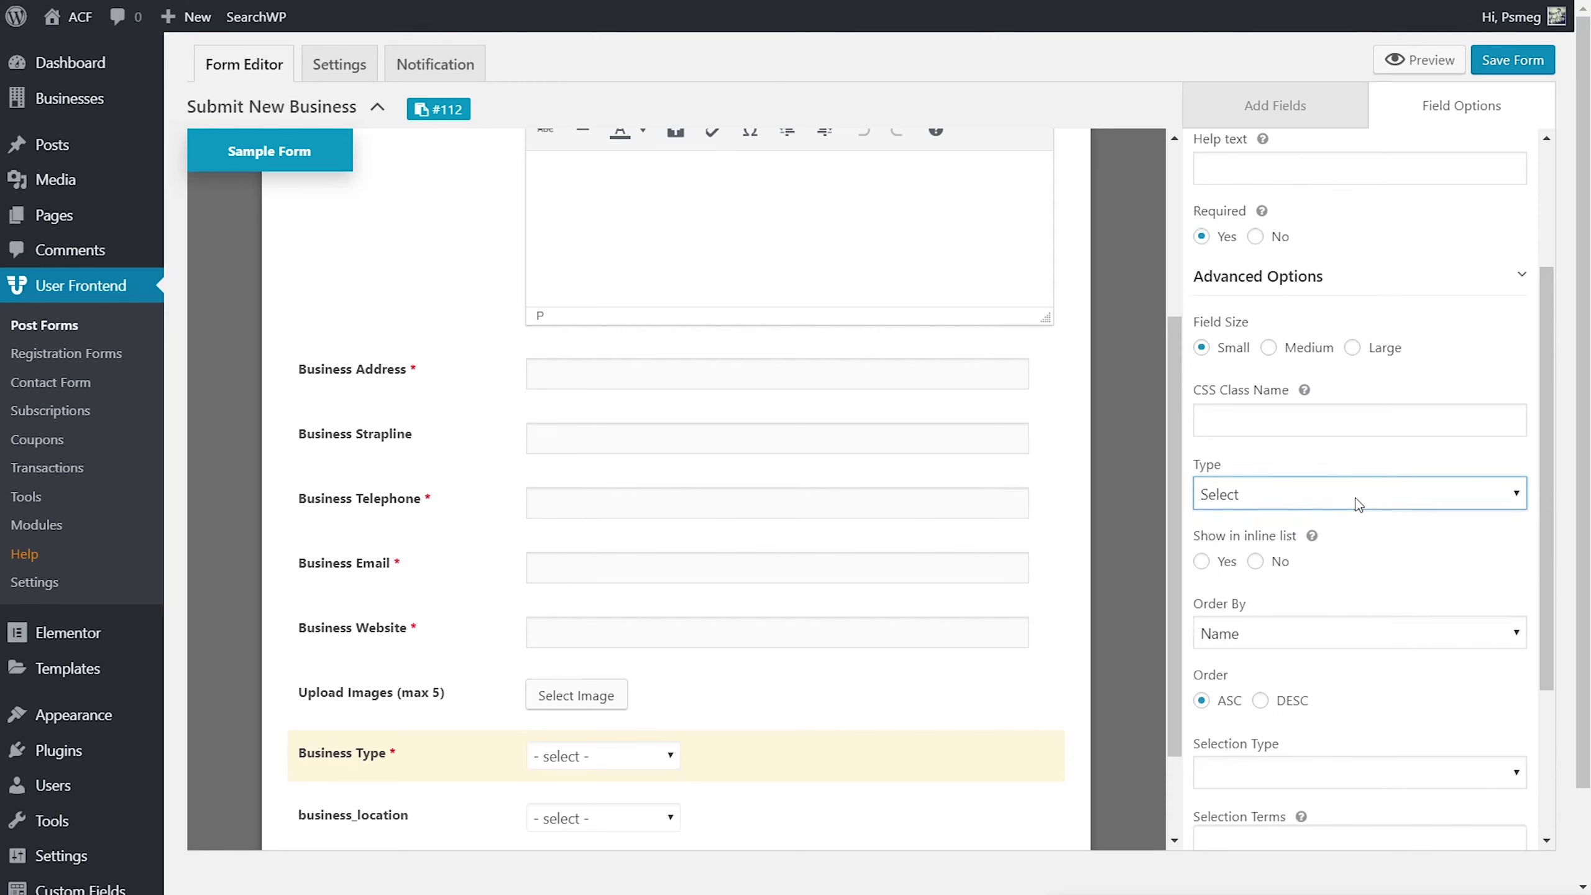
{"action": "scroll", "coordinate": [1398, 666], "scroll_direction": "down", "scroll_amount": 4}
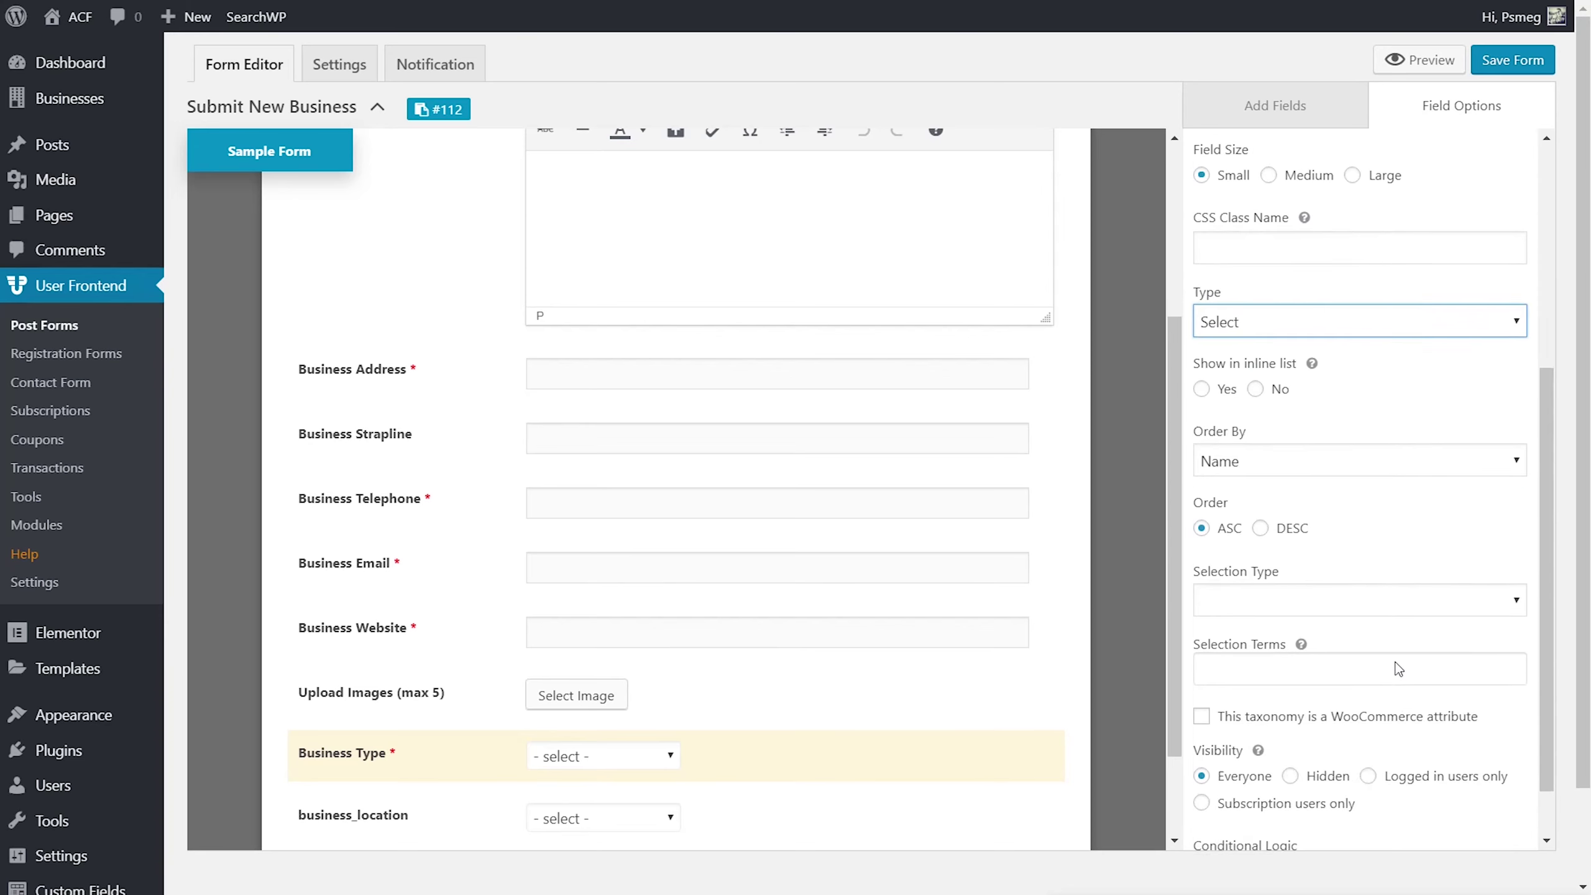
{"action": "scroll", "coordinate": [1399, 668], "scroll_direction": "up", "scroll_amount": 7}
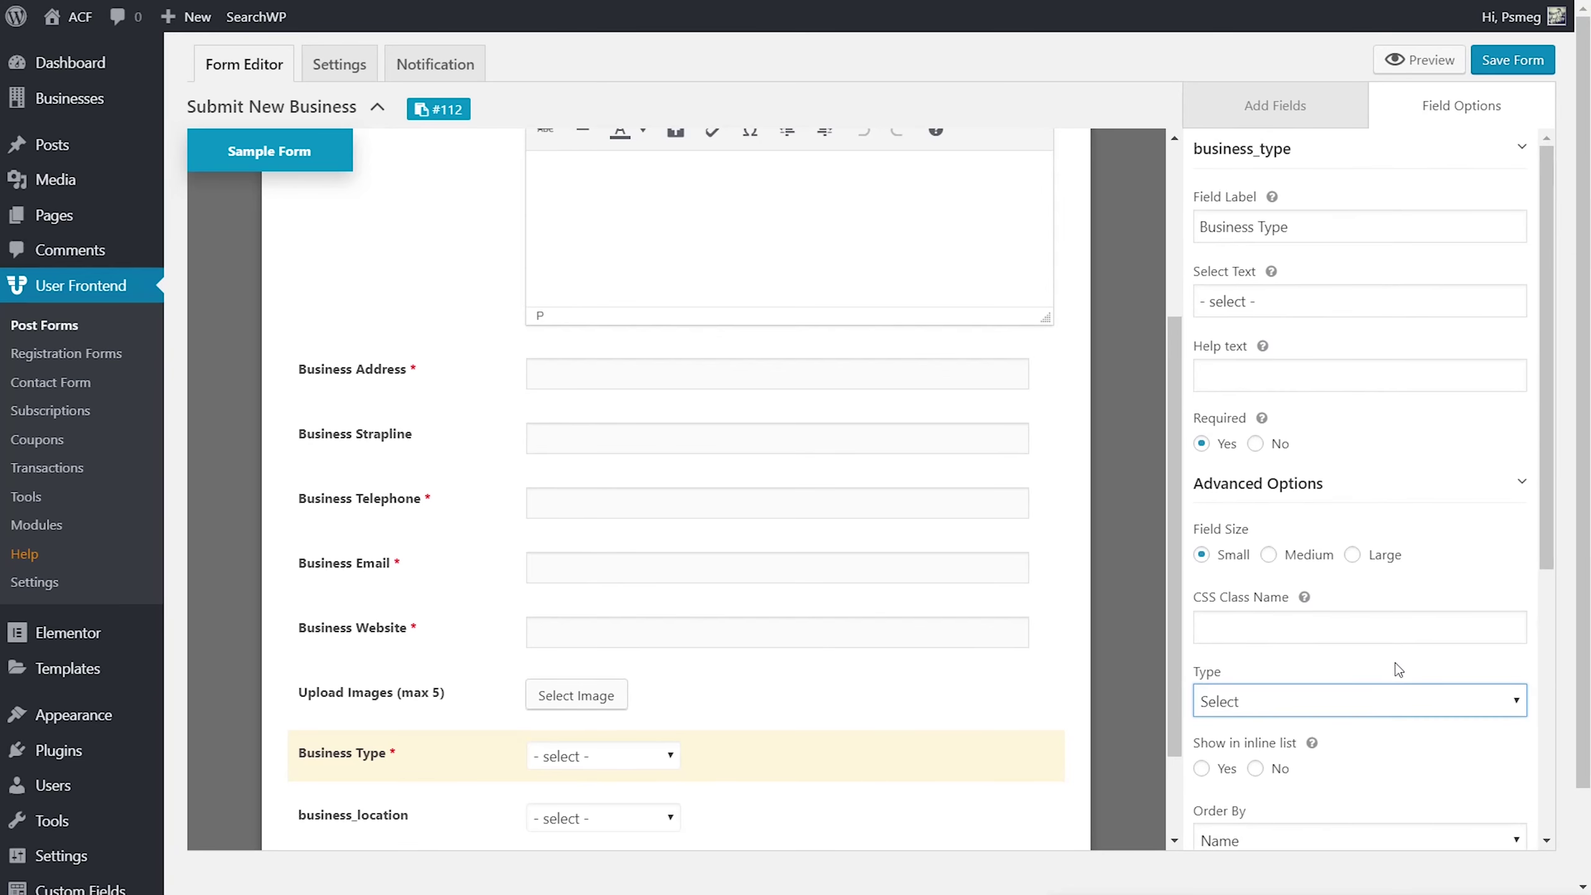
Step: Label the business_location field "Business Location" and make it required
{"action": "left_click", "coordinate": [661, 818]}
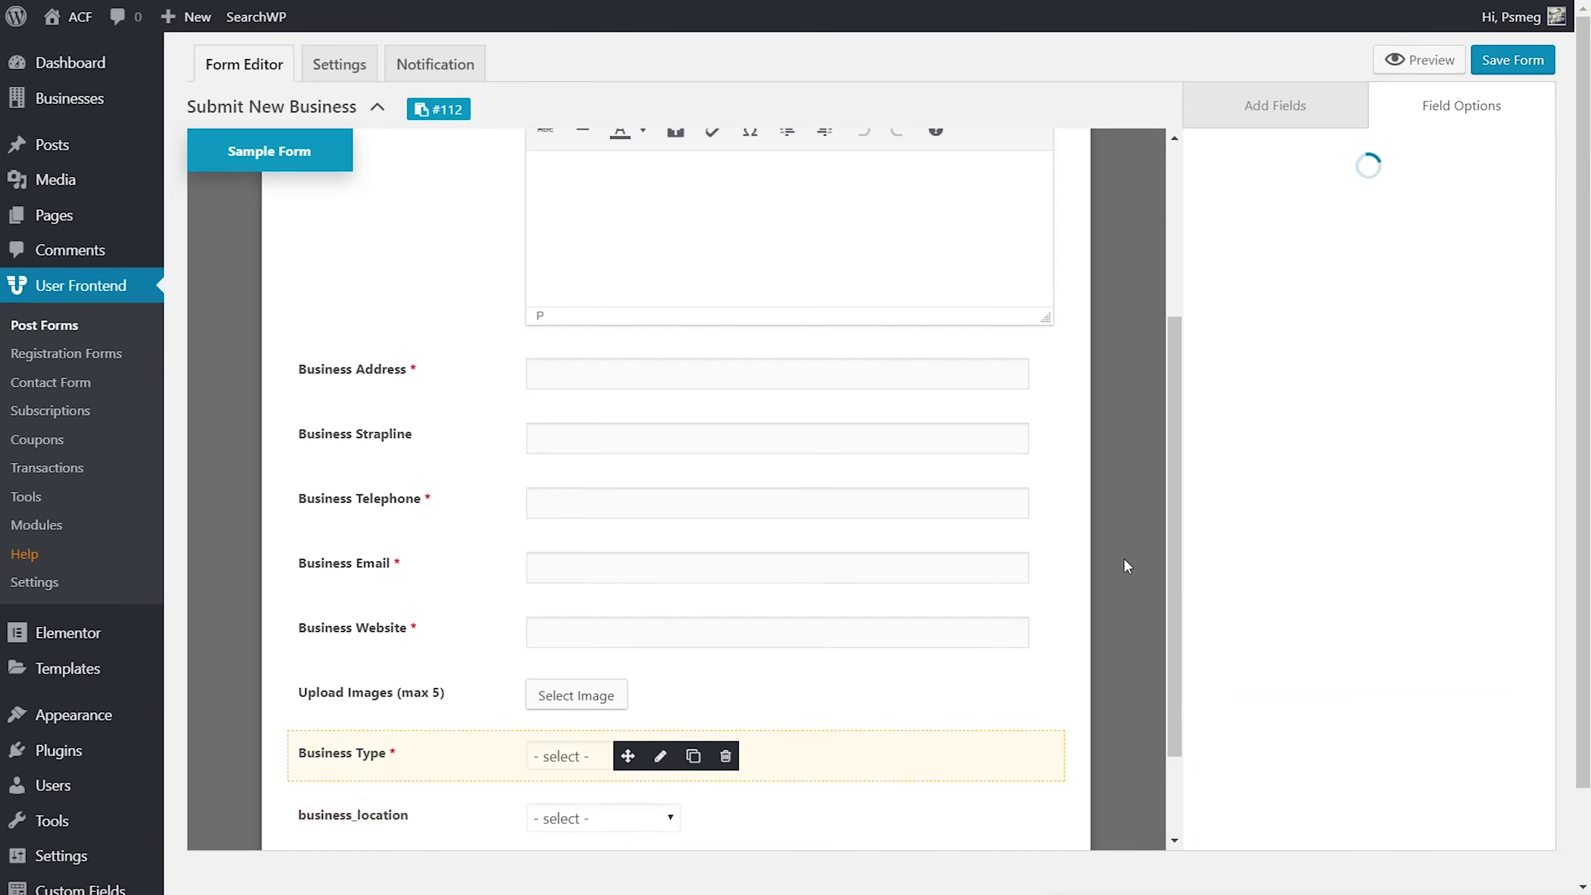
{"action": "left_click_drag", "start_coordinate": [1315, 227], "coordinate": [1194, 232]}
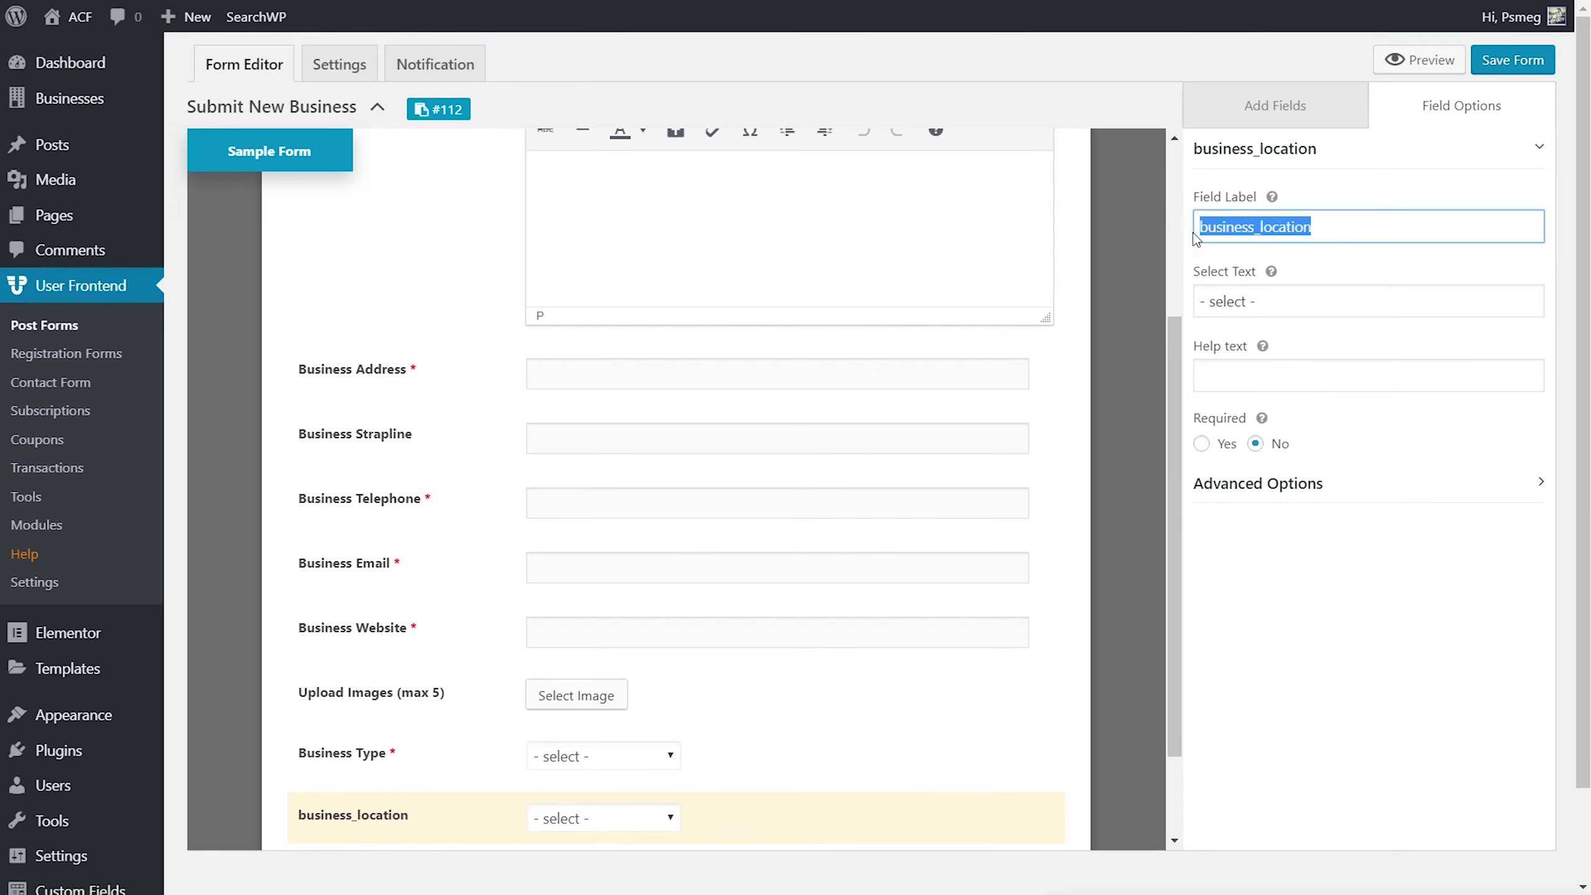
{"action": "type", "text": "Business Location"}
{"action": "left_click", "coordinate": [1401, 268]}
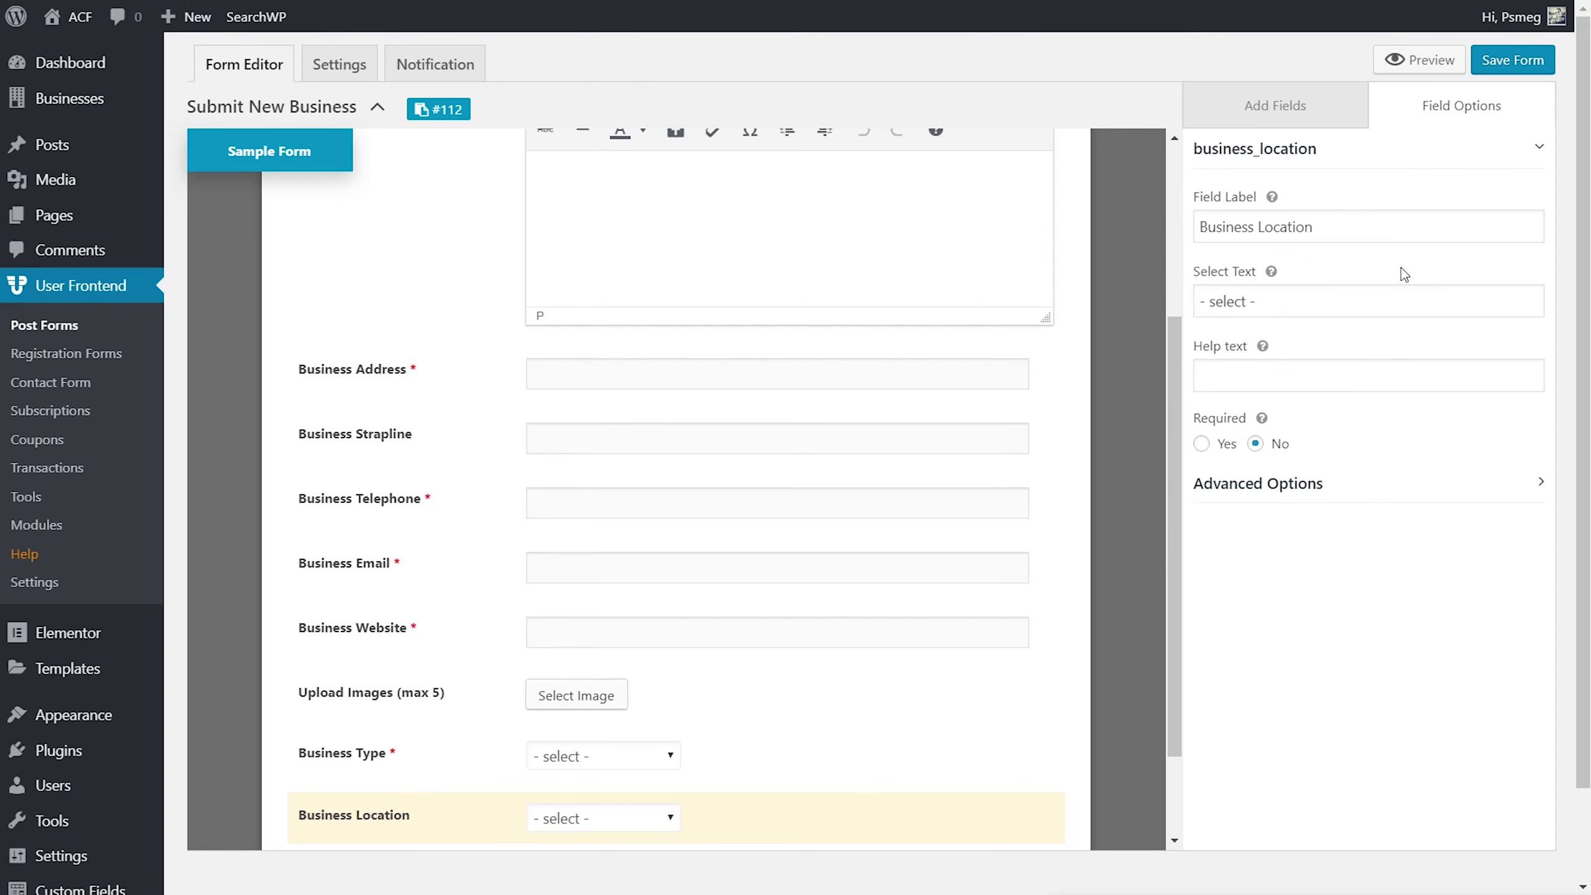
{"action": "left_click", "coordinate": [1202, 444]}
Step: Save the Submit New Business form and preview all of its fields on the site's front end
{"action": "left_click", "coordinate": [1498, 61]}
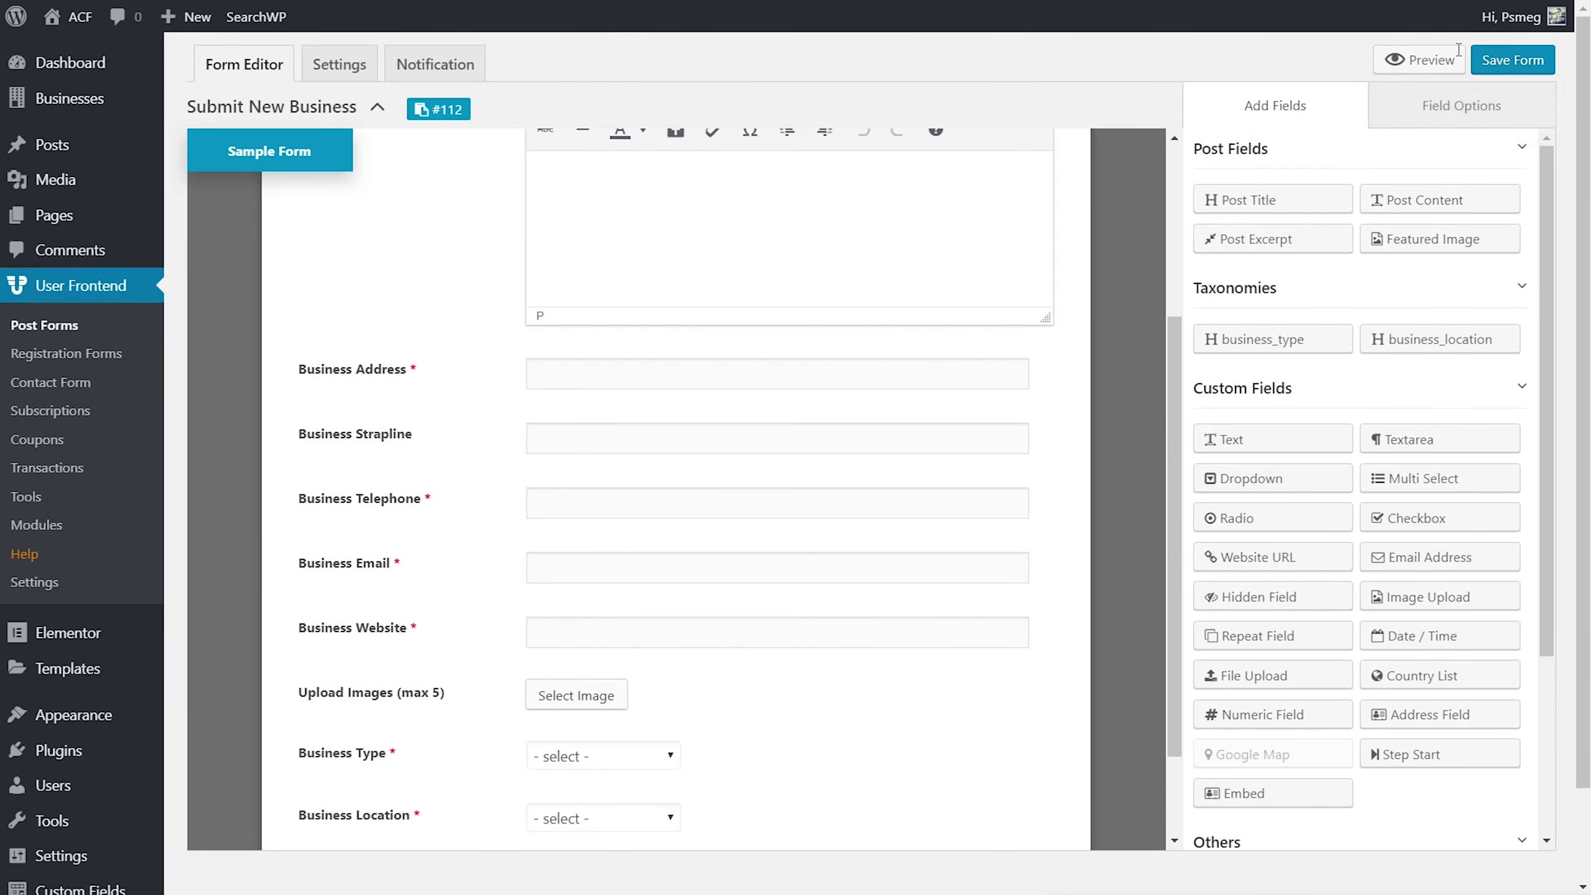
{"action": "left_click", "coordinate": [1414, 61]}
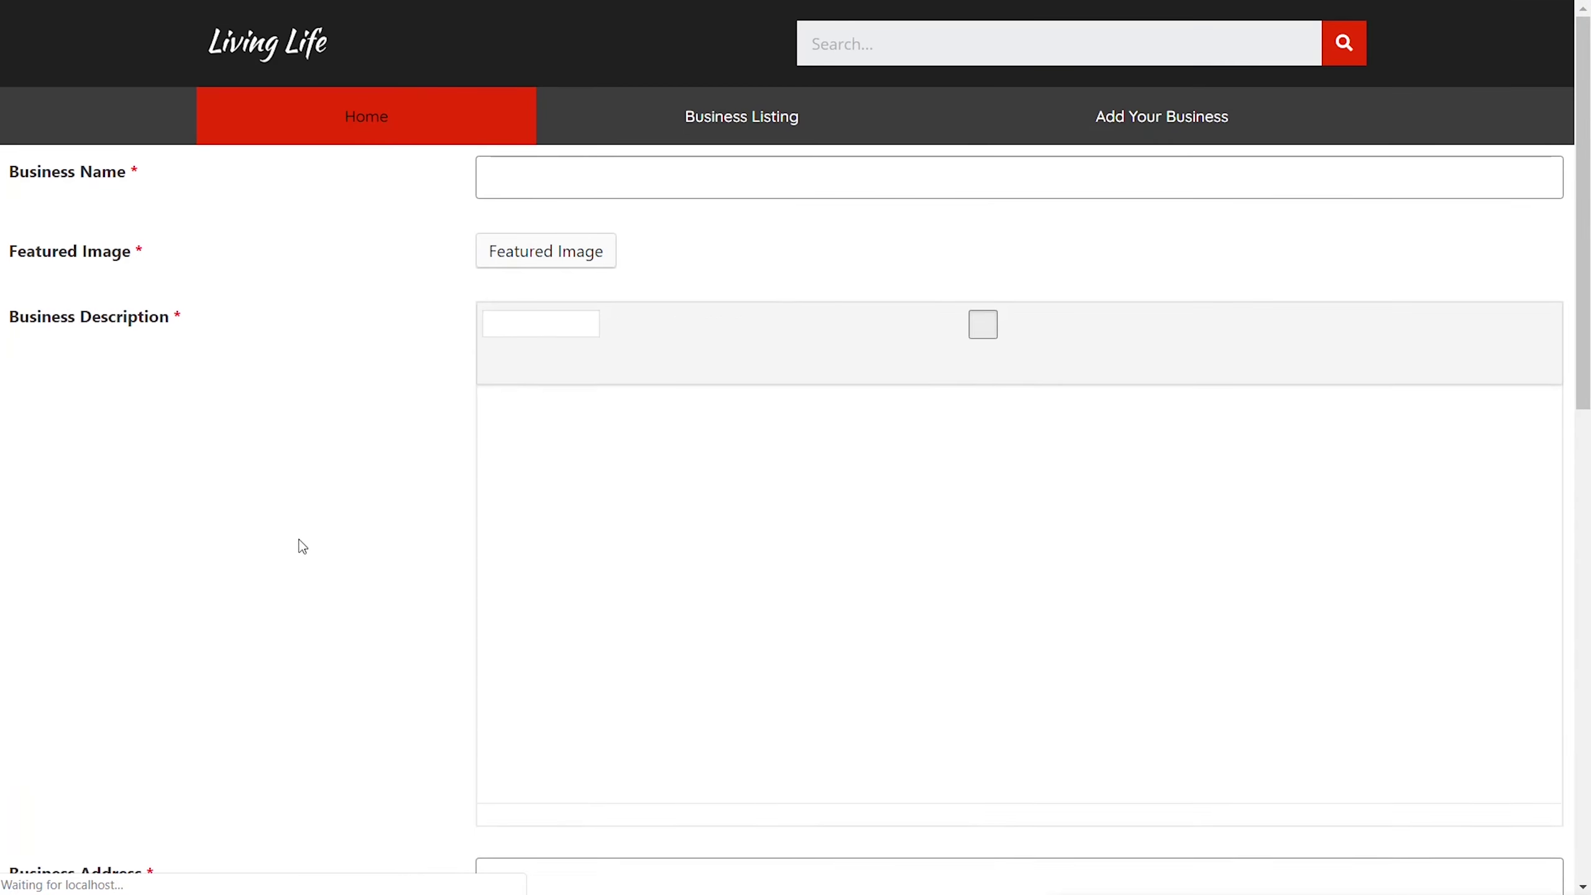
{"action": "scroll", "coordinate": [330, 513], "scroll_direction": "down", "scroll_amount": 10}
{"action": "scroll", "coordinate": [331, 513], "scroll_direction": "up", "scroll_amount": 10}
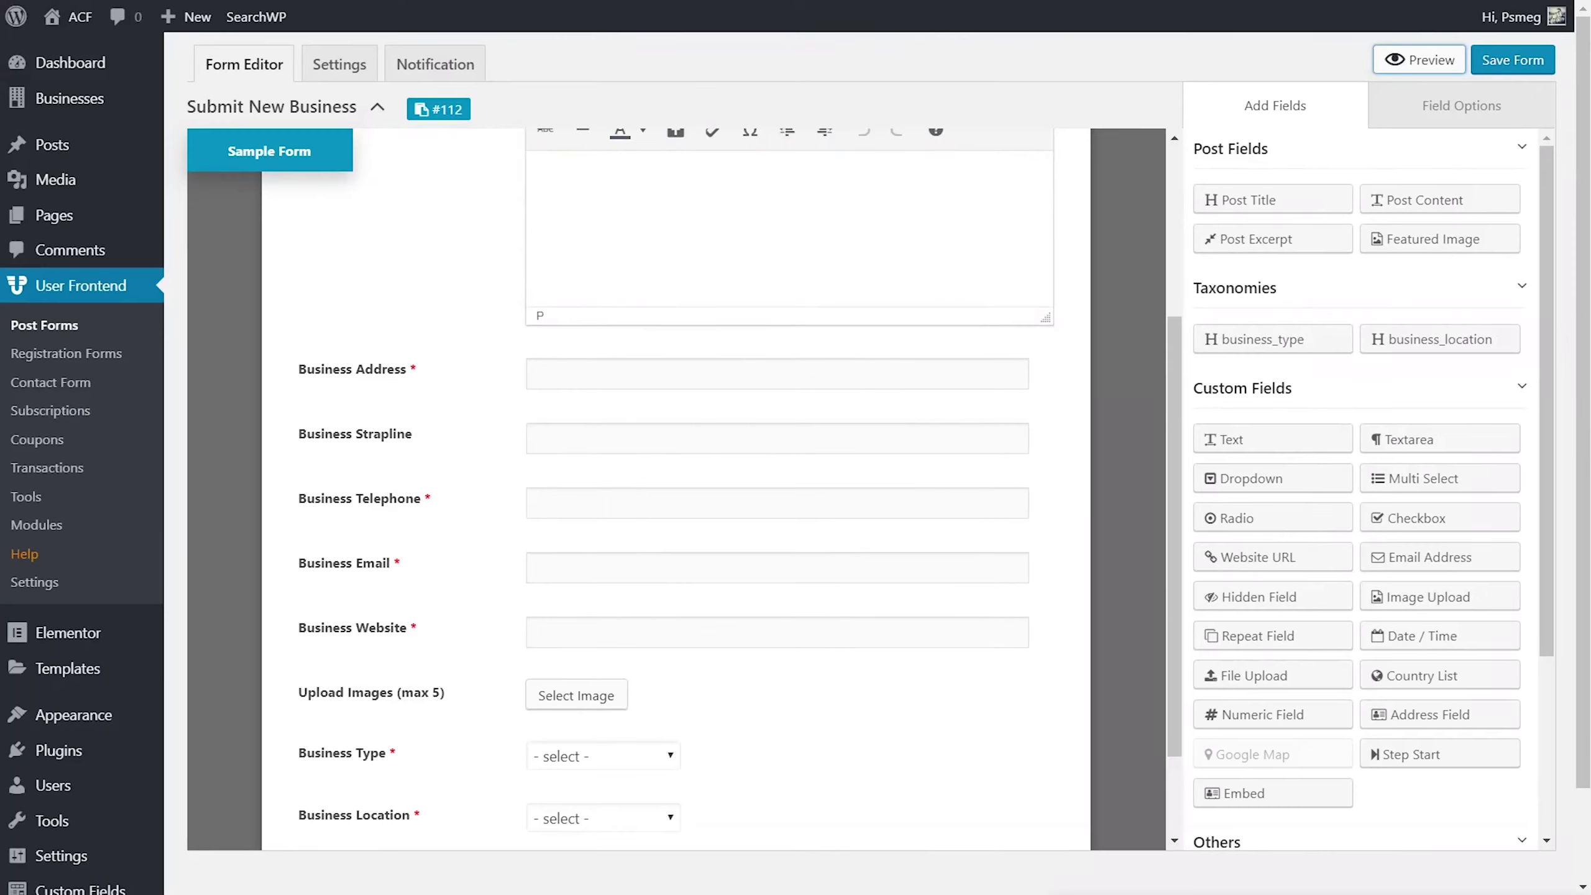
Step: Copy the Submit New Business form's shortcode and open the Add Your Business page for editing with Elementor
{"action": "scroll", "coordinate": [726, 557], "scroll_direction": "up", "scroll_amount": 5}
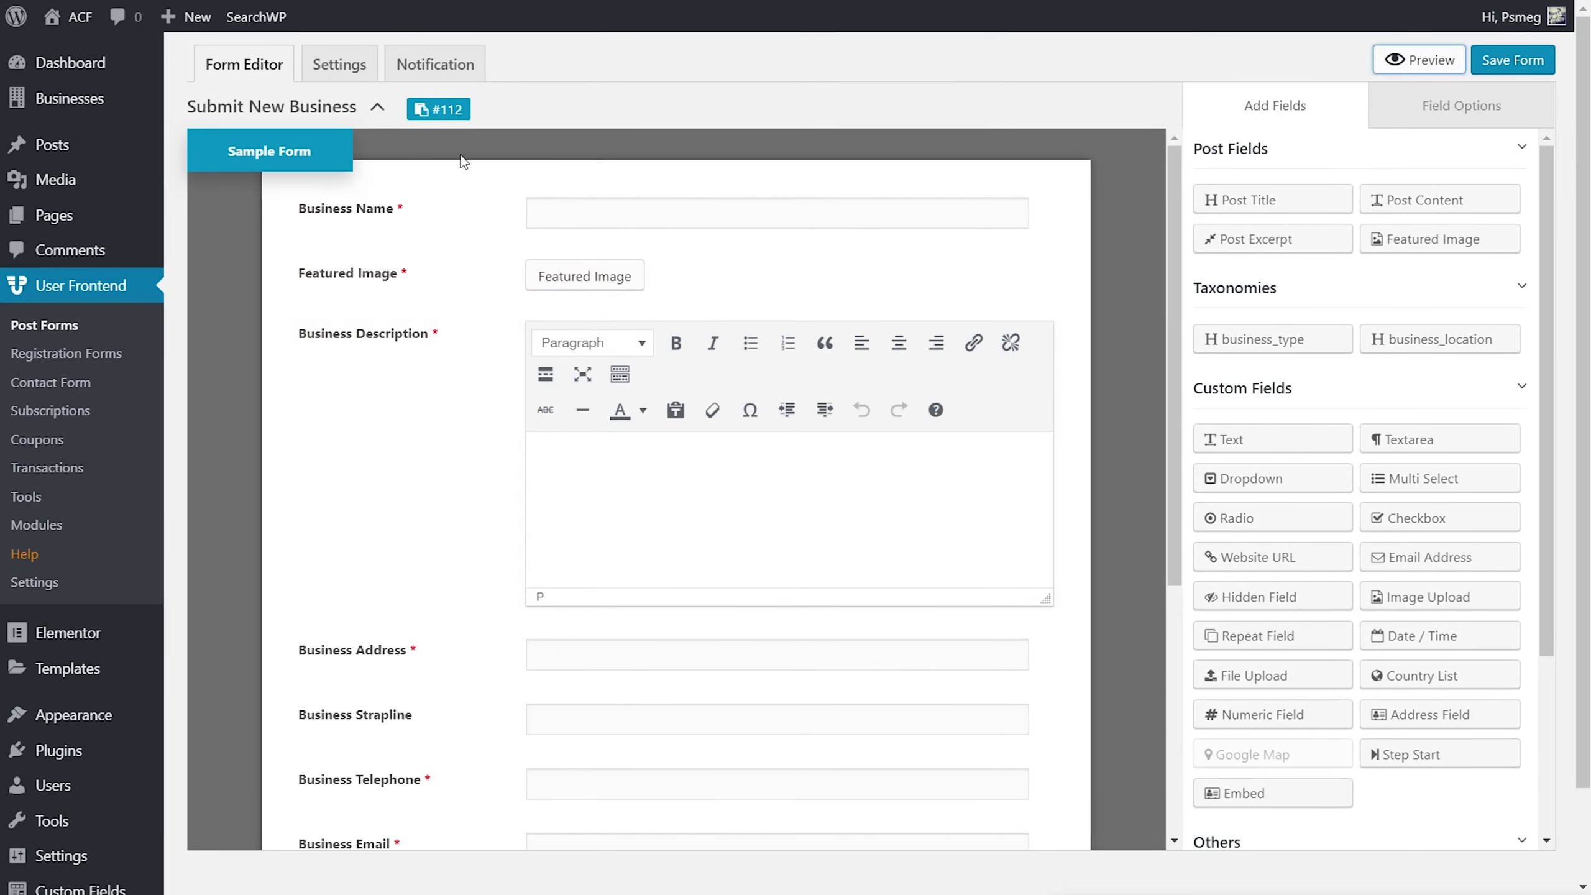
{"action": "left_click", "coordinate": [445, 120]}
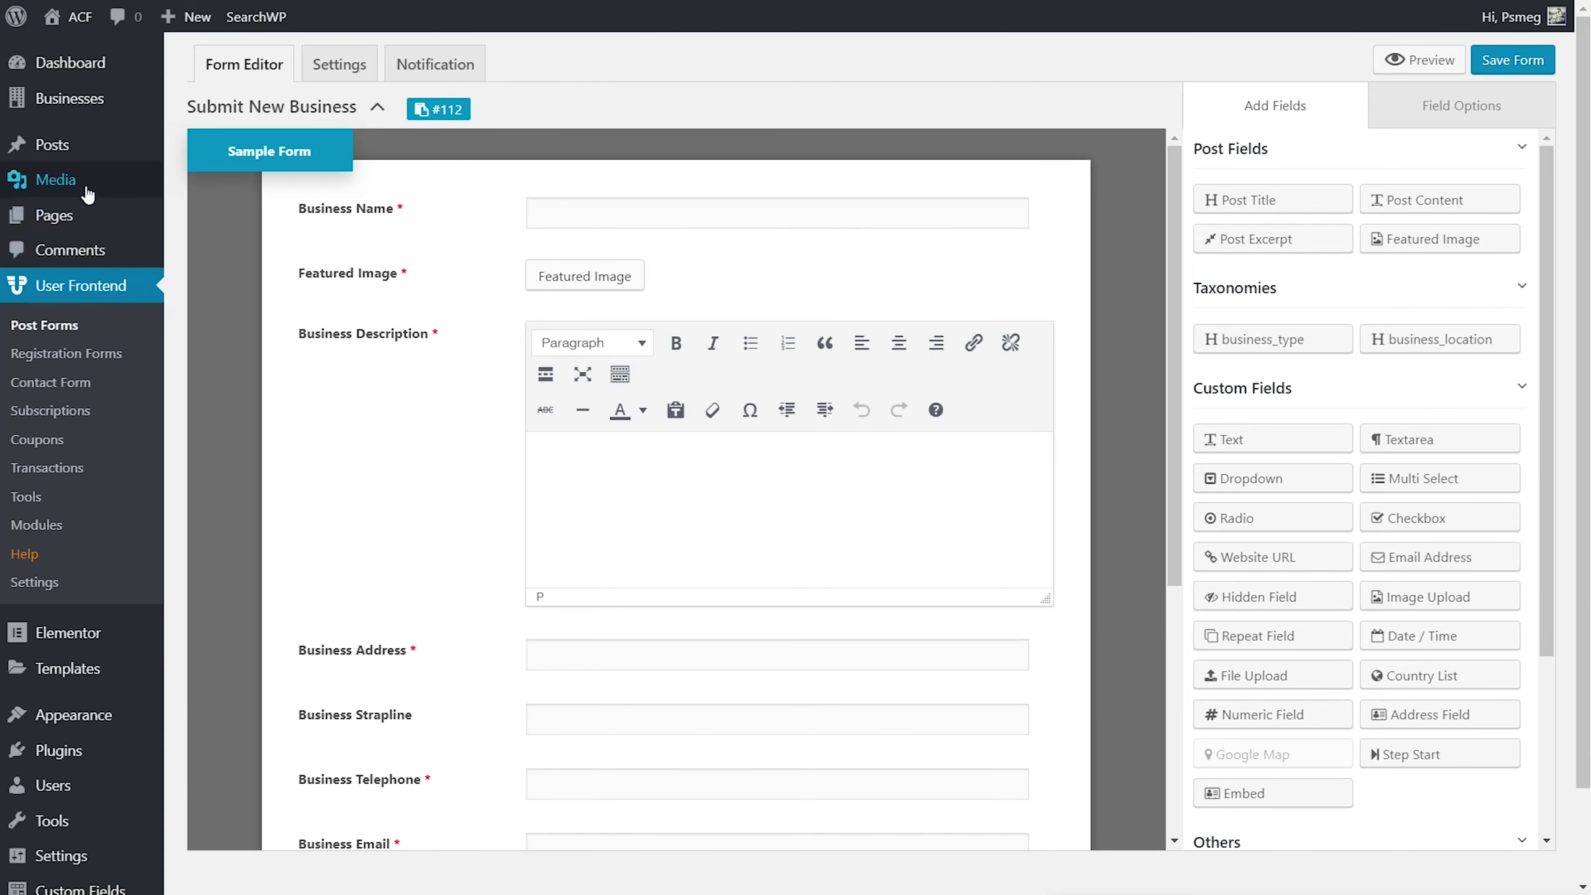
{"action": "mouse_move", "coordinate": [54, 215]}
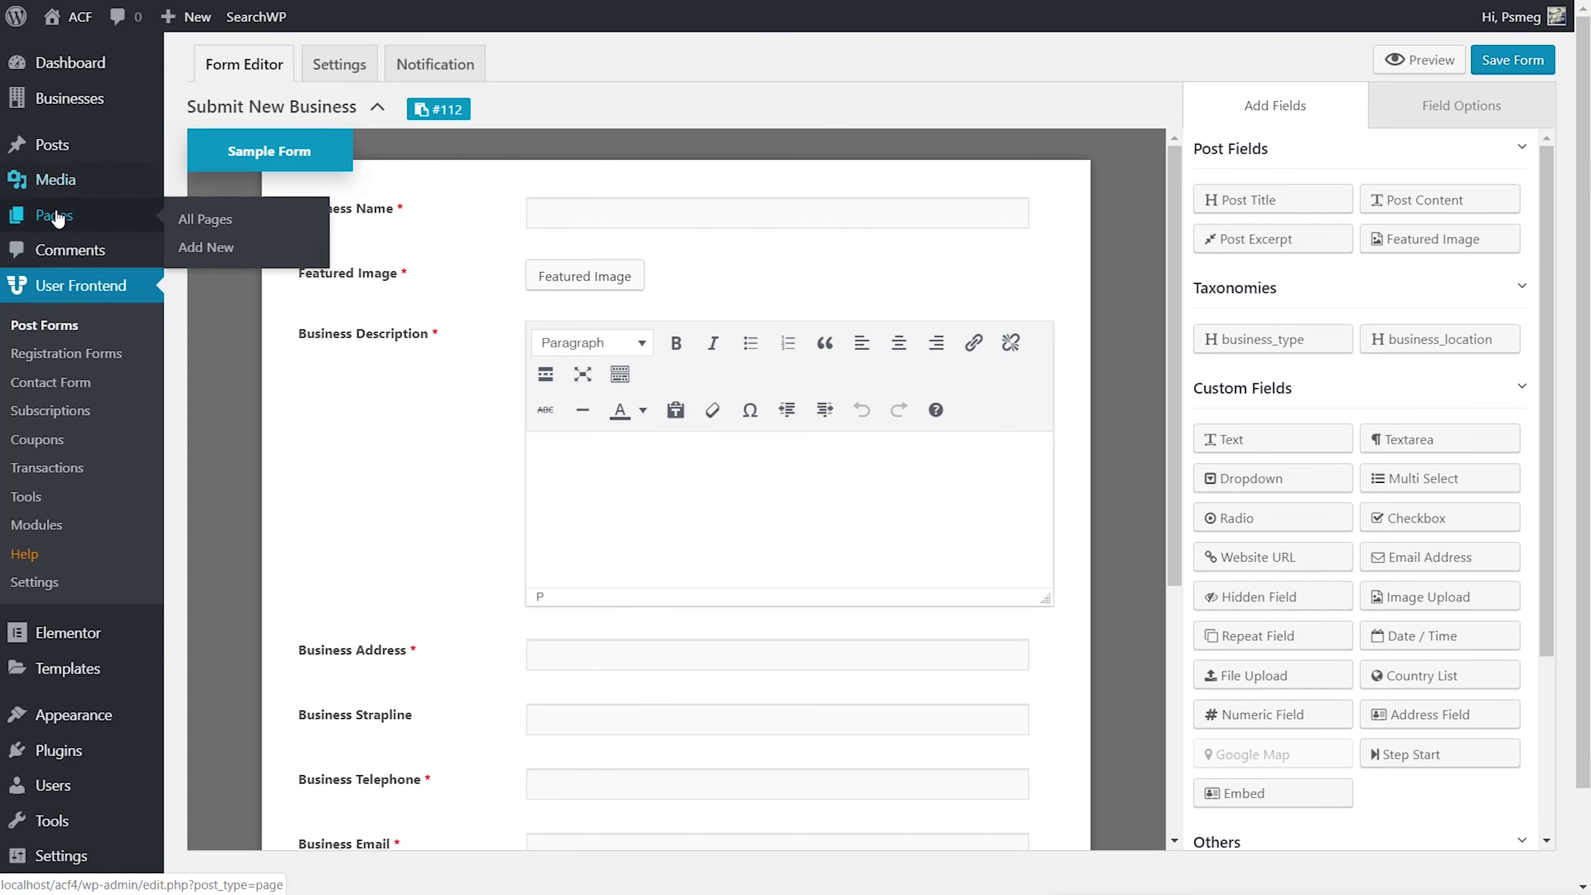
{"action": "left_click", "coordinate": [192, 226]}
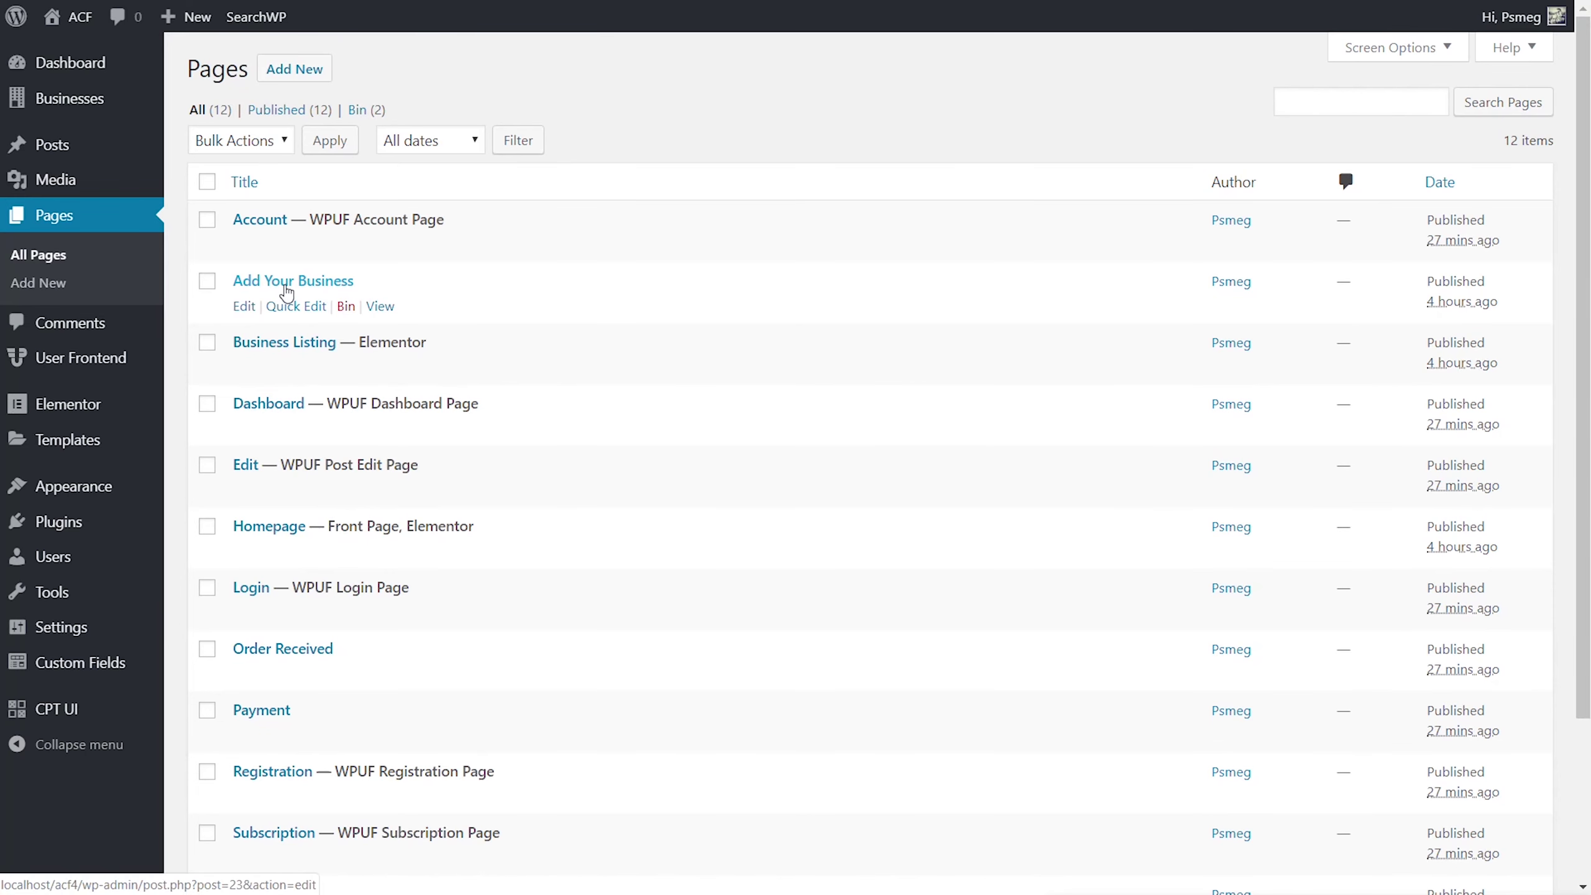
{"action": "left_click", "coordinate": [286, 287]}
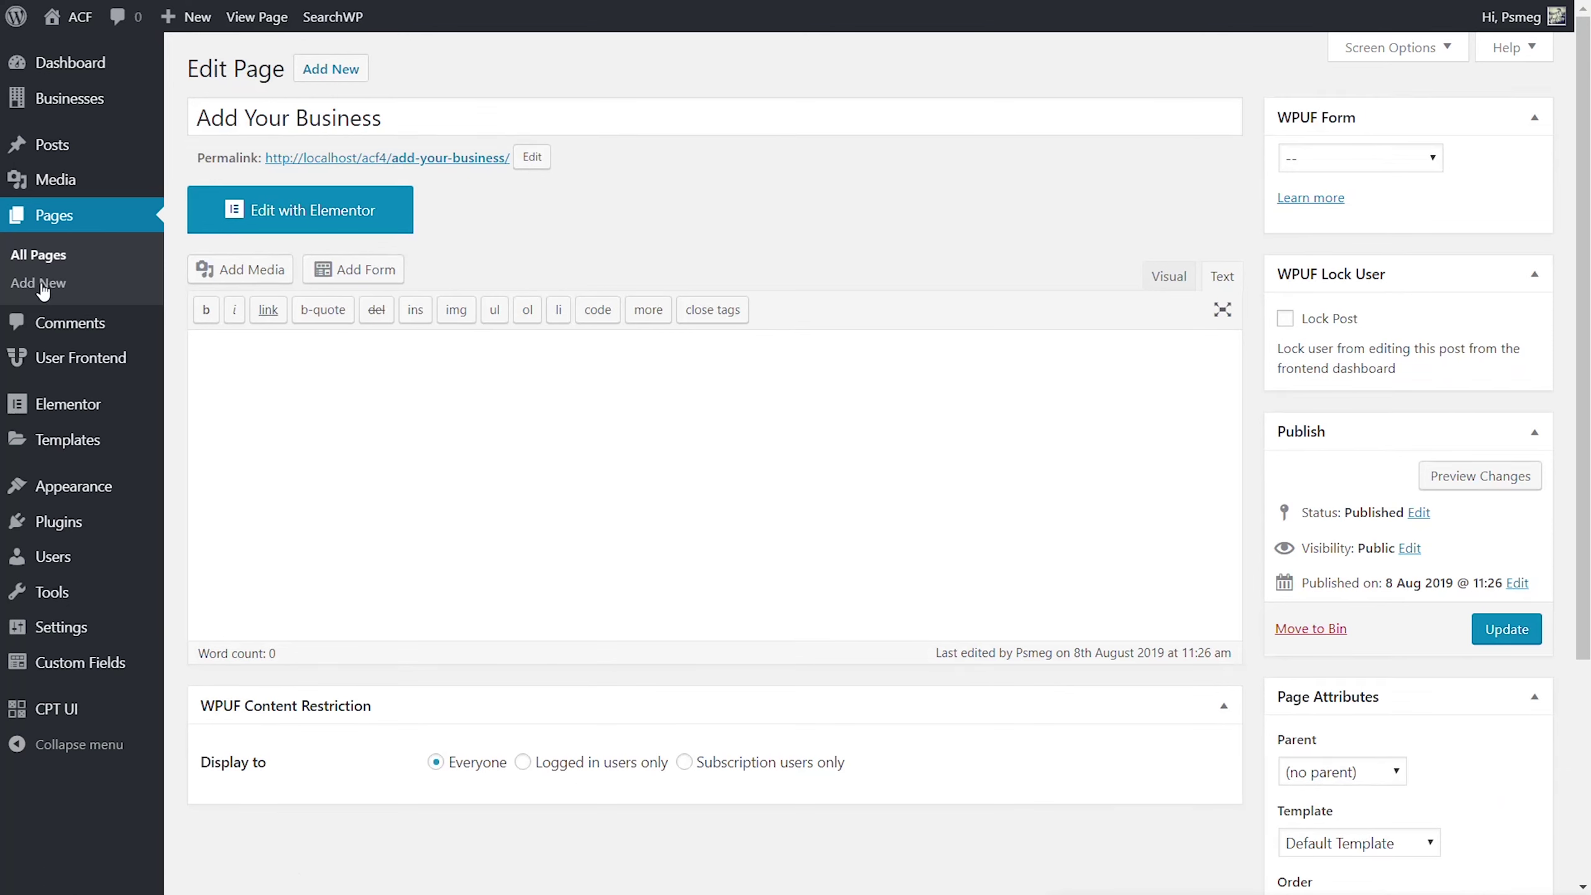
{"action": "left_click", "coordinate": [276, 210]}
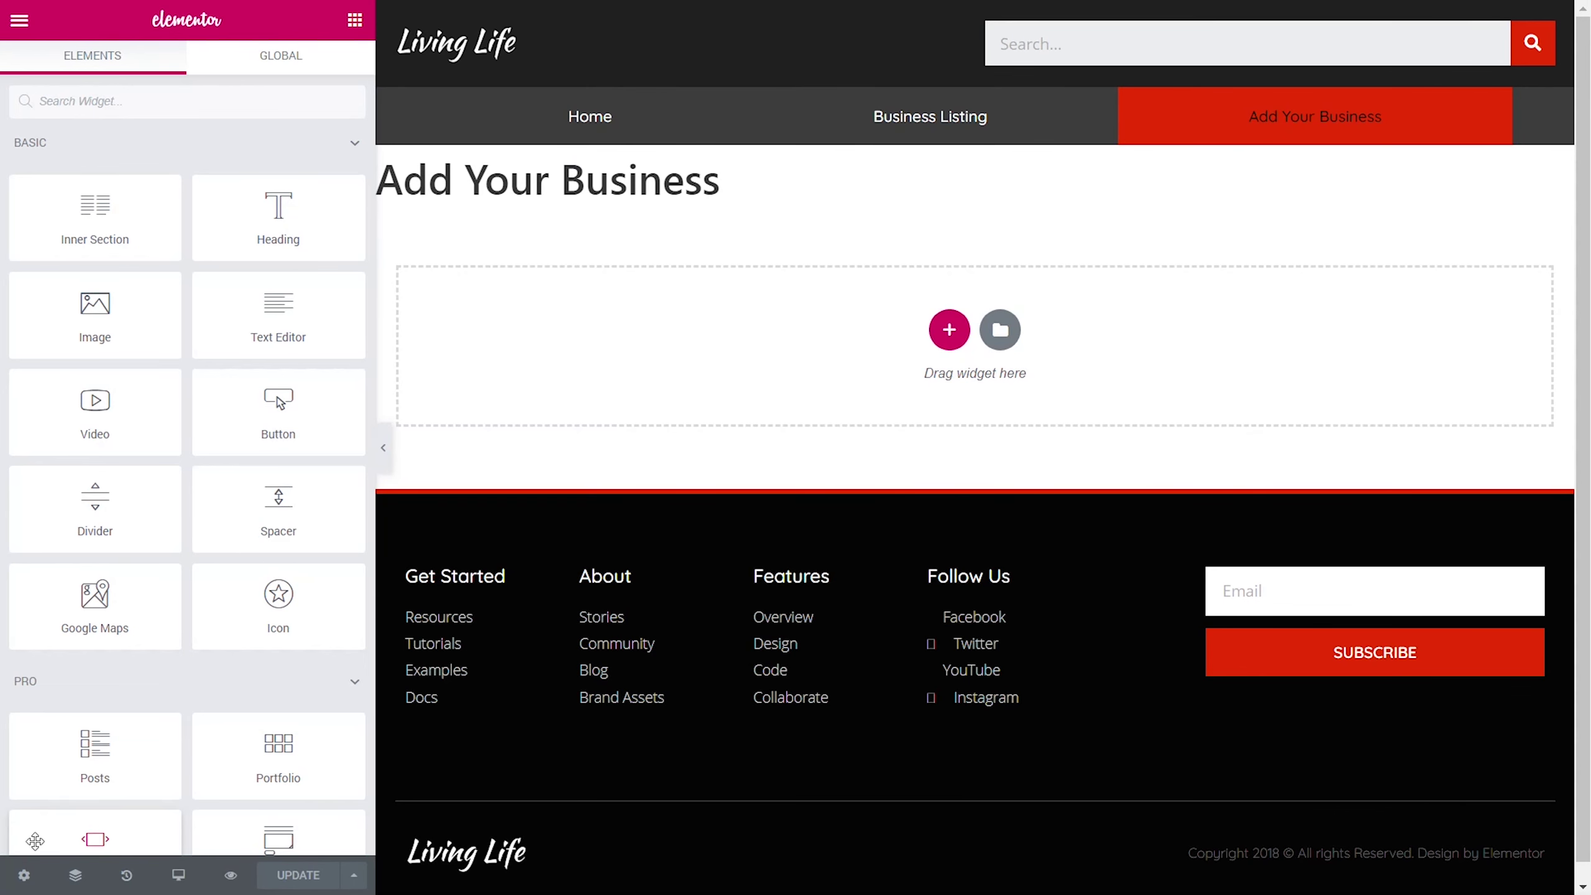
Step: Hide the page title and paste the copied "Submit Your Business Listing:" hero section into the page
{"action": "left_click", "coordinate": [31, 877]}
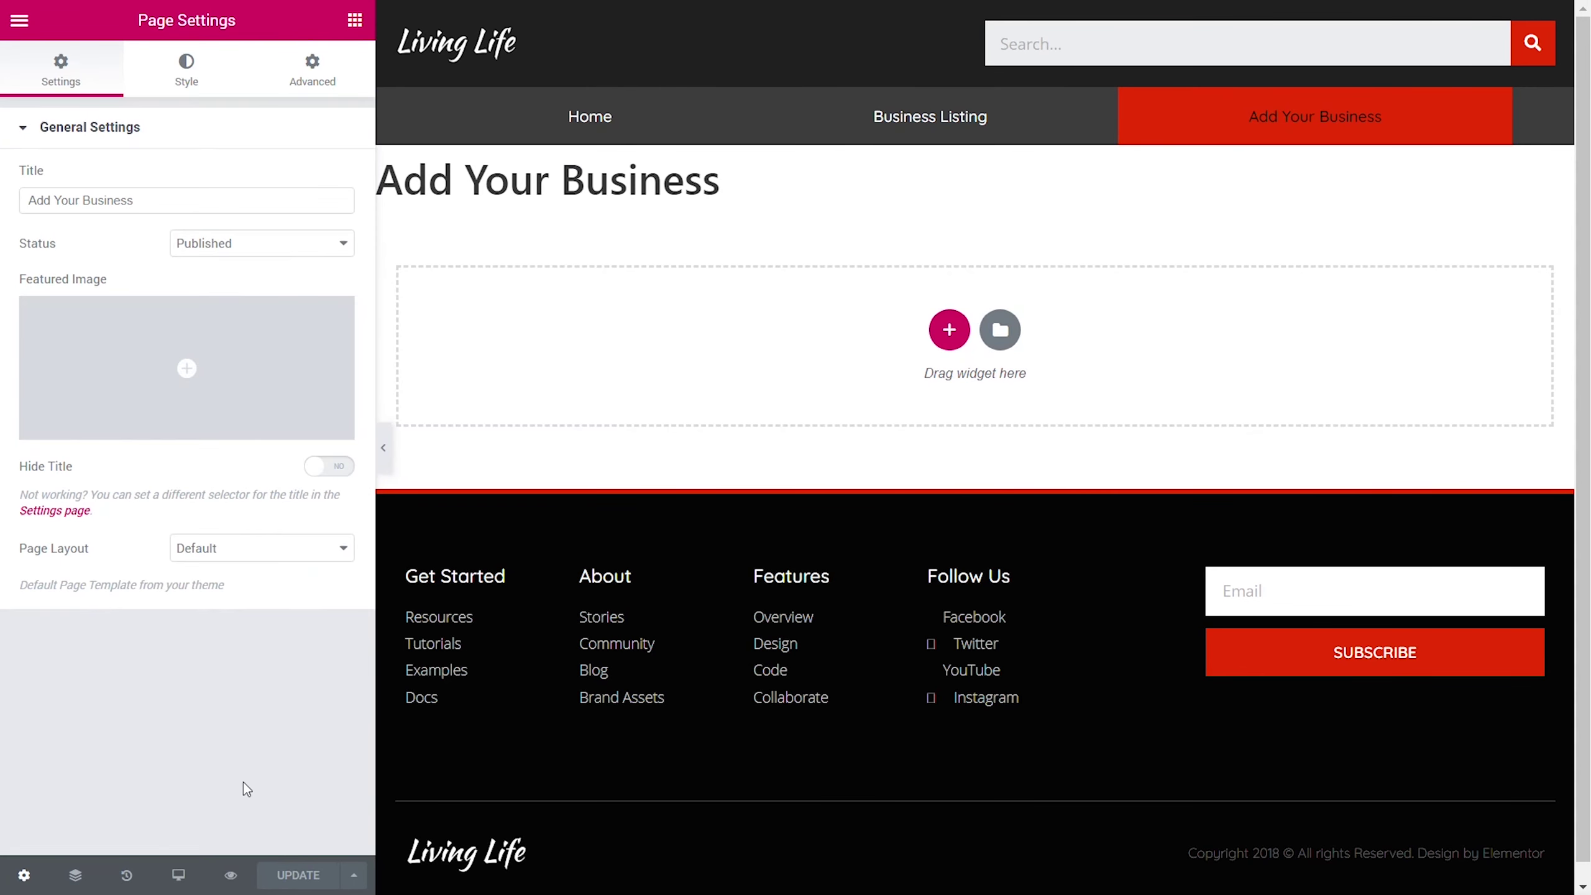
{"action": "left_click", "coordinate": [336, 475]}
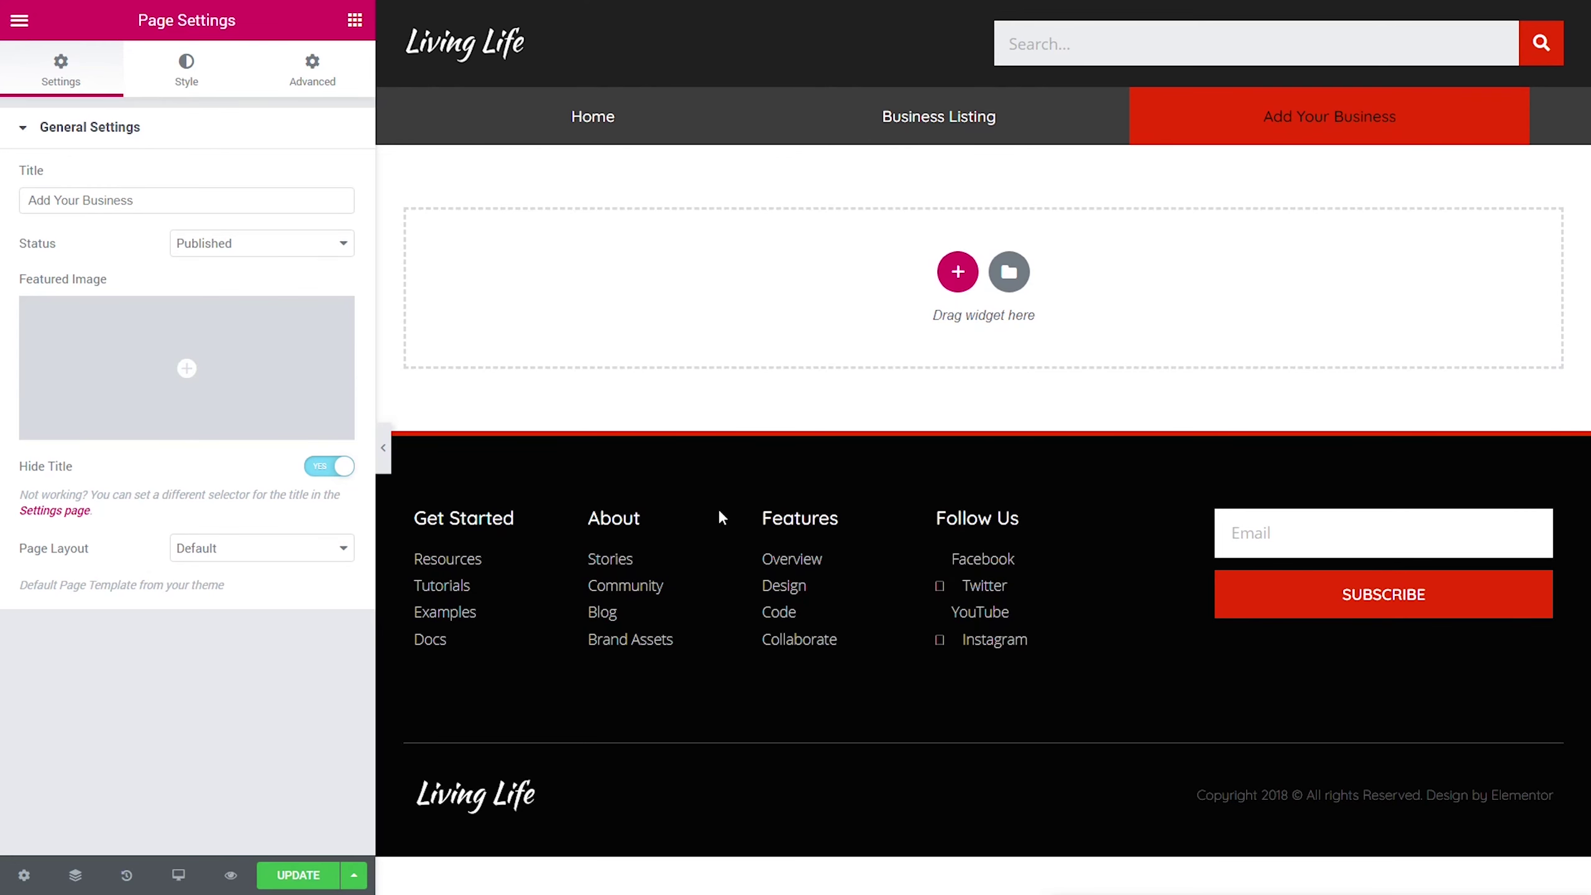
{"action": "right_click", "coordinate": [690, 274]}
{"action": "left_click", "coordinate": [767, 292]}
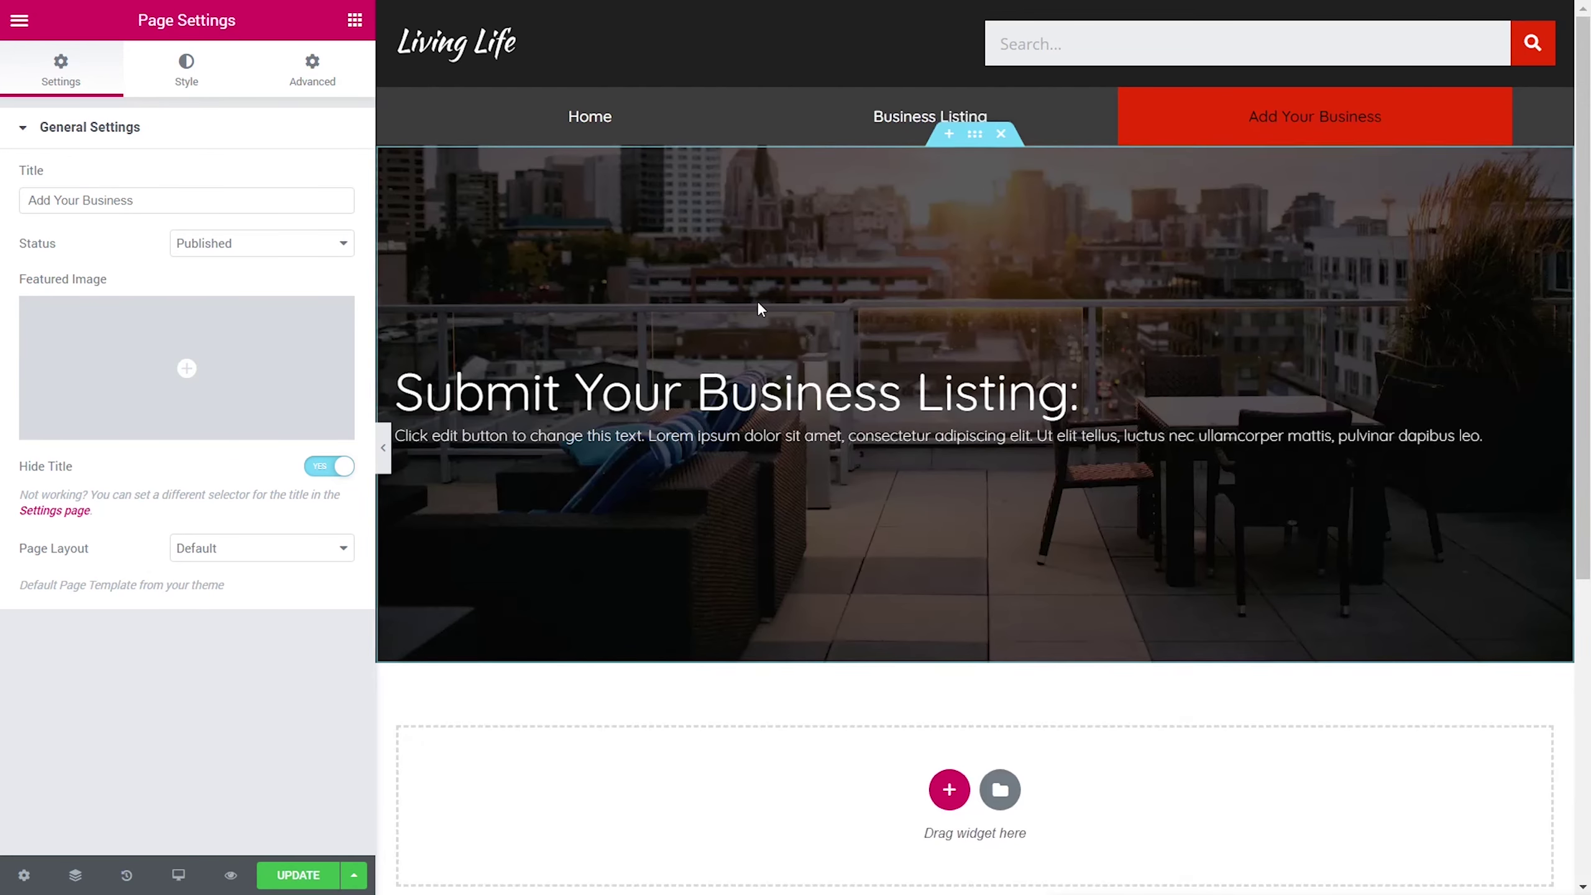
Step: Add a single-column section below the hero with 50 px of padding at its top and bottom
{"action": "scroll", "coordinate": [784, 764], "scroll_direction": "down", "scroll_amount": 2}
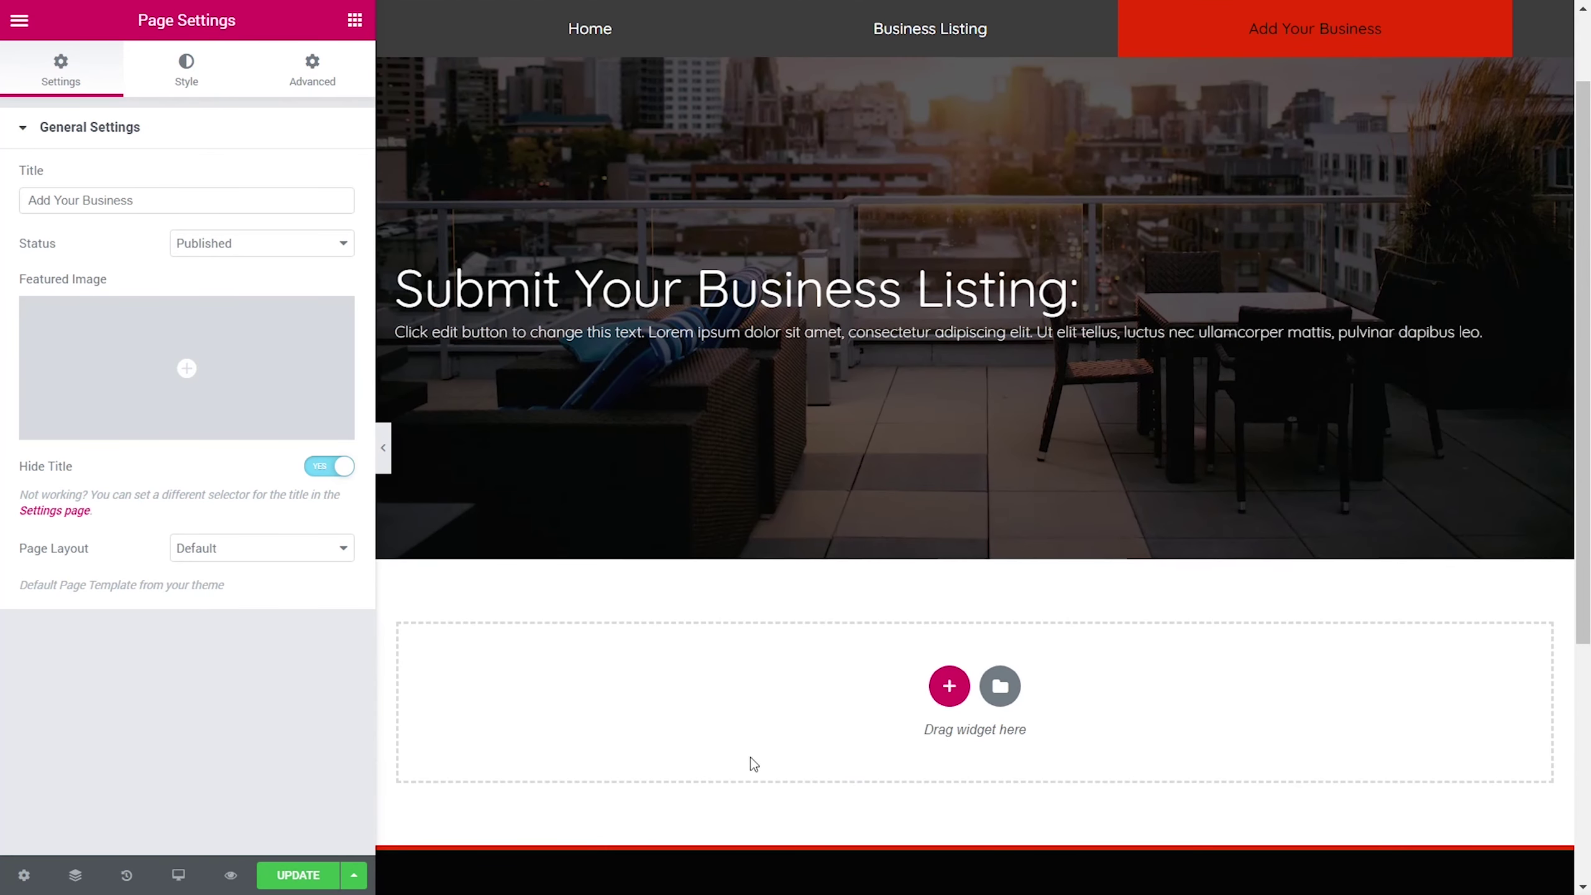
{"action": "left_click", "coordinate": [953, 688]}
{"action": "left_click", "coordinate": [673, 754]}
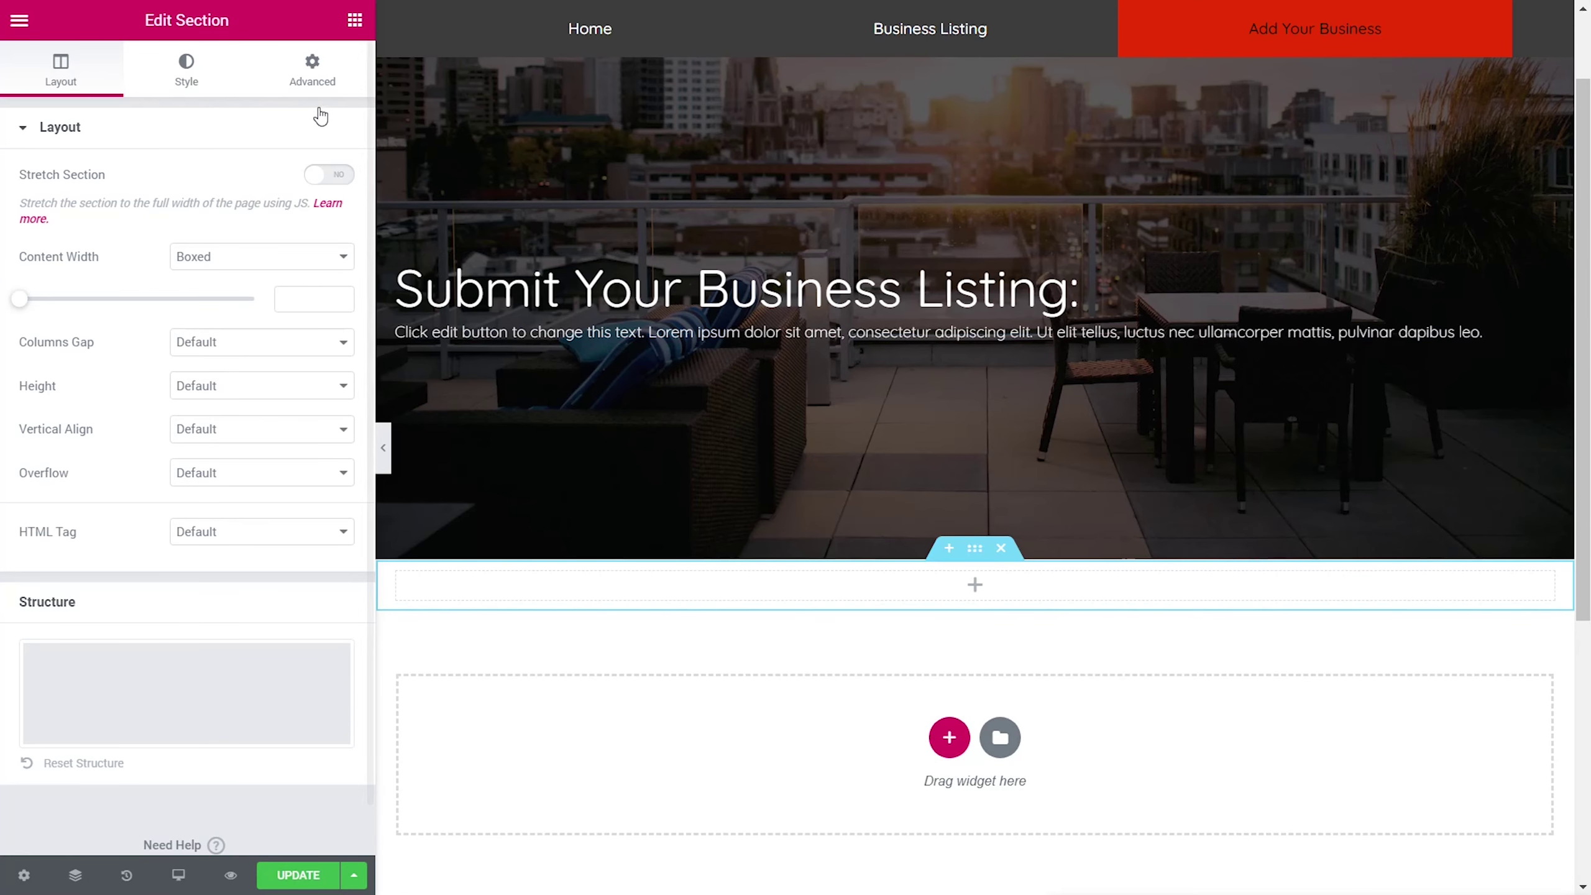
{"action": "left_click", "coordinate": [312, 72]}
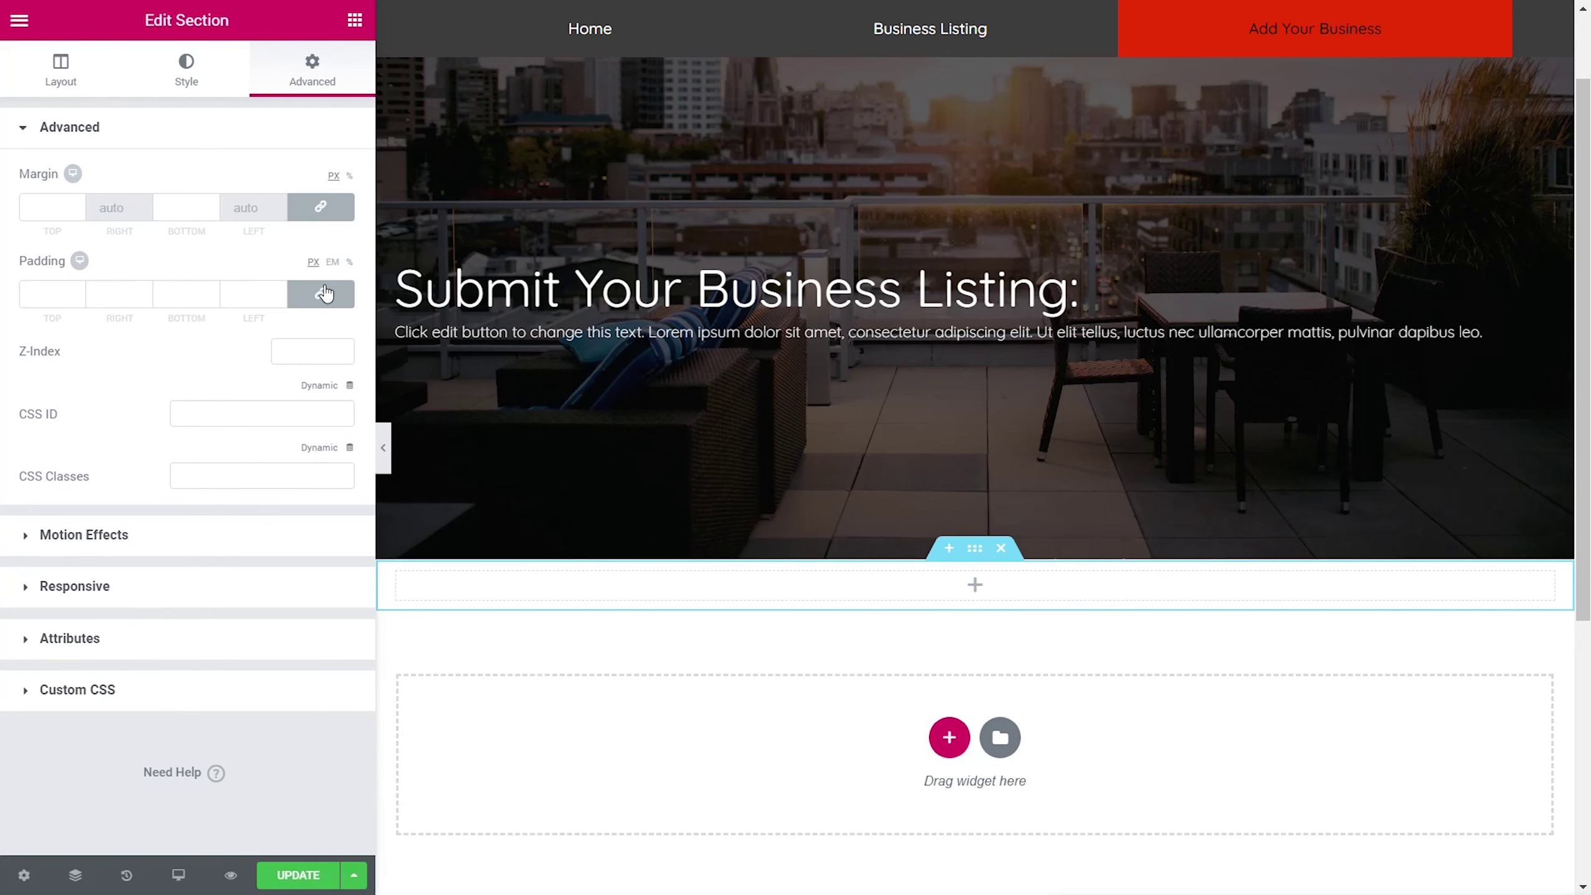
{"action": "left_click", "coordinate": [51, 294]}
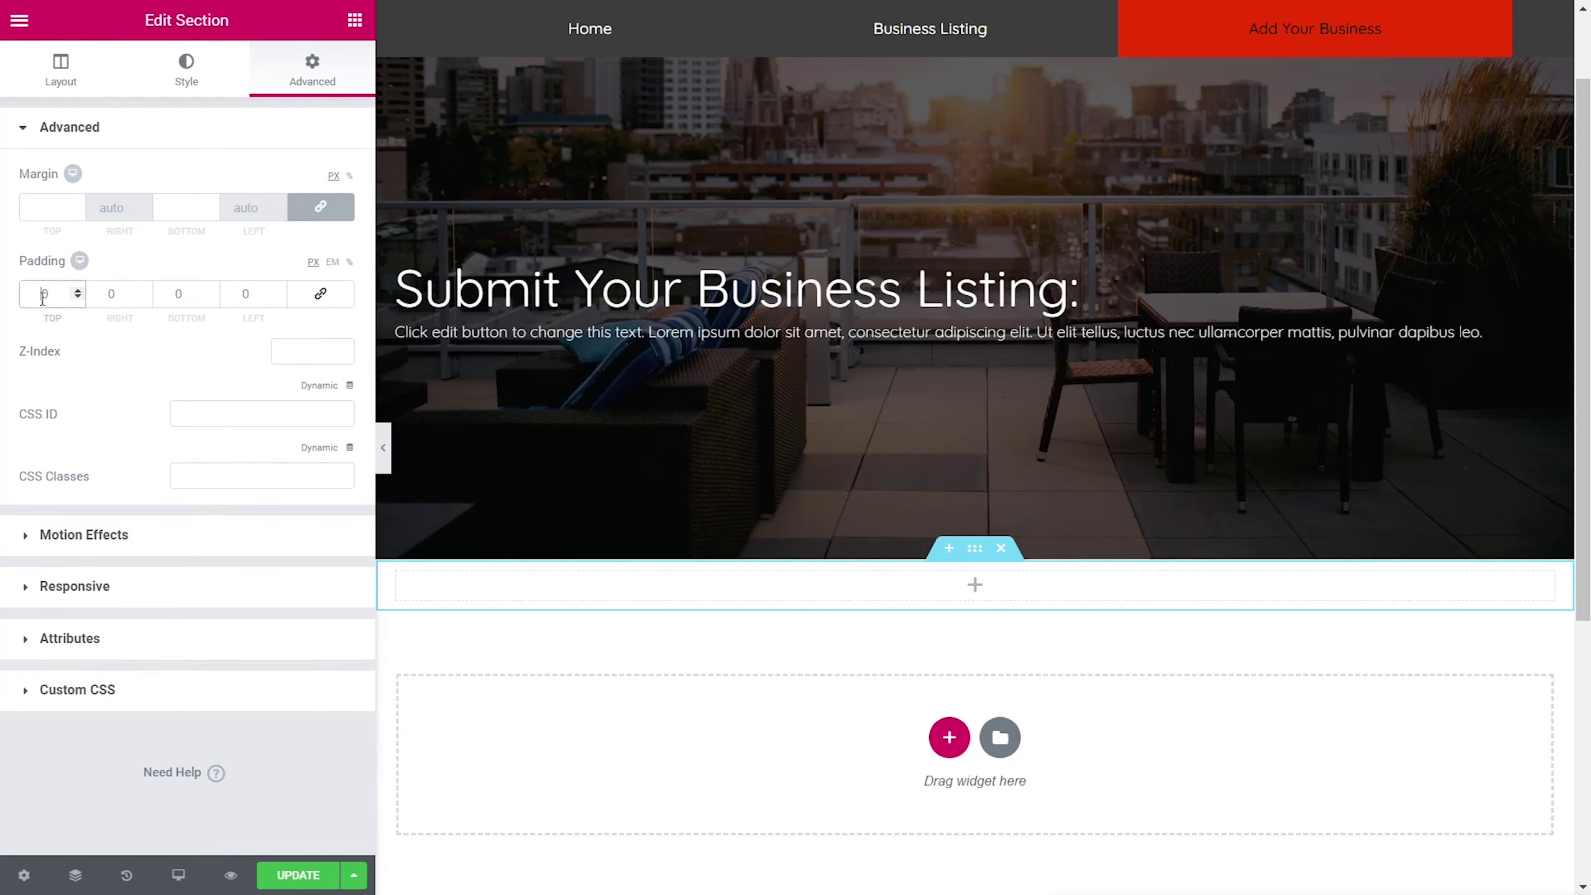
{"action": "type", "text": "50"}
{"action": "left_click", "coordinate": [198, 289]}
{"action": "type", "text": "50"}
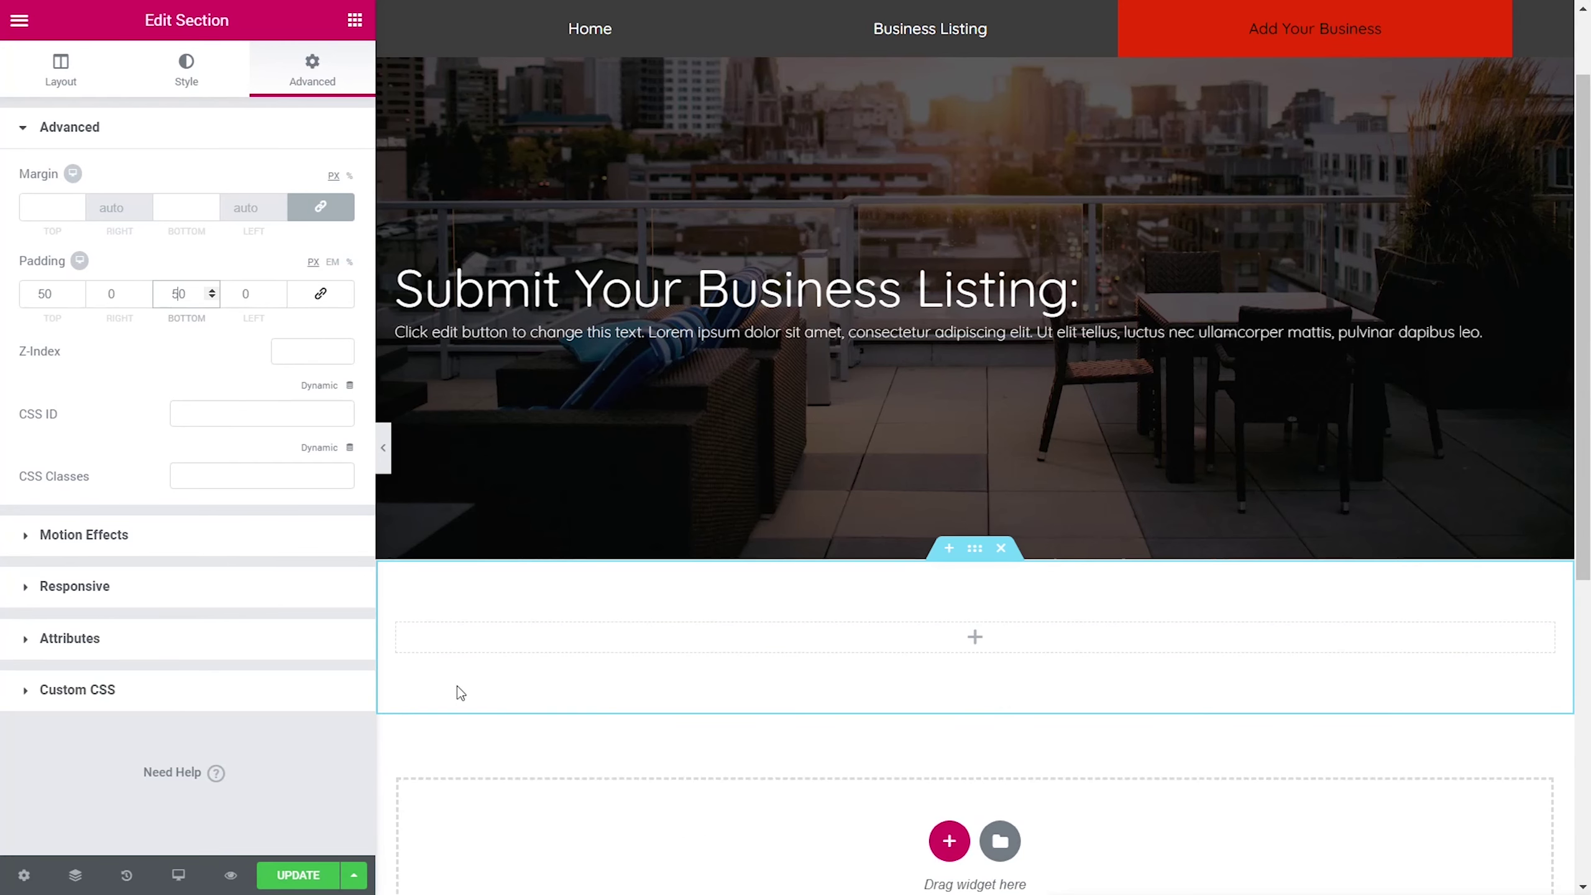
Step: Add a Shortcode widget to the new section and paste in the shortcode [wpuf_form id="112"]
{"action": "left_click", "coordinate": [622, 637]}
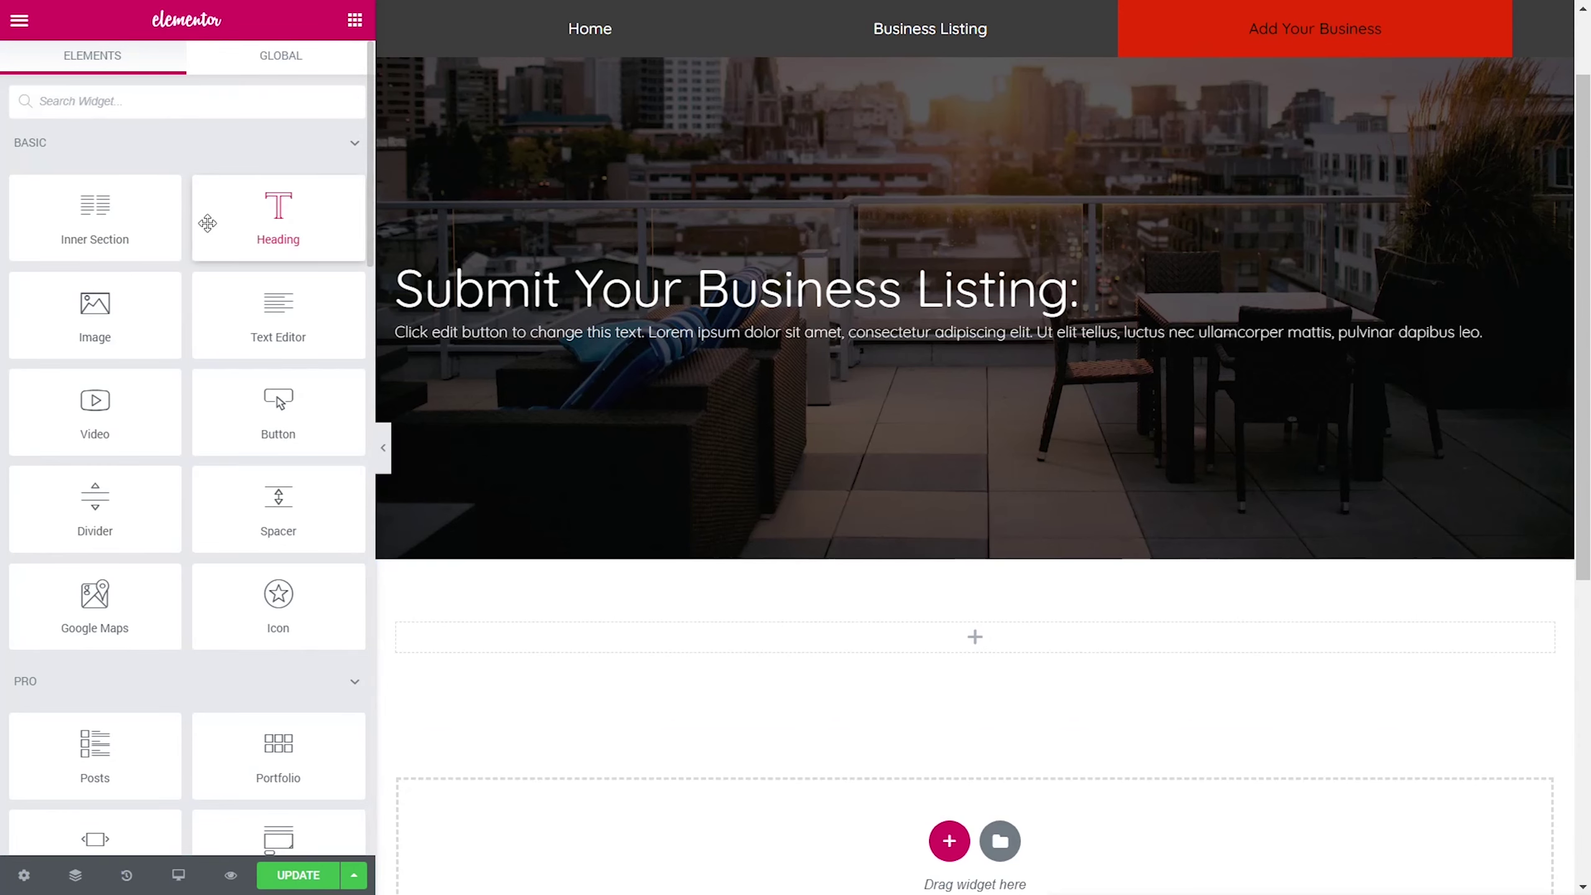
{"action": "left_click", "coordinate": [164, 101]}
{"action": "type", "text": "shor"}
{"action": "left_click_drag", "start_coordinate": [94, 166], "coordinate": [802, 633]}
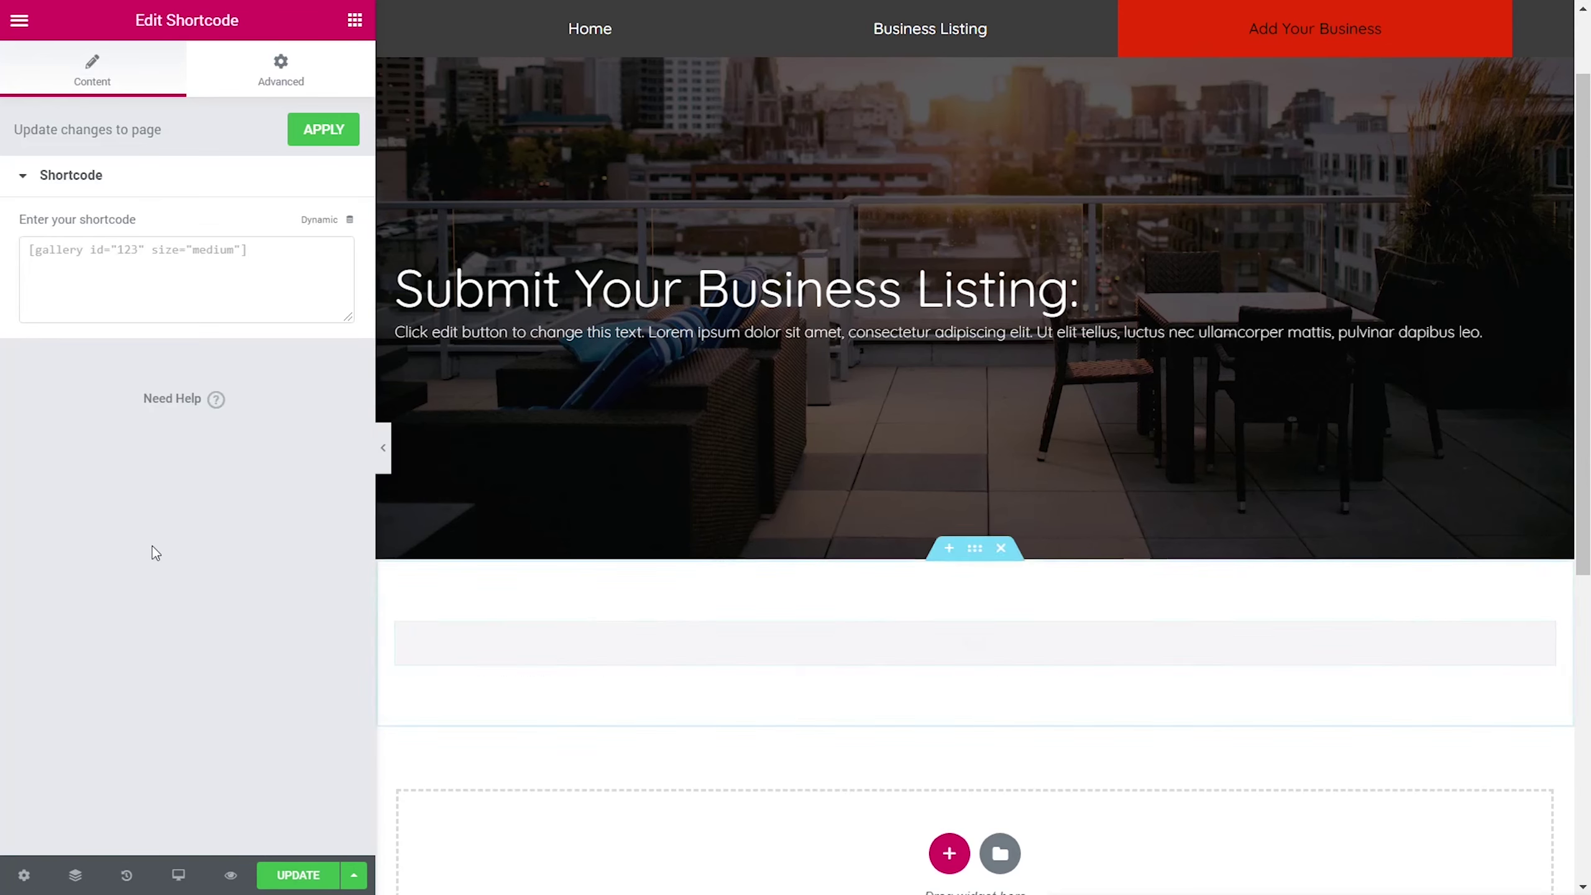
{"action": "left_click", "coordinate": [106, 266]}
{"action": "key", "text": "ctrl+v"}
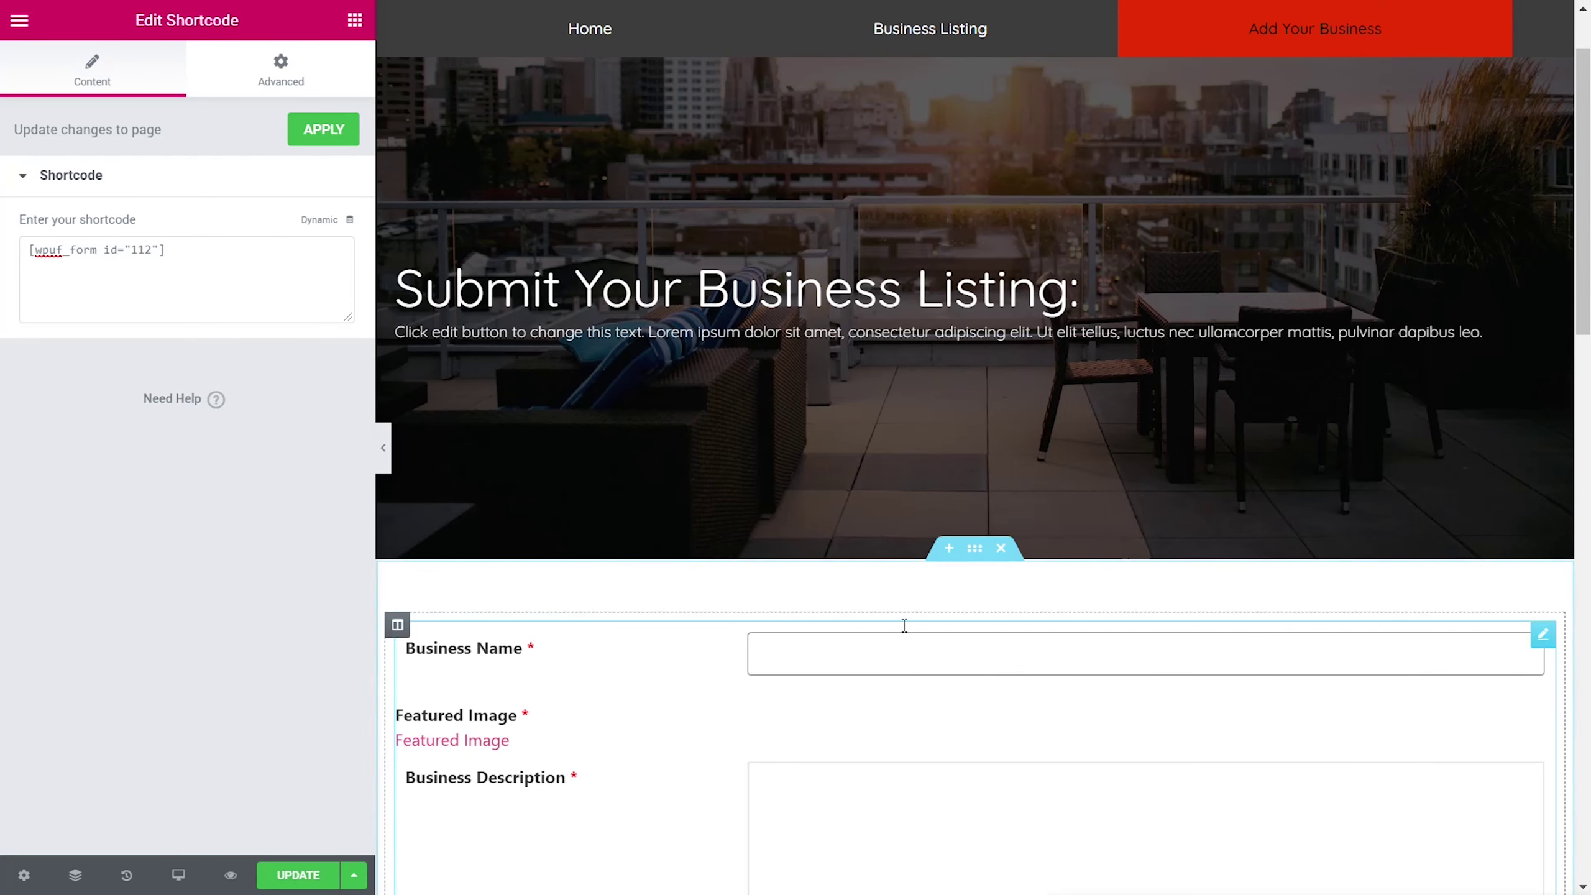
Step: Paste the copied style onto the form section, give its column a 12 px border radius, and update the page
{"action": "left_click", "coordinate": [969, 557]}
{"action": "right_click", "coordinate": [969, 556]}
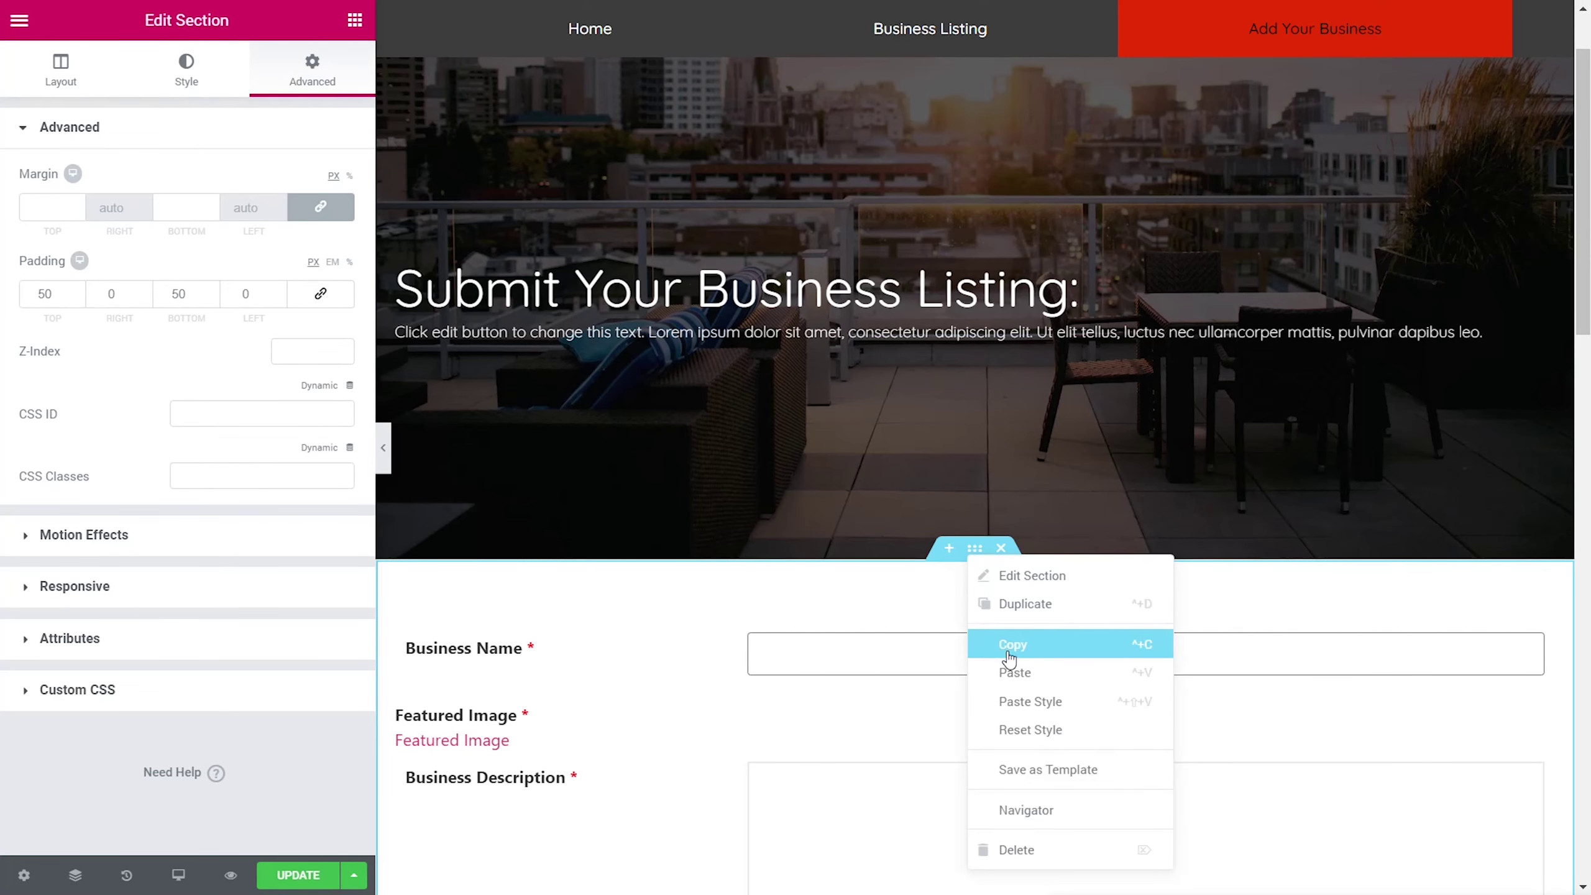
{"action": "left_click", "coordinate": [1018, 699]}
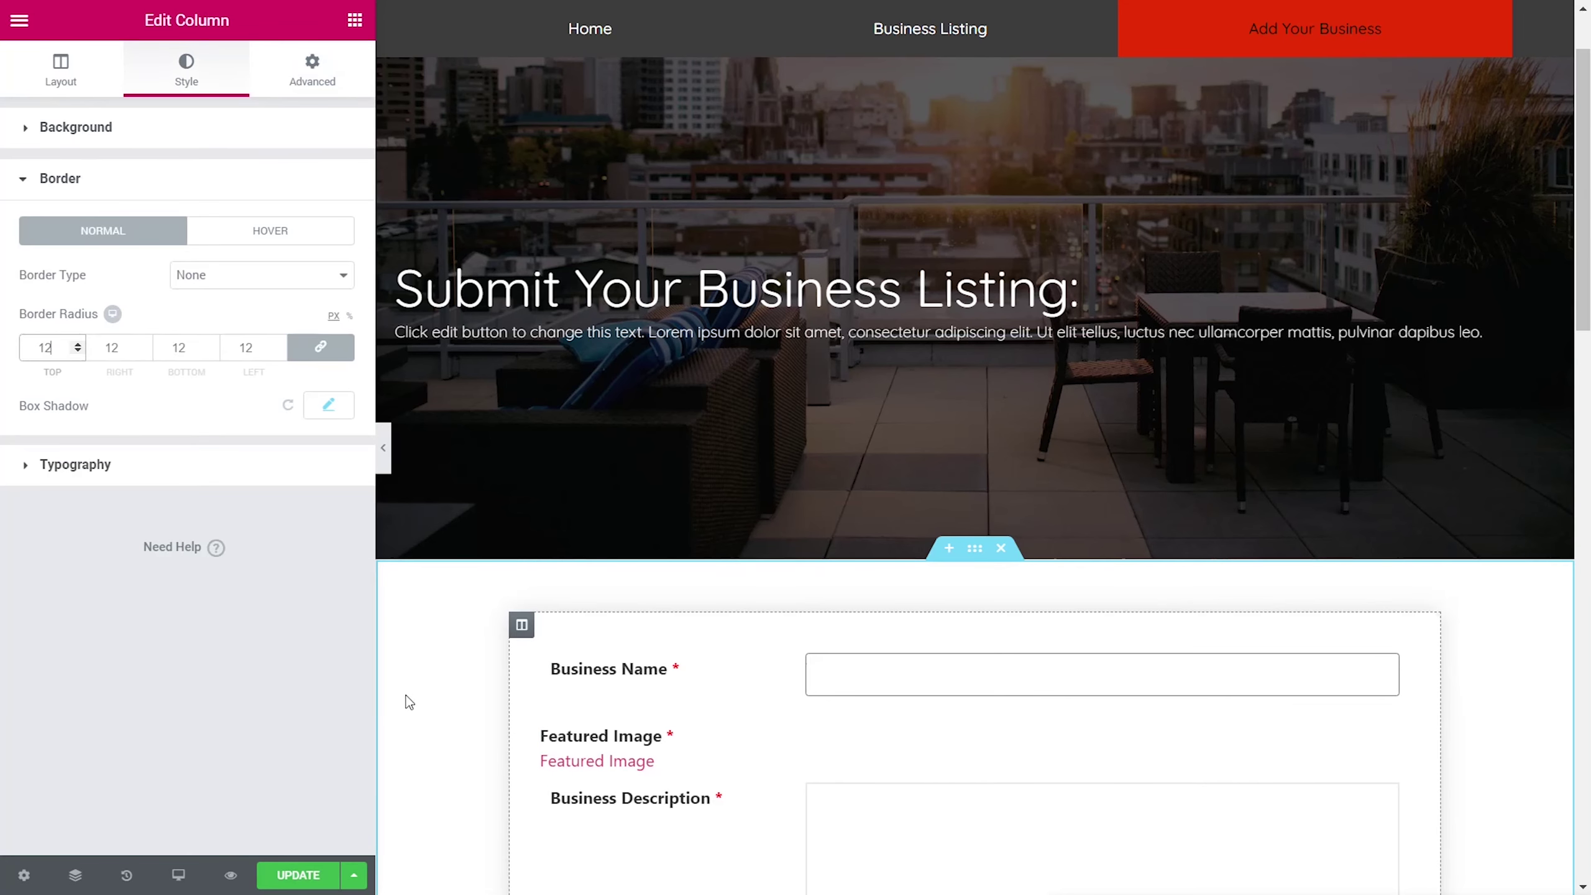
{"action": "scroll", "coordinate": [436, 717], "scroll_direction": "down", "scroll_amount": 5}
{"action": "scroll", "coordinate": [436, 715], "scroll_direction": "down", "scroll_amount": 3}
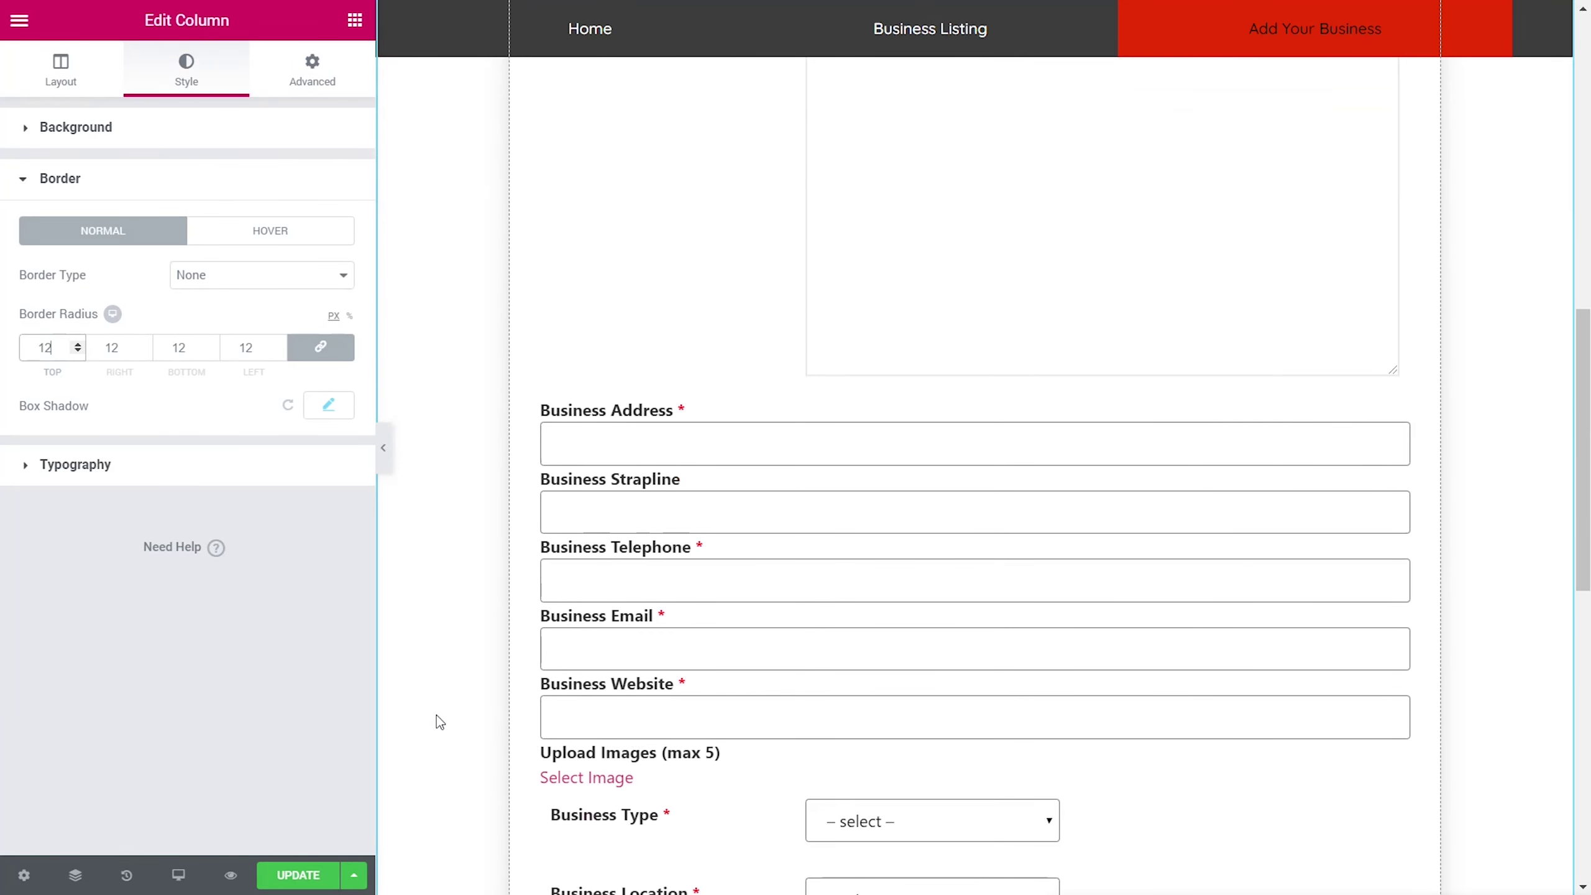
{"action": "scroll", "coordinate": [401, 796], "scroll_direction": "up", "scroll_amount": 3}
{"action": "left_click", "coordinate": [298, 875]}
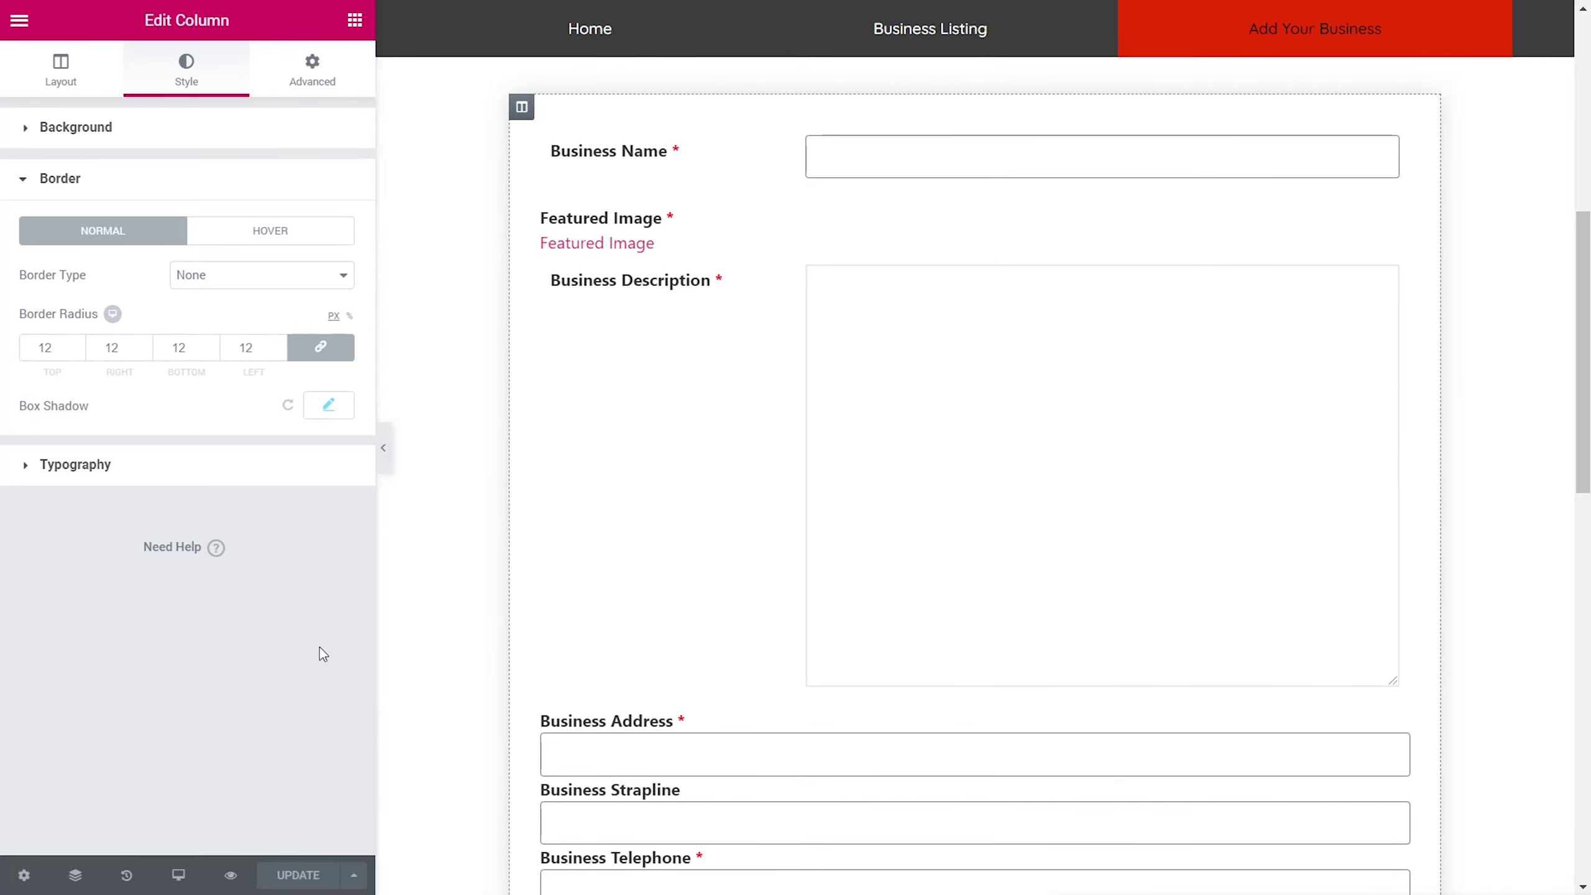
Step: Preview the page without the editor and check the form's layout and the Business Type and Business Location choices
{"action": "left_click", "coordinate": [232, 876]}
{"action": "scroll", "coordinate": [289, 482], "scroll_direction": "down", "scroll_amount": 10}
{"action": "scroll", "coordinate": [163, 481], "scroll_direction": "down", "scroll_amount": 8}
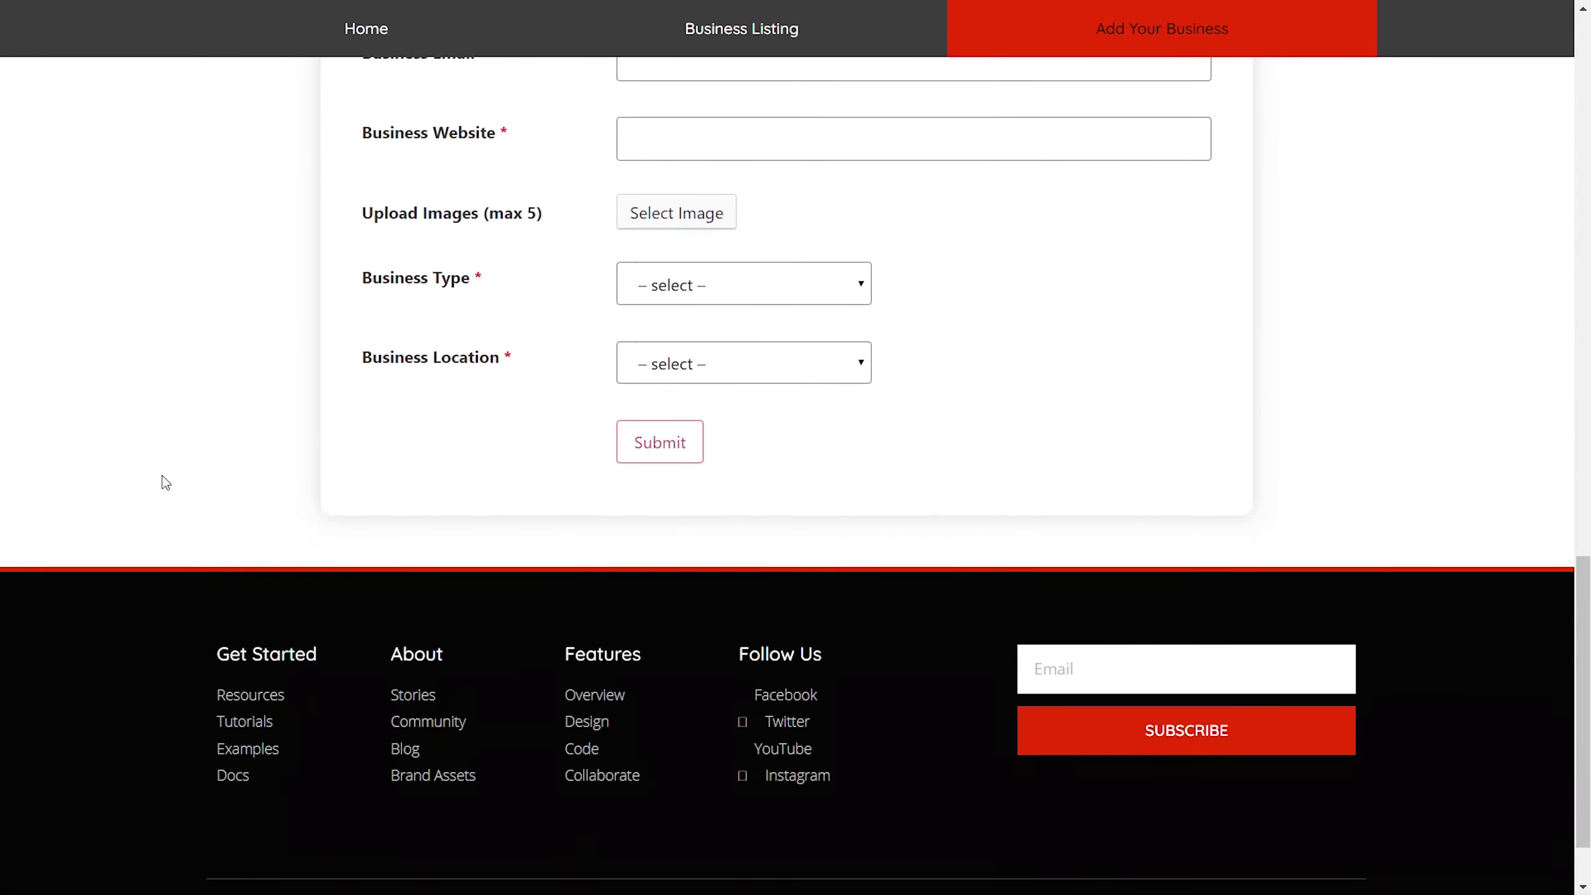
{"action": "scroll", "coordinate": [161, 479], "scroll_direction": "up", "scroll_amount": 6}
{"action": "left_click", "coordinate": [772, 605]}
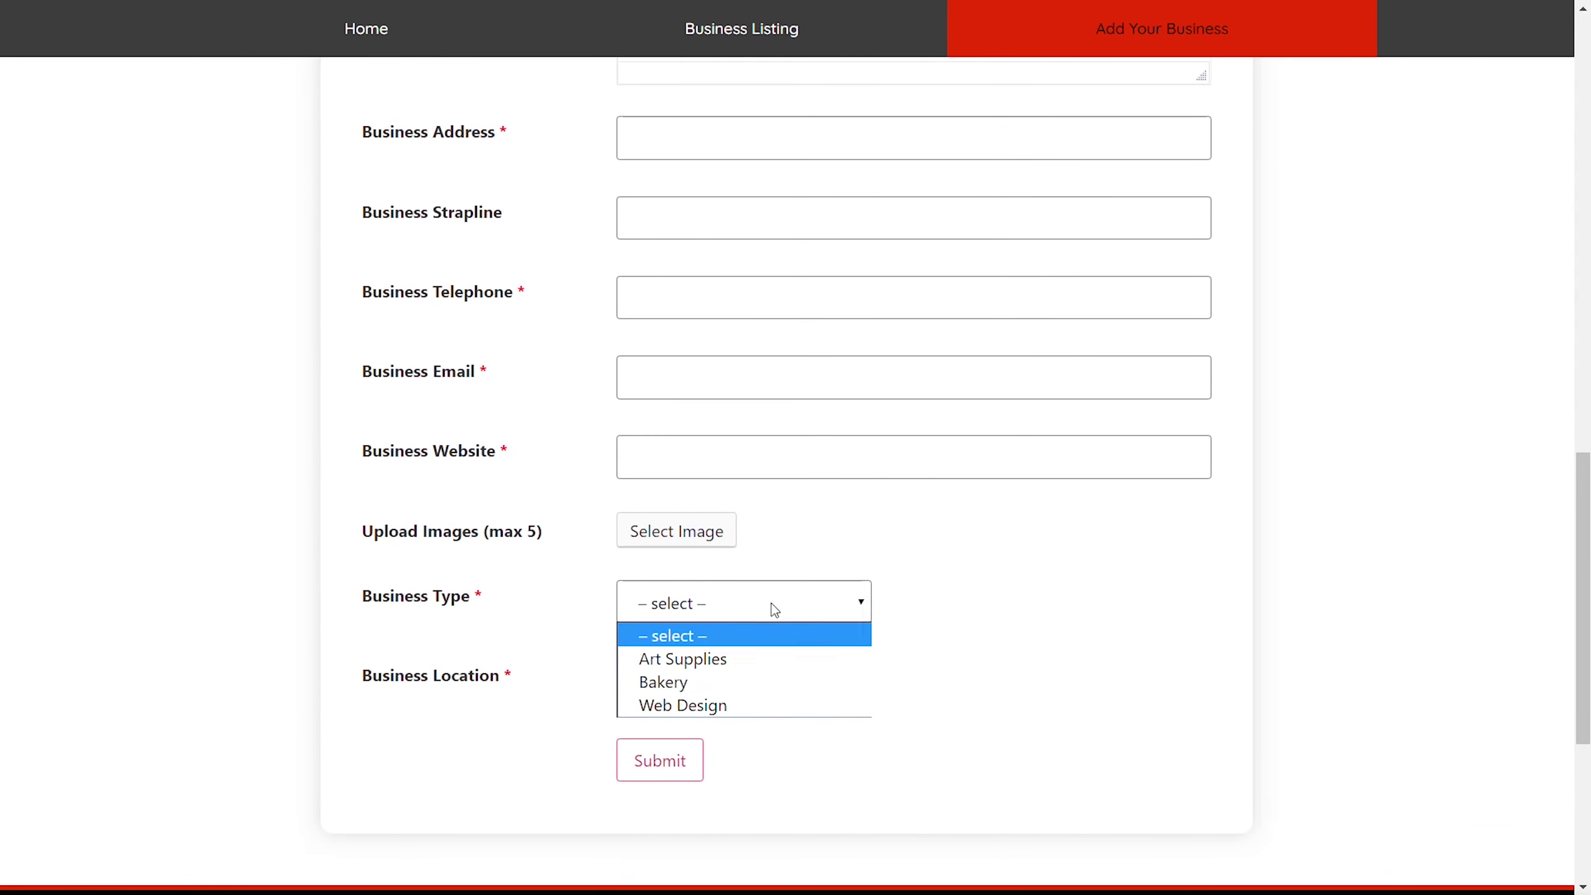
{"action": "left_click", "coordinate": [901, 678]}
{"action": "left_click", "coordinate": [831, 678]}
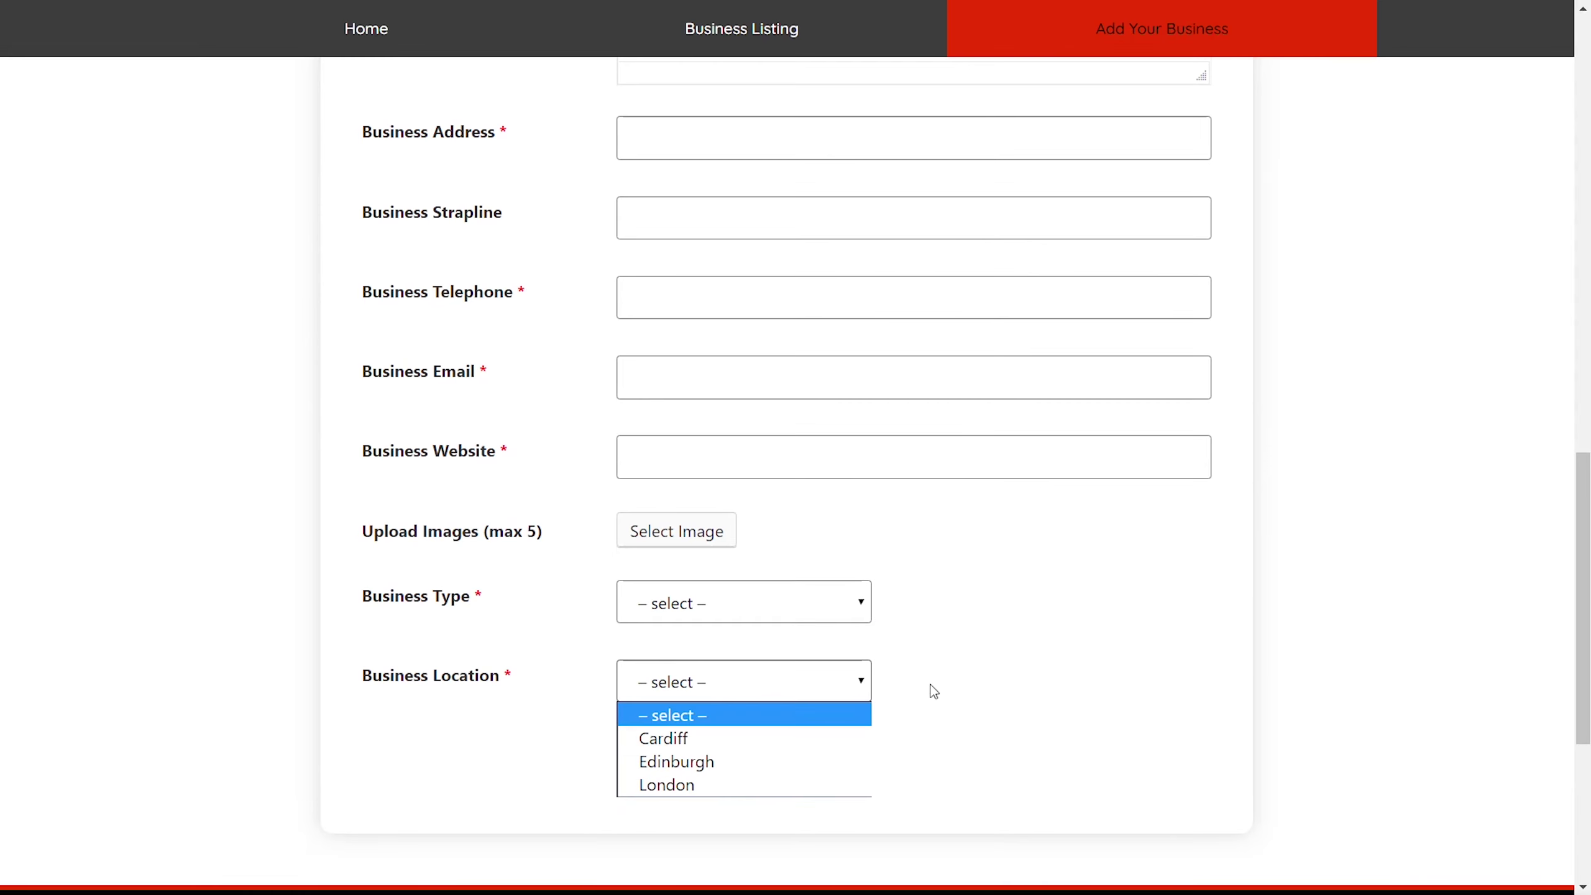
{"action": "left_click", "coordinate": [1017, 723]}
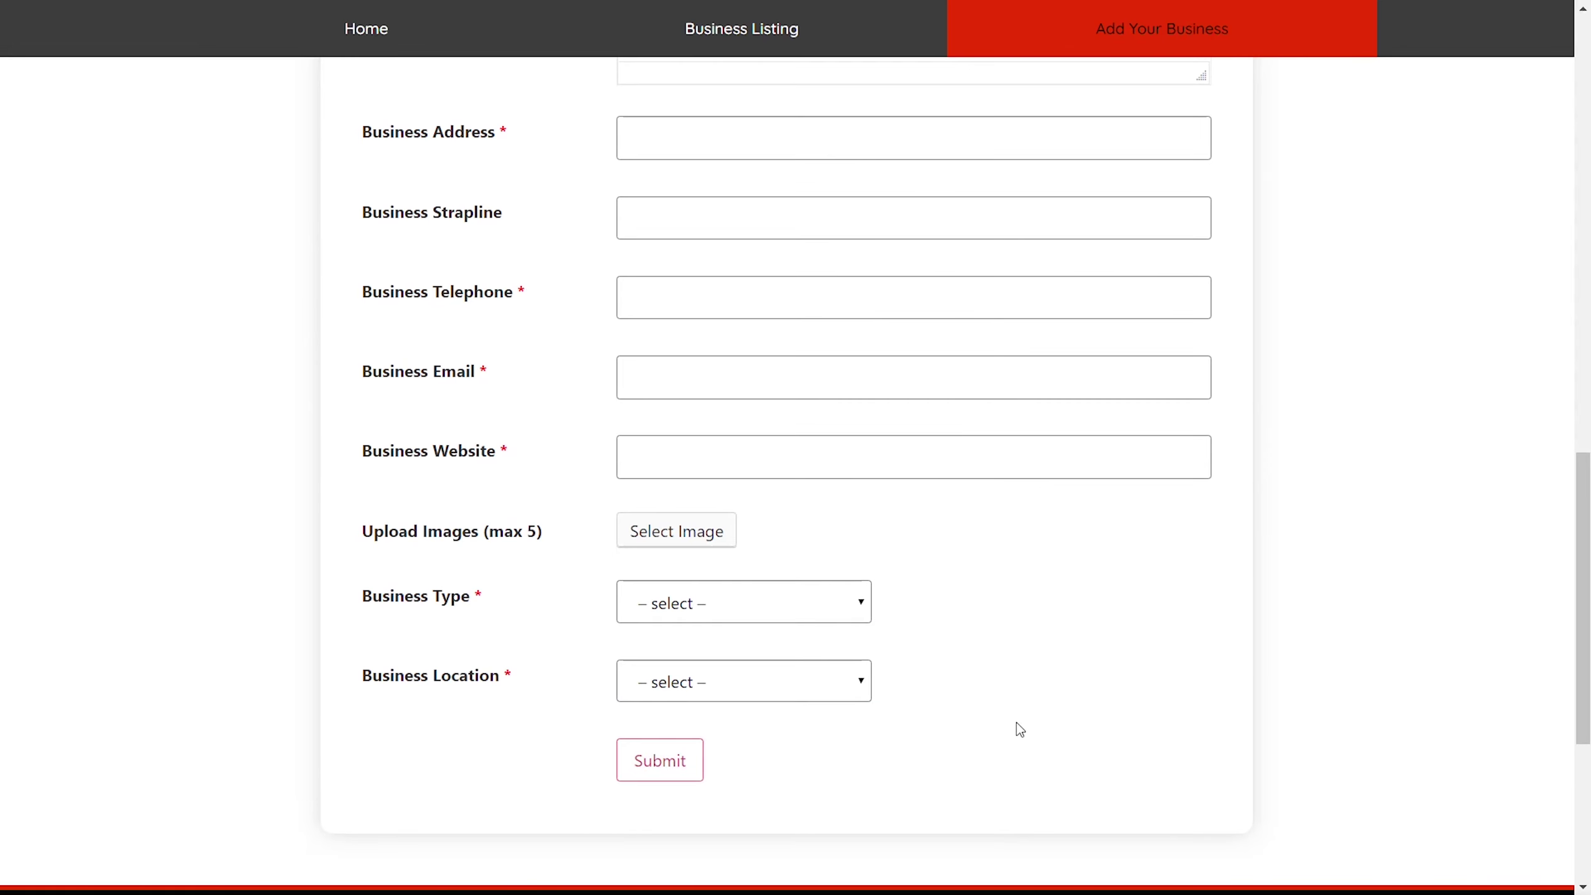
{"action": "scroll", "coordinate": [1017, 723], "scroll_direction": "up", "scroll_amount": 10}
{"action": "scroll", "coordinate": [360, 685], "scroll_direction": "up", "scroll_amount": 5}
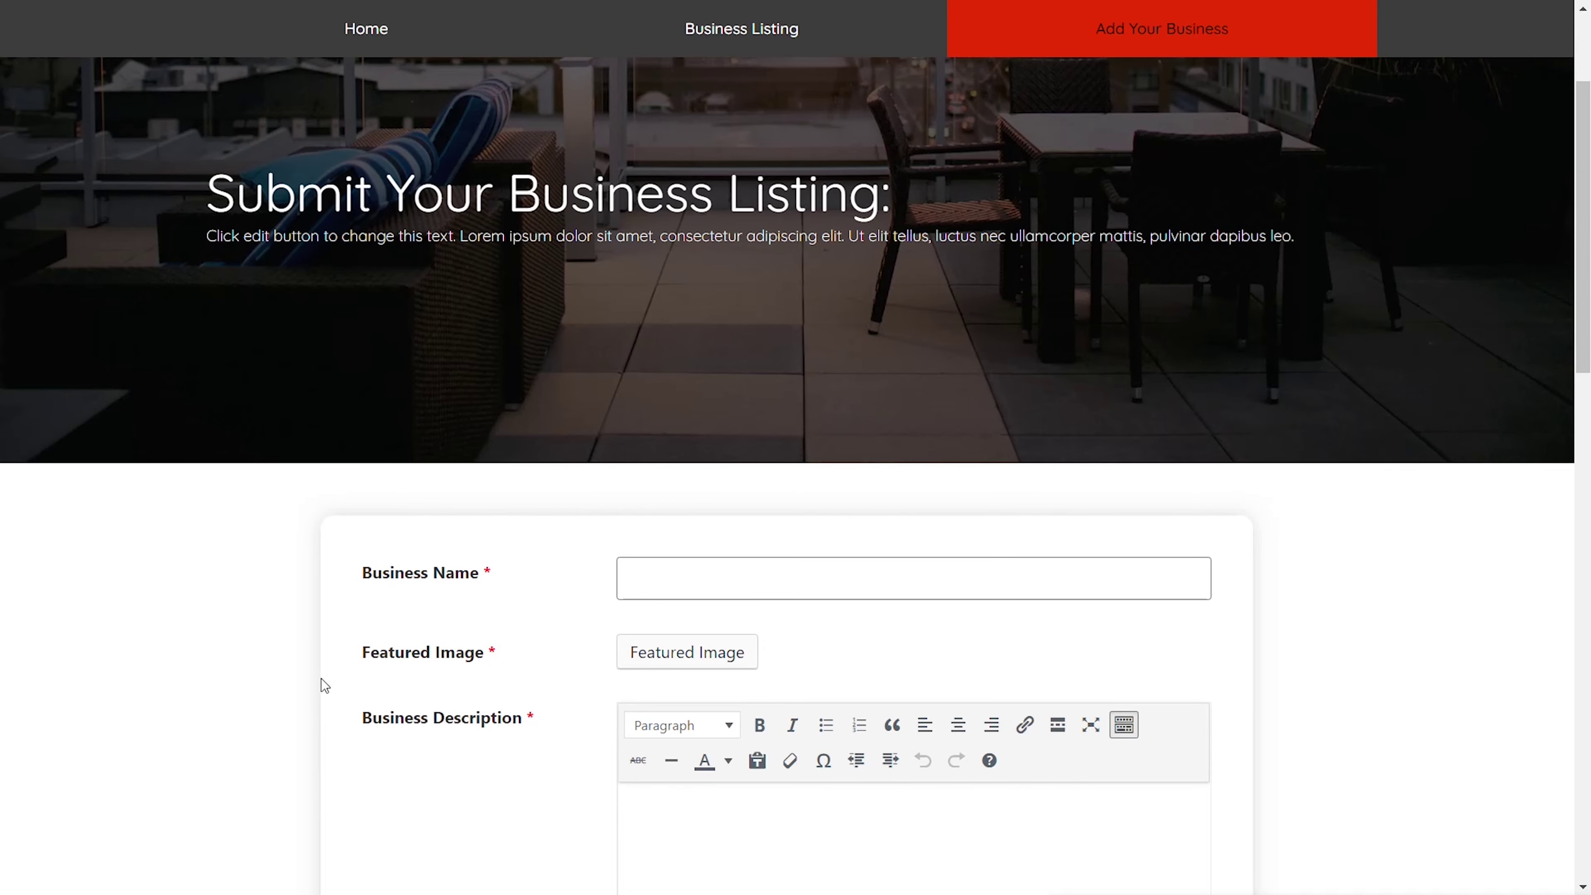
{"action": "scroll", "coordinate": [700, 324], "scroll_direction": "up", "scroll_amount": 3}
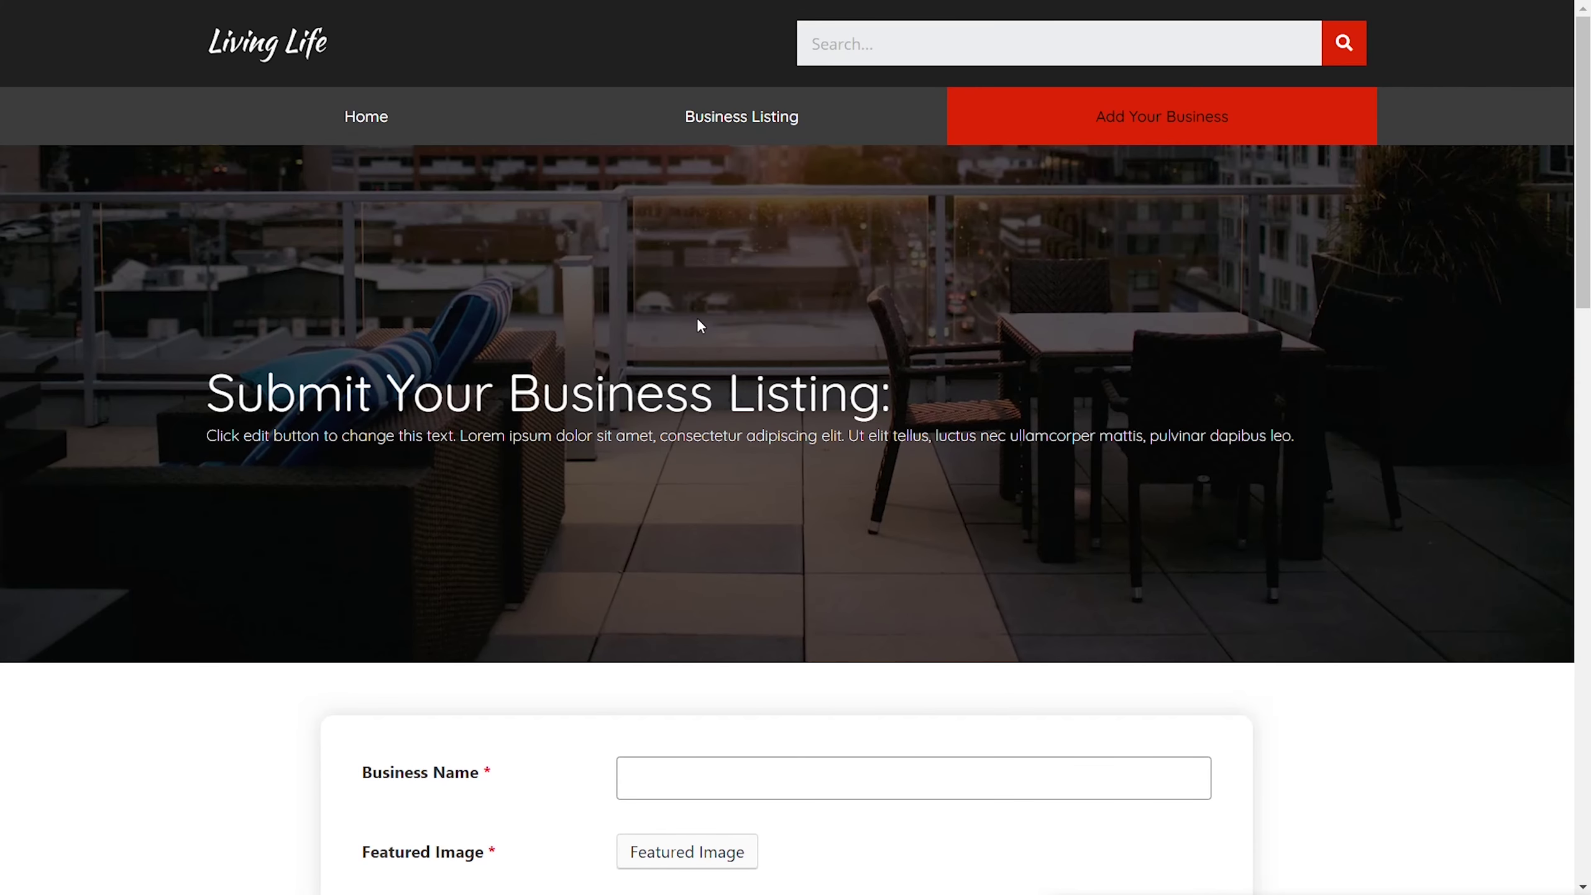
Step: Enter "My Business" as the business name and upload 6.jpg as the featured image
{"action": "scroll", "coordinate": [710, 278], "scroll_direction": "down", "scroll_amount": 6}
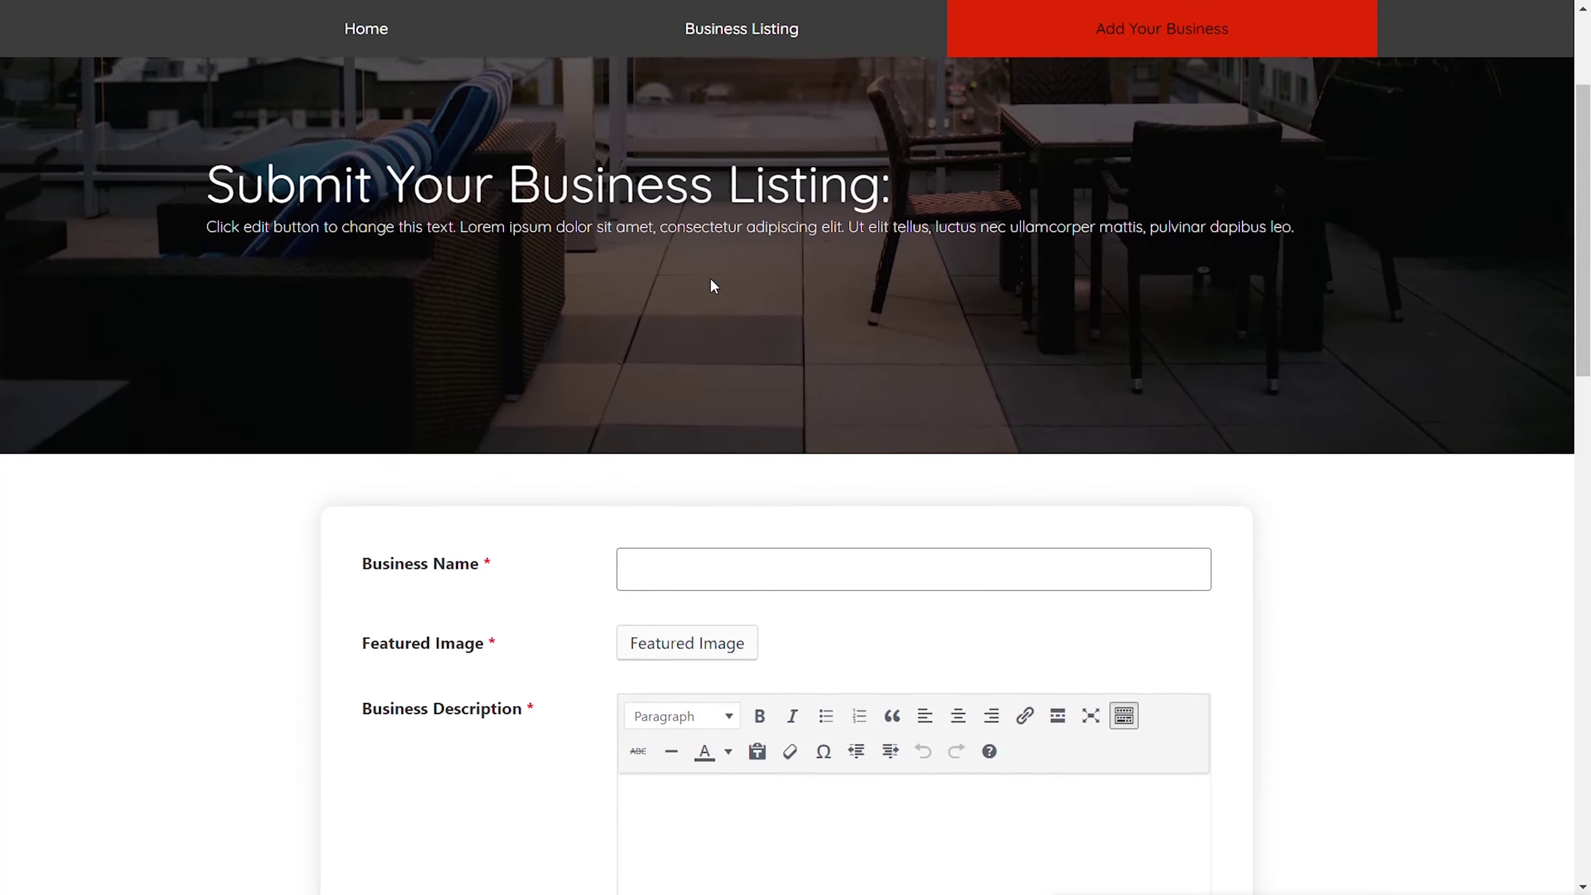
{"action": "type", "text": "My Business"}
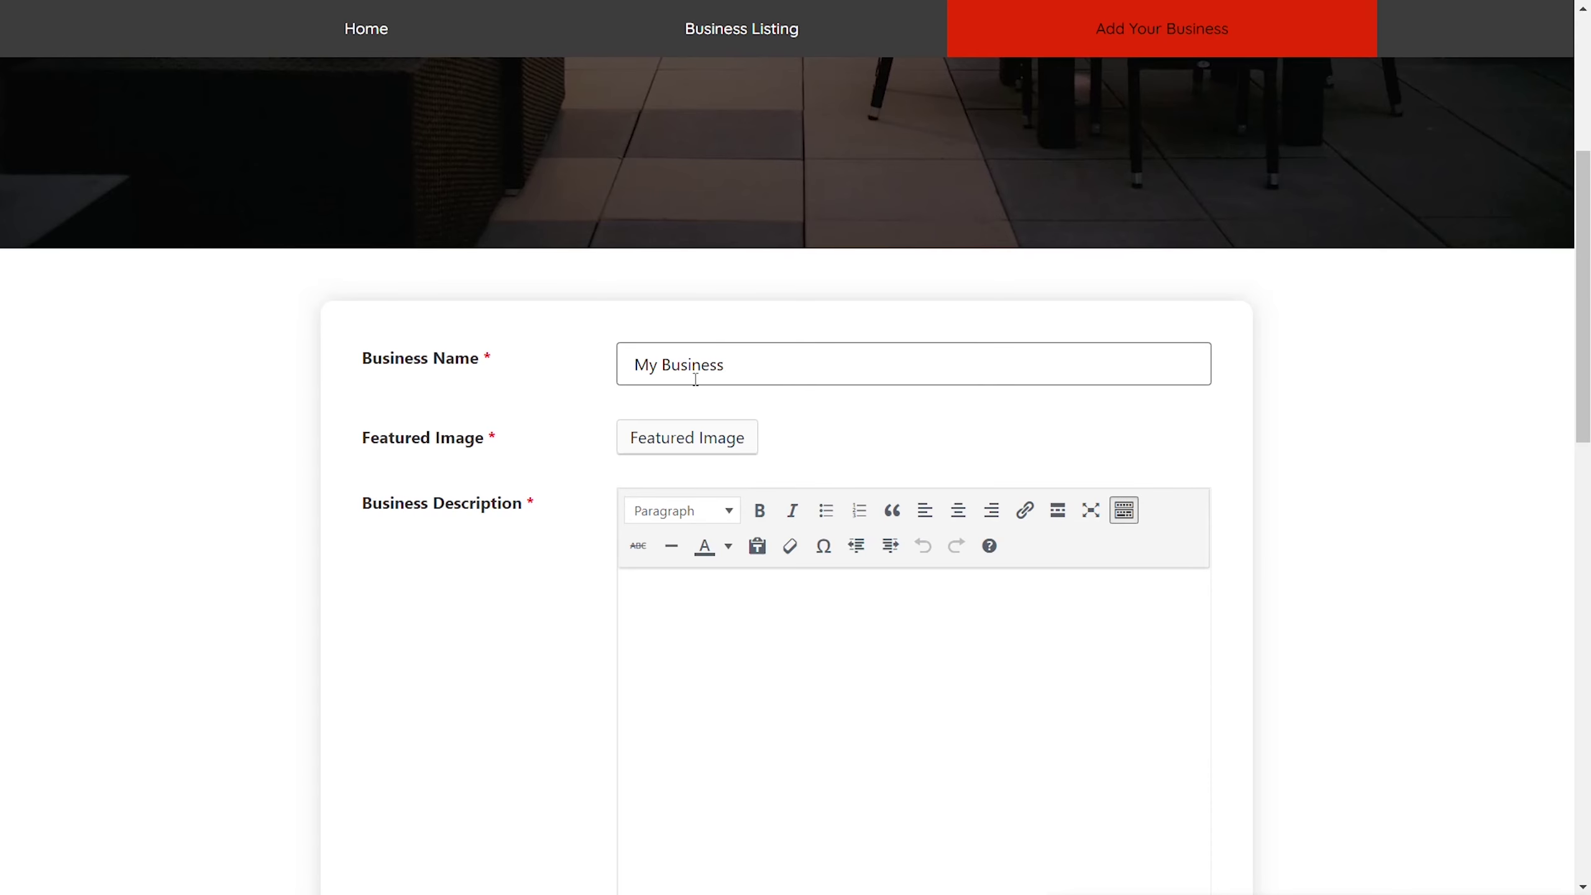
{"action": "left_click", "coordinate": [690, 439]}
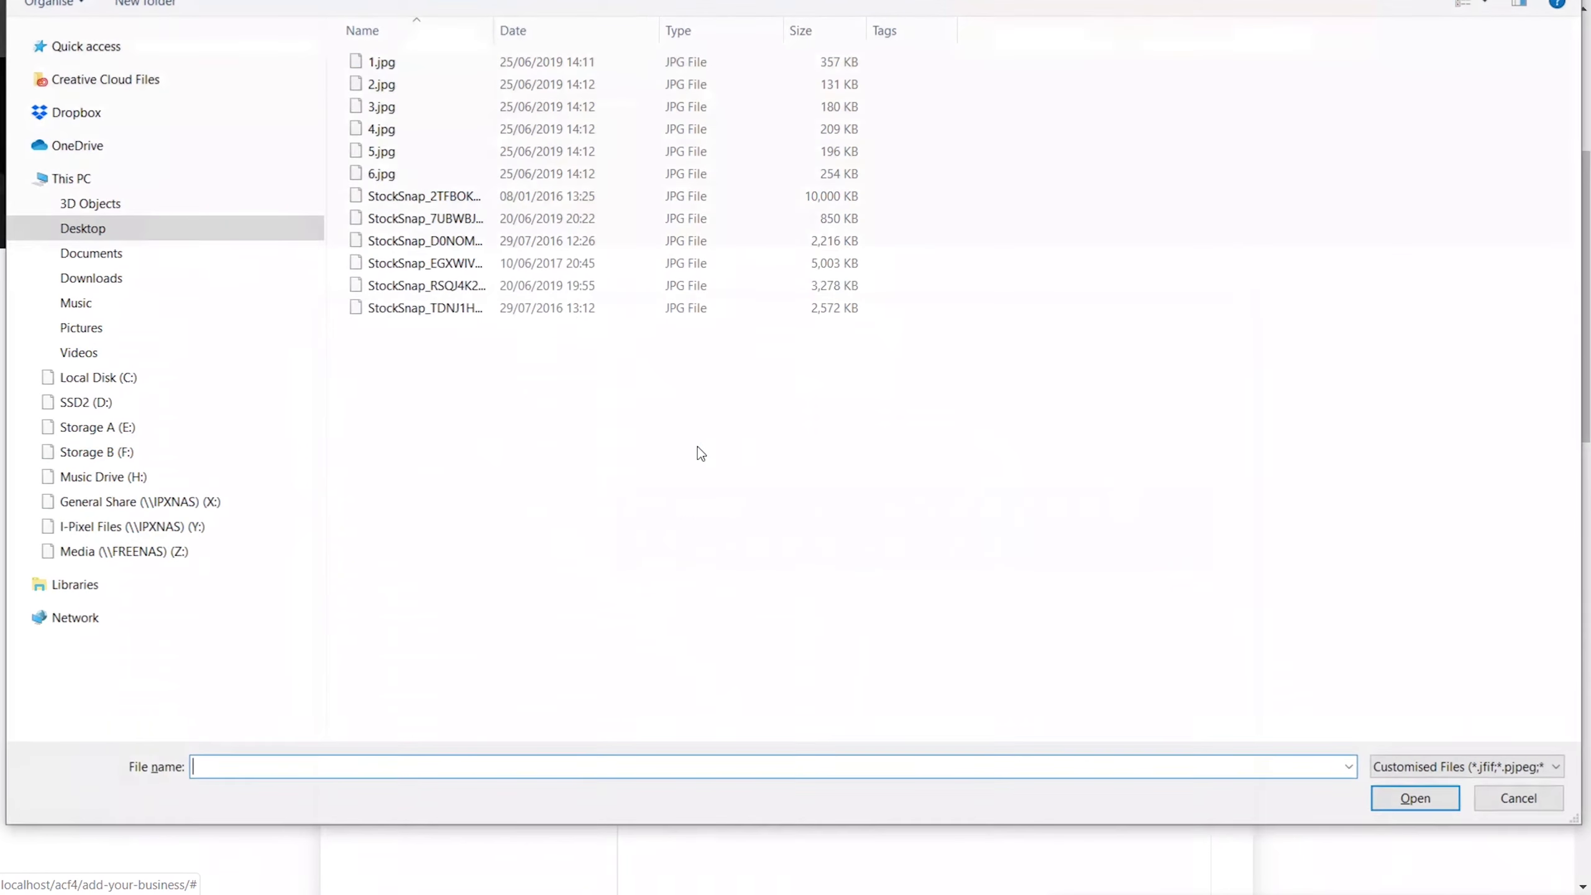
{"action": "left_click", "coordinate": [382, 173]}
{"action": "left_click", "coordinate": [1416, 798]}
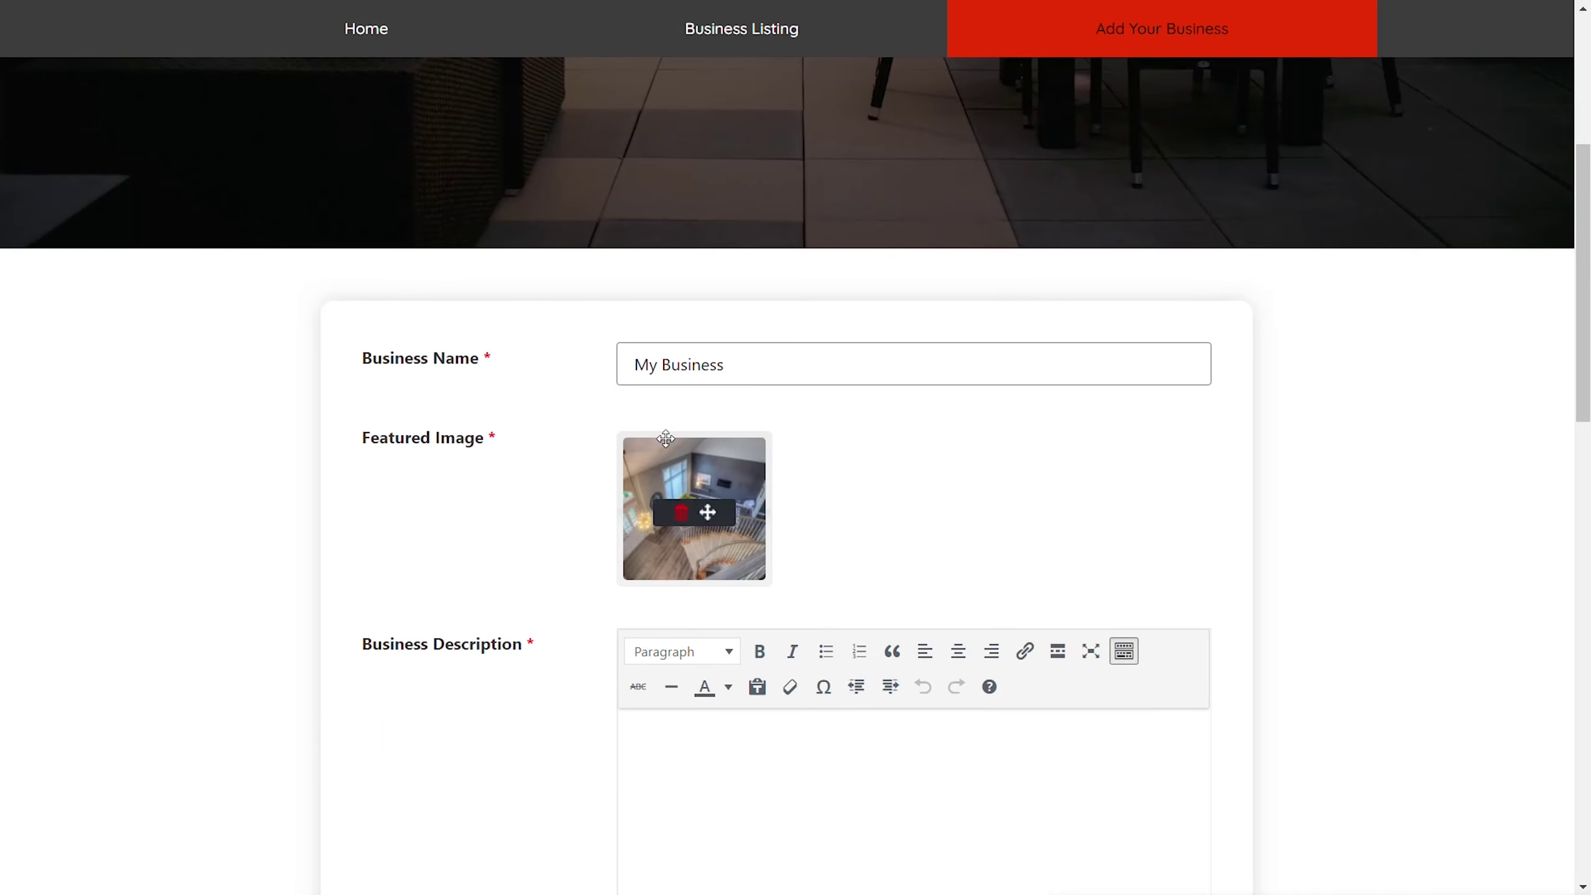
Step: Paste the copied lorem ipsum text into the Business Description
{"action": "scroll", "coordinate": [717, 456], "scroll_direction": "down", "scroll_amount": 5}
{"action": "left_click", "coordinate": [720, 448]}
{"action": "key", "text": "ctrl+v"}
Step: Set the Business Address to London and the Business Strapline to "The one an only!"
{"action": "scroll", "coordinate": [575, 522], "scroll_direction": "down", "scroll_amount": 4}
{"action": "left_click", "coordinate": [641, 486]}
{"action": "type", "text": "London"}
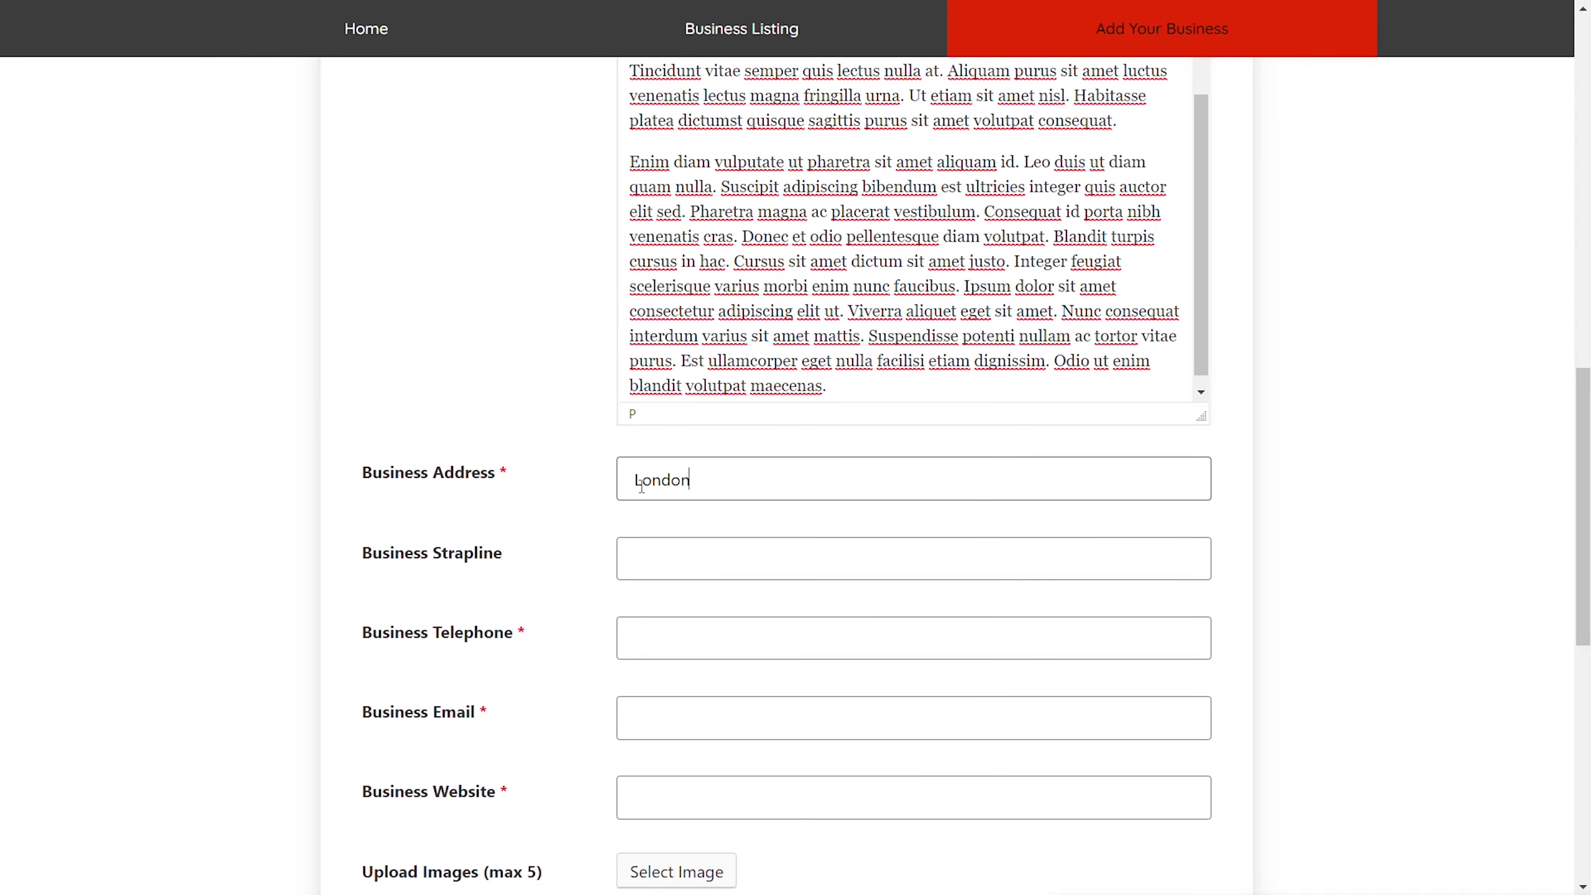
{"action": "left_click", "coordinate": [639, 560]}
{"action": "type", "text": "THeone an "}
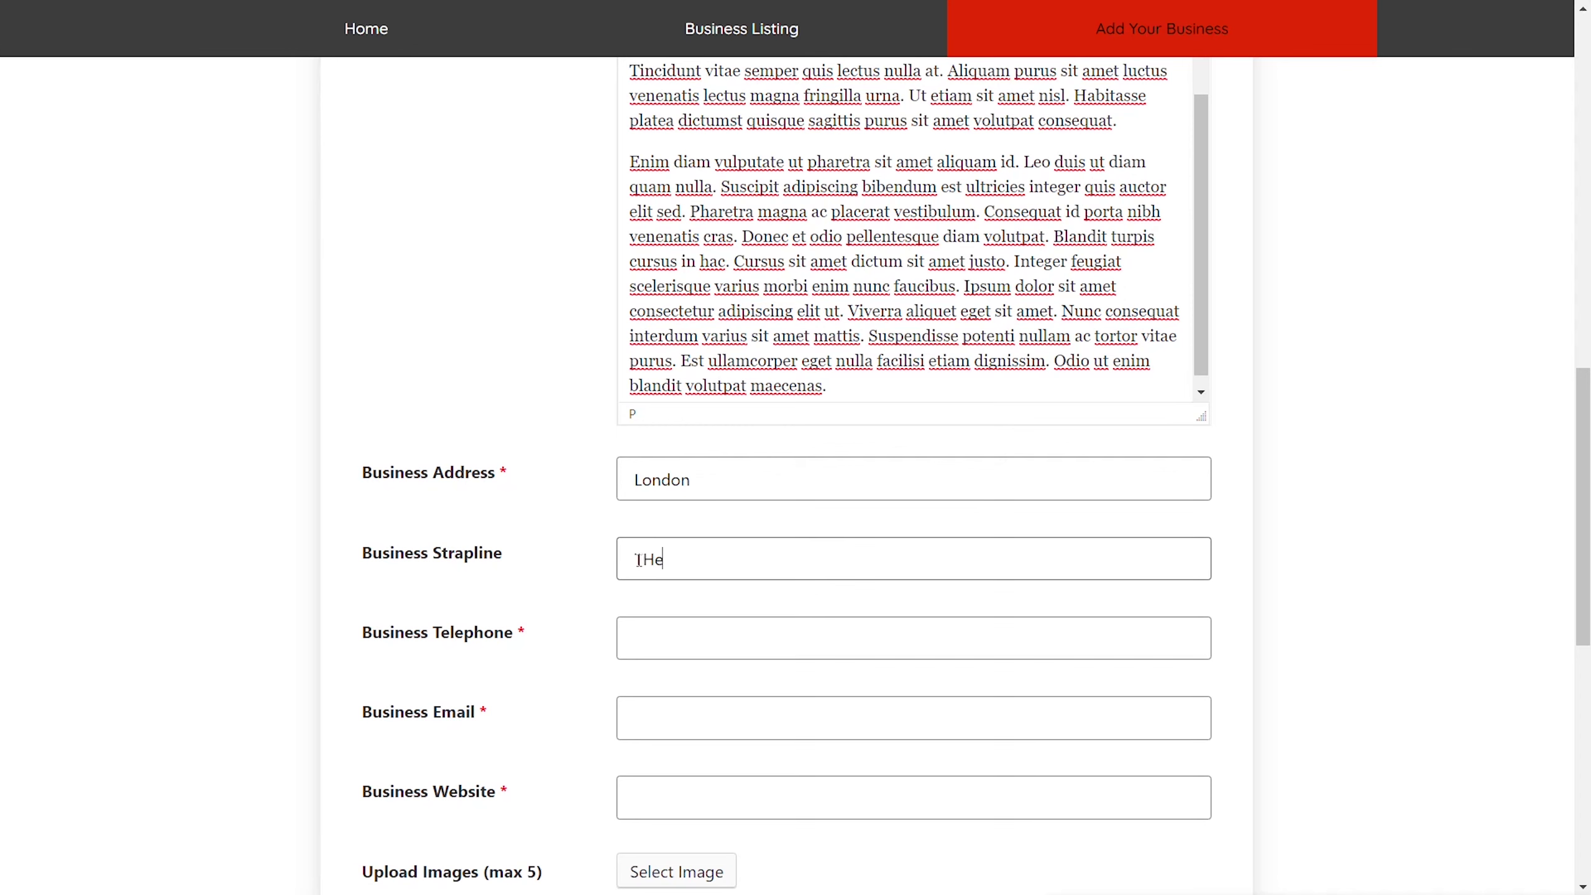
{"action": "type", "text": "only"}
{"action": "left_click", "coordinate": [693, 628]}
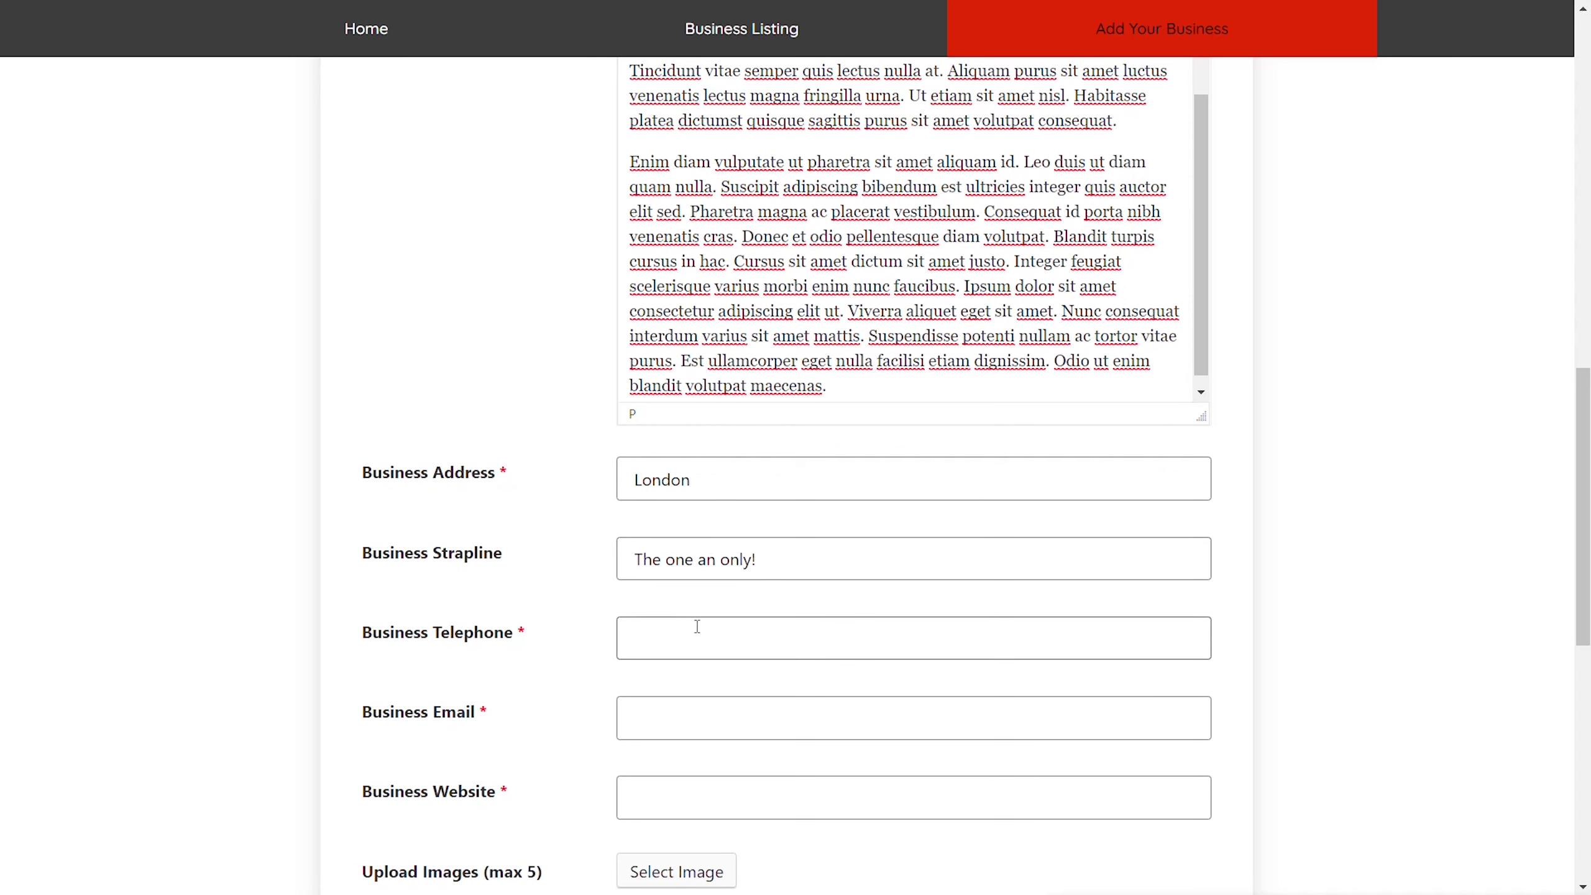
{"action": "type", "text": "12312312321"}
{"action": "left_click", "coordinate": [696, 701]}
{"action": "type", "text": "no@email,com"}
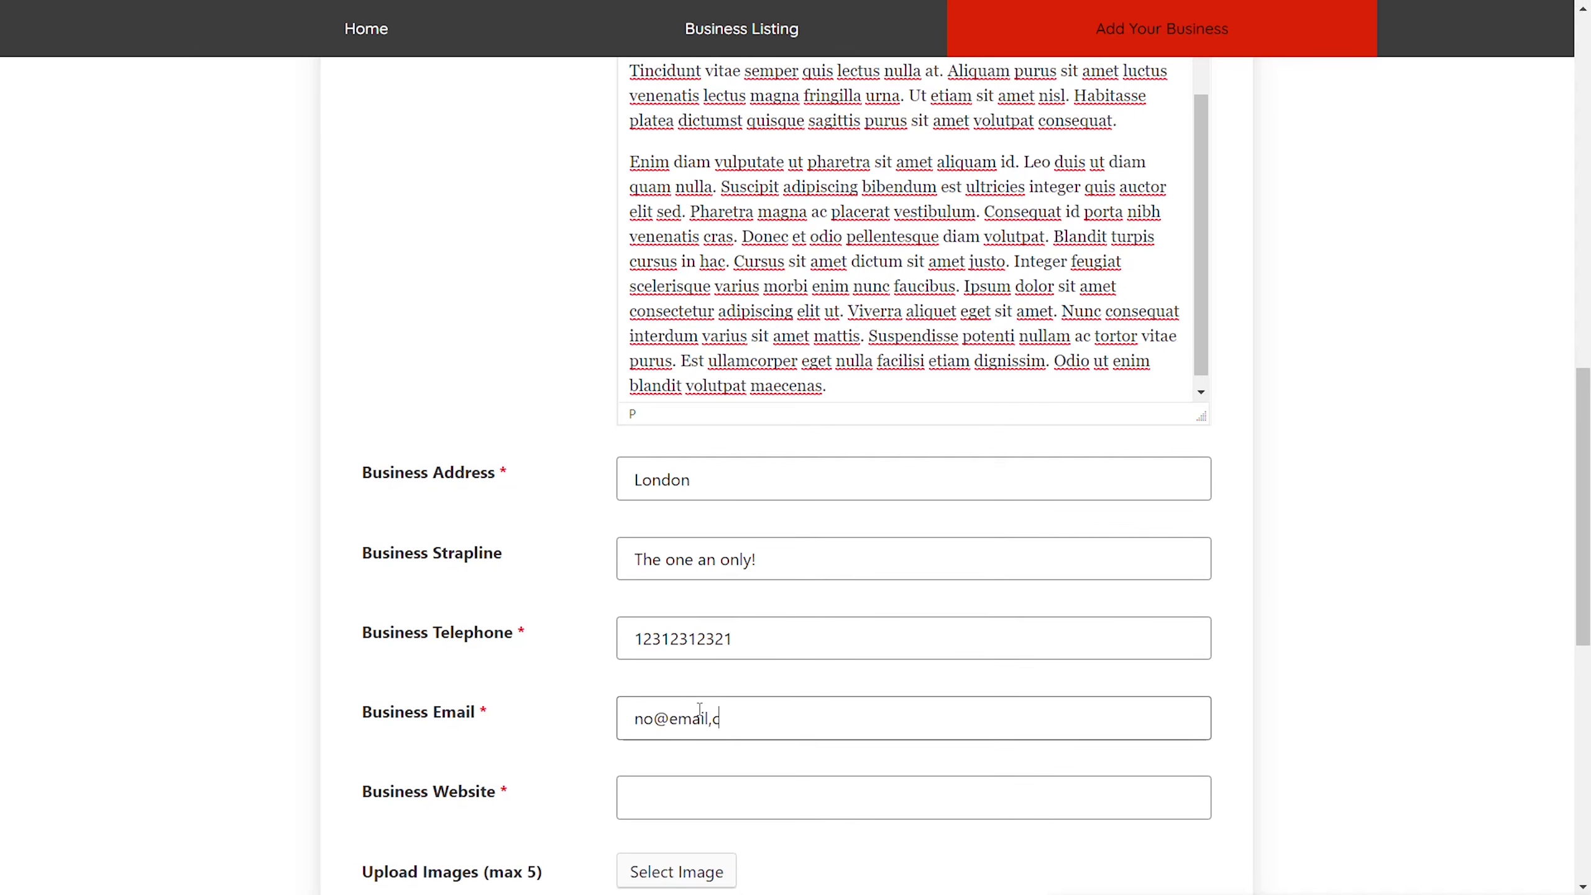
{"action": "scroll", "coordinate": [690, 695], "scroll_direction": "down", "scroll_amount": 5}
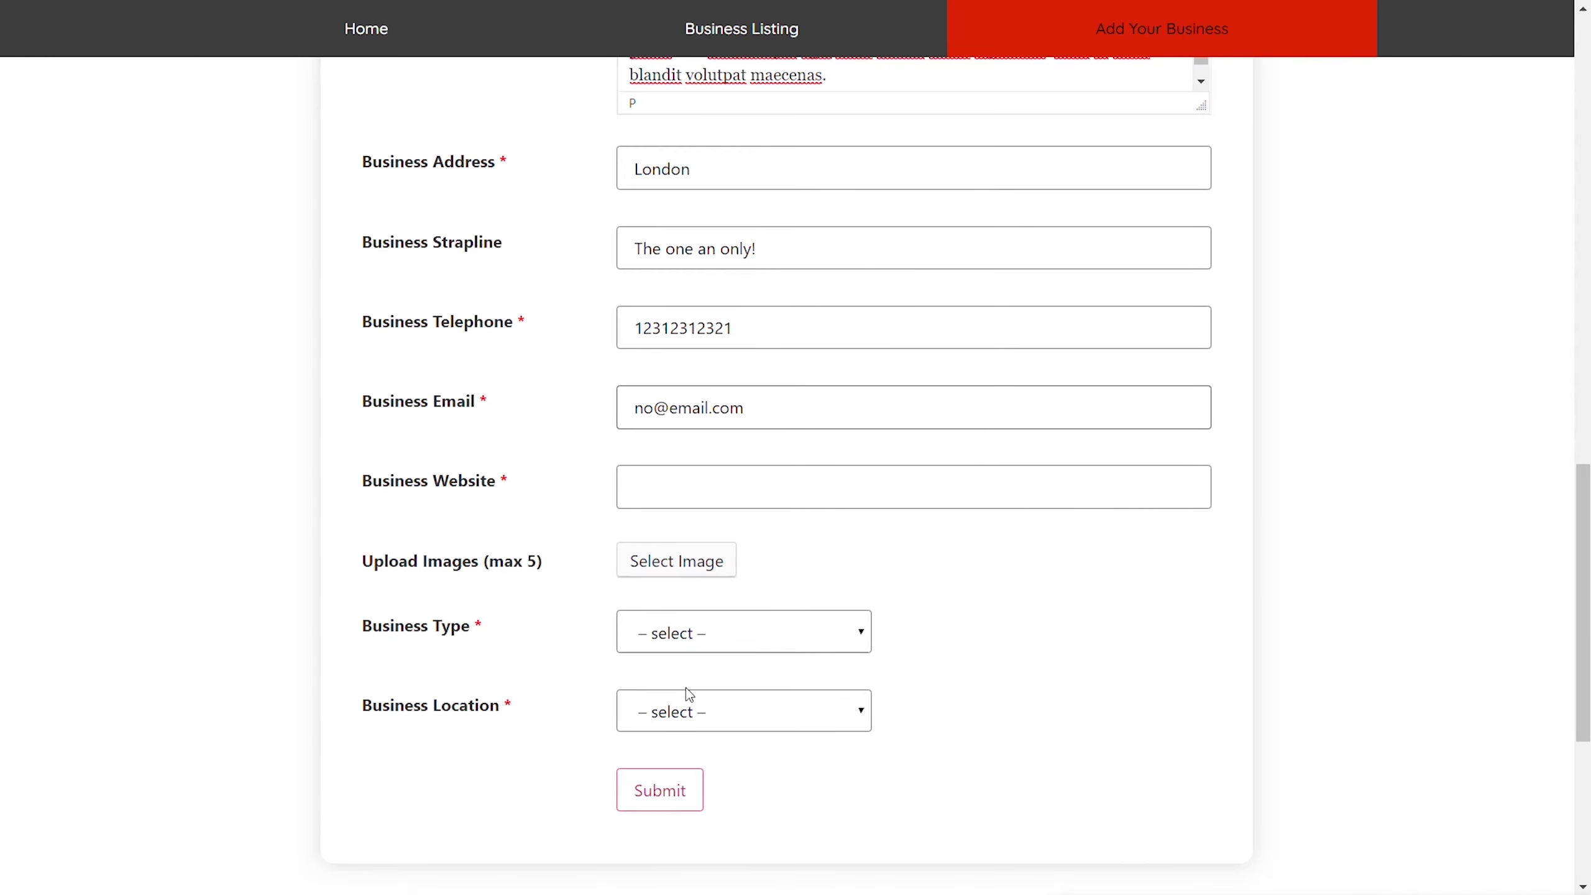
{"action": "type", "text": "https://wp"}
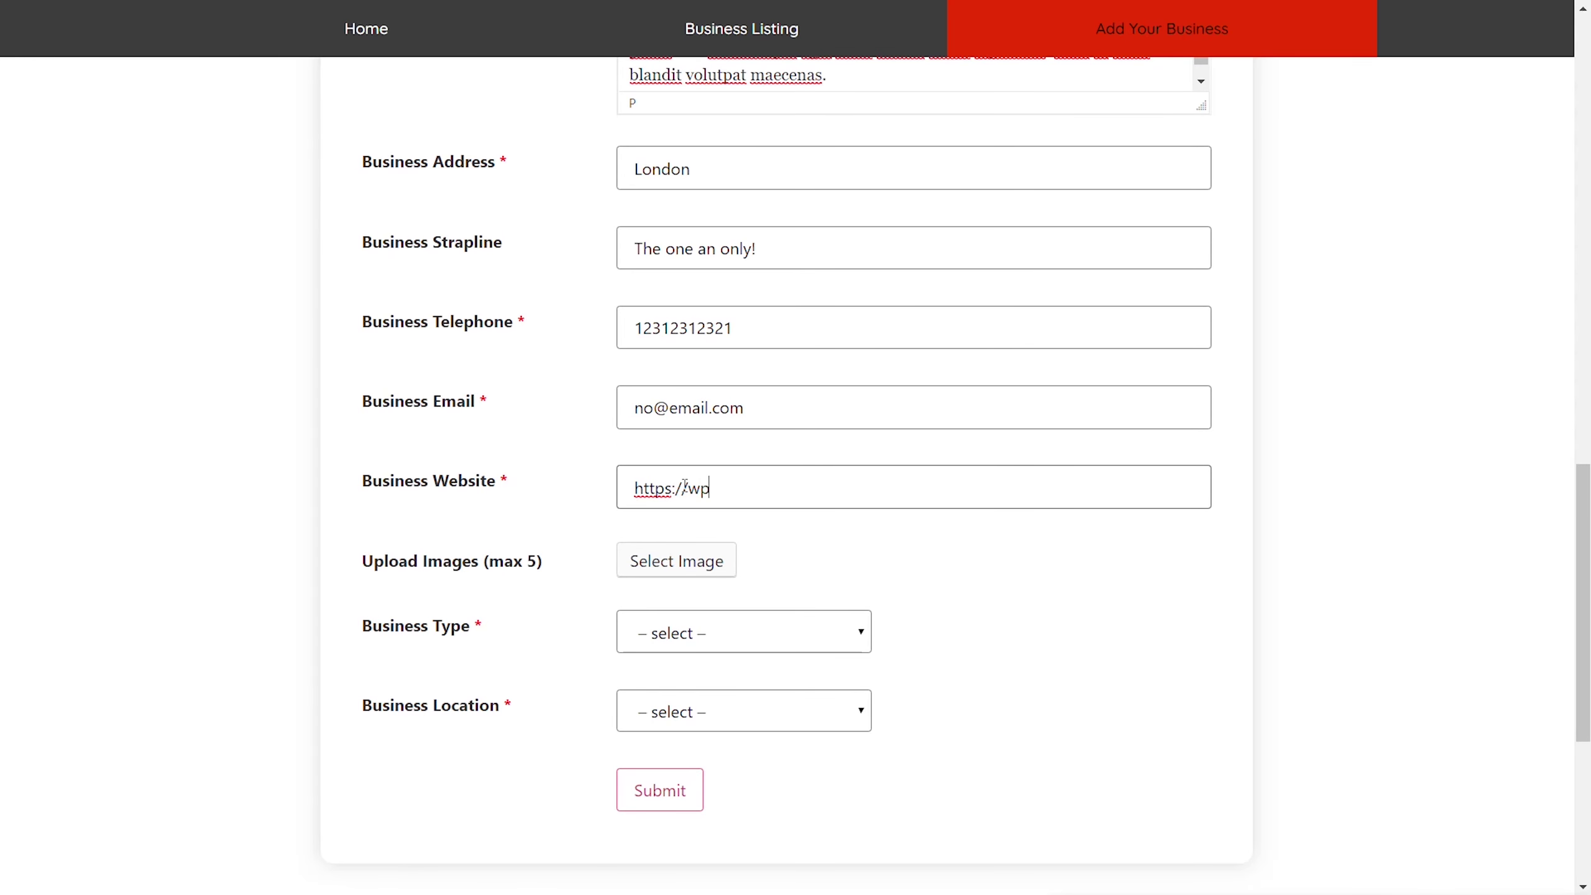
{"action": "type", "text": "tuts.co.uk"}
Step: Upload 2.jpg, 3.jpg and 4.jpg together as the business's additional images
{"action": "left_click", "coordinate": [677, 561]}
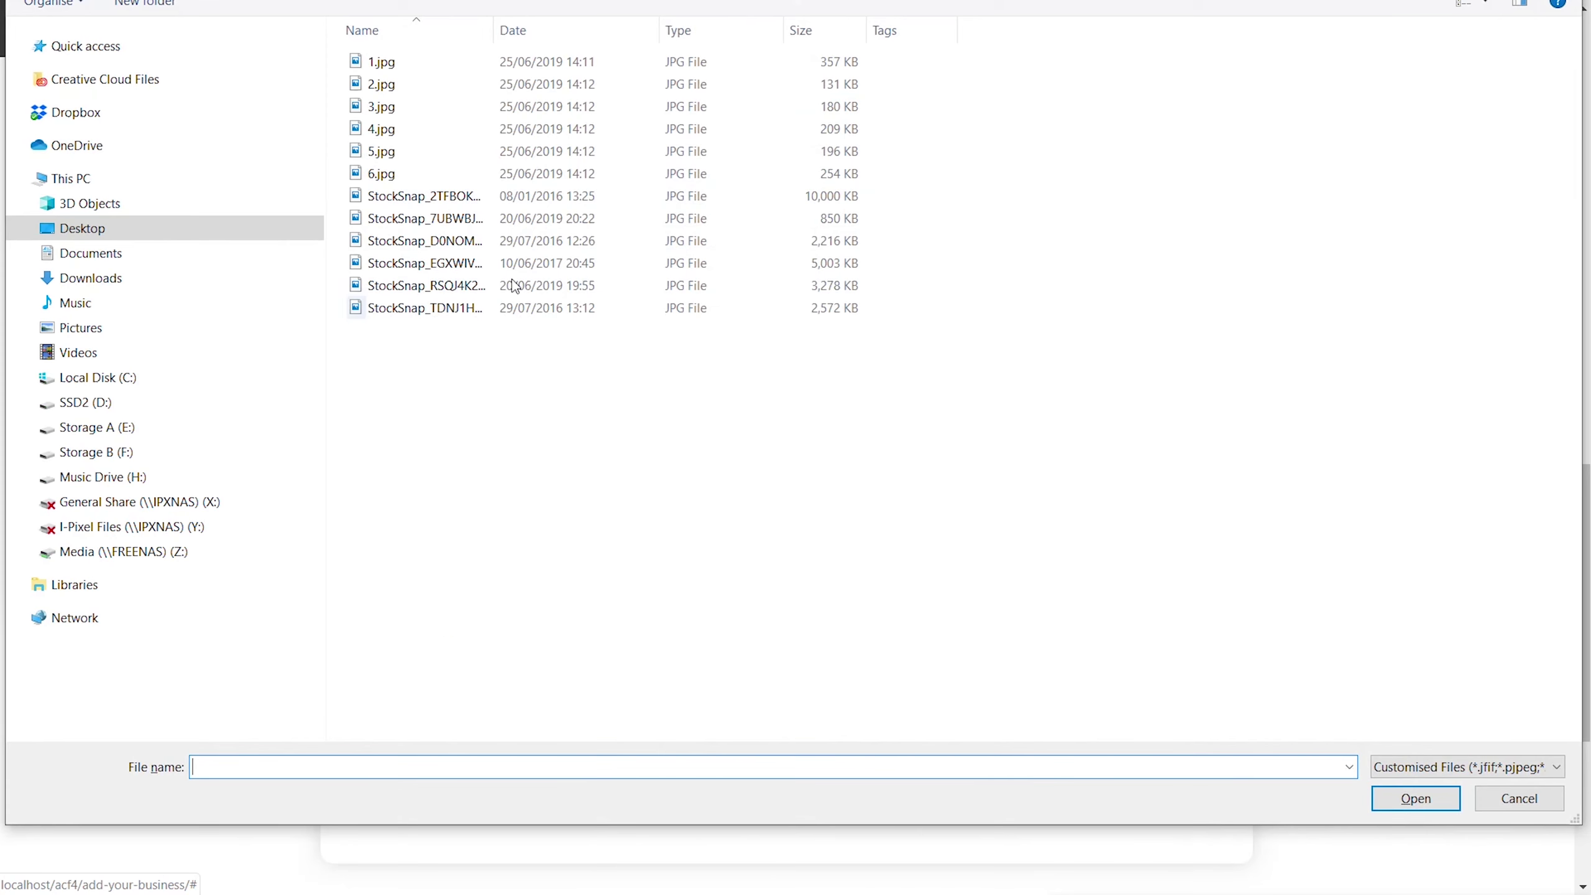
{"action": "left_click", "coordinate": [400, 136]}
{"action": "left_click", "coordinate": [397, 88], "text": "ctrl"}
{"action": "left_click", "coordinate": [380, 109], "text": "ctrl"}
{"action": "left_click", "coordinate": [1416, 798]}
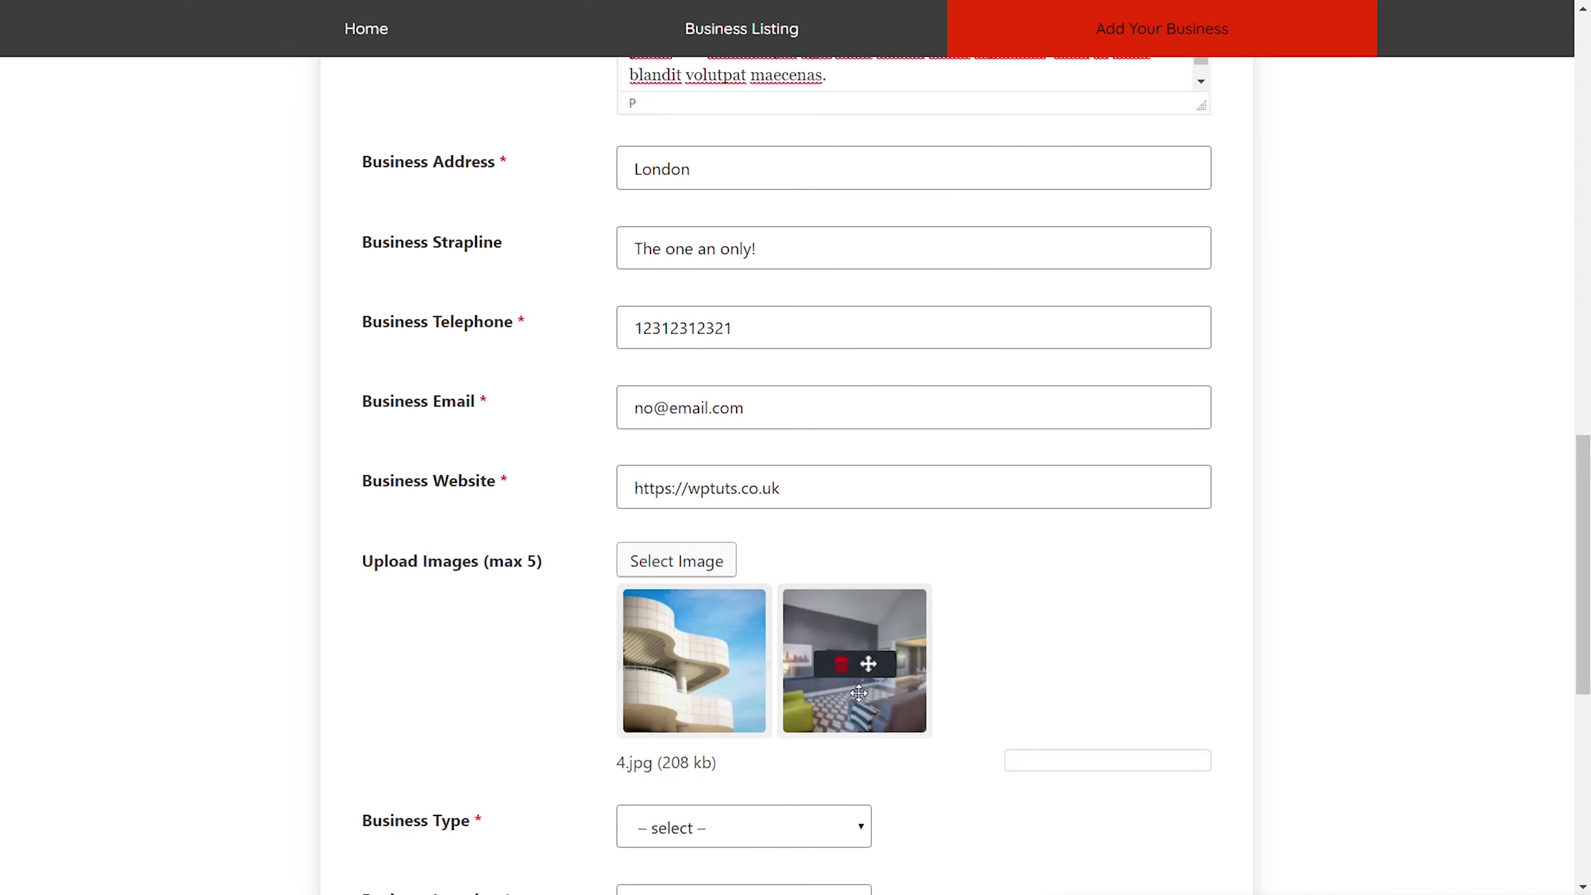
Step: Set the Business Type to Web Design and the Business Location to London, and submit the form
{"action": "scroll", "coordinate": [1251, 696], "scroll_direction": "down", "scroll_amount": 5}
{"action": "left_click", "coordinate": [733, 495]}
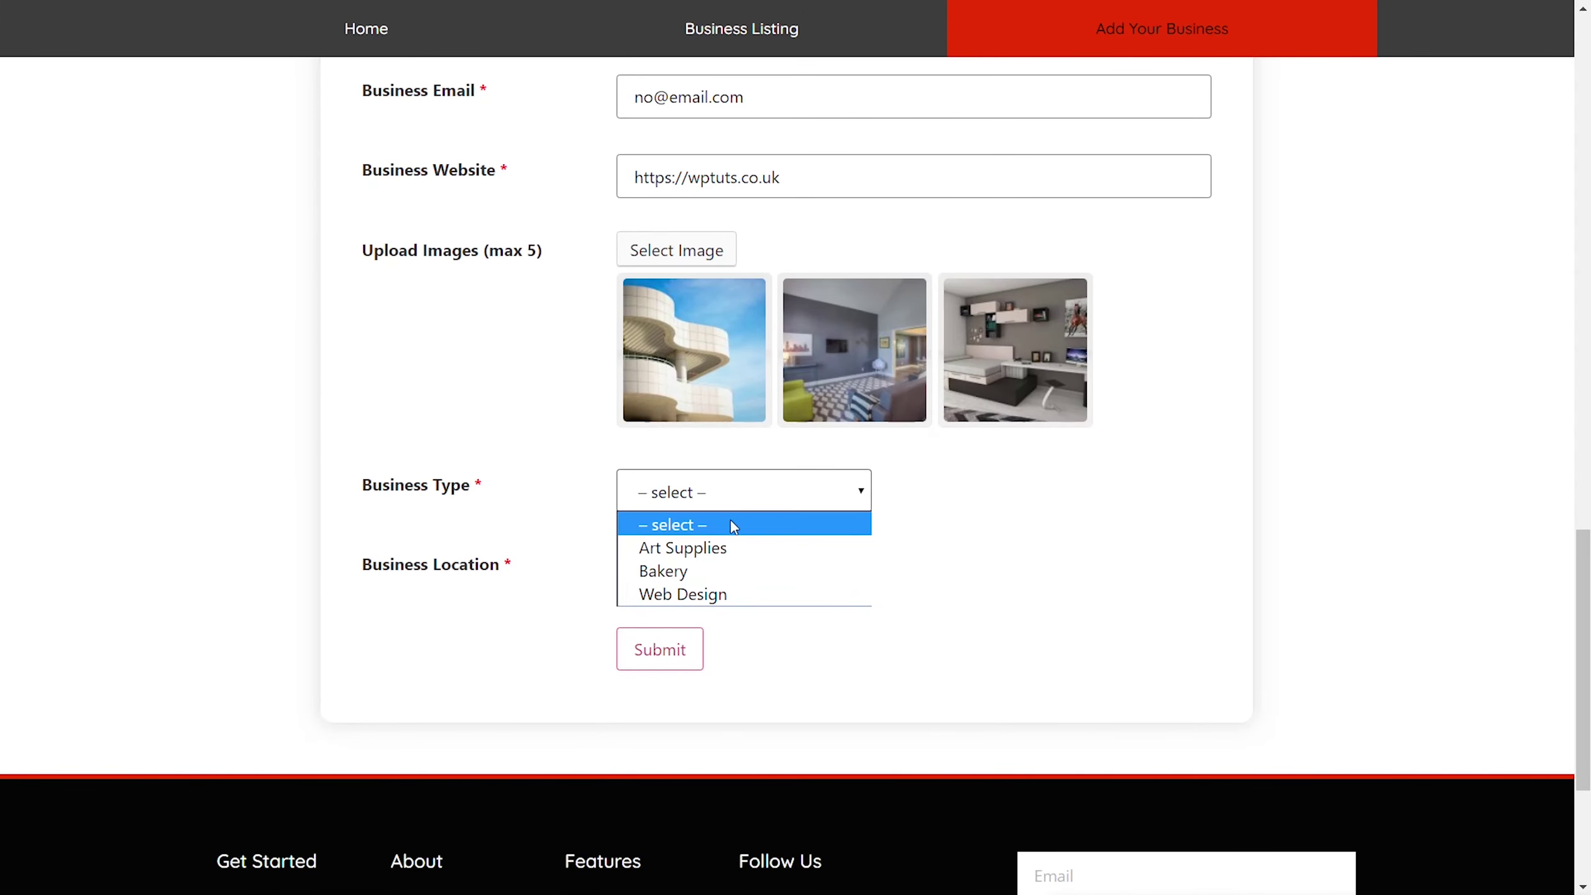
{"action": "left_click", "coordinate": [701, 593]}
{"action": "left_click", "coordinate": [713, 570]}
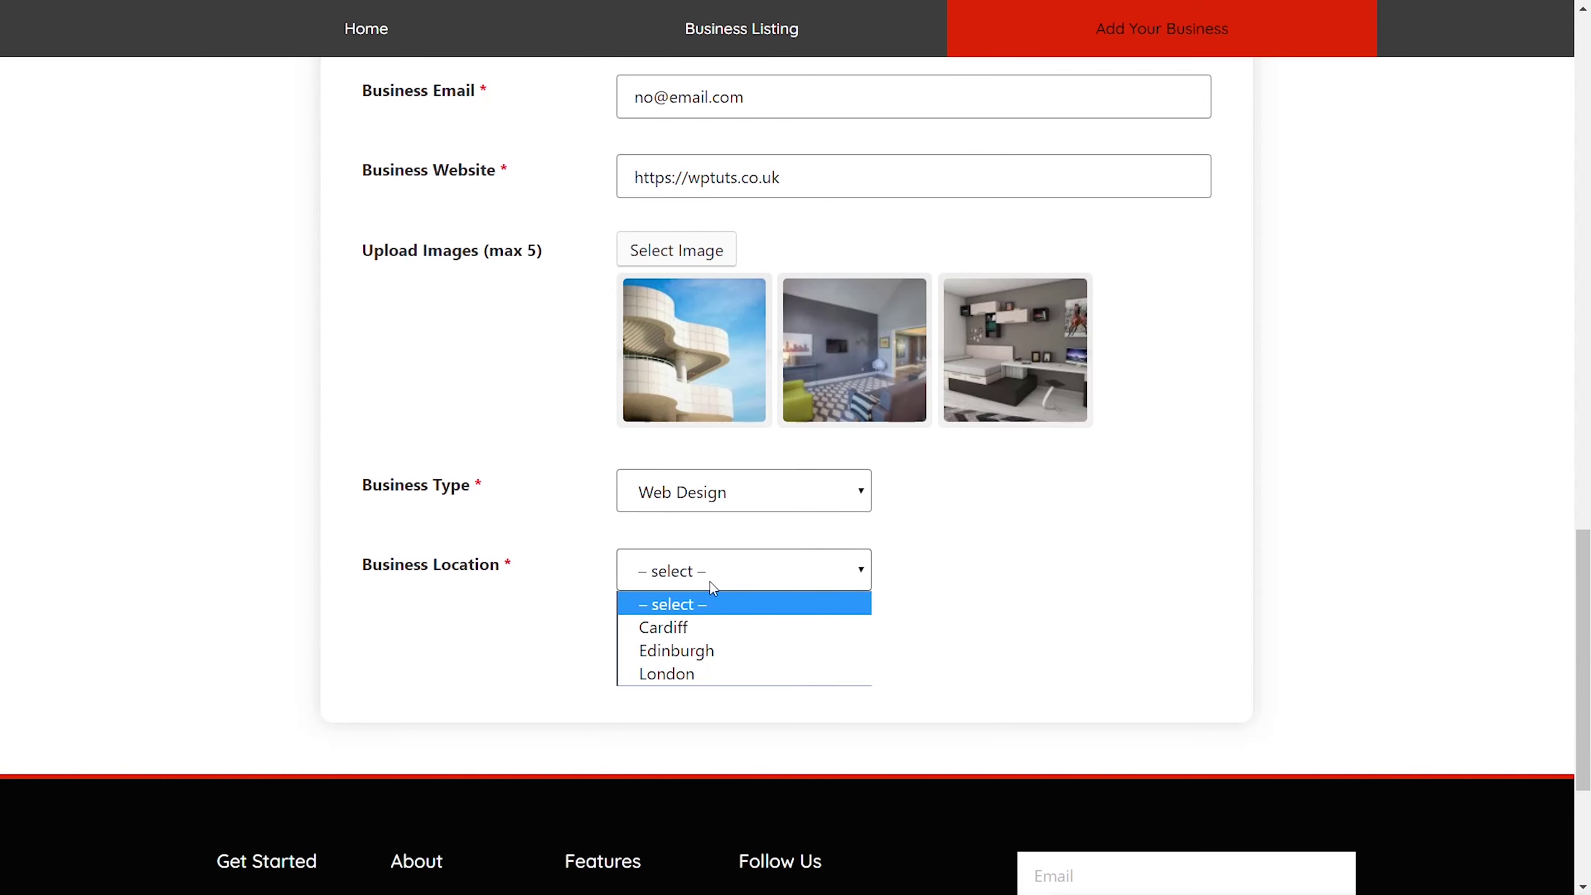
{"action": "left_click", "coordinate": [704, 672]}
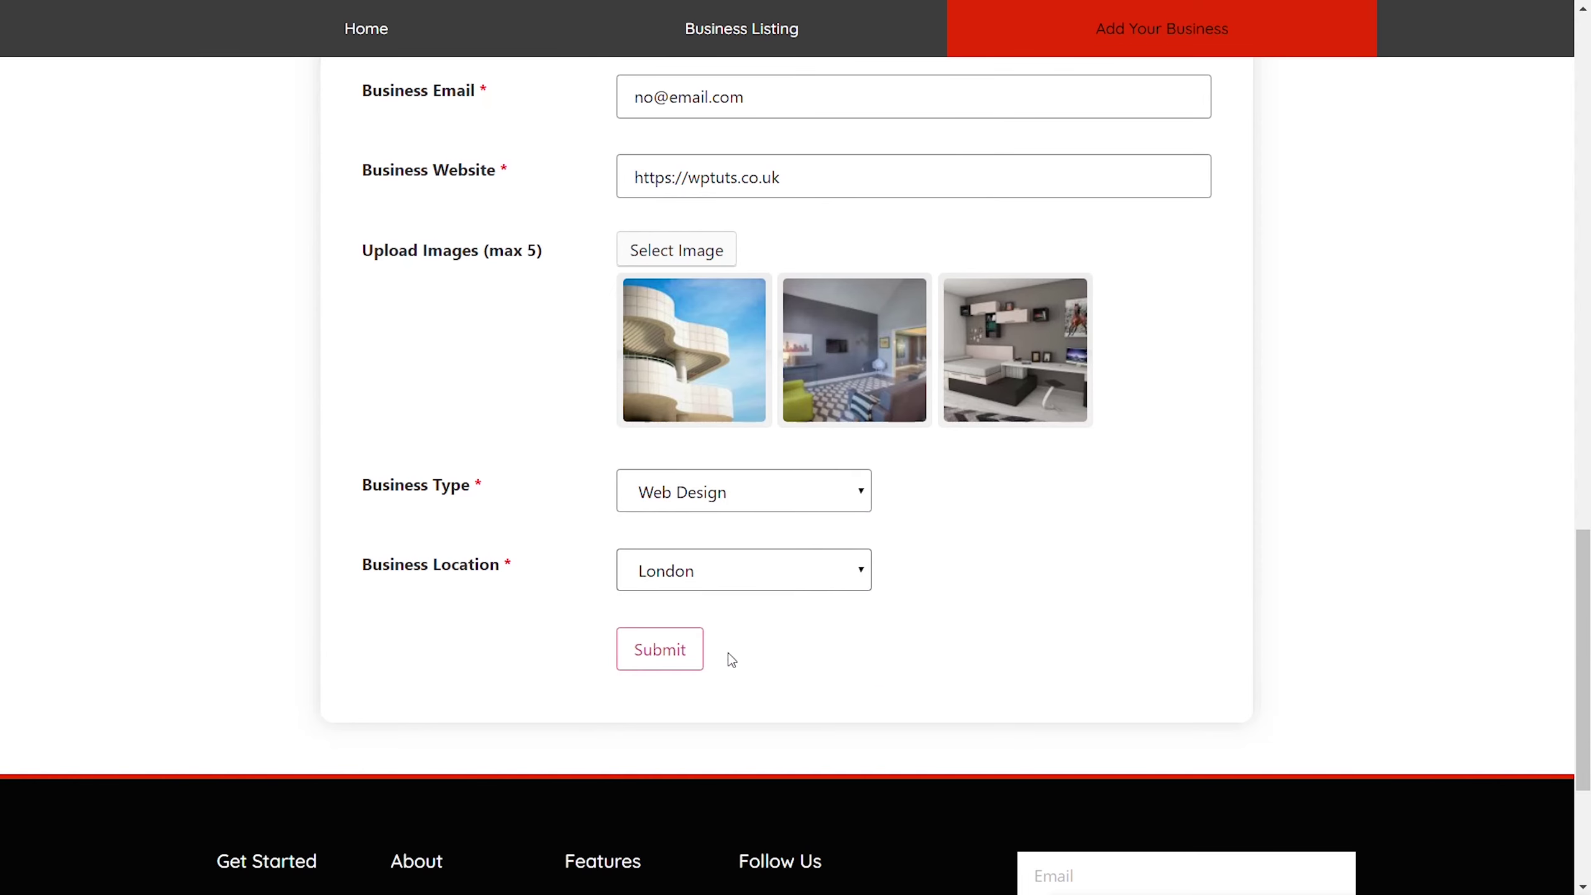
{"action": "left_click", "coordinate": [661, 652]}
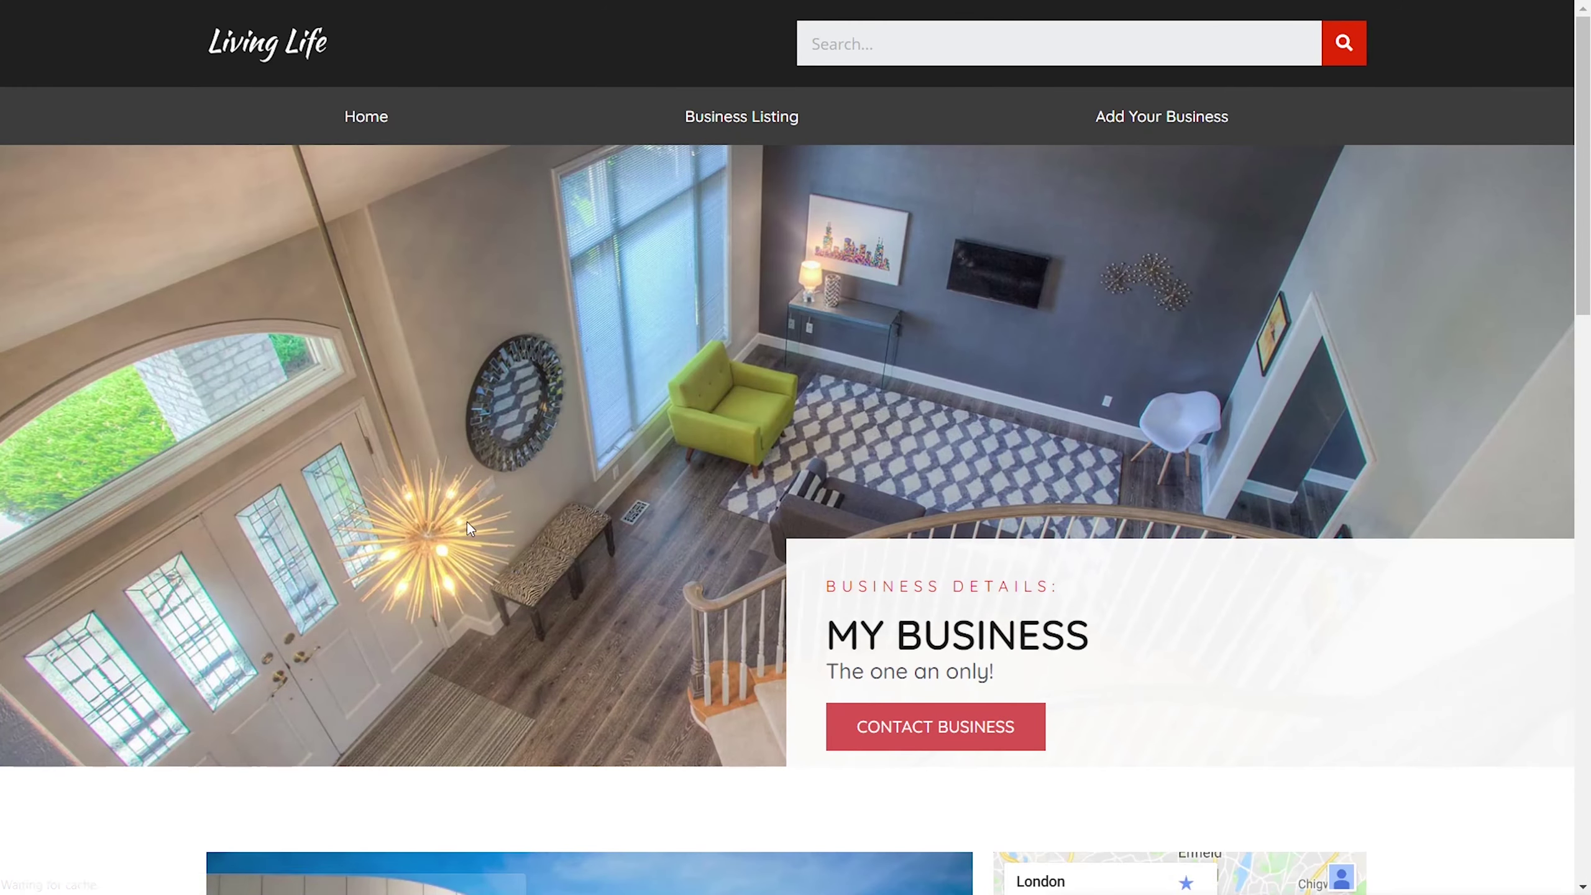
Step: Review the submitted business's page, checking the image gallery, map, business details and description
{"action": "scroll", "coordinate": [468, 523], "scroll_direction": "down", "scroll_amount": 5}
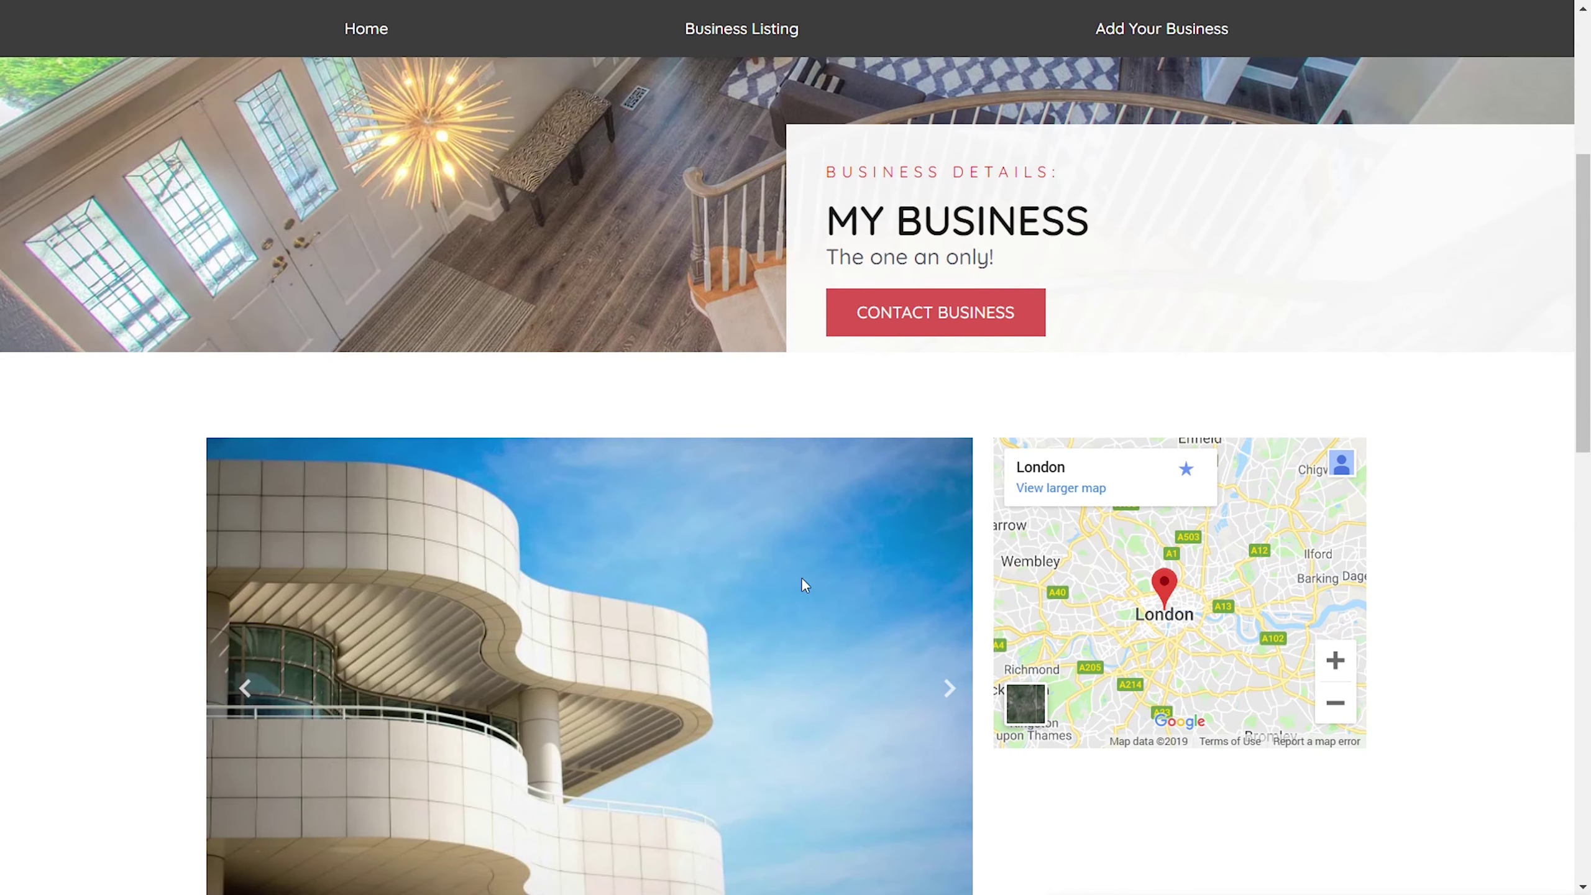
{"action": "left_click", "coordinate": [950, 697]}
{"action": "left_click", "coordinate": [950, 700]}
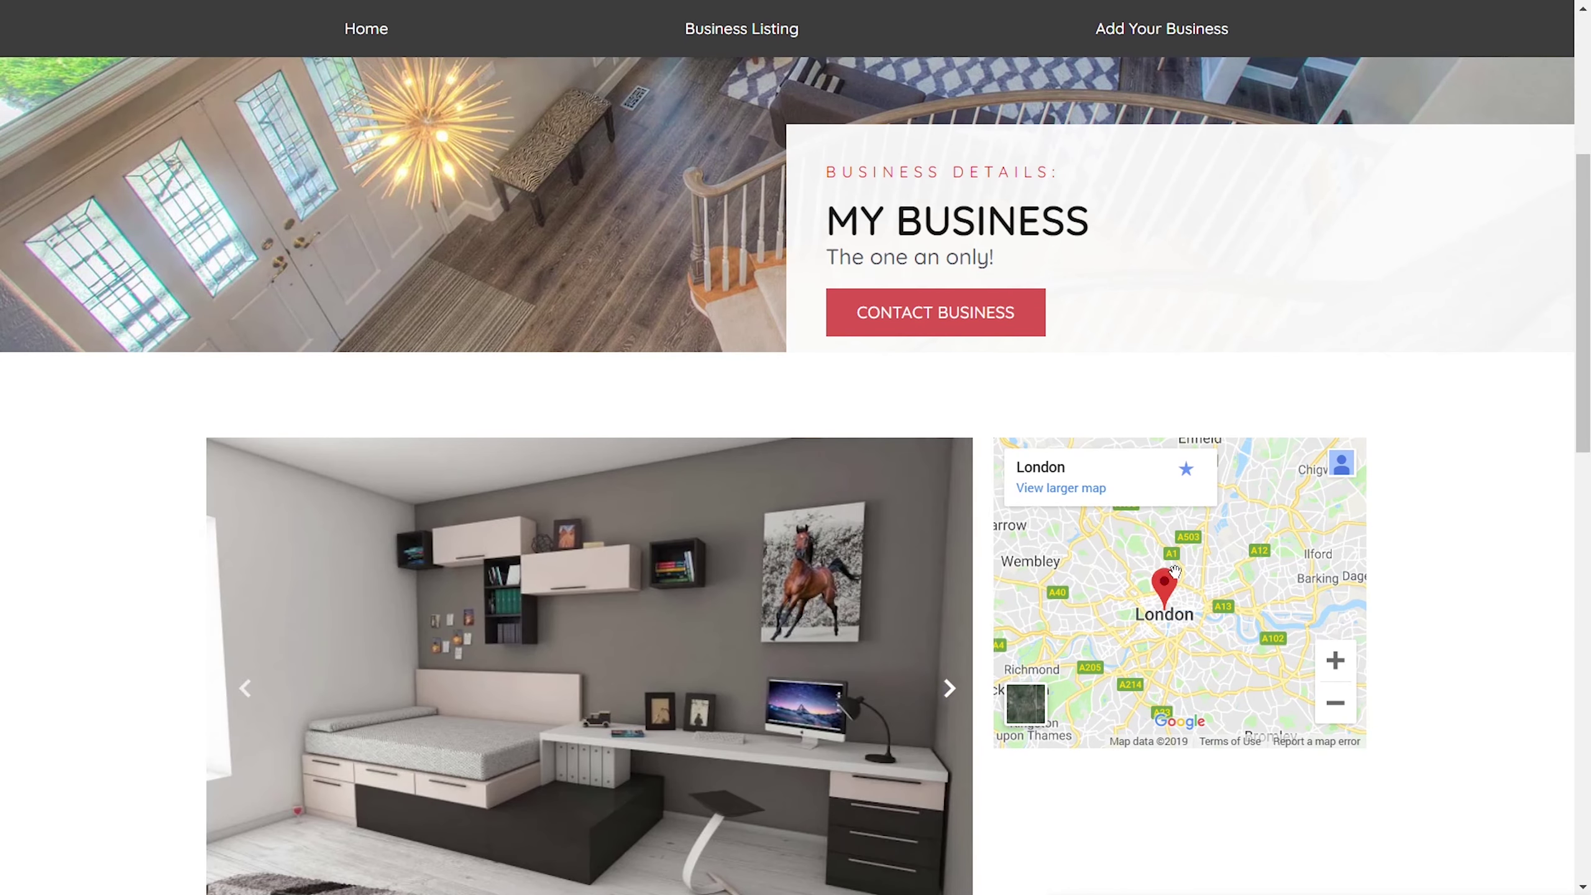
{"action": "scroll", "coordinate": [1301, 716], "scroll_direction": "down", "scroll_amount": 8}
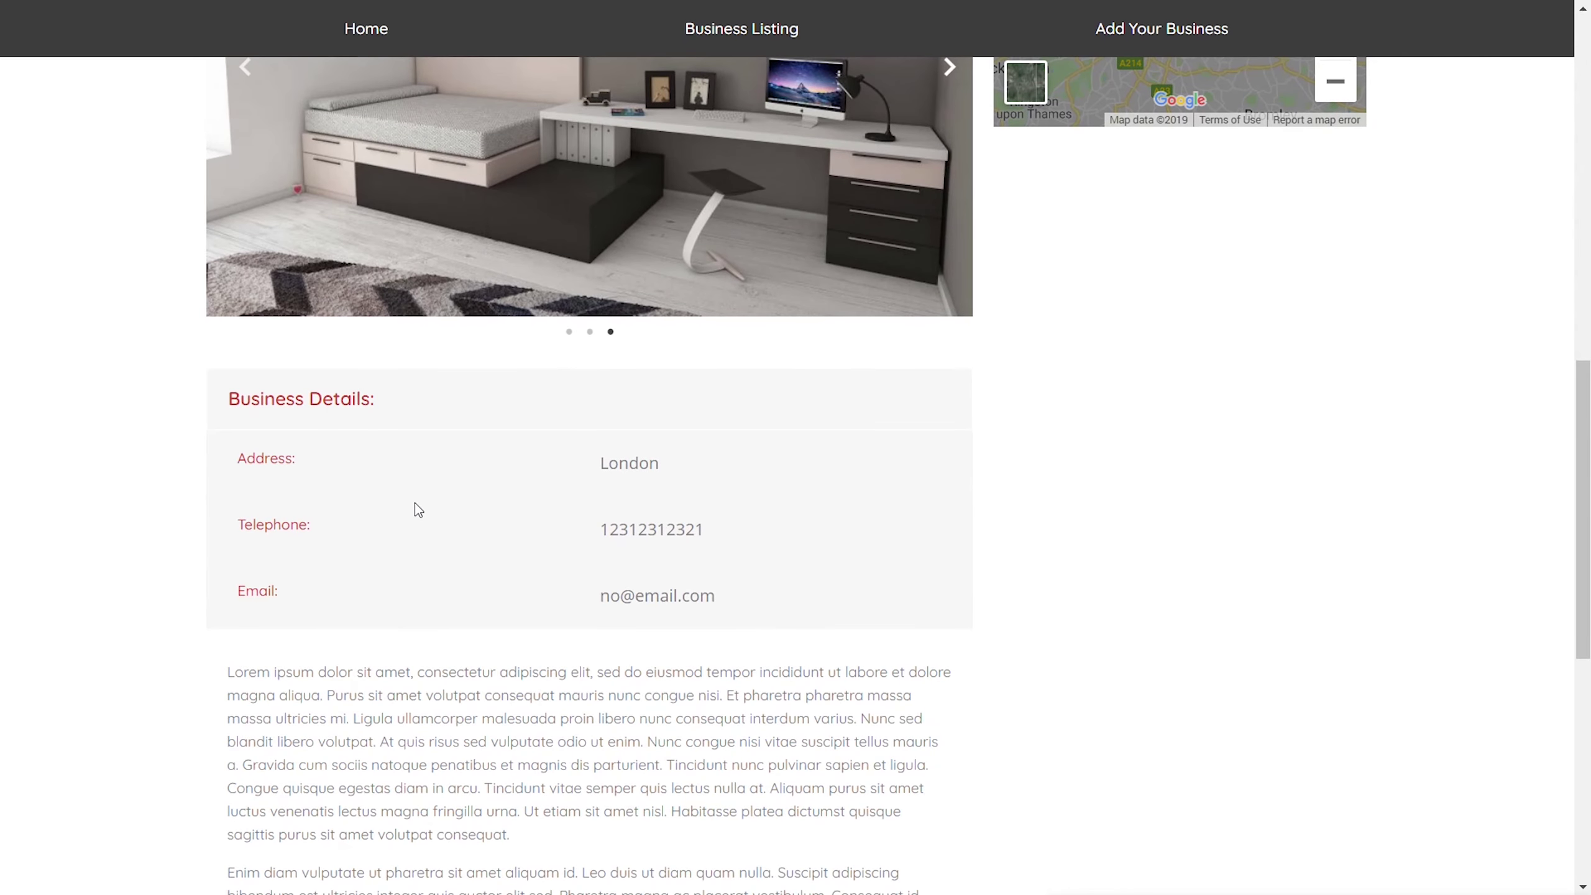
{"action": "scroll", "coordinate": [1009, 647], "scroll_direction": "down", "scroll_amount": 3}
{"action": "scroll", "coordinate": [945, 664], "scroll_direction": "up", "scroll_amount": 5}
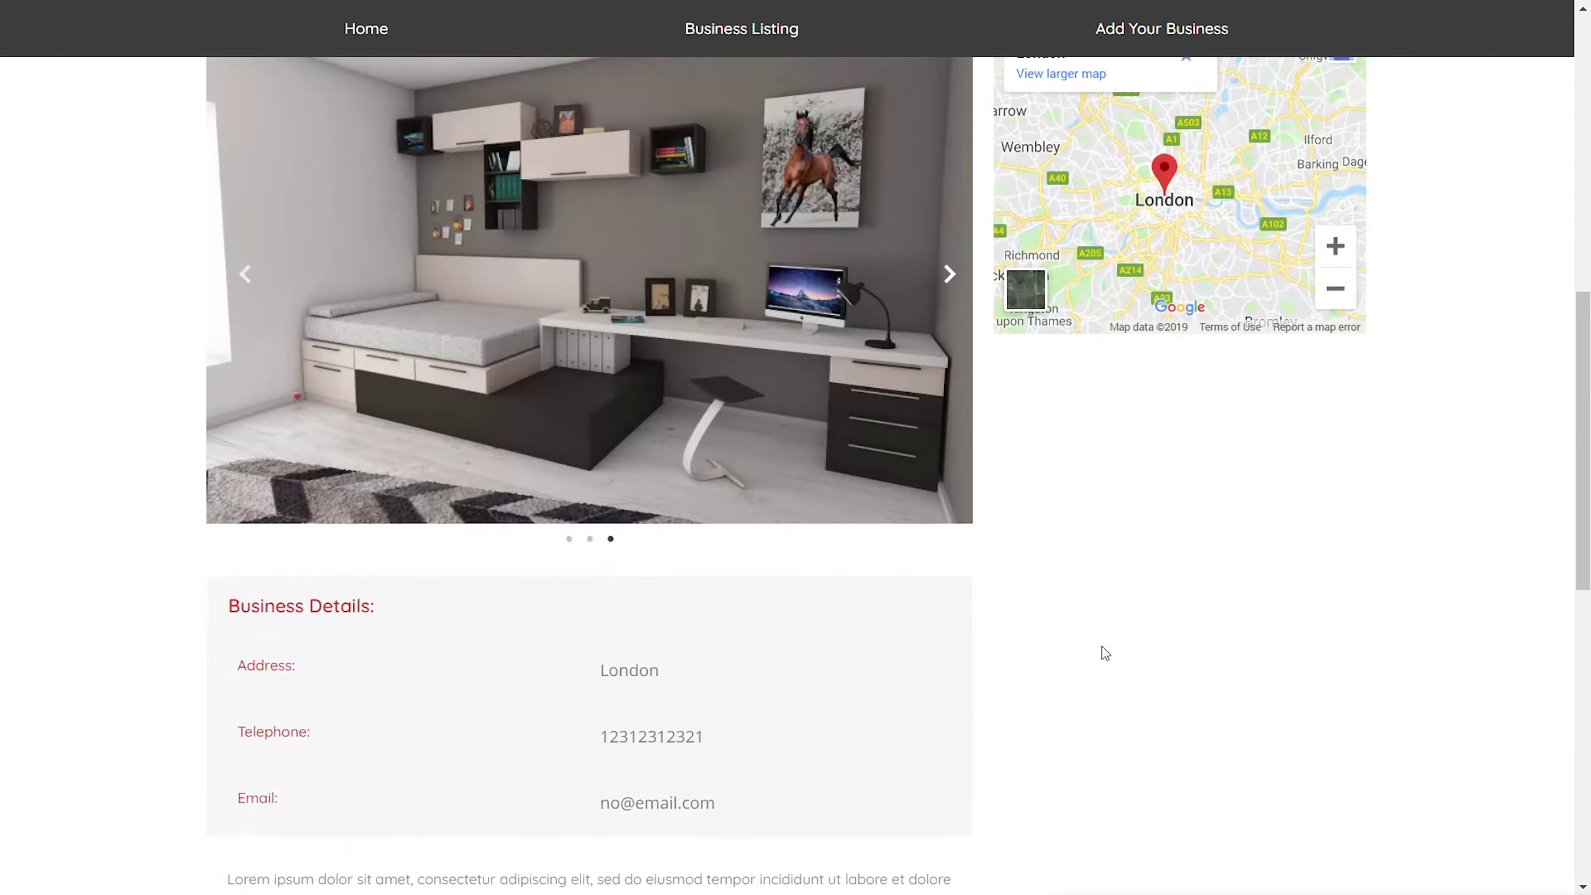
{"action": "scroll", "coordinate": [1102, 649], "scroll_direction": "up", "scroll_amount": 4}
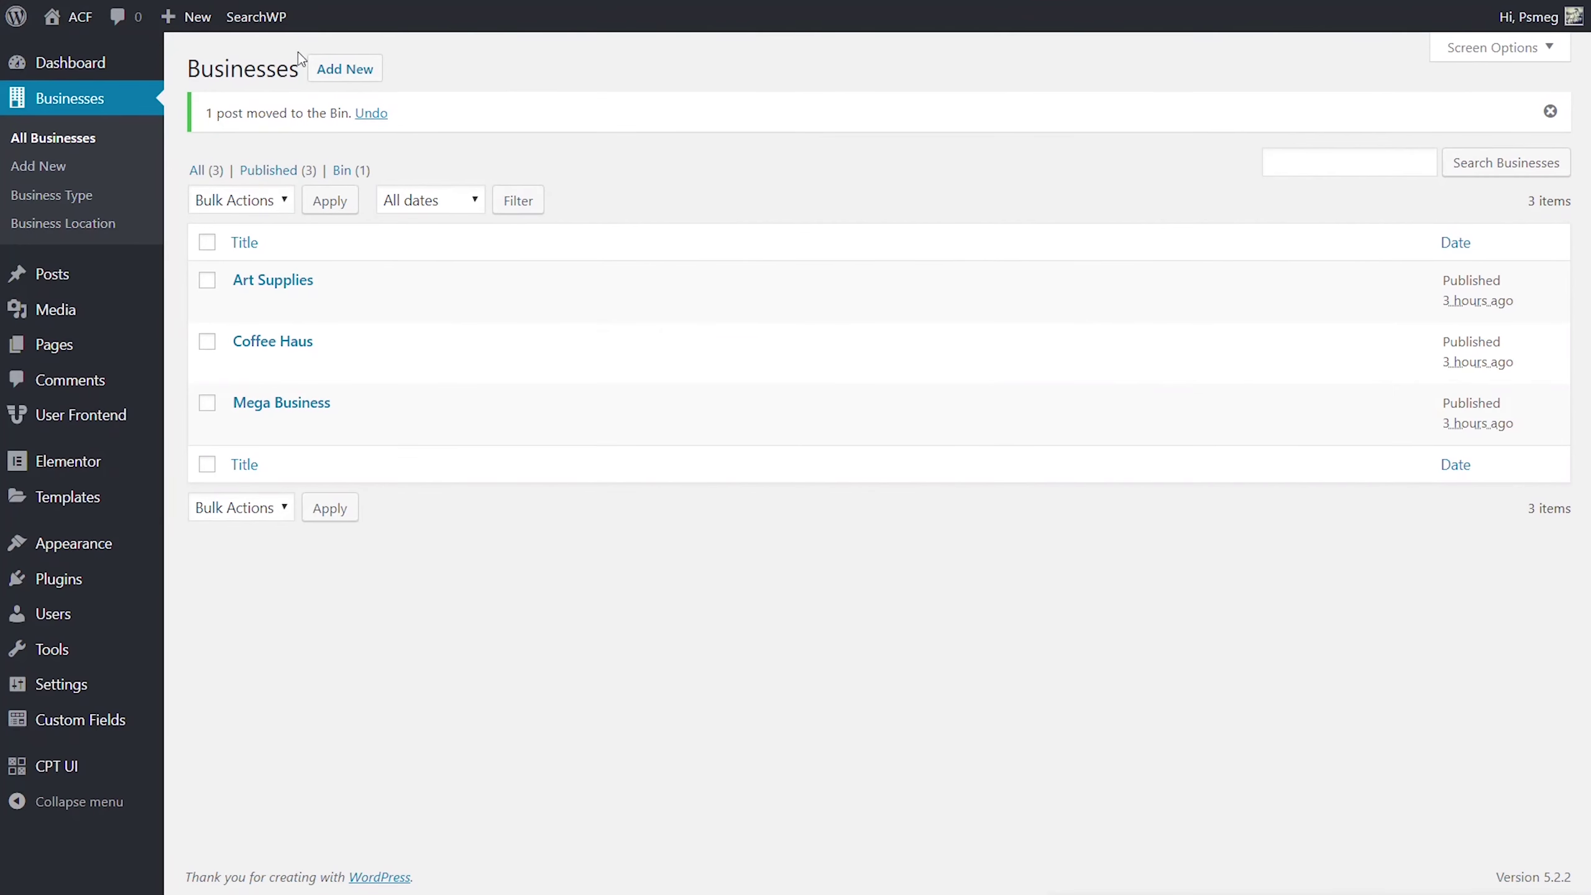
Step: Refresh the admin Businesses list and check the public Business Listing page for the submitted business
{"action": "key", "text": "F5"}
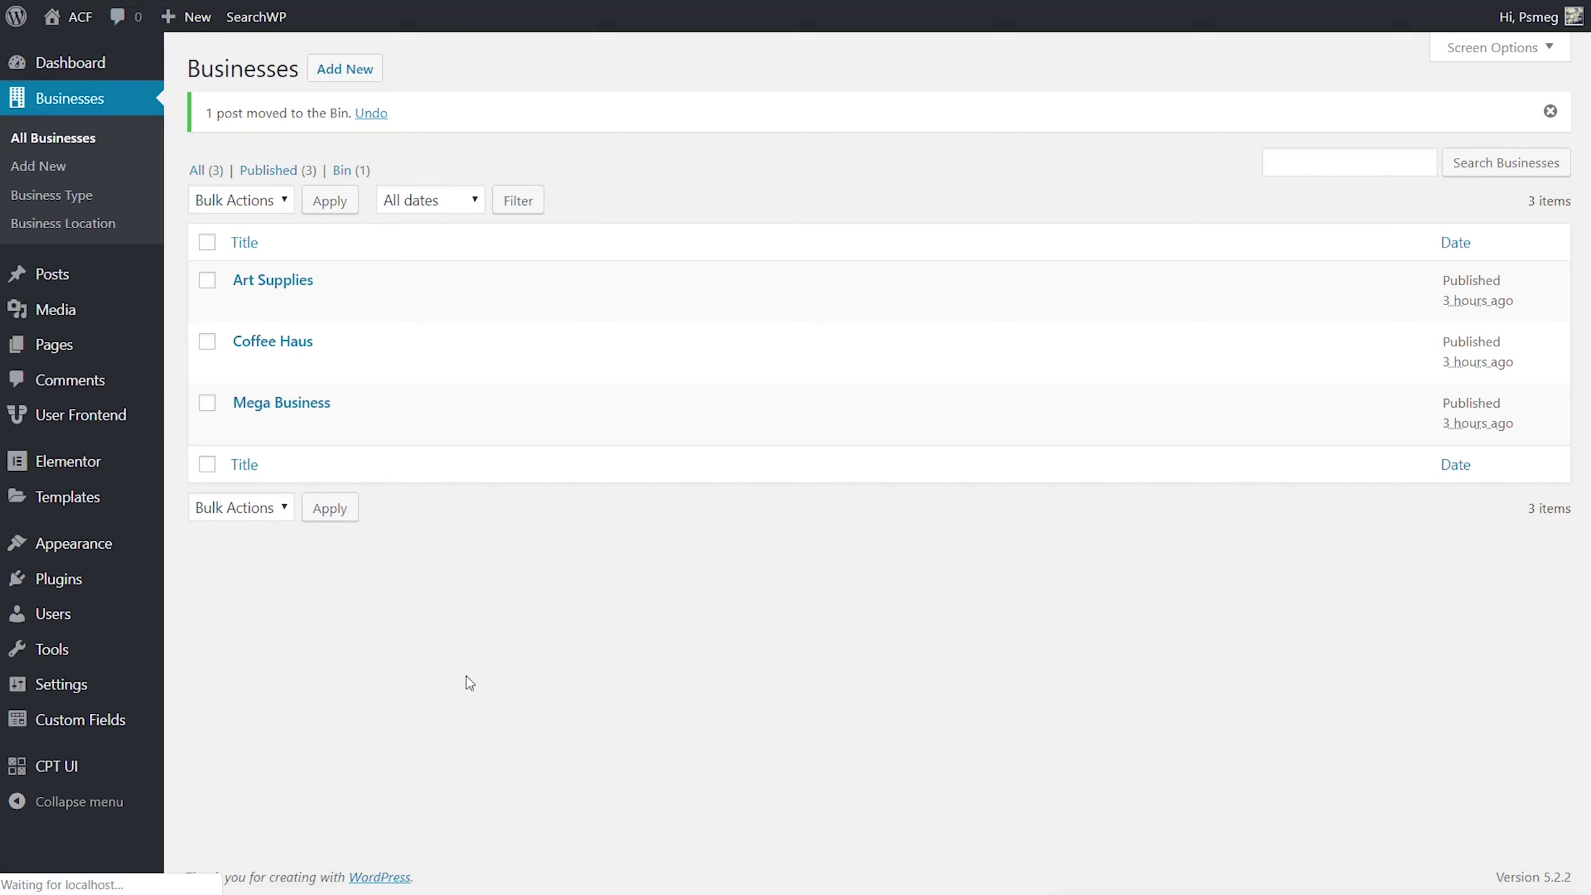
{"action": "mouse_move", "coordinate": [261, 482]}
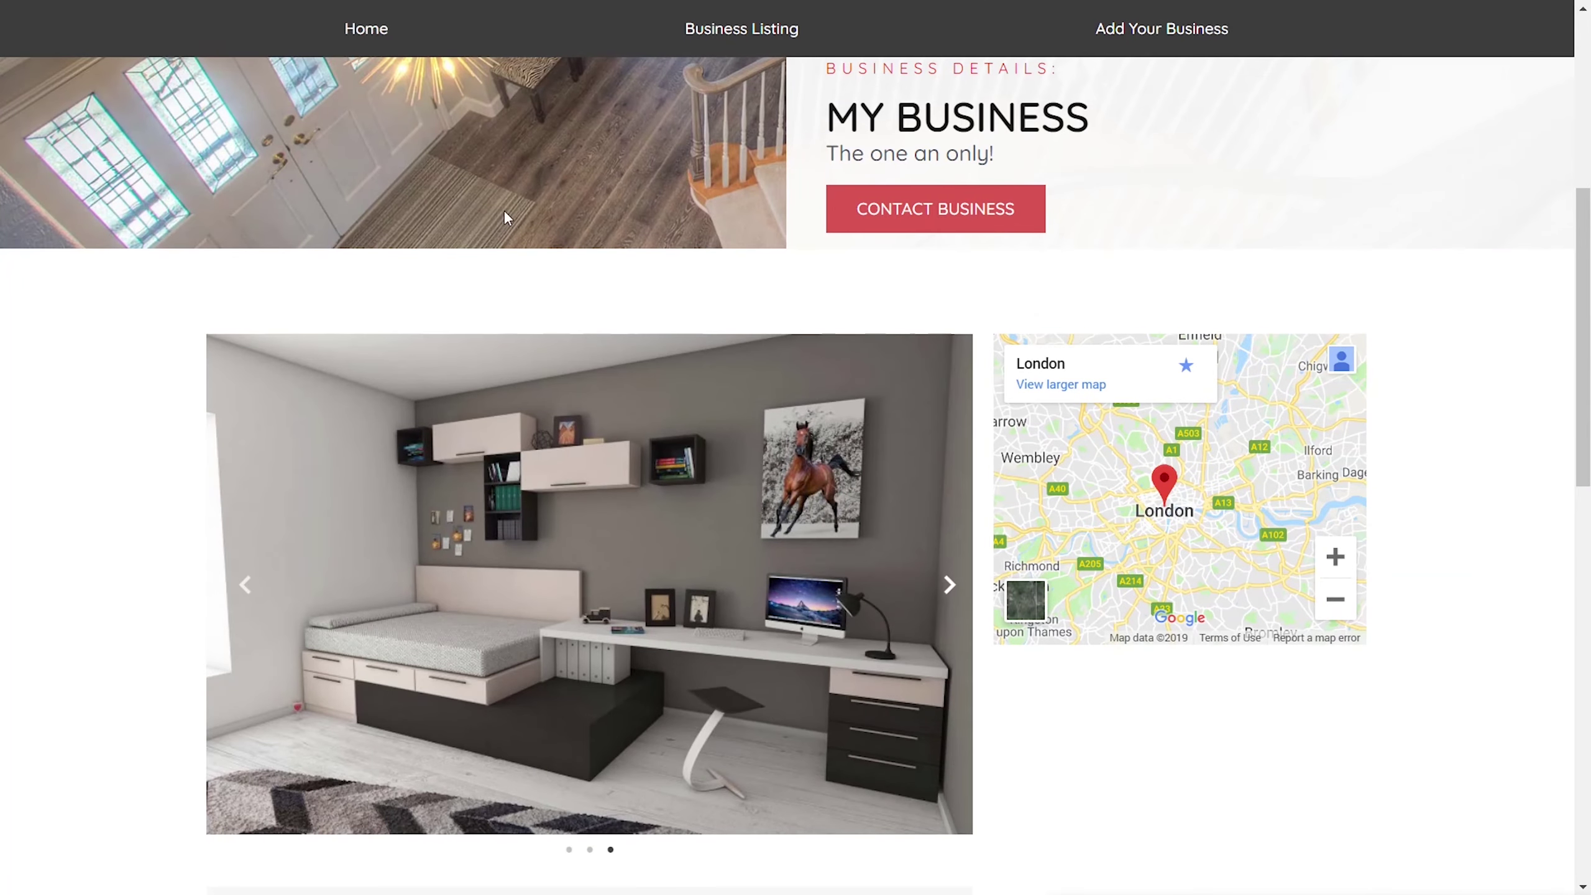
{"action": "scroll", "coordinate": [503, 209], "scroll_direction": "up", "scroll_amount": 5}
{"action": "left_click", "coordinate": [721, 28]}
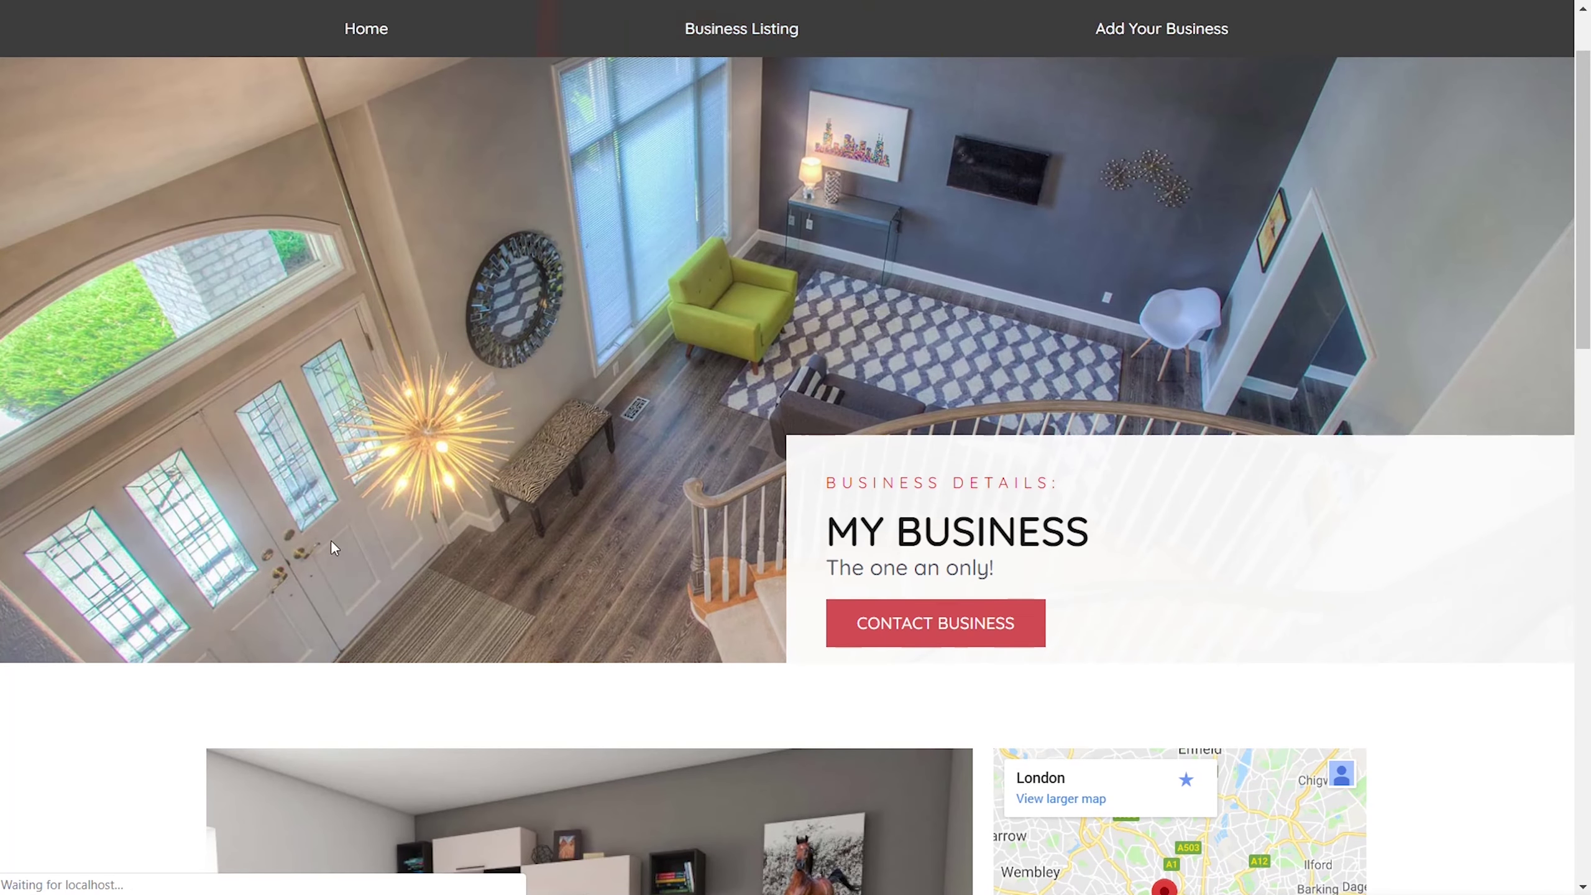
{"action": "scroll", "coordinate": [230, 651], "scroll_direction": "down", "scroll_amount": 10}
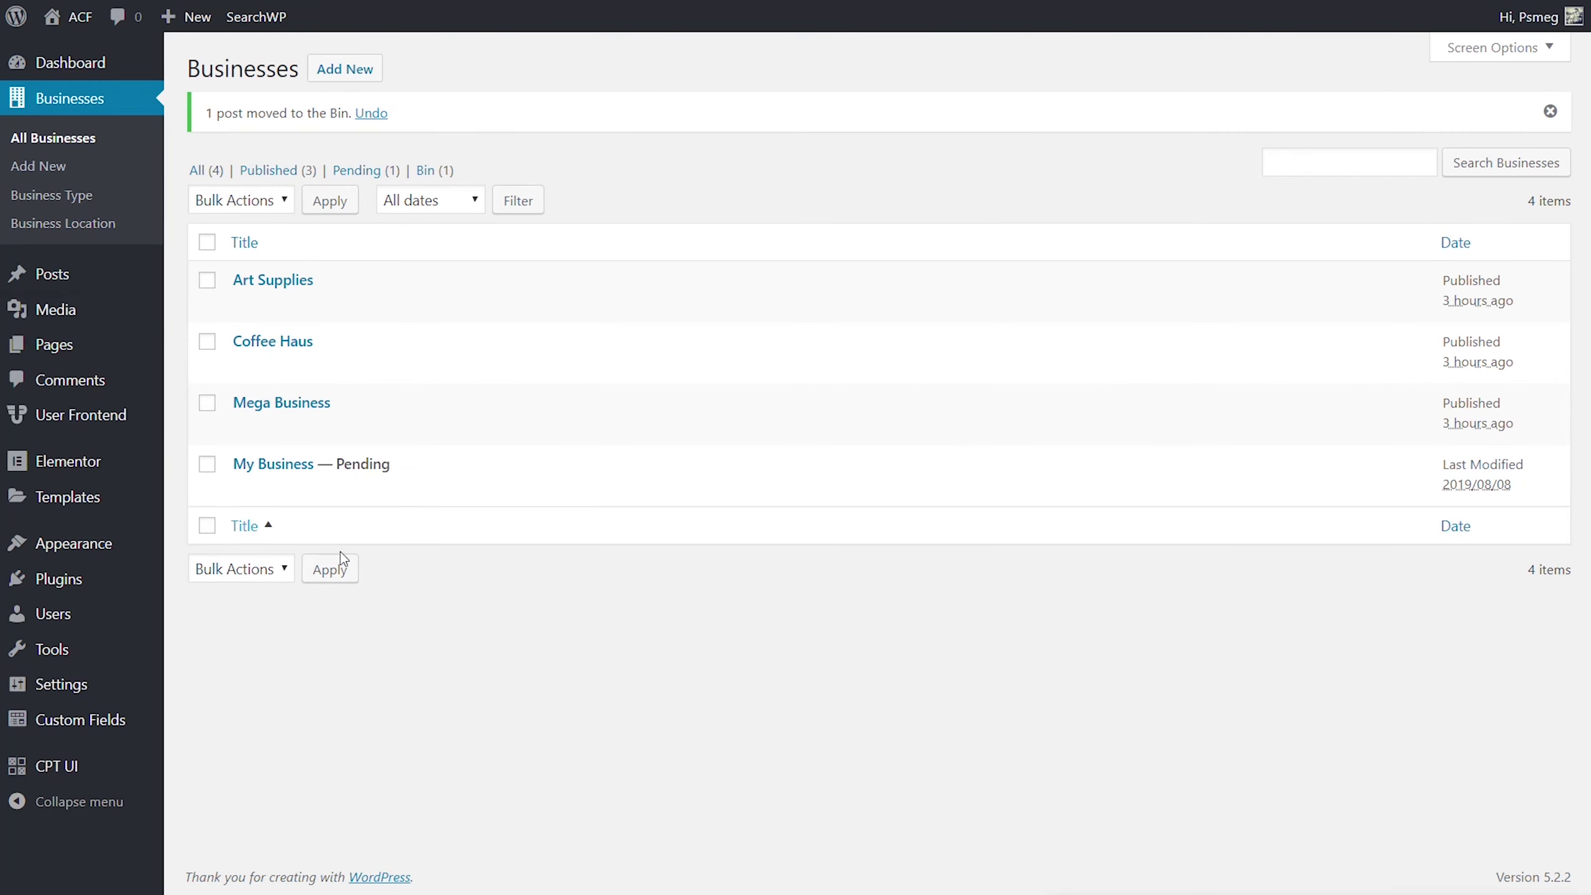
Step: Open the pending My Business entry for editing in the WordPress admin and publish it
{"action": "mouse_move", "coordinate": [285, 496]}
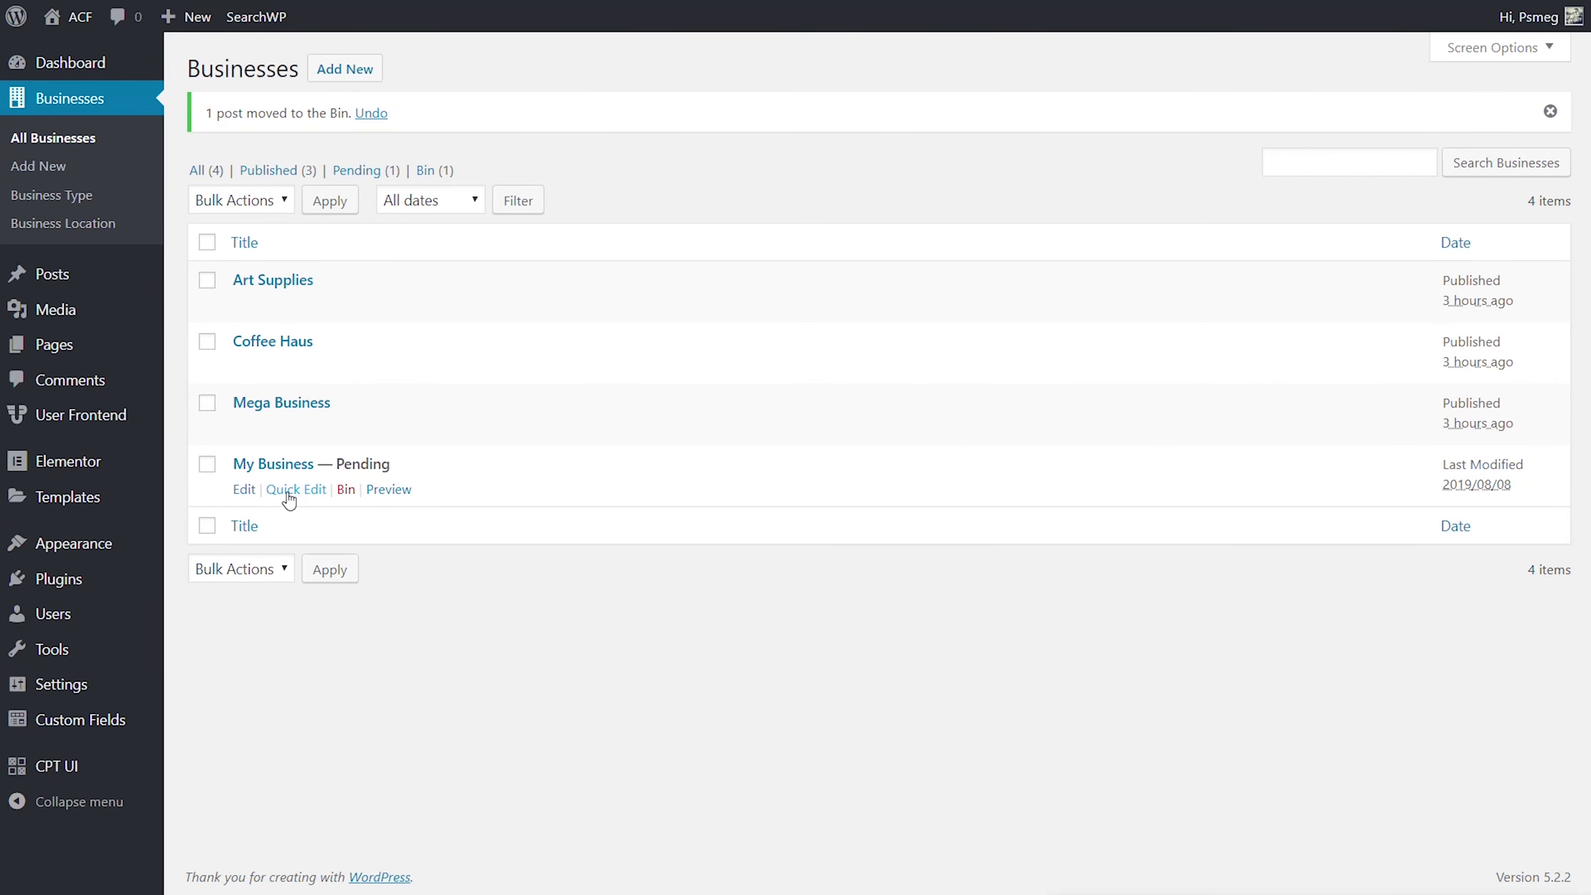
{"action": "left_click", "coordinate": [249, 490]}
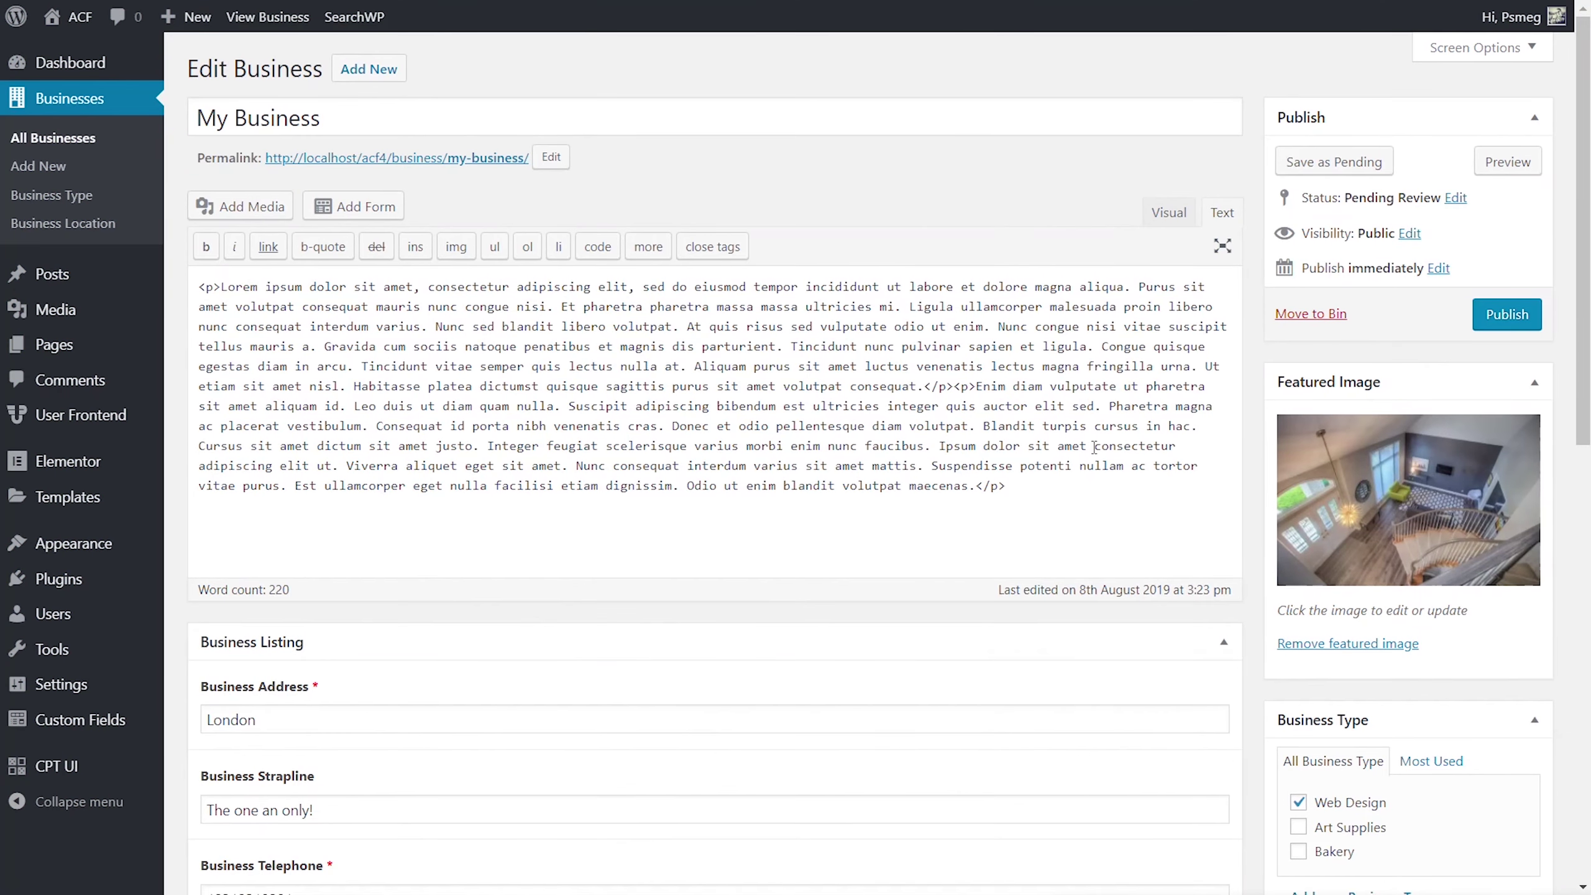
{"action": "left_click", "coordinate": [1506, 314]}
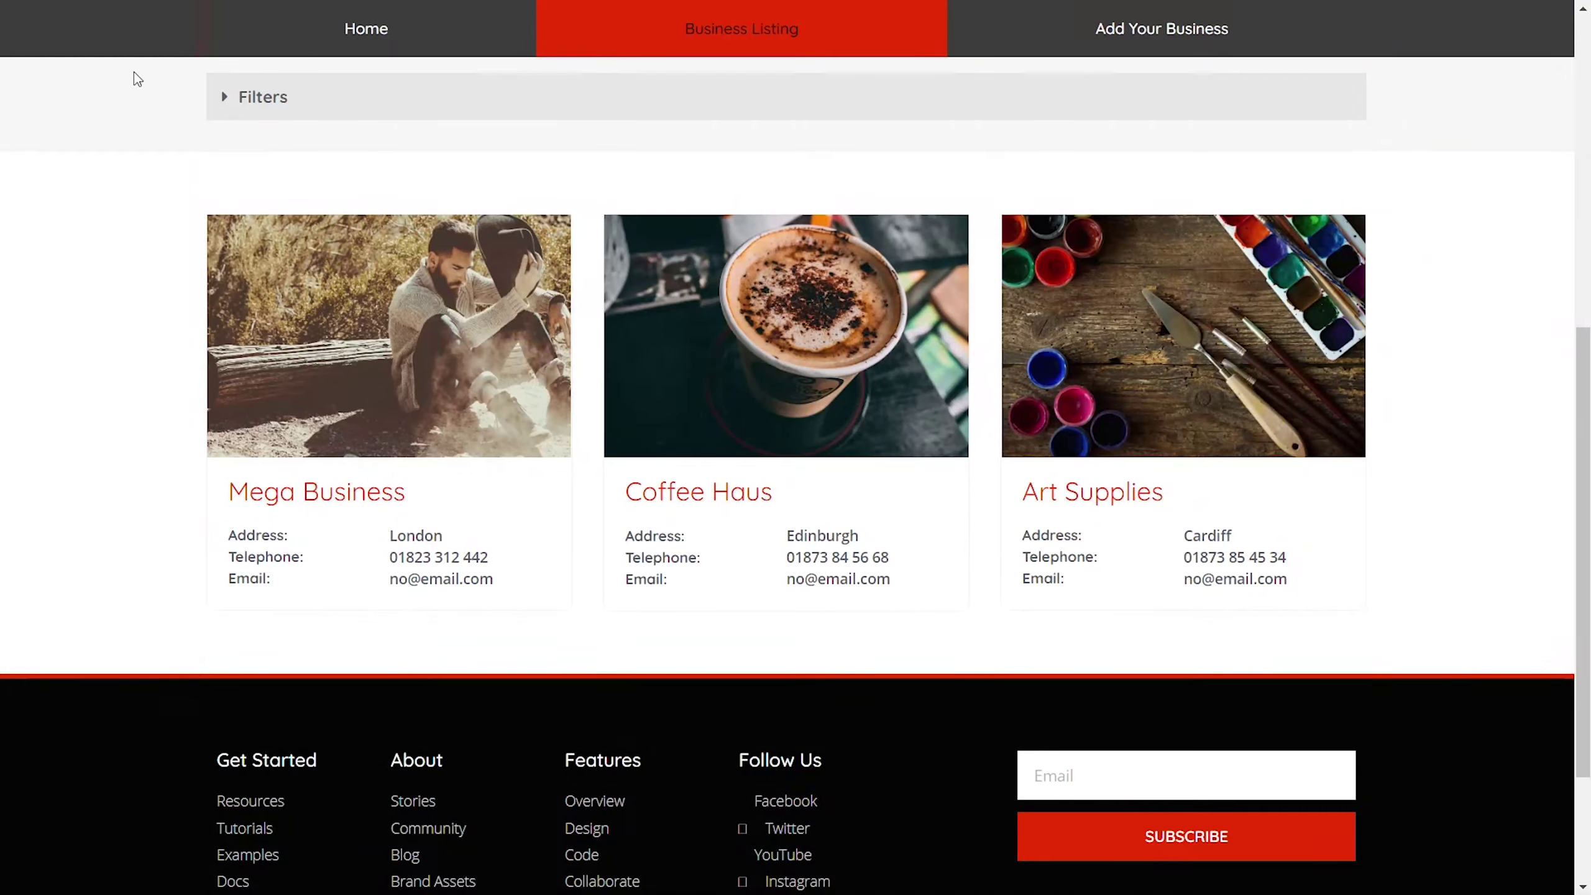
Step: Reload the public Business Listing page and open My Business to review its details page
{"action": "left_click", "coordinate": [87, 0]}
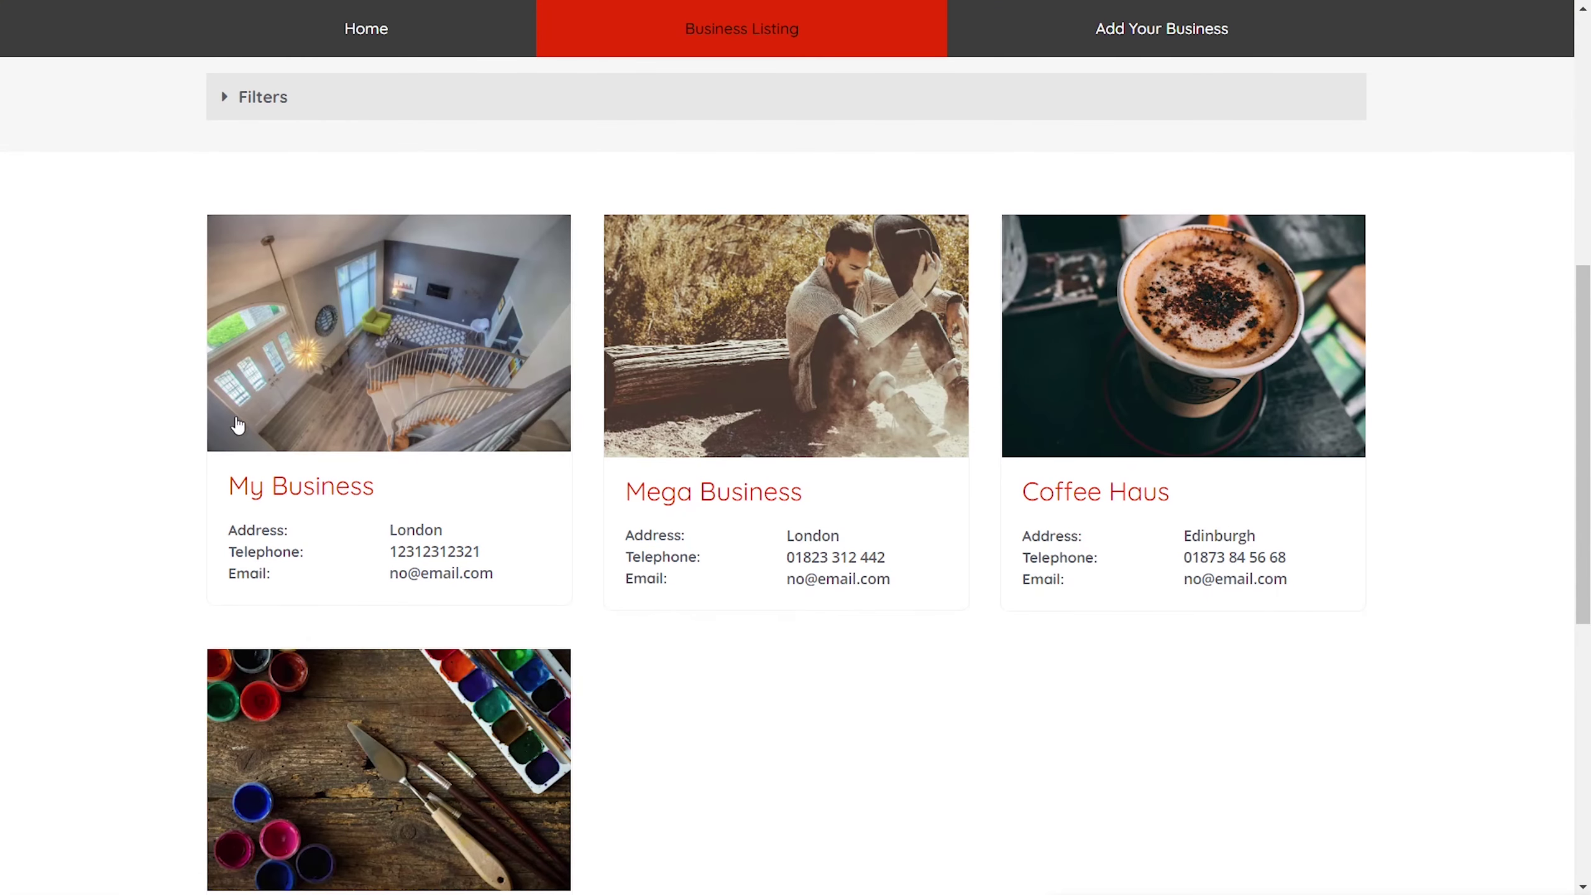
{"action": "left_click", "coordinate": [307, 351]}
{"action": "scroll", "coordinate": [192, 552], "scroll_direction": "down", "scroll_amount": 1}
{"action": "scroll", "coordinate": [192, 554], "scroll_direction": "down", "scroll_amount": 10}
{"action": "scroll", "coordinate": [193, 558], "scroll_direction": "up", "scroll_amount": 9}
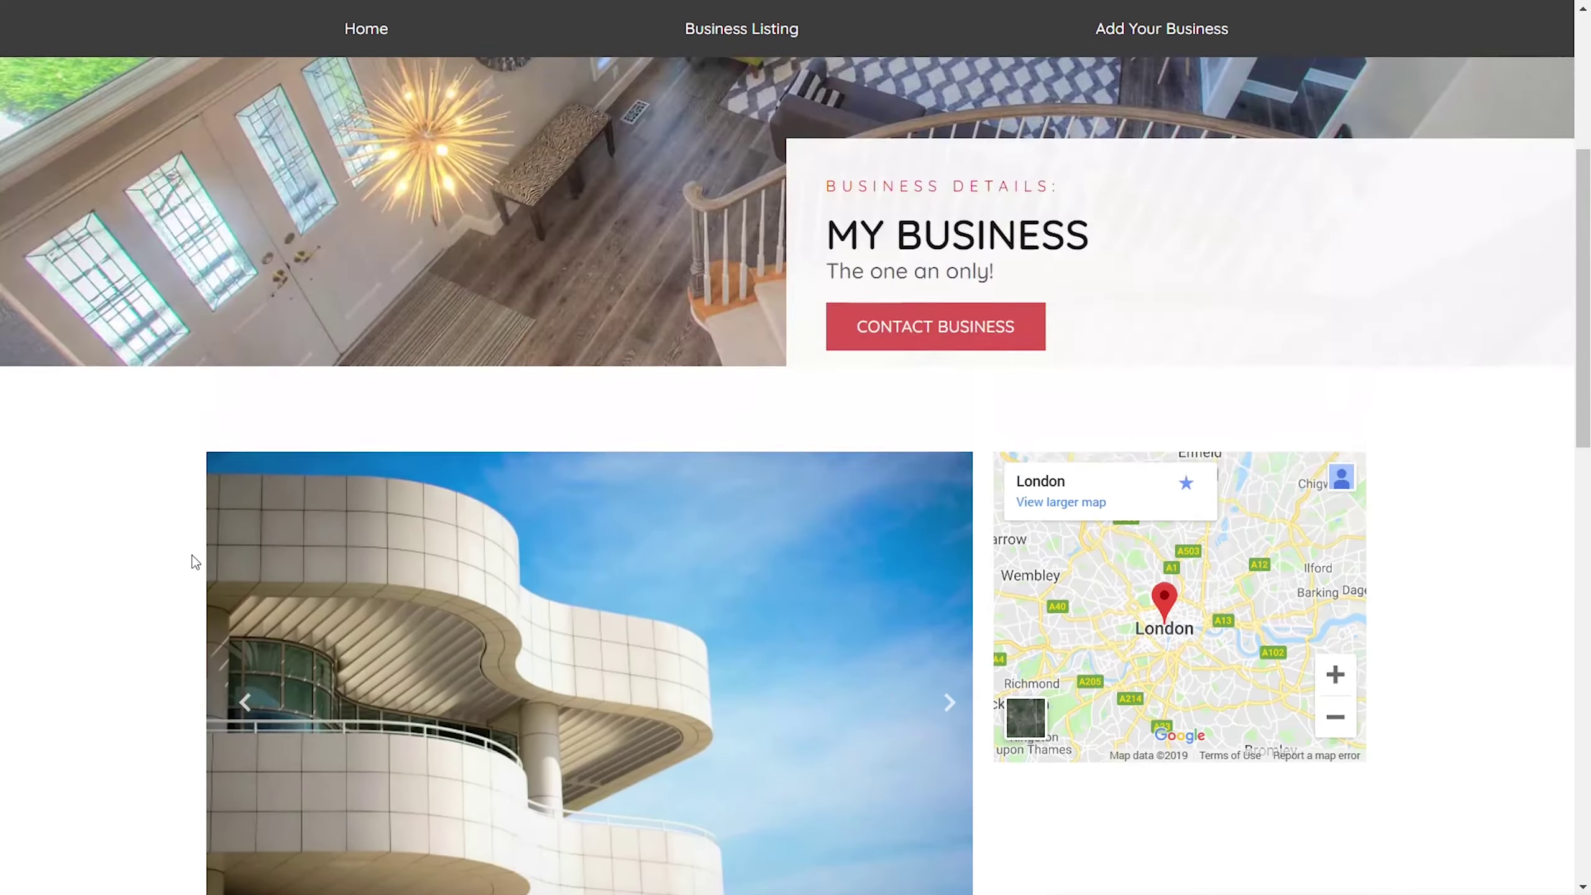
{"action": "scroll", "coordinate": [195, 561], "scroll_direction": "up", "scroll_amount": 5}
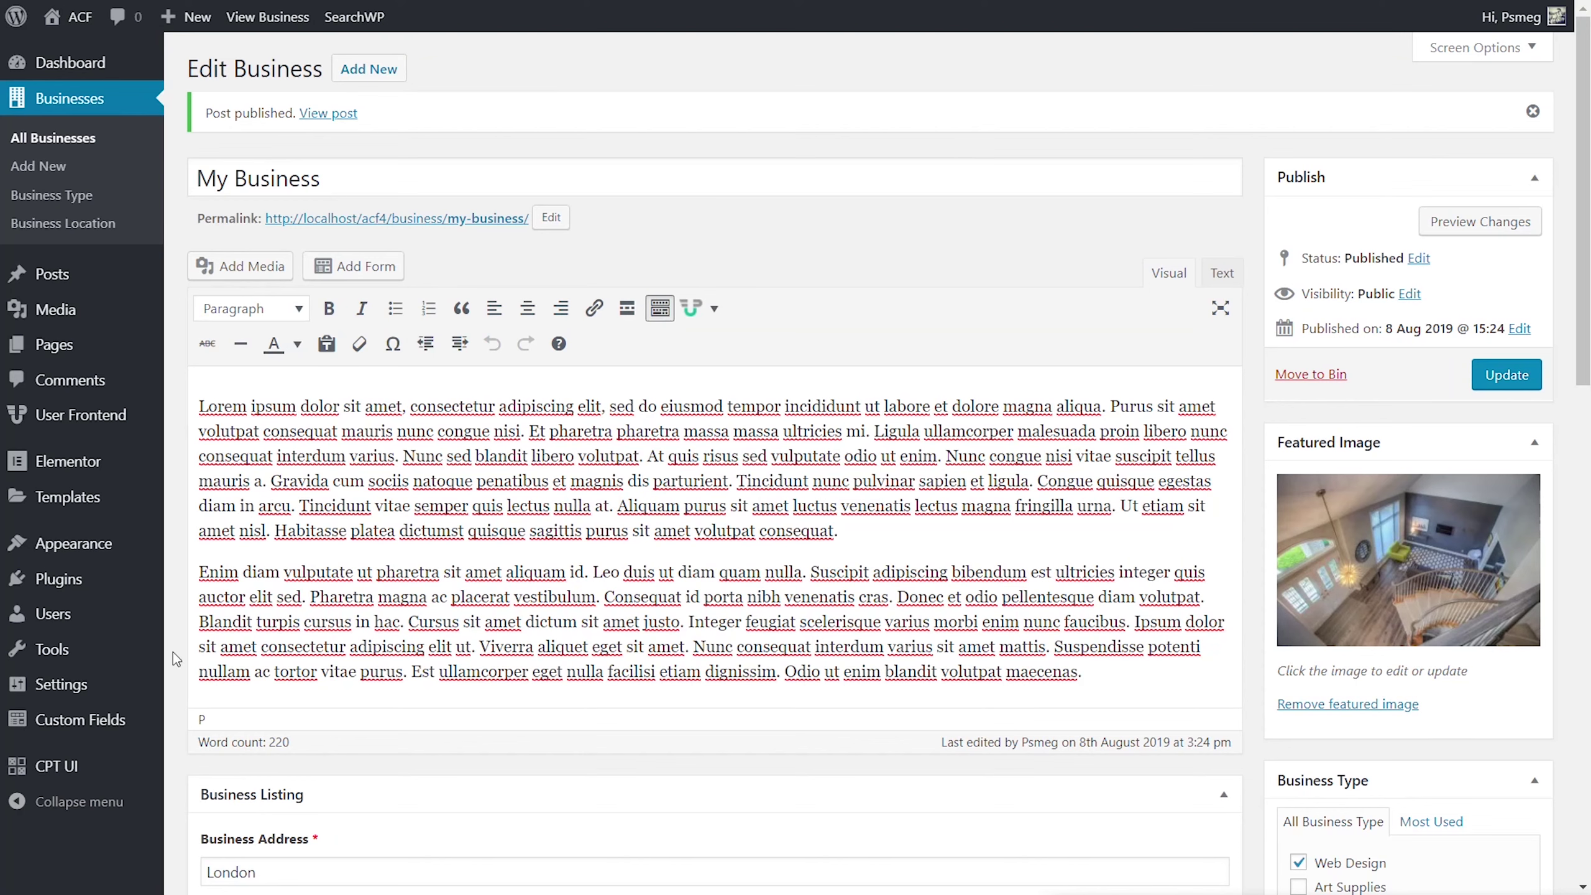
Step: Open the SearchWP settings and raise the Content weight multiplier for Businesses to about 30 percent of the slider's range
{"action": "mouse_move", "coordinate": [94, 684]}
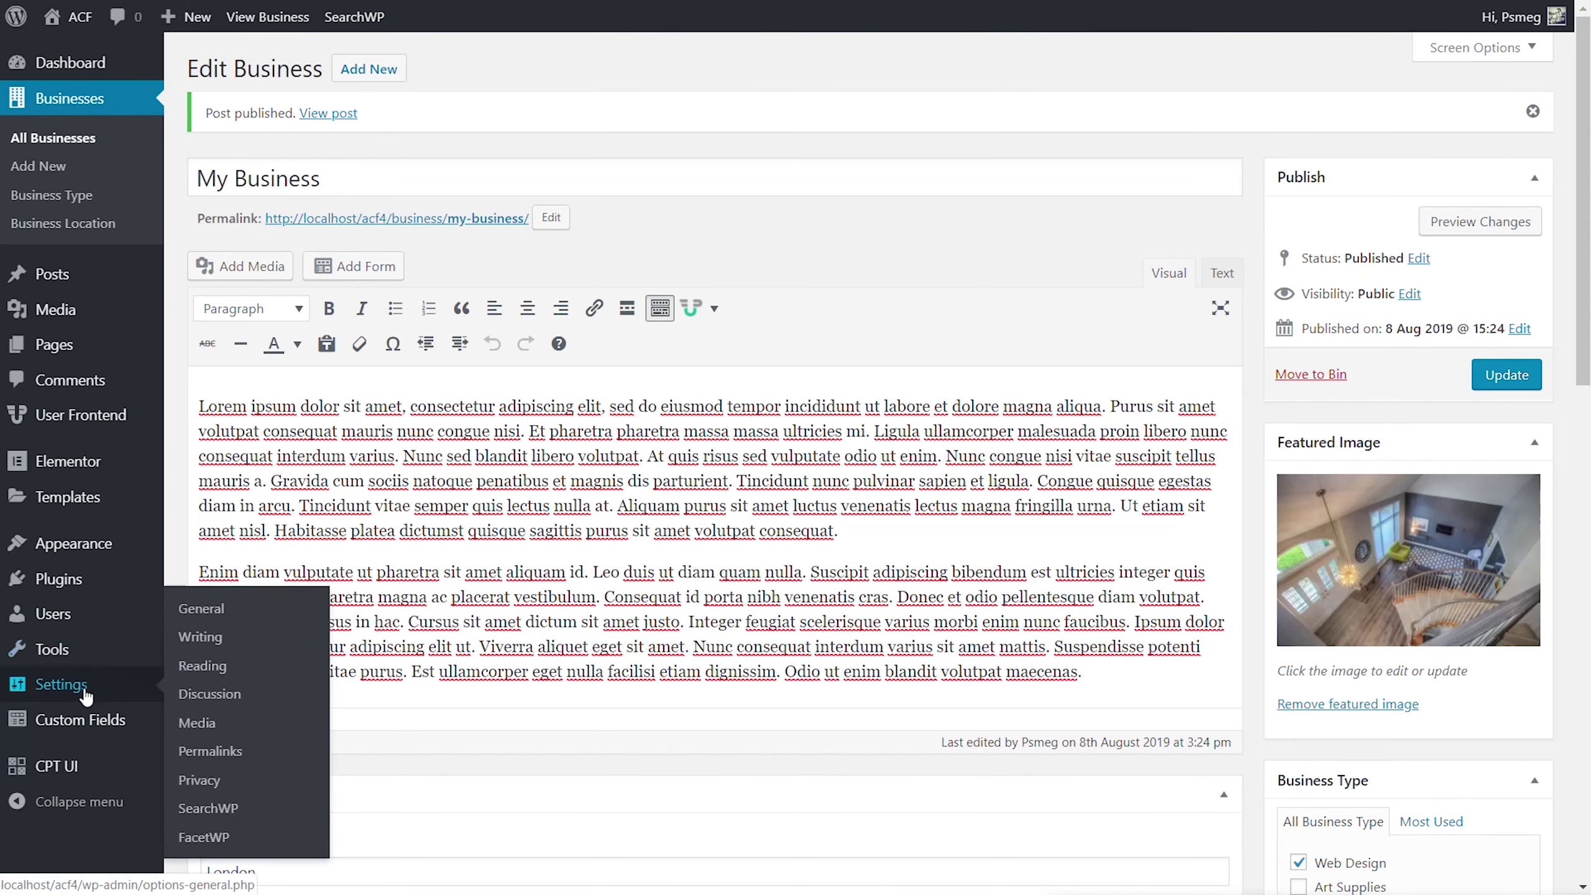
{"action": "left_click", "coordinate": [203, 814]}
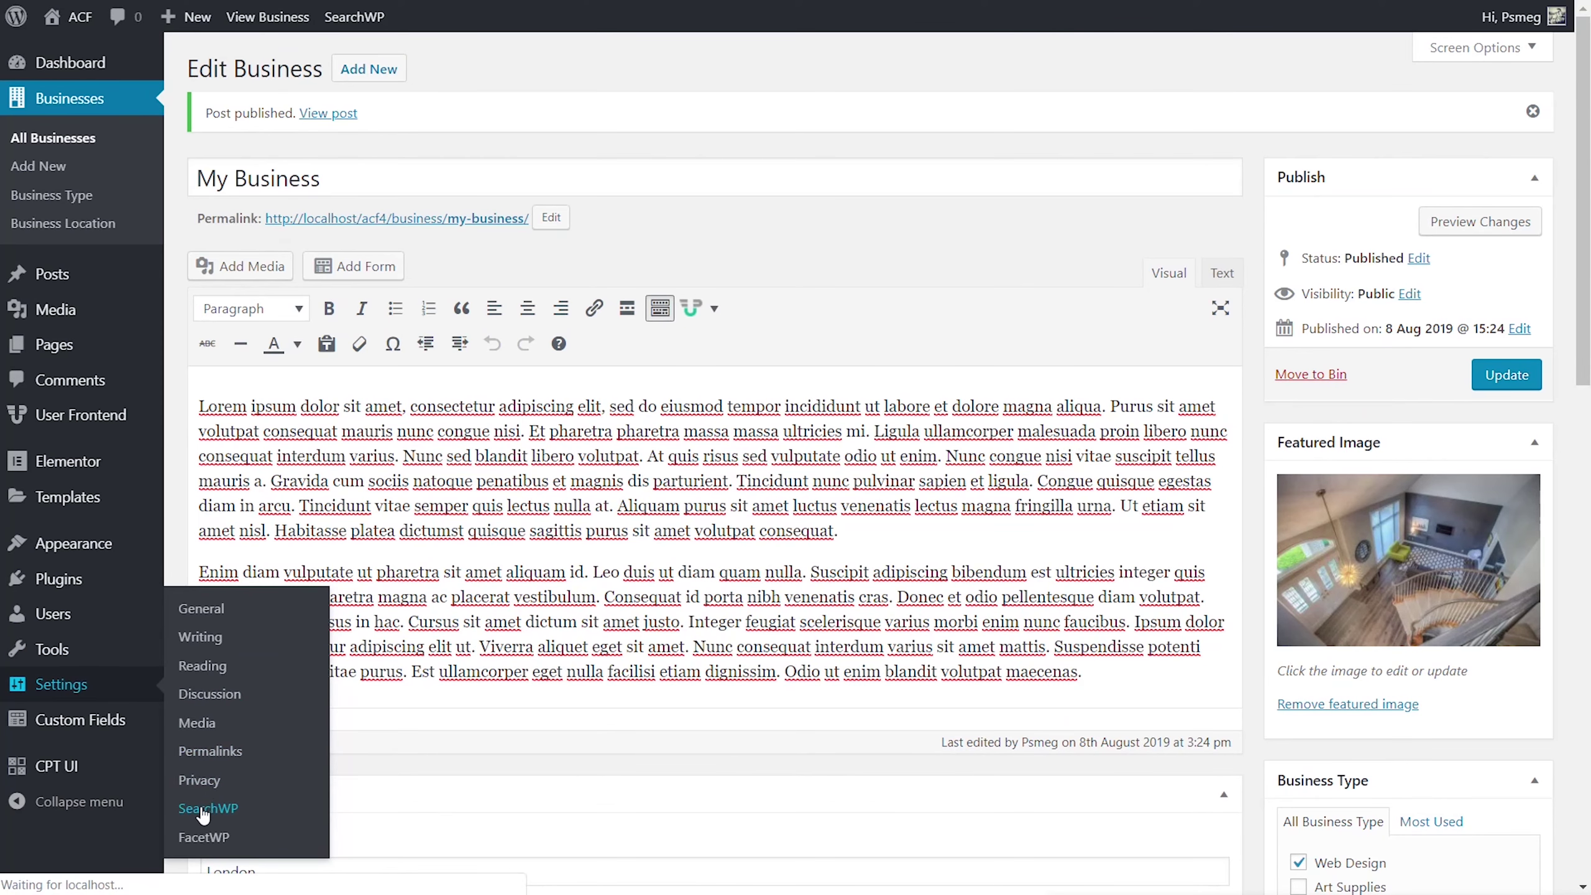
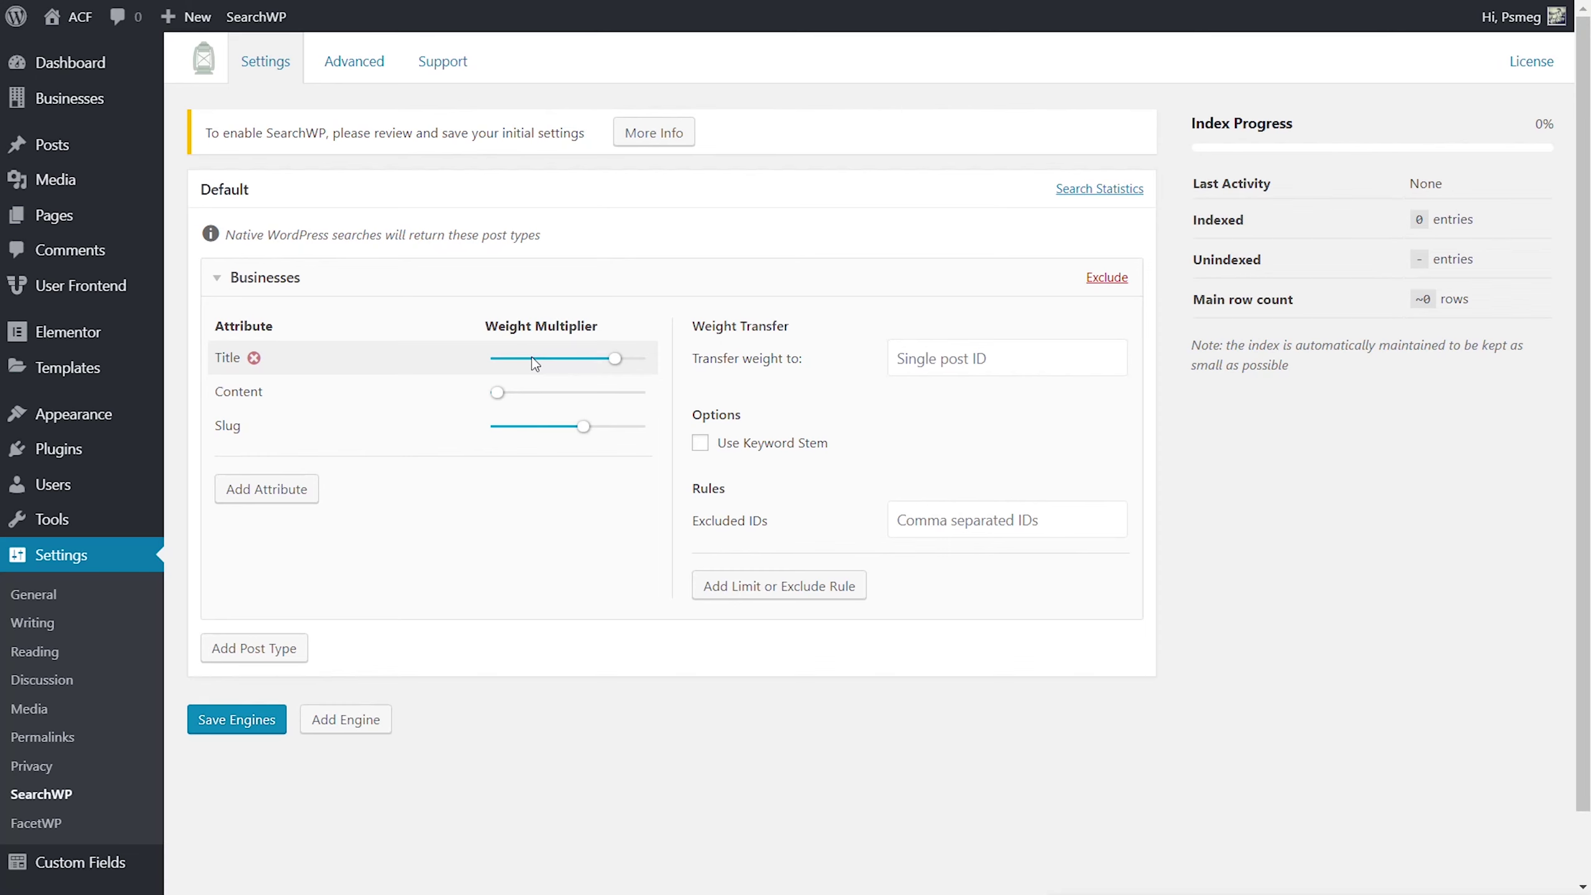
{"action": "mouse_move", "coordinate": [497, 395]}
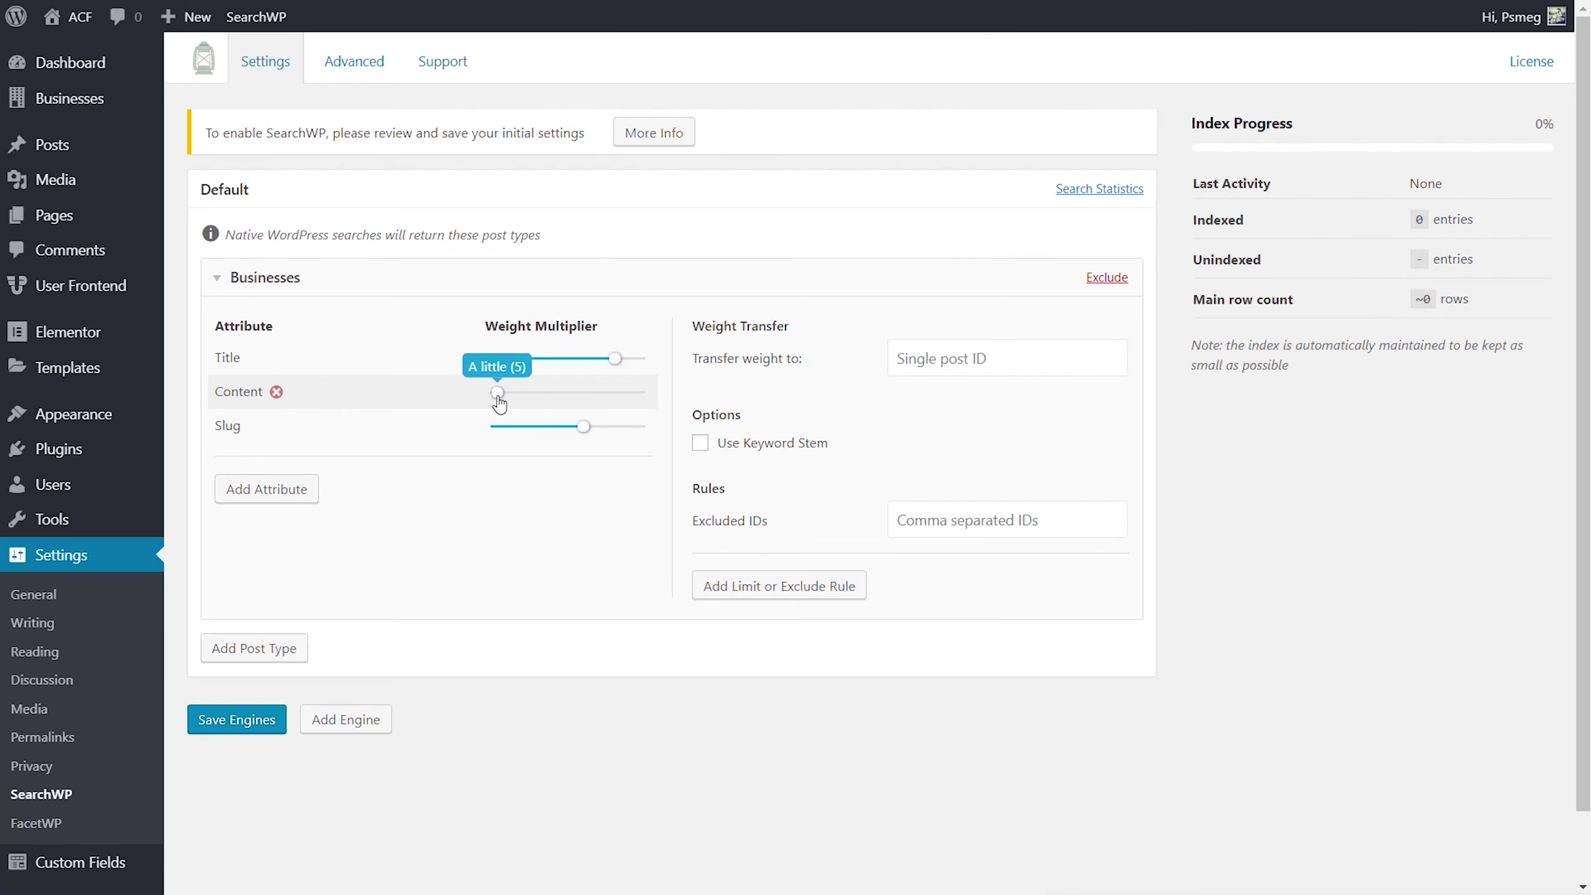
{"action": "left_click_drag", "start_coordinate": [501, 399], "coordinate": [536, 406]}
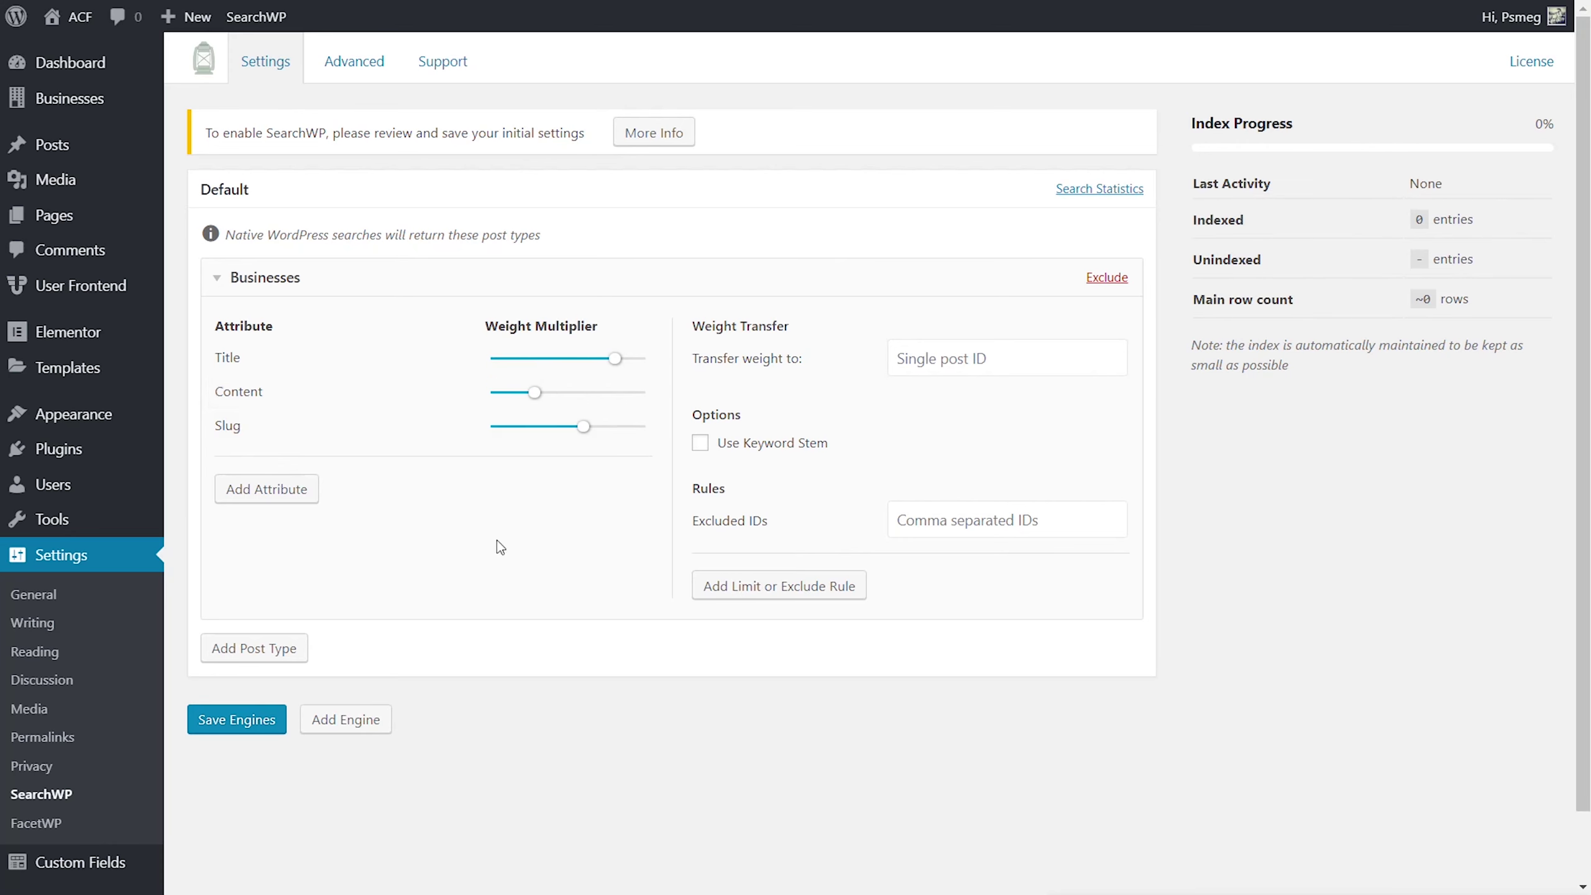
Step: Add the business_address custom field as a search attribute for the Businesses post type
{"action": "left_click", "coordinate": [310, 499]}
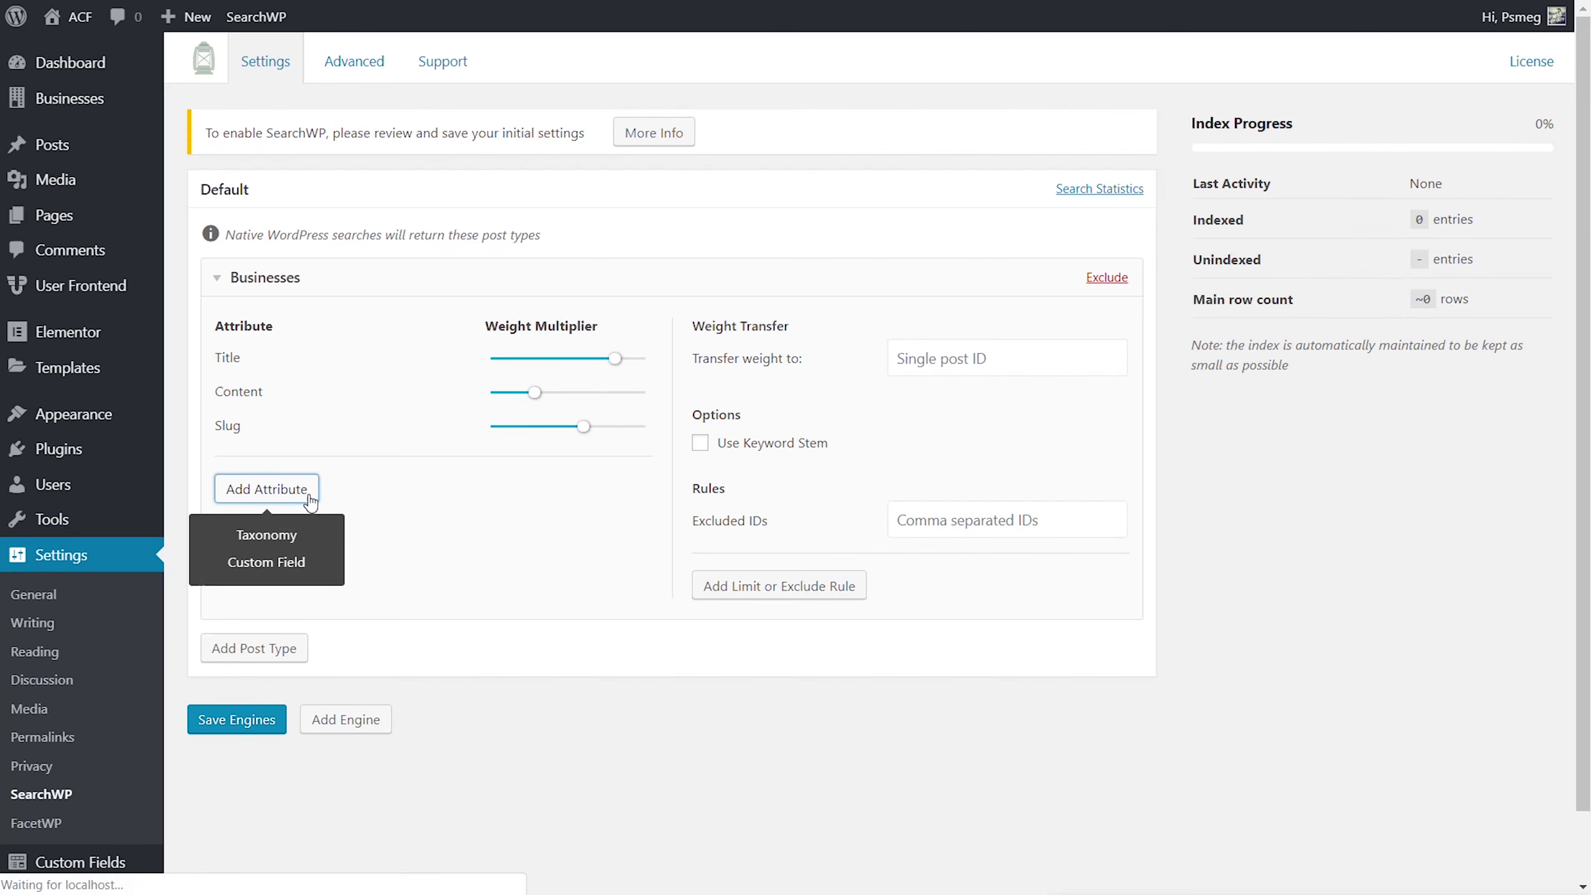
{"action": "left_click", "coordinate": [292, 561]}
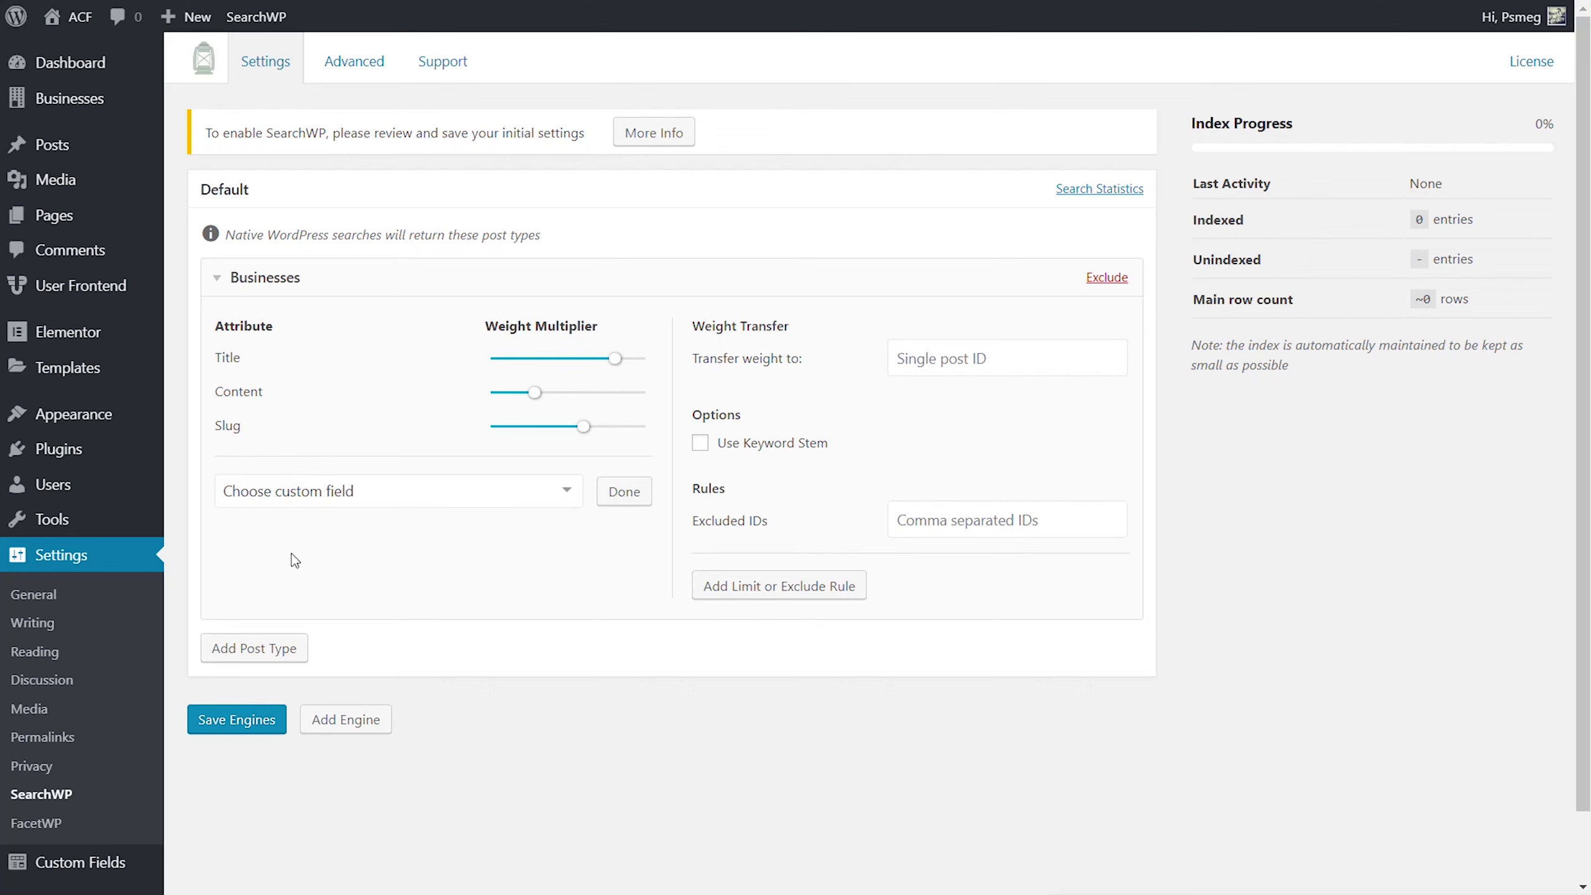
{"action": "left_click", "coordinate": [559, 494]}
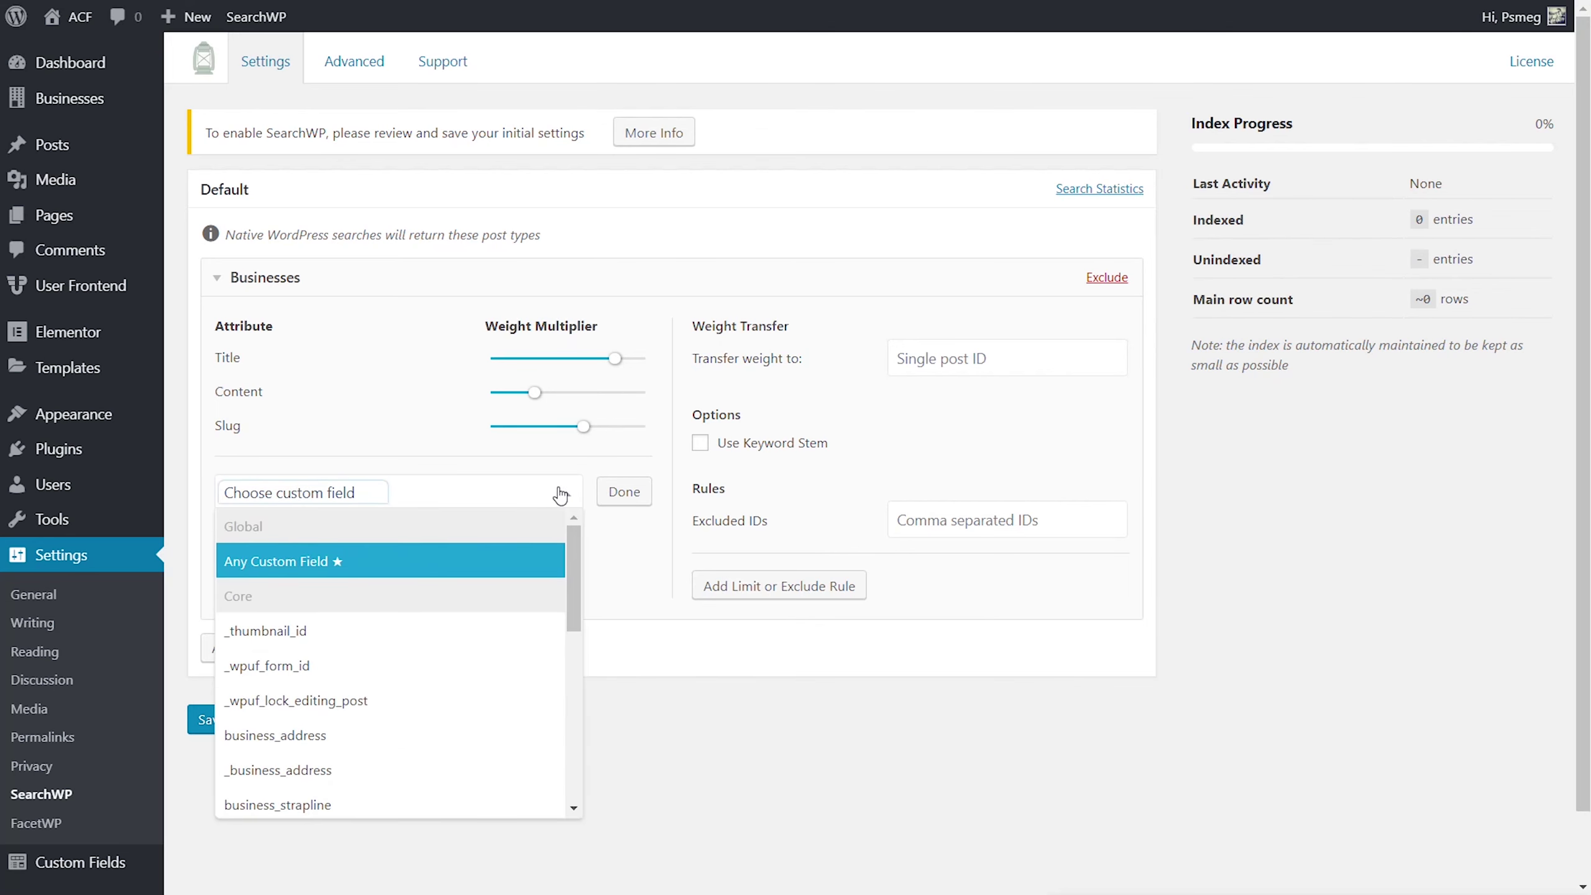
{"action": "left_click_drag", "start_coordinate": [570, 580], "coordinate": [599, 617]}
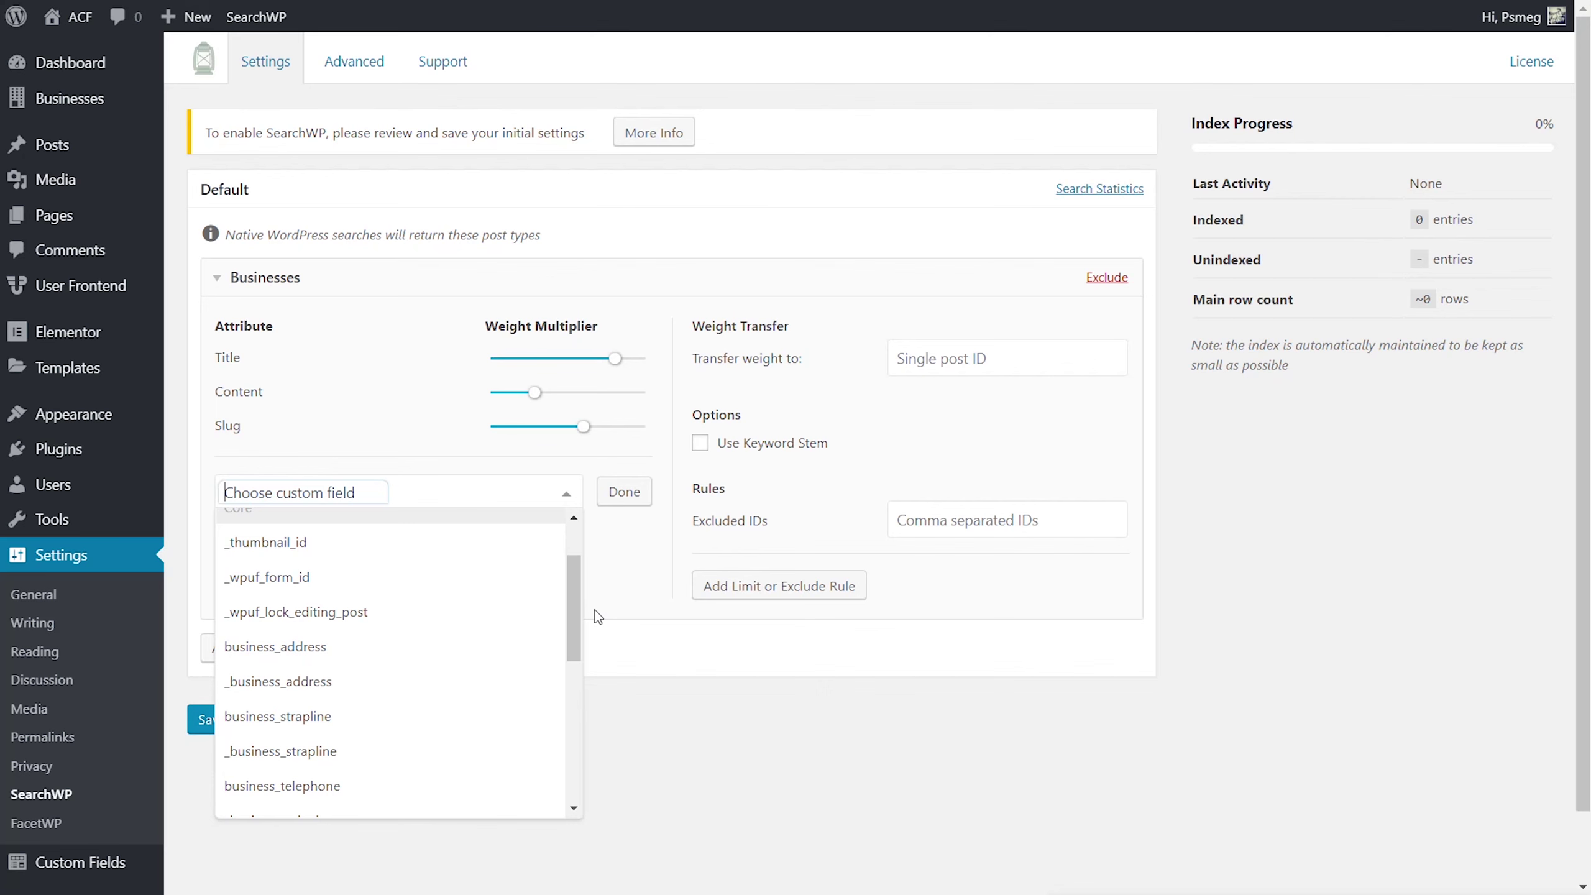
{"action": "left_click", "coordinate": [367, 648]}
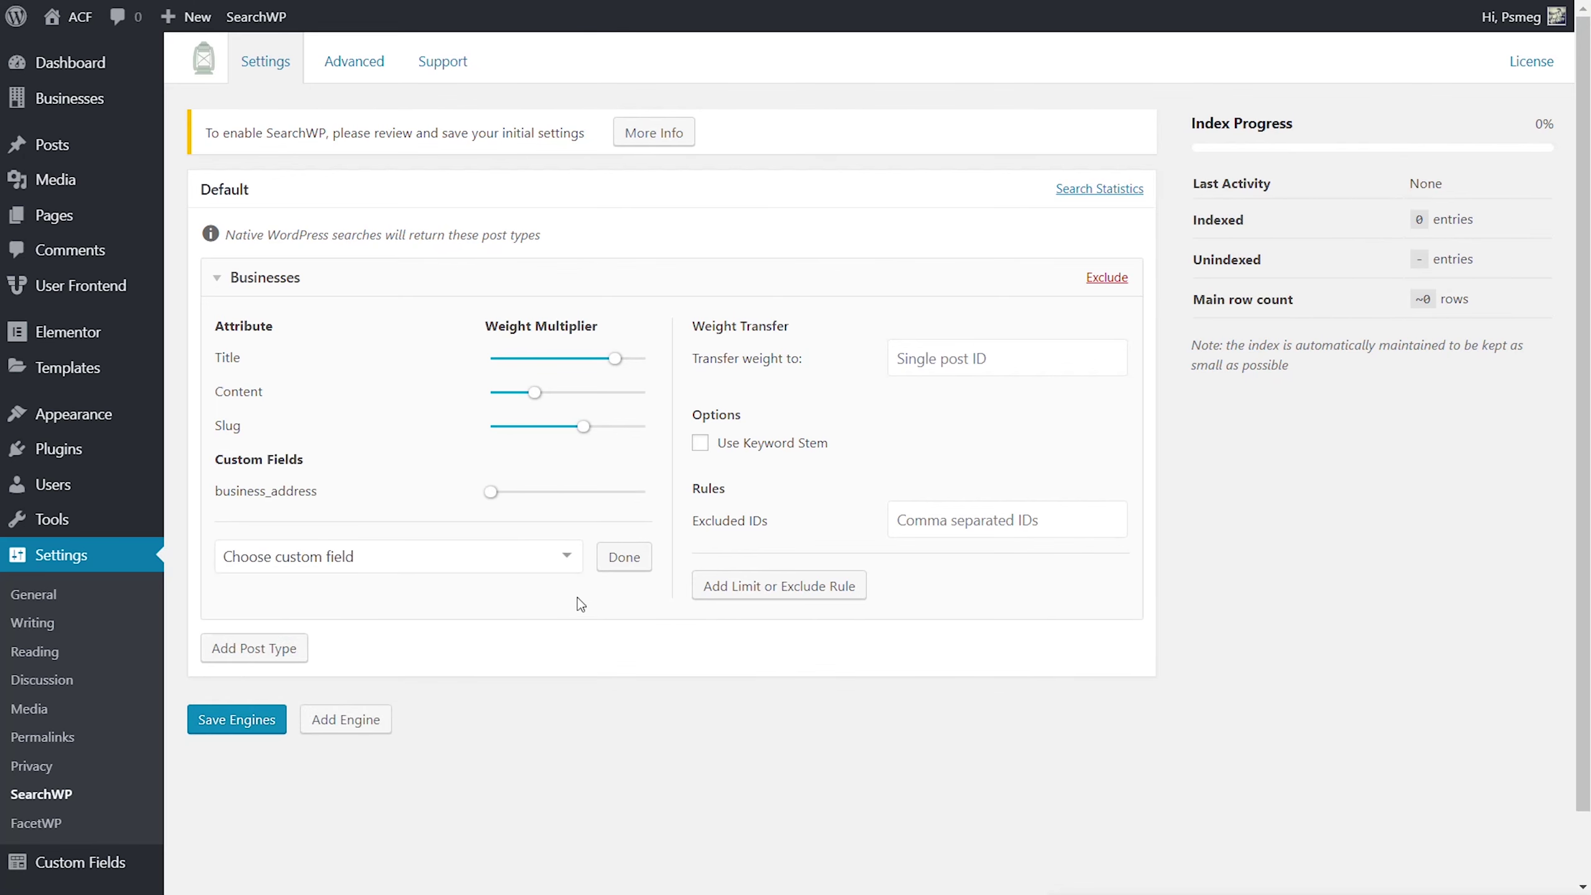
Step: Finish adding the business_address attribute and raise its weight multiplier to about 15 percent of the slider's range
{"action": "left_click", "coordinate": [623, 557]}
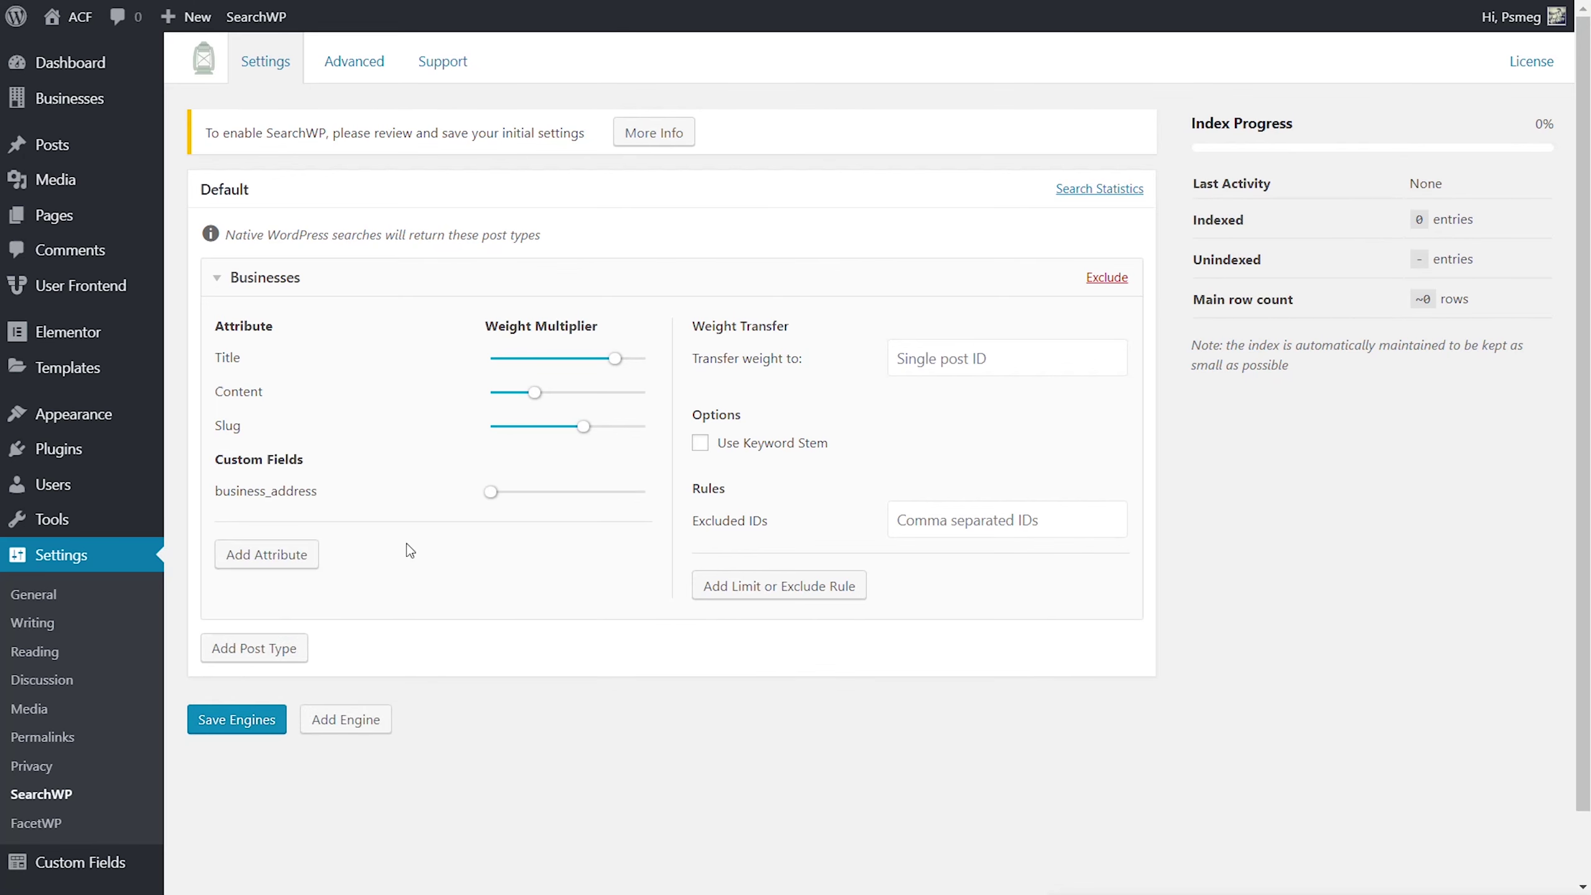
{"action": "left_click_drag", "start_coordinate": [492, 494], "coordinate": [515, 495]}
Step: Add the business_telephone custom field as a Businesses attribute, raise its weight to about 15 percent of the range, and save the engines
{"action": "left_click", "coordinate": [299, 556]}
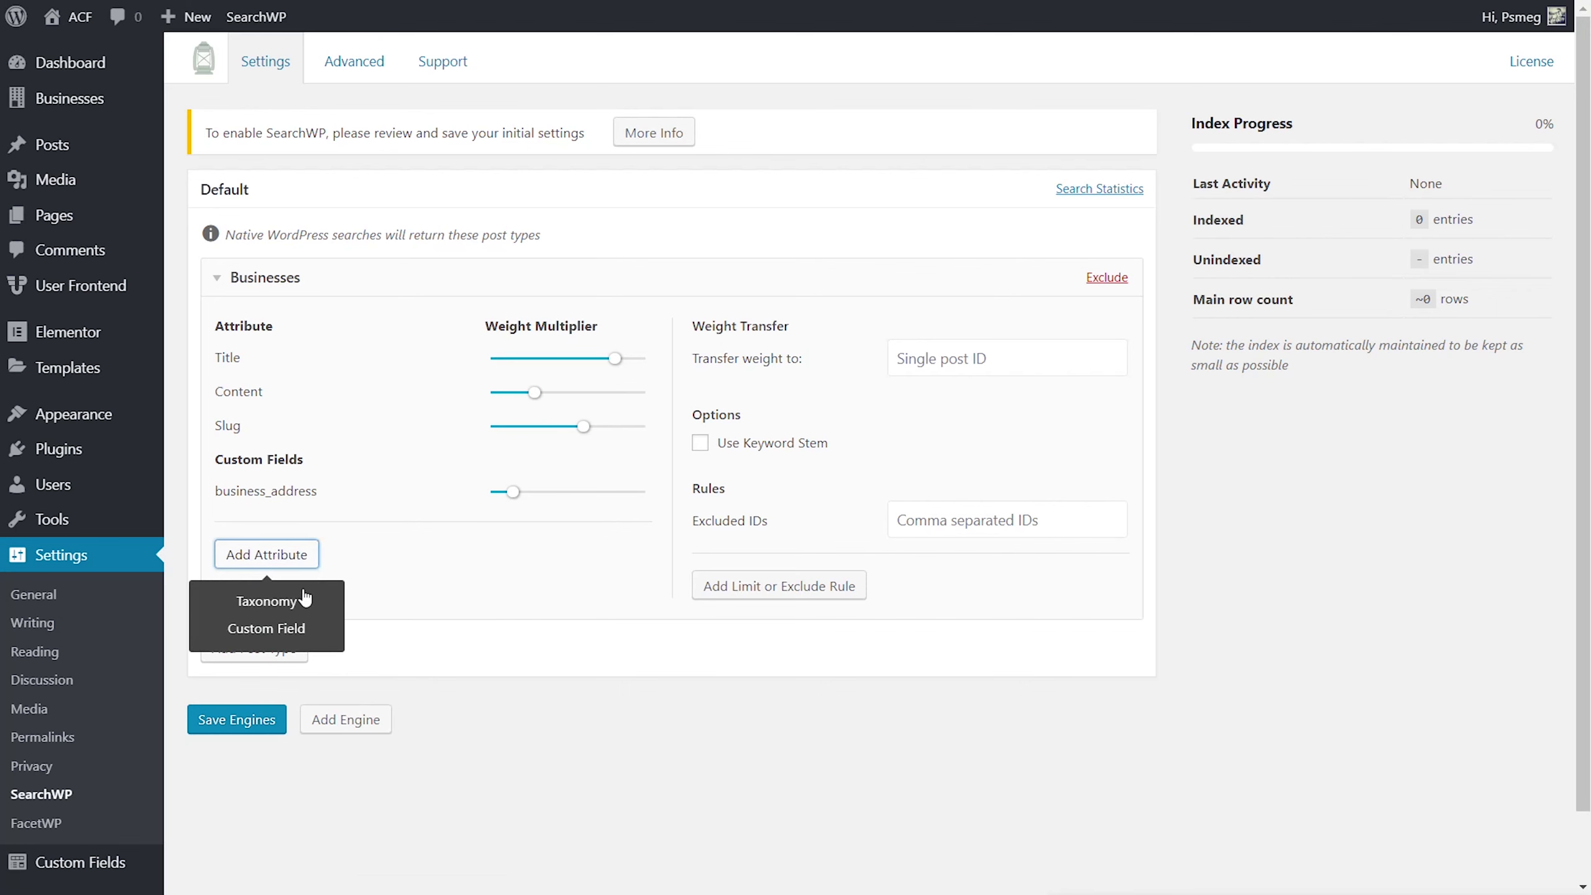
{"action": "left_click", "coordinate": [292, 628]}
{"action": "left_click", "coordinate": [544, 557]}
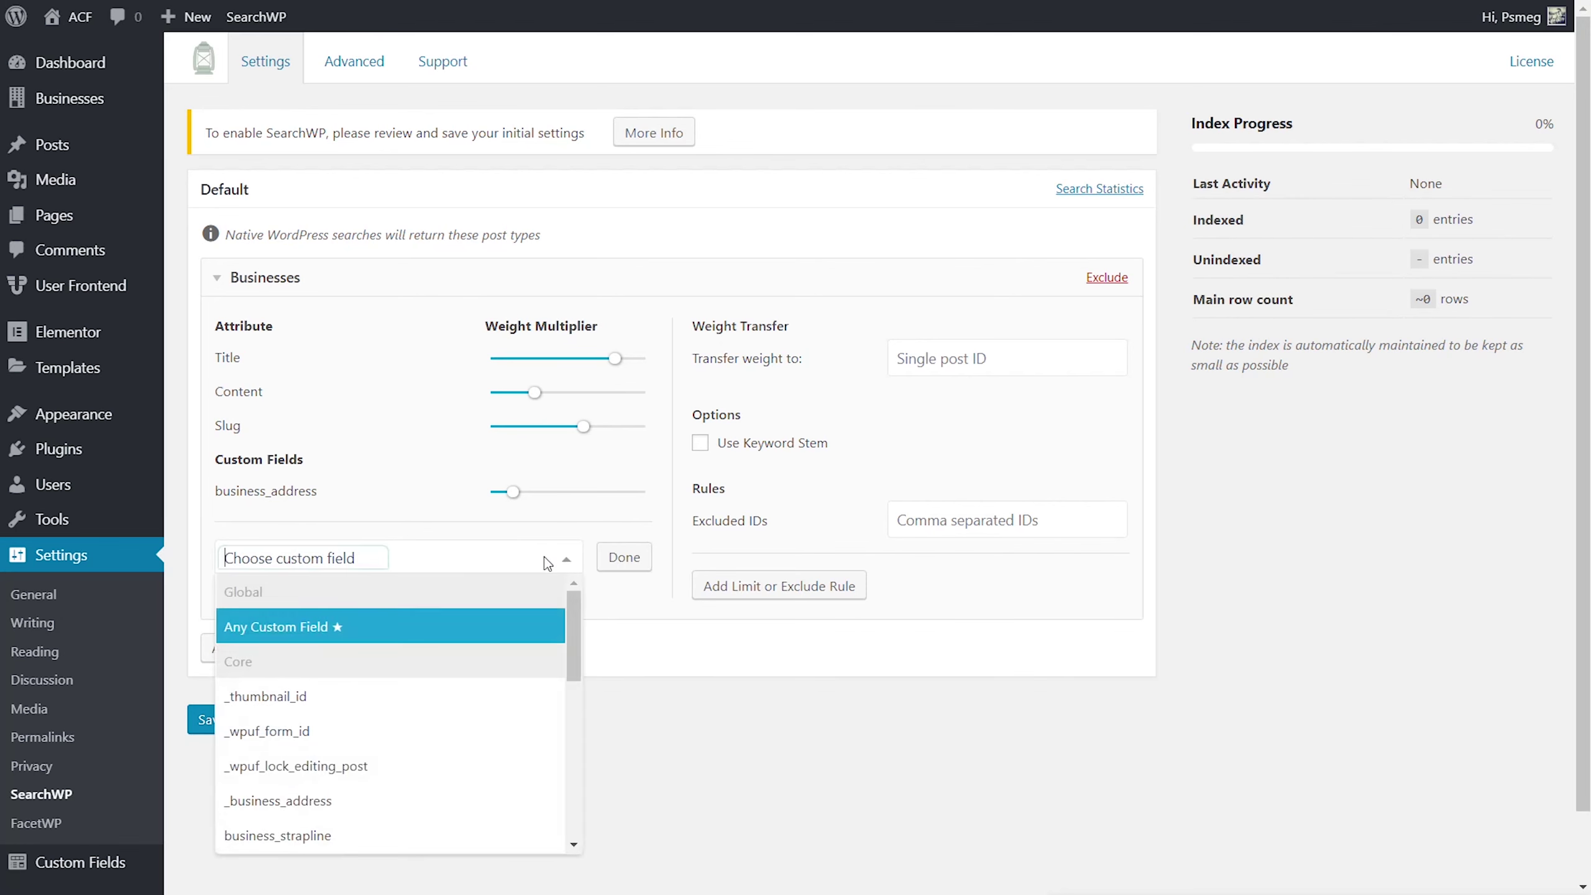
{"action": "scroll", "coordinate": [522, 788], "scroll_direction": "down", "scroll_amount": 3}
{"action": "scroll", "coordinate": [522, 788], "scroll_direction": "down", "scroll_amount": 1}
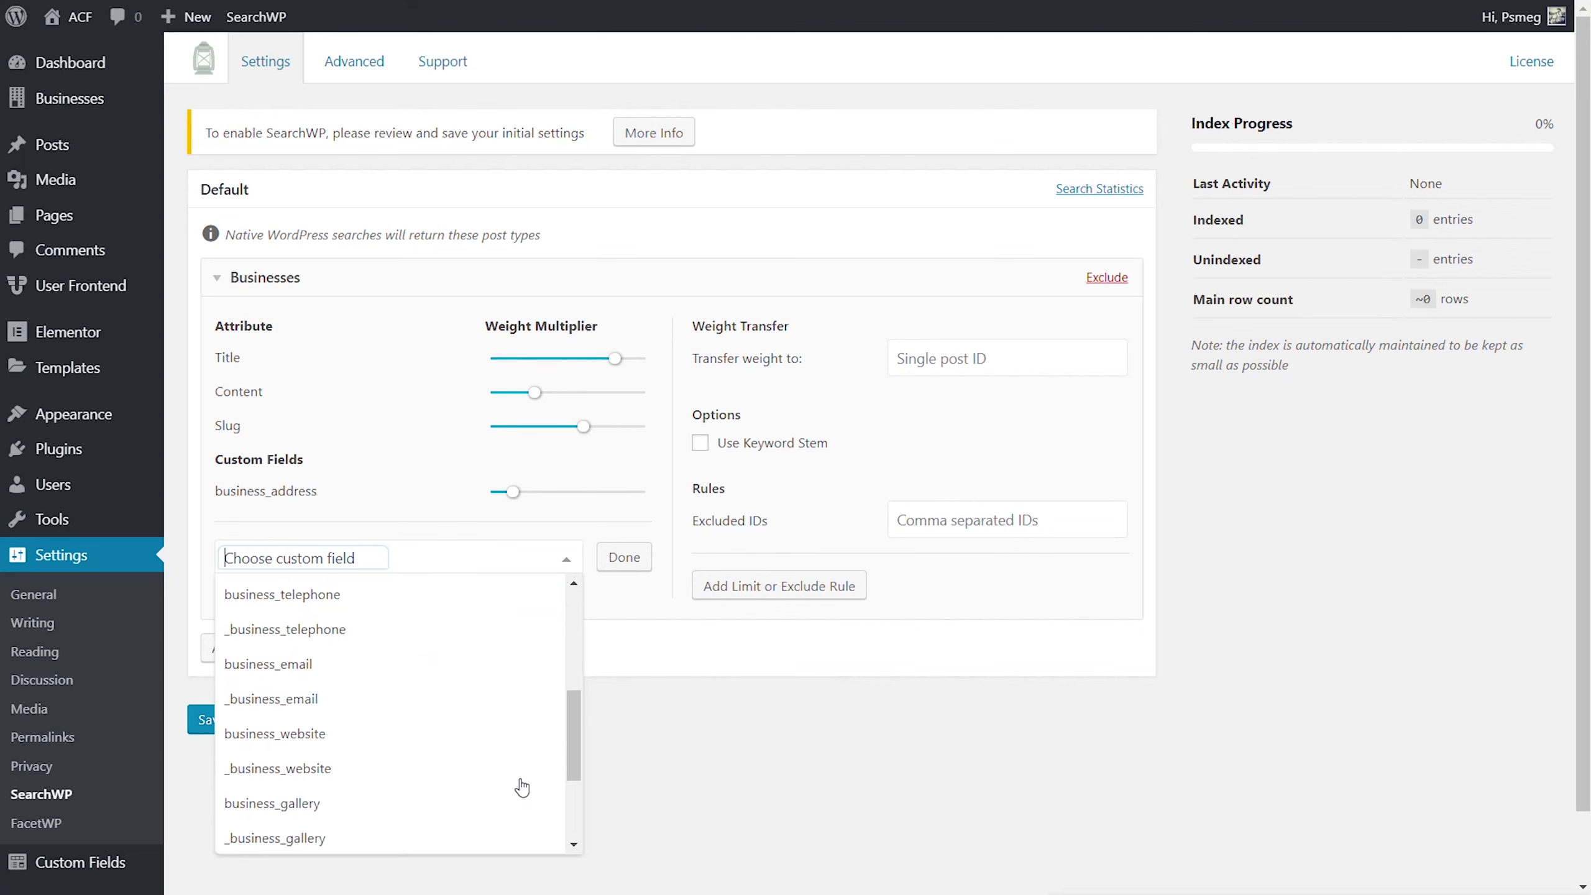
{"action": "scroll", "coordinate": [522, 789], "scroll_direction": "down", "scroll_amount": 1}
{"action": "scroll", "coordinate": [522, 788], "scroll_direction": "up", "scroll_amount": 2}
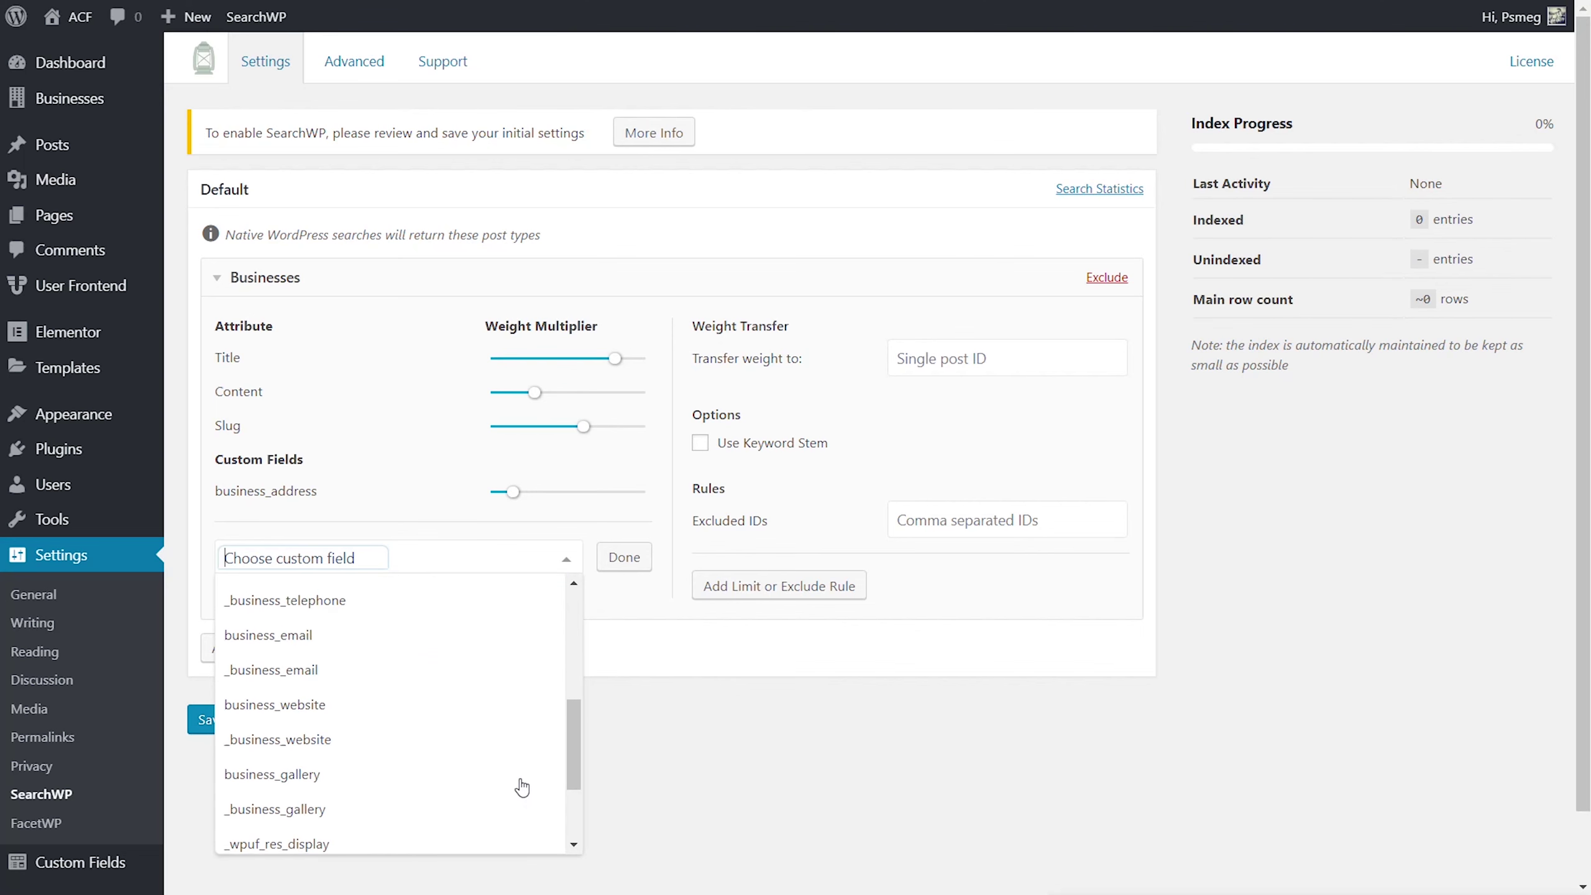
{"action": "scroll", "coordinate": [515, 788], "scroll_direction": "up", "scroll_amount": 1}
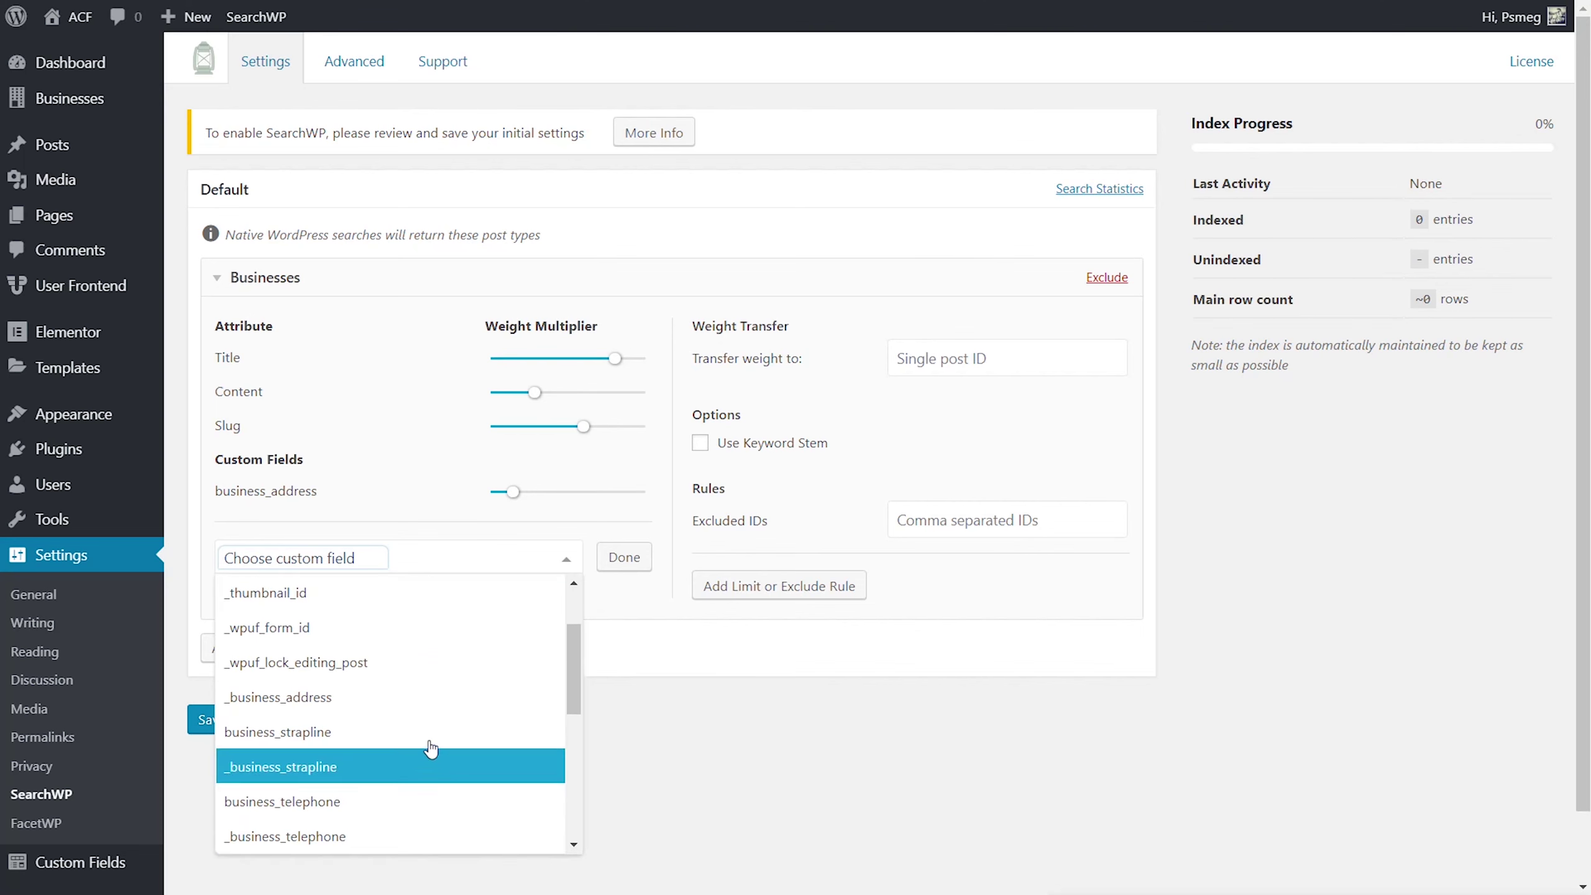
{"action": "left_click", "coordinate": [343, 801]}
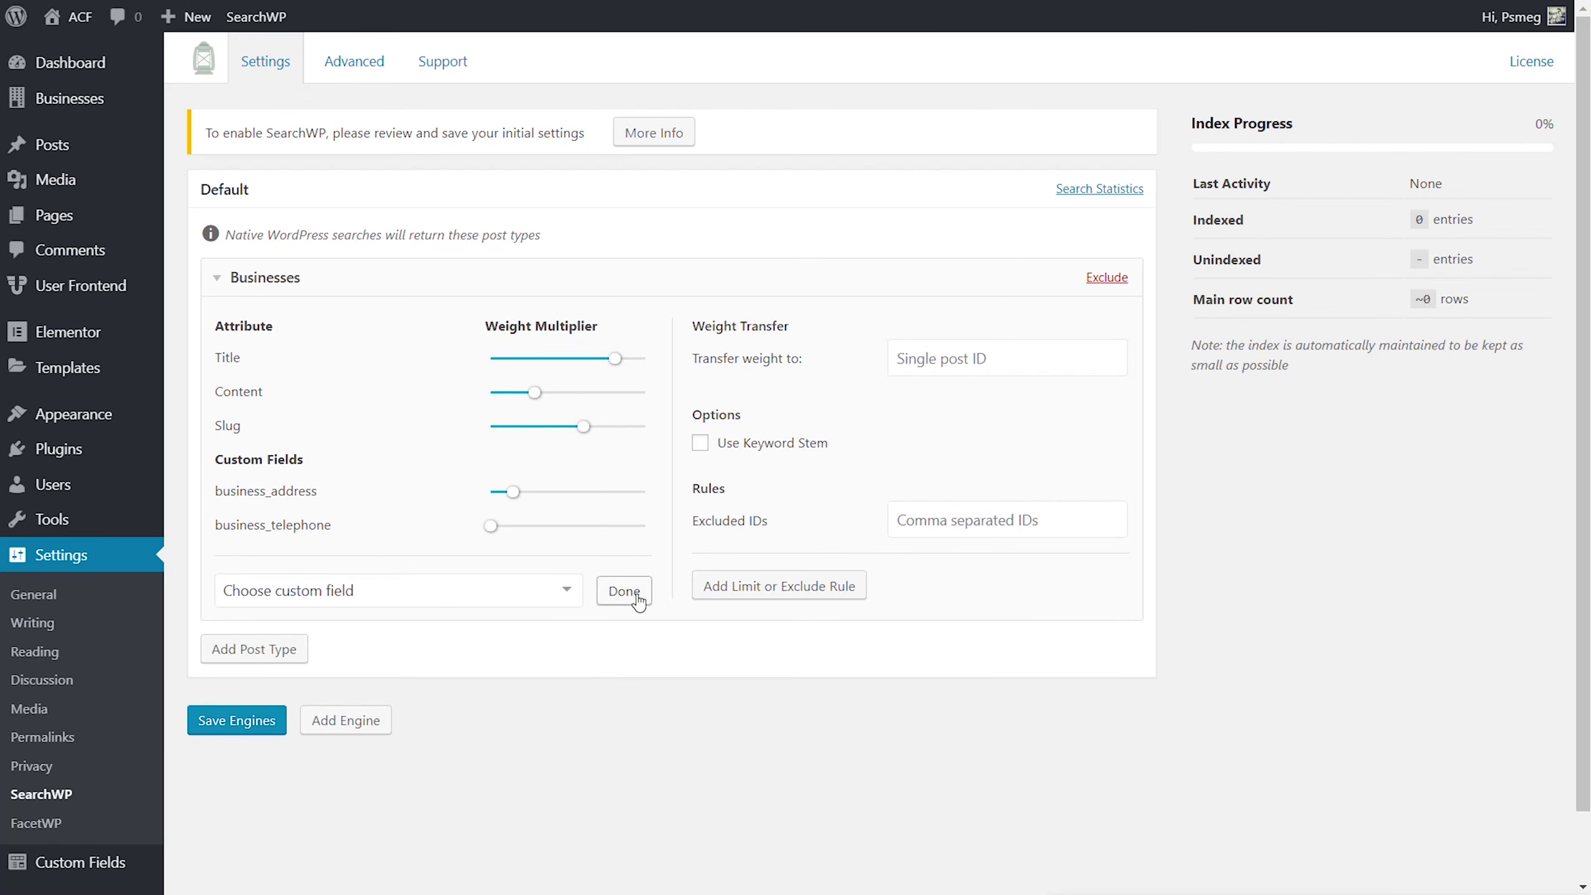
{"action": "left_click_drag", "start_coordinate": [494, 531], "coordinate": [515, 537]}
{"action": "left_click", "coordinate": [246, 722]}
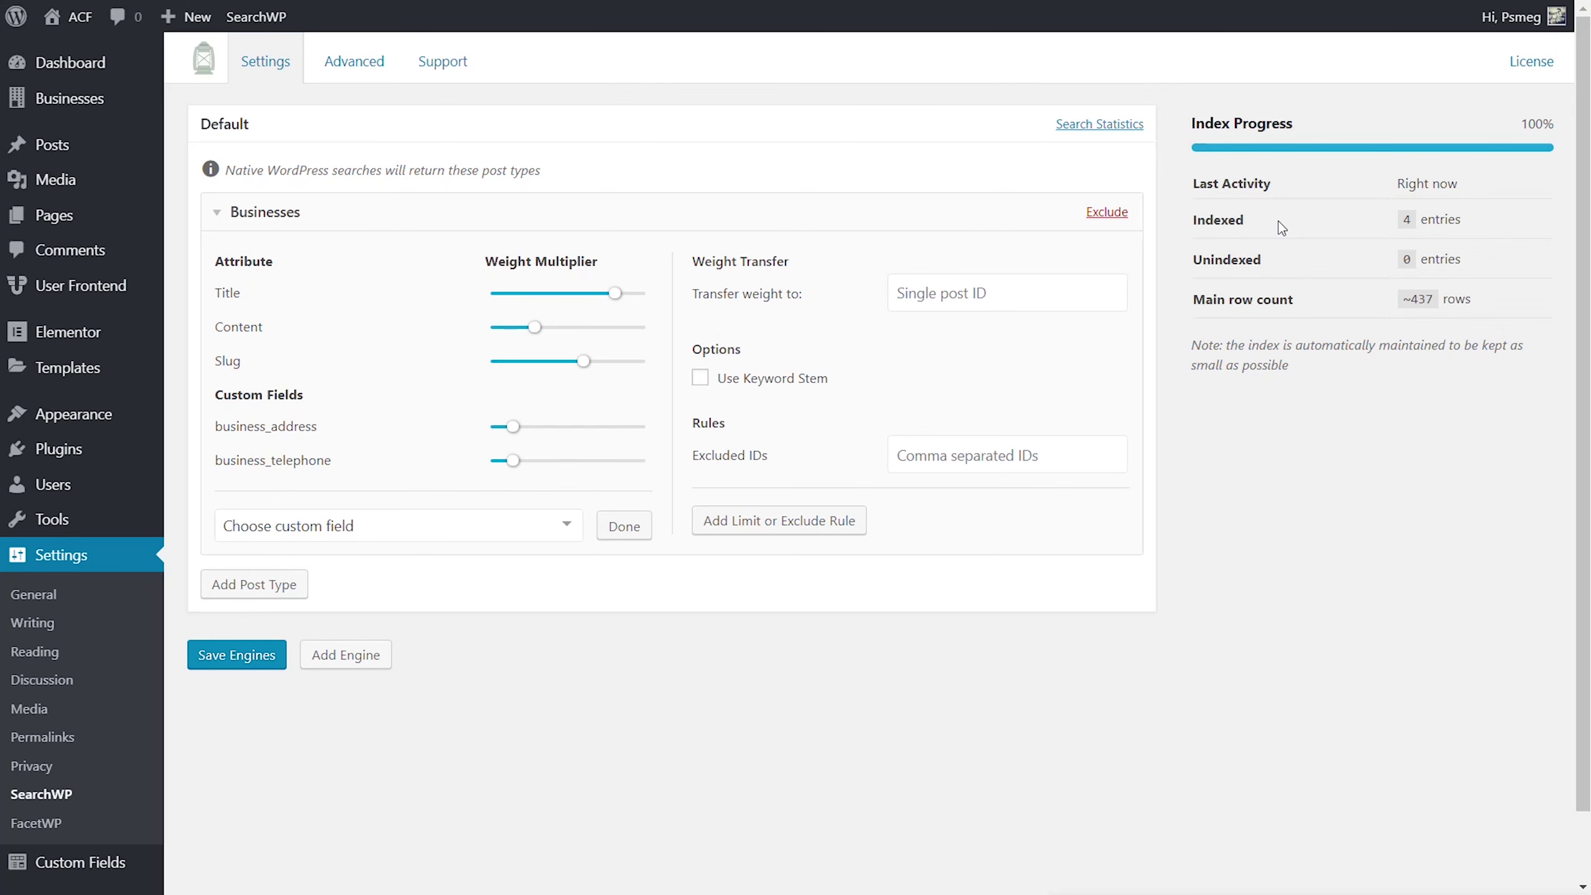
Step: Review the search statistics of the Default engine and return to the SearchWP settings
{"action": "left_click", "coordinate": [1128, 126]}
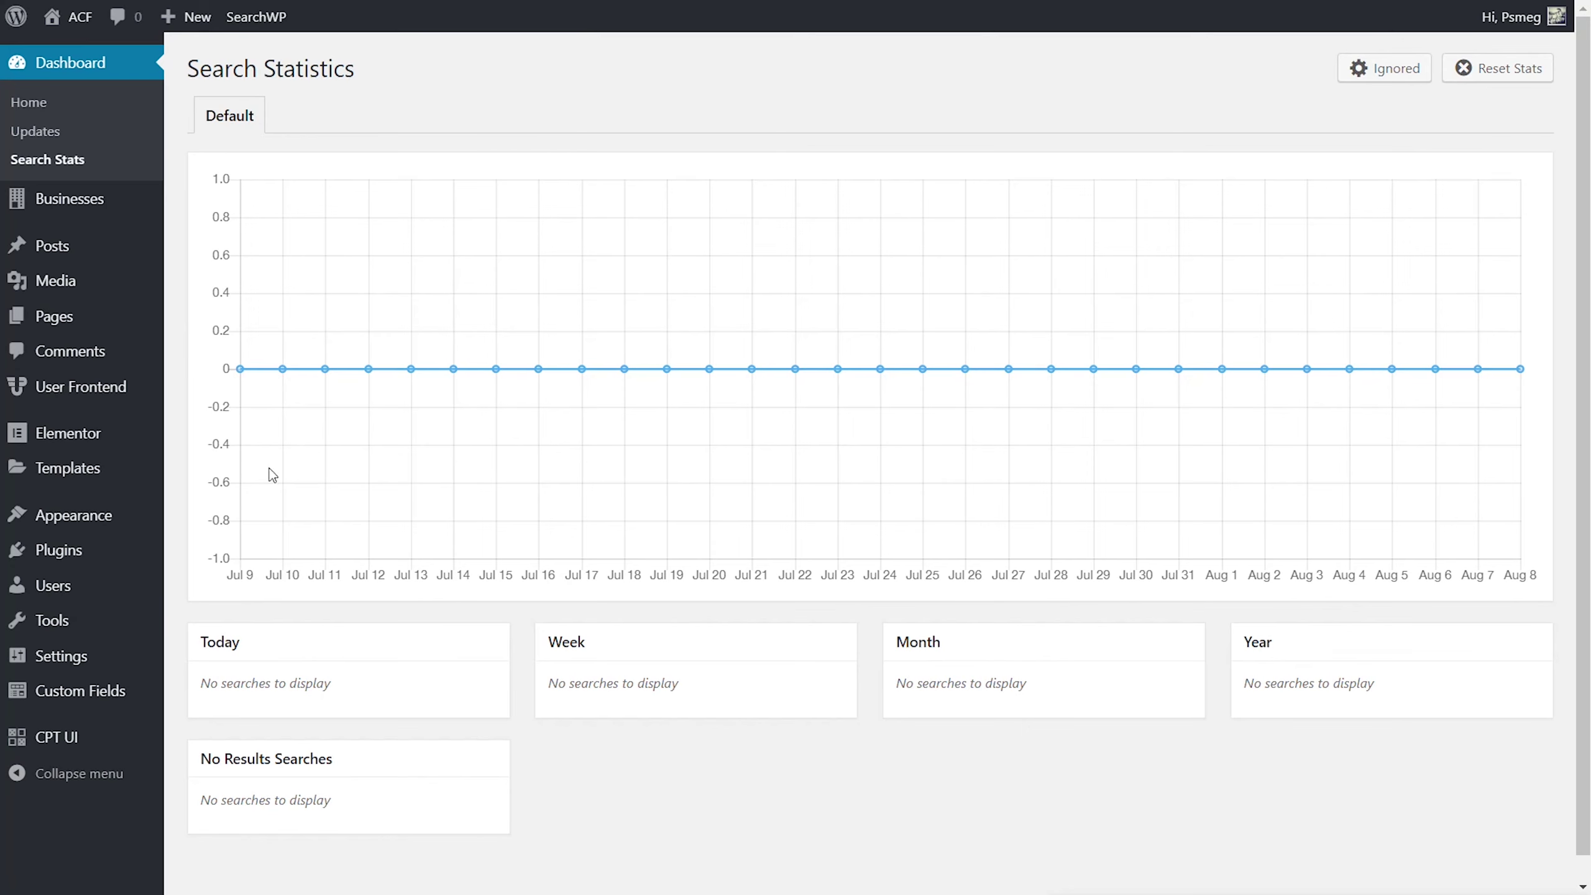
{"action": "mouse_move", "coordinate": [76, 660]}
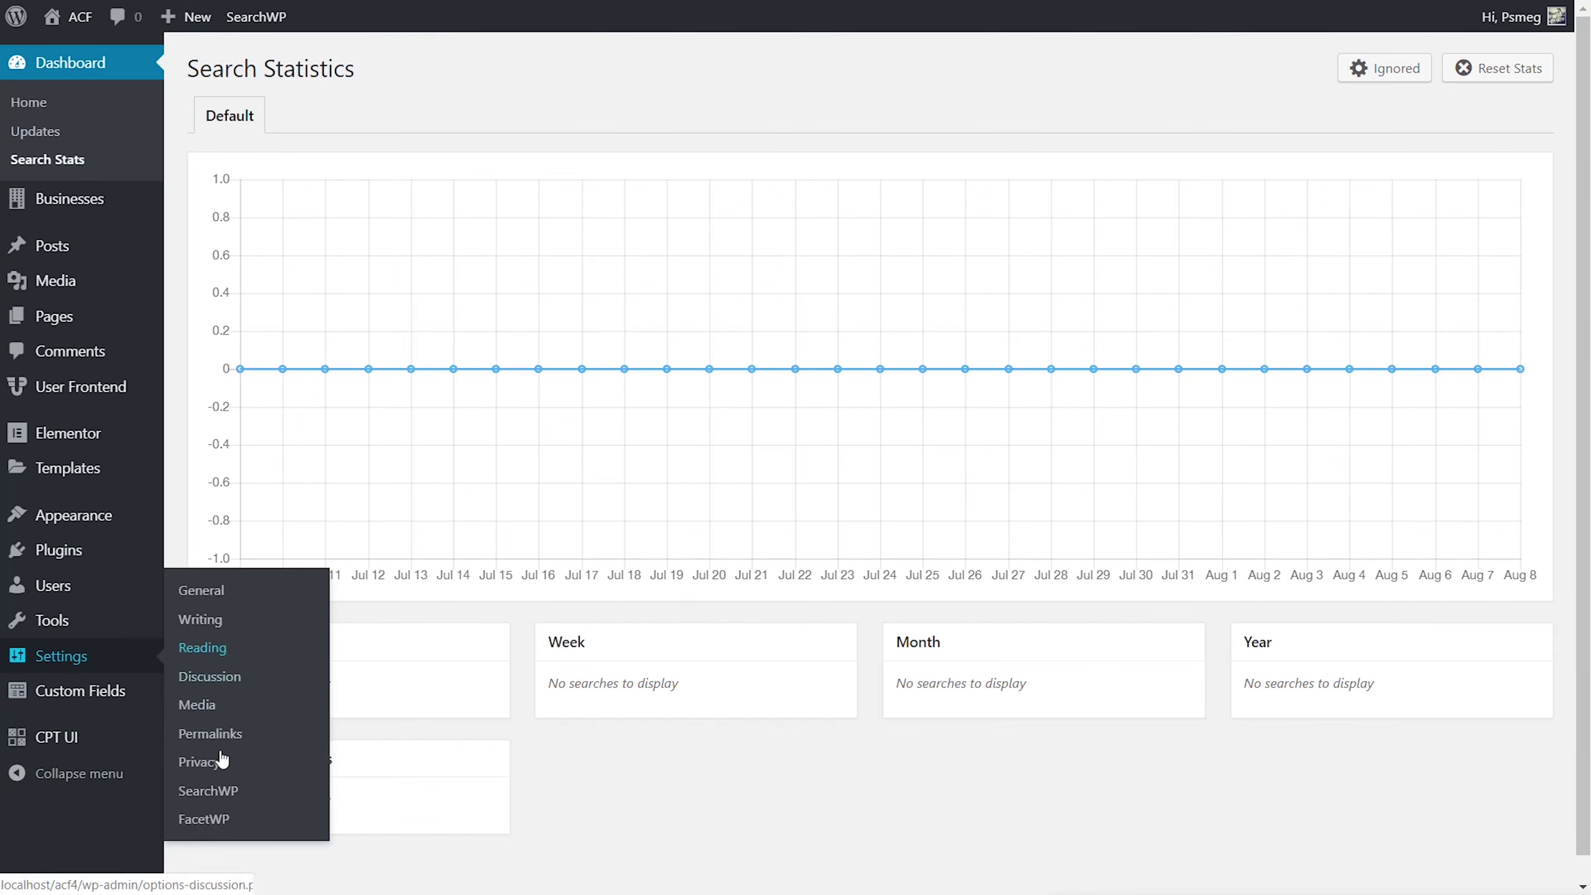
{"action": "left_click", "coordinate": [206, 792]}
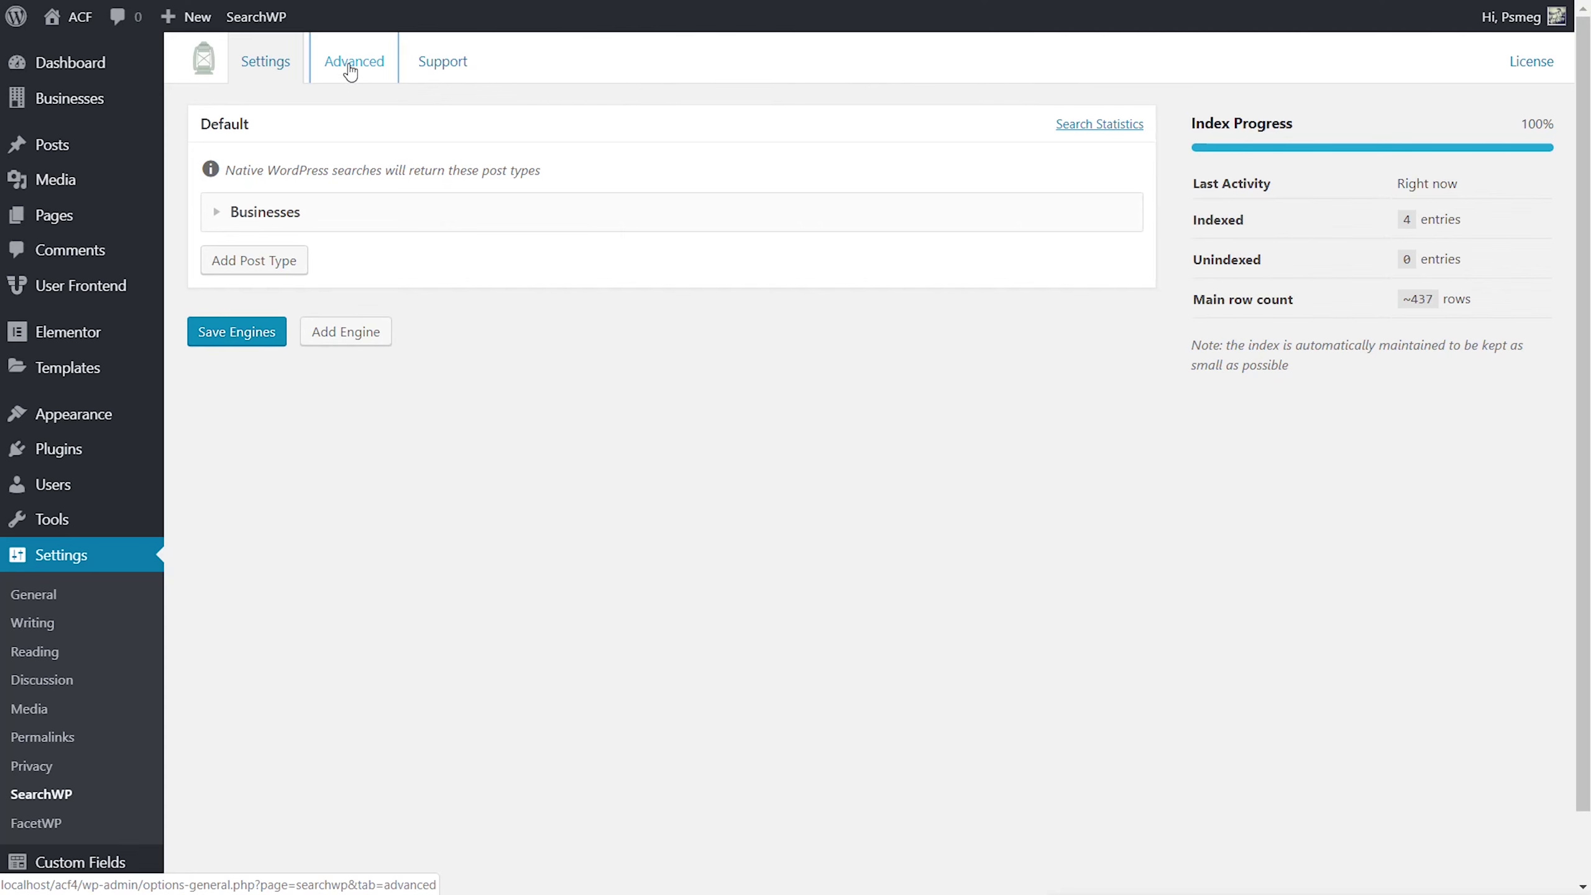
Step: In SearchWP's advanced settings, enable removing all data on uninstall and try the partial matches option, switching it back off
{"action": "left_click", "coordinate": [352, 69]}
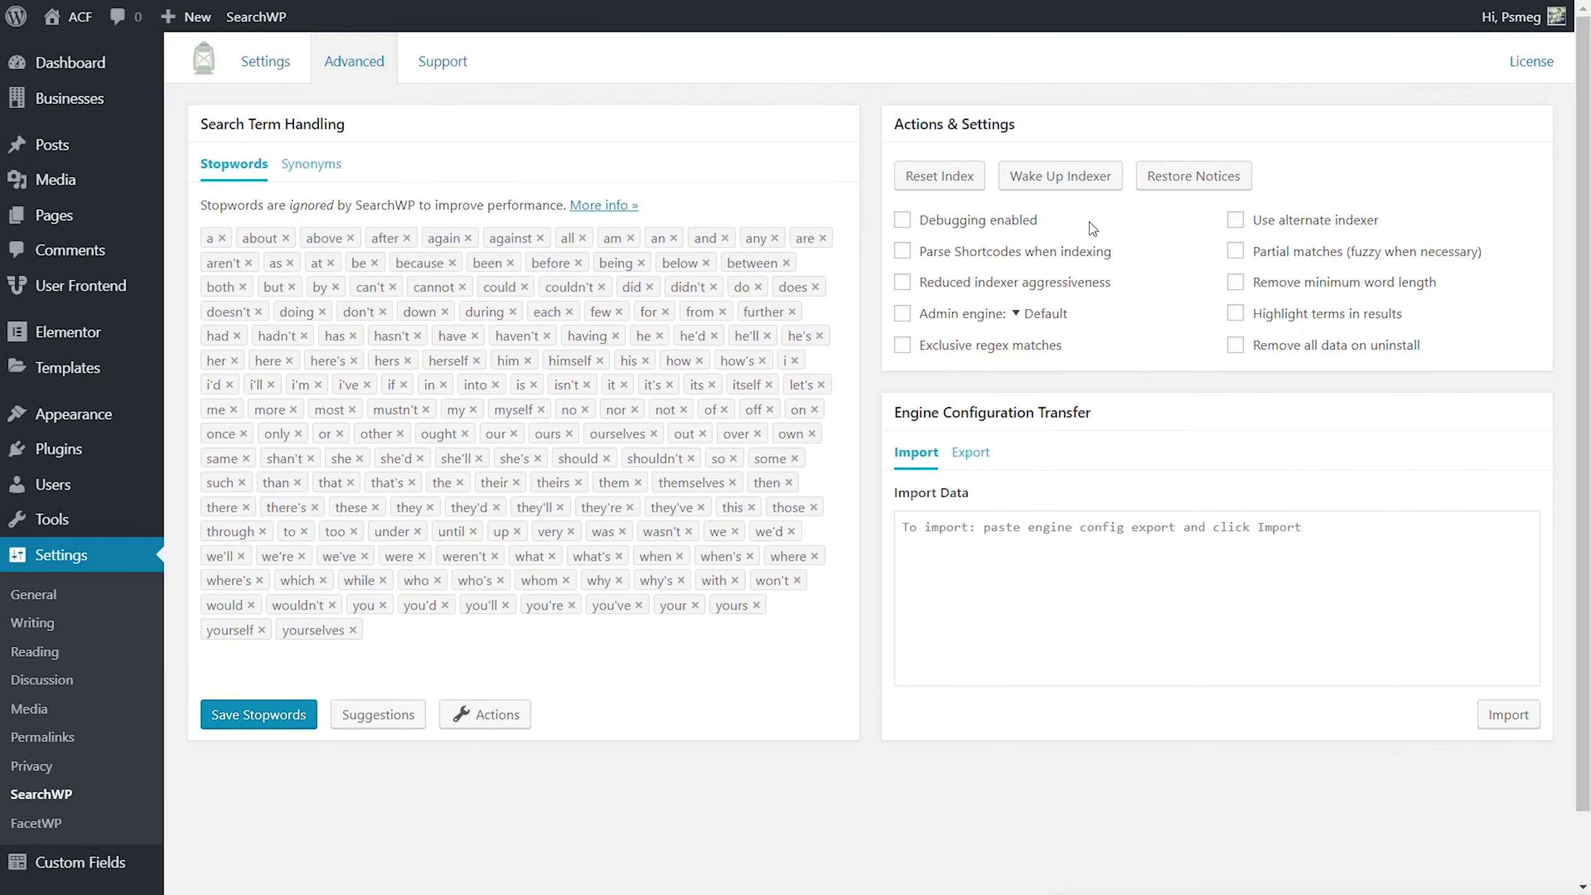
{"action": "left_click", "coordinate": [1235, 346]}
{"action": "left_click", "coordinate": [1236, 251]}
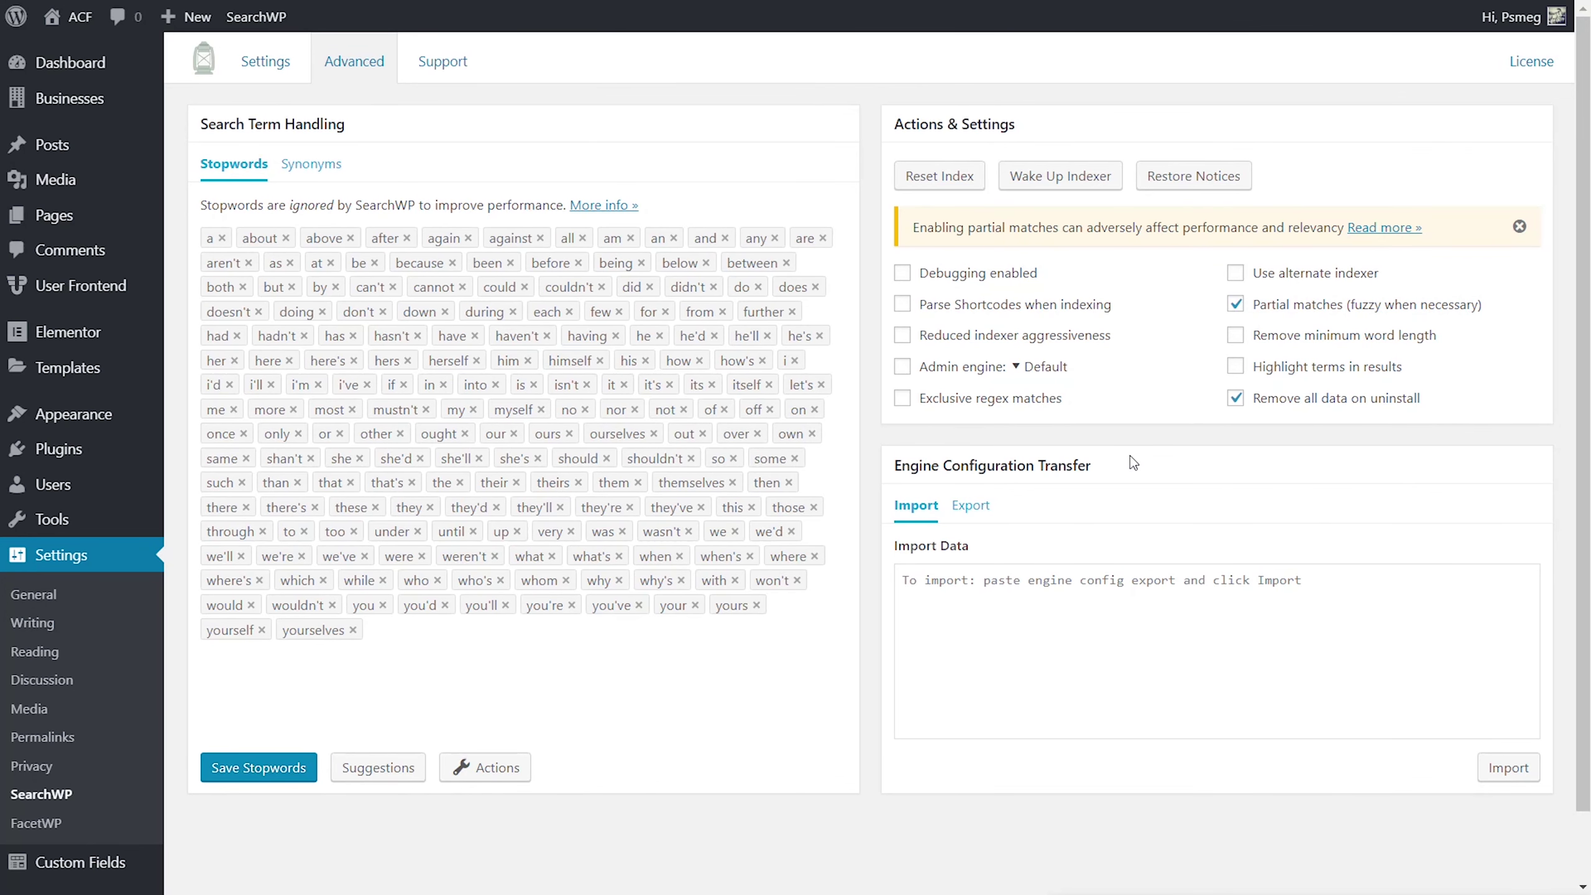
{"action": "left_click", "coordinate": [1235, 304]}
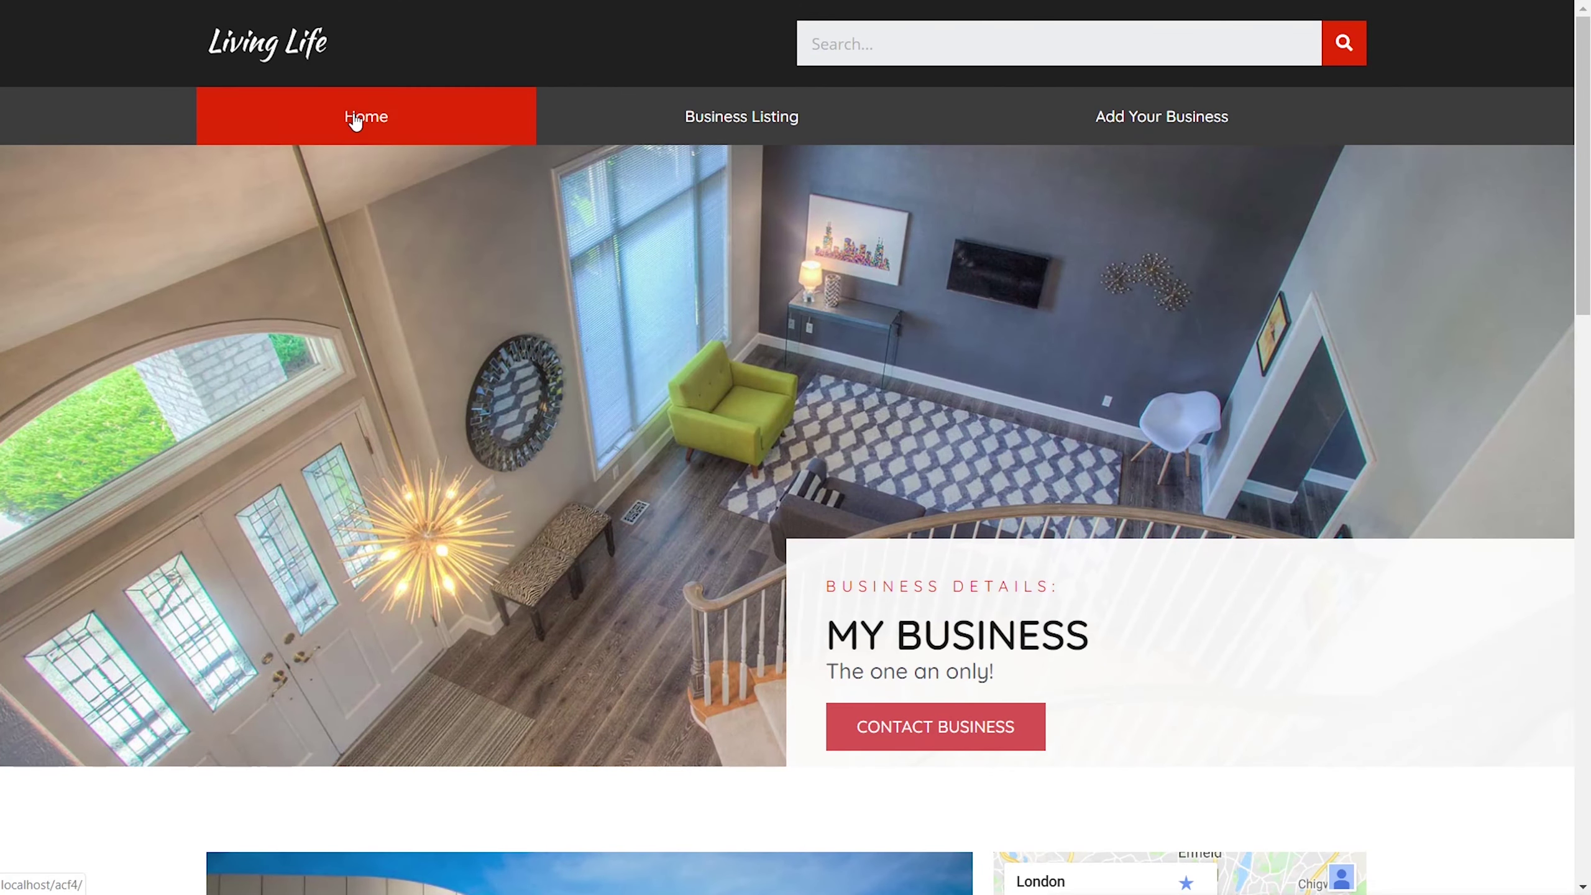
Step: Go to the public home page, search for "art" under Find a Business, review the results and return to the home page
{"action": "left_click", "coordinate": [355, 122]}
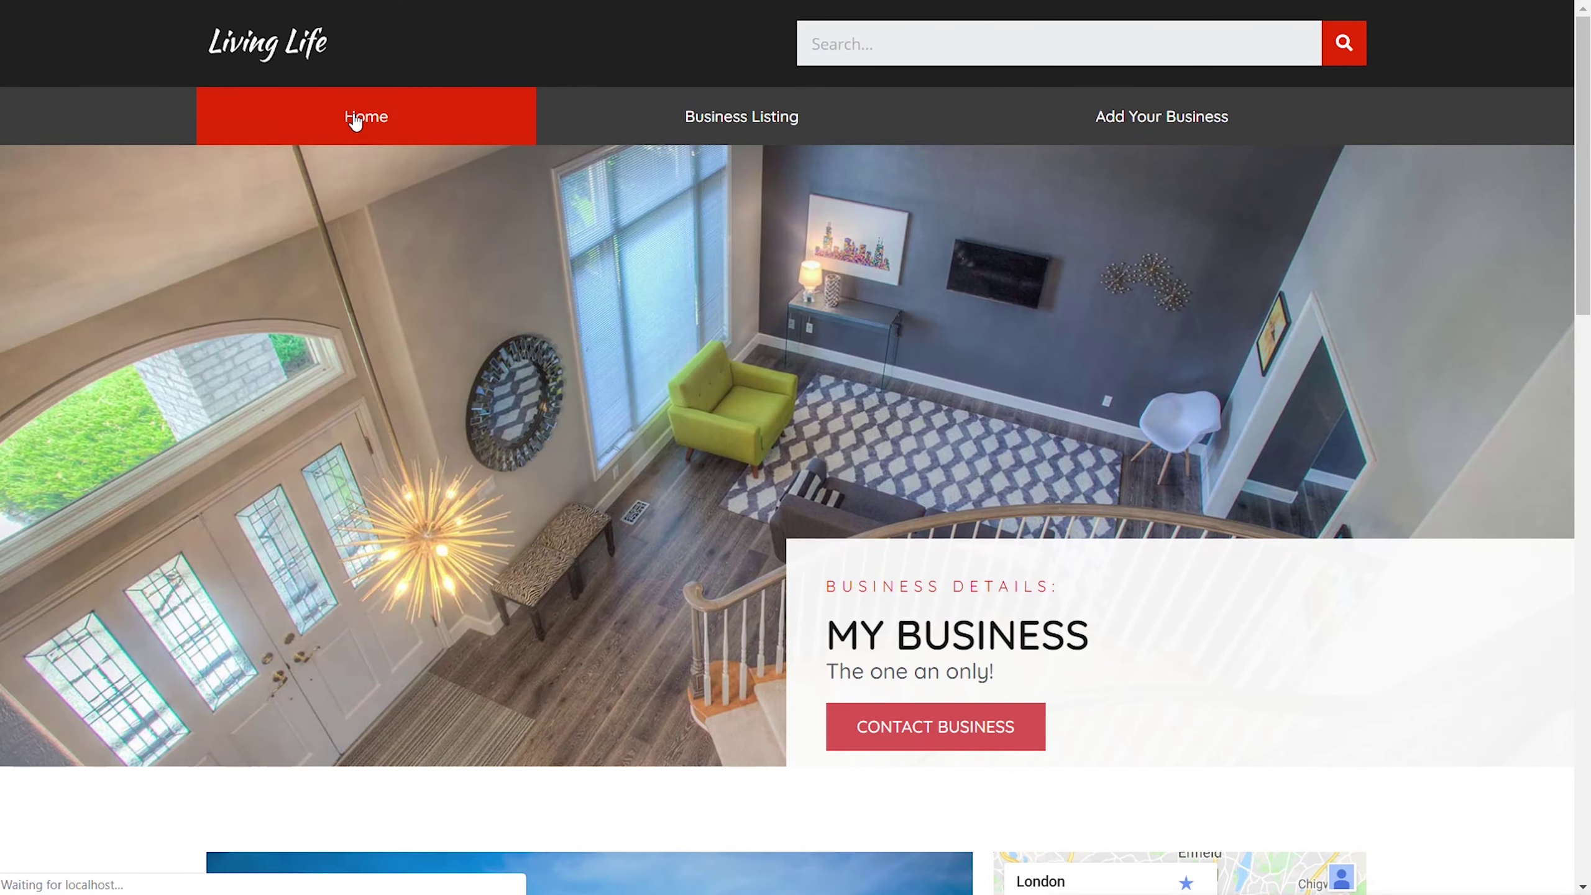
{"action": "scroll", "coordinate": [513, 626], "scroll_direction": "down", "scroll_amount": 1}
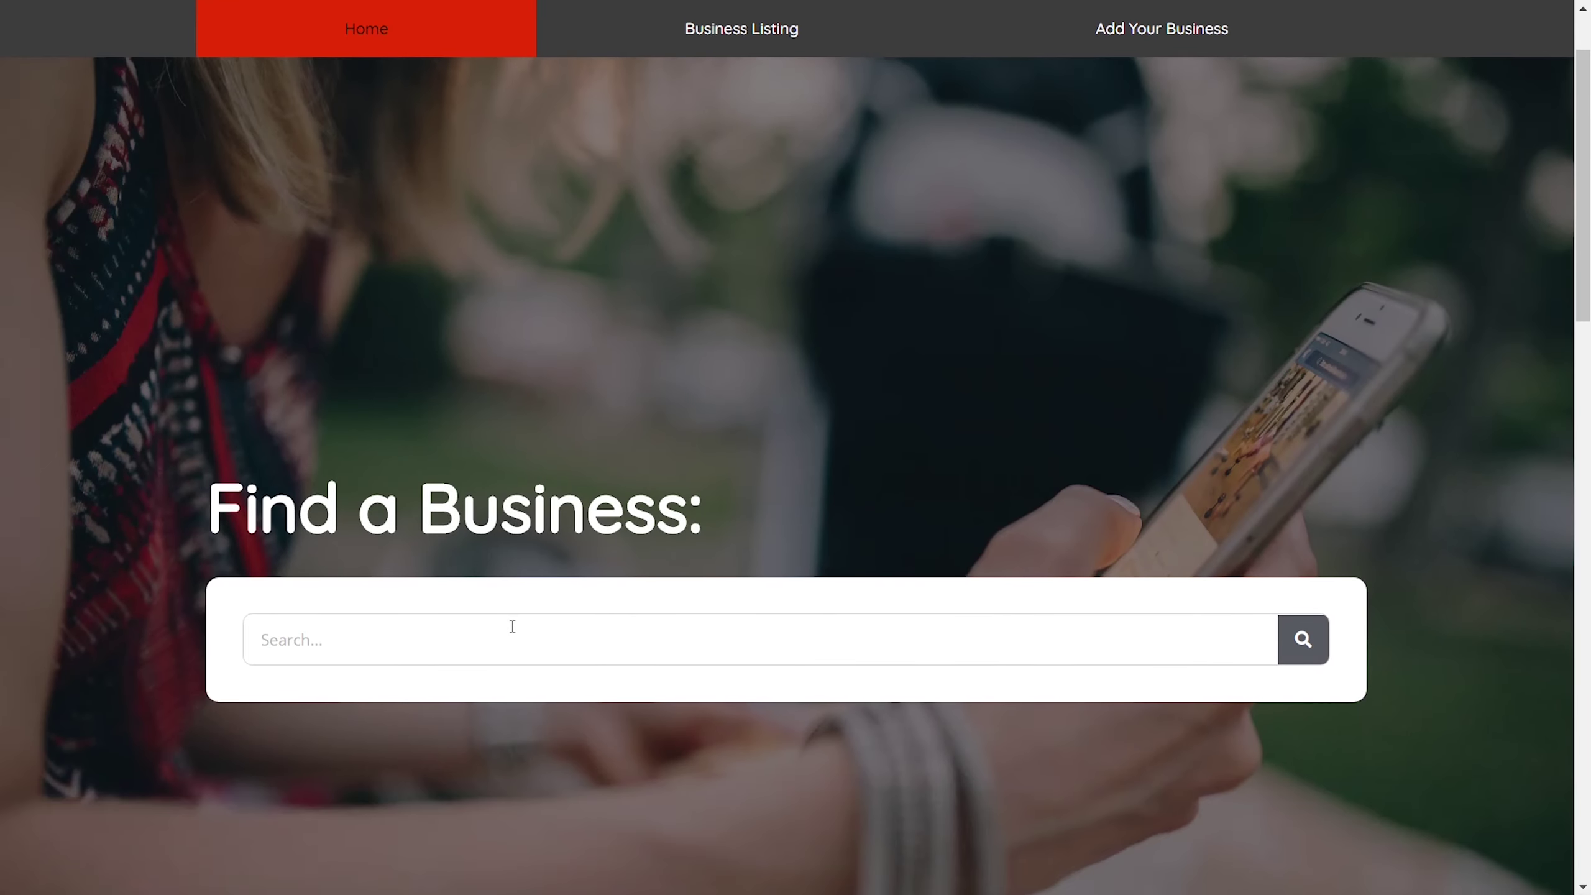
{"action": "scroll", "coordinate": [512, 627], "scroll_direction": "down", "scroll_amount": 1}
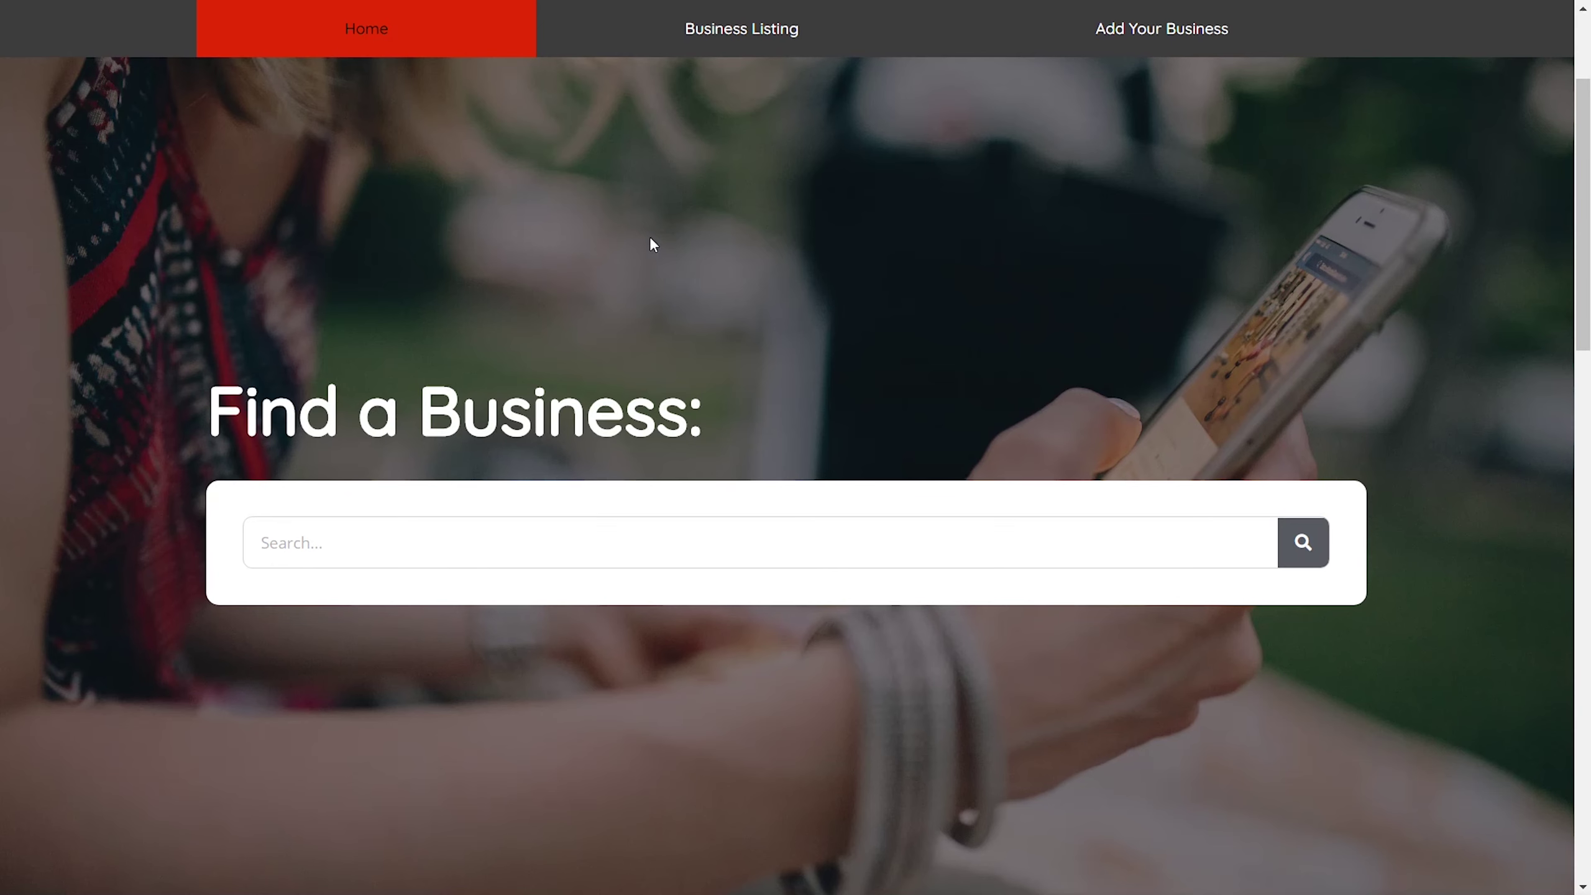
{"action": "left_click", "coordinate": [343, 557]}
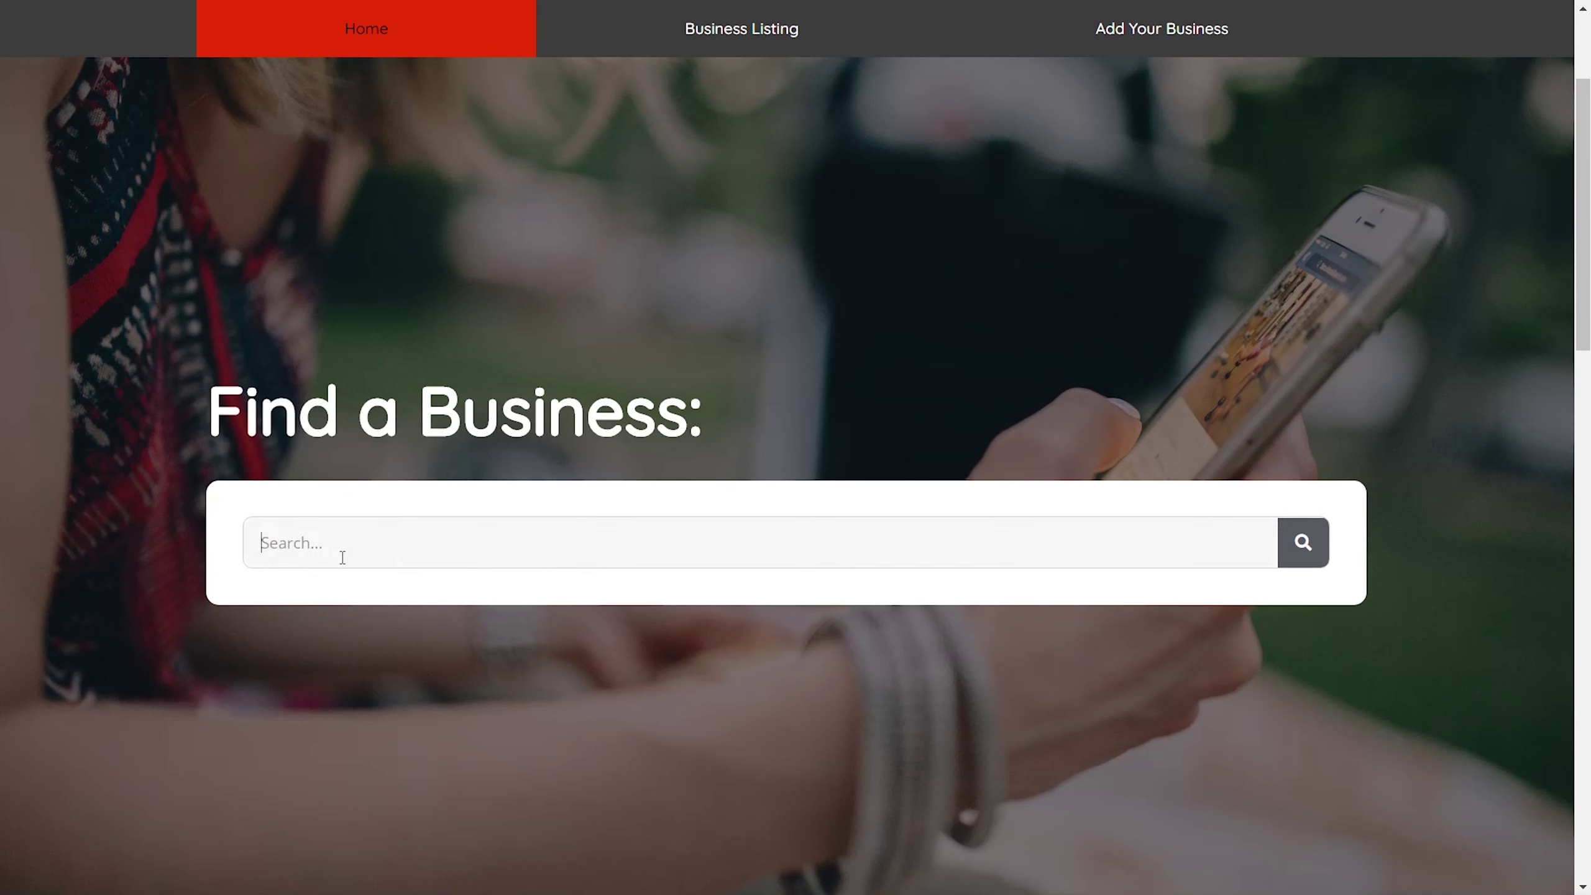
{"action": "type", "text": "art"}
{"action": "left_click", "coordinate": [1282, 560]}
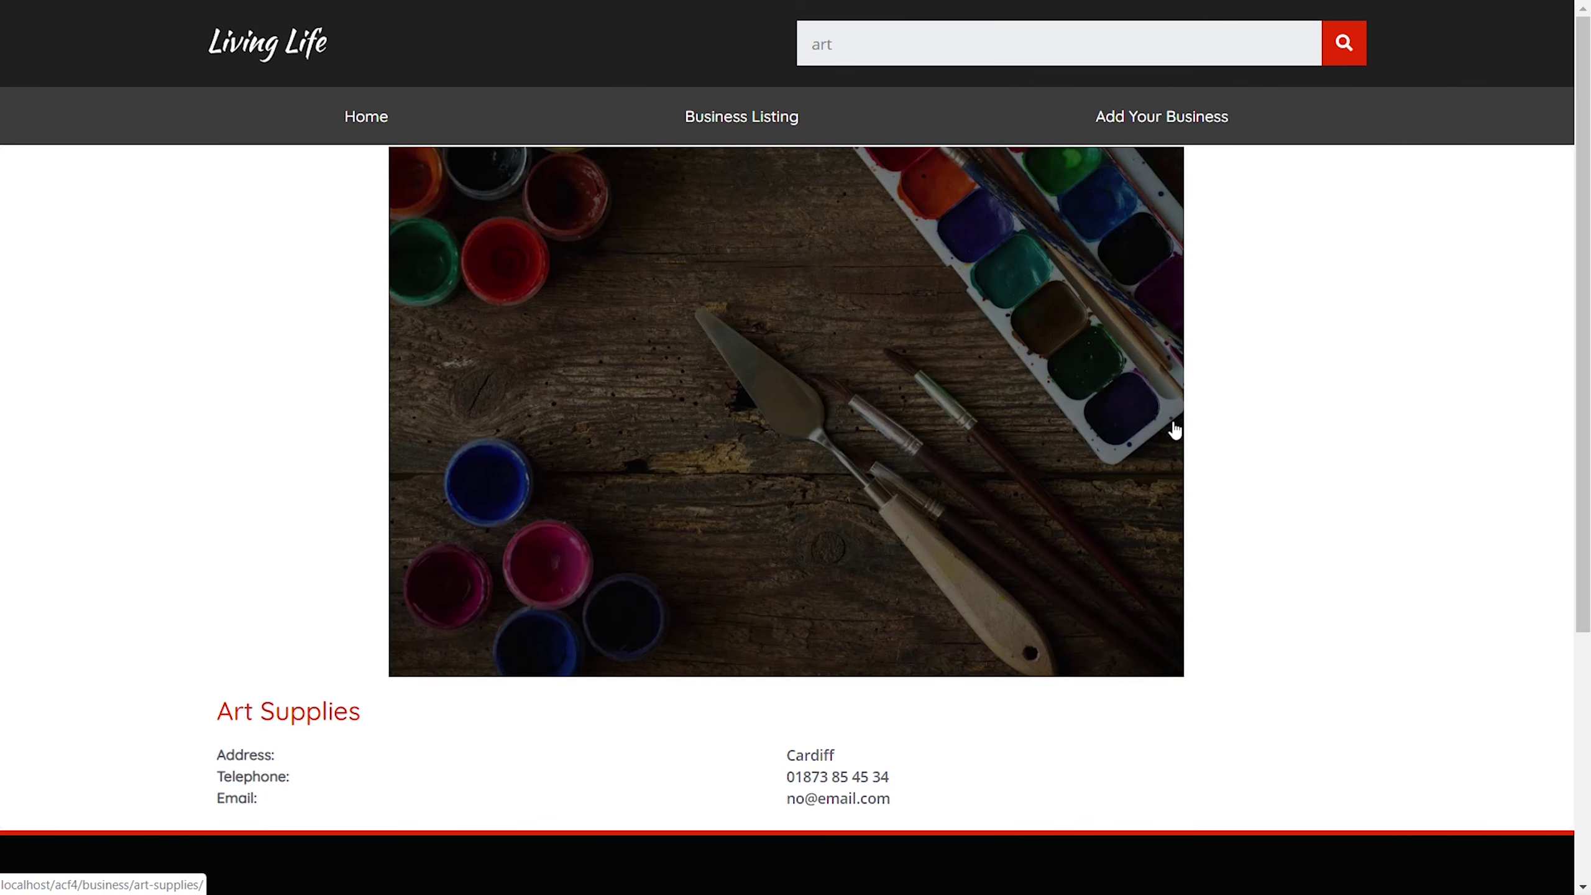
{"action": "key", "text": "alt+Left"}
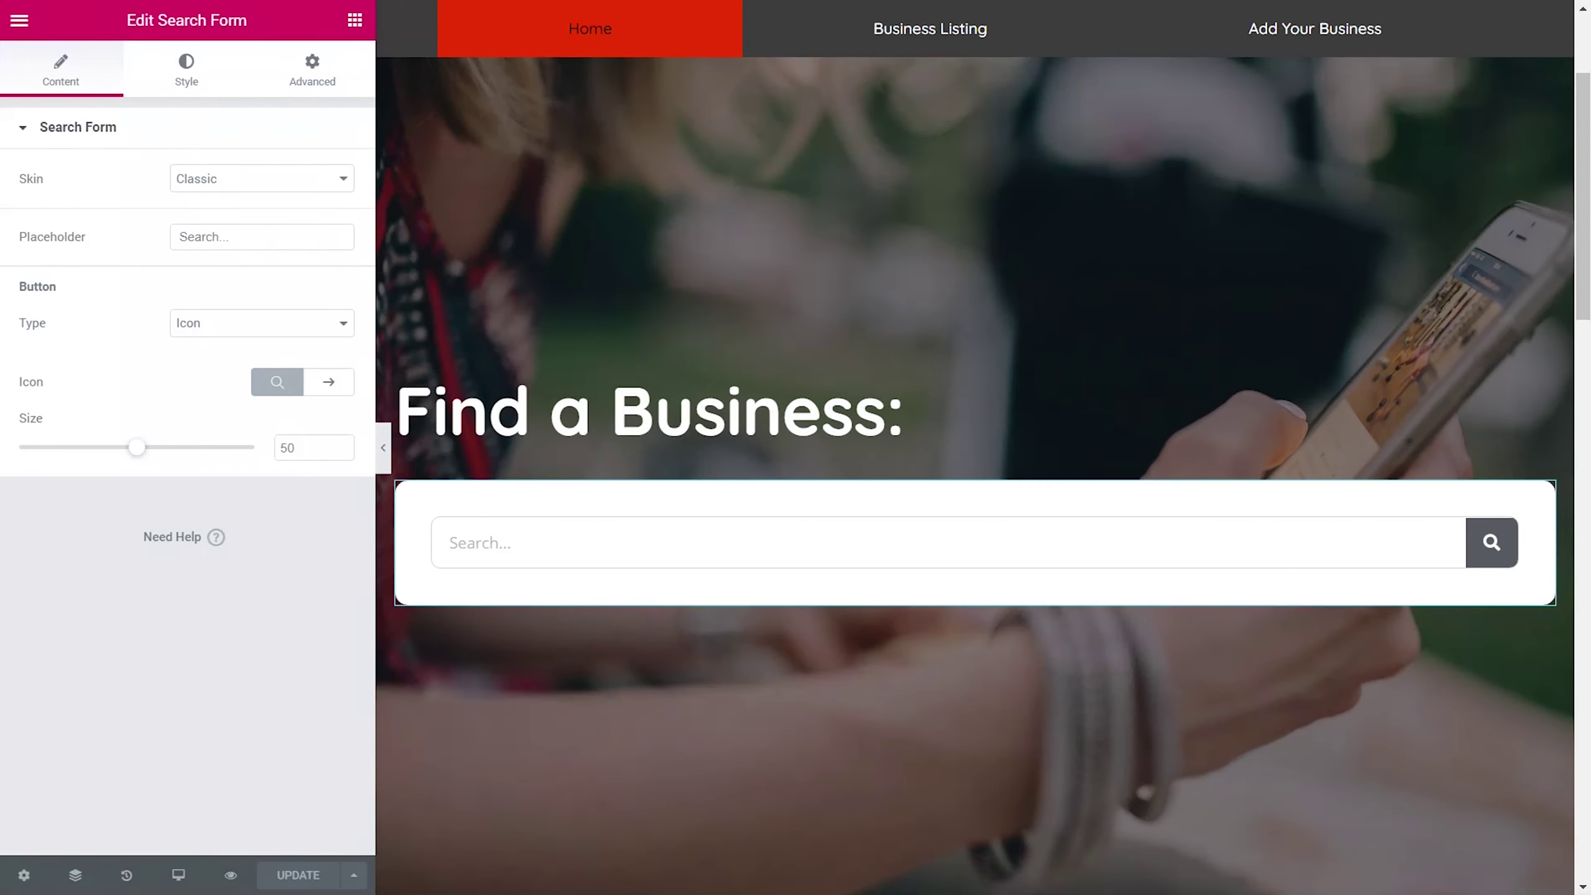
Step: Exit the homepage's Elementor editor to the dashboard and show the Archive templates in the Theme Builder
{"action": "left_click", "coordinate": [19, 20]}
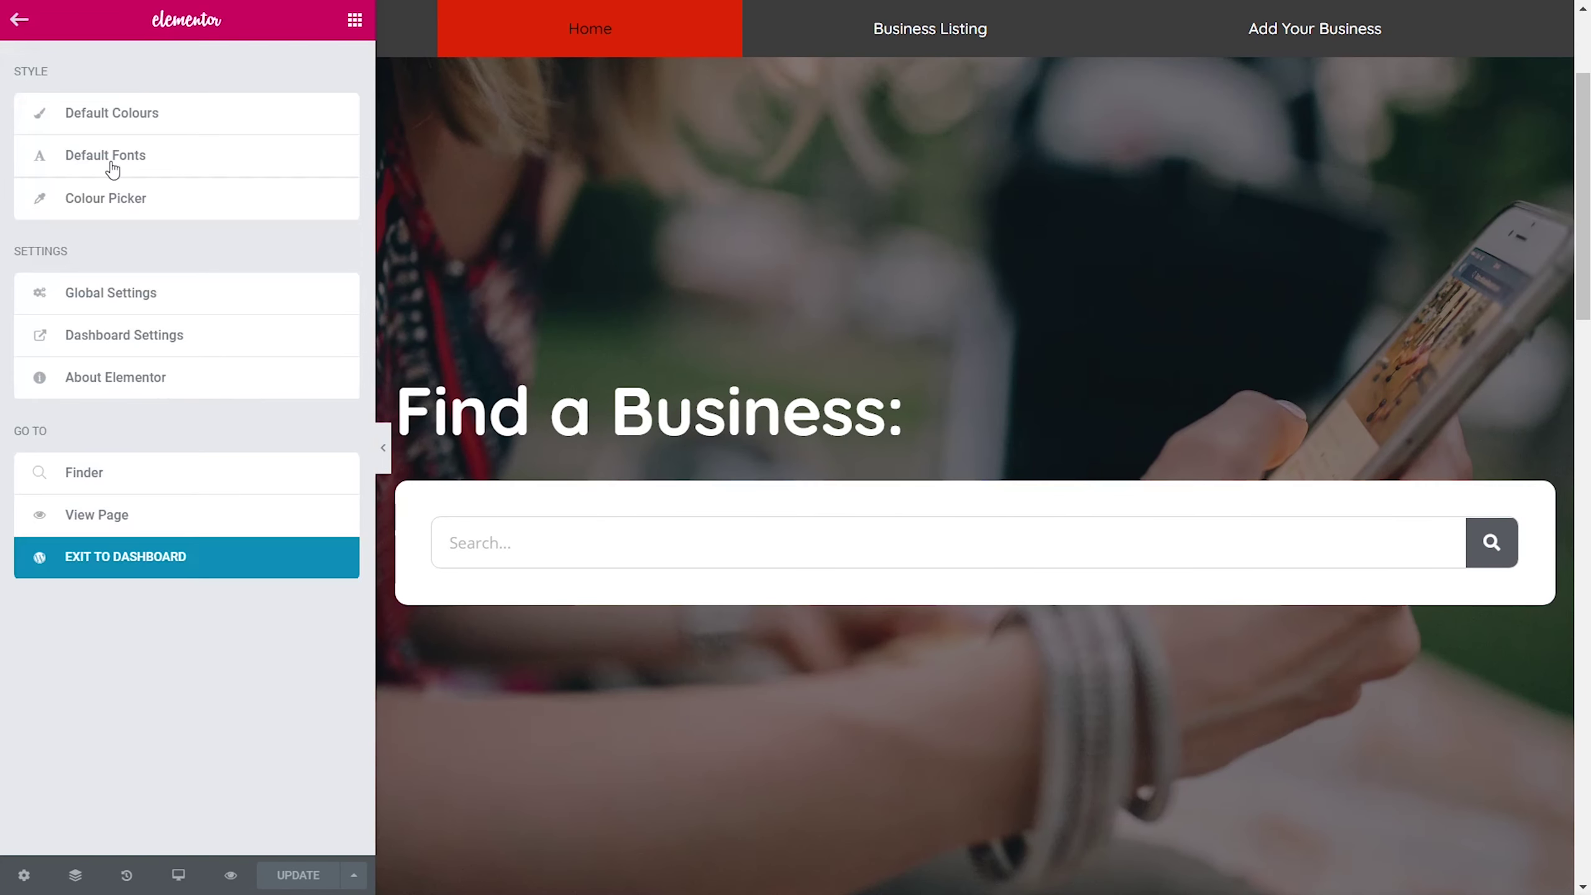
{"action": "left_click", "coordinate": [166, 574]}
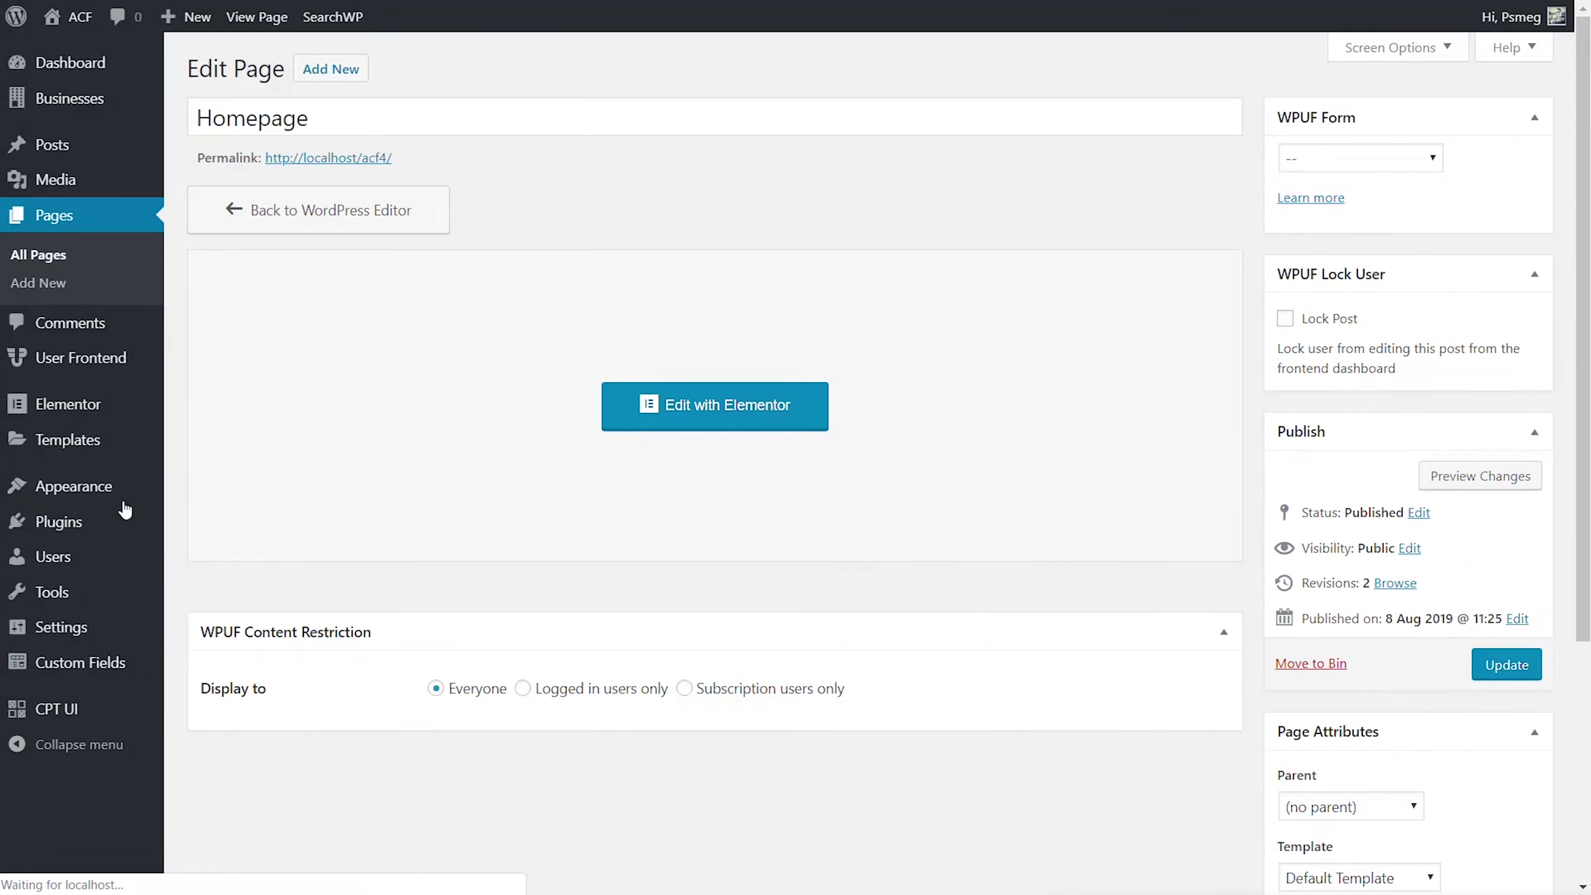
{"action": "mouse_move", "coordinate": [103, 454]}
{"action": "left_click", "coordinate": [250, 505]}
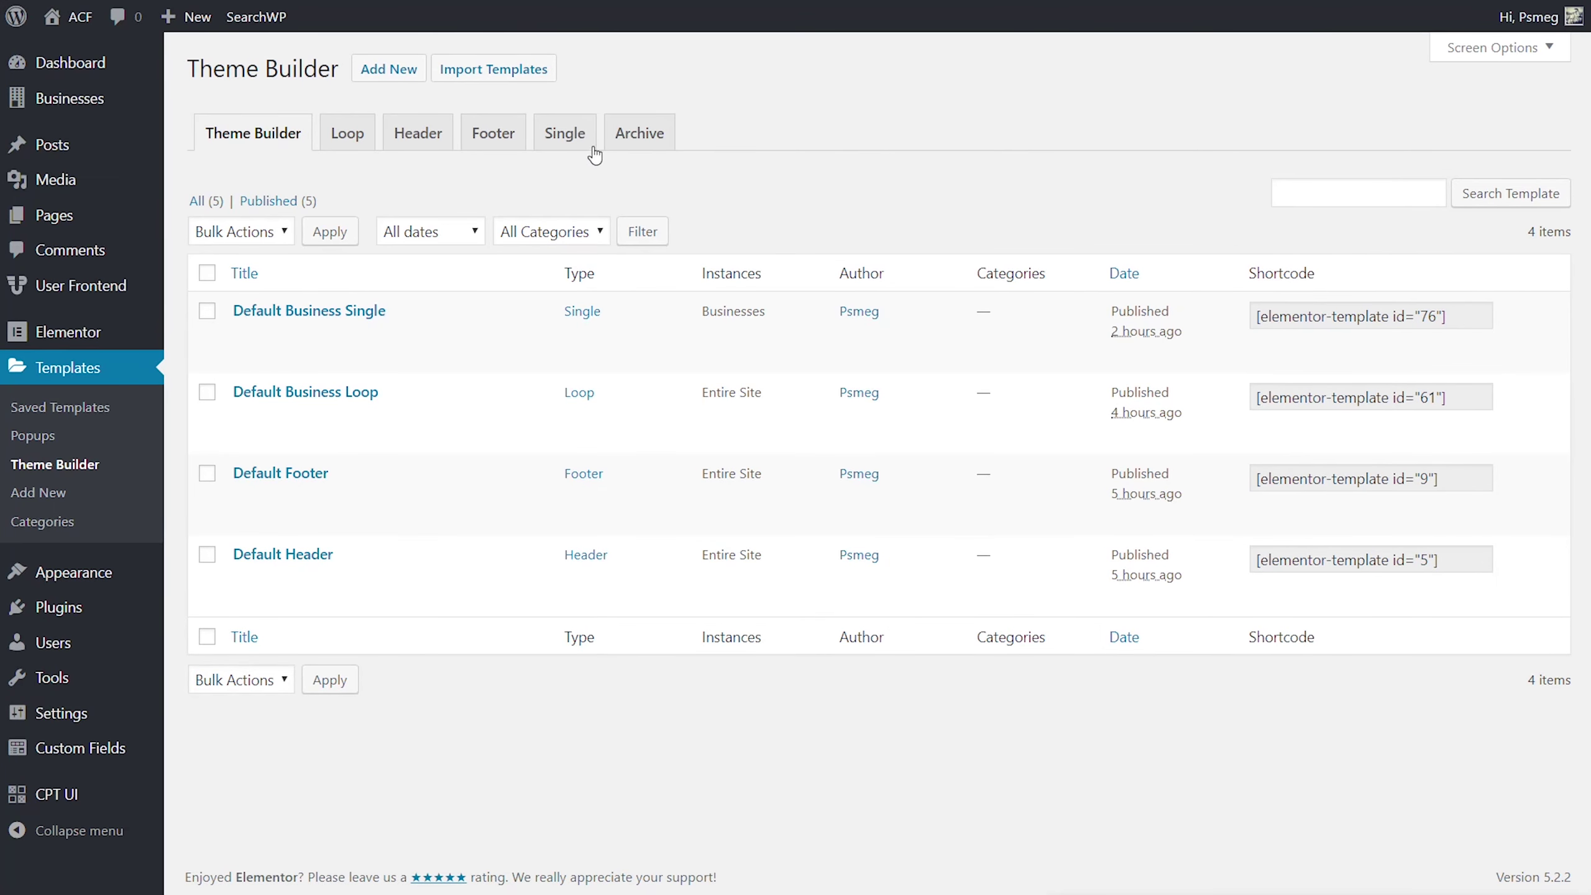
{"action": "left_click", "coordinate": [641, 134]}
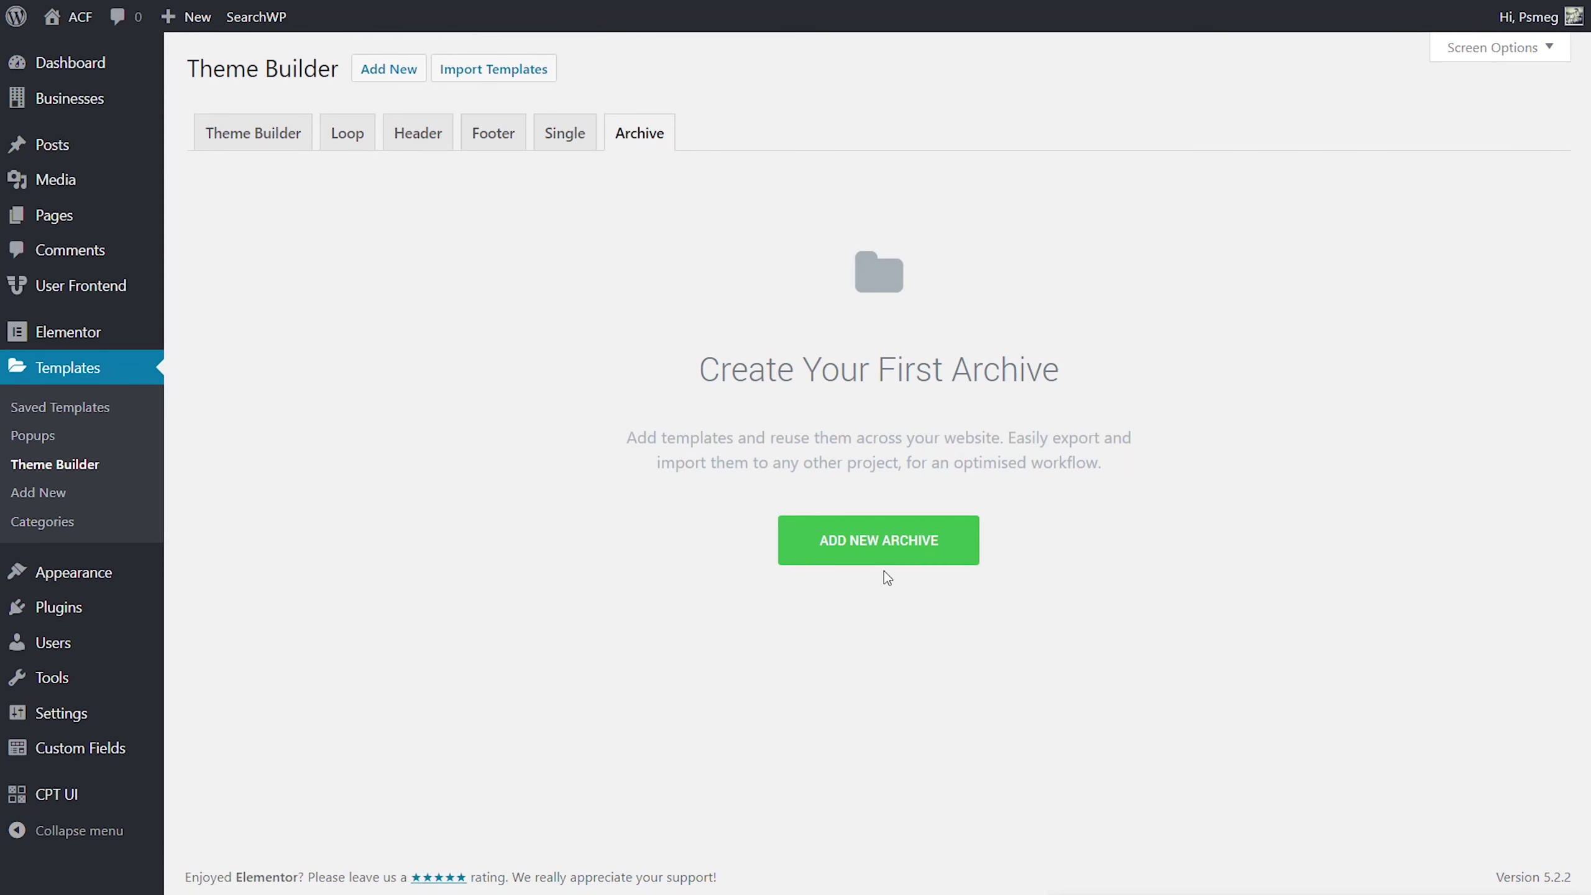
Step: Create a new Archive template named "Search Archive" and dismiss the block library to start from a blank canvas
{"action": "left_click", "coordinate": [880, 556]}
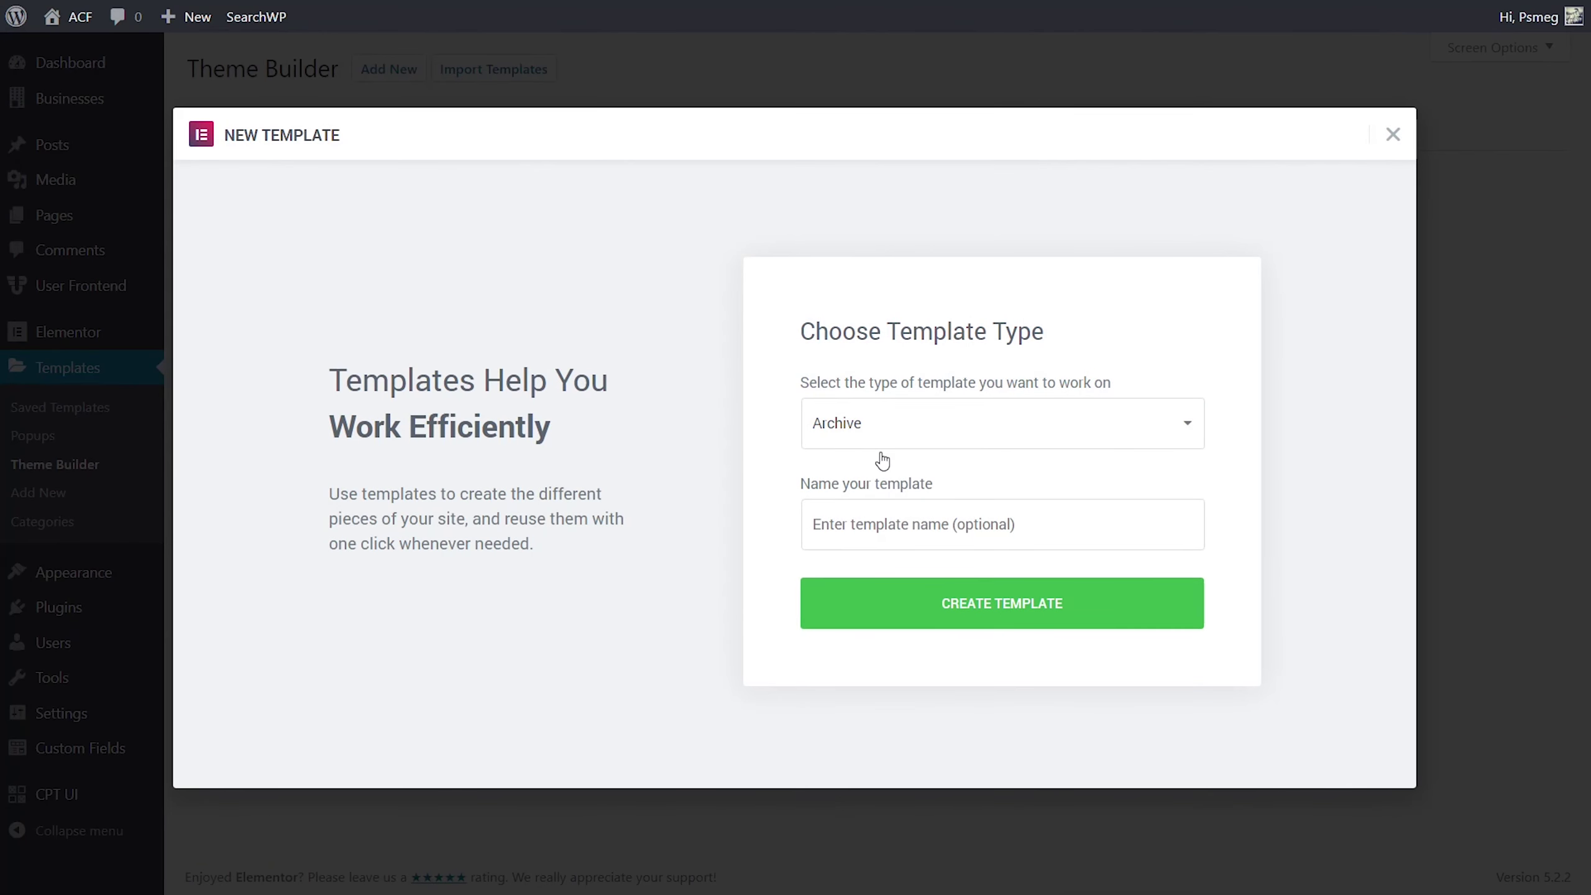
{"action": "left_click", "coordinate": [895, 532]}
{"action": "type", "text": "Search"}
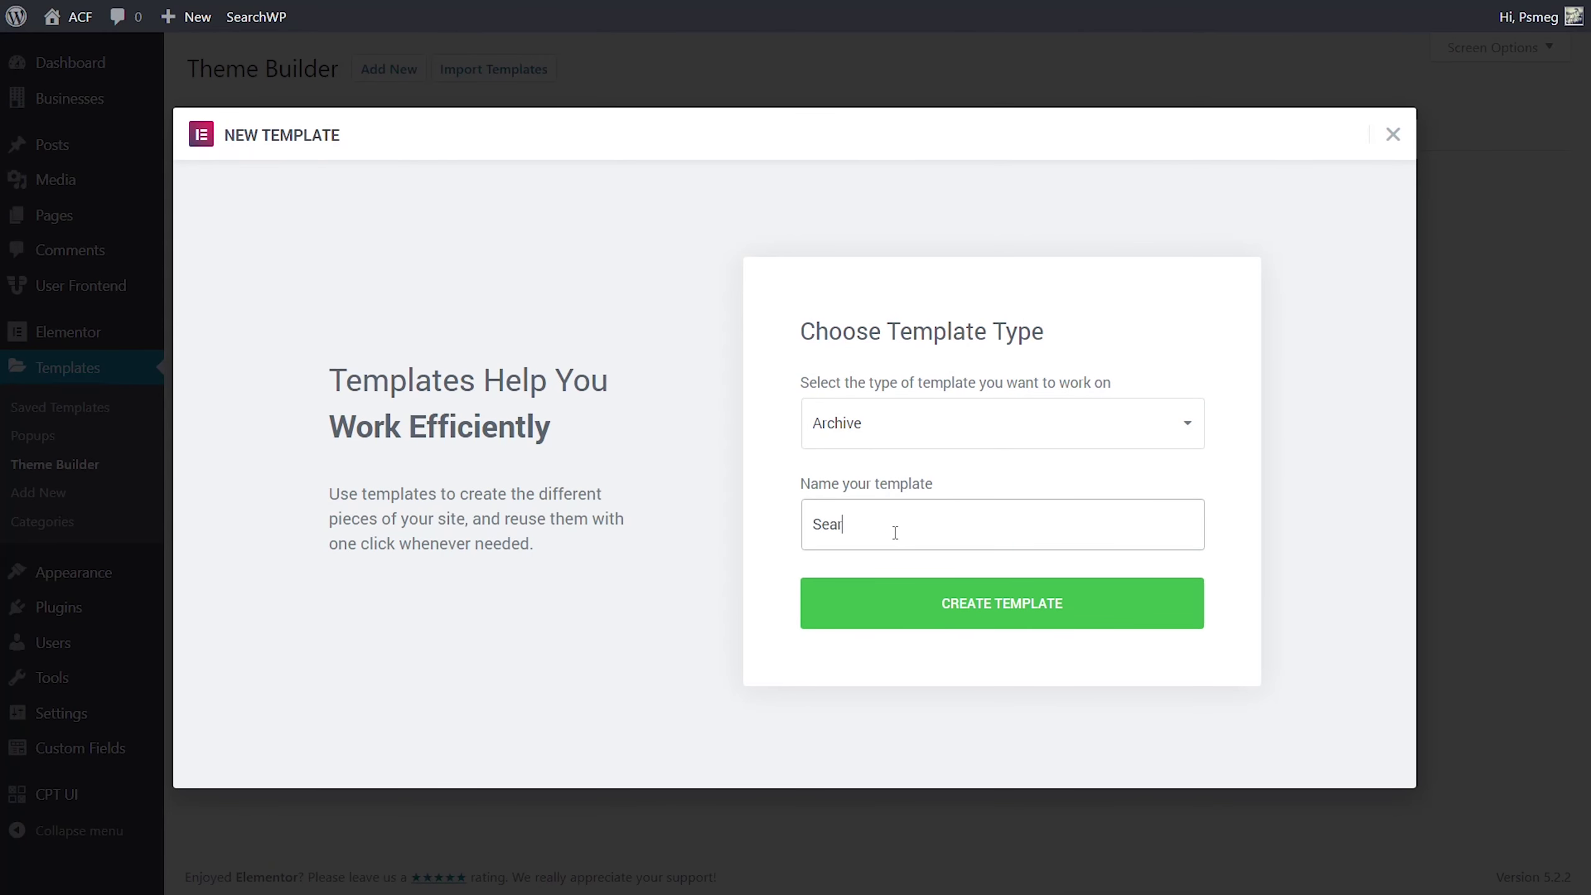
{"action": "type", "text": " Archive"}
{"action": "left_click", "coordinate": [992, 609]}
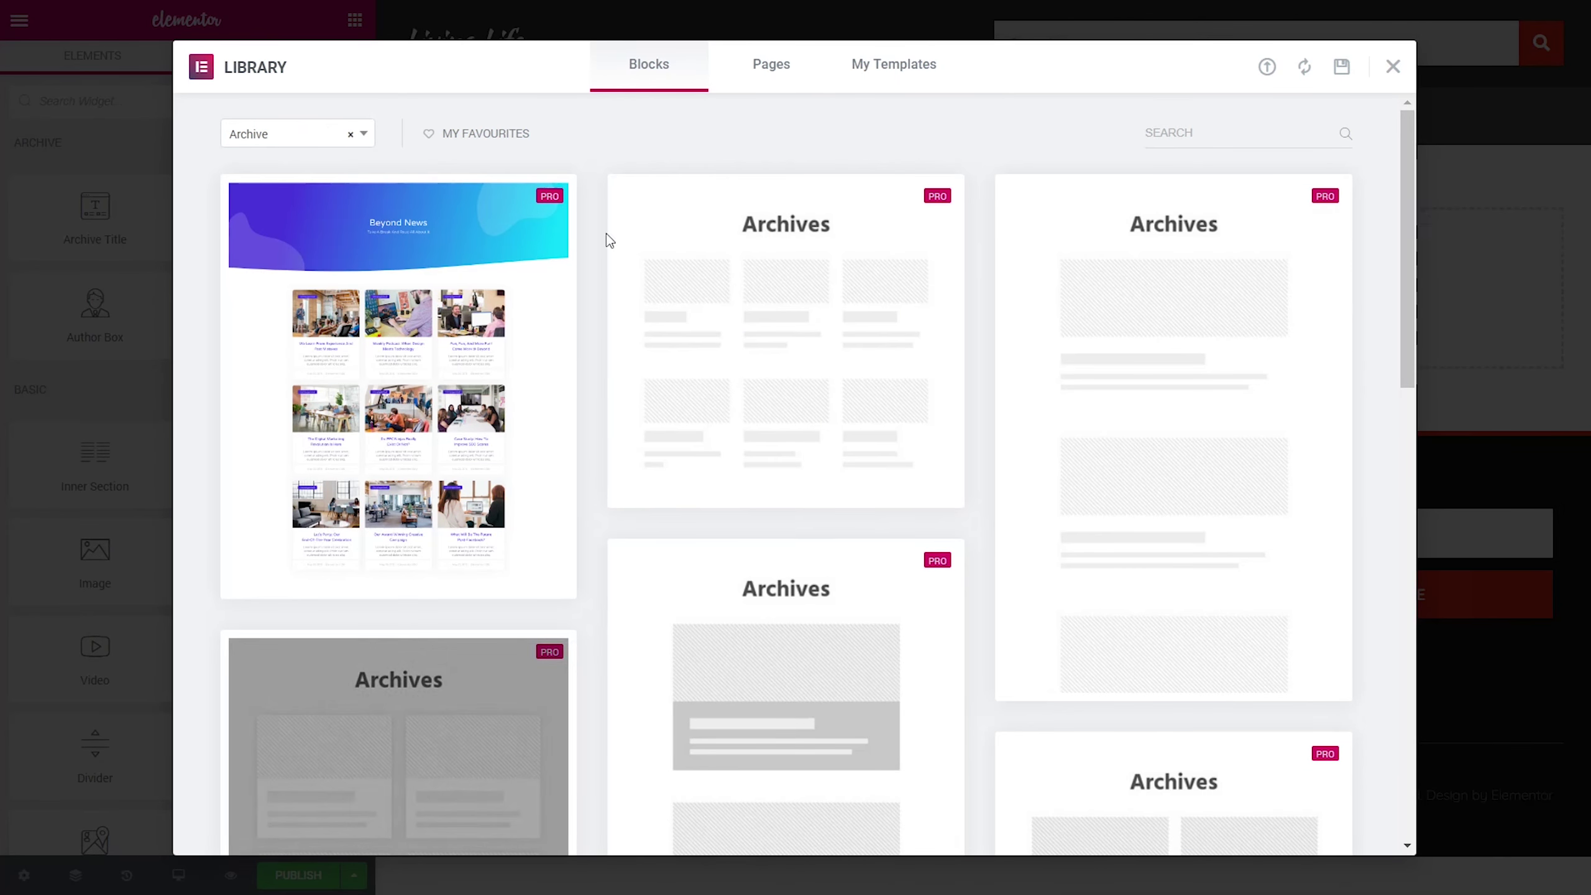
{"action": "left_click", "coordinate": [1393, 66]}
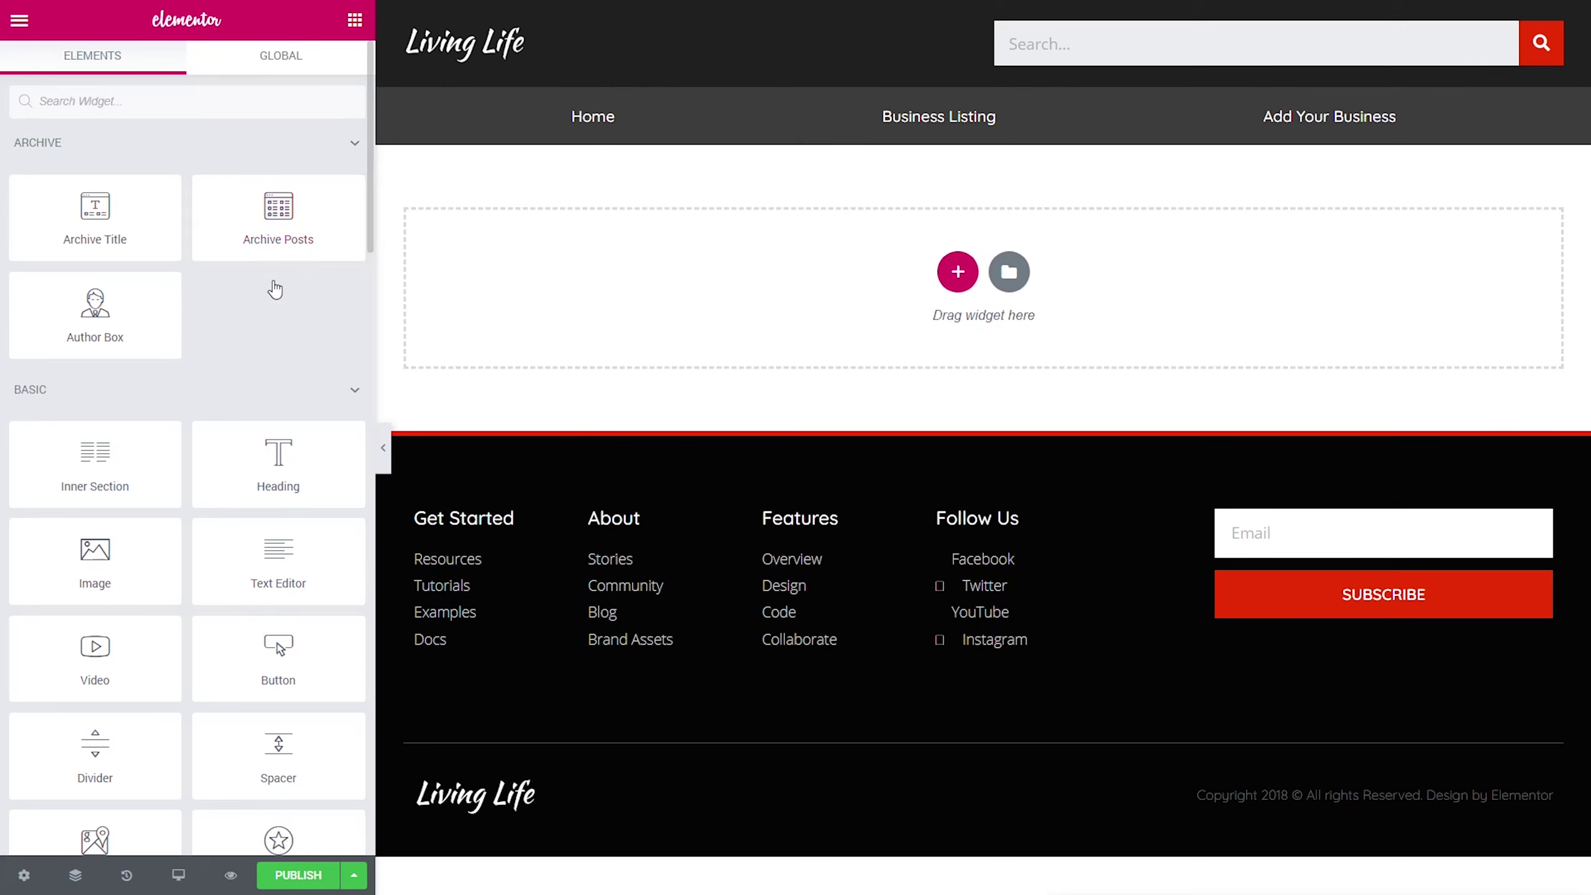
Step: Place an Archive Posts widget in the empty section of the Search Archive template
{"action": "scroll", "coordinate": [274, 276], "scroll_direction": "down", "scroll_amount": 5}
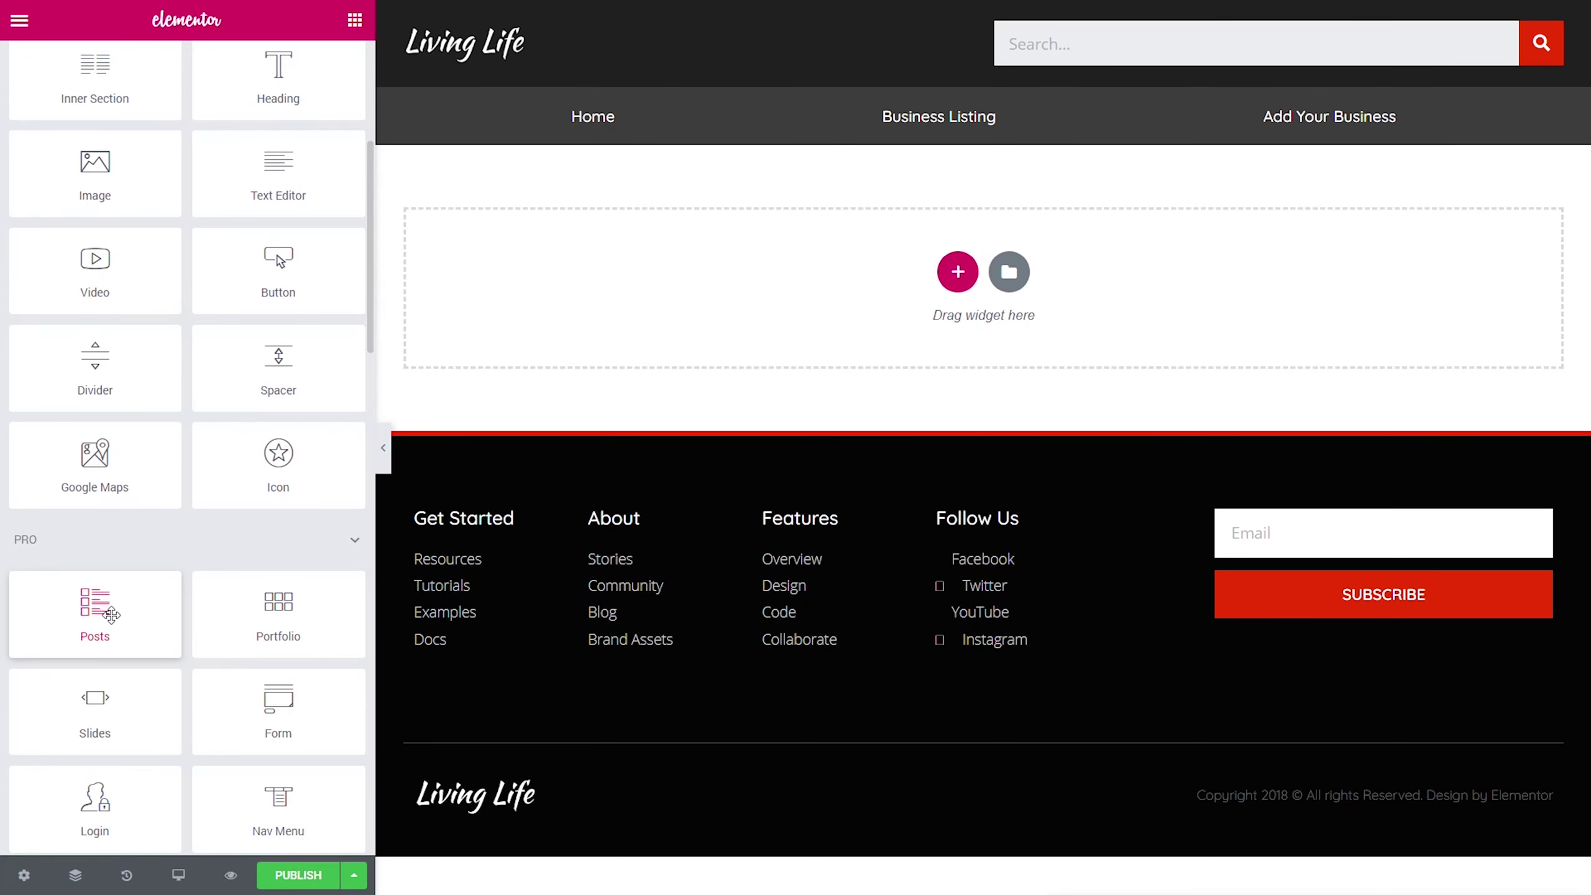
{"action": "scroll", "coordinate": [113, 603], "scroll_direction": "up", "scroll_amount": 5}
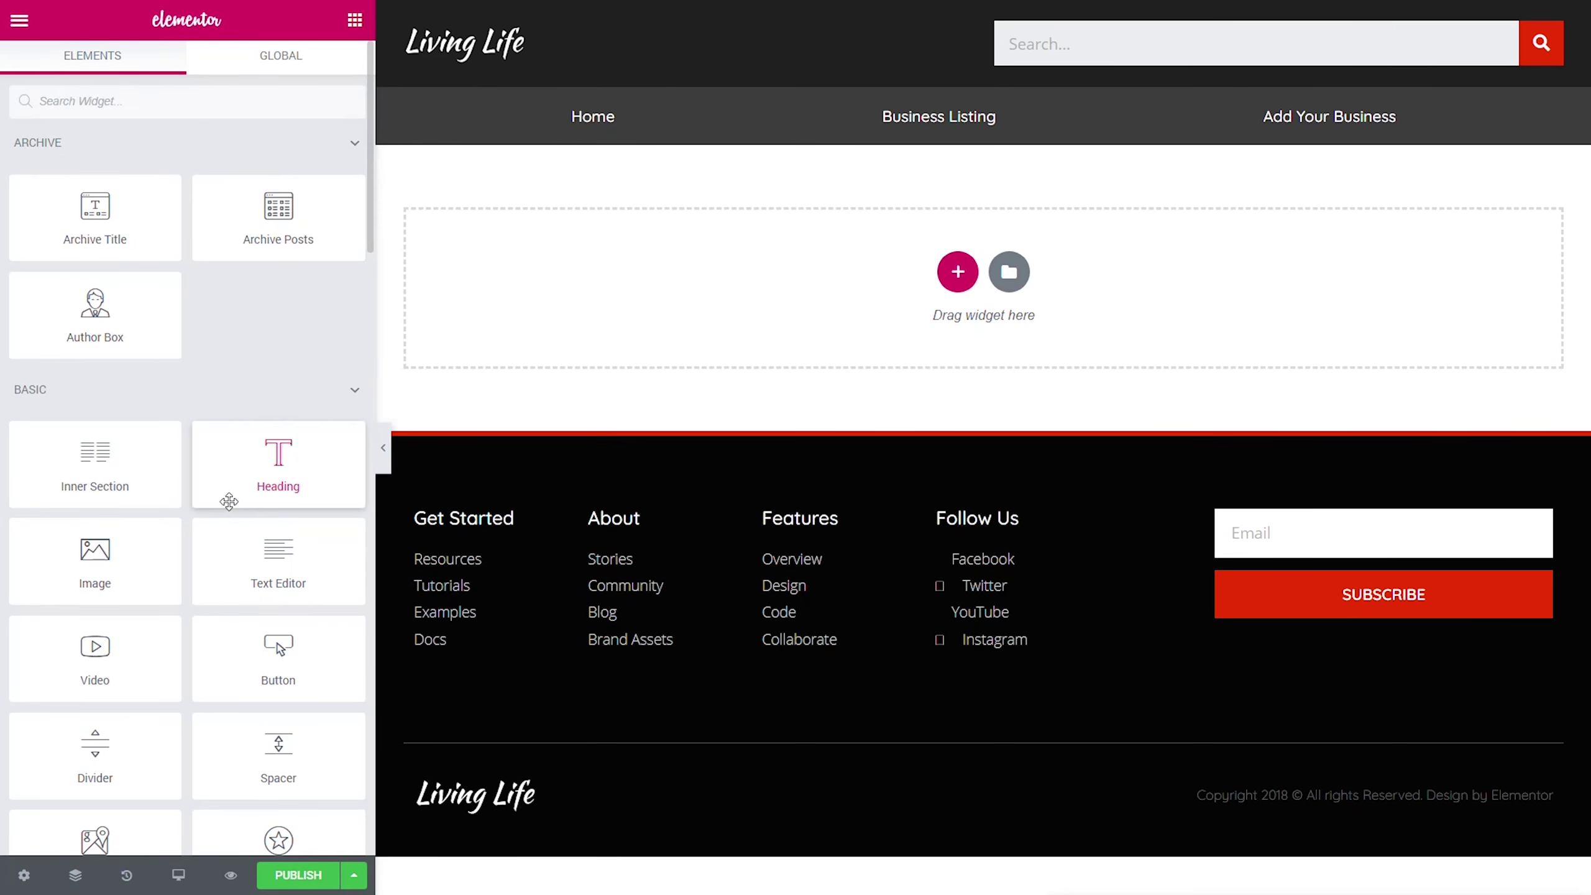
{"action": "left_click_drag", "start_coordinate": [283, 210], "coordinate": [655, 294]}
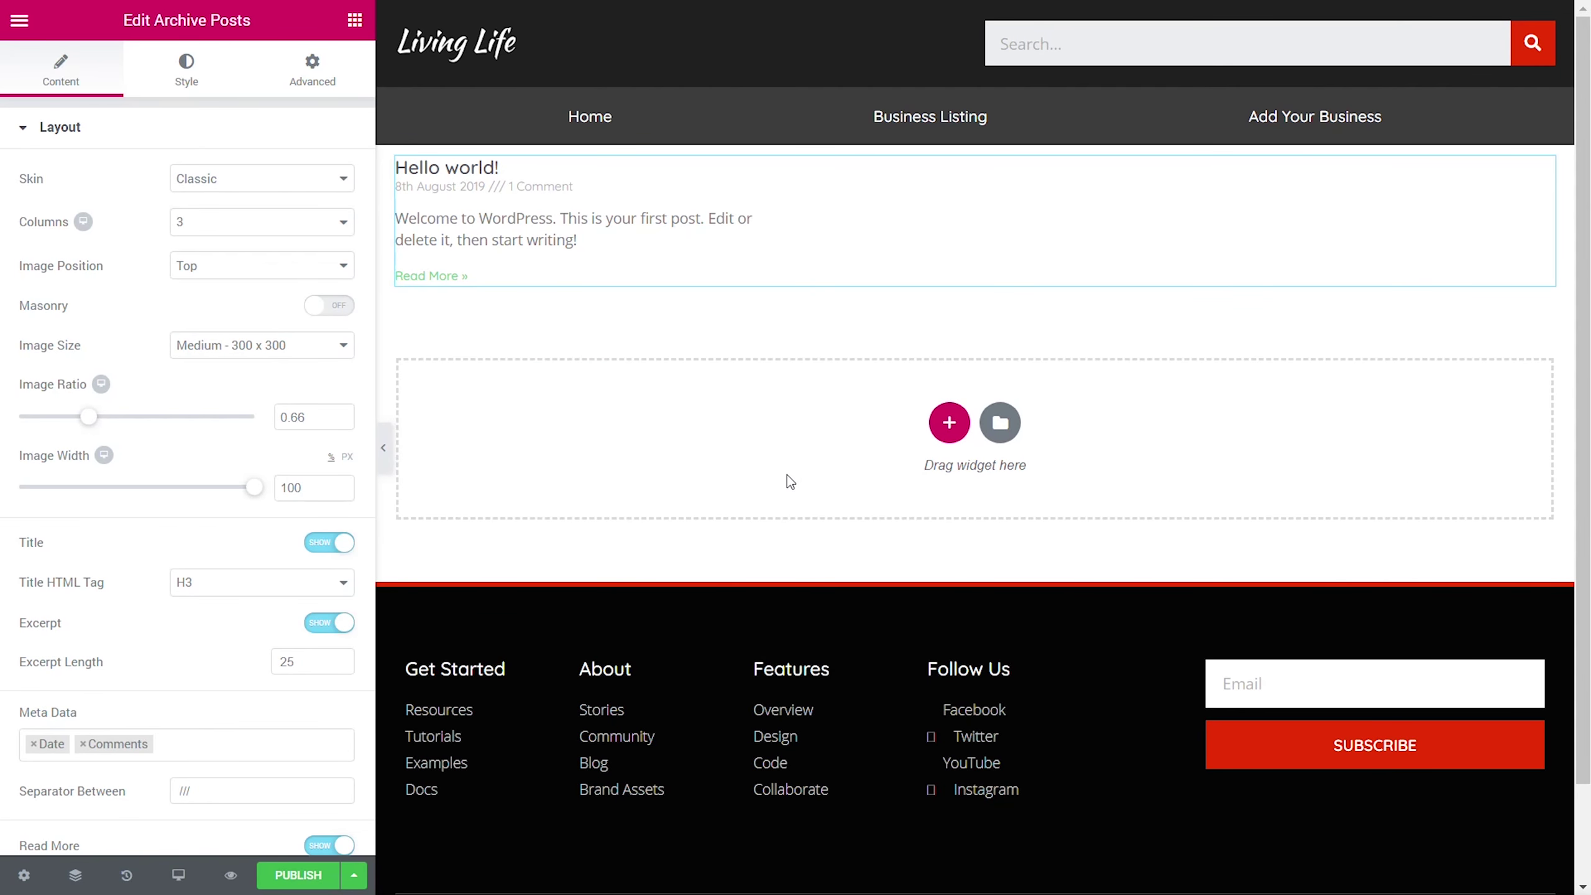
Step: In the archive template's preview settings, choose a different archive type for previewing dynamic content
{"action": "left_click", "coordinate": [23, 875]}
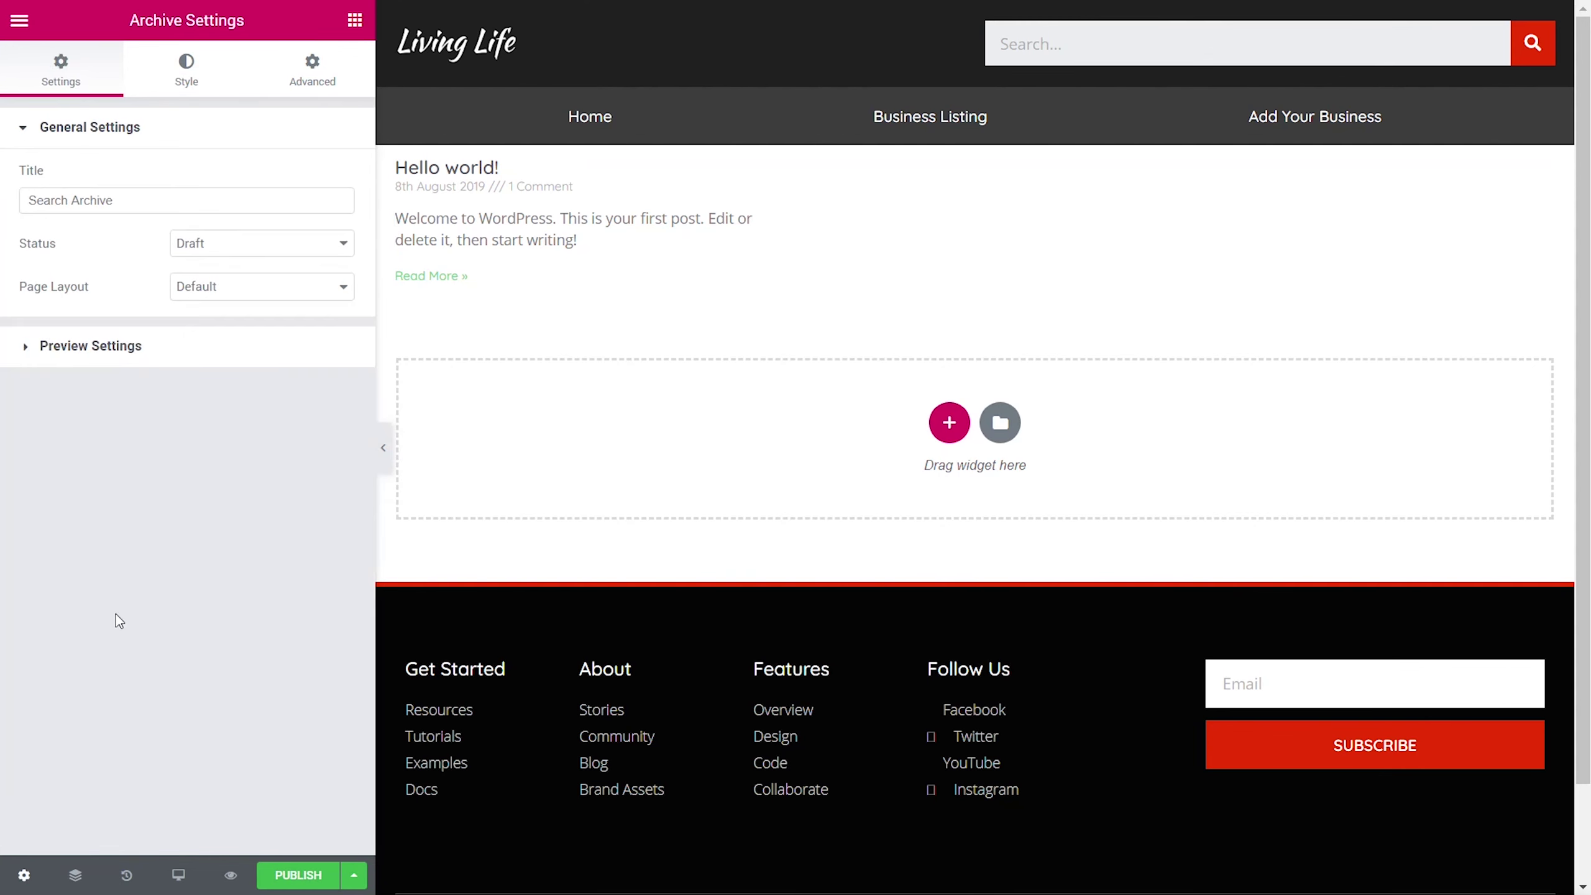
{"action": "left_click", "coordinate": [94, 353]}
{"action": "left_click", "coordinate": [85, 254]}
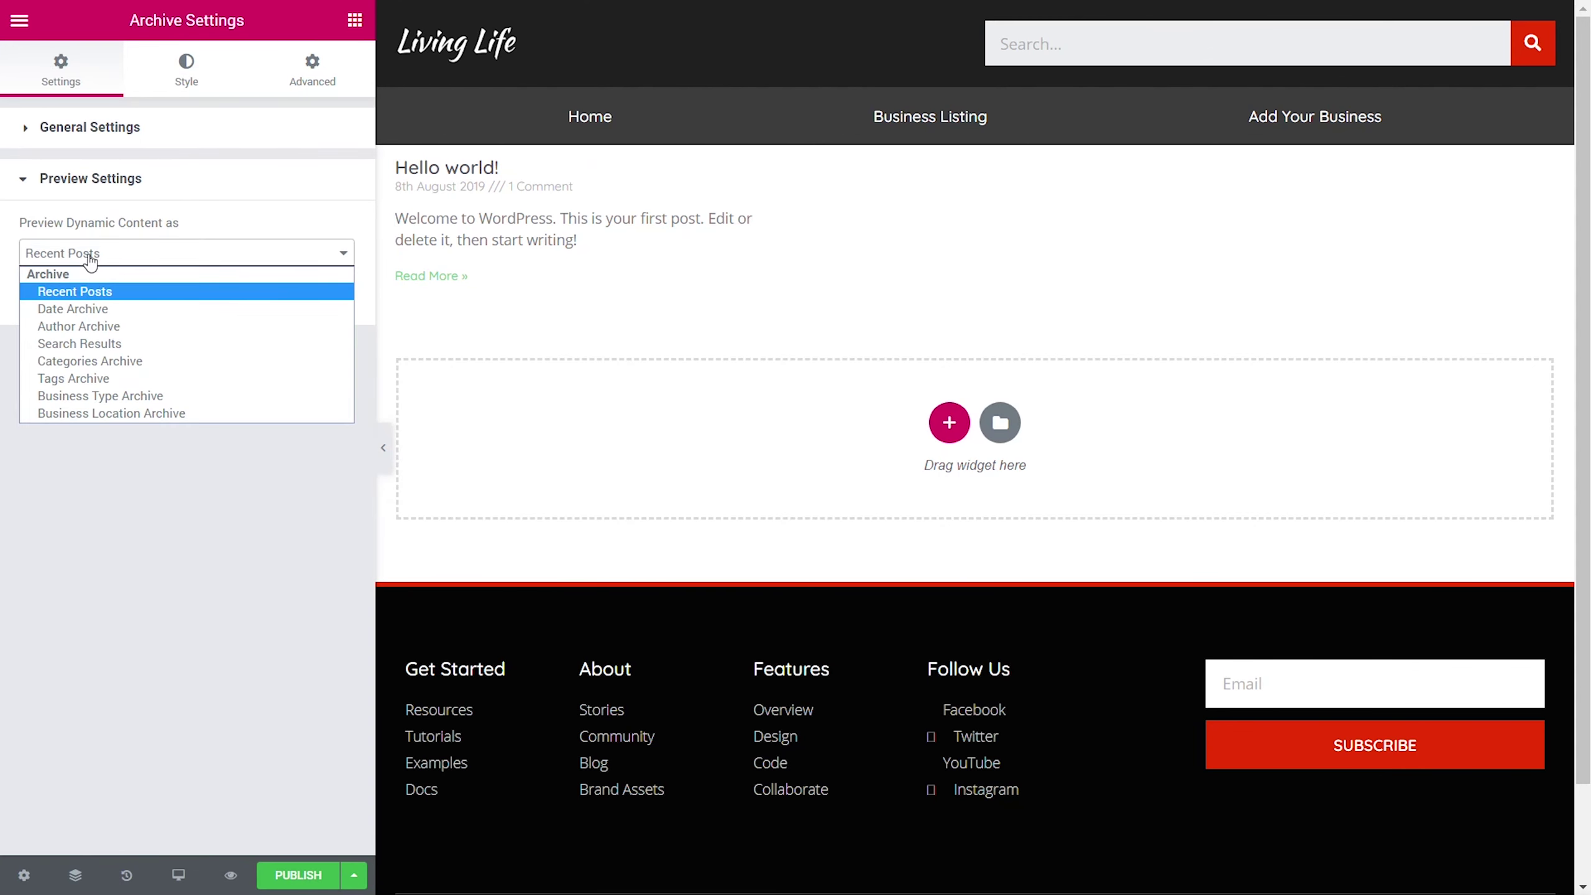
{"action": "left_click", "coordinate": [118, 363]}
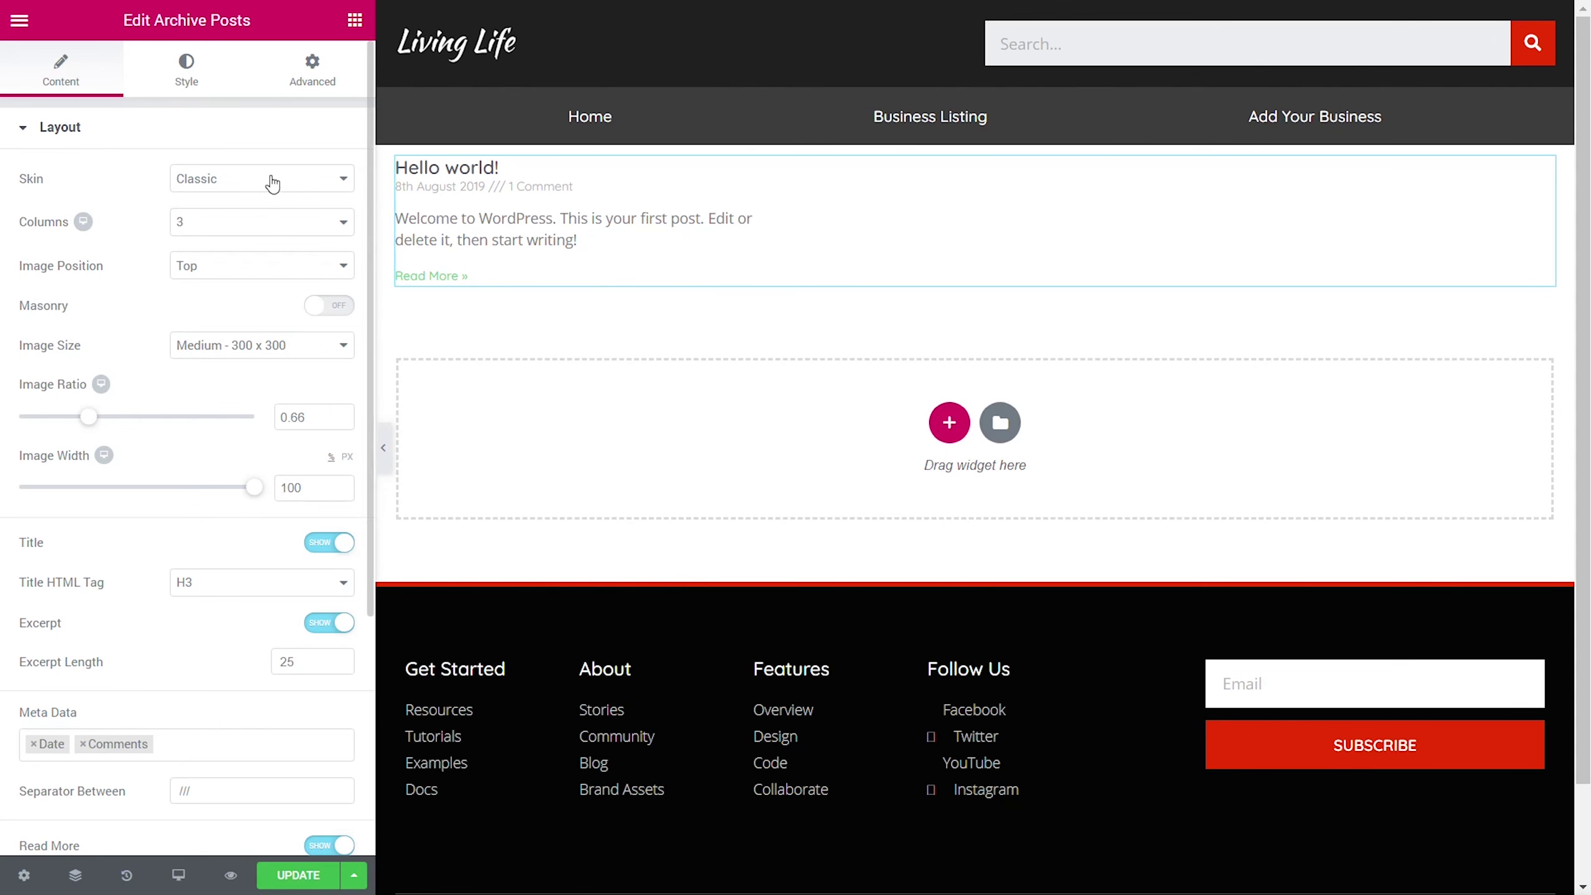
Step: Give the Archive Posts widget the Custom skin with the Default Business Loop template and 12 posts per page
{"action": "left_click", "coordinate": [211, 183]}
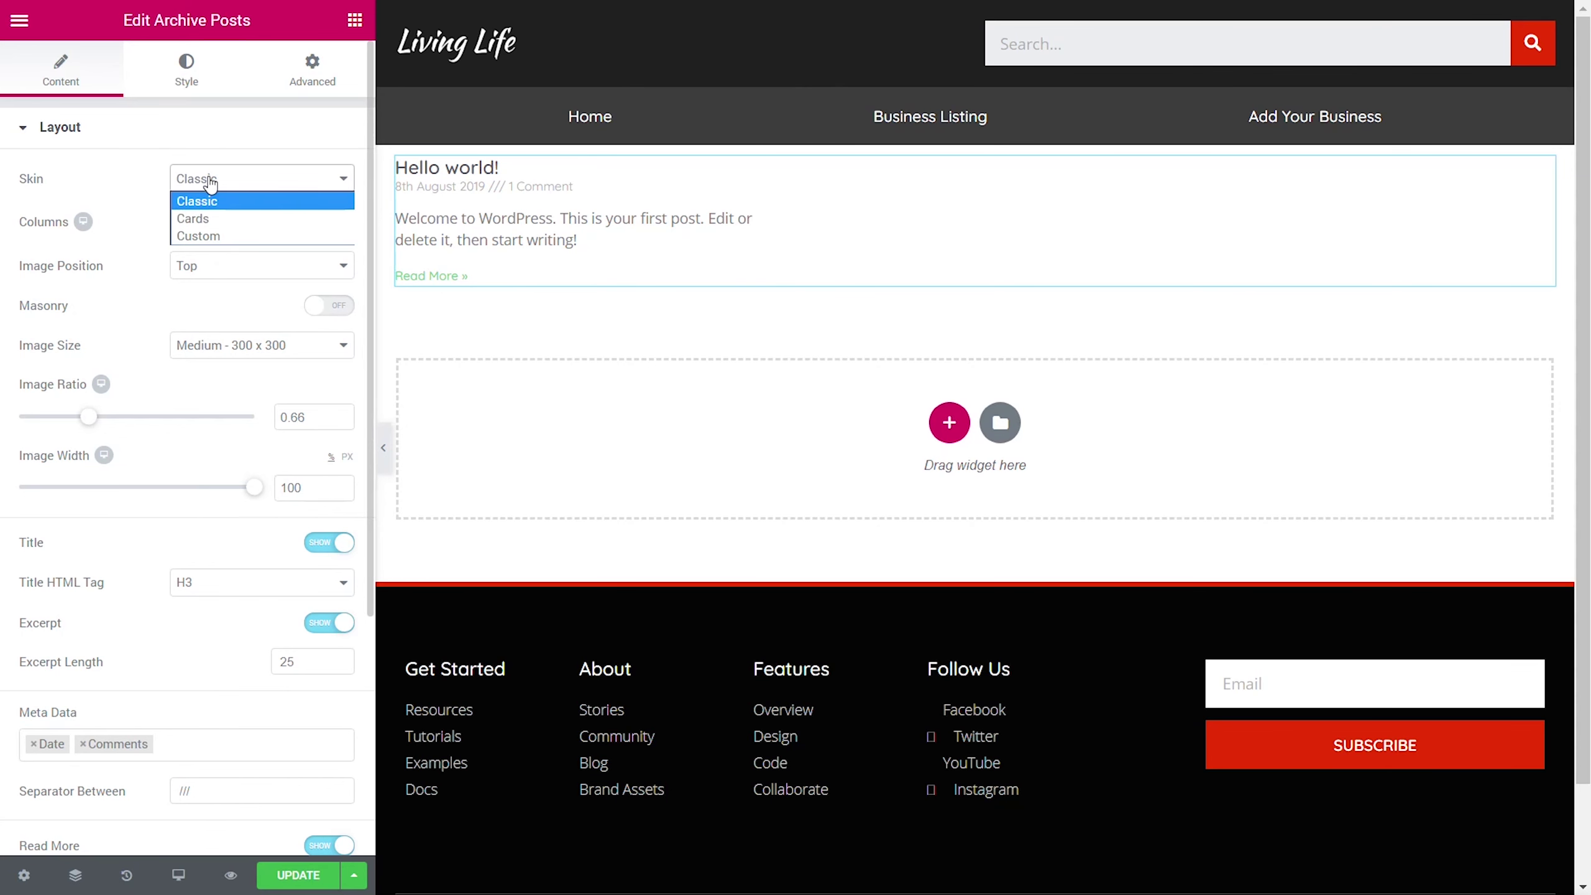
{"action": "left_click", "coordinate": [207, 235]}
{"action": "left_click", "coordinate": [156, 253]}
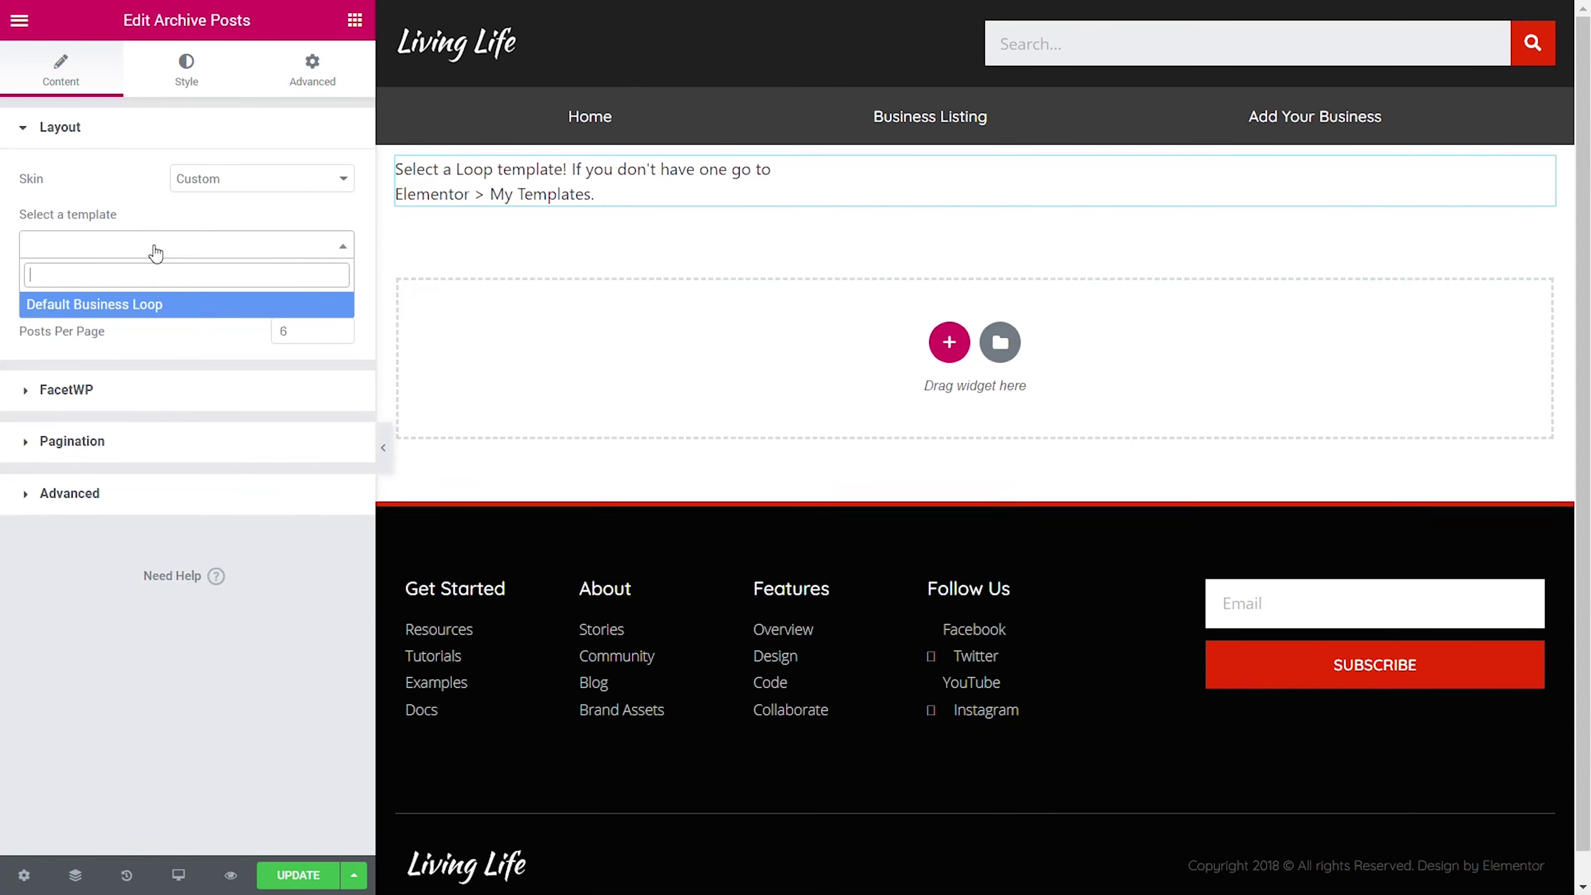
{"action": "left_click", "coordinate": [130, 307]}
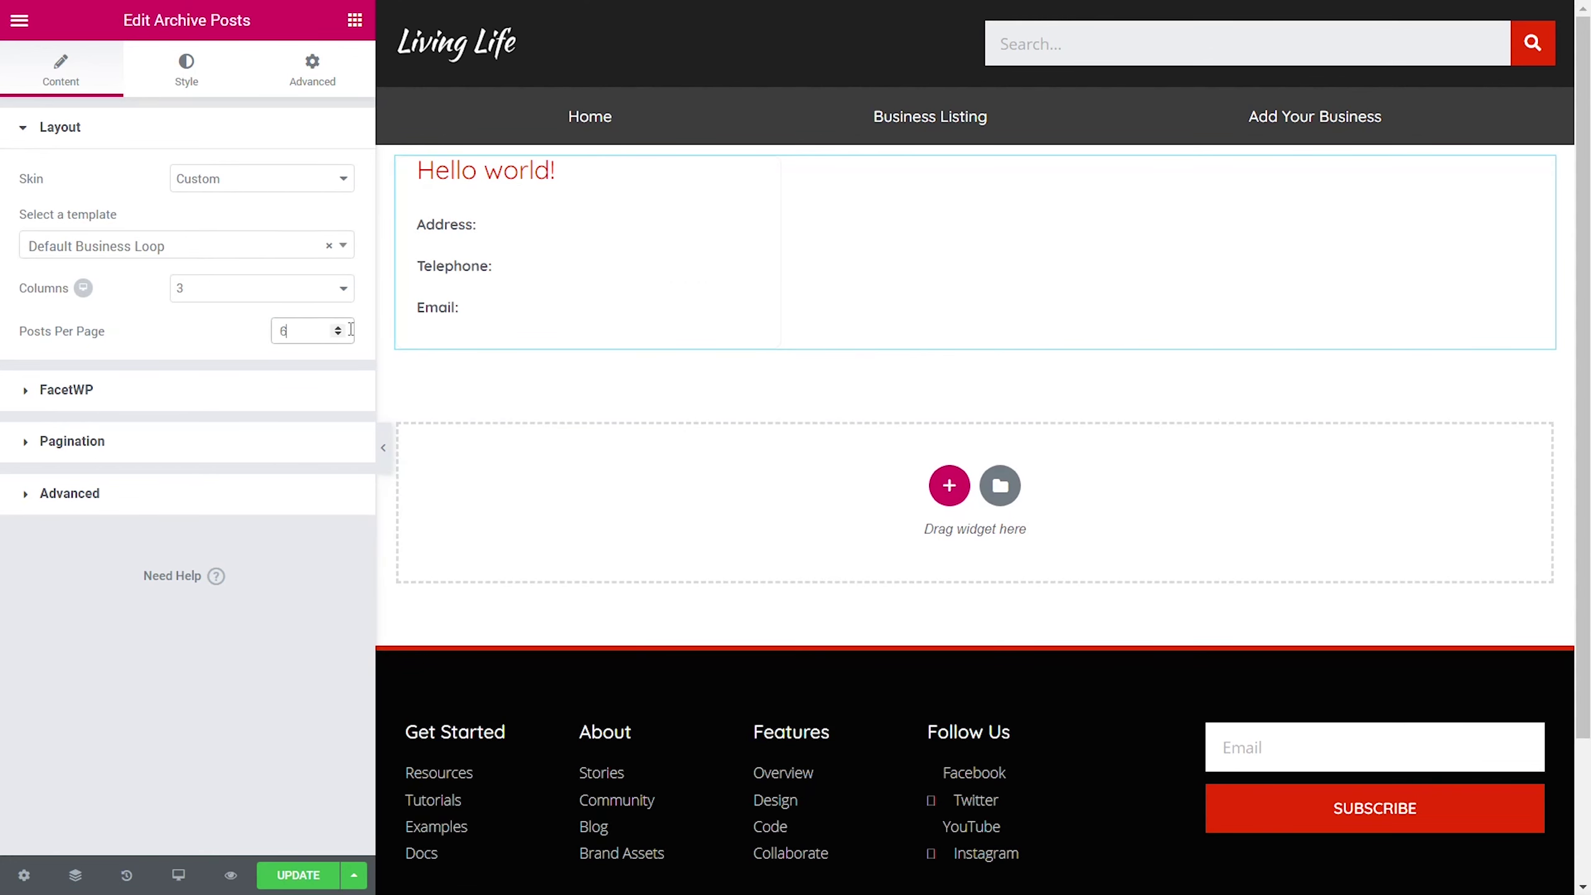
{"action": "double_click", "coordinate": [316, 328]}
{"action": "type", "text": "10"}
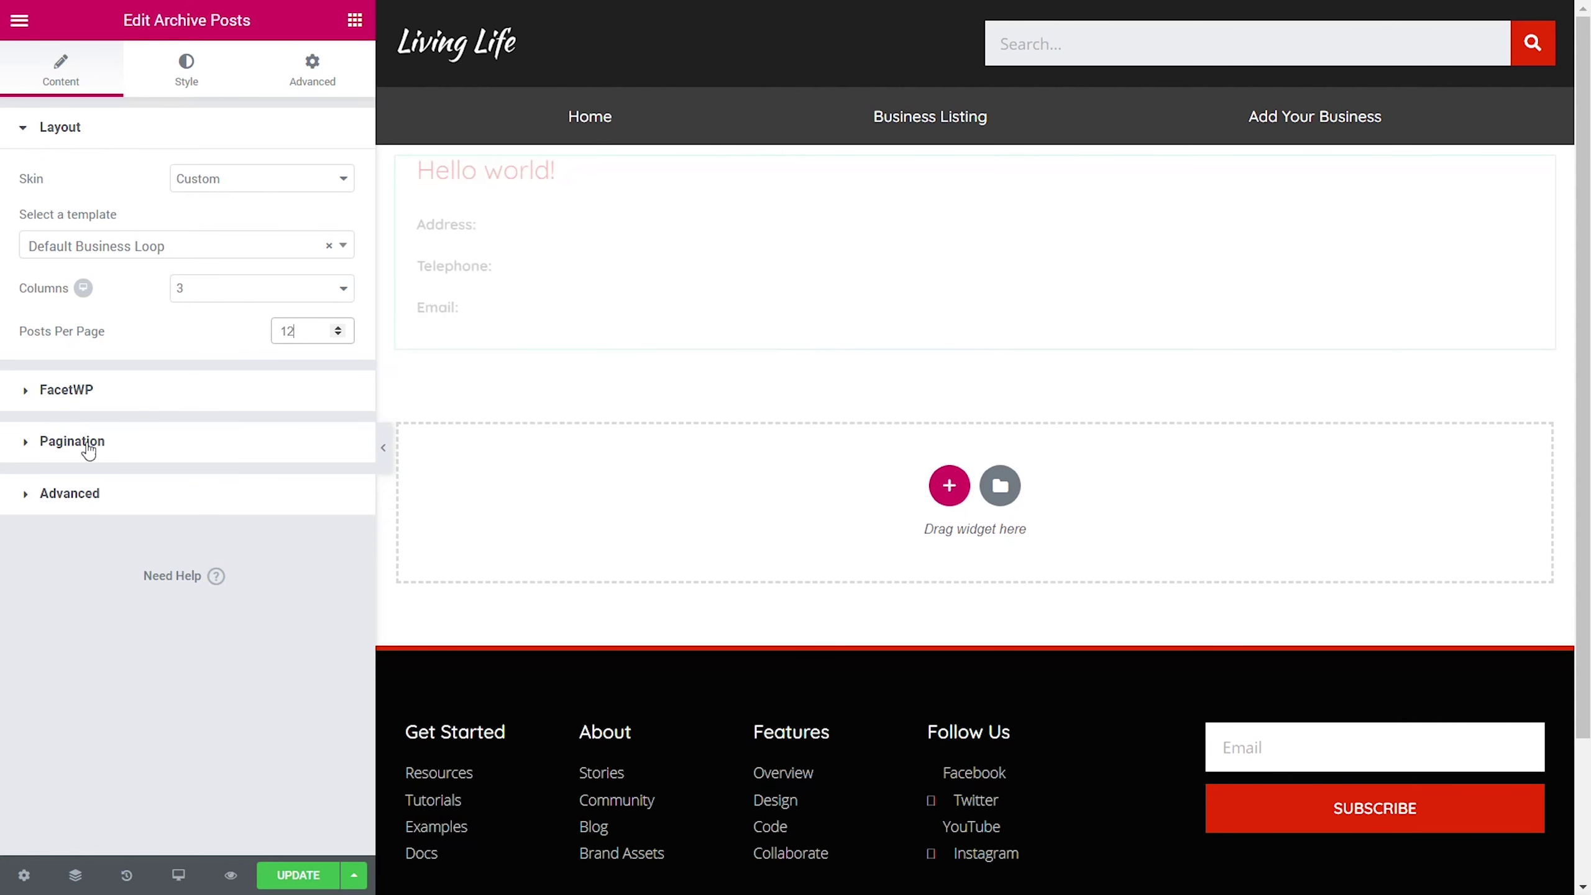
Step: Set the Archive Posts pagination to Numbers + Previous/Next and enable FacetWP for the widget
{"action": "left_click", "coordinate": [85, 442]}
{"action": "left_click", "coordinate": [232, 283]}
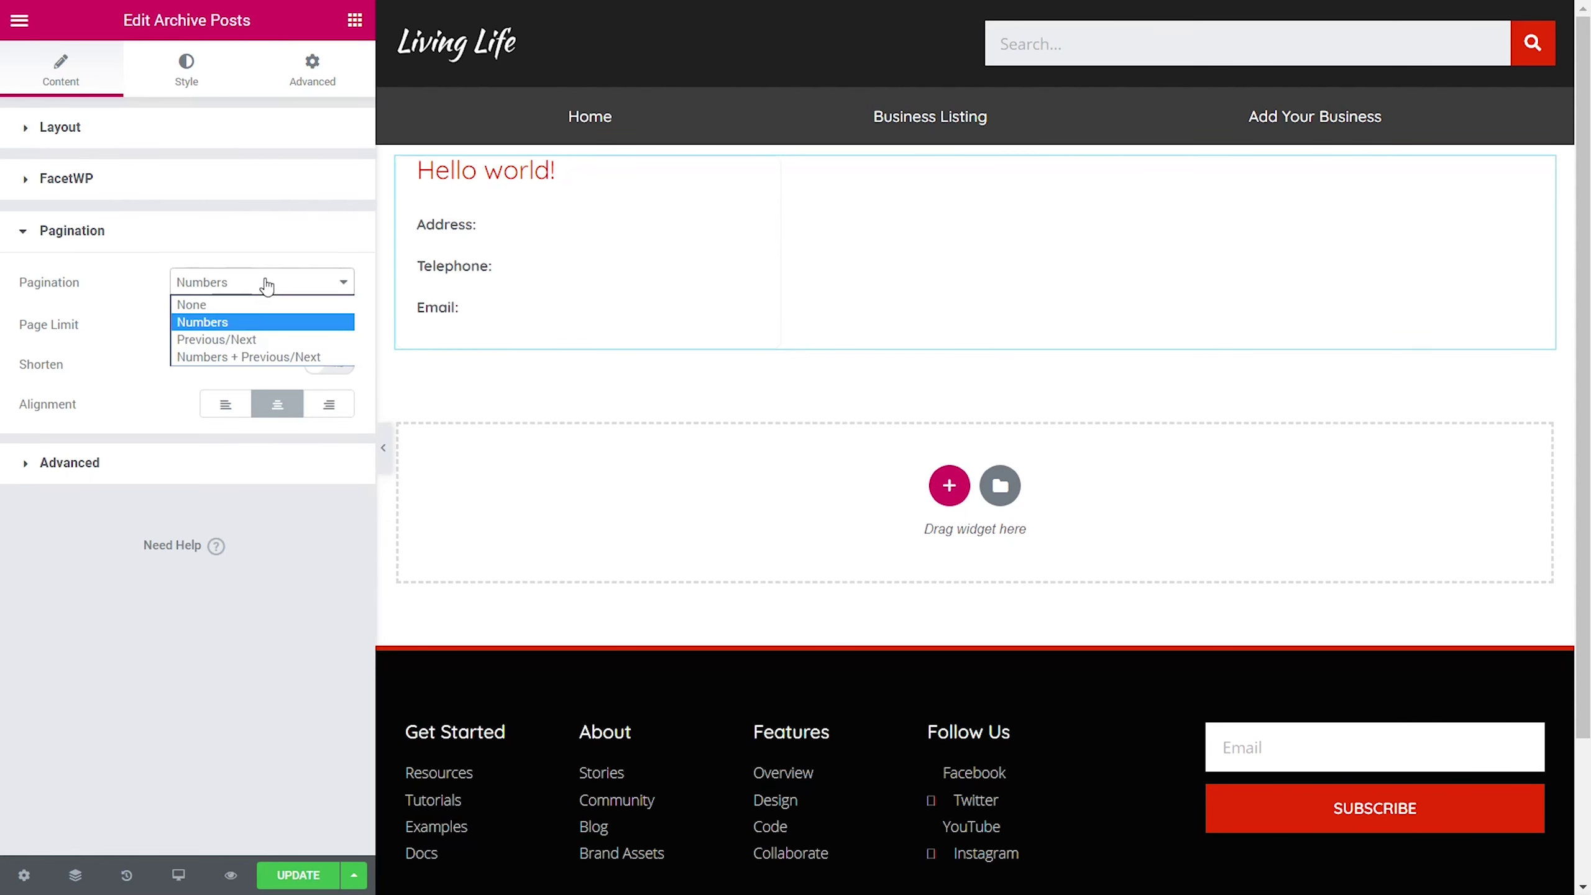
{"action": "left_click", "coordinate": [239, 357]}
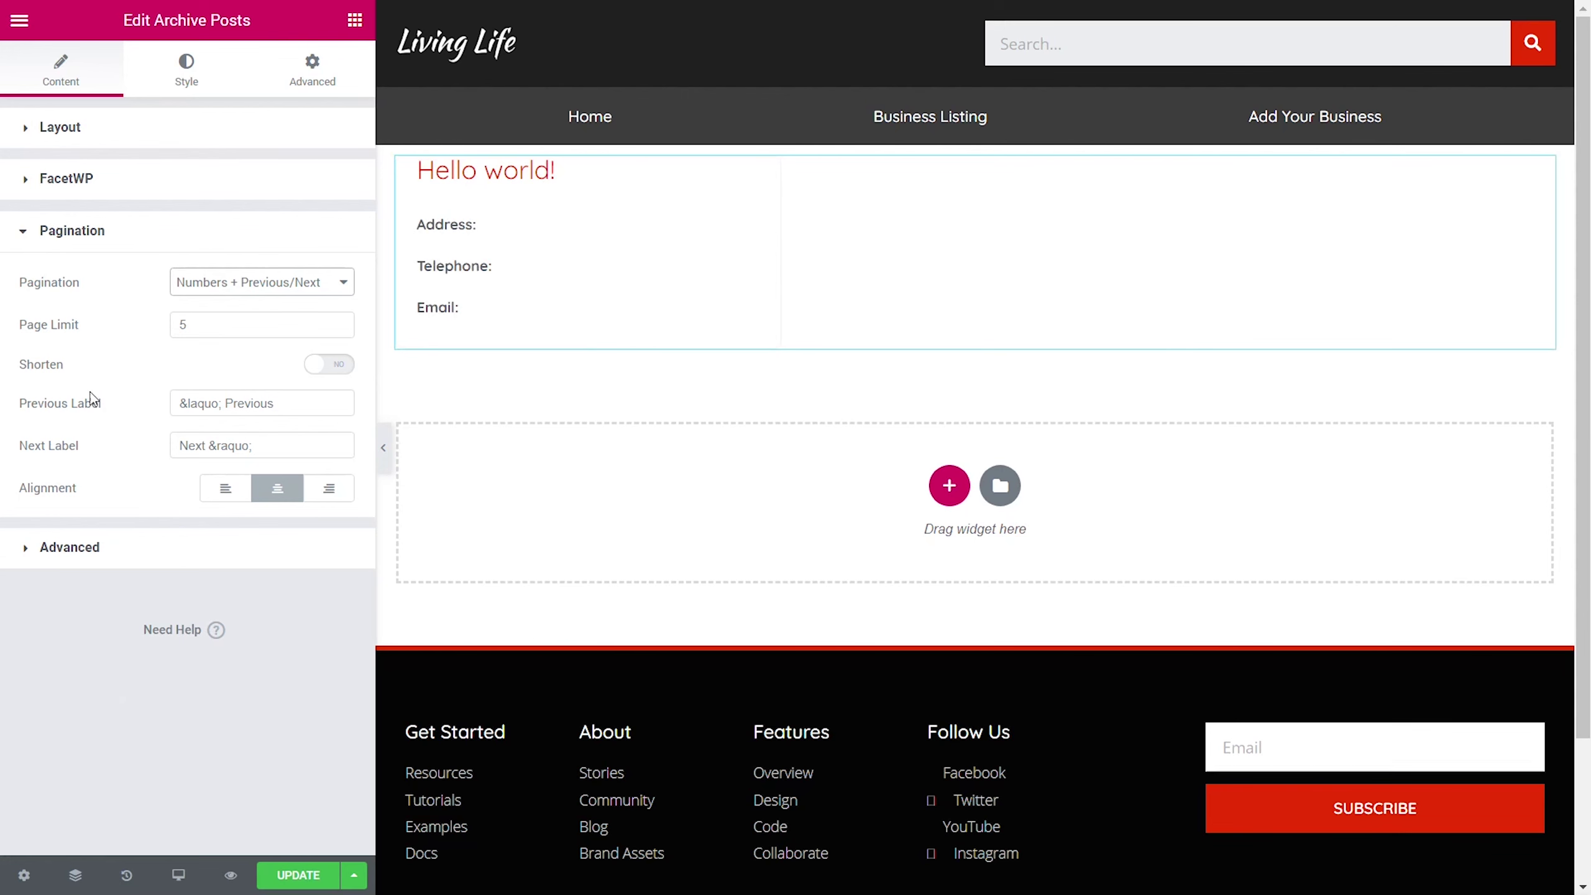
{"action": "left_click", "coordinate": [75, 182]}
{"action": "left_click", "coordinate": [338, 227]}
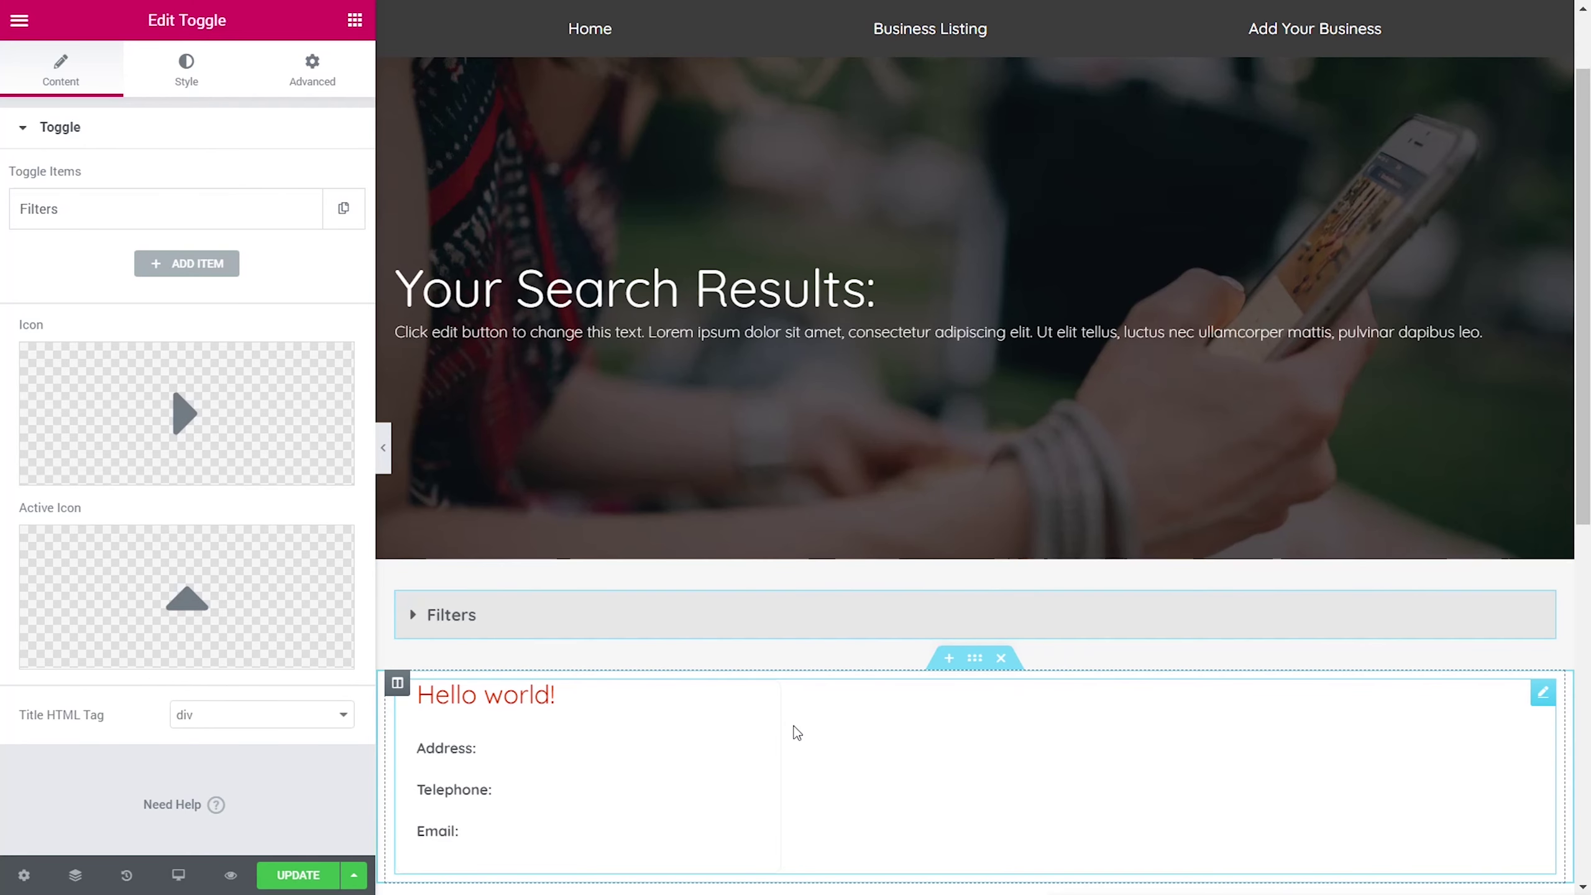
Step: Set the archive template's display condition to include Search Results and save it
{"action": "left_click", "coordinate": [354, 875]}
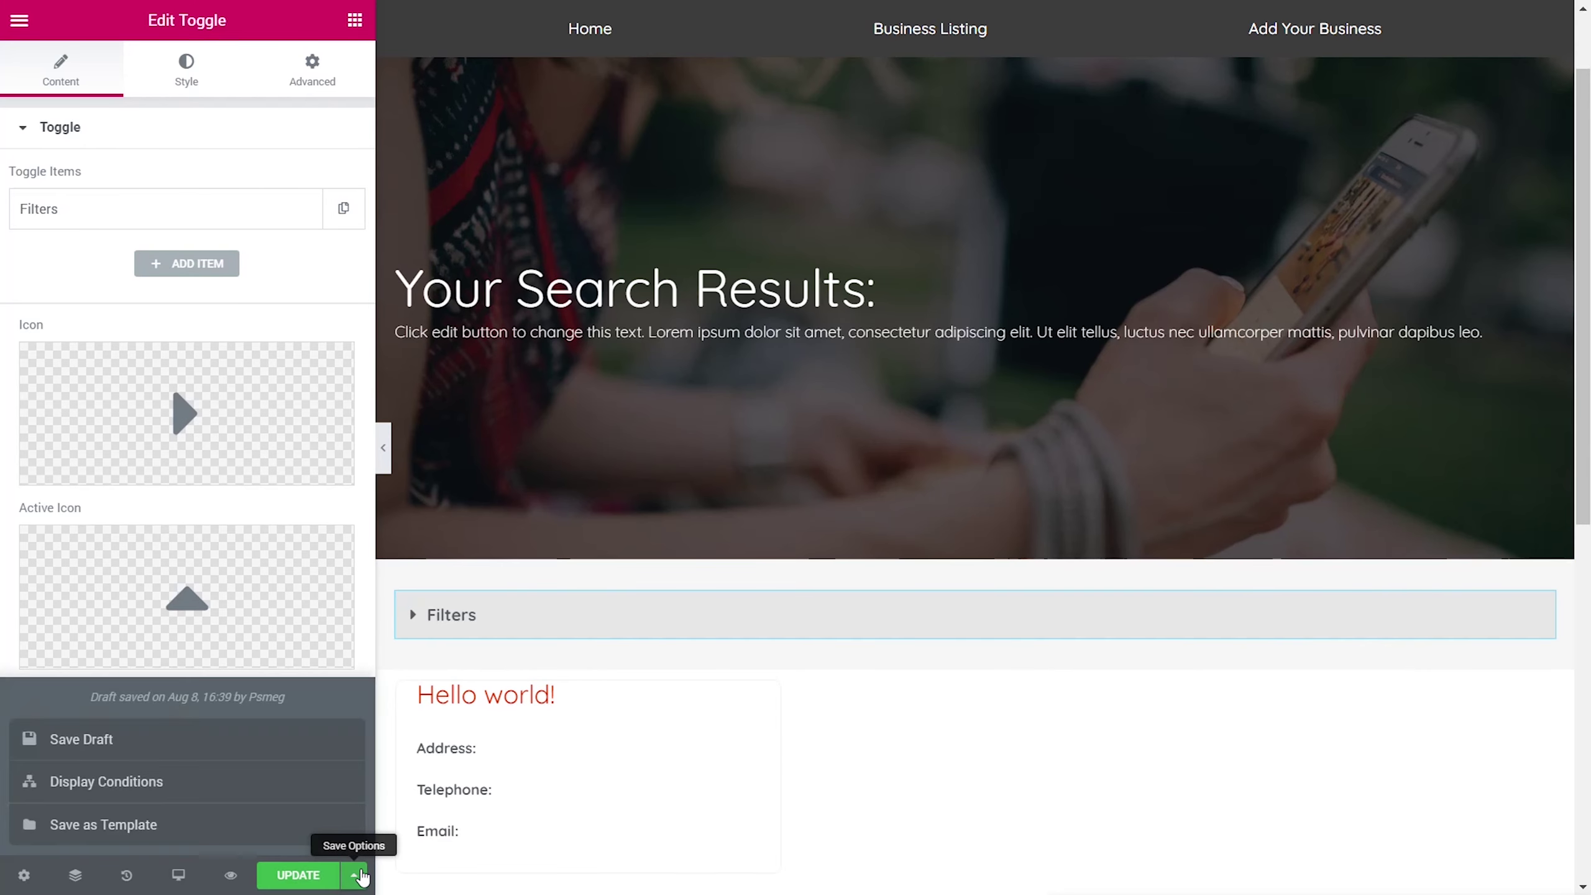
{"action": "left_click", "coordinate": [141, 781]}
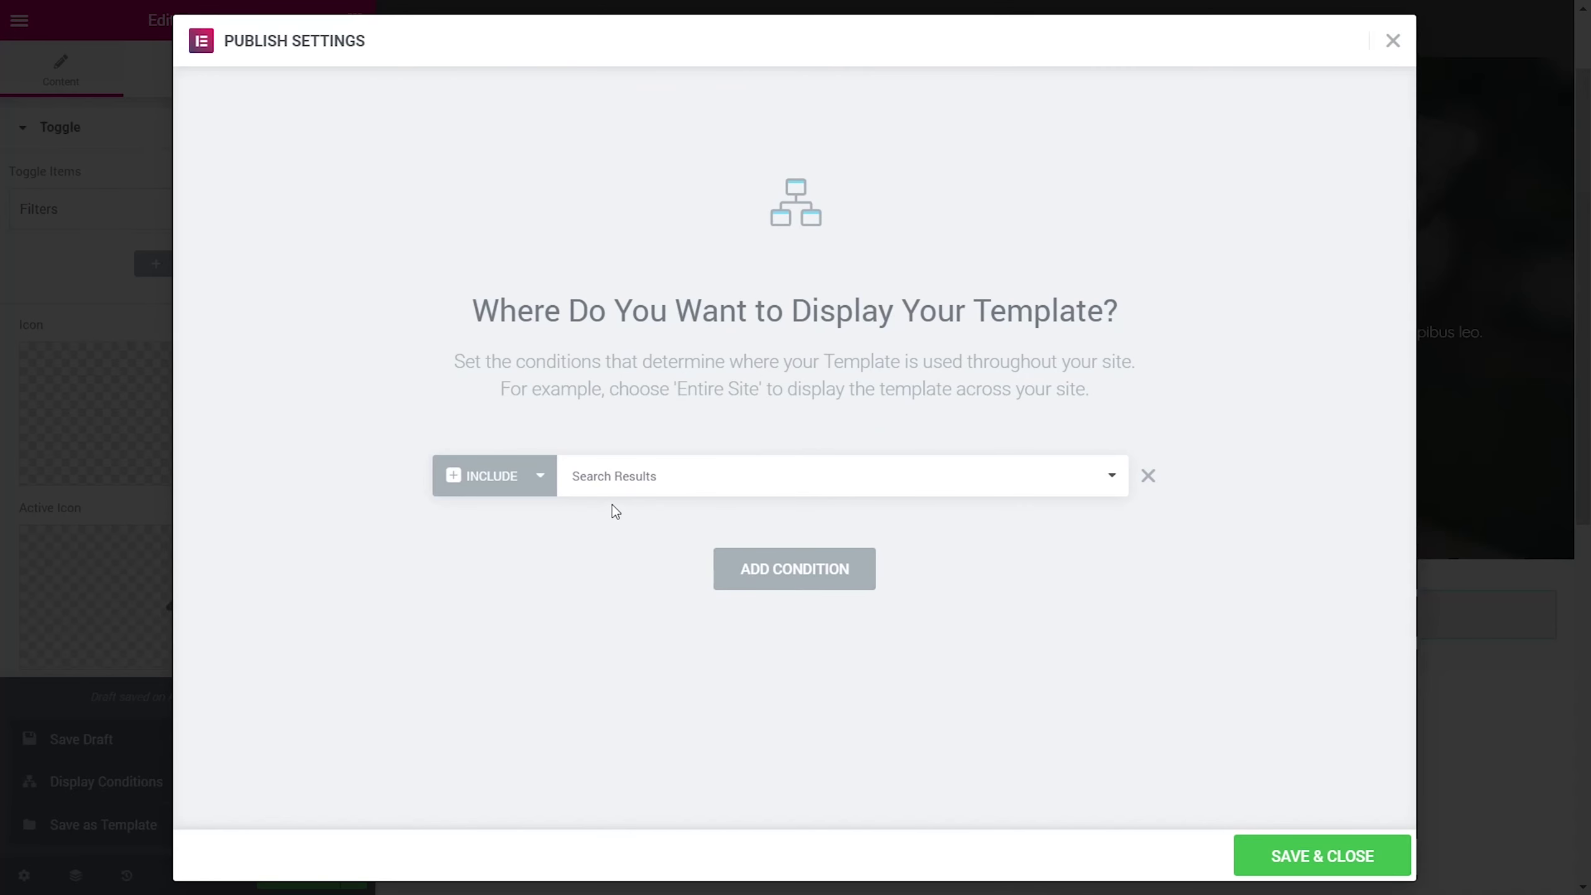
{"action": "left_click", "coordinate": [670, 487]}
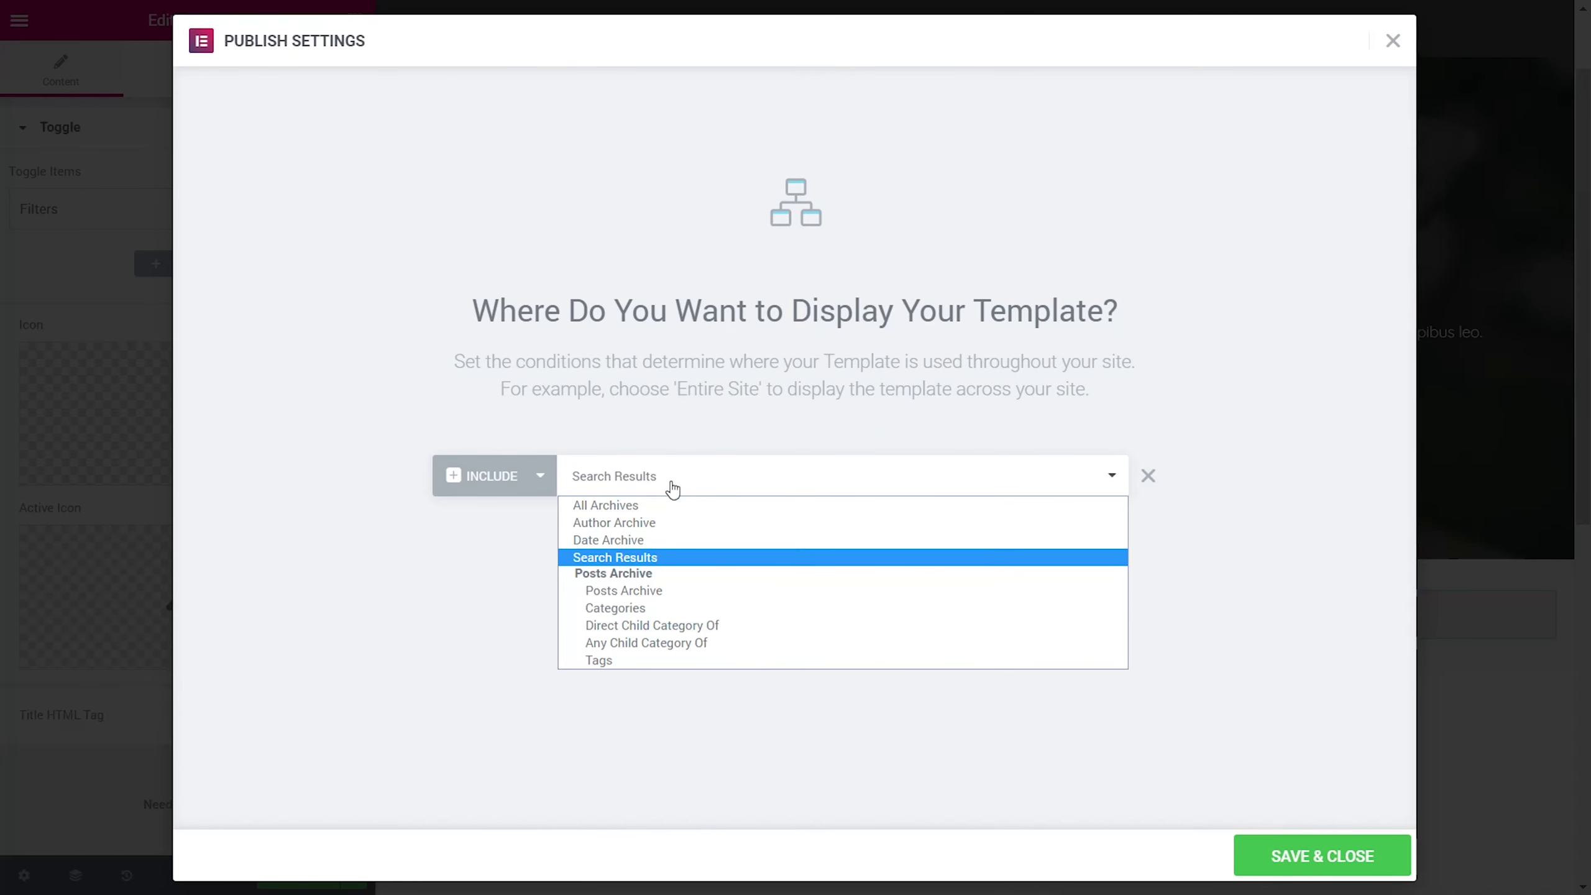
{"action": "left_click", "coordinate": [656, 554]}
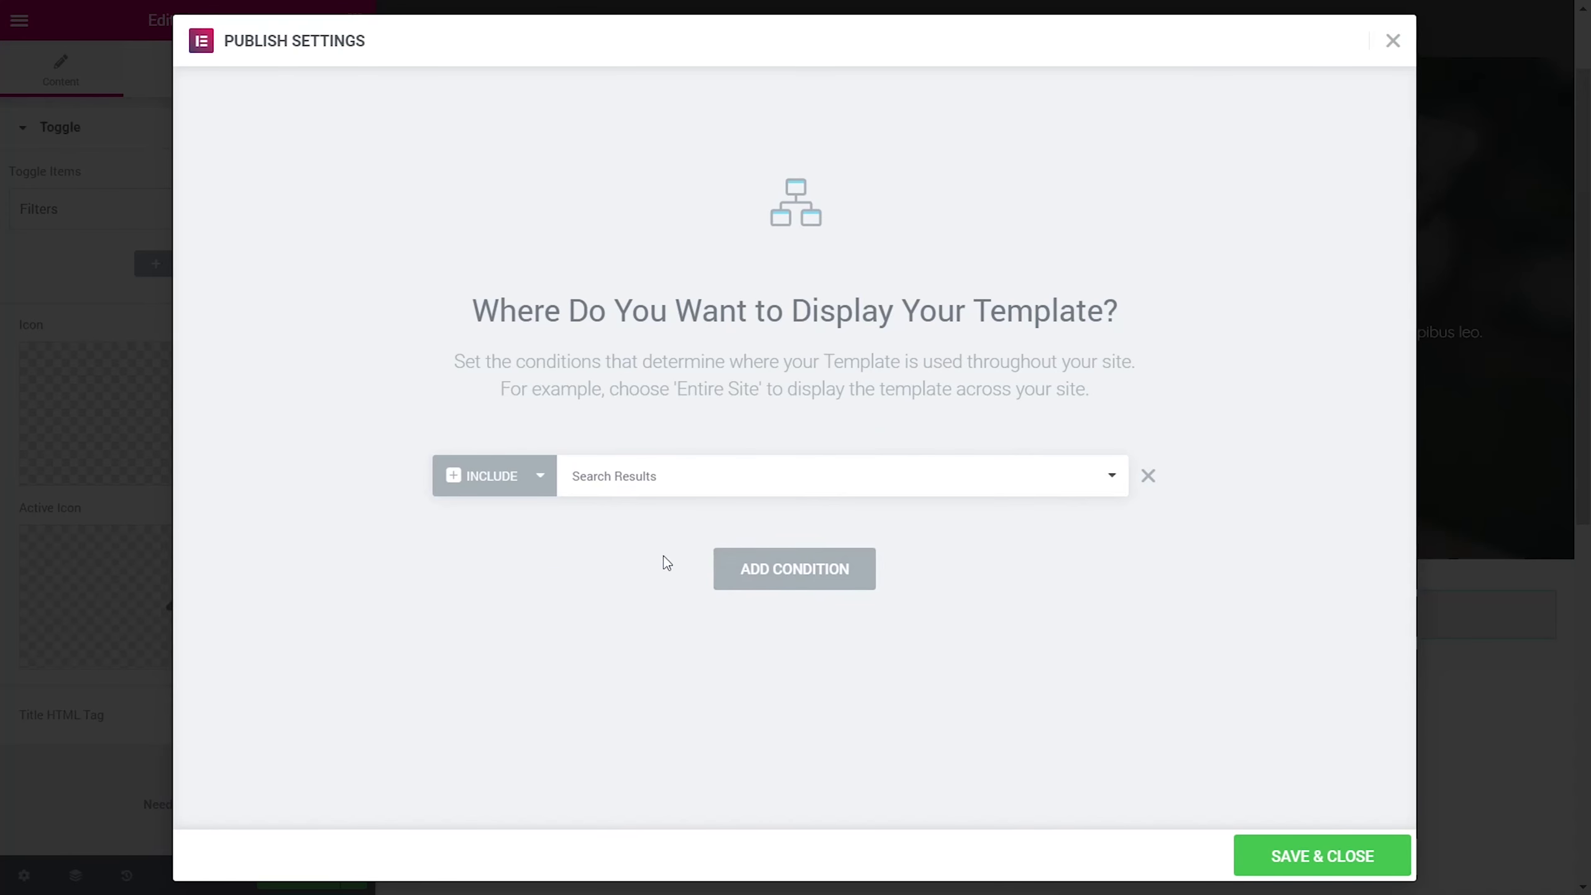
{"action": "left_click", "coordinate": [1298, 854]}
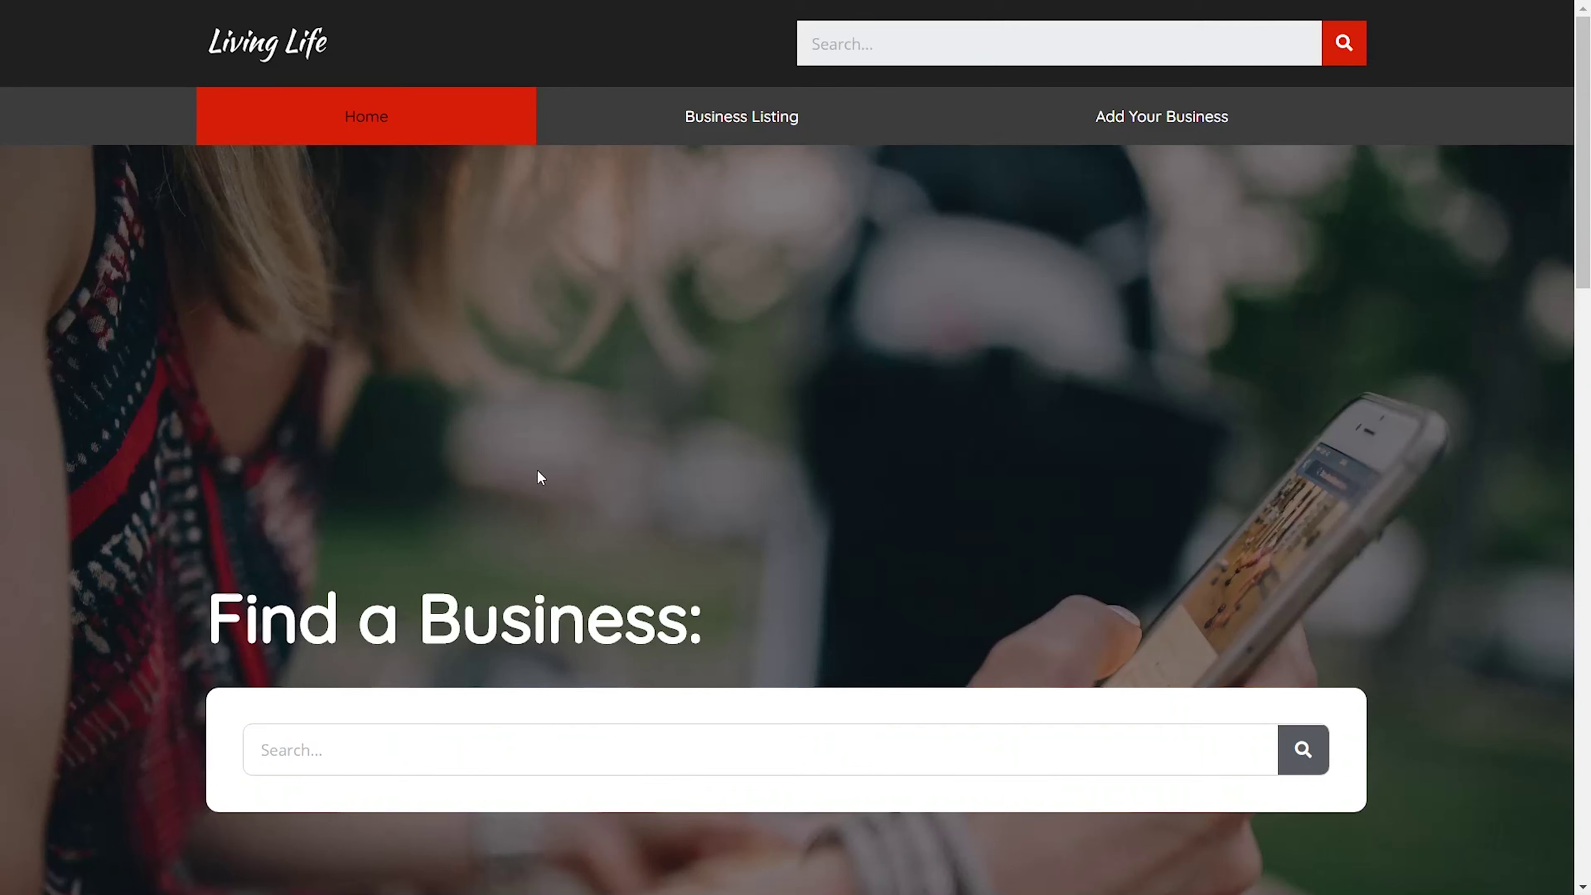
Step: Search for "lorem" from the live homepage's Find a Business box and review the search results page
{"action": "left_click", "coordinate": [364, 750]}
{"action": "type", "text": "lorem"}
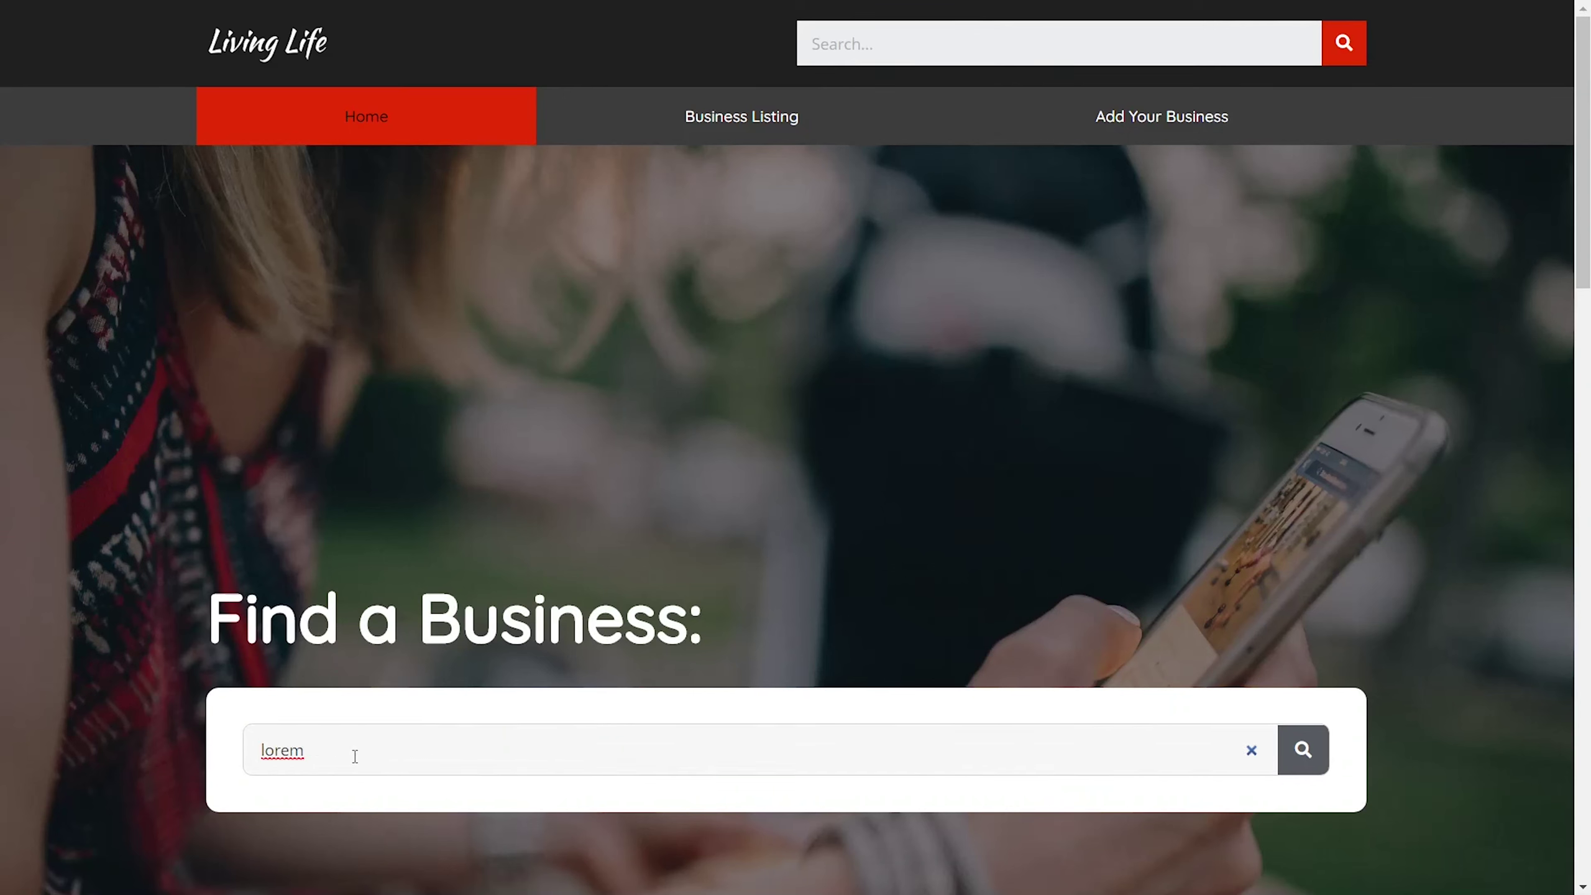
{"action": "left_click", "coordinate": [1300, 751]}
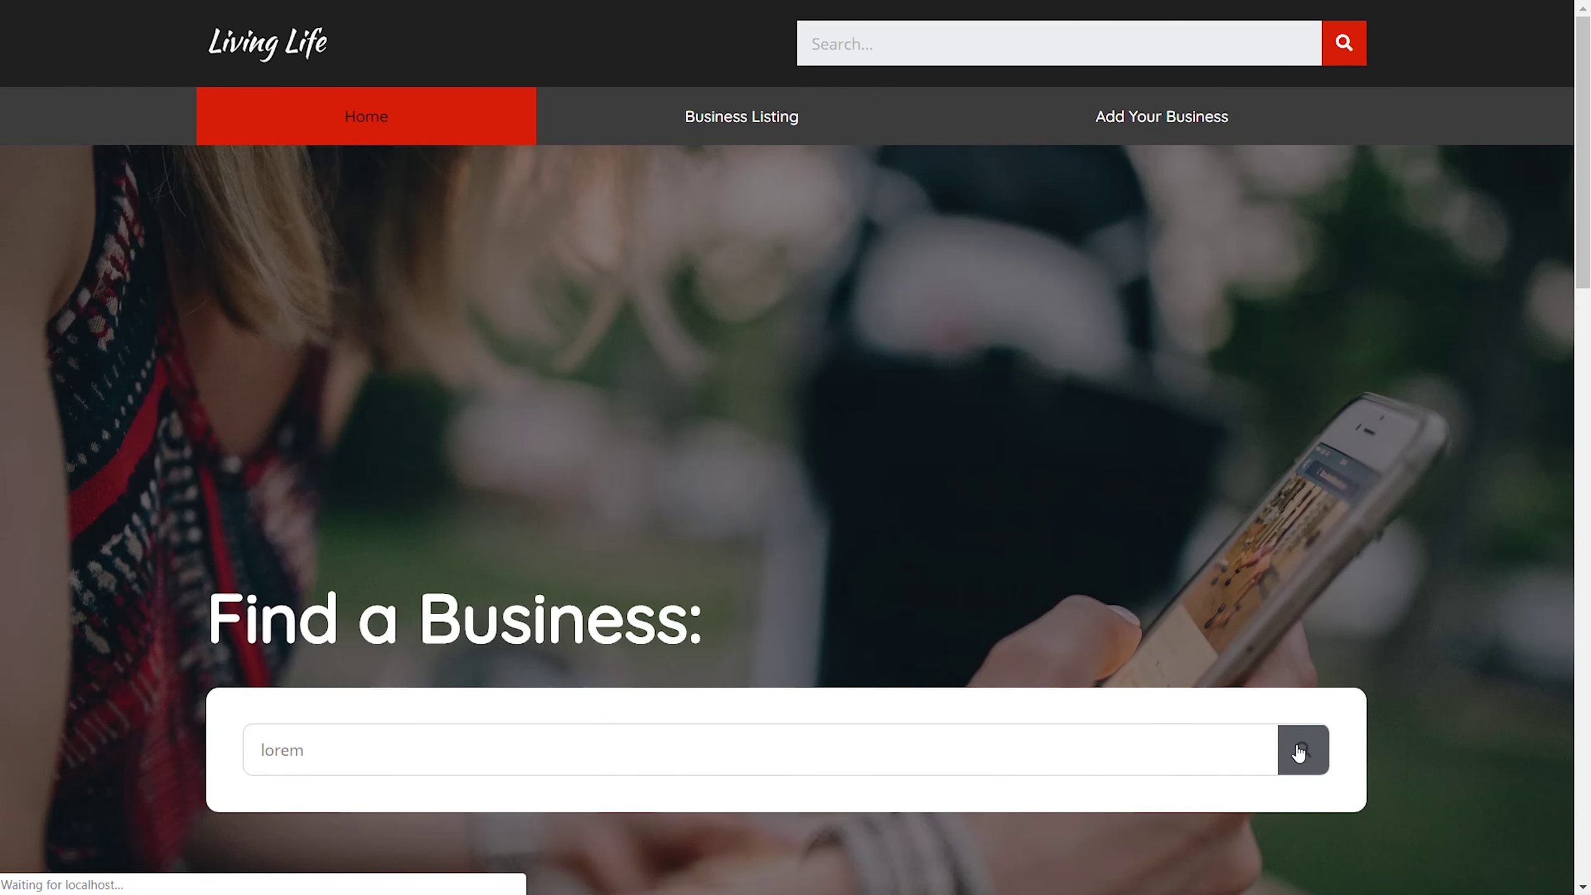
{"action": "scroll", "coordinate": [941, 625], "scroll_direction": "down", "scroll_amount": 5}
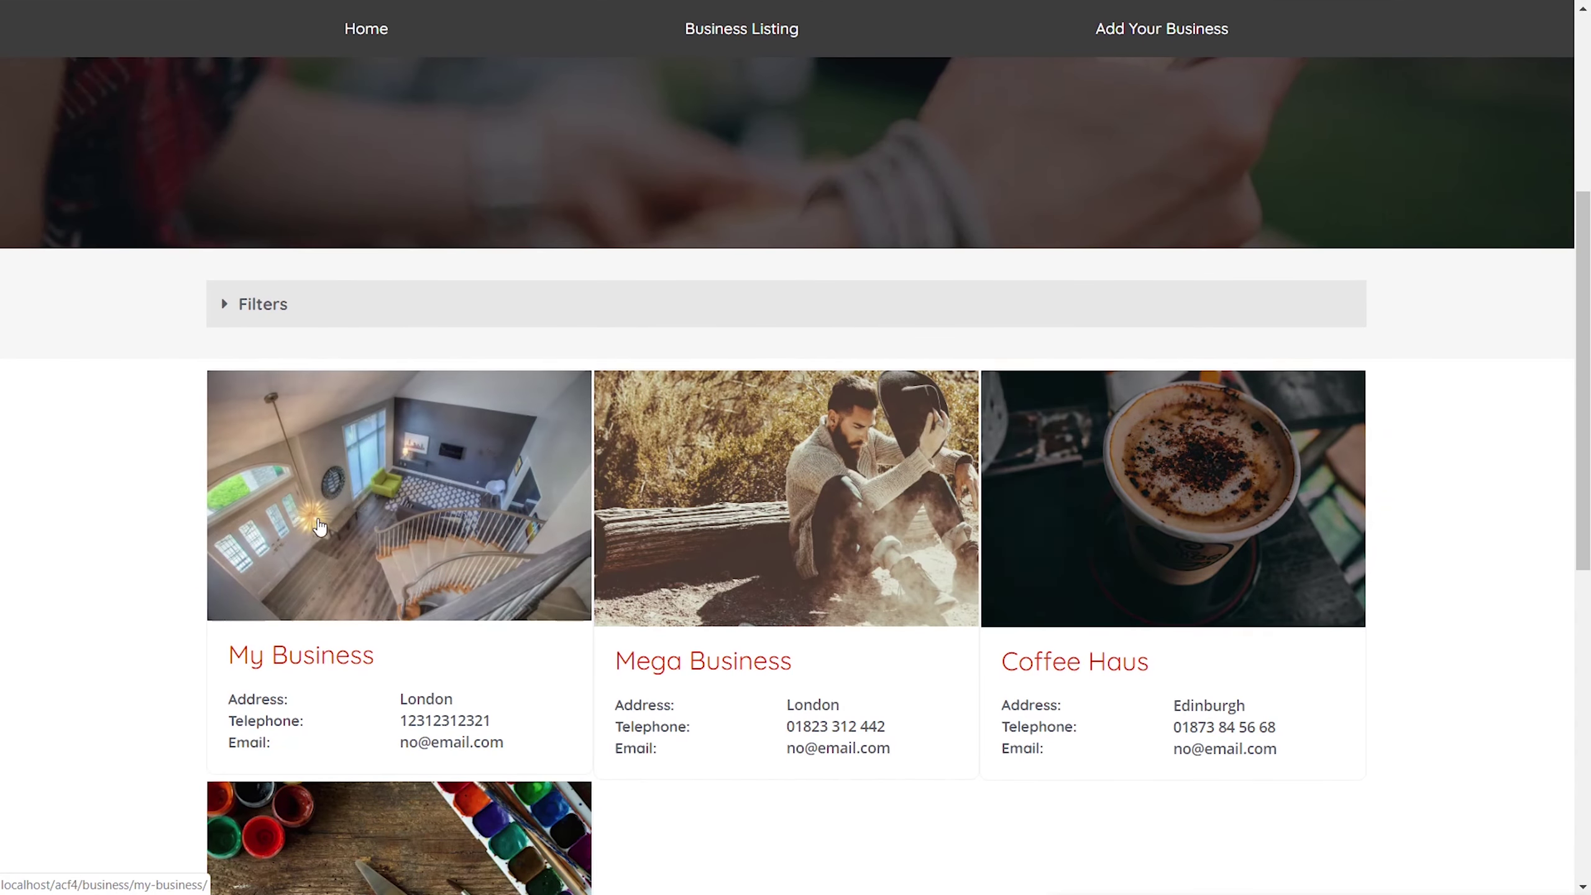
{"action": "scroll", "coordinate": [108, 580], "scroll_direction": "down", "scroll_amount": 3}
{"action": "scroll", "coordinate": [108, 580], "scroll_direction": "up", "scroll_amount": 1}
{"action": "scroll", "coordinate": [110, 580], "scroll_direction": "down", "scroll_amount": 6}
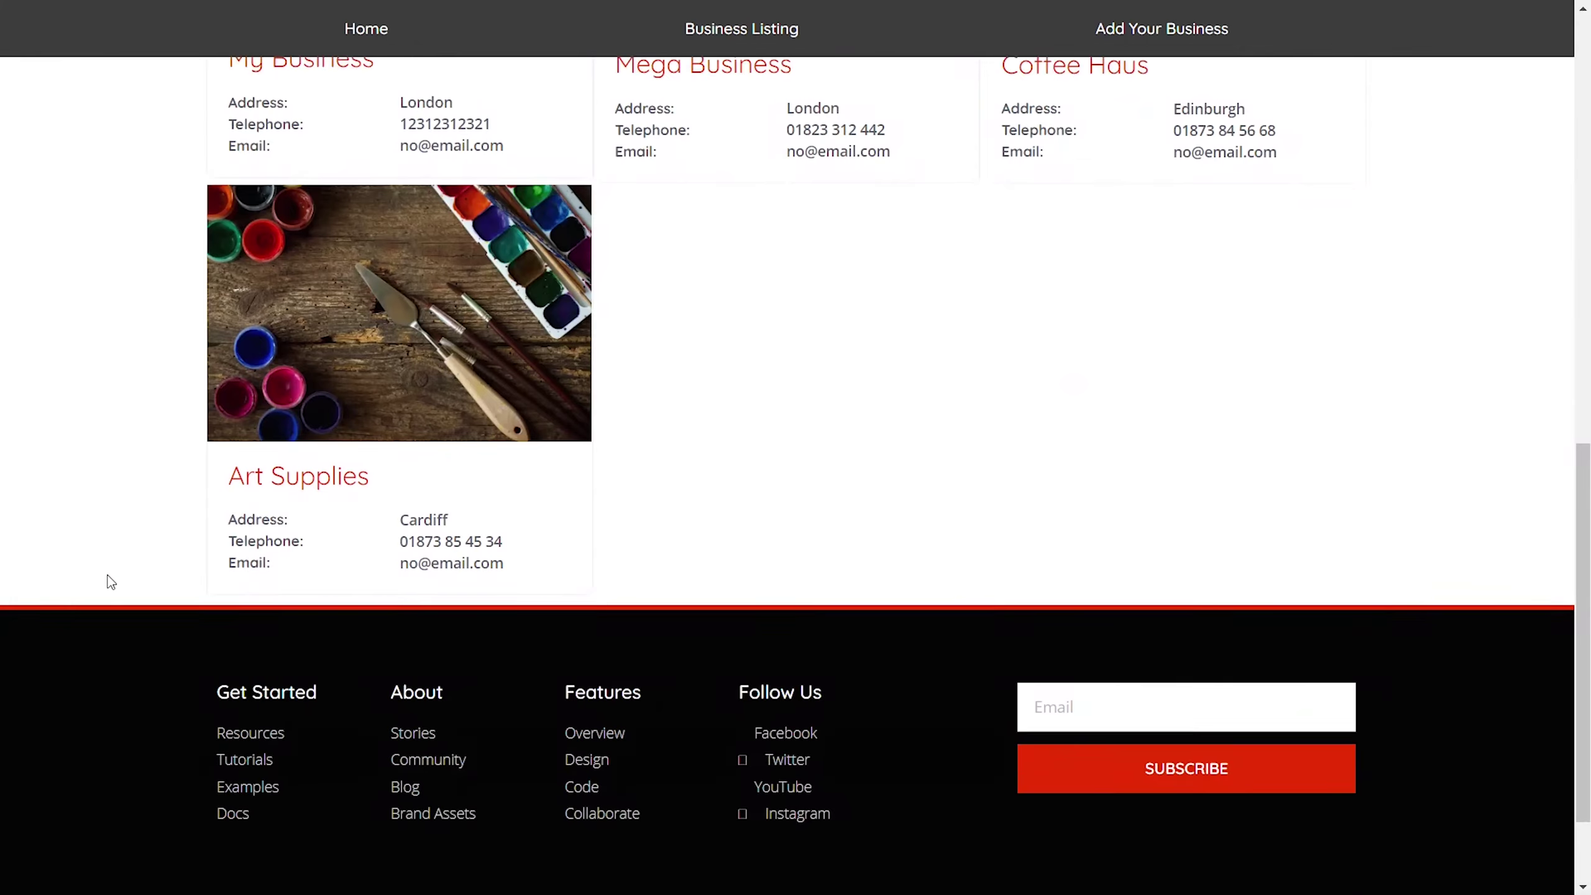
{"action": "scroll", "coordinate": [109, 580], "scroll_direction": "up", "scroll_amount": 10}
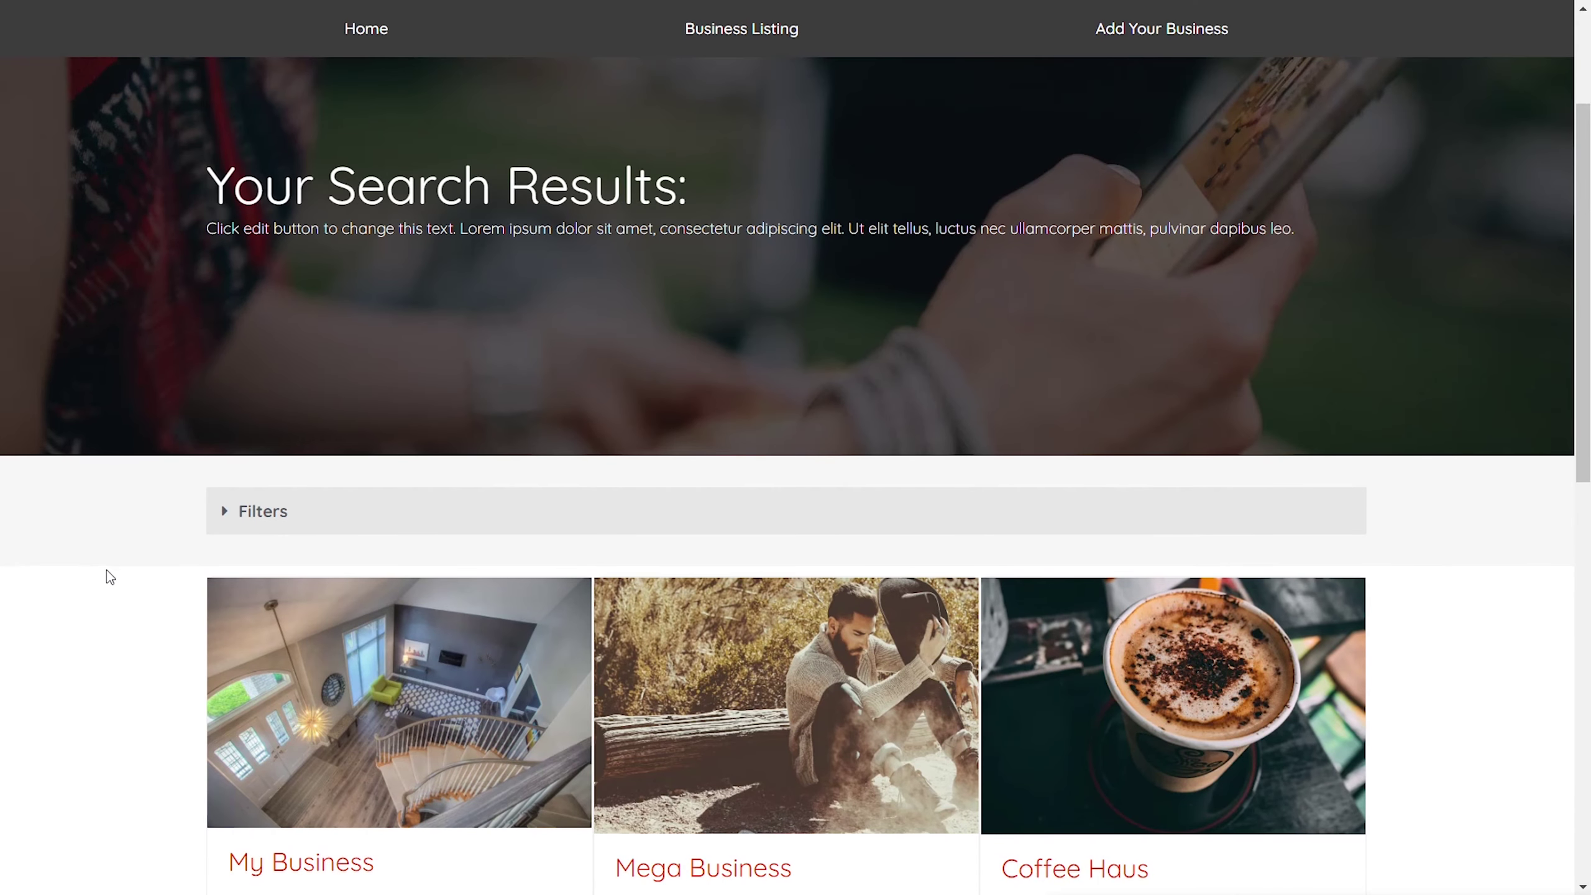
Step: Expand the Filters on the search results, test the Art Supplies category filter, and clear it again
{"action": "left_click", "coordinate": [221, 503]}
{"action": "scroll", "coordinate": [137, 638], "scroll_direction": "down", "scroll_amount": 3}
{"action": "scroll", "coordinate": [137, 637], "scroll_direction": "down", "scroll_amount": 2}
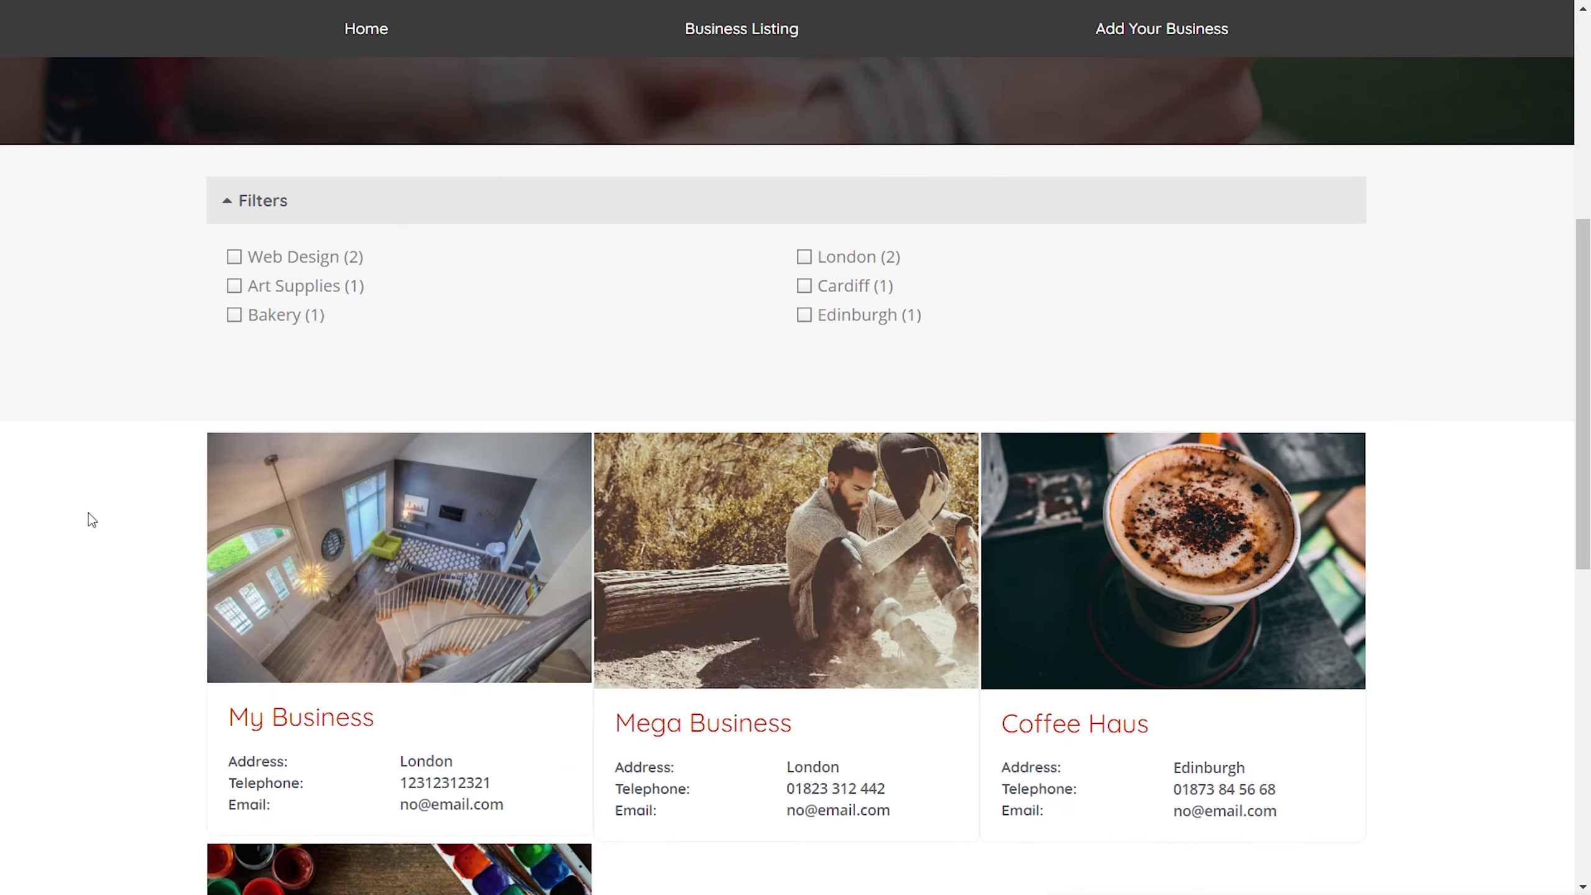
{"action": "left_click", "coordinate": [285, 292]}
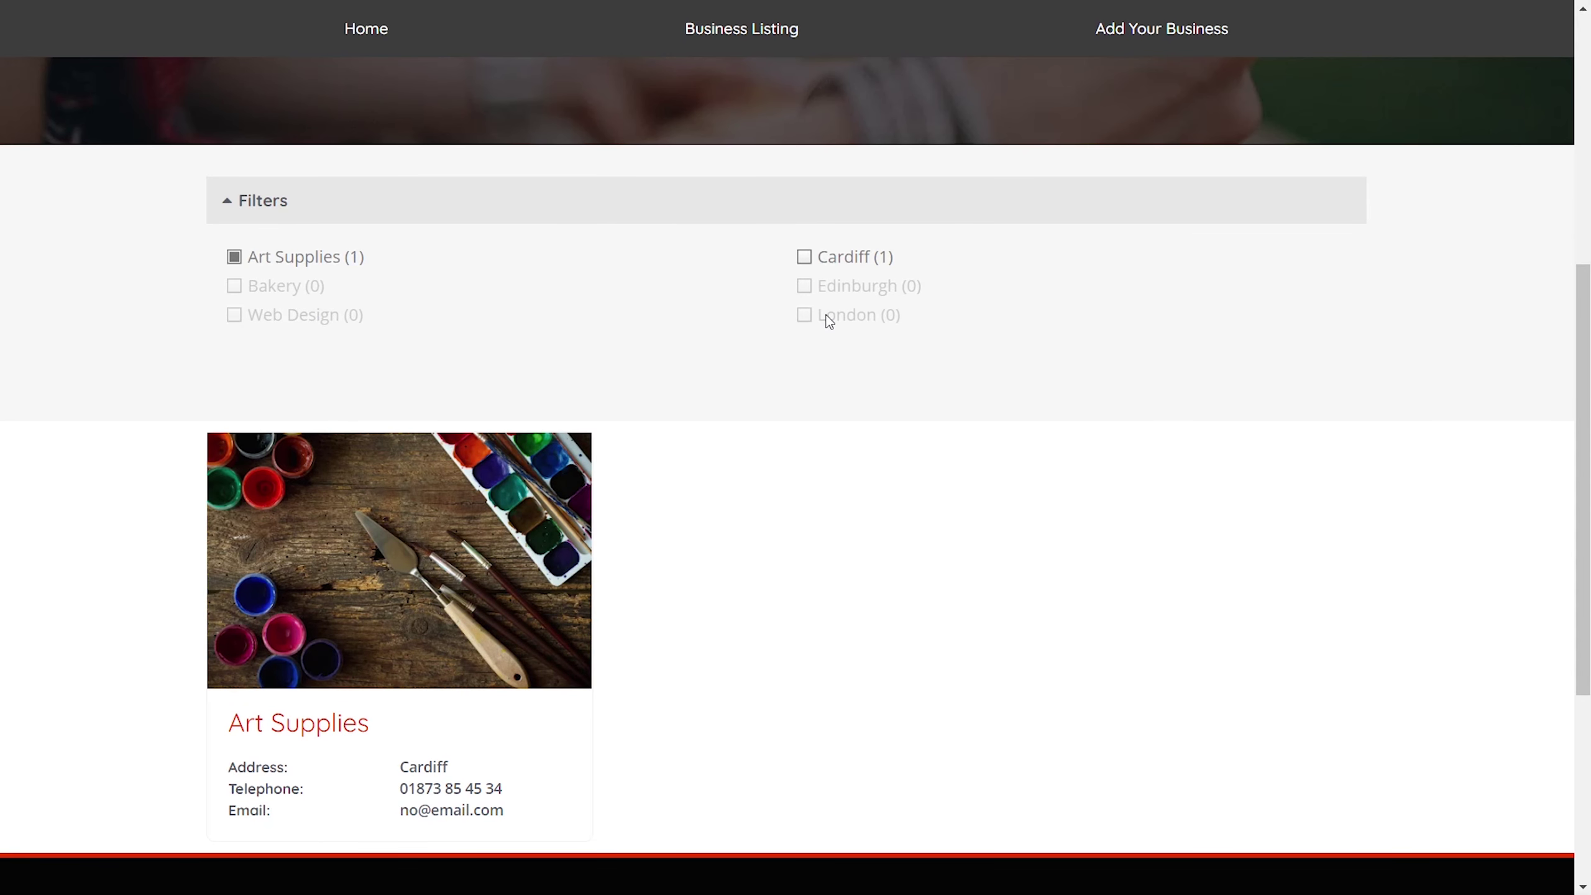
{"action": "left_click", "coordinate": [292, 258]}
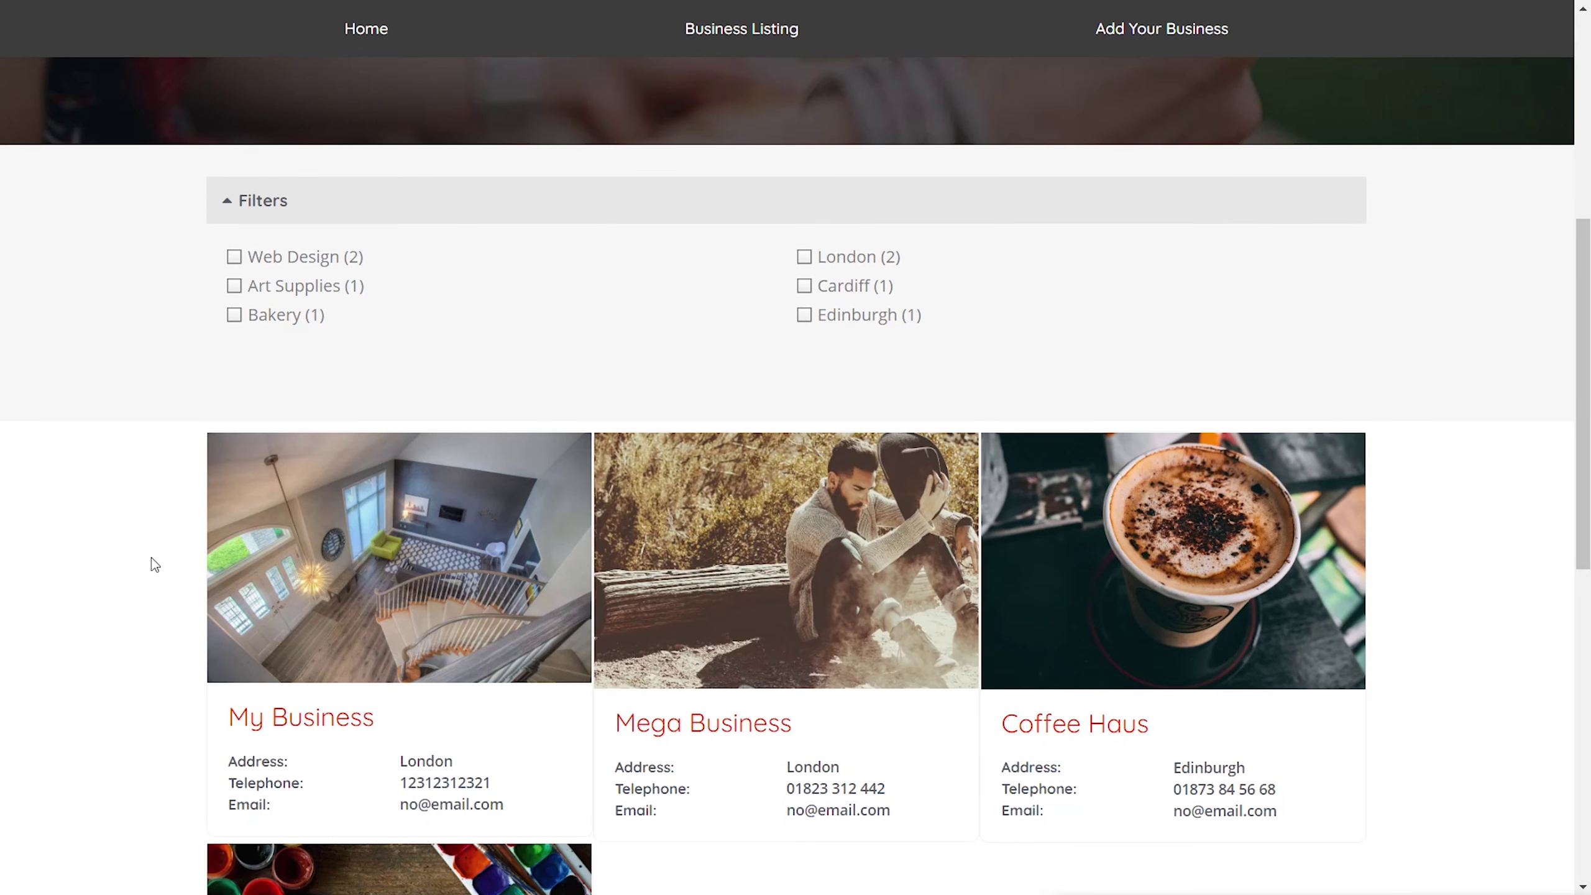
Step: Go to the Business Listing page, expand its Filters and filter the businesses by Cardiff
{"action": "scroll", "coordinate": [195, 398], "scroll_direction": "up", "scroll_amount": 5}
{"action": "left_click", "coordinate": [736, 48]}
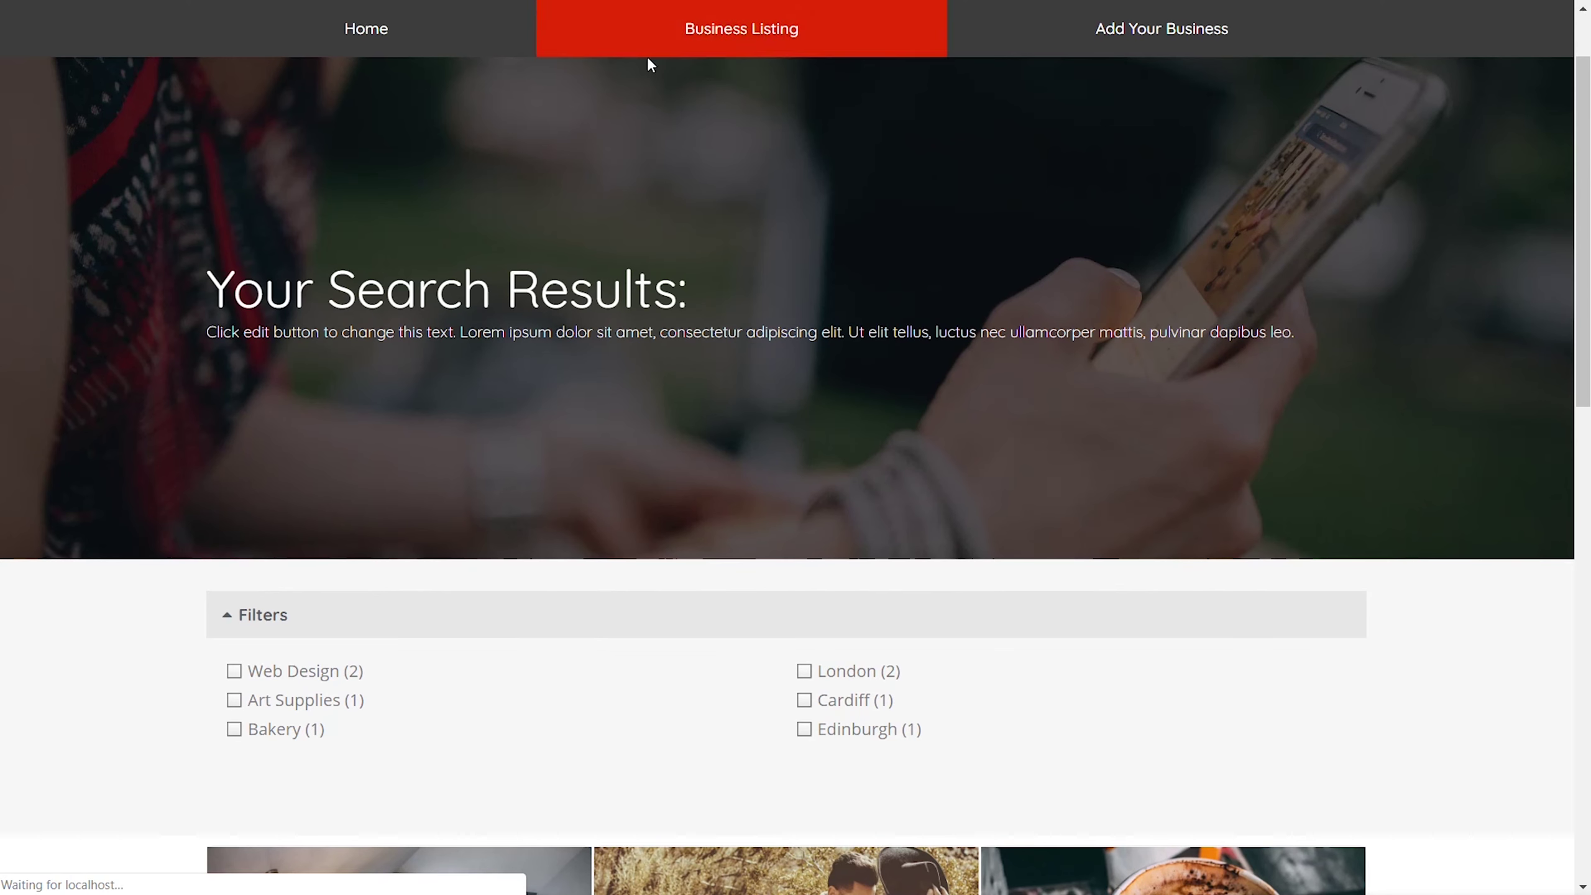
{"action": "scroll", "coordinate": [181, 471], "scroll_direction": "down", "scroll_amount": 5}
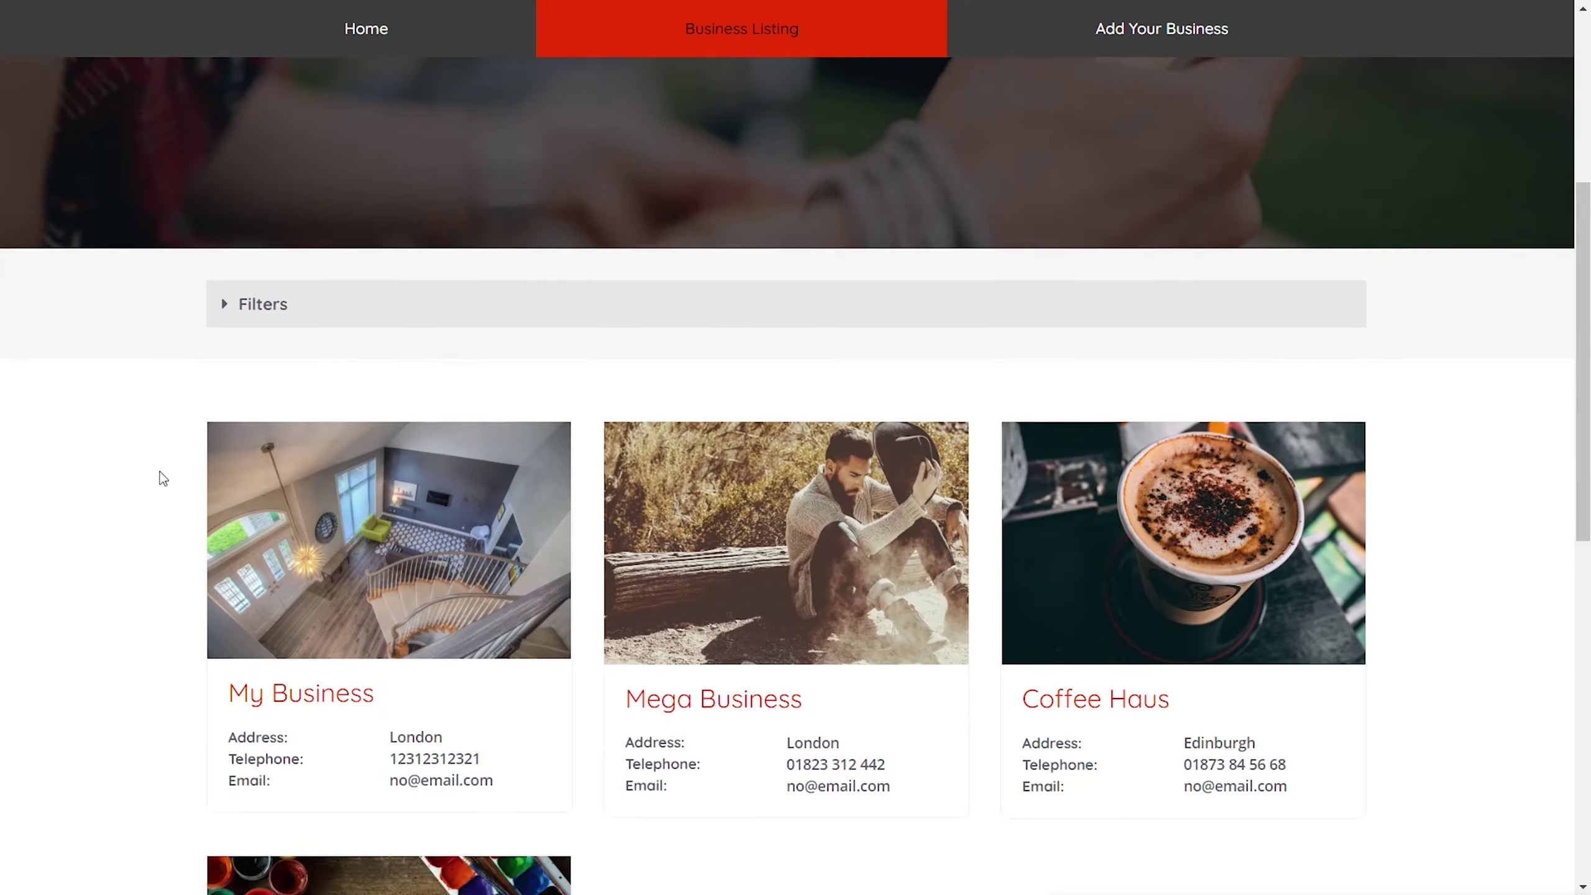
{"action": "scroll", "coordinate": [157, 479], "scroll_direction": "down", "scroll_amount": 5}
{"action": "scroll", "coordinate": [146, 479], "scroll_direction": "up", "scroll_amount": 5}
{"action": "left_click", "coordinate": [288, 296]}
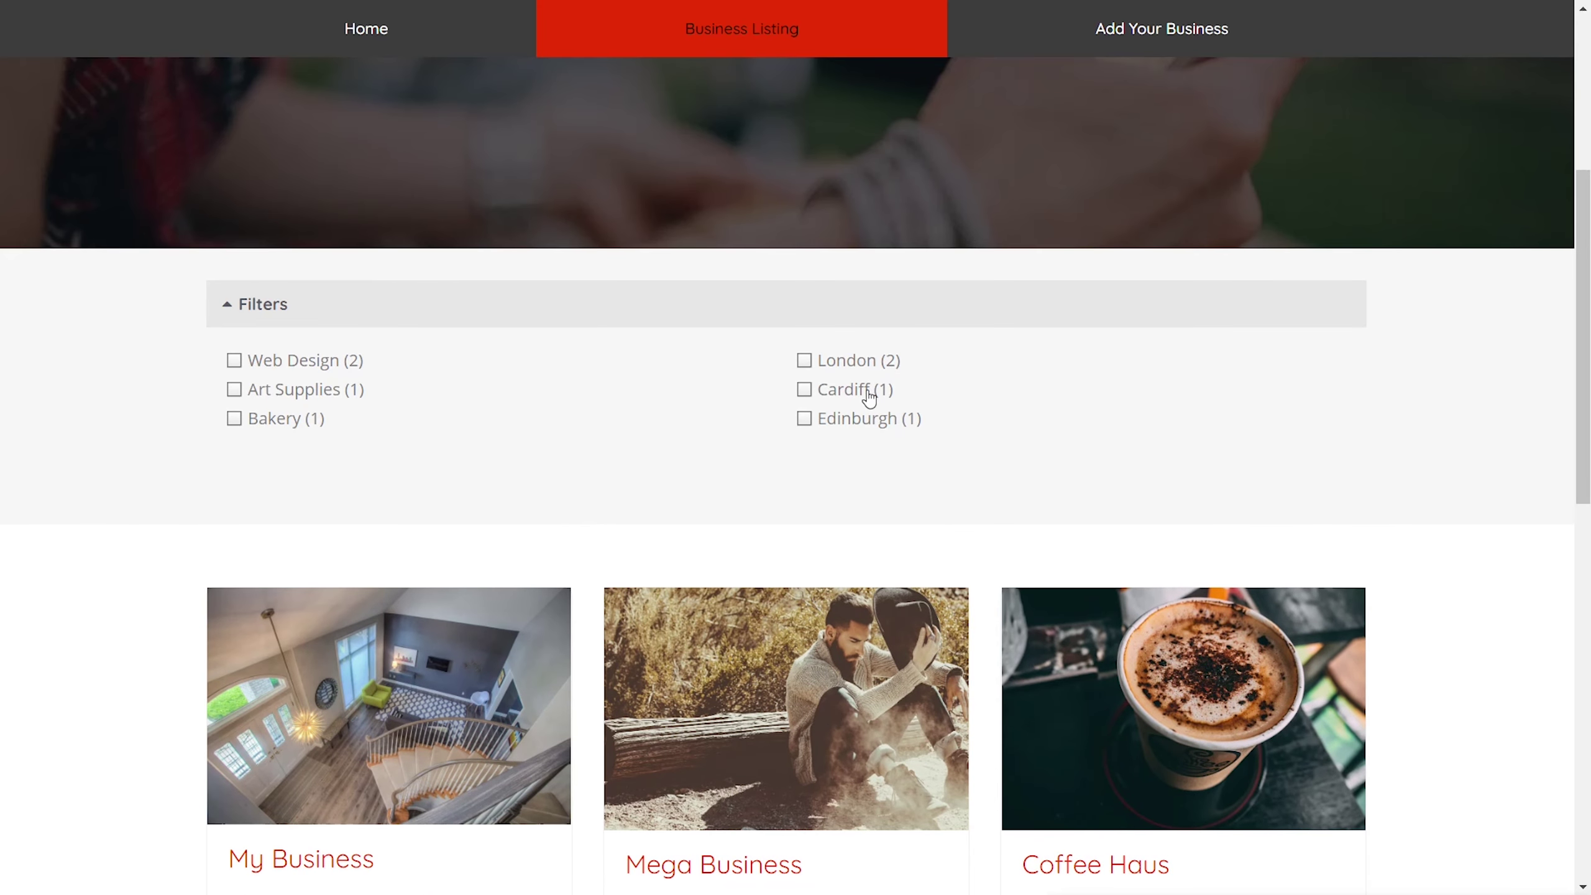
{"action": "left_click", "coordinate": [868, 390]}
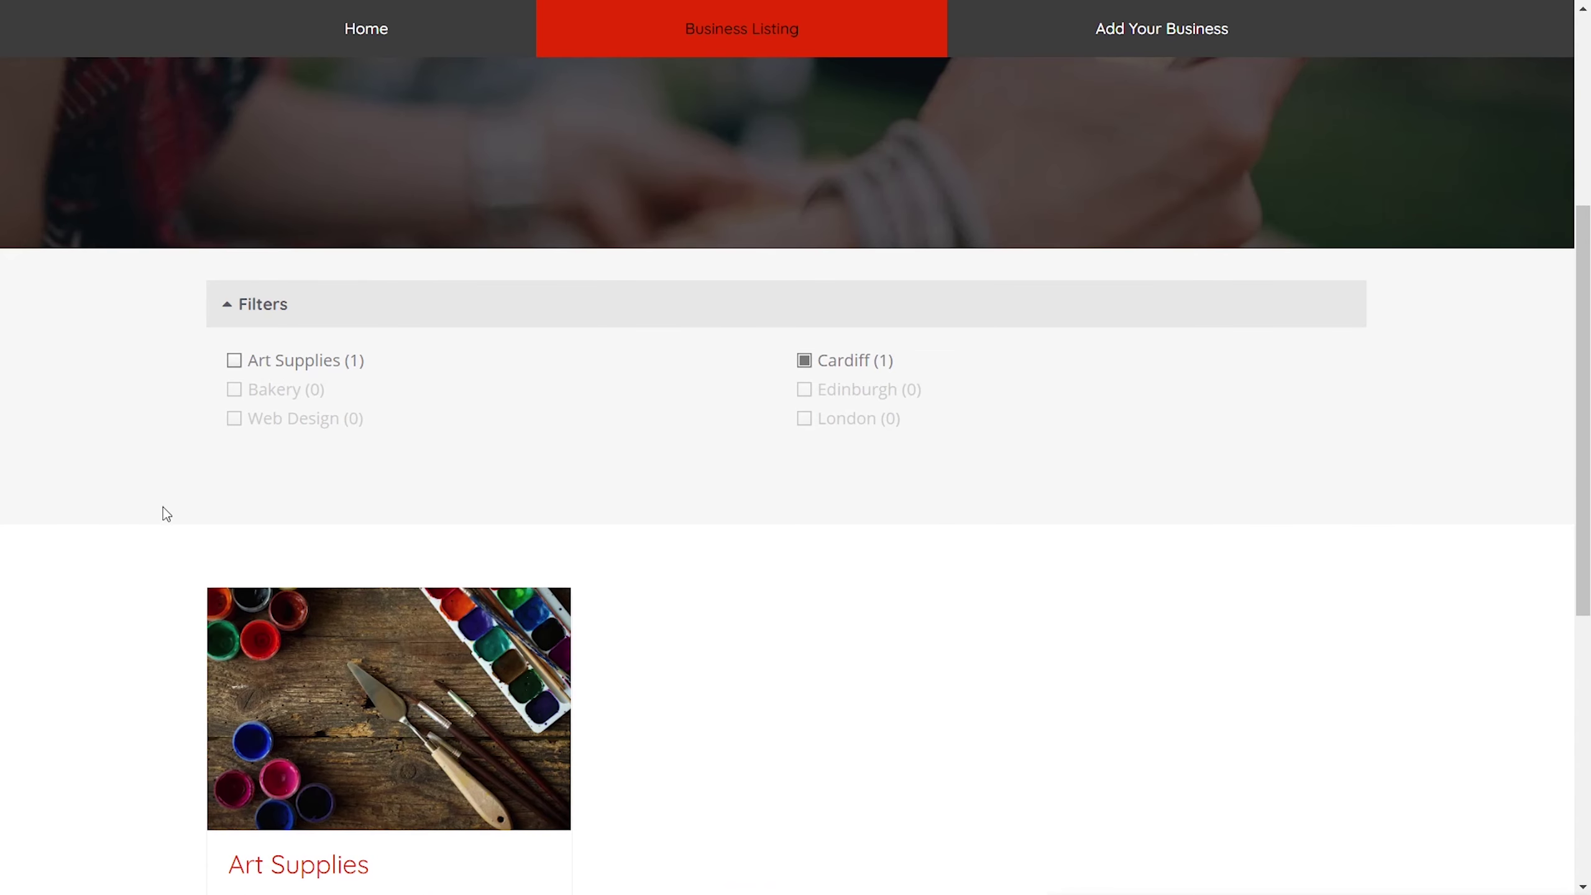
{"action": "scroll", "coordinate": [110, 565], "scroll_direction": "down", "scroll_amount": 5}
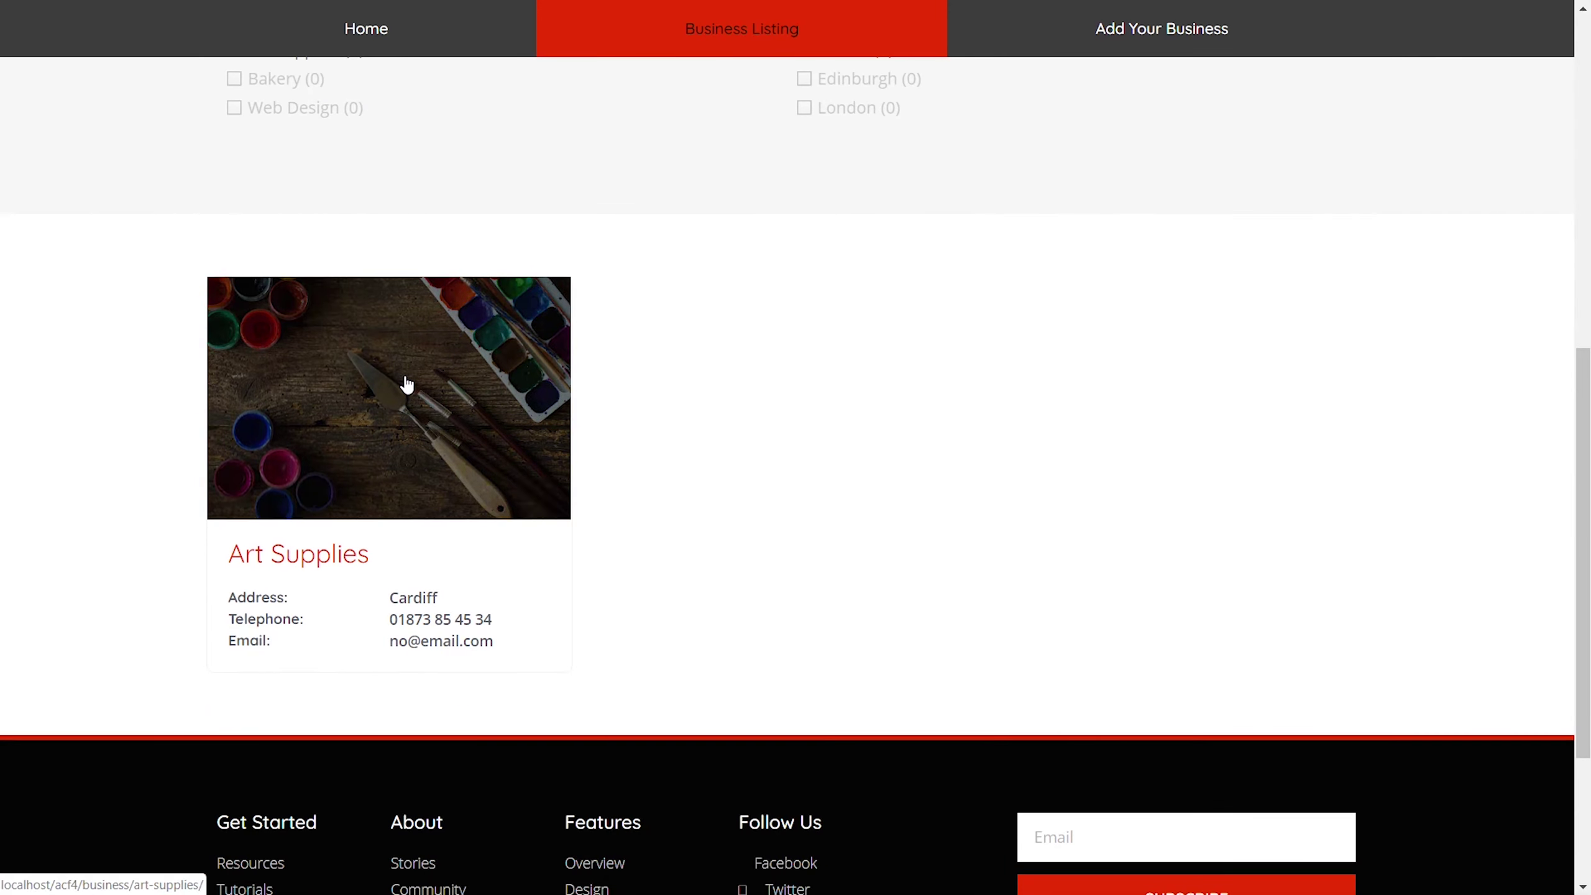
Step: View the Art Supplies business page from the listing and examine its details, gallery and description
{"action": "left_click", "coordinate": [408, 384]}
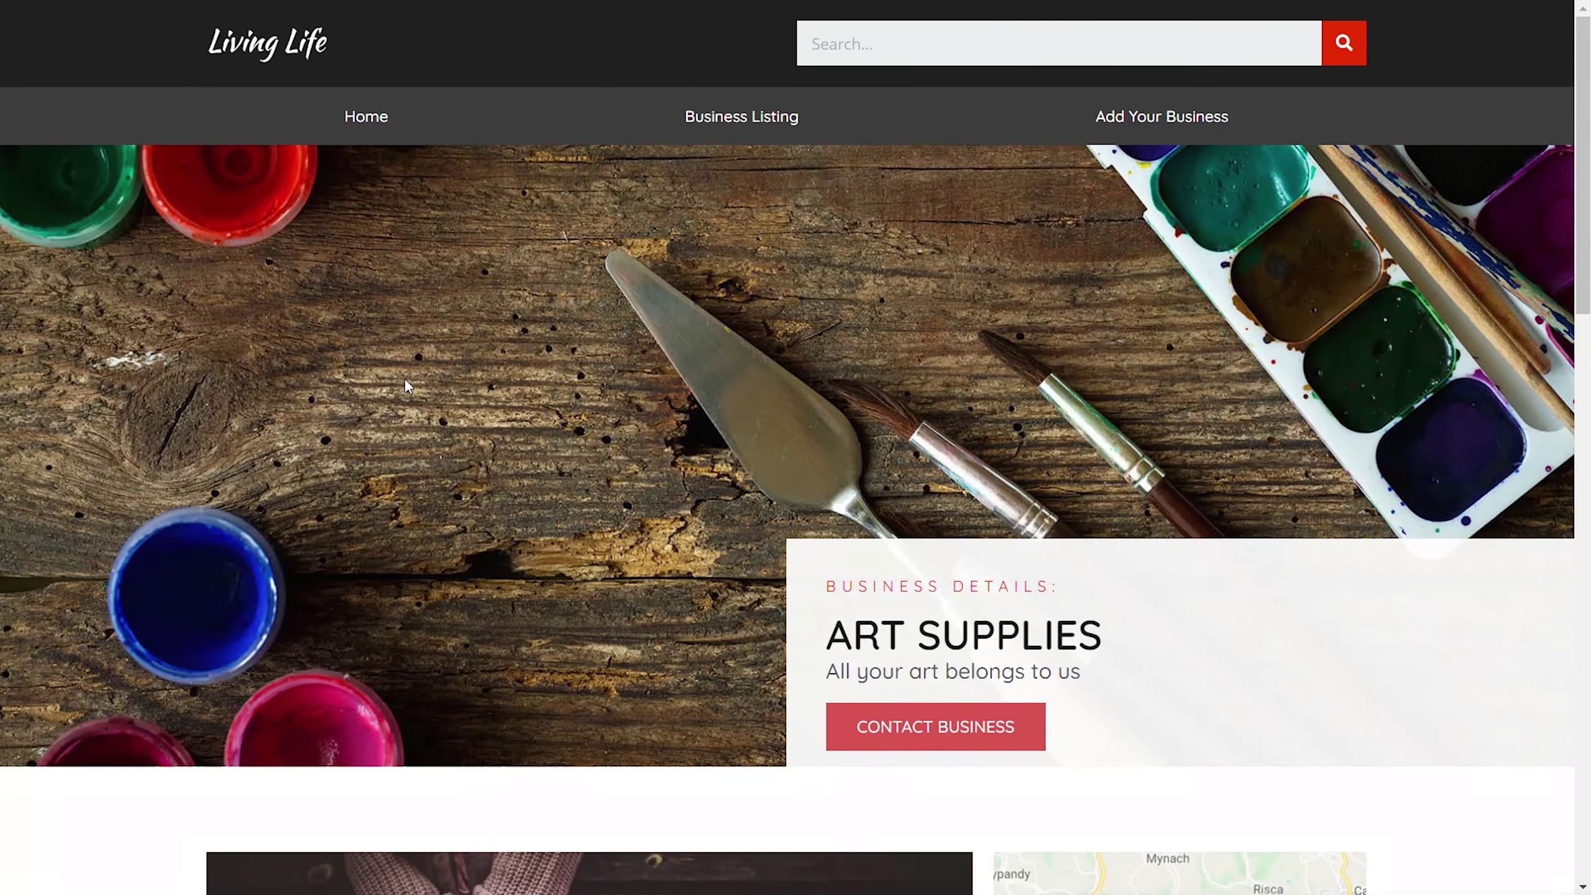
{"action": "scroll", "coordinate": [404, 378], "scroll_direction": "down", "scroll_amount": 10}
{"action": "scroll", "coordinate": [132, 389], "scroll_direction": "down", "scroll_amount": 10}
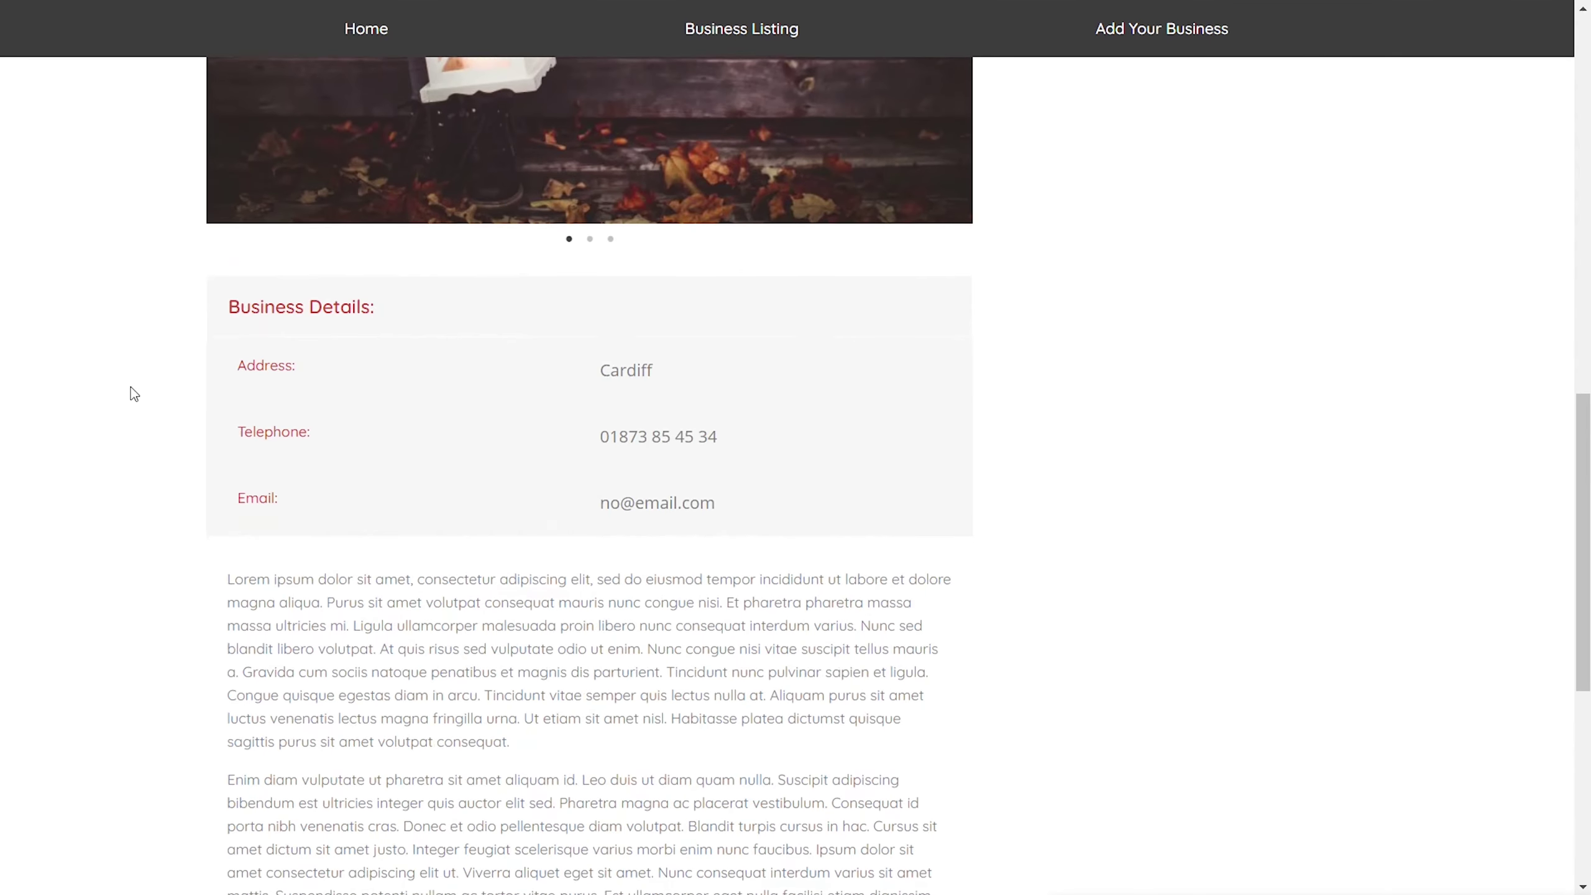
{"action": "scroll", "coordinate": [132, 388], "scroll_direction": "up", "scroll_amount": 5}
{"action": "scroll", "coordinate": [130, 387], "scroll_direction": "up", "scroll_amount": 8}
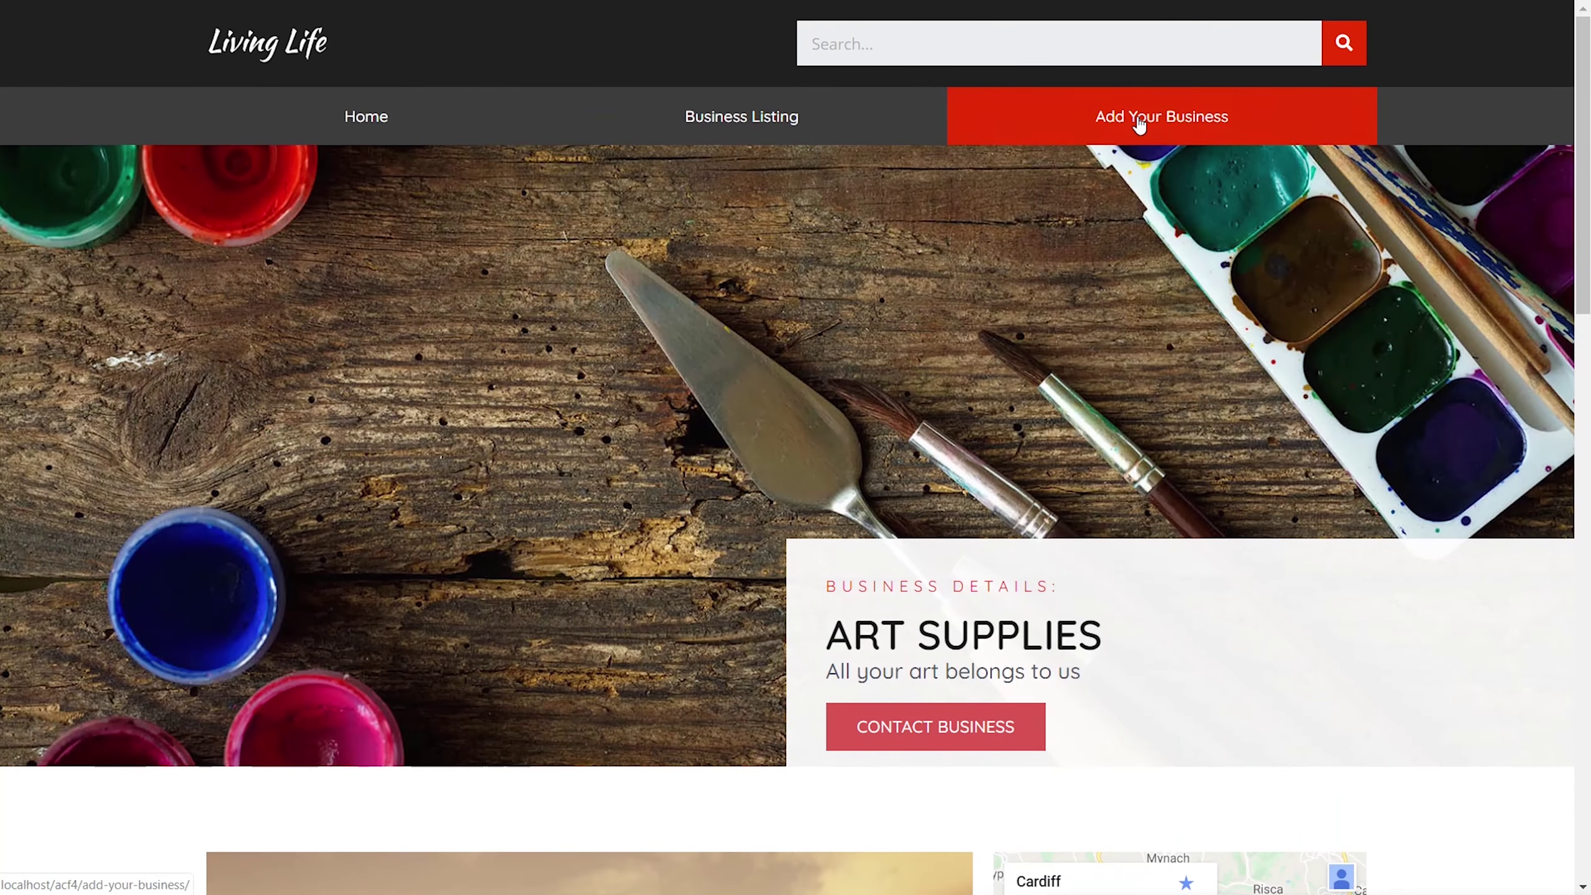
Step: Examine the Add Your Business submission form and return to the homepage's business search section
{"action": "left_click", "coordinate": [1140, 126]}
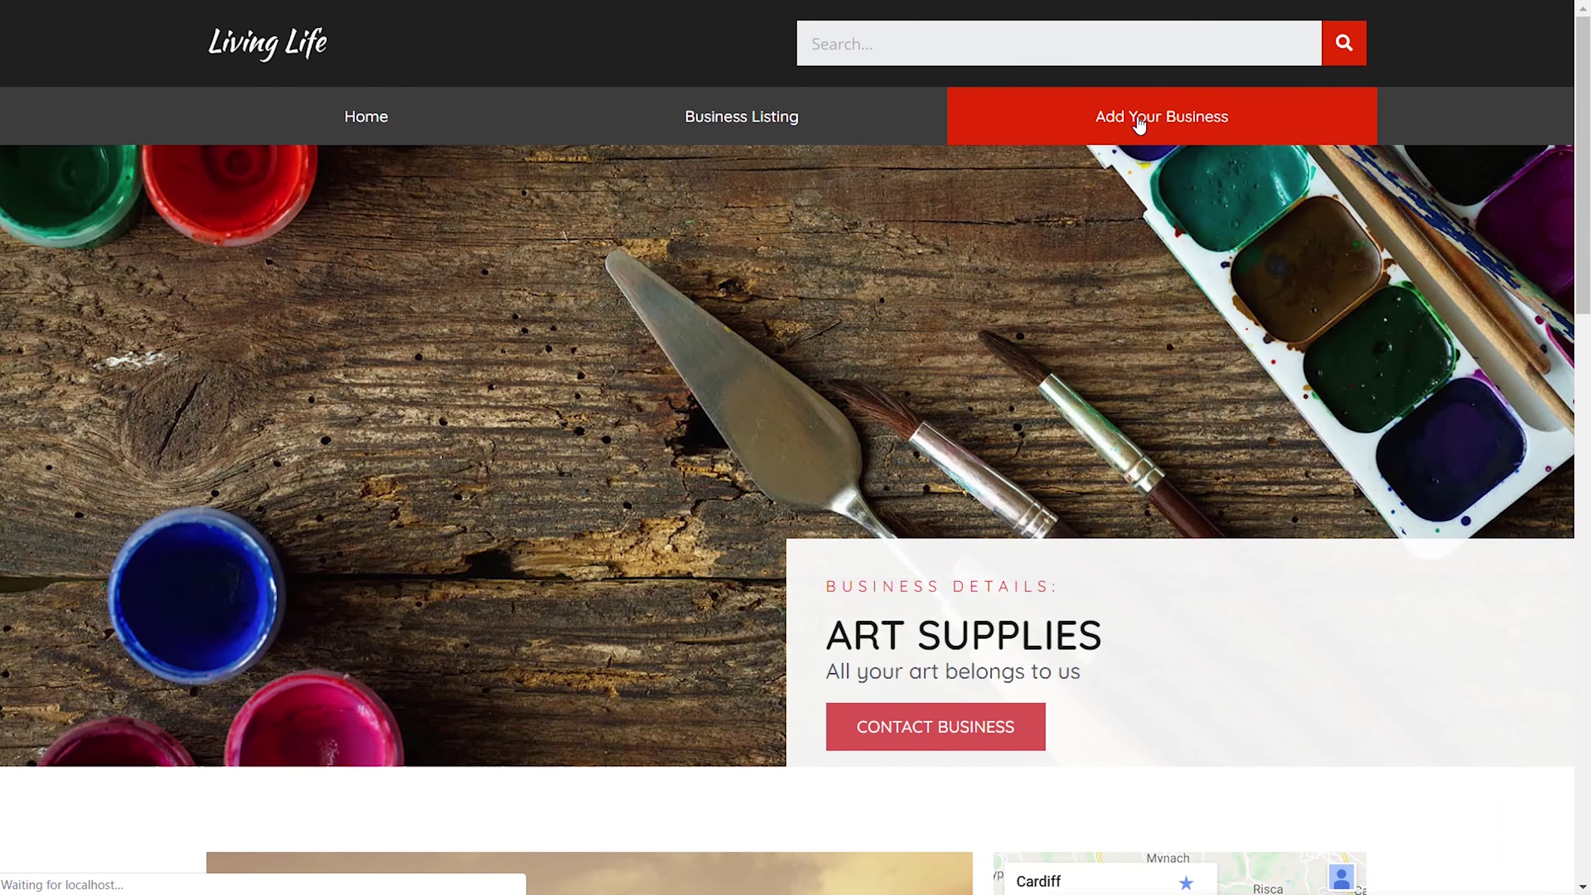
{"action": "scroll", "coordinate": [1237, 392], "scroll_direction": "down", "scroll_amount": 5}
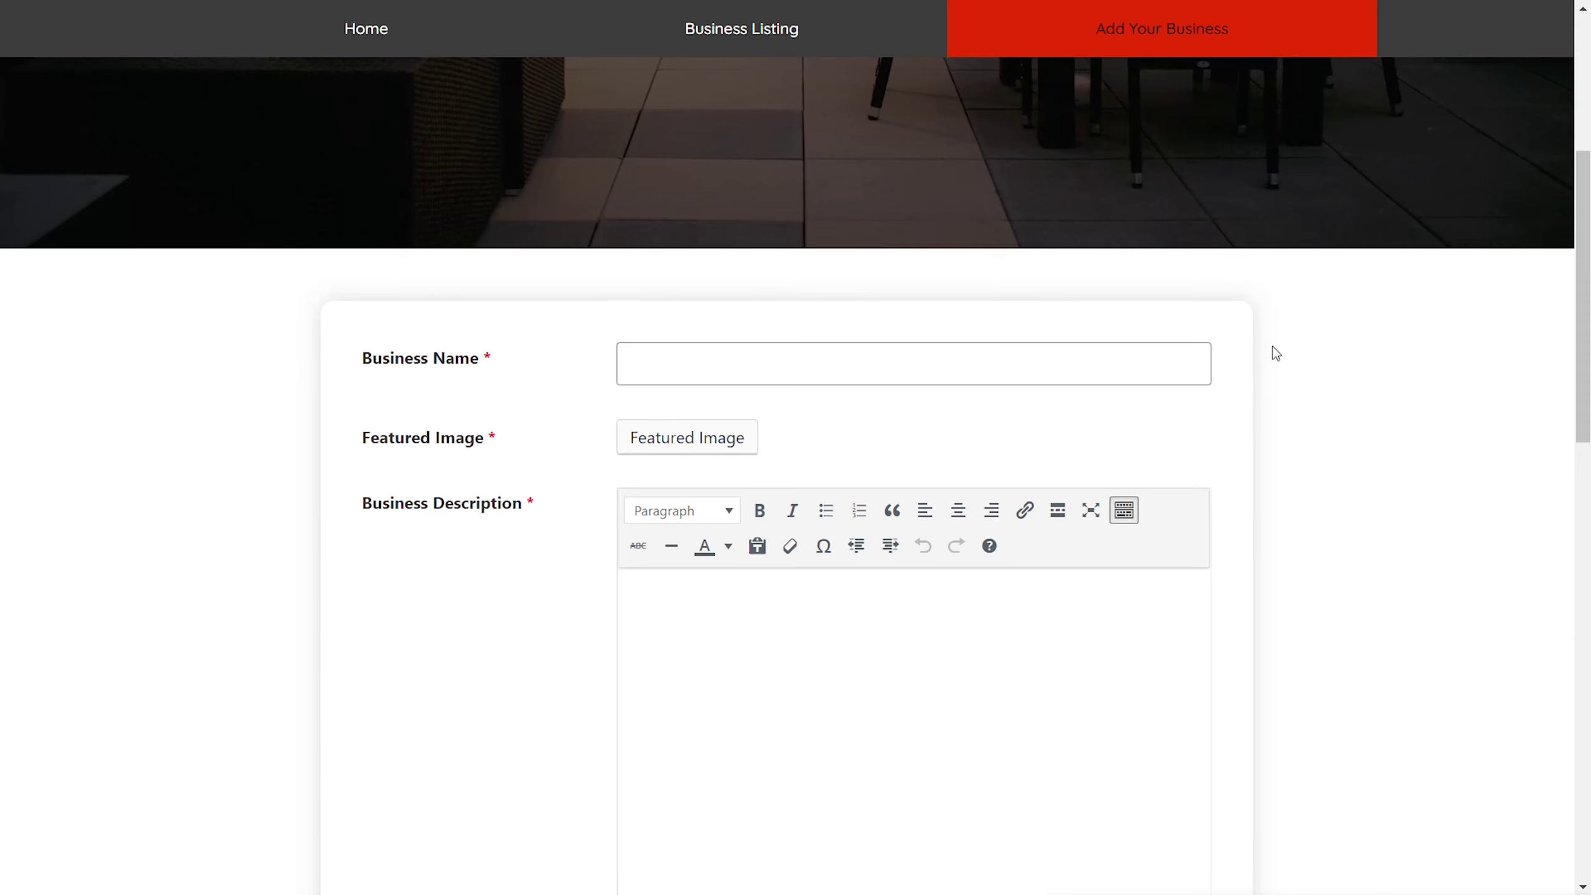
{"action": "scroll", "coordinate": [1273, 346], "scroll_direction": "up", "scroll_amount": 5}
{"action": "left_click", "coordinate": [365, 42]}
{"action": "scroll", "coordinate": [263, 526], "scroll_direction": "down", "scroll_amount": 6}
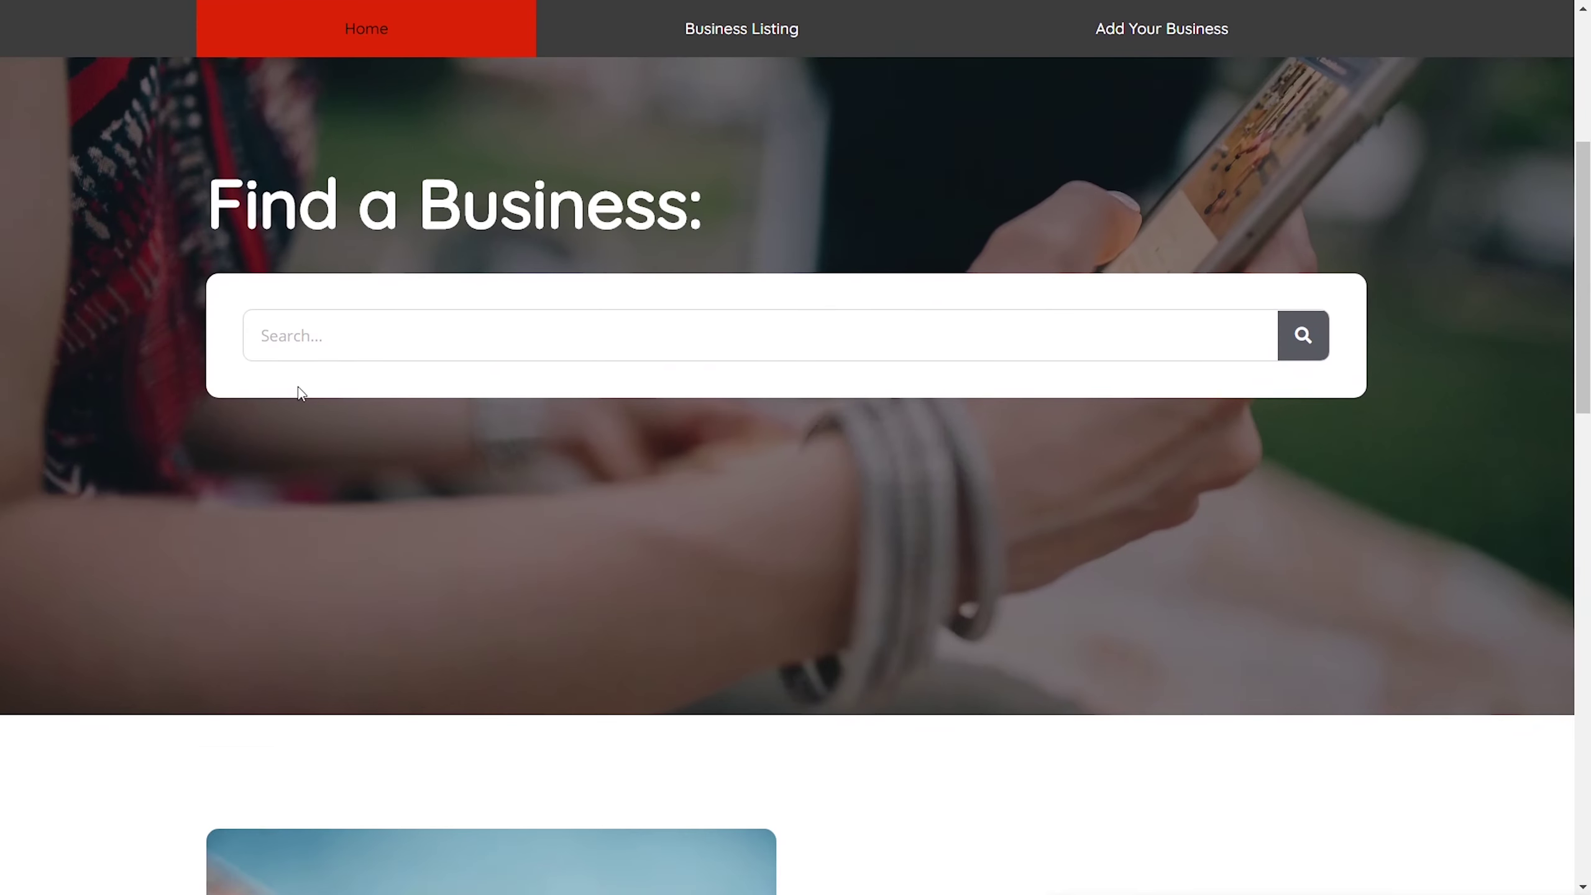